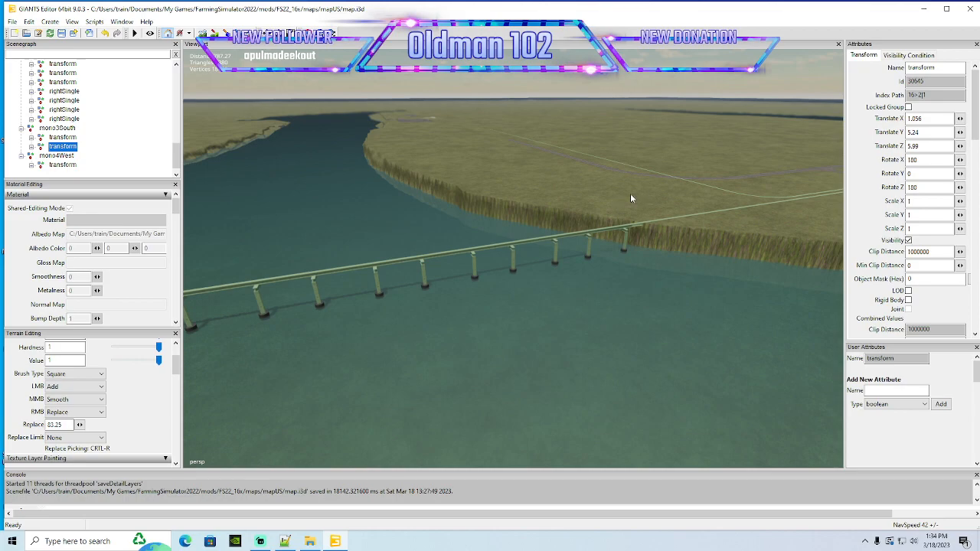
Examine the monorail bridge over the river, the track inland and the road leading to the buildings
{"action": "left_click_drag", "start_coordinate": [594, 238], "coordinate": [611, 264], "text": "alt"}
{"action": "scroll", "coordinate": [637, 190], "scroll_direction": "up", "scroll_amount": 6}
{"action": "scroll", "coordinate": [611, 265], "scroll_direction": "down", "scroll_amount": 3}
{"action": "left_click_drag", "start_coordinate": [441, 211], "coordinate": [396, 121], "text": "alt"}
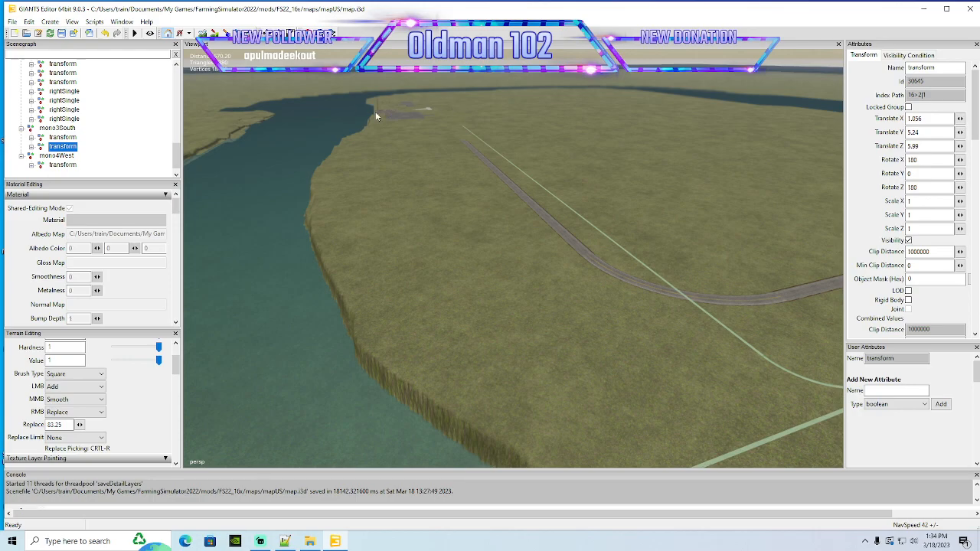
{"action": "left_click_drag", "start_coordinate": [489, 227], "coordinate": [446, 153], "text": "alt"}
{"action": "key", "text": "w"}
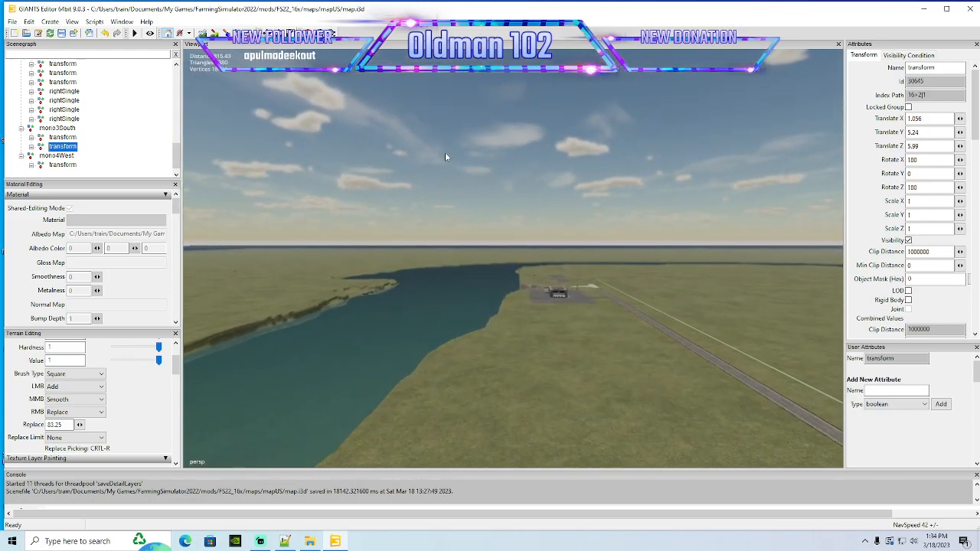
{"action": "key", "text": "w"}
{"action": "left_click_drag", "start_coordinate": [442, 158], "coordinate": [581, 179], "text": "alt"}
{"action": "scroll", "coordinate": [437, 162], "scroll_direction": "up", "scroll_amount": 6}
{"action": "scroll", "coordinate": [581, 178], "scroll_direction": "up", "scroll_amount": 2}
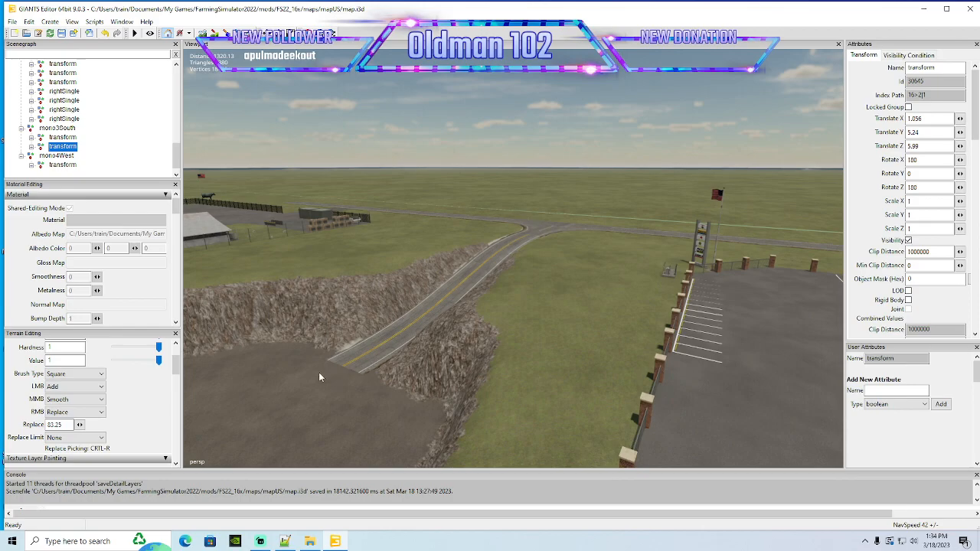
Examine the monorail line past the silo complex and its end near the river bend
{"action": "left_click_drag", "start_coordinate": [418, 351], "coordinate": [608, 315], "text": "alt"}
{"action": "scroll", "coordinate": [624, 305], "scroll_direction": "up", "scroll_amount": 4}
{"action": "scroll", "coordinate": [626, 315], "scroll_direction": "up", "scroll_amount": 7}
{"action": "scroll", "coordinate": [617, 315], "scroll_direction": "up", "scroll_amount": 3}
{"action": "scroll", "coordinate": [608, 315], "scroll_direction": "up", "scroll_amount": 5}
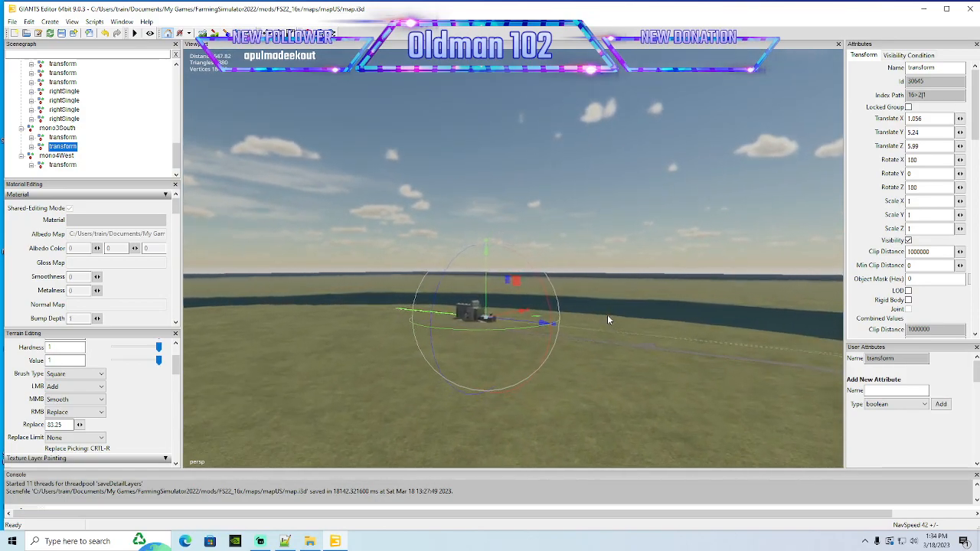
{"action": "scroll", "coordinate": [608, 316], "scroll_direction": "up", "scroll_amount": 6}
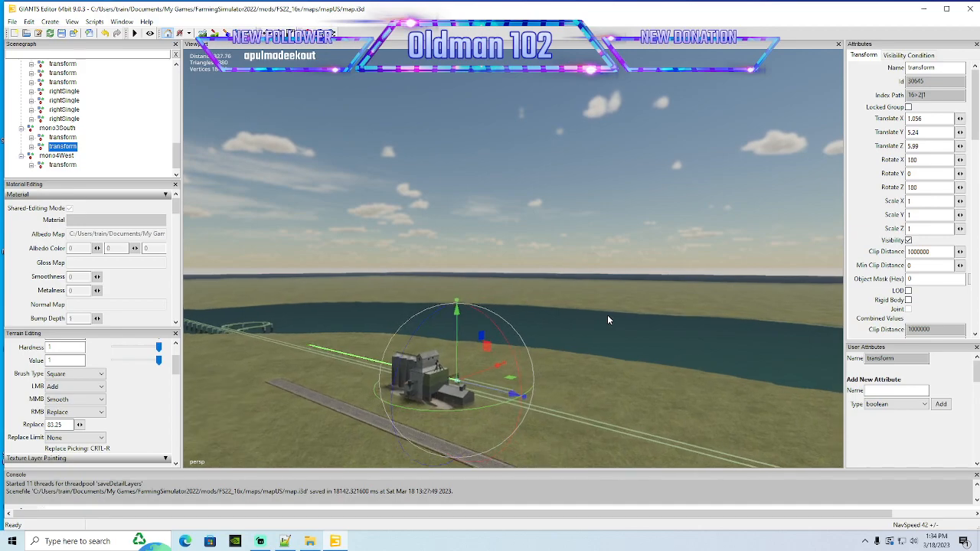
{"action": "scroll", "coordinate": [608, 315], "scroll_direction": "up", "scroll_amount": 6}
{"action": "left_click_drag", "start_coordinate": [608, 316], "coordinate": [421, 432], "text": "alt"}
{"action": "scroll", "coordinate": [422, 437], "scroll_direction": "down", "scroll_amount": 5}
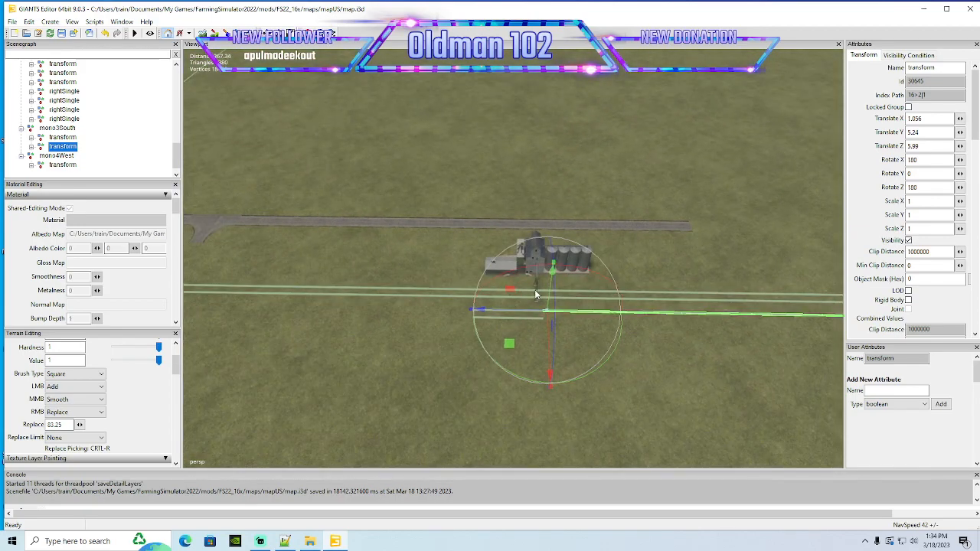
{"action": "left_click_drag", "start_coordinate": [409, 379], "coordinate": [560, 277], "text": "alt"}
{"action": "left_click_drag", "start_coordinate": [545, 241], "coordinate": [228, 253], "text": "alt"}
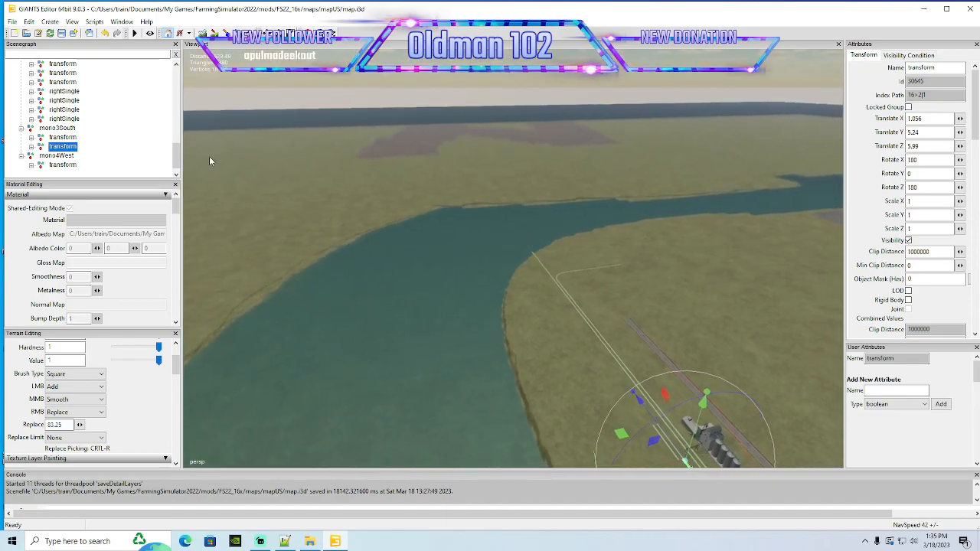
{"action": "left_click_drag", "start_coordinate": [377, 278], "coordinate": [400, 275], "text": "alt"}
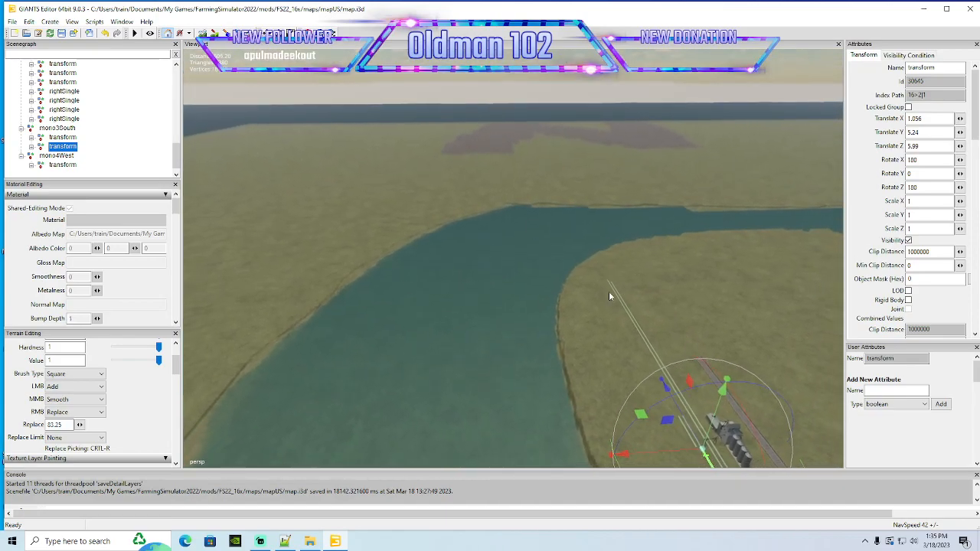
{"action": "left_click_drag", "start_coordinate": [622, 291], "coordinate": [590, 317], "text": "alt"}
{"action": "left_click_drag", "start_coordinate": [510, 369], "coordinate": [539, 322], "text": "alt"}
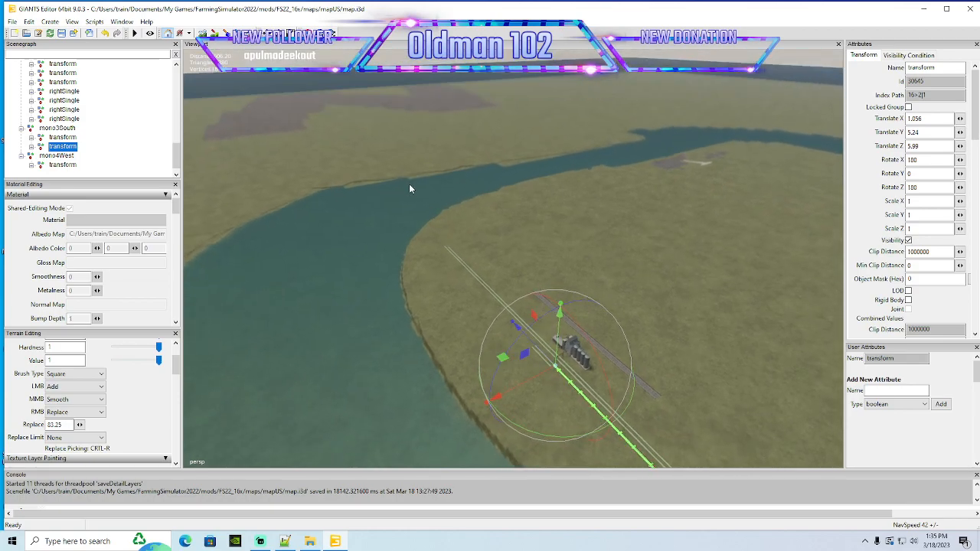
{"action": "left_click_drag", "start_coordinate": [443, 199], "coordinate": [602, 193], "text": "alt"}
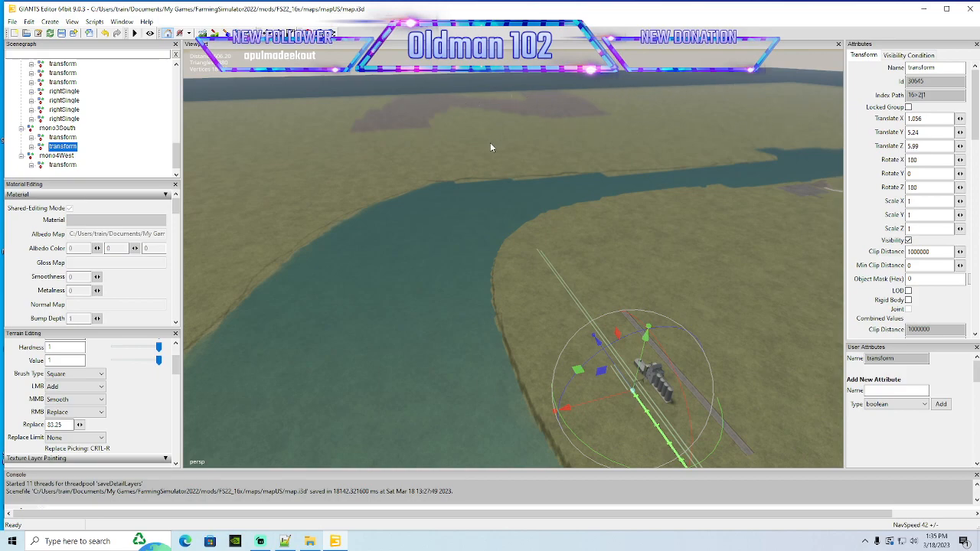
{"action": "left_click_drag", "start_coordinate": [417, 317], "coordinate": [416, 295], "text": "alt"}
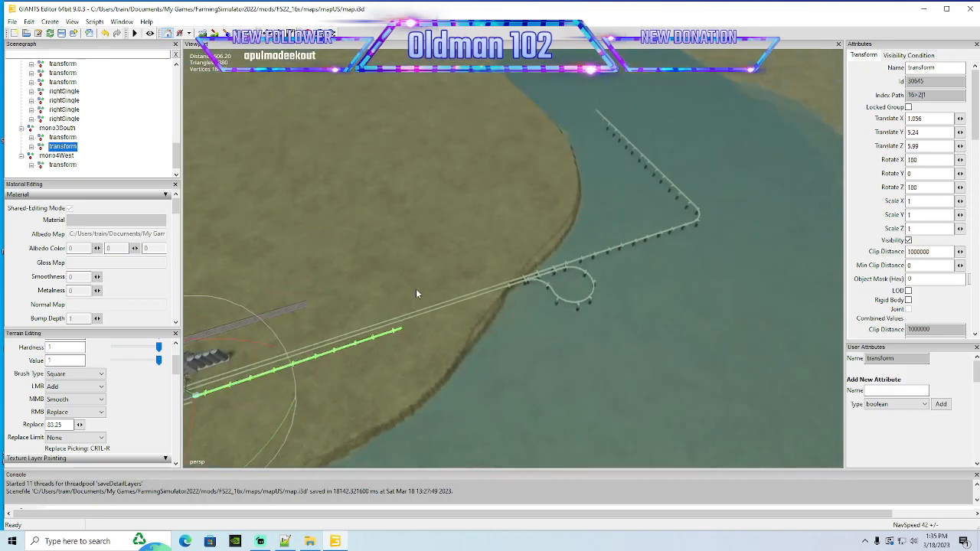
Inspect the monorail turnaround loop standing in the water where the parallel tracks leave the shore
{"action": "left_click_drag", "start_coordinate": [617, 327], "coordinate": [651, 247], "text": "alt"}
{"action": "left_click_drag", "start_coordinate": [681, 96], "coordinate": [688, 283], "text": "alt"}
{"action": "scroll", "coordinate": [606, 398], "scroll_direction": "up", "scroll_amount": 3}
{"action": "scroll", "coordinate": [688, 282], "scroll_direction": "up", "scroll_amount": 1}
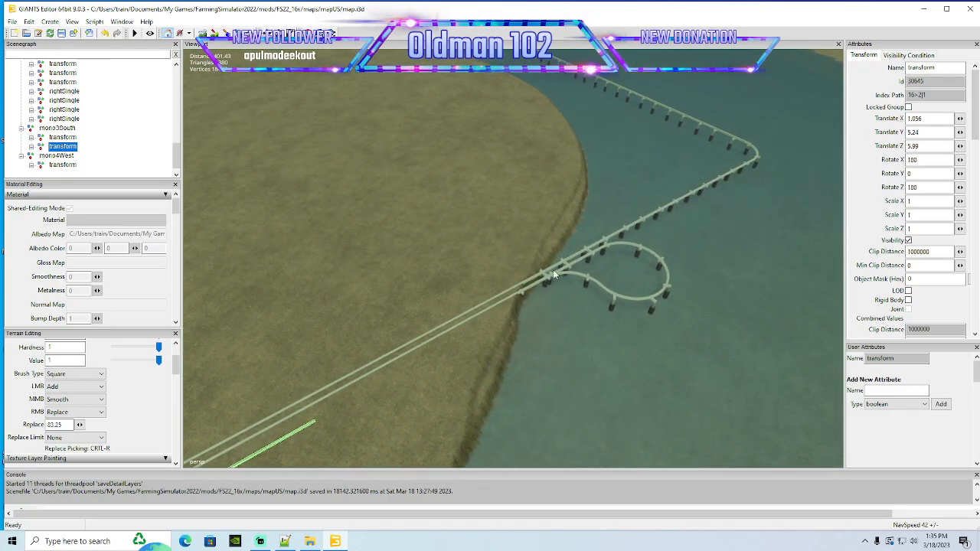
{"action": "scroll", "coordinate": [580, 379], "scroll_direction": "up", "scroll_amount": 5}
{"action": "mouse_move", "coordinate": [505, 380]}
{"action": "left_mouse_down", "text": "alt"}
{"action": "mouse_move", "coordinate": [580, 378]}
{"action": "mouse_move", "coordinate": [520, 369]}
{"action": "left_mouse_up", "text": "alt"}
{"action": "scroll", "coordinate": [527, 326], "scroll_direction": "down", "scroll_amount": 3}
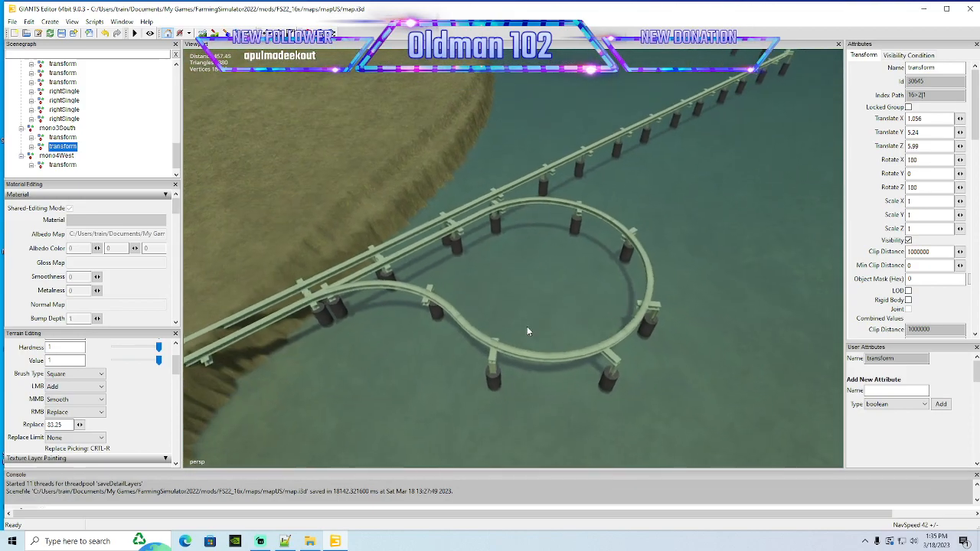
{"action": "scroll", "coordinate": [526, 326], "scroll_direction": "down", "scroll_amount": 1}
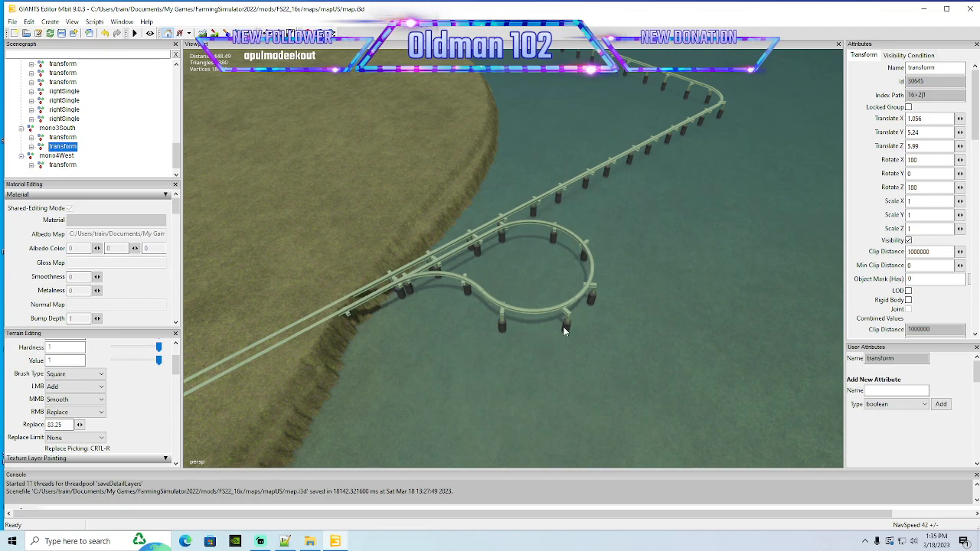
{"action": "left_click", "coordinate": [591, 275]}
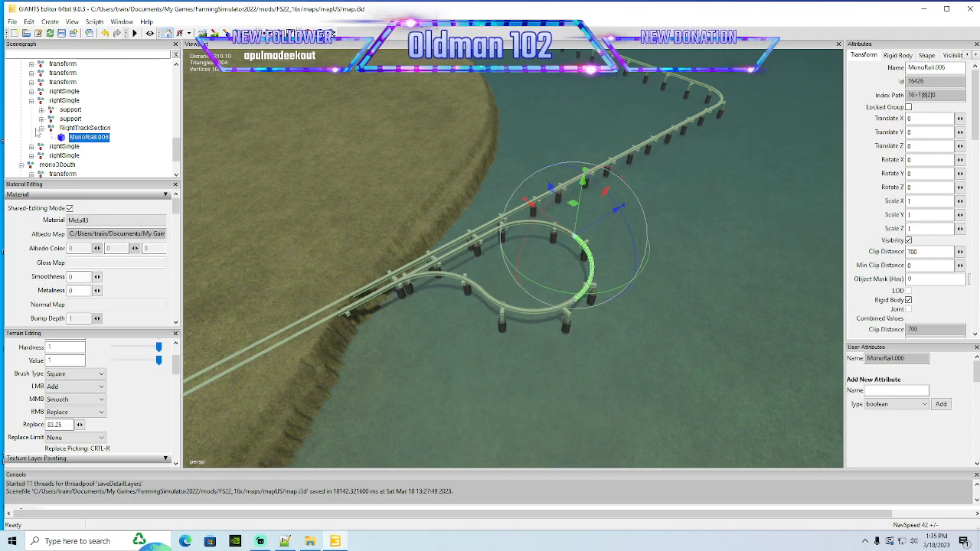
{"action": "left_click", "coordinate": [41, 127]}
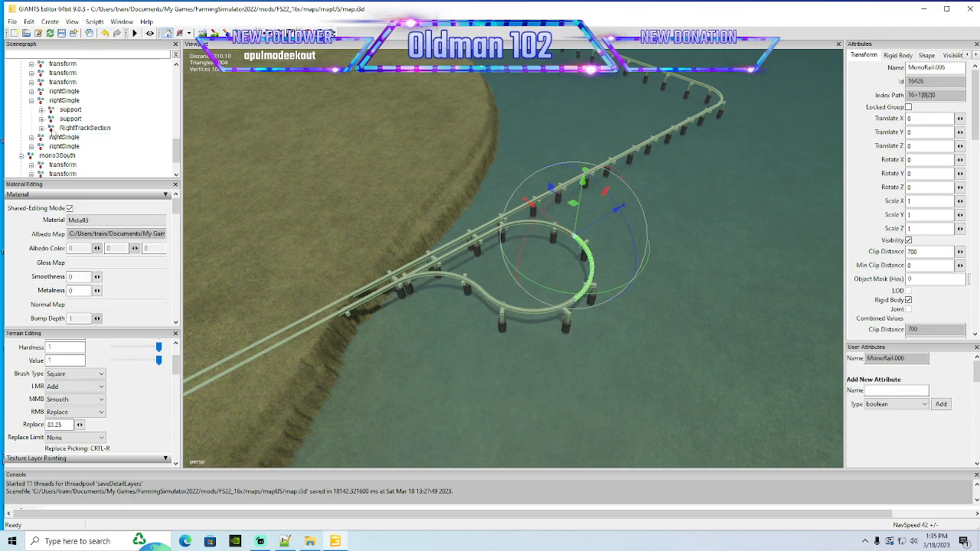
{"action": "left_click", "coordinate": [450, 245]}
{"action": "left_click_drag", "start_coordinate": [550, 226], "coordinate": [604, 269]}
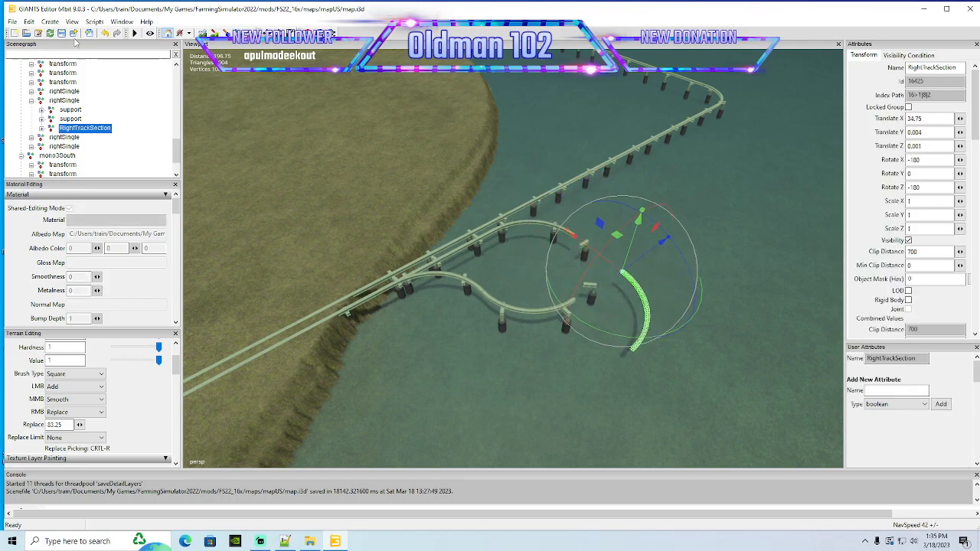
{"action": "left_click", "coordinate": [105, 34]}
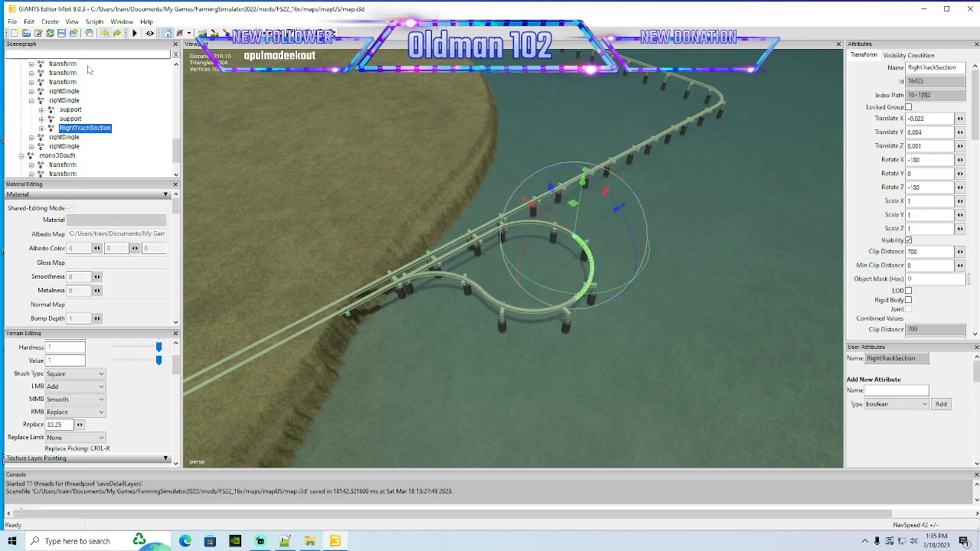
Move the whole rightSingle curve with its supports out of the loop's far side to about X -68.29, Z 537.26
{"action": "left_click", "coordinate": [31, 101]}
{"action": "left_click", "coordinate": [64, 101]}
{"action": "left_click_drag", "start_coordinate": [612, 273], "coordinate": [663, 314]}
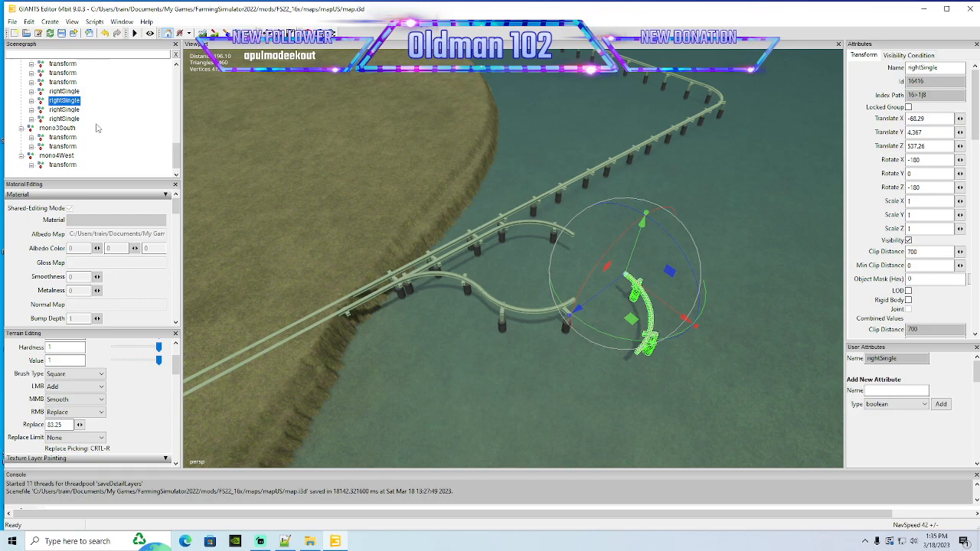
Duplicate the straight singleTrackSection, including its supports, beside the entrance to the loop
{"action": "scroll", "coordinate": [489, 291], "scroll_direction": "up", "scroll_amount": 8}
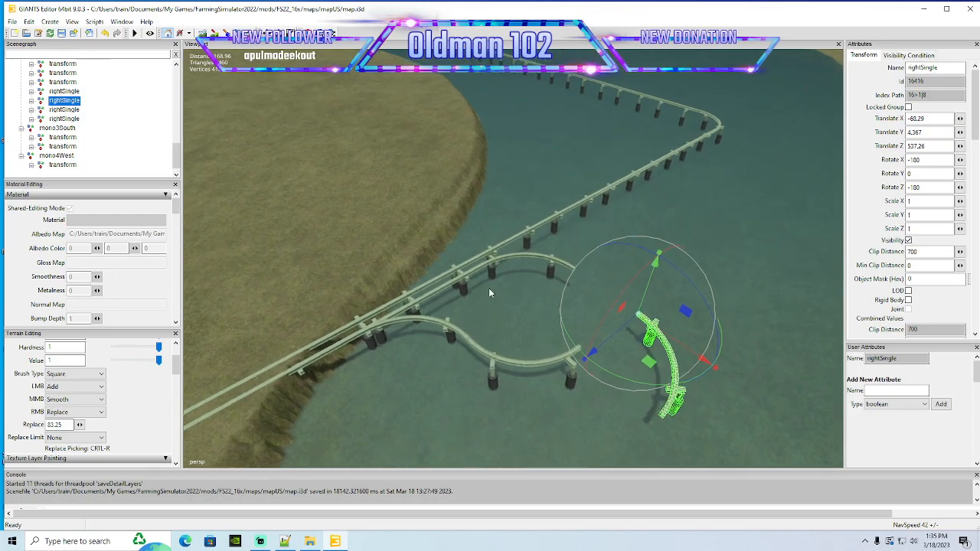
{"action": "middle_click_drag", "start_coordinate": [490, 293], "coordinate": [453, 285]}
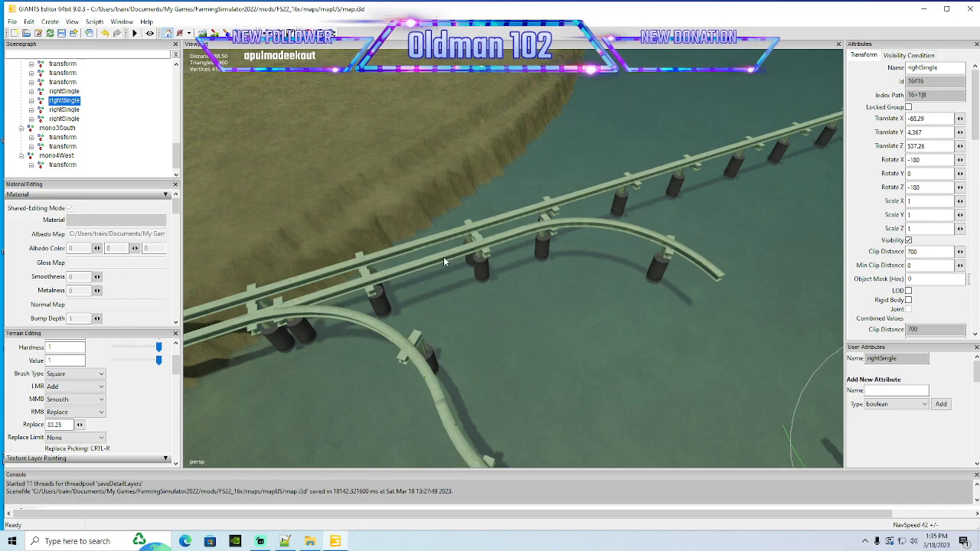
{"action": "left_click", "coordinate": [443, 256]}
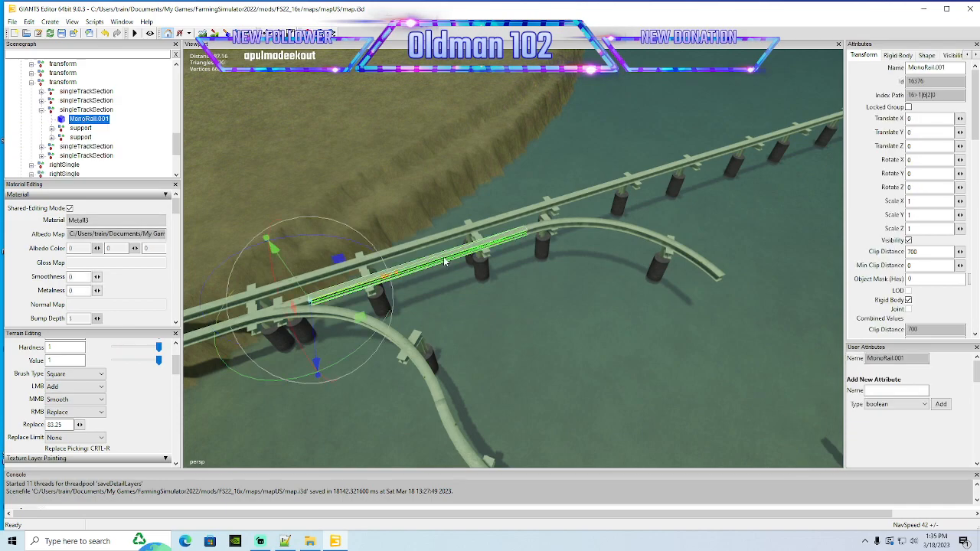
{"action": "left_click", "coordinate": [44, 111]}
{"action": "left_click", "coordinate": [41, 111]}
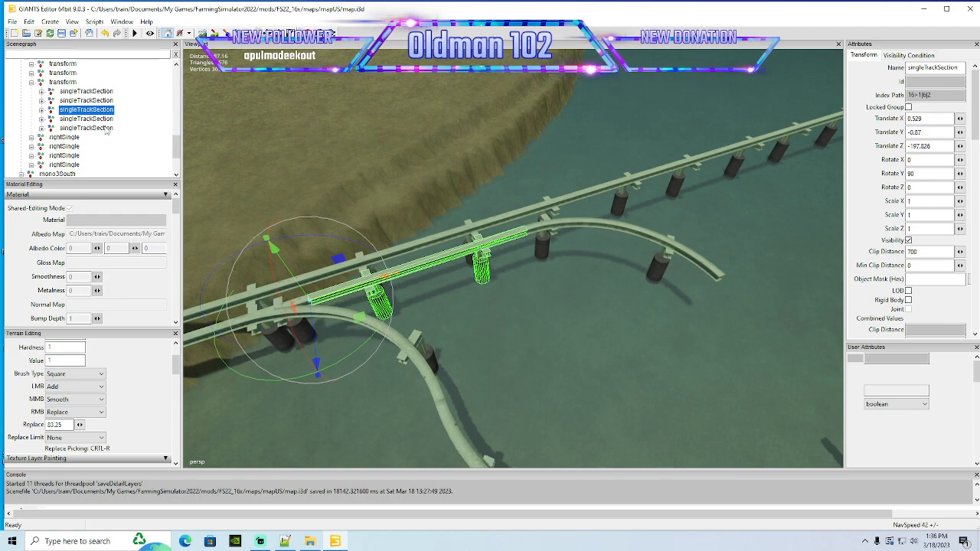
{"action": "key", "text": "ctrl+d"}
Cut the duplicated singleTrackSection and paste it directly under the mono2North group
{"action": "scroll", "coordinate": [119, 135], "scroll_direction": "up", "scroll_amount": 3}
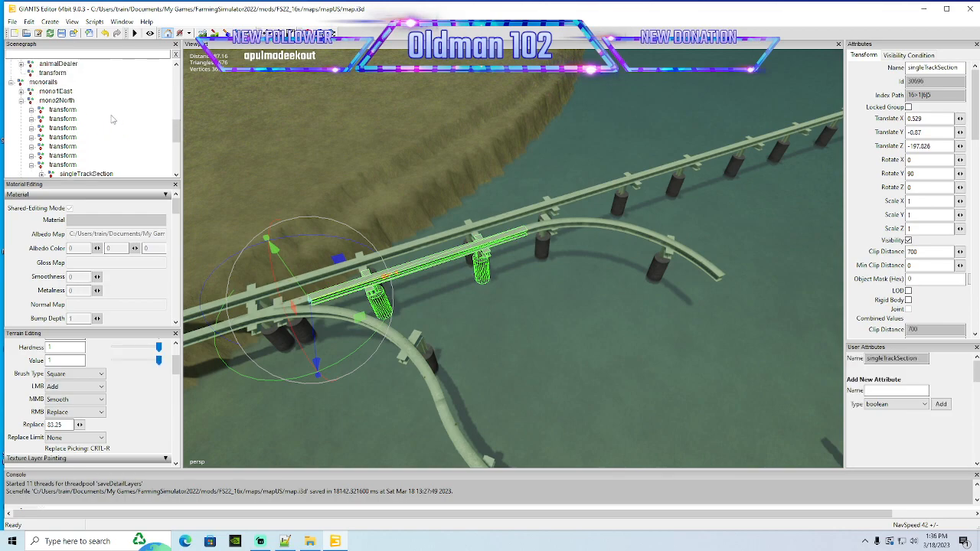
{"action": "scroll", "coordinate": [123, 136], "scroll_direction": "down", "scroll_amount": 1}
{"action": "scroll", "coordinate": [123, 136], "scroll_direction": "up", "scroll_amount": 2}
{"action": "left_click", "coordinate": [29, 21]}
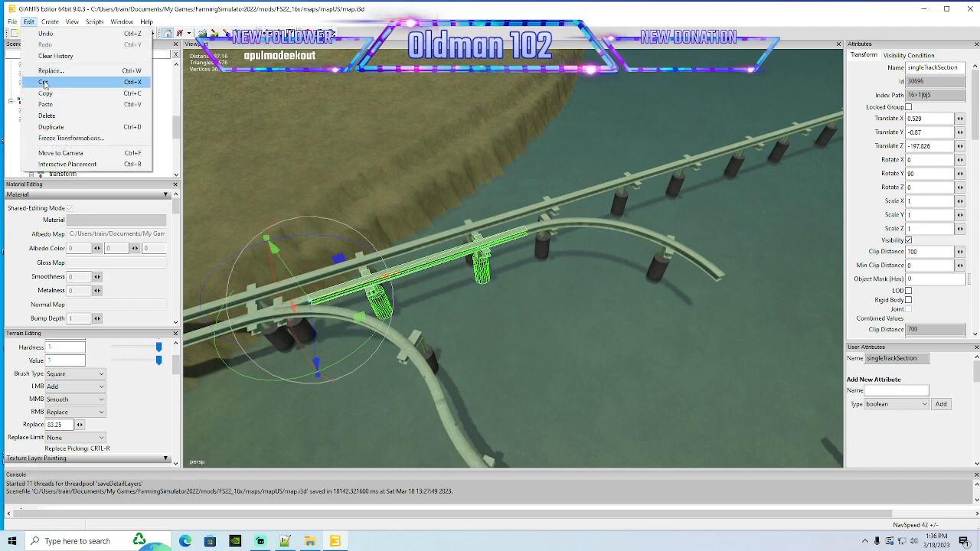
{"action": "left_click", "coordinate": [45, 94]}
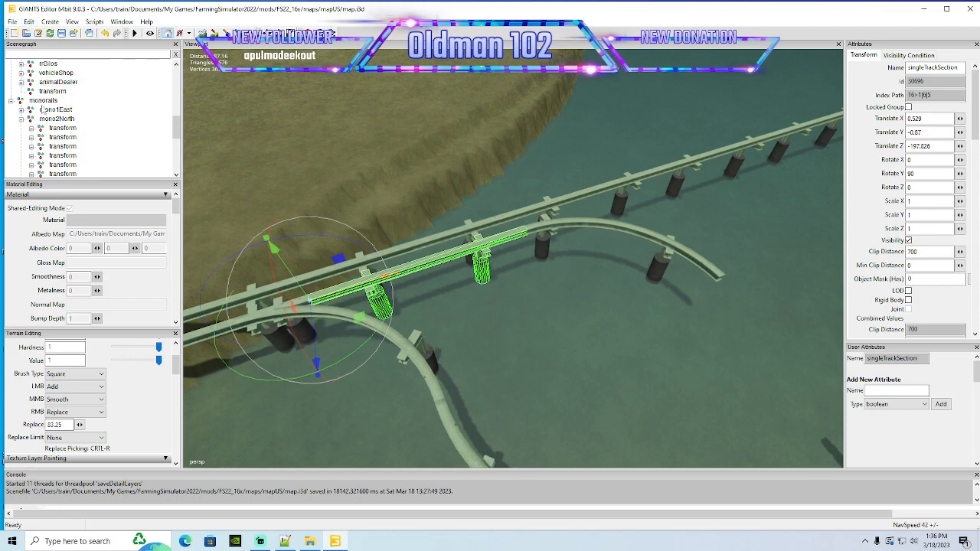
{"action": "left_click", "coordinate": [42, 117]}
{"action": "left_click", "coordinate": [30, 120]}
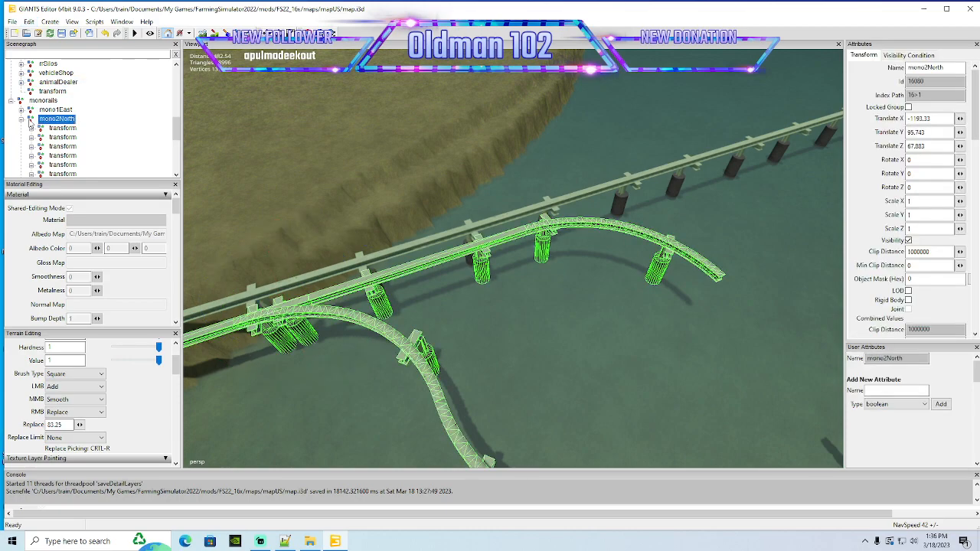
{"action": "left_click", "coordinate": [28, 22]}
{"action": "left_click", "coordinate": [43, 104]}
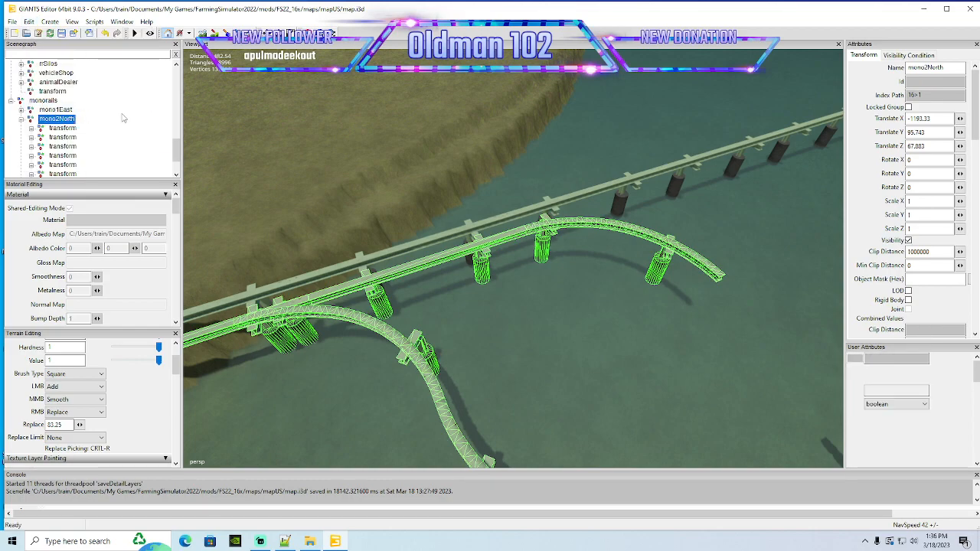
Move the pasted singleTrackSection from the silo area to the open loop, at about Z 539.263
{"action": "left_click_drag", "start_coordinate": [563, 324], "coordinate": [428, 306], "text": "alt"}
{"action": "scroll", "coordinate": [493, 323], "scroll_direction": "down", "scroll_amount": 3}
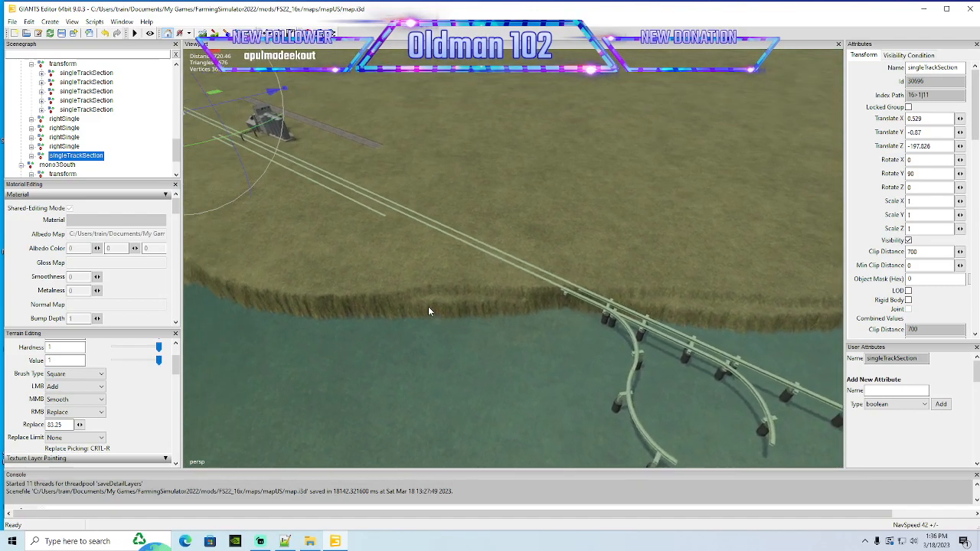
{"action": "left_click_drag", "start_coordinate": [296, 189], "coordinate": [301, 189], "text": "alt"}
{"action": "left_click_drag", "start_coordinate": [204, 107], "coordinate": [853, 504]}
{"action": "left_click_drag", "start_coordinate": [536, 327], "coordinate": [280, 240], "text": "alt"}
{"action": "scroll", "coordinate": [599, 351], "scroll_direction": "up", "scroll_amount": 4}
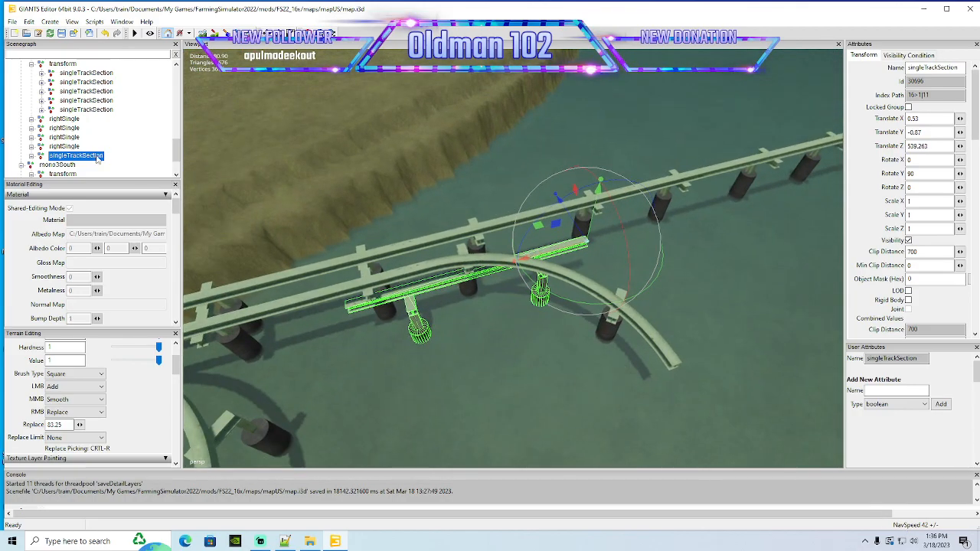
Turn the straight section to line up with the open curve, setting Rotate Y to 0, and shift it to about X -27.327
{"action": "left_click_drag", "start_coordinate": [559, 304], "coordinate": [720, 265]}
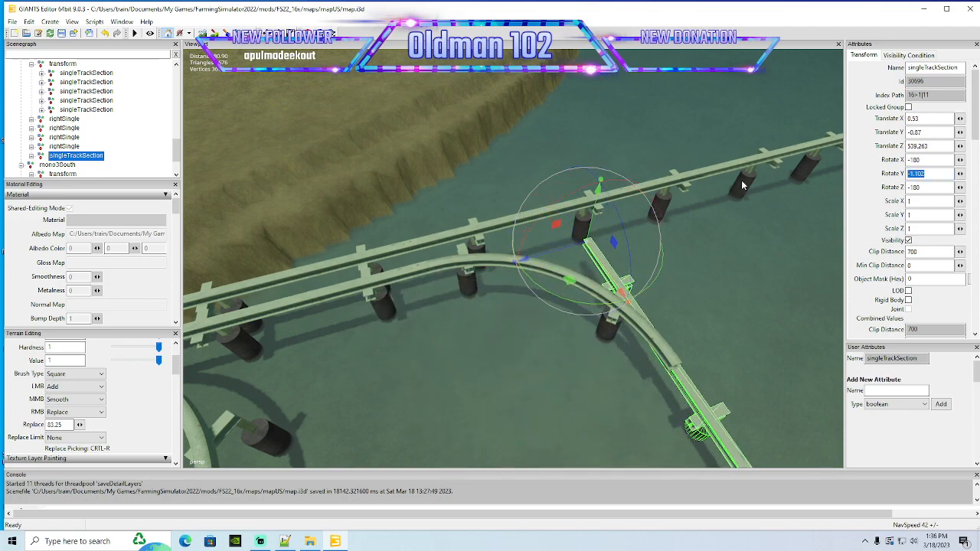
{"action": "type", "text": "0"}
{"action": "left_click_drag", "start_coordinate": [490, 324], "coordinate": [586, 318], "text": "alt"}
{"action": "left_click_drag", "start_coordinate": [293, 214], "coordinate": [623, 317]}
{"action": "scroll", "coordinate": [623, 316], "scroll_direction": "up", "scroll_amount": 2}
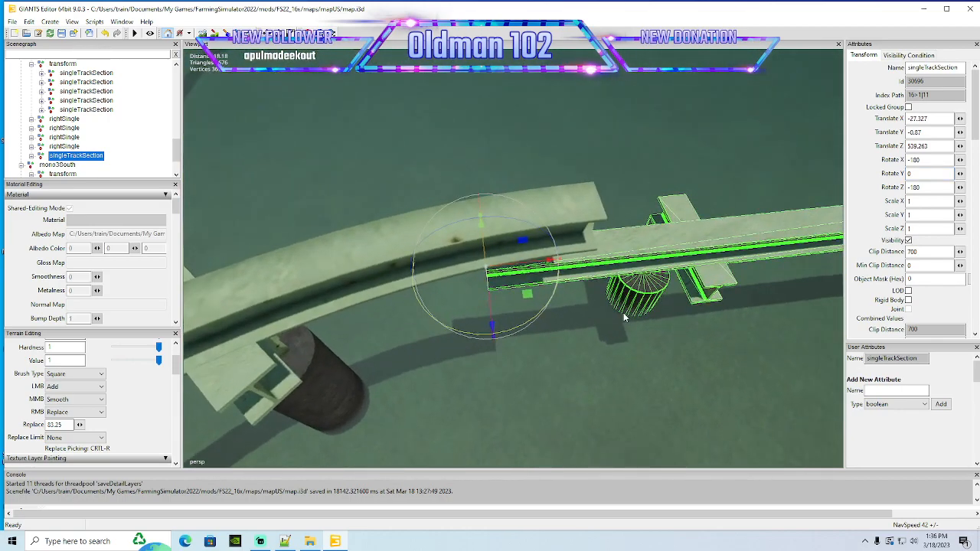
Raise the straight section to about Y 3.559 to match the height of the curved rail
{"action": "left_click_drag", "start_coordinate": [490, 264], "coordinate": [487, 168], "text": "alt"}
{"action": "scroll", "coordinate": [463, 275], "scroll_direction": "up", "scroll_amount": 4}
{"action": "scroll", "coordinate": [462, 279], "scroll_direction": "down", "scroll_amount": 4}
{"action": "left_click_drag", "start_coordinate": [649, 243], "coordinate": [662, 254], "text": "alt"}
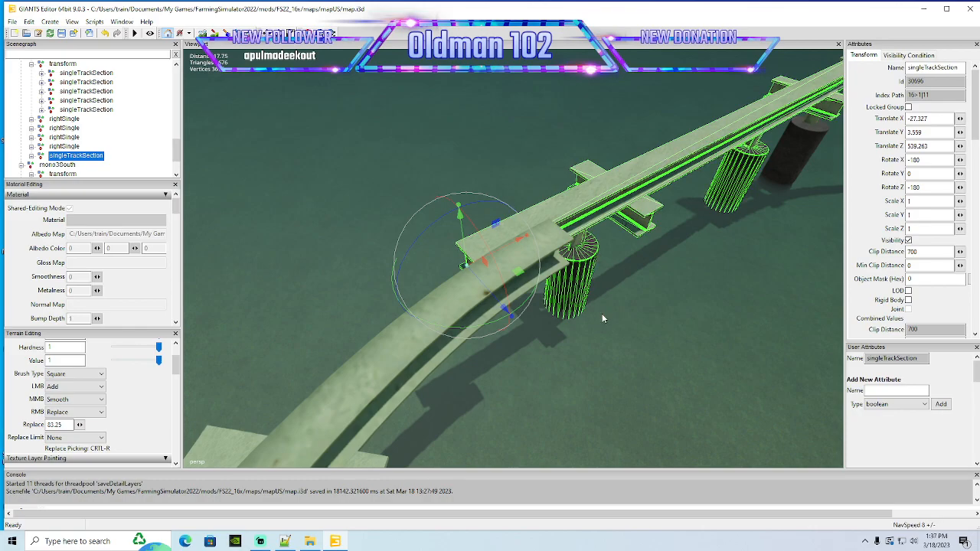
Slide the straight section toward the end of the curved rail, to about X -30.46 and Z 538.233
{"action": "scroll", "coordinate": [612, 305], "scroll_direction": "up", "scroll_amount": 3}
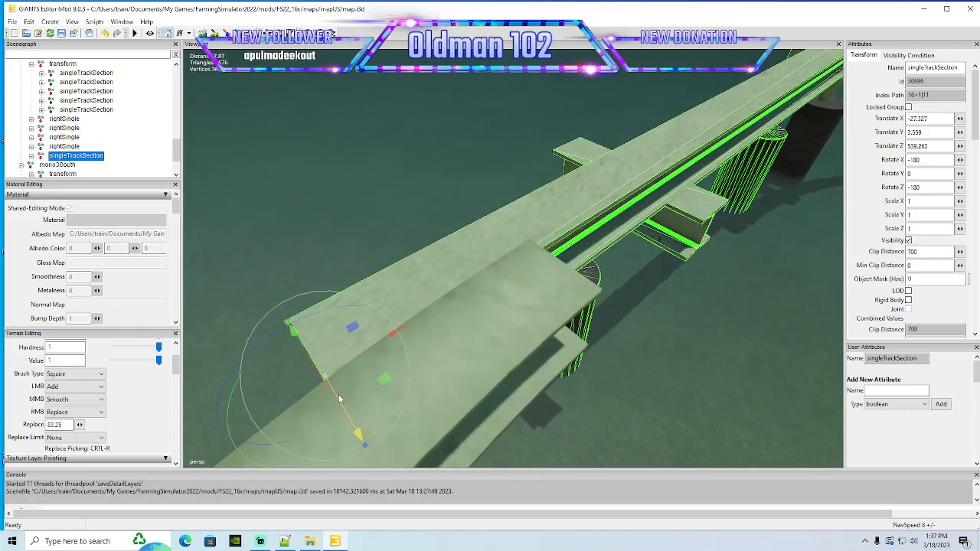
{"action": "left_click_drag", "start_coordinate": [339, 394], "coordinate": [380, 439]}
{"action": "left_click_drag", "start_coordinate": [380, 438], "coordinate": [343, 406], "text": "alt"}
{"action": "scroll", "coordinate": [344, 398], "scroll_direction": "down", "scroll_amount": 1}
{"action": "left_click_drag", "start_coordinate": [338, 342], "coordinate": [357, 322]}
{"action": "scroll", "coordinate": [446, 350], "scroll_direction": "up", "scroll_amount": 3}
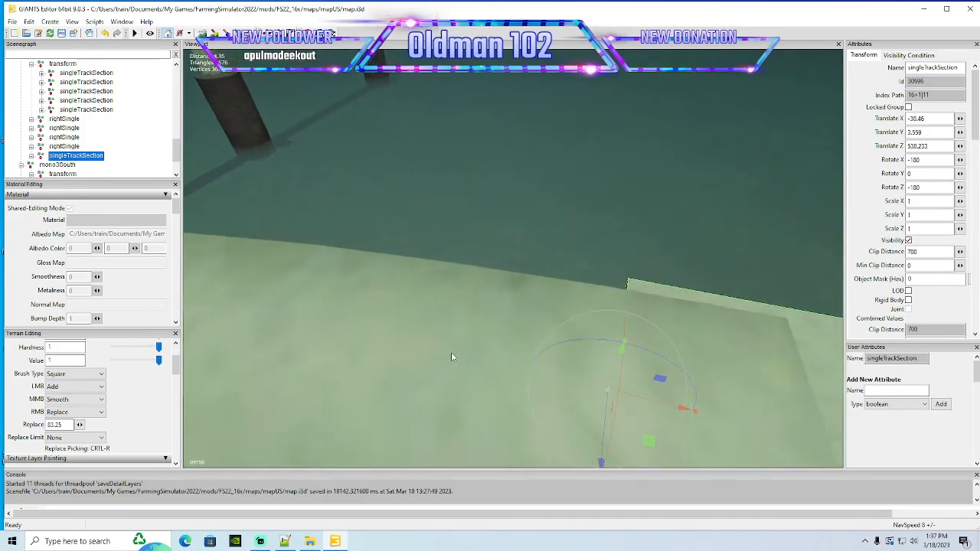
Raise the straight section to about Y 4.372 and align its end with the curved rail at about X -31.36, Z 537.248
{"action": "scroll", "coordinate": [446, 351], "scroll_direction": "down", "scroll_amount": 4}
{"action": "left_click_drag", "start_coordinate": [445, 350], "coordinate": [535, 355], "text": "alt"}
{"action": "left_click_drag", "start_coordinate": [485, 313], "coordinate": [521, 373]}
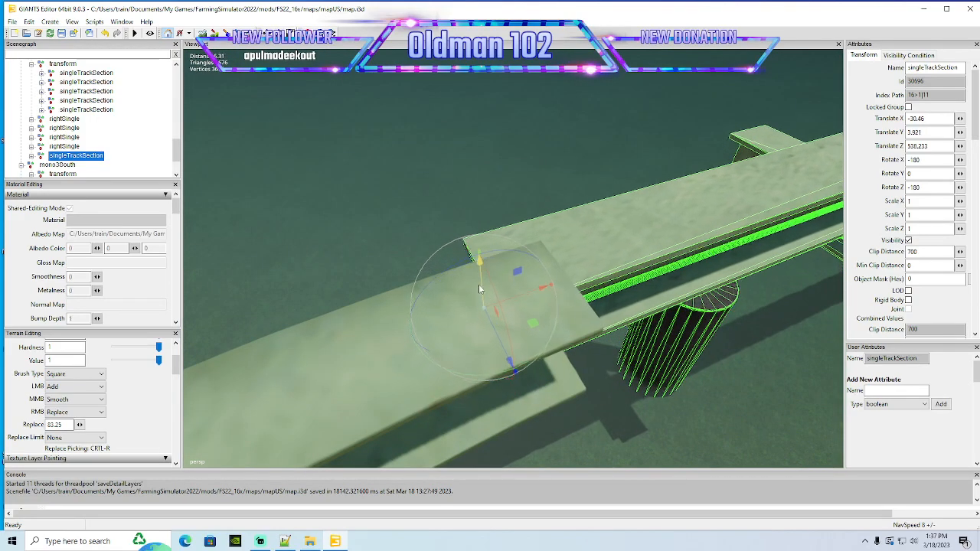
{"action": "mouse_move", "coordinate": [547, 327]}
{"action": "left_mouse_down"}
{"action": "mouse_move", "coordinate": [617, 318]}
{"action": "mouse_move", "coordinate": [586, 337]}
{"action": "mouse_move", "coordinate": [544, 342]}
{"action": "mouse_move", "coordinate": [556, 341]}
{"action": "left_mouse_up"}
{"action": "scroll", "coordinate": [612, 322], "scroll_direction": "down", "scroll_amount": 6}
{"action": "scroll", "coordinate": [544, 341], "scroll_direction": "down", "scroll_amount": 5}
{"action": "key", "text": "d"}
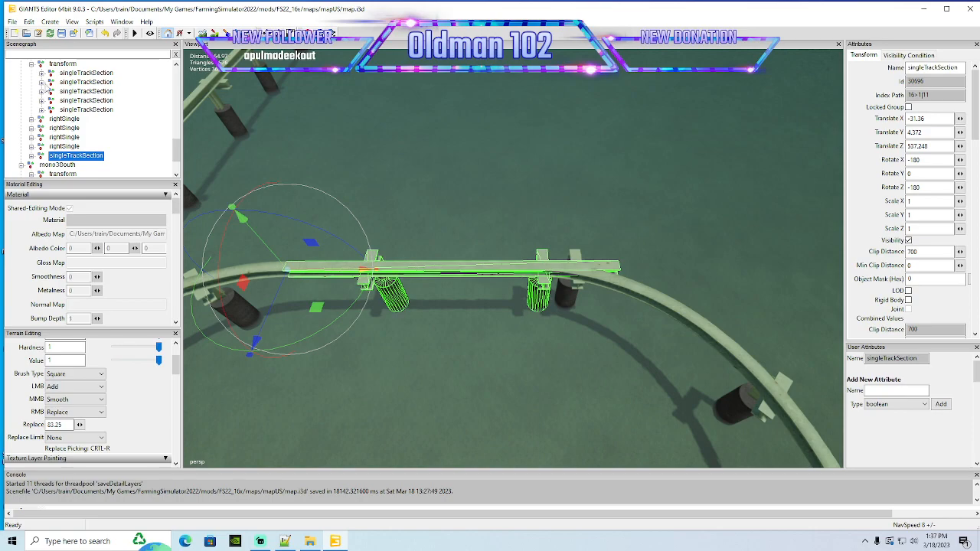
Slide the rightSingle curve overlapping the straight section out toward the section's far end, to about X -80.832
{"action": "left_click", "coordinate": [33, 65]}
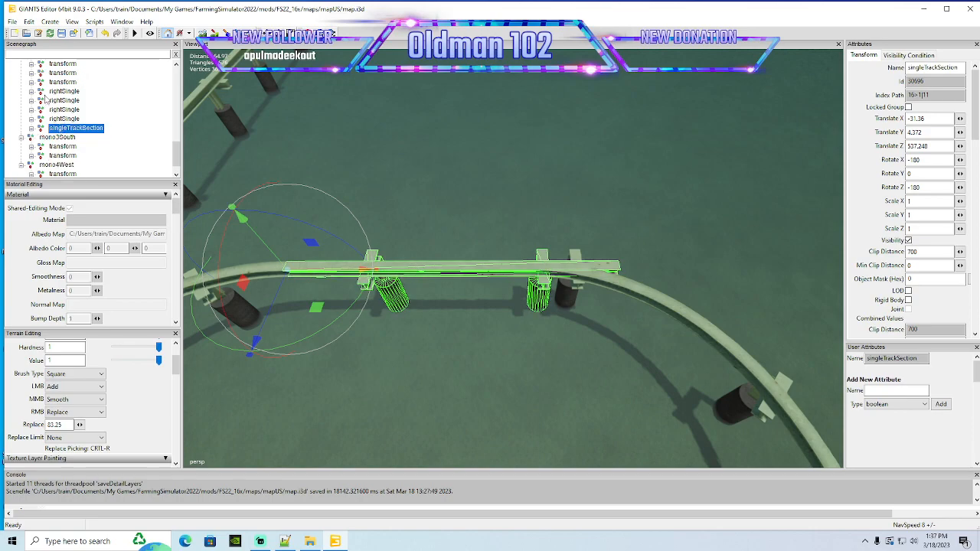
{"action": "left_click", "coordinate": [63, 91]}
{"action": "left_click", "coordinate": [46, 101]}
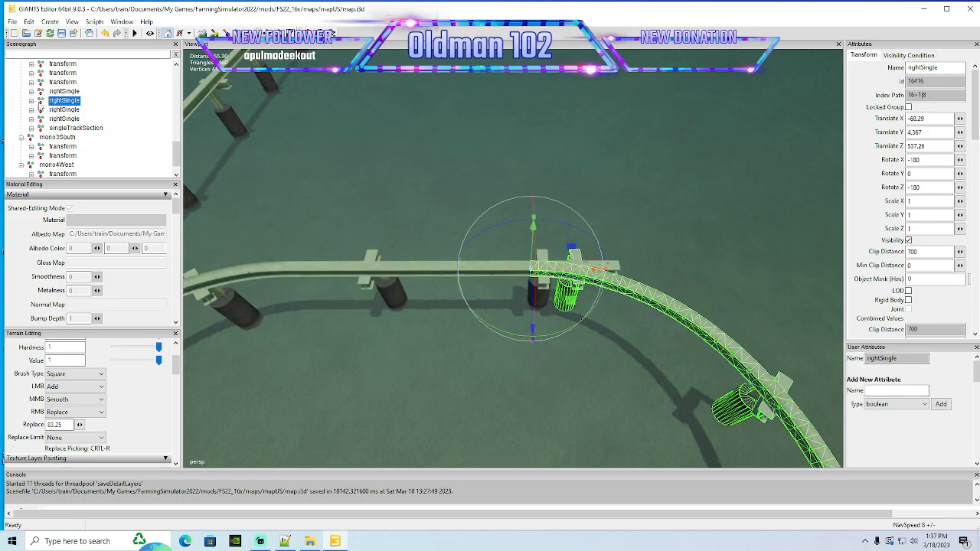
{"action": "scroll", "coordinate": [535, 332], "scroll_direction": "up", "scroll_amount": 5}
{"action": "left_click_drag", "start_coordinate": [507, 337], "coordinate": [560, 327], "text": "alt"}
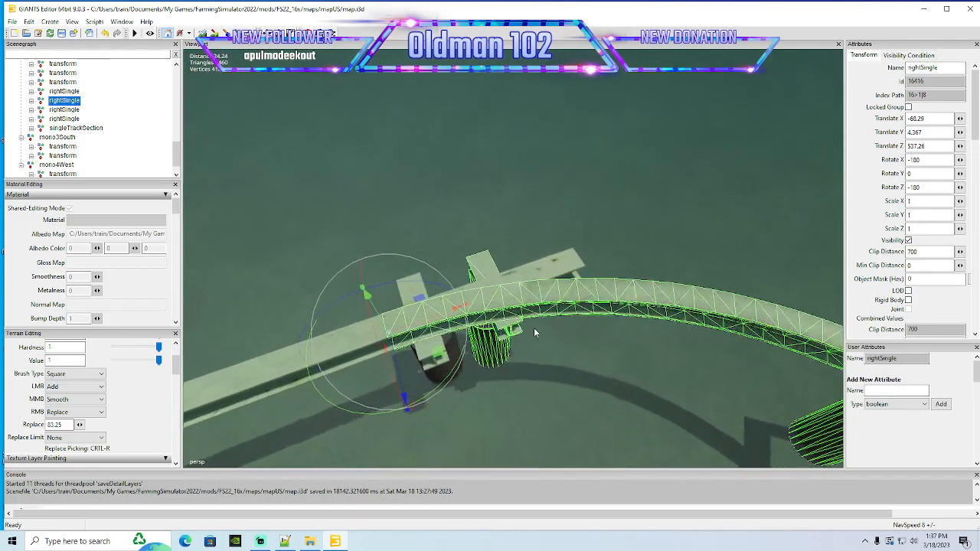
{"action": "left_click_drag", "start_coordinate": [457, 307], "coordinate": [663, 285]}
Fine-tune the rightSingle curve against the end of the straight section, to about X -81.619
{"action": "scroll", "coordinate": [665, 285], "scroll_direction": "up", "scroll_amount": 6}
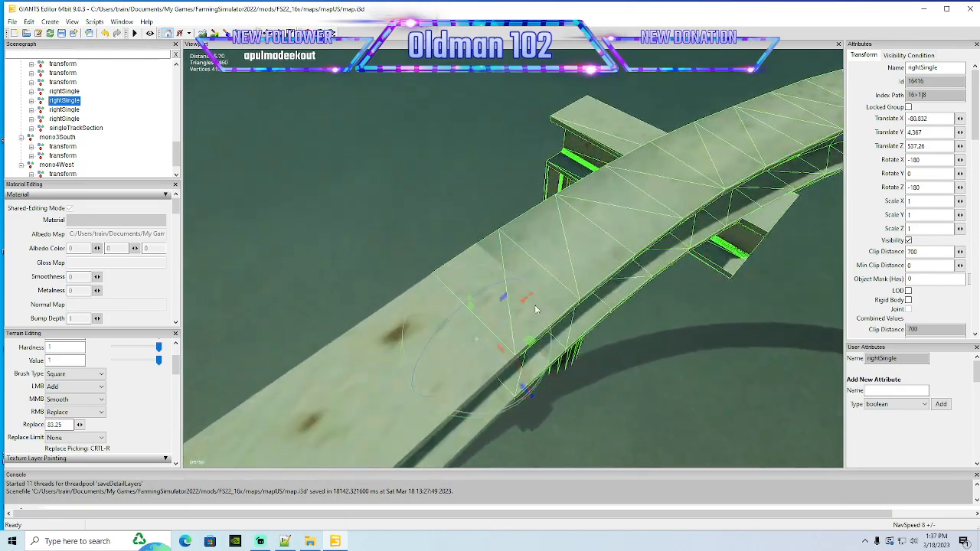
{"action": "left_click_drag", "start_coordinate": [524, 307], "coordinate": [682, 268]}
{"action": "scroll", "coordinate": [682, 267], "scroll_direction": "down", "scroll_amount": 4}
{"action": "left_click_drag", "start_coordinate": [589, 304], "coordinate": [660, 304], "text": "alt"}
{"action": "scroll", "coordinate": [663, 309], "scroll_direction": "down", "scroll_amount": 5}
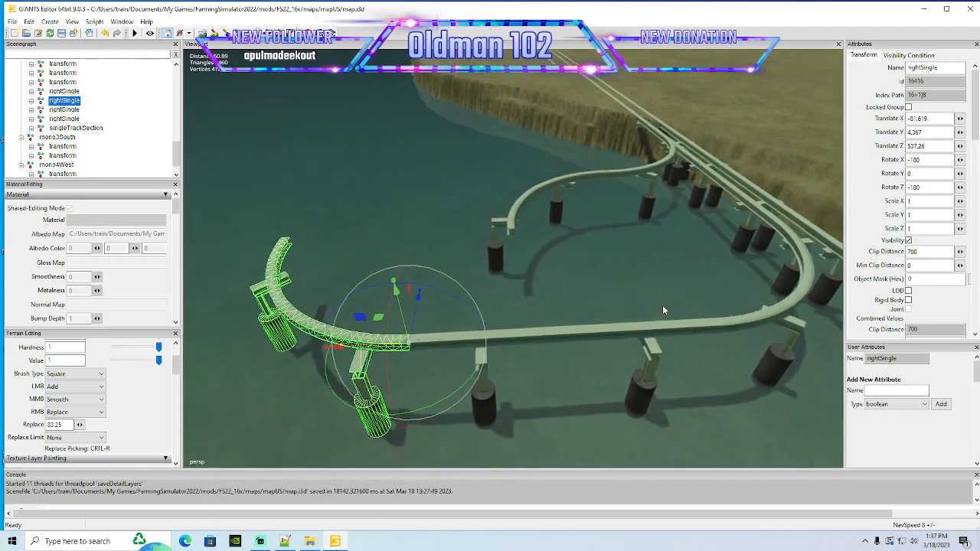
Duplicate the straight singleTrackSection, move the copy near the curve's open end at about X -110.16, and set its Rotate Y to 90
{"action": "left_click", "coordinate": [61, 128]}
{"action": "left_click_drag", "start_coordinate": [406, 291], "coordinate": [328, 196], "text": "alt"}
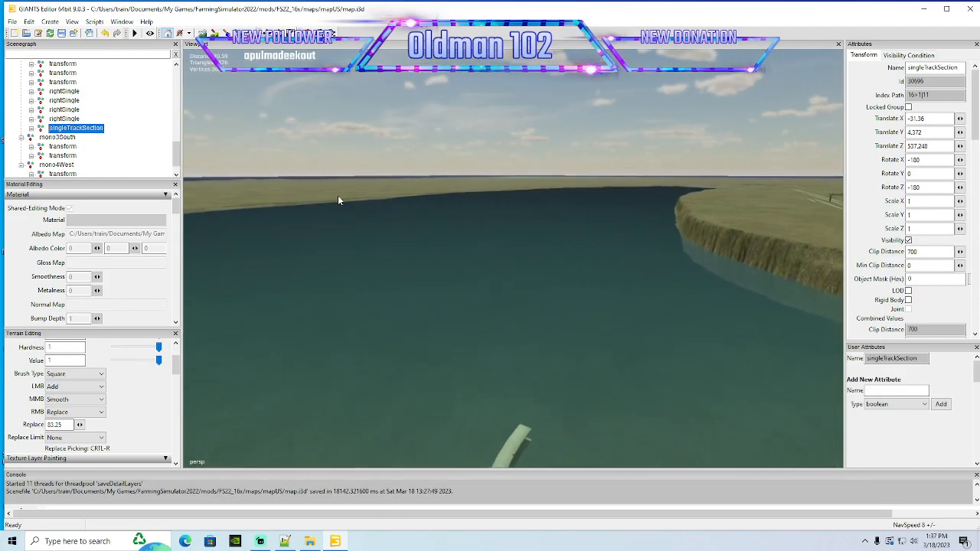
{"action": "key", "text": "f"}
{"action": "left_click_drag", "start_coordinate": [632, 234], "coordinate": [680, 258], "text": "alt"}
{"action": "scroll", "coordinate": [686, 263], "scroll_direction": "down", "scroll_amount": 5}
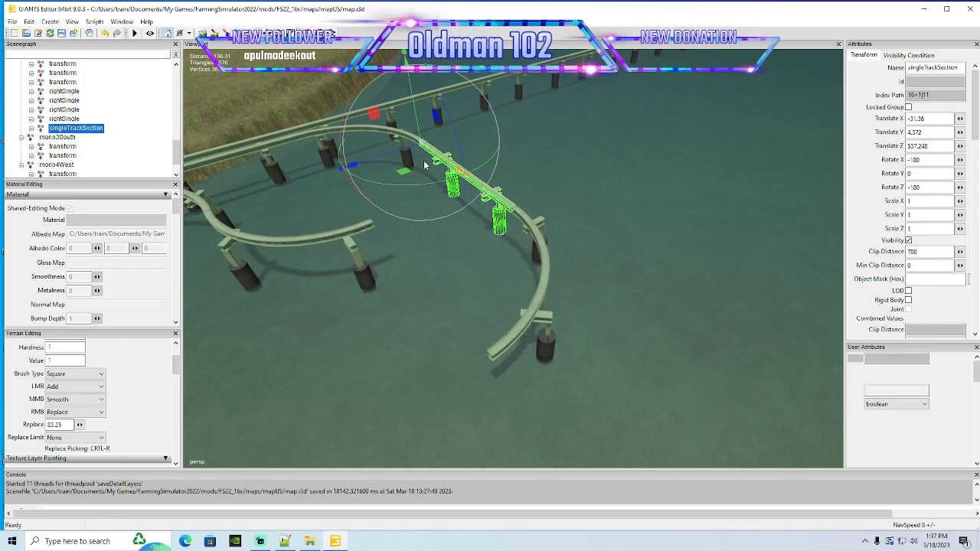
{"action": "key", "text": "ctrl+d"}
{"action": "left_click_drag", "start_coordinate": [435, 157], "coordinate": [502, 264]}
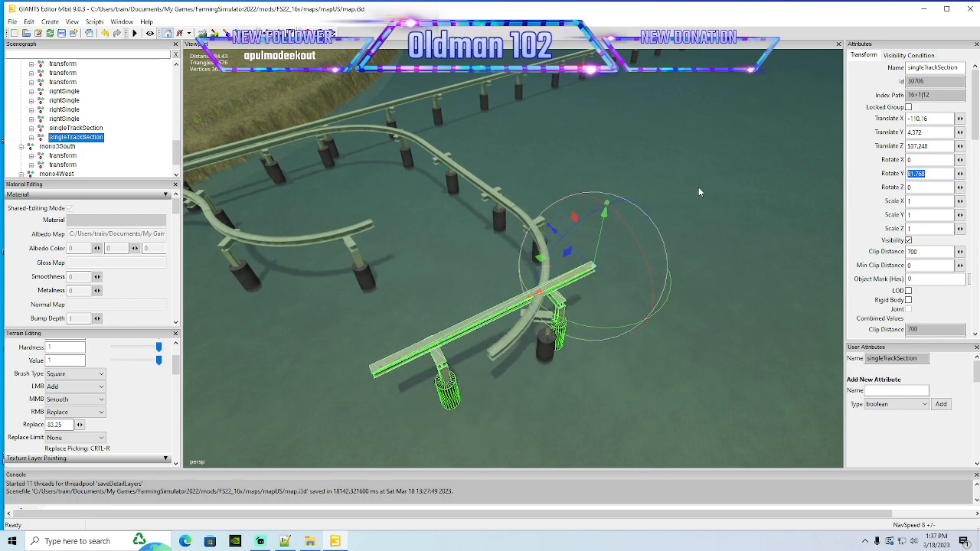
{"action": "type", "text": "90"}
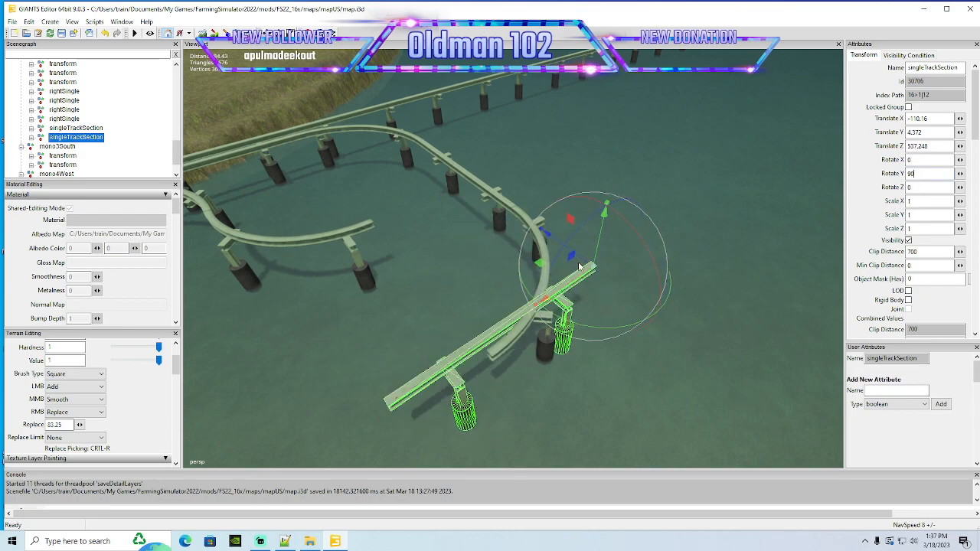
Align the rotated straight section with the curve's open end, at about X -113.551 and Z 505.35
{"action": "left_click_drag", "start_coordinate": [577, 282], "coordinate": [473, 369]}
{"action": "left_click_drag", "start_coordinate": [595, 386], "coordinate": [689, 370], "text": "alt"}
{"action": "scroll", "coordinate": [612, 402], "scroll_direction": "up", "scroll_amount": 3}
{"action": "scroll", "coordinate": [614, 398], "scroll_direction": "up", "scroll_amount": 5}
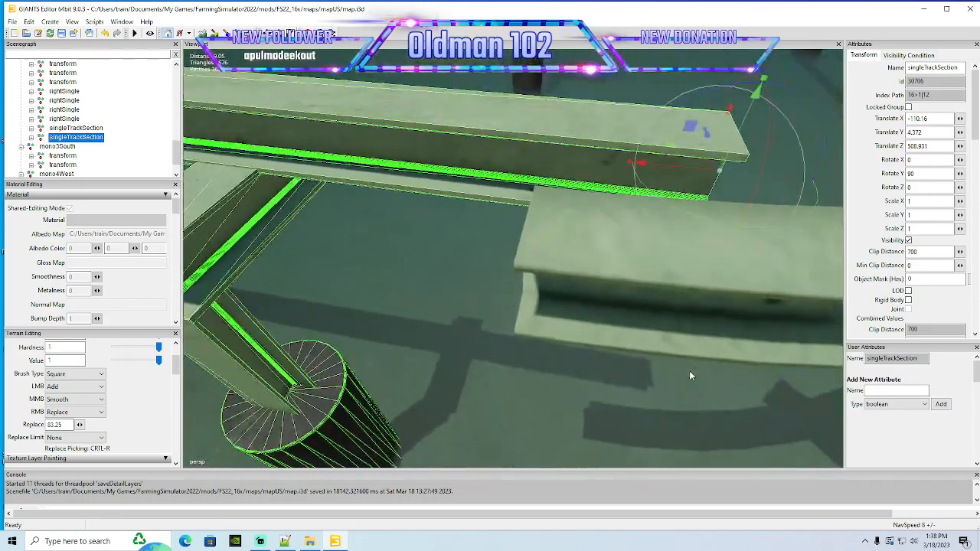
{"action": "scroll", "coordinate": [689, 372], "scroll_direction": "down", "scroll_amount": 3}
{"action": "left_click_drag", "start_coordinate": [652, 184], "coordinate": [467, 300]}
{"action": "scroll", "coordinate": [593, 244], "scroll_direction": "up", "scroll_amount": 3}
{"action": "scroll", "coordinate": [536, 268], "scroll_direction": "down", "scroll_amount": 2}
{"action": "scroll", "coordinate": [468, 297], "scroll_direction": "down", "scroll_amount": 10}
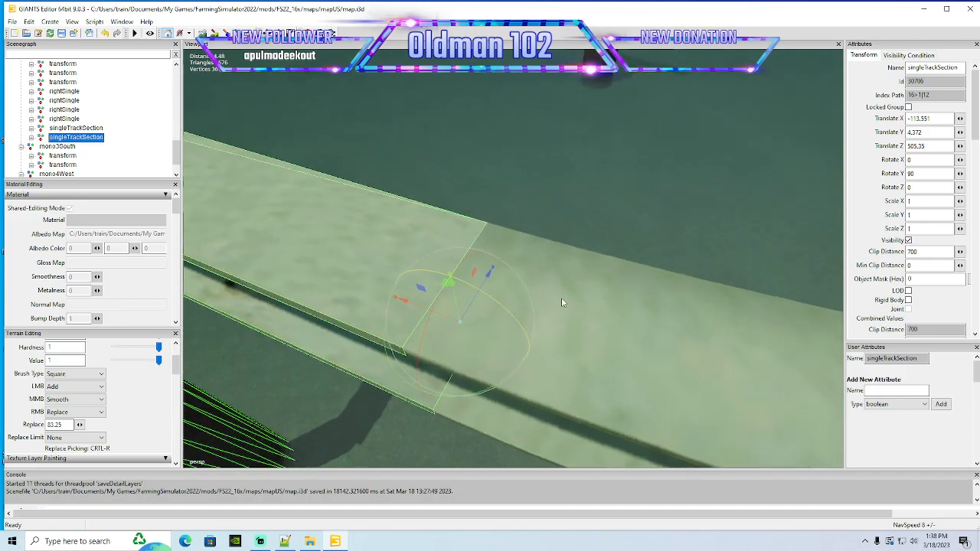
Move the next rightSingle curve to the far end of the rotated straight section, at about X -115.025 and Z 455.231
{"action": "left_click_drag", "start_coordinate": [532, 254], "coordinate": [584, 300], "text": "alt"}
{"action": "scroll", "coordinate": [552, 274], "scroll_direction": "down", "scroll_amount": 6}
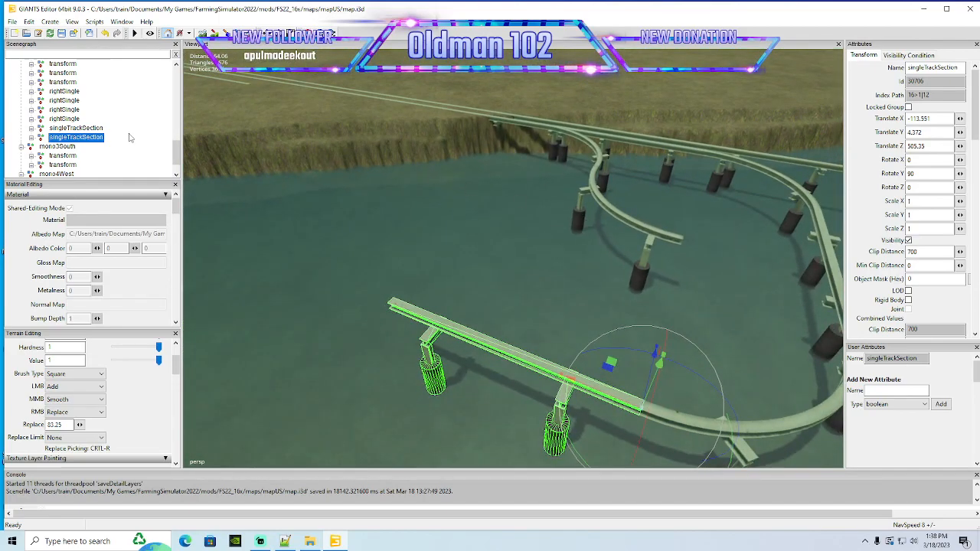
{"action": "left_click", "coordinate": [39, 111]}
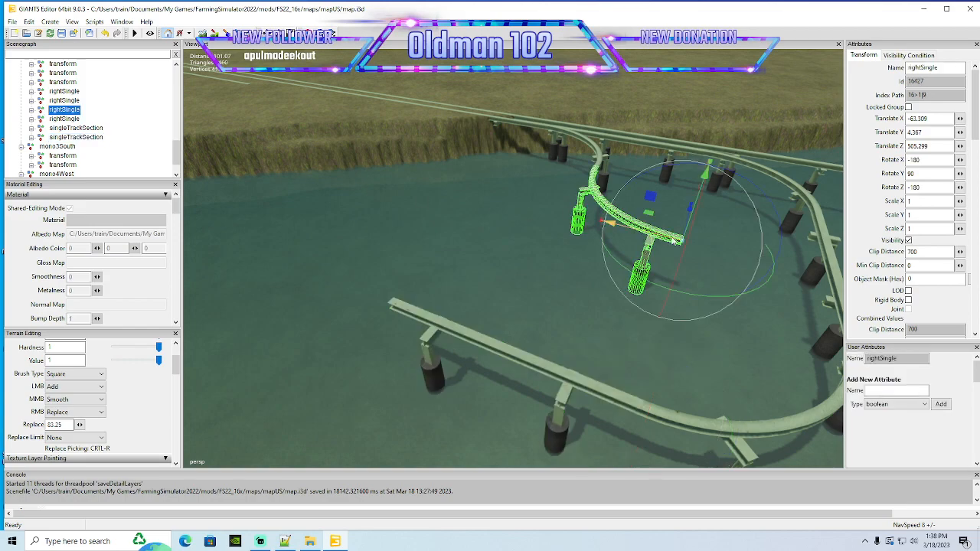
{"action": "left_click_drag", "start_coordinate": [640, 235], "coordinate": [323, 335]}
{"action": "left_click_drag", "start_coordinate": [290, 272], "coordinate": [339, 338]}
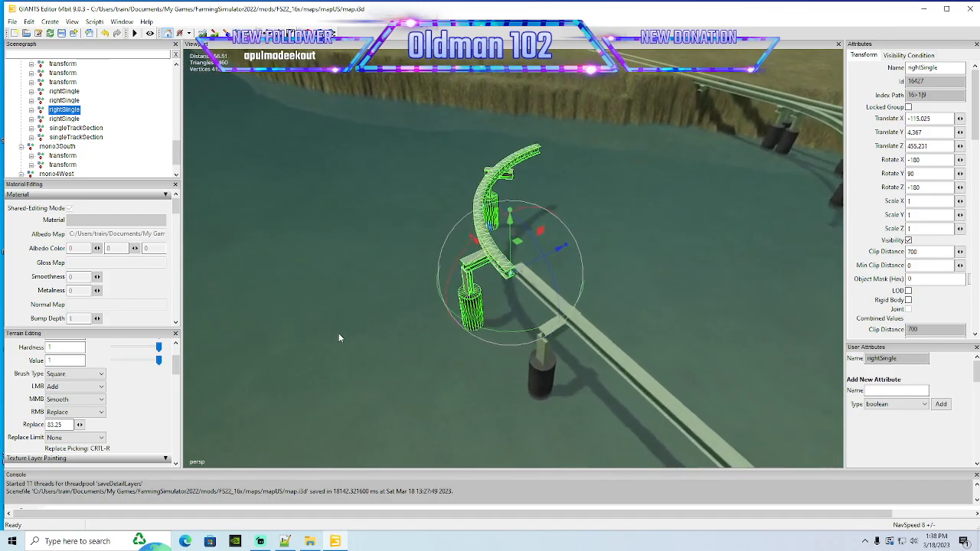
Fine-tune that curve to meet the rotated straight section, at about X -113.555 and Z 455.084
{"action": "scroll", "coordinate": [339, 335], "scroll_direction": "up", "scroll_amount": 10}
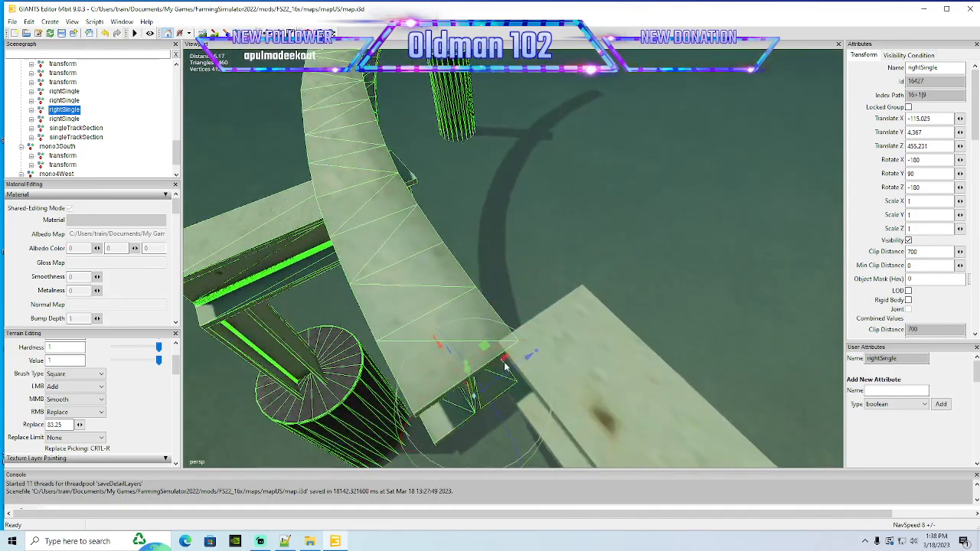
{"action": "left_click_drag", "start_coordinate": [523, 365], "coordinate": [619, 334]}
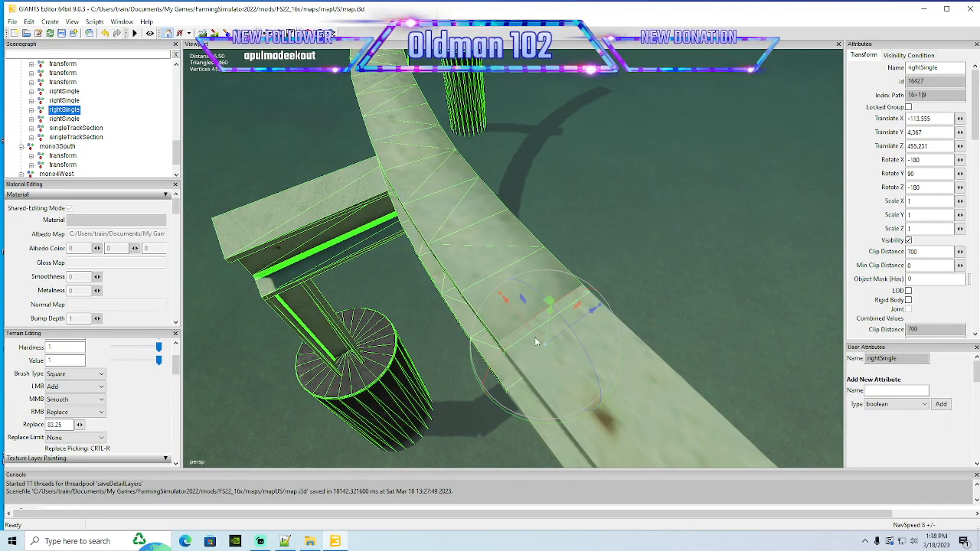
{"action": "left_click_drag", "start_coordinate": [536, 336], "coordinate": [789, 310]}
{"action": "scroll", "coordinate": [576, 276], "scroll_direction": "down", "scroll_amount": 3}
{"action": "scroll", "coordinate": [560, 230], "scroll_direction": "up", "scroll_amount": 4}
{"action": "scroll", "coordinate": [790, 313], "scroll_direction": "up", "scroll_amount": 5}
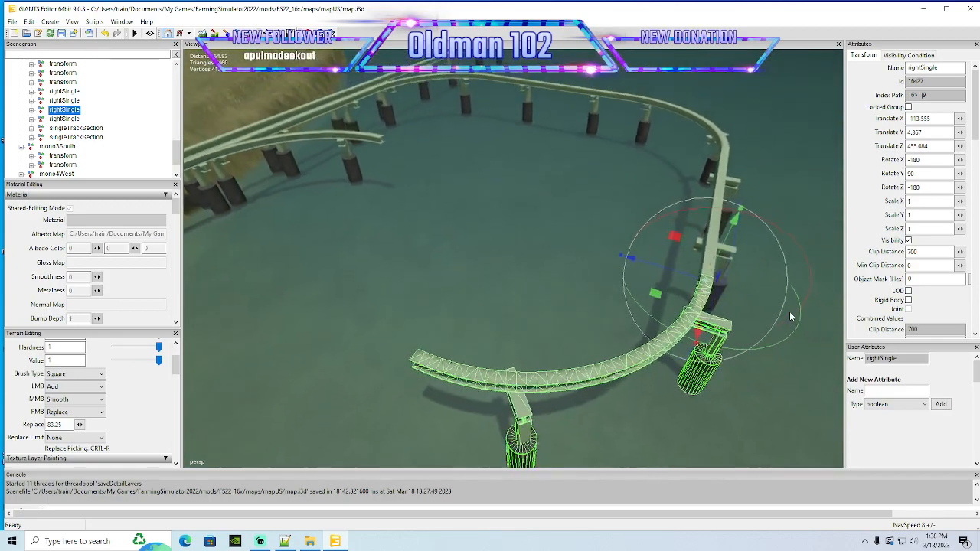
{"action": "scroll", "coordinate": [792, 317], "scroll_direction": "down", "scroll_amount": 3}
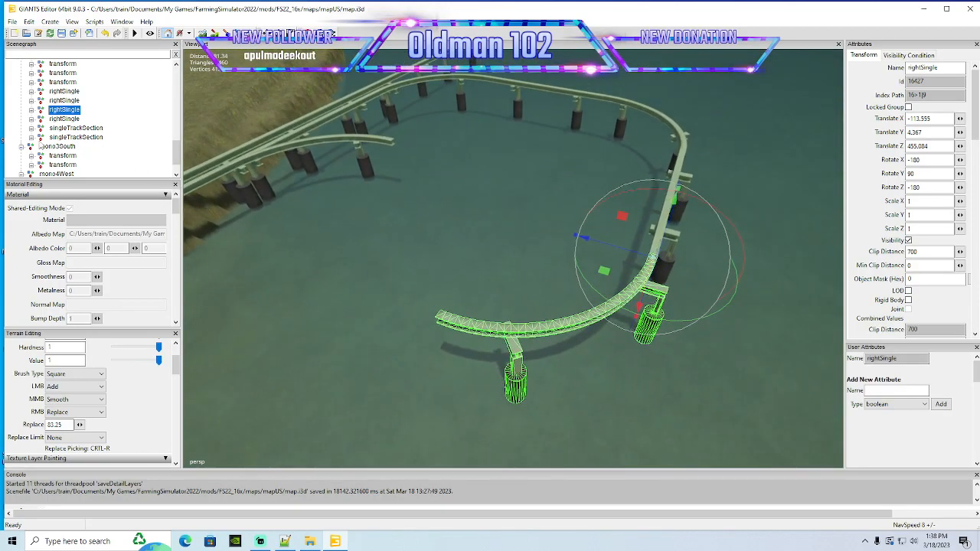
Duplicate the rotated straight section, set the copy's Rotate Y to 0, and move it to about X -74.463, Z 423.307
{"action": "left_click", "coordinate": [39, 140]}
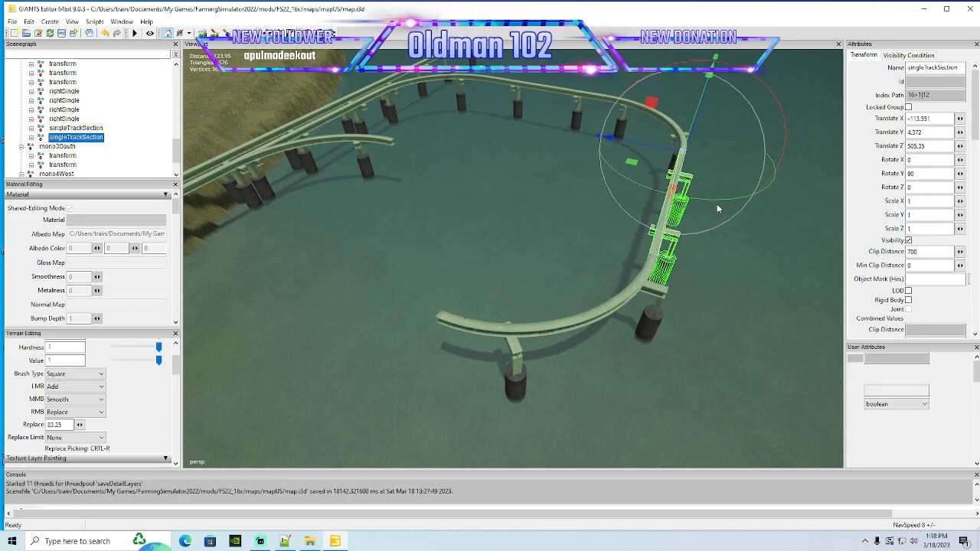
{"action": "key", "text": "ctrl+d"}
{"action": "left_click_drag", "start_coordinate": [714, 199], "coordinate": [668, 155]}
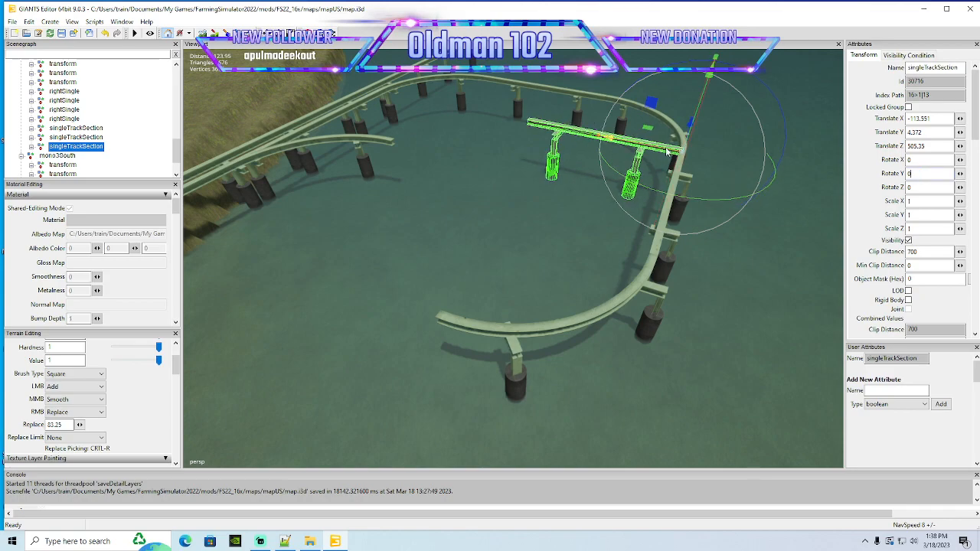
{"action": "left_click_drag", "start_coordinate": [668, 155], "coordinate": [536, 157]}
{"action": "left_click_drag", "start_coordinate": [567, 126], "coordinate": [341, 388]}
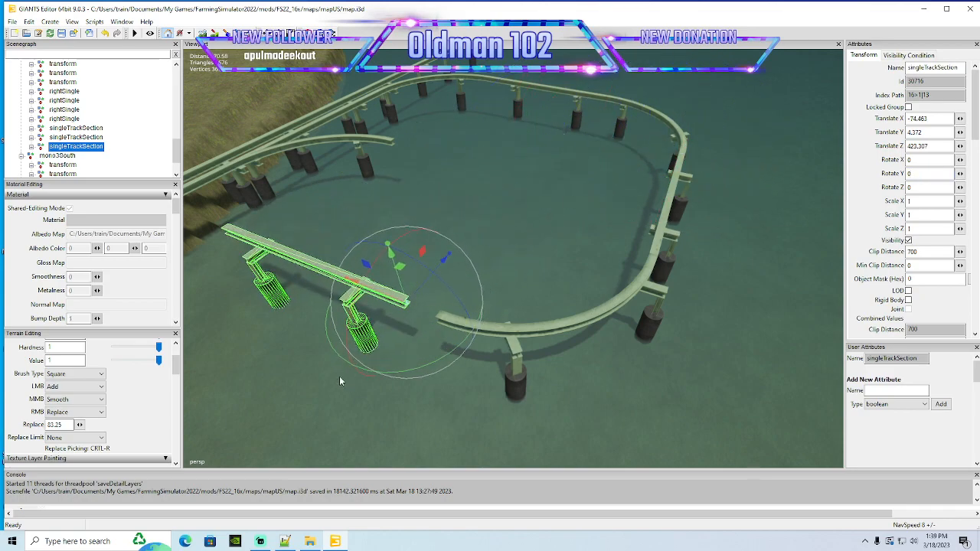
Align the new straight section with the end of the curve, at about X -81.643 and Z 423.16
{"action": "left_click_drag", "start_coordinate": [381, 298], "coordinate": [391, 349]}
{"action": "scroll", "coordinate": [393, 346], "scroll_direction": "up", "scroll_amount": 10}
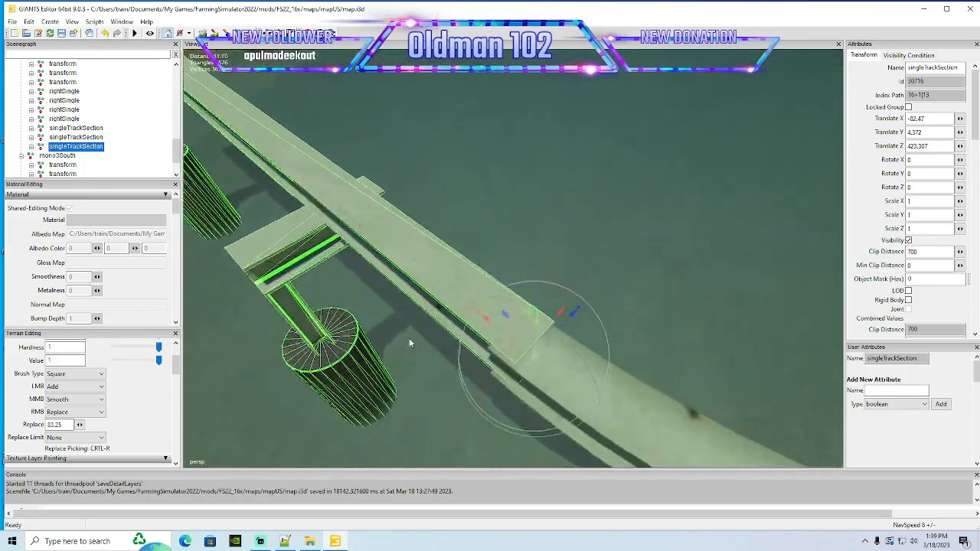
{"action": "left_click_drag", "start_coordinate": [567, 322], "coordinate": [566, 329]}
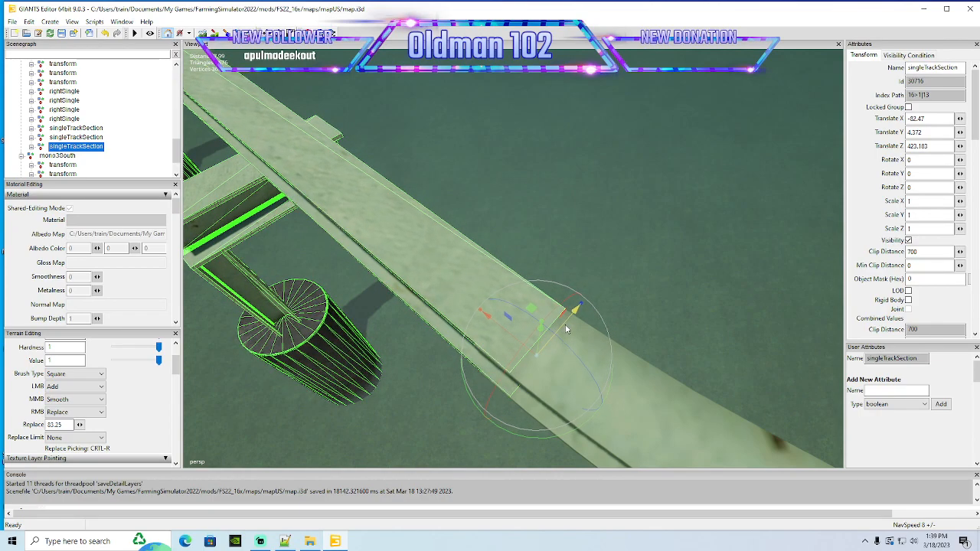
{"action": "left_click_drag", "start_coordinate": [508, 330], "coordinate": [474, 261]}
{"action": "scroll", "coordinate": [482, 272], "scroll_direction": "down", "scroll_amount": 4}
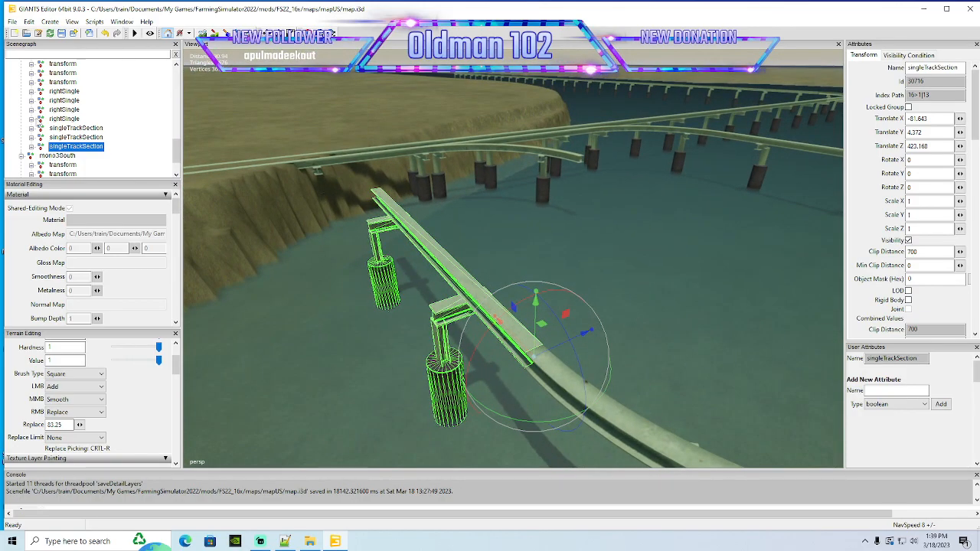
Move the last rightSingle curve to about Z 391.209 so it joins the new straight section to the main track
{"action": "left_click", "coordinate": [39, 121]}
{"action": "left_click_drag", "start_coordinate": [398, 253], "coordinate": [577, 280], "text": "alt"}
{"action": "scroll", "coordinate": [449, 188], "scroll_direction": "up", "scroll_amount": 4}
{"action": "scroll", "coordinate": [449, 188], "scroll_direction": "up", "scroll_amount": 2}
{"action": "scroll", "coordinate": [577, 280], "scroll_direction": "down", "scroll_amount": 4}
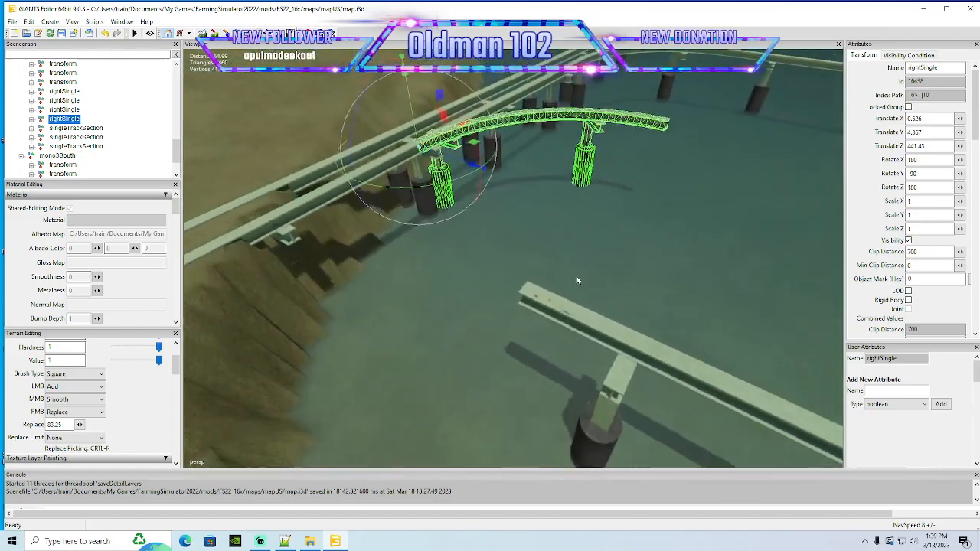
{"action": "left_click_drag", "start_coordinate": [457, 131], "coordinate": [593, 304]}
{"action": "scroll", "coordinate": [443, 312], "scroll_direction": "up", "scroll_amount": 3}
{"action": "left_click_drag", "start_coordinate": [676, 136], "coordinate": [526, 207]}
{"action": "left_click", "coordinate": [106, 34]}
Inspect the widened turnaround loop and the open end of the parallel mono3South track over land
{"action": "scroll", "coordinate": [607, 173], "scroll_direction": "down", "scroll_amount": 5}
{"action": "scroll", "coordinate": [607, 177], "scroll_direction": "down", "scroll_amount": 5}
{"action": "scroll", "coordinate": [614, 272], "scroll_direction": "down", "scroll_amount": 3}
{"action": "scroll", "coordinate": [527, 207], "scroll_direction": "up", "scroll_amount": 5}
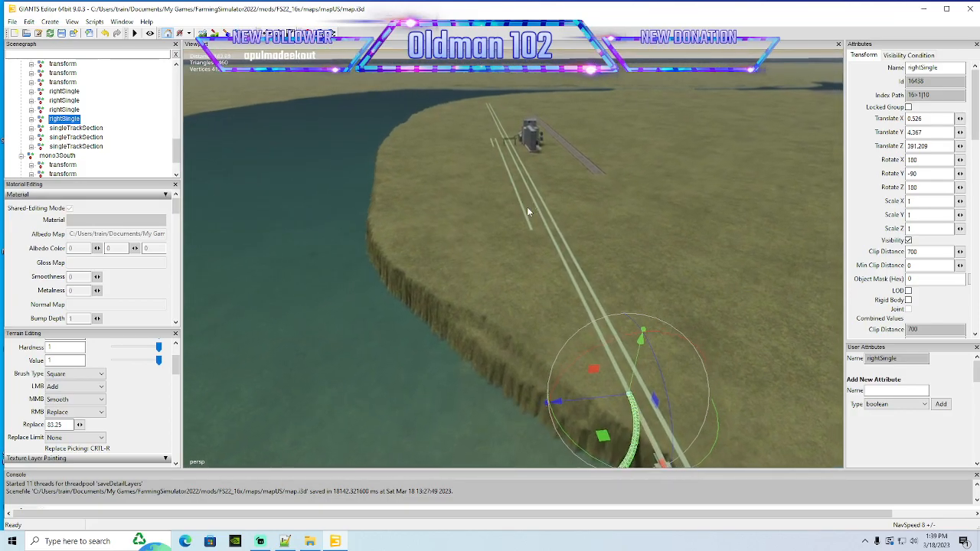
{"action": "scroll", "coordinate": [528, 207], "scroll_direction": "up", "scroll_amount": 5}
{"action": "left_click_drag", "start_coordinate": [527, 207], "coordinate": [888, 207], "text": "alt"}
{"action": "scroll", "coordinate": [888, 209], "scroll_direction": "down", "scroll_amount": 4}
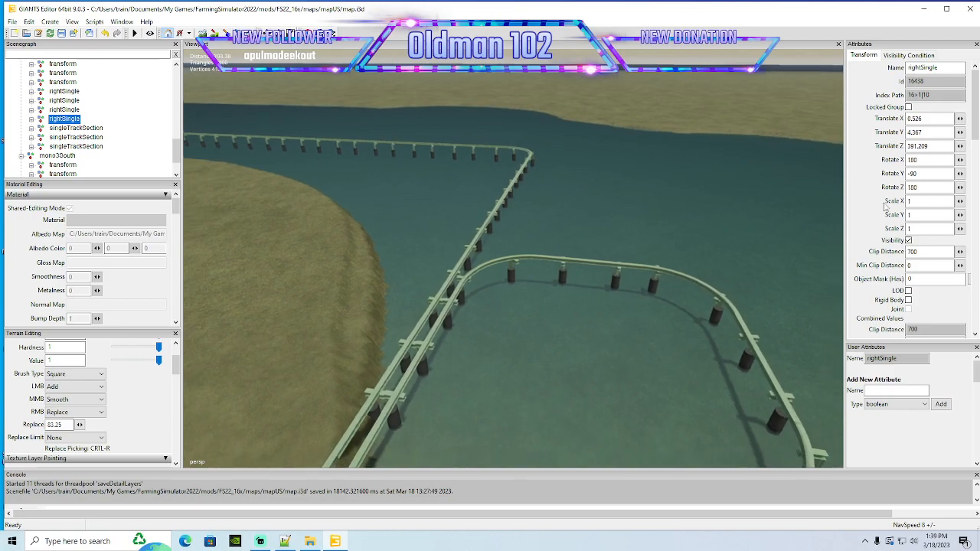
{"action": "left_click_drag", "start_coordinate": [694, 147], "coordinate": [535, 276], "text": "alt"}
{"action": "scroll", "coordinate": [578, 222], "scroll_direction": "down", "scroll_amount": 3}
{"action": "scroll", "coordinate": [577, 222], "scroll_direction": "down", "scroll_amount": 4}
{"action": "scroll", "coordinate": [548, 228], "scroll_direction": "down", "scroll_amount": 2}
{"action": "scroll", "coordinate": [579, 295], "scroll_direction": "down", "scroll_amount": 2}
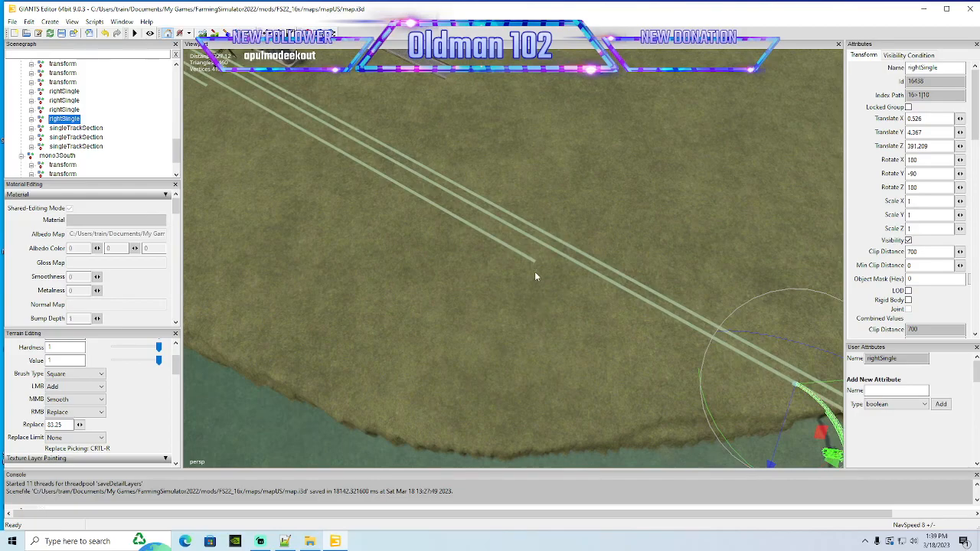
{"action": "left_click", "coordinate": [533, 265]}
{"action": "left_click_drag", "start_coordinate": [483, 345], "coordinate": [591, 354], "text": "alt"}
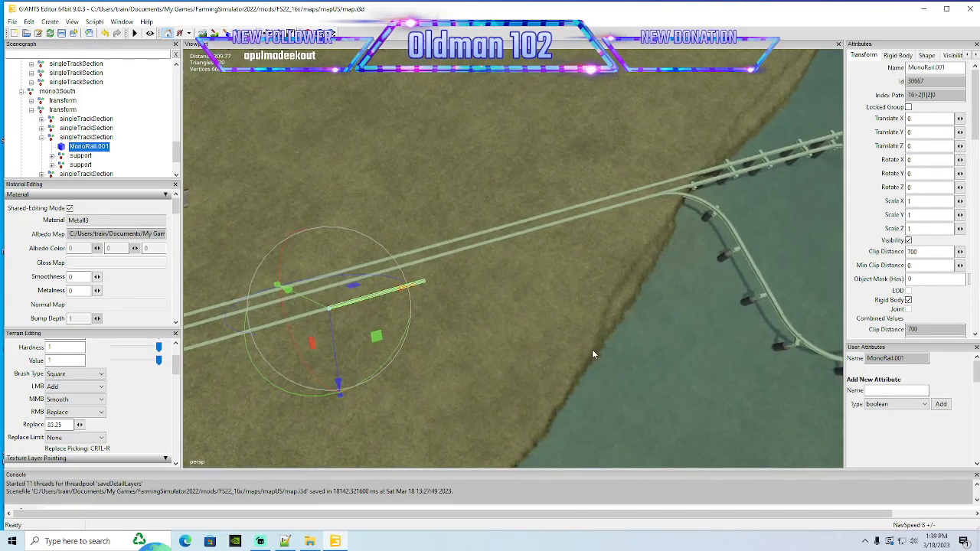
Follow the monorail line to the water crossing and examine the support posts under the bridge
{"action": "left_click_drag", "start_coordinate": [587, 280], "coordinate": [369, 115], "text": "alt"}
{"action": "scroll", "coordinate": [379, 136], "scroll_direction": "up", "scroll_amount": 5}
{"action": "scroll", "coordinate": [379, 129], "scroll_direction": "up", "scroll_amount": 4}
{"action": "scroll", "coordinate": [374, 114], "scroll_direction": "up", "scroll_amount": 8}
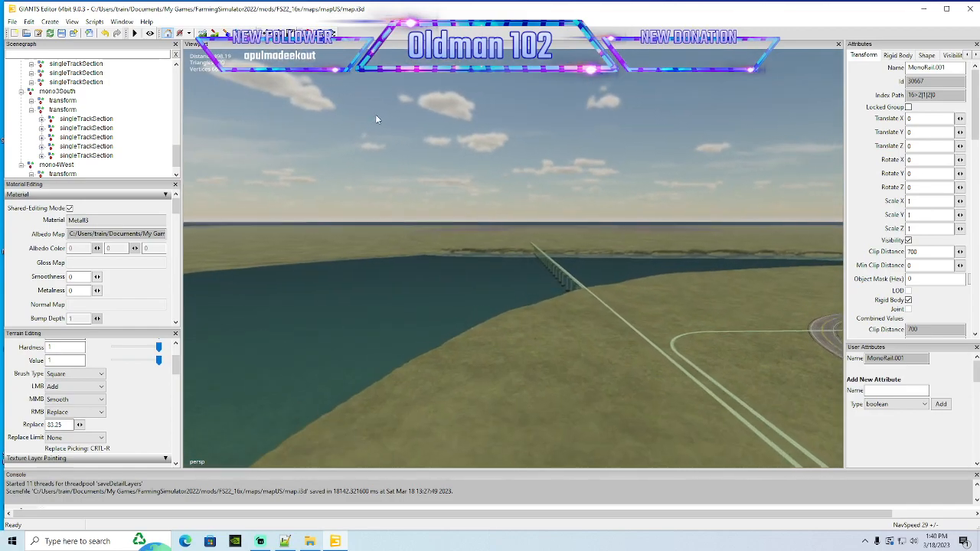
{"action": "scroll", "coordinate": [383, 123], "scroll_direction": "up", "scroll_amount": 8}
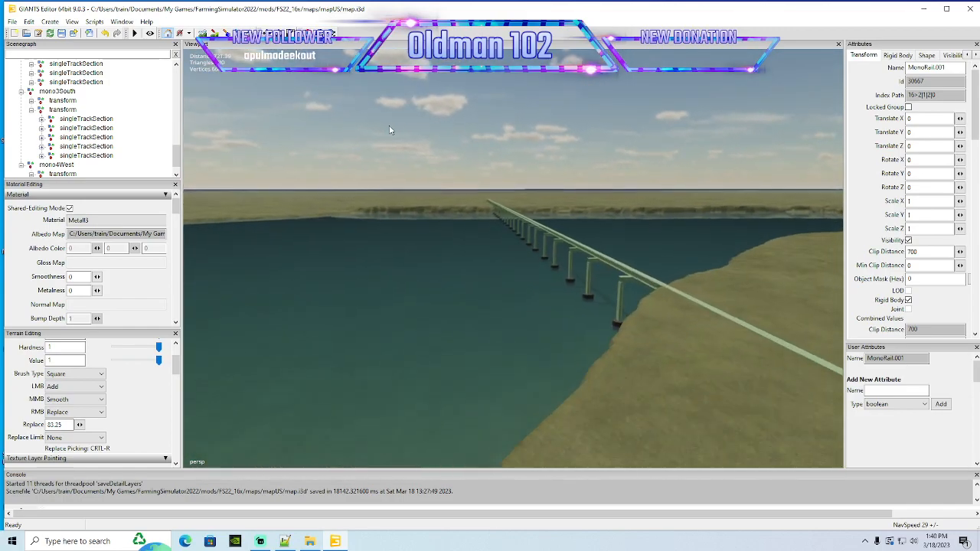
{"action": "left_click_drag", "start_coordinate": [390, 130], "coordinate": [494, 180], "text": "alt"}
{"action": "left_click", "coordinate": [388, 232]}
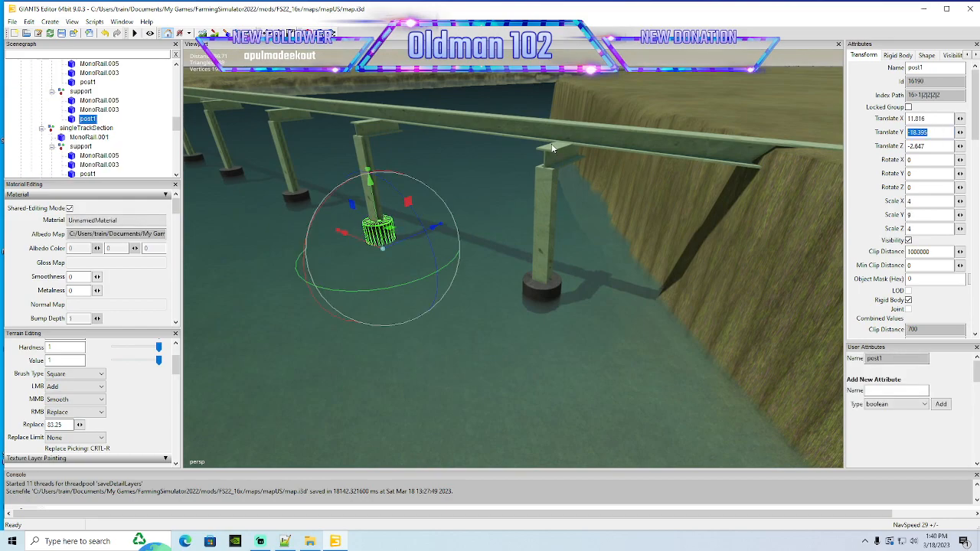
{"action": "left_click_drag", "start_coordinate": [596, 165], "coordinate": [742, 204], "text": "alt"}
{"action": "scroll", "coordinate": [773, 197], "scroll_direction": "up", "scroll_amount": 8}
{"action": "scroll", "coordinate": [743, 204], "scroll_direction": "up", "scroll_amount": 8}
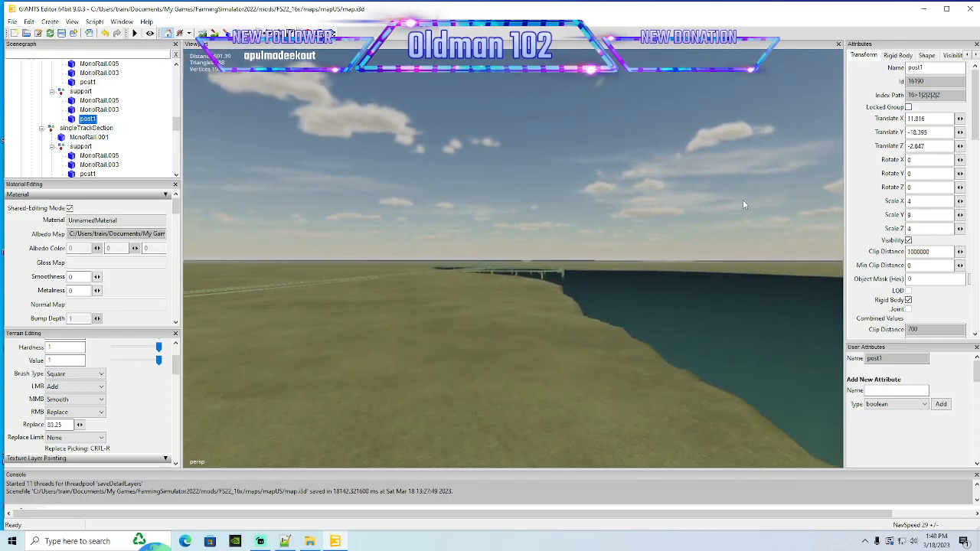
Lower the two black post1 supports nearest the shore under the parallel tracks to a Translate Y of -18.395
{"action": "scroll", "coordinate": [742, 203], "scroll_direction": "up", "scroll_amount": 8}
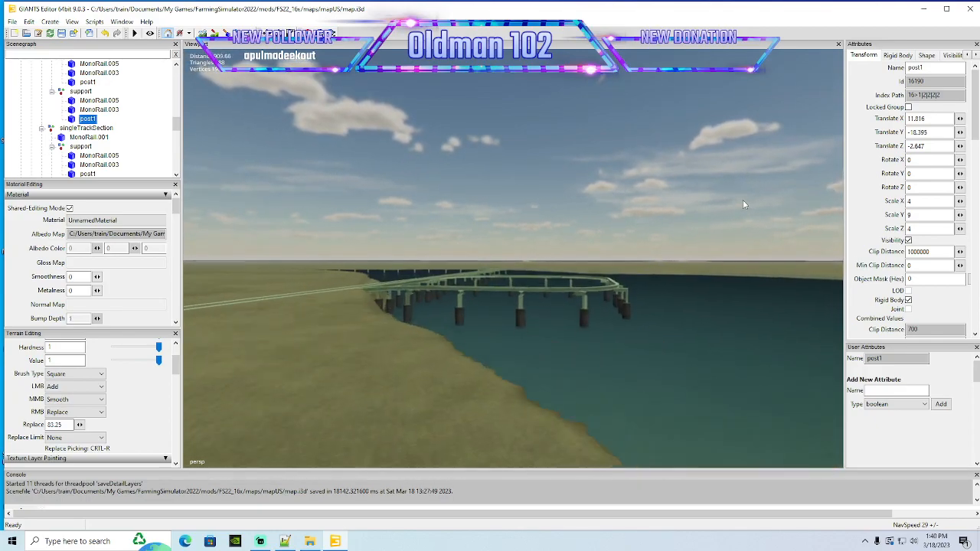
{"action": "mouse_move", "coordinate": [743, 204]}
{"action": "left_mouse_down", "text": "alt"}
{"action": "mouse_move", "coordinate": [653, 244]}
{"action": "mouse_move", "coordinate": [582, 254]}
{"action": "mouse_move", "coordinate": [588, 233]}
{"action": "mouse_move", "coordinate": [604, 244]}
{"action": "mouse_move", "coordinate": [646, 235]}
{"action": "mouse_move", "coordinate": [489, 262]}
{"action": "left_mouse_up", "text": "alt"}
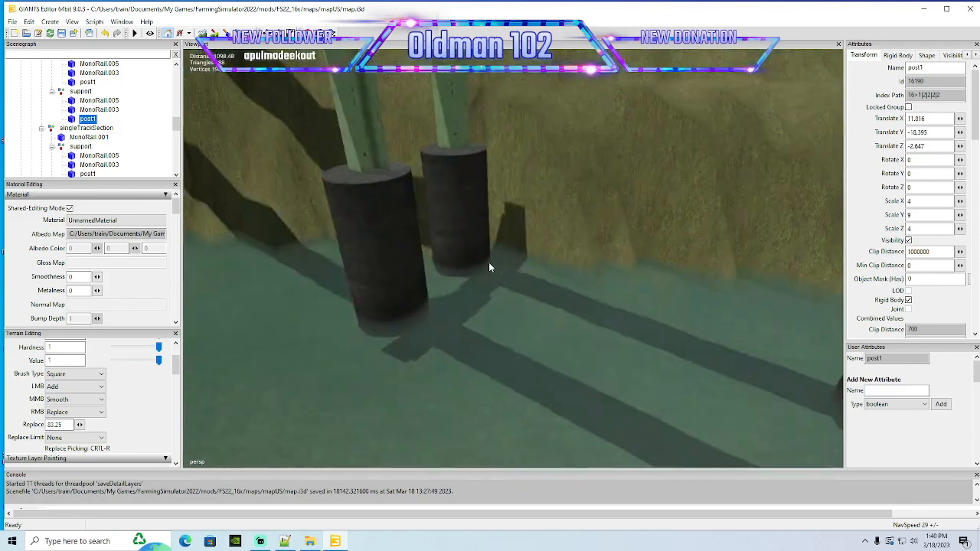
{"action": "scroll", "coordinate": [487, 262], "scroll_direction": "down", "scroll_amount": 3}
{"action": "left_click", "coordinate": [432, 253]}
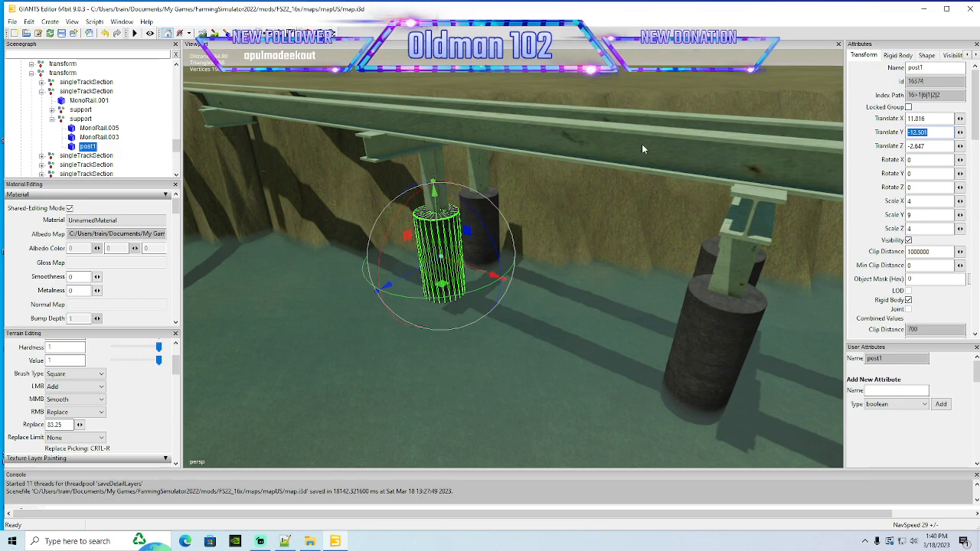
{"action": "left_click", "coordinate": [481, 216]}
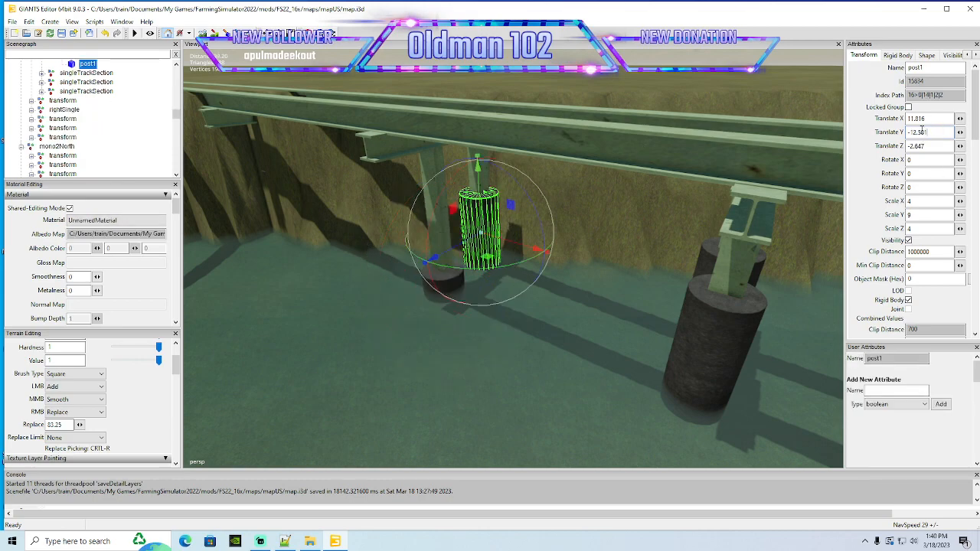
{"action": "key", "text": "ctrl+v"}
{"action": "key", "text": "Return"}
Set Translate Y to -18.395 for the next pair of post1 supports out from the shore, one under each track
{"action": "left_click_drag", "start_coordinate": [536, 369], "coordinate": [613, 360], "text": "alt"}
{"action": "left_click", "coordinate": [533, 297]}
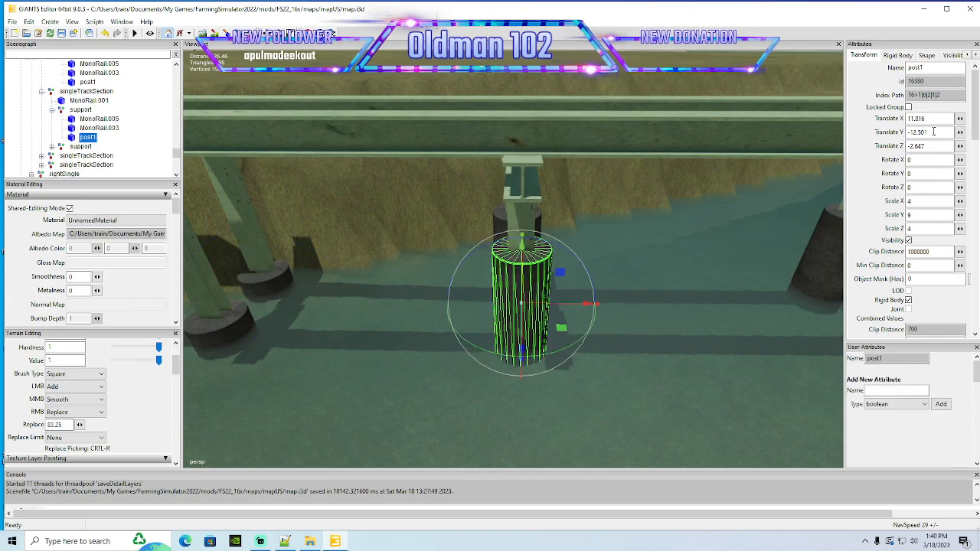
{"action": "type", "text": "-18.395"}
{"action": "key", "text": "Return"}
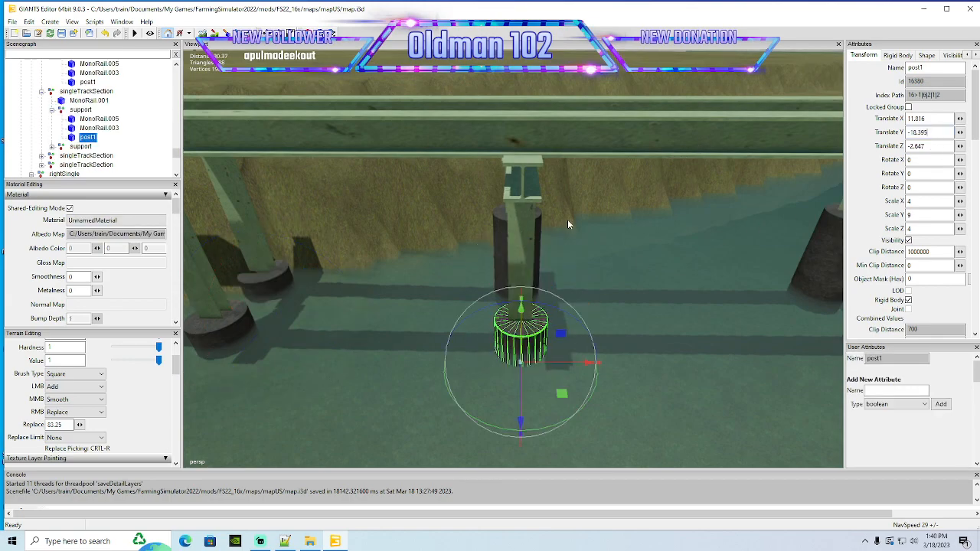
{"action": "left_click", "coordinate": [496, 235]}
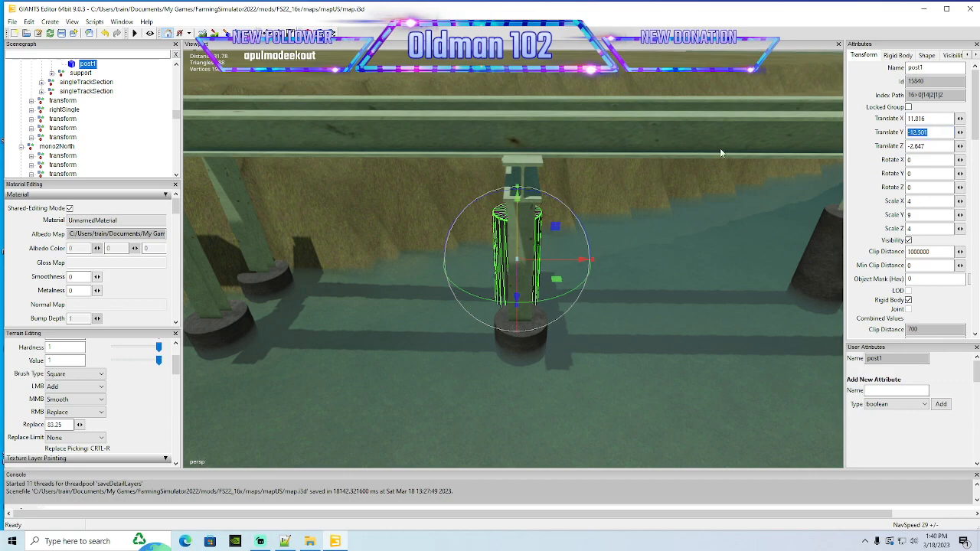
{"action": "type", "text": "-18.395"}
{"action": "key", "text": "Return"}
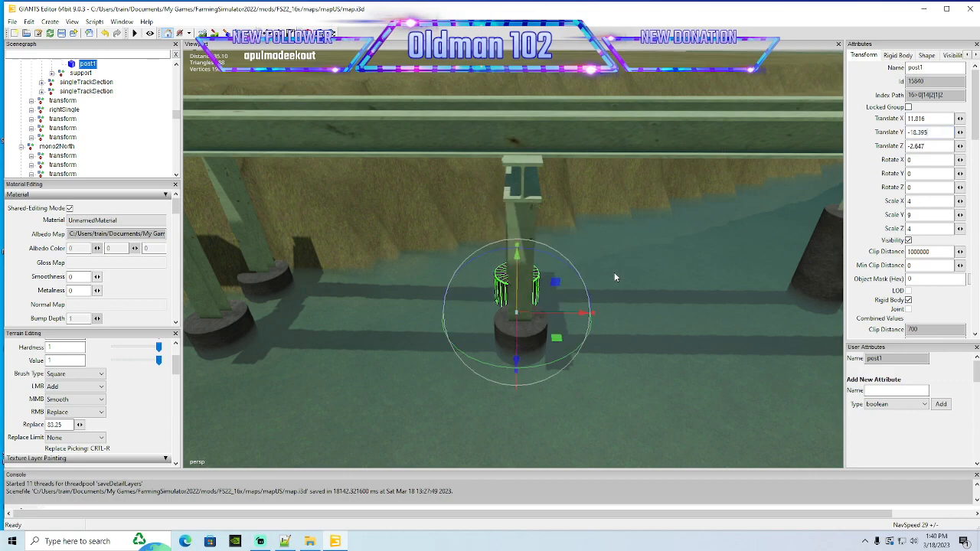
Set Translate Y to -18.395 on the third pair of post1 supports under the parallel tracks
{"action": "left_click_drag", "start_coordinate": [614, 274], "coordinate": [703, 271], "text": "alt"}
{"action": "left_click", "coordinate": [553, 217]}
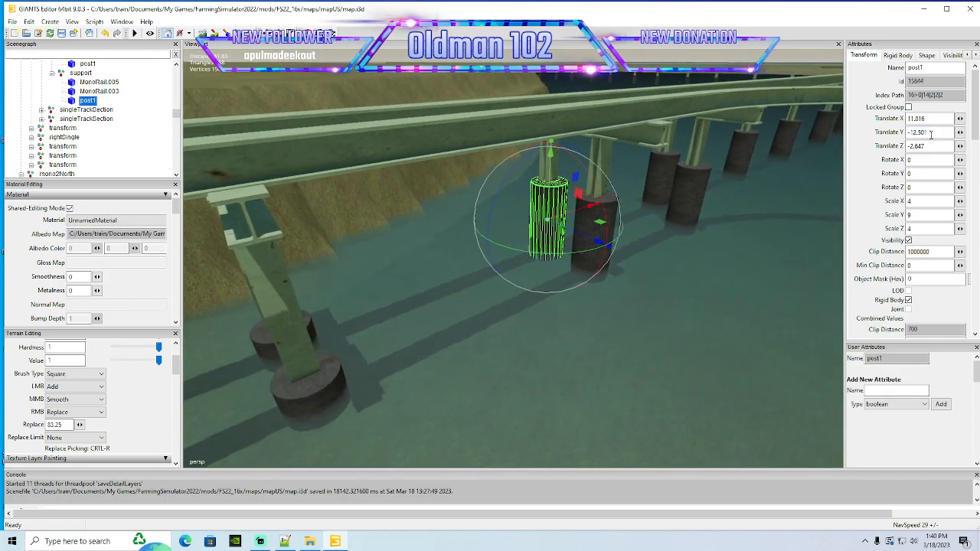
{"action": "type", "text": "-18.395"}
{"action": "key", "text": "Return"}
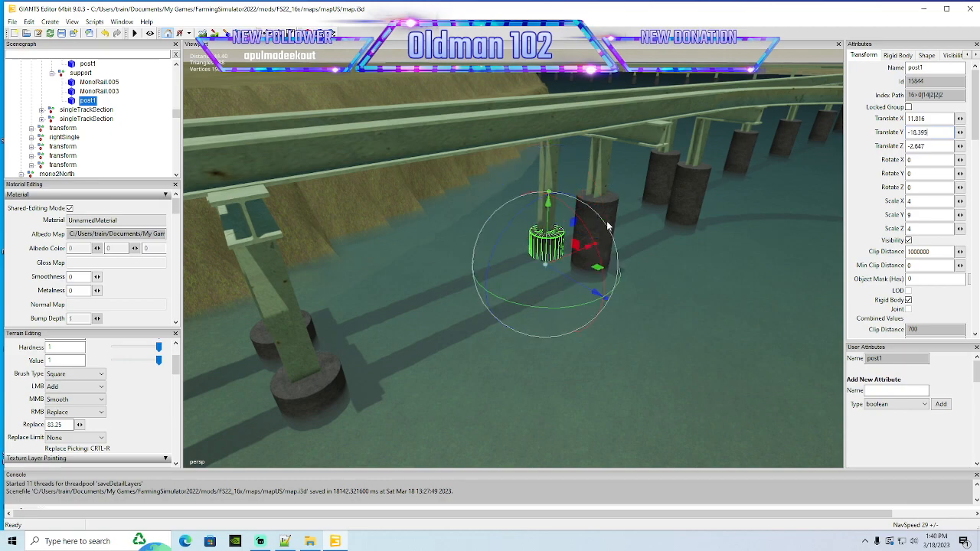
{"action": "left_click", "coordinate": [938, 132]}
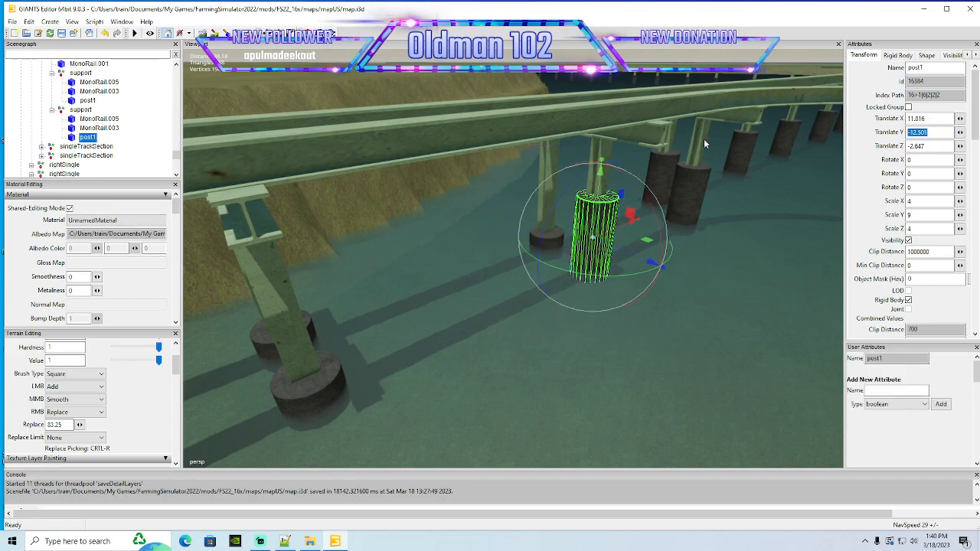
{"action": "type", "text": "-18.395"}
{"action": "key", "text": "Return"}
Lower the fourth pair of post1 supports, just before the loop curve branches off, to Translate Y -18.395
{"action": "left_click", "coordinate": [656, 170]}
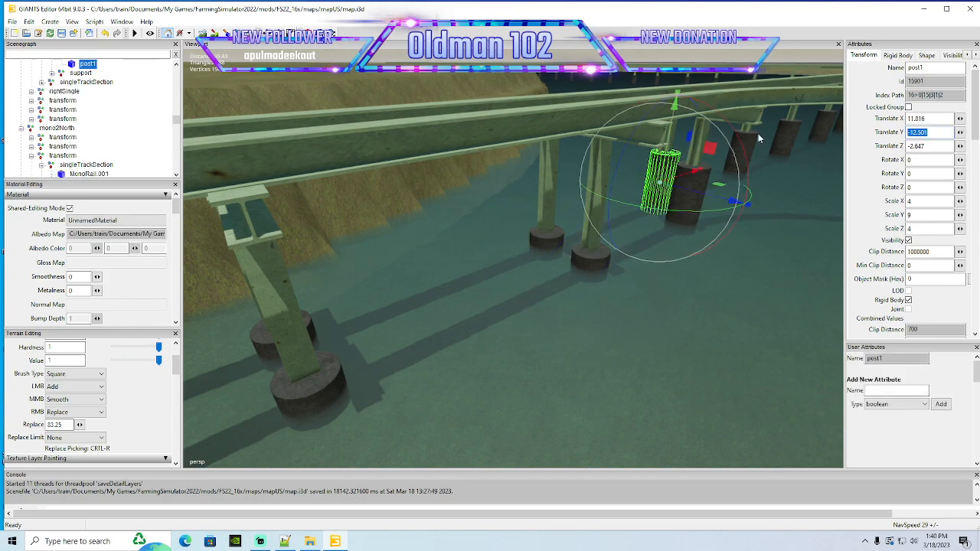
{"action": "type", "text": "-18.395"}
{"action": "key", "text": "Return"}
{"action": "left_click", "coordinate": [686, 179]}
{"action": "double_click", "coordinate": [918, 132]}
{"action": "type", "text": "-18.395"}
{"action": "key", "text": "Return"}
Set Translate Y to -18.395 for the main-line post1 support beside the start of the loop curve
{"action": "left_click_drag", "start_coordinate": [616, 304], "coordinate": [552, 313], "text": "alt"}
{"action": "scroll", "coordinate": [705, 235], "scroll_direction": "up", "scroll_amount": 10}
{"action": "left_click_drag", "start_coordinate": [542, 322], "coordinate": [567, 311], "text": "alt"}
{"action": "left_click", "coordinate": [408, 356]}
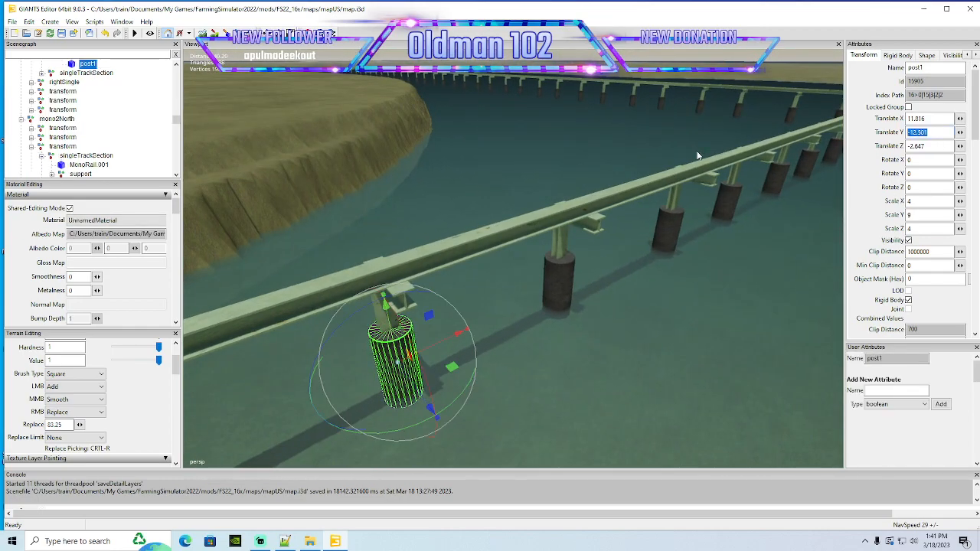
{"action": "type", "text": "-18.395"}
{"action": "key", "text": "Return"}
Lower the remaining post of the first rightSingle curve and the first post of the following straight section to Translate Y -18.395
{"action": "left_click_drag", "start_coordinate": [644, 327], "coordinate": [392, 308], "text": "alt"}
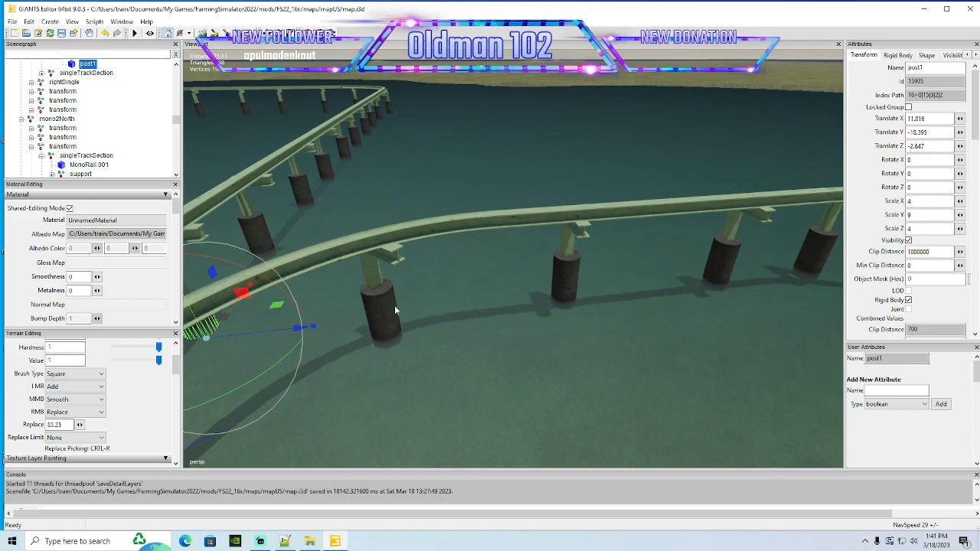
{"action": "left_click", "coordinate": [389, 310]}
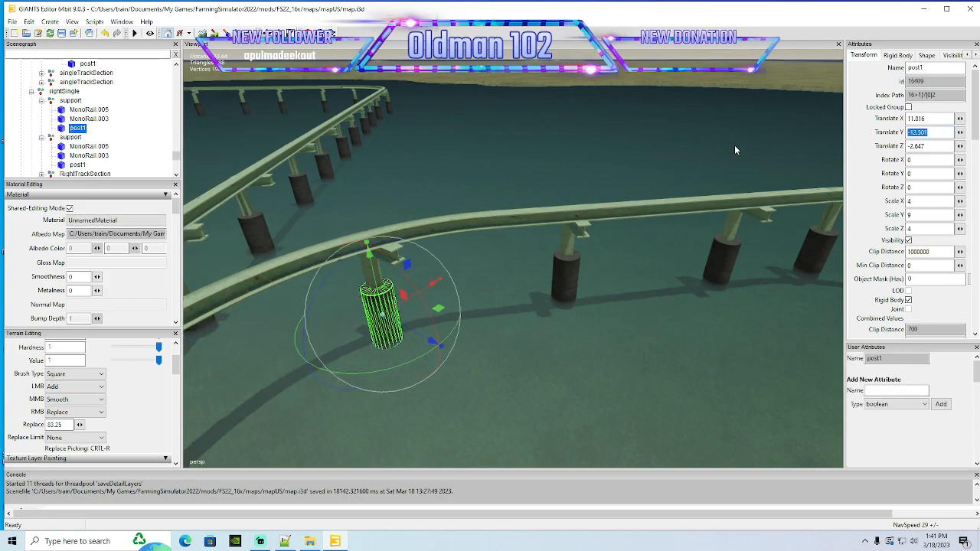
{"action": "type", "text": "-18.395"}
{"action": "key", "text": "Return"}
{"action": "left_click_drag", "start_coordinate": [689, 329], "coordinate": [616, 334], "text": "alt"}
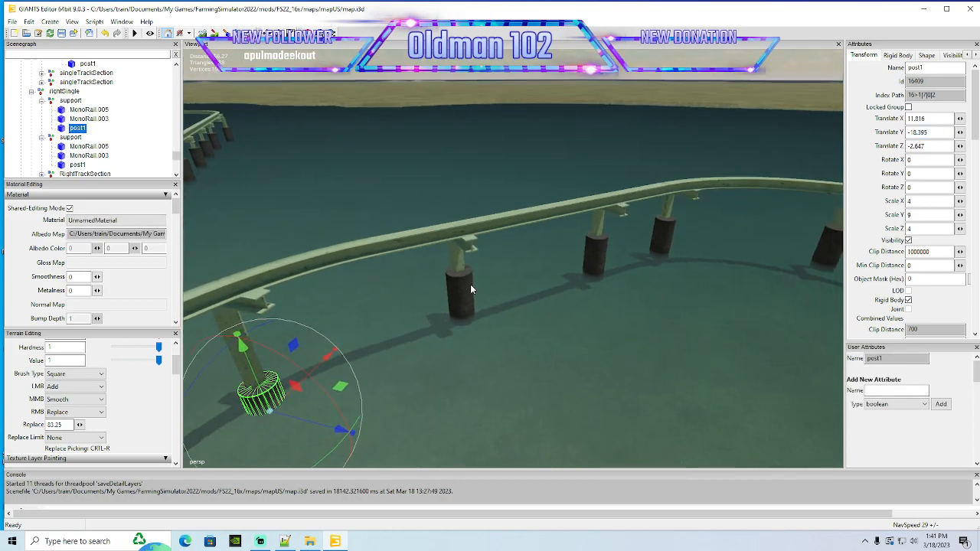
{"action": "left_click", "coordinate": [470, 288]}
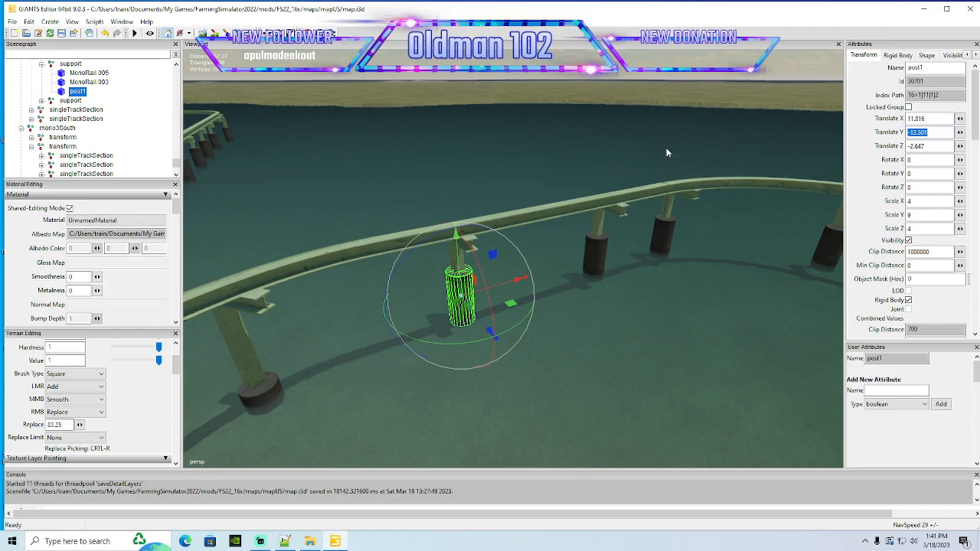
{"action": "type", "text": "-18.395"}
{"action": "key", "text": "Return"}
Set Translate Y to -18.395 for the straight section's second post and the first post of the next curve
{"action": "left_click_drag", "start_coordinate": [596, 325], "coordinate": [542, 270], "text": "alt"}
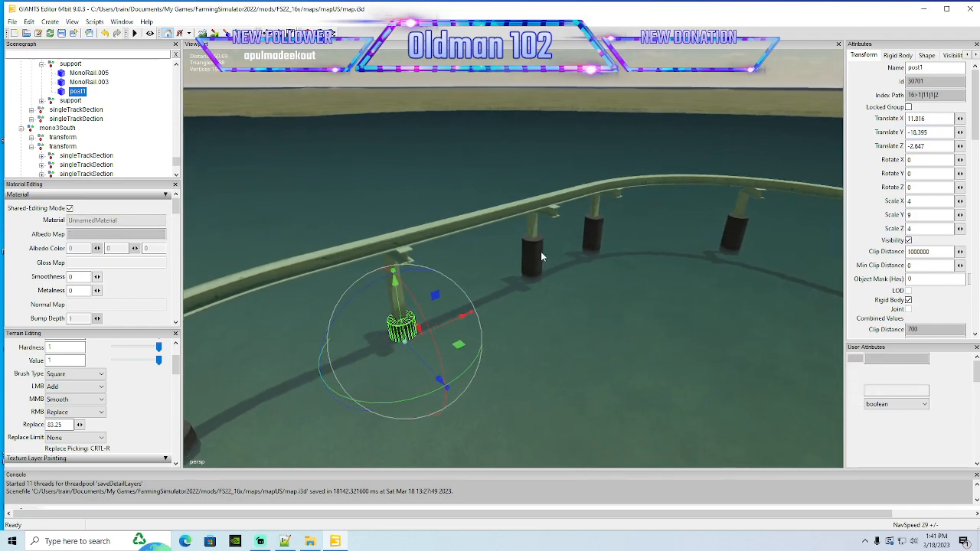
{"action": "left_click", "coordinate": [536, 257]}
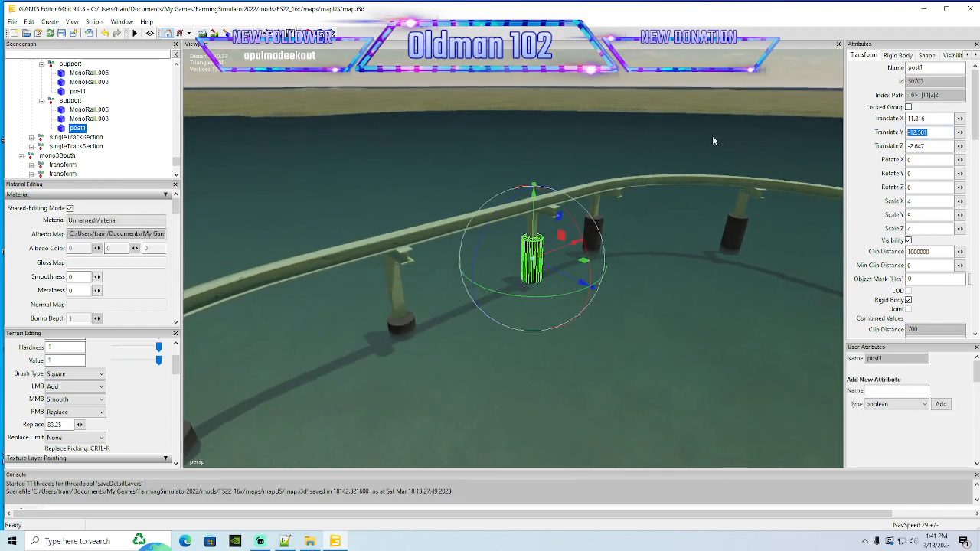
{"action": "left_click", "coordinate": [590, 230]}
{"action": "left_click_drag", "start_coordinate": [935, 132], "coordinate": [718, 150]}
{"action": "type", "text": "-18.395"}
{"action": "key", "text": "Return"}
Lower the second curve's other post and the first post of the loop's far straight section to Translate Y -18.395
{"action": "left_click_drag", "start_coordinate": [607, 299], "coordinate": [689, 318], "text": "alt"}
{"action": "left_click", "coordinate": [511, 232]}
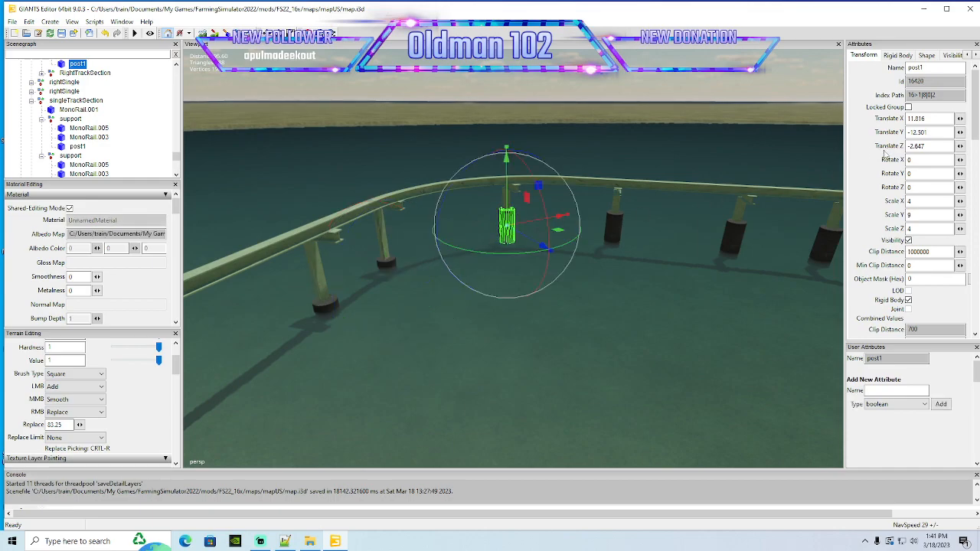
{"action": "type", "text": "-18.395"}
{"action": "key", "text": "Return"}
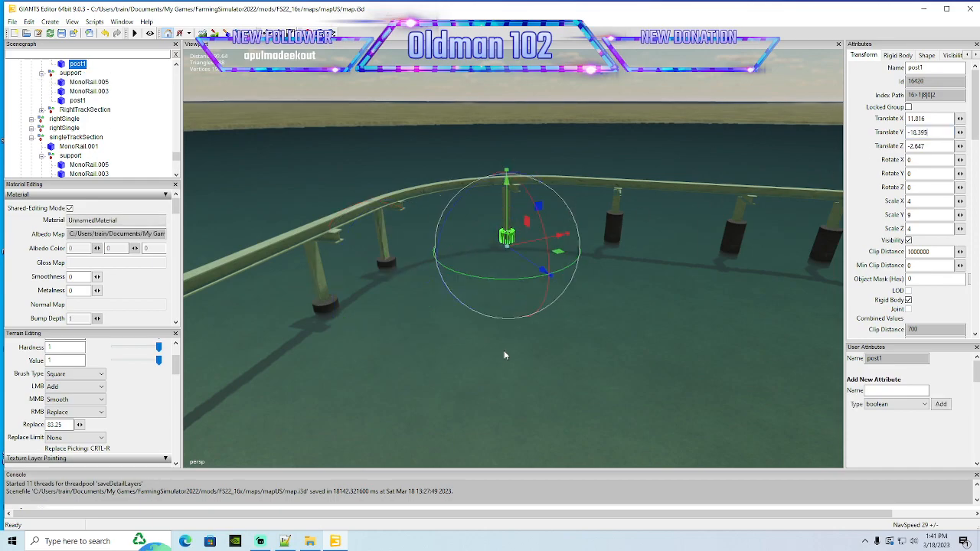
{"action": "left_click_drag", "start_coordinate": [508, 350], "coordinate": [487, 275], "text": "alt"}
{"action": "left_click", "coordinate": [442, 242]}
{"action": "double_click", "coordinate": [923, 131]}
{"action": "type", "text": "-18.395"}
{"action": "key", "text": "Return"}
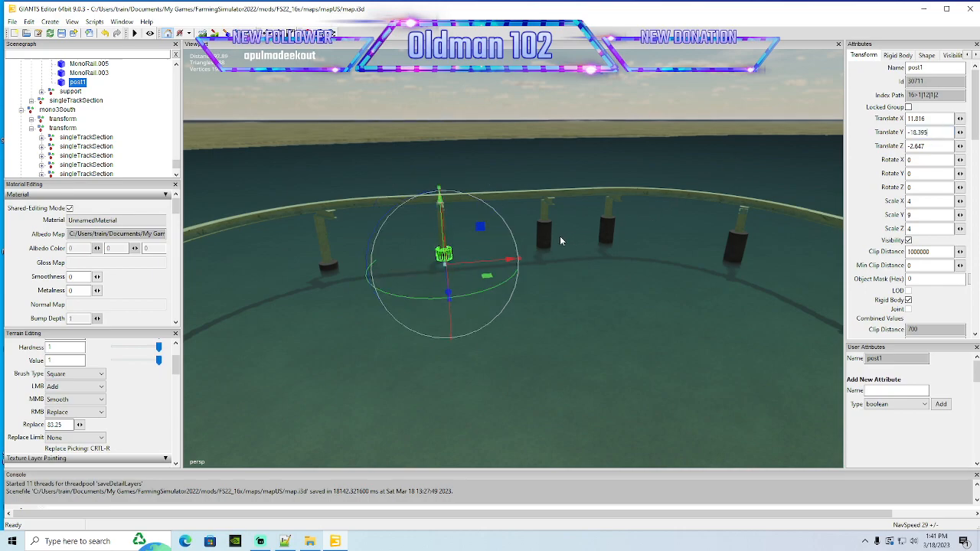
Set Translate Y to -18.395 for the far straight section's second post and the first post of the third curve
{"action": "left_click", "coordinate": [545, 235]}
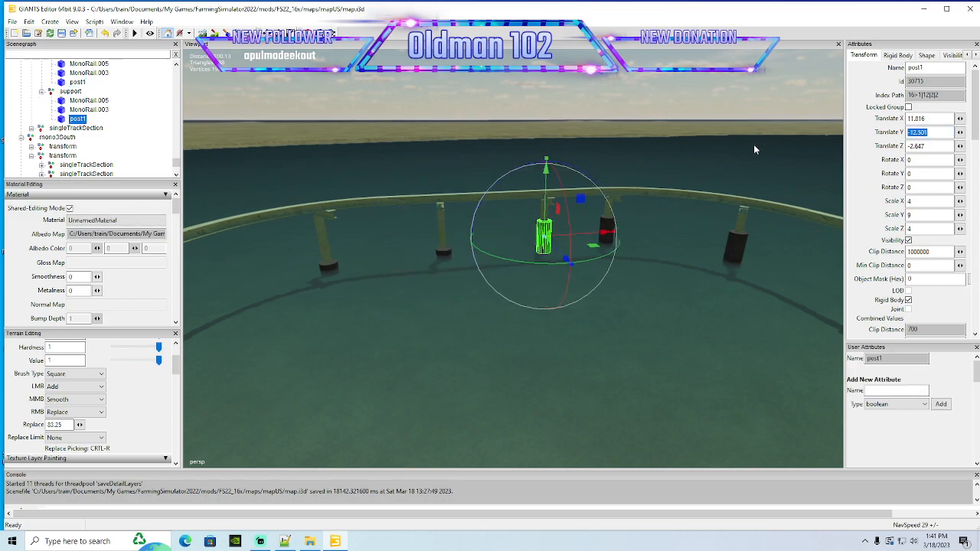
{"action": "type", "text": "-18.395"}
{"action": "key", "text": "Return"}
{"action": "left_click_drag", "start_coordinate": [627, 330], "coordinate": [517, 240], "text": "alt"}
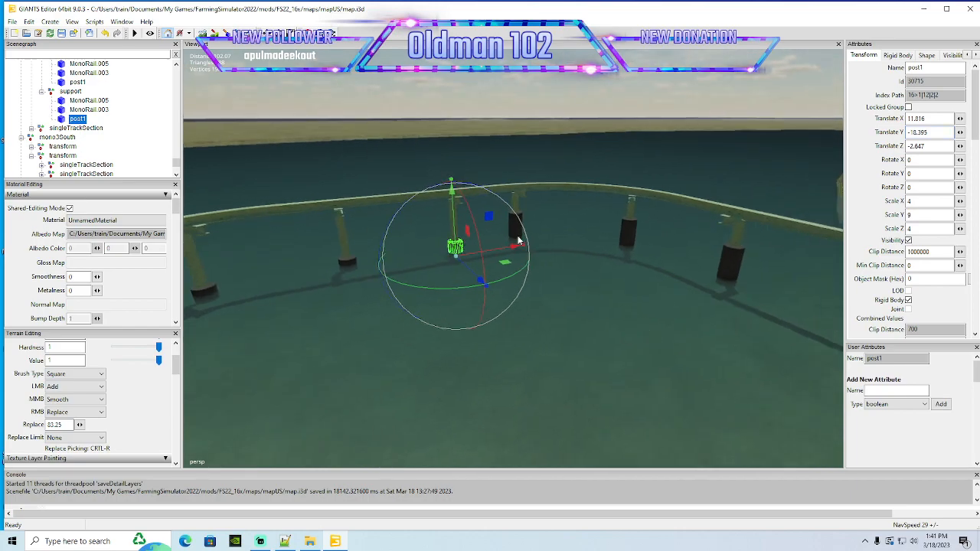
{"action": "left_click", "coordinate": [518, 229]}
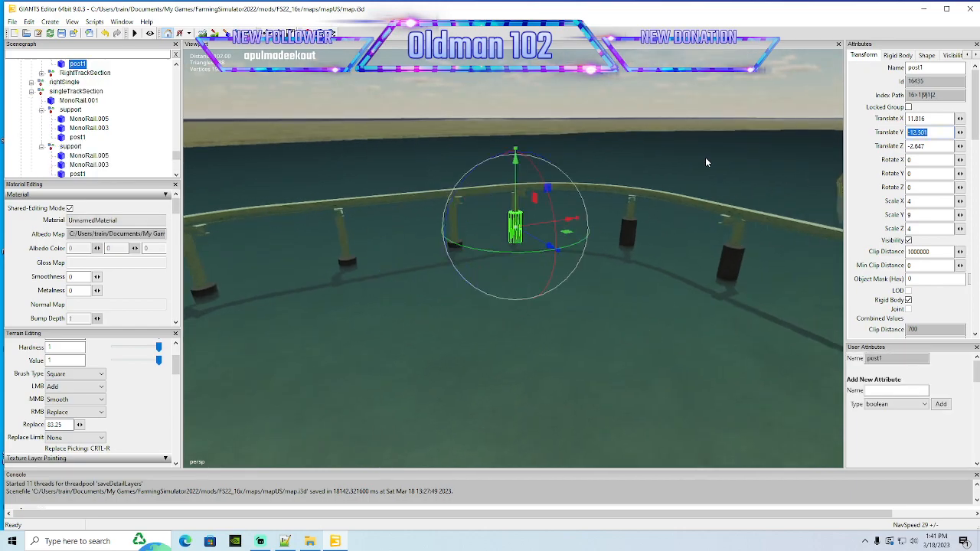
{"action": "type", "text": "-18.395"}
{"action": "key", "text": "Return"}
Lower the third curve's second post and the first post of the returning straight section to Translate Y -18.395
{"action": "left_click_drag", "start_coordinate": [654, 229], "coordinate": [627, 281], "text": "alt"}
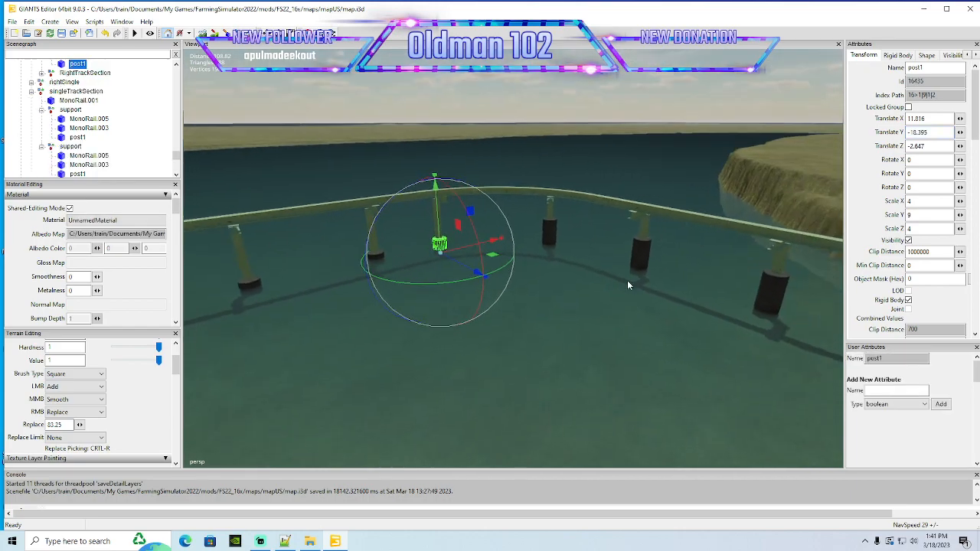
{"action": "left_click", "coordinate": [554, 232]}
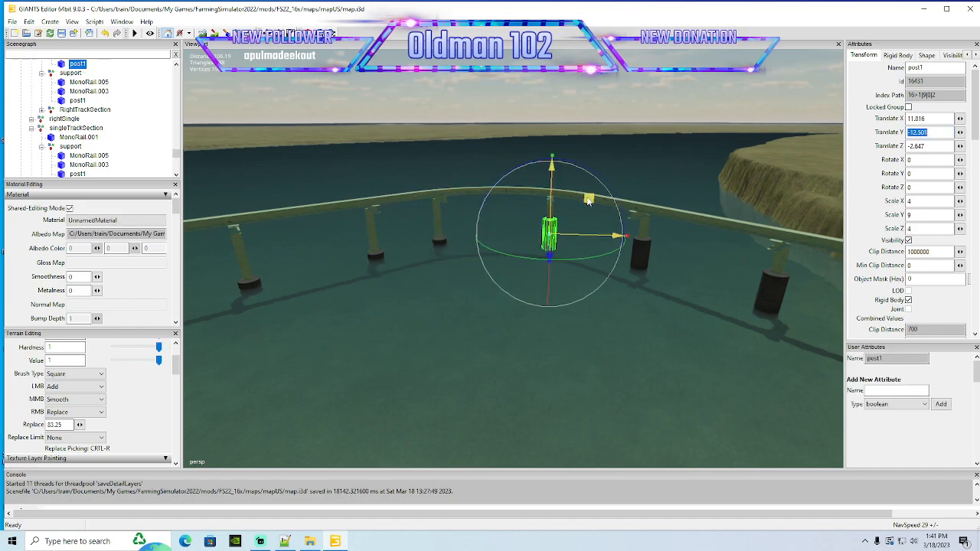
{"action": "left_click_drag", "start_coordinate": [580, 260], "coordinate": [574, 344], "text": "alt"}
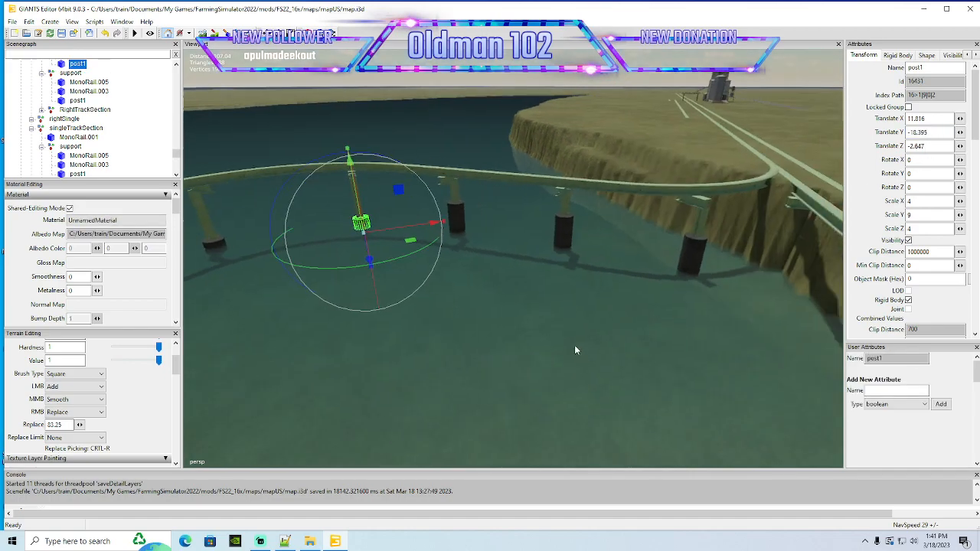
{"action": "left_click", "coordinate": [463, 216]}
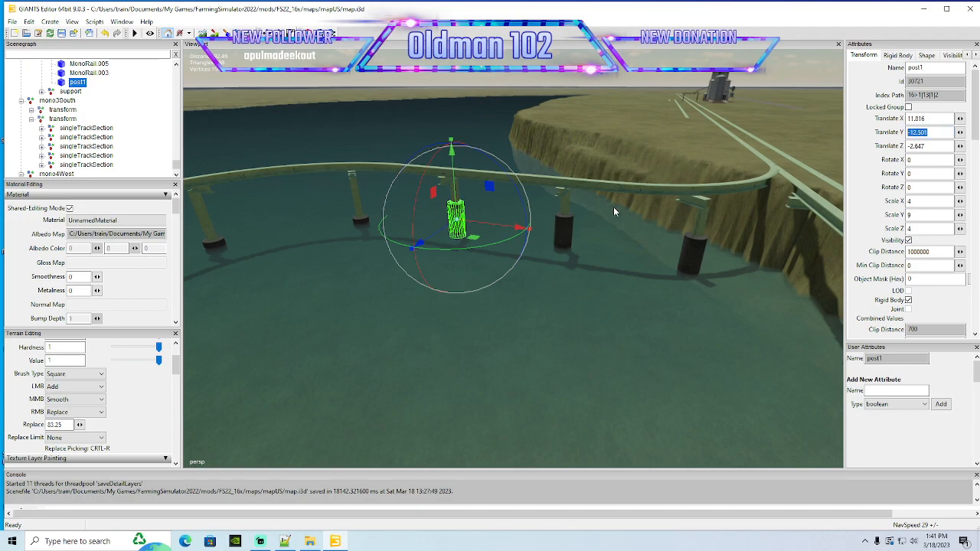
{"action": "type", "text": "-18.395"}
Set Translate Y to -18.395 for the returning straight section's second post and the last curve's post near the cliff
{"action": "left_click", "coordinate": [564, 228]}
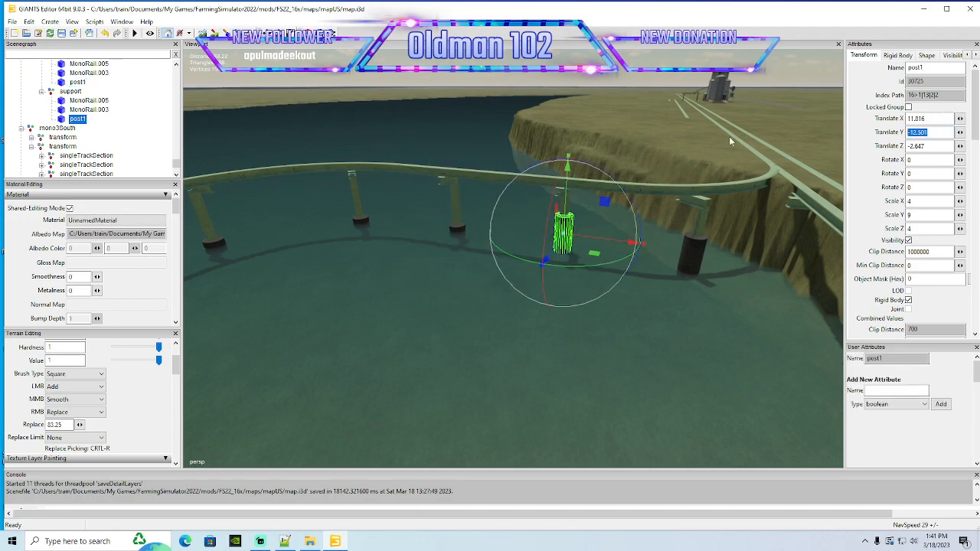
{"action": "left_click", "coordinate": [698, 248]}
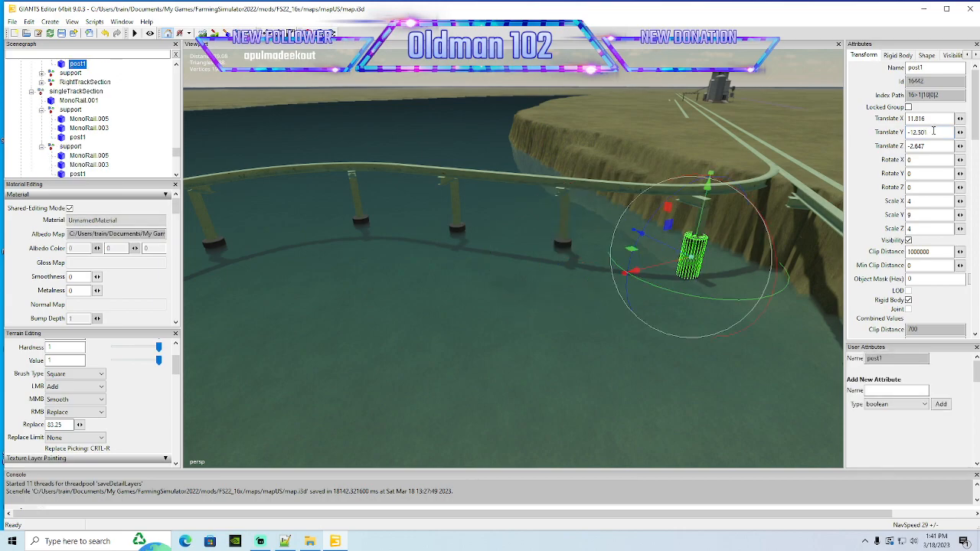
{"action": "type", "text": "-18.395"}
{"action": "key", "text": "Return"}
Find the open end of the mono3South track over land, collapse its expanded section in the scenegraph and select the end singleTrackSection
{"action": "left_click_drag", "start_coordinate": [505, 304], "coordinate": [567, 330], "text": "alt"}
{"action": "left_click_drag", "start_coordinate": [468, 340], "coordinate": [702, 305], "text": "alt"}
{"action": "scroll", "coordinate": [700, 329], "scroll_direction": "down", "scroll_amount": 5}
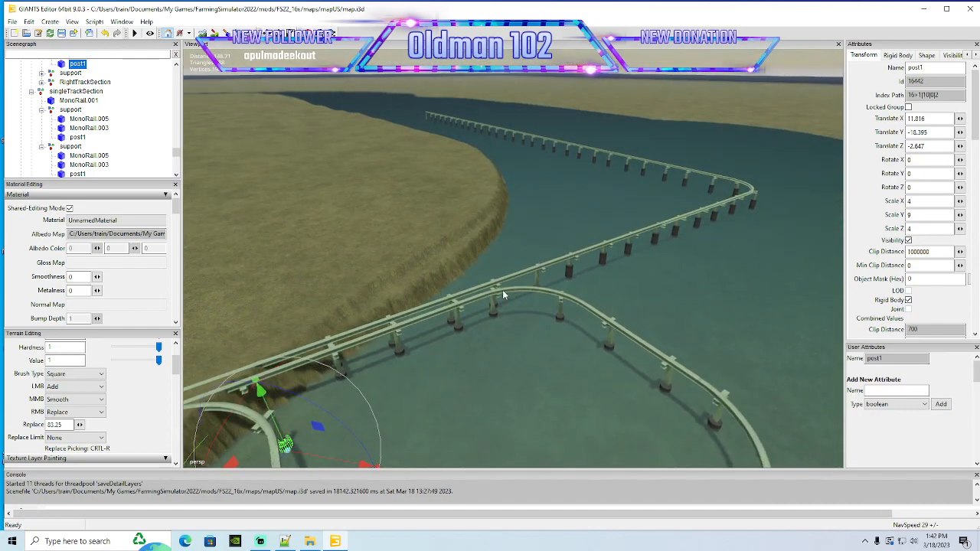
{"action": "left_click_drag", "start_coordinate": [603, 318], "coordinate": [376, 312], "text": "alt"}
{"action": "mouse_move", "coordinate": [555, 333]}
{"action": "left_mouse_down", "text": "alt"}
{"action": "mouse_move", "coordinate": [534, 329]}
{"action": "mouse_move", "coordinate": [541, 310]}
{"action": "mouse_move", "coordinate": [649, 338]}
{"action": "mouse_move", "coordinate": [538, 325]}
{"action": "left_mouse_up", "text": "alt"}
{"action": "scroll", "coordinate": [554, 306], "scroll_direction": "up", "scroll_amount": 5}
{"action": "left_click", "coordinate": [533, 330]}
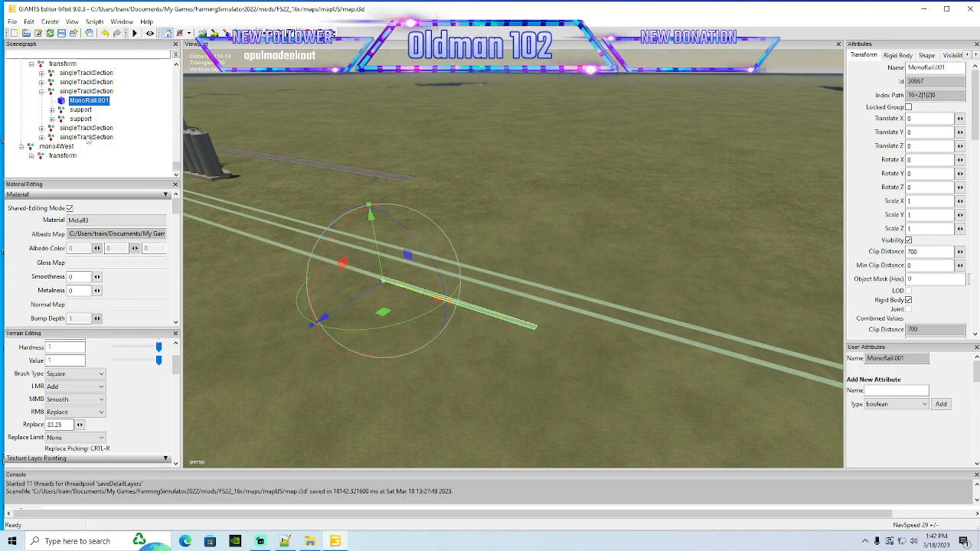
{"action": "left_click", "coordinate": [41, 92]}
{"action": "left_click", "coordinate": [49, 138]}
{"action": "left_click", "coordinate": [53, 129]}
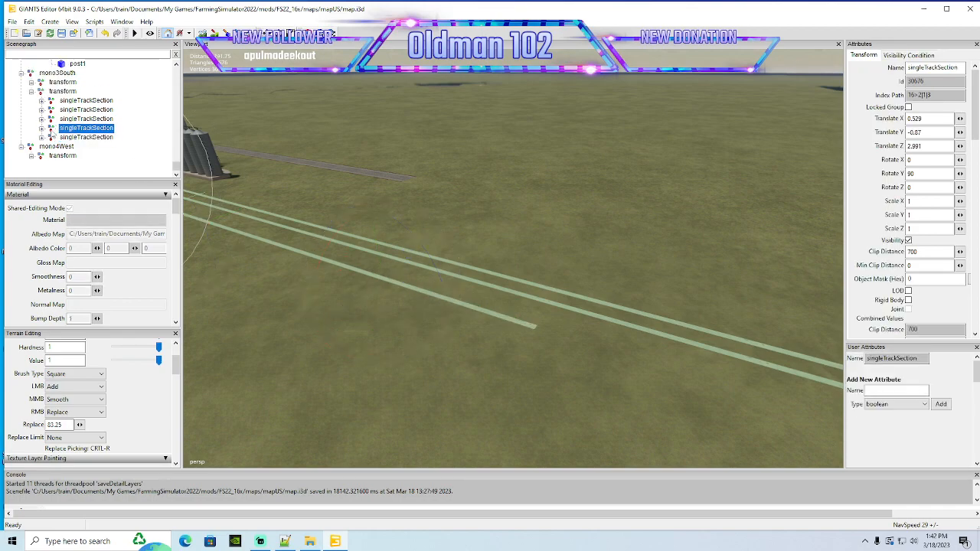
{"action": "left_click", "coordinate": [51, 118]}
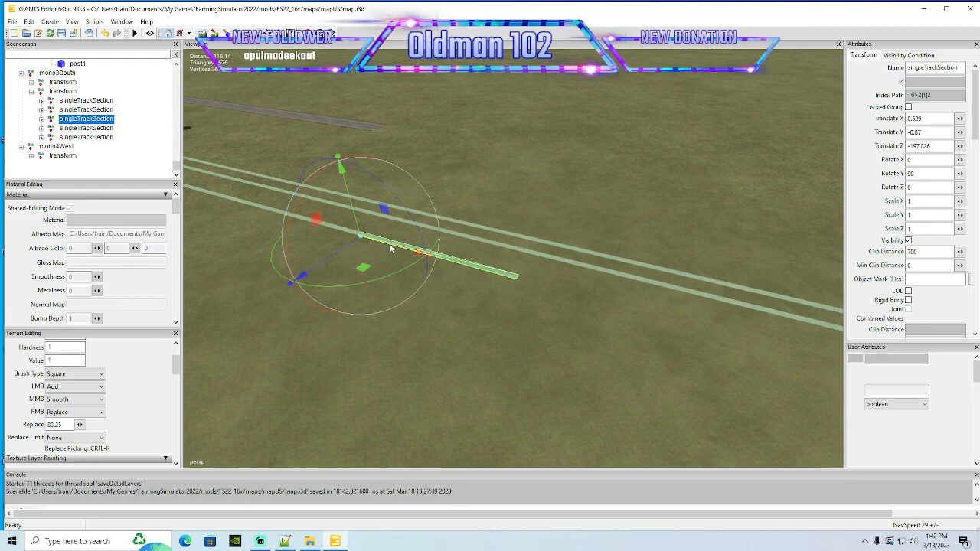
Duplicate the selected mono3South track section and move the copy along the line to Translate Z -248.045
{"action": "key", "text": "ctrl+d"}
{"action": "left_click_drag", "start_coordinate": [389, 243], "coordinate": [649, 355]}
{"action": "scroll", "coordinate": [551, 335], "scroll_direction": "up", "scroll_amount": 3}
{"action": "scroll", "coordinate": [649, 355], "scroll_direction": "up", "scroll_amount": 1}
{"action": "left_click_drag", "start_coordinate": [636, 309], "coordinate": [679, 298]}
{"action": "scroll", "coordinate": [609, 330], "scroll_direction": "down", "scroll_amount": 3}
{"action": "scroll", "coordinate": [666, 311], "scroll_direction": "down", "scroll_amount": 2}
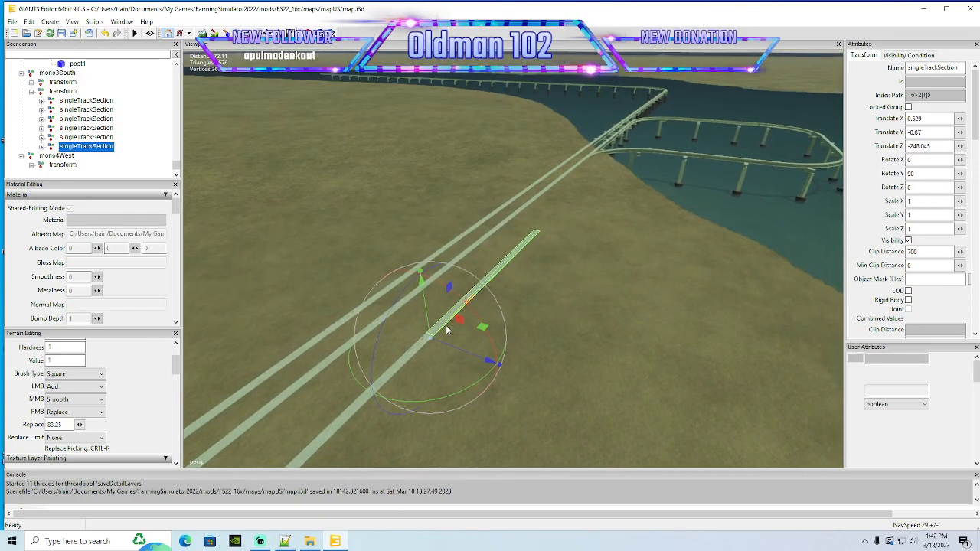
Duplicate the new end section and butt the copy against the track's end at Translate Z -298.248
{"action": "key", "text": "ctrl+d"}
{"action": "left_click_drag", "start_coordinate": [464, 308], "coordinate": [580, 236]}
{"action": "scroll", "coordinate": [580, 236], "scroll_direction": "up", "scroll_amount": 5}
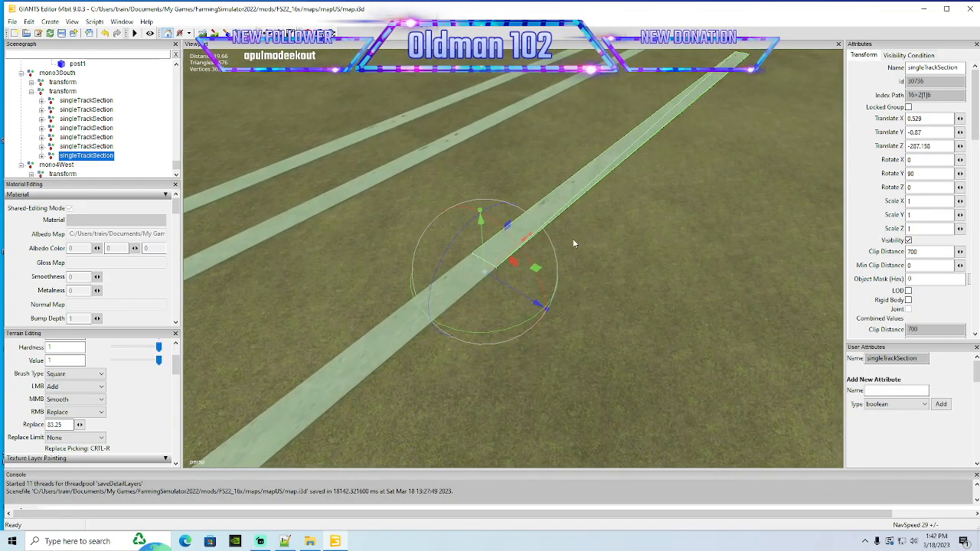
{"action": "left_click_drag", "start_coordinate": [511, 261], "coordinate": [691, 106]}
{"action": "left_click_drag", "start_coordinate": [620, 230], "coordinate": [500, 277], "text": "alt"}
{"action": "scroll", "coordinate": [674, 175], "scroll_direction": "up", "scroll_amount": 3}
{"action": "scroll", "coordinate": [572, 297], "scroll_direction": "down", "scroll_amount": 4}
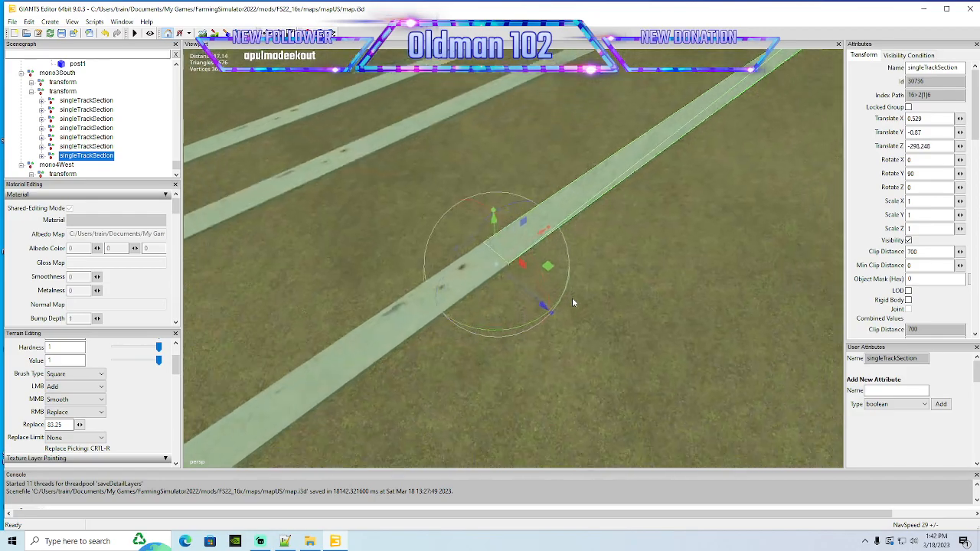
{"action": "scroll", "coordinate": [572, 297], "scroll_direction": "down", "scroll_amount": 3}
{"action": "left_click_drag", "start_coordinate": [572, 297], "coordinate": [614, 270], "text": "alt"}
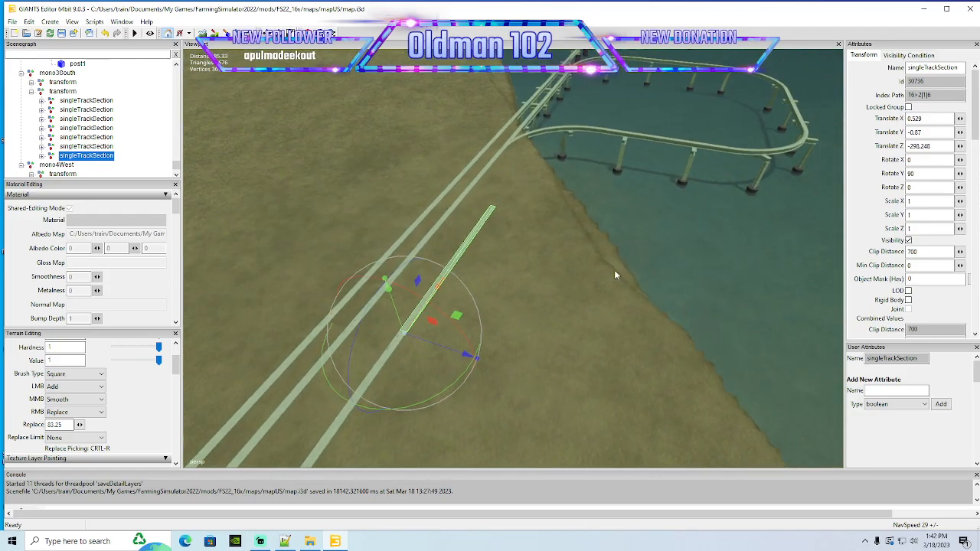
Collapse the expanded transform, rightSingle and singleTrackSection groups under mono2North in the scenegraph
{"action": "scroll", "coordinate": [125, 126], "scroll_direction": "up", "scroll_amount": 8}
{"action": "scroll", "coordinate": [126, 120], "scroll_direction": "up", "scroll_amount": 5}
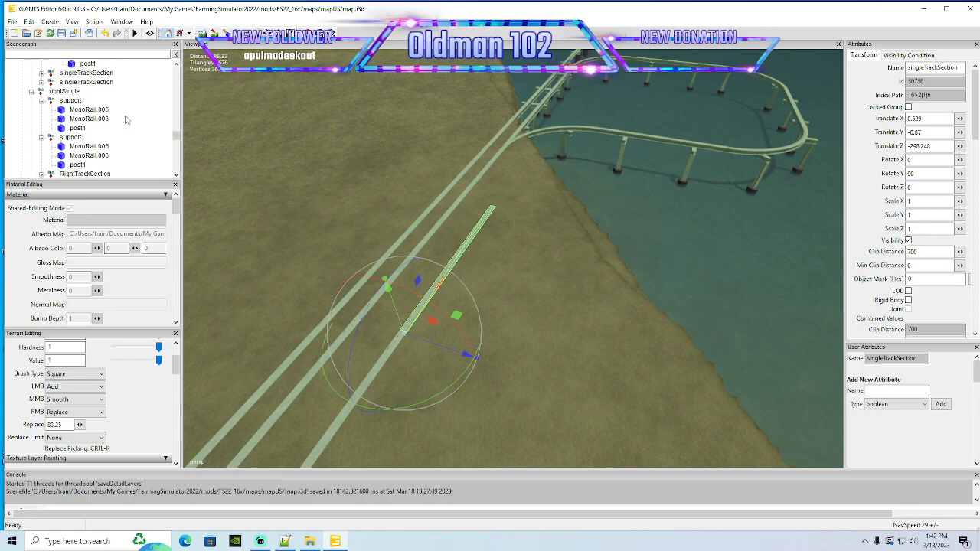
{"action": "scroll", "coordinate": [125, 119], "scroll_direction": "up", "scroll_amount": 6}
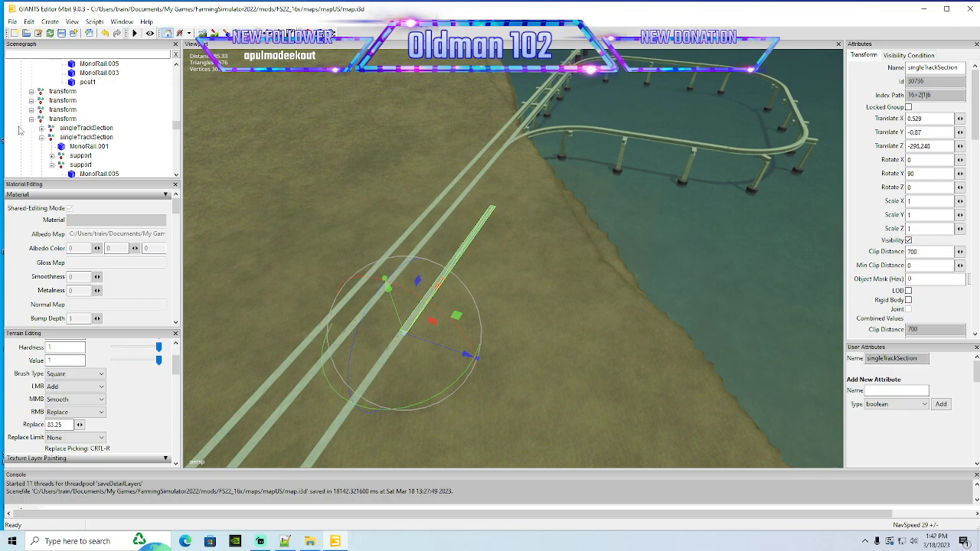
{"action": "left_click", "coordinate": [30, 120]}
{"action": "left_click", "coordinate": [30, 129]}
{"action": "left_click", "coordinate": [31, 138]}
{"action": "left_click", "coordinate": [30, 147]}
{"action": "left_click", "coordinate": [31, 157]}
{"action": "left_click", "coordinate": [31, 165]}
{"action": "scroll", "coordinate": [112, 146], "scroll_direction": "down", "scroll_amount": 1}
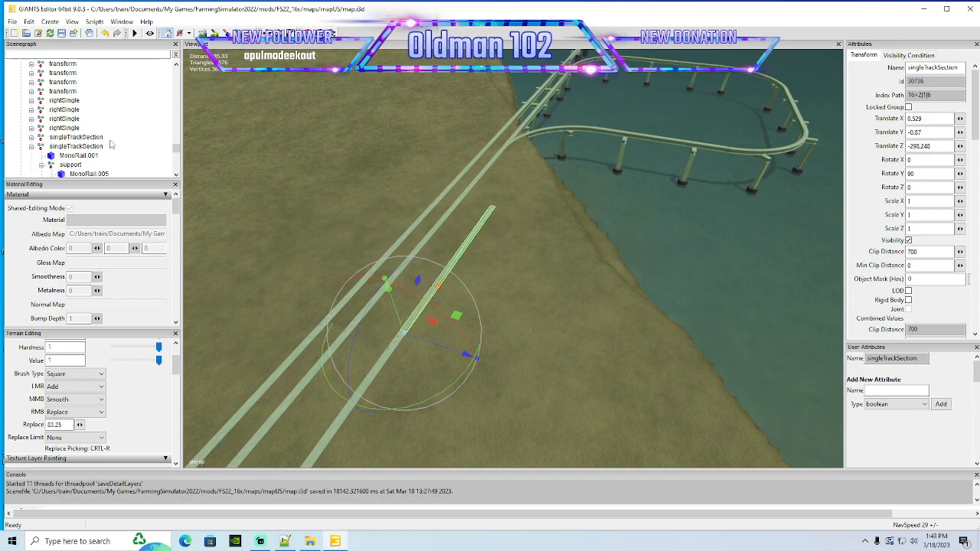
{"action": "left_click", "coordinate": [30, 147]}
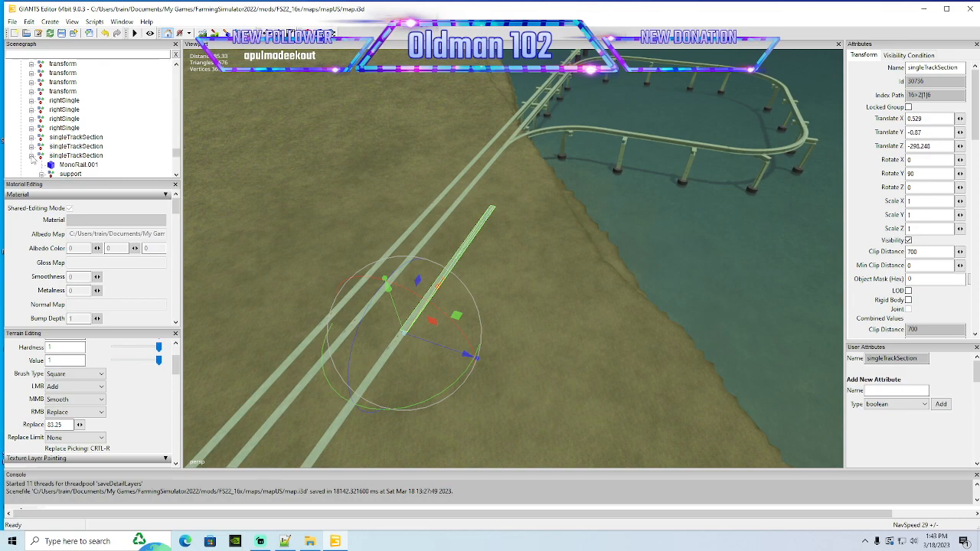
{"action": "left_click", "coordinate": [31, 156]}
Collapse the remaining expanded transform groups under mono2North and mono3South, and select mono3South
{"action": "scroll", "coordinate": [75, 150], "scroll_direction": "up", "scroll_amount": 5}
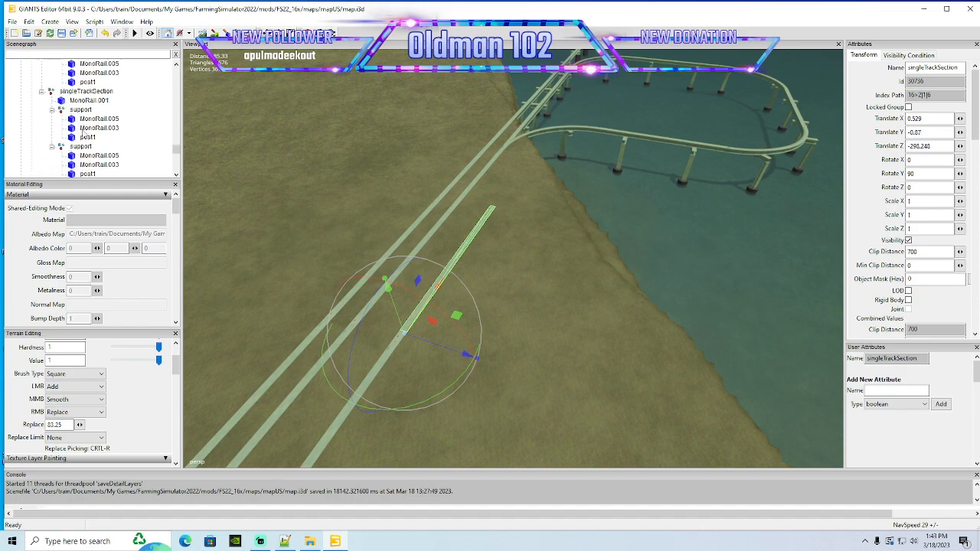
{"action": "scroll", "coordinate": [81, 134], "scroll_direction": "up", "scroll_amount": 5}
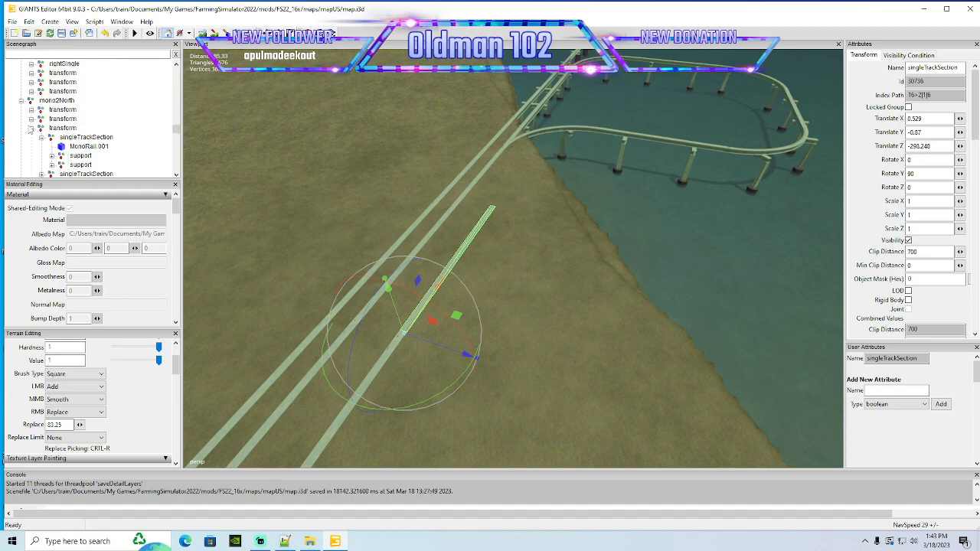
{"action": "left_click", "coordinate": [31, 130]}
{"action": "scroll", "coordinate": [102, 128], "scroll_direction": "down", "scroll_amount": 6}
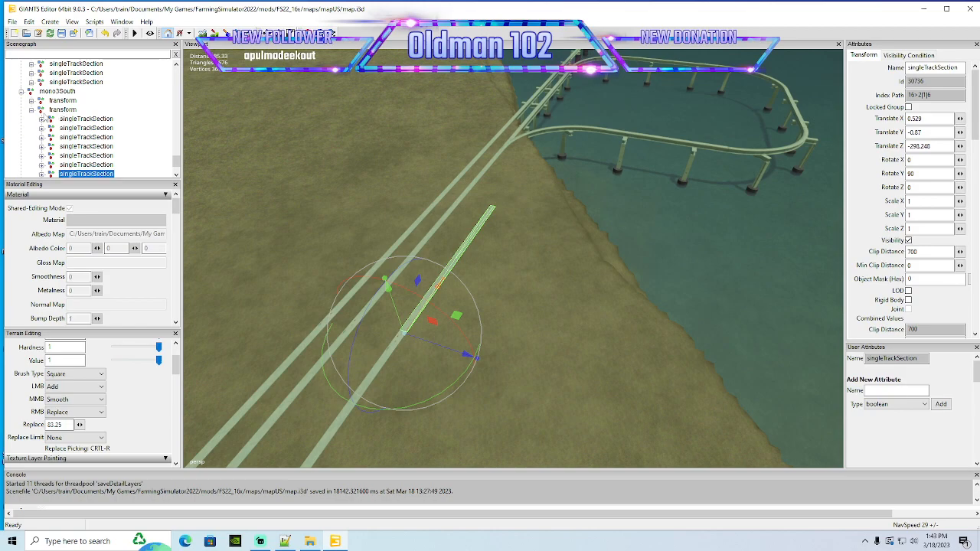
{"action": "left_click", "coordinate": [31, 110]}
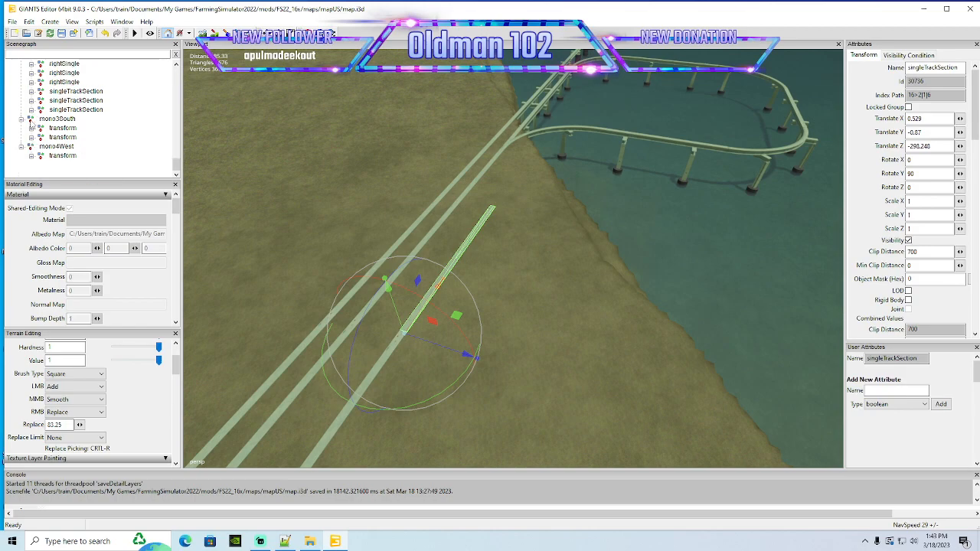
{"action": "left_click", "coordinate": [31, 120]}
{"action": "left_click_drag", "start_coordinate": [448, 170], "coordinate": [476, 153], "text": "alt"}
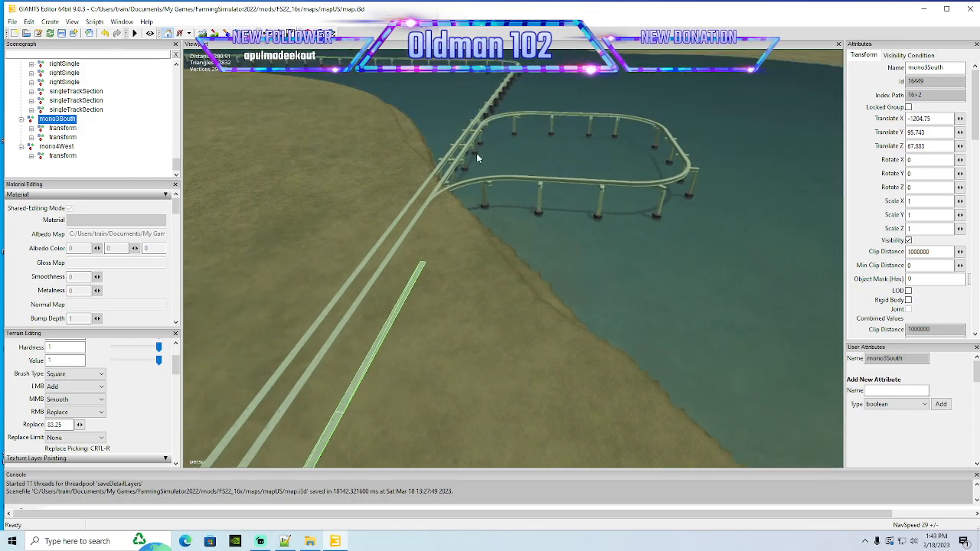
Duplicate the loop's rightSingle curve at the cliff and transfer the copy from mono2North into the mono3South group
{"action": "left_click", "coordinate": [42, 83]}
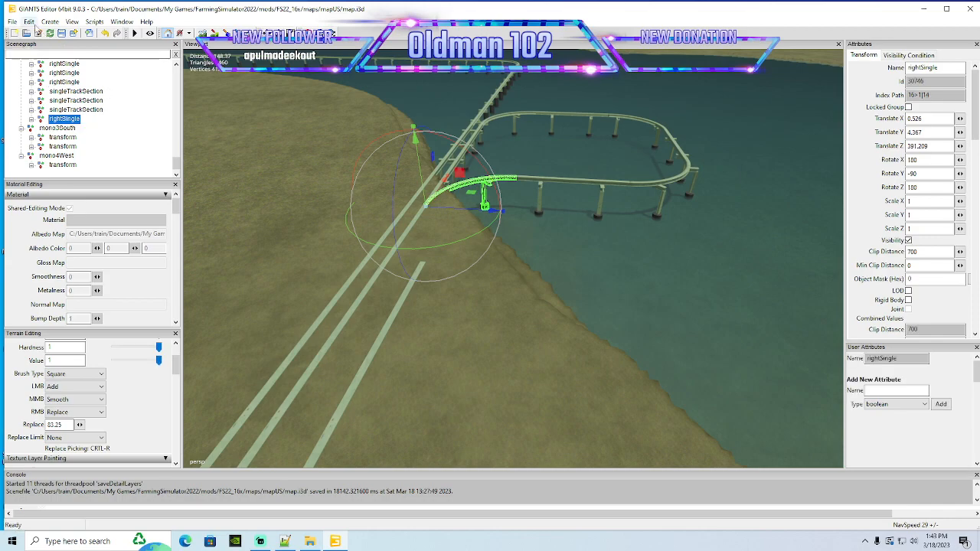
{"action": "left_click", "coordinate": [29, 21]}
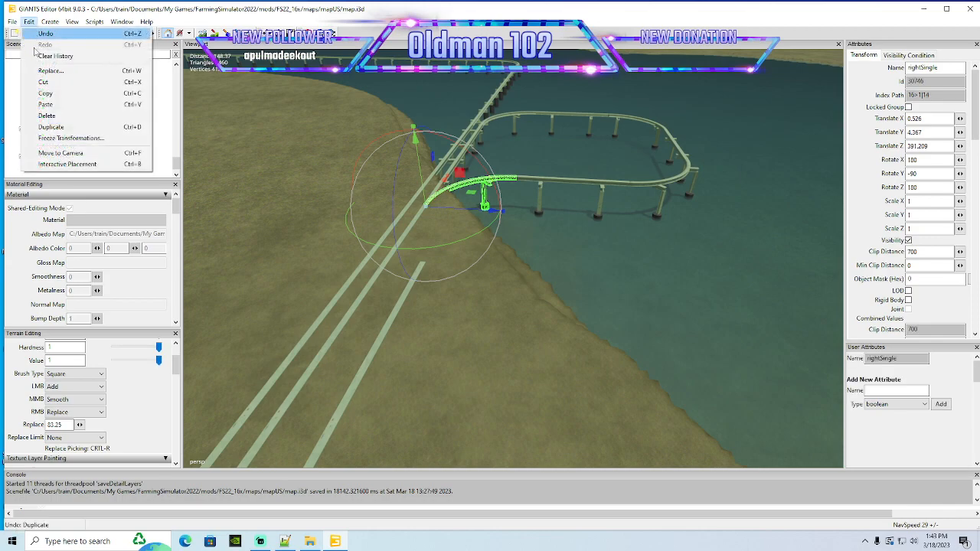
{"action": "left_click", "coordinate": [45, 93]}
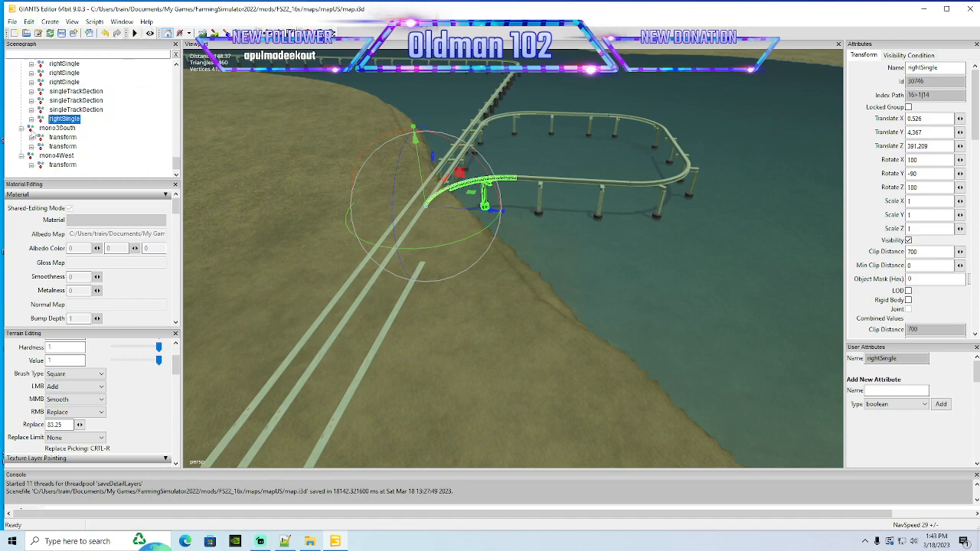
{"action": "left_click", "coordinate": [32, 121]}
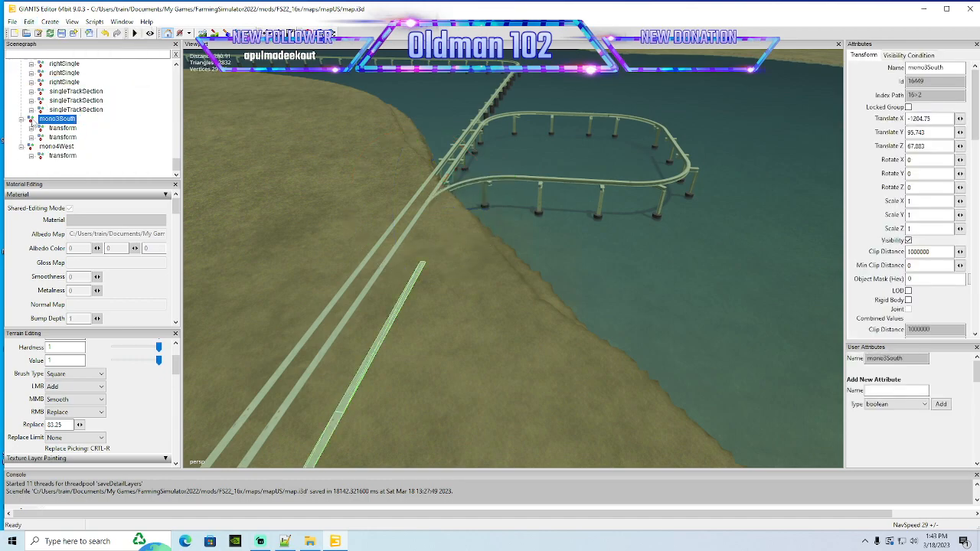
{"action": "left_click", "coordinate": [29, 21]}
{"action": "left_click", "coordinate": [49, 105]}
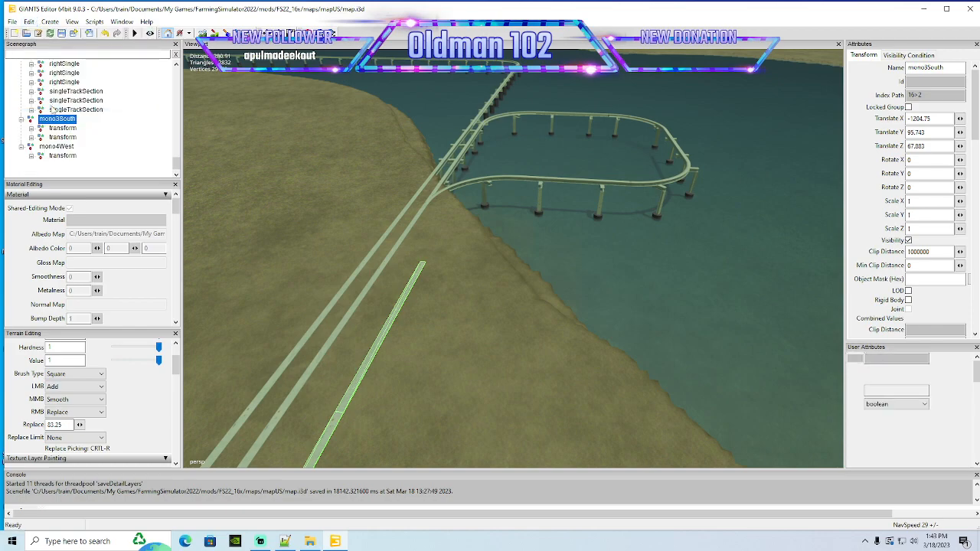
Move the copied rightSingle curve onto the end of the mono3South track at Translate Z 354.518
{"action": "left_click_drag", "start_coordinate": [635, 210], "coordinate": [618, 217], "text": "alt"}
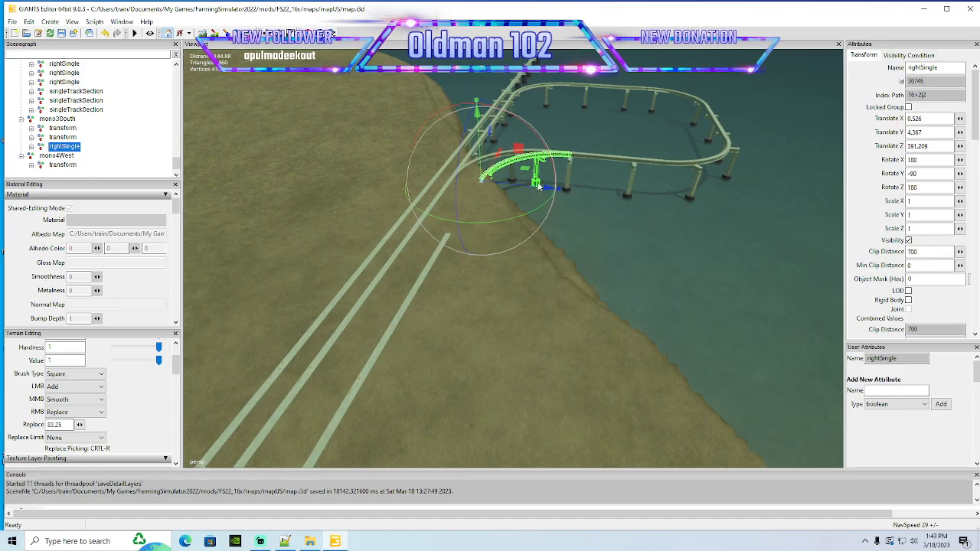
{"action": "left_click_drag", "start_coordinate": [501, 156], "coordinate": [455, 270]}
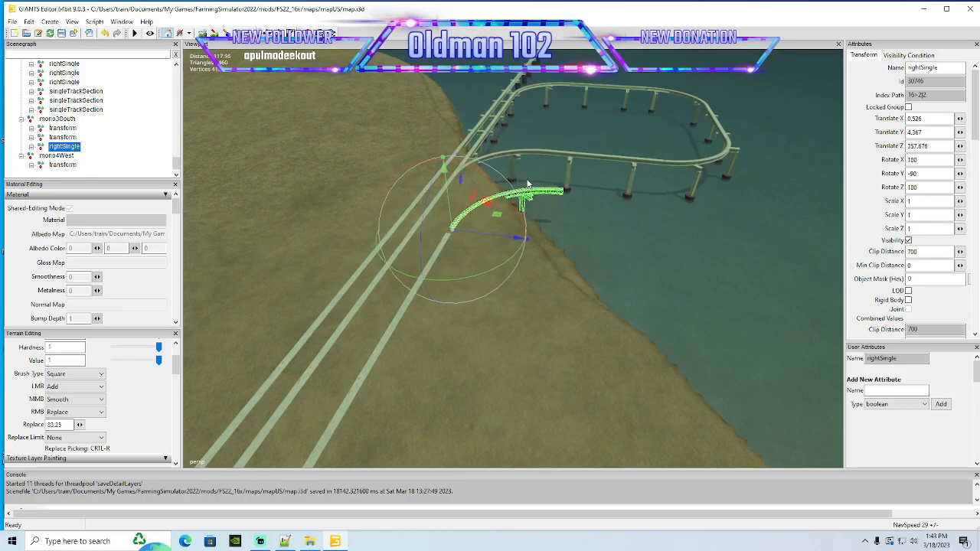
{"action": "left_click_drag", "start_coordinate": [552, 242], "coordinate": [633, 271], "text": "alt"}
{"action": "scroll", "coordinate": [627, 227], "scroll_direction": "up", "scroll_amount": 4}
{"action": "scroll", "coordinate": [626, 226], "scroll_direction": "up", "scroll_amount": 5}
{"action": "scroll", "coordinate": [632, 274], "scroll_direction": "up", "scroll_amount": 4}
{"action": "left_click_drag", "start_coordinate": [496, 209], "coordinate": [428, 388]}
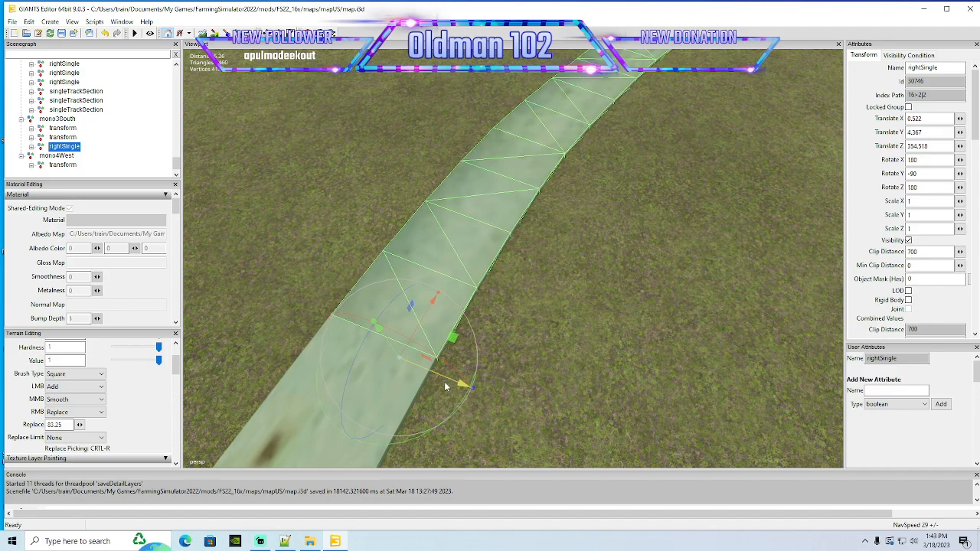
{"action": "scroll", "coordinate": [586, 312], "scroll_direction": "down", "scroll_amount": 6}
{"action": "mouse_move", "coordinate": [608, 304]}
{"action": "left_mouse_down", "text": "alt"}
{"action": "mouse_move", "coordinate": [663, 291]}
{"action": "mouse_move", "coordinate": [727, 234]}
{"action": "mouse_move", "coordinate": [679, 282]}
{"action": "mouse_move", "coordinate": [621, 283]}
{"action": "mouse_move", "coordinate": [601, 302]}
{"action": "left_mouse_up", "text": "alt"}
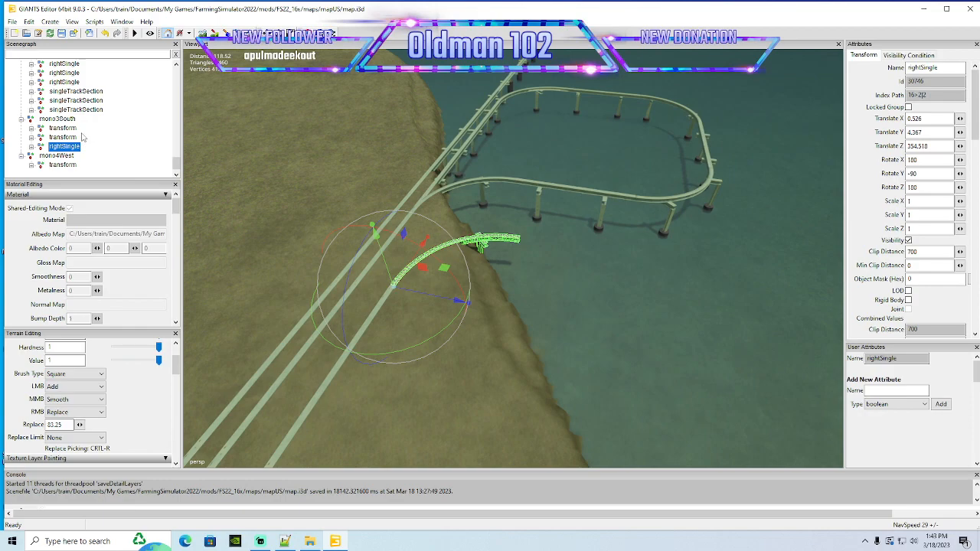
Duplicate the loop's returning straight singleTrackSection and transfer the copy from mono2North into the mono3South group
{"action": "left_click", "coordinate": [41, 109]}
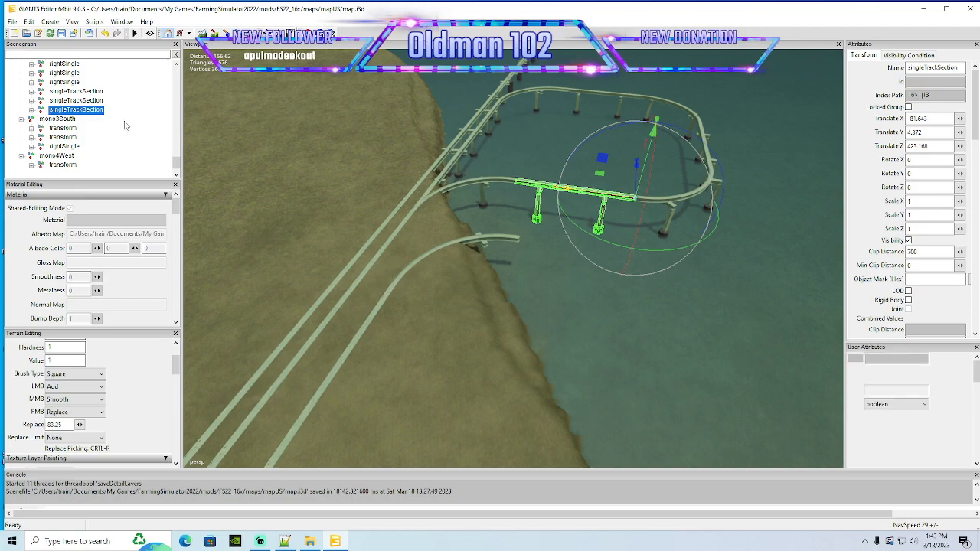
{"action": "left_click", "coordinate": [28, 21]}
{"action": "left_click", "coordinate": [39, 83]}
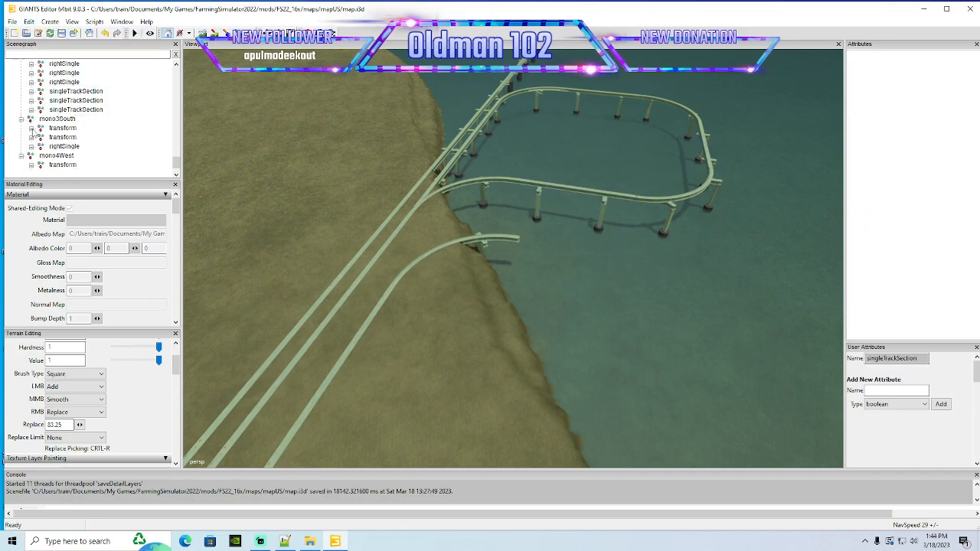
{"action": "left_click", "coordinate": [31, 121]}
{"action": "left_click", "coordinate": [29, 21]}
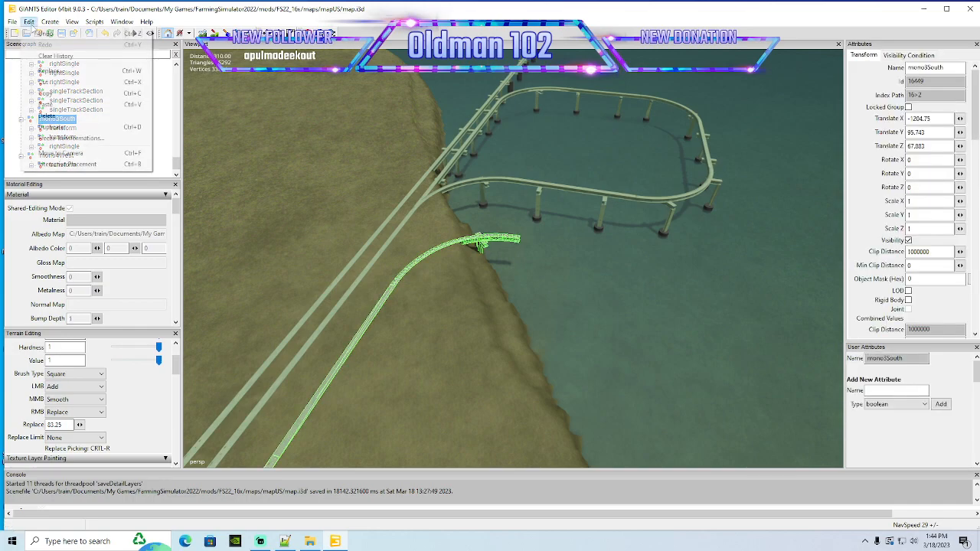
{"action": "left_click", "coordinate": [42, 105]}
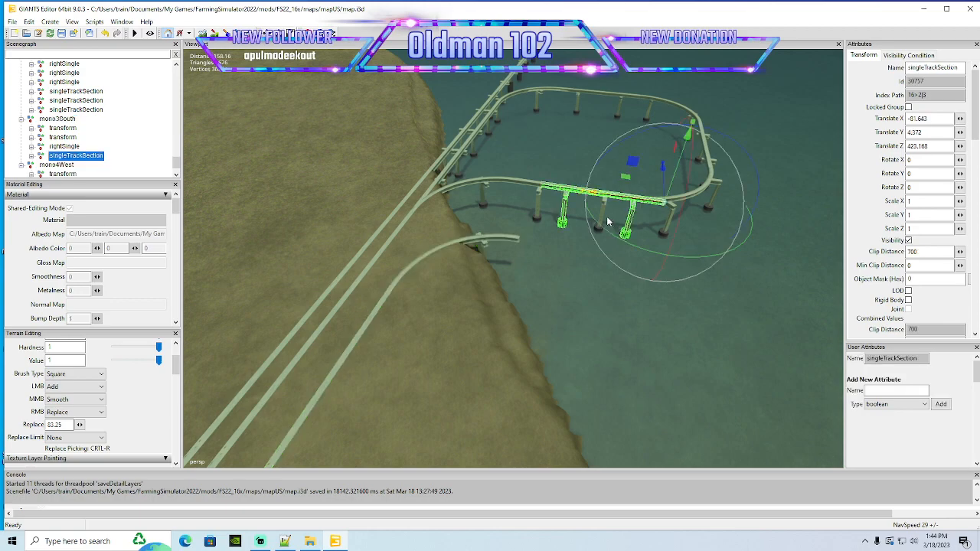
Move the copied straight section to Translate Z 393.415 and turn it around, with Rotate X 180, Y 0 and Z -180
{"action": "left_click_drag", "start_coordinate": [666, 193], "coordinate": [656, 260]}
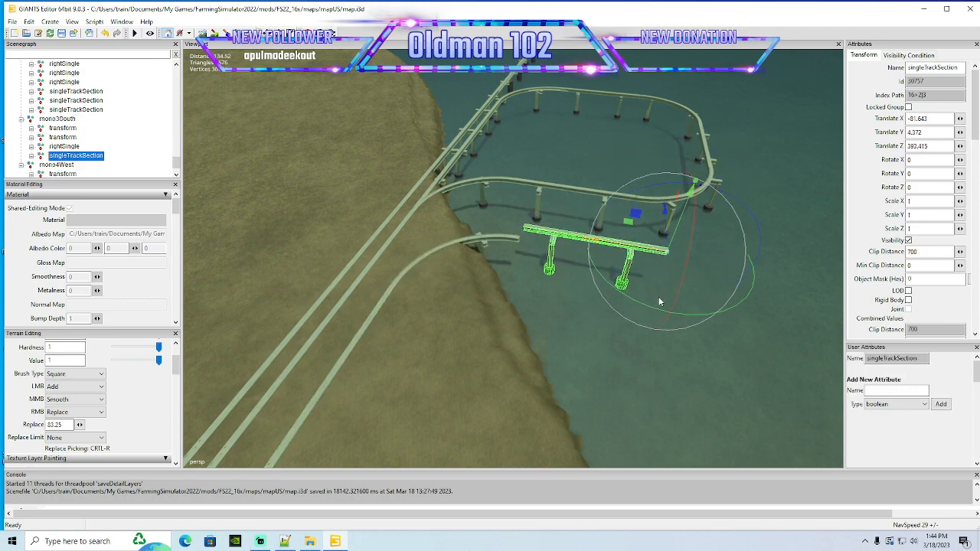
{"action": "left_click_drag", "start_coordinate": [657, 308], "coordinate": [678, 197]}
{"action": "left_click_drag", "start_coordinate": [926, 173], "coordinate": [795, 190]}
{"action": "type", "text": "0"}
{"action": "key", "text": "Return"}
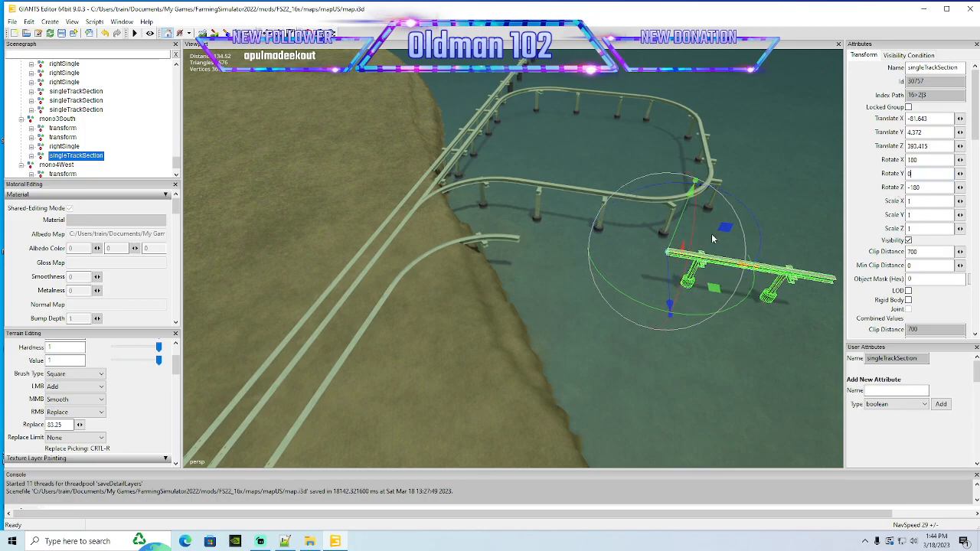
Align the turned straight section with the open end of the new curve at Translate X -31.372, Translate Z 386.442
{"action": "left_click_drag", "start_coordinate": [691, 268], "coordinate": [580, 265]}
{"action": "left_click_drag", "start_coordinate": [580, 265], "coordinate": [679, 290], "text": "alt"}
{"action": "scroll", "coordinate": [550, 252], "scroll_direction": "up", "scroll_amount": 5}
{"action": "left_click_drag", "start_coordinate": [581, 196], "coordinate": [646, 243]}
{"action": "left_click_drag", "start_coordinate": [620, 221], "coordinate": [599, 289]}
{"action": "scroll", "coordinate": [553, 259], "scroll_direction": "up", "scroll_amount": 3}
{"action": "scroll", "coordinate": [599, 289], "scroll_direction": "up", "scroll_amount": 3}
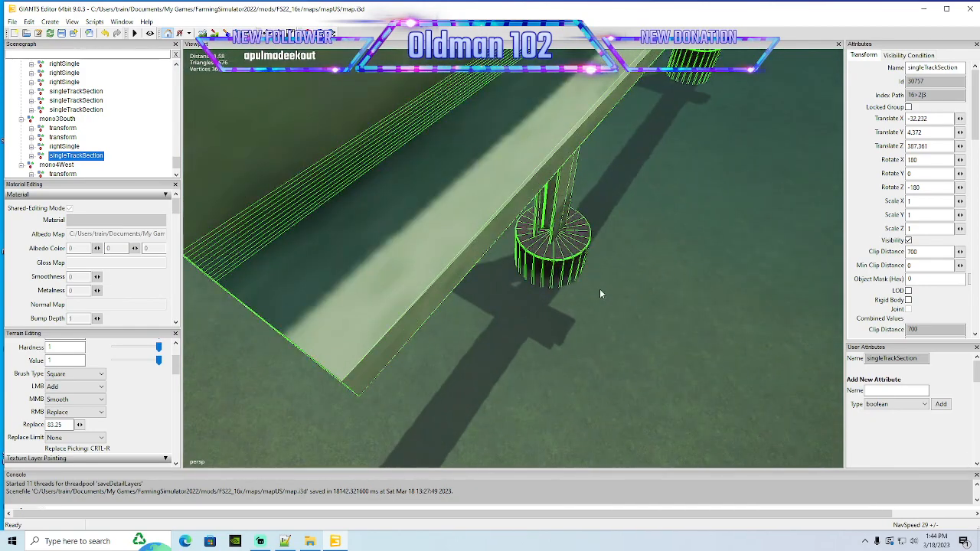
{"action": "scroll", "coordinate": [599, 289], "scroll_direction": "down", "scroll_amount": 3}
{"action": "left_click_drag", "start_coordinate": [491, 236], "coordinate": [507, 297]}
{"action": "scroll", "coordinate": [505, 297], "scroll_direction": "down", "scroll_amount": 8}
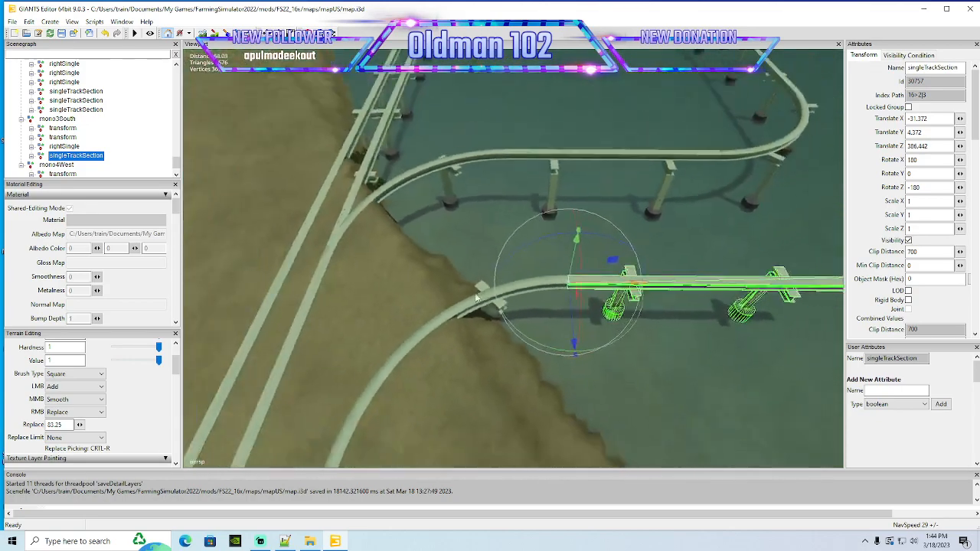
{"action": "middle_click_drag", "start_coordinate": [475, 293], "coordinate": [475, 293], "text": "alt"}
{"action": "left_click_drag", "start_coordinate": [474, 292], "coordinate": [449, 288], "text": "alt"}
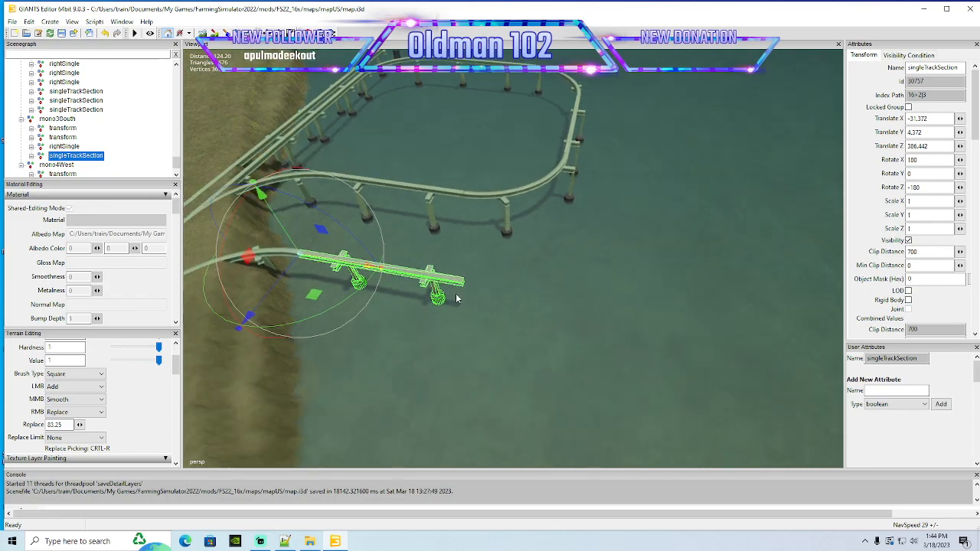
Duplicate the straight singleTrackSection in mono3South and align the copy with its open end at Translate X -81.62
{"action": "key", "text": "ctrl+d"}
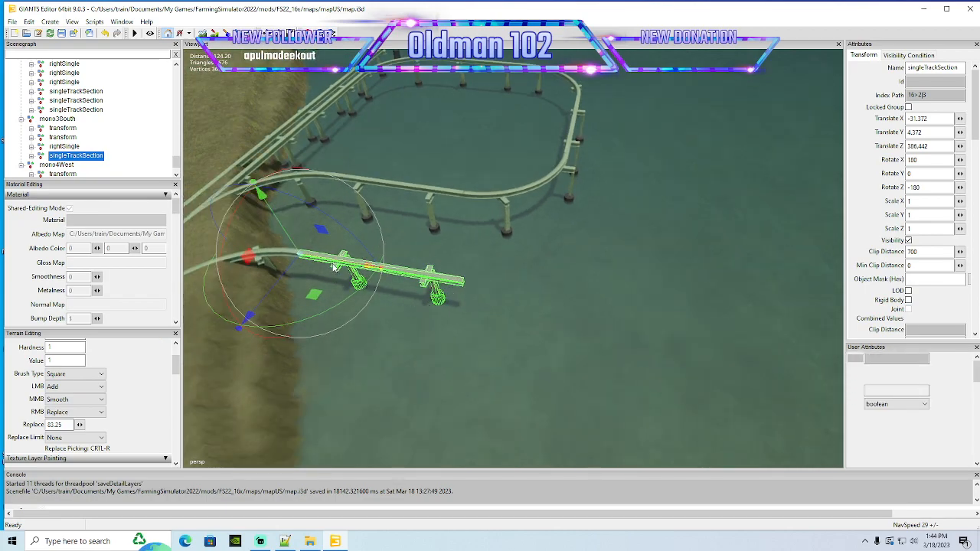
{"action": "left_click_drag", "start_coordinate": [332, 261], "coordinate": [505, 292]}
{"action": "left_click_drag", "start_coordinate": [499, 334], "coordinate": [525, 334], "text": "alt"}
{"action": "scroll", "coordinate": [488, 324], "scroll_direction": "up", "scroll_amount": 8}
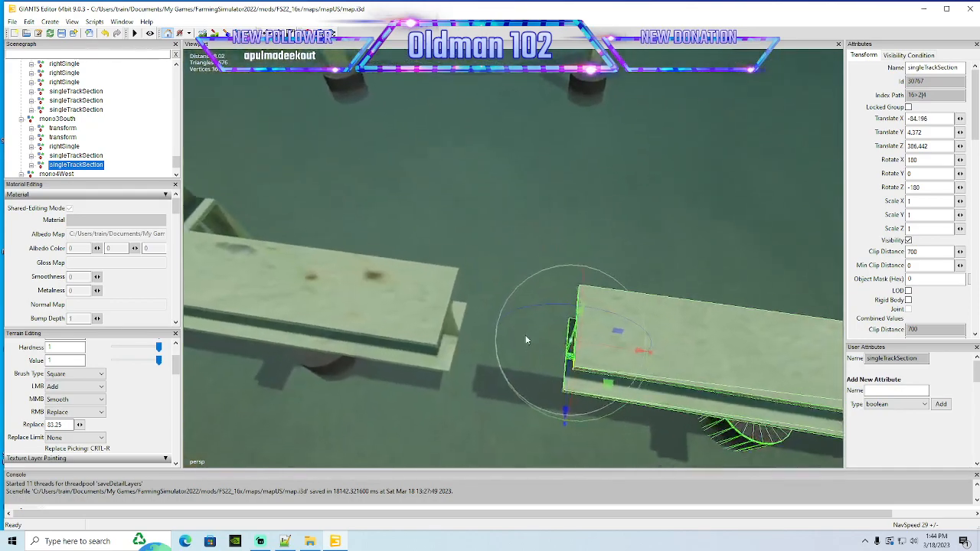
{"action": "left_click_drag", "start_coordinate": [586, 337], "coordinate": [466, 331]}
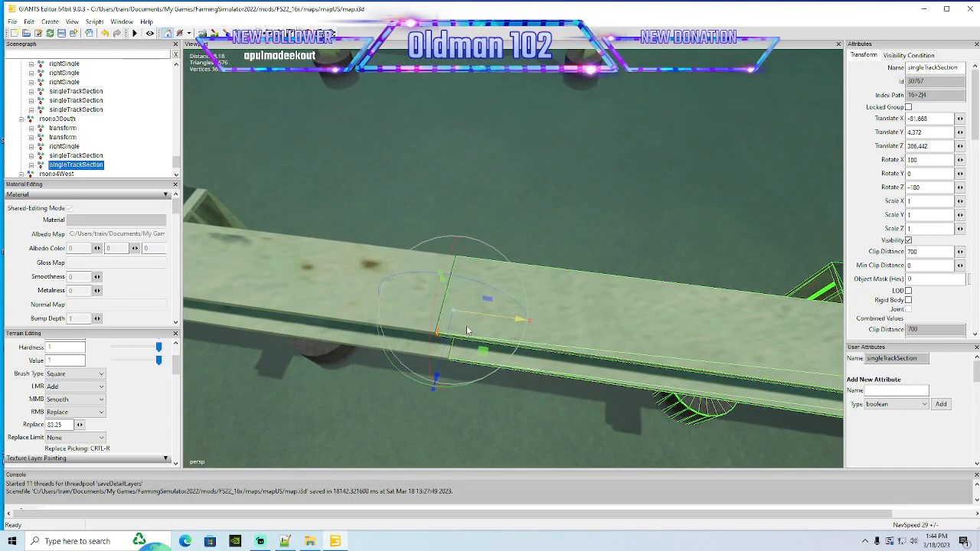
{"action": "scroll", "coordinate": [464, 320], "scroll_direction": "down", "scroll_amount": 10}
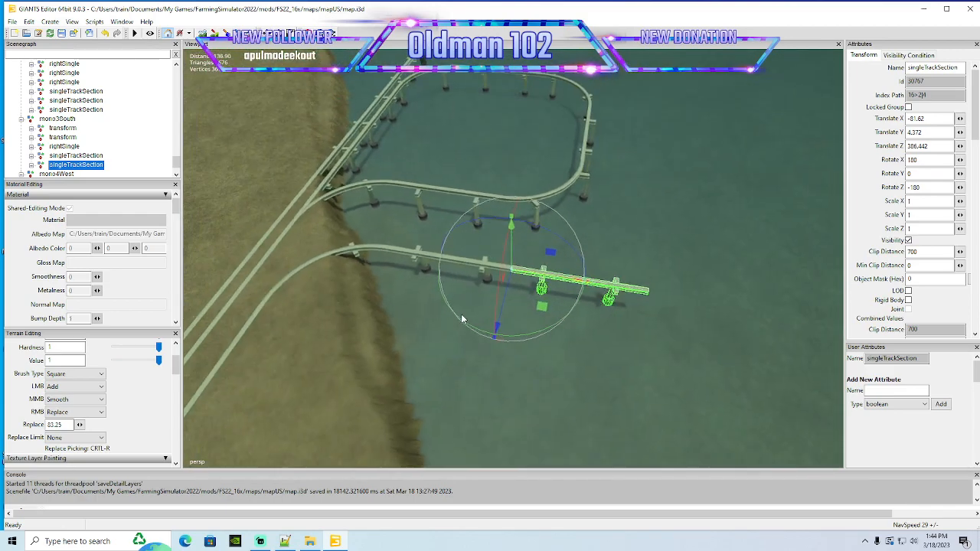
Duplicate the rightSingle curve near the shore, move the copy toward the straight track's outer end, and set Rotate Y to 90
{"action": "left_click", "coordinate": [268, 301]}
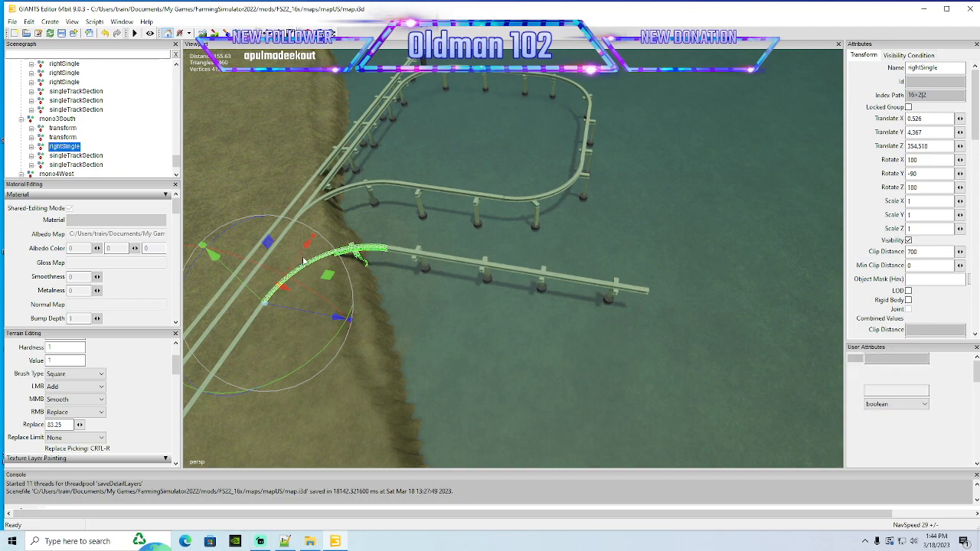
{"action": "key", "text": "ctrl+d"}
{"action": "left_click_drag", "start_coordinate": [305, 249], "coordinate": [355, 194]}
{"action": "left_click_drag", "start_coordinate": [380, 251], "coordinate": [562, 190]}
{"action": "scroll", "coordinate": [687, 357], "scroll_direction": "up", "scroll_amount": 2}
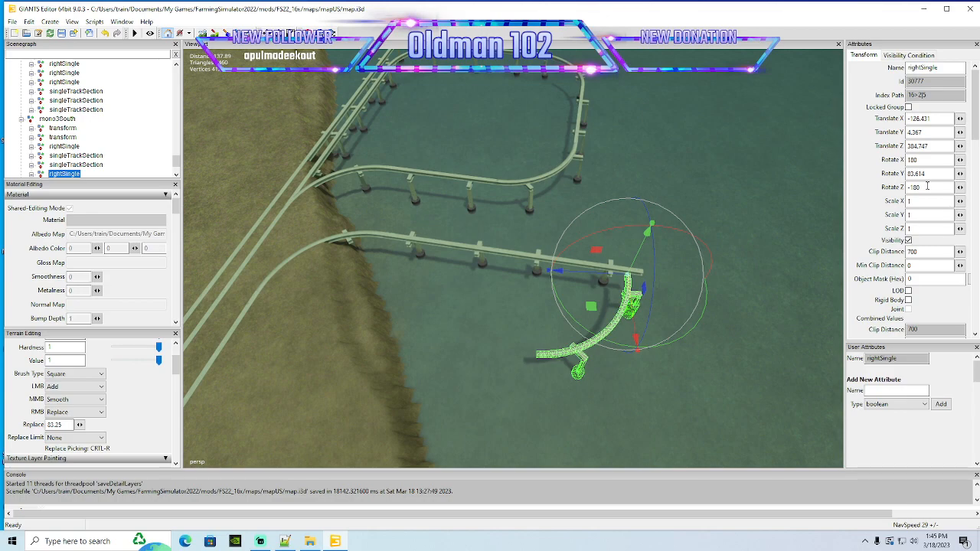
{"action": "type", "text": "90"}
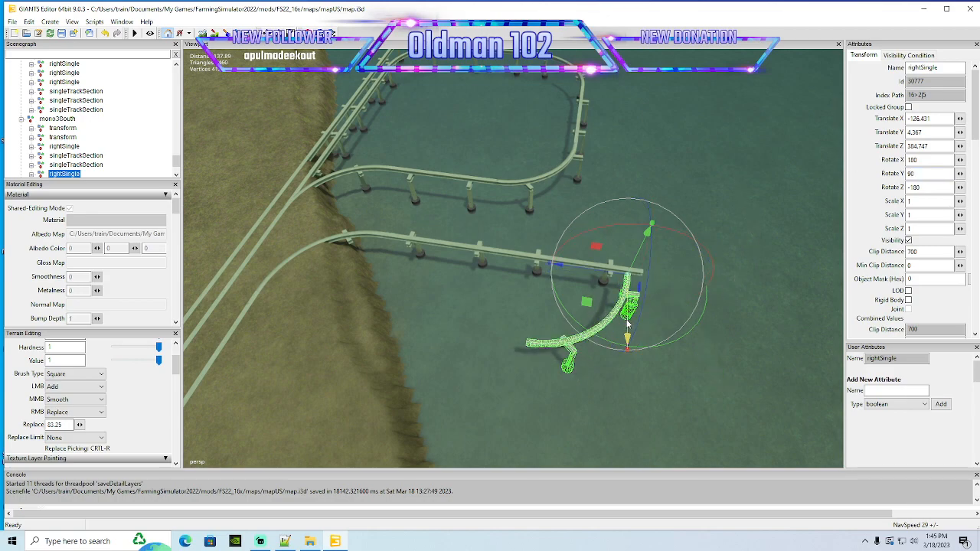
Move the copied curve onto the open end of the straight track at Translate X -163.596, Translate Z 418.395
{"action": "left_click_drag", "start_coordinate": [626, 325], "coordinate": [672, 216]}
{"action": "left_click_drag", "start_coordinate": [671, 217], "coordinate": [668, 173], "text": "alt"}
{"action": "scroll", "coordinate": [652, 255], "scroll_direction": "up", "scroll_amount": 5}
{"action": "scroll", "coordinate": [767, 236], "scroll_direction": "up", "scroll_amount": 3}
{"action": "left_click_drag", "start_coordinate": [432, 105], "coordinate": [496, 113]}
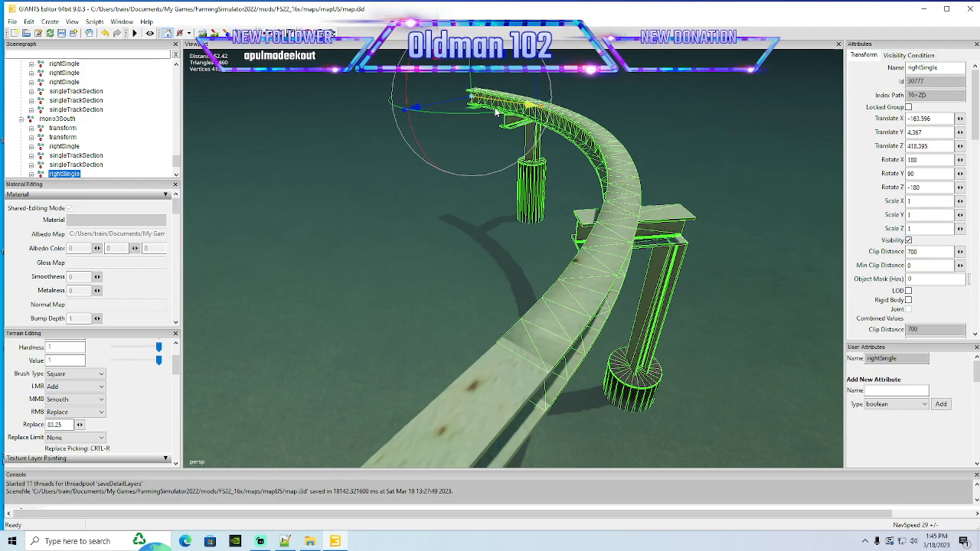
{"action": "left_click_drag", "start_coordinate": [496, 113], "coordinate": [495, 108]}
Fine-tune the copied curve's joint with the straight track, setting Translate Z to 418.37 and Translate X to -163.79
{"action": "left_click", "coordinate": [931, 147]}
{"action": "key", "text": "BackSpace"}
{"action": "key", "text": "BackSpace"}
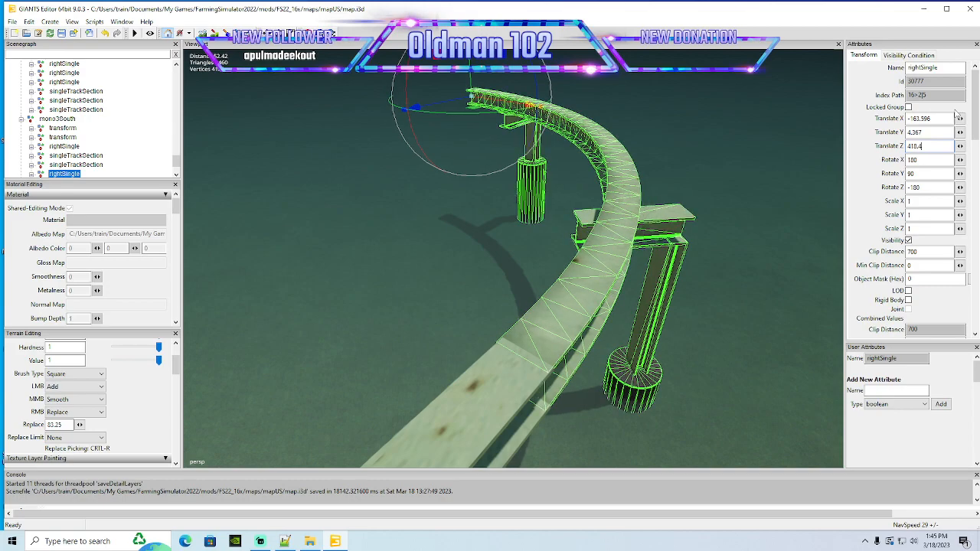
{"action": "key", "text": "BackSpace"}
{"action": "key", "text": "BackSpace"}
{"action": "type", "text": "3"}
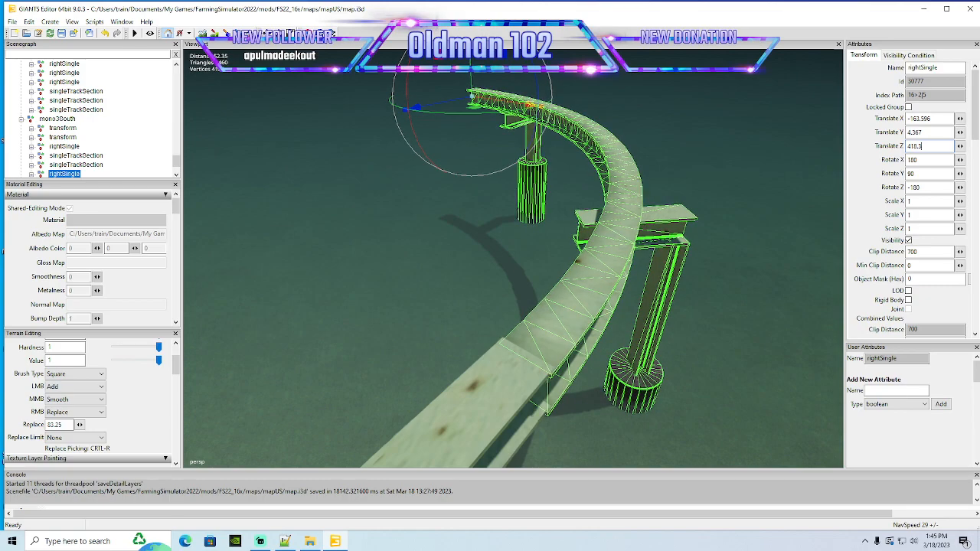
{"action": "type", "text": "7"}
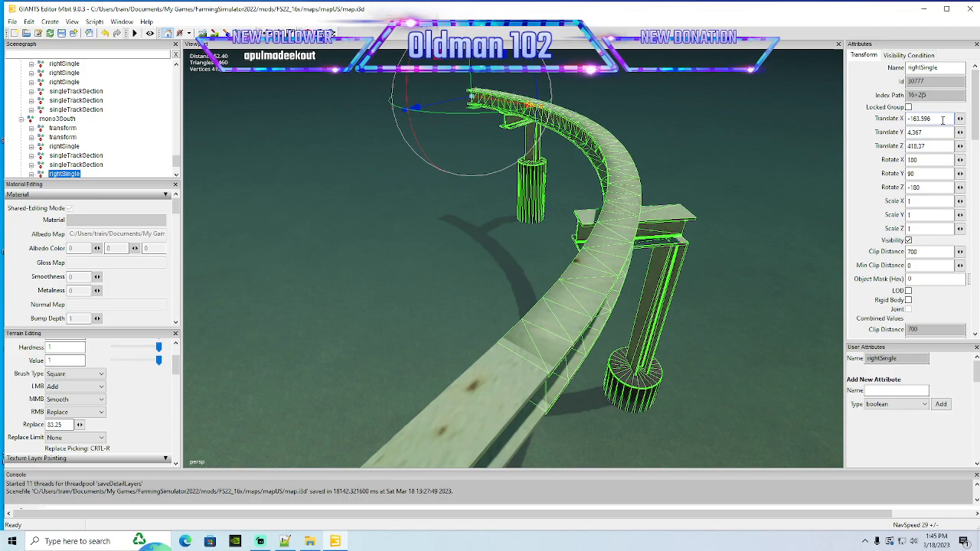
{"action": "key", "text": "BackSpace"}
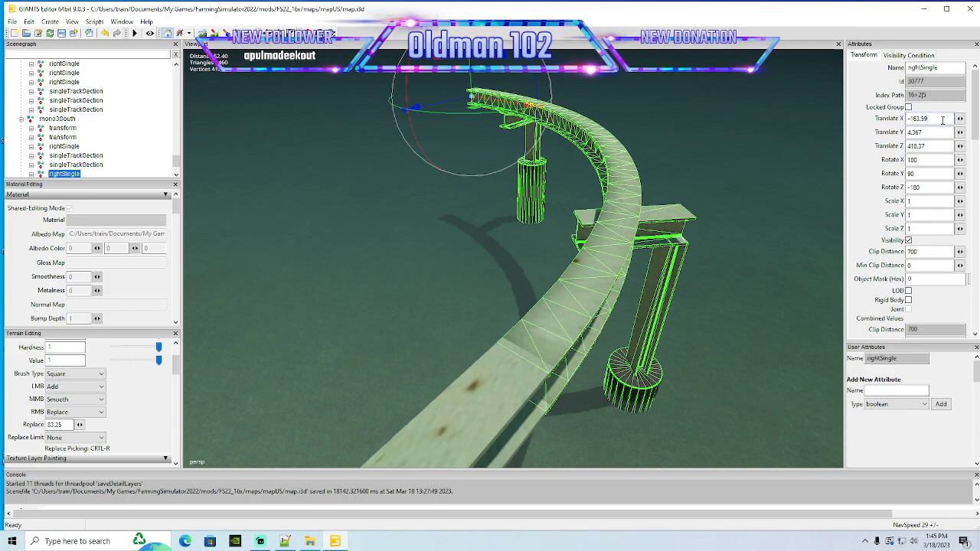
{"action": "key", "text": "BackSpace"}
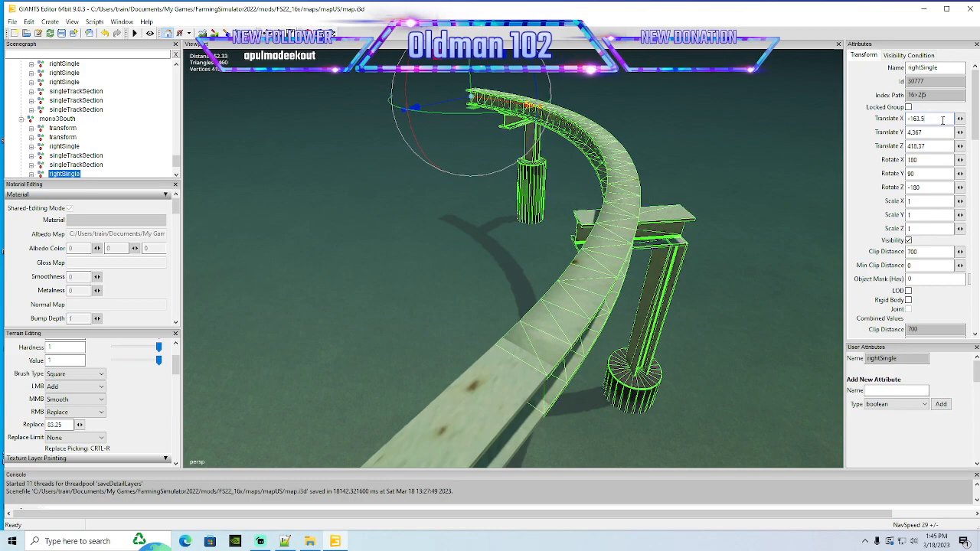
{"action": "key", "text": "BackSpace"}
{"action": "type", "text": "6"}
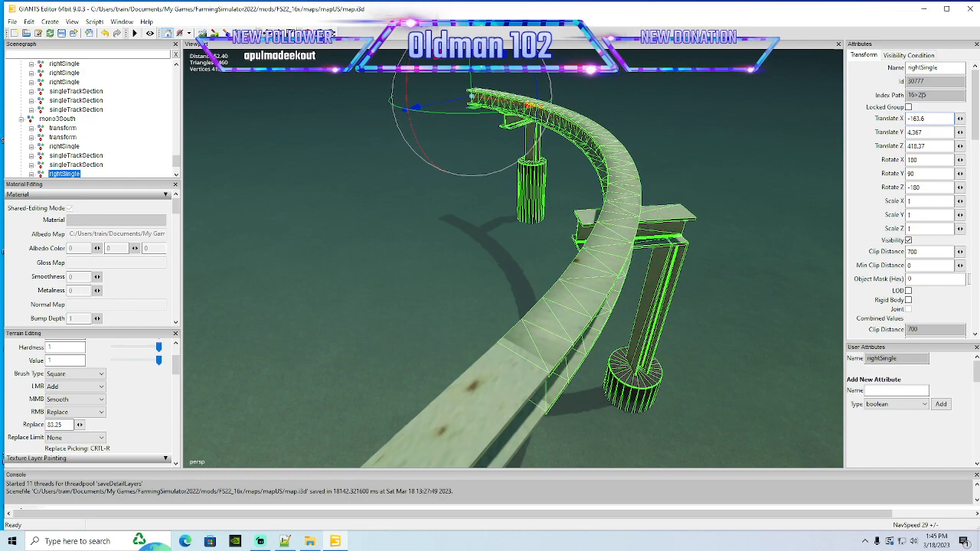
{"action": "key", "text": "BackSpace"}
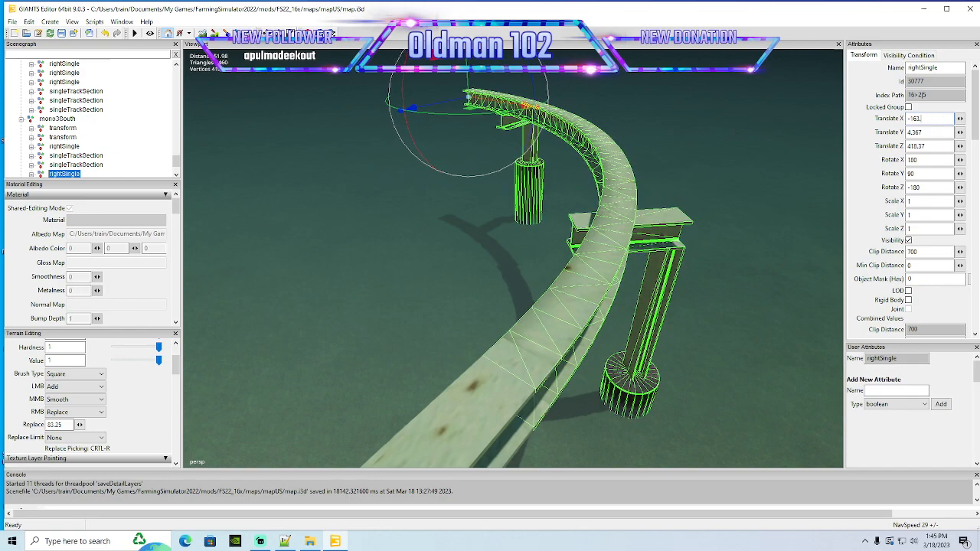
{"action": "type", "text": "79"}
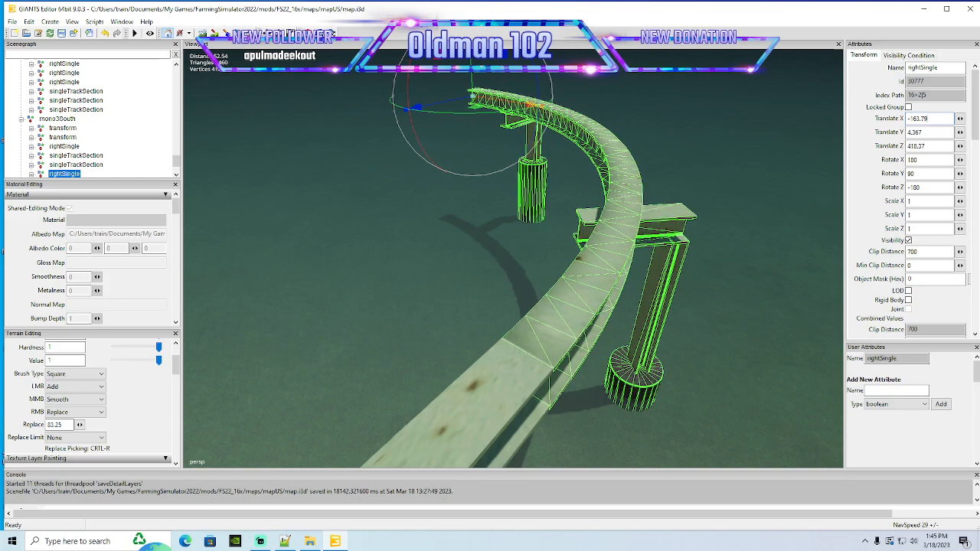
{"action": "scroll", "coordinate": [597, 176], "scroll_direction": "down", "scroll_amount": 10}
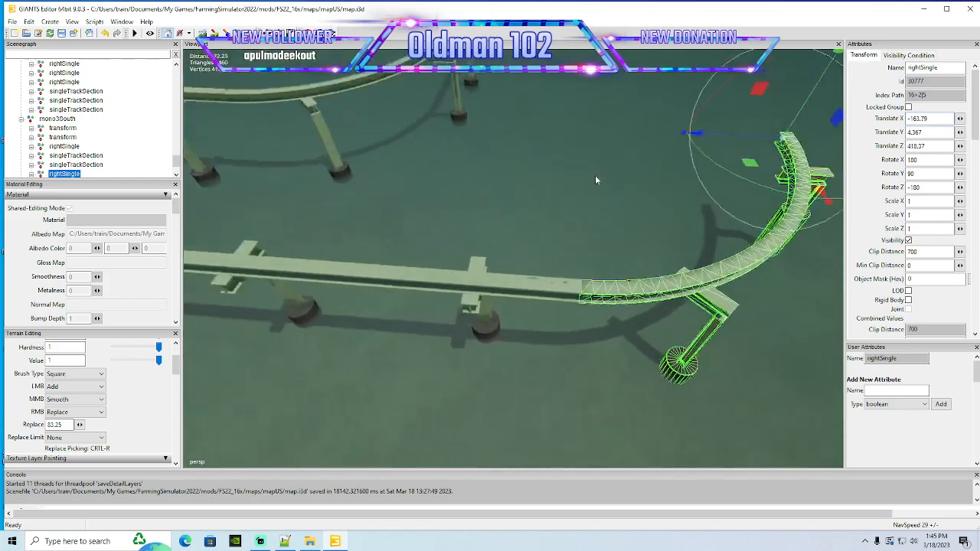
Lower post1 of the curve's outer support to match the neighbouring post, with Translate Y -18.395
{"action": "left_click_drag", "start_coordinate": [595, 178], "coordinate": [498, 187], "text": "alt"}
{"action": "scroll", "coordinate": [684, 156], "scroll_direction": "up", "scroll_amount": 8}
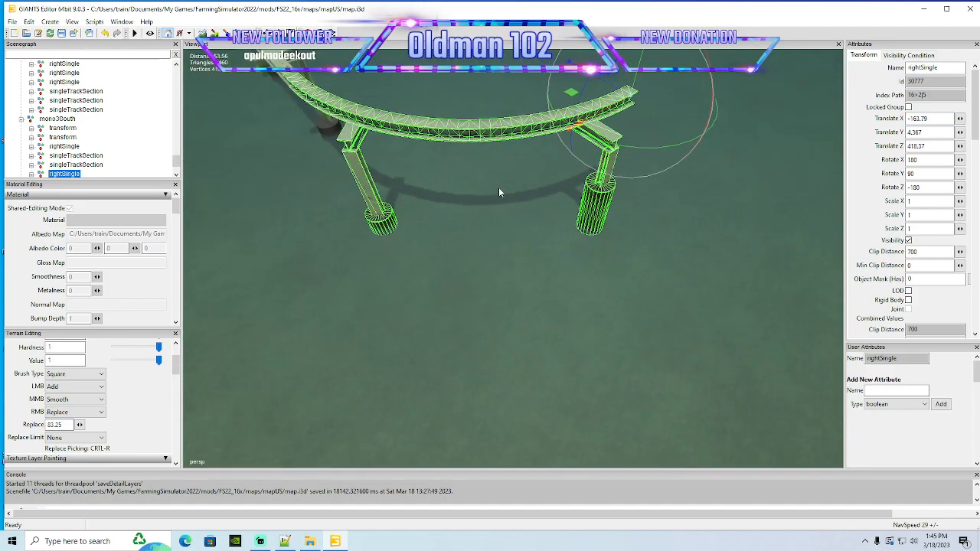
{"action": "left_click", "coordinate": [386, 221]}
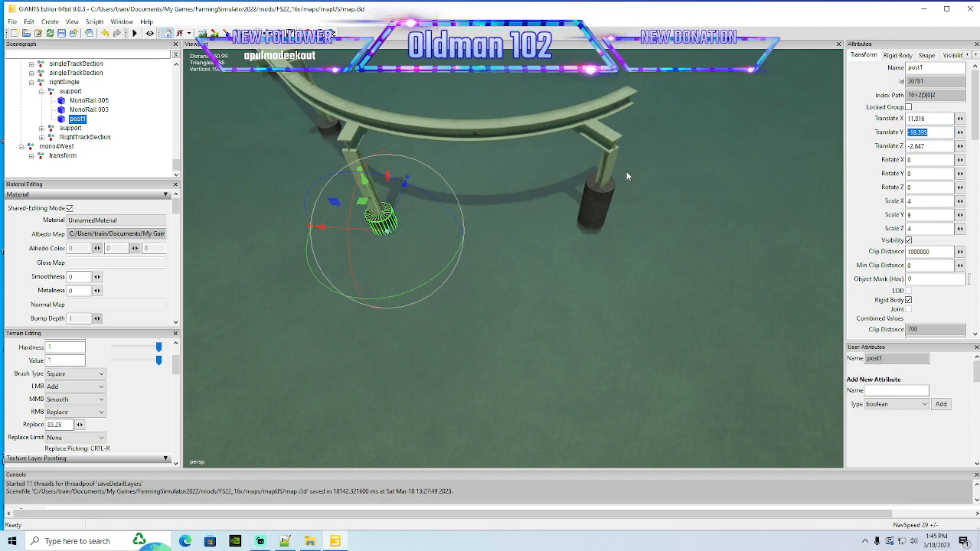
{"action": "left_click", "coordinate": [603, 207]}
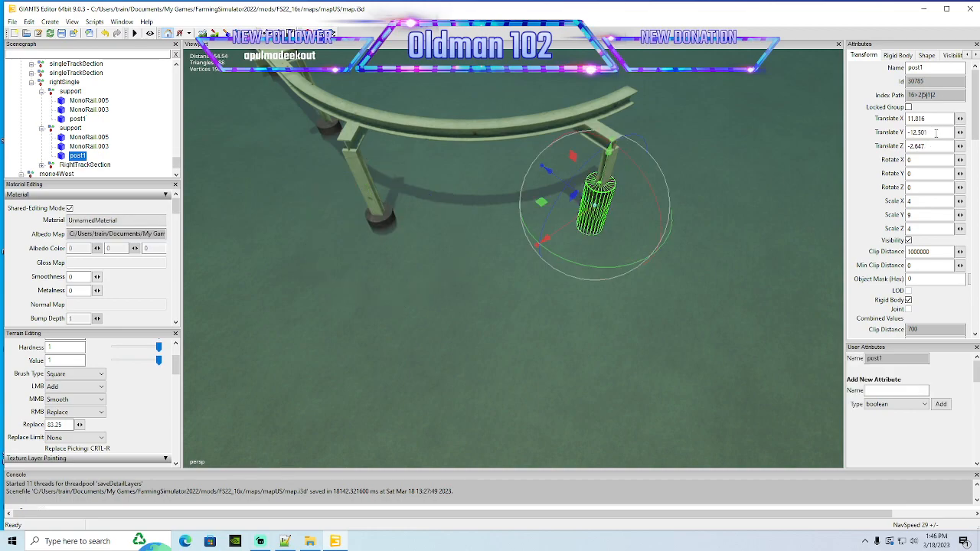
{"action": "type", "text": "-18.395"}
{"action": "key", "text": "Return"}
{"action": "left_click_drag", "start_coordinate": [556, 240], "coordinate": [532, 180], "text": "alt"}
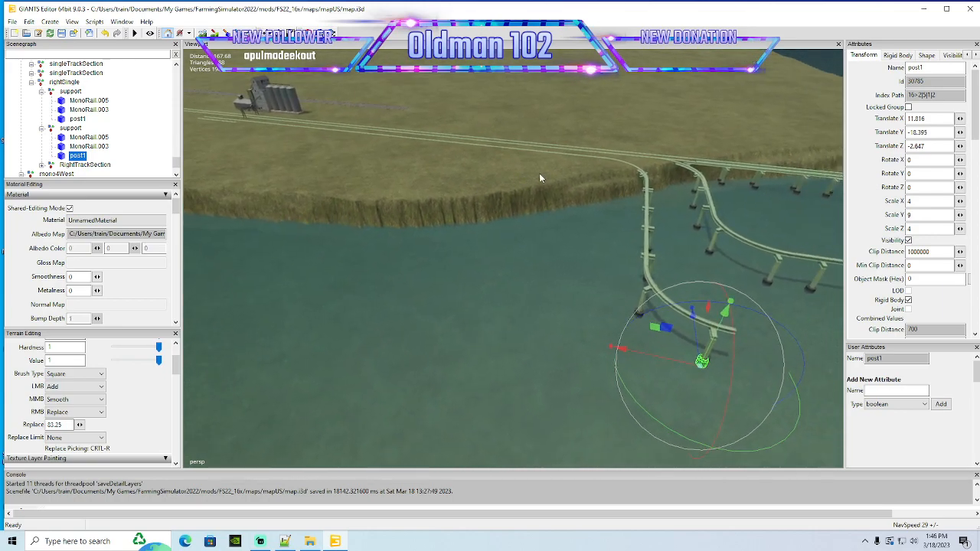
Duplicate mono3South's long straight transform group and move the copy along the track to Translate Z 427.533
{"action": "left_click", "coordinate": [564, 157]}
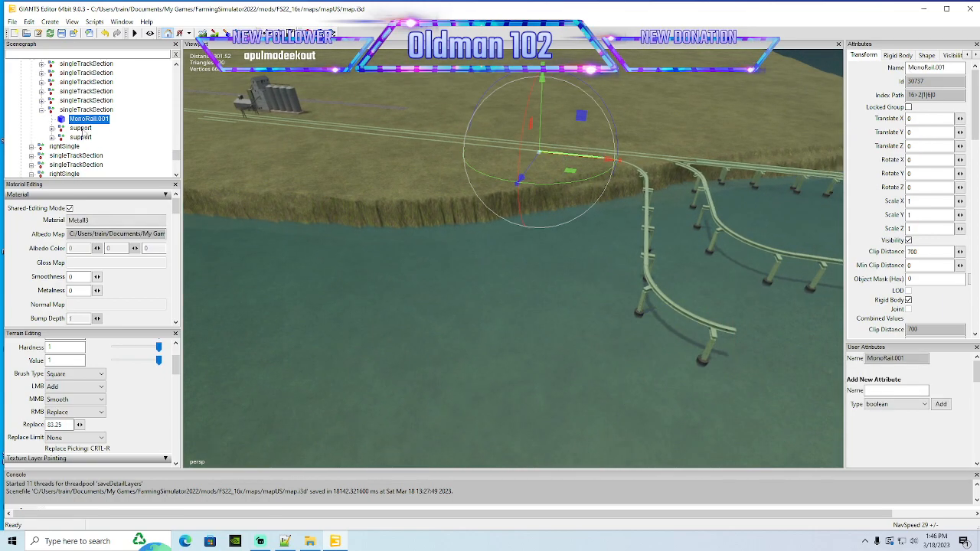
{"action": "left_click", "coordinate": [42, 110]}
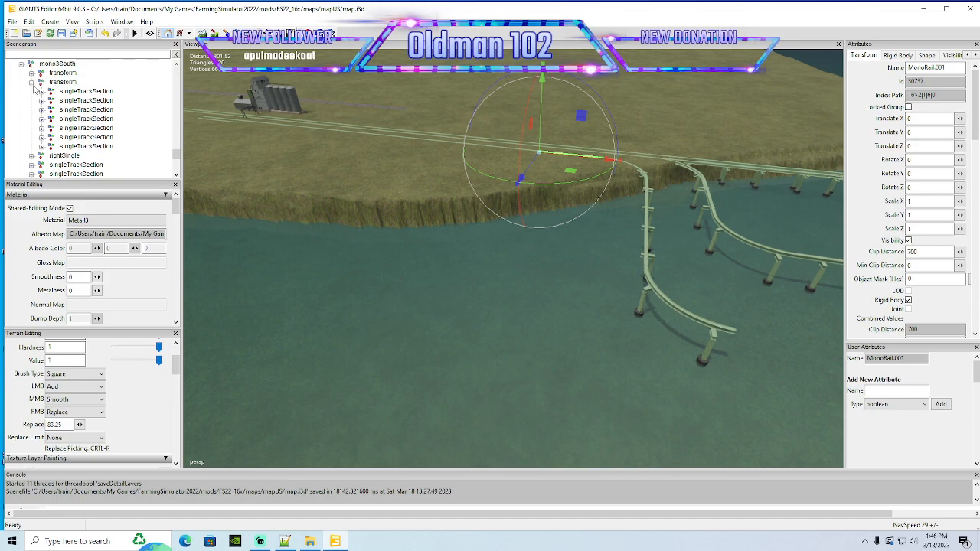
{"action": "left_click", "coordinate": [42, 84]}
{"action": "left_click", "coordinate": [31, 82]}
{"action": "left_click_drag", "start_coordinate": [337, 222], "coordinate": [378, 237], "text": "alt"}
{"action": "key", "text": "ctrl+d"}
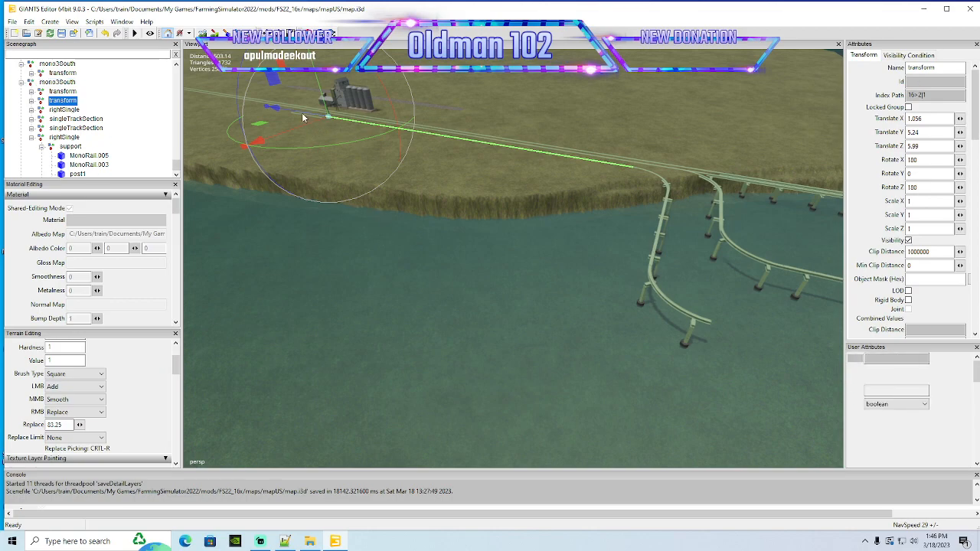
{"action": "left_click_drag", "start_coordinate": [300, 112], "coordinate": [730, 255]}
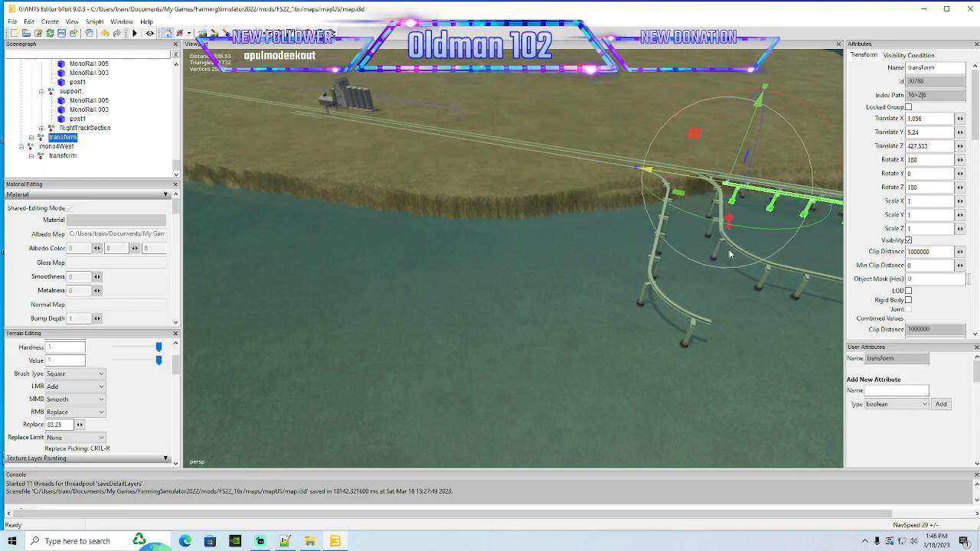
Align the copied straight group with the open end of the outer curve at Translate X -163.243, Translate Z 421.362
{"action": "left_click_drag", "start_coordinate": [728, 215], "coordinate": [578, 349]}
{"action": "scroll", "coordinate": [492, 434], "scroll_direction": "up", "scroll_amount": 6}
{"action": "left_click_drag", "start_coordinate": [545, 280], "coordinate": [478, 337]}
{"action": "scroll", "coordinate": [507, 414], "scroll_direction": "up", "scroll_amount": 6}
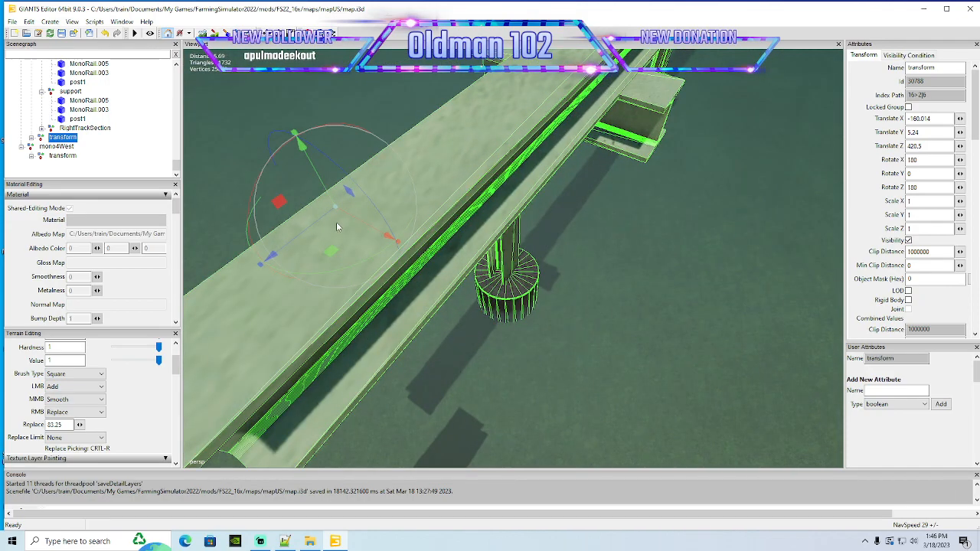
{"action": "scroll", "coordinate": [324, 220], "scroll_direction": "down", "scroll_amount": 5}
{"action": "left_click_drag", "start_coordinate": [497, 187], "coordinate": [547, 220]}
{"action": "scroll", "coordinate": [571, 244], "scroll_direction": "up", "scroll_amount": 6}
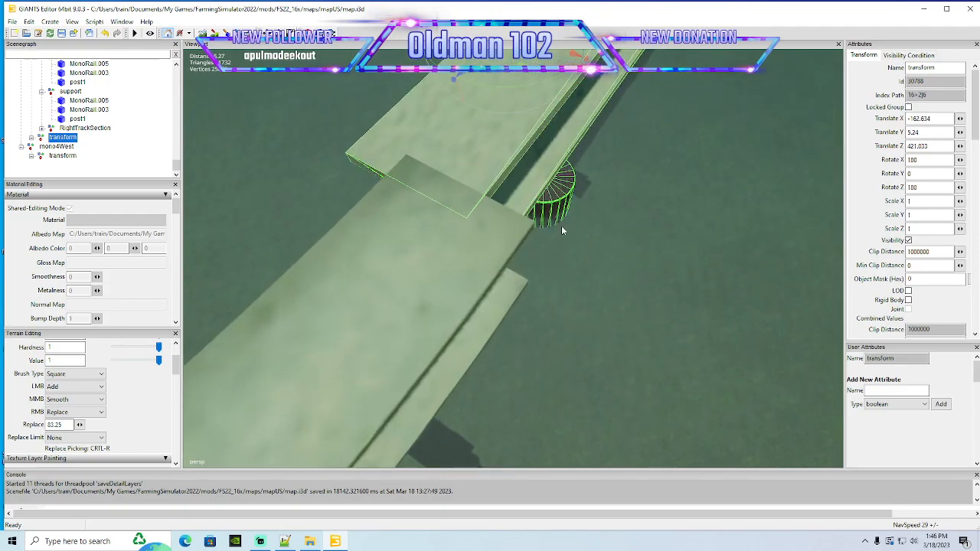
{"action": "left_click_drag", "start_coordinate": [561, 134], "coordinate": [548, 101], "text": "alt"}
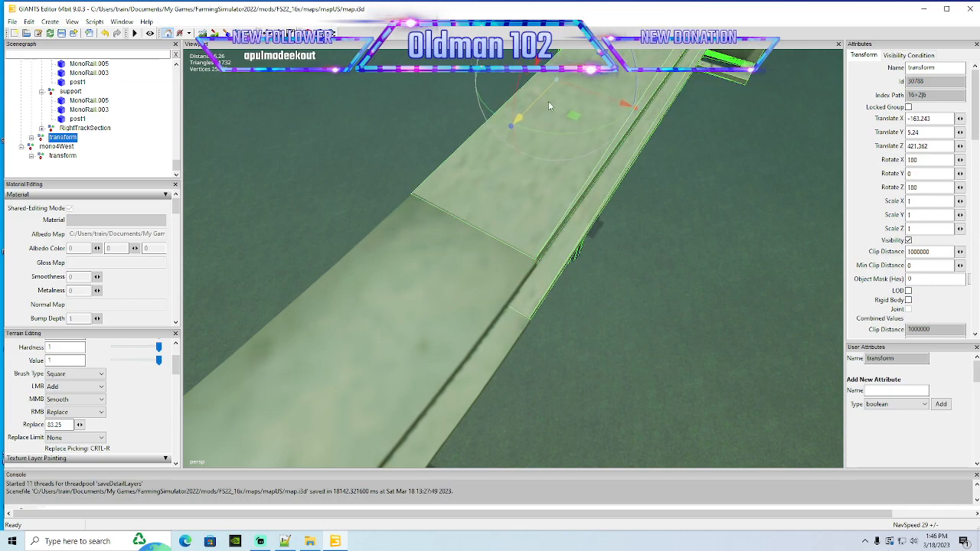
Duplicate the aligned straight group and move the copy beyond its far end to Translate Z 775.256
{"action": "scroll", "coordinate": [599, 158], "scroll_direction": "down", "scroll_amount": 8}
{"action": "left_click_drag", "start_coordinate": [598, 158], "coordinate": [411, 127], "text": "alt"}
{"action": "scroll", "coordinate": [684, 52], "scroll_direction": "up", "scroll_amount": 3}
{"action": "scroll", "coordinate": [679, 50], "scroll_direction": "up", "scroll_amount": 5}
{"action": "scroll", "coordinate": [443, 123], "scroll_direction": "down", "scroll_amount": 5}
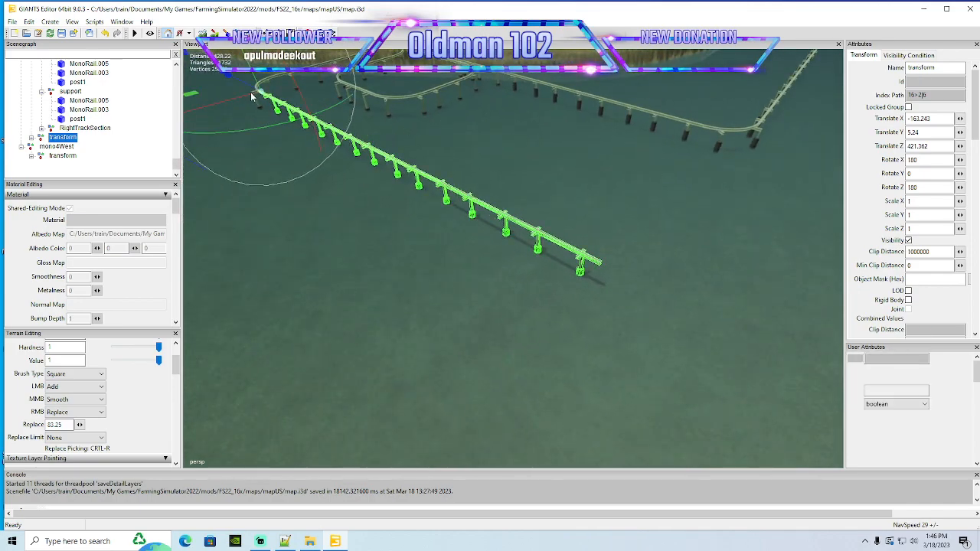
{"action": "key", "text": "ctrl+d"}
{"action": "left_click_drag", "start_coordinate": [241, 82], "coordinate": [703, 369]}
{"action": "scroll", "coordinate": [568, 332], "scroll_direction": "up", "scroll_amount": 6}
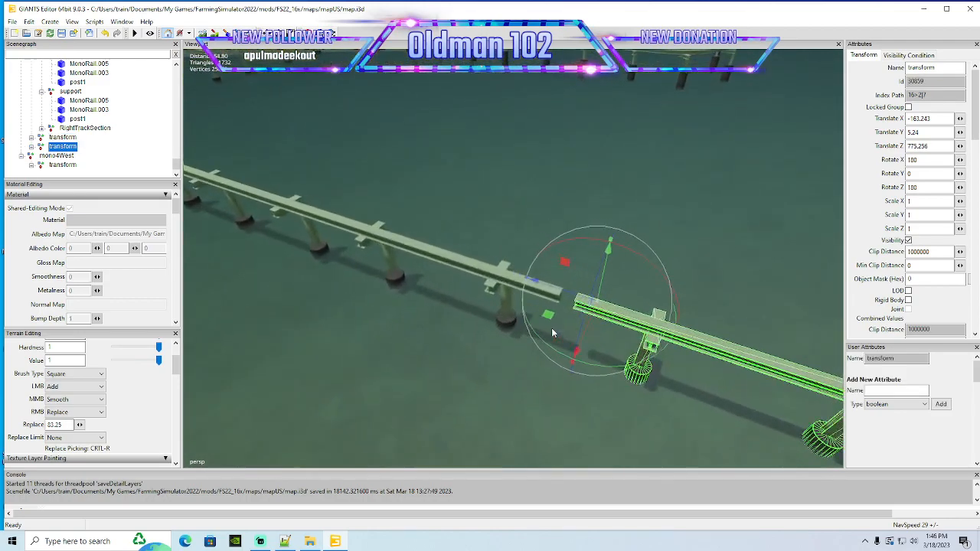
Close the gap between the two straight groups by moving the copy to Translate Z 772.83
{"action": "scroll", "coordinate": [552, 333], "scroll_direction": "up", "scroll_amount": 5}
{"action": "left_click_drag", "start_coordinate": [552, 332], "coordinate": [674, 344], "text": "alt"}
{"action": "left_click_drag", "start_coordinate": [603, 250], "coordinate": [543, 278]}
{"action": "scroll", "coordinate": [543, 287], "scroll_direction": "down", "scroll_amount": 2}
{"action": "scroll", "coordinate": [543, 287], "scroll_direction": "down", "scroll_amount": 7}
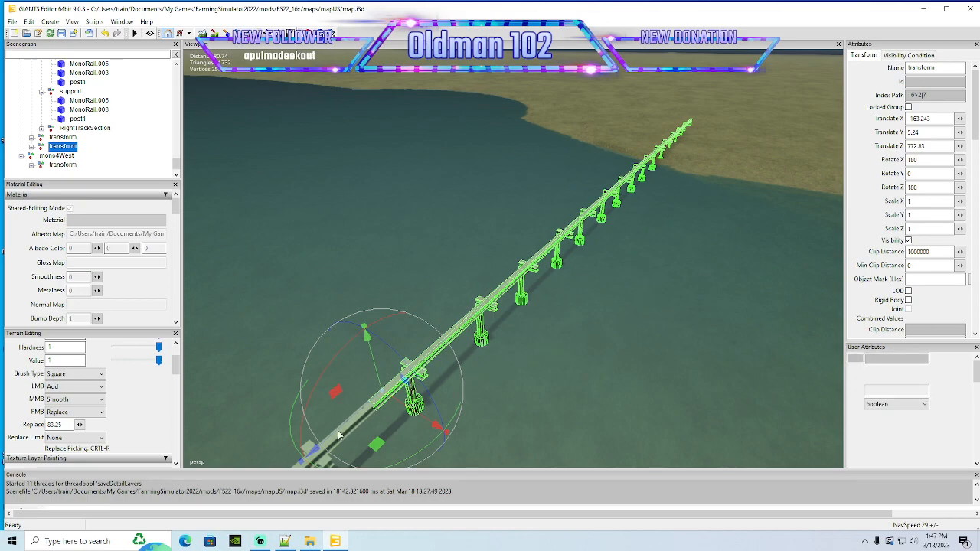
Duplicate the second straight group over the water and align the copy with its far end at Translate Z 1124.322
{"action": "key", "text": "ctrl+d"}
{"action": "left_click_drag", "start_coordinate": [410, 375], "coordinate": [943, 12]}
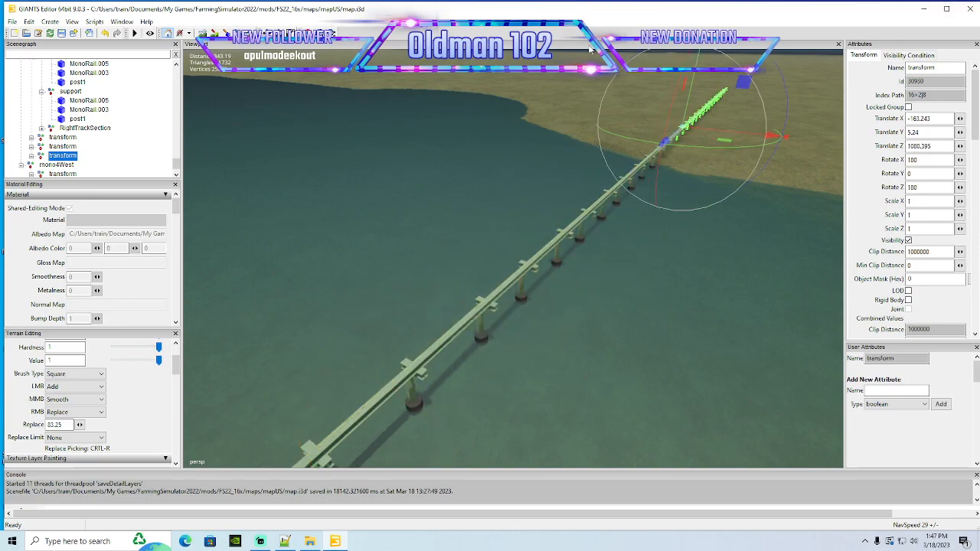
{"action": "left_click_drag", "start_coordinate": [529, 183], "coordinate": [676, 161], "text": "alt"}
{"action": "scroll", "coordinate": [580, 153], "scroll_direction": "up", "scroll_amount": 5}
{"action": "scroll", "coordinate": [579, 157], "scroll_direction": "up", "scroll_amount": 6}
{"action": "scroll", "coordinate": [637, 204], "scroll_direction": "down", "scroll_amount": 5}
{"action": "mouse_move", "coordinate": [545, 240]}
{"action": "left_mouse_down", "text": "alt"}
{"action": "mouse_move", "coordinate": [597, 233]}
{"action": "mouse_move", "coordinate": [588, 293]}
{"action": "mouse_move", "coordinate": [554, 228]}
{"action": "left_mouse_up", "text": "alt"}
{"action": "scroll", "coordinate": [597, 233], "scroll_direction": "up", "scroll_amount": 2}
{"action": "scroll", "coordinate": [589, 293], "scroll_direction": "up", "scroll_amount": 5}
{"action": "left_click_drag", "start_coordinate": [534, 194], "coordinate": [477, 239]}
{"action": "scroll", "coordinate": [480, 272], "scroll_direction": "down", "scroll_amount": 8}
Delete the mono1East straight transform group that spans the water between the turnaround loop and the far curve
{"action": "left_click_drag", "start_coordinate": [546, 314], "coordinate": [567, 275], "text": "alt"}
{"action": "scroll", "coordinate": [474, 276], "scroll_direction": "up", "scroll_amount": 4}
{"action": "scroll", "coordinate": [567, 274], "scroll_direction": "down", "scroll_amount": 2}
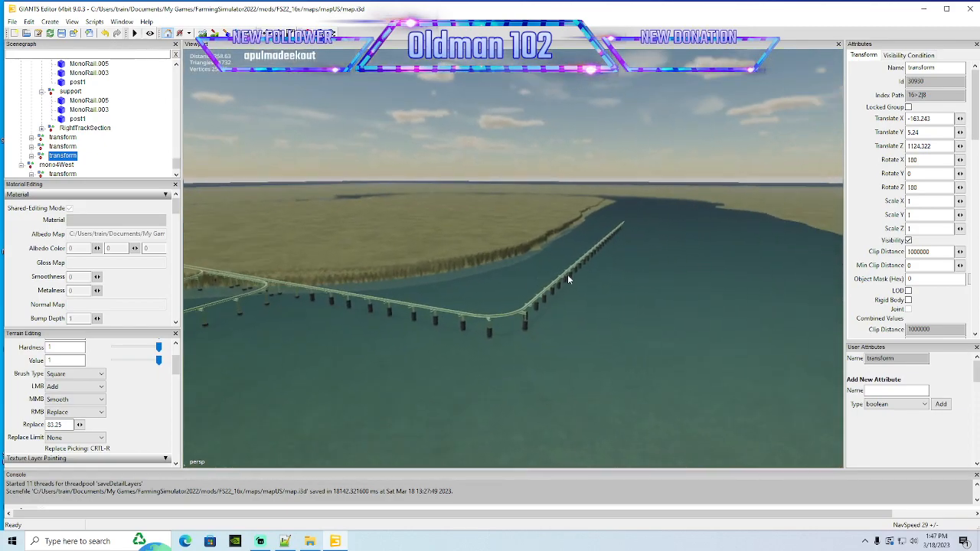
{"action": "left_click_drag", "start_coordinate": [644, 183], "coordinate": [413, 394], "text": "alt"}
{"action": "scroll", "coordinate": [515, 302], "scroll_direction": "up", "scroll_amount": 2}
{"action": "scroll", "coordinate": [519, 293], "scroll_direction": "up", "scroll_amount": 4}
{"action": "scroll", "coordinate": [519, 296], "scroll_direction": "up", "scroll_amount": 2}
{"action": "left_click", "coordinate": [502, 356]}
{"action": "scroll", "coordinate": [110, 120], "scroll_direction": "up", "scroll_amount": 2}
{"action": "scroll", "coordinate": [111, 120], "scroll_direction": "up", "scroll_amount": 3}
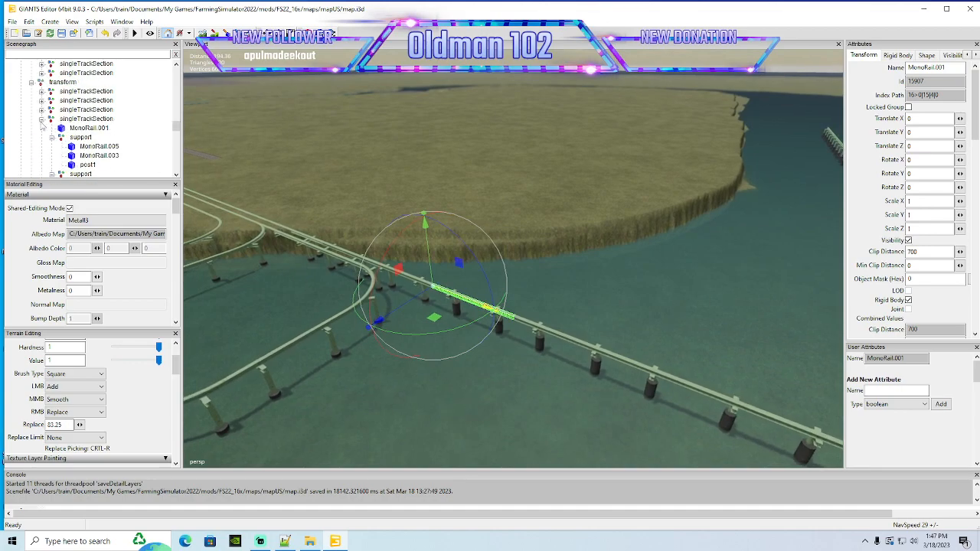
{"action": "left_click", "coordinate": [41, 120]}
{"action": "left_click", "coordinate": [43, 83]}
{"action": "left_click_drag", "start_coordinate": [490, 378], "coordinate": [539, 392], "text": "alt"}
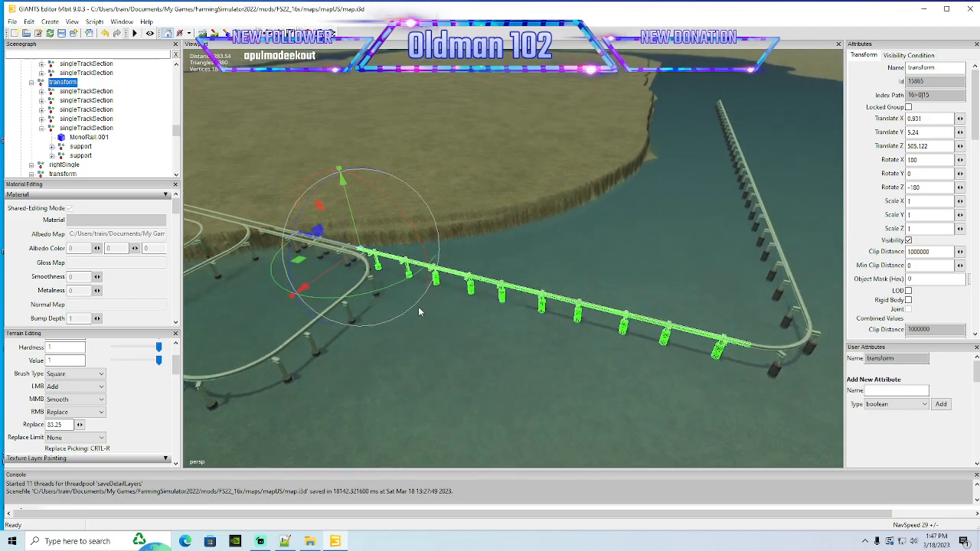
{"action": "key", "text": "Delete"}
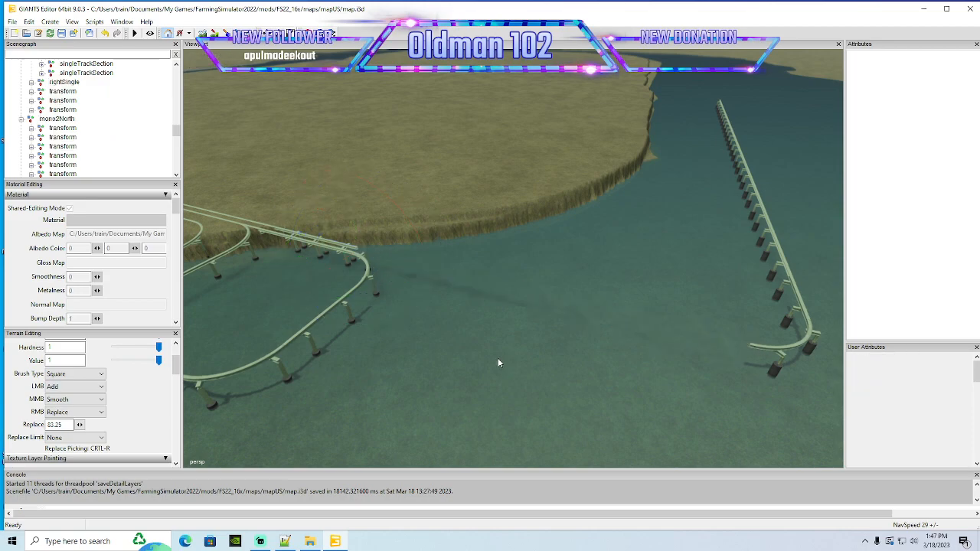
Duplicate the mono2North straight transform group that runs from land out to the turnaround loop
{"action": "left_click_drag", "start_coordinate": [411, 226], "coordinate": [388, 222], "text": "alt"}
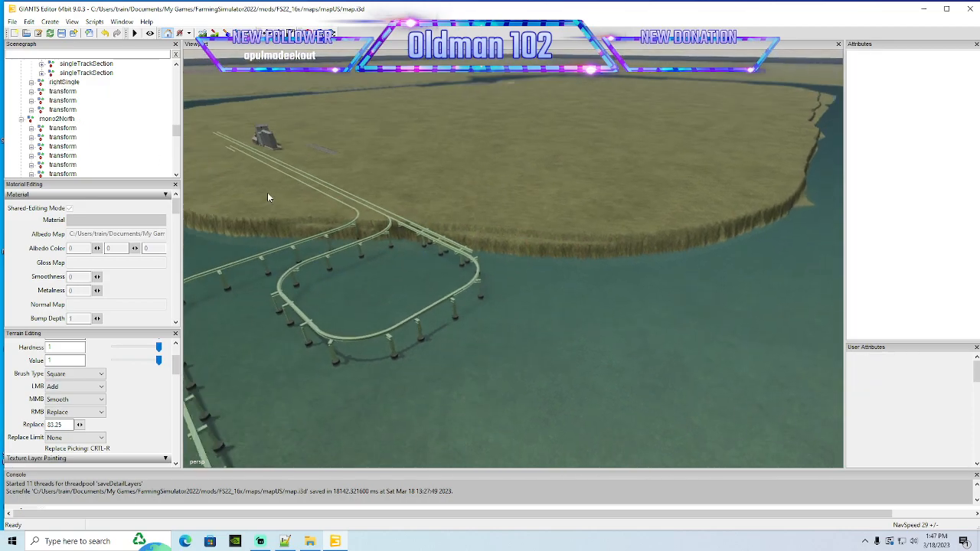
{"action": "scroll", "coordinate": [90, 173], "scroll_direction": "down", "scroll_amount": 5}
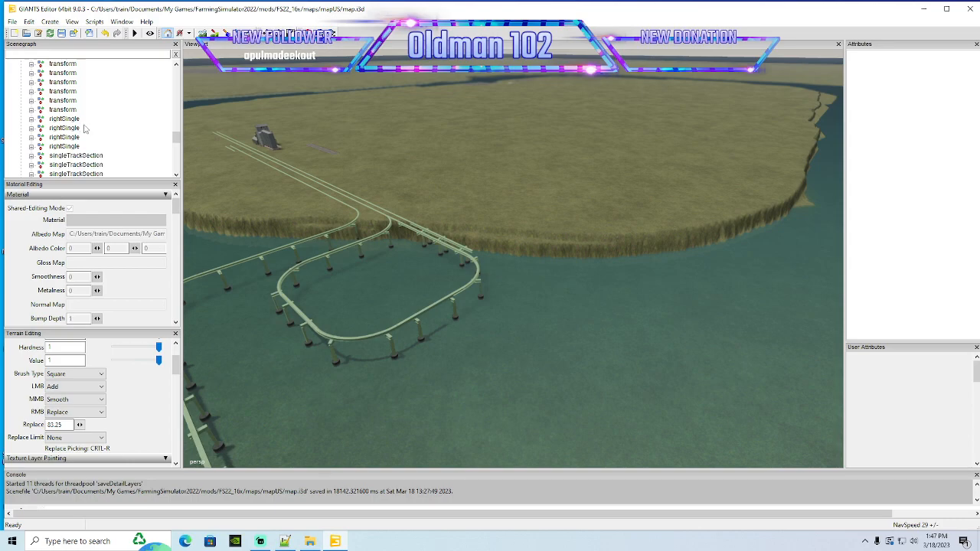
{"action": "scroll", "coordinate": [84, 138], "scroll_direction": "up", "scroll_amount": 3}
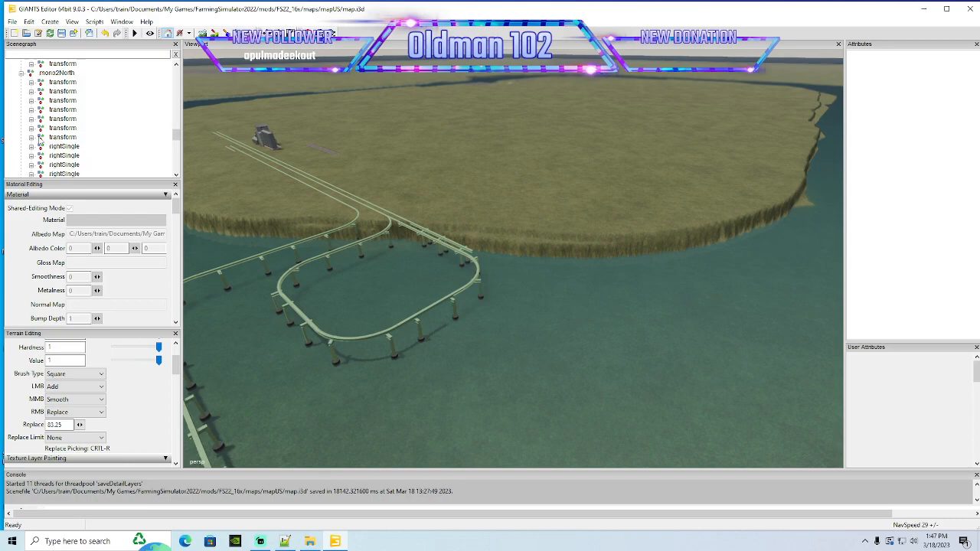
{"action": "left_click", "coordinate": [40, 138]}
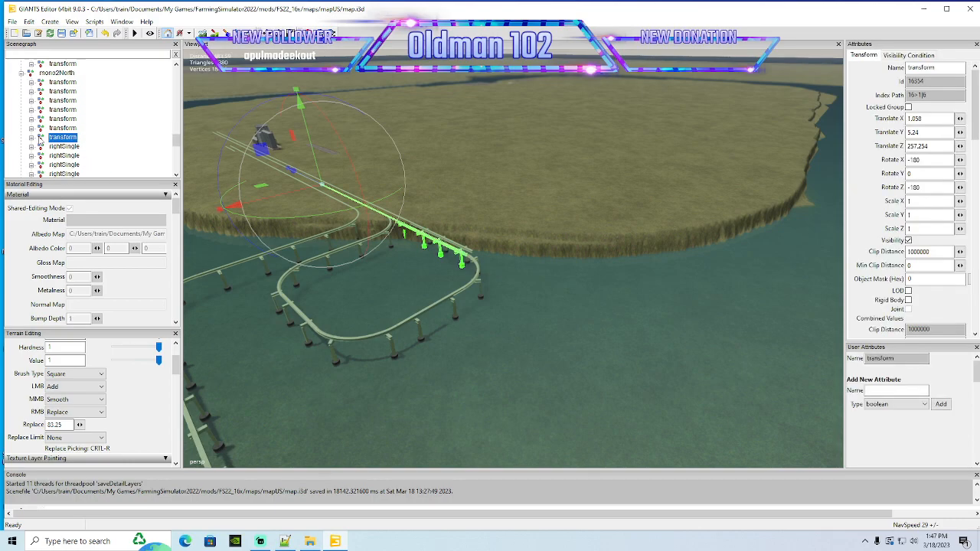
{"action": "scroll", "coordinate": [122, 146], "scroll_direction": "up", "scroll_amount": 5}
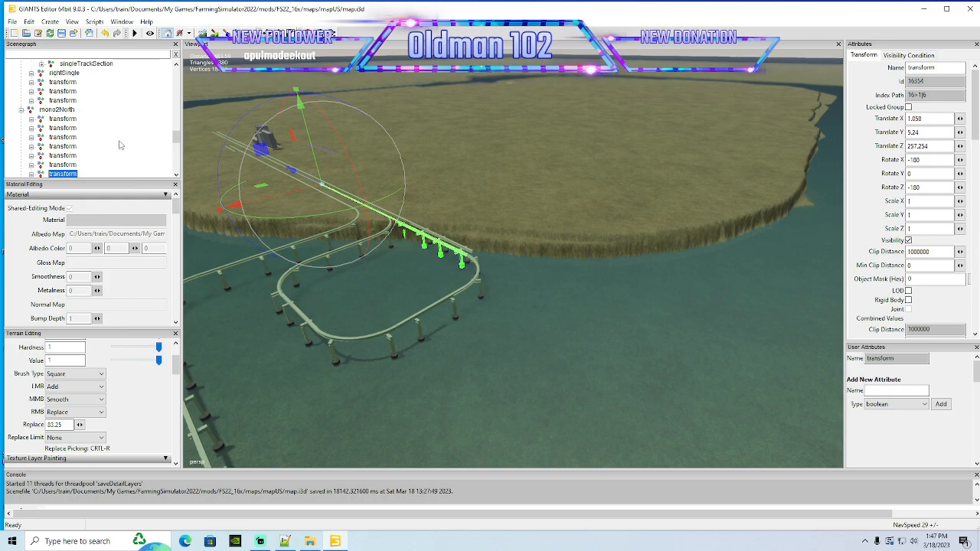
{"action": "scroll", "coordinate": [129, 145], "scroll_direction": "up", "scroll_amount": 5}
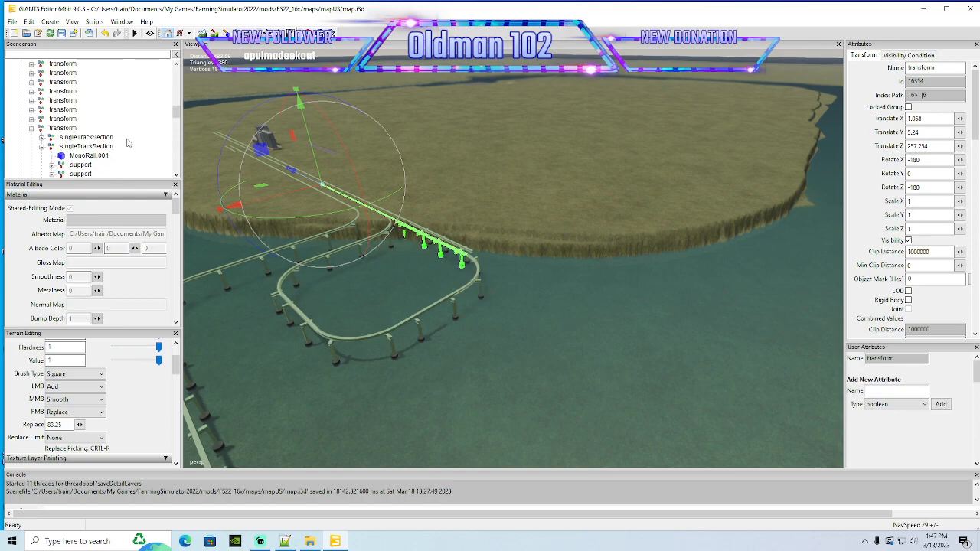
{"action": "left_click", "coordinate": [32, 139]}
{"action": "scroll", "coordinate": [95, 142], "scroll_direction": "up", "scroll_amount": 3}
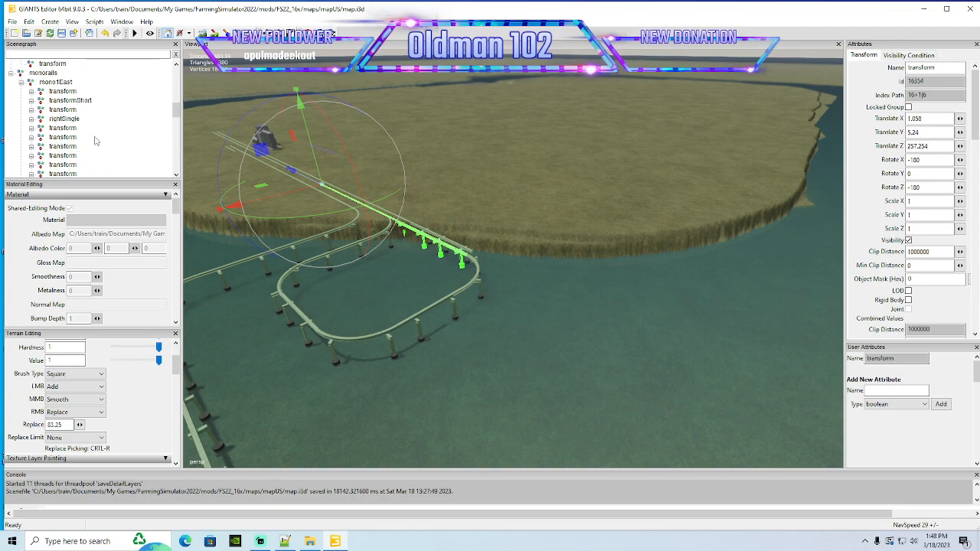
{"action": "left_click_drag", "start_coordinate": [542, 190], "coordinate": [559, 201], "text": "alt"}
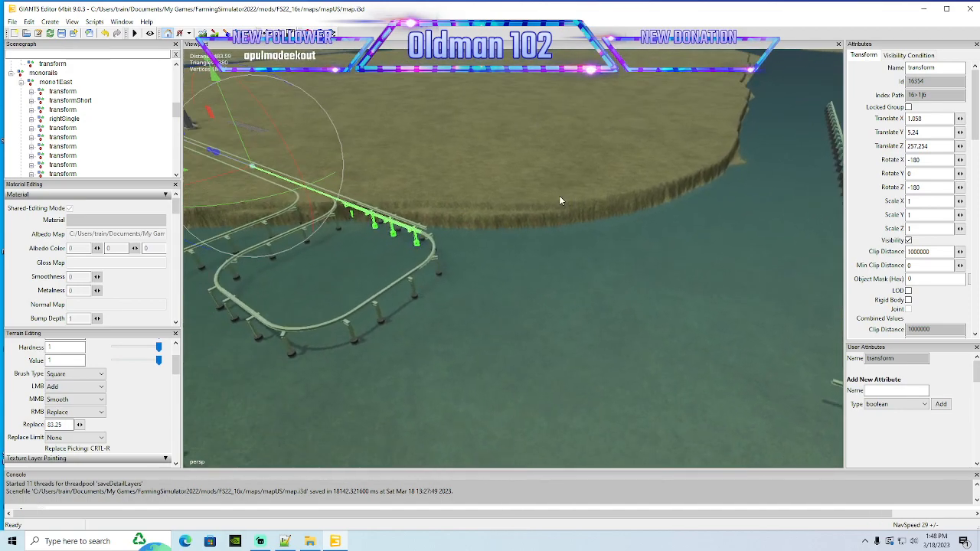
{"action": "scroll", "coordinate": [121, 118], "scroll_direction": "down", "scroll_amount": 5}
{"action": "left_click", "coordinate": [120, 126]}
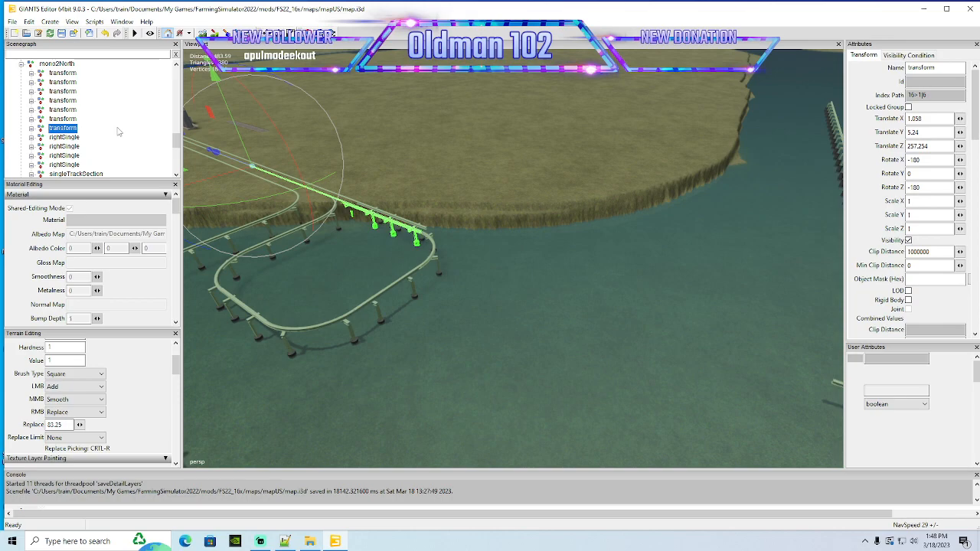
Cut the duplicated mono2North straight group and paste it into mono1East
{"action": "scroll", "coordinate": [119, 131], "scroll_direction": "up", "scroll_amount": 6}
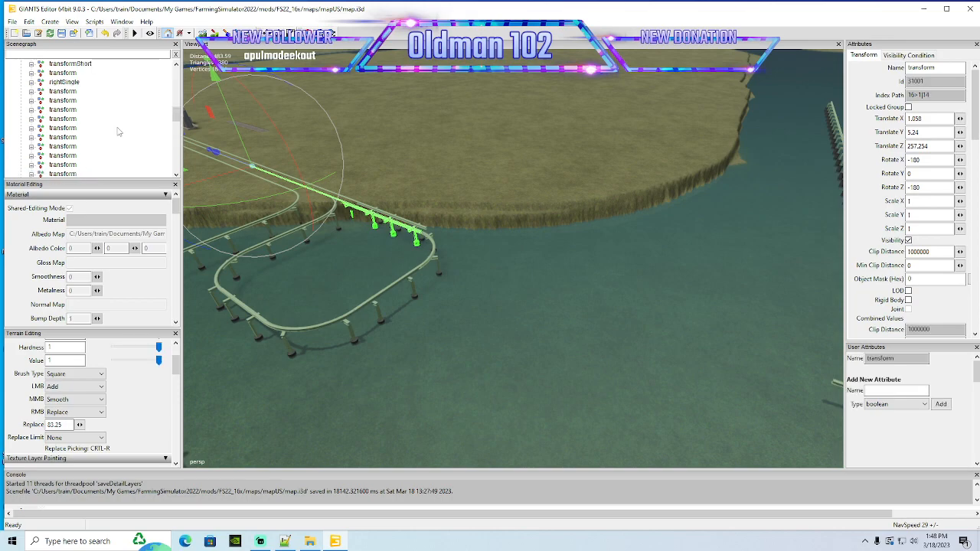
{"action": "left_click", "coordinate": [28, 22]}
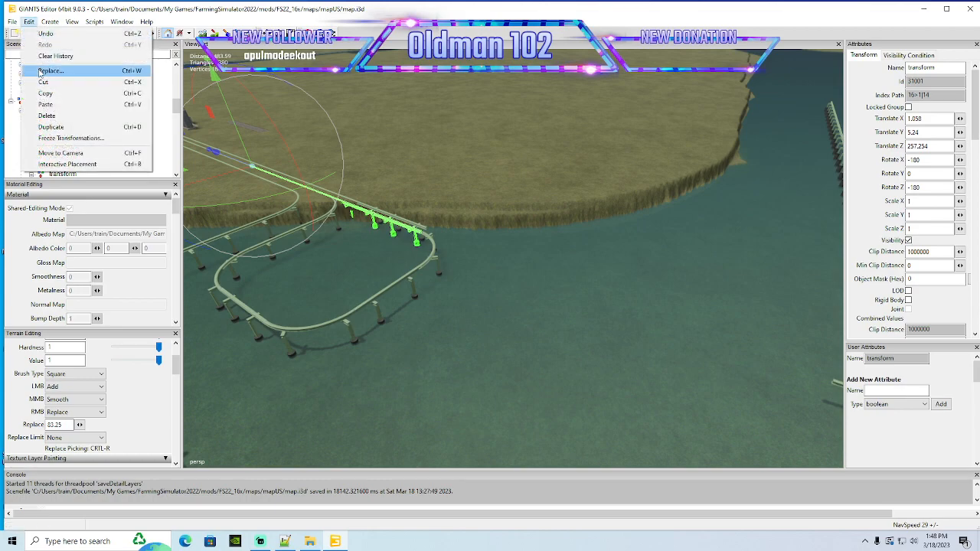
{"action": "left_click", "coordinate": [43, 83]}
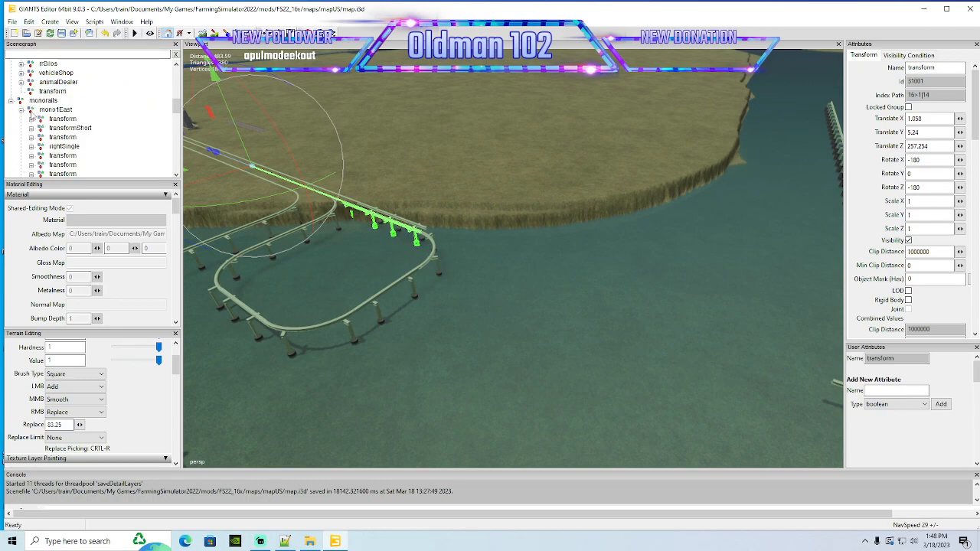
{"action": "left_click", "coordinate": [33, 113]}
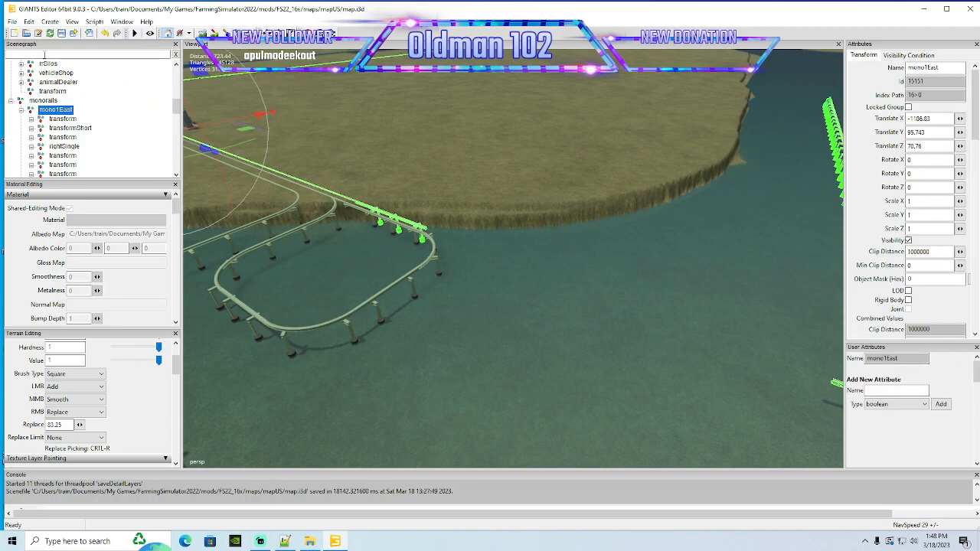
{"action": "left_click", "coordinate": [28, 21]}
{"action": "left_click", "coordinate": [44, 111]}
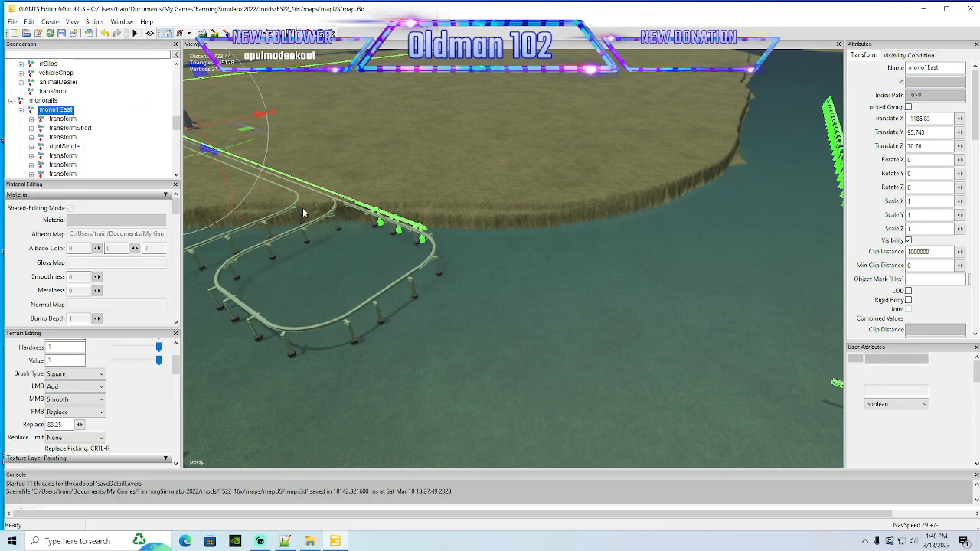
Move the pasted straight group to the open mono1East track end beside the loop, at Translate Z 505.107
{"action": "left_click_drag", "start_coordinate": [270, 187], "coordinate": [499, 302]}
{"action": "middle_click_drag", "start_coordinate": [499, 297], "coordinate": [528, 337], "text": "alt"}
{"action": "scroll", "coordinate": [536, 355], "scroll_direction": "up", "scroll_amount": 5}
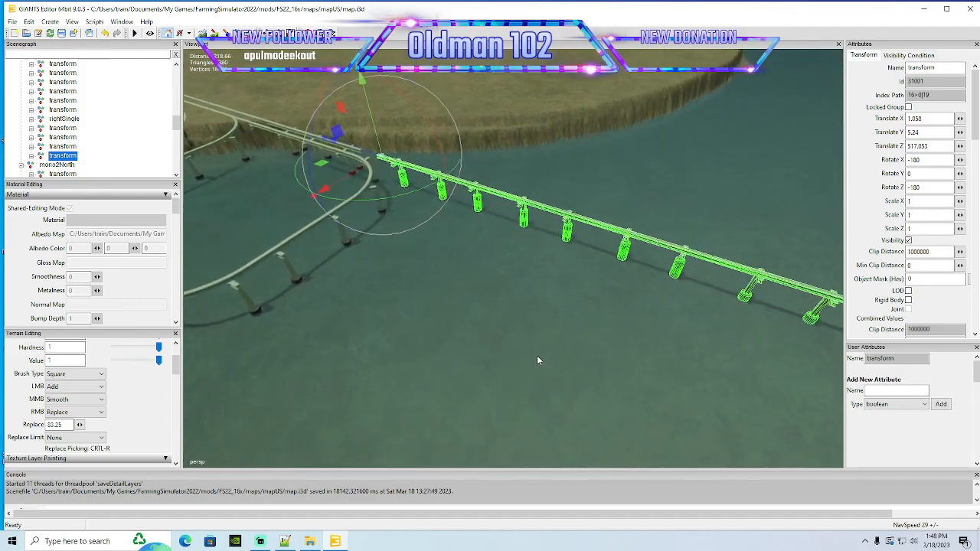
{"action": "scroll", "coordinate": [527, 341], "scroll_direction": "down", "scroll_amount": 3}
{"action": "scroll", "coordinate": [494, 350], "scroll_direction": "down", "scroll_amount": 5}
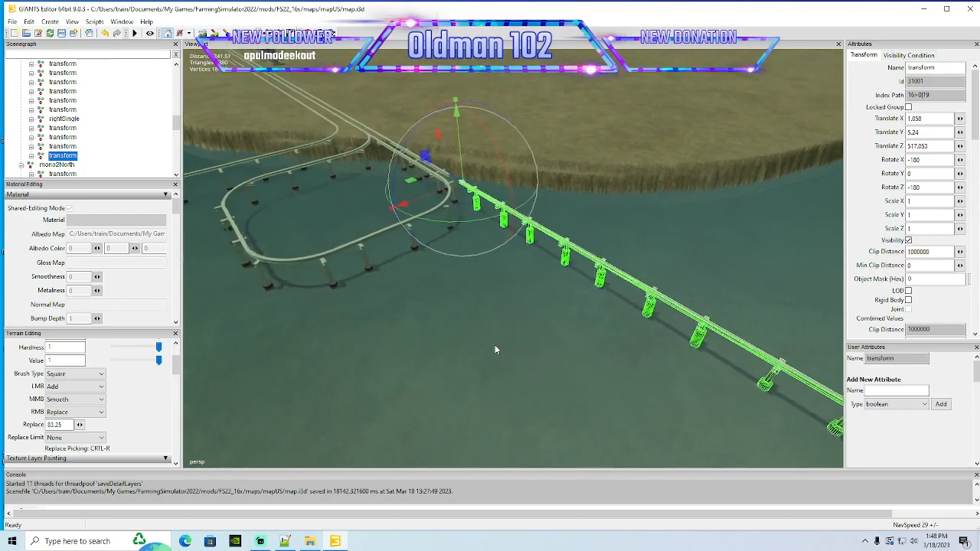
{"action": "scroll", "coordinate": [496, 345], "scroll_direction": "down", "scroll_amount": 2}
{"action": "left_click_drag", "start_coordinate": [495, 345], "coordinate": [506, 277], "text": "alt"}
{"action": "scroll", "coordinate": [464, 311], "scroll_direction": "up", "scroll_amount": 3}
{"action": "scroll", "coordinate": [441, 344], "scroll_direction": "up", "scroll_amount": 5}
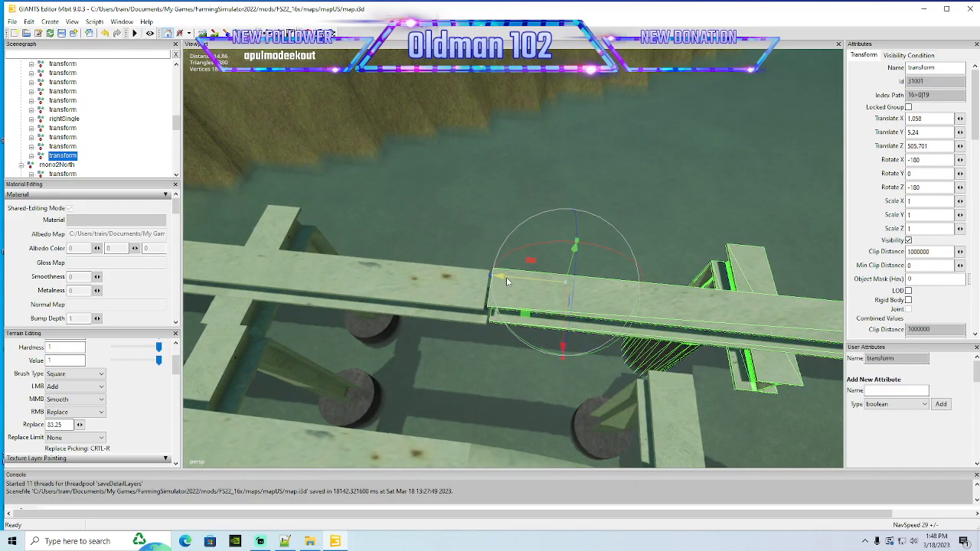
{"action": "scroll", "coordinate": [463, 293], "scroll_direction": "up", "scroll_amount": 5}
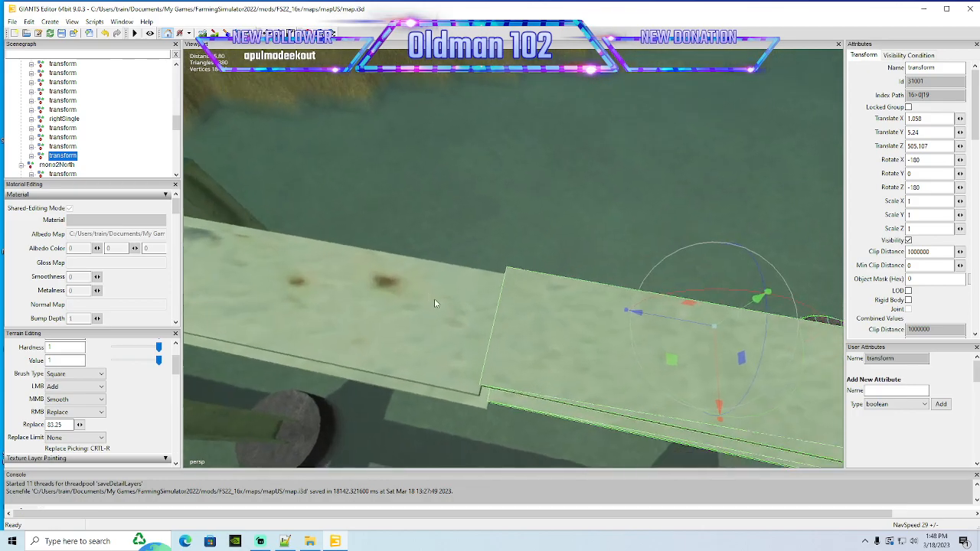
Shift the pasted straight group sideways onto the mono1East rail at Translate X 0.944
{"action": "left_click_drag", "start_coordinate": [434, 301], "coordinate": [628, 309], "text": "alt"}
{"action": "left_click_drag", "start_coordinate": [676, 288], "coordinate": [678, 298]}
{"action": "scroll", "coordinate": [665, 304], "scroll_direction": "down", "scroll_amount": 8}
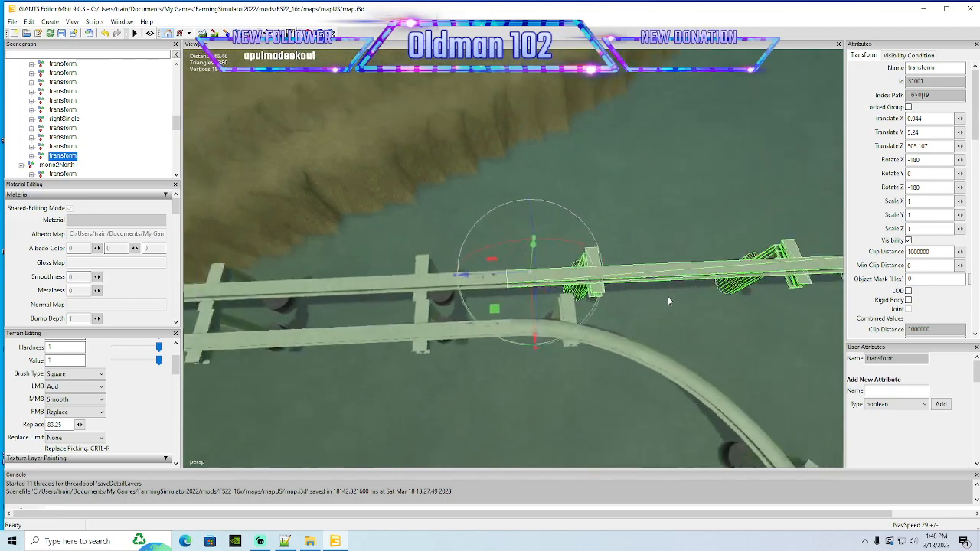
Remove the pasted straight group from the gap between the loop and the far curve
{"action": "left_click_drag", "start_coordinate": [827, 261], "coordinate": [463, 329], "text": "alt"}
{"action": "scroll", "coordinate": [538, 414], "scroll_direction": "down", "scroll_amount": 6}
{"action": "scroll", "coordinate": [516, 356], "scroll_direction": "up", "scroll_amount": 5}
{"action": "left_click", "coordinate": [495, 287]}
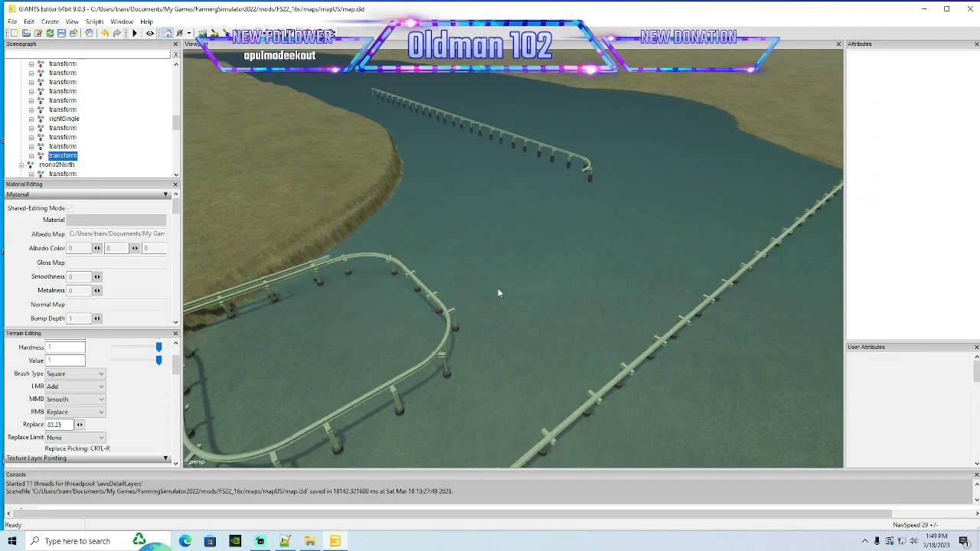
Duplicate the first long mono3South straight transform group, the one starting at the outer curve
{"action": "left_click", "coordinate": [625, 369]}
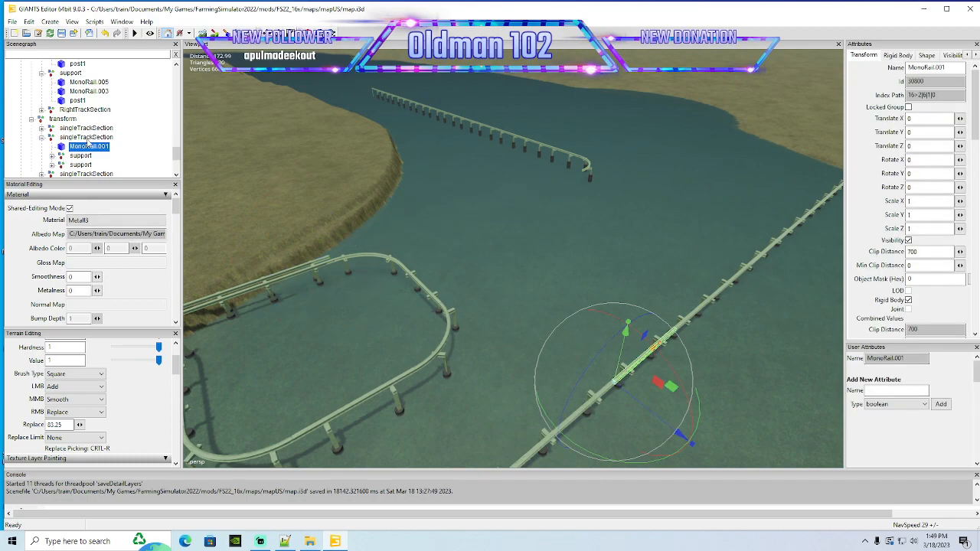
{"action": "left_click", "coordinate": [32, 119]}
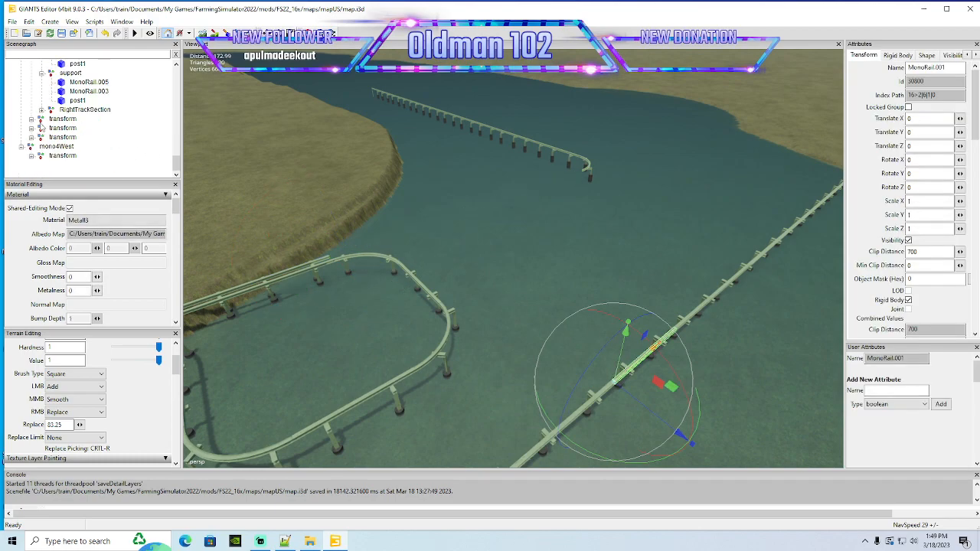
{"action": "left_click", "coordinate": [41, 120]}
{"action": "left_click_drag", "start_coordinate": [594, 280], "coordinate": [562, 305], "text": "alt"}
{"action": "scroll", "coordinate": [565, 304], "scroll_direction": "down", "scroll_amount": 3}
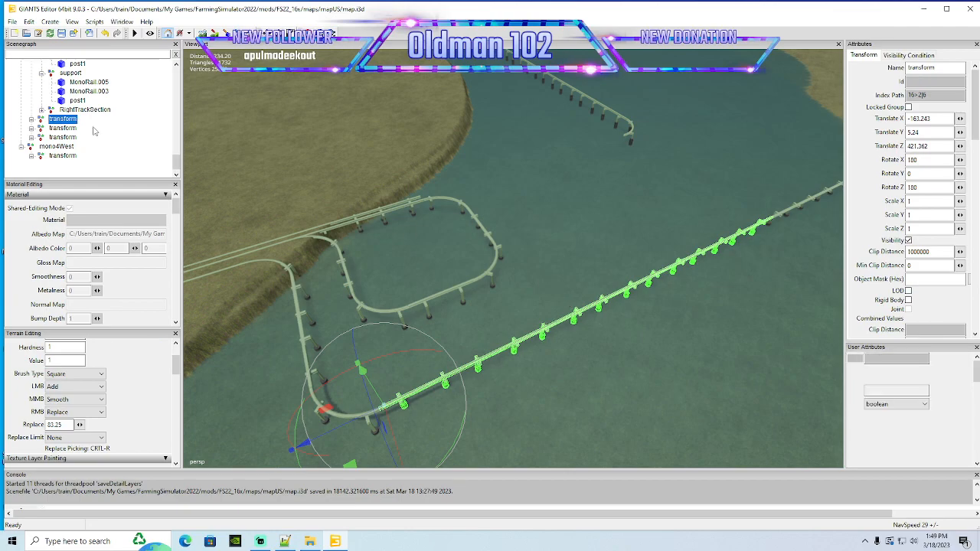
{"action": "scroll", "coordinate": [92, 136], "scroll_direction": "up", "scroll_amount": 5}
{"action": "scroll", "coordinate": [90, 142], "scroll_direction": "up", "scroll_amount": 5}
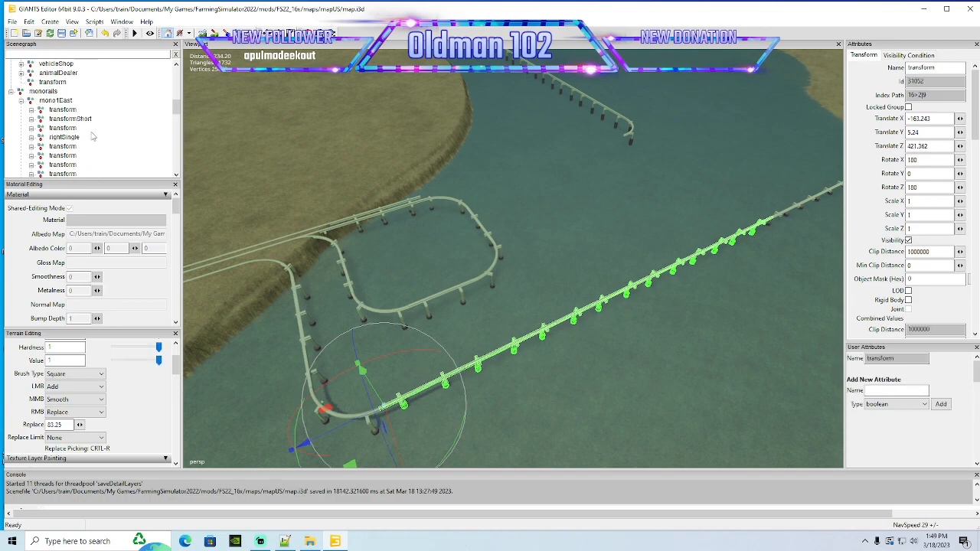
Cut the duplicated mono3South straight group and paste it into mono1East
{"action": "left_click", "coordinate": [29, 22]}
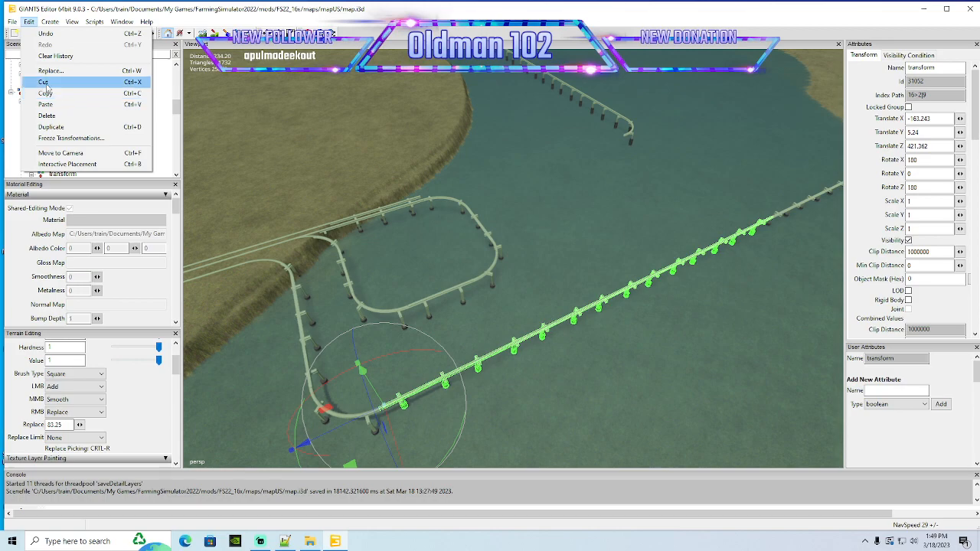
{"action": "left_click", "coordinate": [47, 85]}
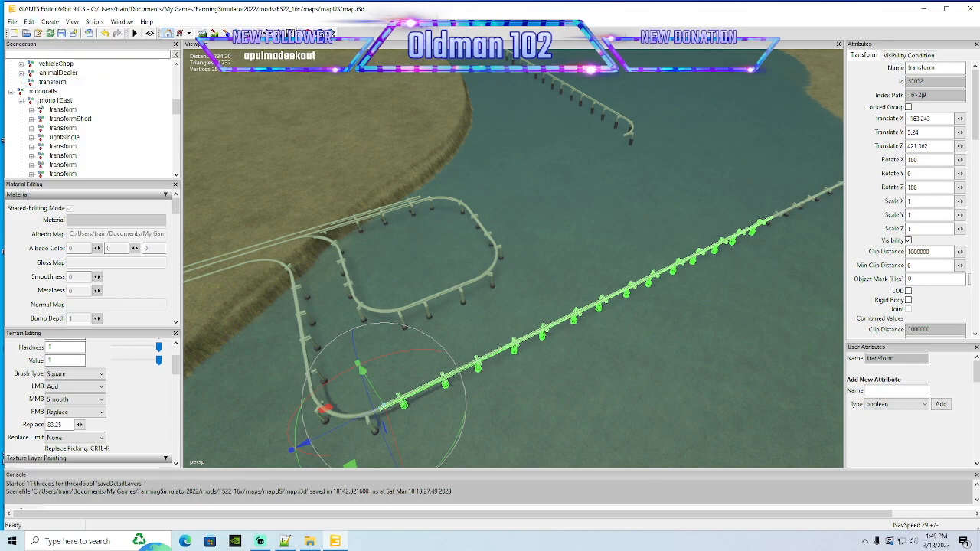
{"action": "left_click", "coordinate": [37, 102]}
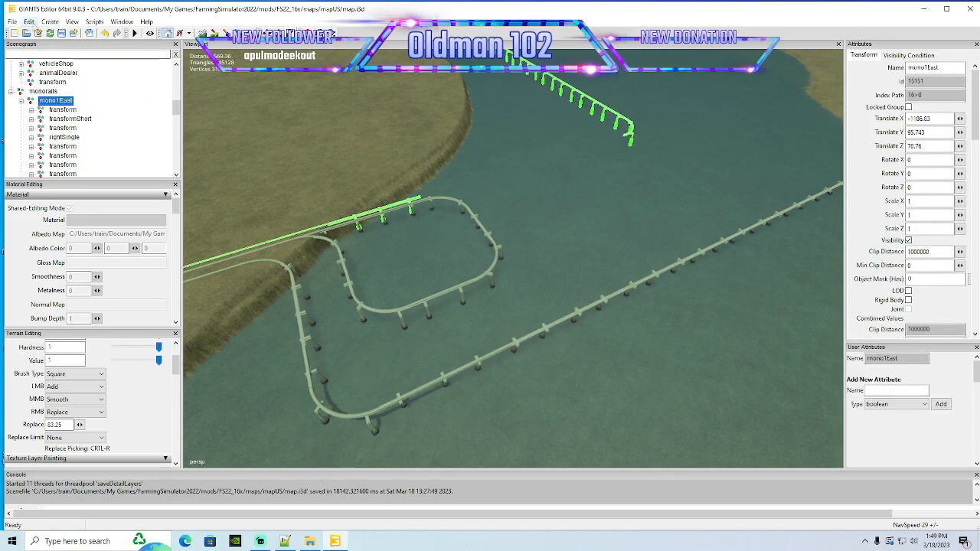
{"action": "left_click", "coordinate": [28, 21]}
{"action": "left_click", "coordinate": [45, 104]}
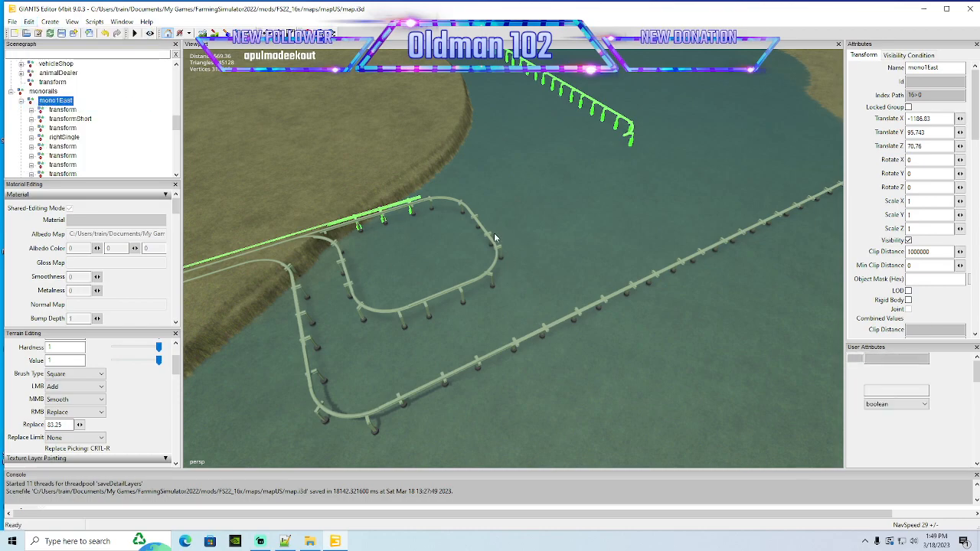
Align the pasted long straight group with the open mono1East track end at Translate X 0.951, Translate Z 505.104
{"action": "left_click_drag", "start_coordinate": [387, 394], "coordinate": [418, 200]}
{"action": "left_click_drag", "start_coordinate": [428, 234], "coordinate": [476, 254], "text": "alt"}
{"action": "scroll", "coordinate": [401, 223], "scroll_direction": "up", "scroll_amount": 8}
{"action": "scroll", "coordinate": [458, 290], "scroll_direction": "up", "scroll_amount": 3}
{"action": "scroll", "coordinate": [459, 289], "scroll_direction": "up", "scroll_amount": 5}
{"action": "left_click_drag", "start_coordinate": [458, 290], "coordinate": [472, 306], "text": "alt"}
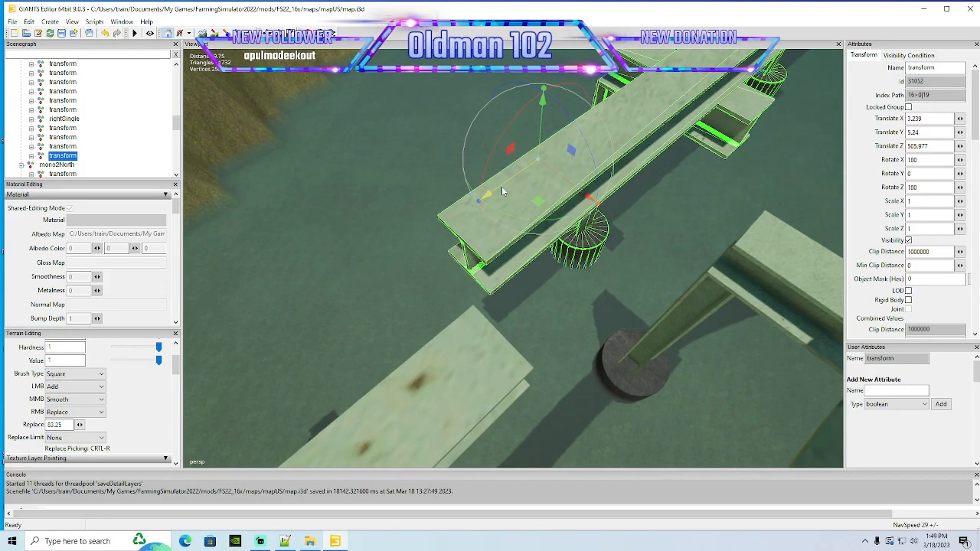
{"action": "left_click_drag", "start_coordinate": [501, 186], "coordinate": [667, 224]}
{"action": "scroll", "coordinate": [598, 266], "scroll_direction": "down", "scroll_amount": 5}
{"action": "scroll", "coordinate": [711, 136], "scroll_direction": "up", "scroll_amount": 7}
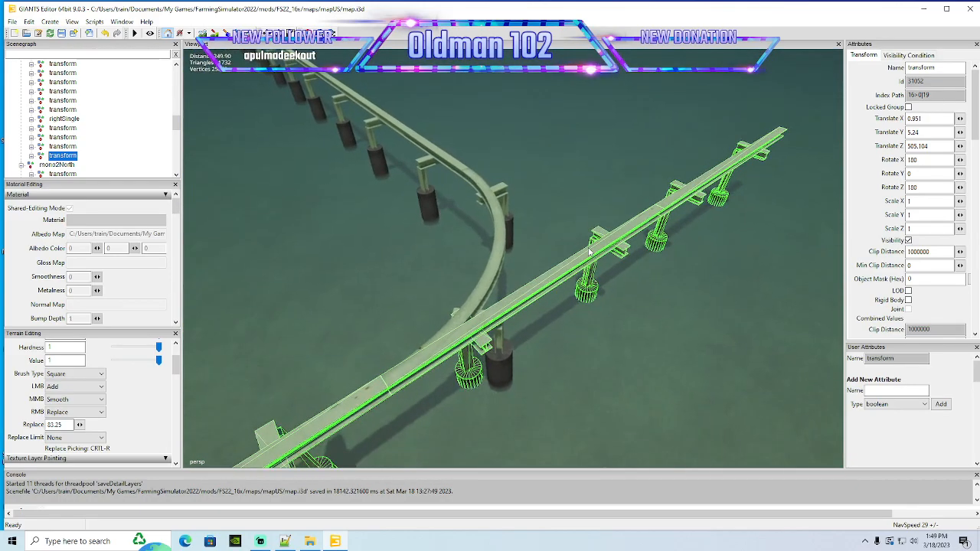
{"action": "scroll", "coordinate": [667, 224], "scroll_direction": "down", "scroll_amount": 2}
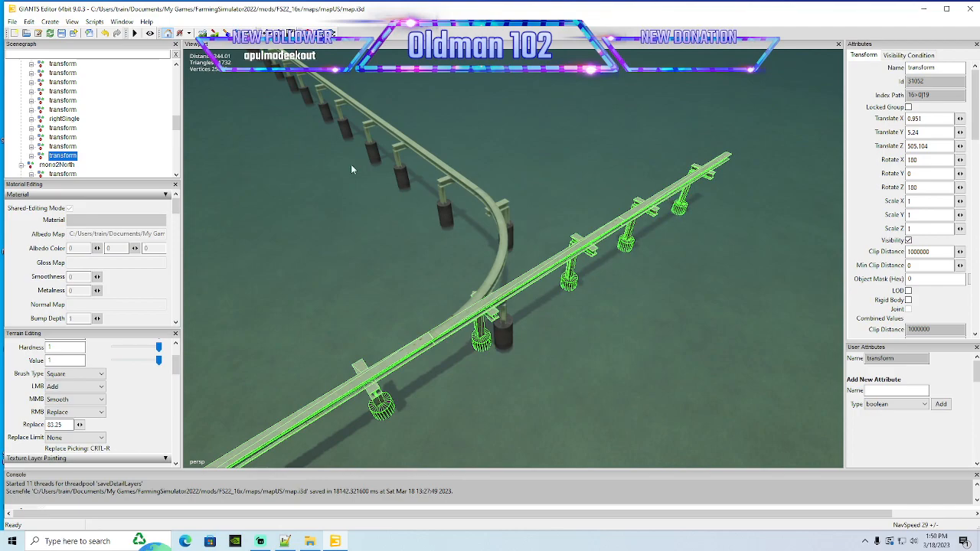
Delete the last two singleTrackSection pieces from the end of the pasted mono1East straight group
{"action": "left_click", "coordinate": [32, 155]}
{"action": "scroll", "coordinate": [118, 140], "scroll_direction": "down", "scroll_amount": 3}
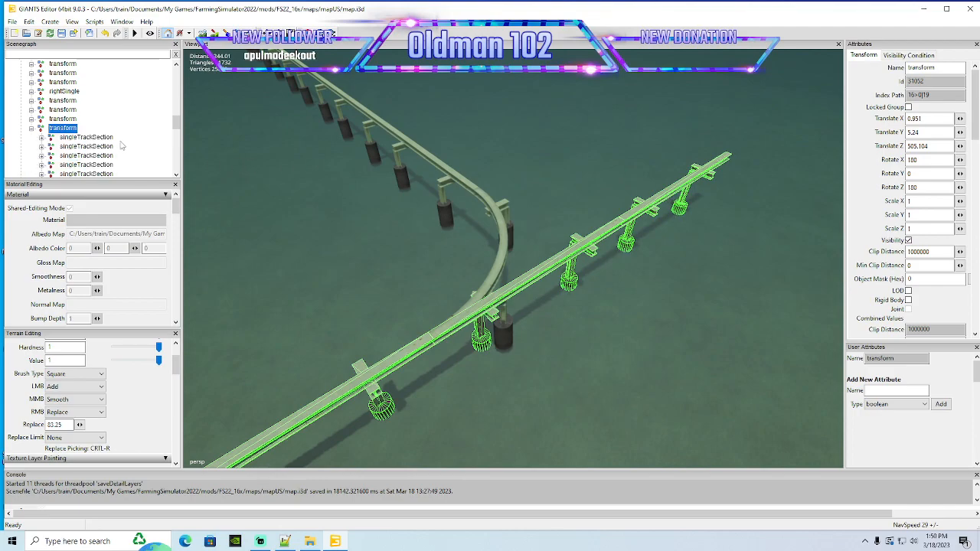
{"action": "left_click", "coordinate": [51, 138]}
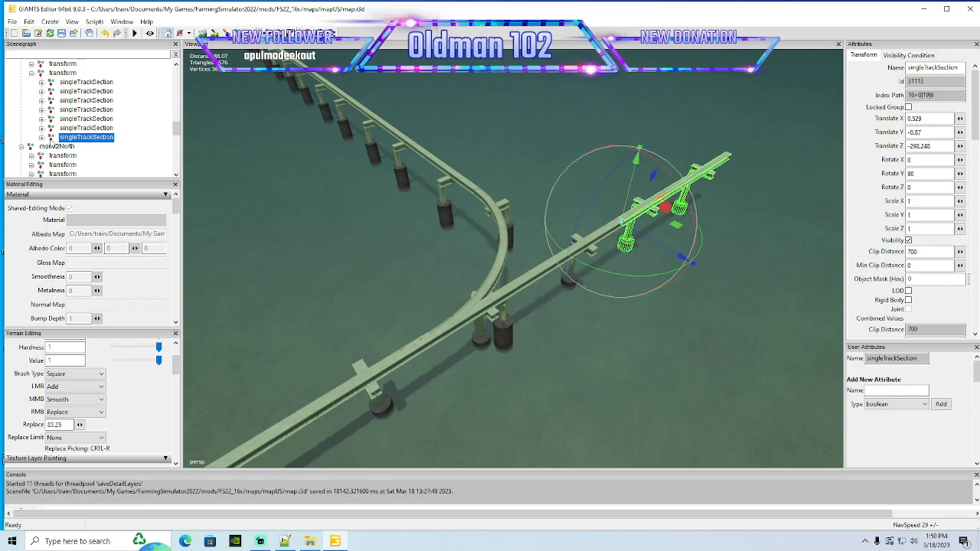
{"action": "key", "text": "Delete"}
{"action": "left_click", "coordinate": [50, 130]}
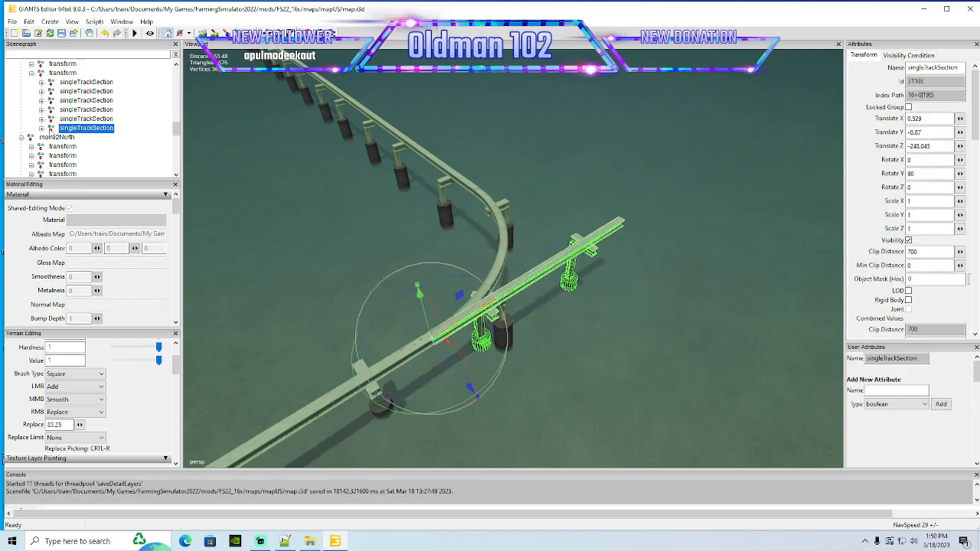
{"action": "key", "text": "Delete"}
Try to match the mono1East curve post's Translate Y to the adjoining straight post's value of -18.395
{"action": "left_click_drag", "start_coordinate": [520, 314], "coordinate": [355, 271], "text": "alt"}
{"action": "left_click", "coordinate": [333, 245]}
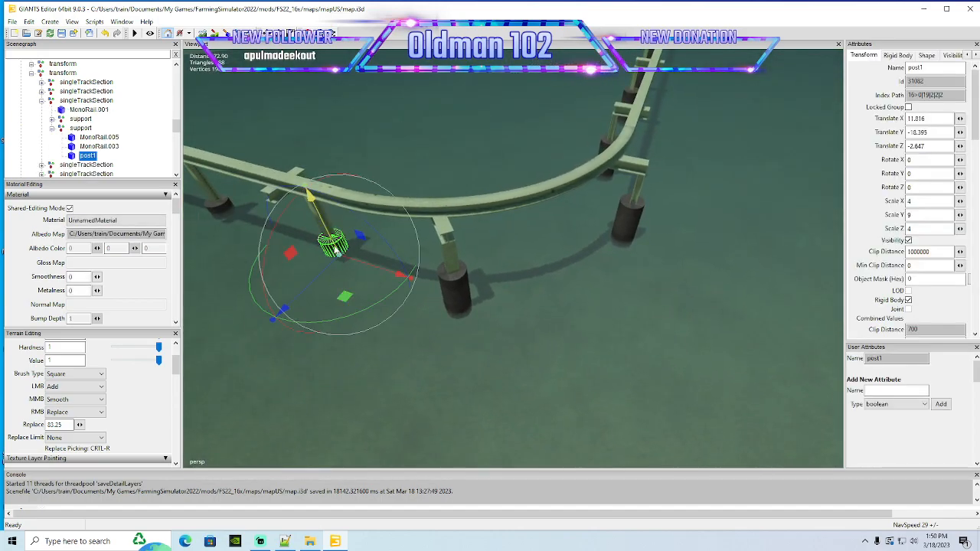
{"action": "left_click", "coordinate": [460, 291]}
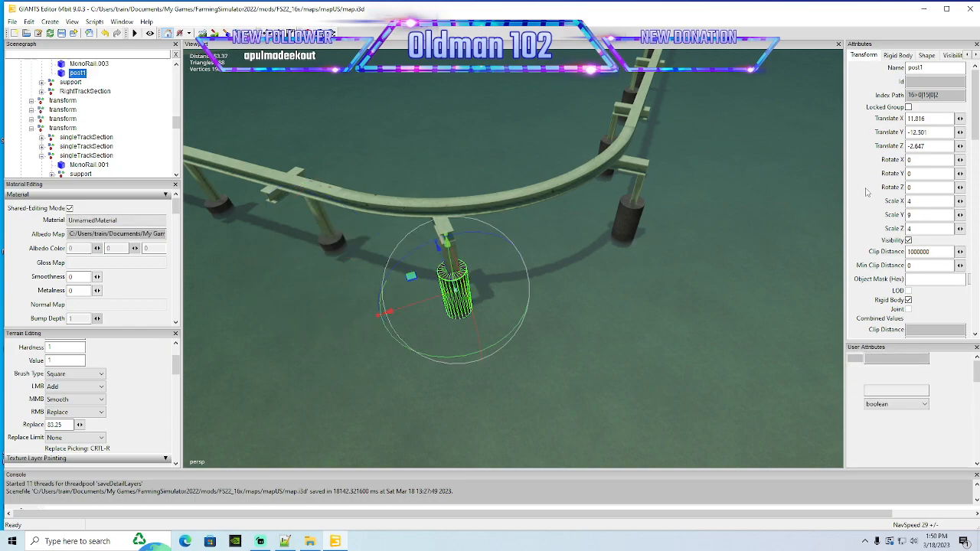
{"action": "left_click", "coordinate": [331, 245]}
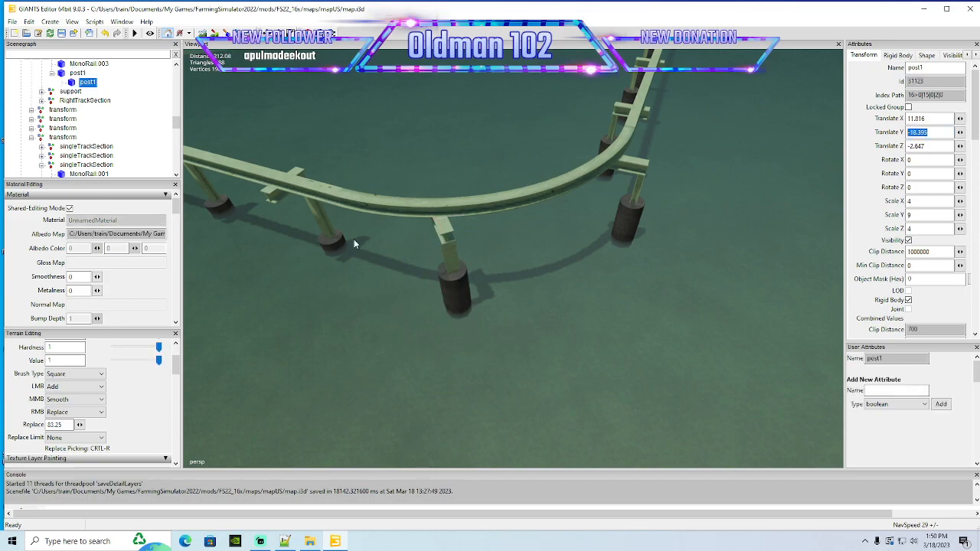
{"action": "left_click_drag", "start_coordinate": [350, 260], "coordinate": [367, 268]}
{"action": "left_click", "coordinate": [105, 33]}
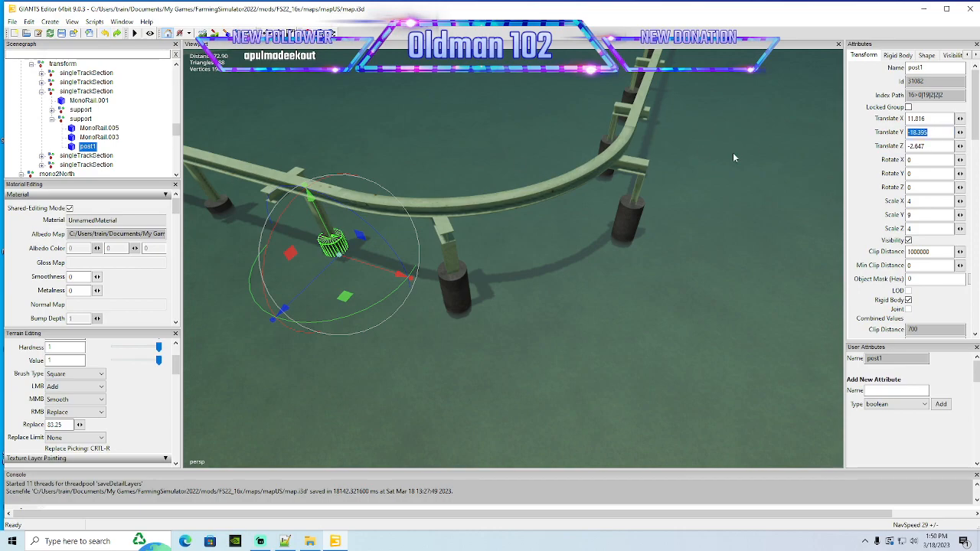
Set Translate Y to -18.395 on both support posts of the mono1East curve
{"action": "left_click", "coordinate": [459, 285]}
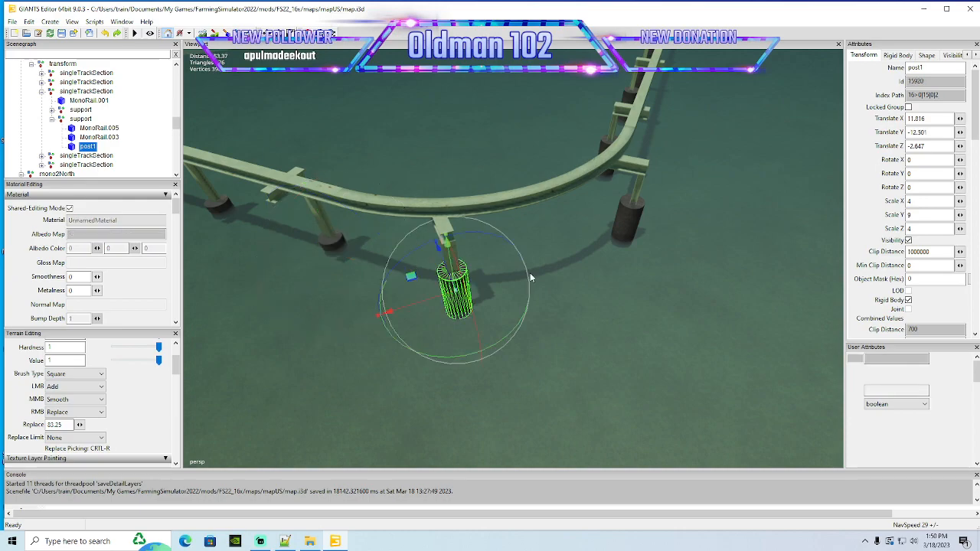
{"action": "left_click", "coordinate": [633, 220]}
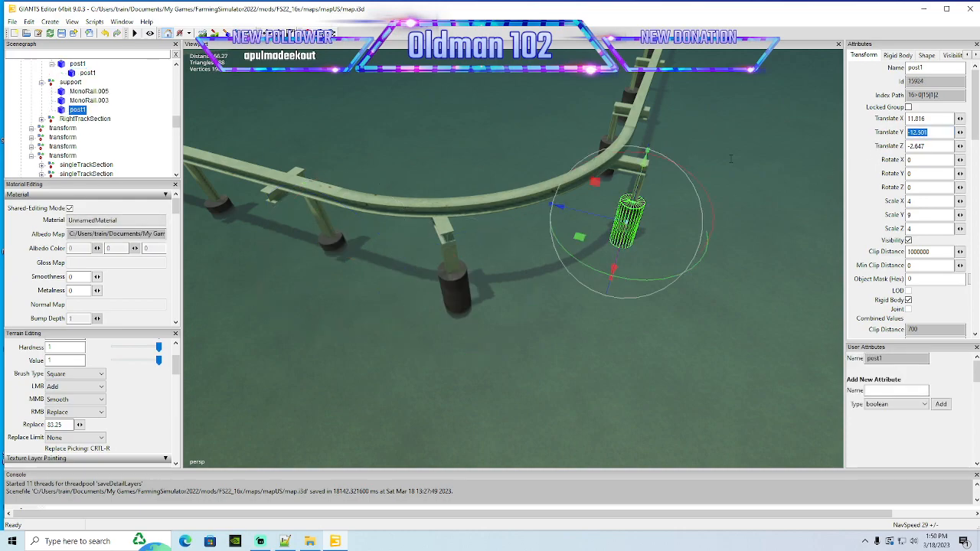
{"action": "left_click", "coordinate": [457, 284]}
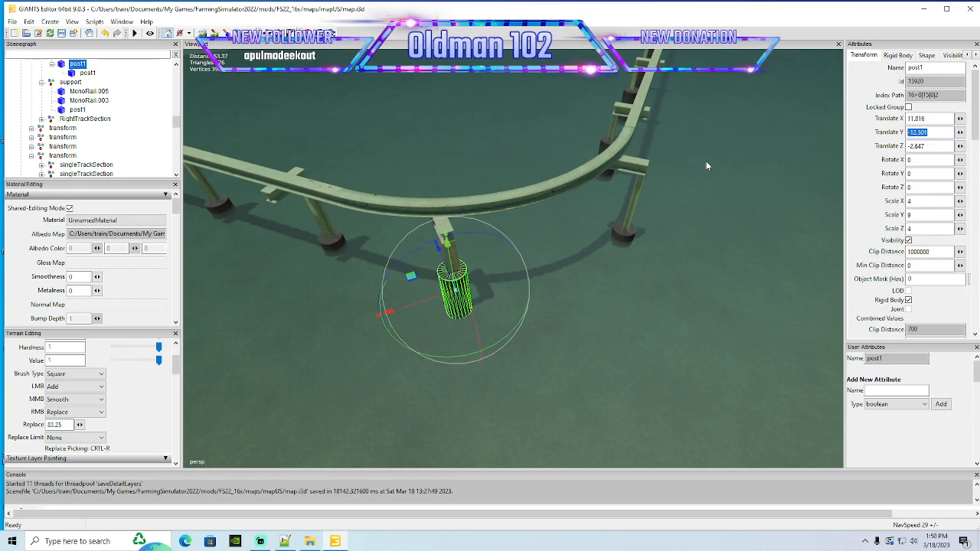
{"action": "type", "text": "-18.395"}
{"action": "key", "text": "Return"}
Delete the long mono1East straight transform group attached to the far end of the curve
{"action": "left_click_drag", "start_coordinate": [683, 248], "coordinate": [629, 238], "text": "alt"}
{"action": "scroll", "coordinate": [629, 238], "scroll_direction": "down", "scroll_amount": 5}
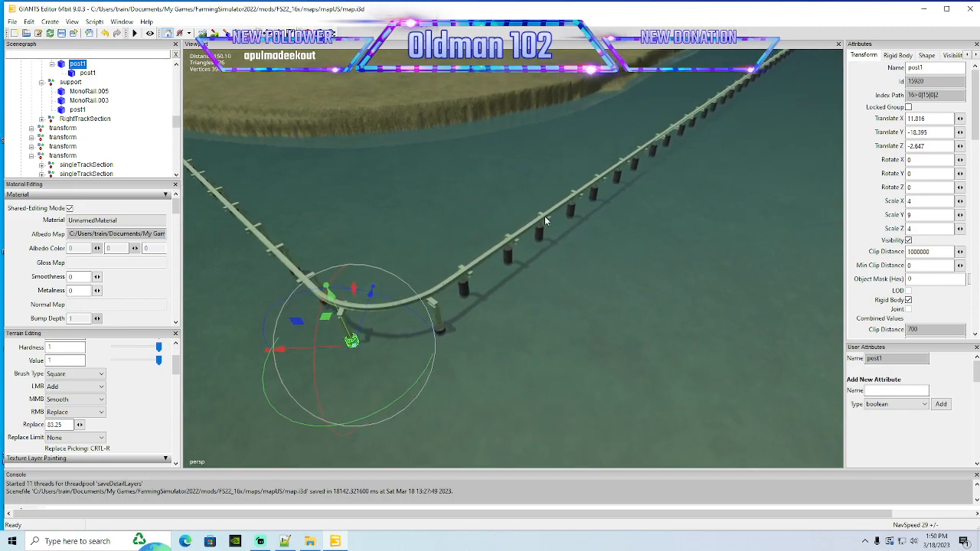
{"action": "left_click", "coordinate": [544, 216]}
{"action": "scroll", "coordinate": [103, 127], "scroll_direction": "down", "scroll_amount": 2}
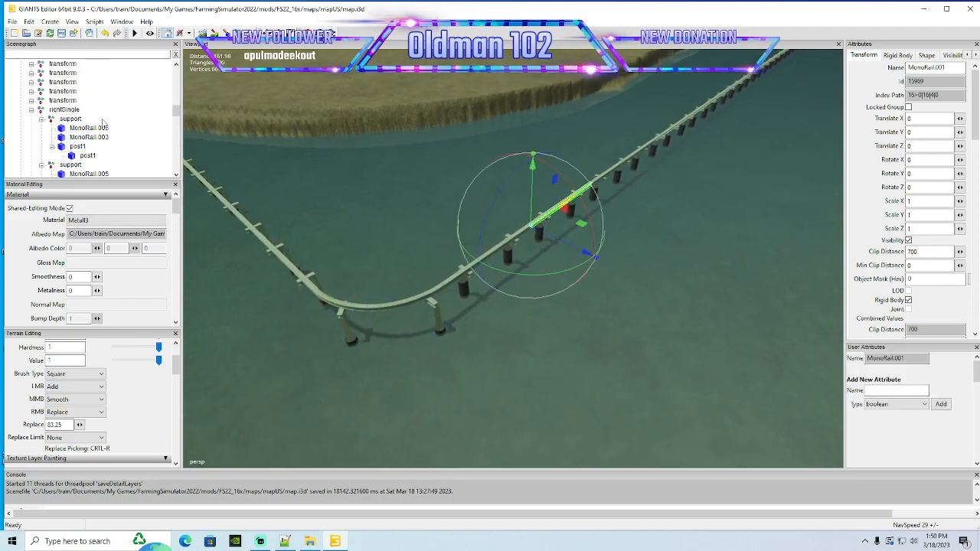
{"action": "left_click", "coordinate": [623, 273]}
{"action": "left_click", "coordinate": [587, 186]}
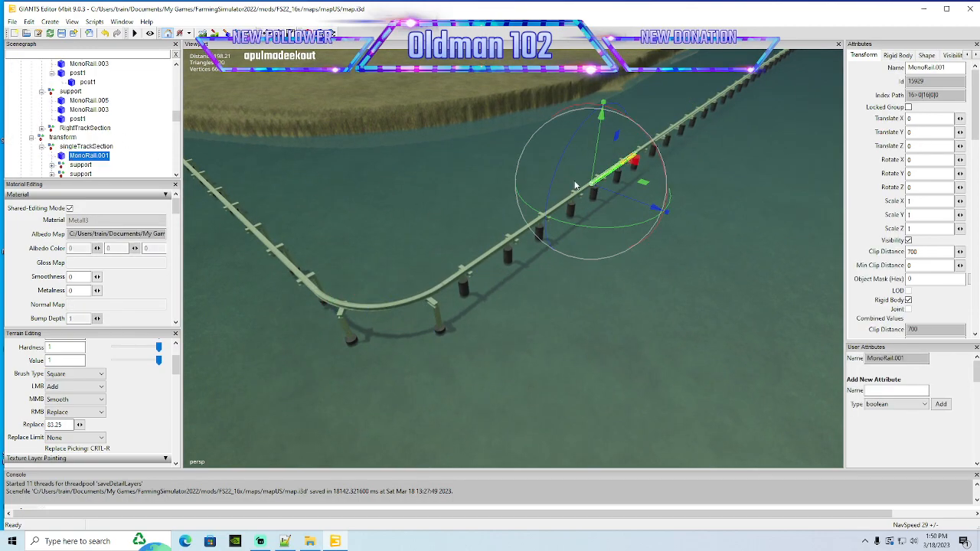
{"action": "left_click", "coordinate": [42, 138]}
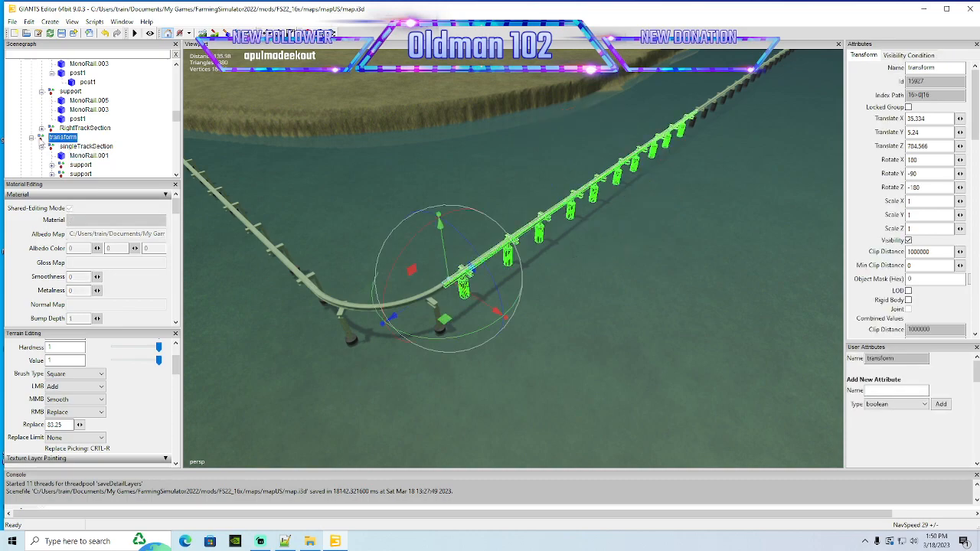
{"action": "key", "text": "Delete"}
Delete the two remaining mono1East straight groups farther out over the water beyond the curve
{"action": "left_click_drag", "start_coordinate": [518, 269], "coordinate": [600, 260], "text": "alt"}
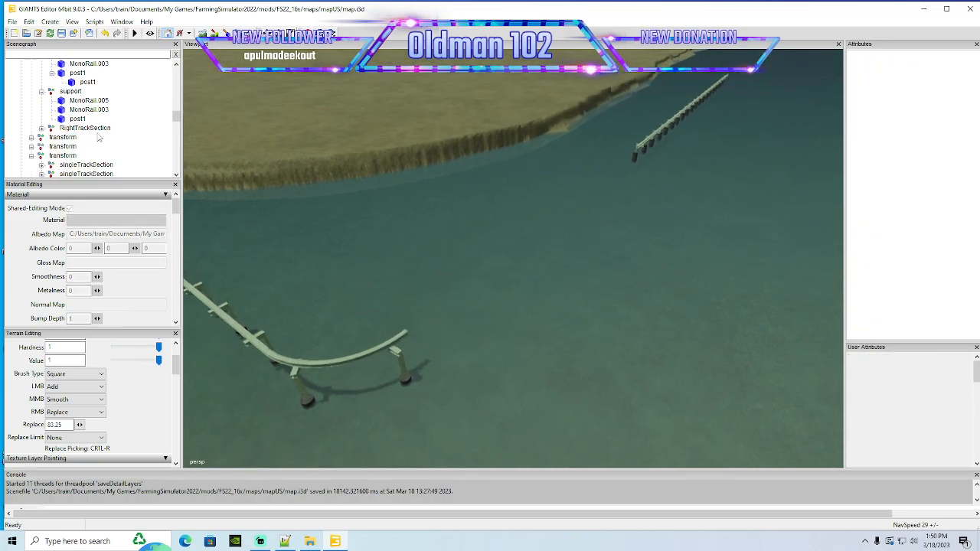
{"action": "scroll", "coordinate": [99, 134], "scroll_direction": "down", "scroll_amount": 1}
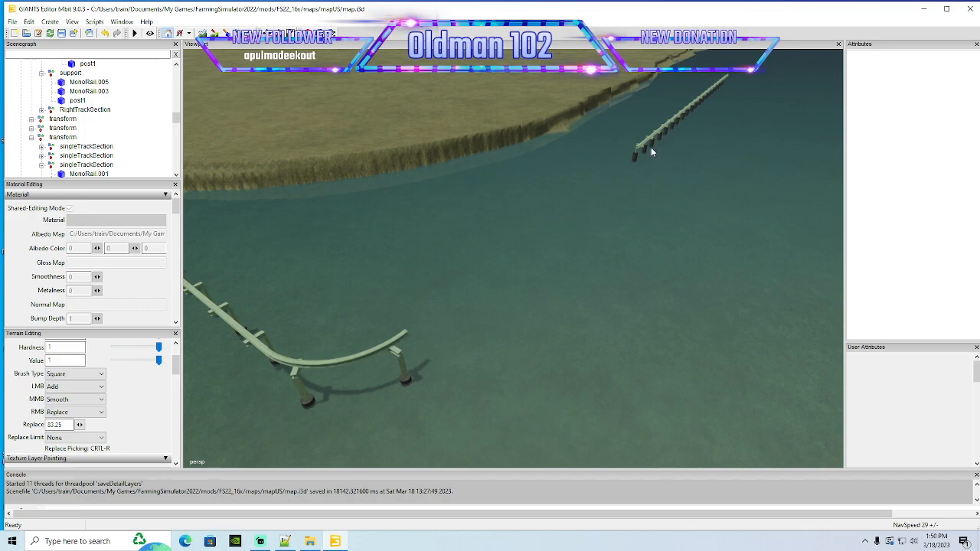
{"action": "left_click", "coordinate": [41, 120]}
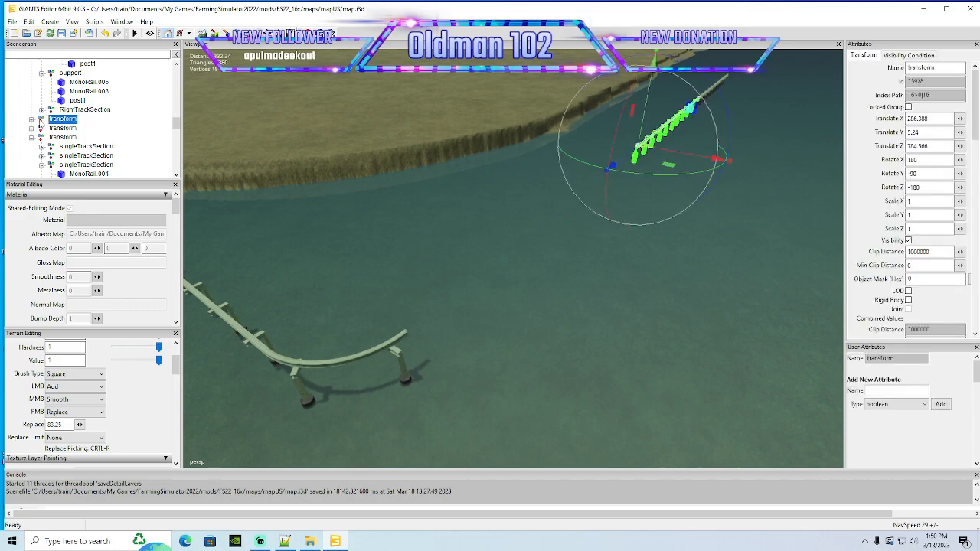
{"action": "key", "text": "Delete"}
{"action": "left_click", "coordinate": [42, 120]}
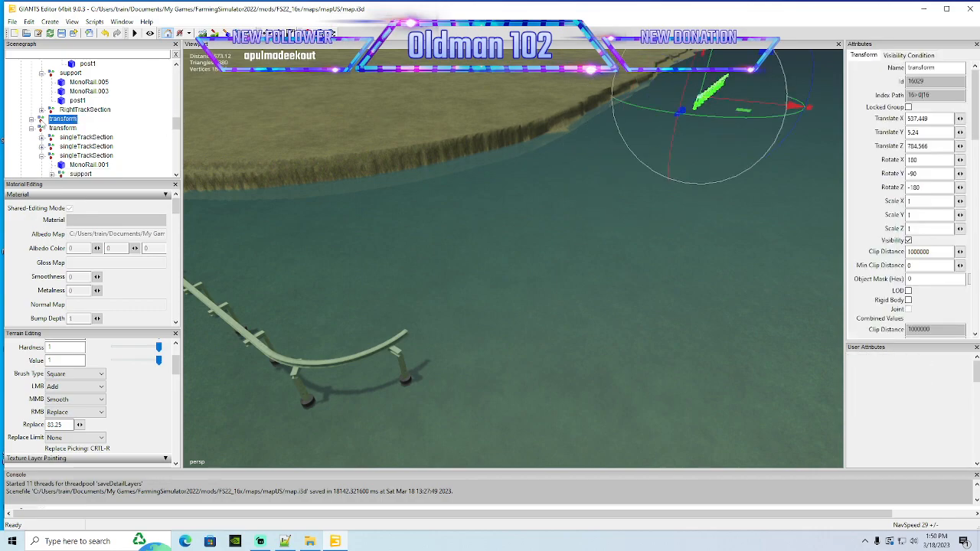
{"action": "key", "text": "Delete"}
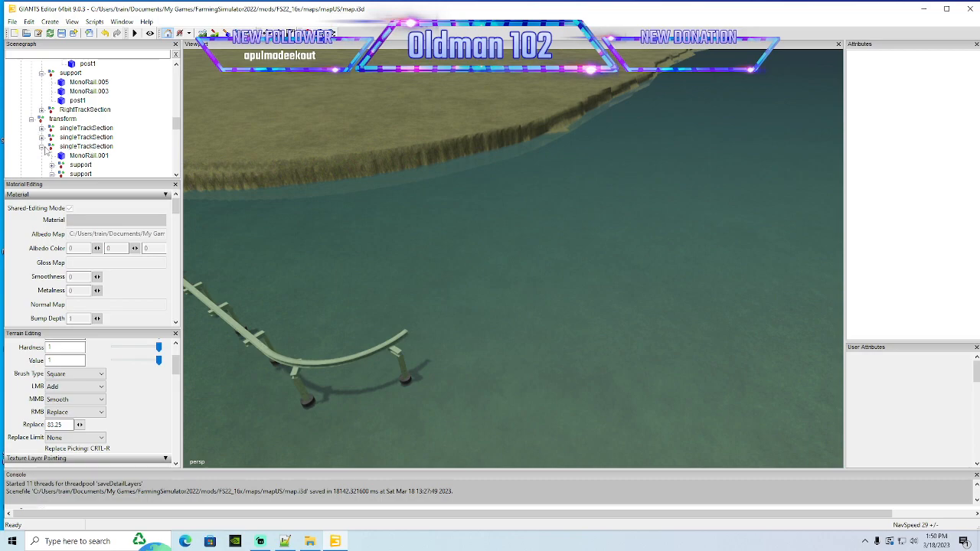
Duplicate the shortened mono1East straight transform group and set the copy's Rotate Y to -90
{"action": "left_click", "coordinate": [42, 147]}
{"action": "scroll", "coordinate": [92, 149], "scroll_direction": "down", "scroll_amount": 1}
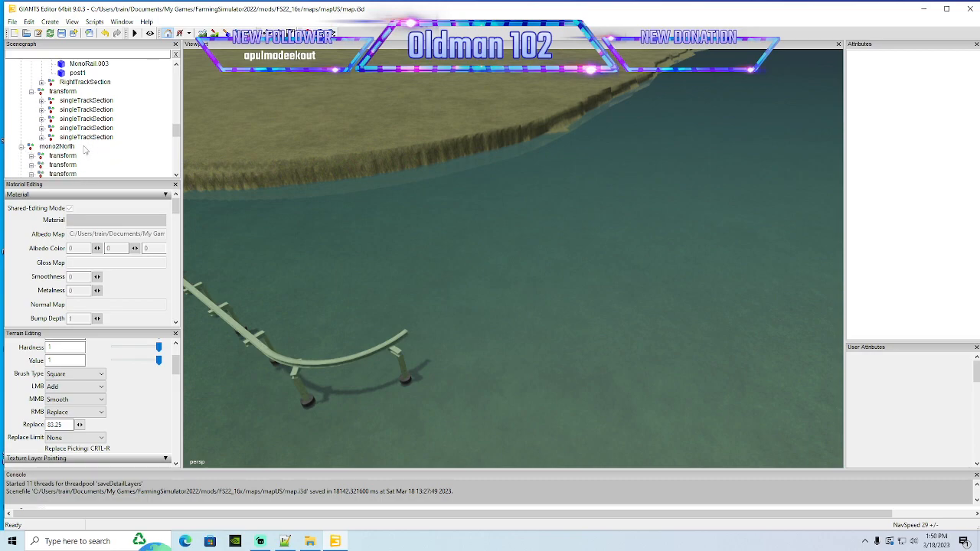
{"action": "left_click", "coordinate": [41, 93]}
{"action": "left_click_drag", "start_coordinate": [459, 268], "coordinate": [414, 265], "text": "alt"}
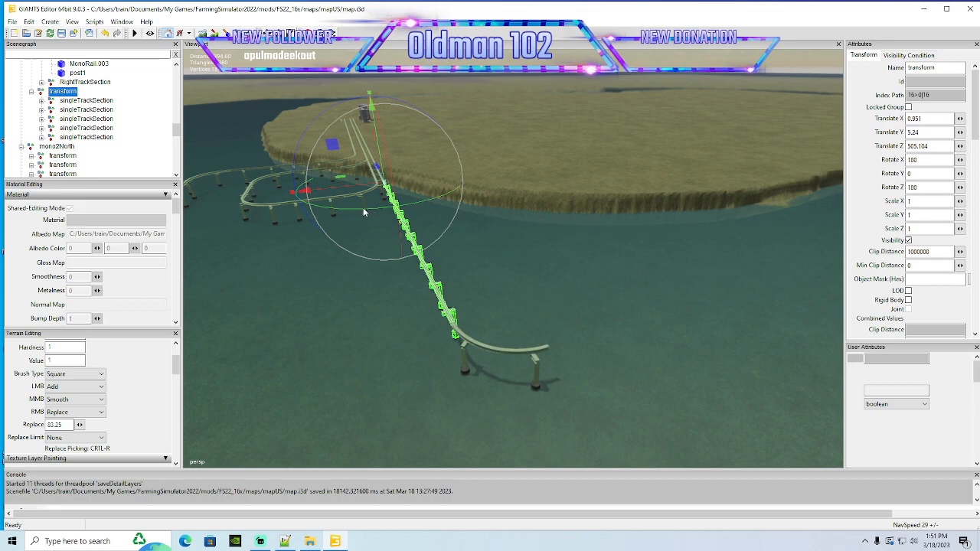
{"action": "left_click", "coordinate": [363, 208]}
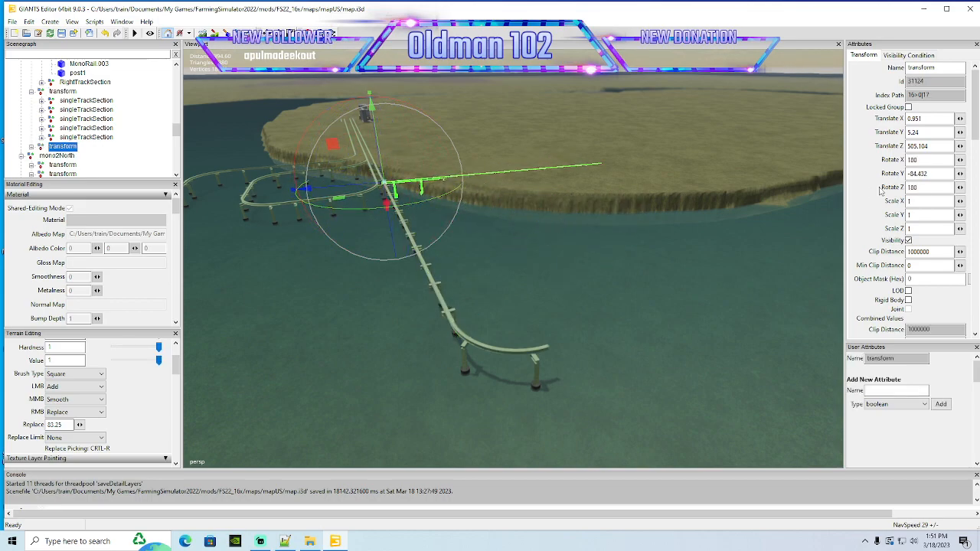
{"action": "type", "text": "-90"}
{"action": "key", "text": "Return"}
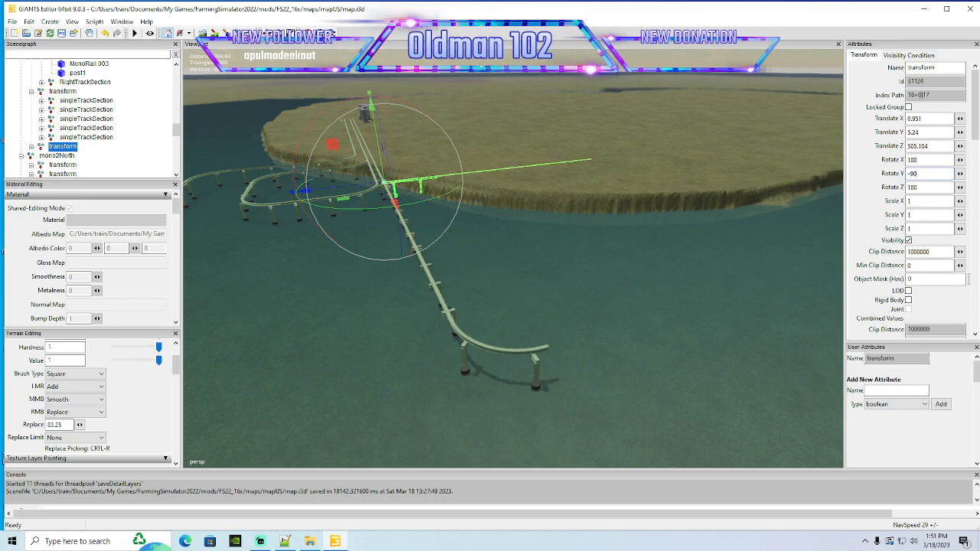
Align the rotated straight copy with the open end of the mono1East curve at Translate X 35.316, Translate Z 784.553
{"action": "left_click_drag", "start_coordinate": [388, 196], "coordinate": [613, 519]}
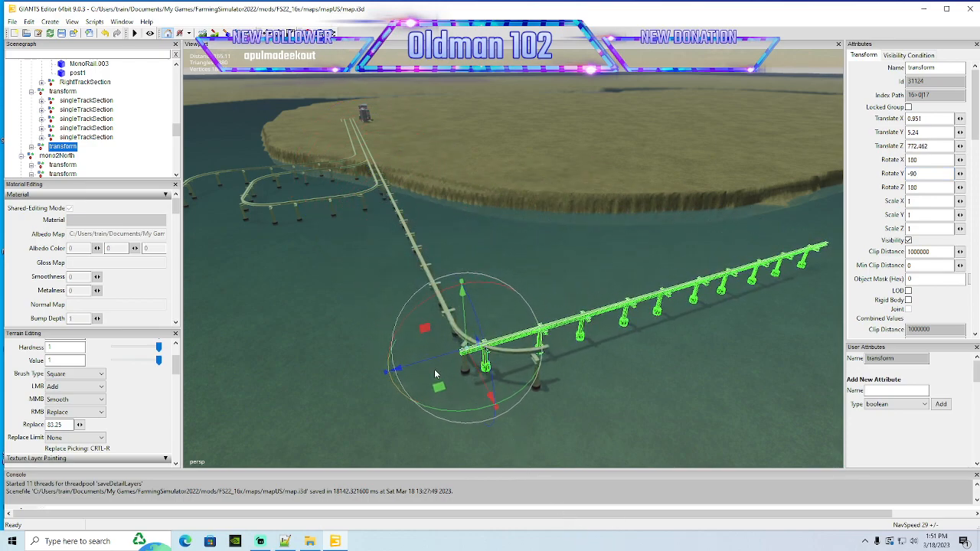
{"action": "left_click_drag", "start_coordinate": [427, 365], "coordinate": [518, 367]}
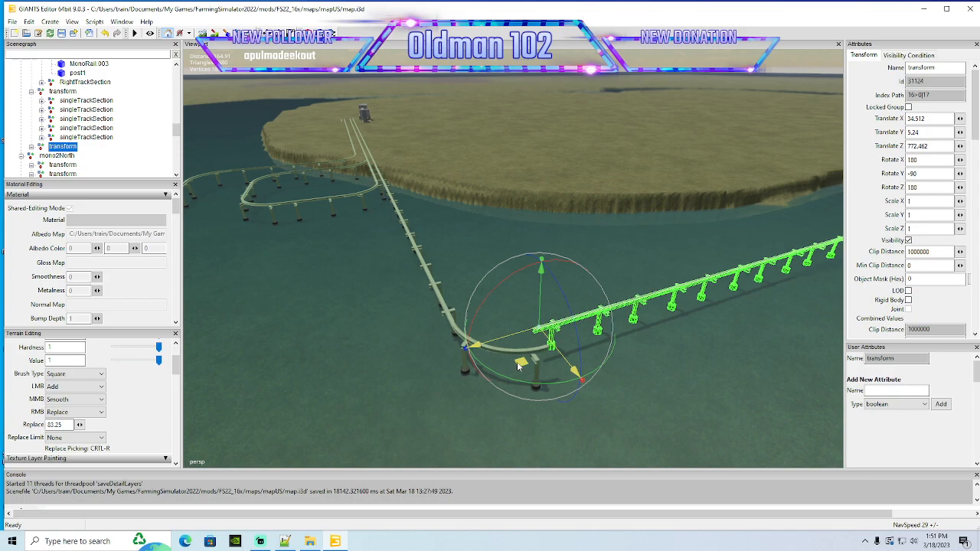
{"action": "left_click_drag", "start_coordinate": [452, 378], "coordinate": [485, 406], "text": "alt"}
{"action": "scroll", "coordinate": [456, 406], "scroll_direction": "up", "scroll_amount": 5}
{"action": "left_click_drag", "start_coordinate": [486, 246], "coordinate": [591, 359]}
{"action": "scroll", "coordinate": [566, 332], "scroll_direction": "up", "scroll_amount": 4}
{"action": "left_click_drag", "start_coordinate": [471, 268], "coordinate": [363, 310]}
{"action": "scroll", "coordinate": [610, 168], "scroll_direction": "up", "scroll_amount": 5}
{"action": "scroll", "coordinate": [609, 168], "scroll_direction": "up", "scroll_amount": 3}
Duplicate the rotated straight group and join the copy to its far end at Translate X 286.316
{"action": "scroll", "coordinate": [374, 312], "scroll_direction": "down", "scroll_amount": 5}
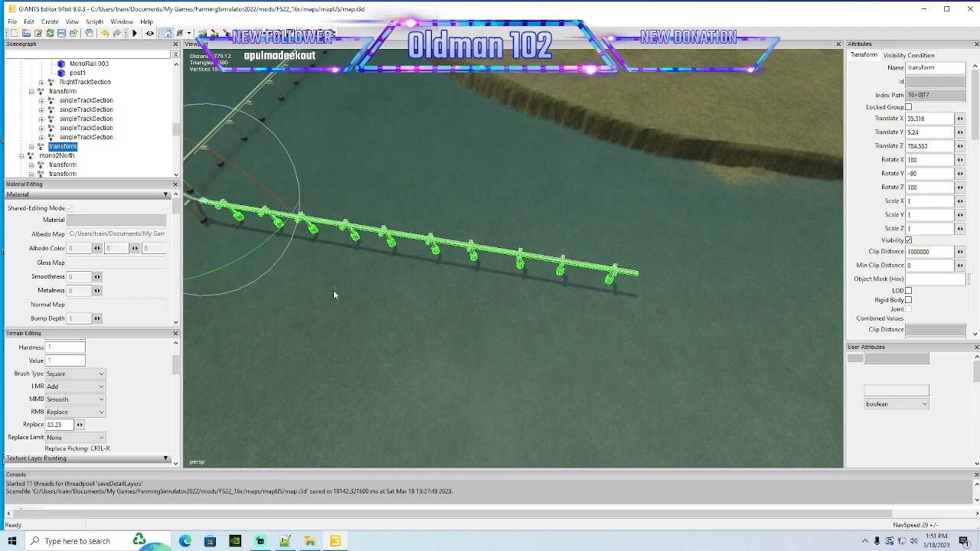
{"action": "left_click_drag", "start_coordinate": [319, 291], "coordinate": [216, 225], "text": "alt"}
{"action": "key", "text": "ctrl+d"}
{"action": "left_click_drag", "start_coordinate": [228, 177], "coordinate": [641, 333]}
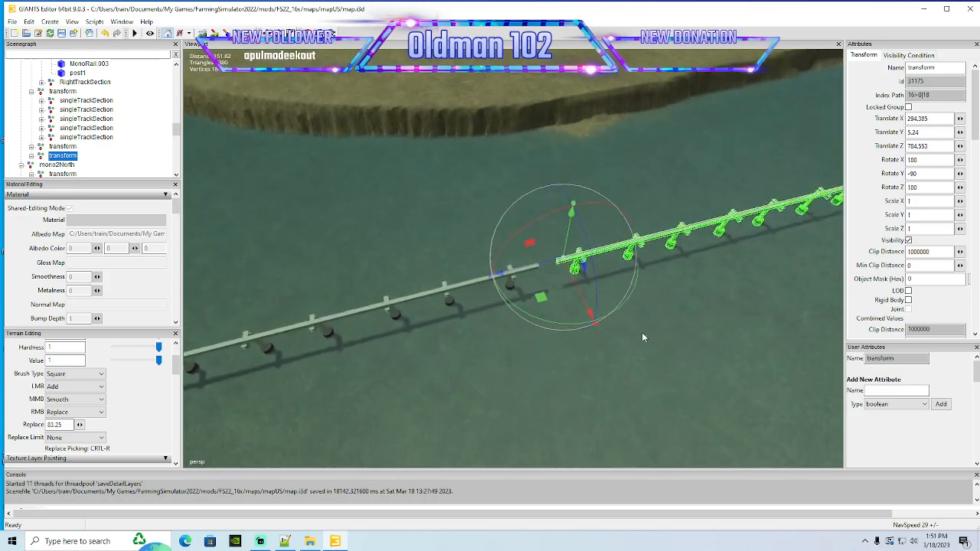
{"action": "scroll", "coordinate": [641, 337], "scroll_direction": "up", "scroll_amount": 10}
{"action": "left_click_drag", "start_coordinate": [617, 236], "coordinate": [572, 265]}
Duplicate the second straight group and extend the track with the copy at Translate X 537.247
{"action": "scroll", "coordinate": [482, 306], "scroll_direction": "down", "scroll_amount": 9}
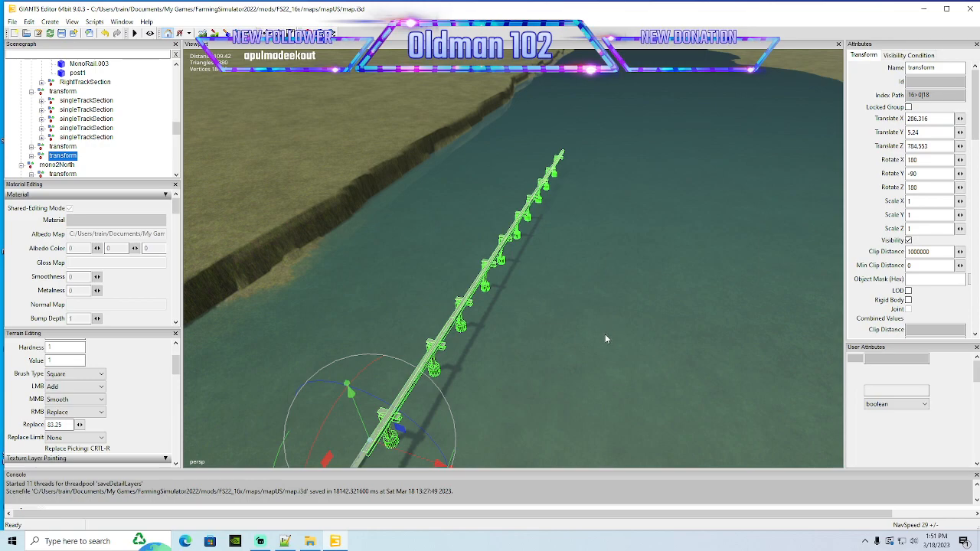
{"action": "key", "text": "ctrl+d"}
{"action": "left_click_drag", "start_coordinate": [375, 421], "coordinate": [762, 16]}
{"action": "left_click_drag", "start_coordinate": [728, 54], "coordinate": [504, 257], "text": "alt"}
{"action": "scroll", "coordinate": [635, 177], "scroll_direction": "up", "scroll_amount": 4}
{"action": "scroll", "coordinate": [634, 174], "scroll_direction": "up", "scroll_amount": 4}
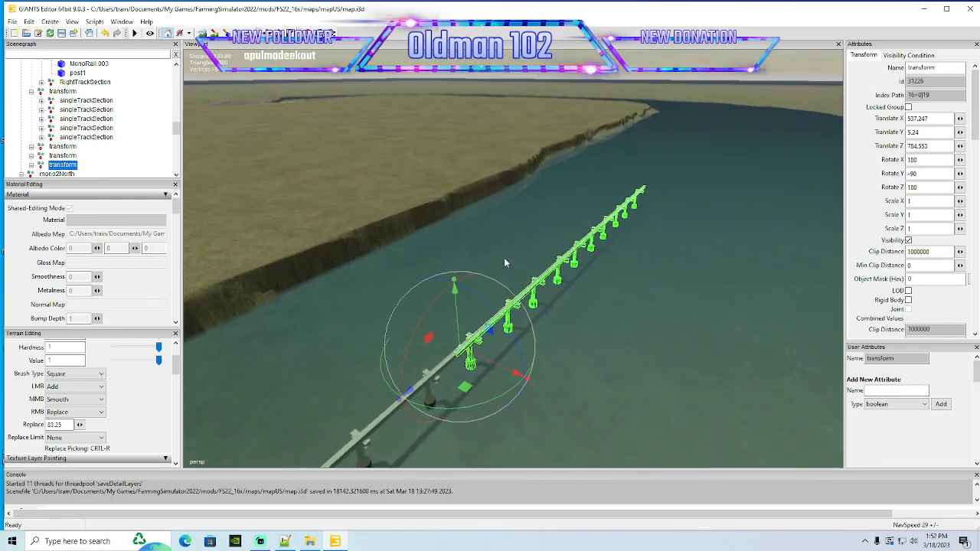
Collapse the ports group and the mono1East, mono2North, mono3South and mono4West groups in the scenegraph
{"action": "left_click_drag", "start_coordinate": [563, 264], "coordinate": [378, 300], "text": "alt"}
{"action": "scroll", "coordinate": [365, 223], "scroll_direction": "up", "scroll_amount": 8}
{"action": "scroll", "coordinate": [416, 215], "scroll_direction": "up", "scroll_amount": 6}
{"action": "scroll", "coordinate": [440, 222], "scroll_direction": "up", "scroll_amount": 3}
{"action": "scroll", "coordinate": [293, 246], "scroll_direction": "up", "scroll_amount": 8}
{"action": "scroll", "coordinate": [480, 231], "scroll_direction": "up", "scroll_amount": 4}
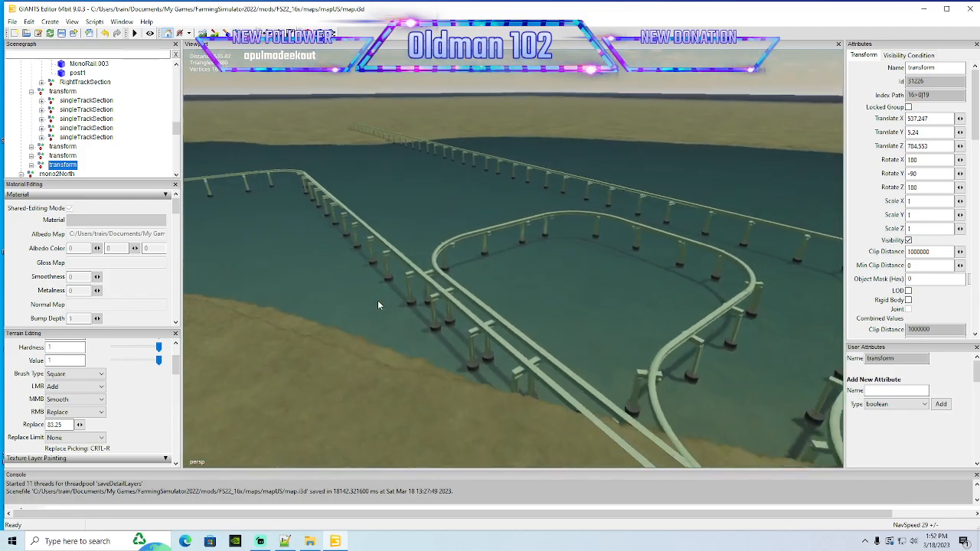
{"action": "scroll", "coordinate": [80, 134], "scroll_direction": "up", "scroll_amount": 6}
{"action": "scroll", "coordinate": [81, 134], "scroll_direction": "up", "scroll_amount": 10}
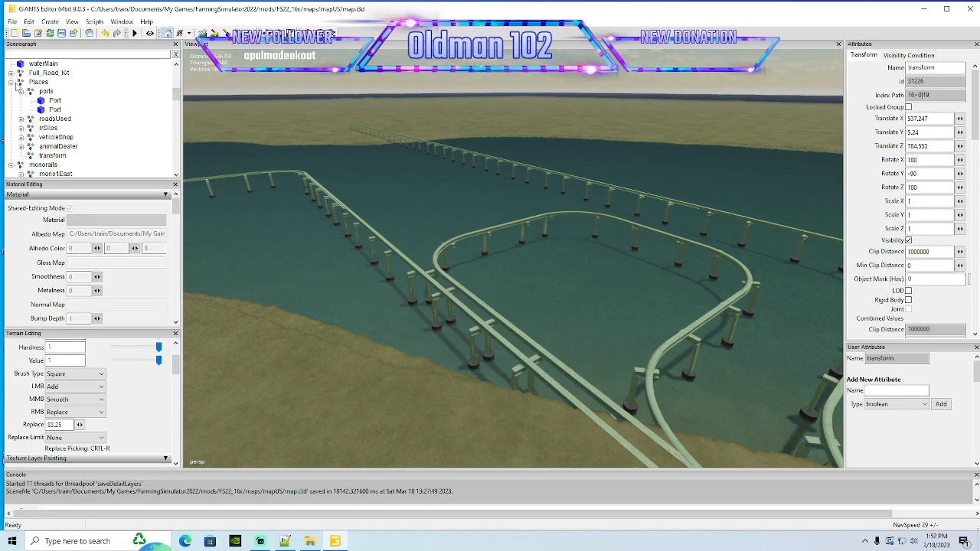
{"action": "left_click", "coordinate": [22, 91]}
{"action": "scroll", "coordinate": [62, 119], "scroll_direction": "down", "scroll_amount": 2}
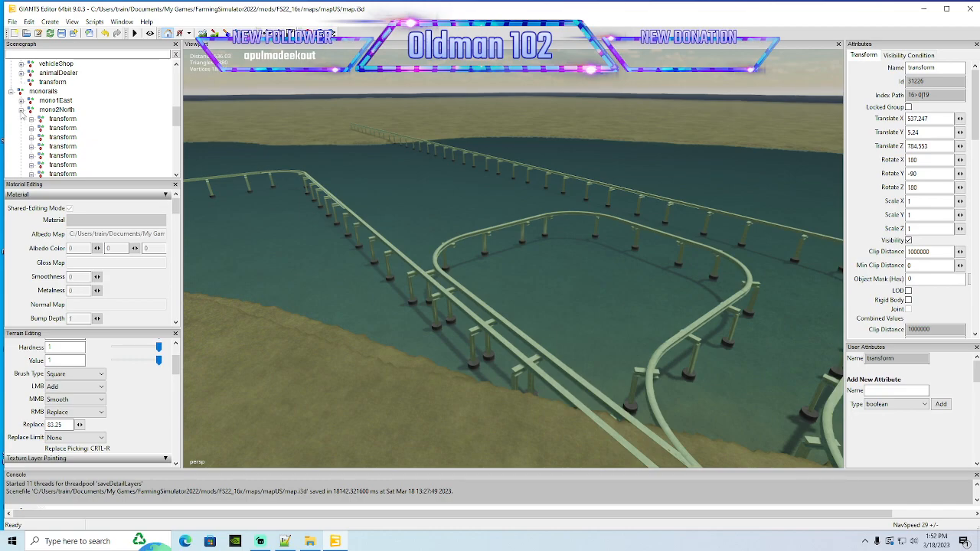
{"action": "left_click", "coordinate": [21, 119]}
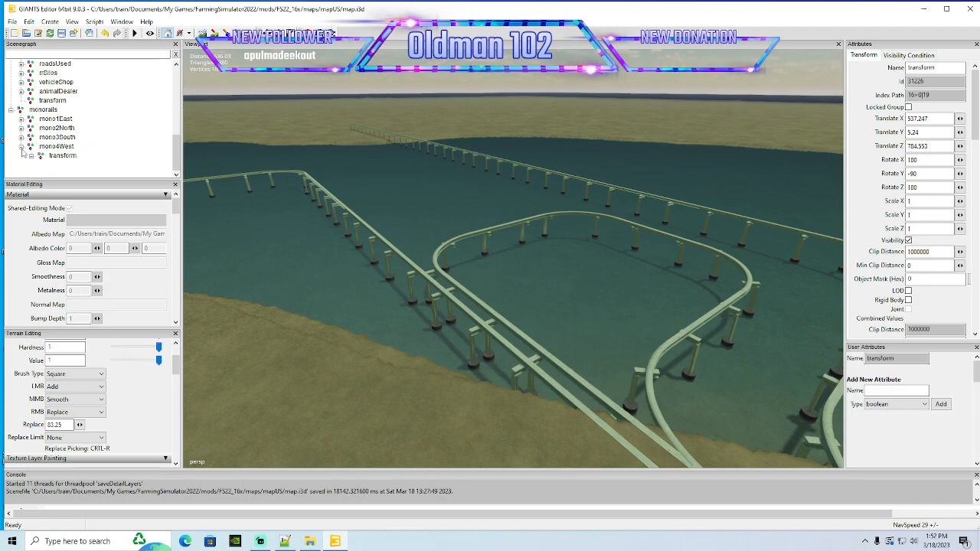
{"action": "left_click", "coordinate": [21, 147]}
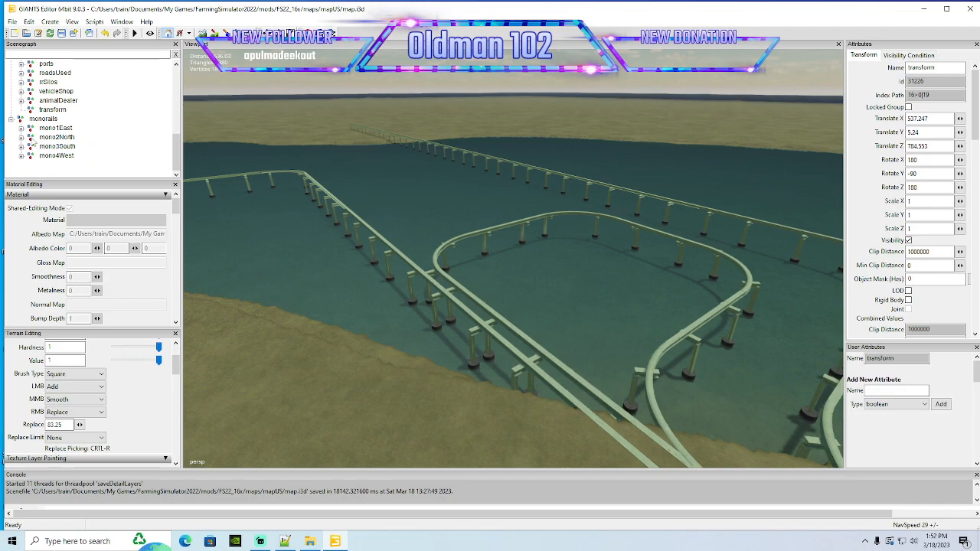
Select and expand the mono3South group in the scenegraph, and collapse its opened rightSingle subgroup
{"action": "left_click", "coordinate": [55, 137]}
{"action": "left_click_drag", "start_coordinate": [429, 245], "coordinate": [537, 246], "text": "alt"}
{"action": "left_click", "coordinate": [42, 147]}
{"action": "left_click_drag", "start_coordinate": [409, 254], "coordinate": [568, 361], "text": "alt"}
{"action": "scroll", "coordinate": [536, 272], "scroll_direction": "up", "scroll_amount": 3}
{"action": "scroll", "coordinate": [567, 358], "scroll_direction": "down", "scroll_amount": 5}
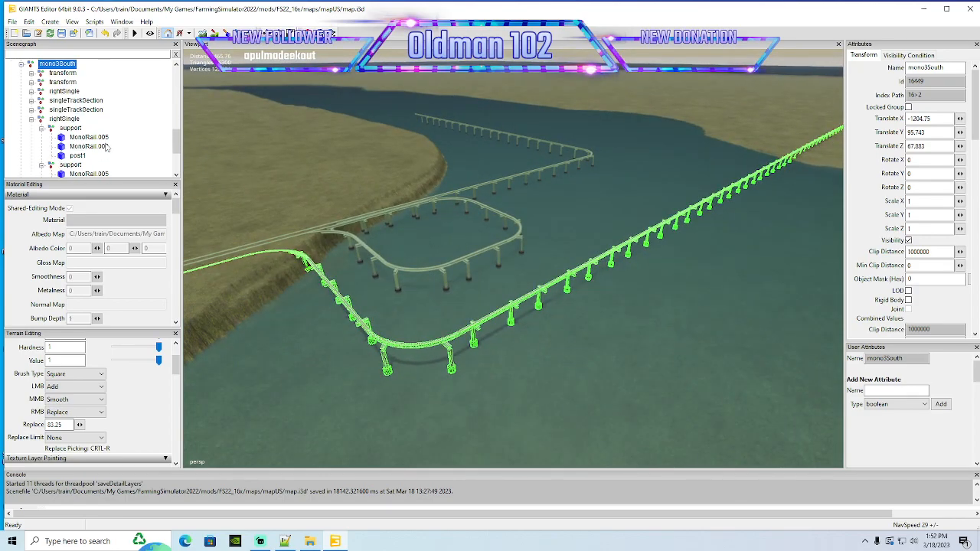
{"action": "left_click", "coordinate": [30, 120]}
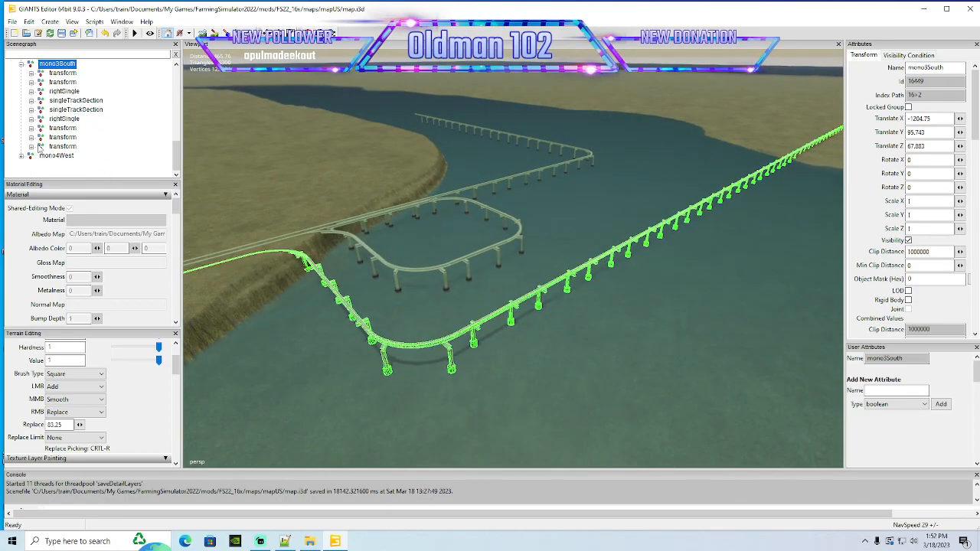
Duplicate the last straight transform group of mono3South and slide the copy back along the track to Translate Z 250.95
{"action": "left_click", "coordinate": [41, 147]}
{"action": "left_click_drag", "start_coordinate": [457, 273], "coordinate": [534, 289], "text": "alt"}
{"action": "scroll", "coordinate": [500, 294], "scroll_direction": "down", "scroll_amount": 3}
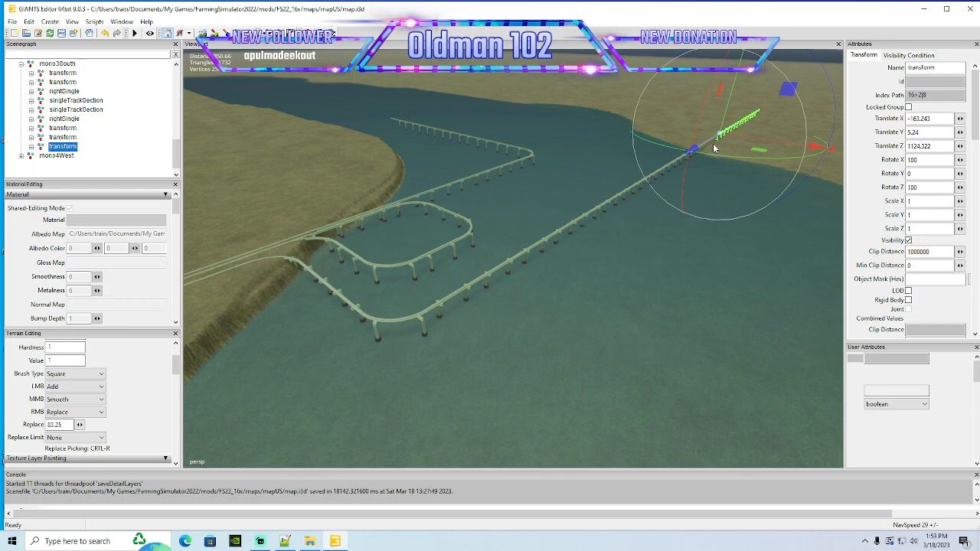
{"action": "key", "text": "ctrl+d"}
{"action": "left_click_drag", "start_coordinate": [709, 144], "coordinate": [201, 448]}
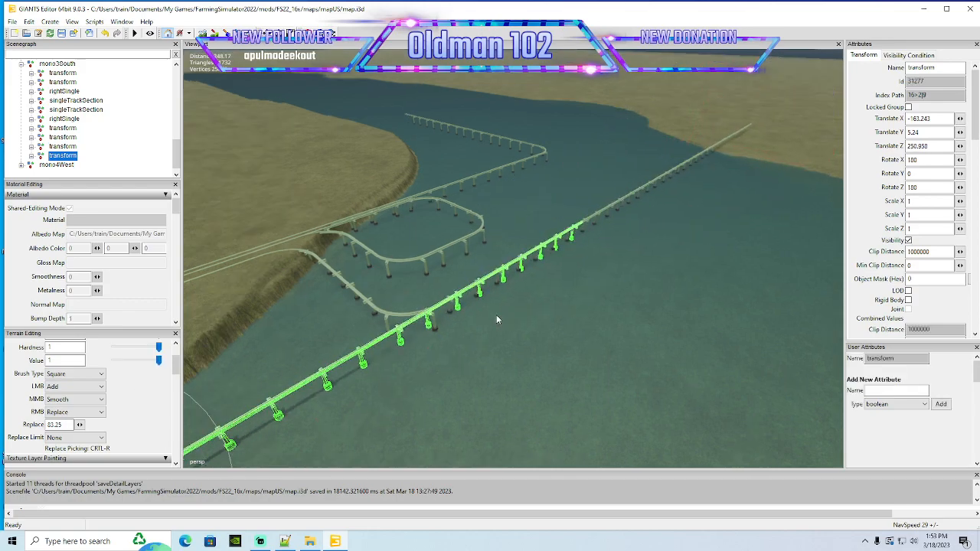
Turn the copied straight group around so that Rotate X, Rotate Y and Rotate Z are all 0
{"action": "left_click_drag", "start_coordinate": [500, 314], "coordinate": [384, 337], "text": "alt"}
{"action": "left_click_drag", "start_coordinate": [504, 255], "coordinate": [198, 153]}
{"action": "left_click_drag", "start_coordinate": [291, 238], "coordinate": [366, 118], "text": "alt"}
{"action": "type", "text": "0"}
{"action": "key", "text": "Return"}
Move the turned straight copy across the island near the parallel tracks, at Translate X 2.629, Translate Z -98.608
{"action": "left_click_drag", "start_coordinate": [496, 258], "coordinate": [458, 234], "text": "alt"}
{"action": "scroll", "coordinate": [483, 208], "scroll_direction": "up", "scroll_amount": 3}
{"action": "left_click_drag", "start_coordinate": [430, 279], "coordinate": [623, 258]}
{"action": "left_click_drag", "start_coordinate": [623, 257], "coordinate": [643, 262], "text": "alt"}
{"action": "scroll", "coordinate": [643, 262], "scroll_direction": "up", "scroll_amount": 5}
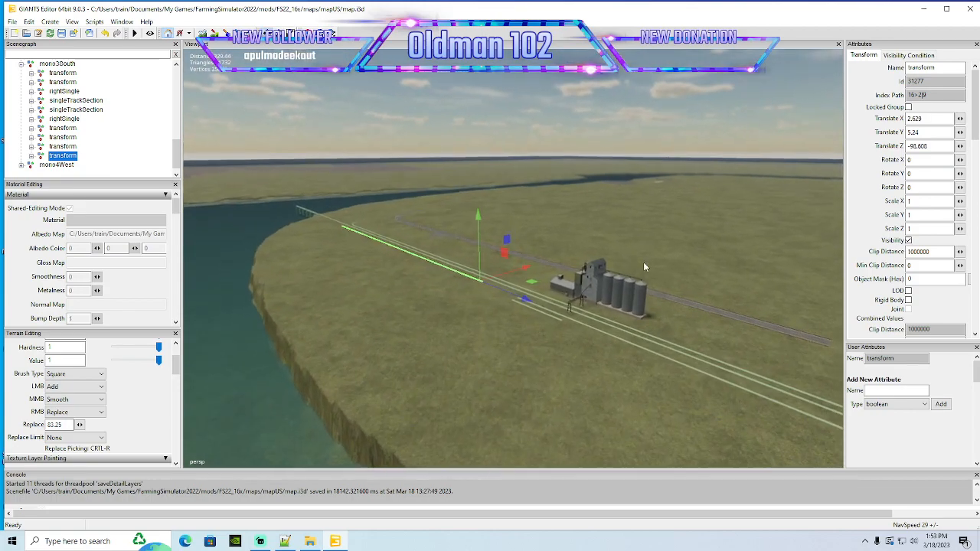
{"action": "scroll", "coordinate": [647, 266], "scroll_direction": "up", "scroll_amount": 8}
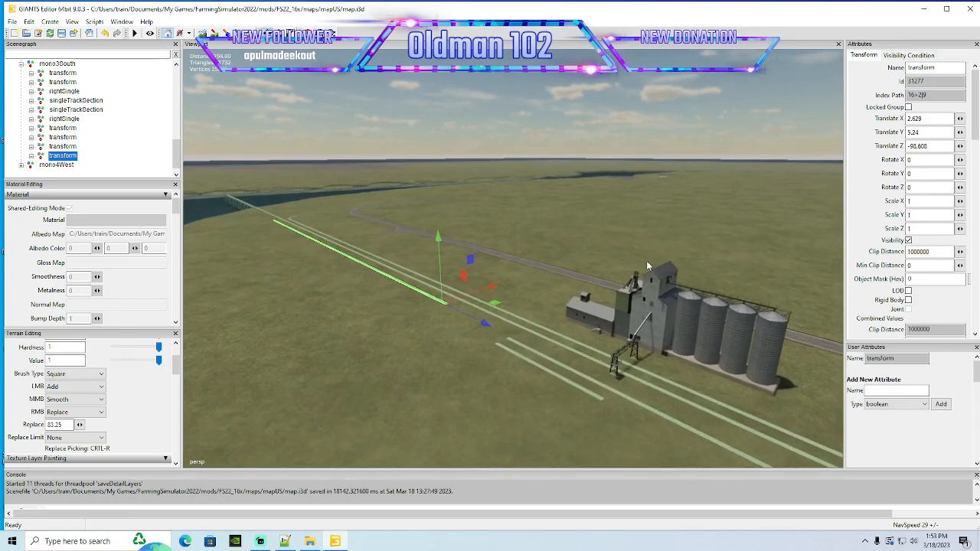
{"action": "left_click_drag", "start_coordinate": [647, 261], "coordinate": [545, 313], "text": "alt"}
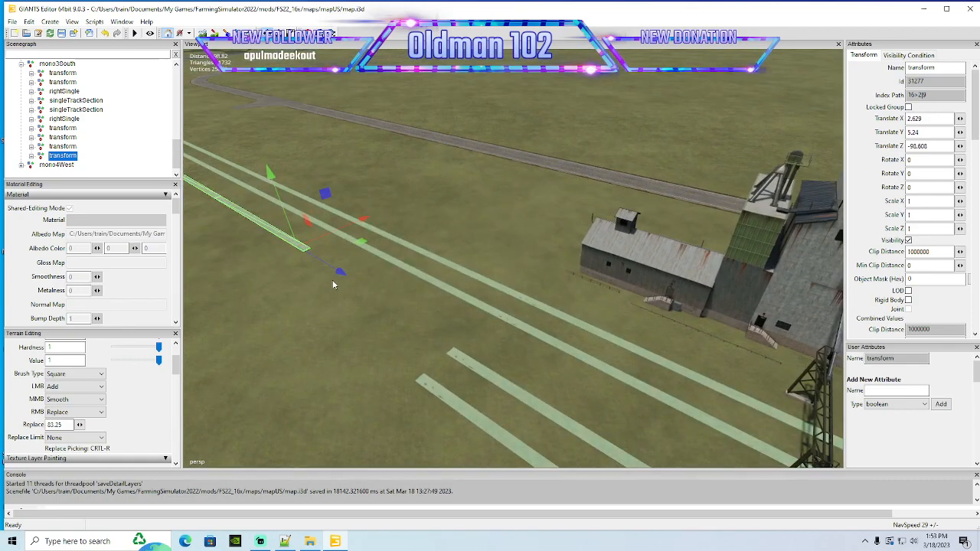
Line the straight copy up with the open track end by the silos at Translate X -0.002, Translate Z -50.184
{"action": "left_click_drag", "start_coordinate": [538, 416], "coordinate": [540, 417]}
{"action": "mouse_move", "coordinate": [540, 418]}
{"action": "left_mouse_down", "text": "alt"}
{"action": "mouse_move", "coordinate": [504, 395]}
{"action": "mouse_move", "coordinate": [529, 410]}
{"action": "left_mouse_up", "text": "alt"}
{"action": "scroll", "coordinate": [502, 401], "scroll_direction": "up", "scroll_amount": 5}
{"action": "scroll", "coordinate": [521, 377], "scroll_direction": "up", "scroll_amount": 3}
{"action": "left_click_drag", "start_coordinate": [450, 253], "coordinate": [365, 298]}
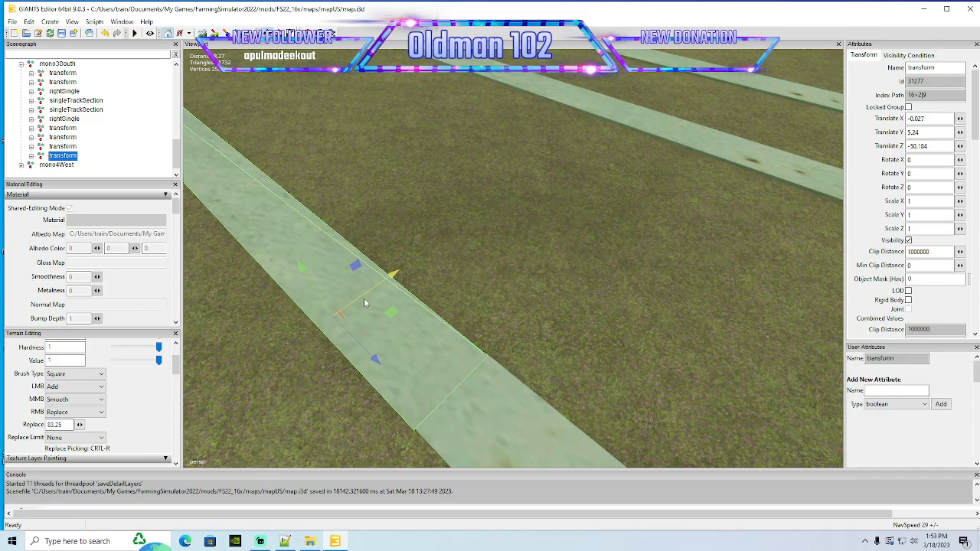
Duplicate the aligned straight group and slide the copy along the track toward the far shore to Translate Z -447.542
{"action": "scroll", "coordinate": [403, 319], "scroll_direction": "down", "scroll_amount": 8}
{"action": "left_click_drag", "start_coordinate": [403, 312], "coordinate": [442, 219], "text": "alt"}
{"action": "left_click_drag", "start_coordinate": [406, 176], "coordinate": [576, 275], "text": "alt"}
{"action": "scroll", "coordinate": [365, 131], "scroll_direction": "up", "scroll_amount": 4}
{"action": "scroll", "coordinate": [370, 127], "scroll_direction": "up", "scroll_amount": 6}
{"action": "scroll", "coordinate": [554, 240], "scroll_direction": "down", "scroll_amount": 6}
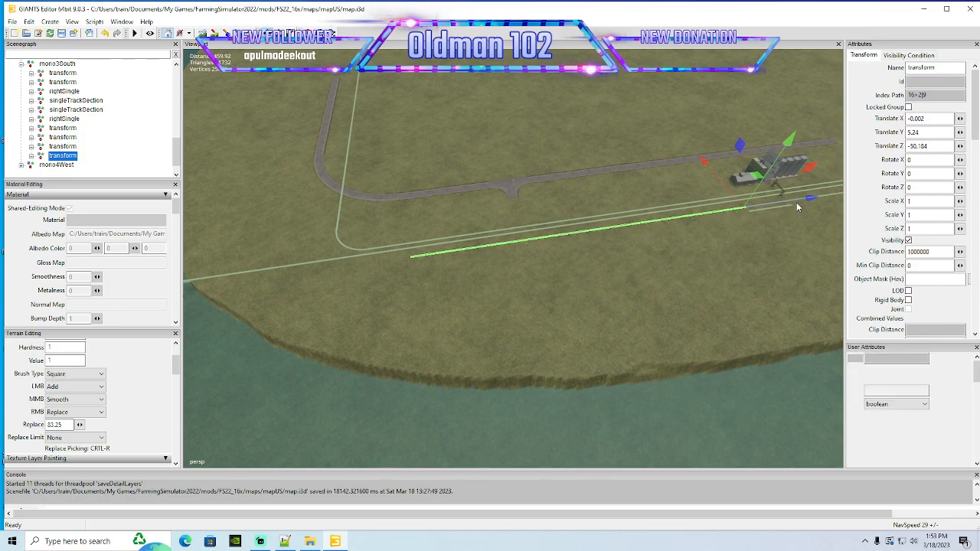
{"action": "key", "text": "ctrl+d"}
{"action": "left_click_drag", "start_coordinate": [795, 199], "coordinate": [443, 296]}
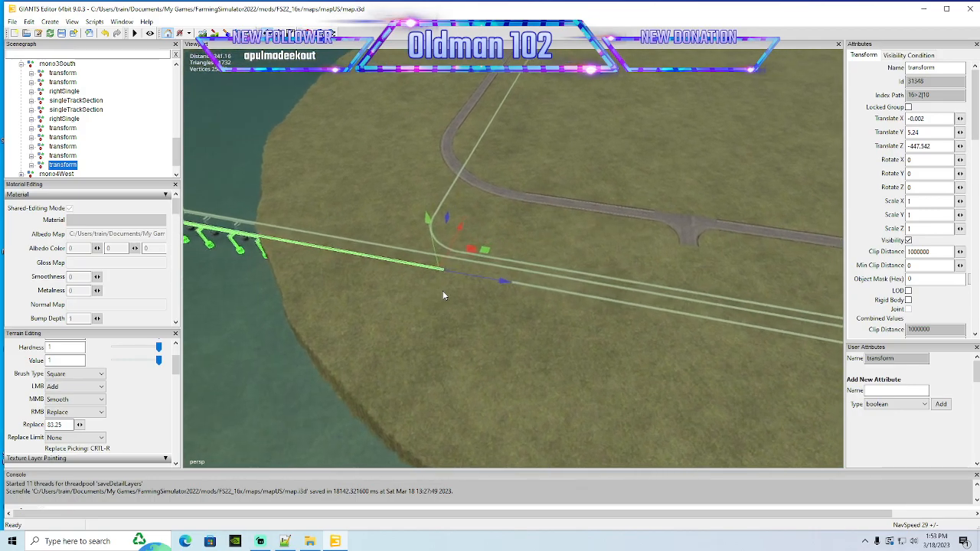
Close the gap between the second straight copy and the first one, at Translate Z -401.65
{"action": "scroll", "coordinate": [434, 296], "scroll_direction": "up", "scroll_amount": 8}
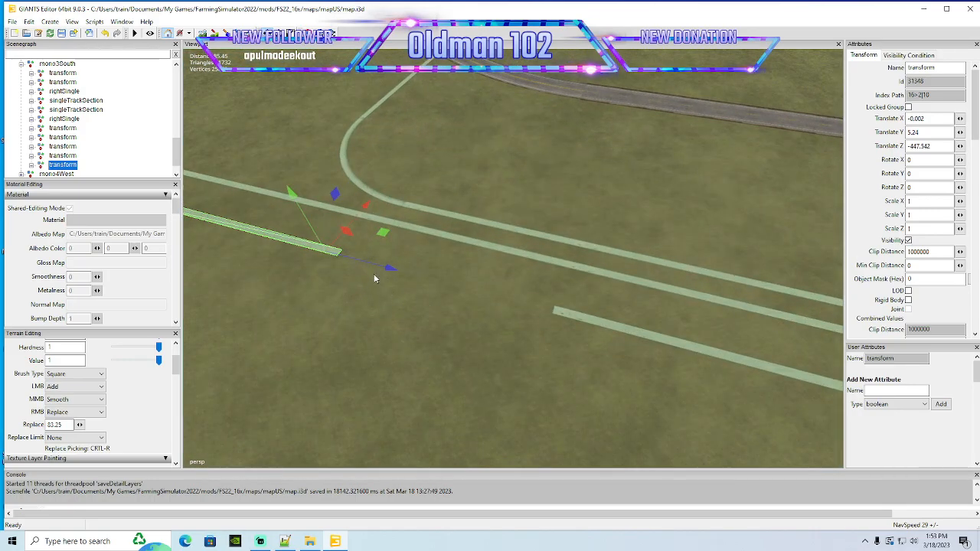
{"action": "left_click_drag", "start_coordinate": [388, 268], "coordinate": [622, 322]}
{"action": "left_click_drag", "start_coordinate": [622, 325], "coordinate": [654, 344], "text": "alt"}
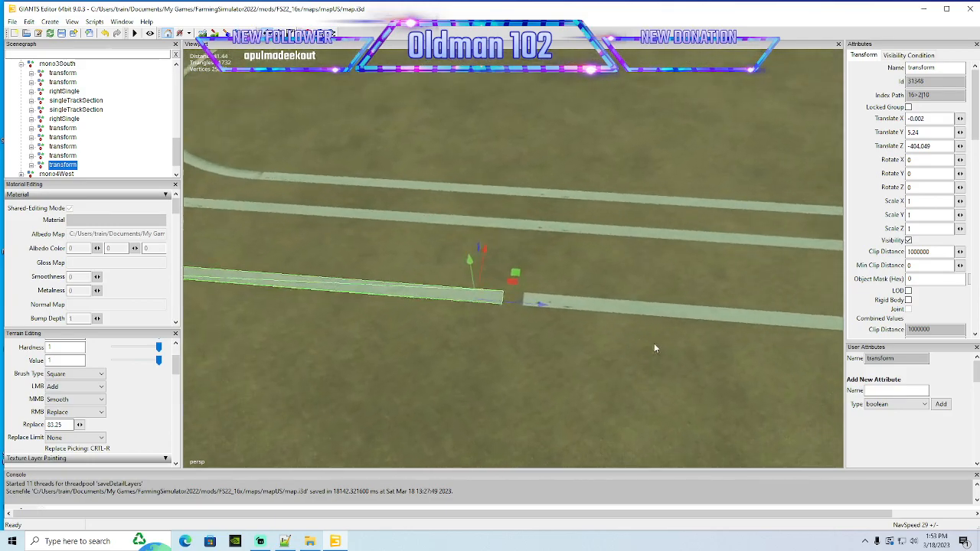
{"action": "scroll", "coordinate": [654, 348], "scroll_direction": "up", "scroll_amount": 5}
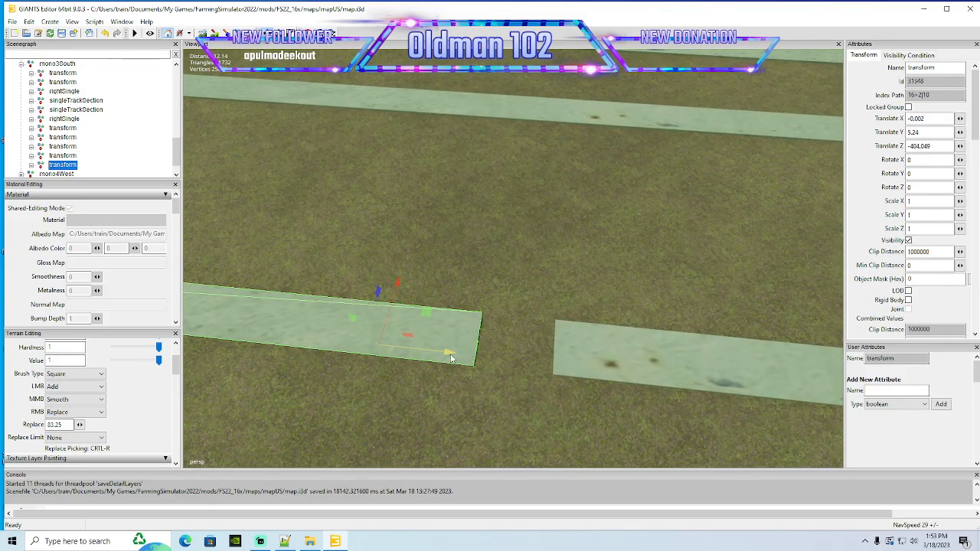
{"action": "left_click_drag", "start_coordinate": [452, 359], "coordinate": [516, 365]}
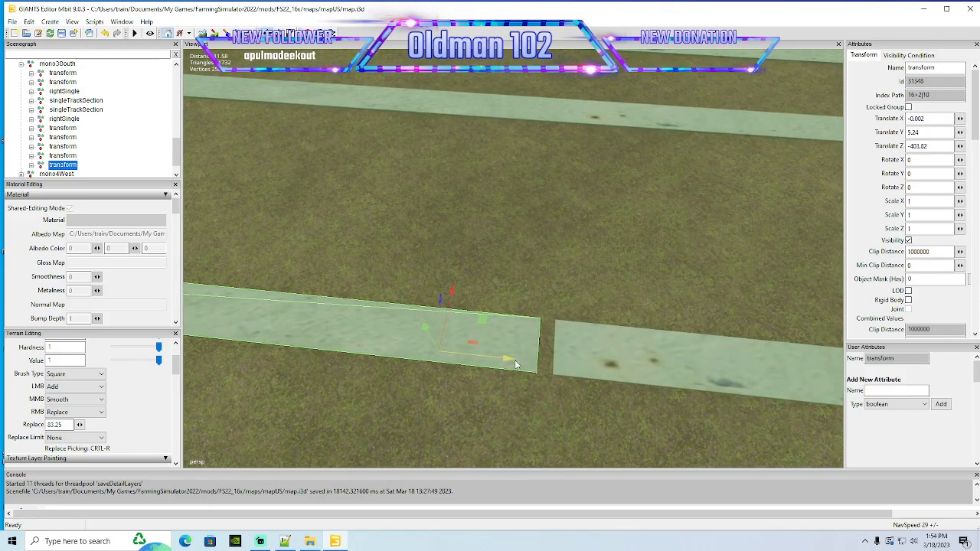
{"action": "scroll", "coordinate": [528, 367], "scroll_direction": "down", "scroll_amount": 15}
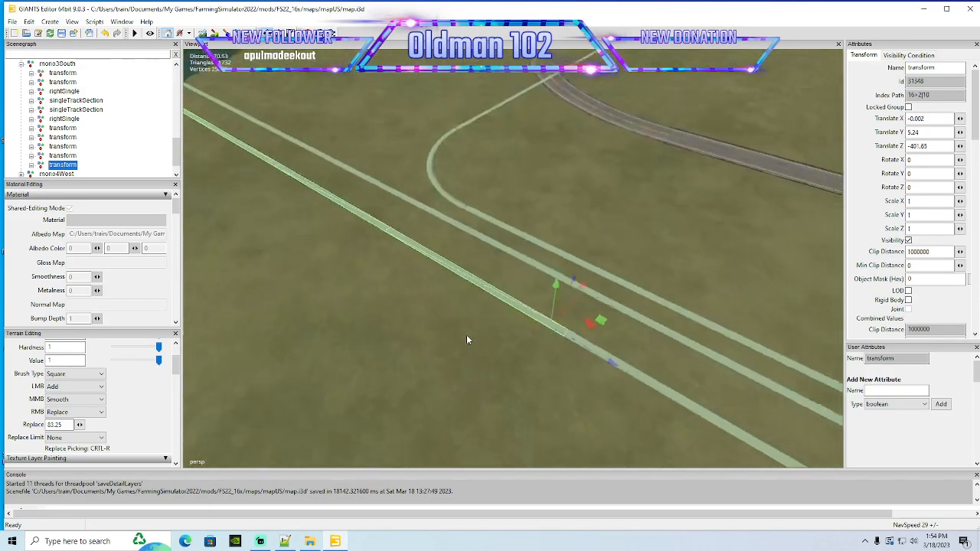
Duplicate the first rightSingle curve of mono3South and slide the copy along the track toward the far shore
{"action": "left_click_drag", "start_coordinate": [451, 318], "coordinate": [513, 342], "text": "alt"}
{"action": "scroll", "coordinate": [485, 326], "scroll_direction": "up", "scroll_amount": 2}
{"action": "scroll", "coordinate": [514, 341], "scroll_direction": "down", "scroll_amount": 4}
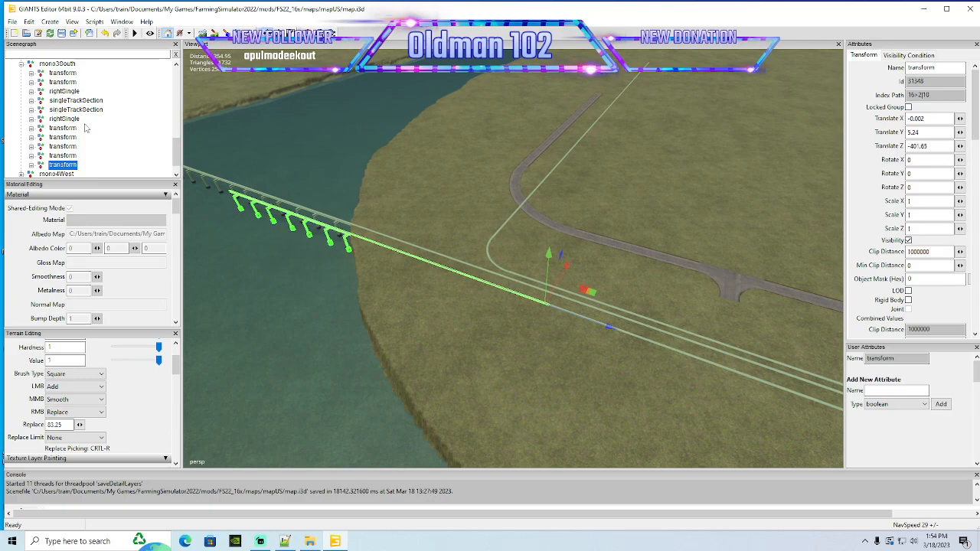
{"action": "left_click", "coordinate": [55, 91]}
{"action": "left_click_drag", "start_coordinate": [490, 360], "coordinate": [641, 324], "text": "alt"}
{"action": "scroll", "coordinate": [642, 315], "scroll_direction": "down", "scroll_amount": 4}
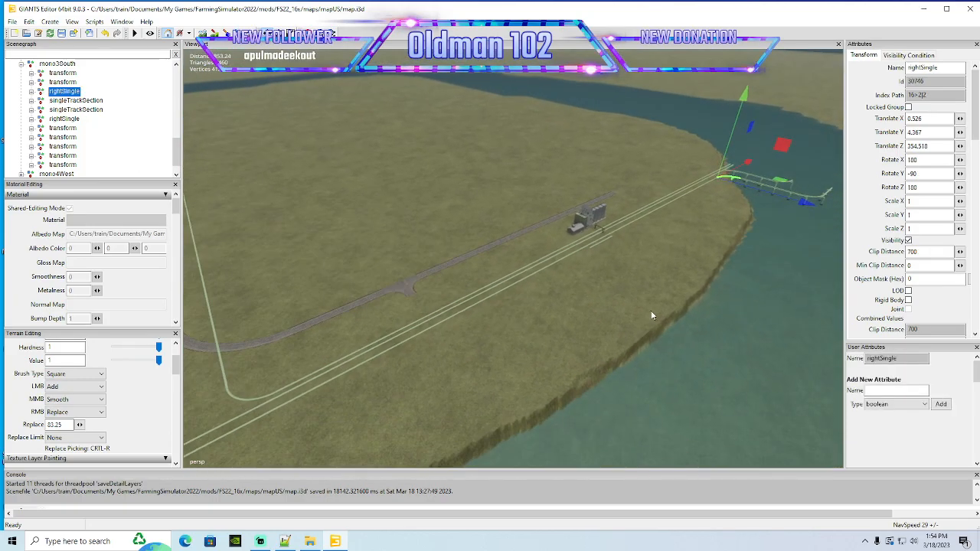
{"action": "left_click", "coordinate": [738, 174]}
{"action": "left_click_drag", "start_coordinate": [215, 492], "coordinate": [127, 536]}
Place the rightSingle copy on the extended track at the shoreline, at Translate Z -586.708
{"action": "left_click_drag", "start_coordinate": [597, 360], "coordinate": [526, 342], "text": "alt"}
{"action": "scroll", "coordinate": [464, 367], "scroll_direction": "up", "scroll_amount": 1}
{"action": "scroll", "coordinate": [460, 367], "scroll_direction": "up", "scroll_amount": 2}
{"action": "left_click_drag", "start_coordinate": [555, 270], "coordinate": [471, 345]}
{"action": "scroll", "coordinate": [395, 320], "scroll_direction": "up", "scroll_amount": 2}
{"action": "scroll", "coordinate": [471, 345], "scroll_direction": "up", "scroll_amount": 3}
{"action": "scroll", "coordinate": [470, 348], "scroll_direction": "down", "scroll_amount": 3}
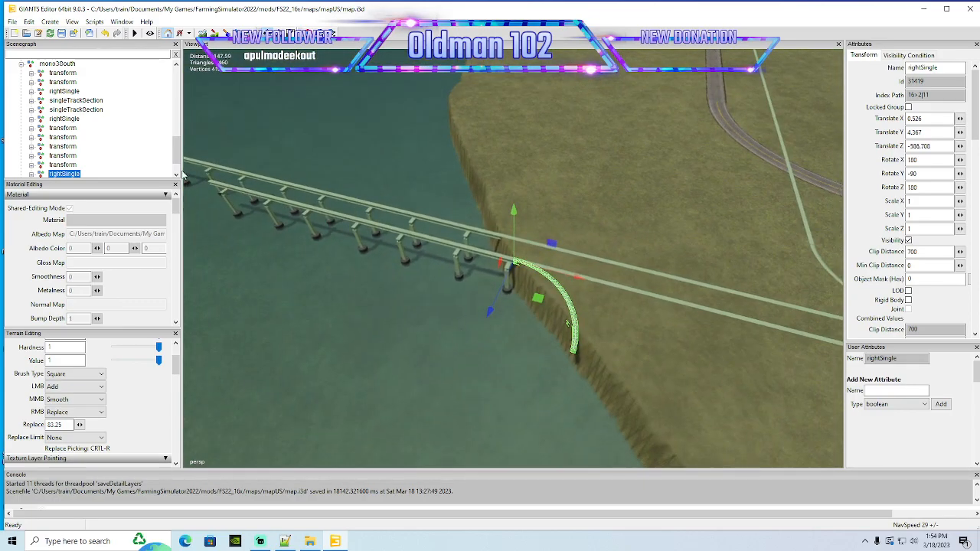
Expand the last straight transform group of mono3South and rename it transformShort
{"action": "scroll", "coordinate": [44, 157], "scroll_direction": "down", "scroll_amount": 2}
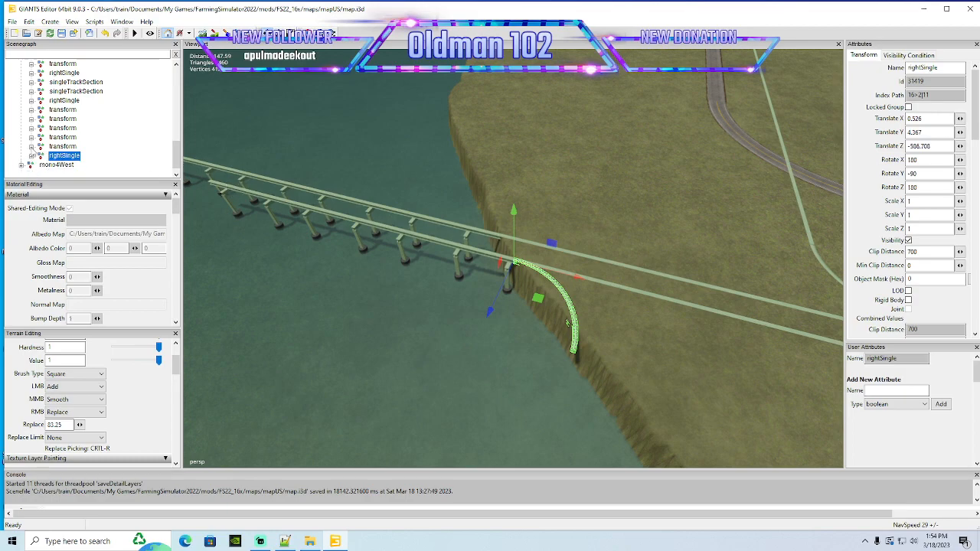
{"action": "left_click", "coordinate": [31, 146]}
{"action": "left_click", "coordinate": [63, 146]}
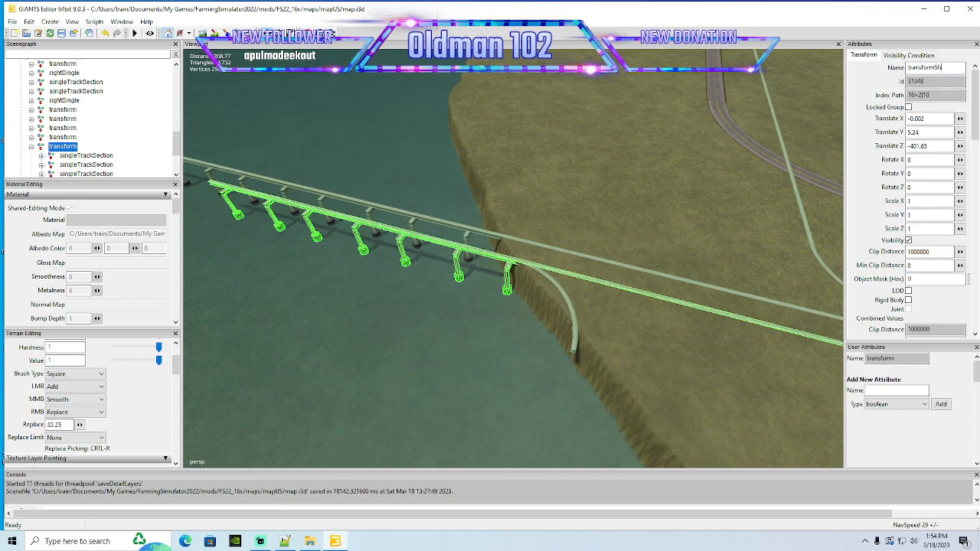
{"action": "key", "text": "Return"}
Delete the three singleTrackSection pieces of transformShort that extend farthest over the water
{"action": "scroll", "coordinate": [107, 126], "scroll_direction": "down", "scroll_amount": 3}
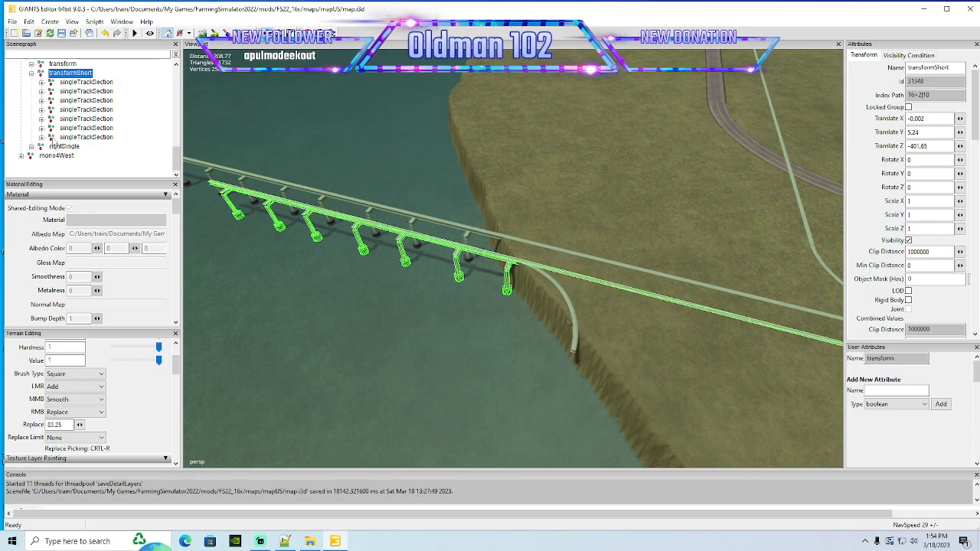
{"action": "left_click", "coordinate": [52, 138]}
{"action": "key", "text": "Delete"}
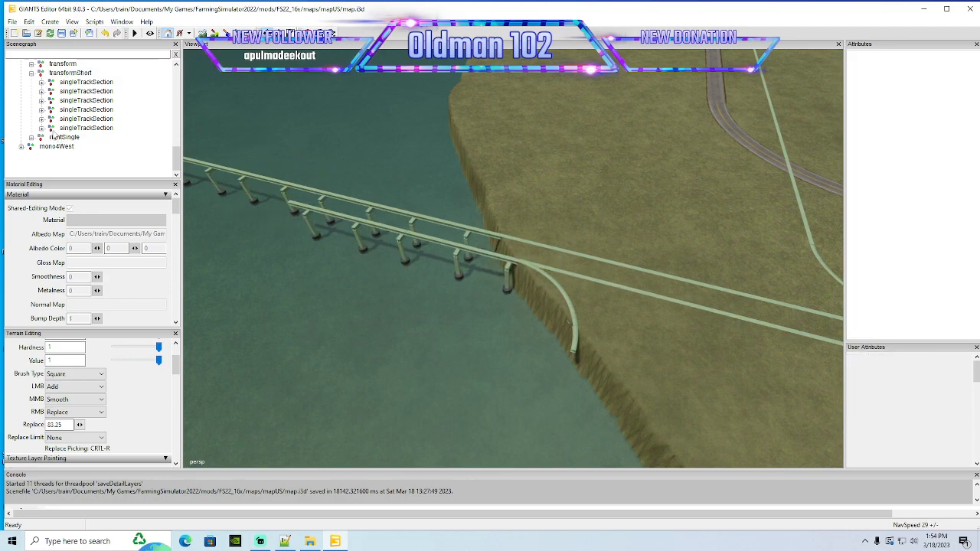
{"action": "left_click", "coordinate": [53, 137]}
{"action": "key", "text": "Delete"}
{"action": "left_click", "coordinate": [52, 136]}
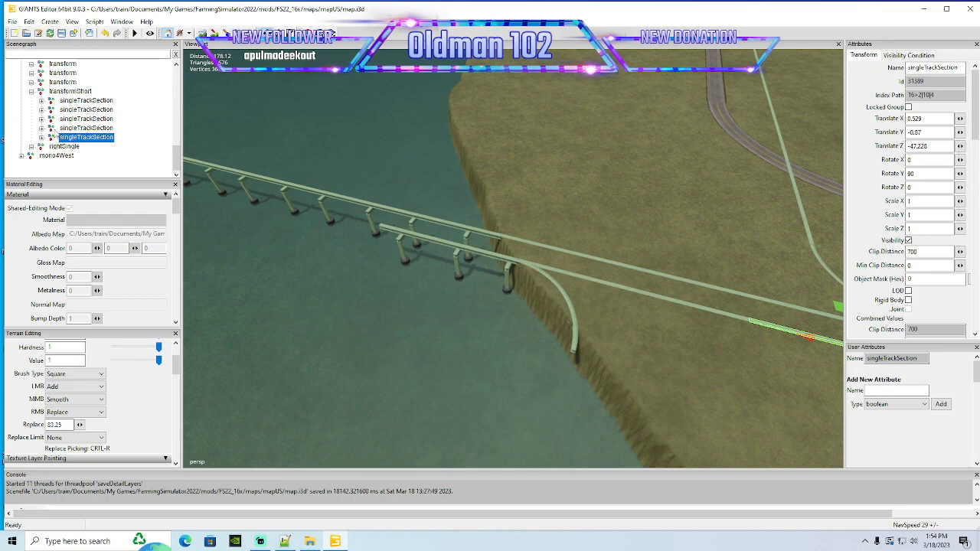
{"action": "left_click", "coordinate": [54, 128]}
{"action": "left_click", "coordinate": [50, 120]}
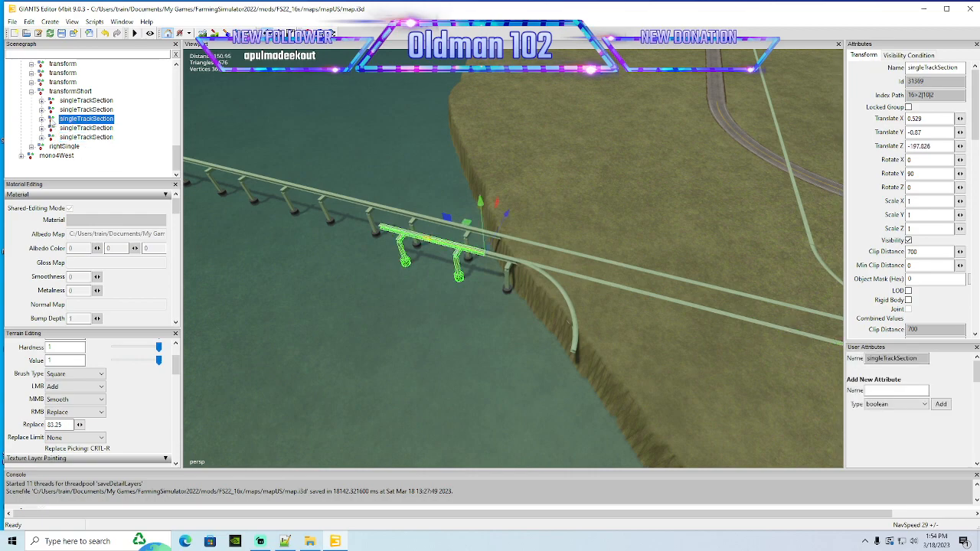
{"action": "key", "text": "Delete"}
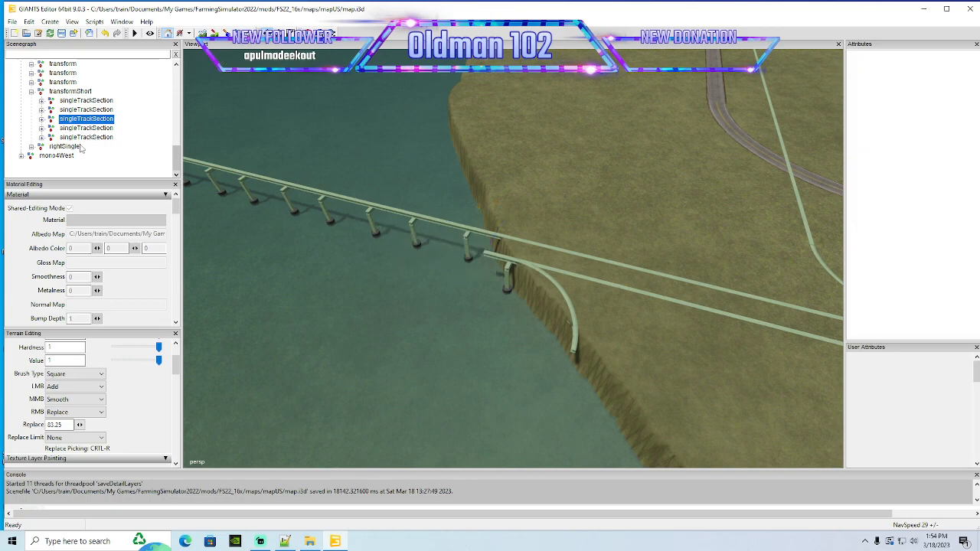
Shift the rightSingle copy to Translate Z -607.107 and turn it so that its Rotate X, Y and Z are 0
{"action": "left_click", "coordinate": [39, 138]}
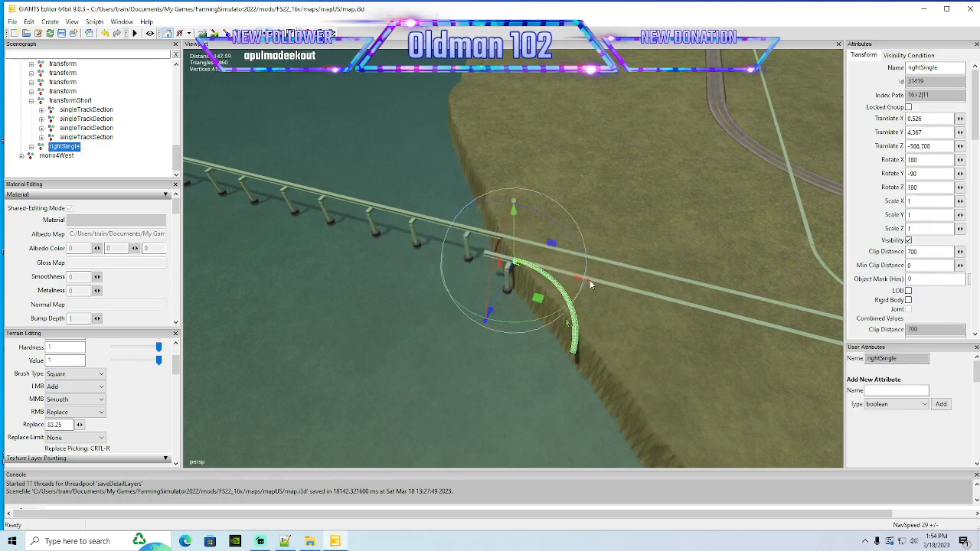
{"action": "left_click_drag", "start_coordinate": [578, 279], "coordinate": [530, 267]}
{"action": "scroll", "coordinate": [518, 282], "scroll_direction": "up", "scroll_amount": 2}
{"action": "scroll", "coordinate": [518, 282], "scroll_direction": "up", "scroll_amount": 1}
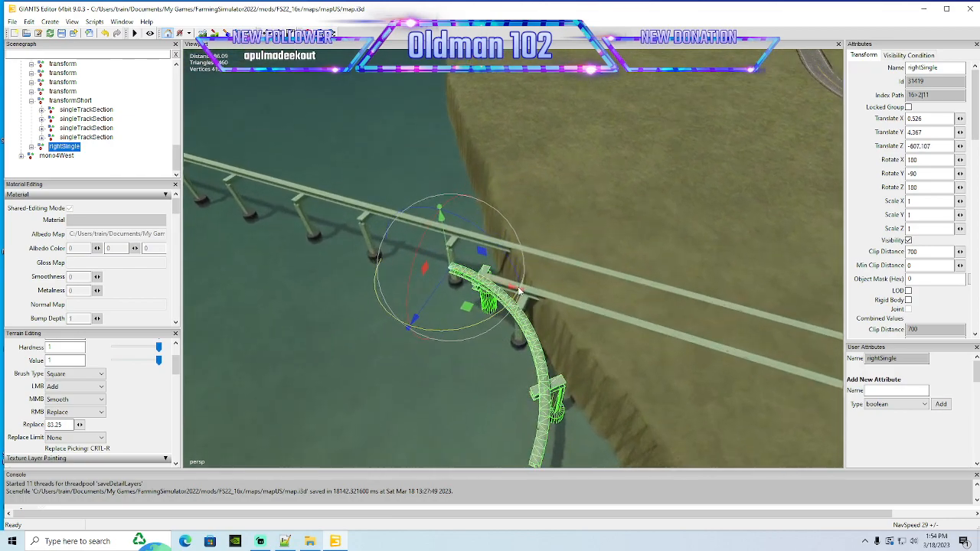
{"action": "left_click_drag", "start_coordinate": [491, 320], "coordinate": [518, 242]}
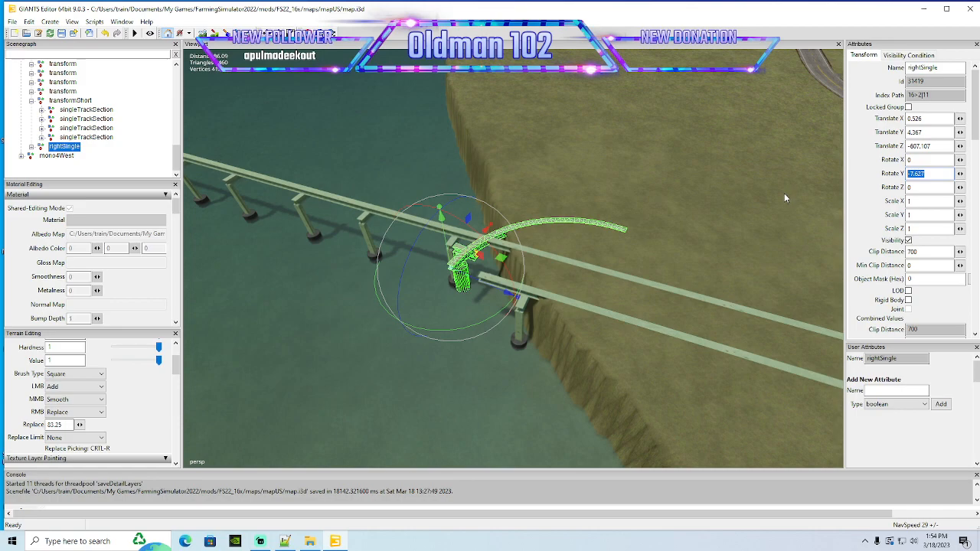
{"action": "type", "text": "0"}
Join the rightSingle curve to the open end of transformShort at Translate X -31.41, Translate Z -631.374
{"action": "left_click_drag", "start_coordinate": [470, 250], "coordinate": [368, 385]}
{"action": "scroll", "coordinate": [302, 386], "scroll_direction": "up", "scroll_amount": 6}
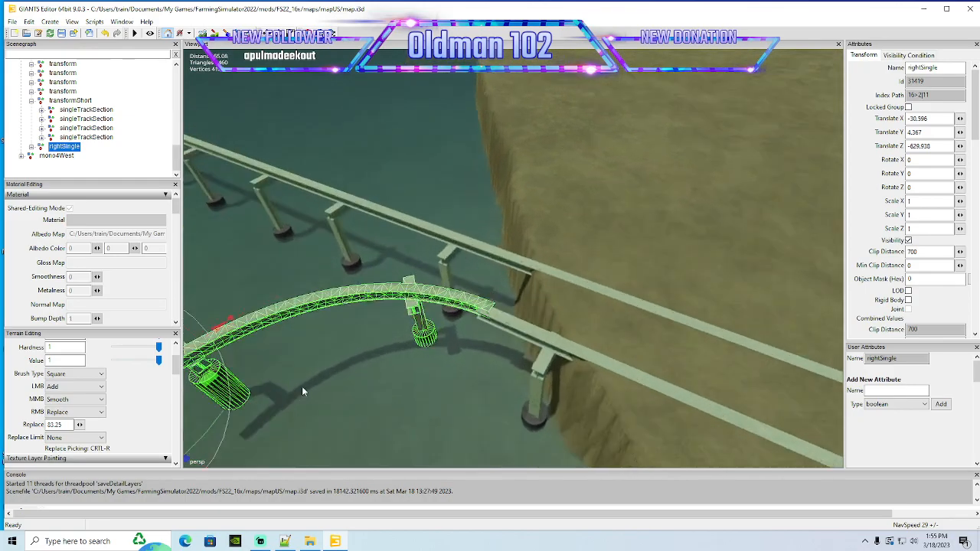
{"action": "left_click_drag", "start_coordinate": [302, 386], "coordinate": [357, 372], "text": "alt"}
{"action": "scroll", "coordinate": [418, 335], "scroll_direction": "up", "scroll_amount": 3}
{"action": "scroll", "coordinate": [419, 334], "scroll_direction": "down", "scroll_amount": 3}
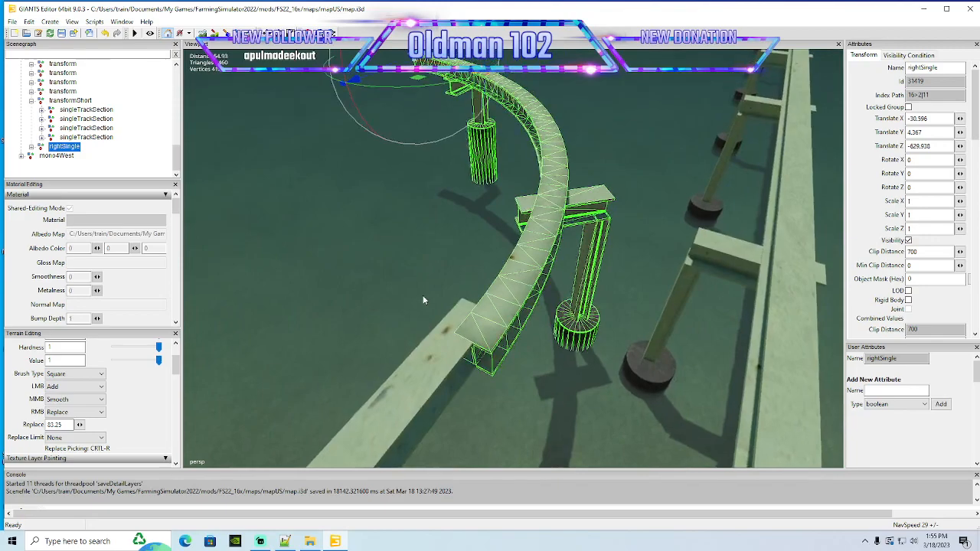
{"action": "left_click_drag", "start_coordinate": [451, 65], "coordinate": [441, 65]}
{"action": "left_click_drag", "start_coordinate": [345, 79], "coordinate": [381, 111]}
{"action": "scroll", "coordinate": [393, 85], "scroll_direction": "up", "scroll_amount": 2}
{"action": "scroll", "coordinate": [382, 115], "scroll_direction": "down", "scroll_amount": 5}
Collapse transformShort, duplicate the second singleTrackSection of mono3South and slide the copy near the new curve at Translate Z -657.44
{"action": "left_click", "coordinate": [31, 101]}
{"action": "scroll", "coordinate": [87, 128], "scroll_direction": "up", "scroll_amount": 1}
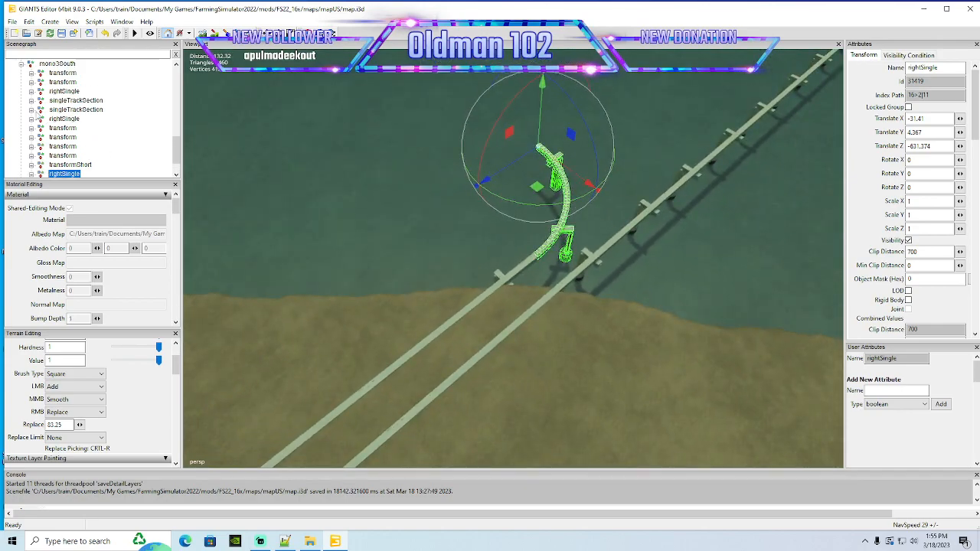
{"action": "left_click", "coordinate": [40, 109]}
{"action": "left_click_drag", "start_coordinate": [398, 199], "coordinate": [597, 209], "text": "alt"}
{"action": "scroll", "coordinate": [397, 71], "scroll_direction": "up", "scroll_amount": 5}
{"action": "scroll", "coordinate": [455, 178], "scroll_direction": "down", "scroll_amount": 5}
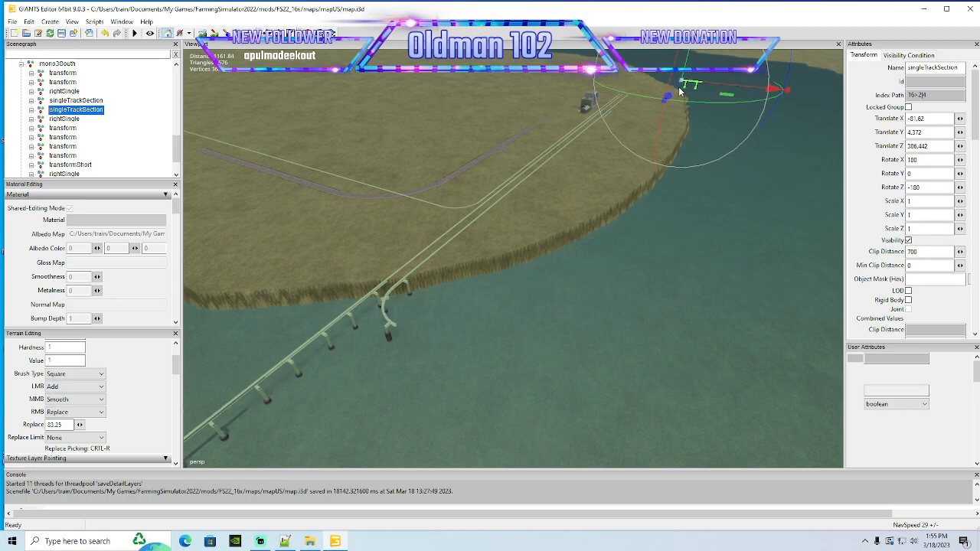
{"action": "key", "text": "ctrl+d"}
{"action": "left_click_drag", "start_coordinate": [668, 96], "coordinate": [398, 414]}
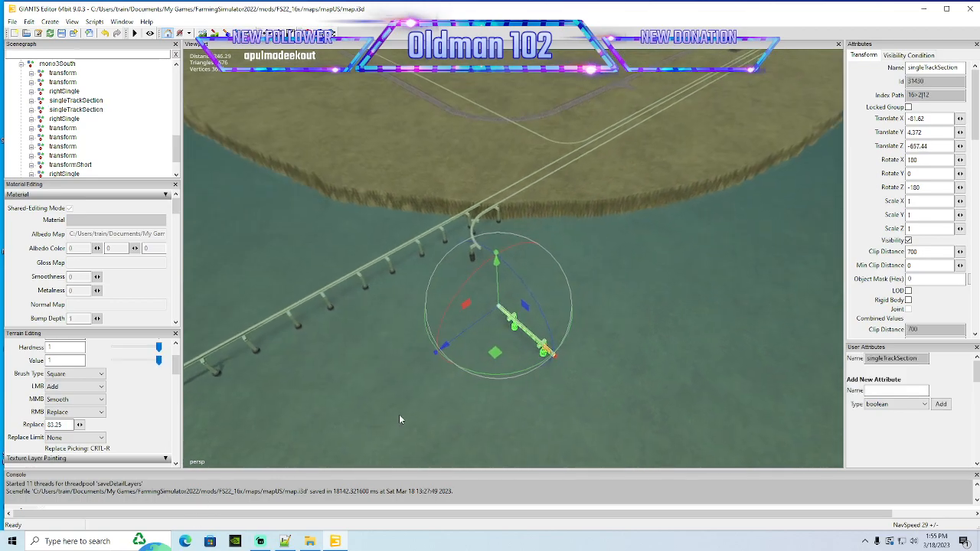
Align the singleTrackSection copy with the open end of the new rightSingle curve over the water
{"action": "scroll", "coordinate": [398, 412], "scroll_direction": "up", "scroll_amount": 2}
{"action": "scroll", "coordinate": [397, 416], "scroll_direction": "up", "scroll_amount": 2}
{"action": "left_click_drag", "start_coordinate": [536, 393], "coordinate": [463, 319]}
{"action": "left_click_drag", "start_coordinate": [505, 290], "coordinate": [457, 287], "text": "alt"}
{"action": "scroll", "coordinate": [512, 270], "scroll_direction": "up", "scroll_amount": 1}
{"action": "scroll", "coordinate": [510, 255], "scroll_direction": "up", "scroll_amount": 5}
{"action": "left_click_drag", "start_coordinate": [425, 176], "coordinate": [536, 351]}
{"action": "left_click_drag", "start_coordinate": [545, 352], "coordinate": [403, 201], "text": "alt"}
{"action": "scroll", "coordinate": [593, 358], "scroll_direction": "up", "scroll_amount": 3}
{"action": "scroll", "coordinate": [593, 358], "scroll_direction": "up", "scroll_amount": 4}
{"action": "left_click_drag", "start_coordinate": [475, 196], "coordinate": [385, 277]}
Duplicate the rightSingle curve over the water, slide the copy to Translate X -113.229 and set its Rotate Y to 90
{"action": "scroll", "coordinate": [352, 266], "scroll_direction": "down", "scroll_amount": 5}
{"action": "left_click_drag", "start_coordinate": [314, 253], "coordinate": [435, 299], "text": "alt"}
{"action": "scroll", "coordinate": [445, 304], "scroll_direction": "down", "scroll_amount": 4}
{"action": "scroll", "coordinate": [111, 126], "scroll_direction": "down", "scroll_amount": 1}
{"action": "scroll", "coordinate": [111, 126], "scroll_direction": "down", "scroll_amount": 1}
{"action": "left_click", "coordinate": [50, 137]}
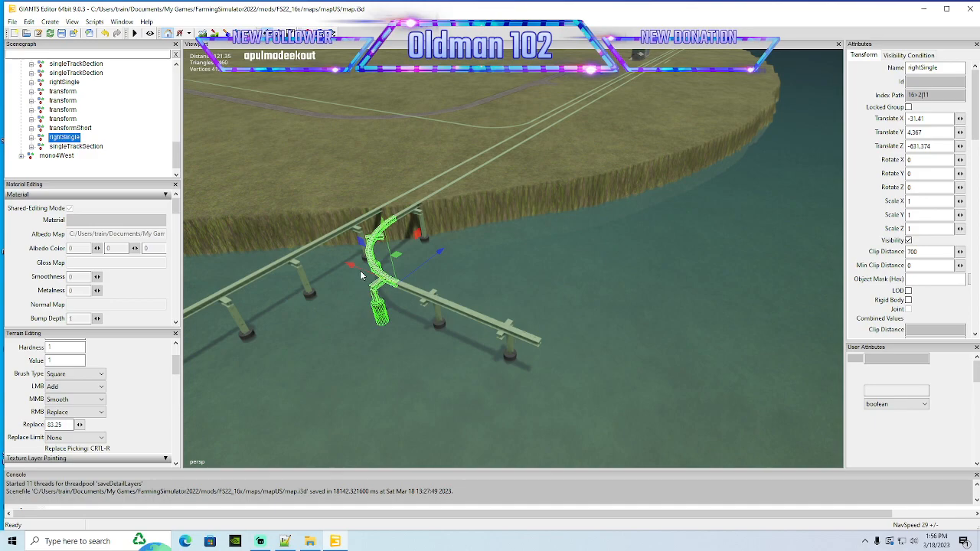
{"action": "key", "text": "ctrl+d"}
{"action": "left_click_drag", "start_coordinate": [360, 269], "coordinate": [561, 377]}
{"action": "left_click_drag", "start_coordinate": [633, 426], "coordinate": [681, 338]}
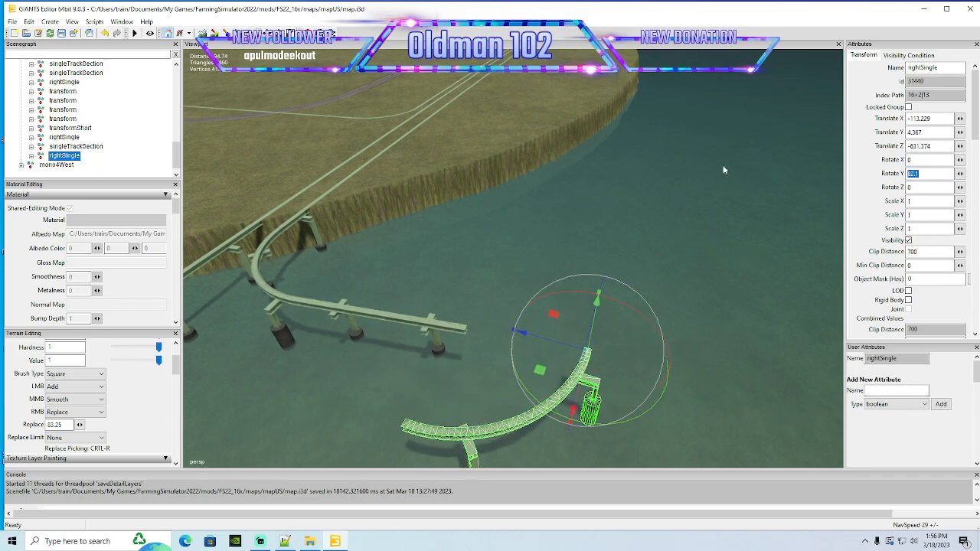
{"action": "type", "text": "90"}
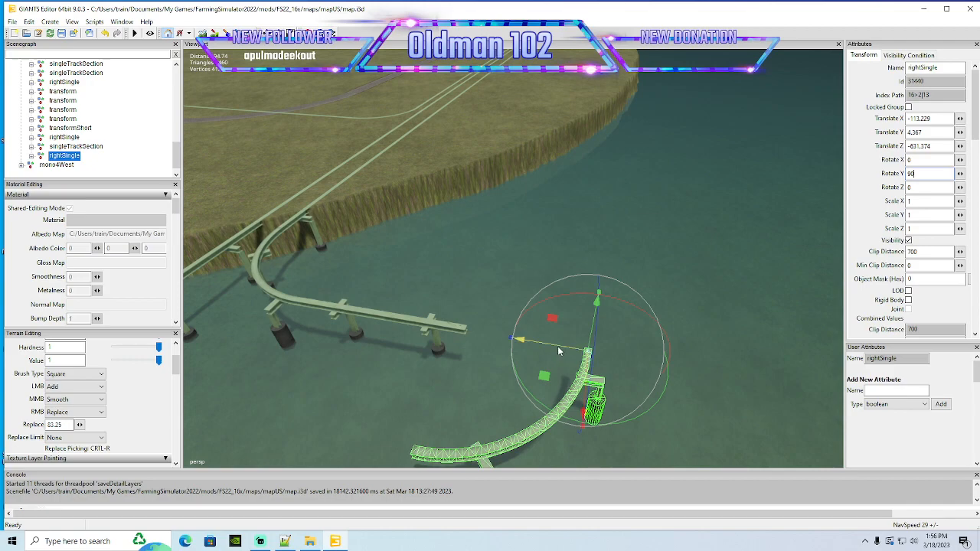
Move the rightSingle copy against the open end of the singleTrackSection, at about Translate X -113.57, Translate Z -599.412
{"action": "left_click_drag", "start_coordinate": [580, 355], "coordinate": [565, 388]}
{"action": "left_click_drag", "start_coordinate": [638, 386], "coordinate": [617, 403], "text": "alt"}
{"action": "left_click_drag", "start_coordinate": [527, 337], "coordinate": [693, 220]}
{"action": "left_click_drag", "start_coordinate": [642, 84], "coordinate": [624, 140], "text": "alt"}
{"action": "middle_click_drag", "start_coordinate": [568, 77], "coordinate": [567, 101], "text": "alt"}
{"action": "mouse_move", "coordinate": [494, 81]}
{"action": "left_mouse_down"}
{"action": "mouse_move", "coordinate": [528, 78]}
{"action": "mouse_move", "coordinate": [508, 76]}
{"action": "left_mouse_up"}
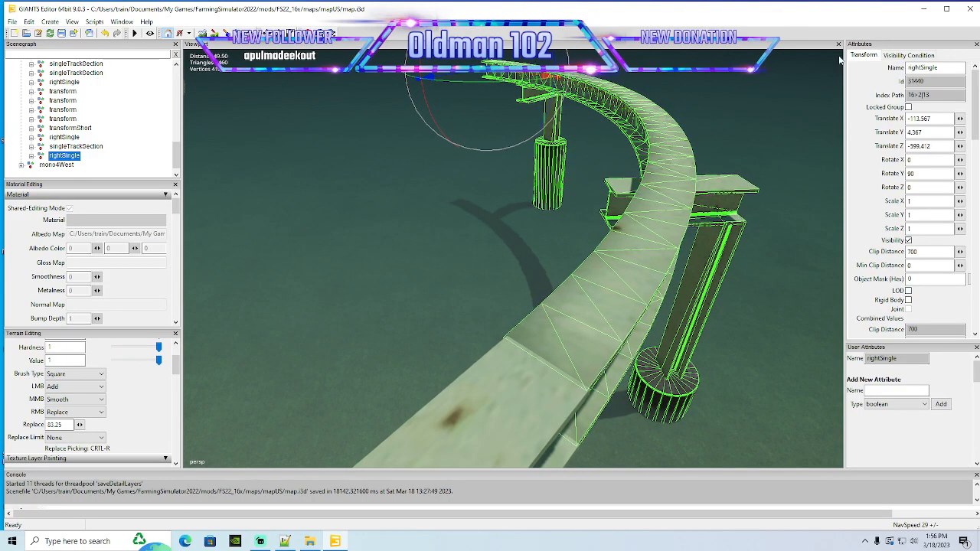
Fine-tune the new rightSingle curve's joint by setting Translate X to -113.6 and Translate Z to -599.44
{"action": "key", "text": "BackSpace"}
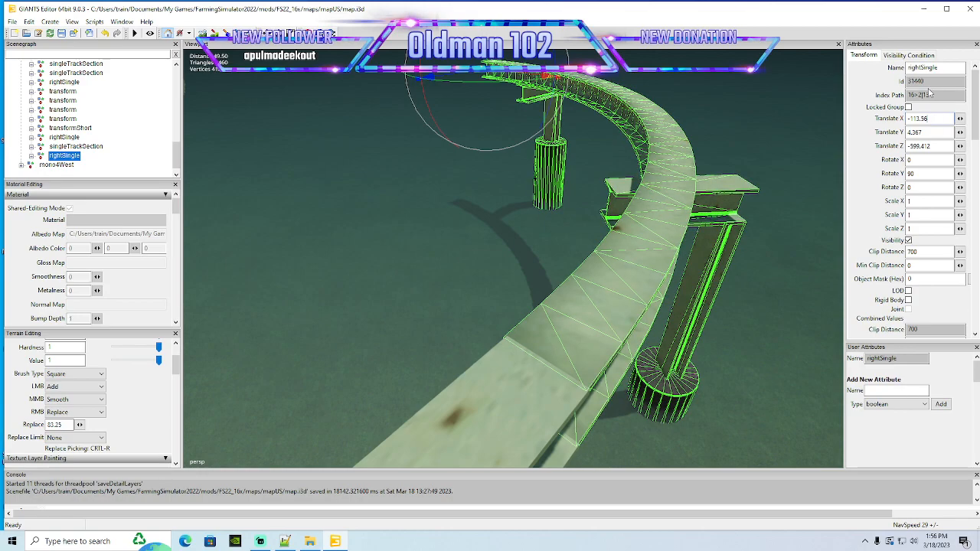
{"action": "key", "text": "BackSpace"}
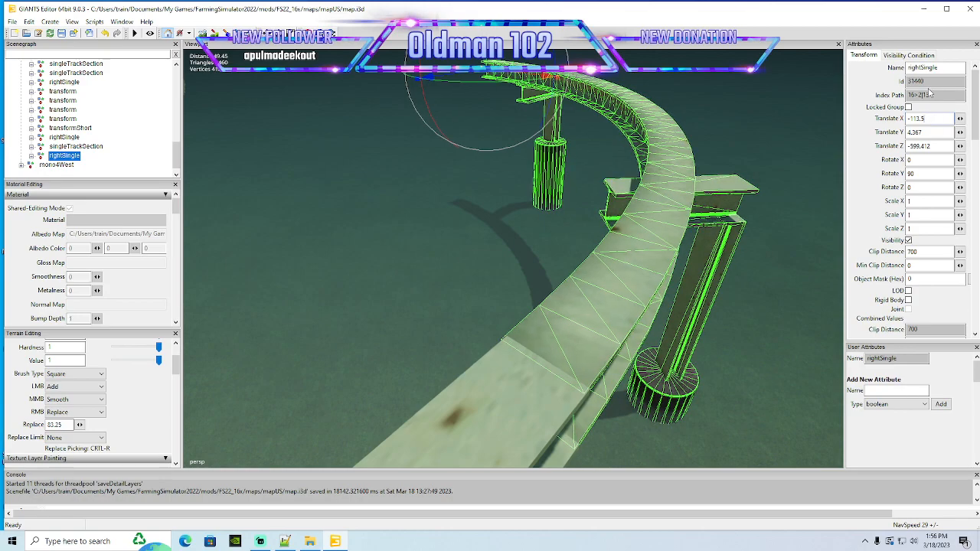
{"action": "key", "text": "BackSpace"}
{"action": "type", "text": "6"}
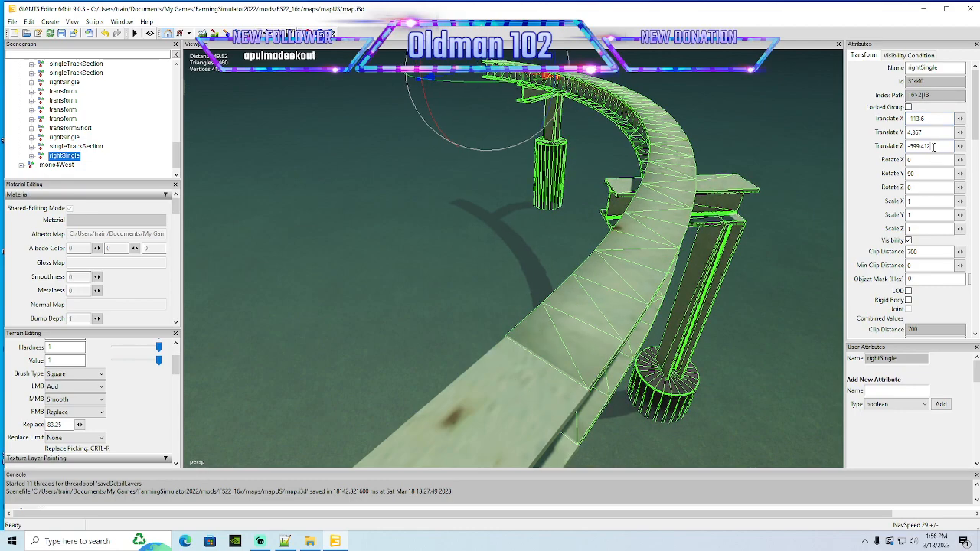
{"action": "key", "text": "BackSpace"}
{"action": "key", "text": "BackSpace"}
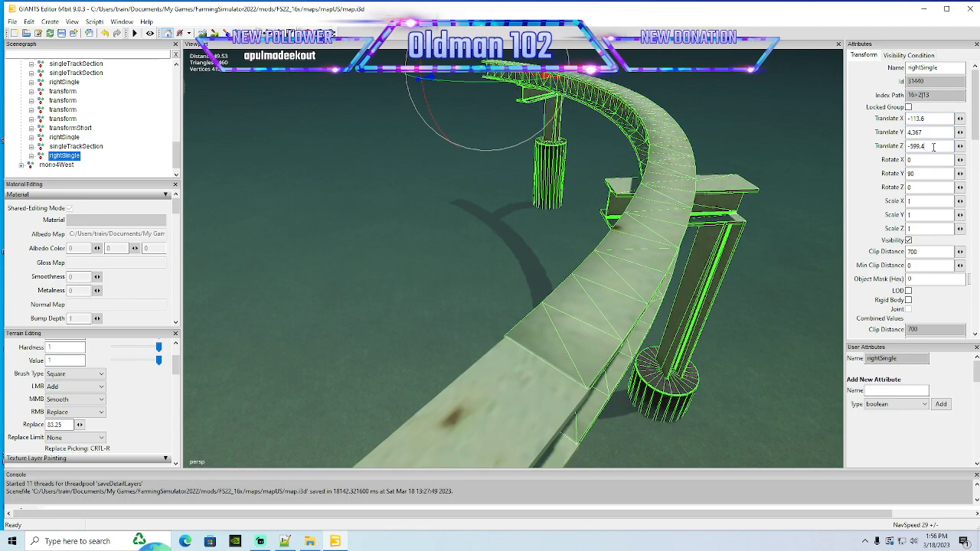
{"action": "key", "text": "BackSpace"}
{"action": "type", "text": "5"}
{"action": "key", "text": "BackSpace"}
{"action": "type", "text": "45"}
{"action": "key", "text": "BackSpace"}
{"action": "type", "text": "4"}
Duplicate the singleTrackSection between the two curves and set the copy's Rotate Y to -90
{"action": "left_click_drag", "start_coordinate": [682, 225], "coordinate": [441, 231], "text": "alt"}
{"action": "scroll", "coordinate": [563, 270], "scroll_direction": "down", "scroll_amount": 6}
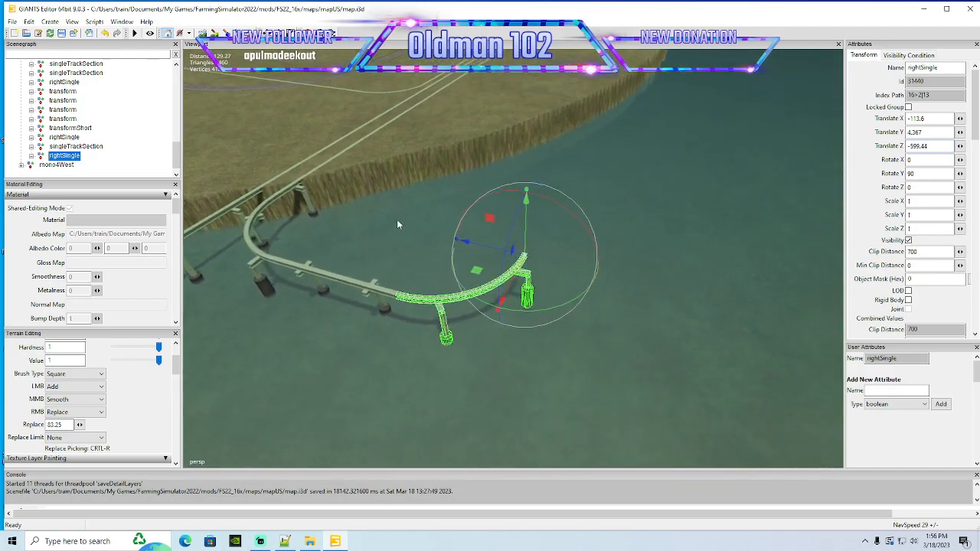
{"action": "left_click", "coordinate": [339, 316]}
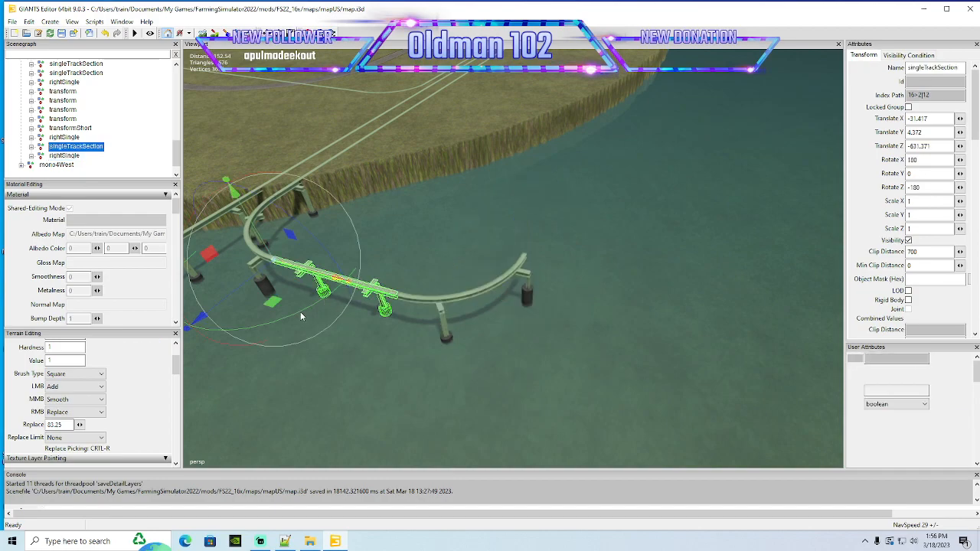
{"action": "key", "text": "ctrl+d"}
{"action": "left_click_drag", "start_coordinate": [287, 321], "coordinate": [356, 238]}
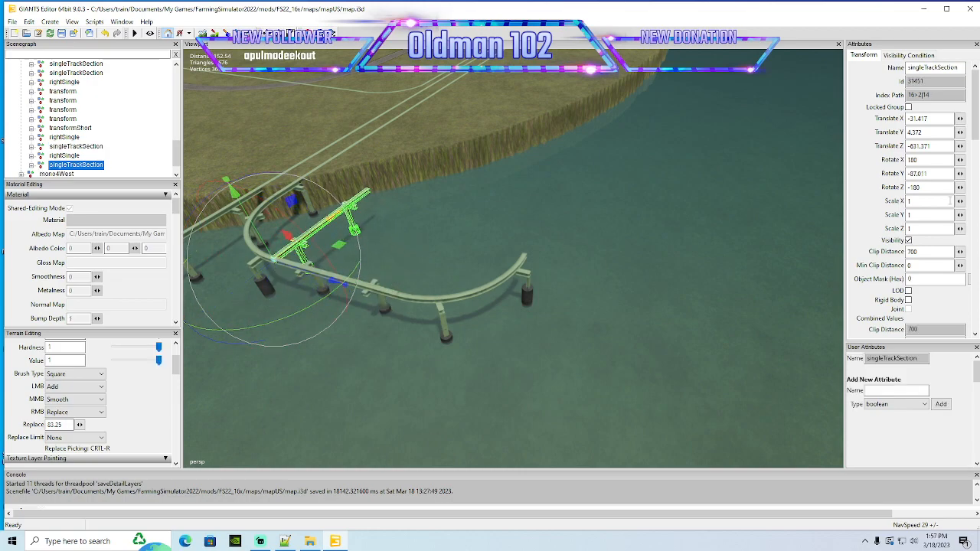
{"action": "type", "text": "-9"}
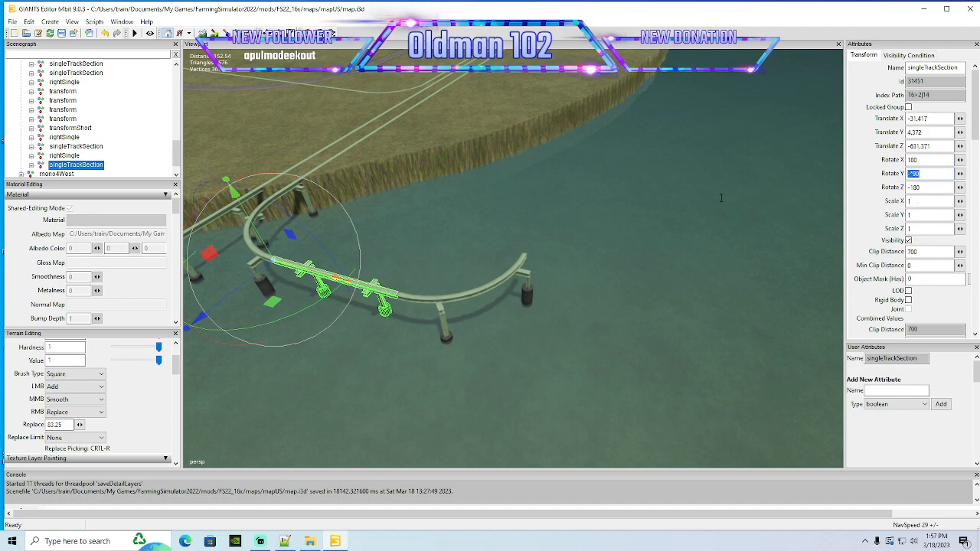
{"action": "type", "text": "90"}
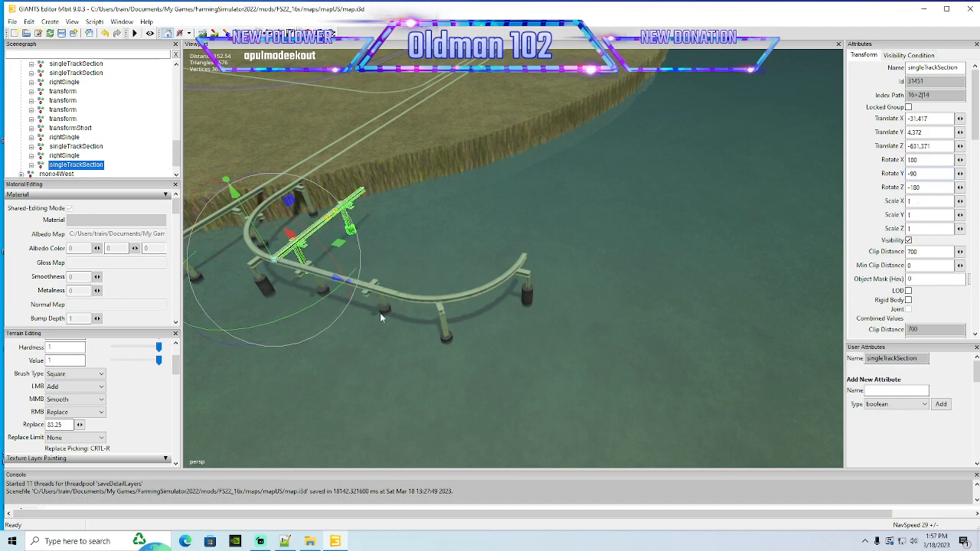
Join the turned singleTrackSection copy to the second curve's open end at Translate X -113.607, Translate Z -599.437
{"action": "left_click_drag", "start_coordinate": [330, 281], "coordinate": [432, 341]}
{"action": "scroll", "coordinate": [610, 222], "scroll_direction": "up", "scroll_amount": 3}
{"action": "scroll", "coordinate": [559, 262], "scroll_direction": "up", "scroll_amount": 3}
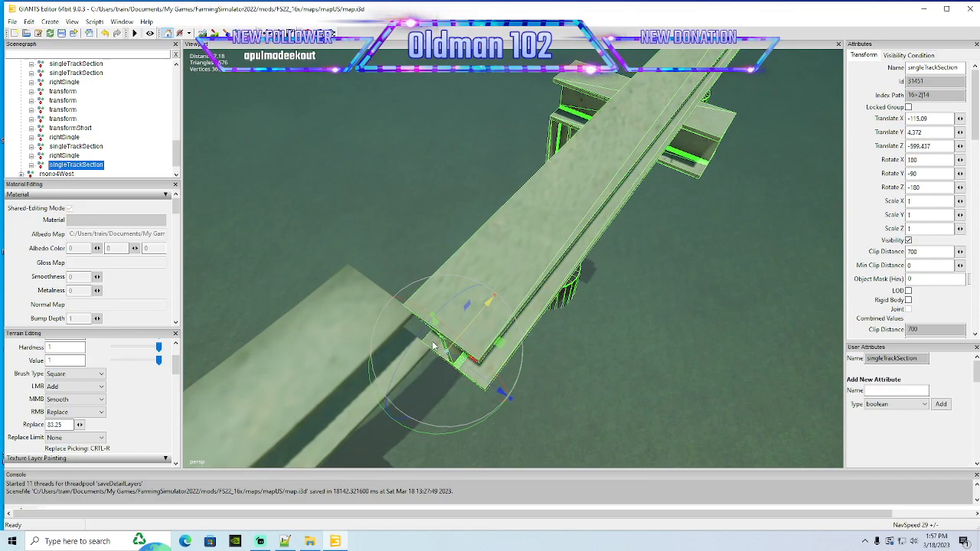
{"action": "left_click_drag", "start_coordinate": [496, 392], "coordinate": [451, 330]}
Duplicate the second rightSingle curve, slide the copy to Translate Z -515.922 and turn it to Rotate X 180, Y 0, Z -180
{"action": "scroll", "coordinate": [456, 353], "scroll_direction": "down", "scroll_amount": 4}
{"action": "scroll", "coordinate": [456, 353], "scroll_direction": "down", "scroll_amount": 4}
{"action": "left_click", "coordinate": [411, 363]}
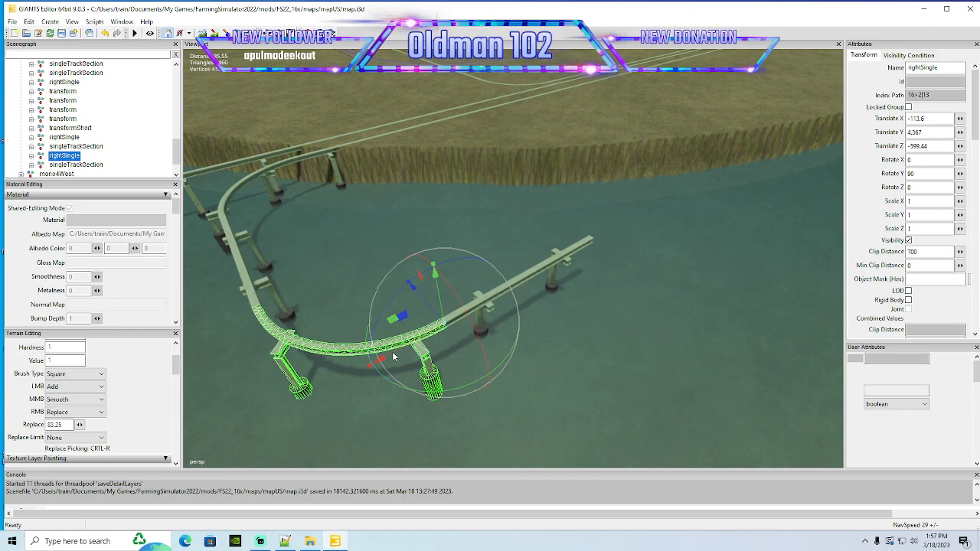
{"action": "left_click_drag", "start_coordinate": [387, 357], "coordinate": [701, 224]}
{"action": "left_click_drag", "start_coordinate": [659, 248], "coordinate": [880, 190]}
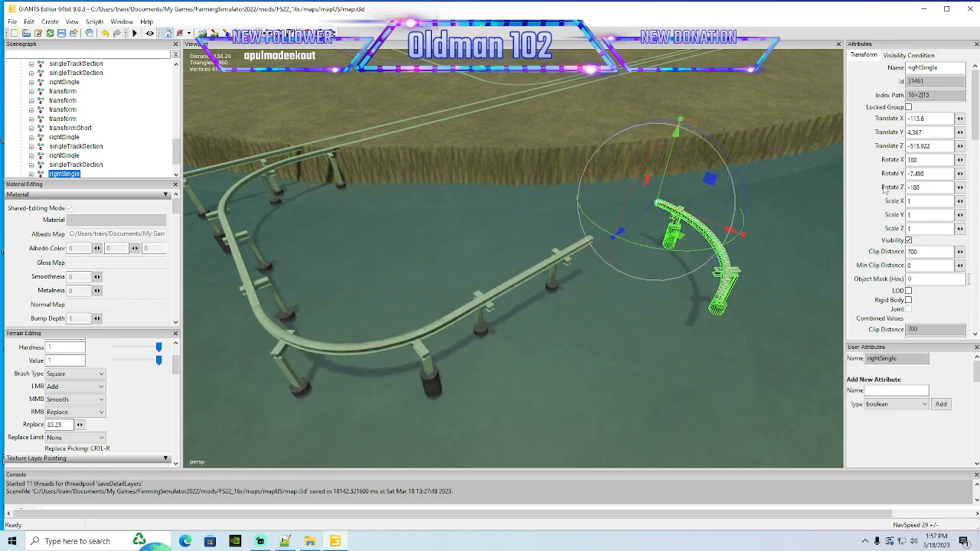
{"action": "double_click", "coordinate": [932, 173]}
Move the third rightSingle curve onto the open end of the straight section at Translate X -81.575, Translate Z -517.291
{"action": "left_click_drag", "start_coordinate": [751, 203], "coordinate": [571, 158]}
{"action": "scroll", "coordinate": [640, 191], "scroll_direction": "up", "scroll_amount": 3}
{"action": "scroll", "coordinate": [638, 186], "scroll_direction": "up", "scroll_amount": 3}
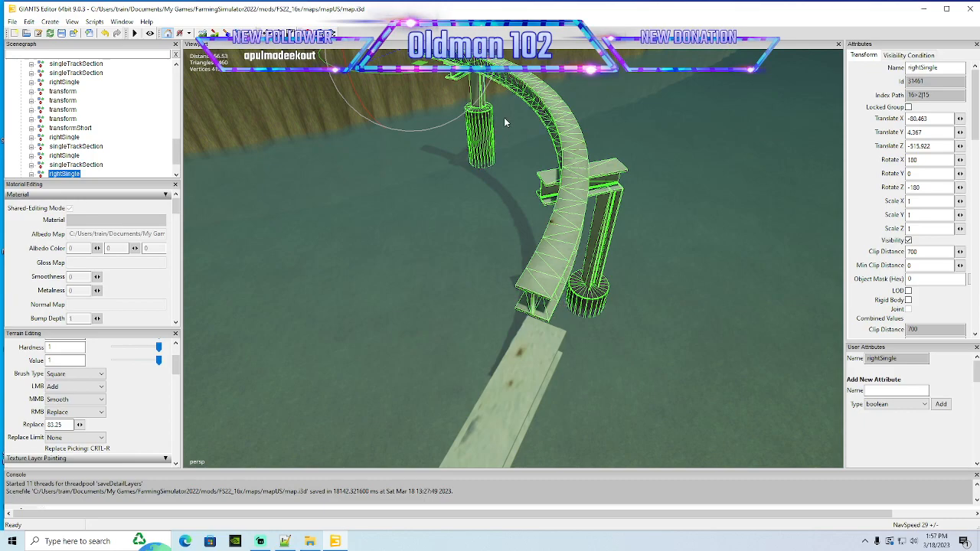
{"action": "left_click_drag", "start_coordinate": [503, 117], "coordinate": [433, 80], "text": "alt"}
{"action": "left_click_drag", "start_coordinate": [411, 87], "coordinate": [482, 138]}
{"action": "left_click_drag", "start_coordinate": [392, 74], "coordinate": [437, 115]}
Close the joint of the third rightSingle curve by setting its Translate X to -81.66
{"action": "left_click", "coordinate": [930, 119]}
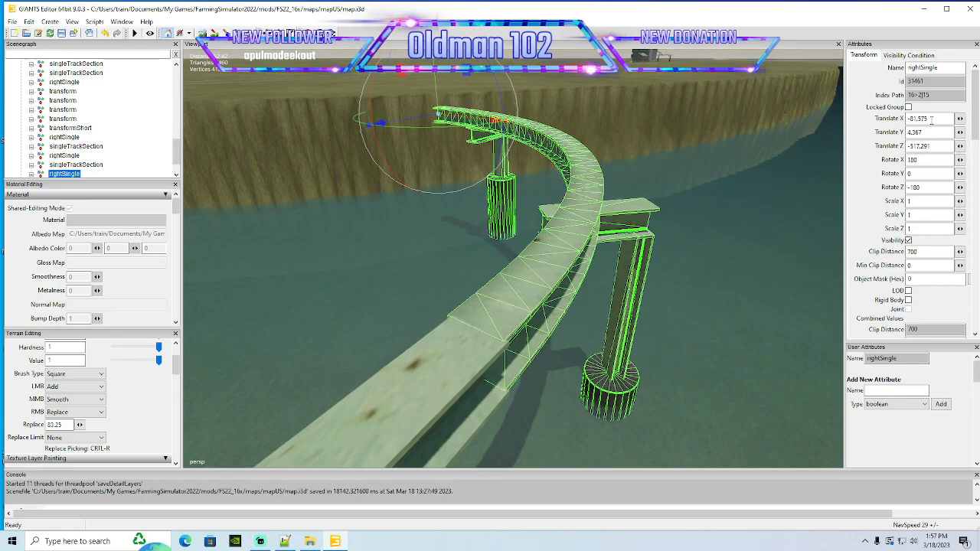
{"action": "key", "text": "BackSpace"}
{"action": "key", "text": "BackSpace"}
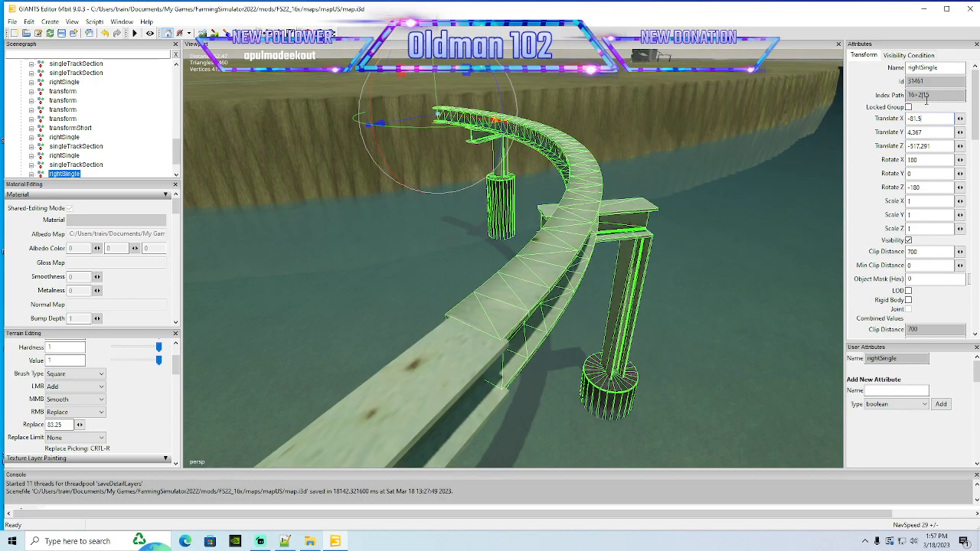
{"action": "key", "text": "BackSpace"}
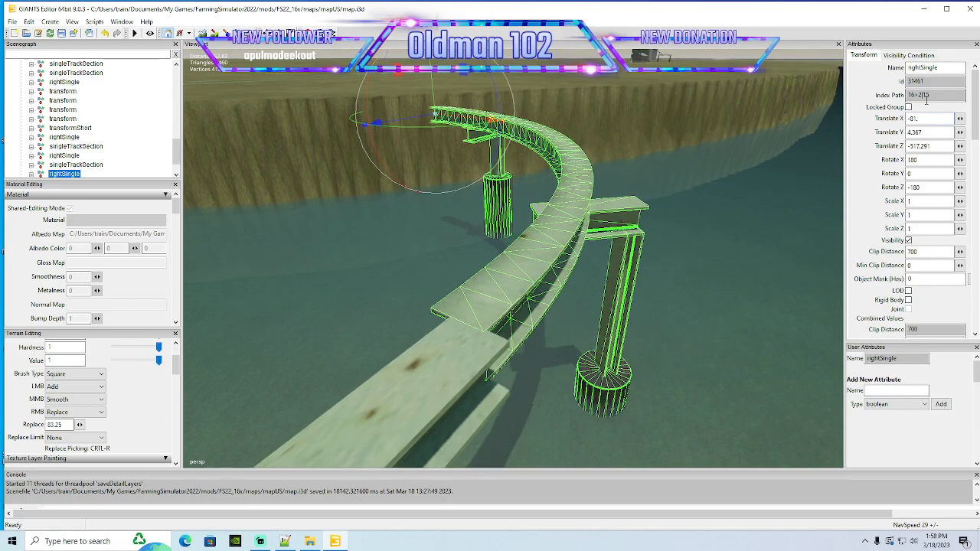
{"action": "type", "text": "64"}
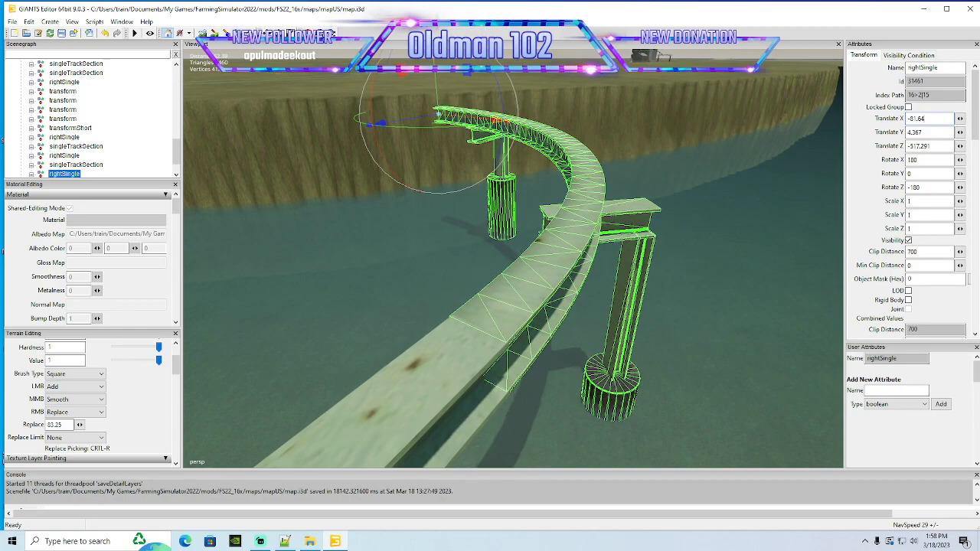
{"action": "key", "text": "BackSpace"}
{"action": "type", "text": "6"}
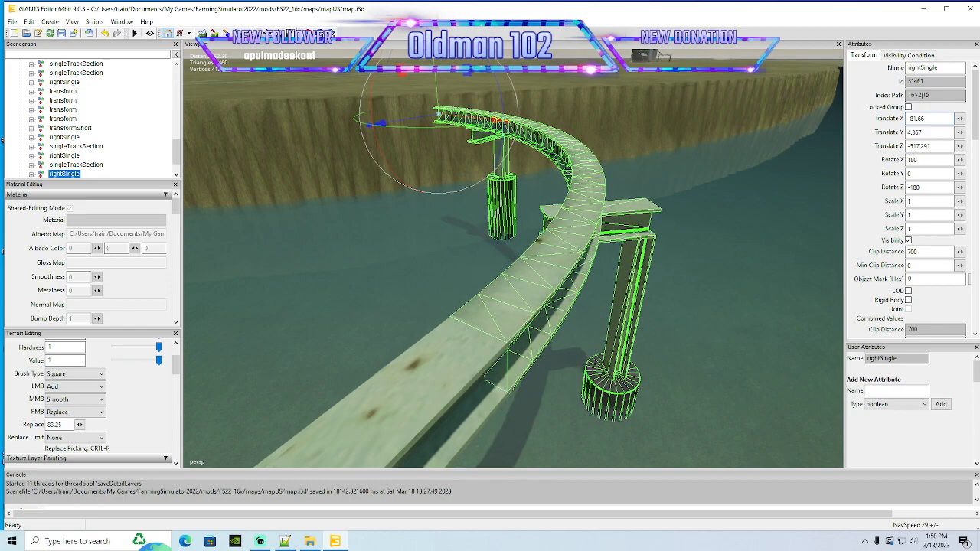
Duplicate the singleTrackSection leading into the third curve and turn the copy so that its Rotate X, Y and Z are 0
{"action": "left_click_drag", "start_coordinate": [674, 186], "coordinate": [597, 249], "text": "alt"}
{"action": "scroll", "coordinate": [588, 215], "scroll_direction": "down", "scroll_amount": 6}
{"action": "left_click_drag", "start_coordinate": [588, 215], "coordinate": [543, 214], "text": "alt"}
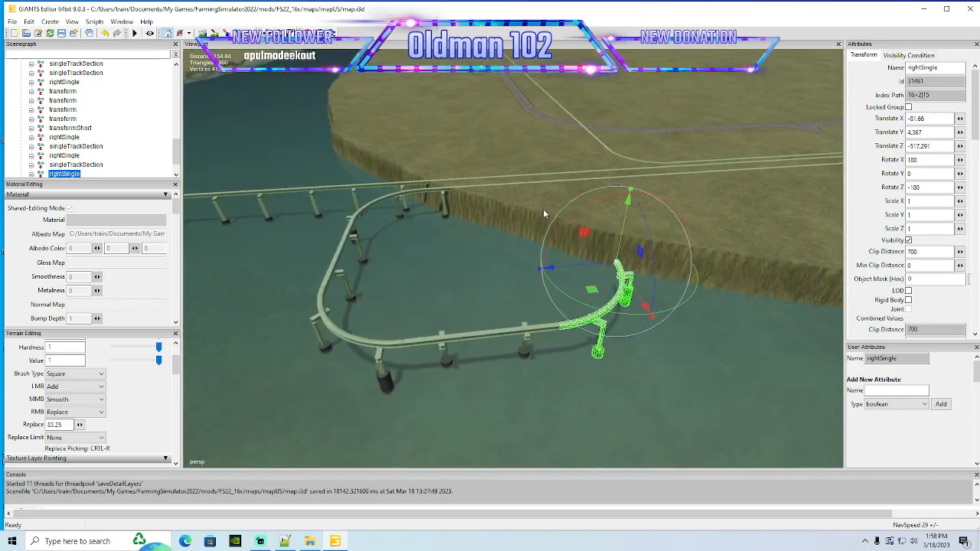
{"action": "left_click", "coordinate": [508, 352]}
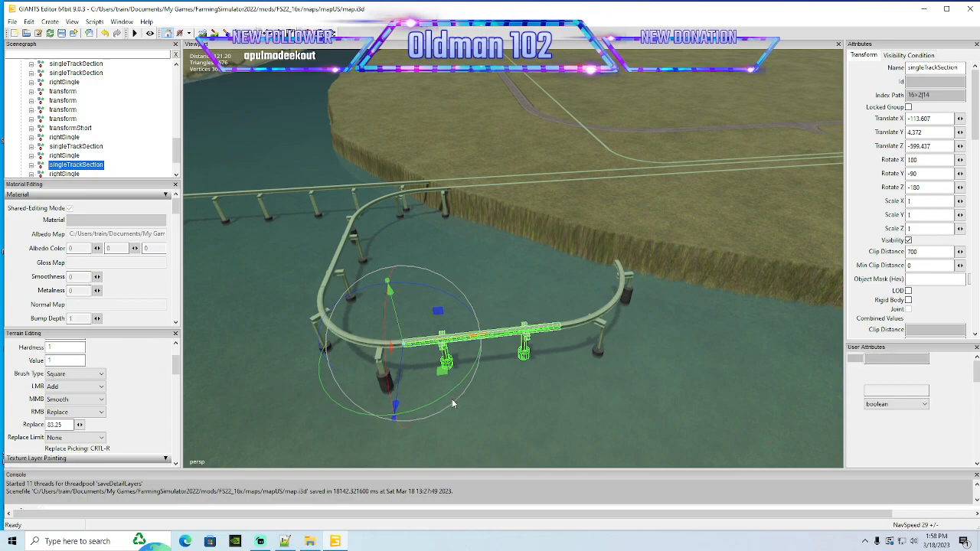
{"action": "left_click_drag", "start_coordinate": [450, 402], "coordinate": [548, 310]}
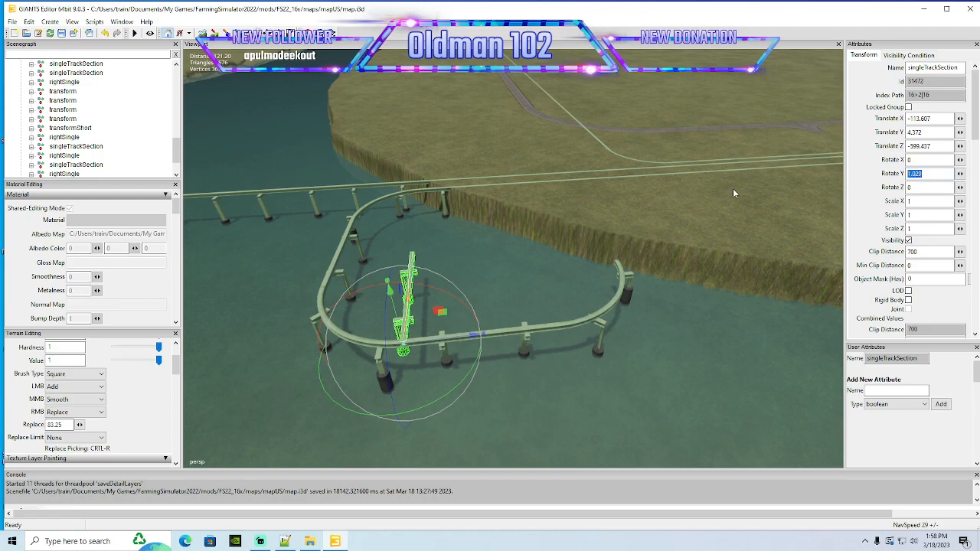
{"action": "type", "text": "0"}
{"action": "key", "text": "Return"}
Join the new singleTrackSection to the third curve's open end at Translate X -81.693, Translate Z -517.282
{"action": "left_click_drag", "start_coordinate": [513, 334], "coordinate": [776, 342]}
{"action": "scroll", "coordinate": [711, 329], "scroll_direction": "up", "scroll_amount": 3}
{"action": "scroll", "coordinate": [776, 342], "scroll_direction": "down", "scroll_amount": 3}
{"action": "left_click_drag", "start_coordinate": [667, 316], "coordinate": [450, 320]}
{"action": "scroll", "coordinate": [480, 342], "scroll_direction": "up", "scroll_amount": 2}
{"action": "scroll", "coordinate": [480, 338], "scroll_direction": "up", "scroll_amount": 5}
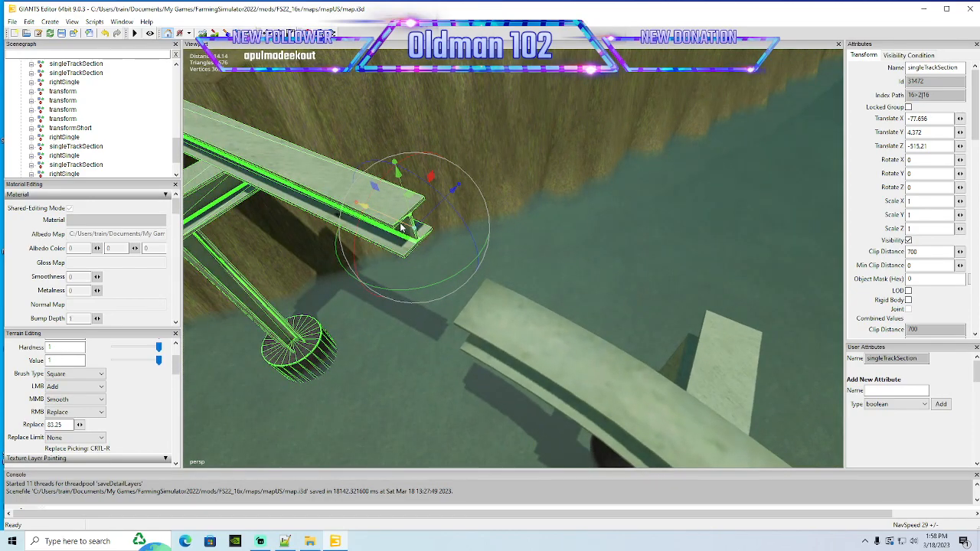
{"action": "left_click_drag", "start_coordinate": [401, 228], "coordinate": [391, 274]}
Duplicate the third rightSingle curve and turn the copy so that its Rotate X, Y and Z are 0
{"action": "scroll", "coordinate": [405, 270], "scroll_direction": "down", "scroll_amount": 8}
{"action": "scroll", "coordinate": [391, 274], "scroll_direction": "down", "scroll_amount": 2}
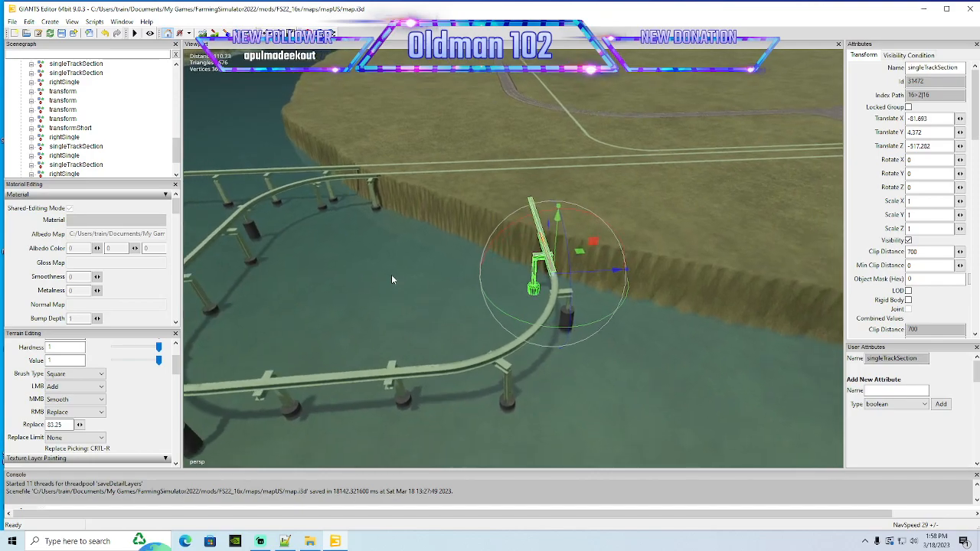
{"action": "scroll", "coordinate": [103, 168], "scroll_direction": "down", "scroll_amount": 1}
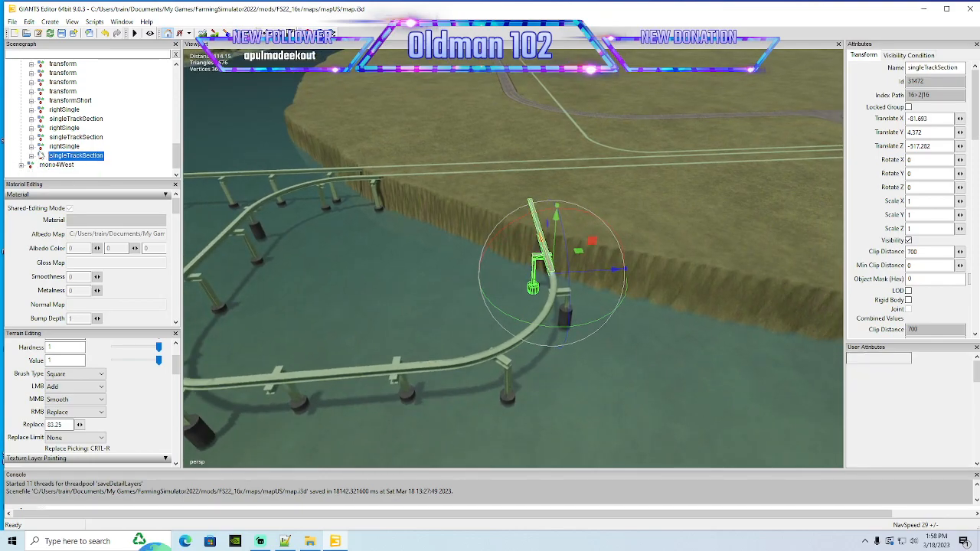
{"action": "left_click", "coordinate": [498, 365]}
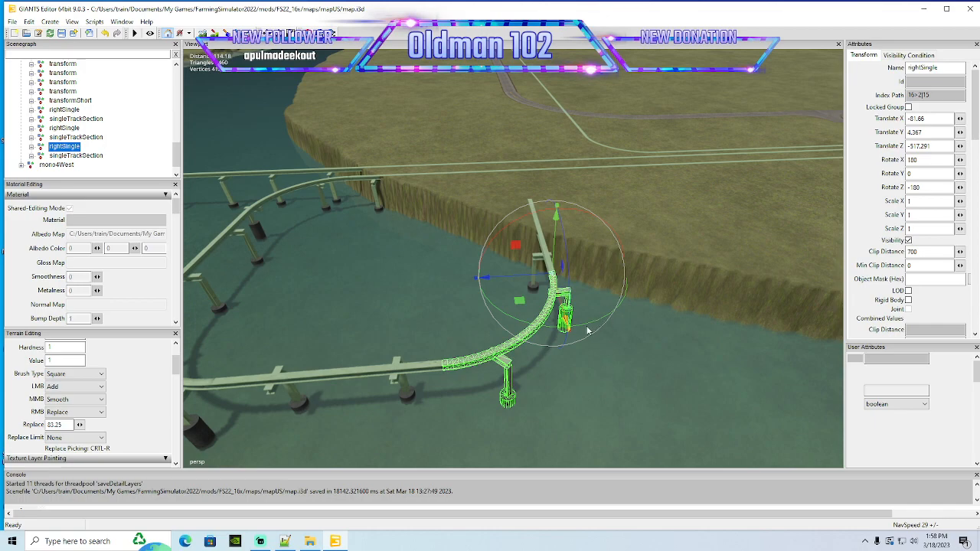
{"action": "left_click_drag", "start_coordinate": [579, 329], "coordinate": [518, 216]}
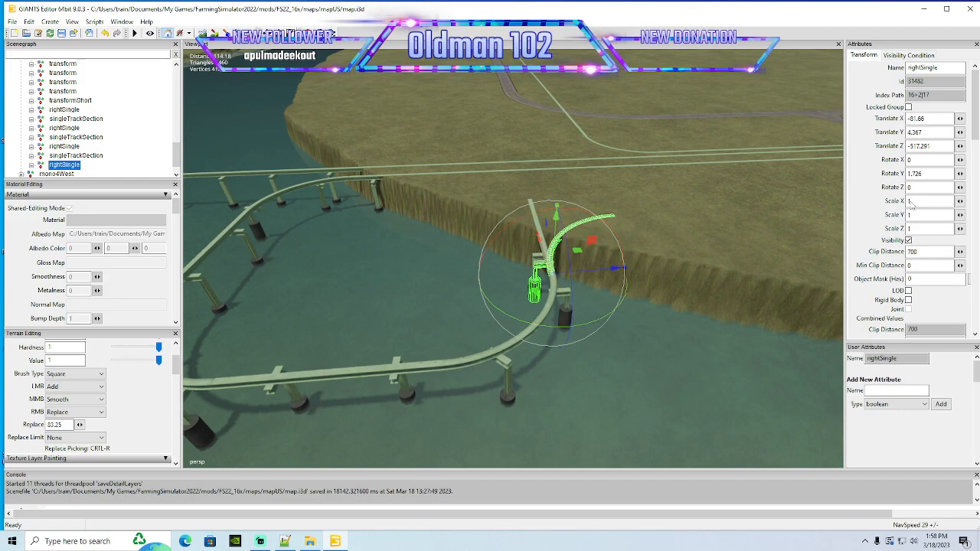
{"action": "type", "text": "0"}
Slide the fourth rightSingle curve inland to the far end of the straight section, at Translate X -31.457
{"action": "left_click_drag", "start_coordinate": [667, 268], "coordinate": [826, 299], "text": "alt"}
{"action": "scroll", "coordinate": [639, 229], "scroll_direction": "up", "scroll_amount": 3}
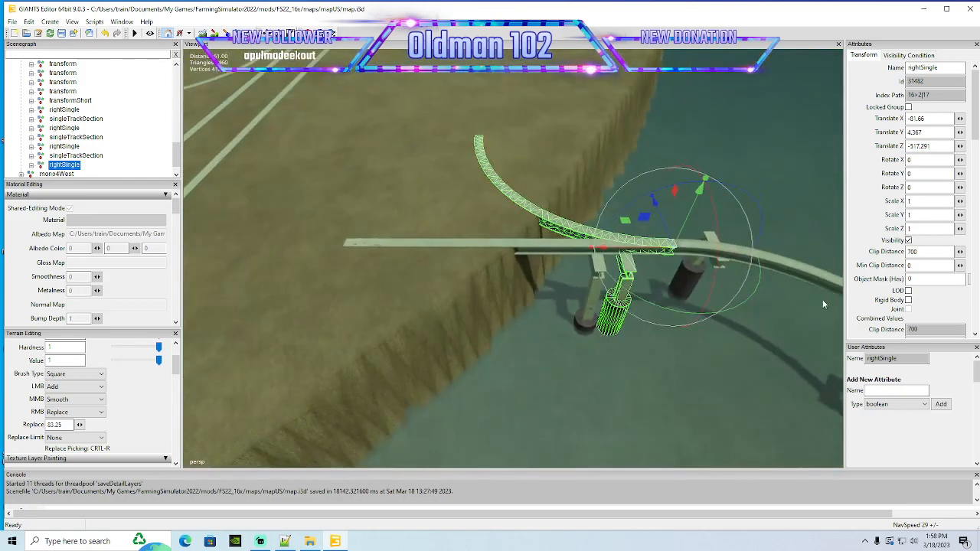
{"action": "left_click_drag", "start_coordinate": [610, 256], "coordinate": [480, 307]}
{"action": "scroll", "coordinate": [366, 277], "scroll_direction": "up", "scroll_amount": 5}
{"action": "left_click_drag", "start_coordinate": [541, 325], "coordinate": [487, 339], "text": "alt"}
{"action": "scroll", "coordinate": [484, 324], "scroll_direction": "down", "scroll_amount": 4}
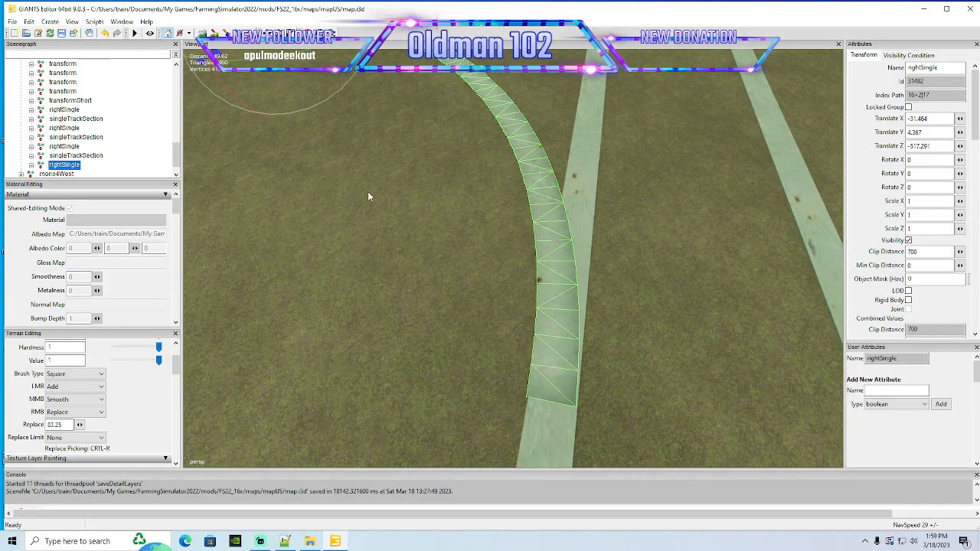
{"action": "scroll", "coordinate": [368, 192], "scroll_direction": "down", "scroll_amount": 3}
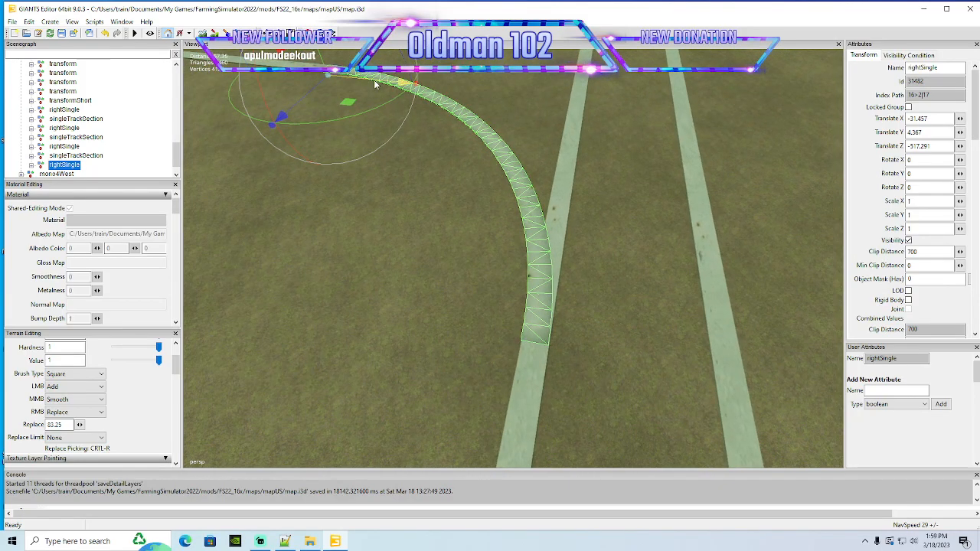
Set the fourth rightSingle curve's Translate X to -31.4 and review the whole turnaround loop
{"action": "left_click_drag", "start_coordinate": [448, 195], "coordinate": [465, 239], "text": "alt"}
{"action": "scroll", "coordinate": [466, 233], "scroll_direction": "up", "scroll_amount": 5}
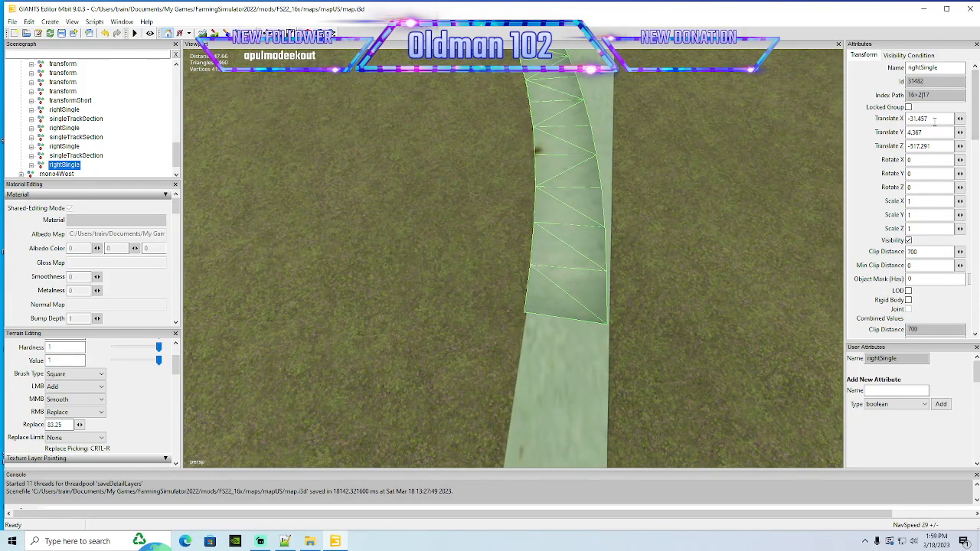
{"action": "key", "text": "BackSpace"}
{"action": "key", "text": "BackSpace"}
{"action": "left_click_drag", "start_coordinate": [636, 145], "coordinate": [728, 155], "text": "alt"}
{"action": "middle_click_drag", "start_coordinate": [728, 156], "coordinate": [567, 206], "text": "alt"}
{"action": "scroll", "coordinate": [584, 202], "scroll_direction": "down", "scroll_amount": 5}
{"action": "scroll", "coordinate": [584, 198], "scroll_direction": "down", "scroll_amount": 5}
{"action": "left_click_drag", "start_coordinate": [583, 197], "coordinate": [528, 124], "text": "alt"}
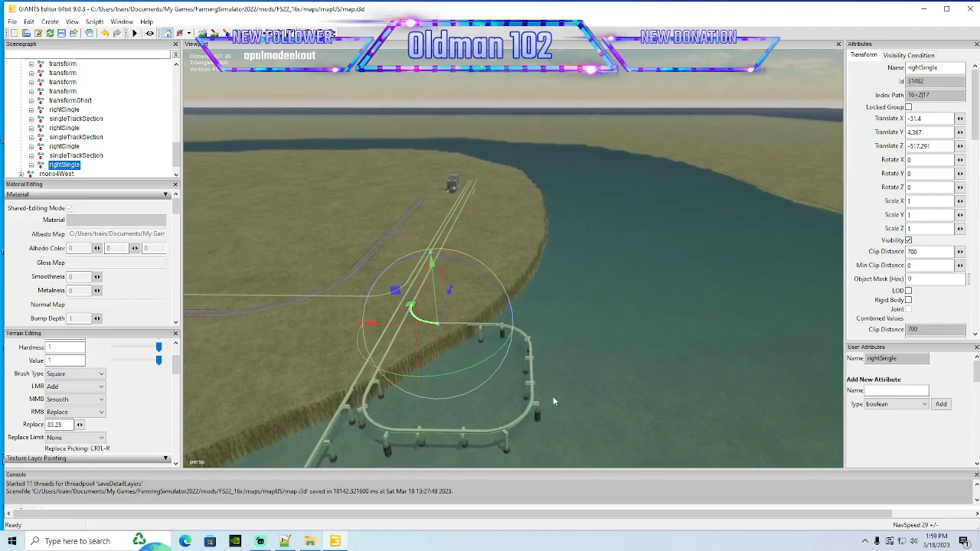
Examine the parallel monorail tracks between the turnaround loop and the grain elevator, including the short separate section beside them
{"action": "left_click_drag", "start_coordinate": [503, 296], "coordinate": [516, 312], "text": "alt"}
{"action": "scroll", "coordinate": [513, 309], "scroll_direction": "up", "scroll_amount": 8}
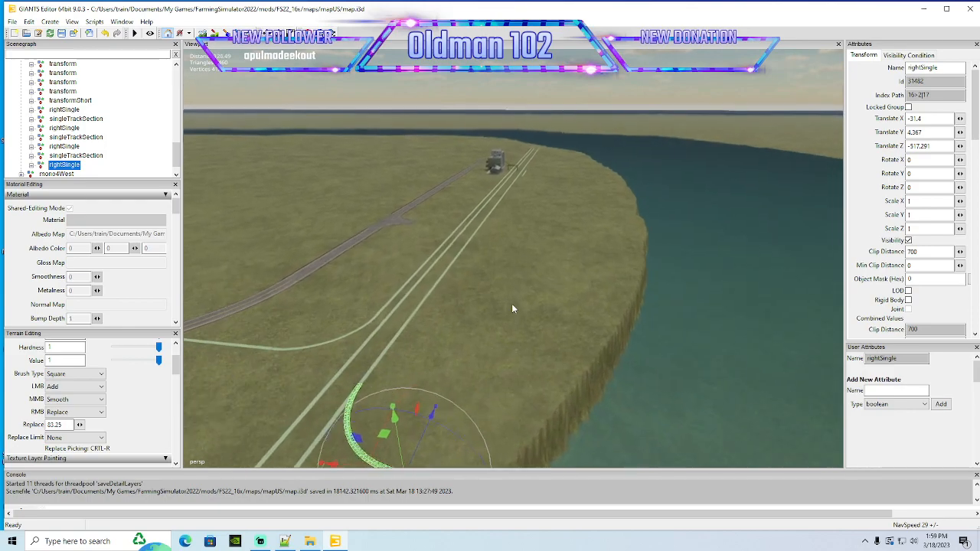
{"action": "left_click_drag", "start_coordinate": [508, 189], "coordinate": [552, 231], "text": "alt"}
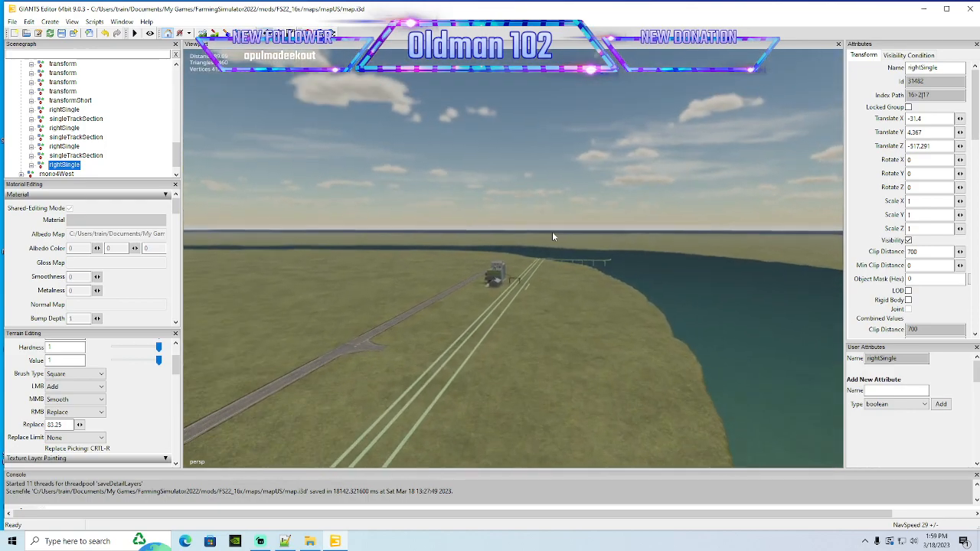
{"action": "scroll", "coordinate": [552, 231], "scroll_direction": "up", "scroll_amount": 6}
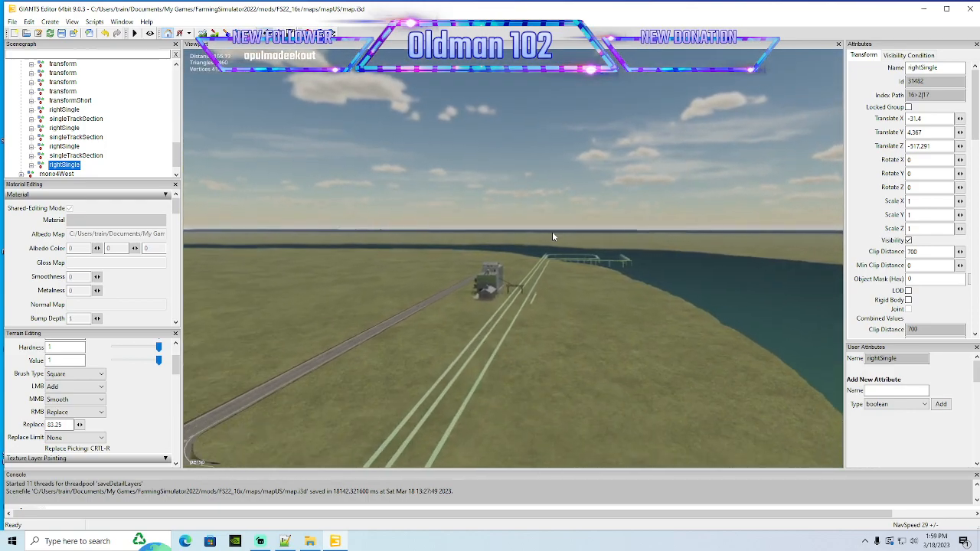
{"action": "scroll", "coordinate": [552, 231], "scroll_direction": "up", "scroll_amount": 6}
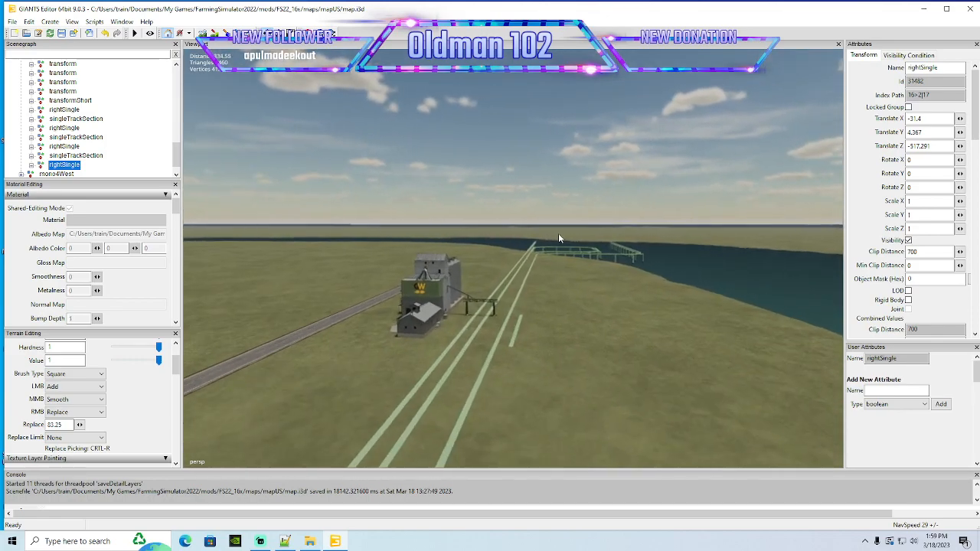
{"action": "left_click_drag", "start_coordinate": [558, 238], "coordinate": [589, 297], "text": "alt"}
{"action": "scroll", "coordinate": [589, 297], "scroll_direction": "down", "scroll_amount": 5}
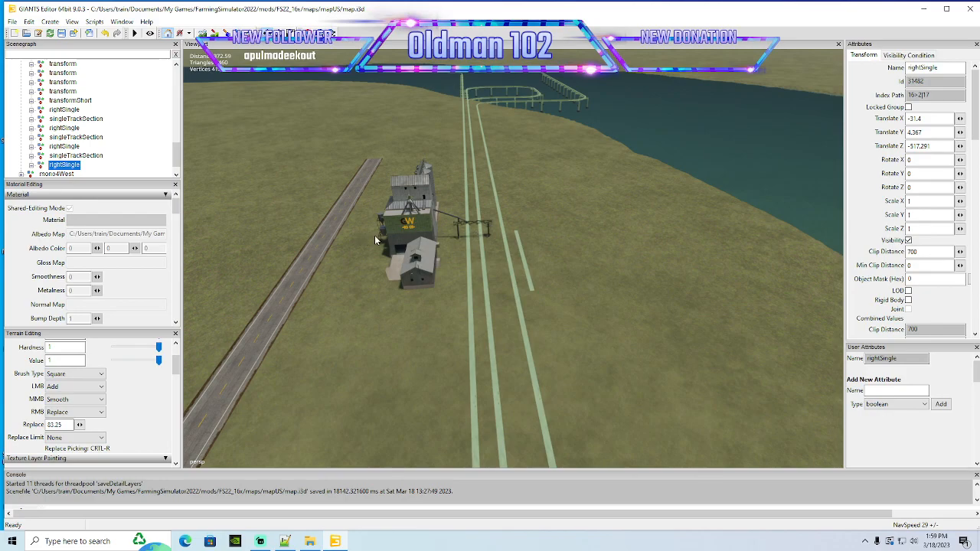
{"action": "left_click_drag", "start_coordinate": [400, 256], "coordinate": [538, 335], "text": "alt"}
{"action": "scroll", "coordinate": [552, 268], "scroll_direction": "up", "scroll_amount": 5}
{"action": "scroll", "coordinate": [538, 337], "scroll_direction": "down", "scroll_amount": 8}
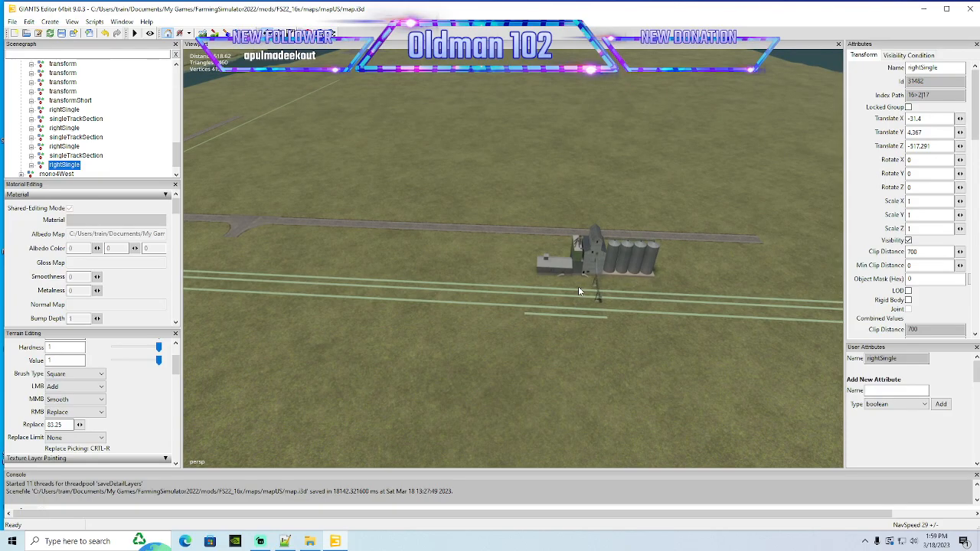
{"action": "left_click_drag", "start_coordinate": [505, 149], "coordinate": [461, 160], "text": "alt"}
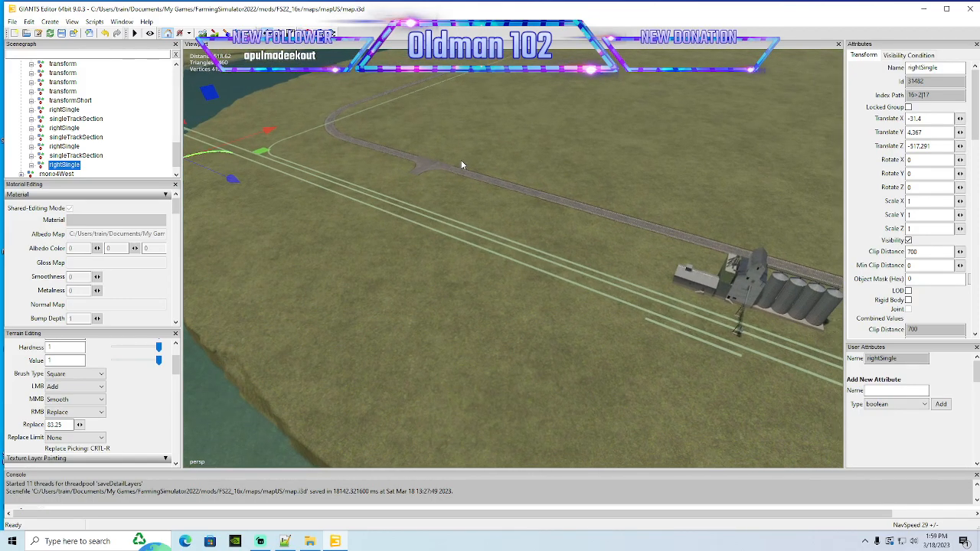
Duplicate the long straight transform section just above transformShort in the mono3South group
{"action": "left_click", "coordinate": [43, 92]}
{"action": "scroll", "coordinate": [260, 231], "scroll_direction": "down", "scroll_amount": 4}
{"action": "left_click_drag", "start_coordinate": [260, 230], "coordinate": [218, 223], "text": "alt"}
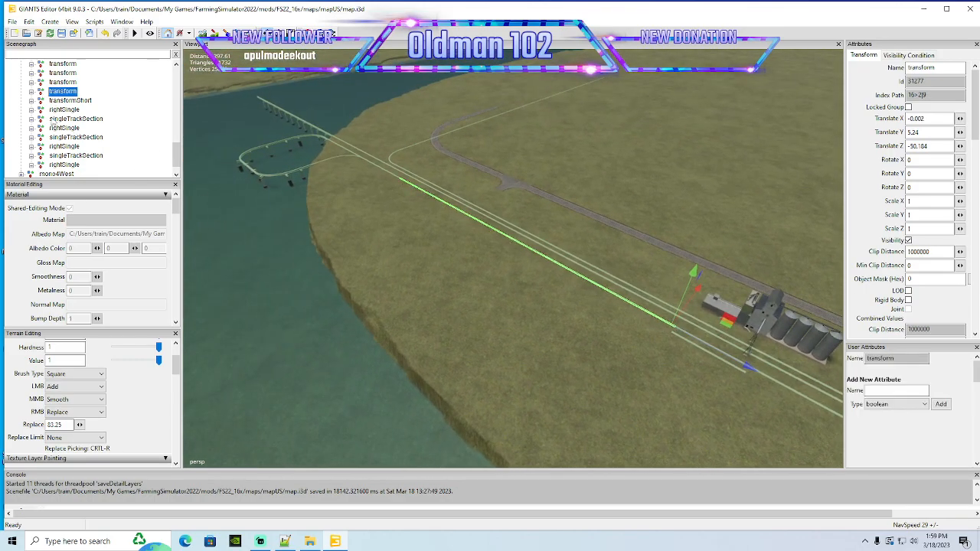
{"action": "left_click_drag", "start_coordinate": [499, 314], "coordinate": [536, 323], "text": "alt"}
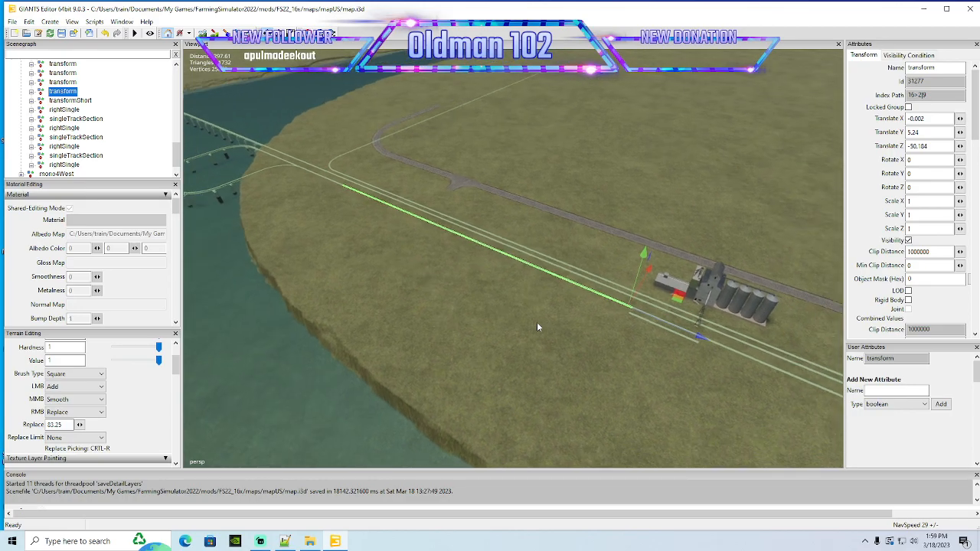
{"action": "left_click_drag", "start_coordinate": [388, 254], "coordinate": [330, 261], "text": "alt"}
{"action": "scroll", "coordinate": [465, 260], "scroll_direction": "up", "scroll_amount": 6}
{"action": "scroll", "coordinate": [329, 261], "scroll_direction": "down", "scroll_amount": 6}
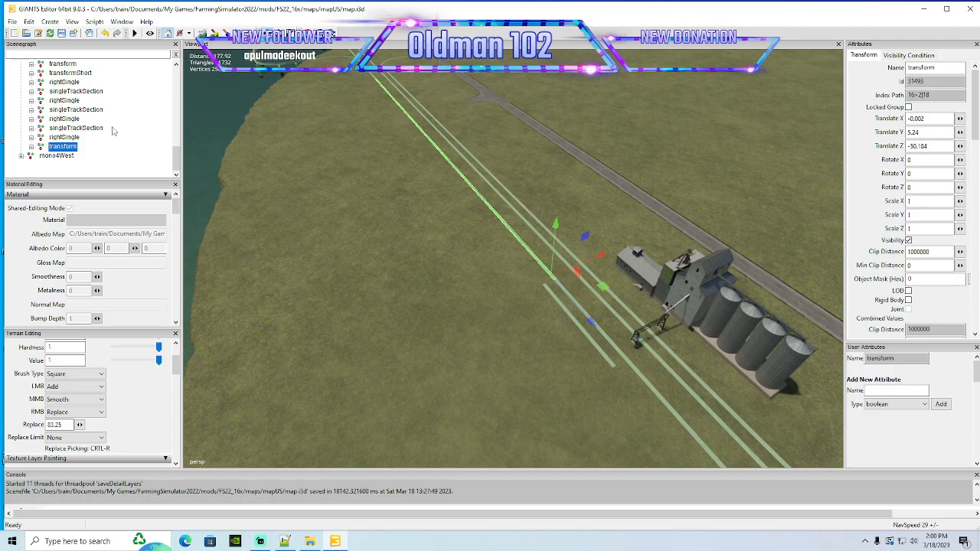
Move the duplicated transform section out of mono3South and into the mono4West group by cutting and pasting it
{"action": "left_click", "coordinate": [28, 22]}
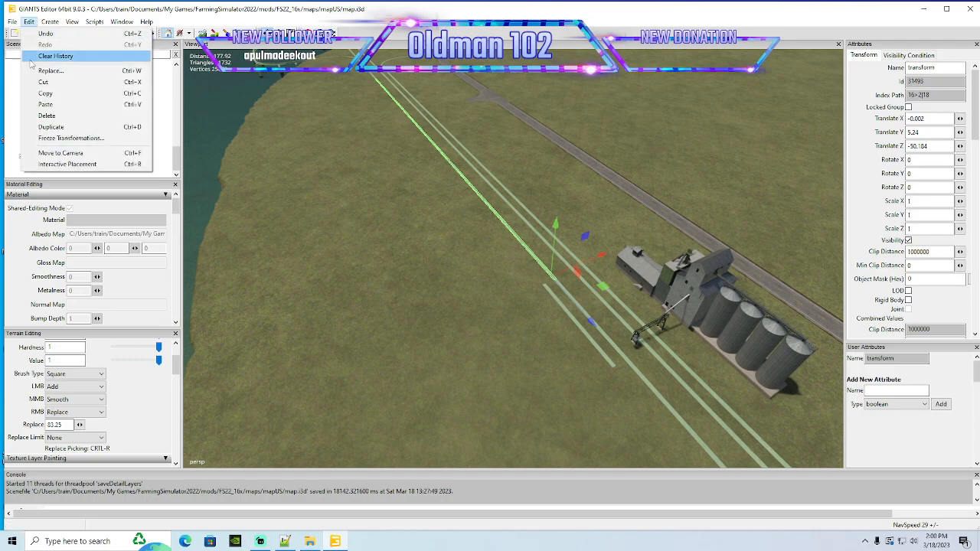
{"action": "left_click", "coordinate": [46, 82]}
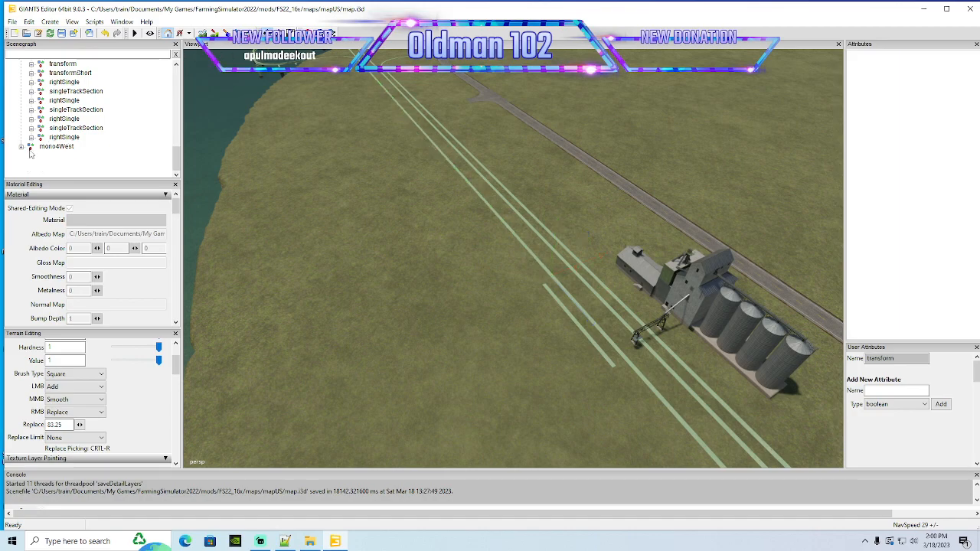
{"action": "left_click", "coordinate": [55, 146]}
{"action": "left_click", "coordinate": [28, 21]}
{"action": "left_click", "coordinate": [45, 104]}
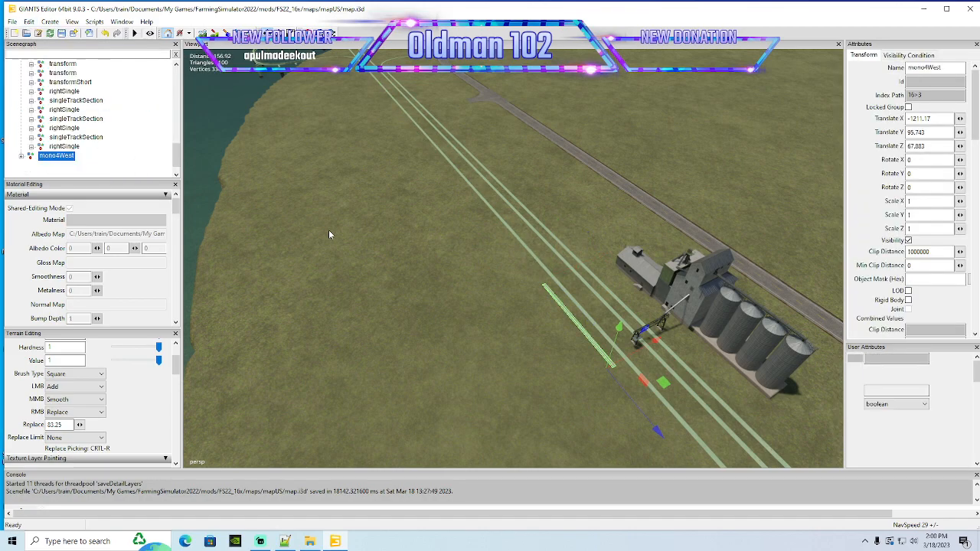
Slide the pasted transform section along its track to Translate Z -50.197, joining it end to end with mono4West's existing section
{"action": "scroll", "coordinate": [460, 288], "scroll_direction": "up", "scroll_amount": 4}
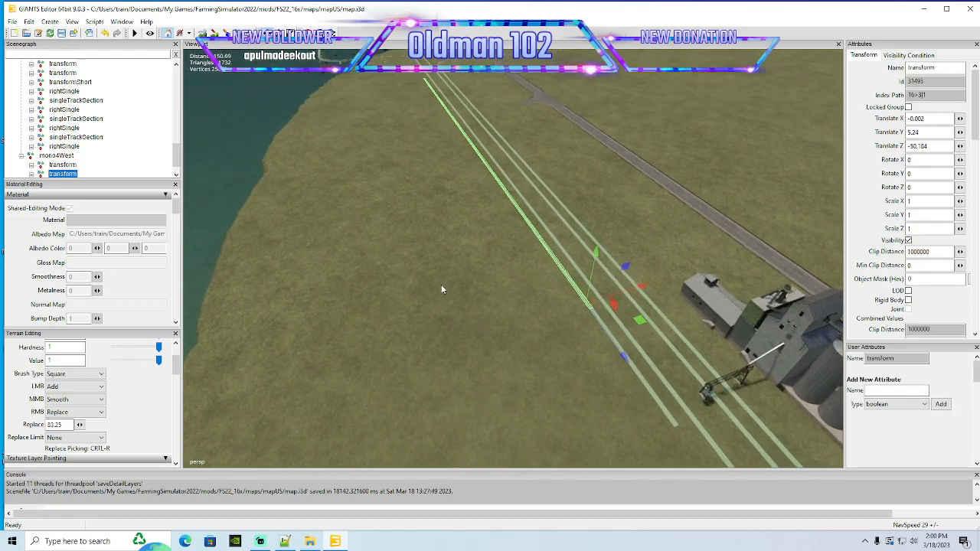
{"action": "scroll", "coordinate": [509, 305], "scroll_direction": "up", "scroll_amount": 6}
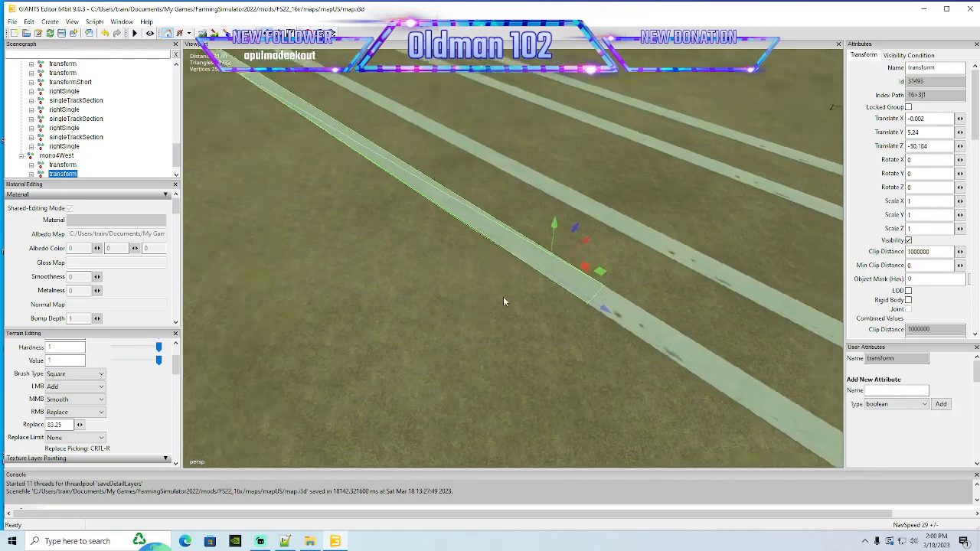
{"action": "left_click_drag", "start_coordinate": [585, 298], "coordinate": [545, 297]}
{"action": "left_click_drag", "start_coordinate": [552, 300], "coordinate": [580, 314], "text": "alt"}
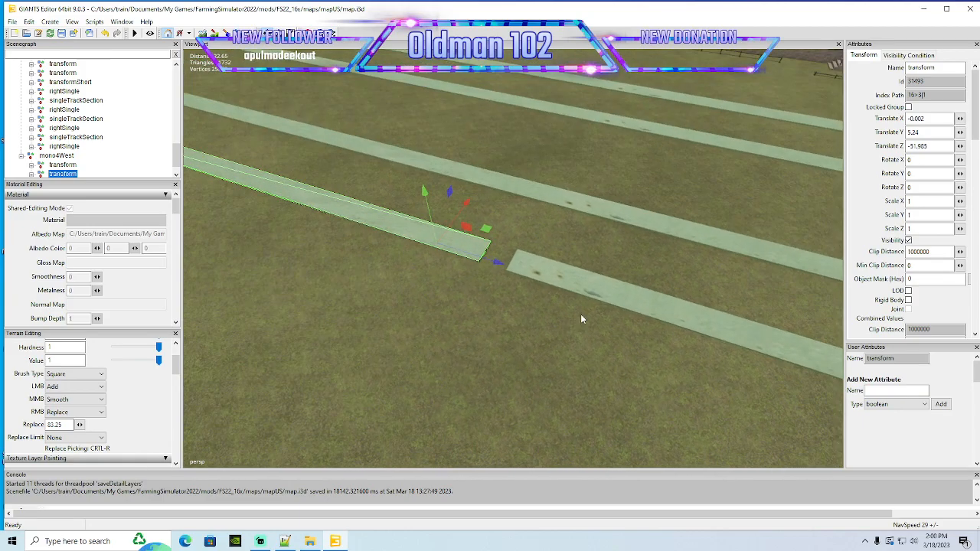
{"action": "scroll", "coordinate": [585, 310], "scroll_direction": "up", "scroll_amount": 3}
{"action": "left_click_drag", "start_coordinate": [438, 292], "coordinate": [332, 208]}
{"action": "scroll", "coordinate": [439, 303], "scroll_direction": "down", "scroll_amount": 6}
{"action": "scroll", "coordinate": [331, 208], "scroll_direction": "up", "scroll_amount": 5}
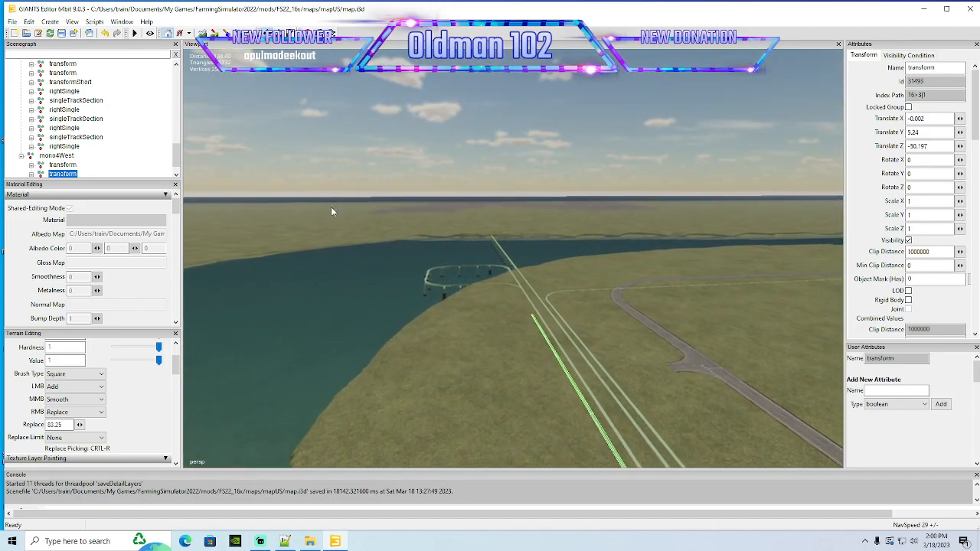
{"action": "scroll", "coordinate": [328, 211], "scroll_direction": "up", "scroll_amount": 5}
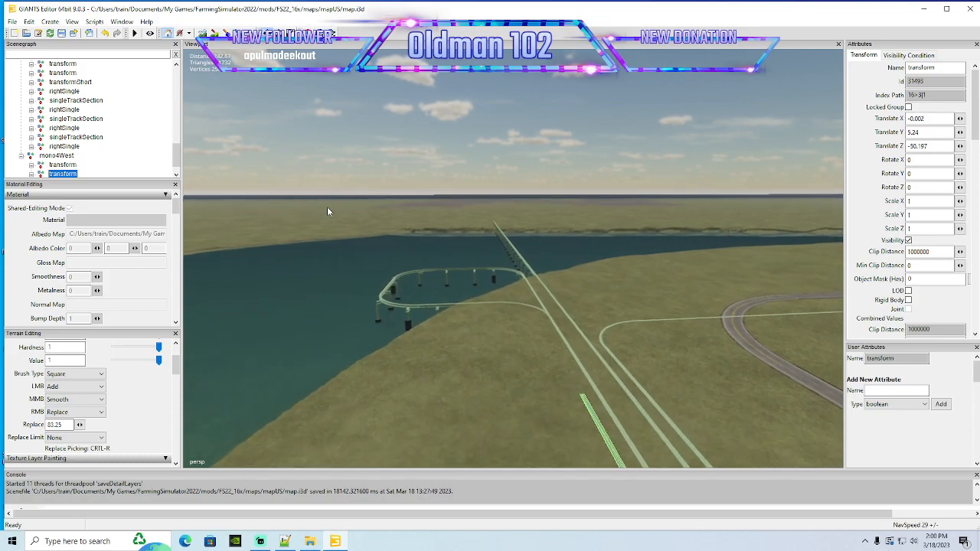
{"action": "left_click_drag", "start_coordinate": [331, 219], "coordinate": [457, 296], "text": "alt"}
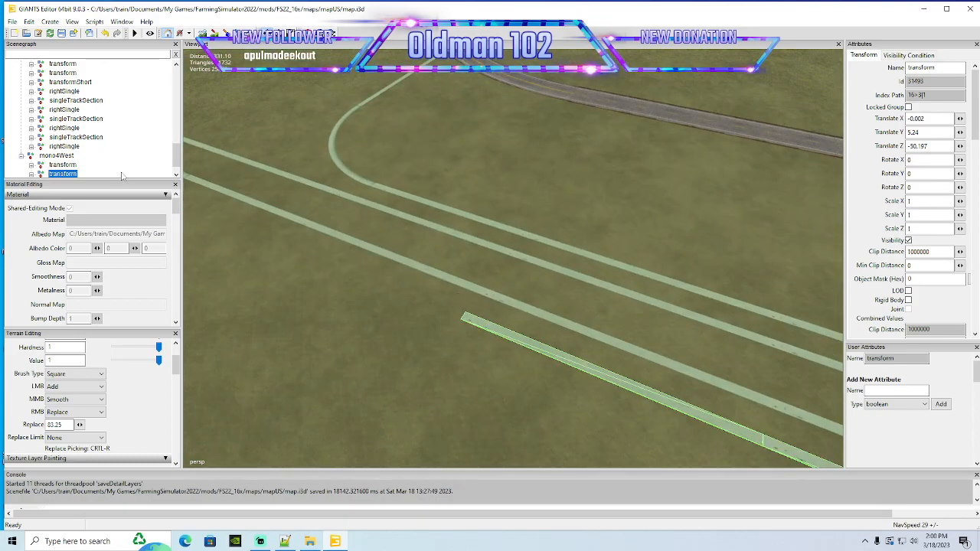
Duplicate the last singleTrackSection in mono4West's second transform and slide the copy to Translate Z -348.478, extending the straight
{"action": "scroll", "coordinate": [112, 168], "scroll_direction": "down", "scroll_amount": 1}
{"action": "left_click", "coordinate": [31, 157]}
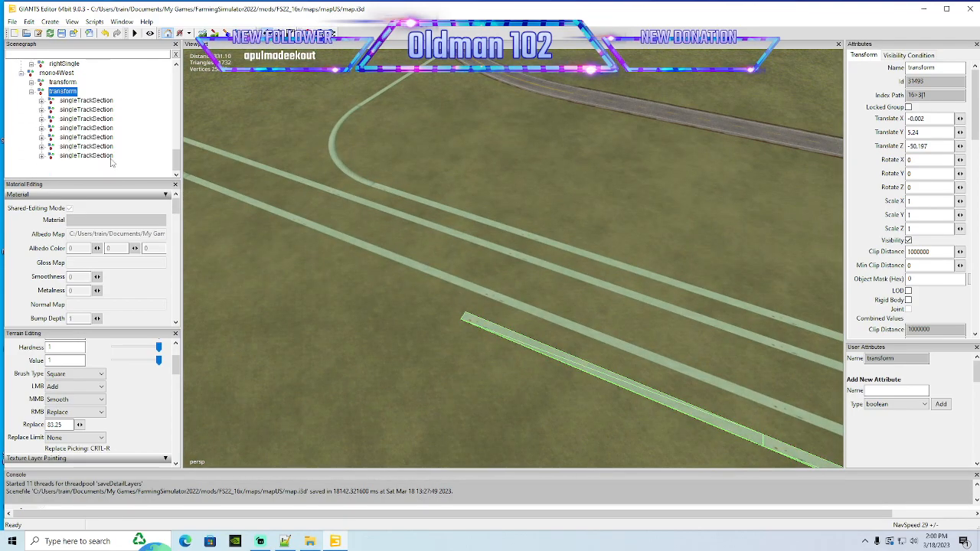
{"action": "left_click", "coordinate": [51, 158]}
{"action": "left_click_drag", "start_coordinate": [245, 291], "coordinate": [356, 361], "text": "alt"}
{"action": "key", "text": "ctrl+d"}
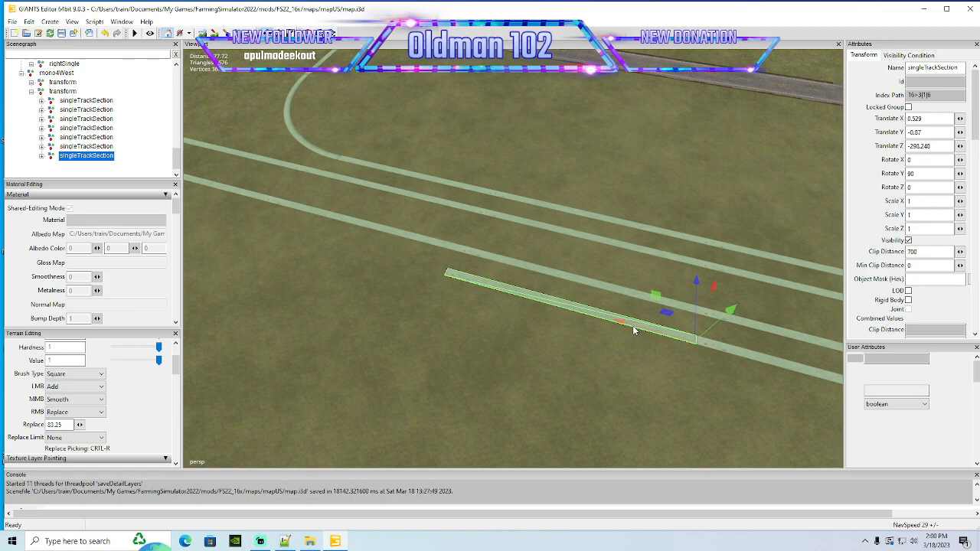
{"action": "left_click_drag", "start_coordinate": [634, 328], "coordinate": [336, 306]}
{"action": "scroll", "coordinate": [336, 307], "scroll_direction": "up", "scroll_amount": 4}
{"action": "left_click_drag", "start_coordinate": [417, 287], "coordinate": [442, 305]}
{"action": "scroll", "coordinate": [443, 306], "scroll_direction": "down", "scroll_amount": 5}
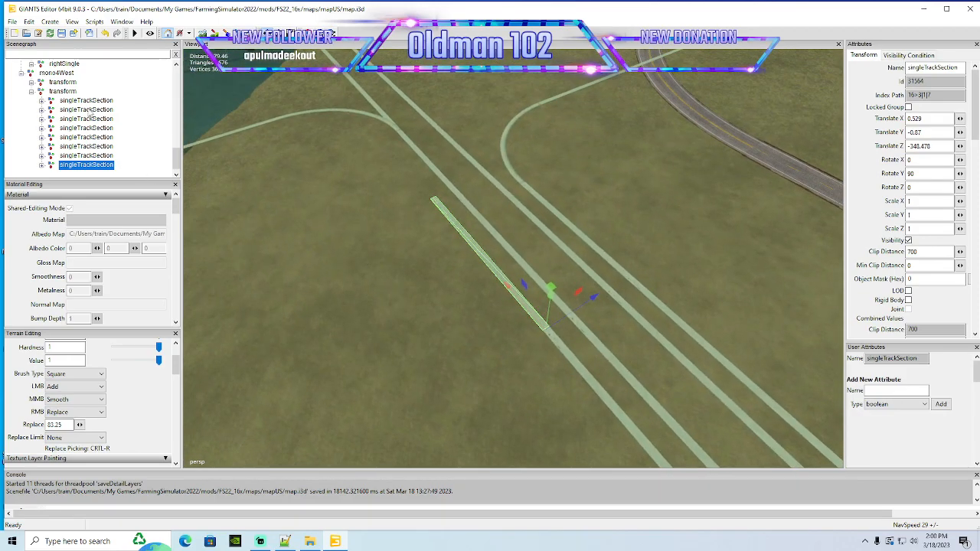
Duplicate the last rightSingle curve of mono3South, where the turnaround loop rejoins the track
{"action": "scroll", "coordinate": [88, 115], "scroll_direction": "up", "scroll_amount": 1}
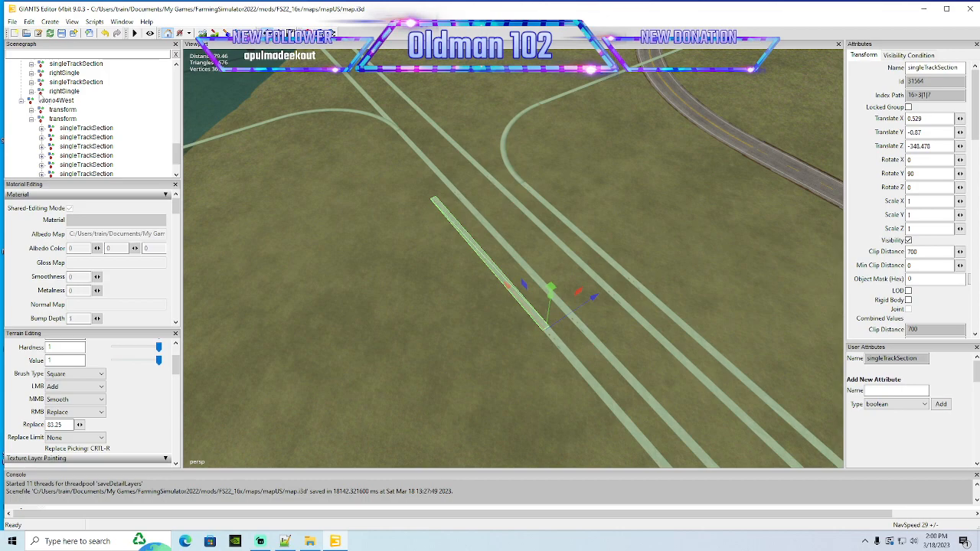
{"action": "left_click", "coordinate": [64, 91]}
{"action": "left_click_drag", "start_coordinate": [309, 227], "coordinate": [299, 222], "text": "alt"}
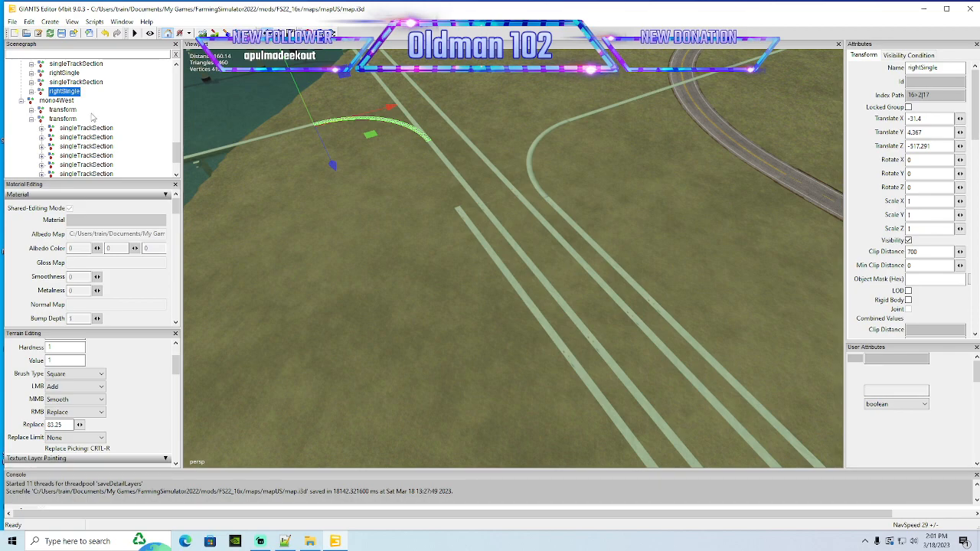
{"action": "key", "text": "ctrl+d"}
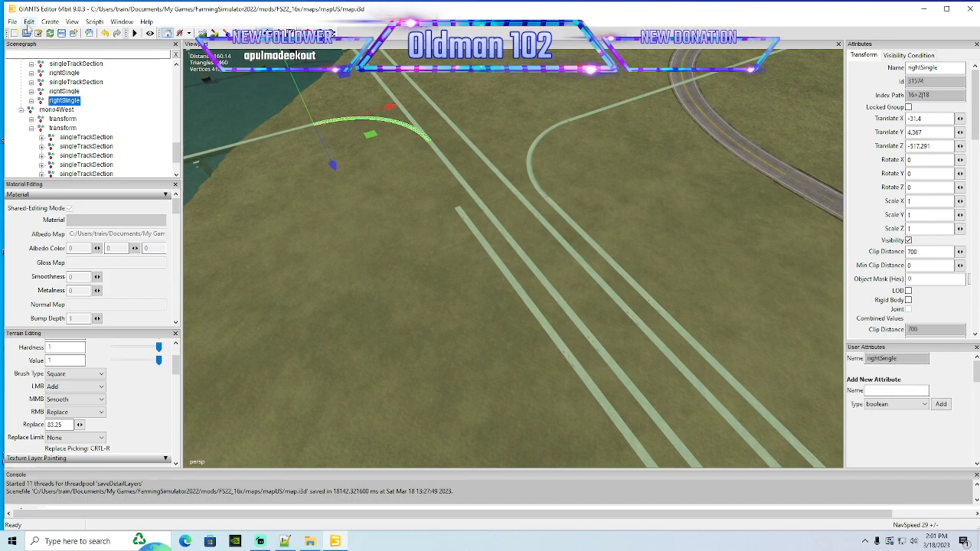
Cut the duplicated rightSingle curve and paste it into the mono4West group
{"action": "left_click", "coordinate": [29, 21]}
{"action": "left_click", "coordinate": [37, 83]}
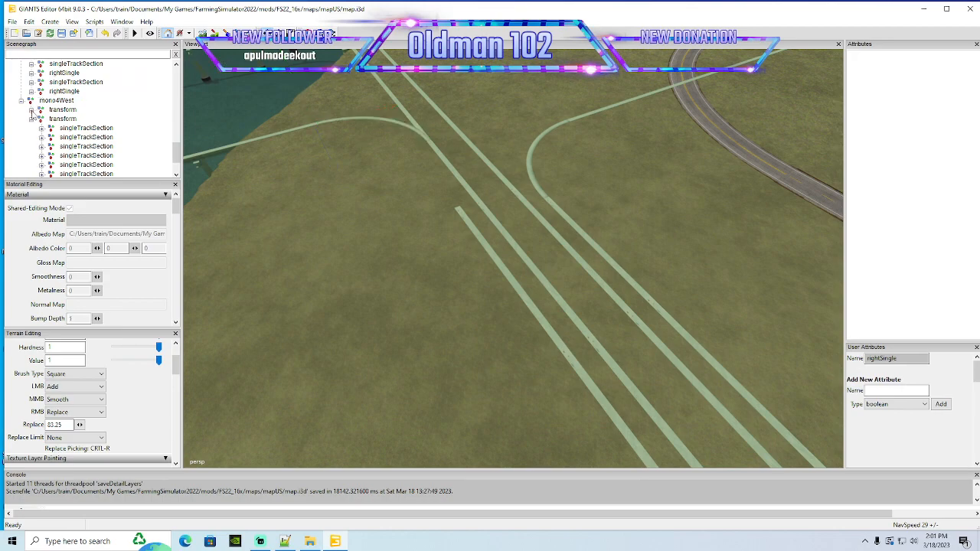
{"action": "left_click", "coordinate": [30, 105]}
{"action": "left_click", "coordinate": [29, 22]}
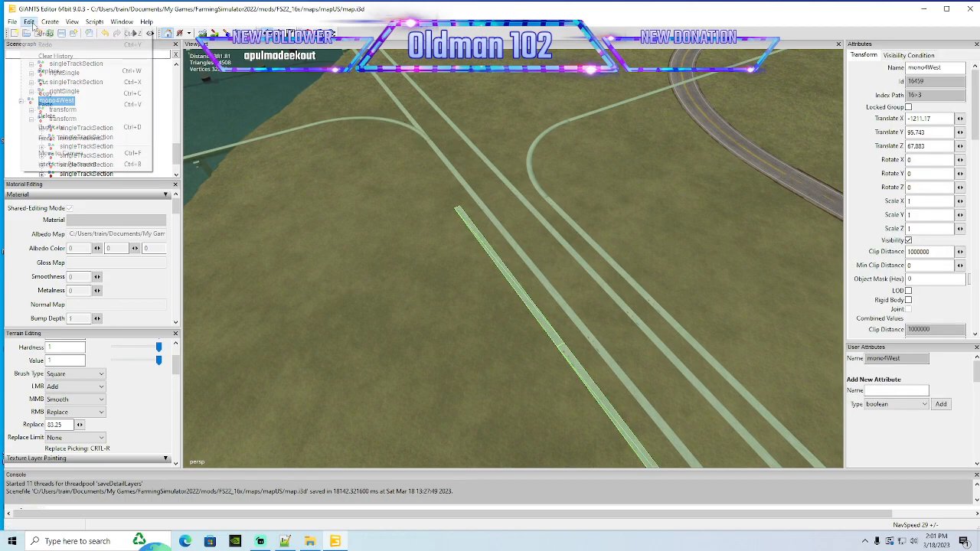
{"action": "left_click", "coordinate": [39, 92]}
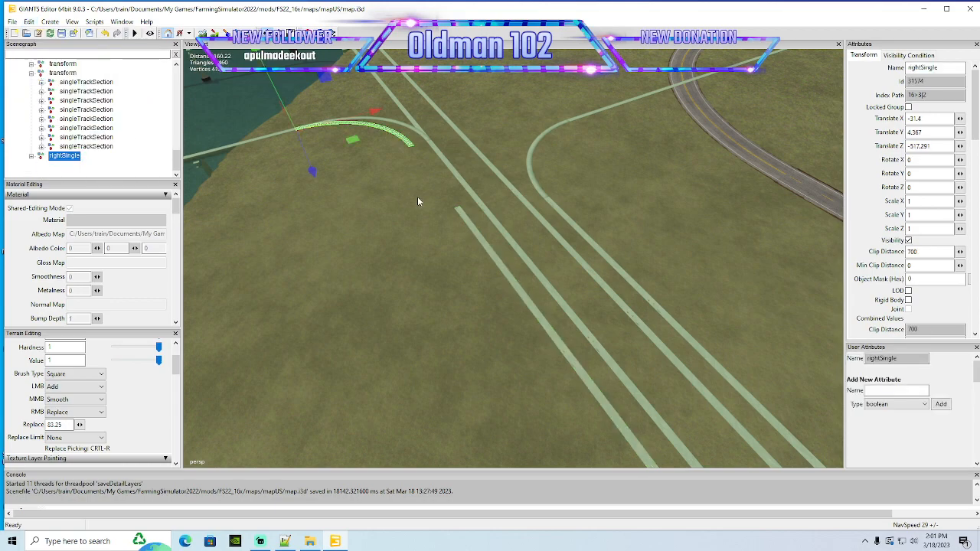
Slide mono4West's rightSingle curve to Translate Z -480.889 so it meets the end of the extended straight
{"action": "left_click_drag", "start_coordinate": [332, 149], "coordinate": [310, 162], "text": "alt"}
{"action": "scroll", "coordinate": [406, 129], "scroll_direction": "up", "scroll_amount": 3}
{"action": "scroll", "coordinate": [329, 163], "scroll_direction": "down", "scroll_amount": 2}
{"action": "left_click_drag", "start_coordinate": [431, 108], "coordinate": [346, 207]}
{"action": "scroll", "coordinate": [364, 241], "scroll_direction": "up", "scroll_amount": 5}
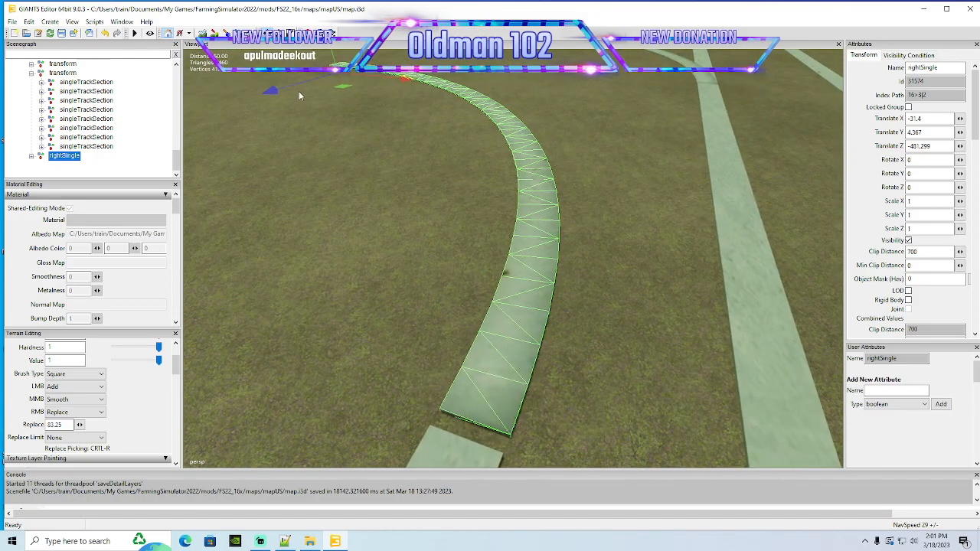
{"action": "left_click_drag", "start_coordinate": [299, 97], "coordinate": [313, 106], "text": "alt"}
{"action": "left_click_drag", "start_coordinate": [303, 71], "coordinate": [303, 79]}
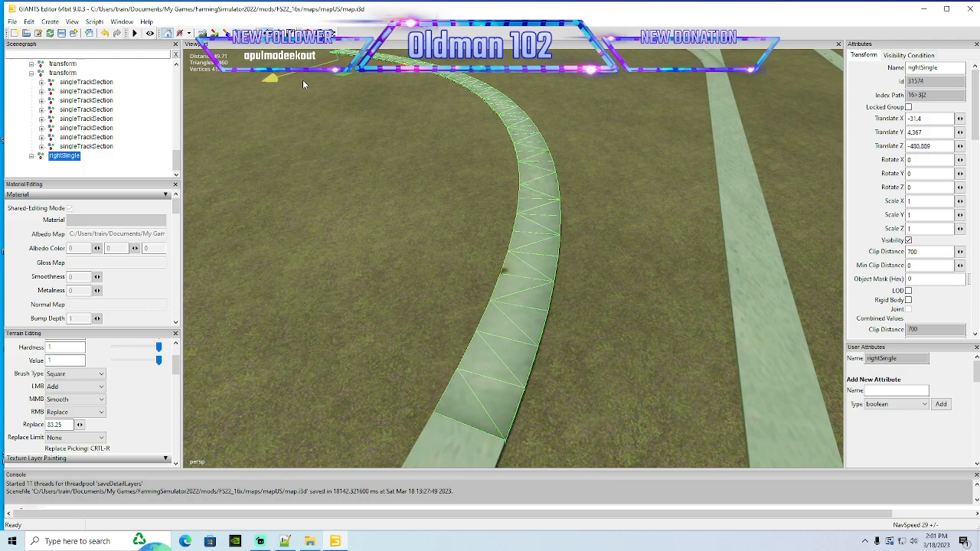
{"action": "scroll", "coordinate": [320, 151], "scroll_direction": "down", "scroll_amount": 6}
{"action": "scroll", "coordinate": [320, 155], "scroll_direction": "down", "scroll_amount": 1}
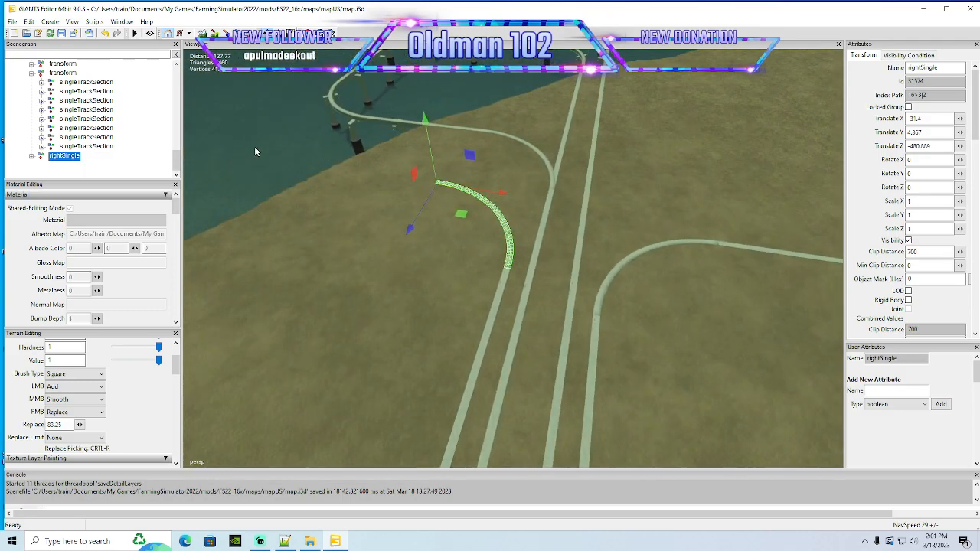
Duplicate mono4West's second straight transform, move the copy near the rightSingle curve's free end and set its Rotate Y to 90
{"action": "left_click", "coordinate": [31, 72]}
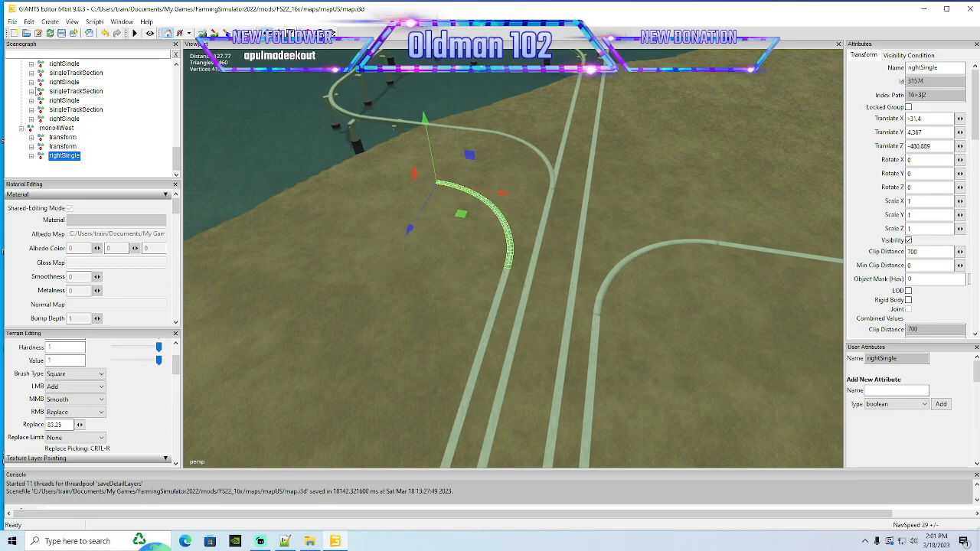
{"action": "left_click", "coordinate": [48, 147]}
{"action": "left_click_drag", "start_coordinate": [363, 228], "coordinate": [489, 286], "text": "alt"}
{"action": "scroll", "coordinate": [426, 280], "scroll_direction": "down", "scroll_amount": 10}
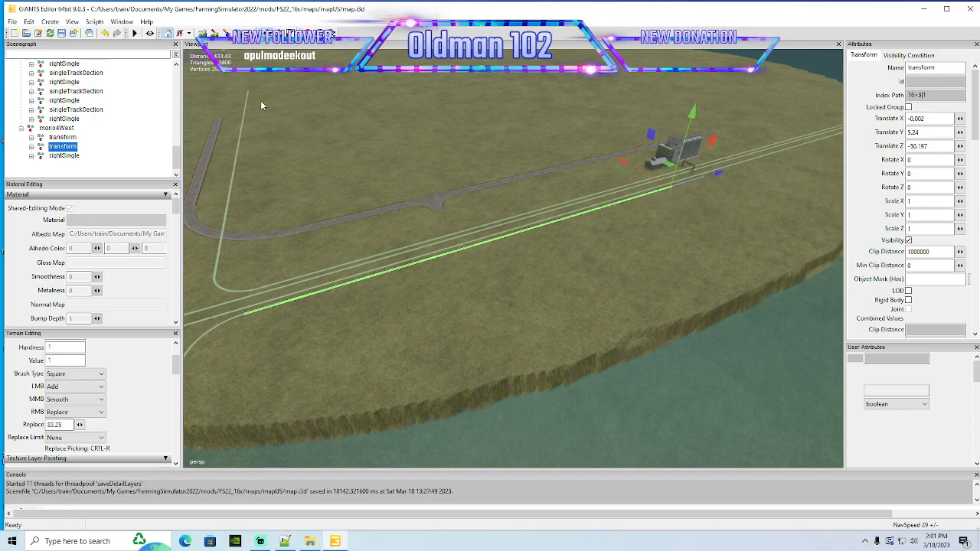
{"action": "key", "text": "ctrl+d"}
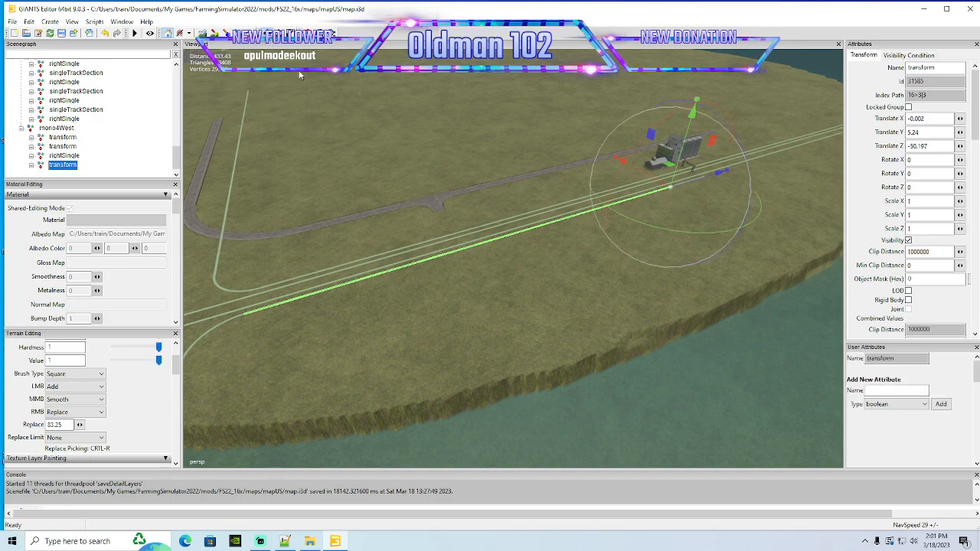
{"action": "left_click_drag", "start_coordinate": [703, 179], "coordinate": [454, 297]}
{"action": "left_click_drag", "start_coordinate": [484, 201], "coordinate": [521, 247]}
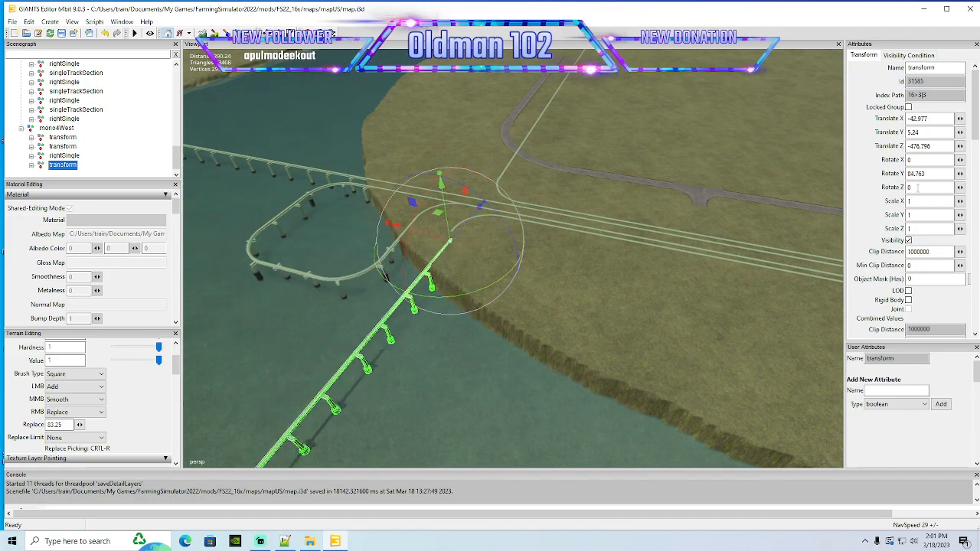
{"action": "type", "text": "90"}
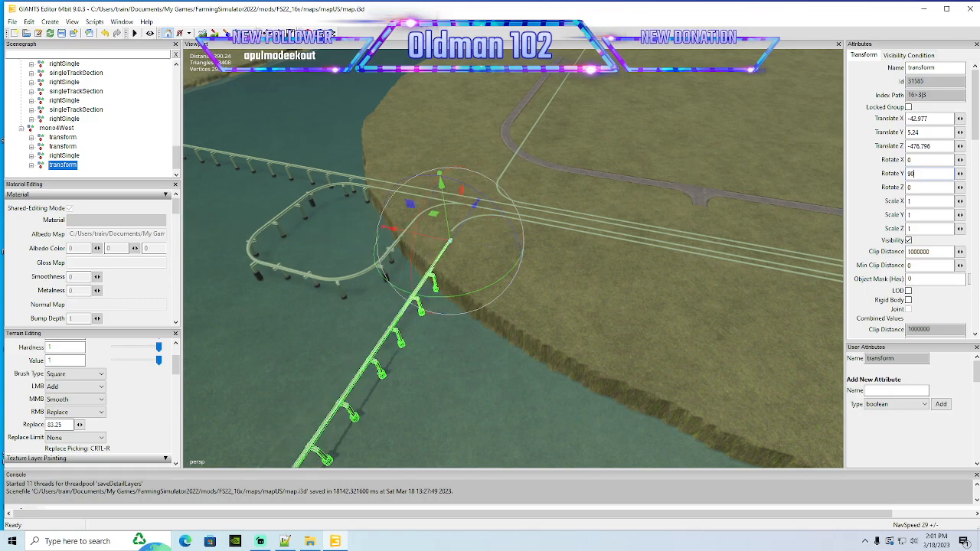
Align the rotated straight with the rightSingle curve's open end at Translate X -34.404 and Translate Z -480.364
{"action": "left_click_drag", "start_coordinate": [599, 249], "coordinate": [551, 286], "text": "alt"}
{"action": "scroll", "coordinate": [567, 247], "scroll_direction": "up", "scroll_amount": 8}
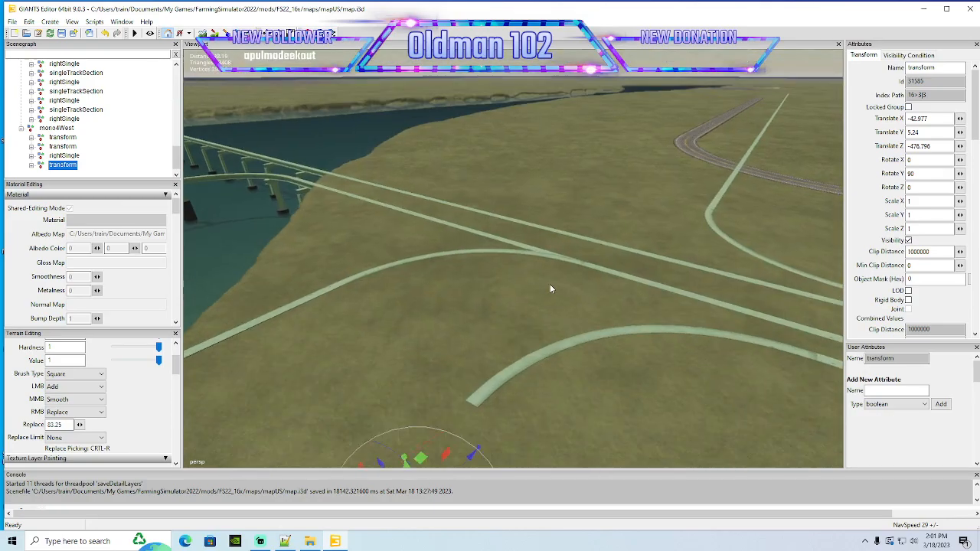
{"action": "scroll", "coordinate": [551, 286], "scroll_direction": "up", "scroll_amount": 6}
{"action": "left_click_drag", "start_coordinate": [594, 229], "coordinate": [526, 219], "text": "alt"}
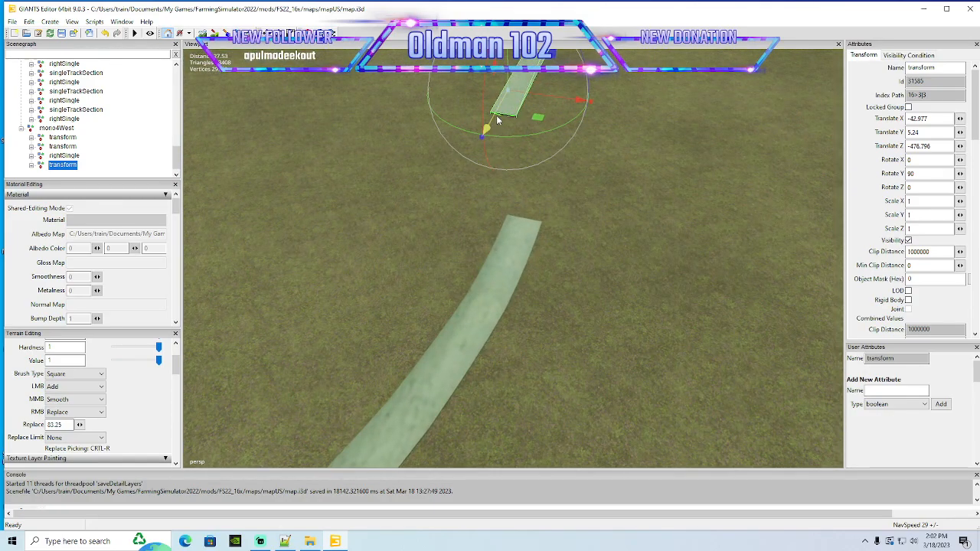
{"action": "left_click_drag", "start_coordinate": [497, 130], "coordinate": [466, 205]}
{"action": "scroll", "coordinate": [524, 190], "scroll_direction": "up", "scroll_amount": 3}
{"action": "left_click_drag", "start_coordinate": [474, 247], "coordinate": [505, 231], "text": "alt"}
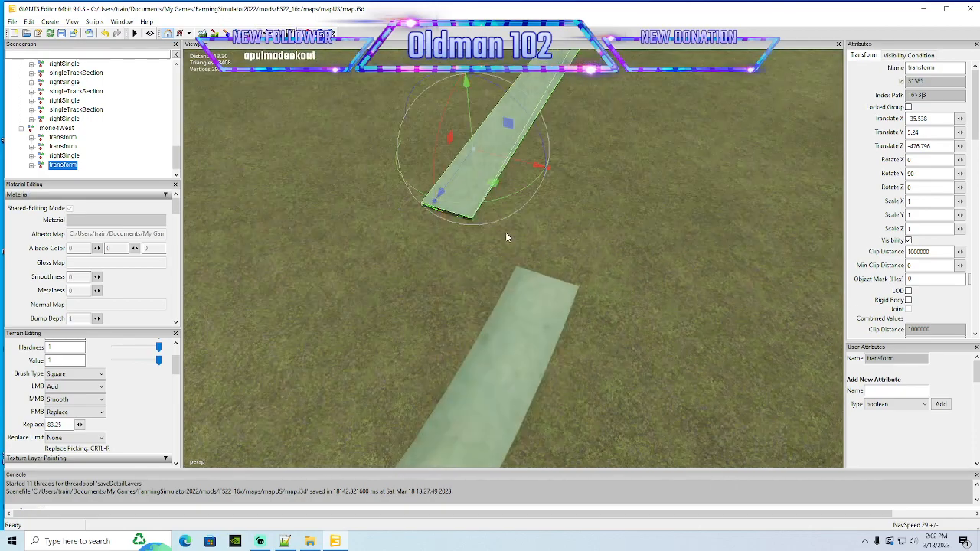
{"action": "left_click_drag", "start_coordinate": [526, 171], "coordinate": [618, 220]}
{"action": "left_click_drag", "start_coordinate": [545, 193], "coordinate": [534, 231]}
{"action": "scroll", "coordinate": [597, 252], "scroll_direction": "up", "scroll_amount": 3}
{"action": "left_click_drag", "start_coordinate": [597, 252], "coordinate": [502, 267], "text": "alt"}
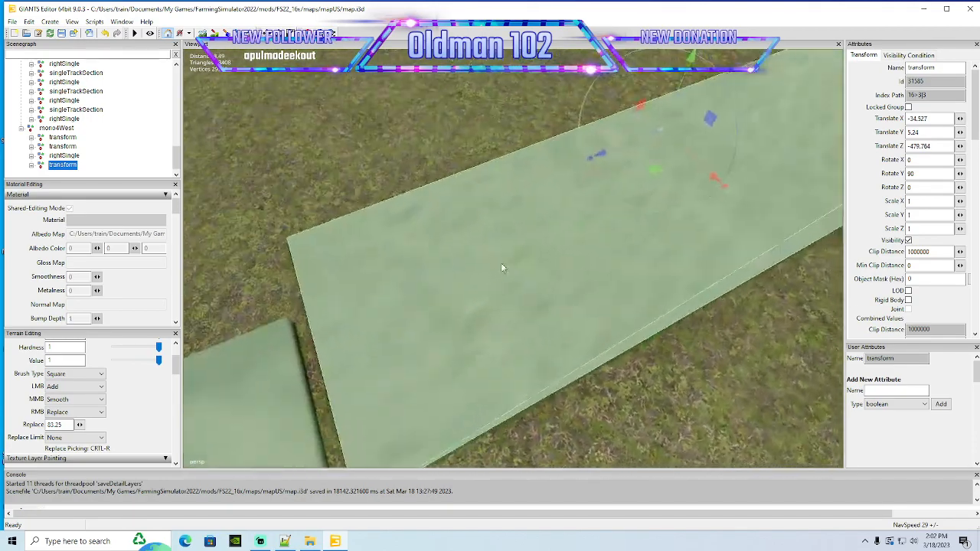
{"action": "scroll", "coordinate": [501, 264], "scroll_direction": "down", "scroll_amount": 4}
{"action": "left_click_drag", "start_coordinate": [548, 238], "coordinate": [751, 168]}
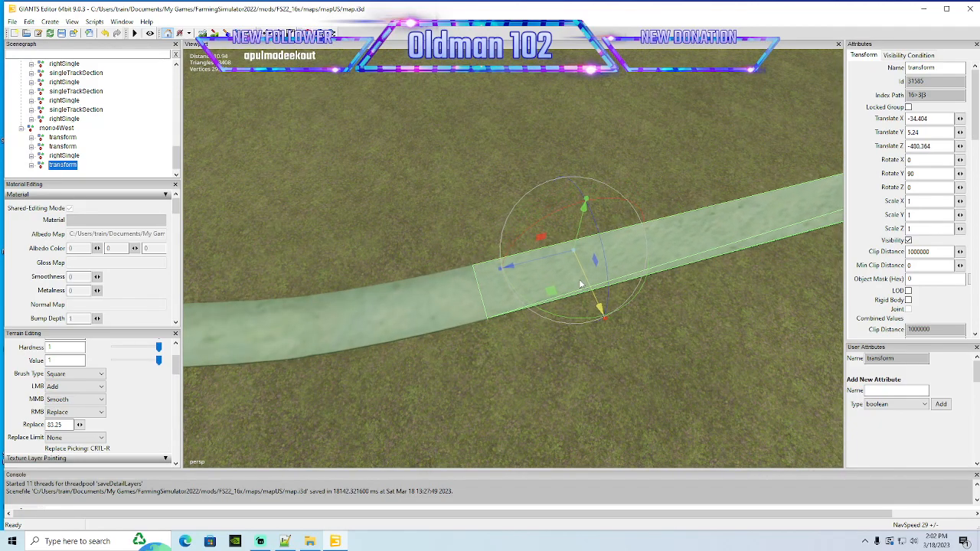
Duplicate the straight over the water and slide the copy to Translate X -435.946, joining it to the outer end
{"action": "scroll", "coordinate": [658, 242], "scroll_direction": "down", "scroll_amount": 6}
{"action": "scroll", "coordinate": [692, 220], "scroll_direction": "down", "scroll_amount": 1}
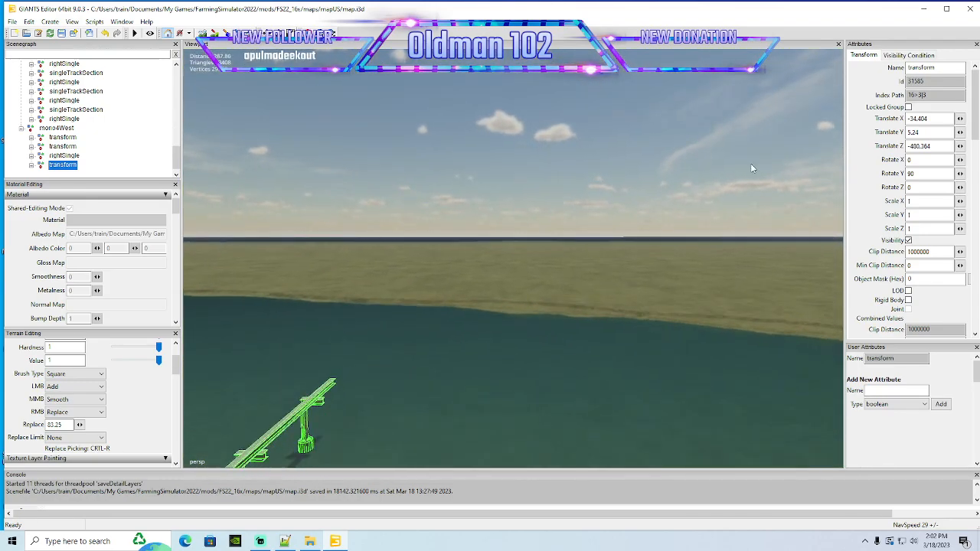
{"action": "left_click_drag", "start_coordinate": [750, 163], "coordinate": [476, 255], "text": "alt"}
{"action": "scroll", "coordinate": [481, 252], "scroll_direction": "down", "scroll_amount": 5}
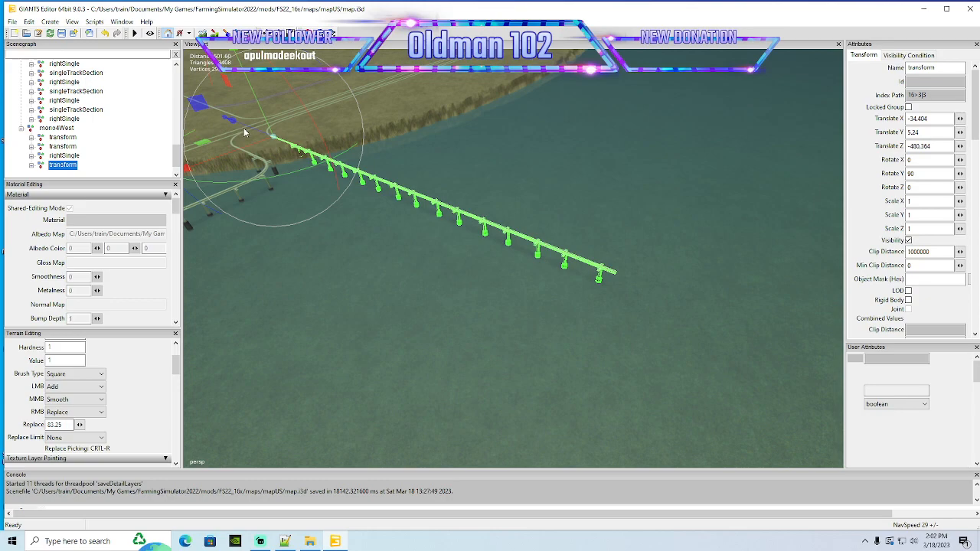
{"action": "key", "text": "ctrl+d"}
{"action": "left_click_drag", "start_coordinate": [248, 127], "coordinate": [756, 355]}
{"action": "scroll", "coordinate": [627, 350], "scroll_direction": "up", "scroll_amount": 8}
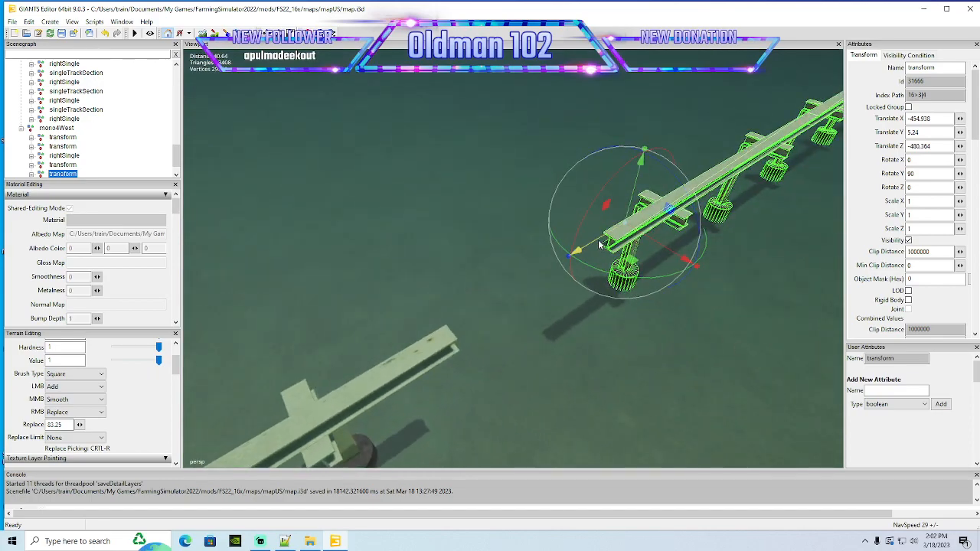
{"action": "left_click_drag", "start_coordinate": [600, 244], "coordinate": [439, 350]}
Duplicate the outermost straight over the water, move the copy back toward mono4West's open end on land and set its Rotate Y to 0
{"action": "scroll", "coordinate": [456, 304], "scroll_direction": "down", "scroll_amount": 8}
{"action": "left_click_drag", "start_coordinate": [456, 305], "coordinate": [652, 182], "text": "alt"}
{"action": "left_click_drag", "start_coordinate": [640, 309], "coordinate": [437, 258], "text": "alt"}
{"action": "scroll", "coordinate": [457, 255], "scroll_direction": "up", "scroll_amount": 3}
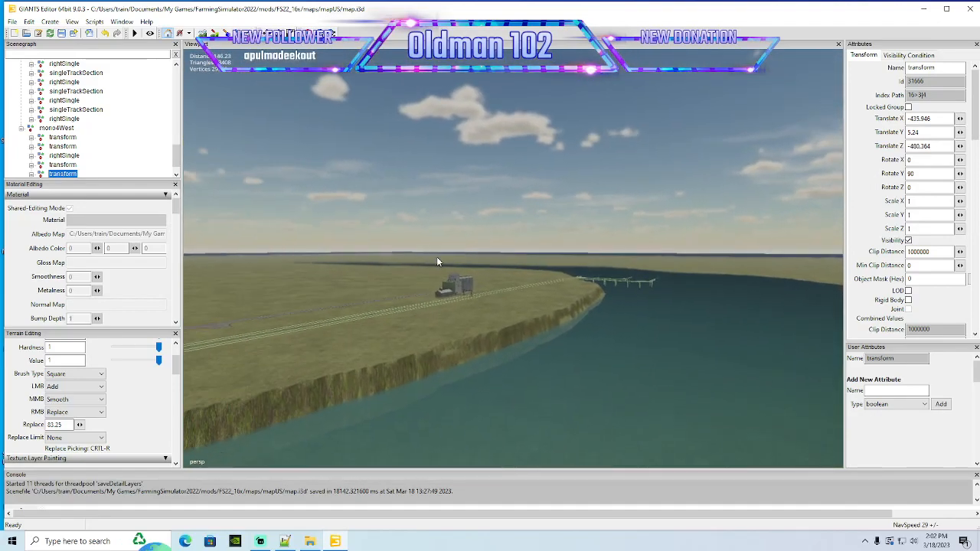
{"action": "scroll", "coordinate": [437, 257], "scroll_direction": "up", "scroll_amount": 10}
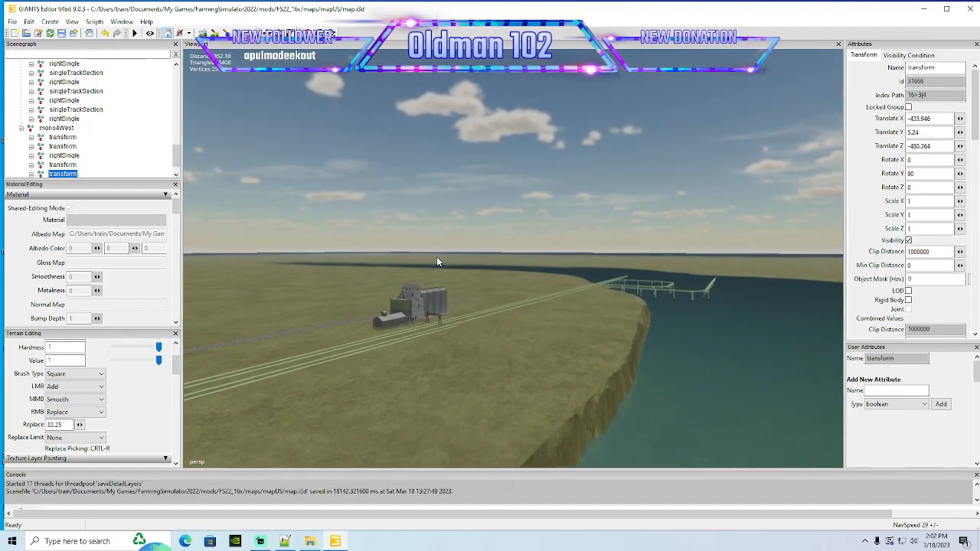
{"action": "scroll", "coordinate": [437, 261], "scroll_direction": "up", "scroll_amount": 10}
{"action": "left_click_drag", "start_coordinate": [437, 257], "coordinate": [375, 345], "text": "alt"}
{"action": "scroll", "coordinate": [376, 348], "scroll_direction": "down", "scroll_amount": 3}
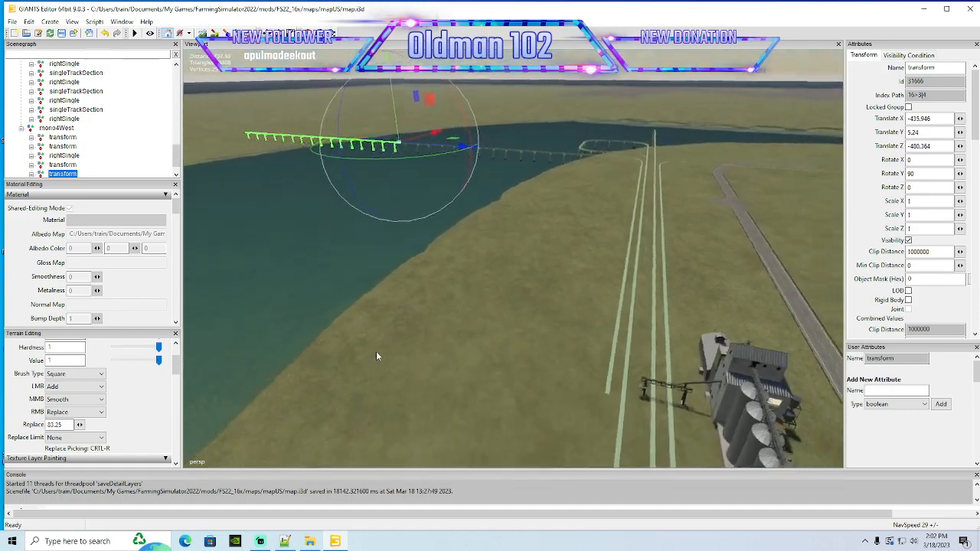
{"action": "scroll", "coordinate": [376, 349], "scroll_direction": "down", "scroll_amount": 5}
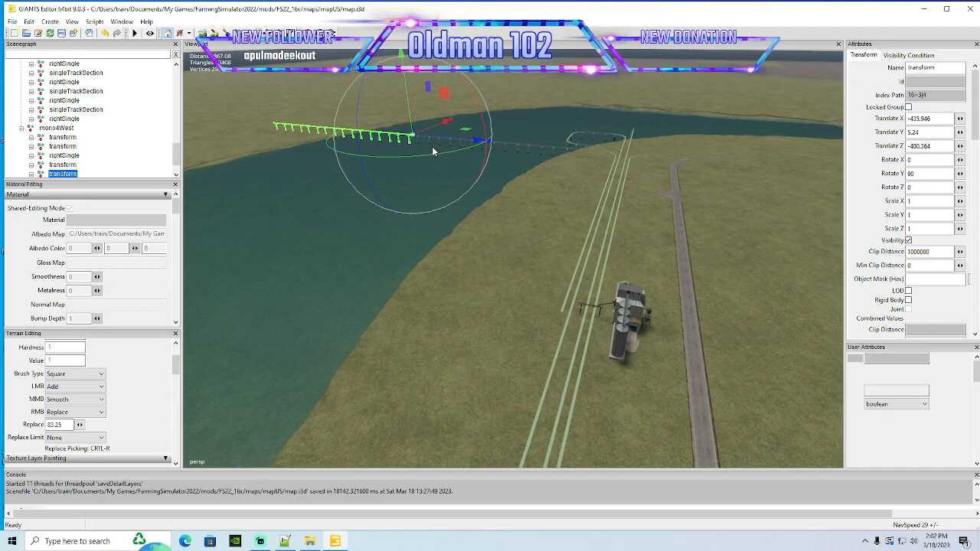
{"action": "left_click_drag", "start_coordinate": [434, 126], "coordinate": [234, 288]}
{"action": "left_click_drag", "start_coordinate": [250, 228], "coordinate": [597, 377]}
{"action": "left_click_drag", "start_coordinate": [521, 323], "coordinate": [647, 259]}
{"action": "type", "text": "0"}
Align the turned straight with mono4West's open track end on land at Translate X 1.059 and Translate Z 6.021
{"action": "left_click_drag", "start_coordinate": [550, 303], "coordinate": [673, 340], "text": "alt"}
{"action": "scroll", "coordinate": [535, 305], "scroll_direction": "up", "scroll_amount": 2}
{"action": "scroll", "coordinate": [535, 309], "scroll_direction": "up", "scroll_amount": 5}
{"action": "left_click_drag", "start_coordinate": [279, 247], "coordinate": [817, 295]}
{"action": "scroll", "coordinate": [561, 230], "scroll_direction": "up", "scroll_amount": 5}
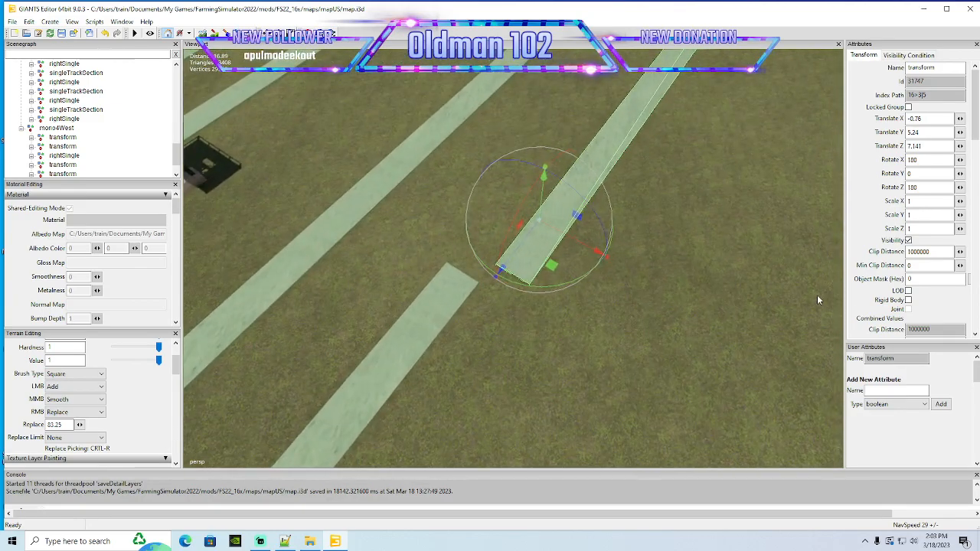
{"action": "scroll", "coordinate": [817, 294], "scroll_direction": "up", "scroll_amount": 4}
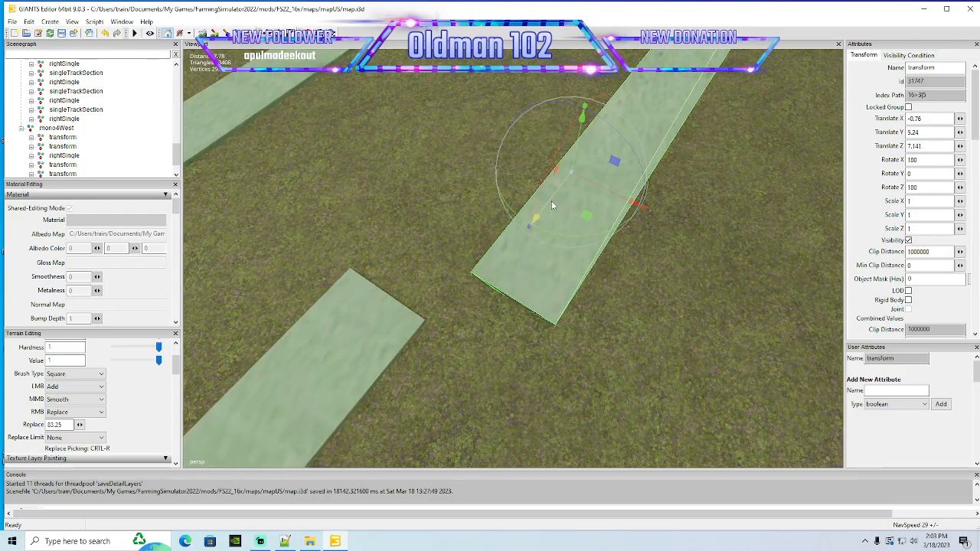
{"action": "left_click_drag", "start_coordinate": [551, 205], "coordinate": [481, 254]}
{"action": "scroll", "coordinate": [485, 238], "scroll_direction": "down", "scroll_amount": 8}
{"action": "scroll", "coordinate": [596, 162], "scroll_direction": "up", "scroll_amount": 10}
{"action": "scroll", "coordinate": [483, 257], "scroll_direction": "down", "scroll_amount": 5}
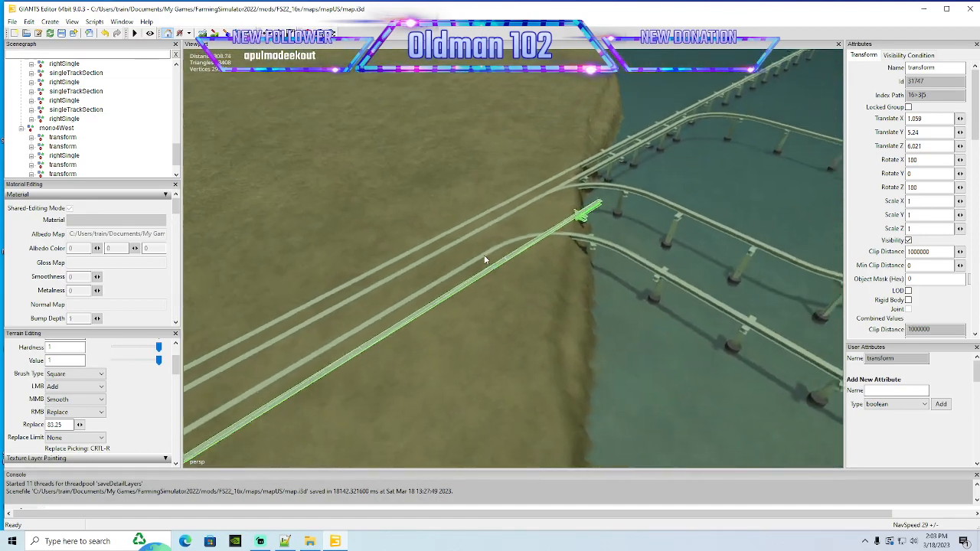
Delete the last singleTrackSection in mono4West's newest transform, at the shore end of the straight
{"action": "scroll", "coordinate": [82, 147], "scroll_direction": "down", "scroll_amount": 1}
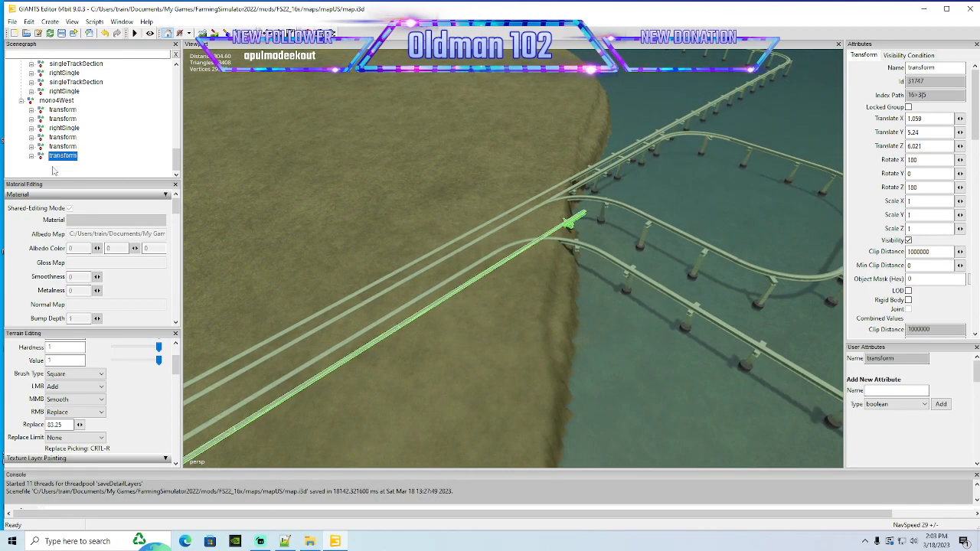
{"action": "left_click", "coordinate": [32, 156]}
{"action": "scroll", "coordinate": [76, 149], "scroll_direction": "down", "scroll_amount": 3}
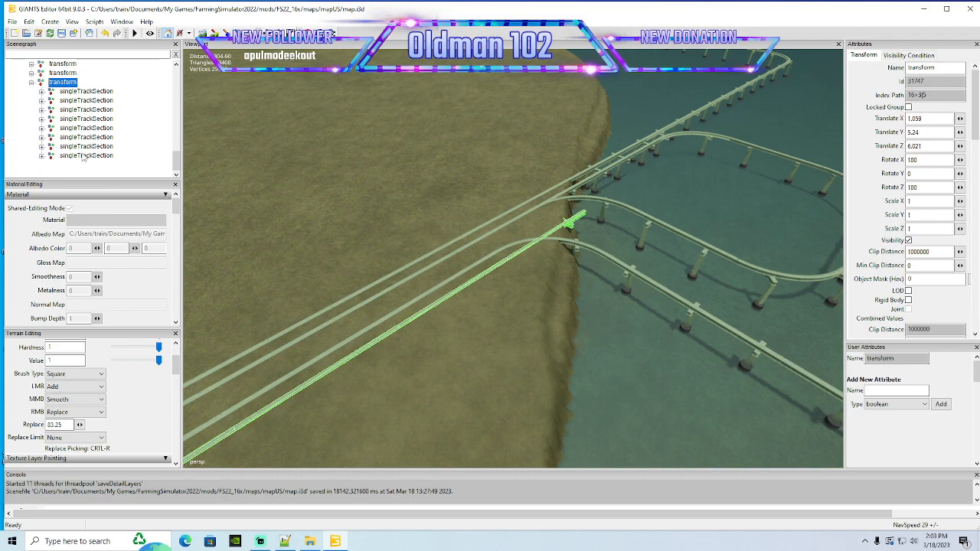
{"action": "left_click", "coordinate": [85, 155]}
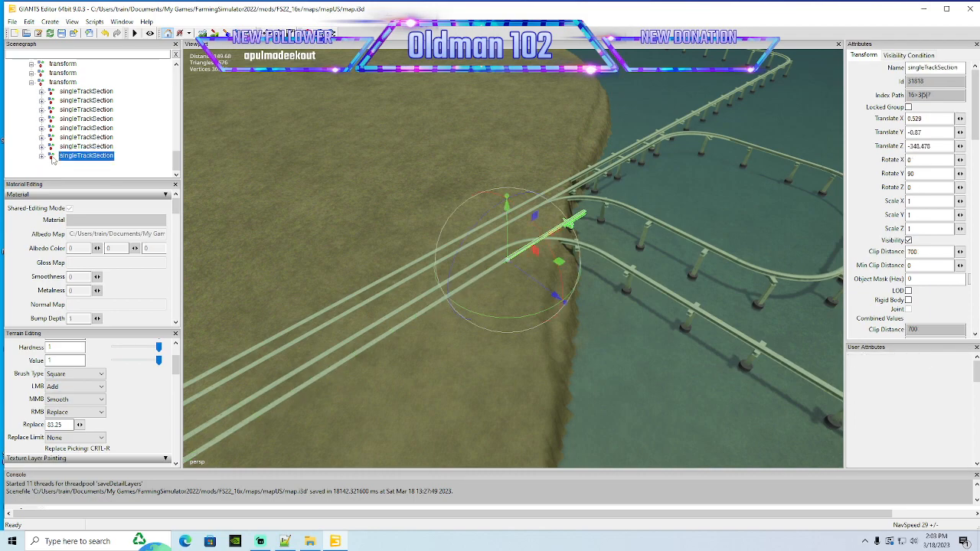
{"action": "key", "text": "Delete"}
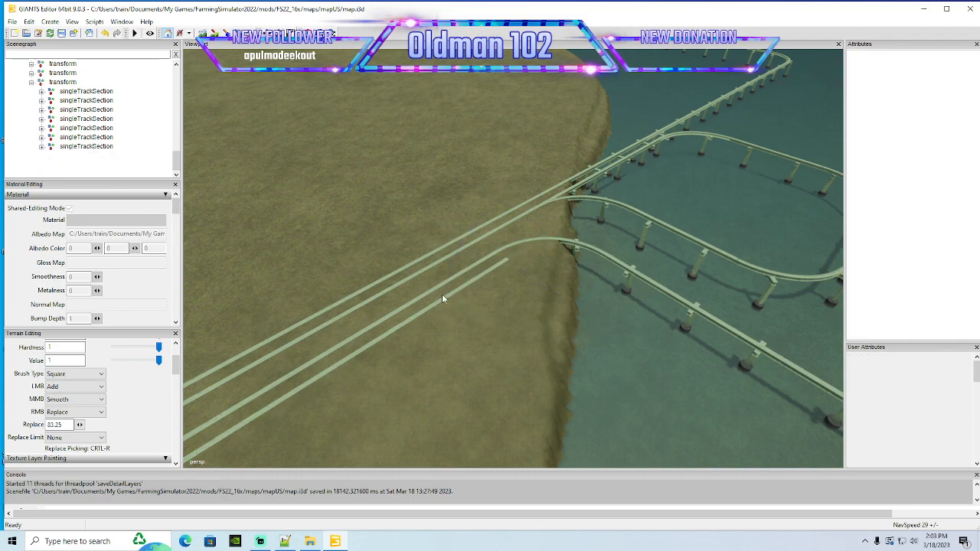
Collapse mono4West's newest transform and select the group's rightSingle curve
{"action": "left_click", "coordinate": [32, 83]}
{"action": "scroll", "coordinate": [75, 112], "scroll_direction": "up", "scroll_amount": 1}
{"action": "scroll", "coordinate": [74, 133], "scroll_direction": "down", "scroll_amount": 1}
{"action": "left_click", "coordinate": [44, 131]}
{"action": "left_click_drag", "start_coordinate": [423, 278], "coordinate": [496, 280], "text": "alt"}
{"action": "scroll", "coordinate": [119, 144], "scroll_direction": "up", "scroll_amount": 1}
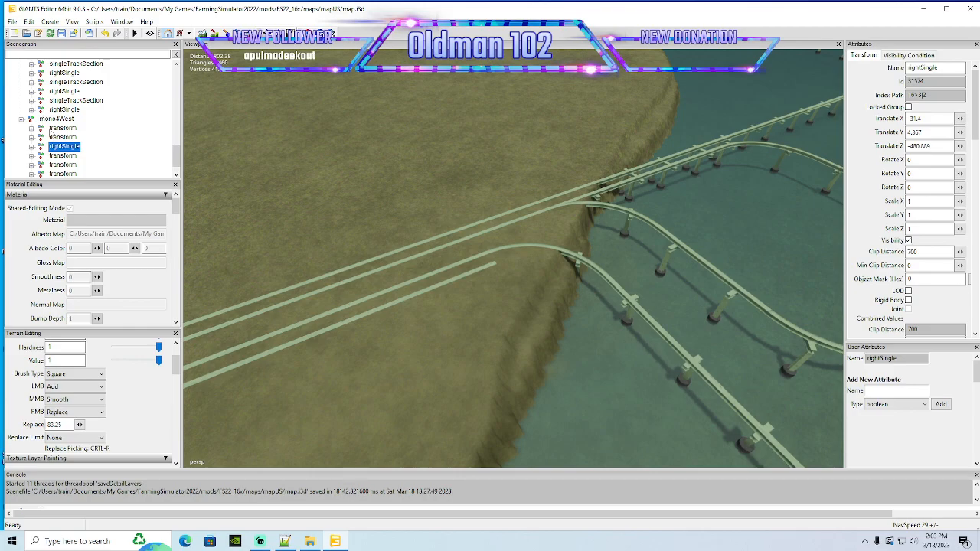
{"action": "scroll", "coordinate": [91, 147], "scroll_direction": "down", "scroll_amount": 1}
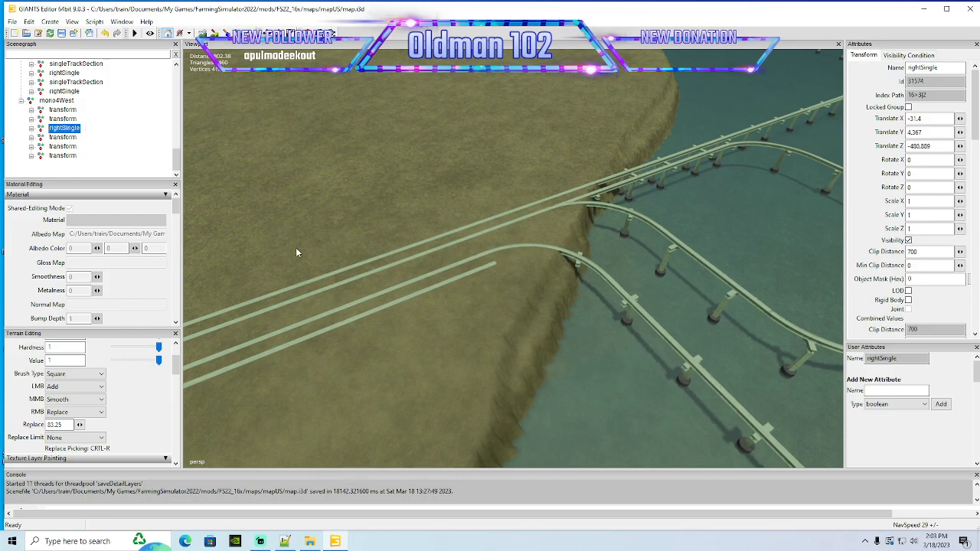
Duplicate the rightSingle curve in mono4West and move the copy along Z to about 334.5, near the opposite track end
{"action": "key", "text": "f"}
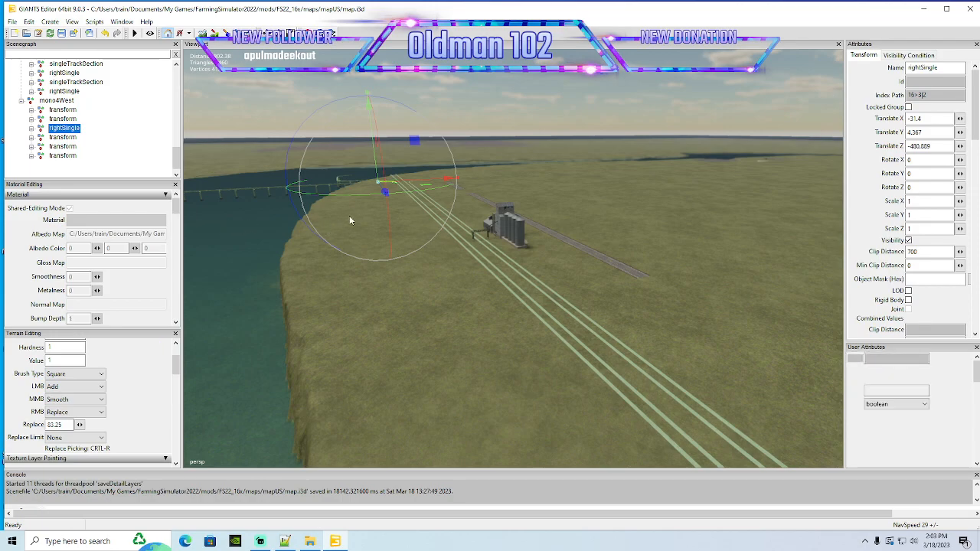
{"action": "key", "text": "ctrl+d"}
{"action": "right_click_drag", "start_coordinate": [343, 295], "coordinate": [225, 190]}
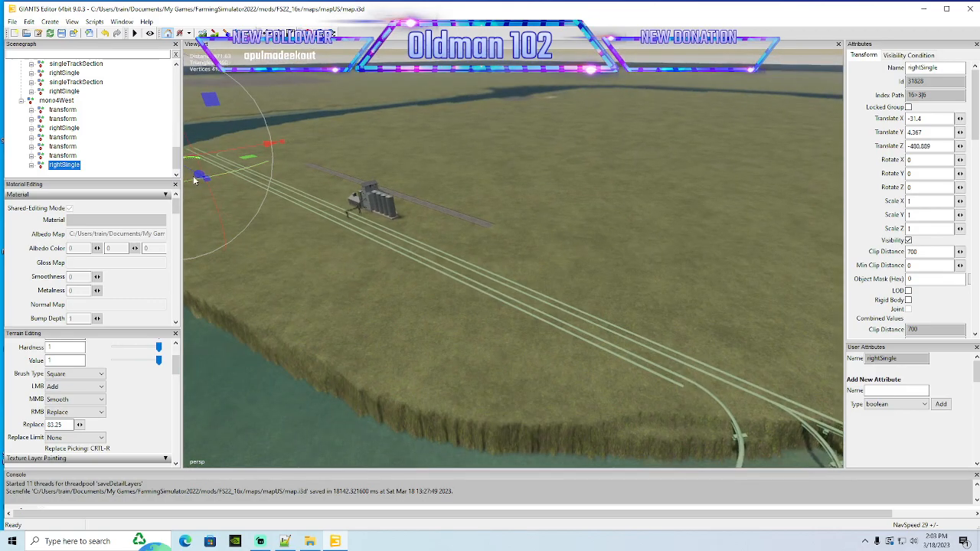
{"action": "left_click_drag", "start_coordinate": [191, 171], "coordinate": [858, 492]}
{"action": "middle_click_drag", "start_coordinate": [628, 451], "coordinate": [532, 379], "text": "alt"}
{"action": "scroll", "coordinate": [532, 379], "scroll_direction": "up", "scroll_amount": 4}
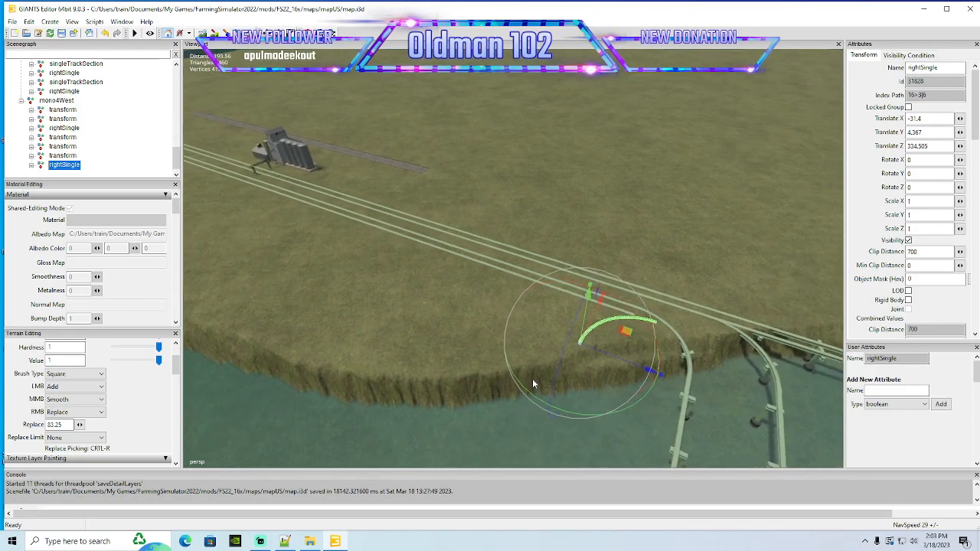
{"action": "scroll", "coordinate": [533, 379], "scroll_direction": "up", "scroll_amount": 3}
{"action": "left_click_drag", "start_coordinate": [544, 379], "coordinate": [679, 389], "text": "alt"}
{"action": "scroll", "coordinate": [525, 367], "scroll_direction": "down", "scroll_amount": 2}
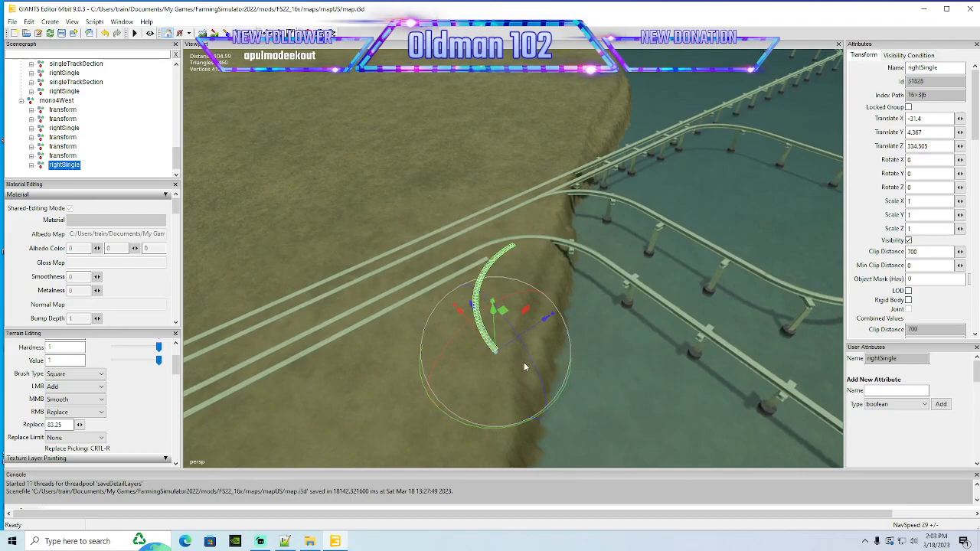
Move the copied curve along X to about -8.9 and set its Y rotation to -90
{"action": "left_click_drag", "start_coordinate": [483, 344], "coordinate": [441, 296]}
{"action": "left_click_drag", "start_coordinate": [459, 369], "coordinate": [590, 301]}
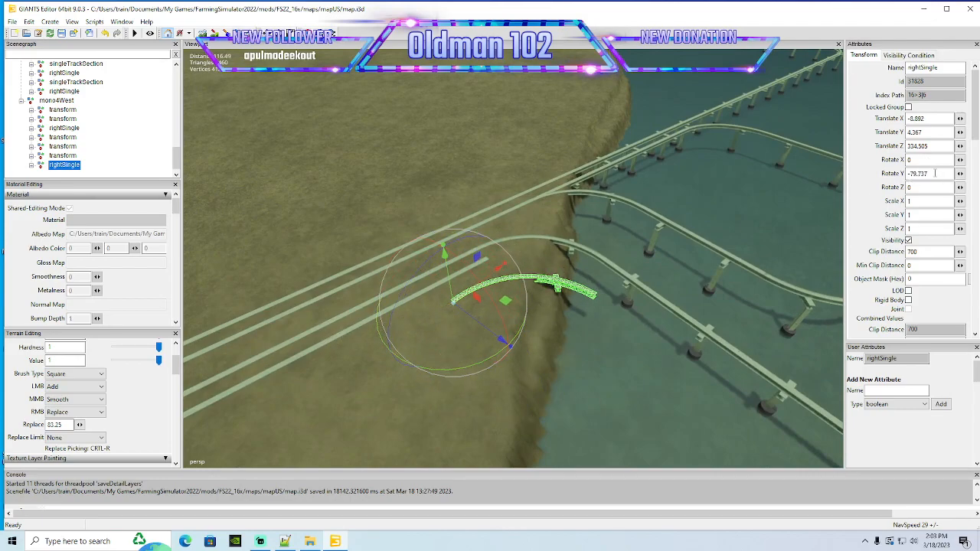
{"action": "type", "text": "-90"}
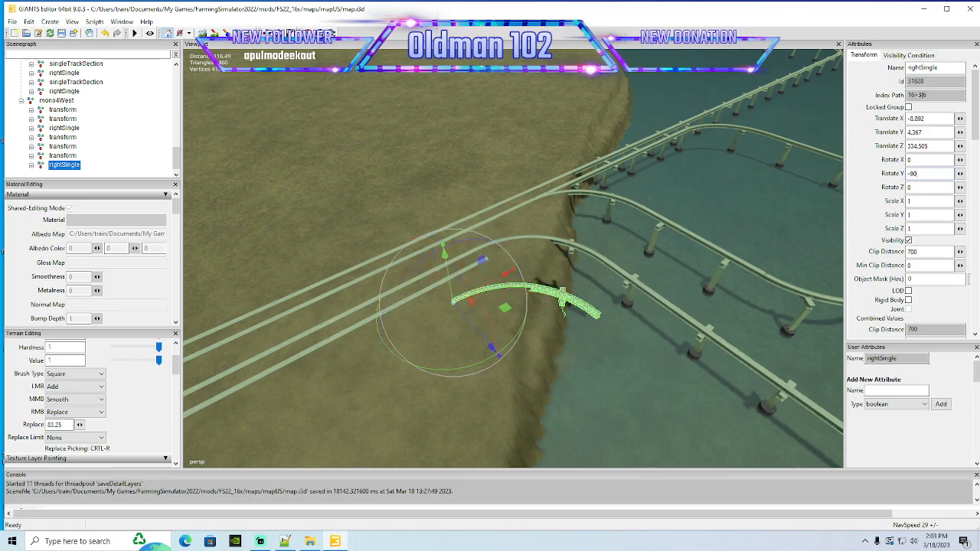
Delete the last singleTrackSection of the outermost straight track, next to the copied curve
{"action": "left_click_drag", "start_coordinate": [533, 362], "coordinate": [660, 228], "text": "alt"}
{"action": "scroll", "coordinate": [493, 383], "scroll_direction": "up", "scroll_amount": 3}
{"action": "scroll", "coordinate": [615, 267], "scroll_direction": "down", "scroll_amount": 3}
{"action": "left_click_drag", "start_coordinate": [615, 267], "coordinate": [560, 331], "text": "alt"}
{"action": "left_click", "coordinate": [31, 156]}
{"action": "scroll", "coordinate": [120, 151], "scroll_direction": "down", "scroll_amount": 3}
{"action": "left_click", "coordinate": [76, 155]}
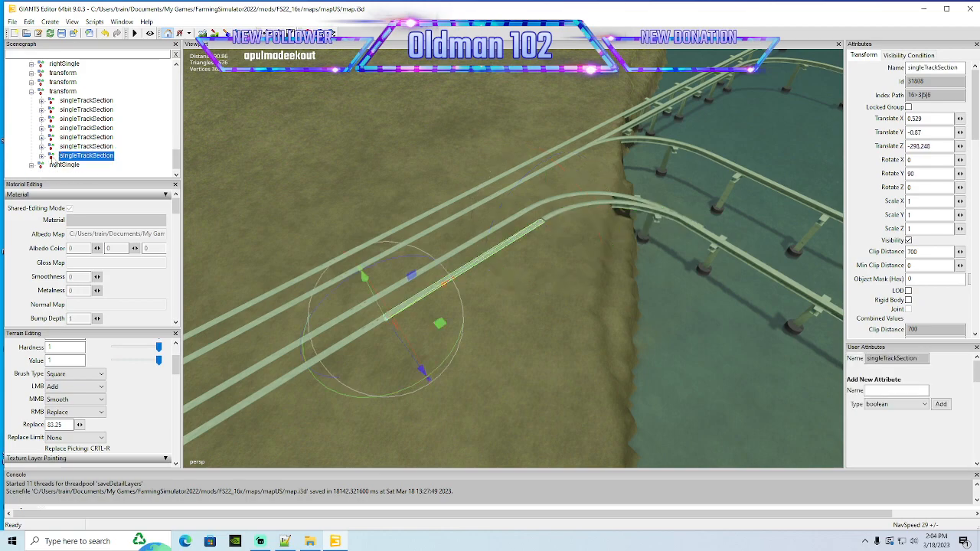
{"action": "key", "text": "Delete"}
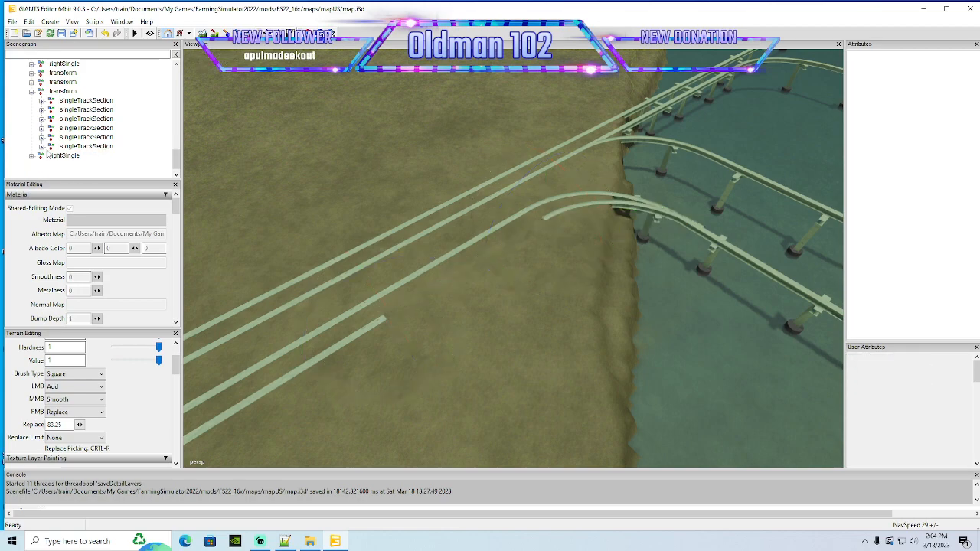
Align the copied rightSingle curve with the shortened track's end, at about X 0.52 and Z 304.35
{"action": "left_click", "coordinate": [43, 157]}
{"action": "left_click_drag", "start_coordinate": [558, 215], "coordinate": [409, 357]}
{"action": "scroll", "coordinate": [321, 348], "scroll_direction": "up", "scroll_amount": 5}
{"action": "scroll", "coordinate": [409, 358], "scroll_direction": "up", "scroll_amount": 3}
{"action": "left_click_drag", "start_coordinate": [486, 267], "coordinate": [450, 306]}
{"action": "left_click_drag", "start_coordinate": [433, 338], "coordinate": [559, 335]}
{"action": "scroll", "coordinate": [435, 356], "scroll_direction": "down", "scroll_amount": 4}
{"action": "scroll", "coordinate": [560, 336], "scroll_direction": "down", "scroll_amount": 8}
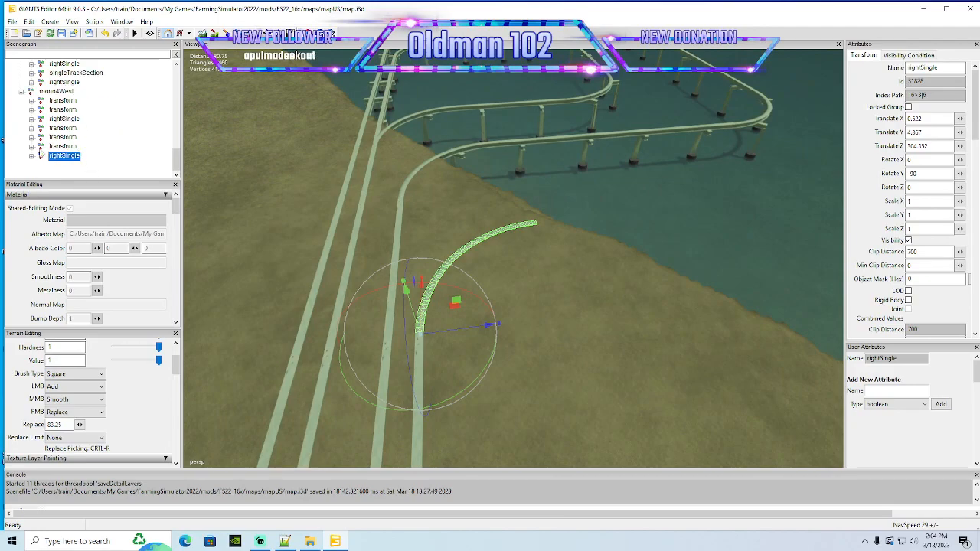
Duplicate the straight pillar-supported bridge section in mono4West and move the copy along Z to about 128.5
{"action": "left_click", "coordinate": [39, 147]}
{"action": "left_click_drag", "start_coordinate": [658, 262], "coordinate": [475, 230], "text": "alt"}
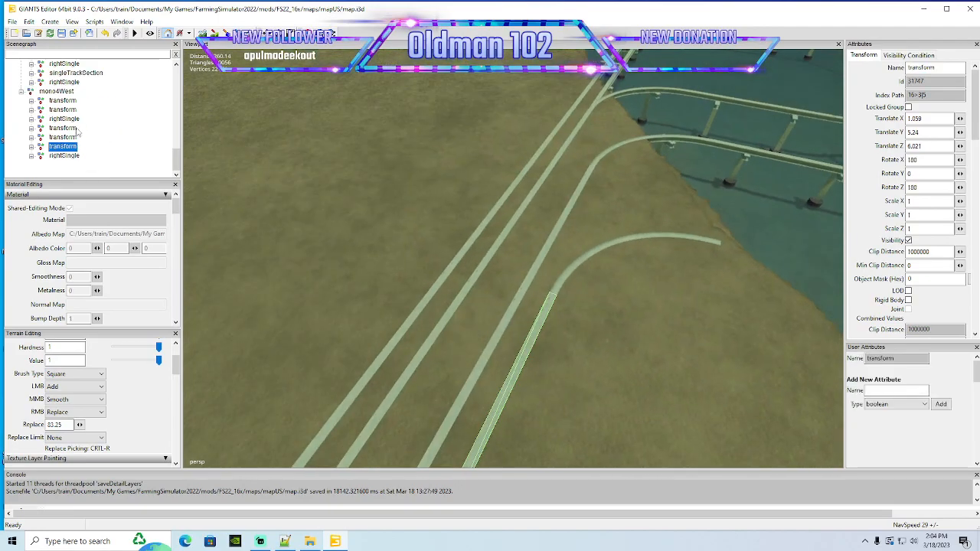
{"action": "left_click", "coordinate": [42, 138]}
{"action": "left_click_drag", "start_coordinate": [659, 253], "coordinate": [514, 203], "text": "alt"}
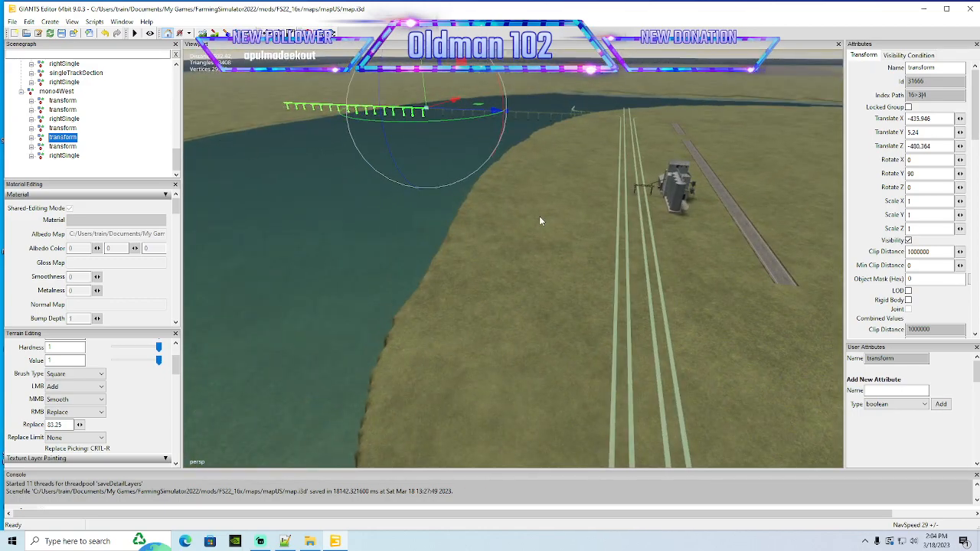
{"action": "key", "text": "ctrl+d"}
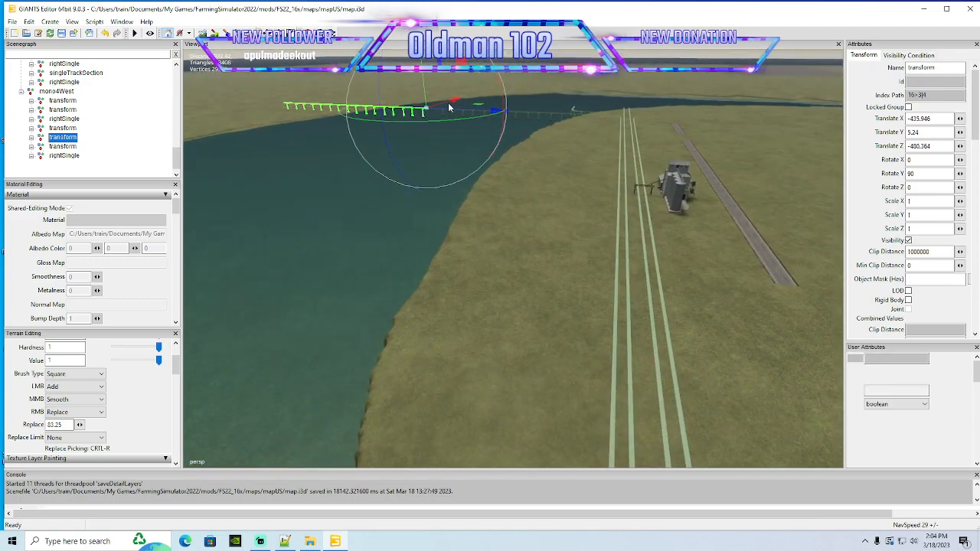
{"action": "left_click_drag", "start_coordinate": [447, 102], "coordinate": [134, 350]}
{"action": "left_click_drag", "start_coordinate": [341, 273], "coordinate": [365, 306], "text": "alt"}
{"action": "scroll", "coordinate": [364, 307], "scroll_direction": "down", "scroll_amount": 1}
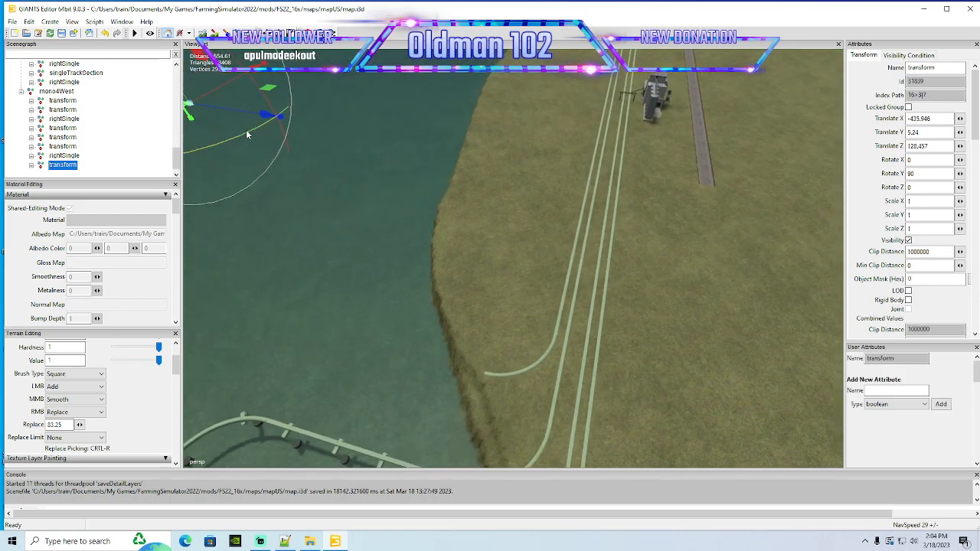
Move the copied bridge section near the new curve's free end, at about X -43.7 and Z 323.7
{"action": "left_click_drag", "start_coordinate": [243, 112], "coordinate": [545, 275]}
{"action": "left_click_drag", "start_coordinate": [510, 131], "coordinate": [379, 274]}
{"action": "left_click_drag", "start_coordinate": [471, 369], "coordinate": [539, 534], "text": "alt"}
{"action": "scroll", "coordinate": [452, 459], "scroll_direction": "up", "scroll_amount": 5}
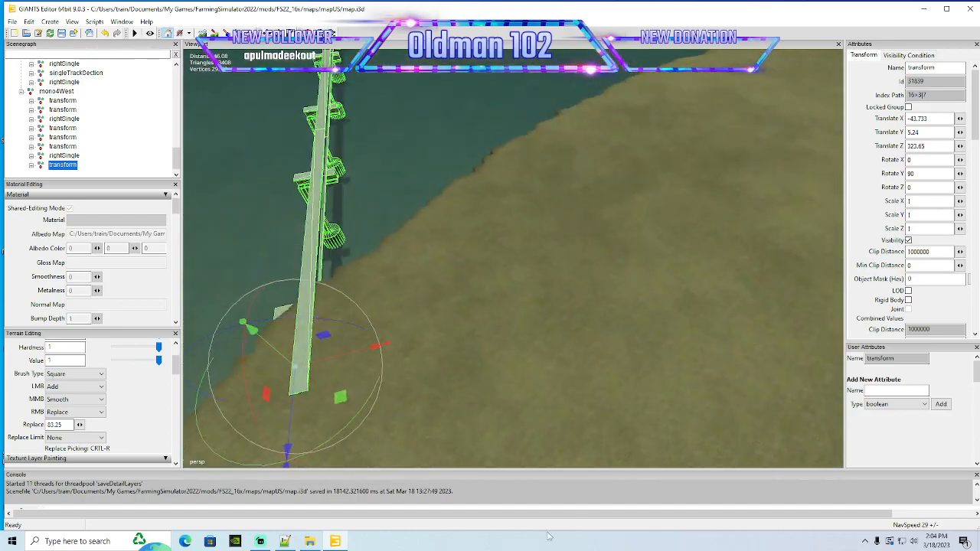
{"action": "right_click", "coordinate": [526, 511]}
{"action": "left_click_drag", "start_coordinate": [638, 311], "coordinate": [521, 292], "text": "alt"}
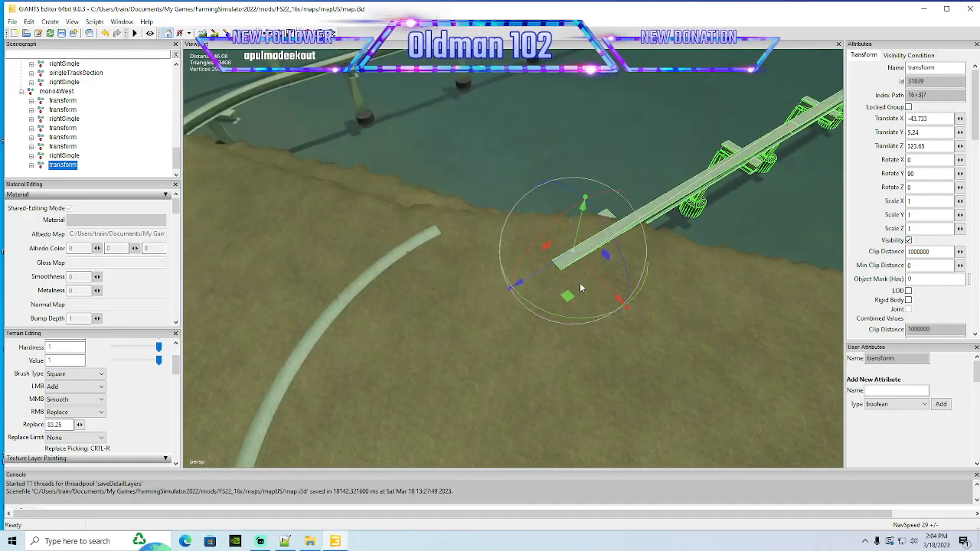
Join the copied bridge section to the curve's end, at about X -34.4 and Z 336.8
{"action": "left_click_drag", "start_coordinate": [597, 276], "coordinate": [420, 248]}
{"action": "left_click_drag", "start_coordinate": [420, 248], "coordinate": [363, 232], "text": "alt"}
{"action": "scroll", "coordinate": [363, 232], "scroll_direction": "up", "scroll_amount": 5}
{"action": "left_click_drag", "start_coordinate": [428, 255], "coordinate": [543, 226], "text": "alt"}
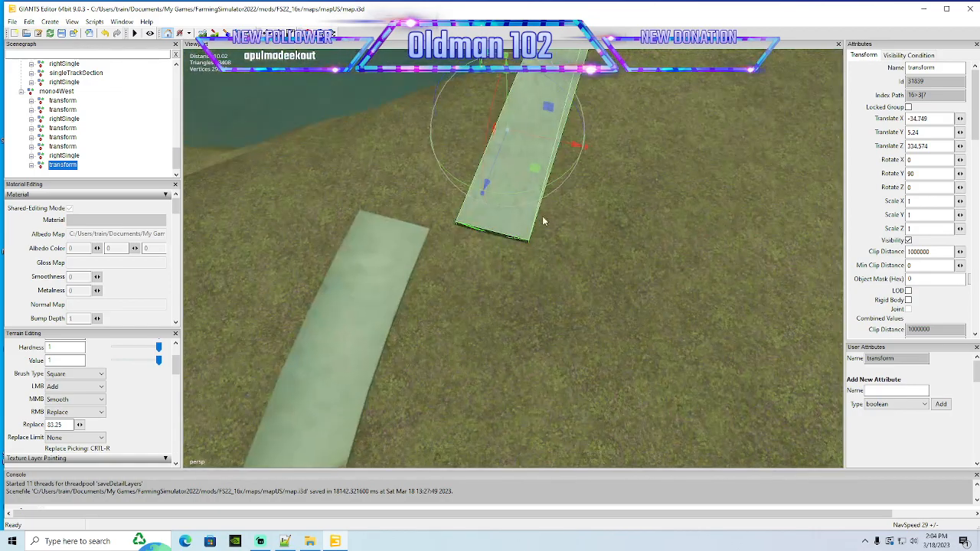
{"action": "left_click_drag", "start_coordinate": [508, 157], "coordinate": [493, 182]}
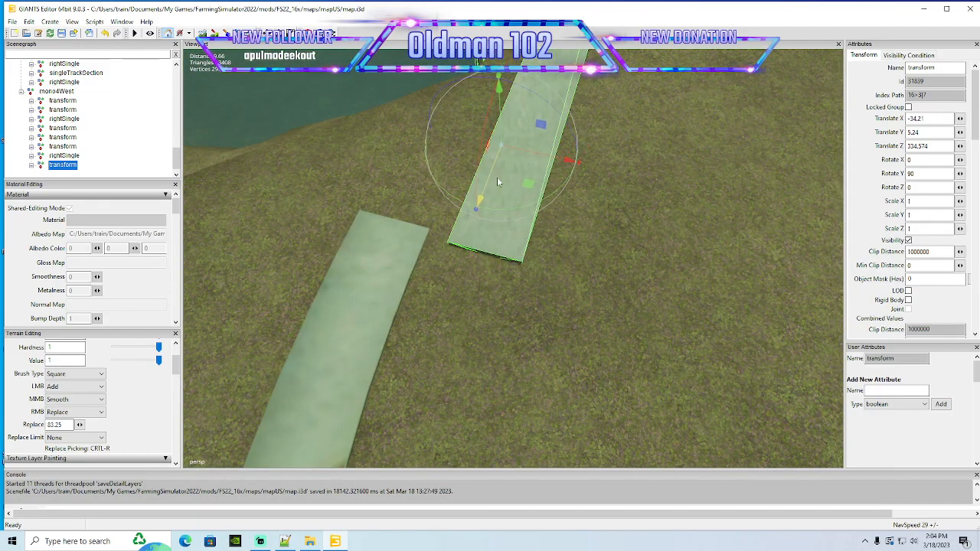
{"action": "left_click_drag", "start_coordinate": [537, 153], "coordinate": [326, 182]}
{"action": "scroll", "coordinate": [613, 82], "scroll_direction": "up", "scroll_amount": 8}
{"action": "scroll", "coordinate": [613, 82], "scroll_direction": "up", "scroll_amount": 5}
{"action": "scroll", "coordinate": [326, 182], "scroll_direction": "down", "scroll_amount": 3}
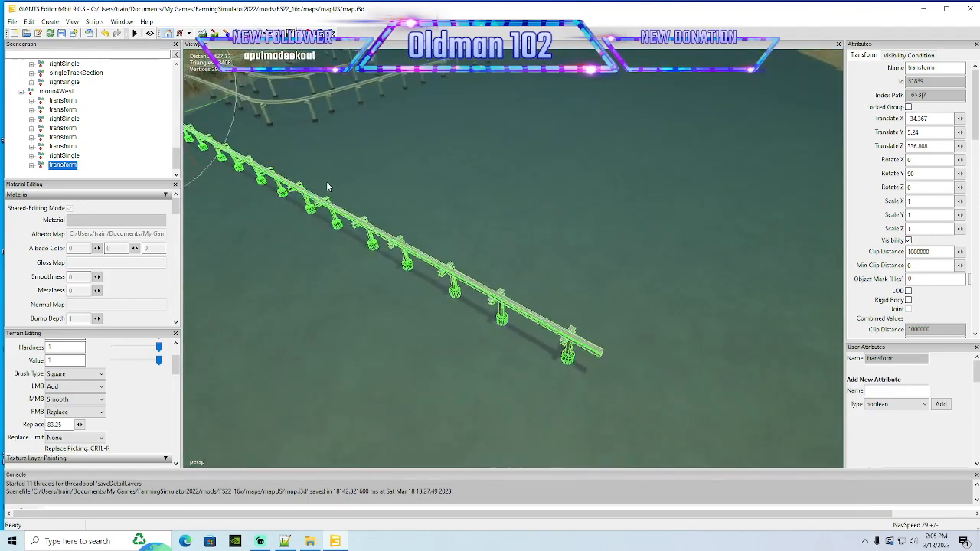
Duplicate the bridge section and butt the copy against its far end, at about X -436.1
{"action": "scroll", "coordinate": [326, 182], "scroll_direction": "down", "scroll_amount": 3}
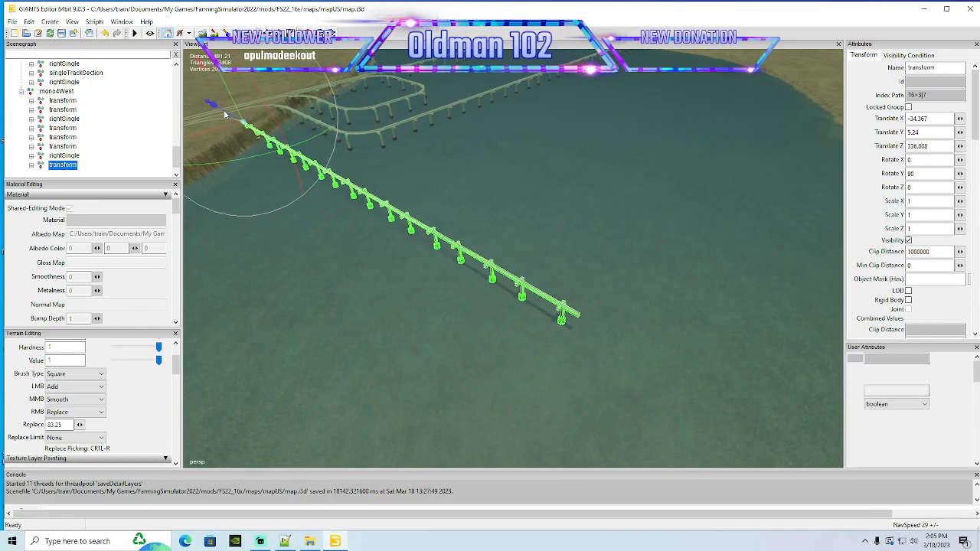
{"action": "left_click_drag", "start_coordinate": [225, 111], "coordinate": [444, 354]}
{"action": "scroll", "coordinate": [652, 421], "scroll_direction": "up", "scroll_amount": 10}
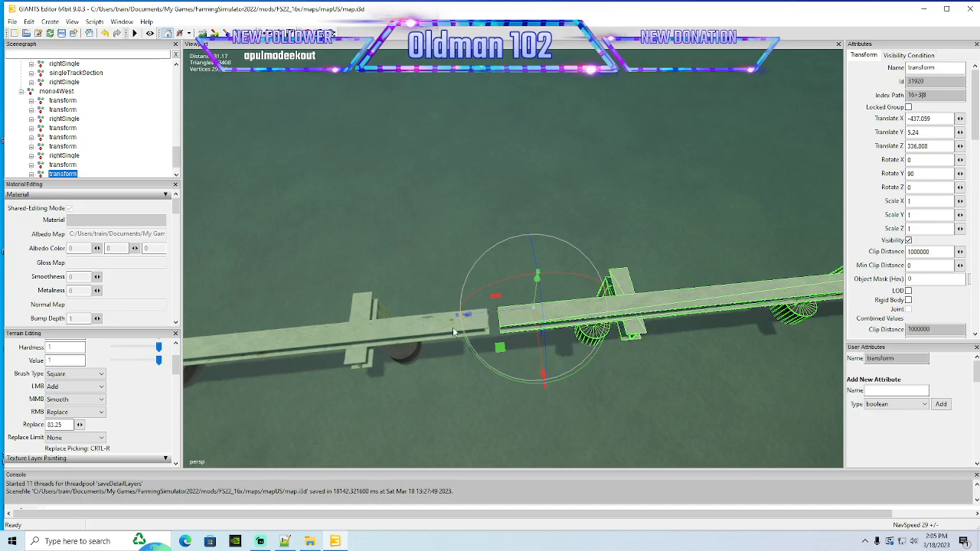
{"action": "scroll", "coordinate": [411, 340], "scroll_direction": "up", "scroll_amount": 5}
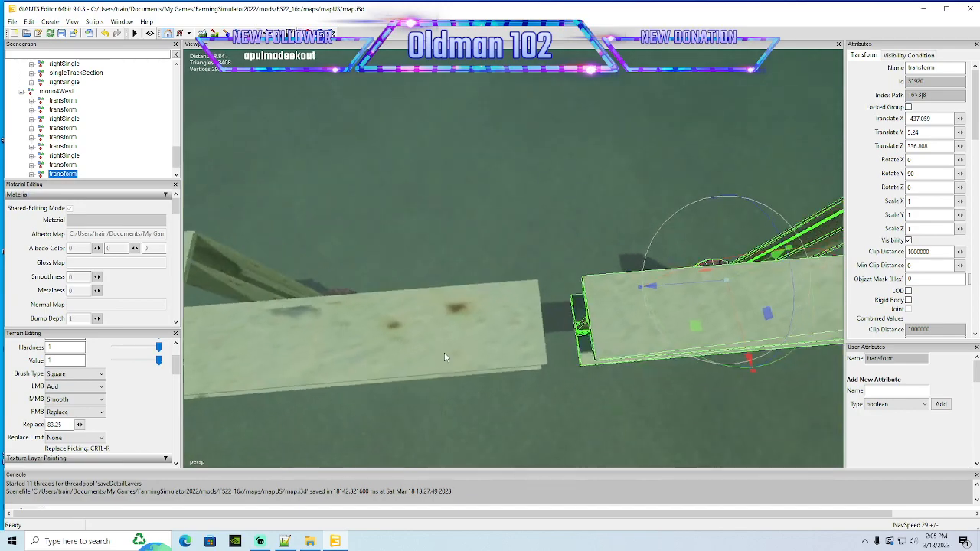
{"action": "left_click_drag", "start_coordinate": [692, 286], "coordinate": [532, 369]}
{"action": "scroll", "coordinate": [647, 288], "scroll_direction": "down", "scroll_amount": 6}
{"action": "scroll", "coordinate": [754, 244], "scroll_direction": "down", "scroll_amount": 5}
{"action": "scroll", "coordinate": [450, 267], "scroll_direction": "up", "scroll_amount": 5}
{"action": "scroll", "coordinate": [530, 365], "scroll_direction": "down", "scroll_amount": 5}
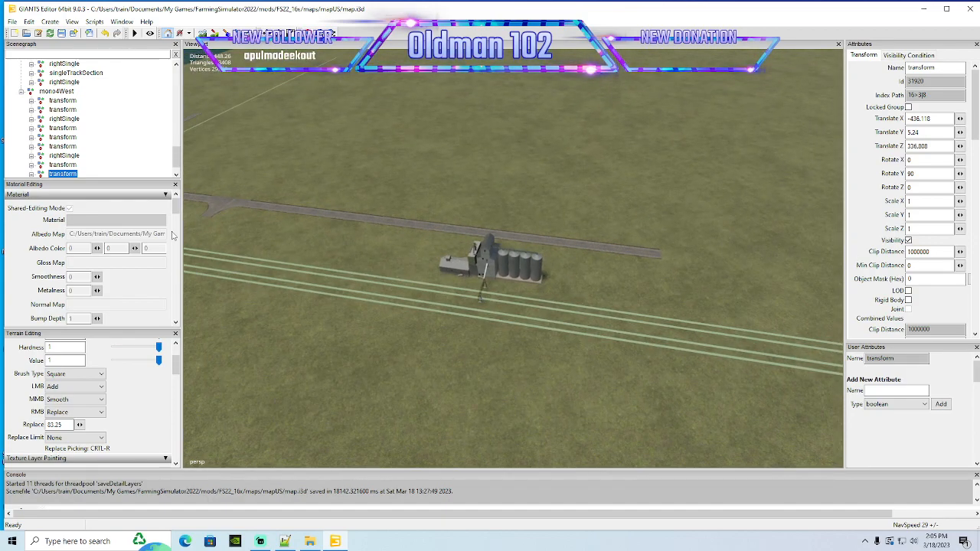
Collapse the mono4West and mono3South groups in the scenegraph
{"action": "left_click", "coordinate": [21, 91]}
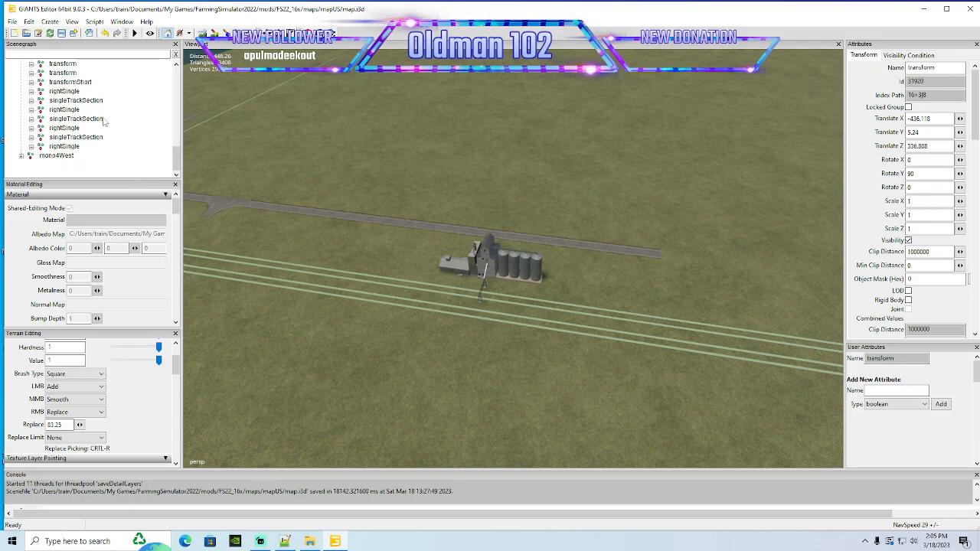
{"action": "left_click_drag", "start_coordinate": [175, 162], "coordinate": [170, 138]}
{"action": "left_click", "coordinate": [21, 114]}
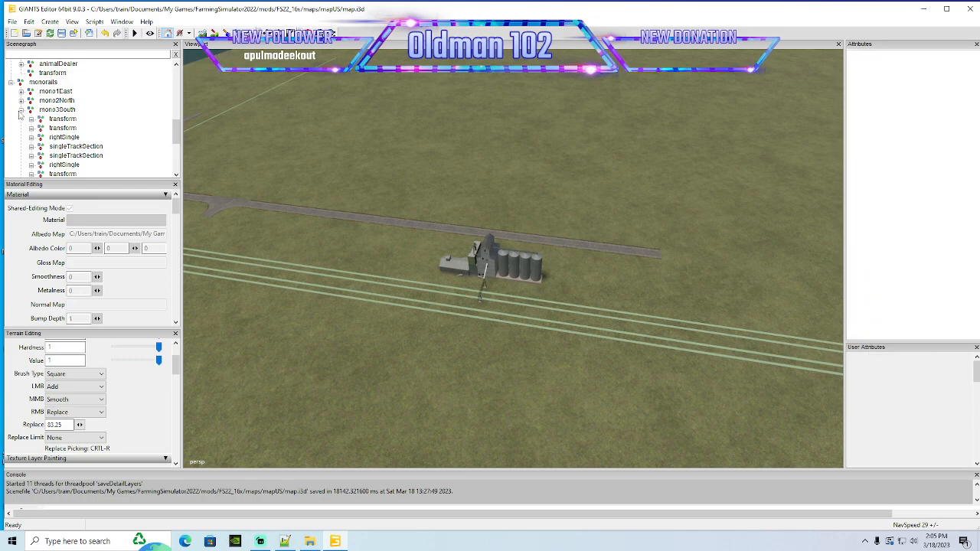
{"action": "left_click", "coordinate": [21, 111]}
Select mono1East, mono2North and mono3South in turn and examine the route of each monorail
{"action": "left_click_drag", "start_coordinate": [485, 206], "coordinate": [469, 188], "text": "alt"}
{"action": "scroll", "coordinate": [451, 196], "scroll_direction": "down", "scroll_amount": 2}
{"action": "scroll", "coordinate": [451, 196], "scroll_direction": "down", "scroll_amount": 1}
{"action": "left_click", "coordinate": [30, 129]}
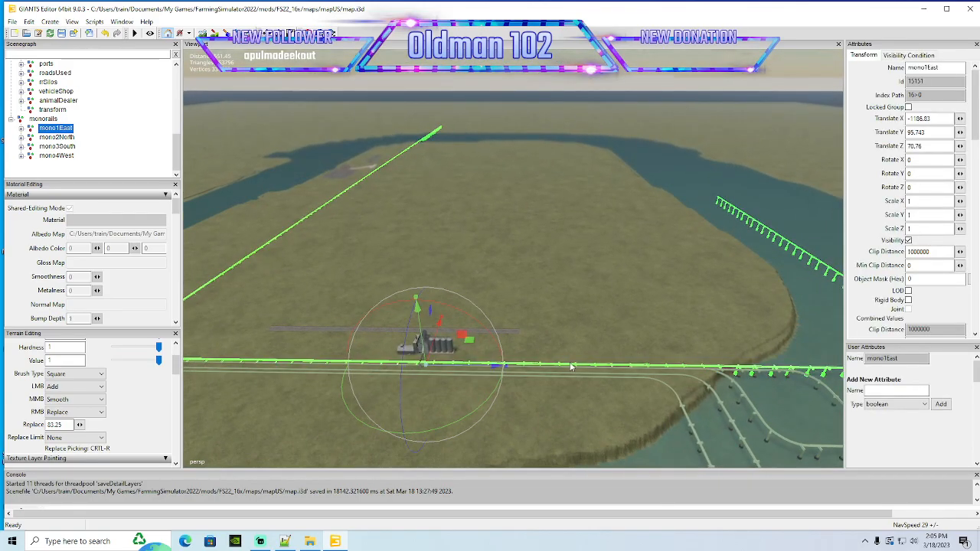
{"action": "left_click", "coordinate": [32, 138]}
{"action": "left_click_drag", "start_coordinate": [337, 237], "coordinate": [444, 215], "text": "alt"}
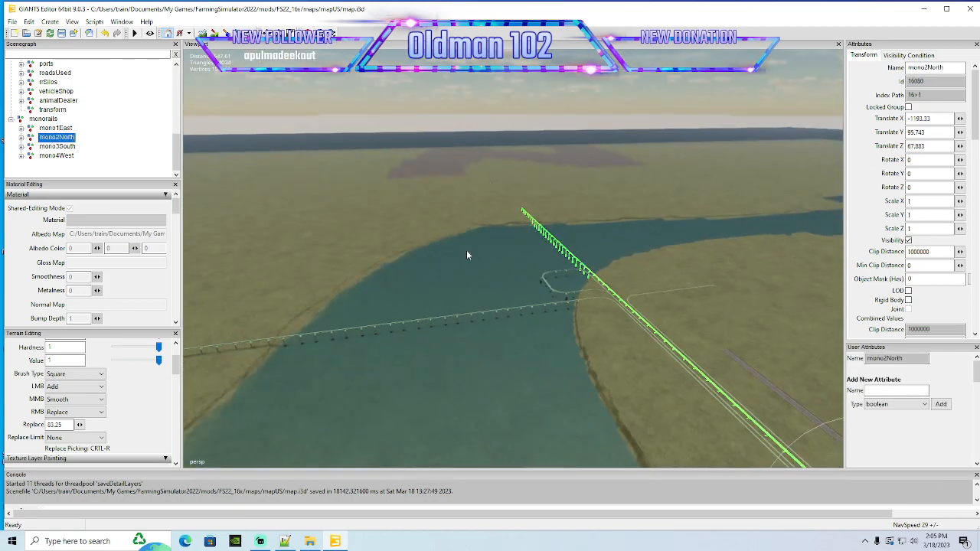
{"action": "left_click_drag", "start_coordinate": [480, 227], "coordinate": [487, 260], "text": "alt"}
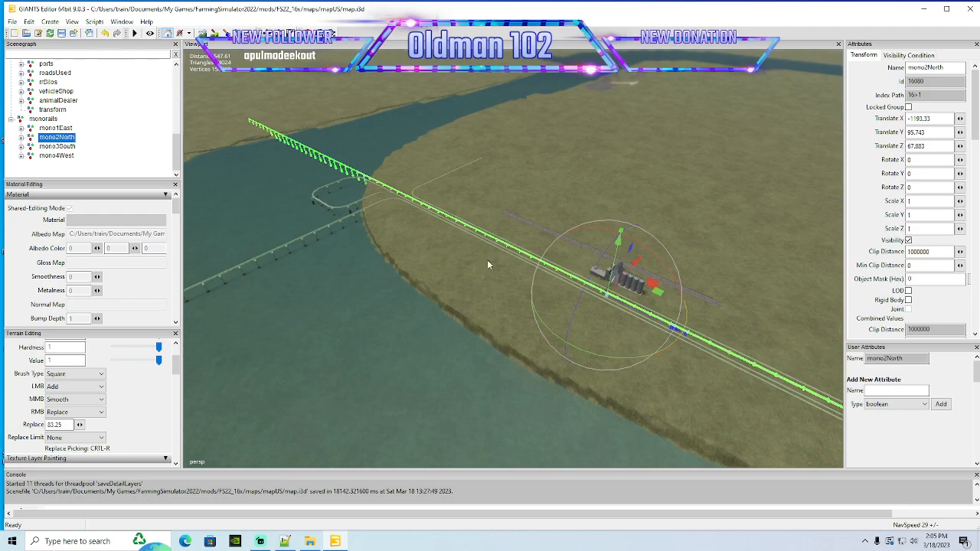
{"action": "left_click", "coordinate": [32, 148]}
{"action": "left_click_drag", "start_coordinate": [347, 313], "coordinate": [605, 283], "text": "alt"}
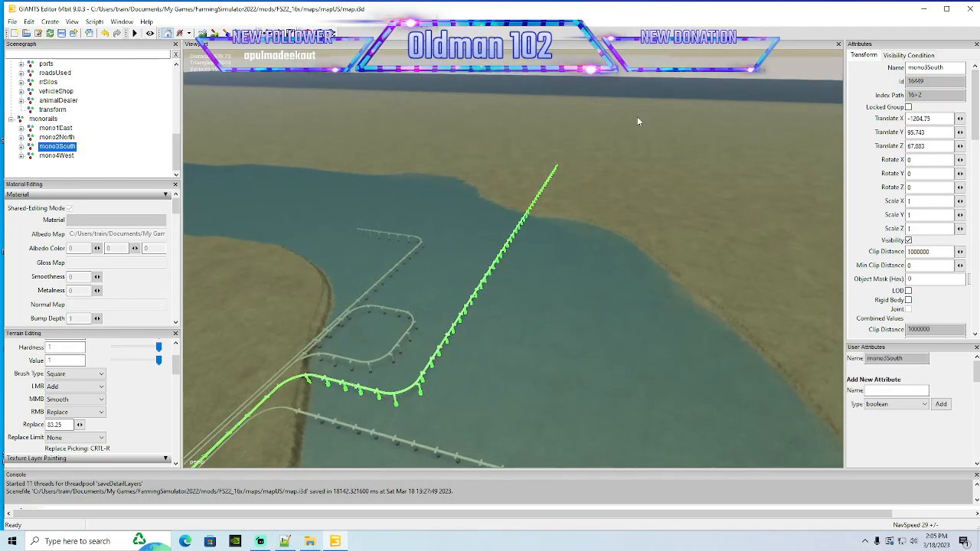
{"action": "left_click_drag", "start_coordinate": [693, 241], "coordinate": [469, 174], "text": "alt"}
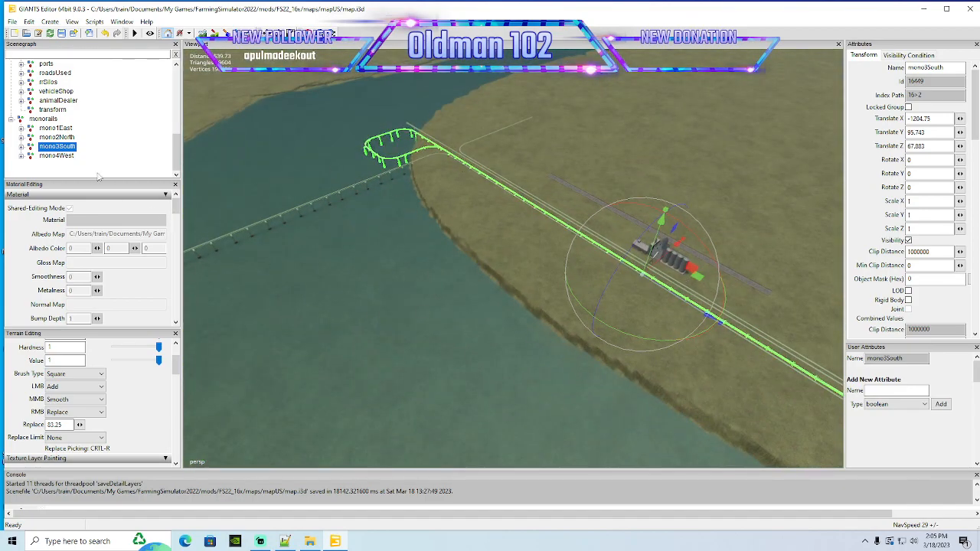
Select mono4West and examine its route across the water and past the grain silos
{"action": "left_click", "coordinate": [31, 157]}
{"action": "left_click_drag", "start_coordinate": [455, 269], "coordinate": [156, 237], "text": "alt"}
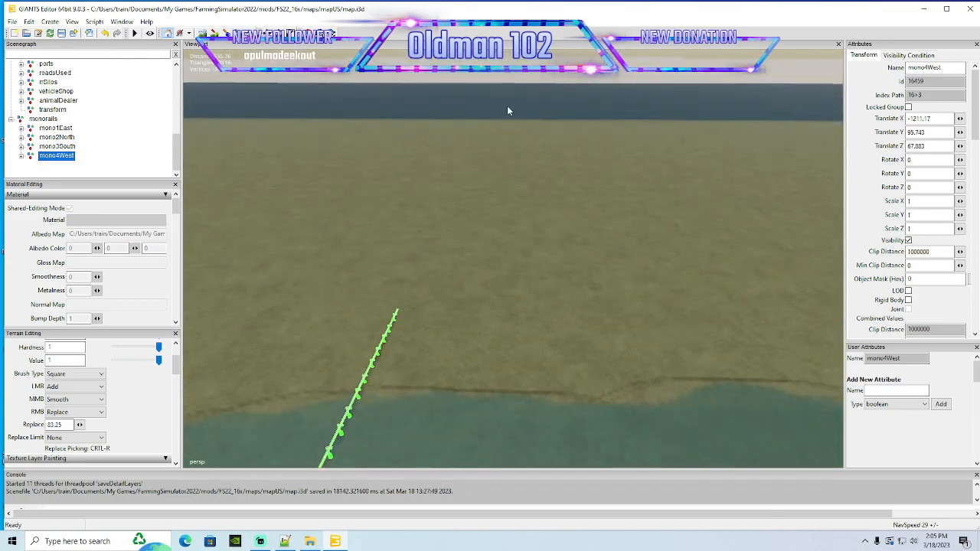
{"action": "left_click_drag", "start_coordinate": [585, 278], "coordinate": [568, 348], "text": "alt"}
{"action": "scroll", "coordinate": [568, 344], "scroll_direction": "up", "scroll_amount": 8}
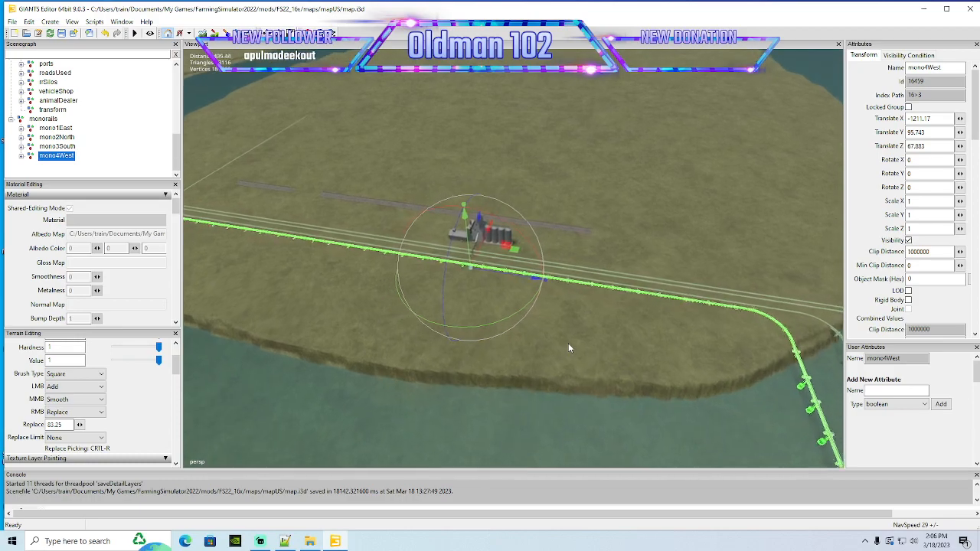
{"action": "scroll", "coordinate": [571, 336], "scroll_direction": "up", "scroll_amount": 8}
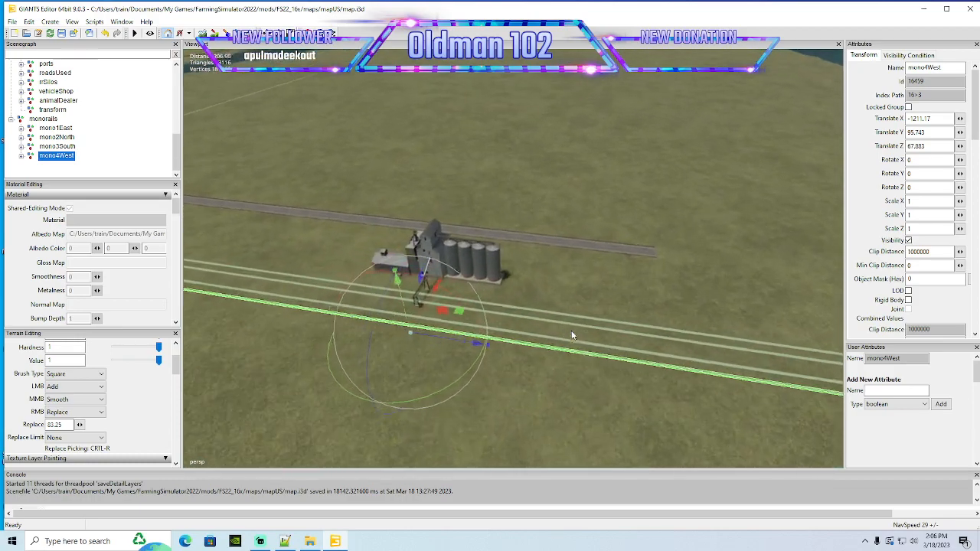
{"action": "scroll", "coordinate": [577, 345], "scroll_direction": "down", "scroll_amount": 8}
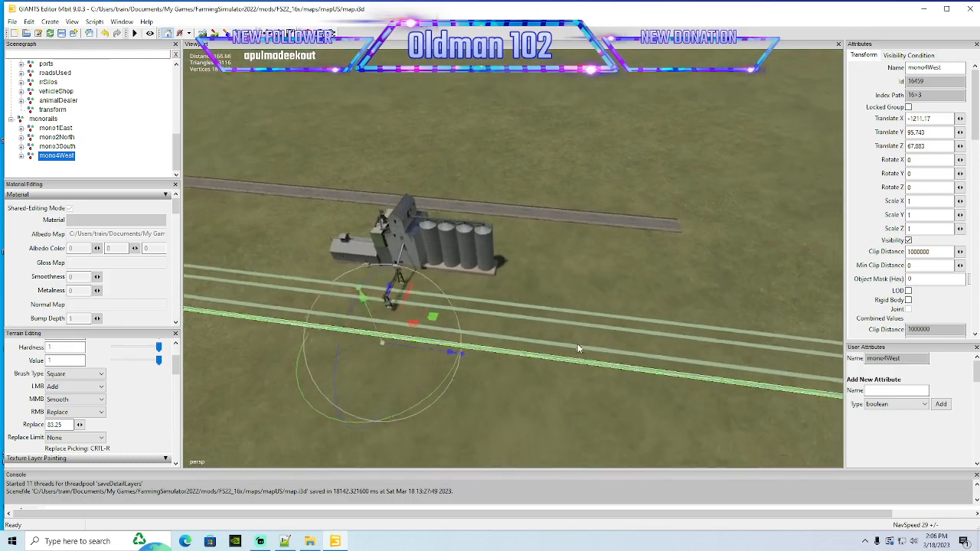
{"action": "scroll", "coordinate": [600, 341], "scroll_direction": "down", "scroll_amount": 5}
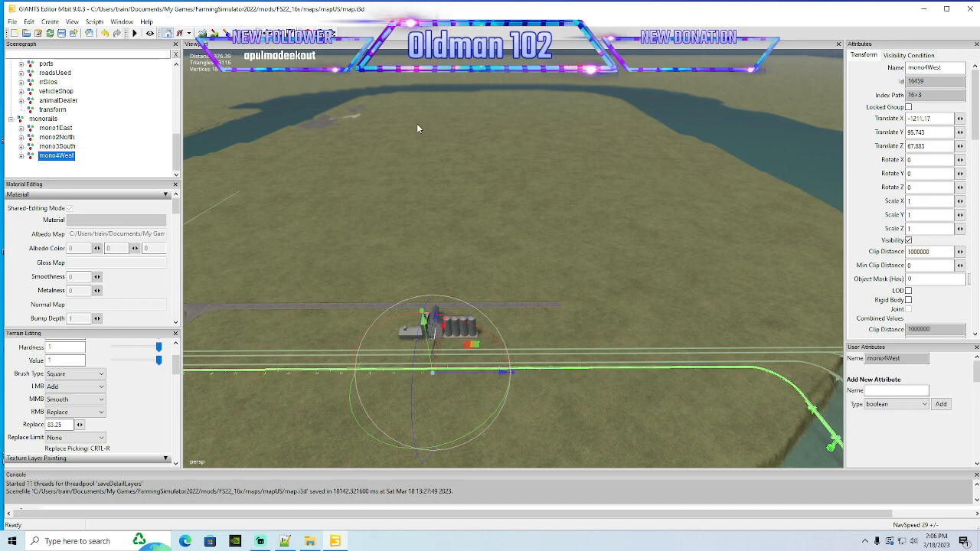
{"action": "left_click_drag", "start_coordinate": [602, 147], "coordinate": [574, 226], "text": "alt"}
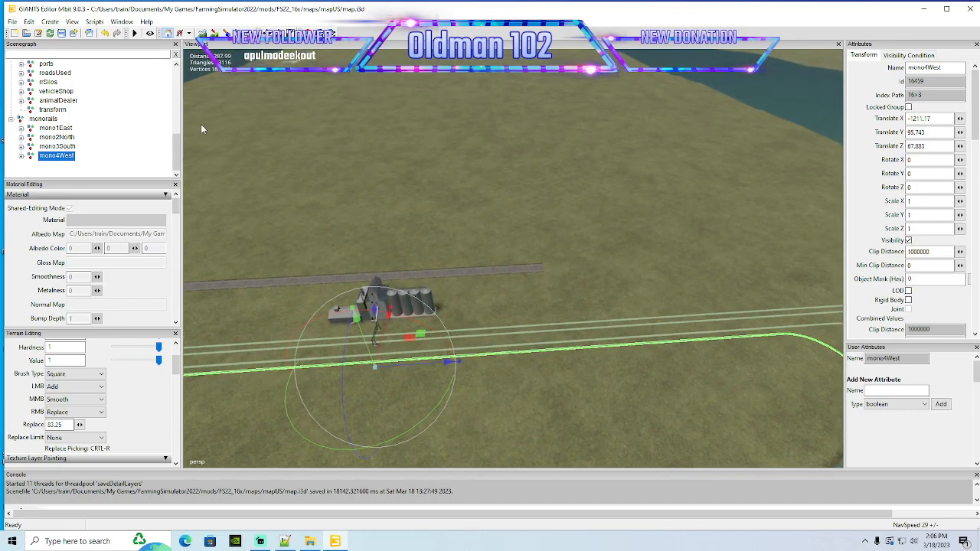
Save the map and expand the roadsUsed group under Places in the scenegraph
{"action": "left_click", "coordinate": [62, 33]}
{"action": "mouse_move", "coordinate": [497, 198]}
{"action": "left_mouse_down", "text": "alt"}
{"action": "mouse_move", "coordinate": [499, 181]}
{"action": "mouse_move", "coordinate": [489, 192]}
{"action": "left_mouse_up", "text": "alt"}
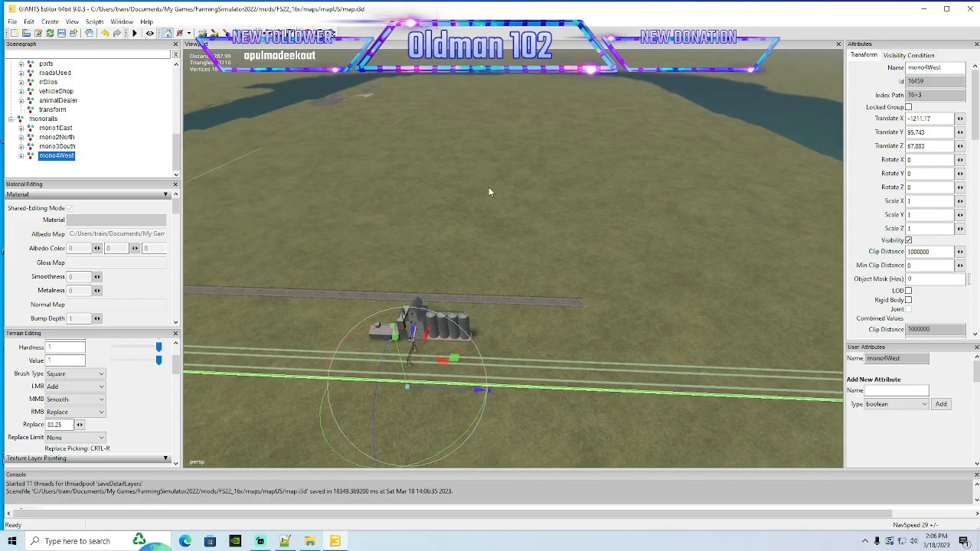
{"action": "scroll", "coordinate": [81, 150], "scroll_direction": "up", "scroll_amount": 3}
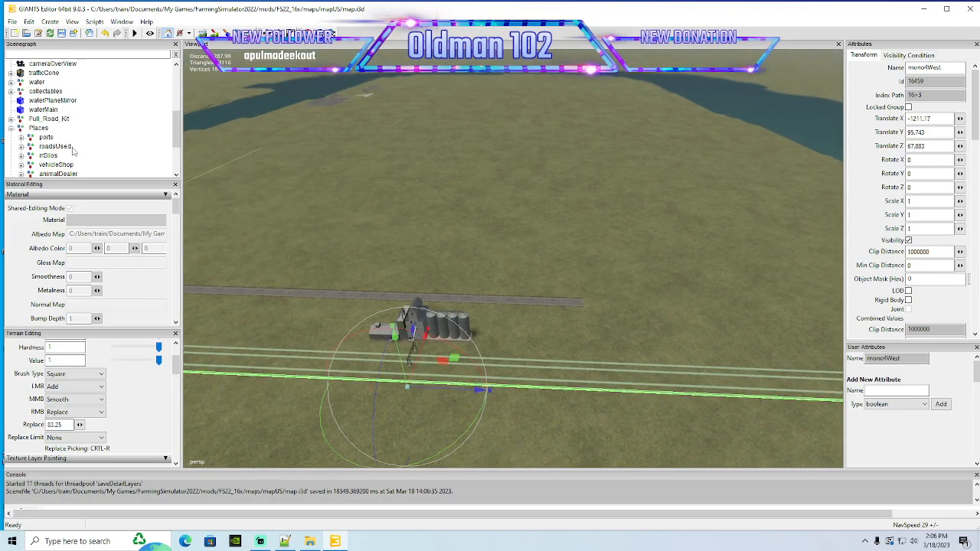
{"action": "left_click", "coordinate": [11, 128]}
{"action": "left_click", "coordinate": [10, 137]}
{"action": "left_click", "coordinate": [11, 146]}
{"action": "scroll", "coordinate": [84, 153], "scroll_direction": "down", "scroll_amount": 1}
{"action": "left_click", "coordinate": [21, 146]}
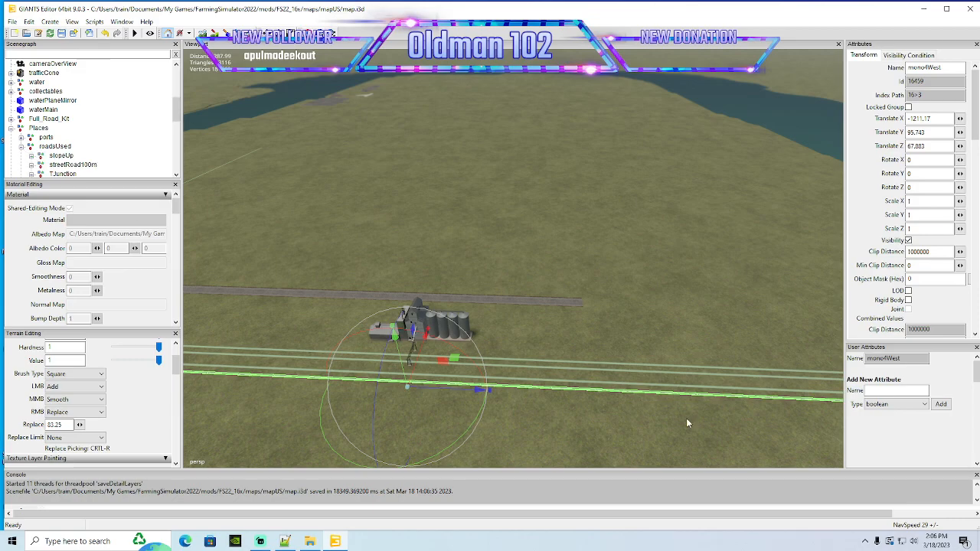
Select the whole last streetRoad100m group at the open end of the road behind the grain silos
{"action": "scroll", "coordinate": [687, 419], "scroll_direction": "up", "scroll_amount": 3}
{"action": "mouse_move", "coordinate": [700, 415]}
{"action": "left_mouse_down", "text": "alt"}
{"action": "mouse_move", "coordinate": [723, 427]}
{"action": "mouse_move", "coordinate": [704, 422]}
{"action": "left_mouse_up", "text": "alt"}
{"action": "scroll", "coordinate": [704, 424], "scroll_direction": "up", "scroll_amount": 3}
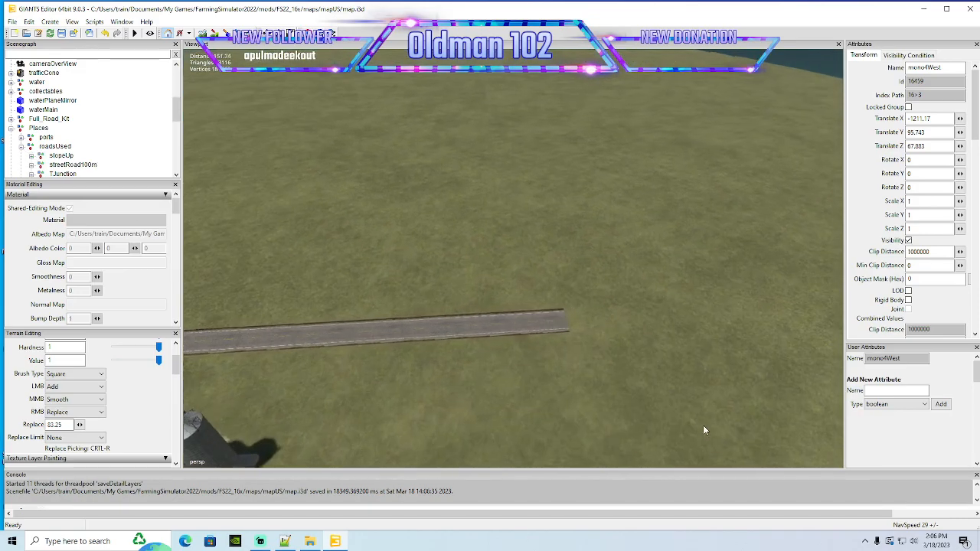
{"action": "left_click", "coordinate": [556, 333]}
{"action": "left_click_drag", "start_coordinate": [644, 408], "coordinate": [556, 368], "text": "alt"}
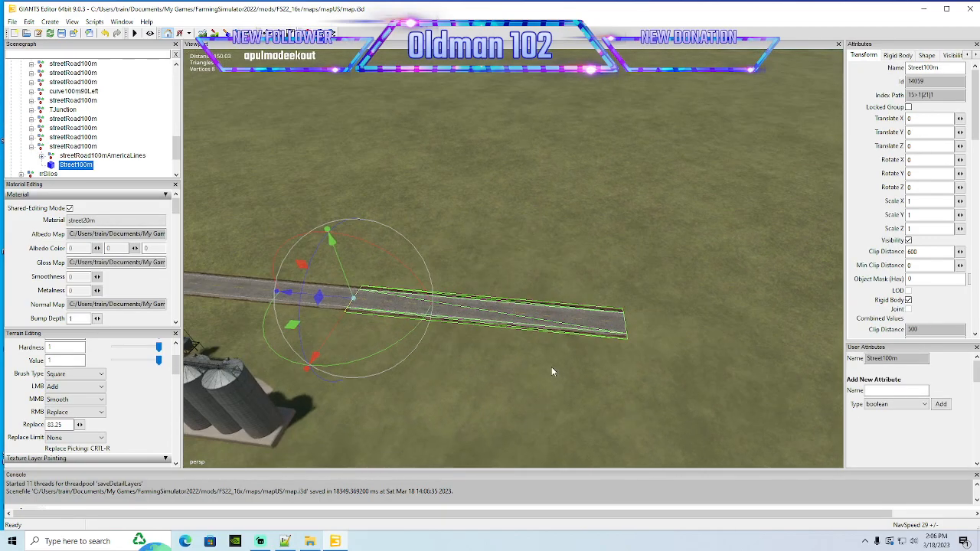
{"action": "left_click", "coordinate": [31, 146]}
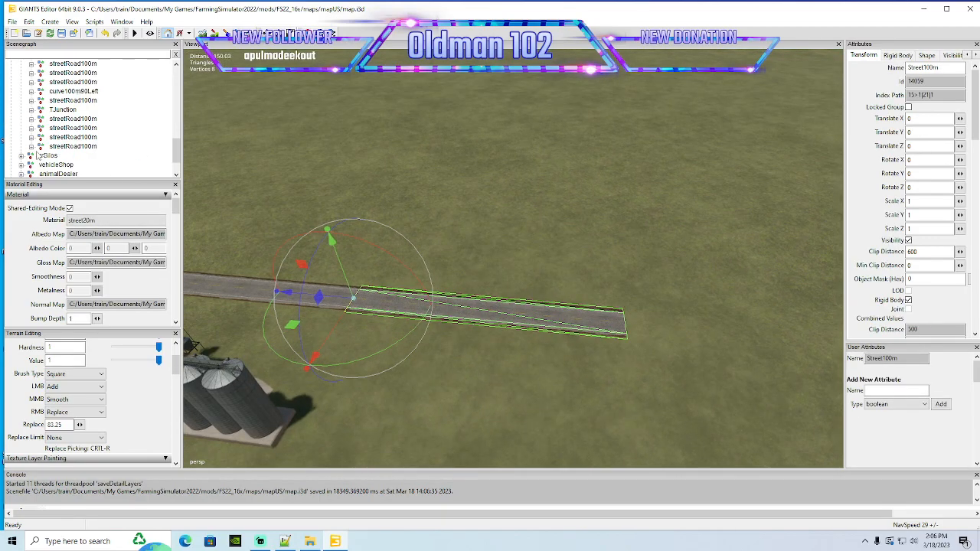
{"action": "left_click", "coordinate": [43, 147]}
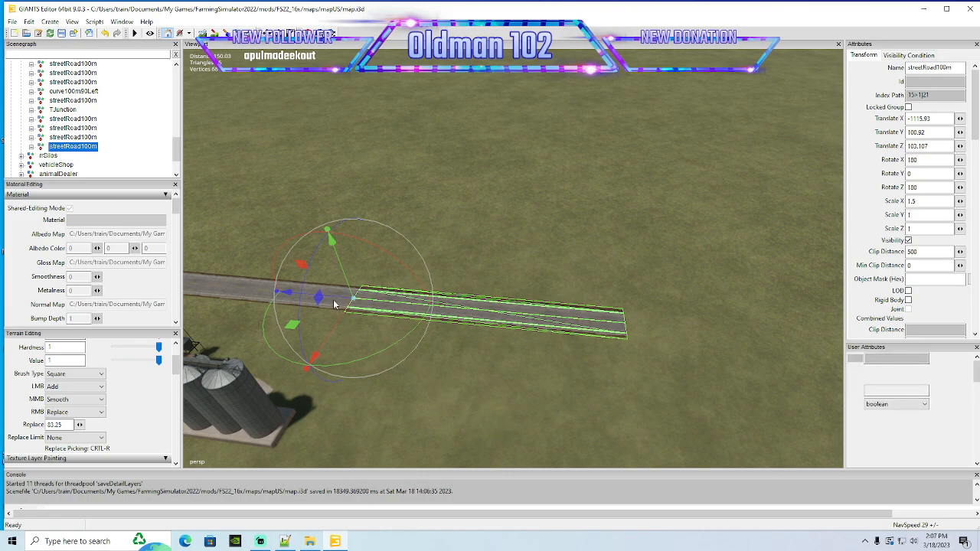
Duplicate the end road section and butt the copy against its open end, at about Z 203.03
{"action": "key", "text": "ctrl+d"}
{"action": "left_click_drag", "start_coordinate": [333, 302], "coordinate": [682, 417]}
{"action": "scroll", "coordinate": [695, 391], "scroll_direction": "up", "scroll_amount": 6}
{"action": "left_click_drag", "start_coordinate": [587, 264], "coordinate": [453, 236]}
{"action": "scroll", "coordinate": [421, 286], "scroll_direction": "down", "scroll_amount": 7}
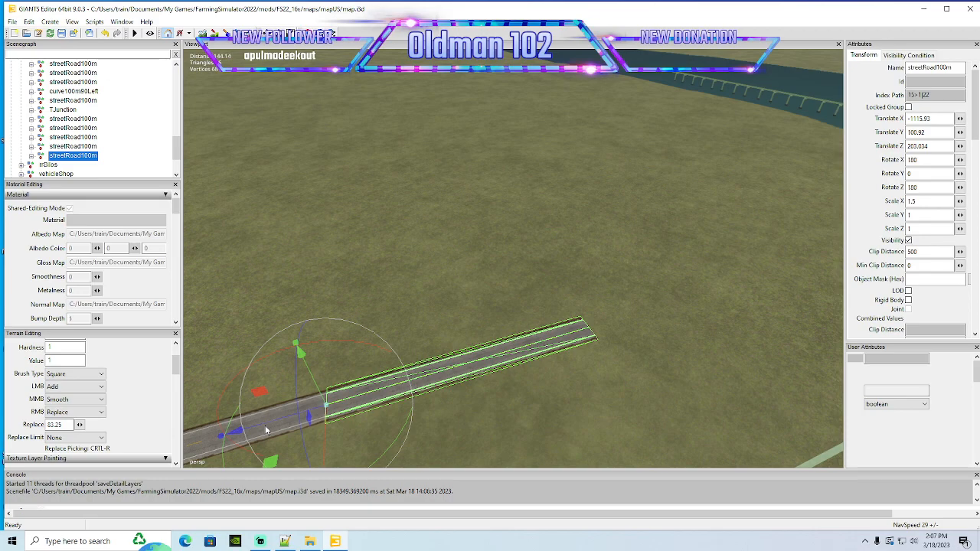
Duplicate the new end section and close the copy up against the road, at about Z 302.95
{"action": "key", "text": "ctrl+d"}
{"action": "left_click_drag", "start_coordinate": [266, 430], "coordinate": [675, 389]}
{"action": "scroll", "coordinate": [670, 388], "scroll_direction": "up", "scroll_amount": 6}
{"action": "left_click_drag", "start_coordinate": [635, 241], "coordinate": [351, 369]}
{"action": "scroll", "coordinate": [396, 411], "scroll_direction": "up", "scroll_amount": 4}
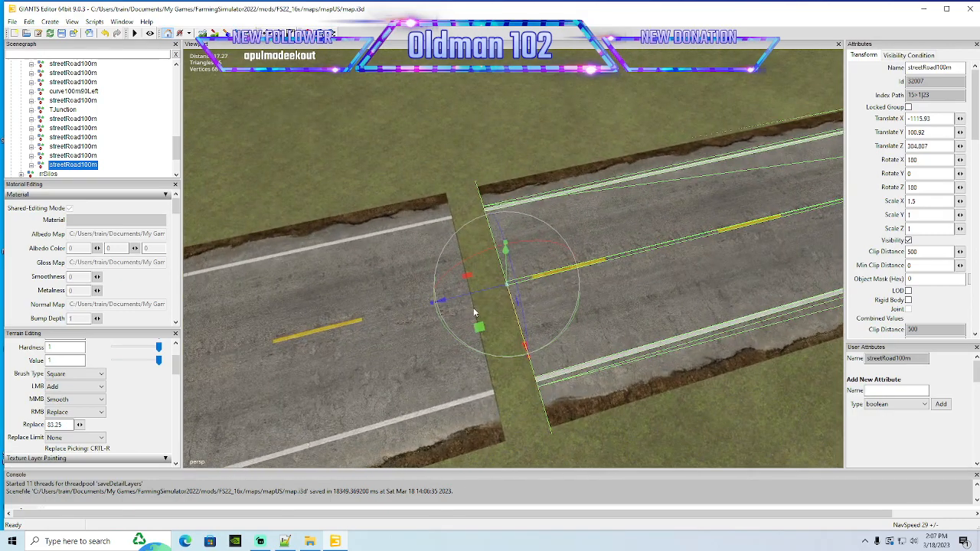
{"action": "left_click_drag", "start_coordinate": [480, 291], "coordinate": [536, 339]}
{"action": "scroll", "coordinate": [451, 318], "scroll_direction": "down", "scroll_amount": 8}
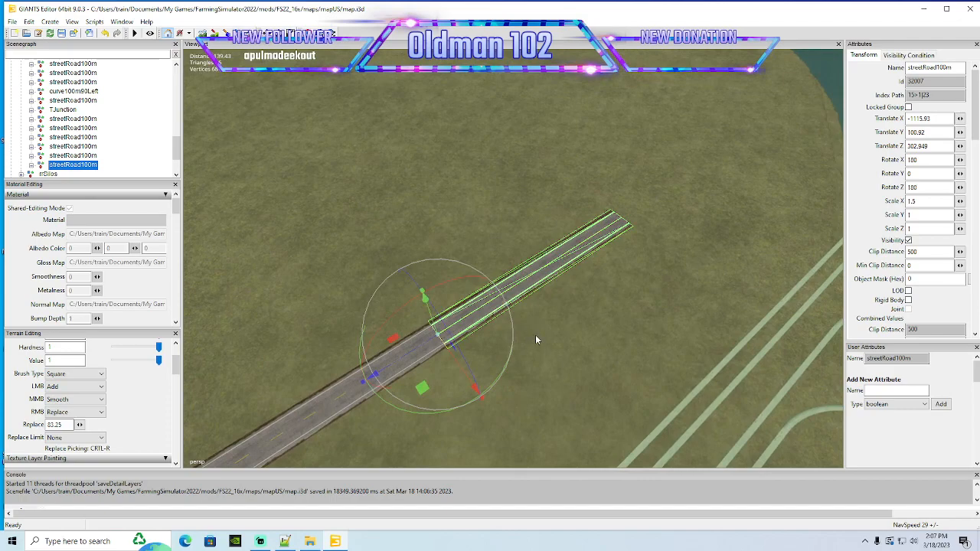
Add another streetRoad100m copy to the end of the road, at about Z 402.93
{"action": "key", "text": "ctrl+d"}
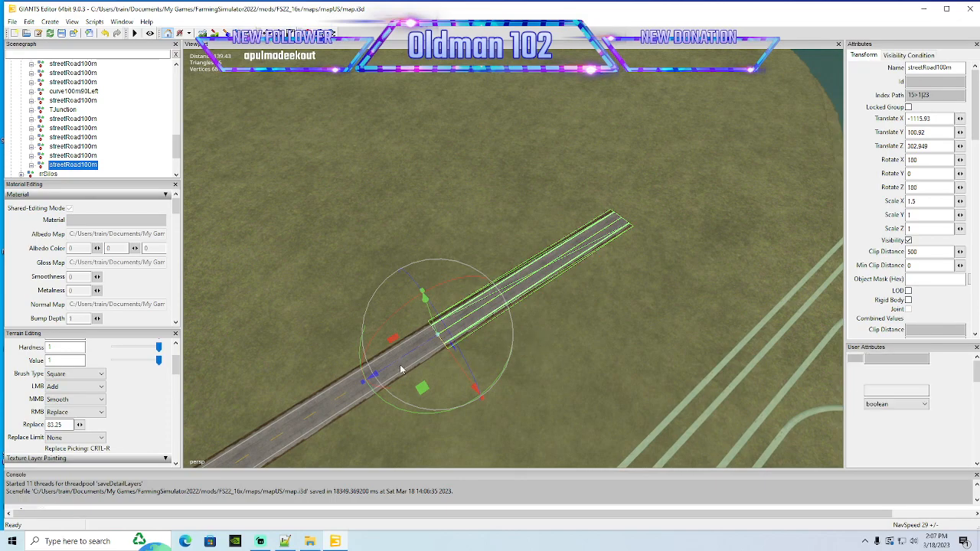
{"action": "left_click_drag", "start_coordinate": [381, 374], "coordinate": [651, 245]}
{"action": "left_click_drag", "start_coordinate": [629, 281], "coordinate": [454, 241], "text": "alt"}
{"action": "scroll", "coordinate": [700, 235], "scroll_direction": "up", "scroll_amount": 6}
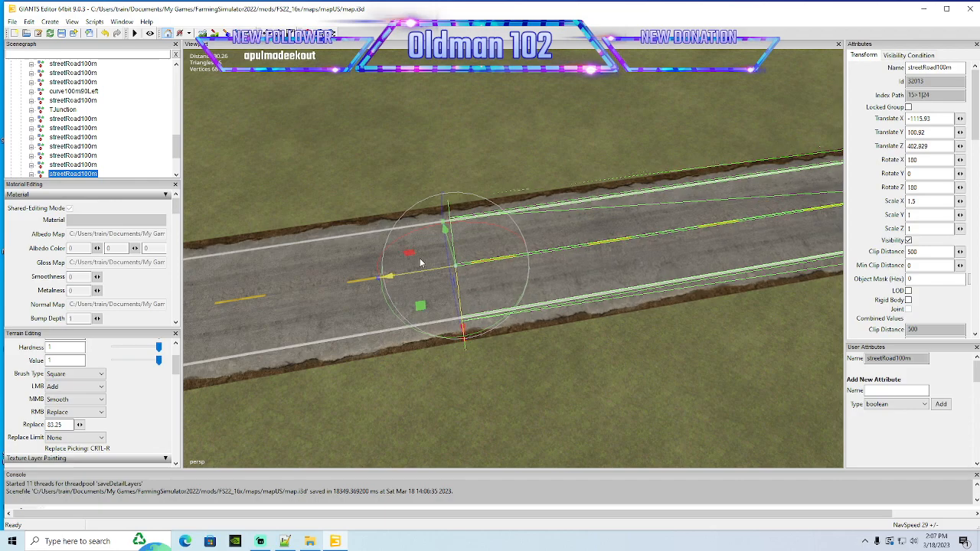
{"action": "scroll", "coordinate": [435, 270], "scroll_direction": "down", "scroll_amount": 5}
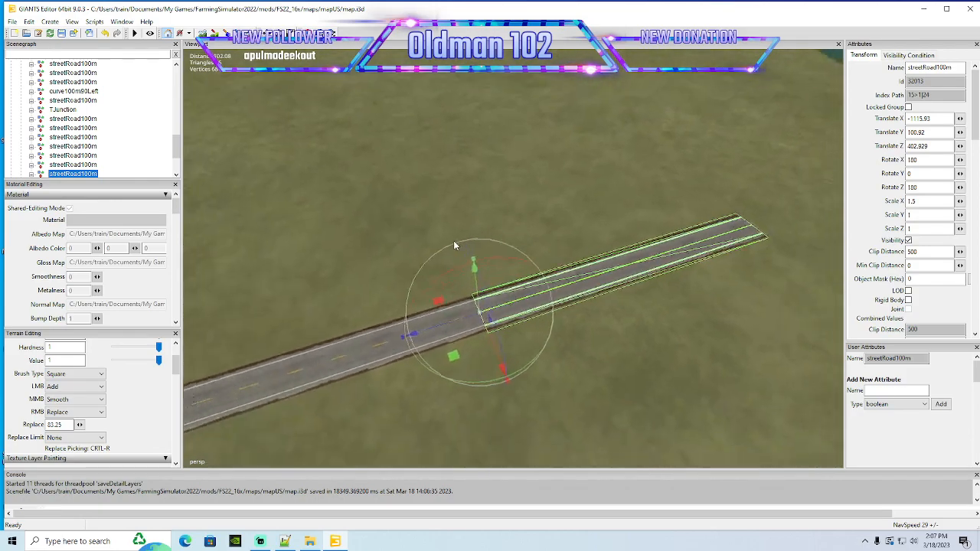
Examine how the extended road runs past the grain silos and monorails towards the island's shoreline
{"action": "scroll", "coordinate": [453, 240], "scroll_direction": "down", "scroll_amount": 4}
{"action": "scroll", "coordinate": [402, 212], "scroll_direction": "down", "scroll_amount": 5}
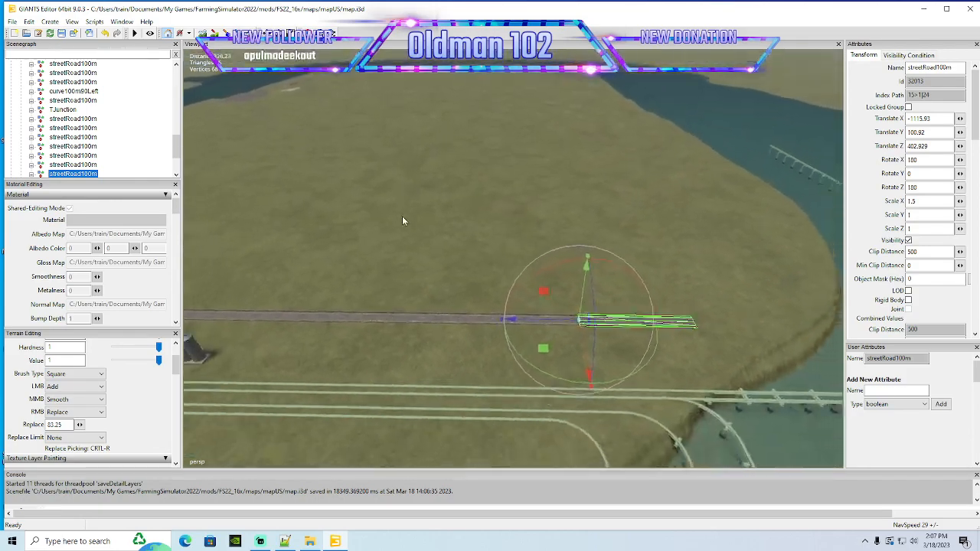
{"action": "left_click_drag", "start_coordinate": [402, 215], "coordinate": [272, 199], "text": "alt"}
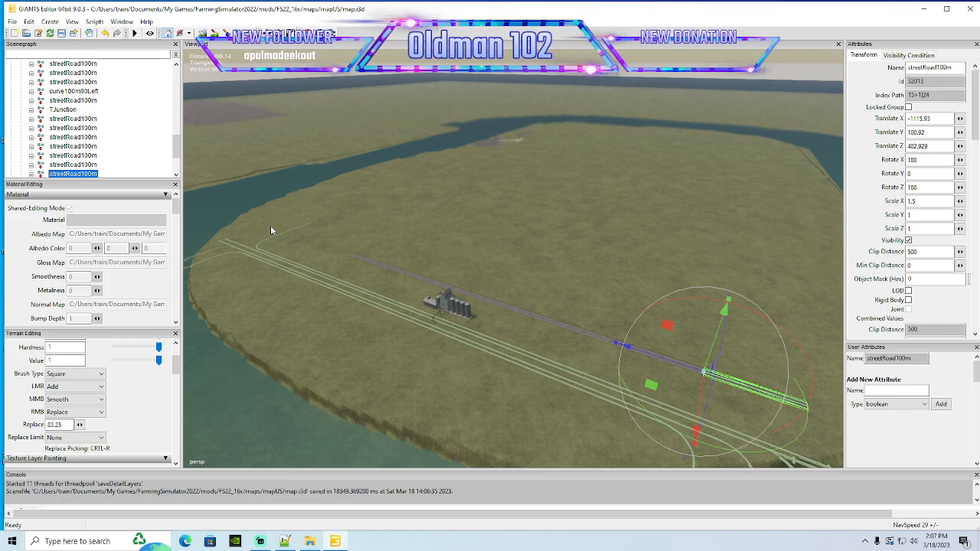
{"action": "left_click_drag", "start_coordinate": [417, 249], "coordinate": [786, 203], "text": "alt"}
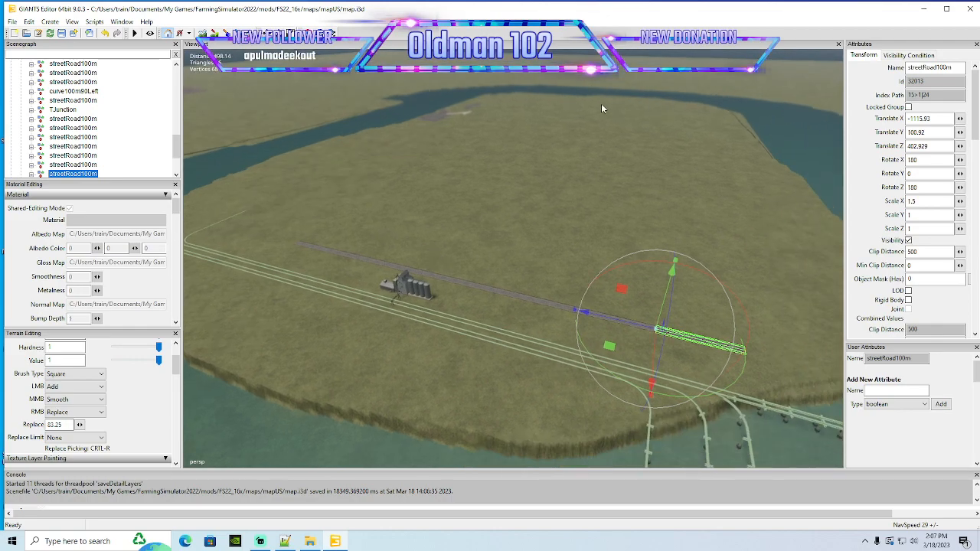
{"action": "left_click_drag", "start_coordinate": [512, 186], "coordinate": [530, 182], "text": "alt"}
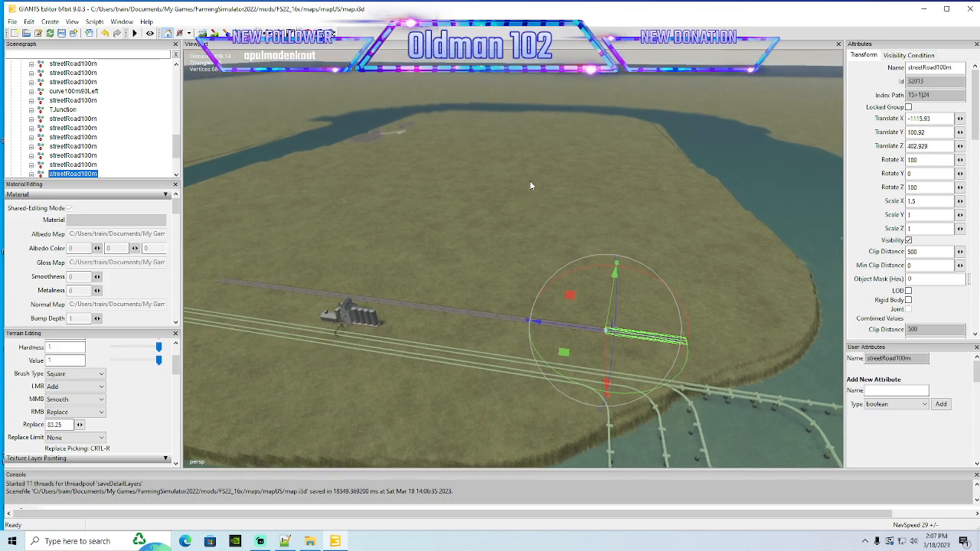
{"action": "left_click_drag", "start_coordinate": [530, 180], "coordinate": [447, 149], "text": "alt"}
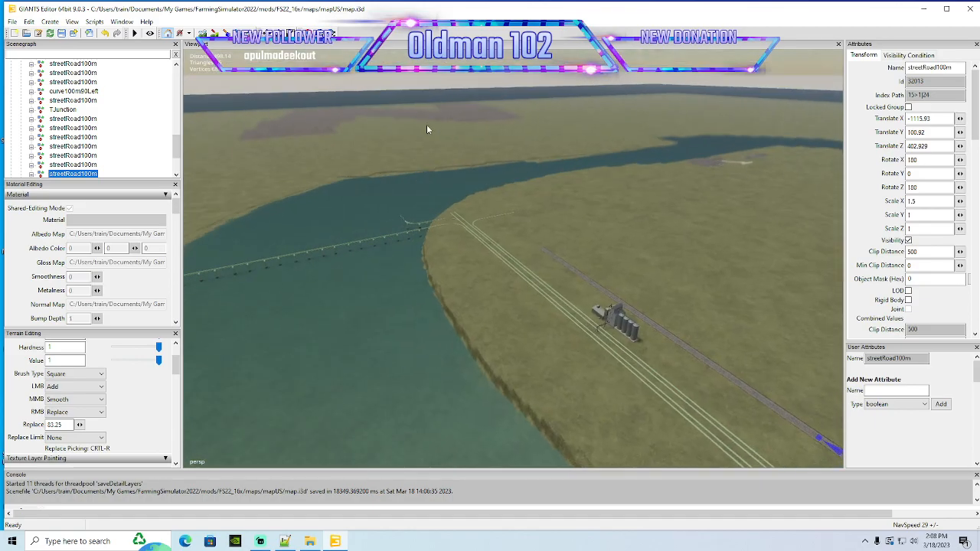
{"action": "left_click_drag", "start_coordinate": [511, 181], "coordinate": [619, 159], "text": "alt"}
{"action": "left_click_drag", "start_coordinate": [678, 206], "coordinate": [582, 185], "text": "alt"}
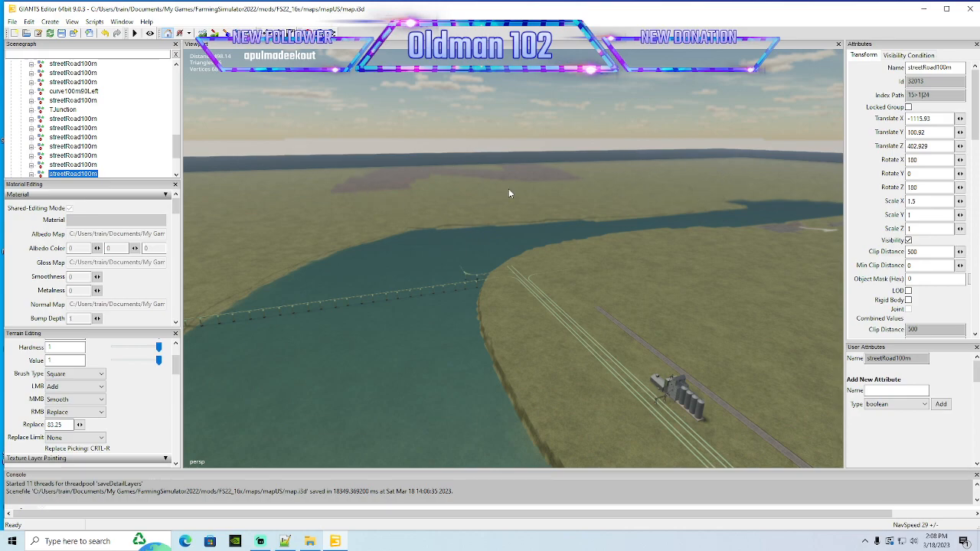
{"action": "left_click_drag", "start_coordinate": [508, 193], "coordinate": [635, 198], "text": "alt"}
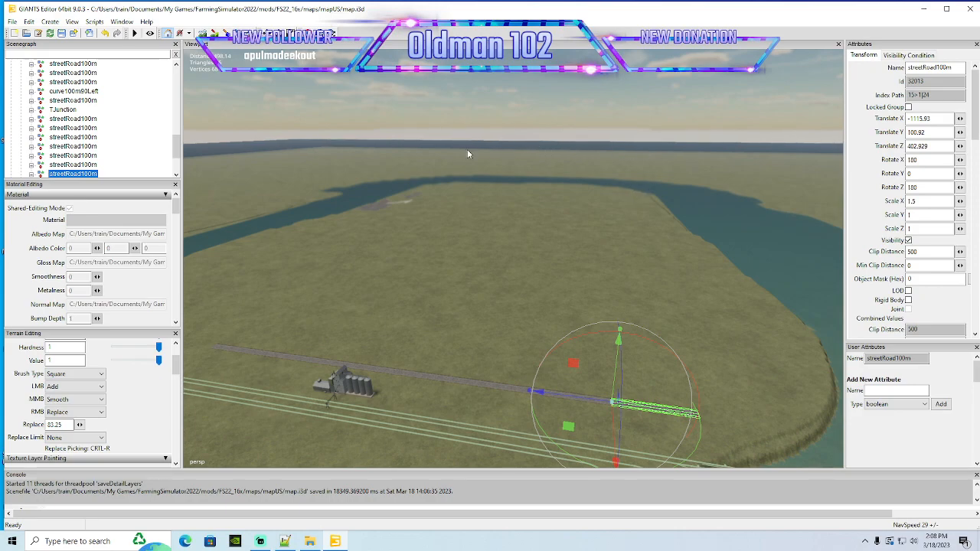
{"action": "left_click_drag", "start_coordinate": [528, 181], "coordinate": [689, 234], "text": "alt"}
{"action": "left_click_drag", "start_coordinate": [570, 182], "coordinate": [830, 243], "text": "alt"}
{"action": "left_click_drag", "start_coordinate": [604, 190], "coordinate": [521, 226], "text": "alt"}
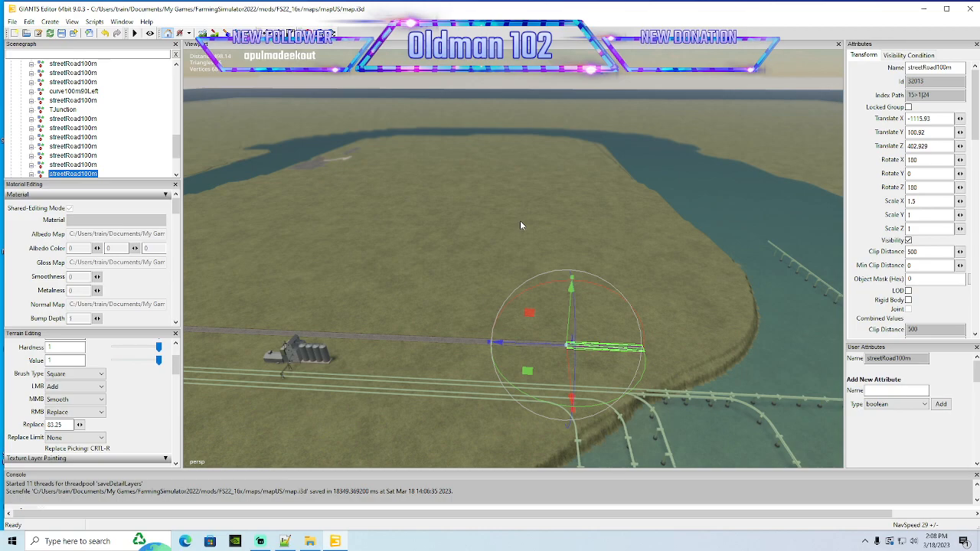
{"action": "left_click_drag", "start_coordinate": [577, 252], "coordinate": [507, 227], "text": "alt"}
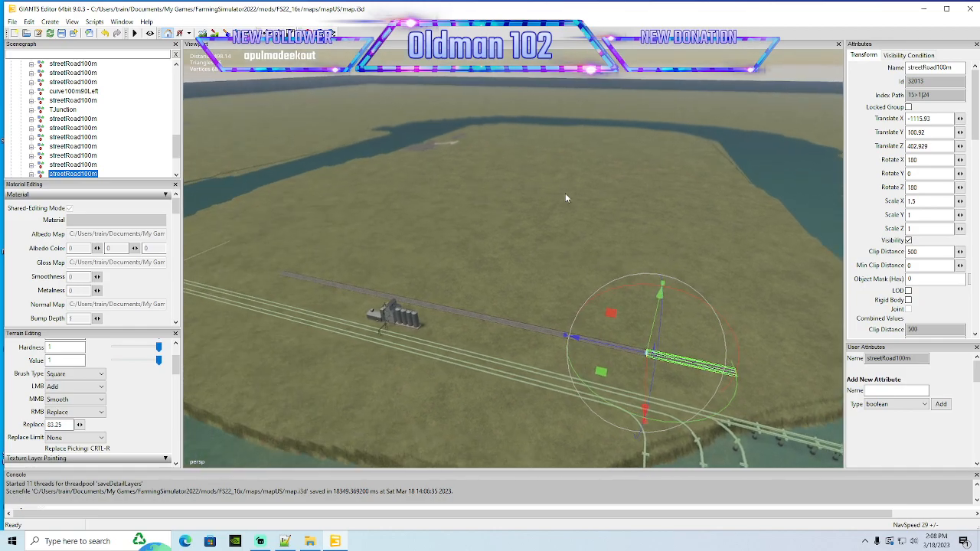
{"action": "left_click_drag", "start_coordinate": [495, 264], "coordinate": [492, 261], "text": "alt"}
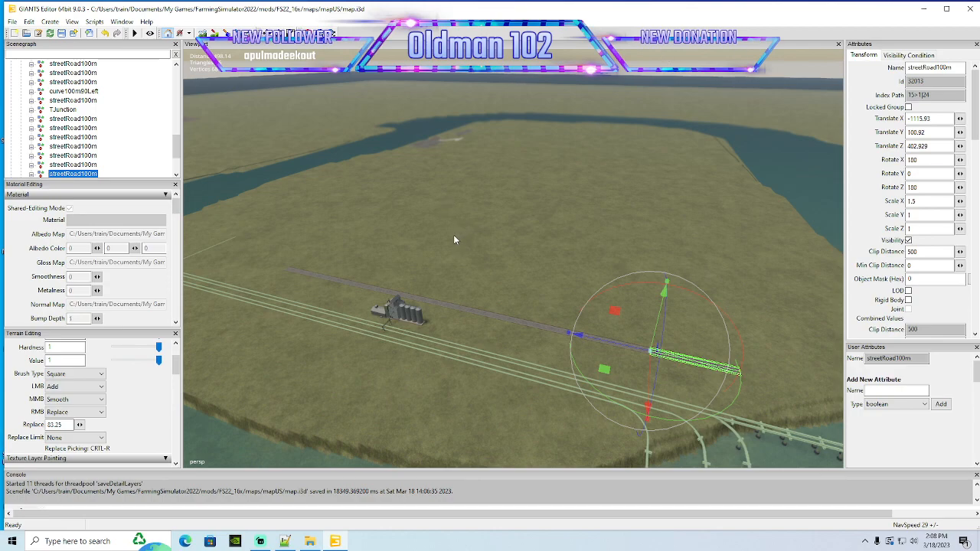
{"action": "left_click_drag", "start_coordinate": [417, 307], "coordinate": [448, 340], "text": "alt"}
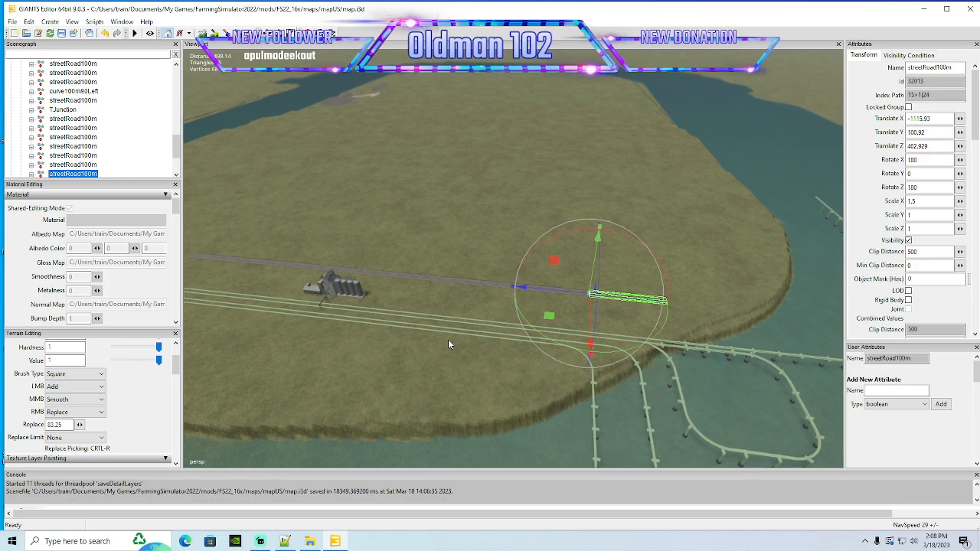
{"action": "left_click_drag", "start_coordinate": [454, 360], "coordinate": [580, 335], "text": "alt"}
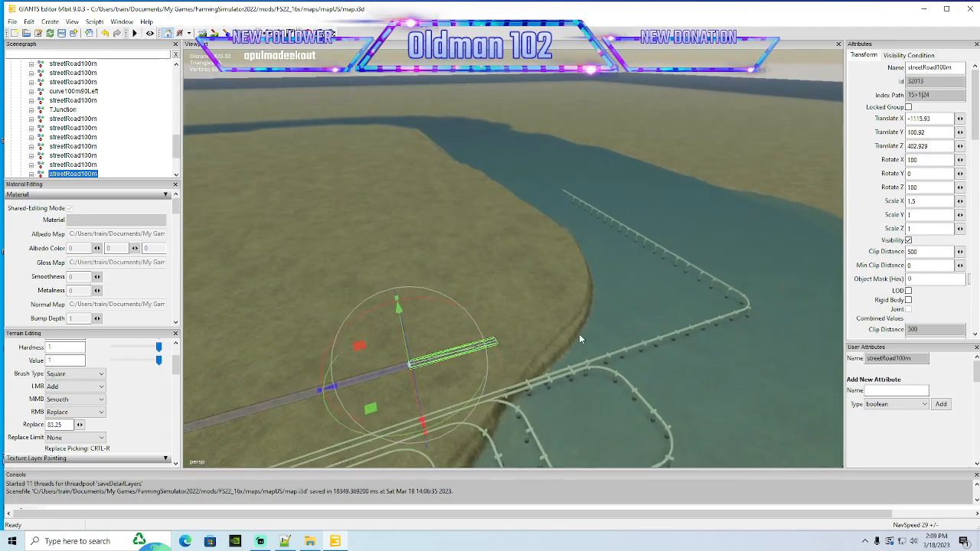
Examine the open land between the extended road's end and the existing roads and monorail by the port
{"action": "scroll", "coordinate": [579, 335], "scroll_direction": "up", "scroll_amount": 2}
{"action": "scroll", "coordinate": [579, 334], "scroll_direction": "up", "scroll_amount": 5}
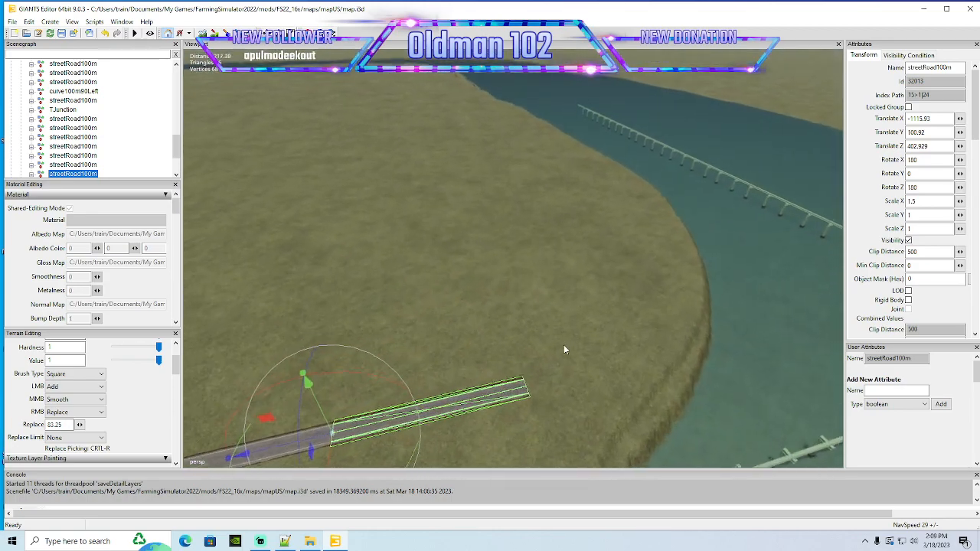
{"action": "scroll", "coordinate": [532, 334], "scroll_direction": "up", "scroll_amount": 4}
{"action": "mouse_move", "coordinate": [533, 334]}
{"action": "left_mouse_down", "text": "alt"}
{"action": "mouse_move", "coordinate": [497, 338]}
{"action": "mouse_move", "coordinate": [536, 335]}
{"action": "left_mouse_up", "text": "alt"}
{"action": "left_click_drag", "start_coordinate": [455, 261], "coordinate": [437, 214], "text": "alt"}
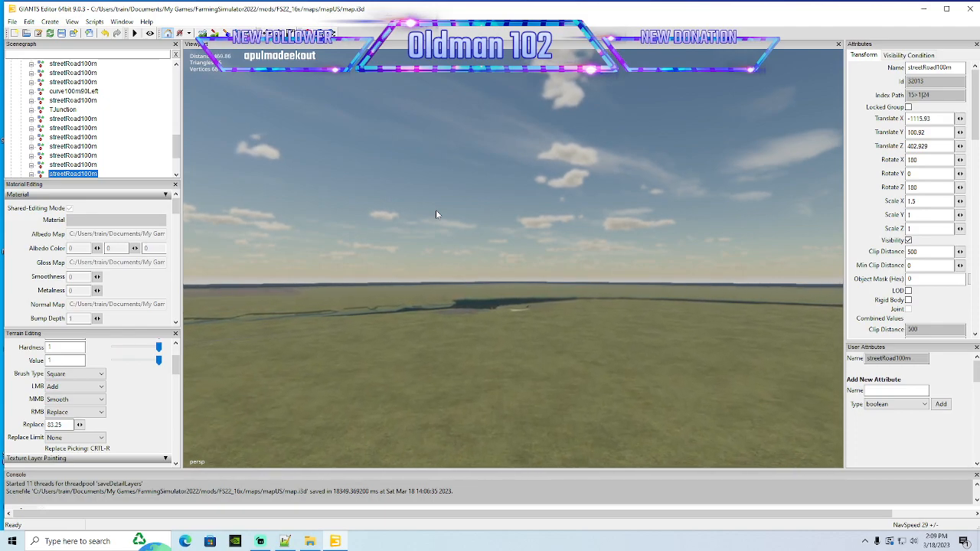
{"action": "scroll", "coordinate": [435, 214], "scroll_direction": "up", "scroll_amount": 8}
{"action": "left_click_drag", "start_coordinate": [435, 214], "coordinate": [758, 265], "text": "alt"}
{"action": "scroll", "coordinate": [441, 210], "scroll_direction": "up", "scroll_amount": 3}
{"action": "scroll", "coordinate": [433, 231], "scroll_direction": "up", "scroll_amount": 5}
{"action": "scroll", "coordinate": [434, 235], "scroll_direction": "up", "scroll_amount": 5}
{"action": "scroll", "coordinate": [728, 262], "scroll_direction": "down", "scroll_amount": 4}
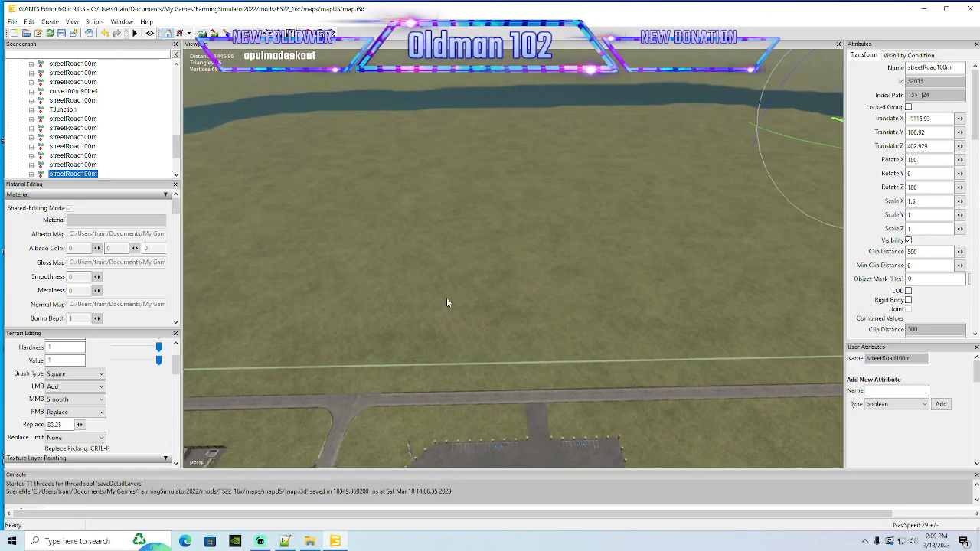
{"action": "left_click_drag", "start_coordinate": [473, 192], "coordinate": [448, 190], "text": "alt"}
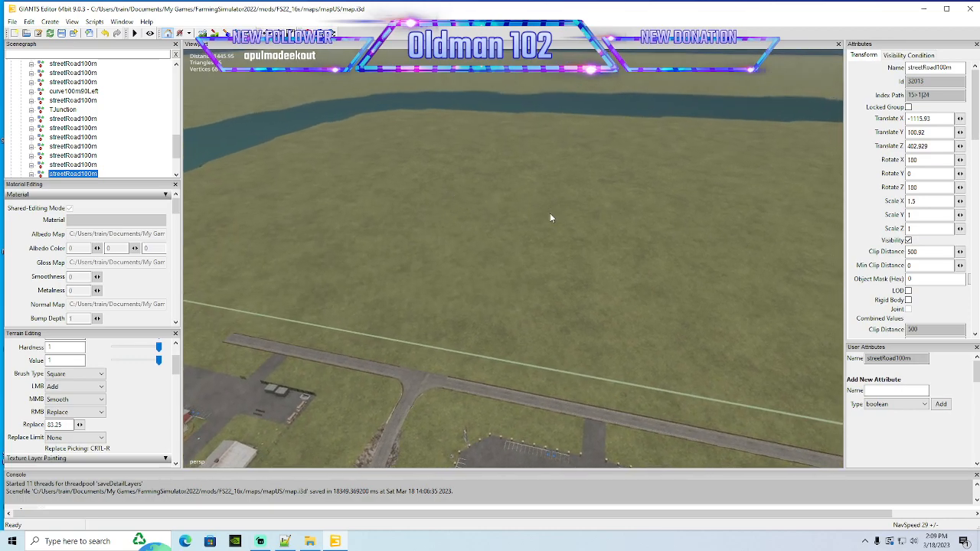
{"action": "left_click_drag", "start_coordinate": [467, 285], "coordinate": [491, 188], "text": "alt"}
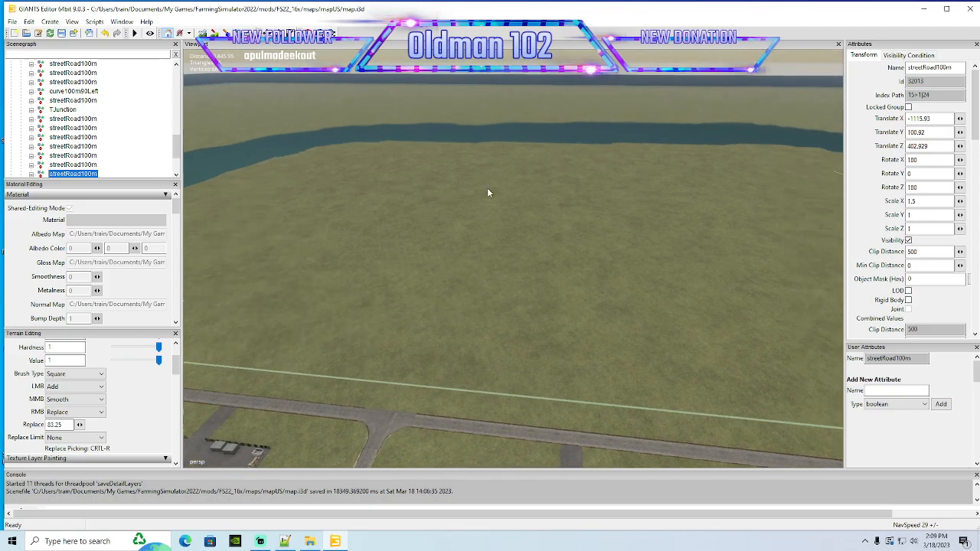
{"action": "left_click_drag", "start_coordinate": [498, 145], "coordinate": [454, 245], "text": "alt"}
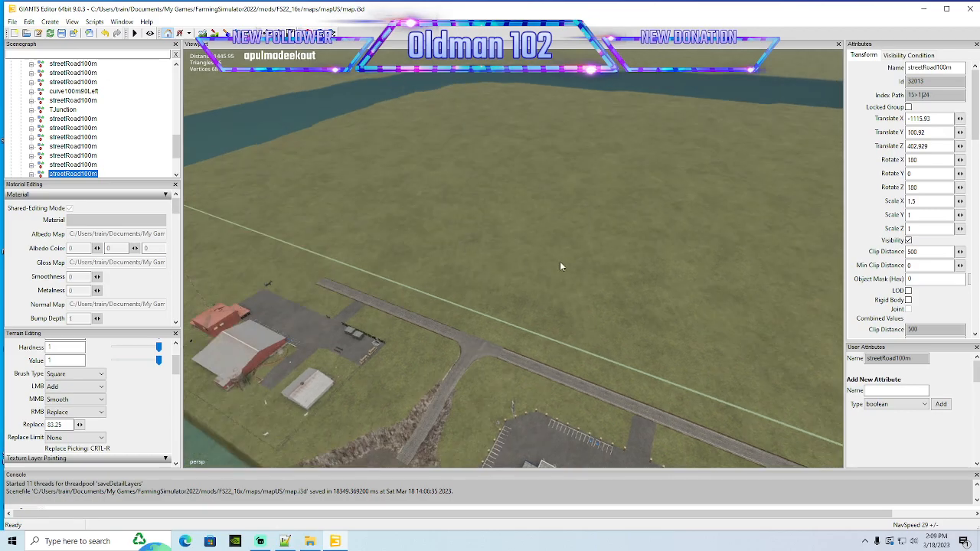
{"action": "left_click_drag", "start_coordinate": [519, 256], "coordinate": [613, 278], "text": "alt"}
Select the TJunction group where the port's slope road meets the main road and move it to about Z -358.42
{"action": "left_click_drag", "start_coordinate": [567, 316], "coordinate": [521, 344], "text": "alt"}
{"action": "scroll", "coordinate": [567, 342], "scroll_direction": "up", "scroll_amount": 6}
{"action": "scroll", "coordinate": [551, 339], "scroll_direction": "up", "scroll_amount": 3}
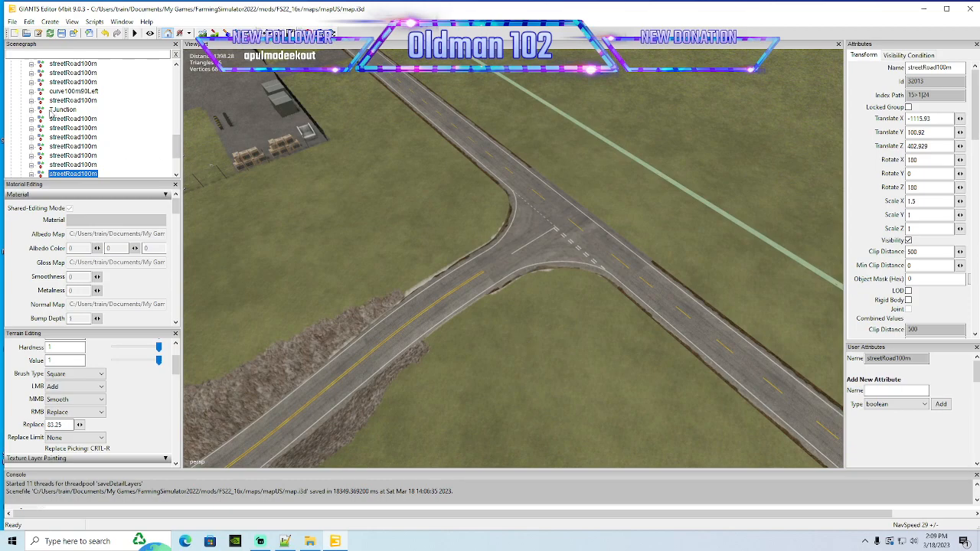
{"action": "left_click", "coordinate": [557, 225]}
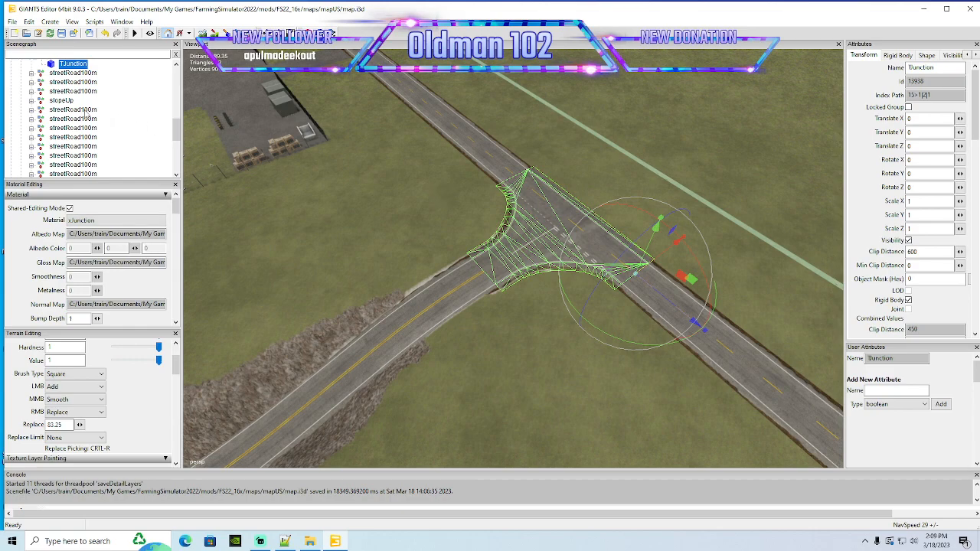
{"action": "left_click", "coordinate": [38, 83]}
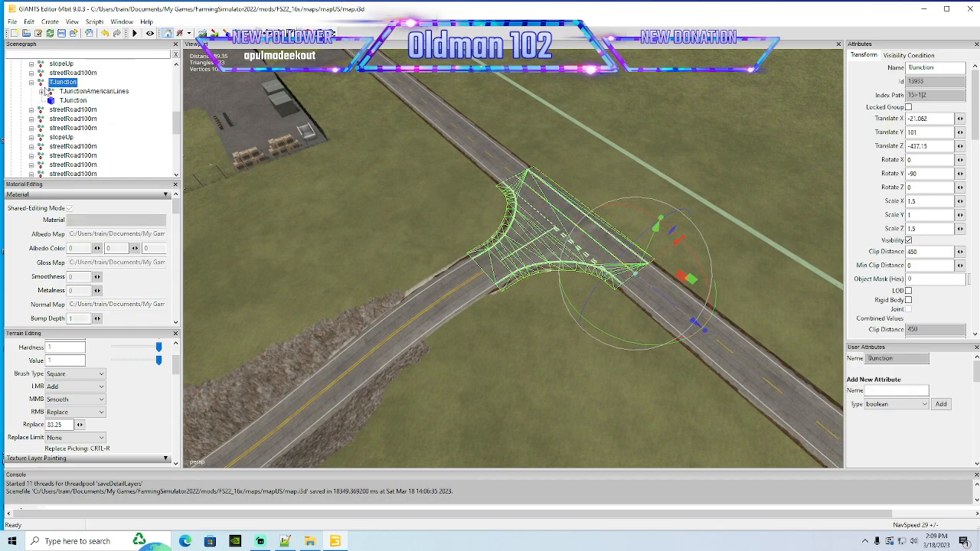
{"action": "left_click", "coordinate": [31, 83]}
{"action": "left_click_drag", "start_coordinate": [660, 256], "coordinate": [912, 123]}
{"action": "left_click_drag", "start_coordinate": [662, 274], "coordinate": [381, 252], "text": "alt"}
{"action": "scroll", "coordinate": [138, 153], "scroll_direction": "up", "scroll_amount": 3}
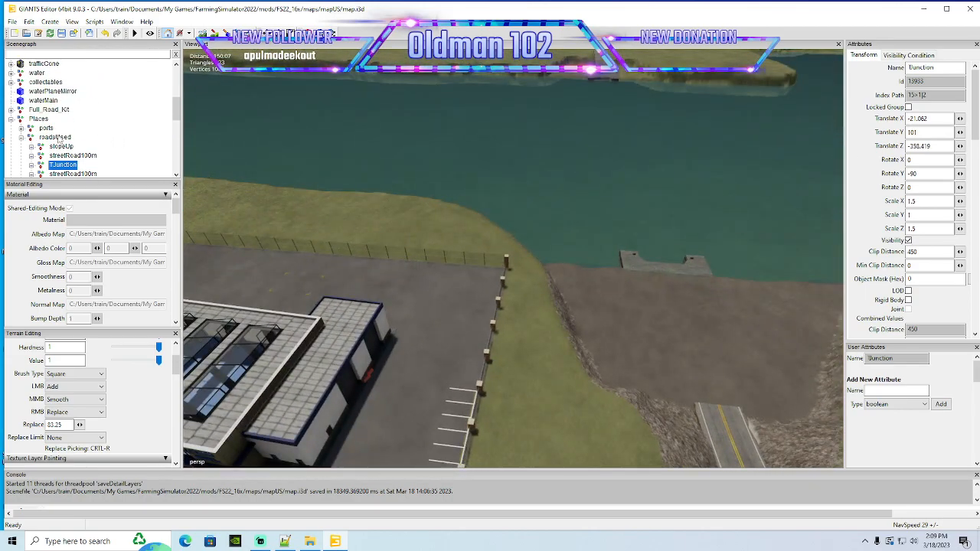
Find the XJunction group in Full_Road_Kit and duplicate it
{"action": "left_click", "coordinate": [21, 112]}
{"action": "key", "text": "f"}
{"action": "left_click_drag", "start_coordinate": [619, 312], "coordinate": [616, 236], "text": "alt"}
{"action": "scroll", "coordinate": [611, 222], "scroll_direction": "up", "scroll_amount": 5}
{"action": "scroll", "coordinate": [616, 236], "scroll_direction": "up", "scroll_amount": 6}
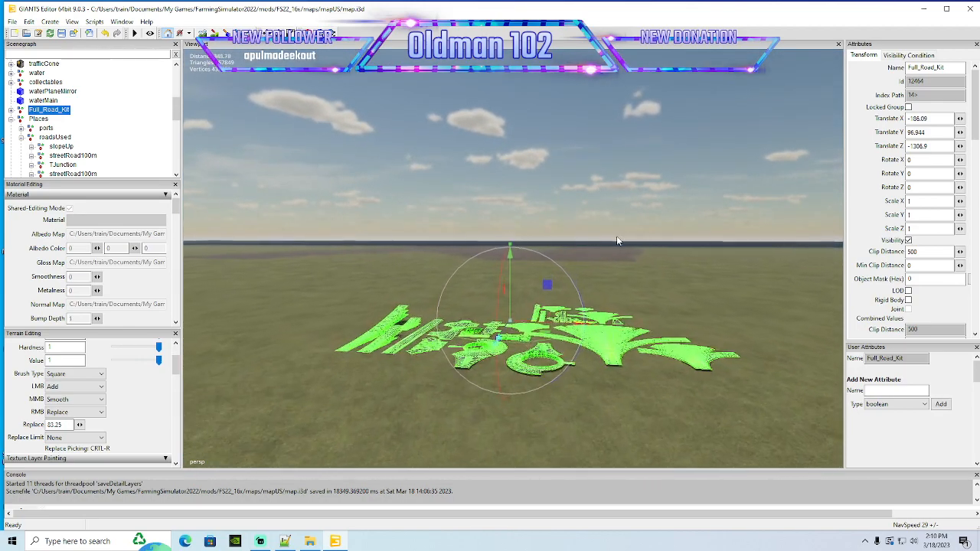
{"action": "scroll", "coordinate": [595, 238], "scroll_direction": "up", "scroll_amount": 6}
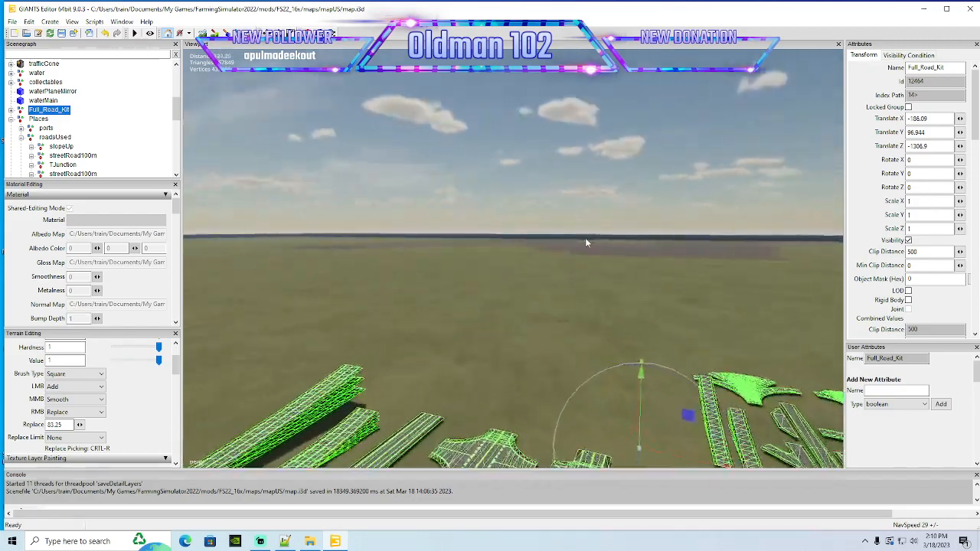
{"action": "left_click_drag", "start_coordinate": [585, 238], "coordinate": [507, 281], "text": "alt"}
{"action": "left_click", "coordinate": [507, 281]}
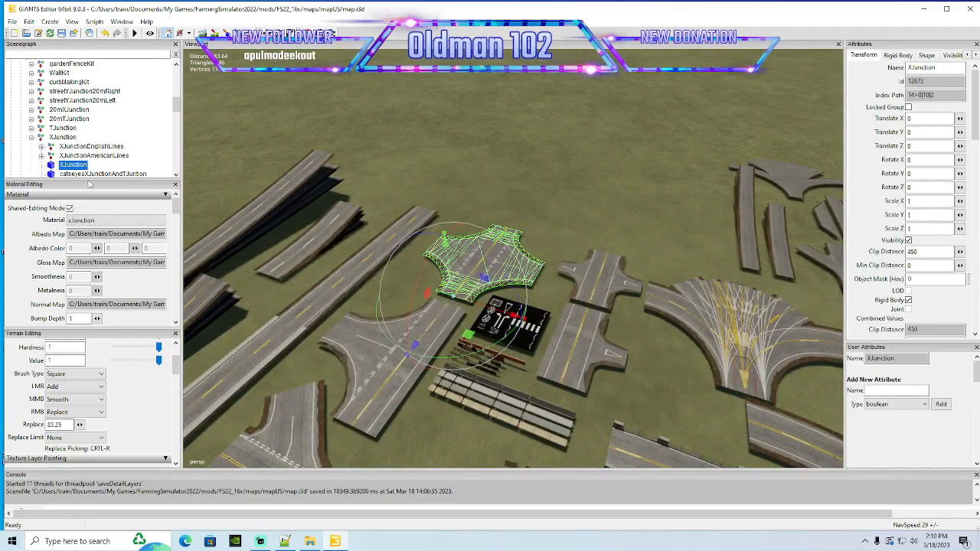
{"action": "left_click", "coordinate": [31, 137]}
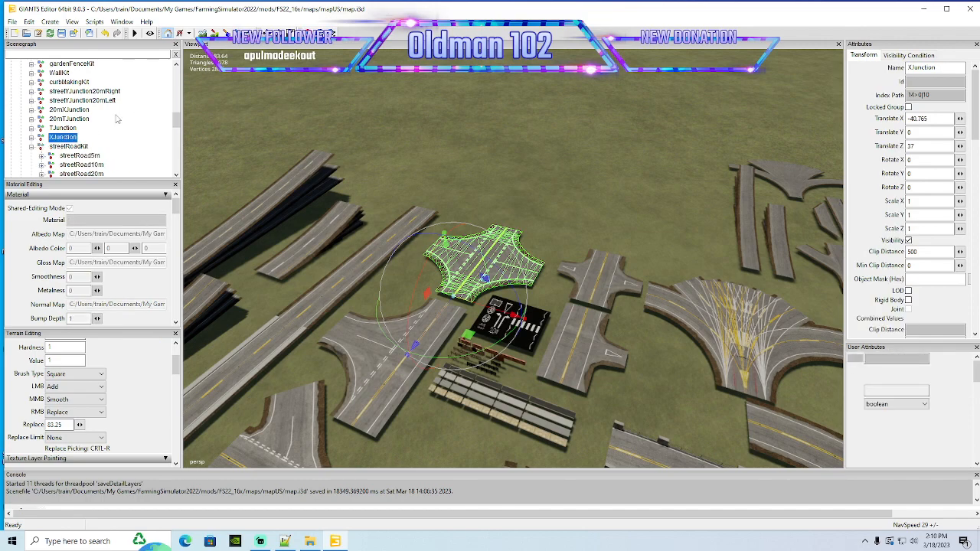
{"action": "scroll", "coordinate": [116, 119], "scroll_direction": "down", "scroll_amount": 6}
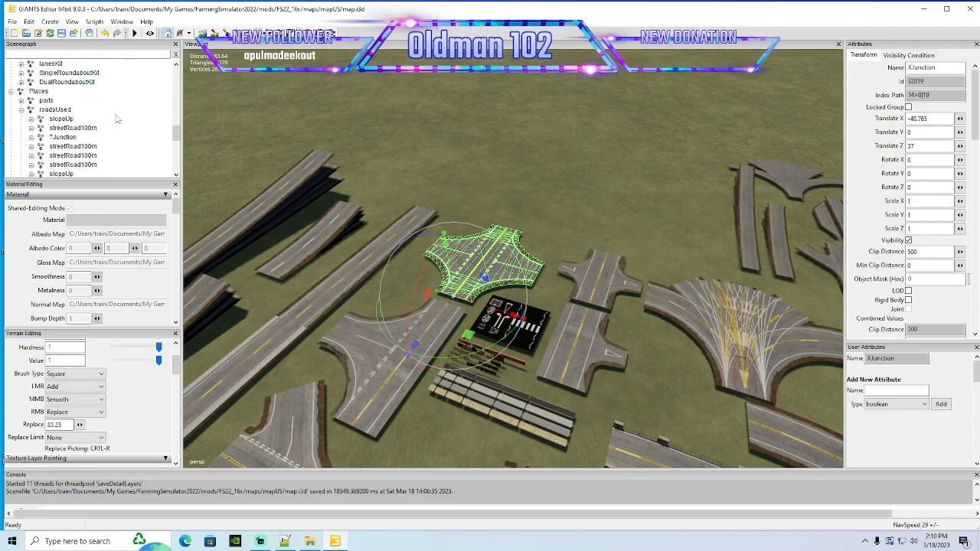
Move the duplicated XJunction group out of the road kit and into the roadsUsed group under Places
{"action": "left_click", "coordinate": [28, 22]}
{"action": "left_click", "coordinate": [48, 102]}
{"action": "left_click", "coordinate": [31, 112]}
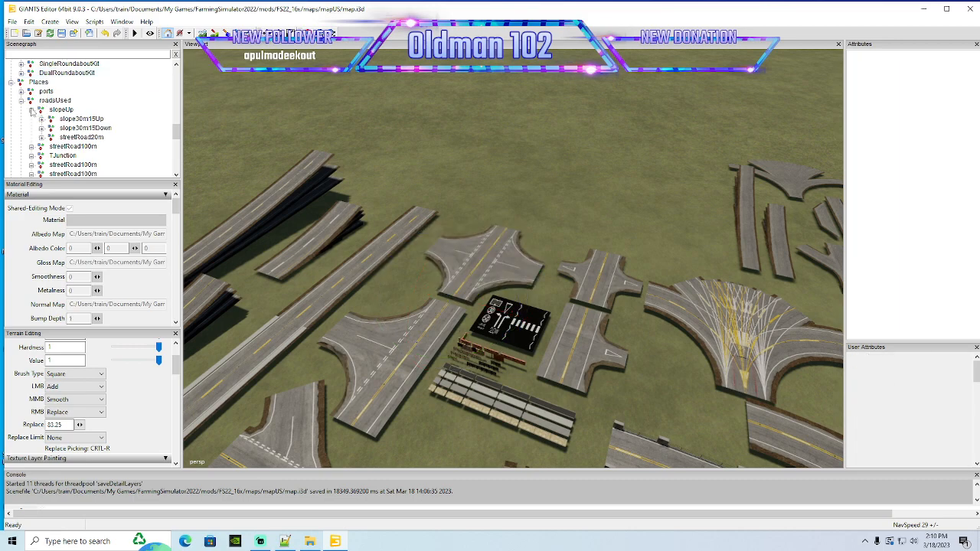
{"action": "left_click", "coordinate": [55, 100]}
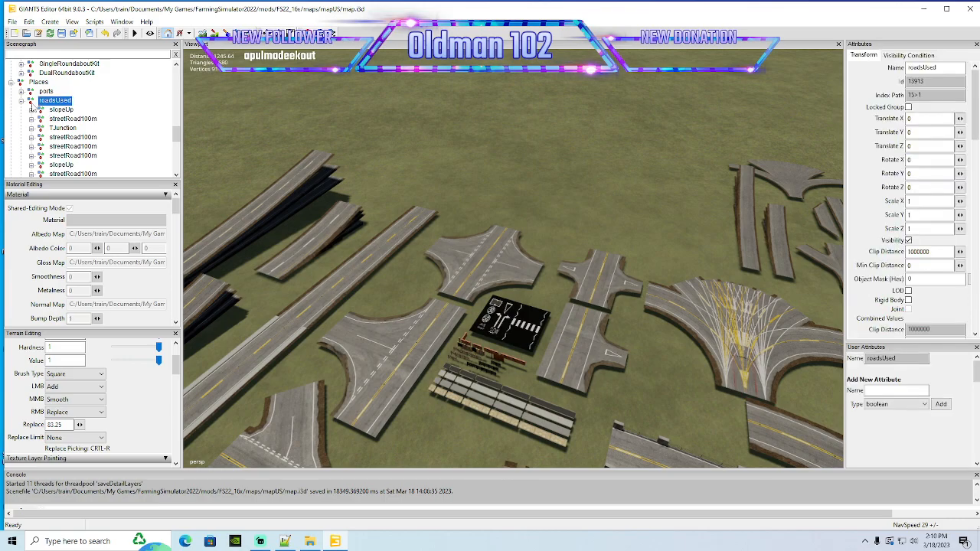
{"action": "left_click", "coordinate": [29, 21]}
{"action": "left_click", "coordinate": [46, 104]}
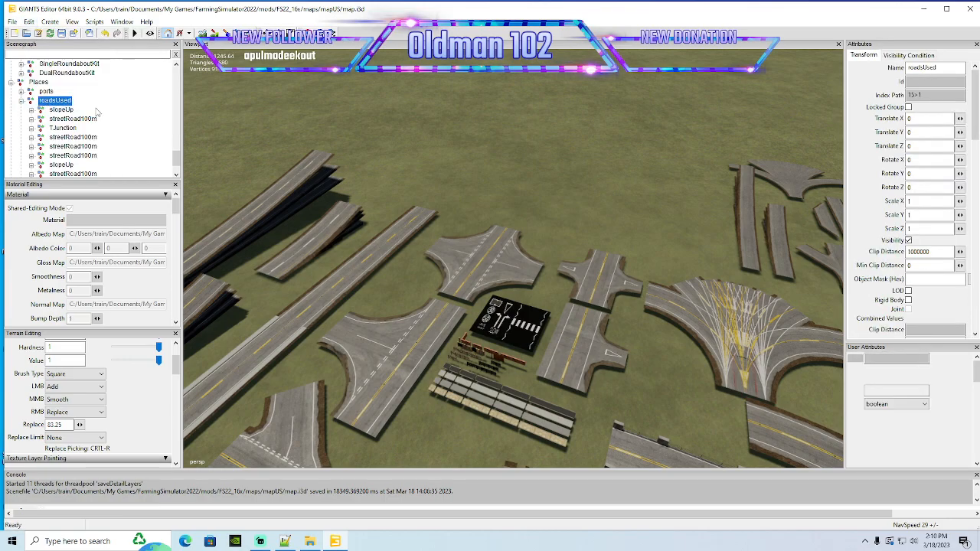
Interactively place the XJunction copy in the bare gap where the port road meets the main road, at about X 1.72, Z -446.82
{"action": "left_click_drag", "start_coordinate": [596, 201], "coordinate": [520, 162], "text": "alt"}
{"action": "scroll", "coordinate": [520, 162], "scroll_direction": "up", "scroll_amount": 8}
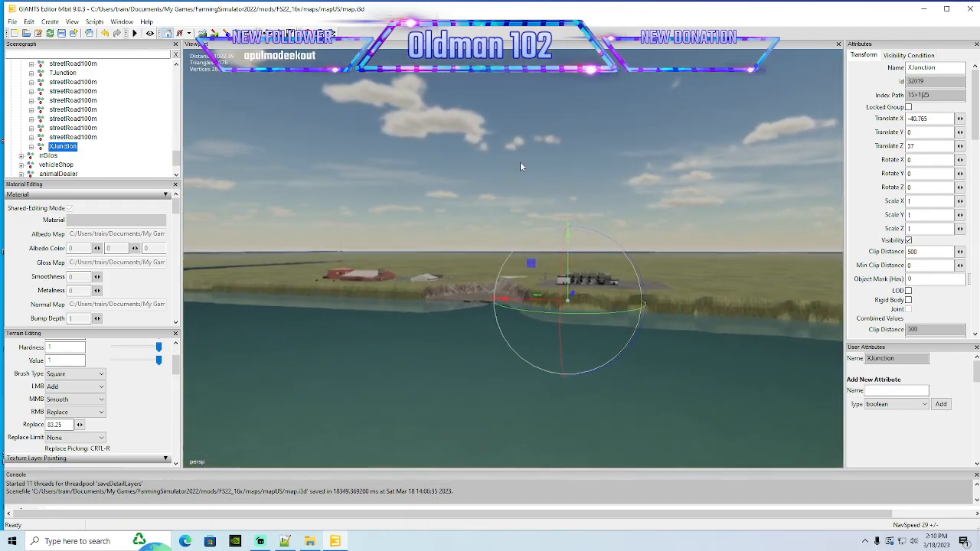
{"action": "scroll", "coordinate": [520, 161], "scroll_direction": "up", "scroll_amount": 10}
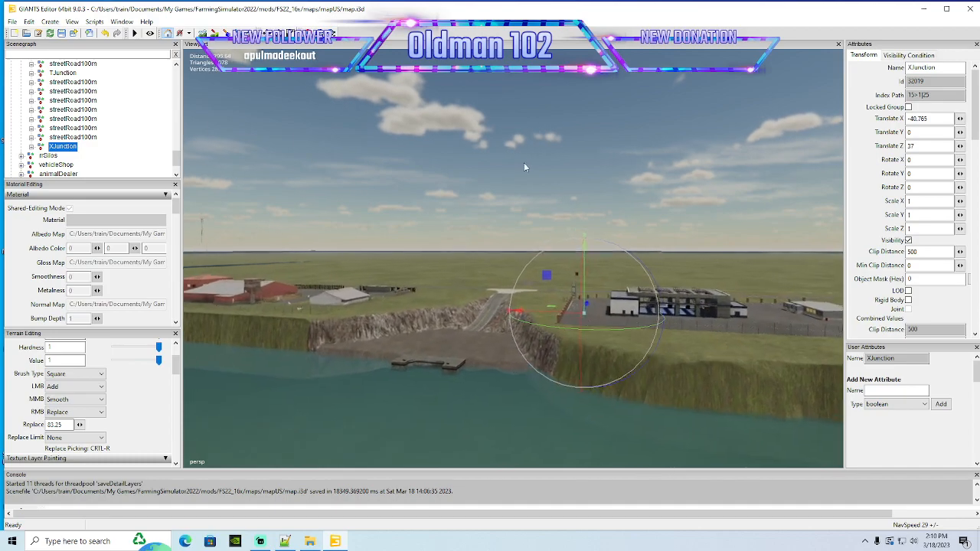
{"action": "scroll", "coordinate": [525, 162], "scroll_direction": "up", "scroll_amount": 10}
{"action": "left_click_drag", "start_coordinate": [525, 163], "coordinate": [496, 268], "text": "alt"}
{"action": "left_click", "coordinate": [28, 21]}
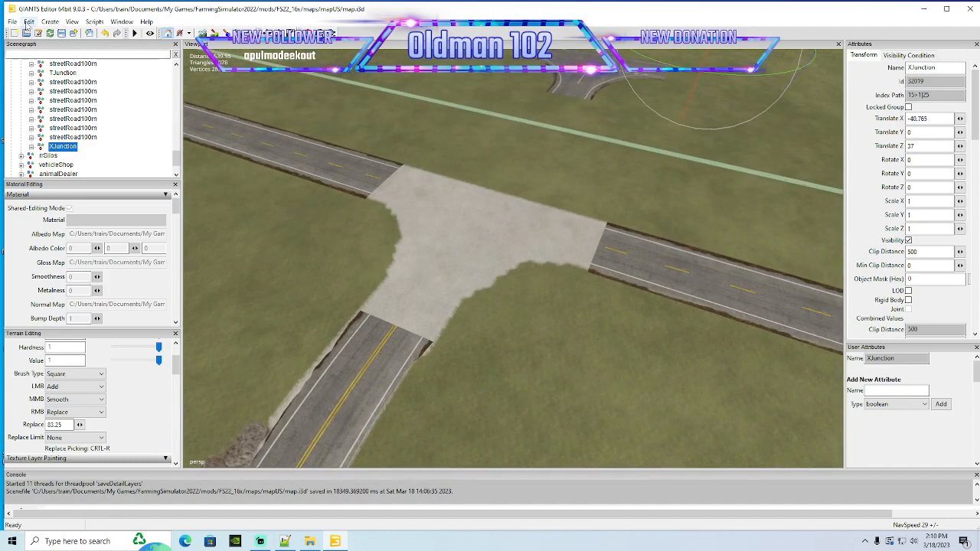
{"action": "left_click", "coordinate": [76, 165]}
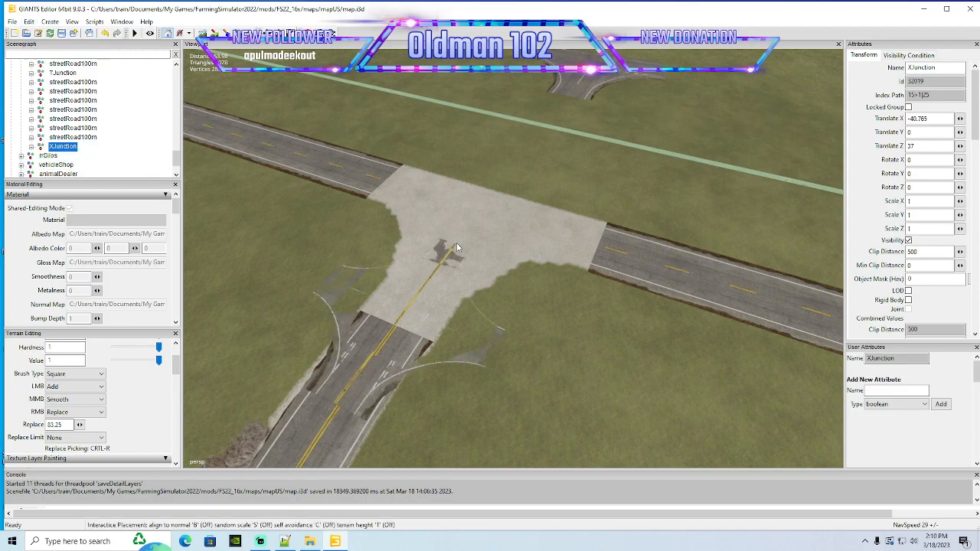
{"action": "left_click_drag", "start_coordinate": [463, 304], "coordinate": [452, 198]}
Set the XJunction copy's Y rotation to 0 and its X and Z scale to 1.5
{"action": "left_click_drag", "start_coordinate": [927, 174], "coordinate": [774, 189]}
{"action": "type", "text": "0"}
{"action": "key", "text": "Return"}
{"action": "left_click", "coordinate": [927, 201]}
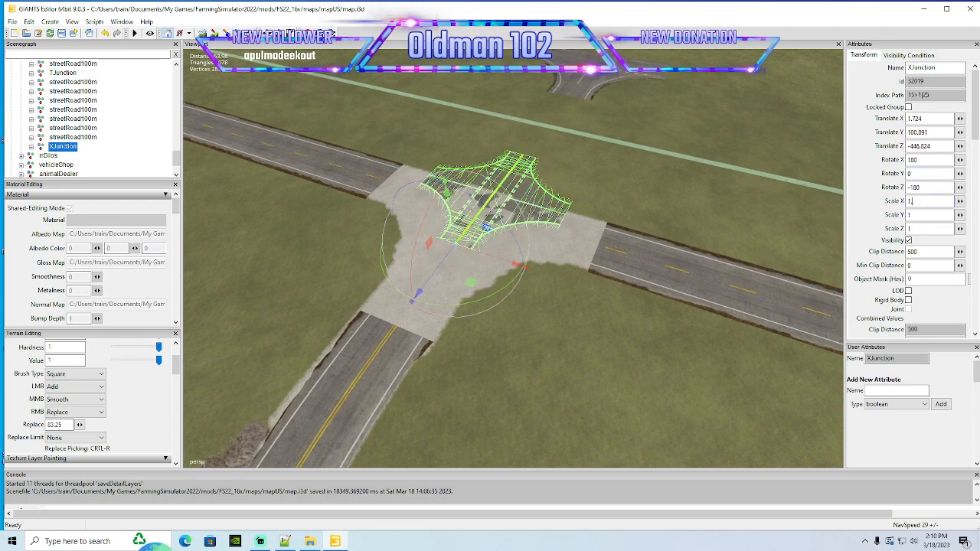
{"action": "type", "text": ".5"}
{"action": "key", "text": "Return"}
{"action": "left_click", "coordinate": [919, 229]}
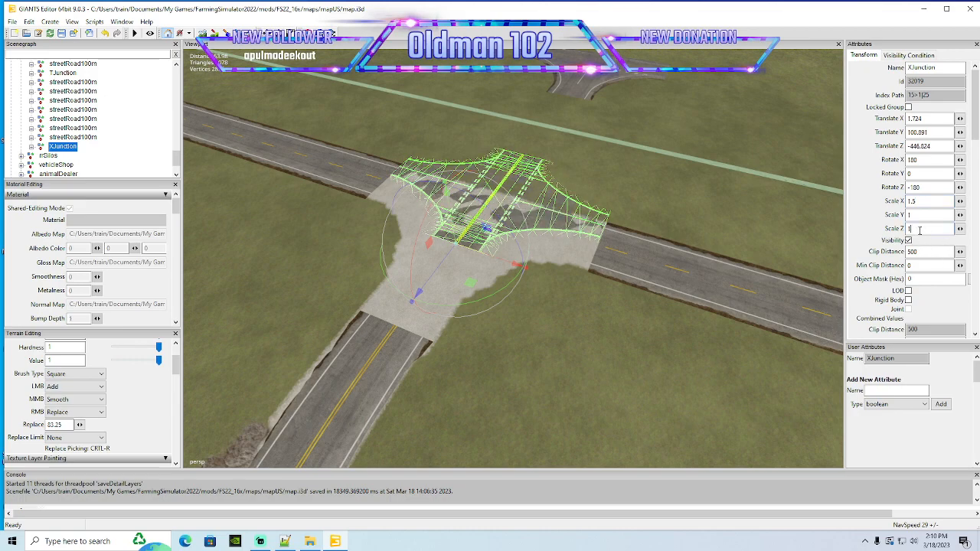
{"action": "type", "text": ".5"}
{"action": "key", "text": "Return"}
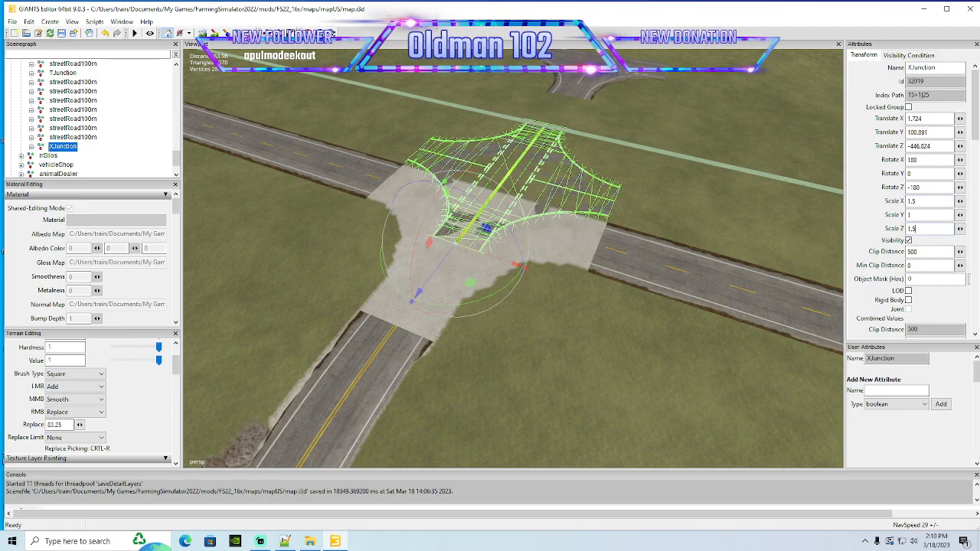
Set the XJunction copy's Y position to 101 and check its alignment with the surrounding road ends
{"action": "double_click", "coordinate": [929, 133]}
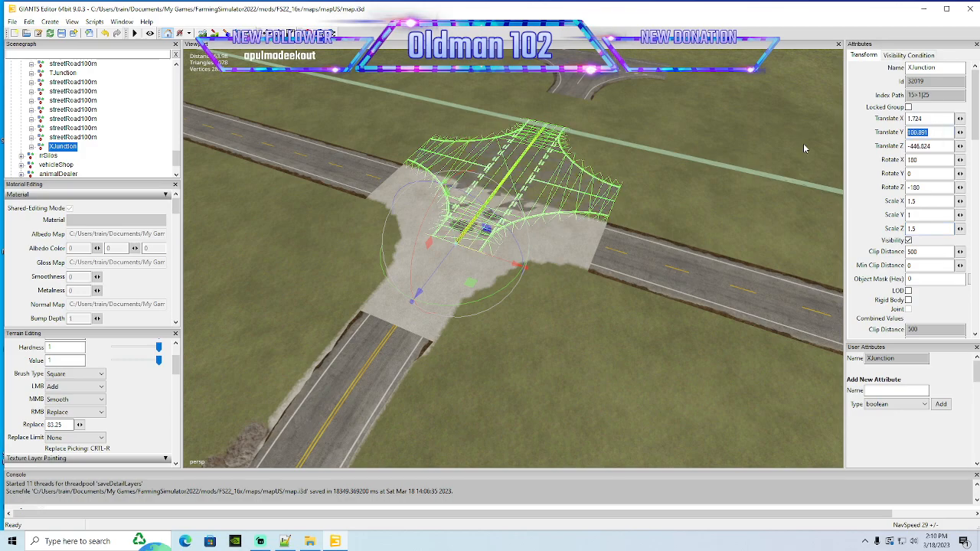
{"action": "type", "text": "101"}
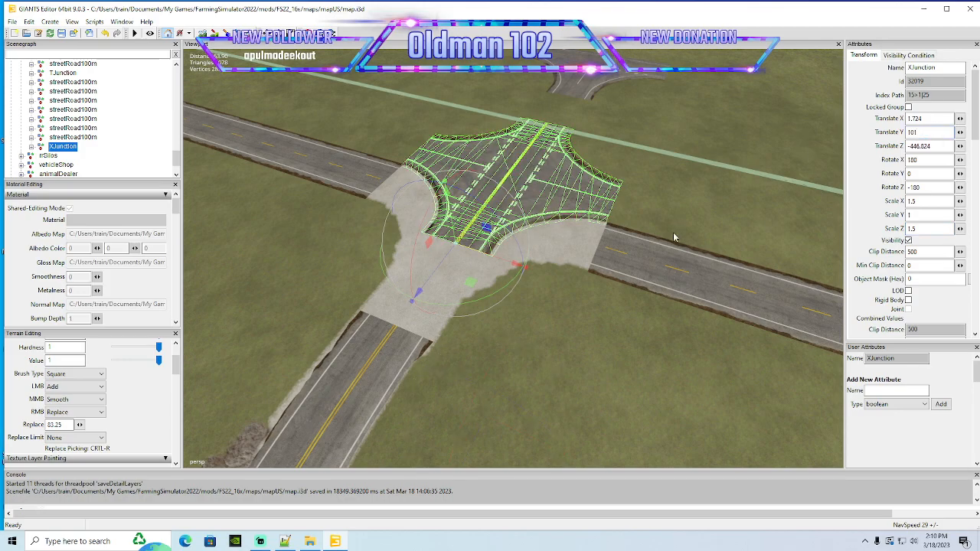
{"action": "left_click_drag", "start_coordinate": [675, 229], "coordinate": [574, 288], "text": "alt"}
{"action": "scroll", "coordinate": [574, 288], "scroll_direction": "up", "scroll_amount": 4}
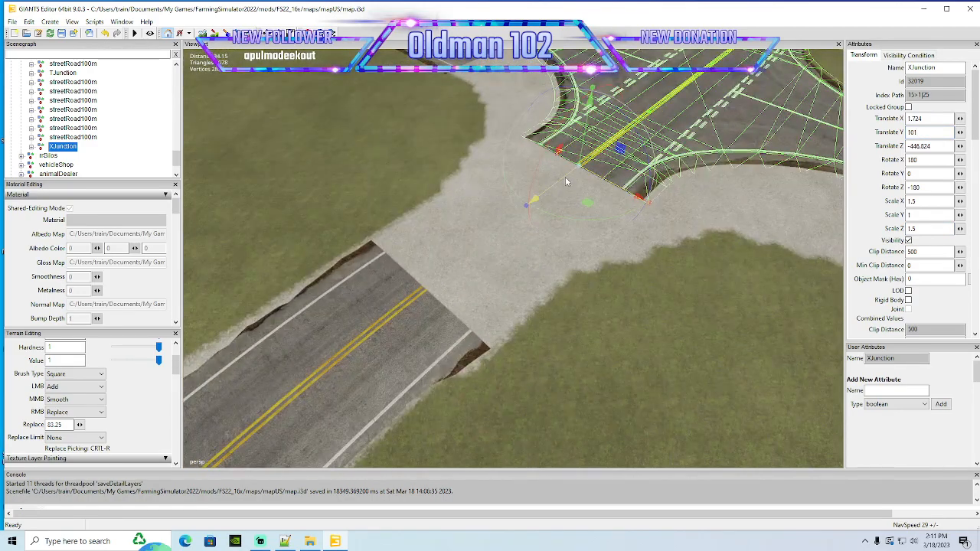
{"action": "left_click_drag", "start_coordinate": [566, 177], "coordinate": [583, 182], "text": "alt"}
{"action": "scroll", "coordinate": [583, 181], "scroll_direction": "up", "scroll_amount": 3}
{"action": "key", "text": "f"}
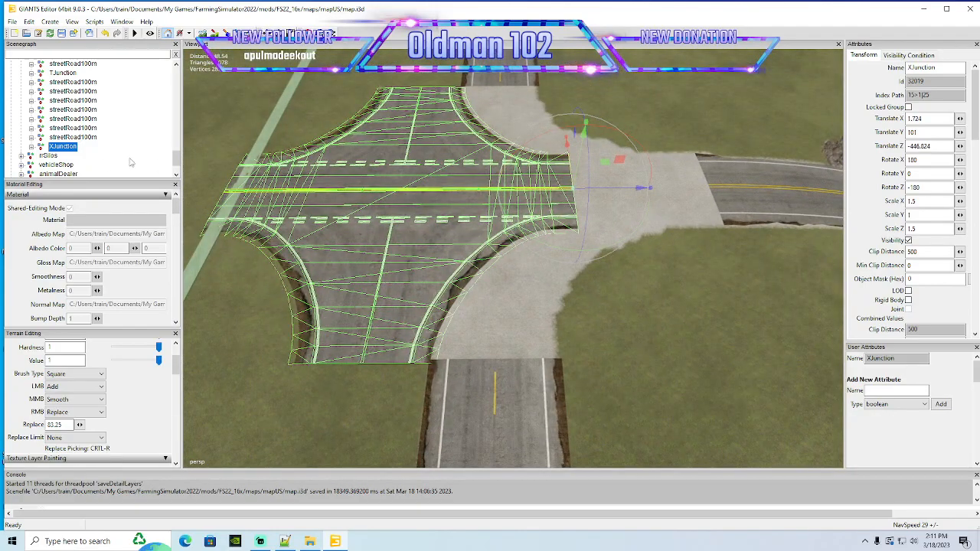
Delete XJunctionEnglishLines, trafficSplineMarker and catseyesXJunctionAndTJuntion from the placed XJunction group
{"action": "left_click", "coordinate": [31, 146]}
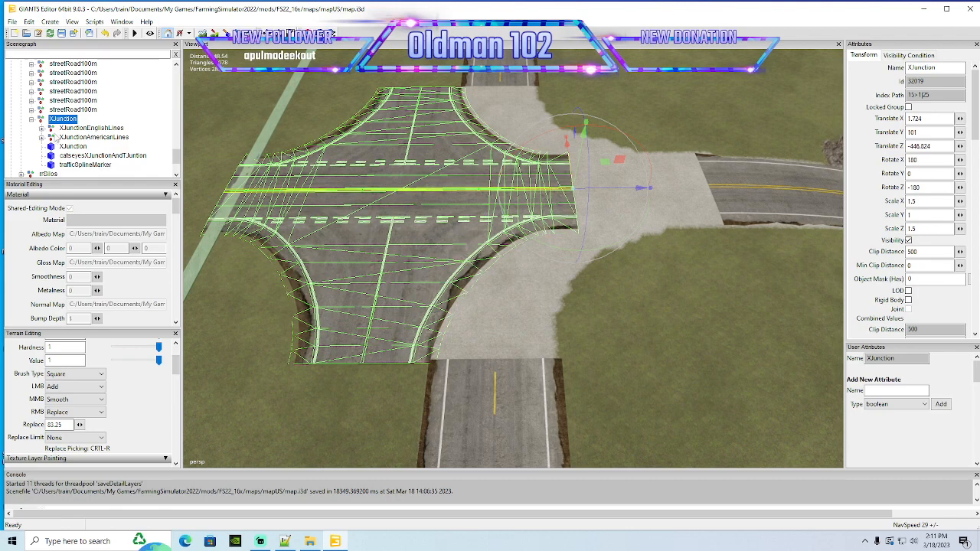
{"action": "left_click", "coordinate": [50, 128]}
{"action": "key", "text": "Delete"}
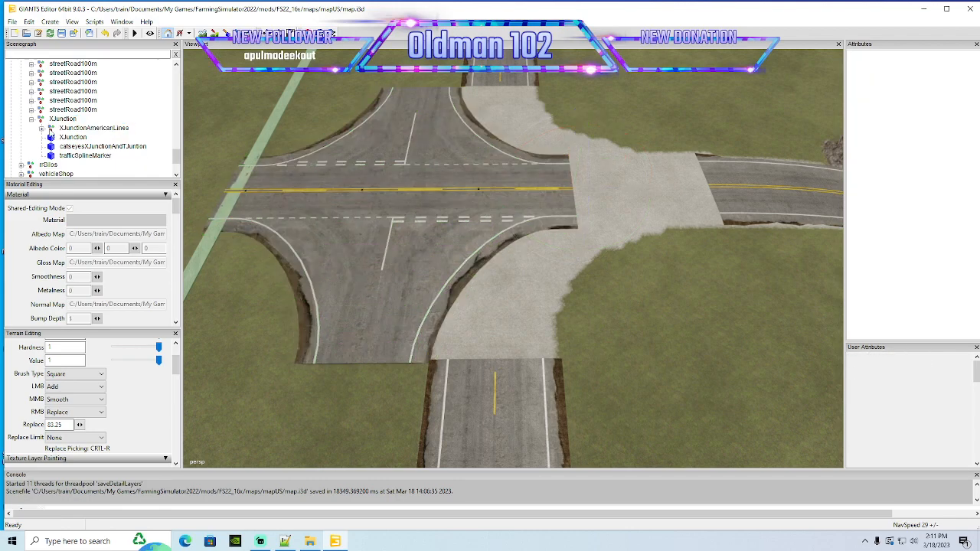
{"action": "left_click", "coordinate": [52, 157]}
{"action": "key", "text": "Delete"}
{"action": "left_click", "coordinate": [52, 146]}
{"action": "key", "text": "Delete"}
Set the clip distance of the XJunction road mesh to 600
{"action": "left_click", "coordinate": [51, 138]}
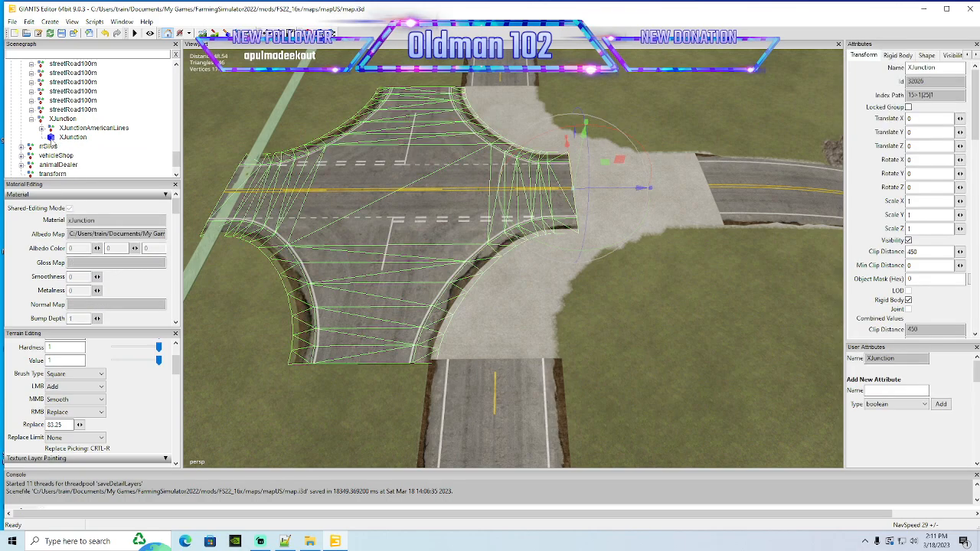
{"action": "double_click", "coordinate": [913, 251]}
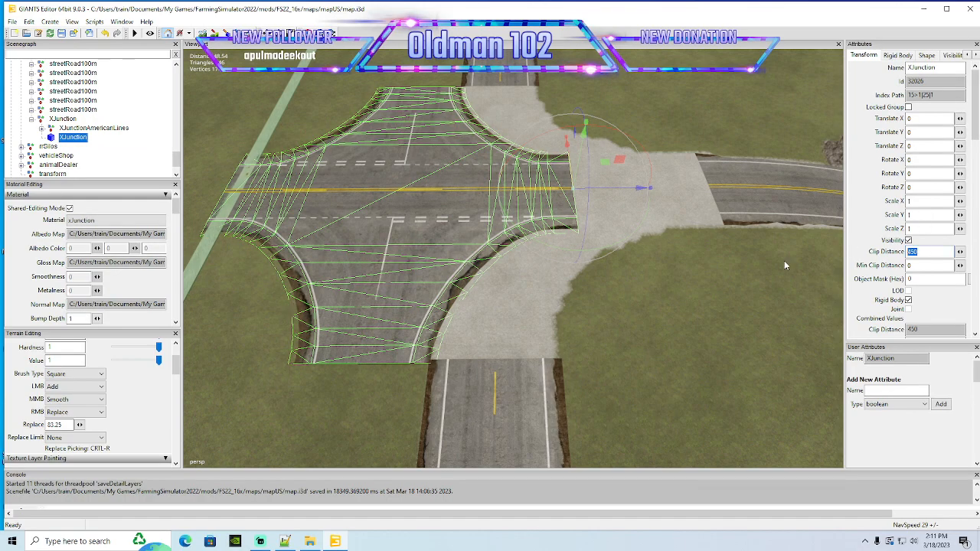
{"action": "type", "text": "600"}
Hide LinesXJunctionAmericanOpt1 and LinesXJunctionAmericanOpt2 in the junction's American line markings
{"action": "left_click", "coordinate": [41, 127]}
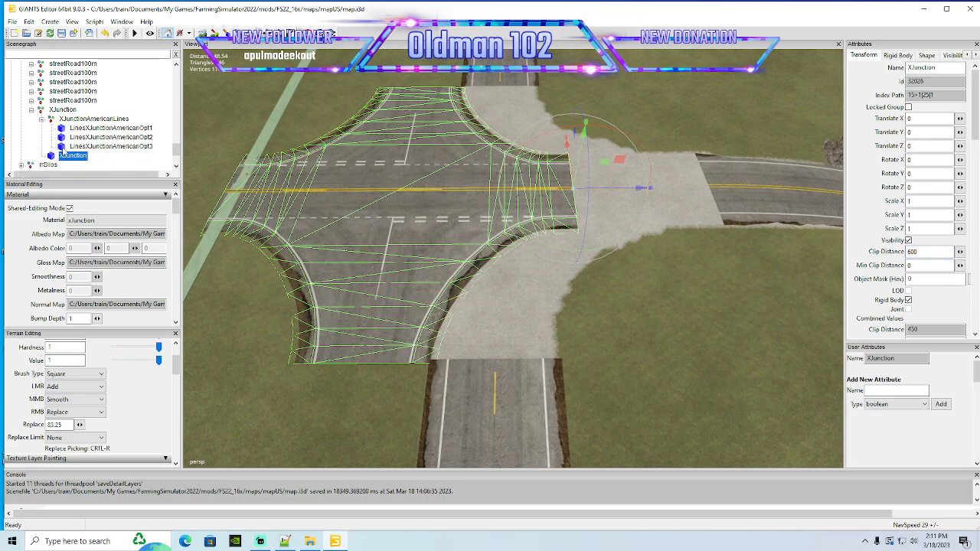
{"action": "key", "text": "Up"}
{"action": "key", "text": "Up"}
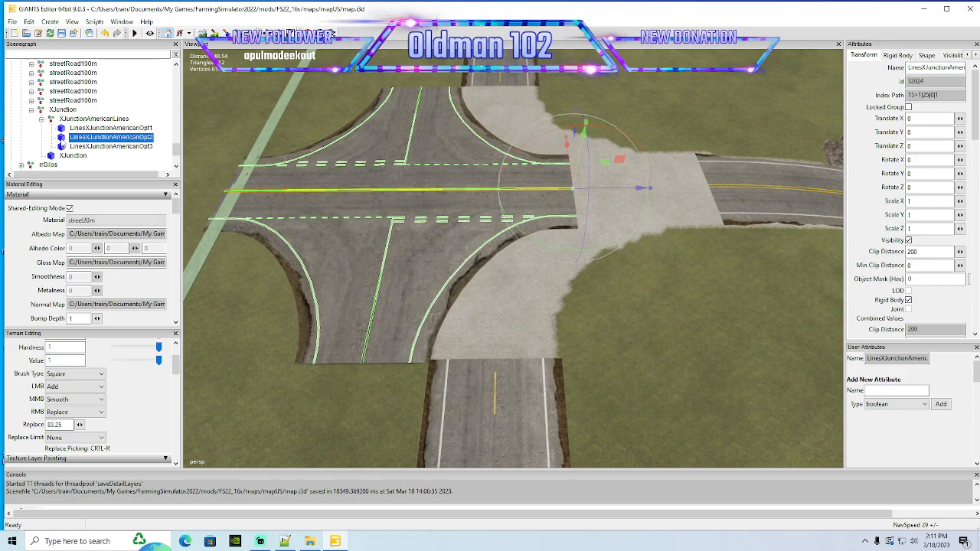
{"action": "key", "text": "Up"}
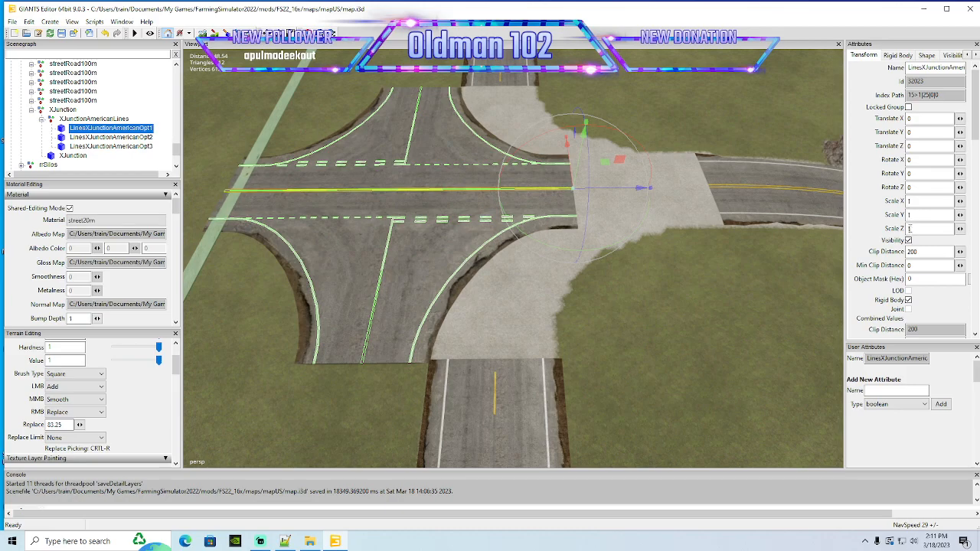
{"action": "key", "text": "ctrl+h"}
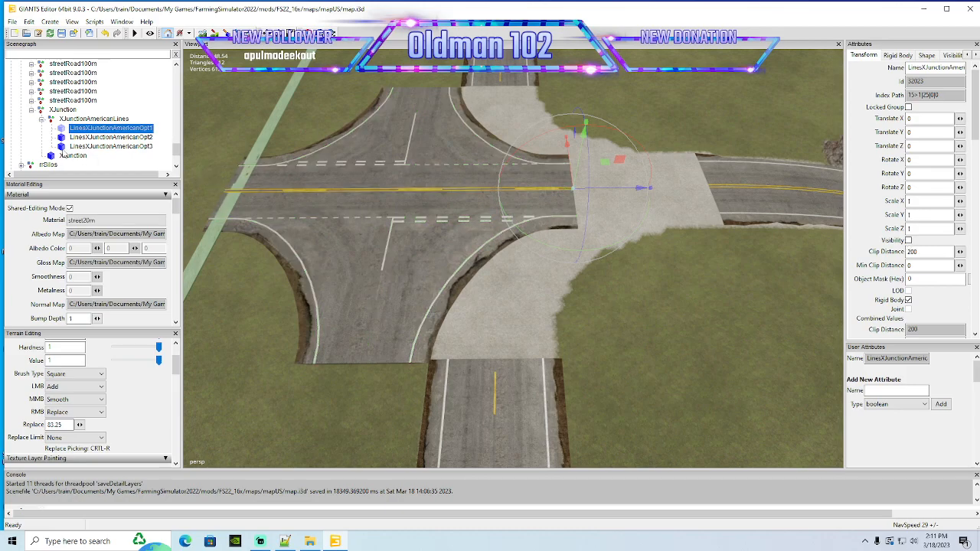
{"action": "key", "text": "Down"}
{"action": "key", "text": "Down"}
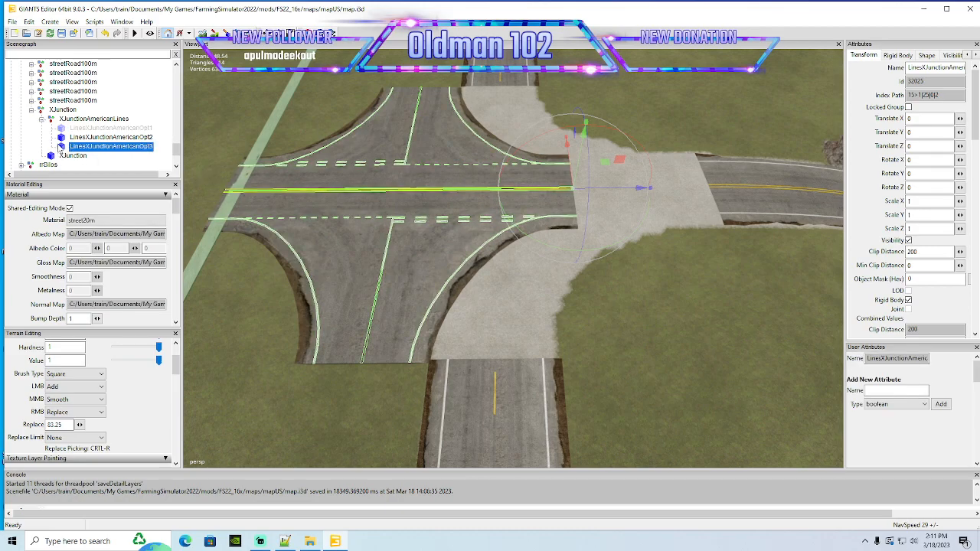
{"action": "key", "text": "Up"}
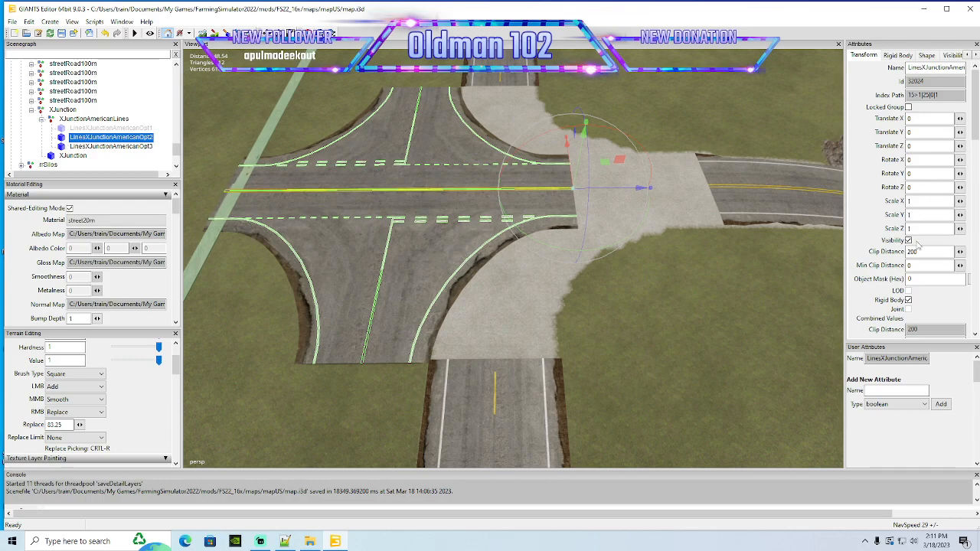
{"action": "left_click", "coordinate": [908, 240]}
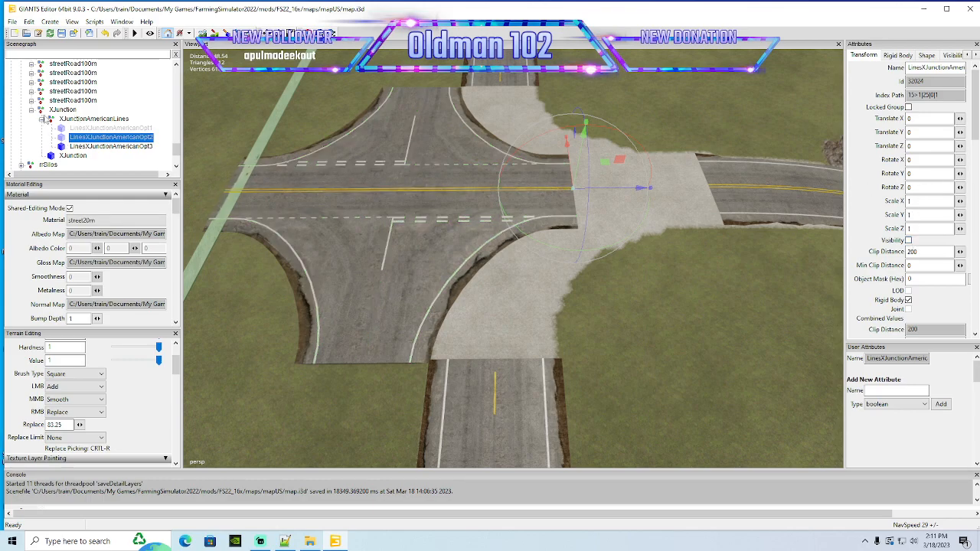
{"action": "left_click", "coordinate": [41, 119]}
{"action": "left_click", "coordinate": [30, 110]}
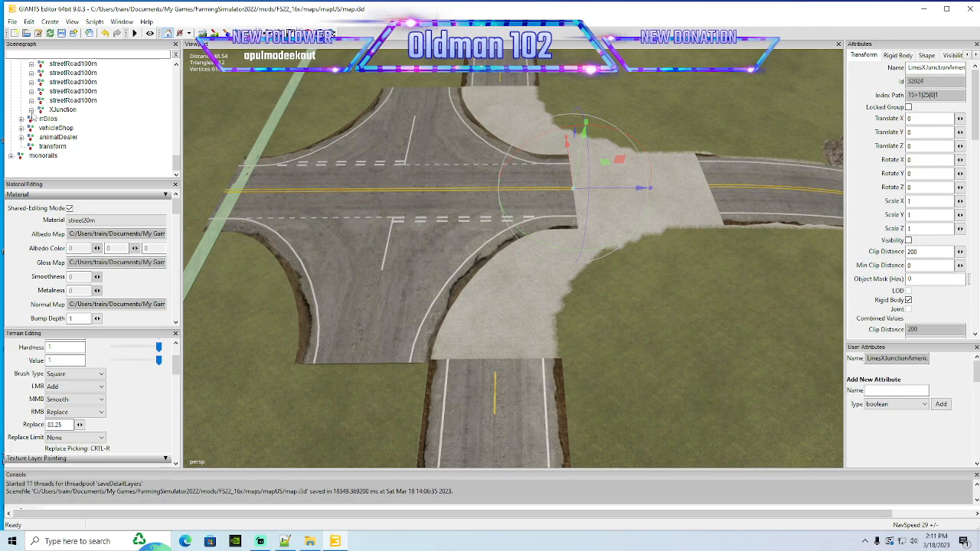
Rotate the whole XJunction group to 90 degrees about Y and move it to about X 20.21
{"action": "left_click", "coordinate": [63, 109]}
{"action": "left_click_drag", "start_coordinate": [603, 243], "coordinate": [451, 212]}
{"action": "type", "text": "90"}
{"action": "left_click_drag", "start_coordinate": [588, 242], "coordinate": [600, 392]}
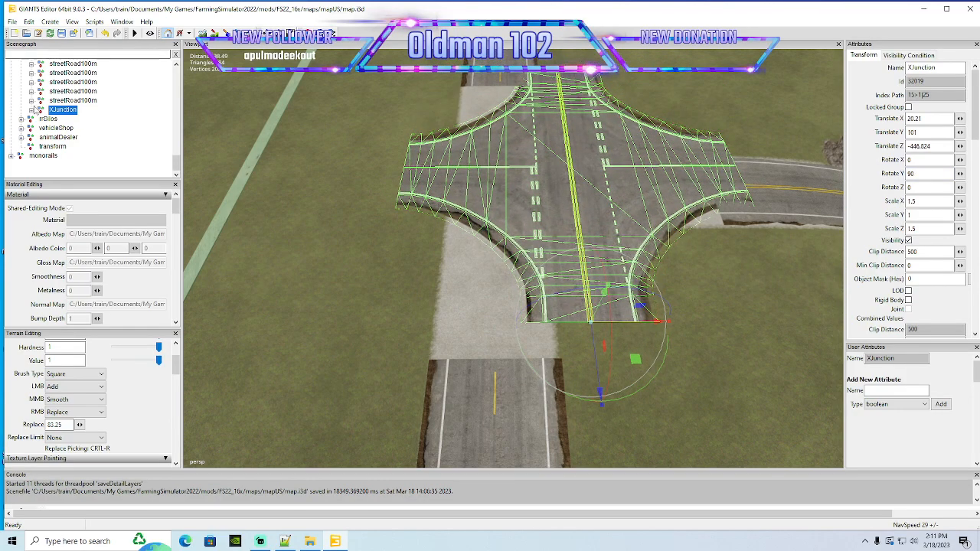
Show LinesXJunctionAmericanOpt2 again and hide LinesXJunctionAmericanOpt3 to give the junction a dashed yellow centre line
{"action": "left_click", "coordinate": [31, 110]}
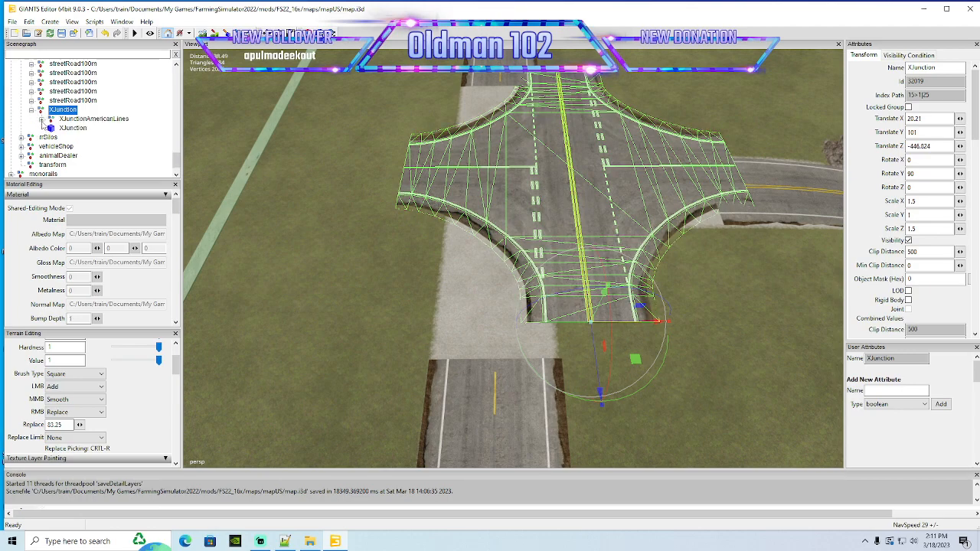
{"action": "left_click", "coordinate": [41, 119]}
{"action": "left_click", "coordinate": [111, 137]}
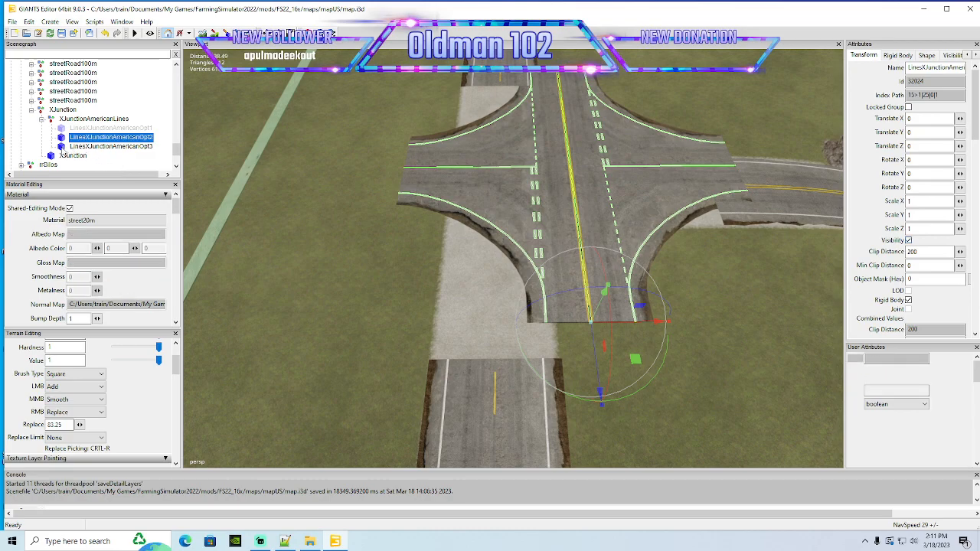
{"action": "key", "text": "Down"}
{"action": "left_click", "coordinate": [908, 241]}
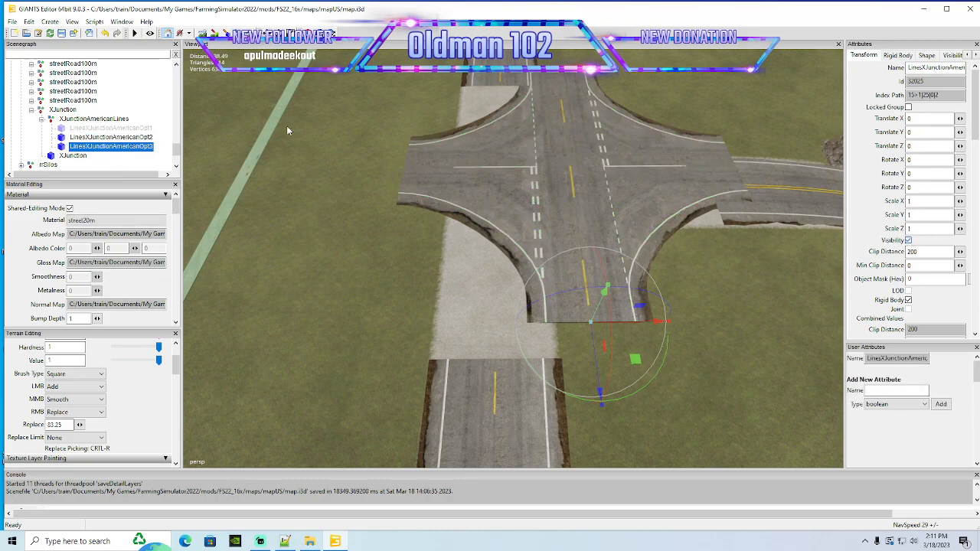
Move the XJunction group along the road to about X 23.92, Z -437.15
{"action": "left_click", "coordinate": [31, 110]}
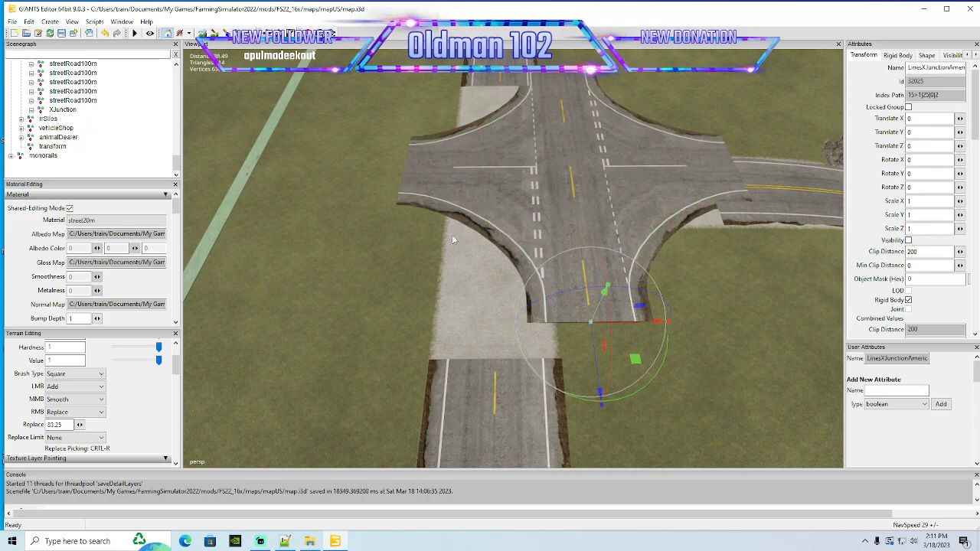
{"action": "left_click", "coordinate": [41, 112]}
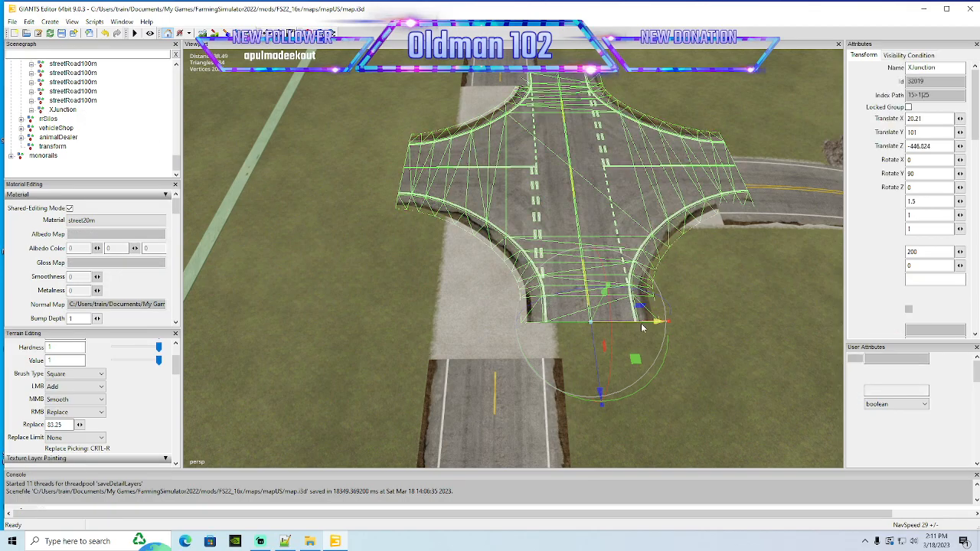
{"action": "left_click_drag", "start_coordinate": [643, 328], "coordinate": [523, 345]}
{"action": "scroll", "coordinate": [571, 395], "scroll_direction": "up", "scroll_amount": 4}
{"action": "left_click_drag", "start_coordinate": [477, 250], "coordinate": [456, 408]}
Duplicate the streetRoad5m piece inside streetRoadKit as filler for the gap between the junction and the port road
{"action": "left_click_drag", "start_coordinate": [540, 386], "coordinate": [407, 279], "text": "alt"}
{"action": "scroll", "coordinate": [574, 275], "scroll_direction": "up", "scroll_amount": 6}
{"action": "scroll", "coordinate": [392, 379], "scroll_direction": "down", "scroll_amount": 5}
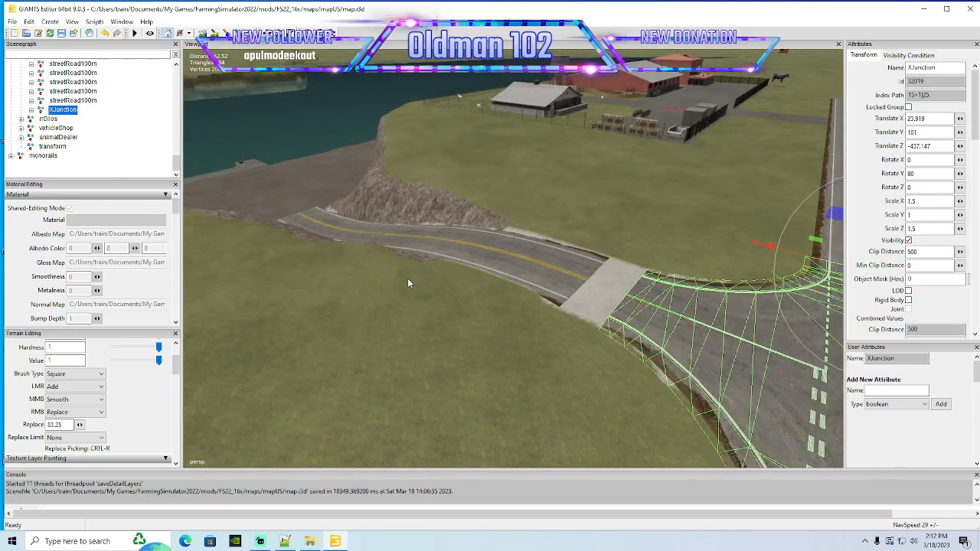
{"action": "left_click_drag", "start_coordinate": [304, 220], "coordinate": [387, 315], "text": "alt"}
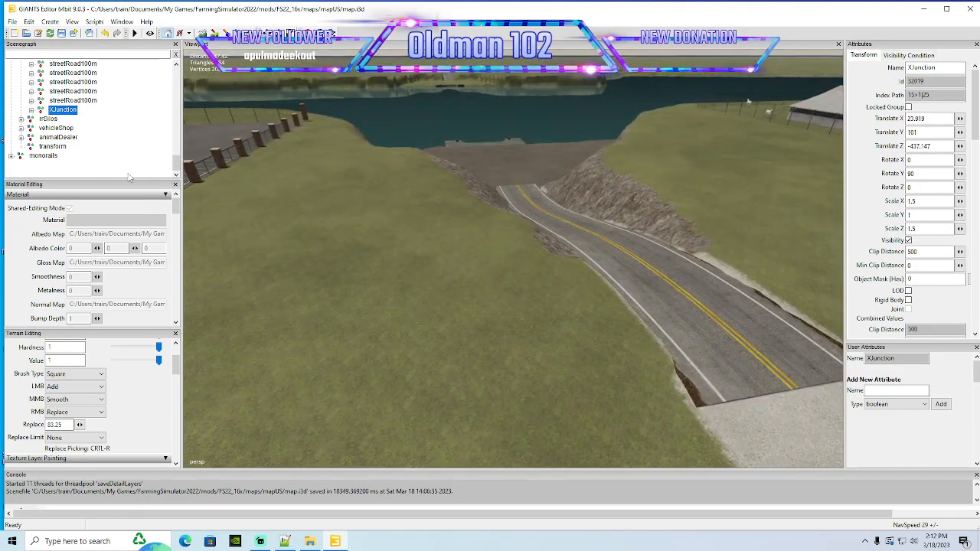
{"action": "scroll", "coordinate": [79, 115], "scroll_direction": "up", "scroll_amount": 7}
{"action": "scroll", "coordinate": [89, 119], "scroll_direction": "up", "scroll_amount": 4}
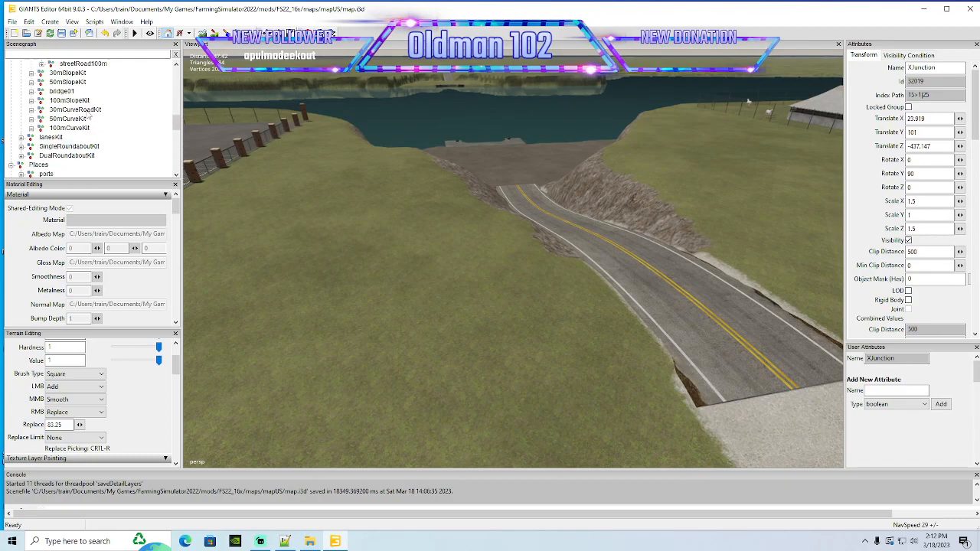
{"action": "scroll", "coordinate": [89, 119], "scroll_direction": "up", "scroll_amount": 3}
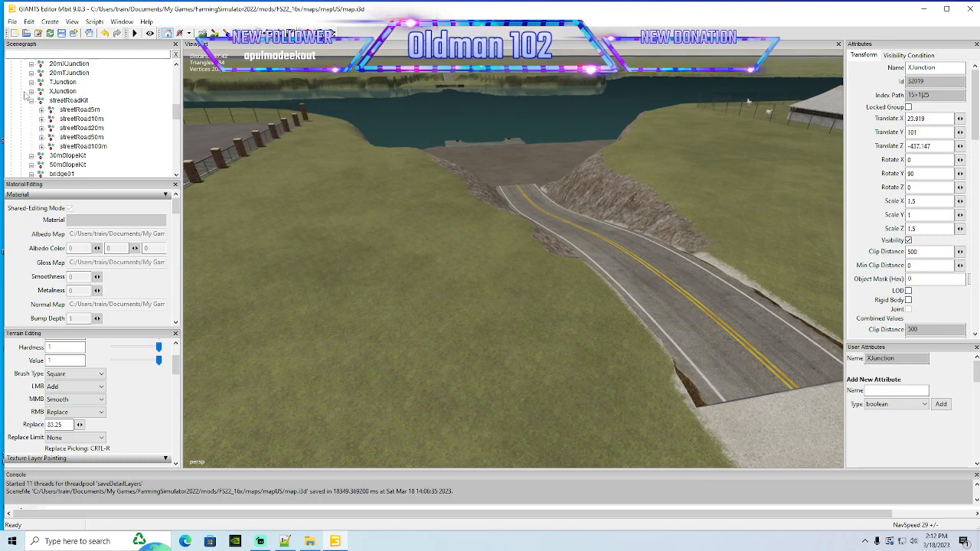
{"action": "left_click", "coordinate": [31, 102]}
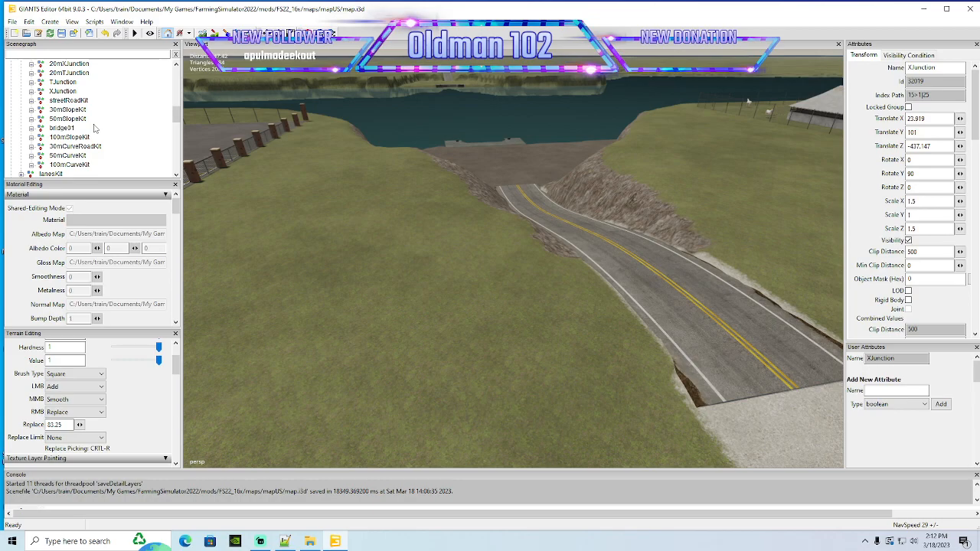
{"action": "scroll", "coordinate": [98, 135], "scroll_direction": "down", "scroll_amount": 2}
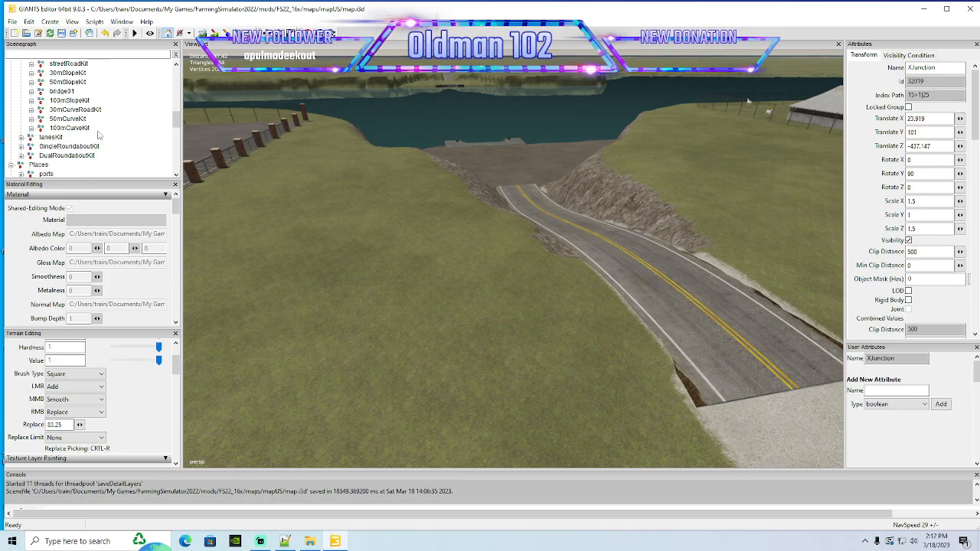
{"action": "scroll", "coordinate": [90, 131], "scroll_direction": "up", "scroll_amount": 2}
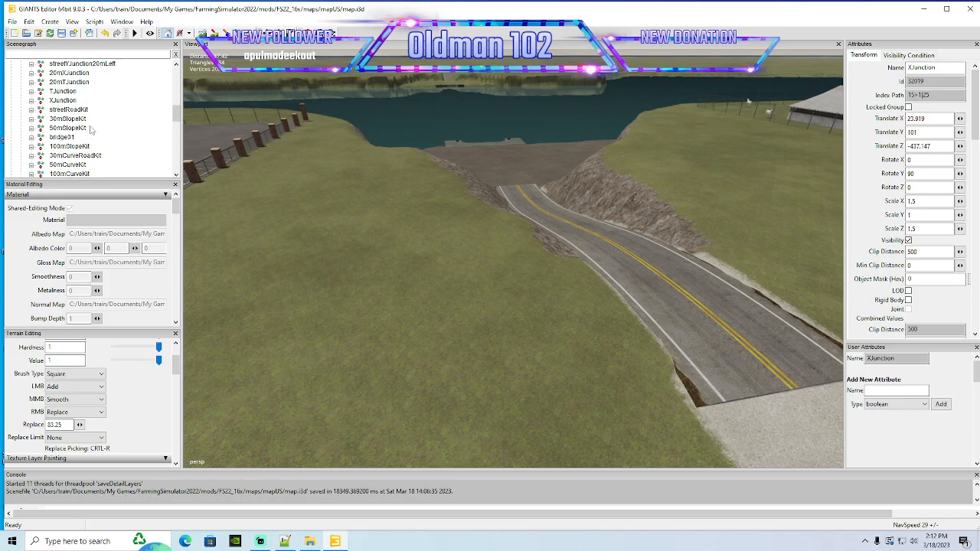
{"action": "scroll", "coordinate": [90, 130], "scroll_direction": "up", "scroll_amount": 2}
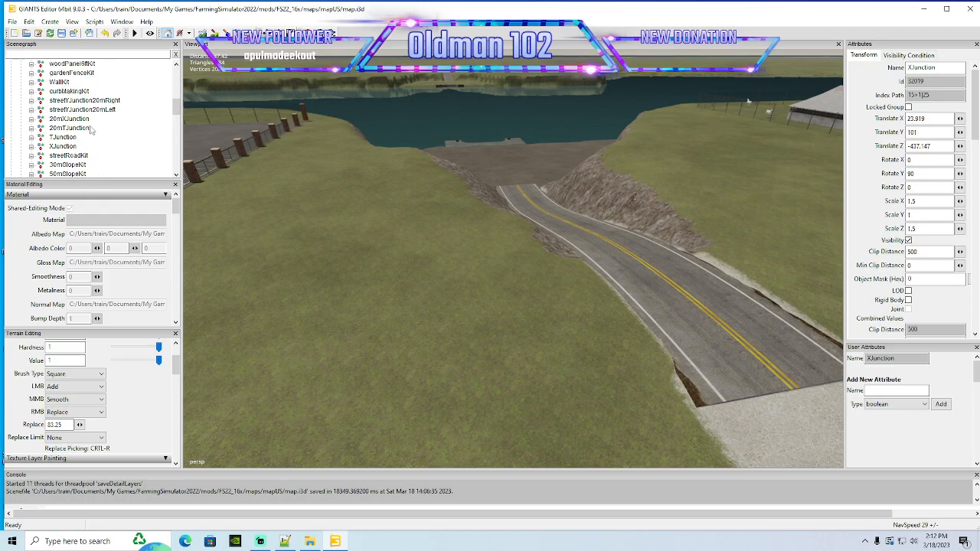
{"action": "scroll", "coordinate": [90, 130], "scroll_direction": "down", "scroll_amount": 2}
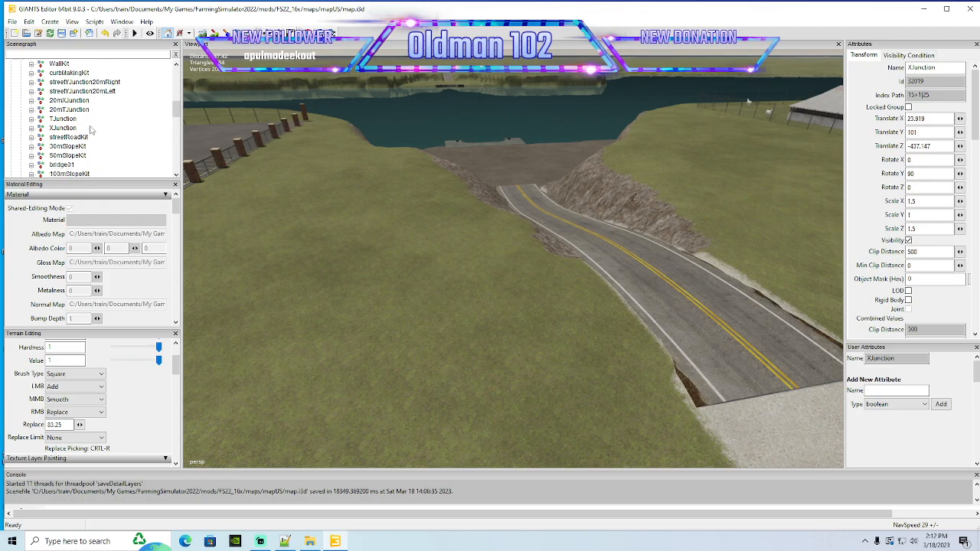
{"action": "left_click", "coordinate": [31, 128]}
{"action": "scroll", "coordinate": [74, 111], "scroll_direction": "down", "scroll_amount": 2}
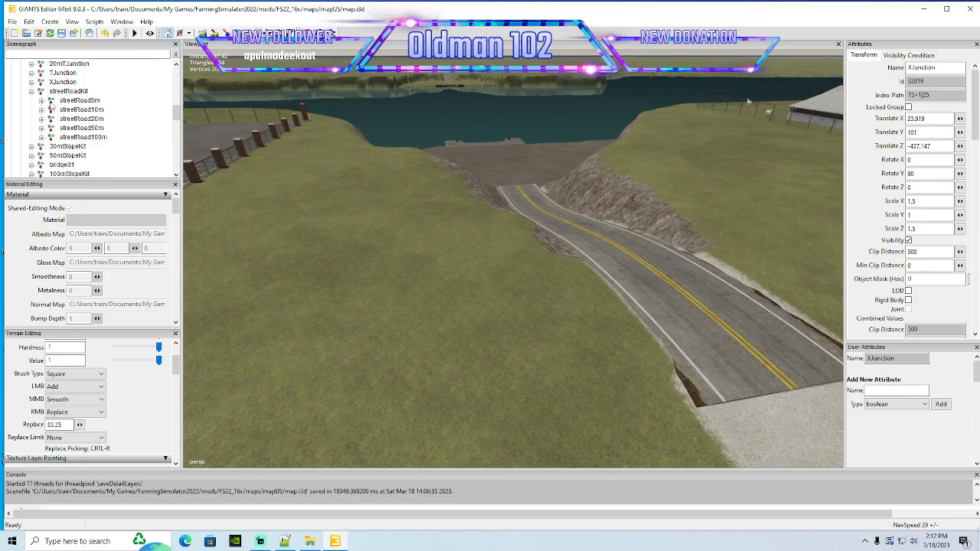
{"action": "left_click", "coordinate": [50, 102]}
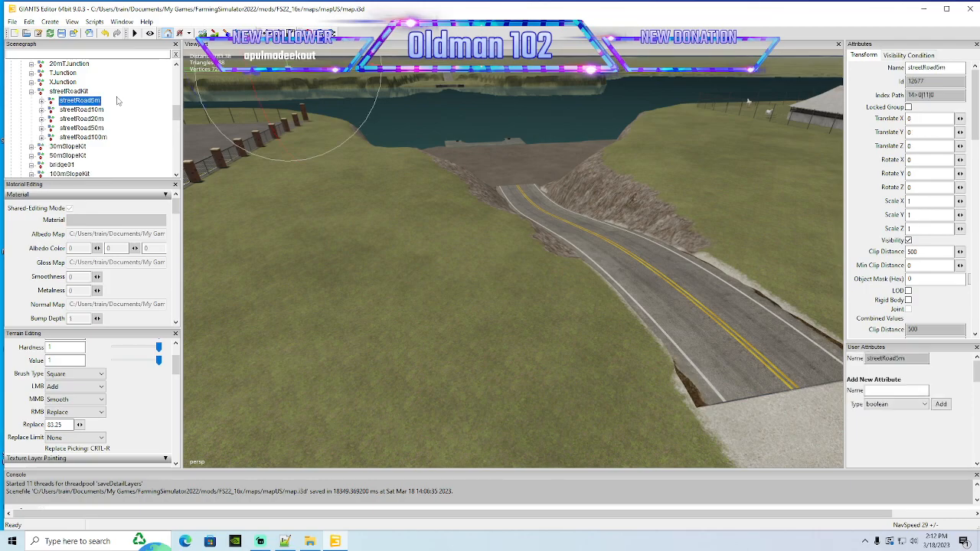
{"action": "key", "text": "ctrl+d"}
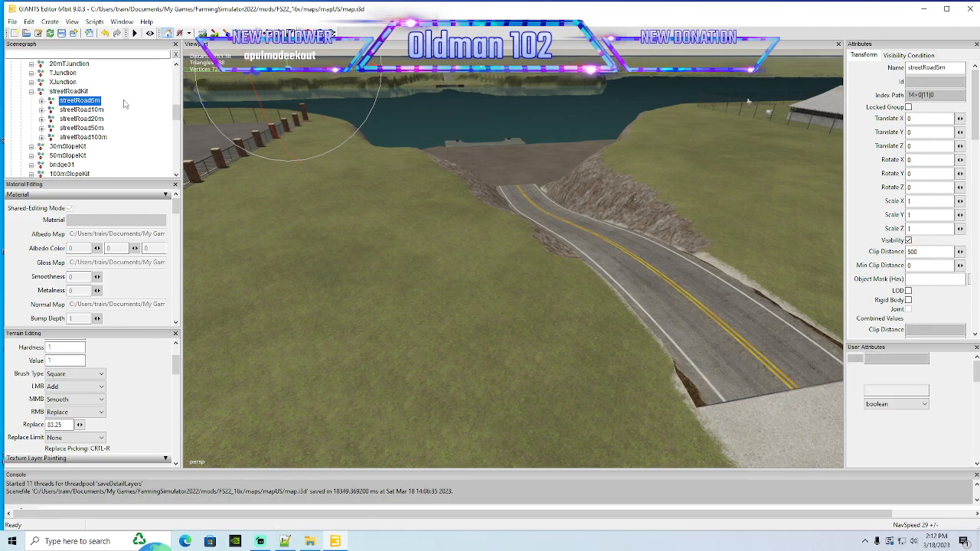
{"action": "scroll", "coordinate": [125, 103], "scroll_direction": "down", "scroll_amount": 5}
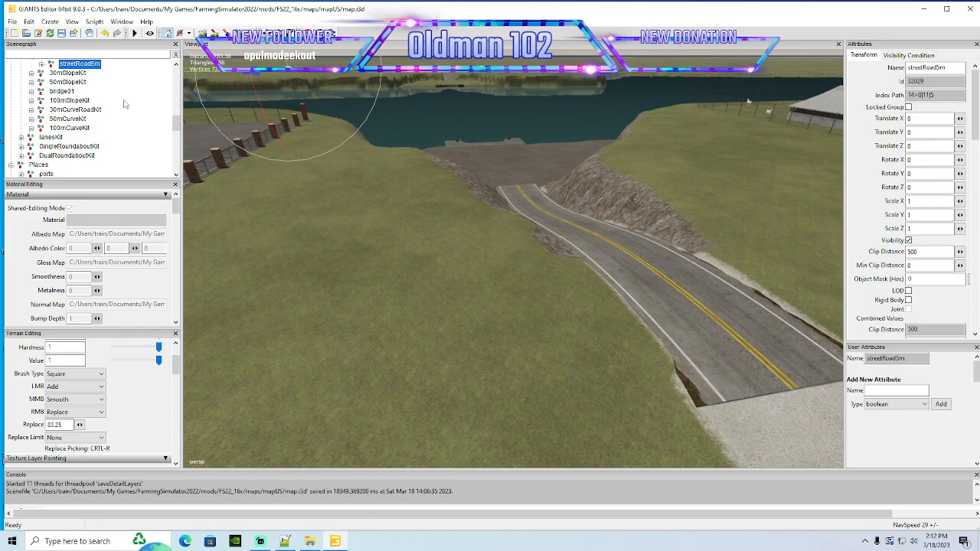
Cut the duplicated streetRoad5m out of the kit and paste it into the roadsUsed group
{"action": "left_click", "coordinate": [28, 21]}
{"action": "left_click", "coordinate": [43, 82]}
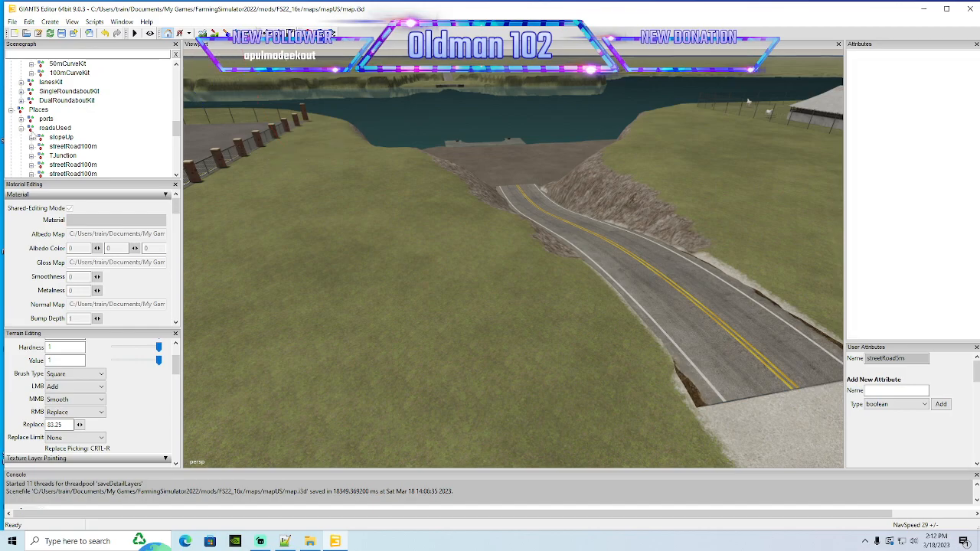
{"action": "left_click", "coordinate": [55, 127]}
{"action": "left_click", "coordinate": [28, 22]}
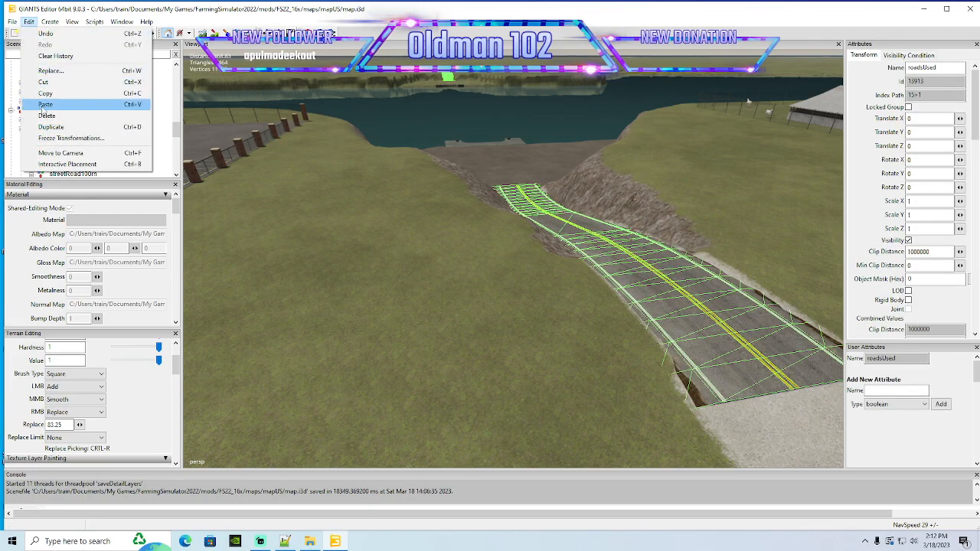
{"action": "left_click", "coordinate": [45, 105]}
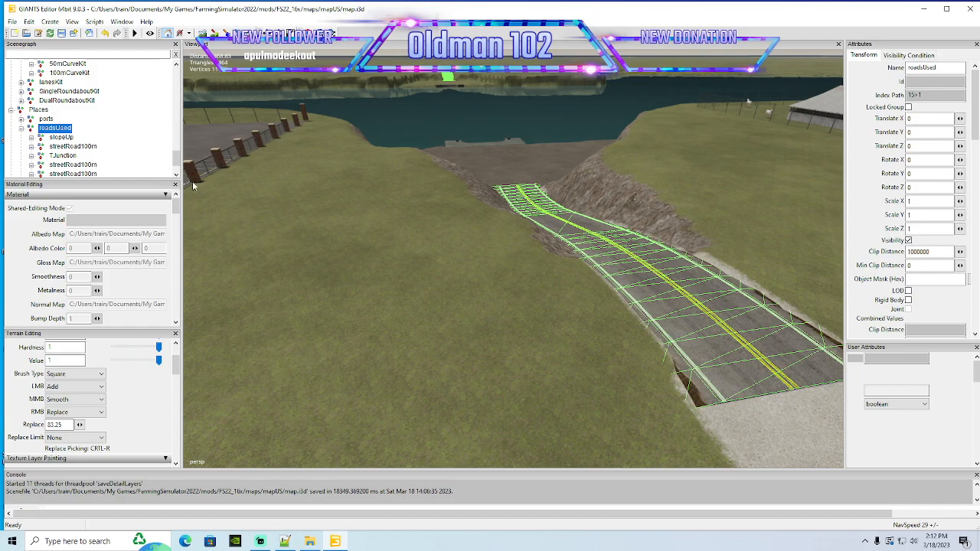
Place streetRoad5m with Interactive Placement at the gap beside the XJunction, at about X -1.81, Z -462.44
{"action": "key", "text": "f"}
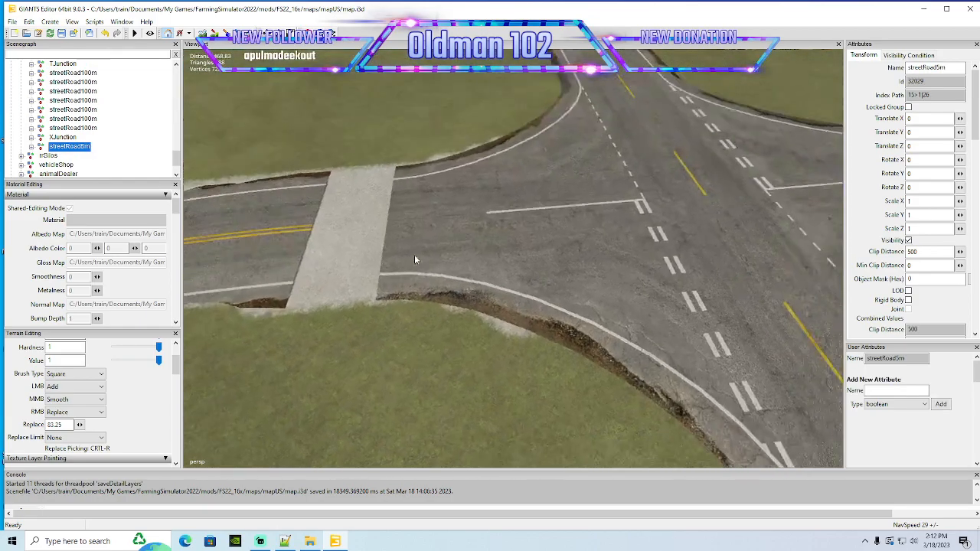
{"action": "left_click", "coordinate": [29, 22]}
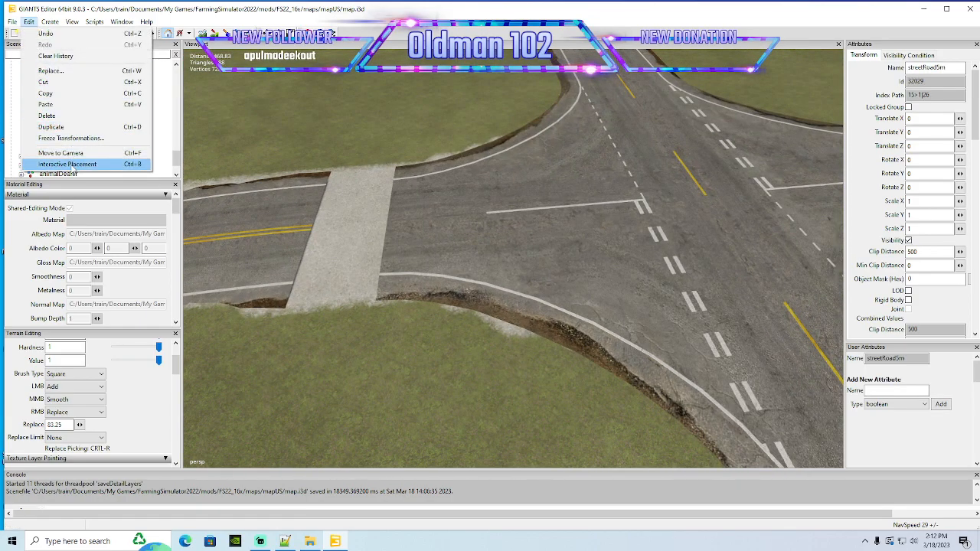
{"action": "left_click", "coordinate": [72, 164]}
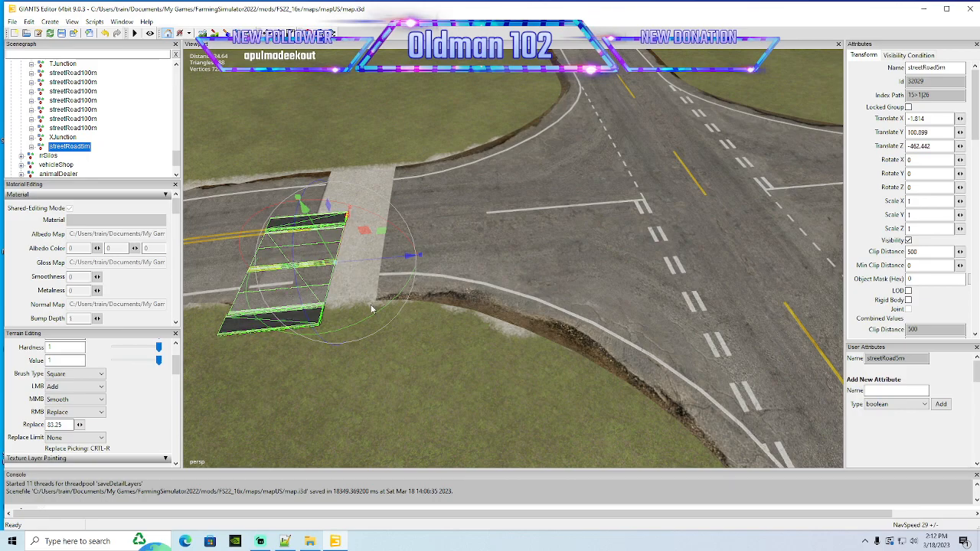
Turn streetRoad5m around to face the junction, with rotation 180 in X, 0 in Y and -180 in Z
{"action": "left_click_drag", "start_coordinate": [371, 317], "coordinate": [299, 200]}
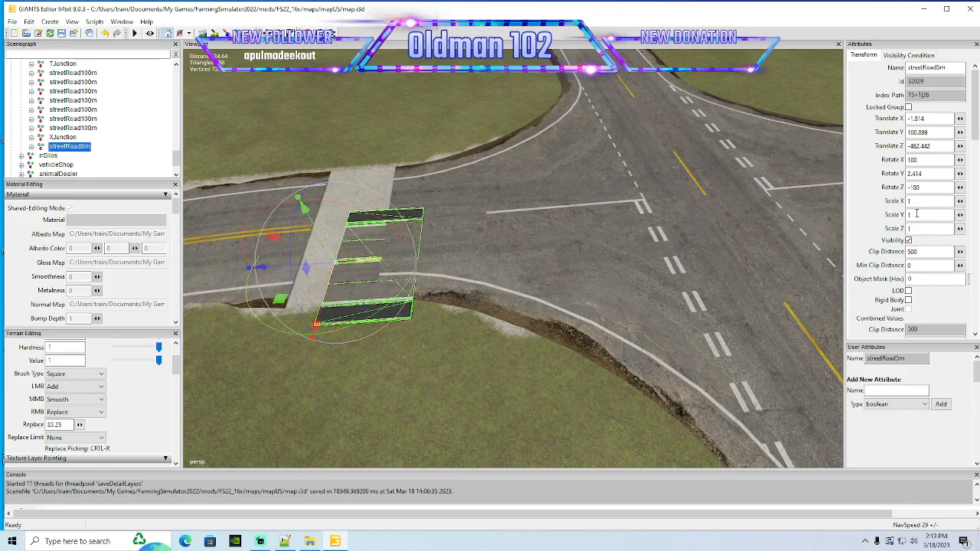
{"action": "left_click_drag", "start_coordinate": [932, 174], "coordinate": [722, 178]}
{"action": "type", "text": "0"}
{"action": "key", "text": "Return"}
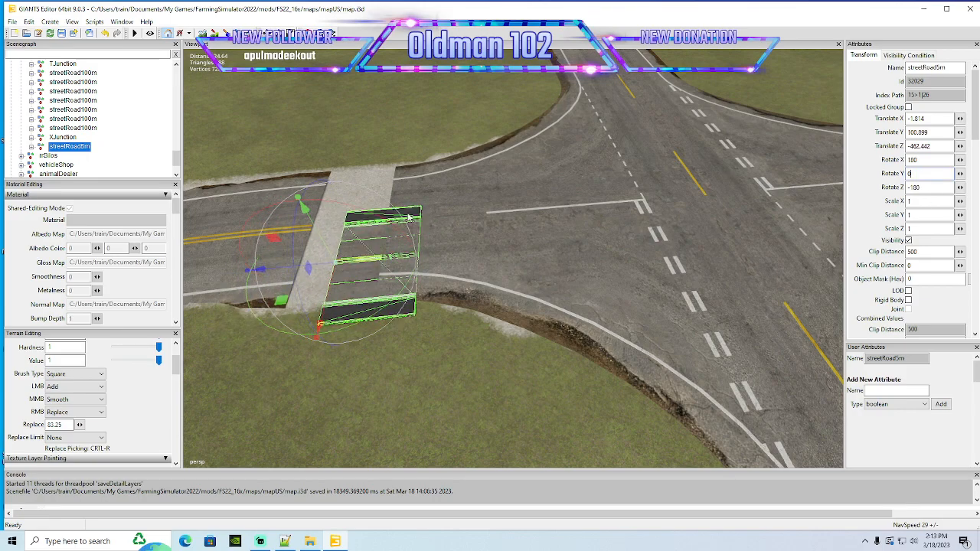
Delete streetRoad5mEnglishLines and trafficSplineMarker from the placed streetRoad5m
{"action": "left_click", "coordinate": [32, 146]}
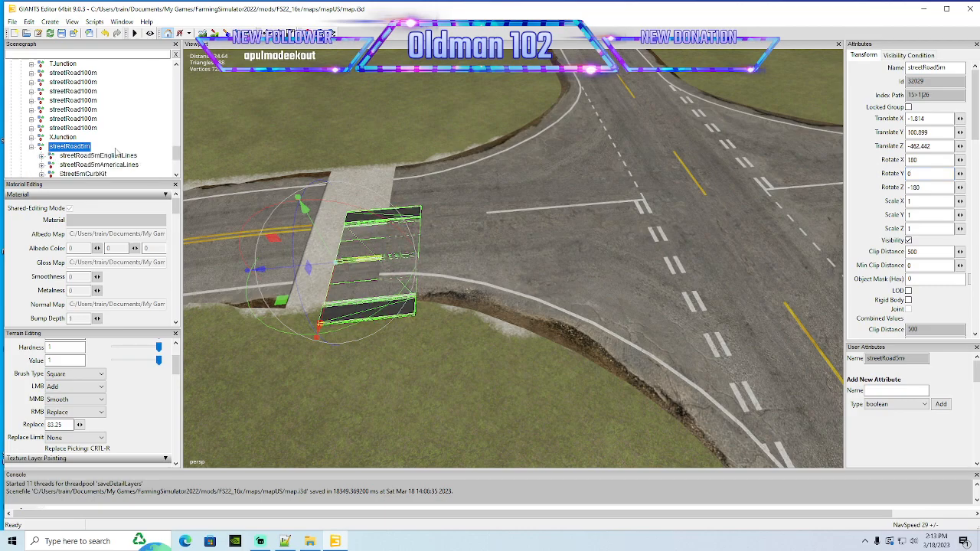
{"action": "scroll", "coordinate": [51, 138], "scroll_direction": "down", "scroll_amount": 1}
{"action": "left_click", "coordinate": [54, 129]}
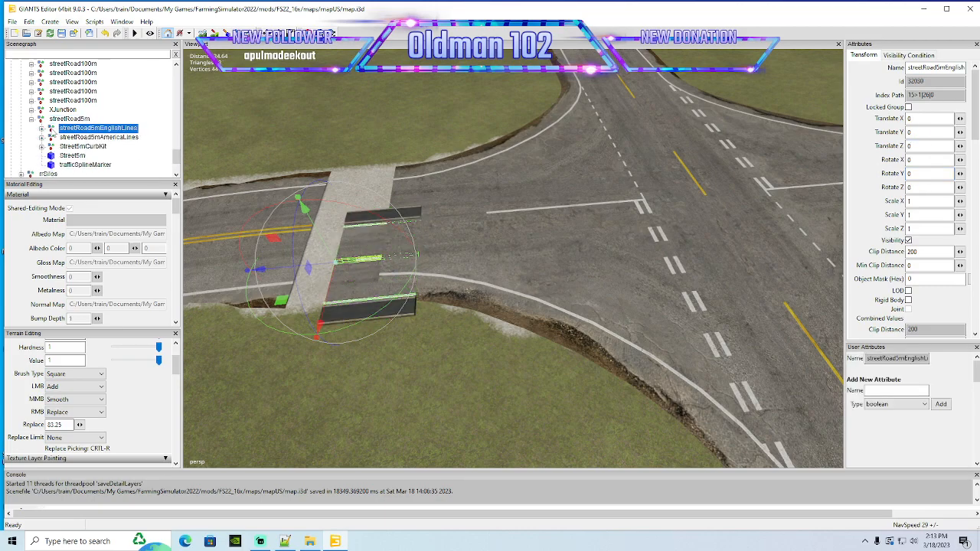
{"action": "key", "text": "Delete"}
{"action": "left_click", "coordinate": [51, 158]}
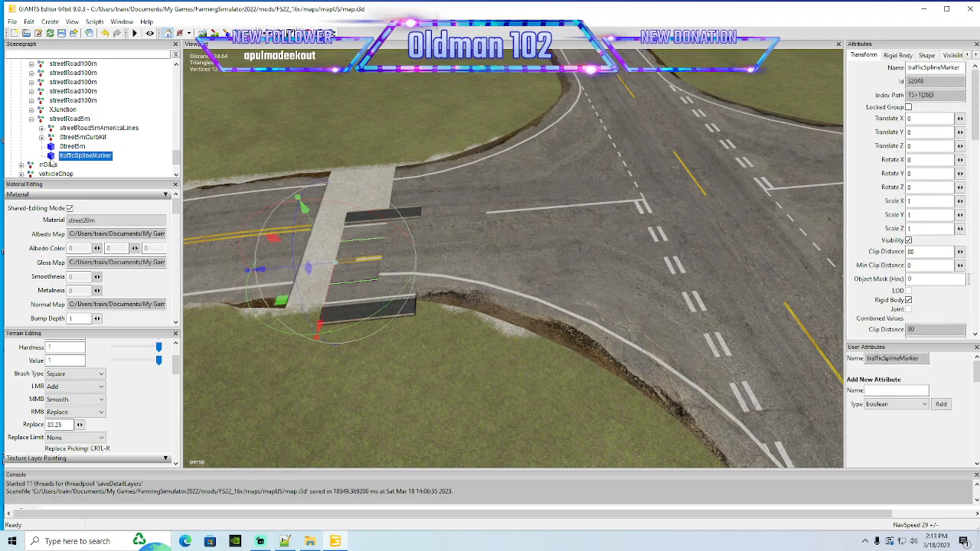
{"action": "key", "text": "Delete"}
Set the clip distance of the Street5m mesh to 600 and delete the Street5mCurbKit group
{"action": "left_click", "coordinate": [50, 148]}
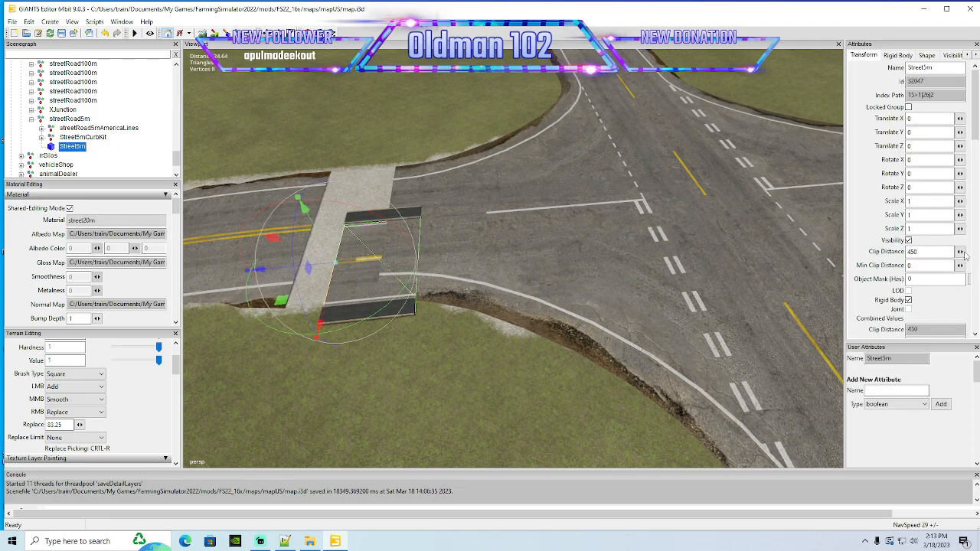
{"action": "left_click_drag", "start_coordinate": [918, 252], "coordinate": [877, 247]}
{"action": "type", "text": "600"}
{"action": "left_click", "coordinate": [51, 137]}
{"action": "key", "text": "Delete"}
Delete LinesAmericaStreet5mOpt4 through LinesAmericaStreet5mOpt7 from streetRoad5mAmericaLines
{"action": "left_click", "coordinate": [41, 129]}
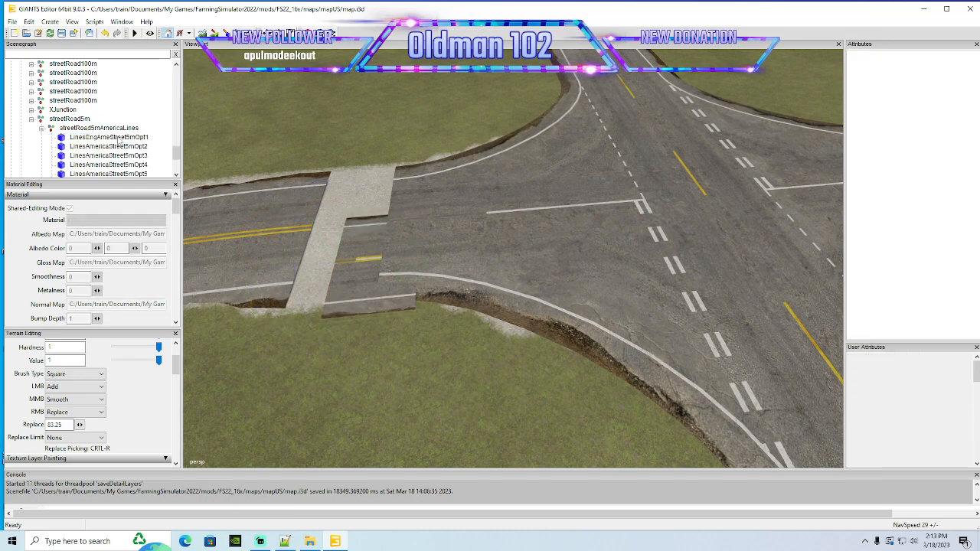
{"action": "scroll", "coordinate": [120, 143], "scroll_direction": "down", "scroll_amount": 1}
{"action": "left_click", "coordinate": [61, 138]}
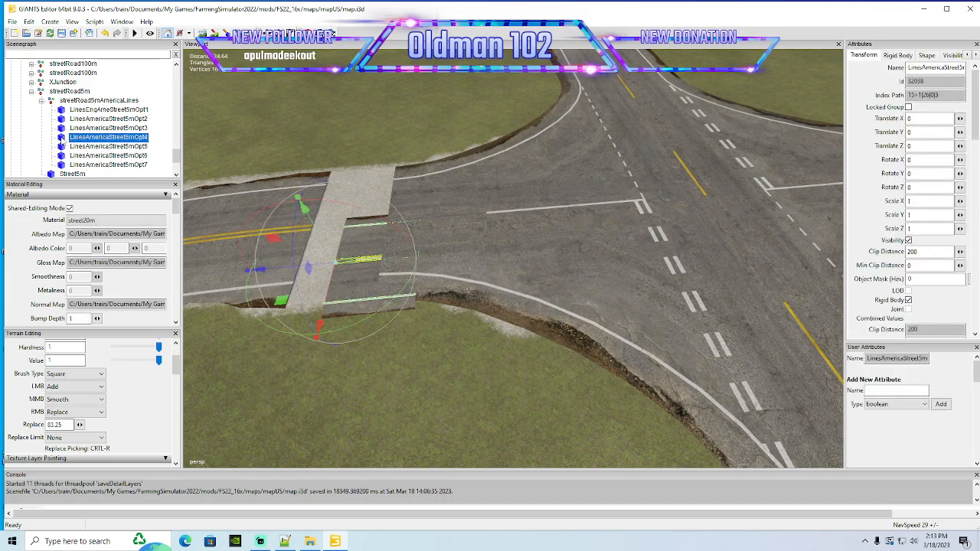
{"action": "left_click", "coordinate": [66, 165], "text": "ctrl"}
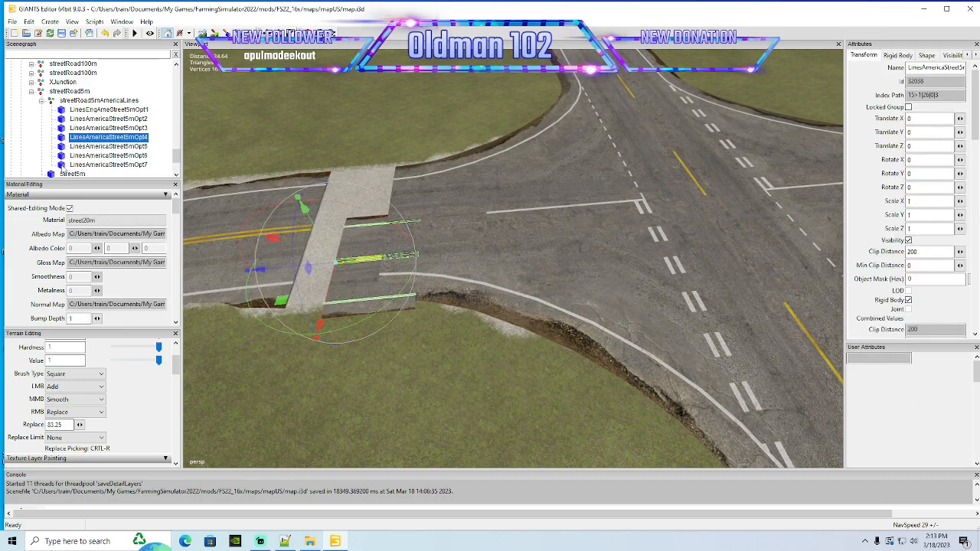
{"action": "left_click", "coordinate": [64, 155], "text": "shift"}
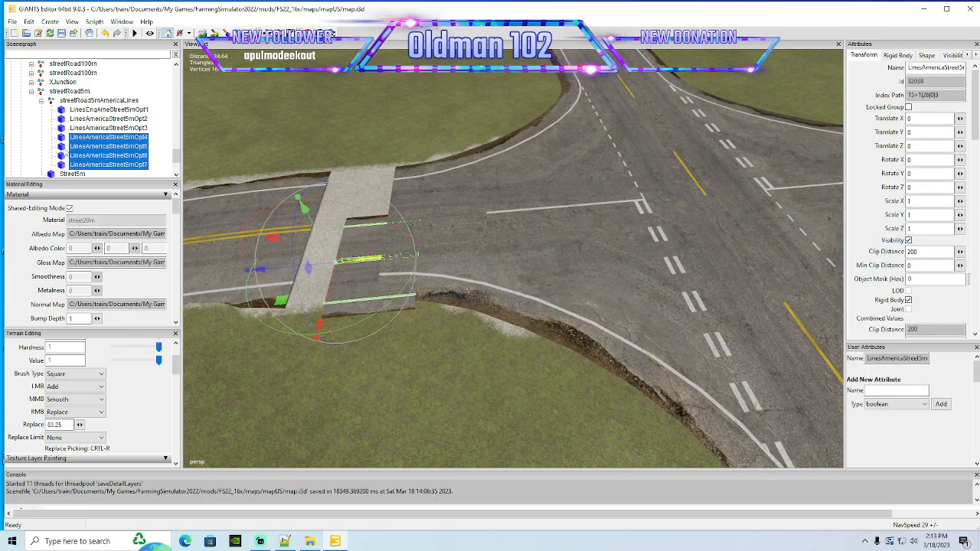
{"action": "key", "text": "Delete"}
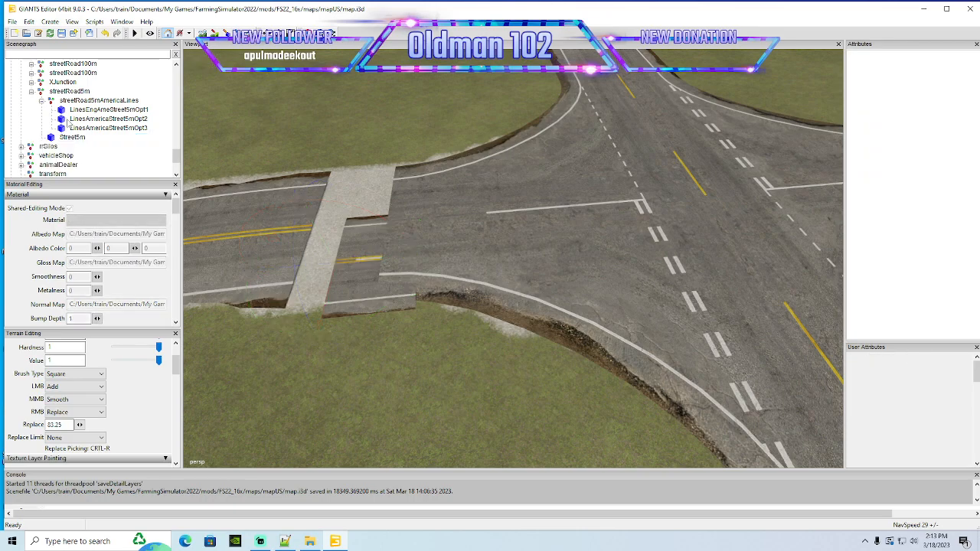
Hide the LinesEngAmeStreet5mOpt1 and LinesAmericaStreet5mOpt2 markings of the placed streetRoad5m, leaving LinesAmericaStreet5mOpt3 visible
{"action": "left_click", "coordinate": [66, 110]}
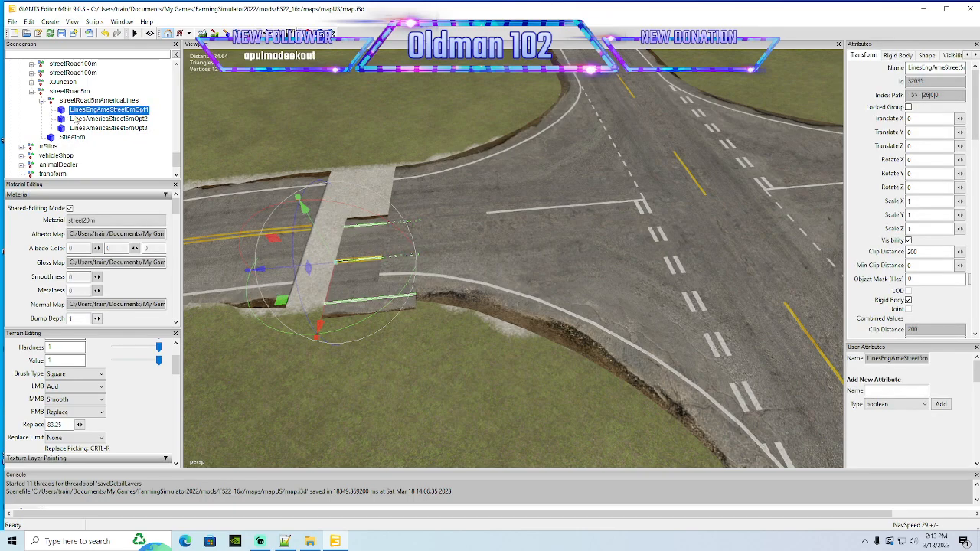
{"action": "key", "text": "h"}
{"action": "left_click", "coordinate": [62, 129]}
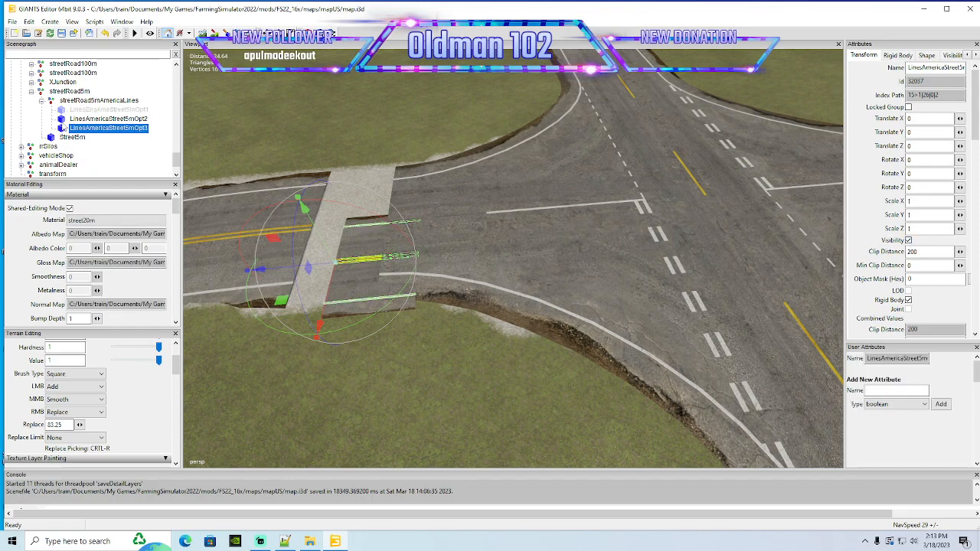
{"action": "left_click", "coordinate": [63, 120]}
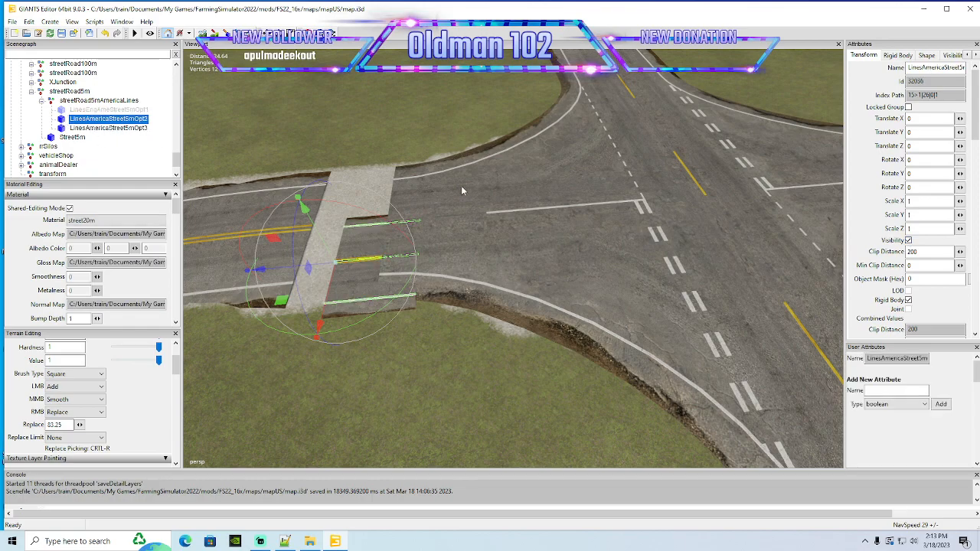
{"action": "left_click", "coordinate": [908, 241]}
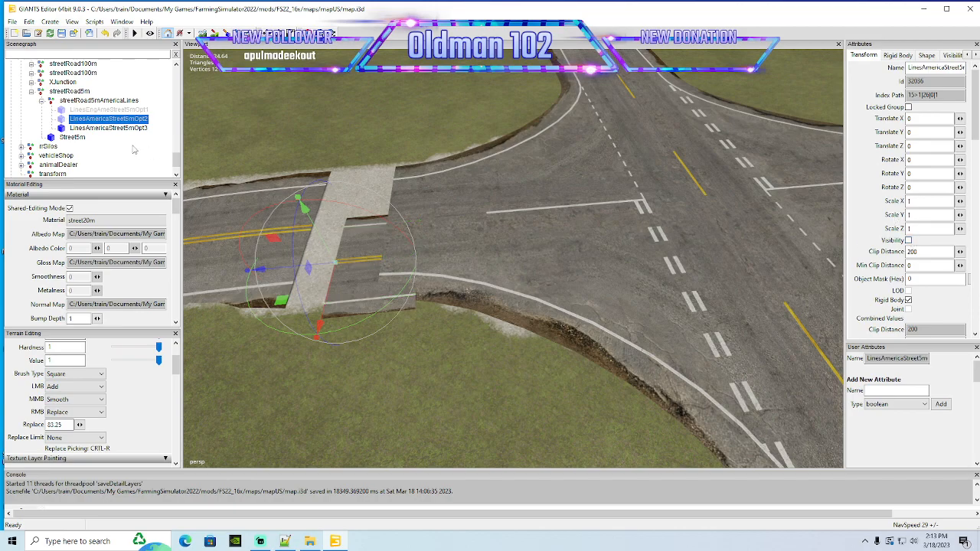
{"action": "left_click", "coordinate": [31, 92]}
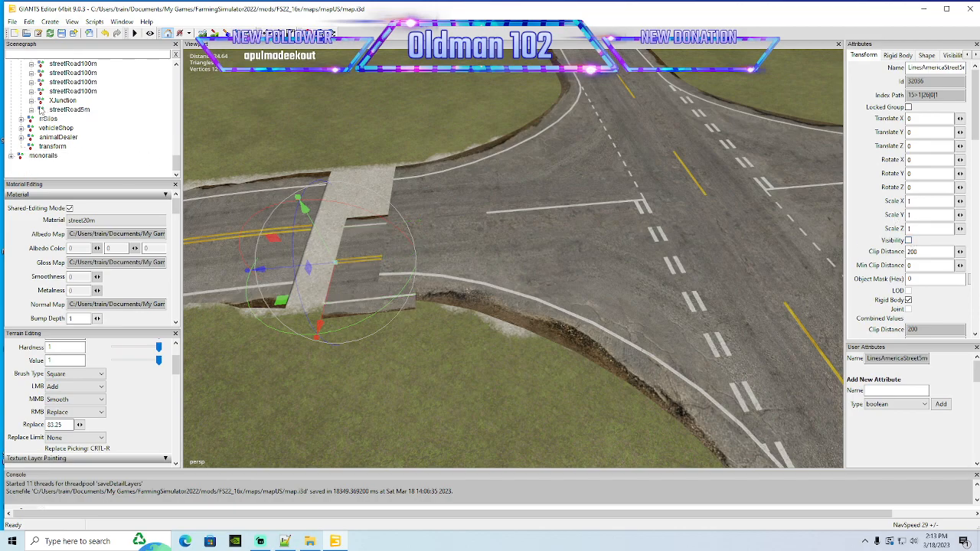
Move streetRoad5m sideways to about X 1.475, onto the port road's centre line, and set its X scale to 1.5
{"action": "left_click", "coordinate": [40, 112]}
{"action": "left_click_drag", "start_coordinate": [401, 251], "coordinate": [517, 280], "text": "alt"}
{"action": "scroll", "coordinate": [234, 225], "scroll_direction": "up", "scroll_amount": 3}
{"action": "left_click_drag", "start_coordinate": [499, 168], "coordinate": [477, 246]}
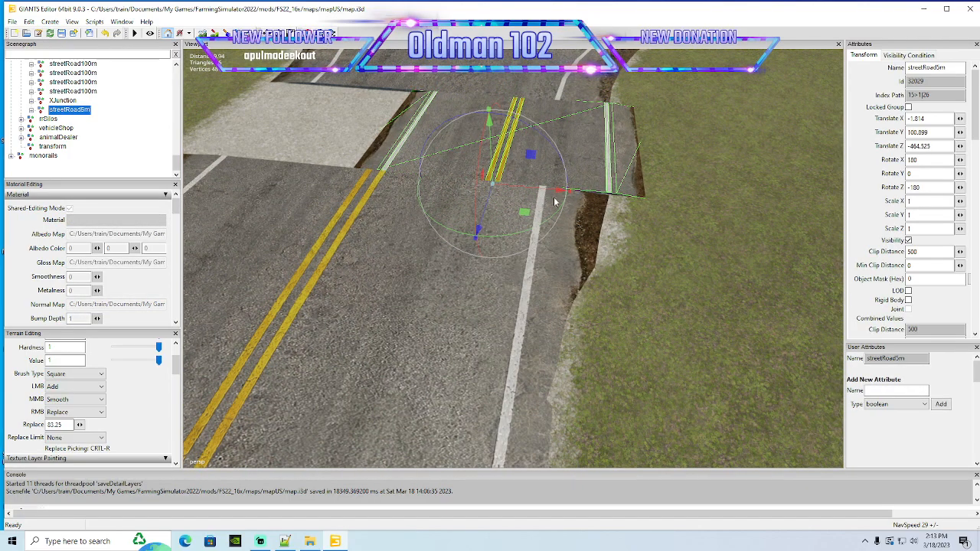
{"action": "left_click_drag", "start_coordinate": [562, 193], "coordinate": [447, 179]}
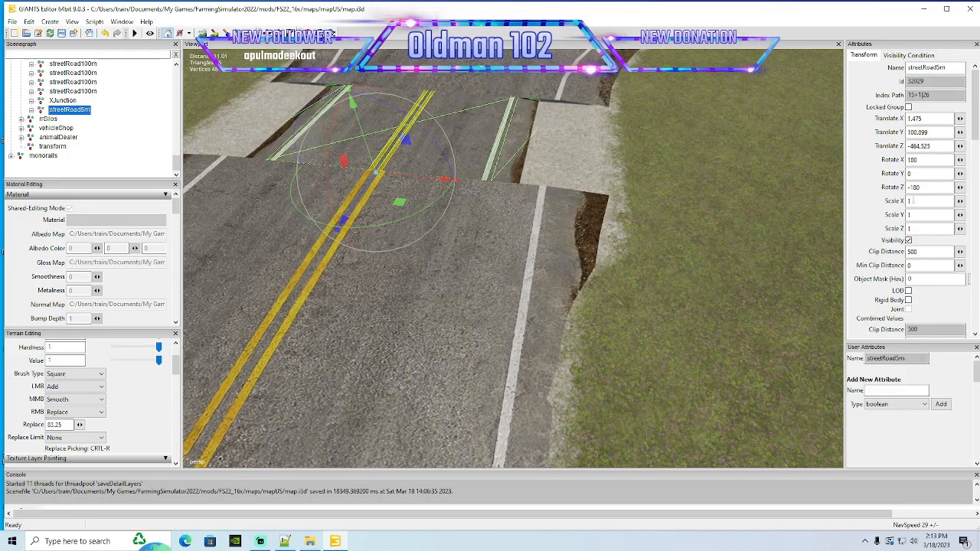
{"action": "left_click", "coordinate": [918, 202]}
{"action": "type", "text": ".5"}
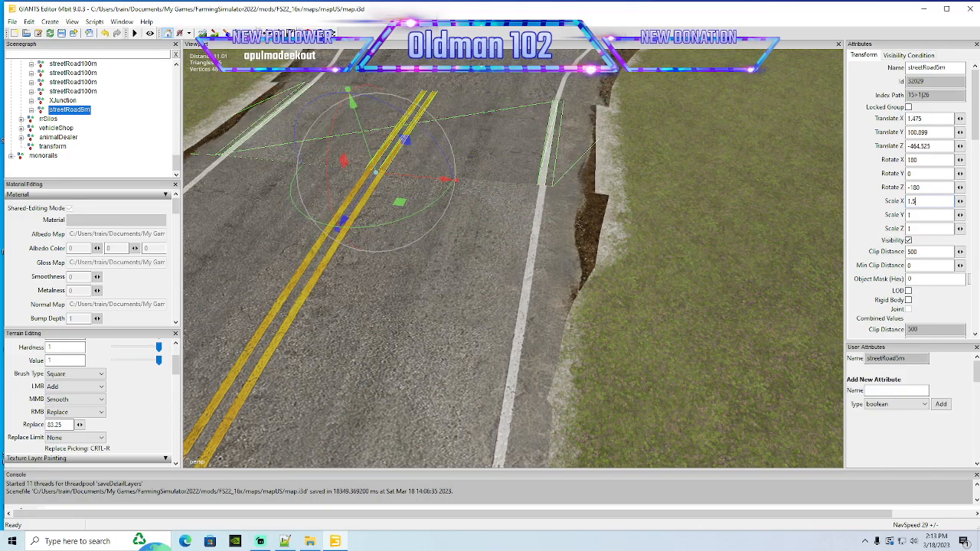
Fine-align streetRoad5m's double yellow lines with the port road's, at about X 1.436 and Z -464.54
{"action": "left_click_drag", "start_coordinate": [673, 234], "coordinate": [545, 323], "text": "alt"}
{"action": "scroll", "coordinate": [580, 230], "scroll_direction": "up", "scroll_amount": 5}
{"action": "left_click_drag", "start_coordinate": [468, 329], "coordinate": [512, 321]}
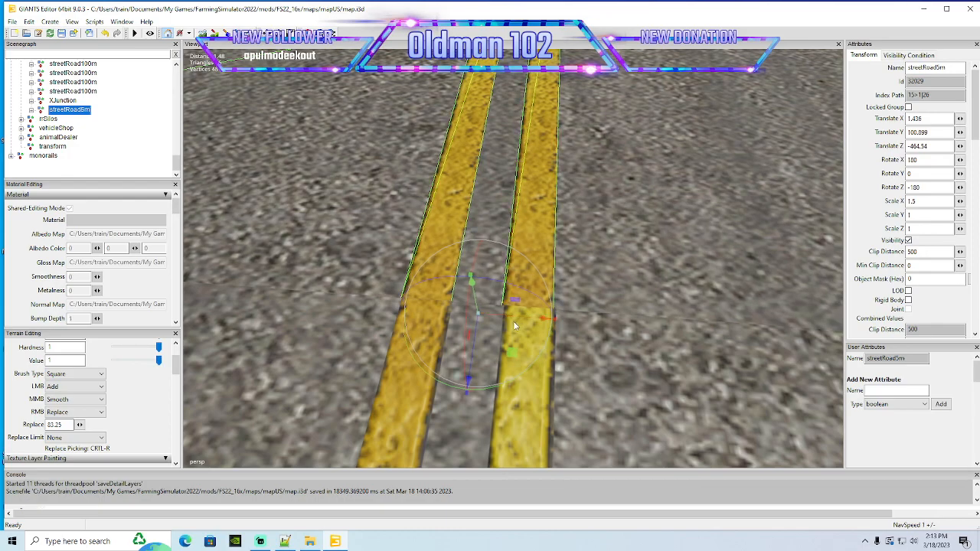
Raise streetRoad5m to about Y 100.919 so its surface is level with the adjoining road
{"action": "left_click_drag", "start_coordinate": [523, 308], "coordinate": [541, 276], "text": "alt"}
{"action": "scroll", "coordinate": [541, 276], "scroll_direction": "up", "scroll_amount": 4}
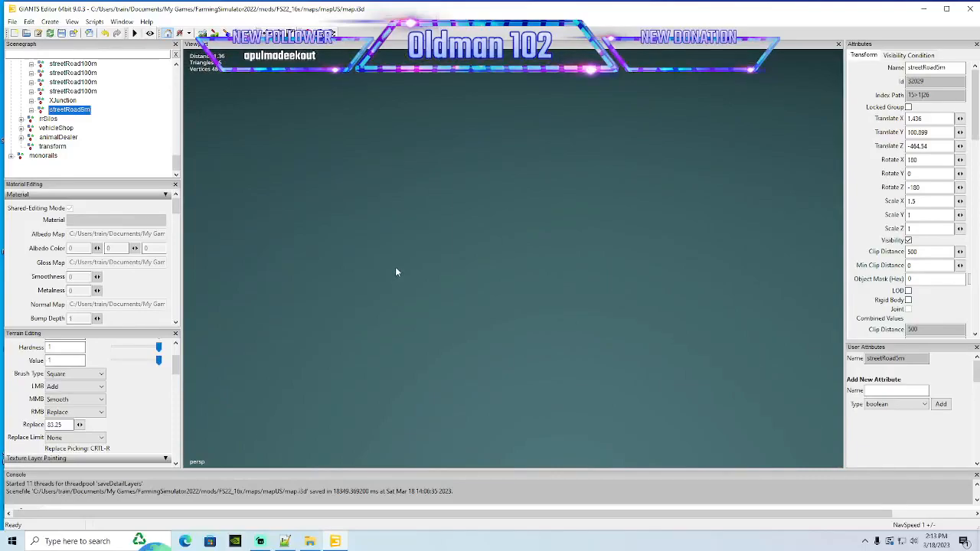
{"action": "scroll", "coordinate": [356, 268], "scroll_direction": "down", "scroll_amount": 3}
{"action": "left_click_drag", "start_coordinate": [356, 268], "coordinate": [390, 206], "text": "alt"}
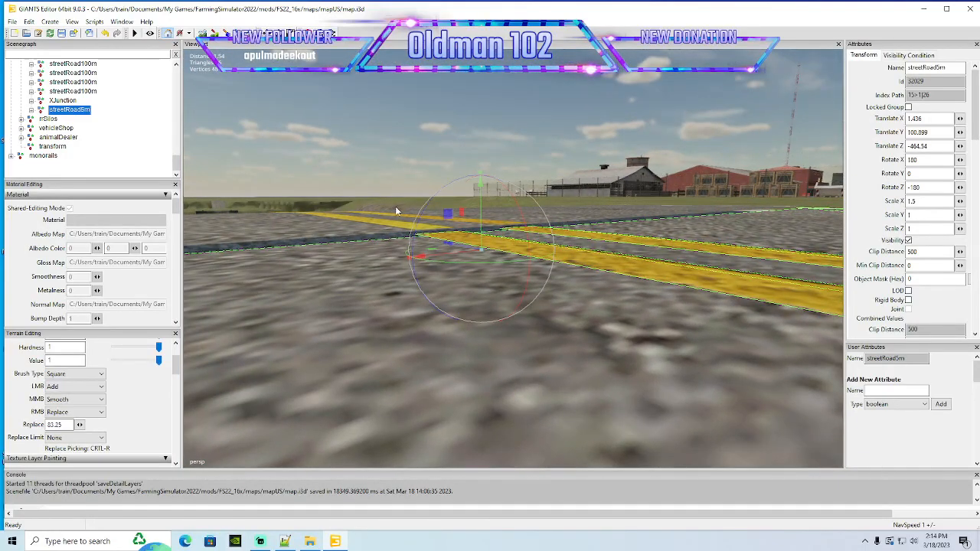
{"action": "left_click_drag", "start_coordinate": [483, 228], "coordinate": [457, 232], "text": "alt"}
{"action": "scroll", "coordinate": [460, 231], "scroll_direction": "up", "scroll_amount": 2}
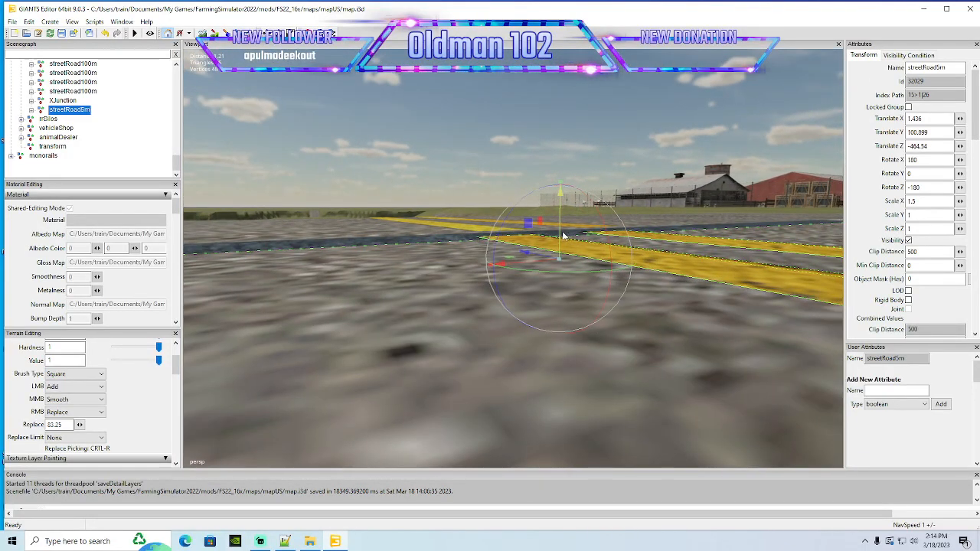
{"action": "left_click_drag", "start_coordinate": [563, 236], "coordinate": [563, 229]}
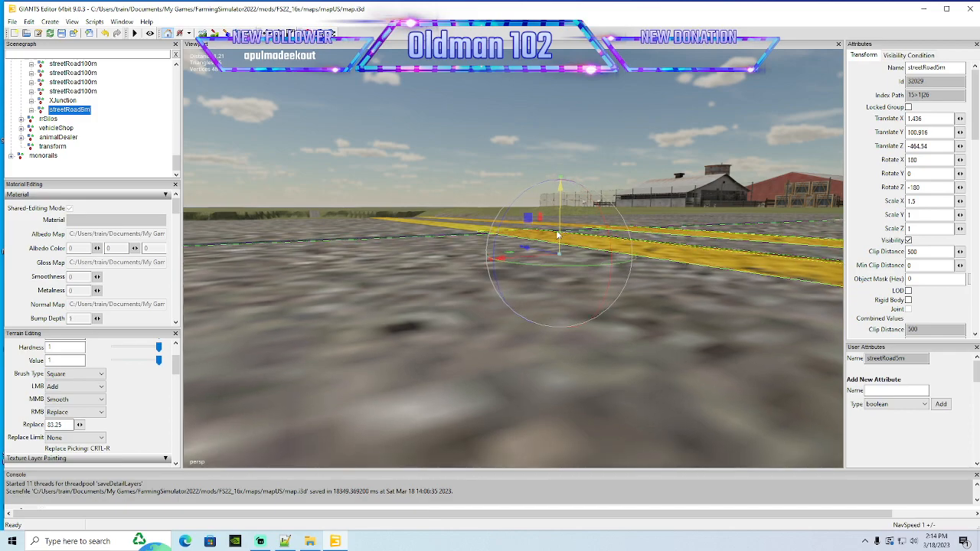
{"action": "left_click_drag", "start_coordinate": [561, 232], "coordinate": [530, 226], "text": "alt"}
{"action": "scroll", "coordinate": [530, 226], "scroll_direction": "up", "scroll_amount": 2}
{"action": "left_click_drag", "start_coordinate": [665, 250], "coordinate": [666, 251]}
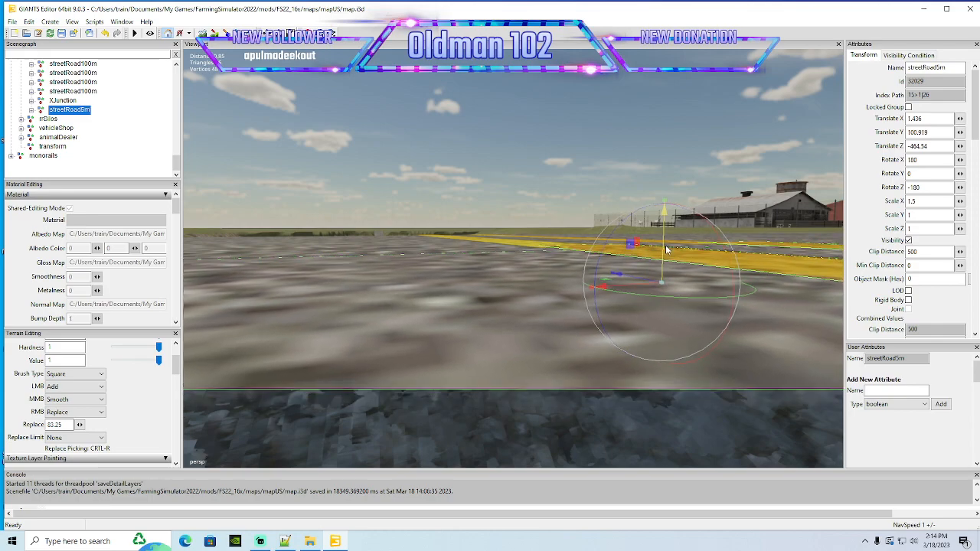
{"action": "left_click_drag", "start_coordinate": [666, 245], "coordinate": [706, 356], "text": "alt"}
{"action": "scroll", "coordinate": [701, 356], "scroll_direction": "down", "scroll_amount": 5}
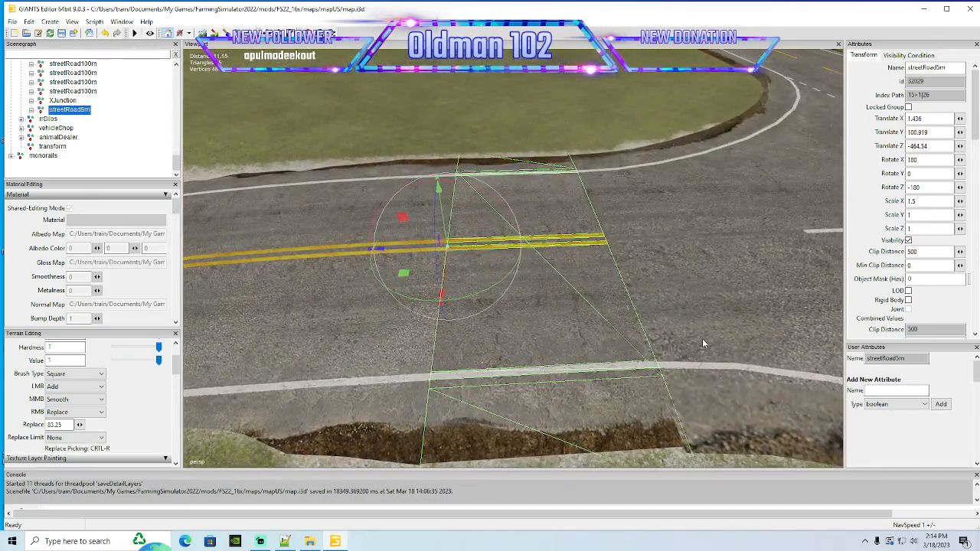
Examine the joined four-way junction and the separate TJunction piece in the grass beyond it
{"action": "scroll", "coordinate": [656, 338], "scroll_direction": "down", "scroll_amount": 8}
{"action": "left_click_drag", "start_coordinate": [629, 328], "coordinate": [670, 338], "text": "alt"}
{"action": "middle_click_drag", "start_coordinate": [498, 349], "coordinate": [501, 345], "text": "alt"}
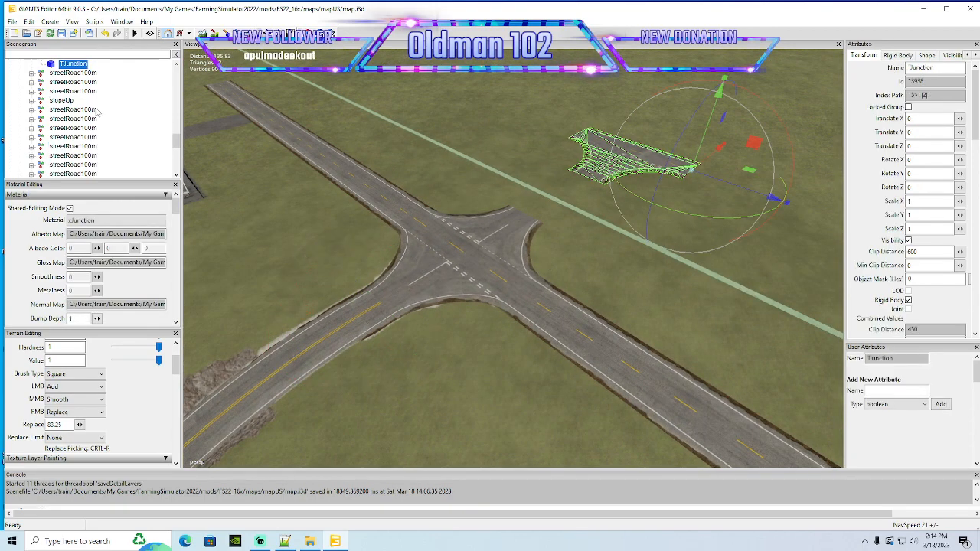
{"action": "left_click", "coordinate": [35, 83]}
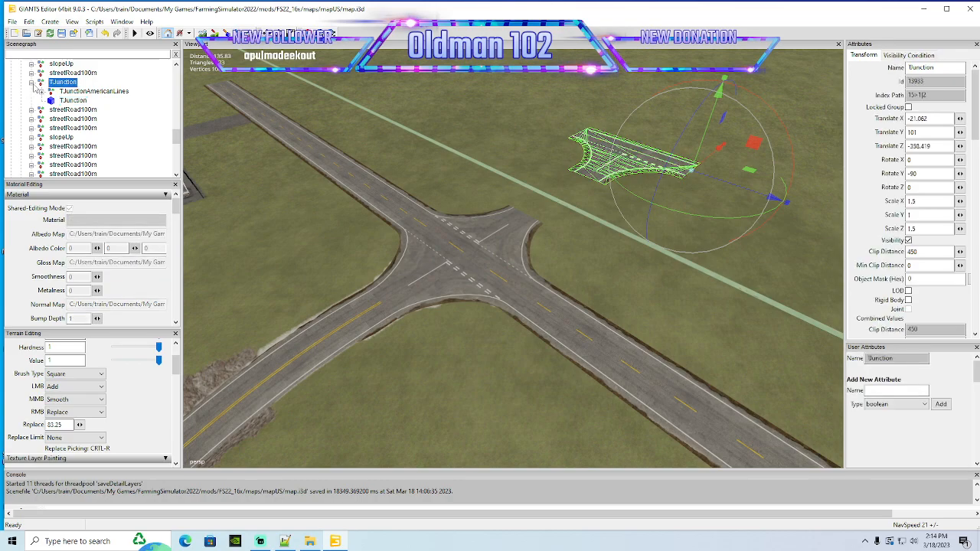
{"action": "left_click_drag", "start_coordinate": [502, 137], "coordinate": [516, 259], "text": "alt"}
{"action": "scroll", "coordinate": [529, 257], "scroll_direction": "up", "scroll_amount": 5}
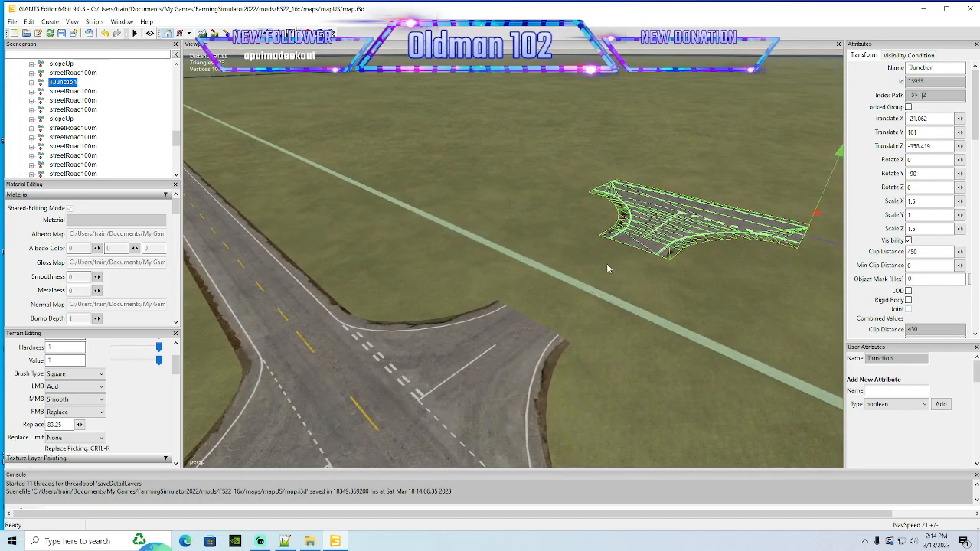
{"action": "left_click_drag", "start_coordinate": [607, 264], "coordinate": [459, 222], "text": "alt"}
Find the Full_Road_Kit pieces on the map and select the Street_Lane20m piece in lanesKit
{"action": "scroll", "coordinate": [68, 141], "scroll_direction": "up", "scroll_amount": 10}
{"action": "scroll", "coordinate": [67, 141], "scroll_direction": "up", "scroll_amount": 1}
{"action": "left_click", "coordinate": [32, 111]}
{"action": "scroll", "coordinate": [52, 125], "scroll_direction": "up", "scroll_amount": 4}
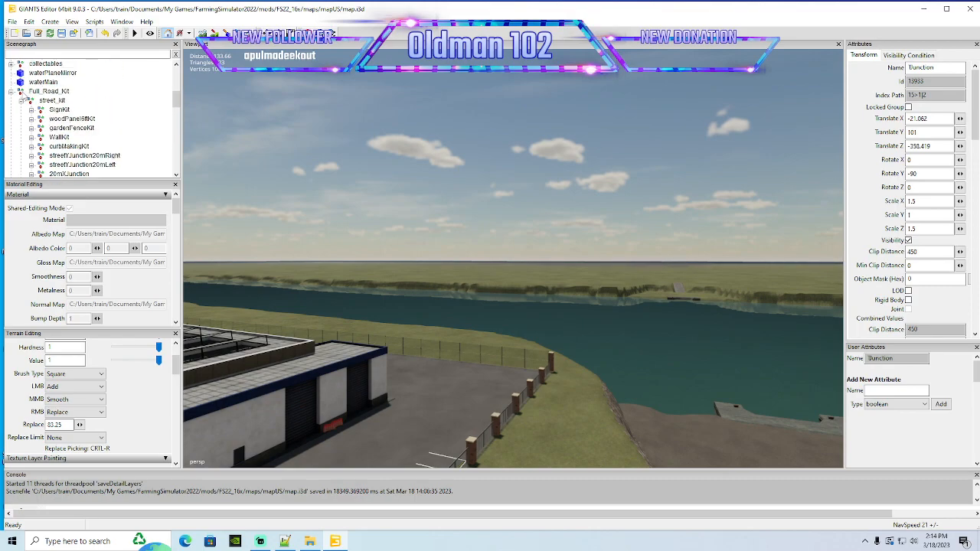
{"action": "left_click", "coordinate": [28, 92]}
{"action": "scroll", "coordinate": [433, 294], "scroll_direction": "up", "scroll_amount": 6}
{"action": "left_click_drag", "start_coordinate": [432, 293], "coordinate": [453, 291], "text": "alt"}
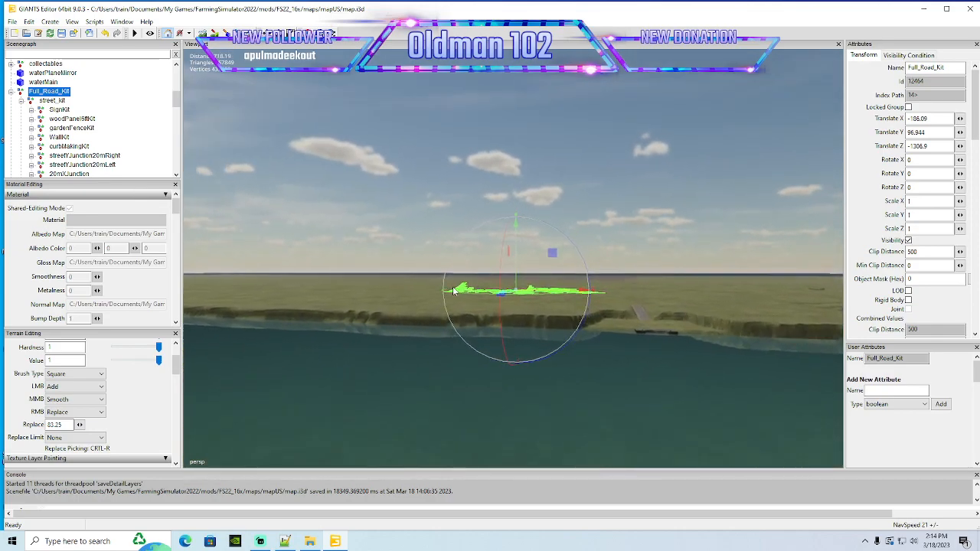
{"action": "scroll", "coordinate": [453, 291], "scroll_direction": "up", "scroll_amount": 8}
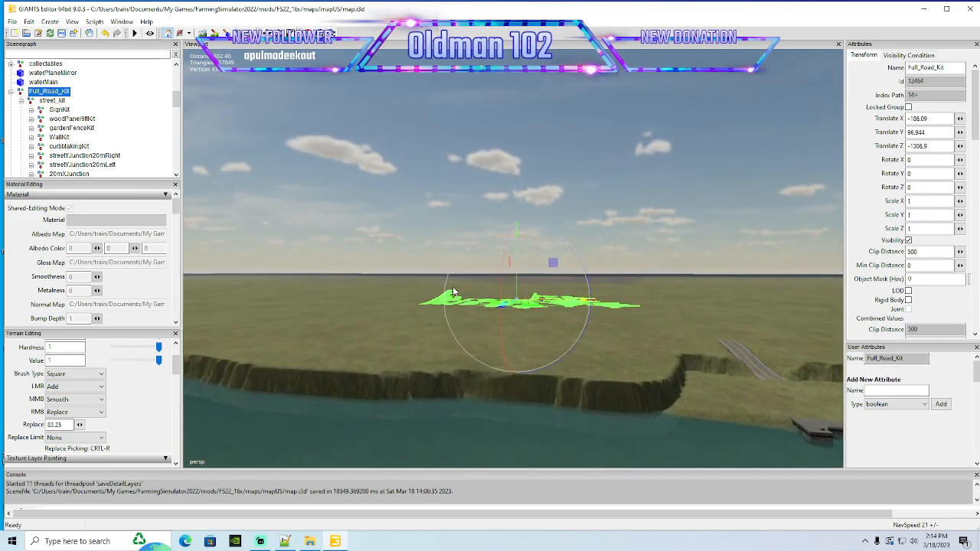
{"action": "scroll", "coordinate": [452, 292], "scroll_direction": "up", "scroll_amount": 8}
{"action": "scroll", "coordinate": [452, 297], "scroll_direction": "up", "scroll_amount": 8}
{"action": "scroll", "coordinate": [436, 295], "scroll_direction": "up", "scroll_amount": 10}
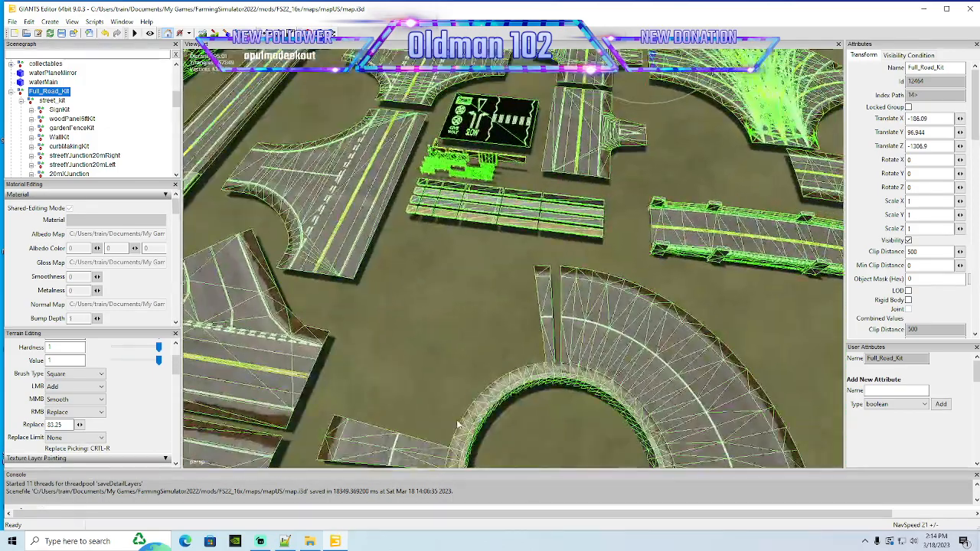
{"action": "scroll", "coordinate": [464, 427], "scroll_direction": "down", "scroll_amount": 6}
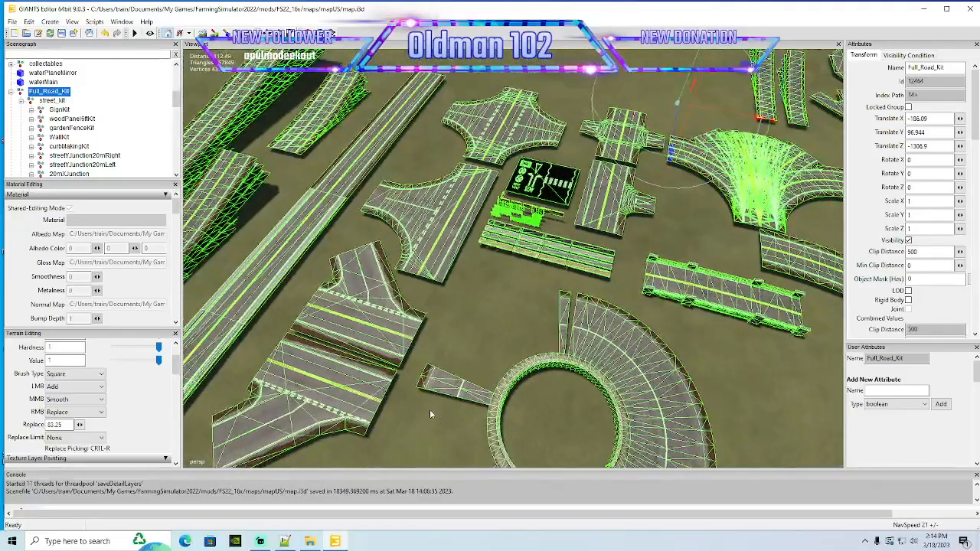
{"action": "left_click_drag", "start_coordinate": [429, 411], "coordinate": [527, 369], "text": "alt"}
{"action": "scroll", "coordinate": [591, 326], "scroll_direction": "up", "scroll_amount": 5}
{"action": "left_click", "coordinate": [527, 369]}
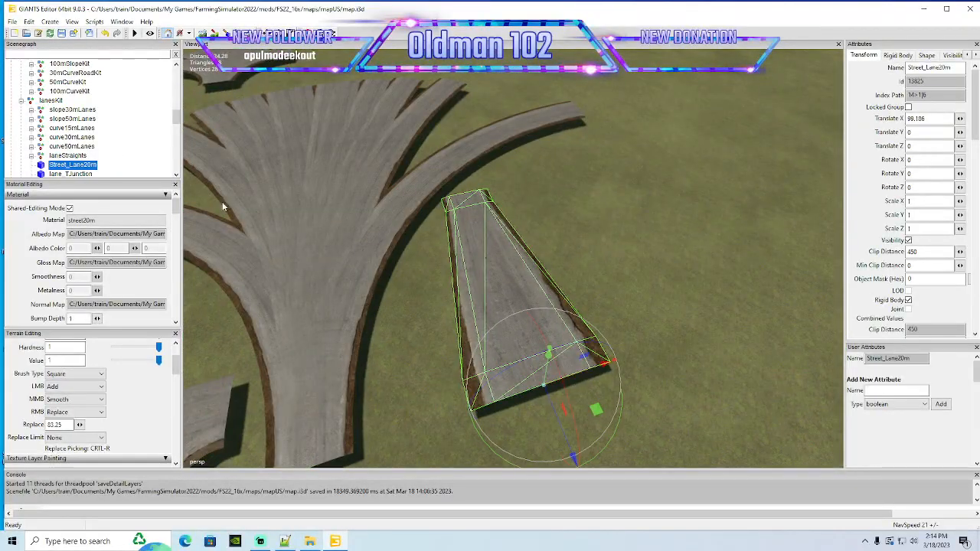
Look over the road kit's junction and lane pieces and examine the shape of Street_Lane20m at both ends
{"action": "scroll", "coordinate": [120, 166], "scroll_direction": "down", "scroll_amount": 1}
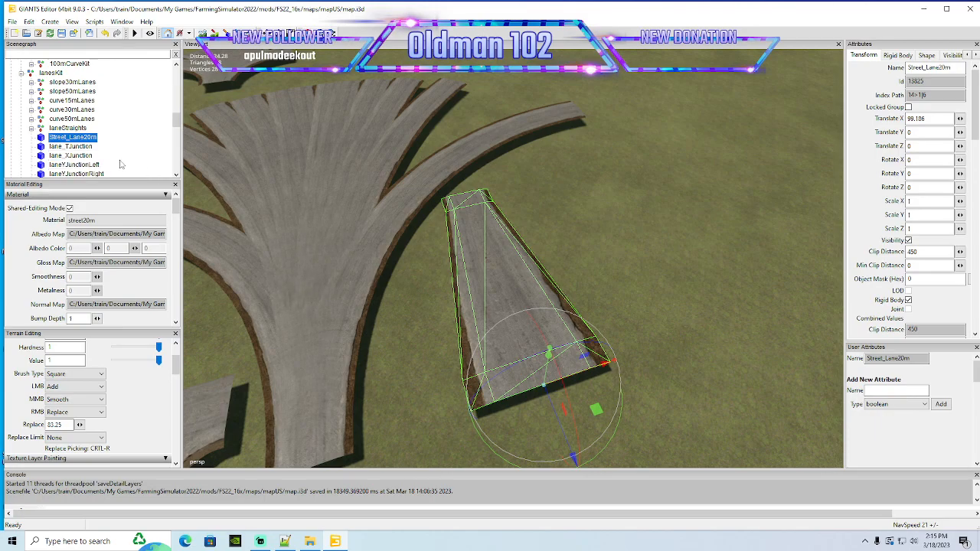
{"action": "left_click_drag", "start_coordinate": [391, 252], "coordinate": [416, 361], "text": "alt"}
{"action": "scroll", "coordinate": [510, 277], "scroll_direction": "down", "scroll_amount": 5}
{"action": "scroll", "coordinate": [480, 286], "scroll_direction": "up", "scroll_amount": 1}
{"action": "scroll", "coordinate": [467, 245], "scroll_direction": "up", "scroll_amount": 3}
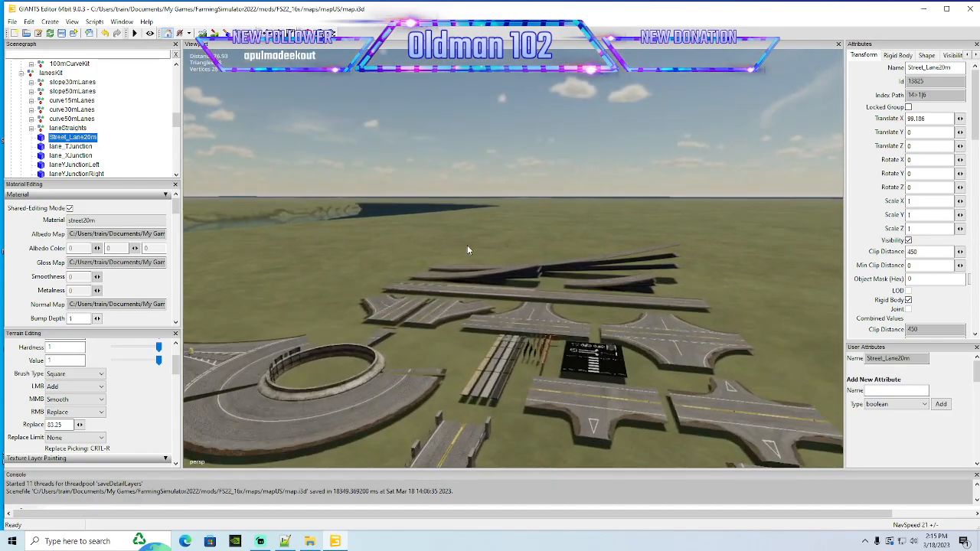
{"action": "scroll", "coordinate": [466, 245], "scroll_direction": "up", "scroll_amount": 3}
{"action": "scroll", "coordinate": [643, 337], "scroll_direction": "down", "scroll_amount": 5}
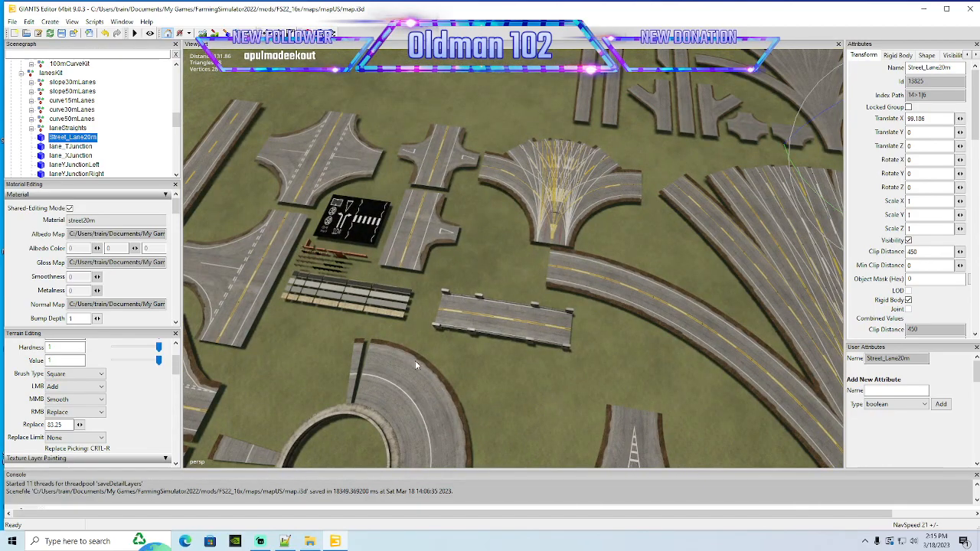
{"action": "scroll", "coordinate": [413, 361], "scroll_direction": "down", "scroll_amount": 2}
{"action": "left_click_drag", "start_coordinate": [412, 359], "coordinate": [496, 289], "text": "alt"}
{"action": "scroll", "coordinate": [496, 289], "scroll_direction": "up", "scroll_amount": 4}
{"action": "scroll", "coordinate": [496, 287], "scroll_direction": "up", "scroll_amount": 2}
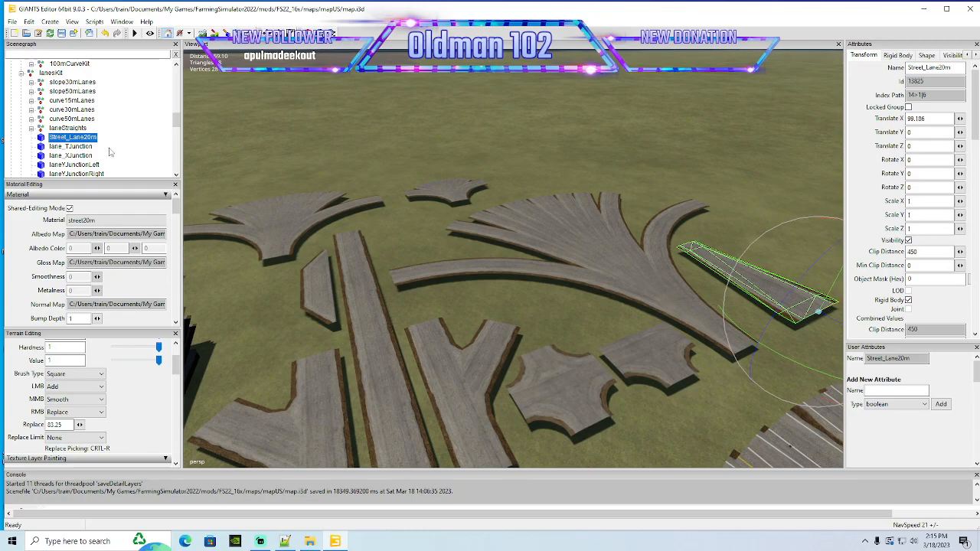
{"action": "scroll", "coordinate": [110, 151], "scroll_direction": "down", "scroll_amount": 1}
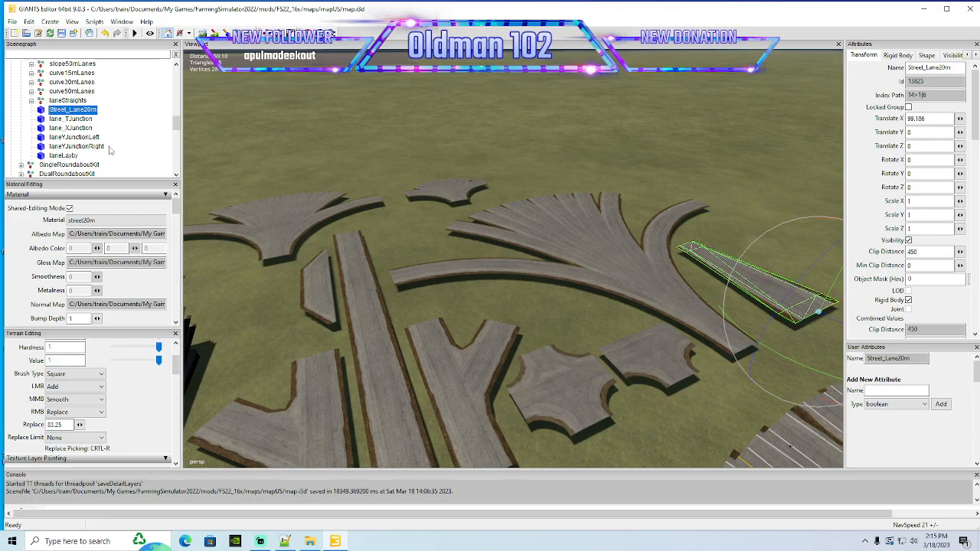
{"action": "key", "text": "f"}
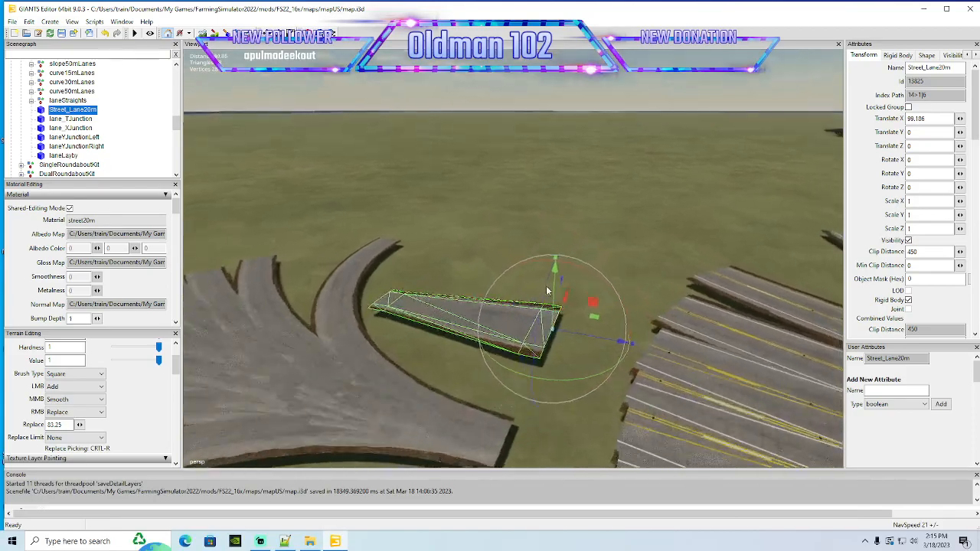
{"action": "left_click_drag", "start_coordinate": [547, 288], "coordinate": [450, 281], "text": "alt"}
{"action": "scroll", "coordinate": [449, 281], "scroll_direction": "up", "scroll_amount": 2}
{"action": "key", "text": "f"}
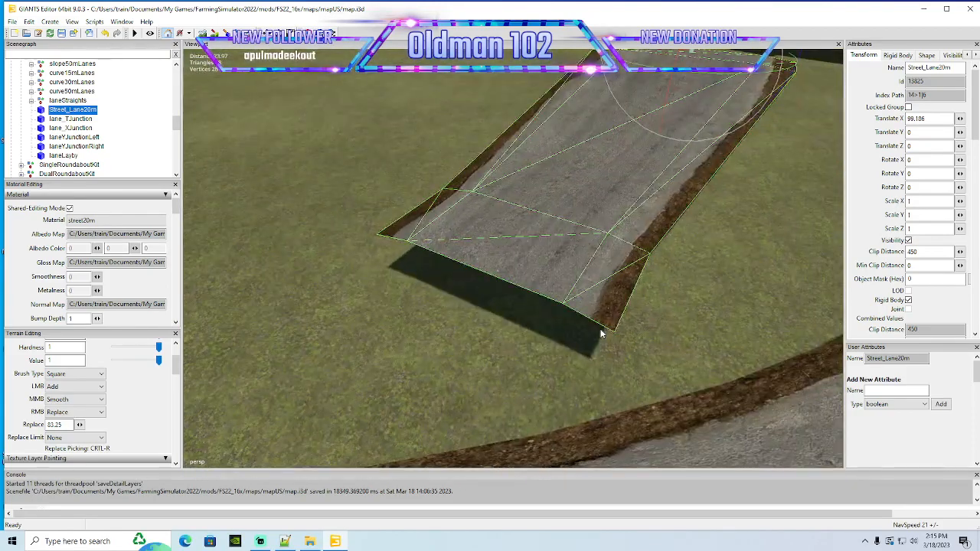
{"action": "scroll", "coordinate": [632, 325], "scroll_direction": "down", "scroll_amount": 4}
{"action": "scroll", "coordinate": [632, 324], "scroll_direction": "down", "scroll_amount": 2}
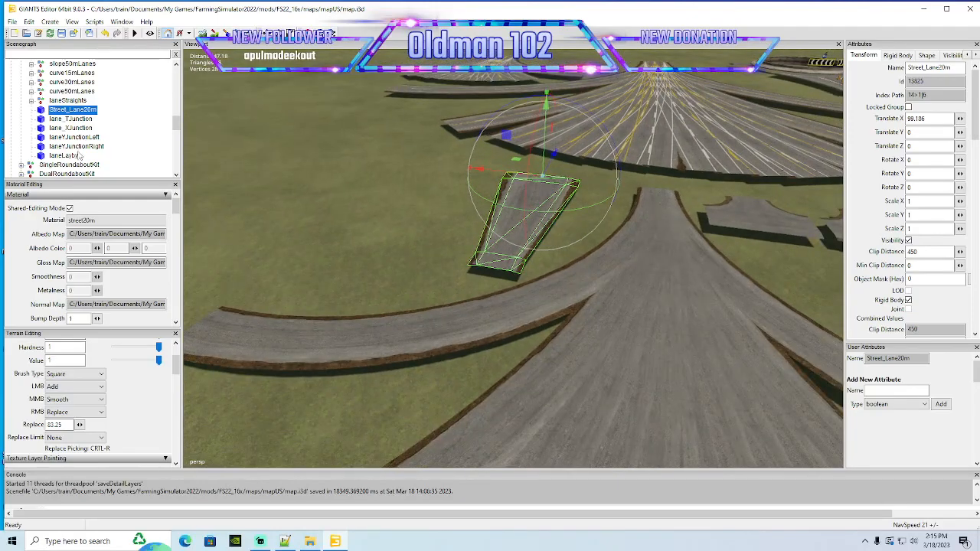
{"action": "scroll", "coordinate": [429, 238], "scroll_direction": "down", "scroll_amount": 3}
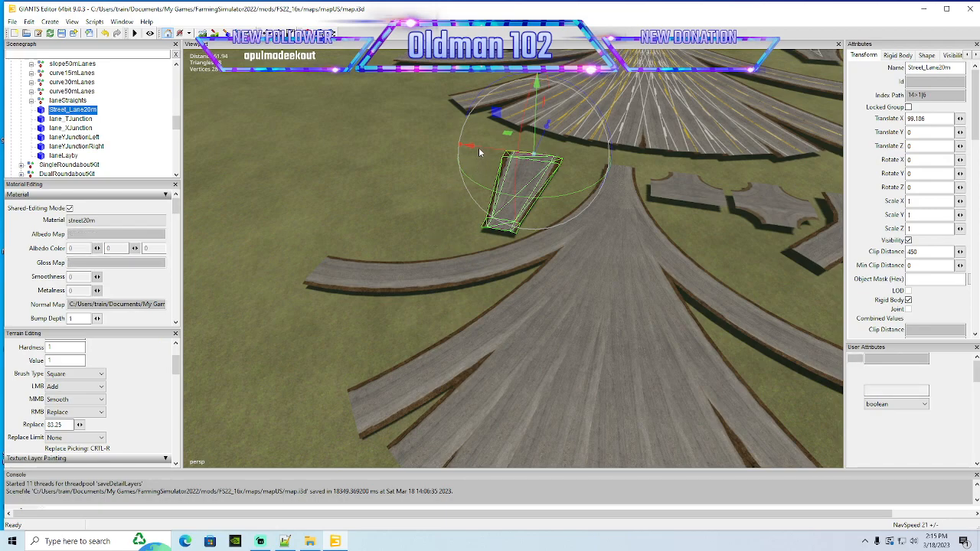
Duplicate Street_Lane20m, place the copy beside the original at about X 118.452, and cut it out of lanesKit
{"action": "key", "text": "ctrl+d"}
{"action": "left_click_drag", "start_coordinate": [479, 147], "coordinate": [271, 139]}
{"action": "scroll", "coordinate": [99, 124], "scroll_direction": "down", "scroll_amount": 3}
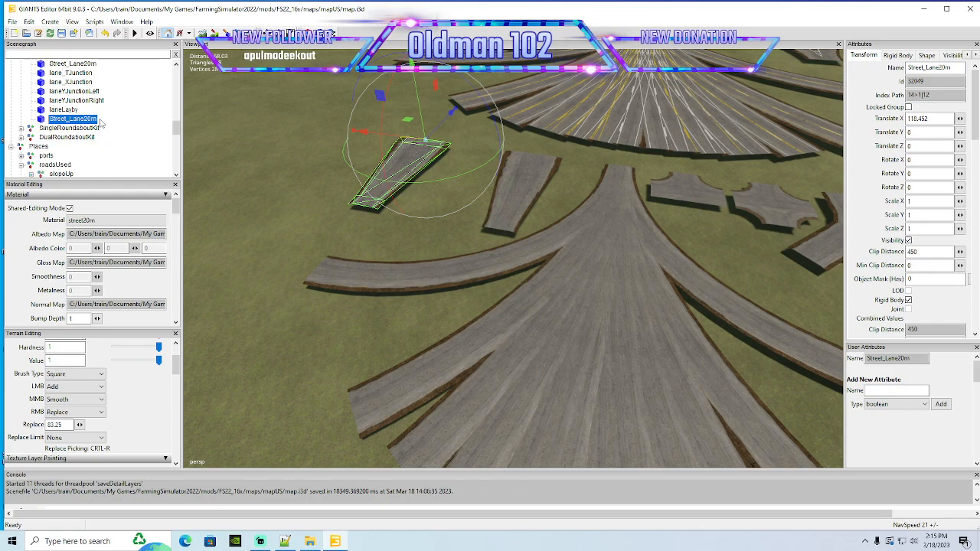
{"action": "left_click", "coordinate": [28, 21]}
{"action": "left_click", "coordinate": [76, 82]}
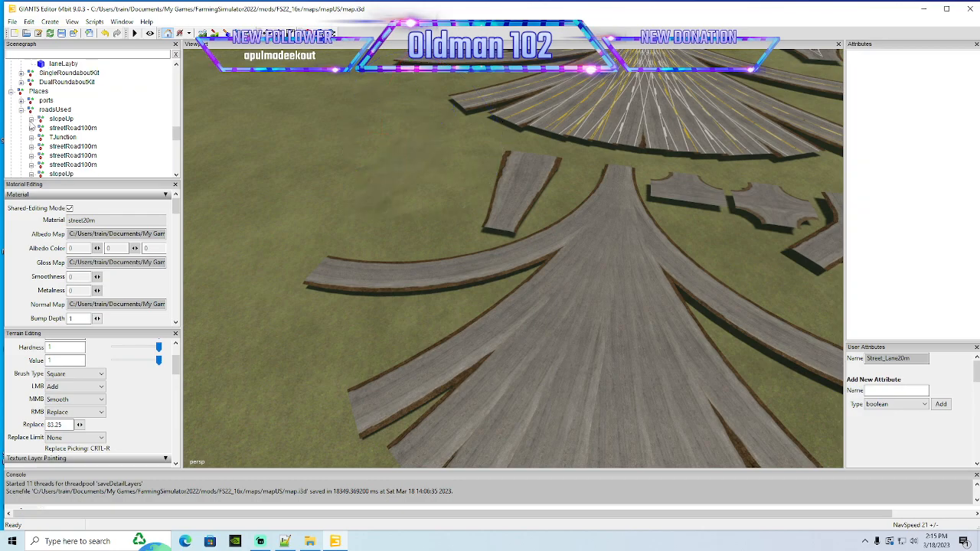
Paste the cut Street_Lane20m piece into the roadsUsed group under Places
{"action": "left_click", "coordinate": [36, 112]}
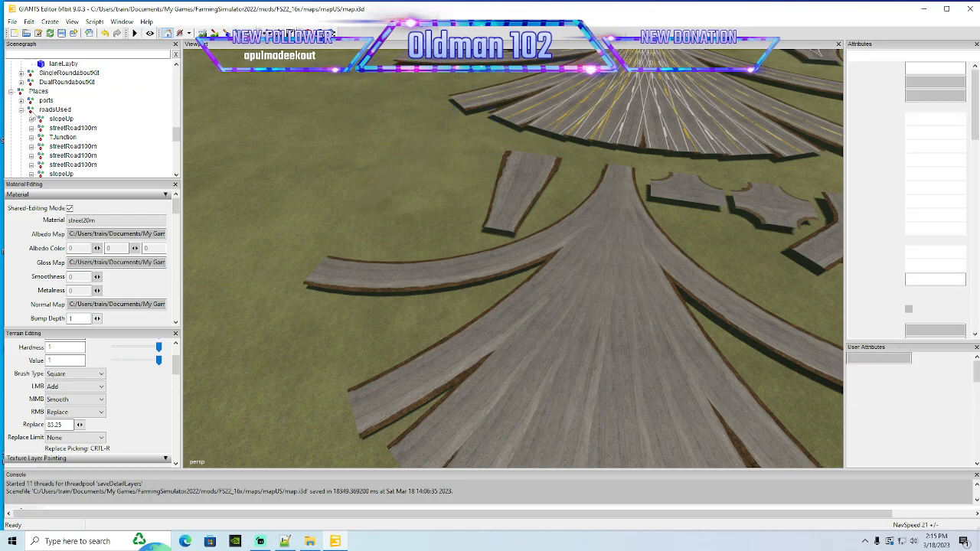
{"action": "left_click", "coordinate": [34, 22]}
{"action": "left_click", "coordinate": [44, 107]}
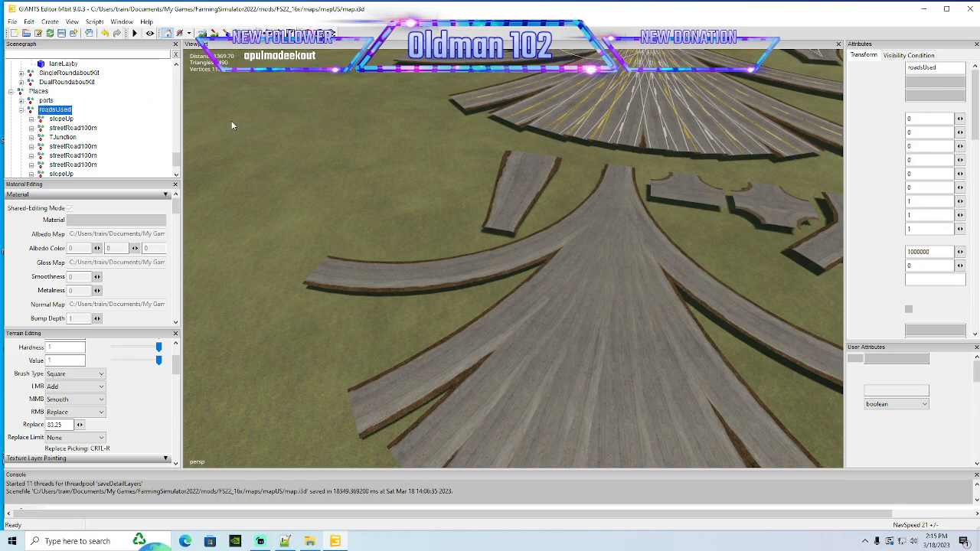
Place Street_Lane20m on the map at the four-way junction's open arm, at about X 0.061, Y 100.891, Z -408.144
{"action": "left_click_drag", "start_coordinate": [458, 253], "coordinate": [452, 130], "text": "alt"}
{"action": "scroll", "coordinate": [453, 130], "scroll_direction": "up", "scroll_amount": 3}
{"action": "scroll", "coordinate": [443, 131], "scroll_direction": "up", "scroll_amount": 5}
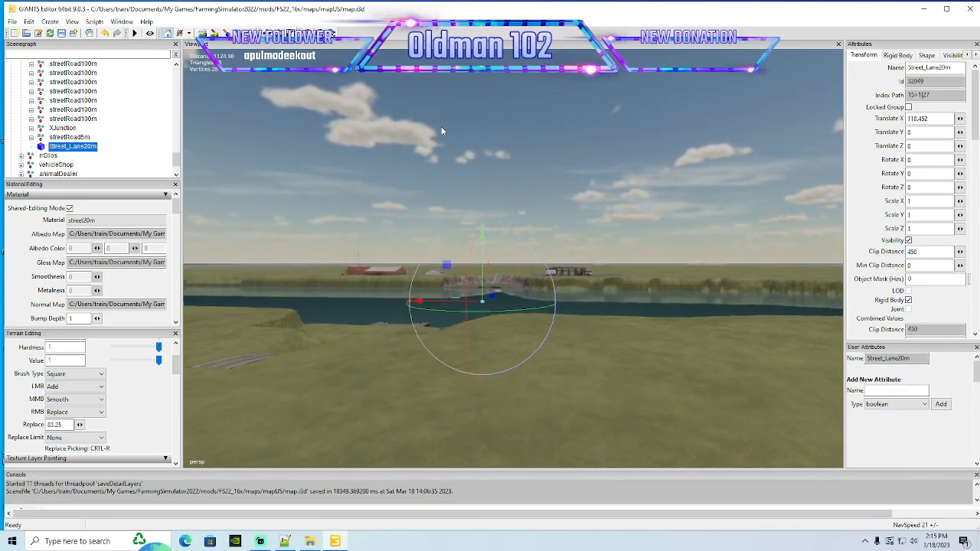
{"action": "scroll", "coordinate": [441, 130], "scroll_direction": "up", "scroll_amount": 5}
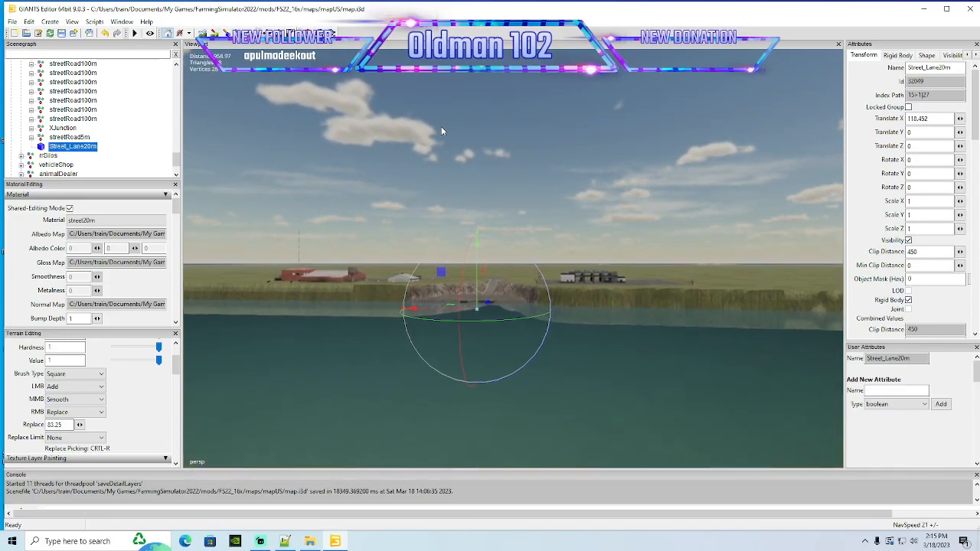
{"action": "scroll", "coordinate": [441, 131], "scroll_direction": "up", "scroll_amount": 5}
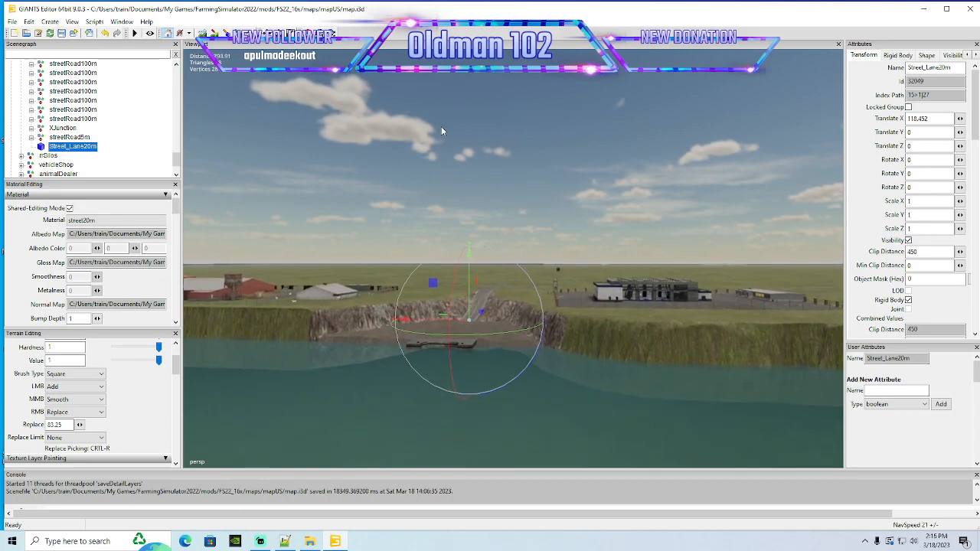
{"action": "scroll", "coordinate": [440, 131], "scroll_direction": "up", "scroll_amount": 5}
{"action": "scroll", "coordinate": [433, 133], "scroll_direction": "up", "scroll_amount": 5}
{"action": "left_click_drag", "start_coordinate": [443, 136], "coordinate": [268, 230], "text": "alt"}
{"action": "left_click", "coordinate": [28, 23]}
{"action": "left_click", "coordinate": [85, 164]}
{"action": "left_click", "coordinate": [497, 266]}
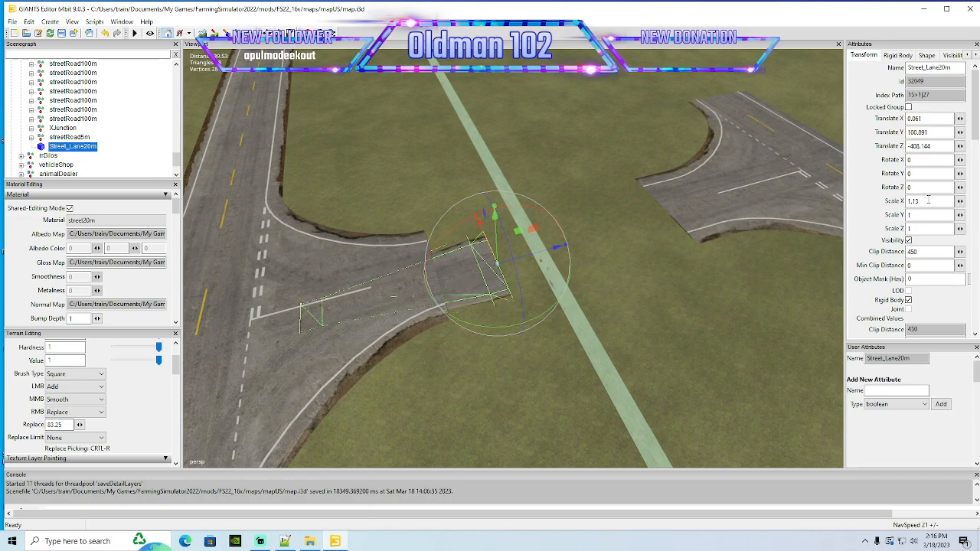
Set Street_Lane20m's Scale X to 1.5 and turn it to face away from the junction, with Rotate Y at 0
{"action": "type", "text": ".5"}
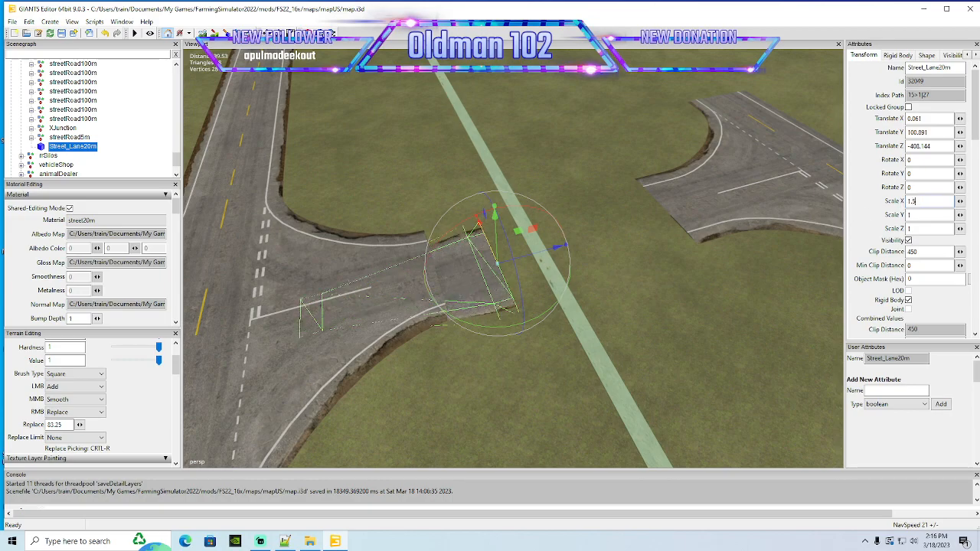
{"action": "left_click_drag", "start_coordinate": [498, 331], "coordinate": [511, 230]}
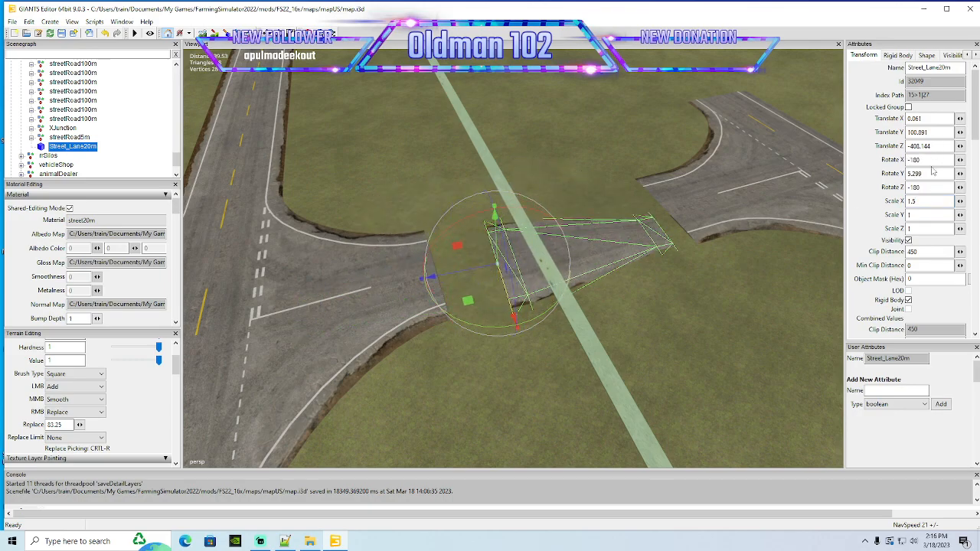
{"action": "type", "text": "0"}
Move Street_Lane20m flush against the junction's open arm and adjust its height, at about X 1.415, Y 100.926, Z -414.654
{"action": "left_click_drag", "start_coordinate": [519, 314], "coordinate": [558, 307], "text": "alt"}
{"action": "scroll", "coordinate": [467, 302], "scroll_direction": "up", "scroll_amount": 5}
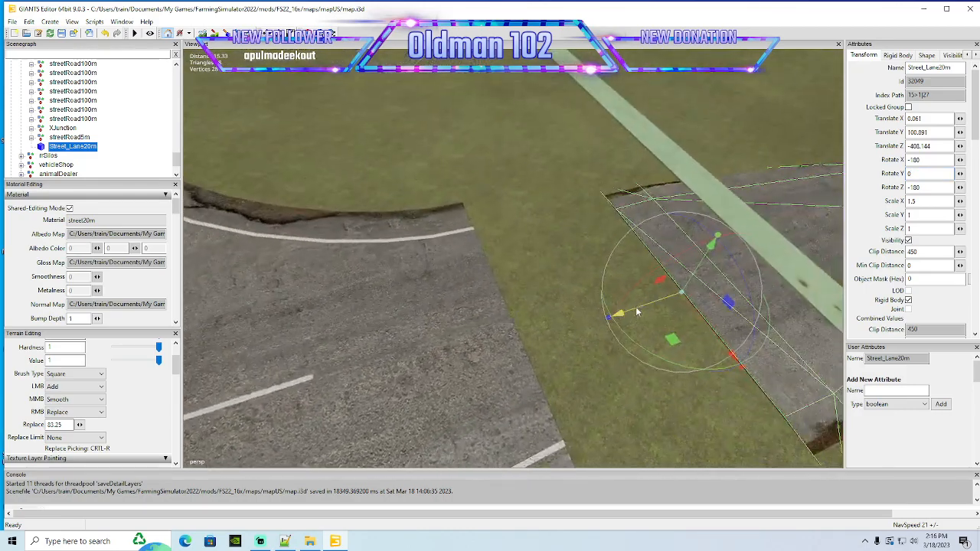
{"action": "left_click_drag", "start_coordinate": [642, 308], "coordinate": [454, 354]}
{"action": "left_click_drag", "start_coordinate": [530, 367], "coordinate": [627, 341]}
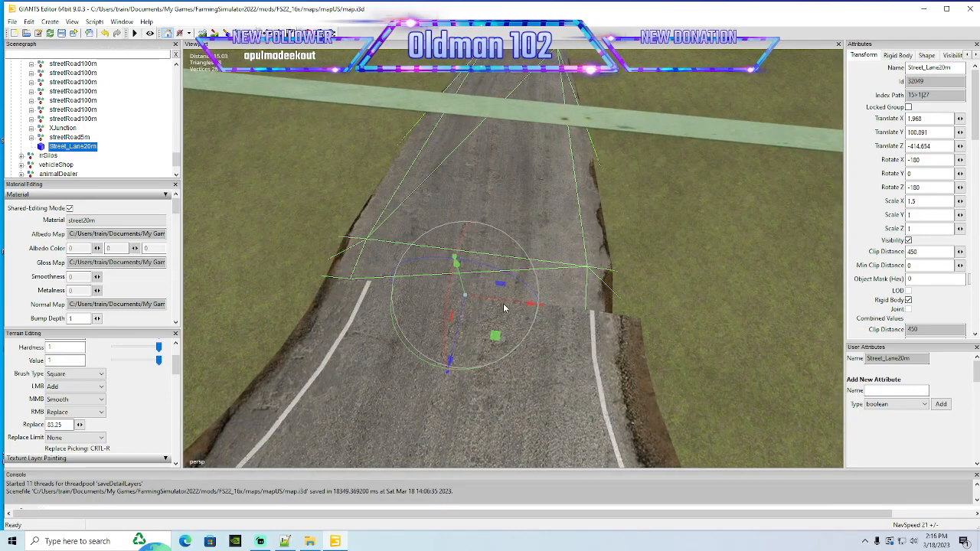
{"action": "left_click_drag", "start_coordinate": [513, 305], "coordinate": [300, 223]}
{"action": "scroll", "coordinate": [559, 320], "scroll_direction": "up", "scroll_amount": 3}
{"action": "scroll", "coordinate": [367, 322], "scroll_direction": "up", "scroll_amount": 4}
{"action": "scroll", "coordinate": [388, 180], "scroll_direction": "up", "scroll_amount": 5}
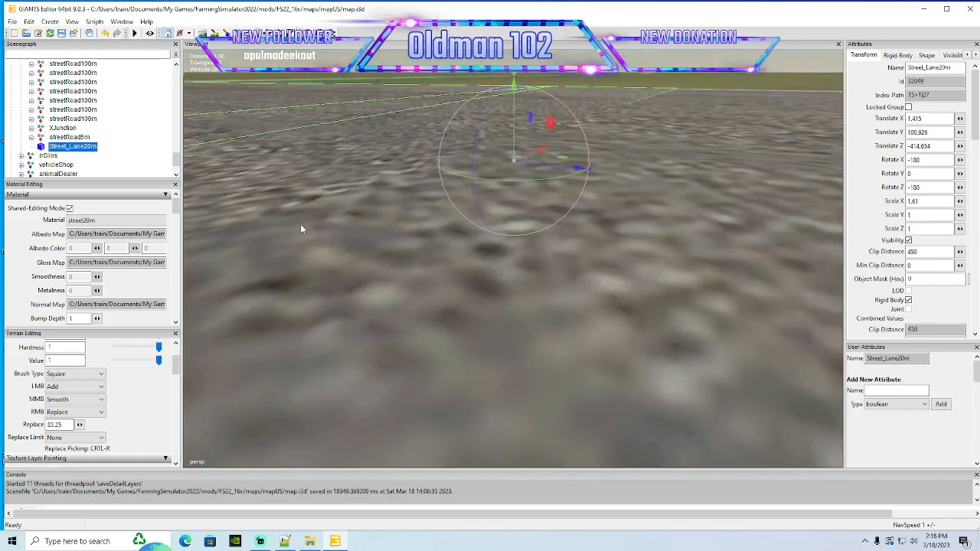
{"action": "scroll", "coordinate": [529, 251], "scroll_direction": "up", "scroll_amount": 3}
{"action": "scroll", "coordinate": [531, 255], "scroll_direction": "down", "scroll_amount": 2}
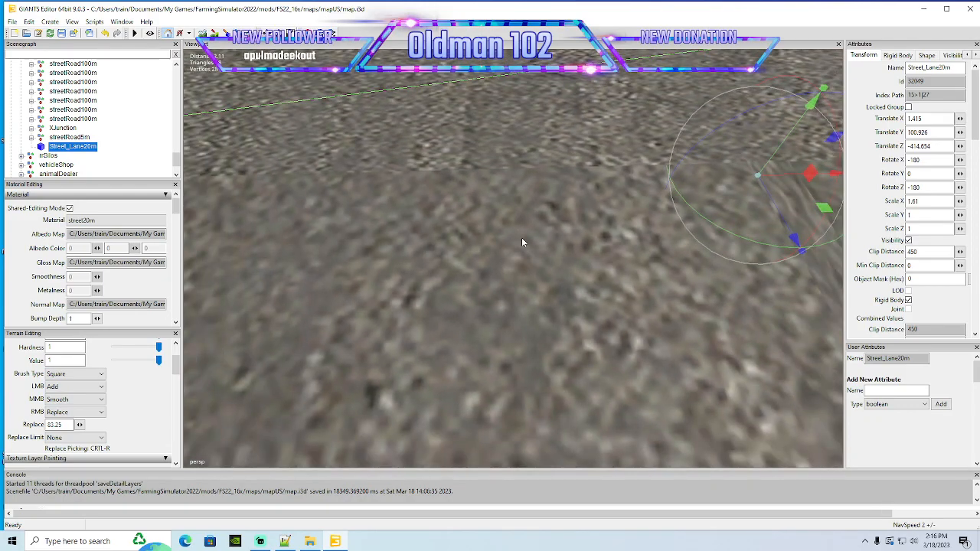
{"action": "scroll", "coordinate": [500, 252], "scroll_direction": "down", "scroll_amount": 6}
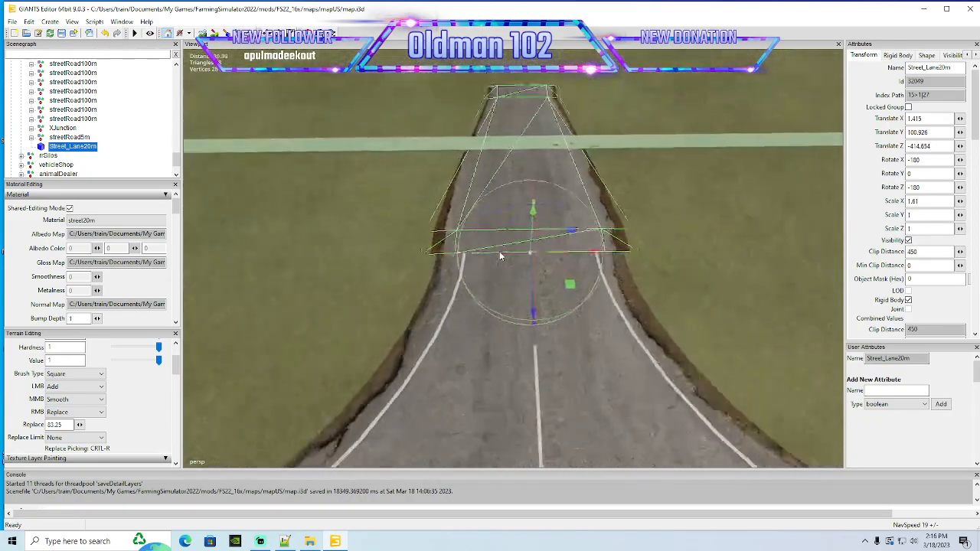
Set Street_Lane20m's Scale X to 1.5 and check its fit between the junction arm and the TJunction beyond
{"action": "scroll", "coordinate": [499, 251], "scroll_direction": "up", "scroll_amount": 2}
{"action": "mouse_move", "coordinate": [499, 252]}
{"action": "left_mouse_down", "text": "alt"}
{"action": "mouse_move", "coordinate": [520, 235]}
{"action": "mouse_move", "coordinate": [491, 251]}
{"action": "left_mouse_up", "text": "alt"}
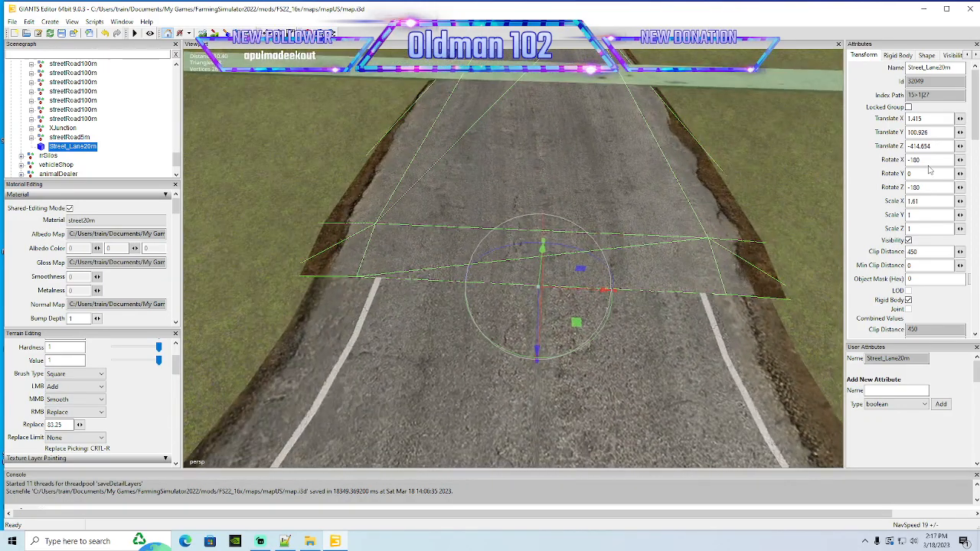
{"action": "type", "text": "1.5"}
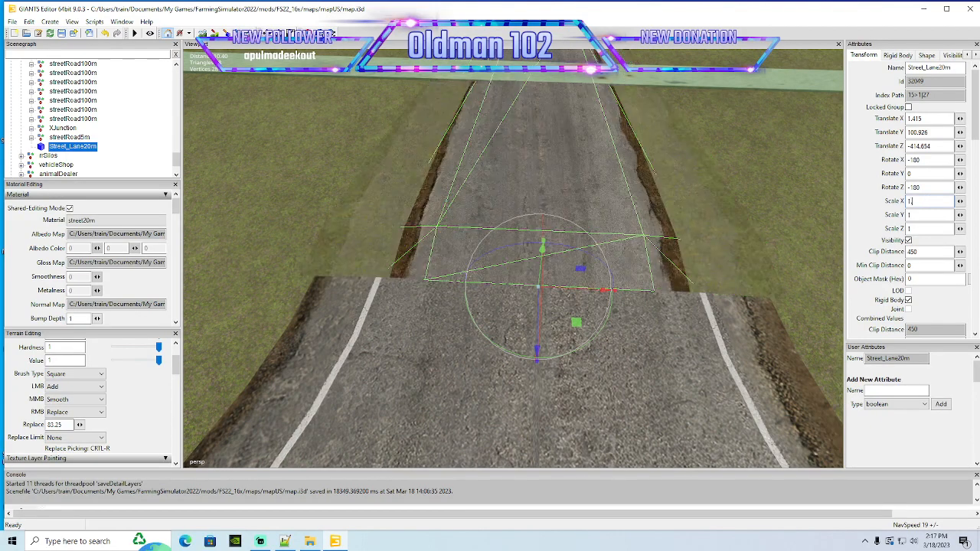
{"action": "scroll", "coordinate": [554, 299], "scroll_direction": "down", "scroll_amount": 6}
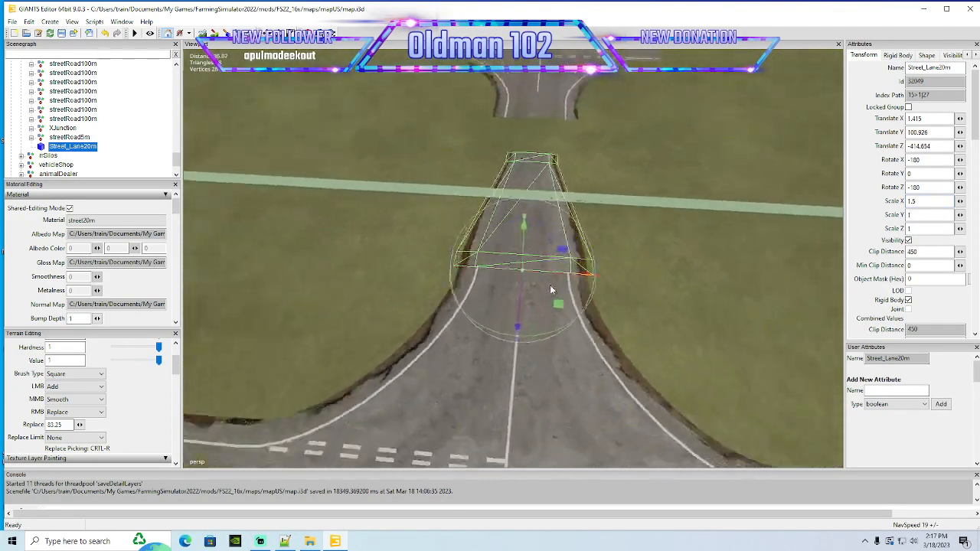
{"action": "left_click_drag", "start_coordinate": [529, 186], "coordinate": [524, 350], "text": "alt"}
{"action": "scroll", "coordinate": [524, 350], "scroll_direction": "down", "scroll_amount": 3}
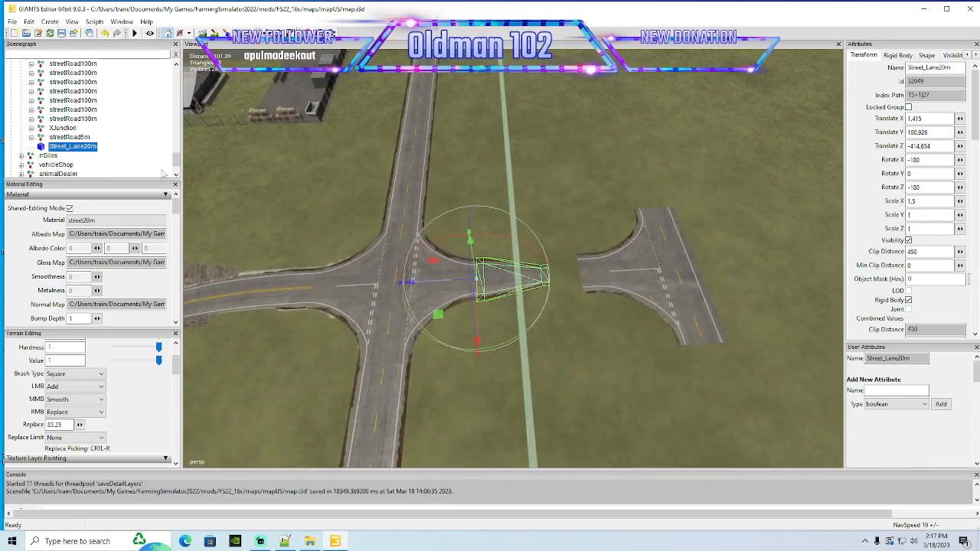
Duplicate the end streetRoad100m section beside the fenced yard's driveway and butt the copy against the road's end at about X 200.787
{"action": "scroll", "coordinate": [175, 160], "scroll_direction": "down", "scroll_amount": 2}
{"action": "left_click", "coordinate": [58, 172]}
{"action": "left_click_drag", "start_coordinate": [447, 345], "coordinate": [454, 346], "text": "alt"}
{"action": "left_click_drag", "start_coordinate": [515, 335], "coordinate": [585, 301], "text": "alt"}
{"action": "scroll", "coordinate": [439, 257], "scroll_direction": "up", "scroll_amount": 6}
{"action": "scroll", "coordinate": [440, 253], "scroll_direction": "up", "scroll_amount": 3}
{"action": "scroll", "coordinate": [662, 337], "scroll_direction": "down", "scroll_amount": 5}
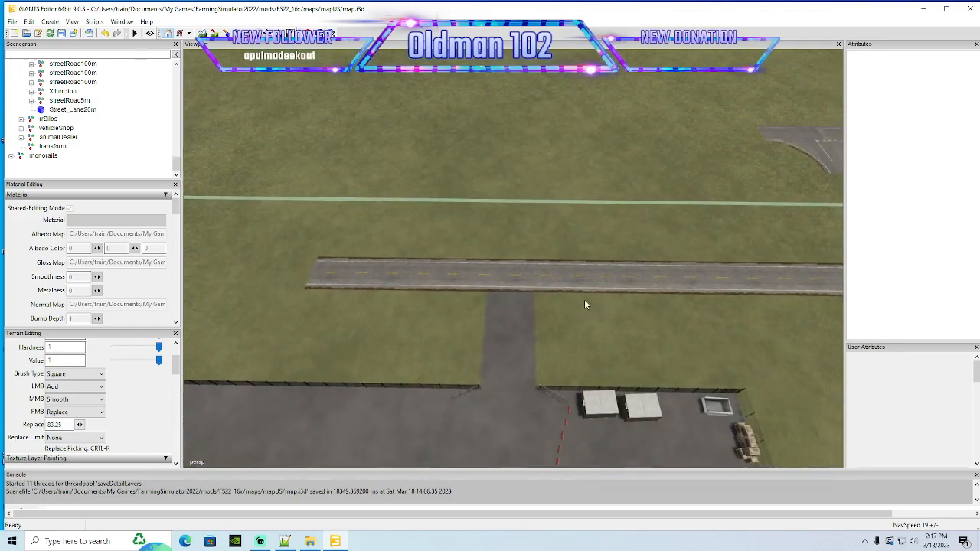
{"action": "left_click", "coordinate": [517, 285]}
{"action": "scroll", "coordinate": [96, 111], "scroll_direction": "up", "scroll_amount": 2}
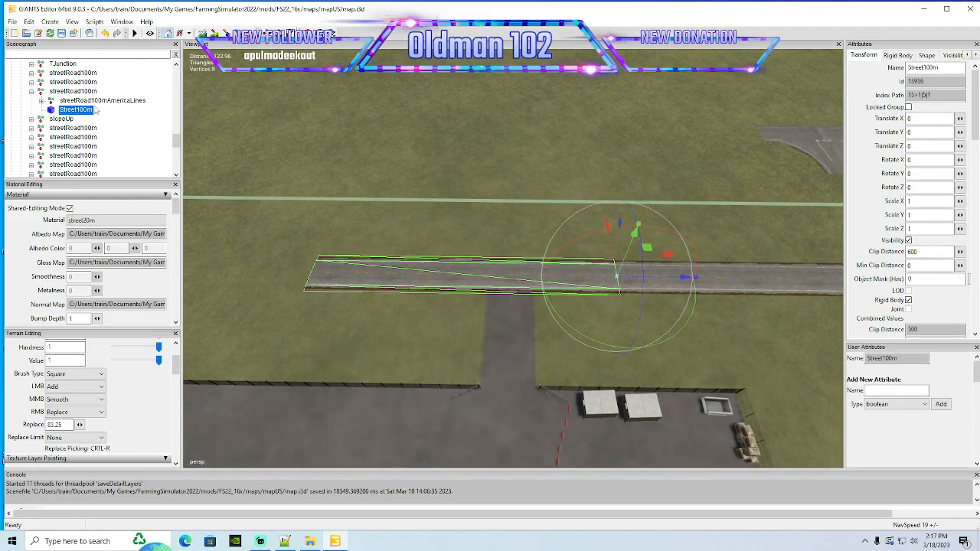
{"action": "left_click", "coordinate": [35, 92]}
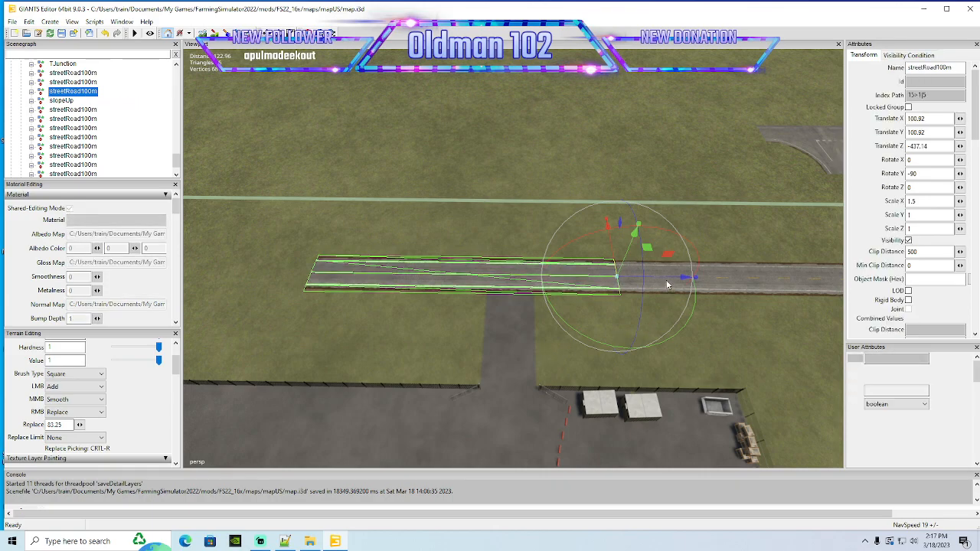
{"action": "key", "text": "ctrl+d"}
{"action": "left_click_drag", "start_coordinate": [671, 283], "coordinate": [336, 282]}
{"action": "left_click_drag", "start_coordinate": [336, 283], "coordinate": [509, 318], "text": "alt"}
{"action": "scroll", "coordinate": [312, 292], "scroll_direction": "up", "scroll_amount": 6}
{"action": "scroll", "coordinate": [508, 318], "scroll_direction": "down", "scroll_amount": 10}
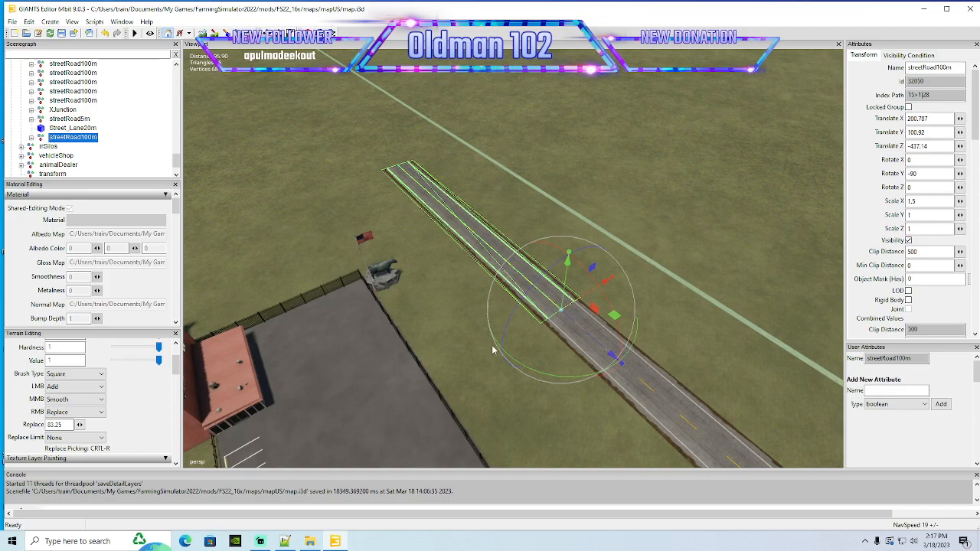
Duplicate the new streetRoad100m section and join the copy to the end of the road at about X 300.738
{"action": "key", "text": "ctrl+d"}
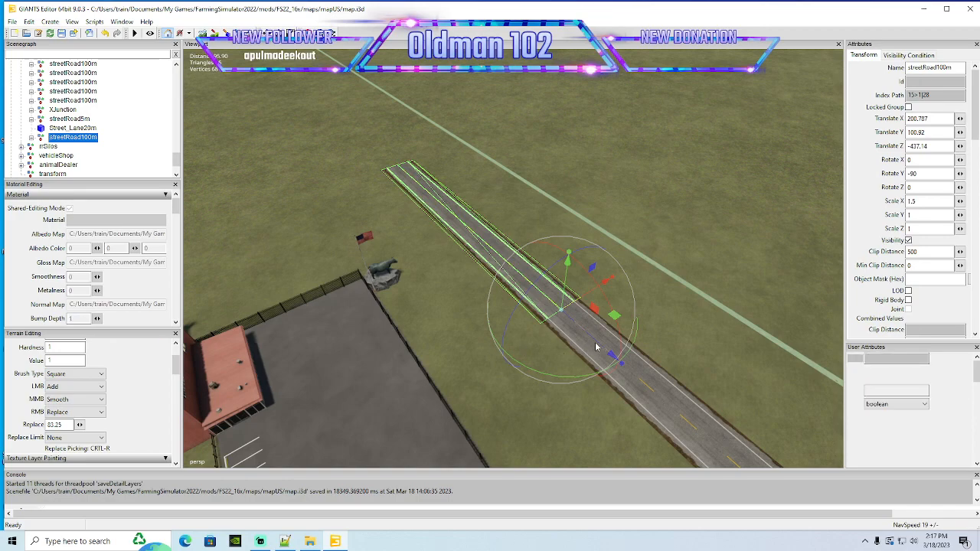
{"action": "left_click_drag", "start_coordinate": [597, 342], "coordinate": [446, 227]}
{"action": "scroll", "coordinate": [403, 189], "scroll_direction": "up", "scroll_amount": 8}
{"action": "left_click_drag", "start_coordinate": [403, 178], "coordinate": [409, 210], "text": "alt"}
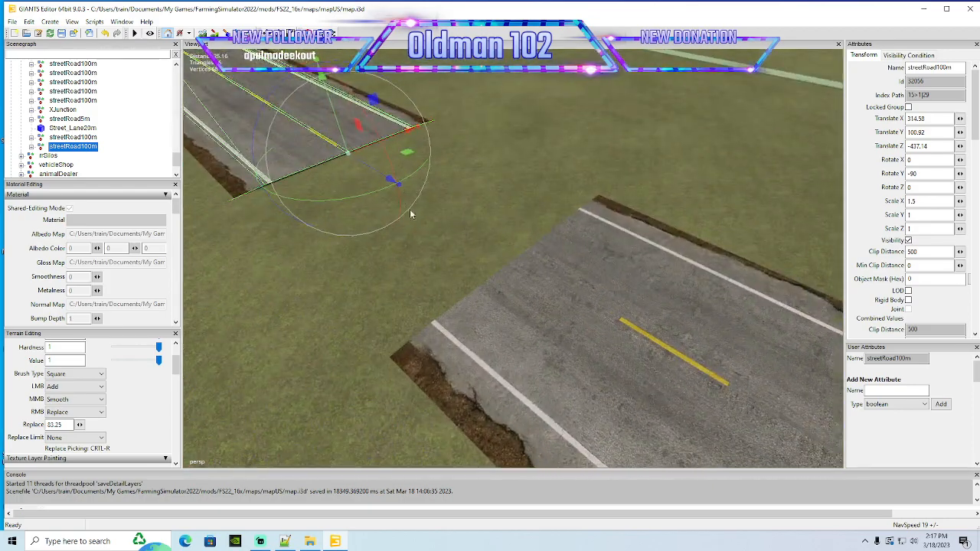
{"action": "left_click_drag", "start_coordinate": [382, 175], "coordinate": [605, 361]}
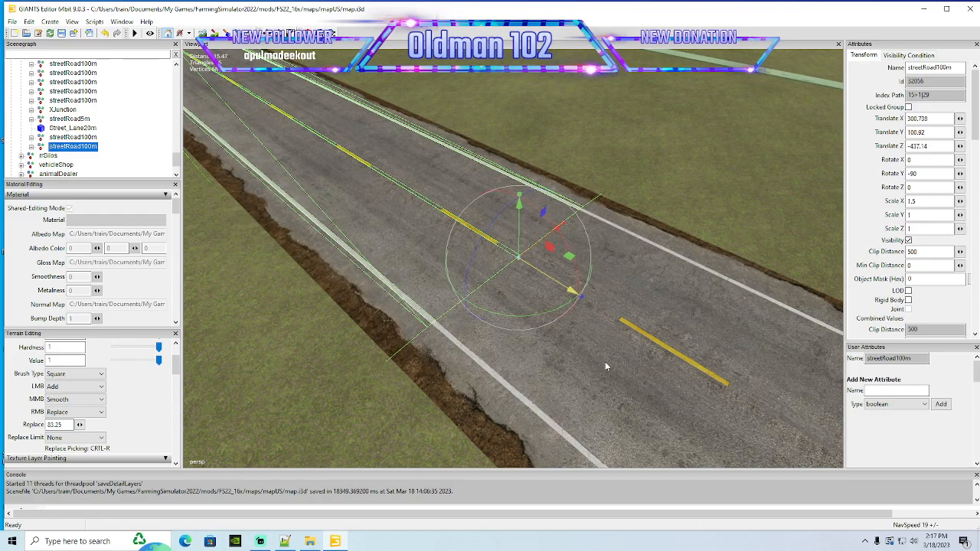
{"action": "scroll", "coordinate": [611, 372], "scroll_direction": "down", "scroll_amount": 5}
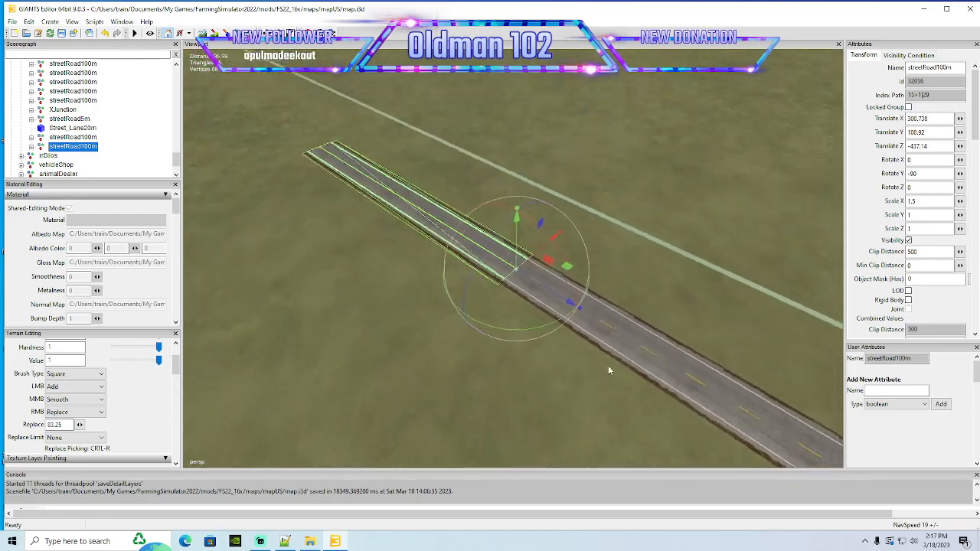
{"action": "scroll", "coordinate": [608, 371], "scroll_direction": "down", "scroll_amount": 5}
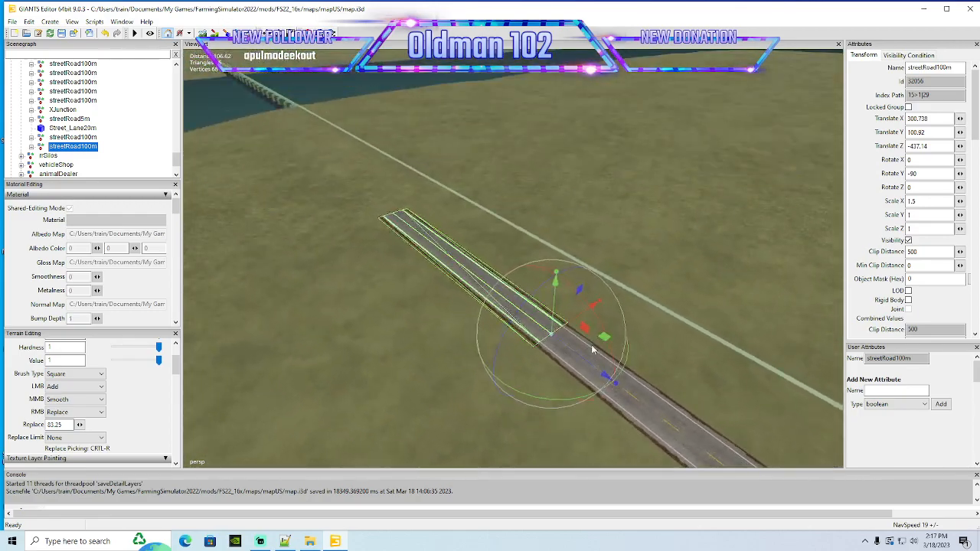
{"action": "scroll", "coordinate": [591, 345], "scroll_direction": "up", "scroll_amount": 5}
Add one more streetRoad100m copy to extend the road, joining it at about X 400.634
{"action": "key", "text": "ctrl+d"}
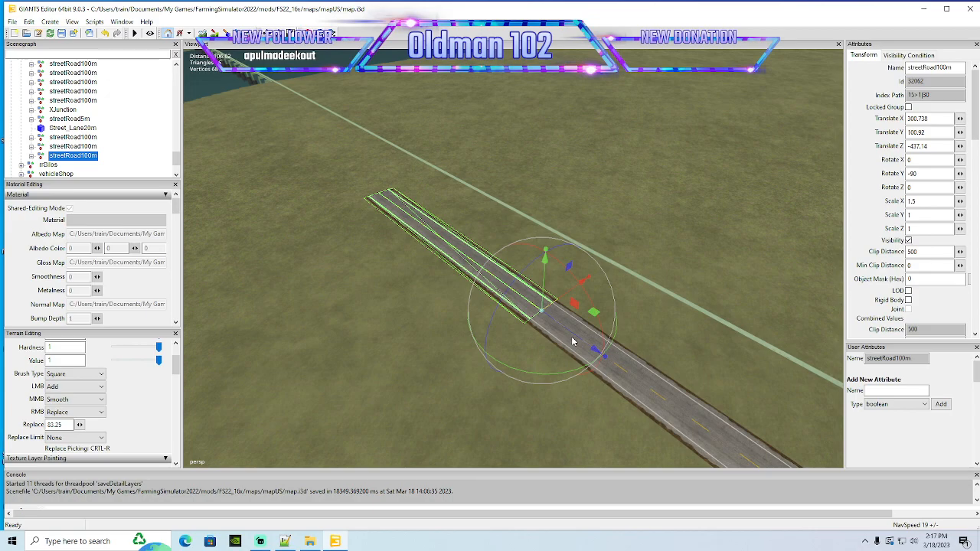
{"action": "left_click_drag", "start_coordinate": [574, 342], "coordinate": [356, 220]}
{"action": "scroll", "coordinate": [311, 173], "scroll_direction": "up", "scroll_amount": 4}
{"action": "scroll", "coordinate": [304, 169], "scroll_direction": "up", "scroll_amount": 4}
{"action": "left_click_drag", "start_coordinate": [422, 165], "coordinate": [566, 313]}
{"action": "left_click_drag", "start_coordinate": [327, 336], "coordinate": [383, 348], "text": "alt"}
{"action": "scroll", "coordinate": [382, 331], "scroll_direction": "down", "scroll_amount": 6}
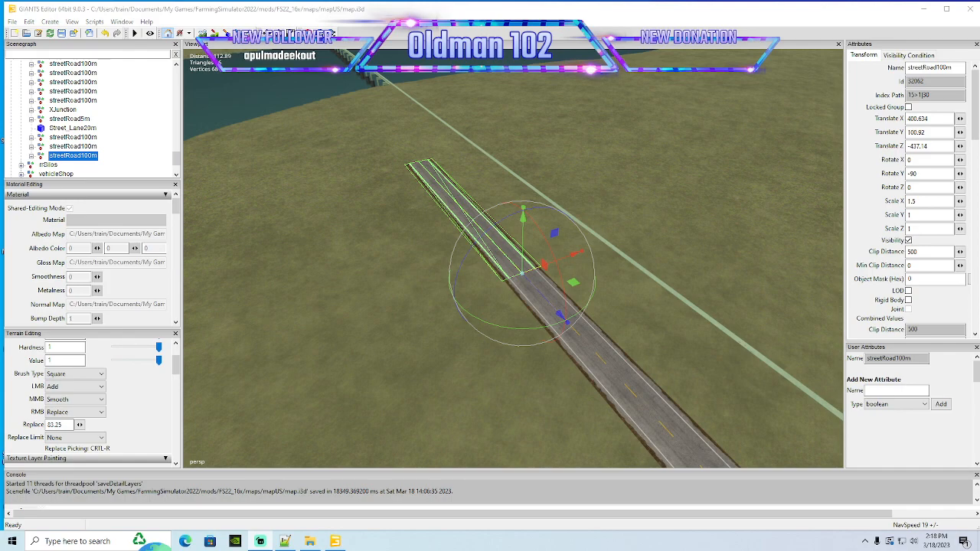
Duplicate curve100m90Left and move the copy along X beyond the main road's open end, to about X 621.866
{"action": "left_click_drag", "start_coordinate": [480, 313], "coordinate": [434, 348], "text": "alt"}
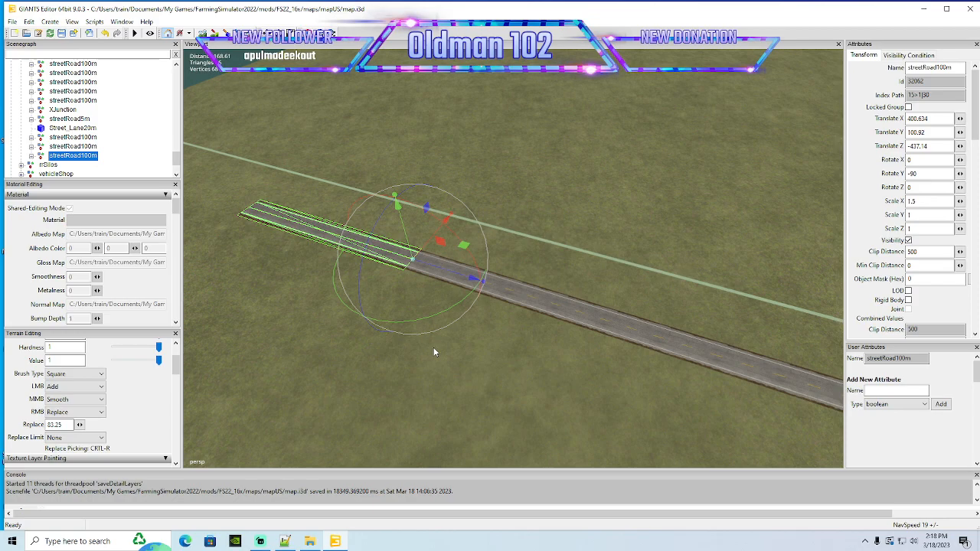
{"action": "left_click_drag", "start_coordinate": [431, 350], "coordinate": [495, 364], "text": "alt"}
{"action": "scroll", "coordinate": [494, 363], "scroll_direction": "down", "scroll_amount": 3}
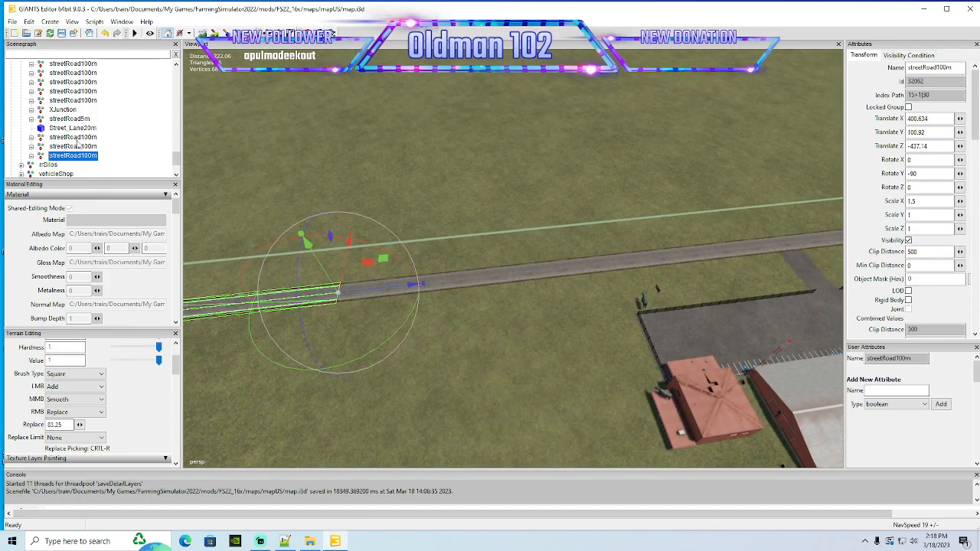
{"action": "scroll", "coordinate": [100, 149], "scroll_direction": "up", "scroll_amount": 2}
{"action": "scroll", "coordinate": [109, 148], "scroll_direction": "up", "scroll_amount": 2}
{"action": "left_click", "coordinate": [43, 82]}
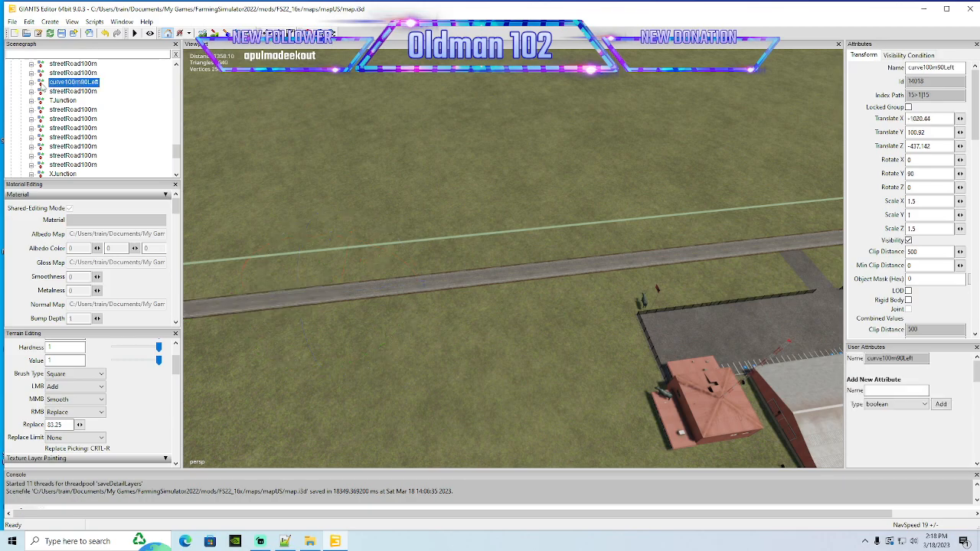
{"action": "scroll", "coordinate": [603, 337], "scroll_direction": "down", "scroll_amount": 2}
{"action": "left_click_drag", "start_coordinate": [603, 337], "coordinate": [690, 294], "text": "alt"}
{"action": "scroll", "coordinate": [605, 312], "scroll_direction": "down", "scroll_amount": 4}
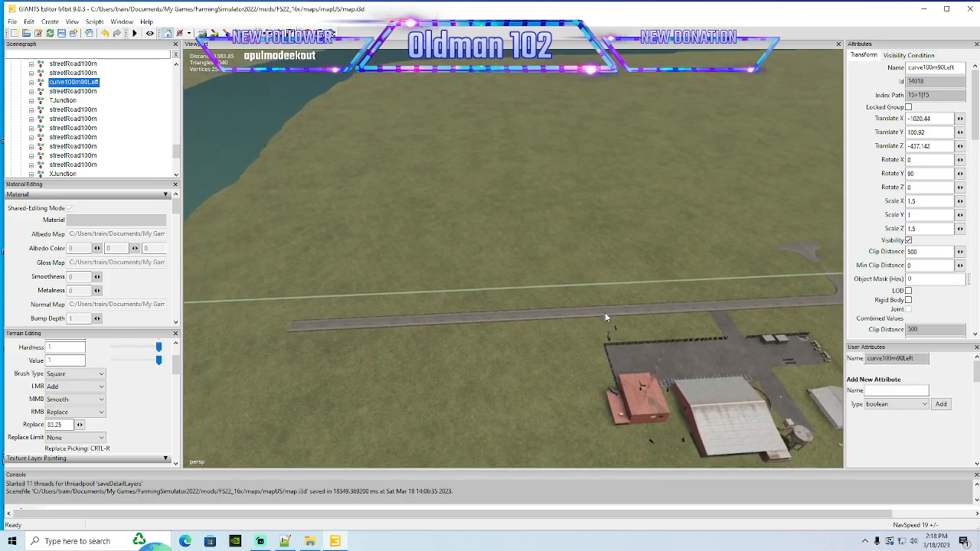
{"action": "scroll", "coordinate": [692, 294], "scroll_direction": "down", "scroll_amount": 2}
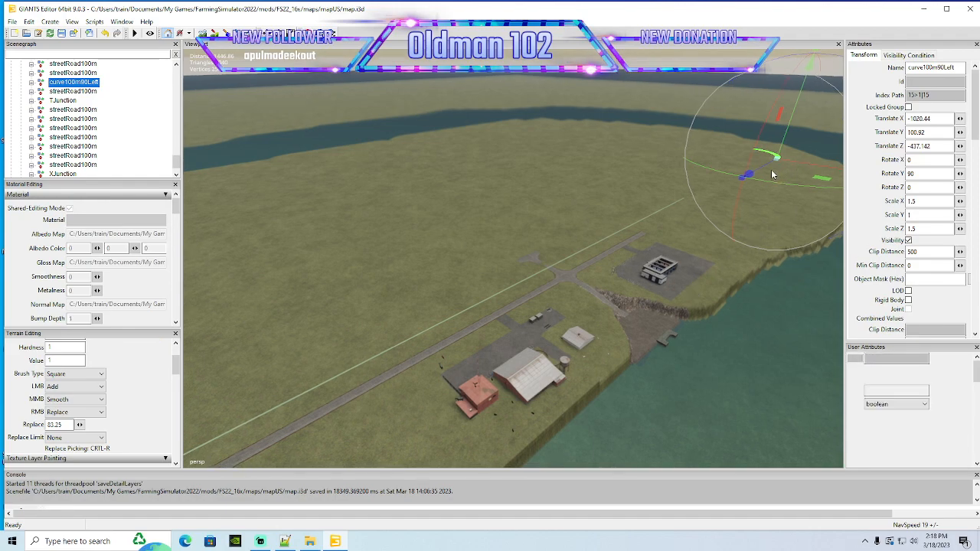
{"action": "left_click_drag", "start_coordinate": [748, 174], "coordinate": [334, 325]}
{"action": "left_click_drag", "start_coordinate": [482, 305], "coordinate": [313, 274]}
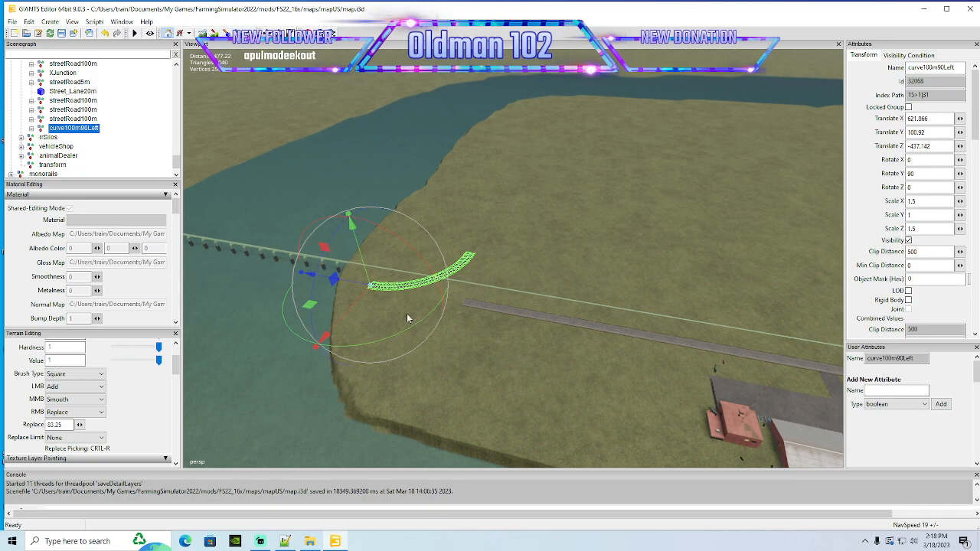
Set the curve copy's Rotate Y to 0 and place it by the road's end at about X 598.619, Z -338.199
{"action": "left_click_drag", "start_coordinate": [414, 324], "coordinate": [279, 339]}
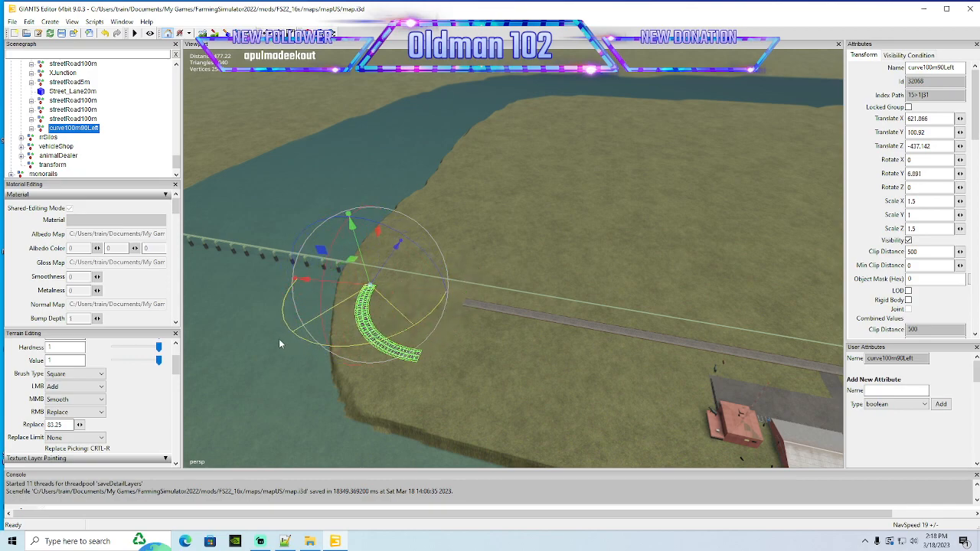
{"action": "left_click_drag", "start_coordinate": [923, 173], "coordinate": [721, 185]}
{"action": "type", "text": "0"}
{"action": "key", "text": "Return"}
{"action": "left_click_drag", "start_coordinate": [381, 268], "coordinate": [409, 253]}
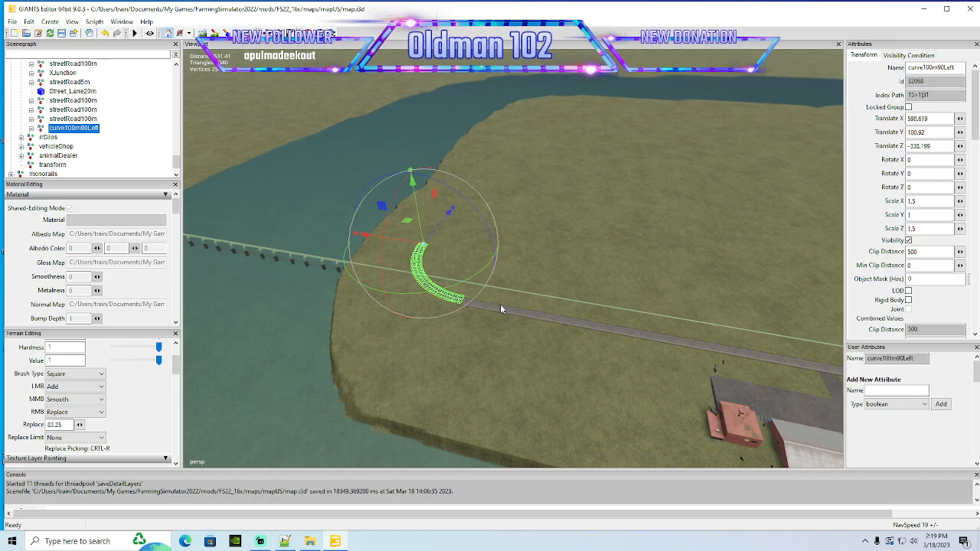
Slide the curve along X to about 596.202 to close the gap with the straight road, and check the joint
{"action": "left_click_drag", "start_coordinate": [506, 308], "coordinate": [522, 329], "text": "alt"}
{"action": "scroll", "coordinate": [514, 330], "scroll_direction": "up", "scroll_amount": 8}
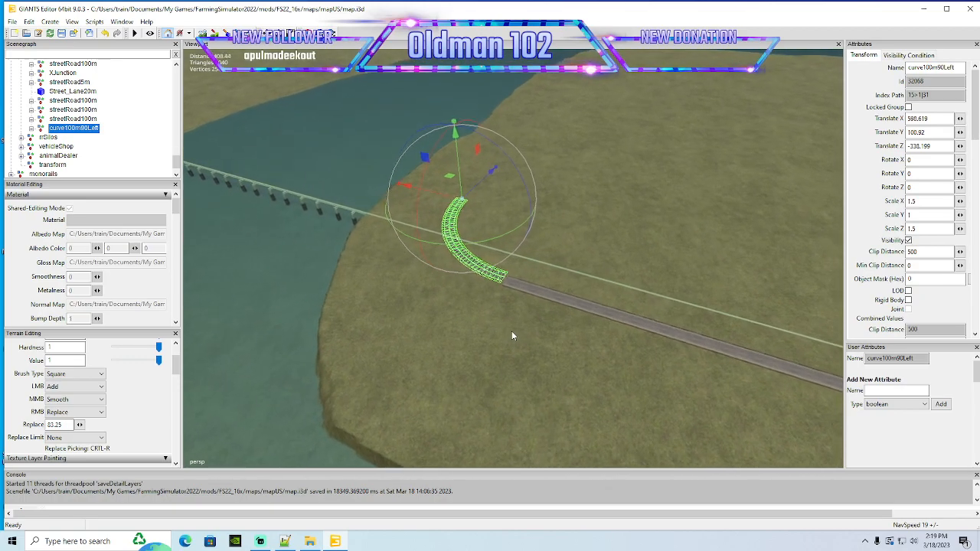
{"action": "scroll", "coordinate": [512, 330], "scroll_direction": "up", "scroll_amount": 4}
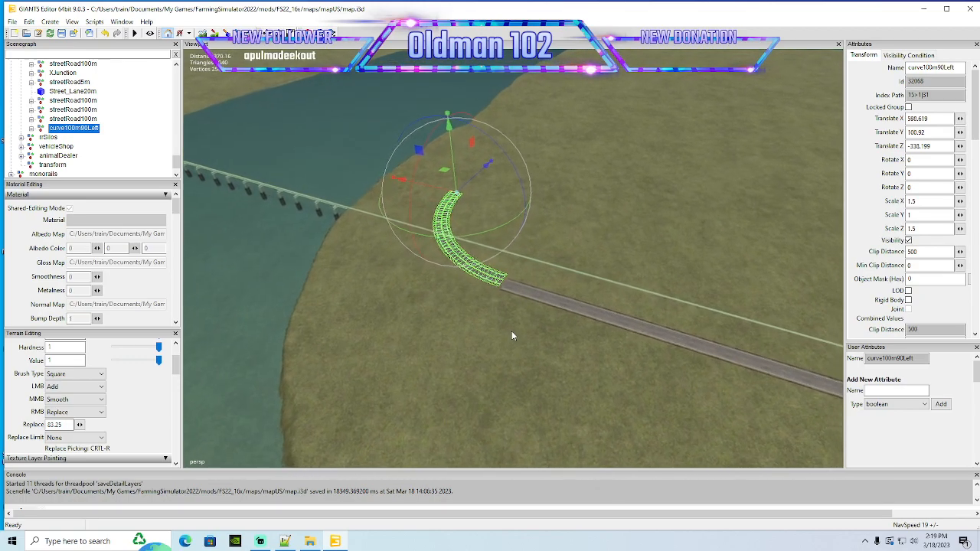
{"action": "scroll", "coordinate": [510, 339], "scroll_direction": "up", "scroll_amount": 10}
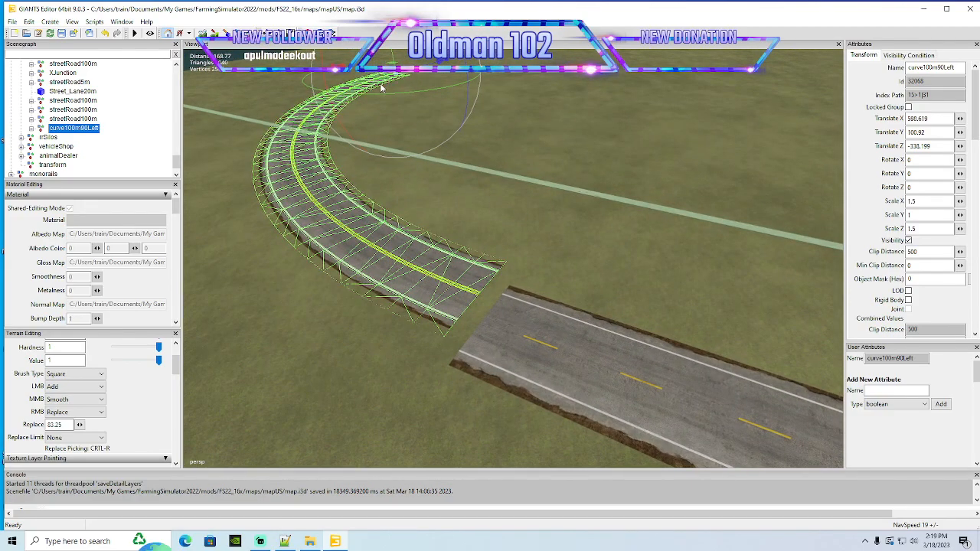
{"action": "left_click_drag", "start_coordinate": [369, 79], "coordinate": [384, 76]}
{"action": "left_click_drag", "start_coordinate": [565, 169], "coordinate": [483, 231], "text": "alt"}
{"action": "scroll", "coordinate": [566, 201], "scroll_direction": "up", "scroll_amount": 6}
{"action": "scroll", "coordinate": [529, 217], "scroll_direction": "down", "scroll_amount": 2}
{"action": "scroll", "coordinate": [526, 218], "scroll_direction": "up", "scroll_amount": 3}
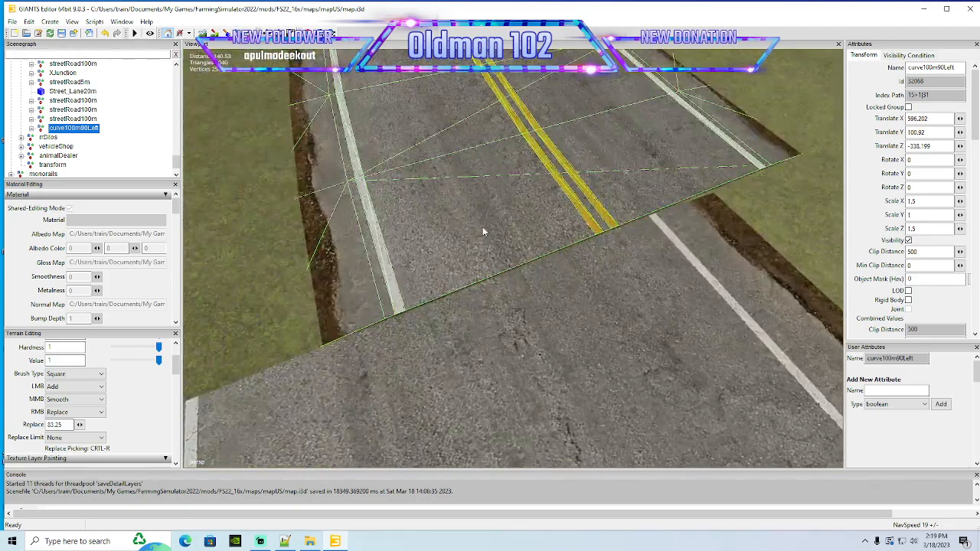
{"action": "scroll", "coordinate": [483, 230], "scroll_direction": "down", "scroll_amount": 3}
{"action": "scroll", "coordinate": [483, 230], "scroll_direction": "up", "scroll_amount": 3}
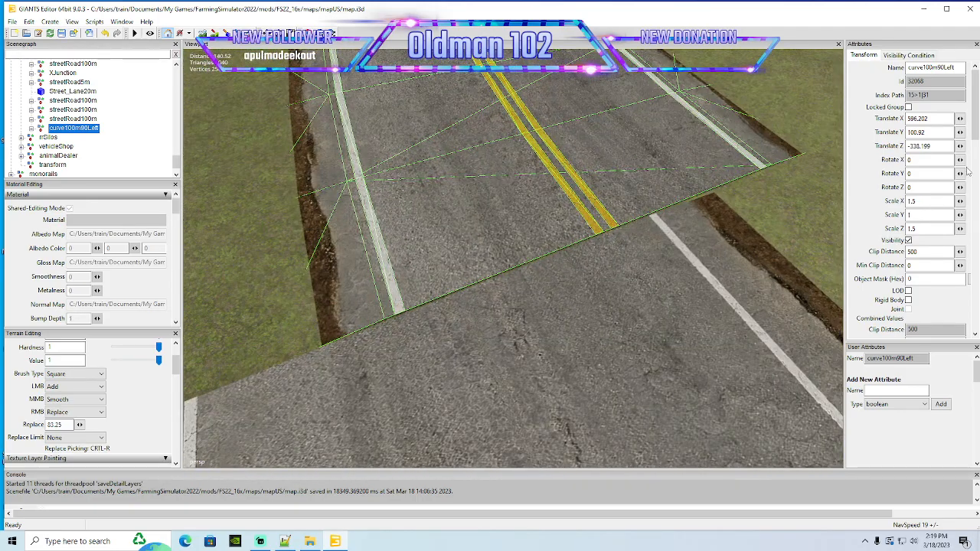
Trim the curve's position values to Translate X 596 and Translate Z -338.19
{"action": "left_click", "coordinate": [936, 146]}
{"action": "key", "text": "BackSpace"}
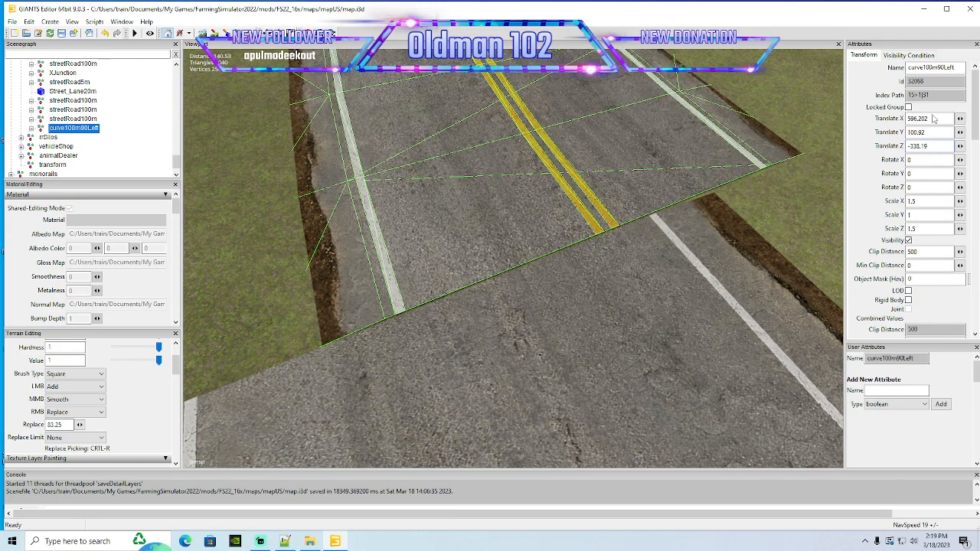
{"action": "left_click", "coordinate": [933, 119]}
{"action": "key", "text": "BackSpace"}
{"action": "key", "text": "BackSpace"}
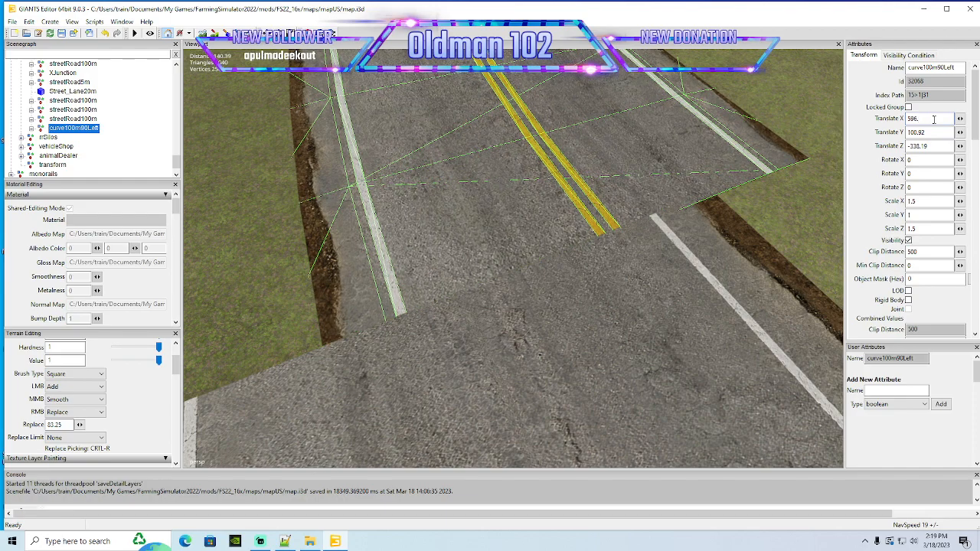
{"action": "key", "text": "BackSpace"}
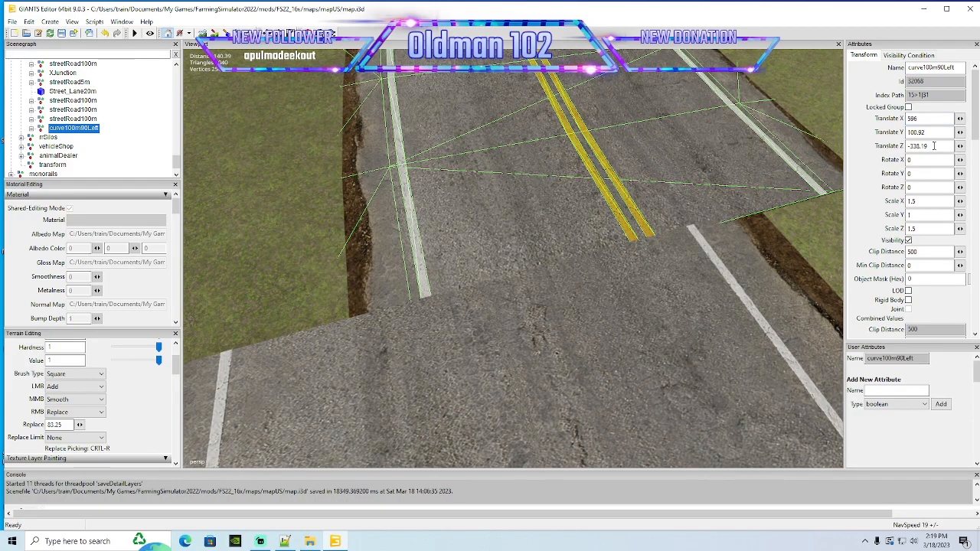
Set the curve's Translate Z to -341.67 to line up its edge lines with the straight road
{"action": "left_click", "coordinate": [934, 146]}
{"action": "key", "text": "BackSpace"}
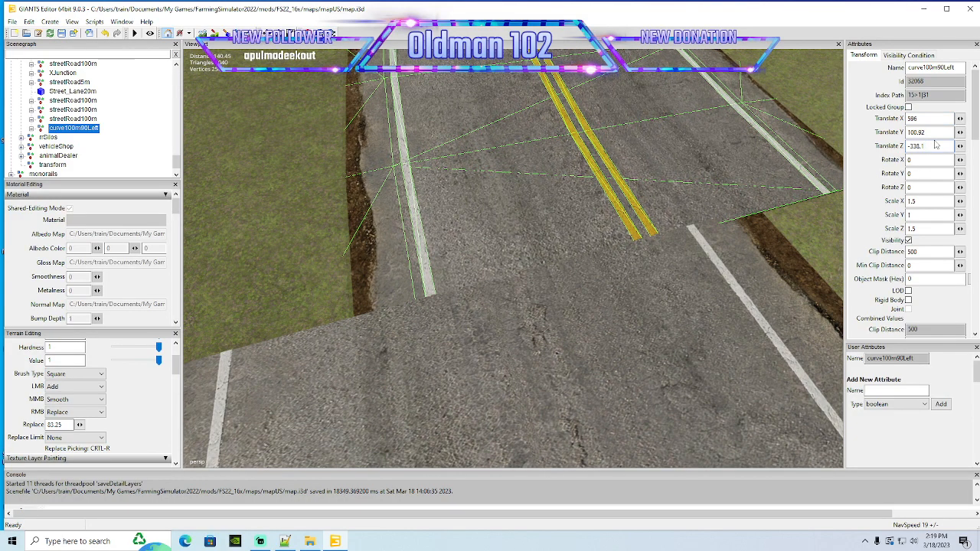
{"action": "key", "text": "BackSpace"}
{"action": "key", "text": "BackSpace"}
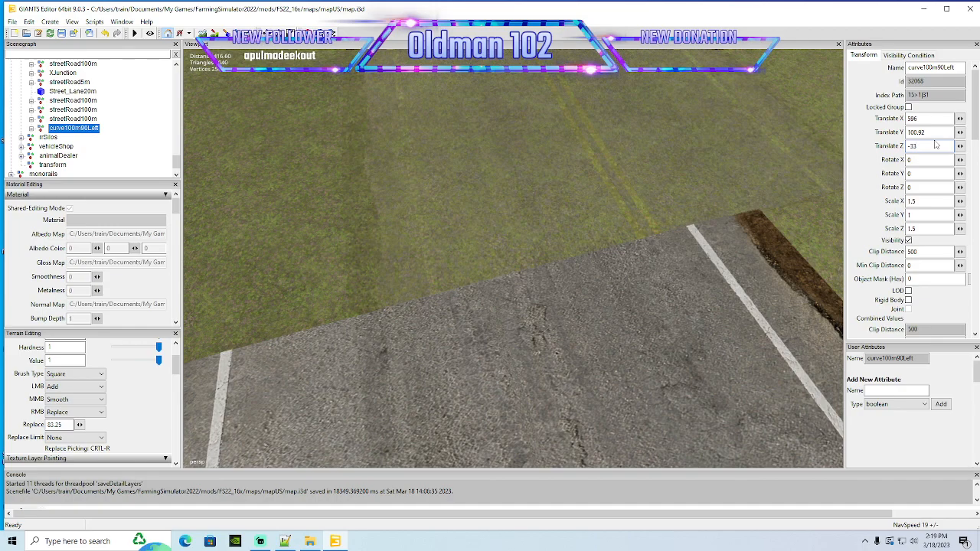
{"action": "type", "text": "9"}
{"action": "key", "text": "BackSpace"}
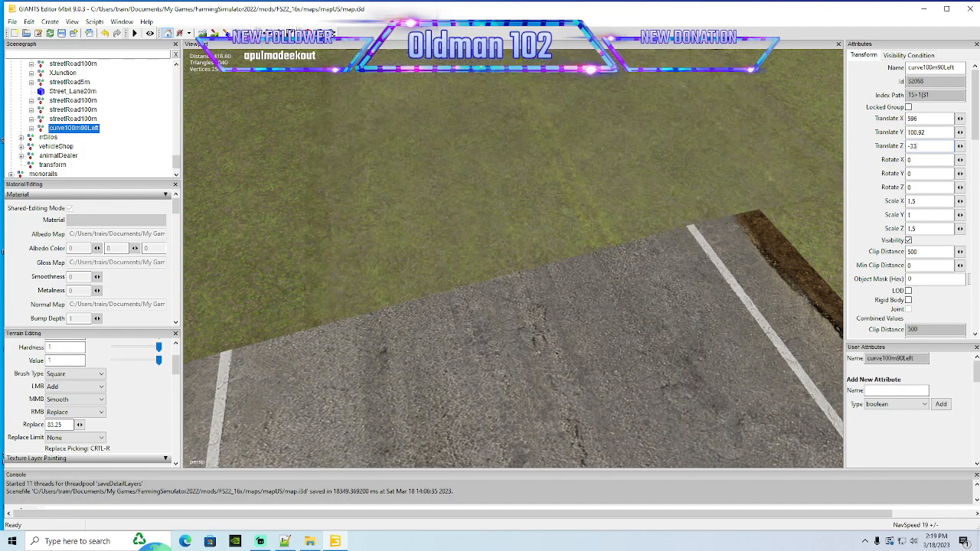
{"action": "type", "text": "44"}
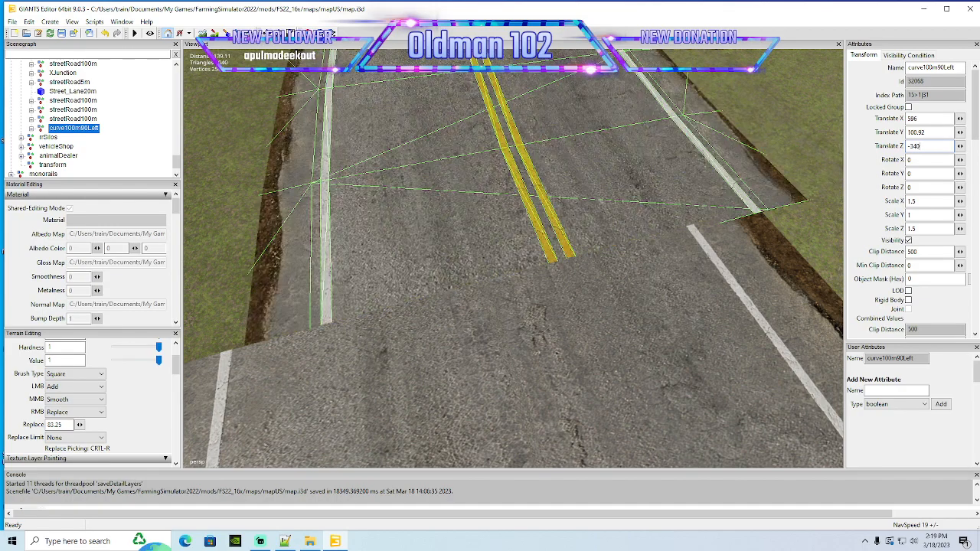
{"action": "key", "text": "BackSpace"}
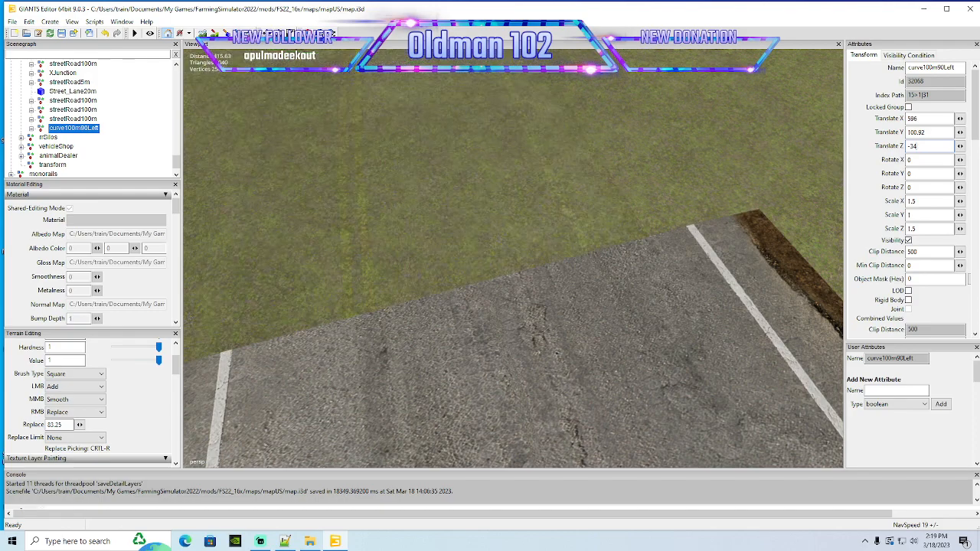
{"action": "type", "text": "2"}
{"action": "key", "text": "BackSpace"}
{"action": "type", "text": "1"}
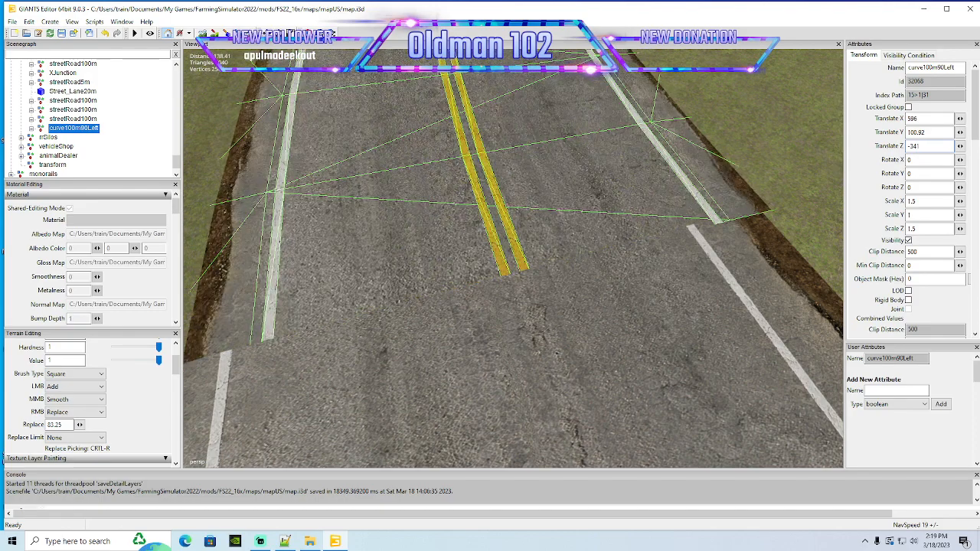
{"action": "type", "text": ".5"}
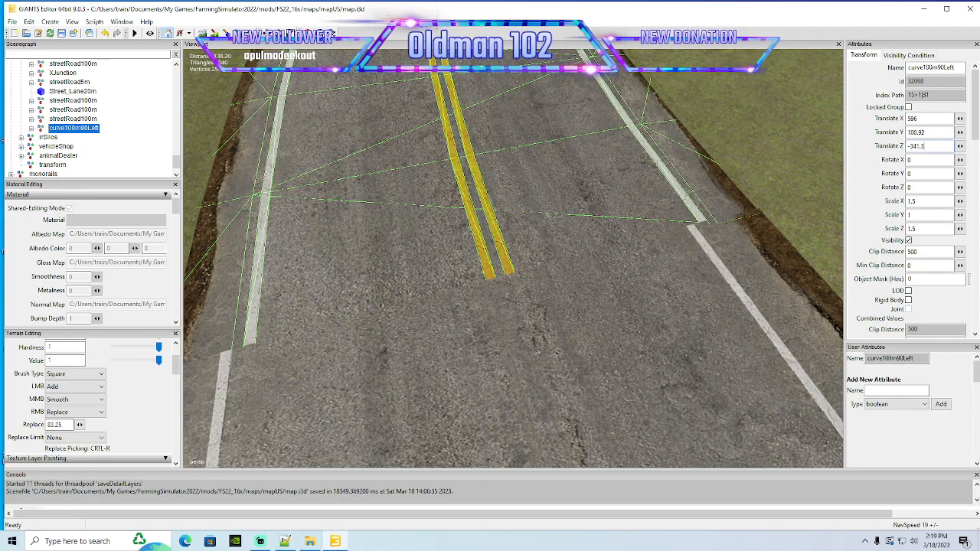
{"action": "key", "text": "BackSpace"}
{"action": "type", "text": "6"}
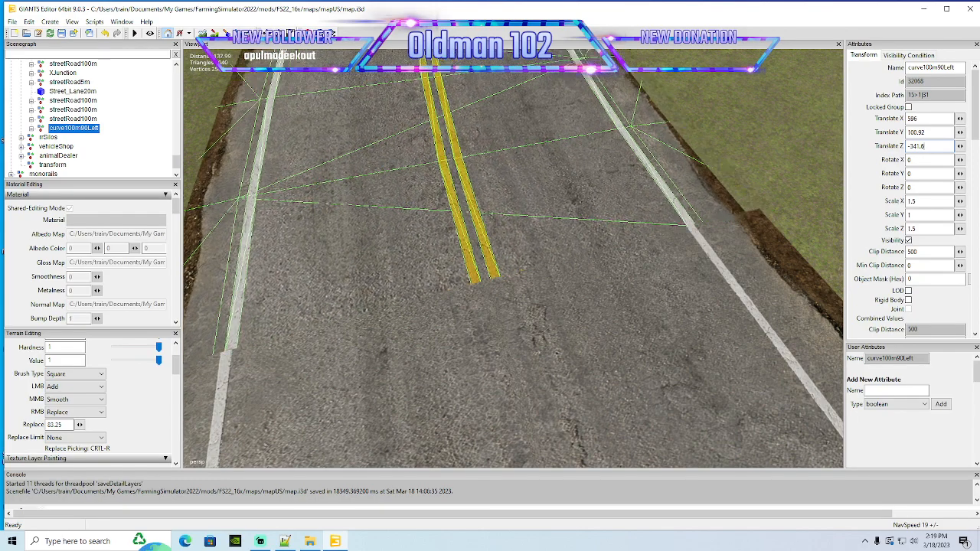
{"action": "type", "text": "7"}
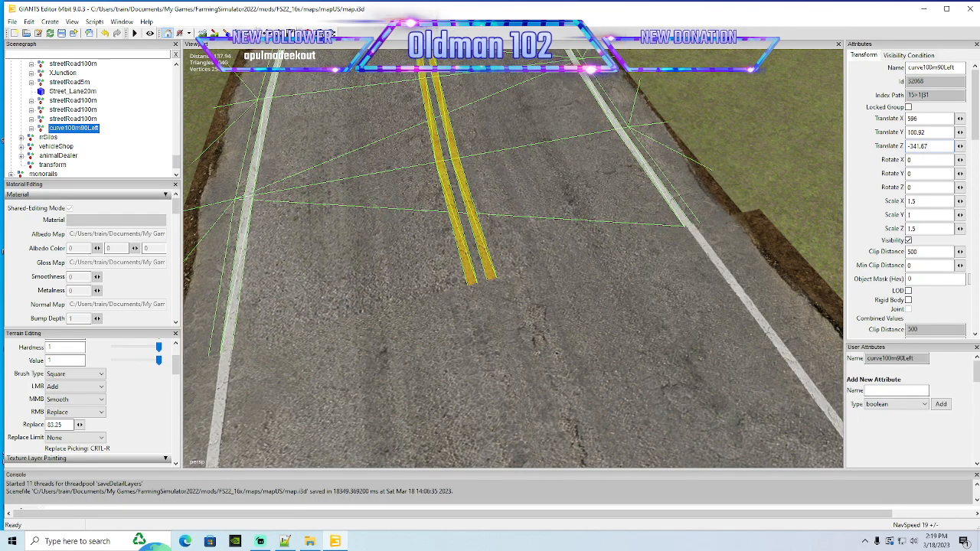
Set the curve's Translate Y to 100.93 to level its surface with the adjoining road
{"action": "left_click_drag", "start_coordinate": [650, 287], "coordinate": [367, 176], "text": "alt"}
{"action": "scroll", "coordinate": [366, 176], "scroll_direction": "up", "scroll_amount": 3}
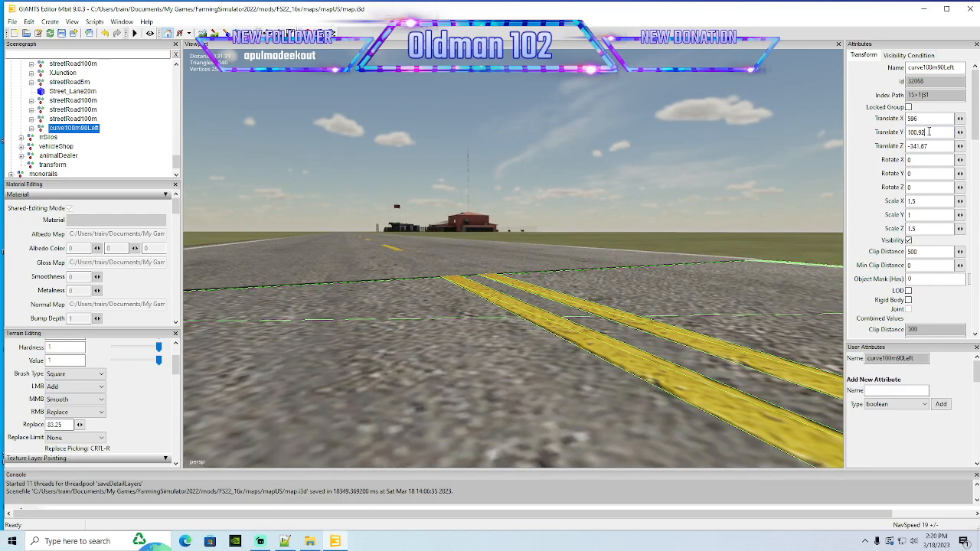
{"action": "key", "text": "BackSpace"}
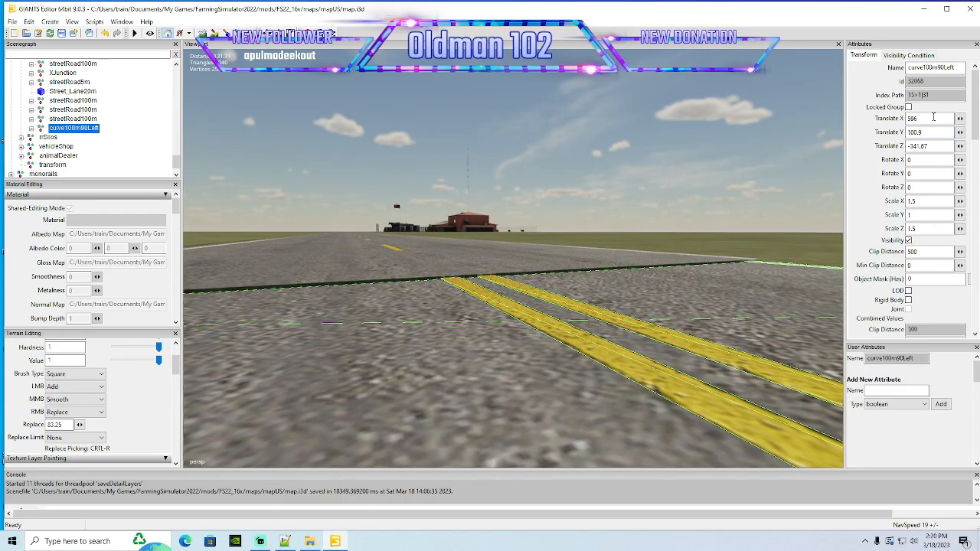
{"action": "type", "text": "4"}
{"action": "key", "text": "BackSpace"}
{"action": "type", "text": "5"}
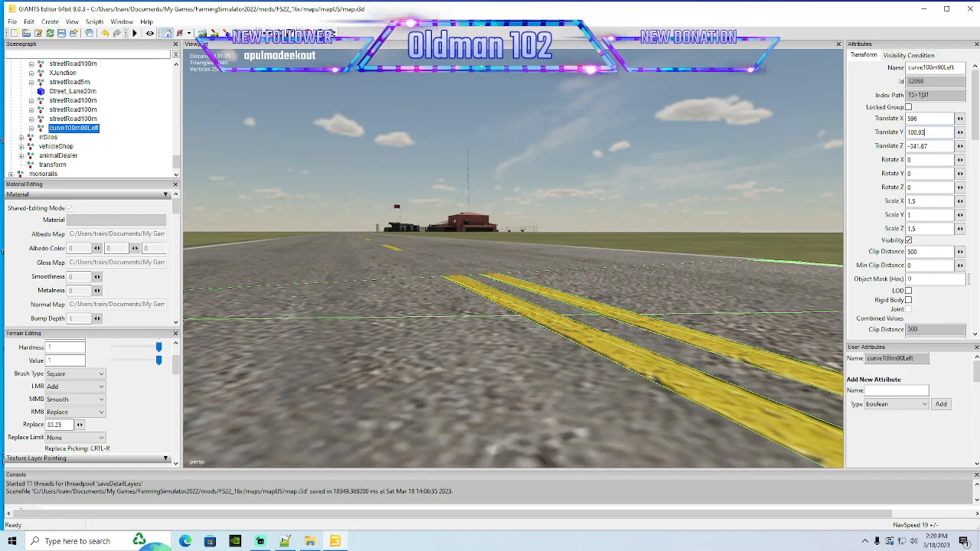
Inspect the whole curve from its joint with the straight road to its open end
{"action": "left_click_drag", "start_coordinate": [470, 249], "coordinate": [257, 314], "text": "alt"}
{"action": "scroll", "coordinate": [329, 321], "scroll_direction": "down", "scroll_amount": 8}
{"action": "left_click_drag", "start_coordinate": [443, 288], "coordinate": [582, 309], "text": "alt"}
{"action": "scroll", "coordinate": [367, 260], "scroll_direction": "up", "scroll_amount": 7}
{"action": "scroll", "coordinate": [582, 308], "scroll_direction": "down", "scroll_amount": 4}
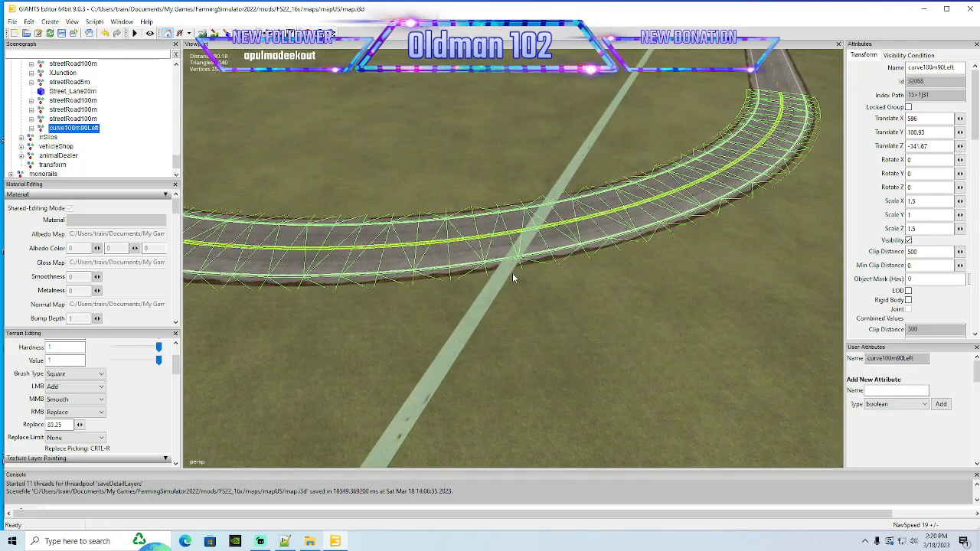
{"action": "mouse_move", "coordinate": [540, 298]}
{"action": "left_mouse_down", "text": "alt"}
{"action": "mouse_move", "coordinate": [464, 299]}
{"action": "mouse_move", "coordinate": [538, 313]}
{"action": "left_mouse_up", "text": "alt"}
{"action": "scroll", "coordinate": [464, 299], "scroll_direction": "down", "scroll_amount": 2}
{"action": "scroll", "coordinate": [491, 297], "scroll_direction": "down", "scroll_amount": 4}
{"action": "scroll", "coordinate": [491, 297], "scroll_direction": "down", "scroll_amount": 1}
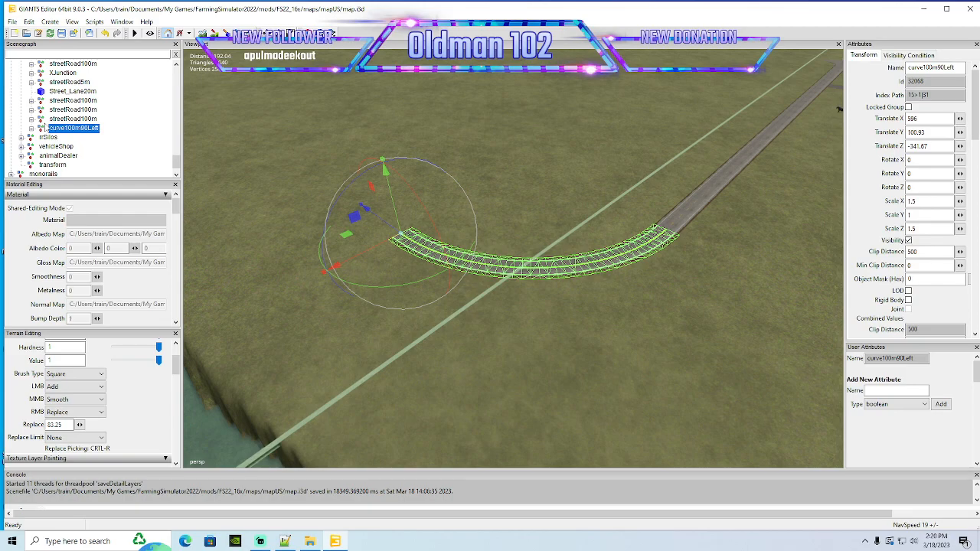
Duplicate the last streetRoad100m section and turn the copy to Rotate X -180, Y 0, Z 180
{"action": "left_click", "coordinate": [73, 118]}
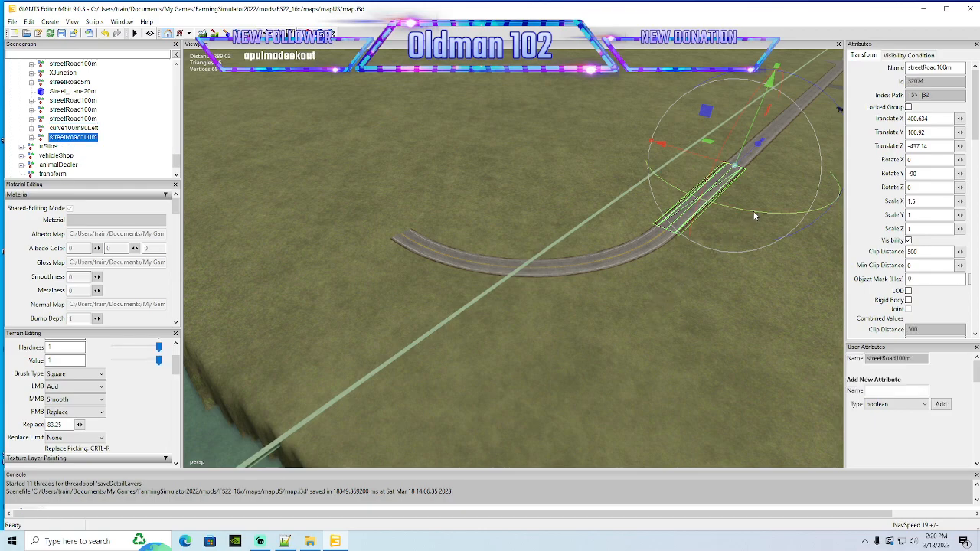
{"action": "left_click_drag", "start_coordinate": [754, 213], "coordinate": [795, 176]}
{"action": "left_click_drag", "start_coordinate": [934, 173], "coordinate": [813, 185]}
{"action": "type", "text": "0"}
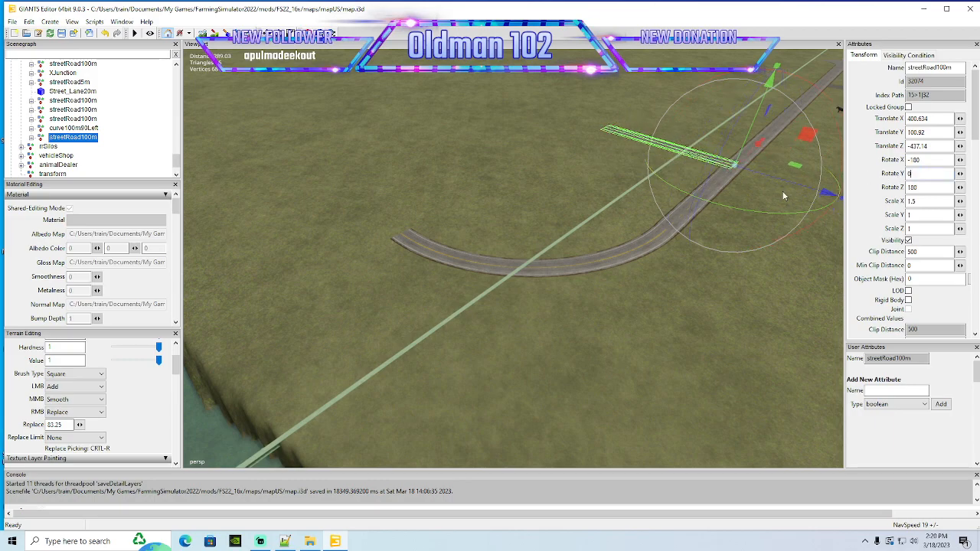
Move the streetRoad100m copy to the curve's open end and align it at about X 596.012, Z -341.701
{"action": "left_click_drag", "start_coordinate": [752, 159], "coordinate": [359, 322]}
{"action": "scroll", "coordinate": [388, 254], "scroll_direction": "up", "scroll_amount": 4}
{"action": "scroll", "coordinate": [388, 255], "scroll_direction": "up", "scroll_amount": 5}
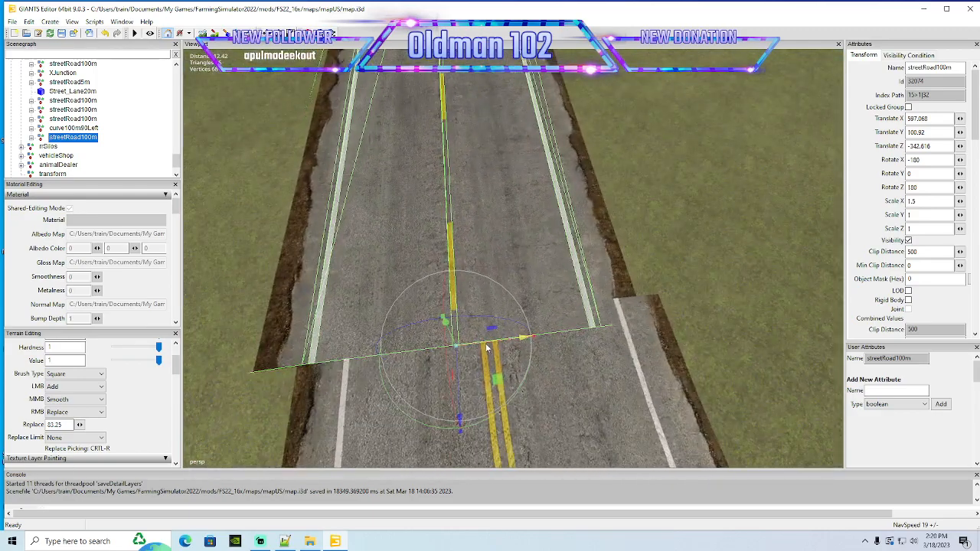
{"action": "left_click_drag", "start_coordinate": [486, 347], "coordinate": [465, 331]}
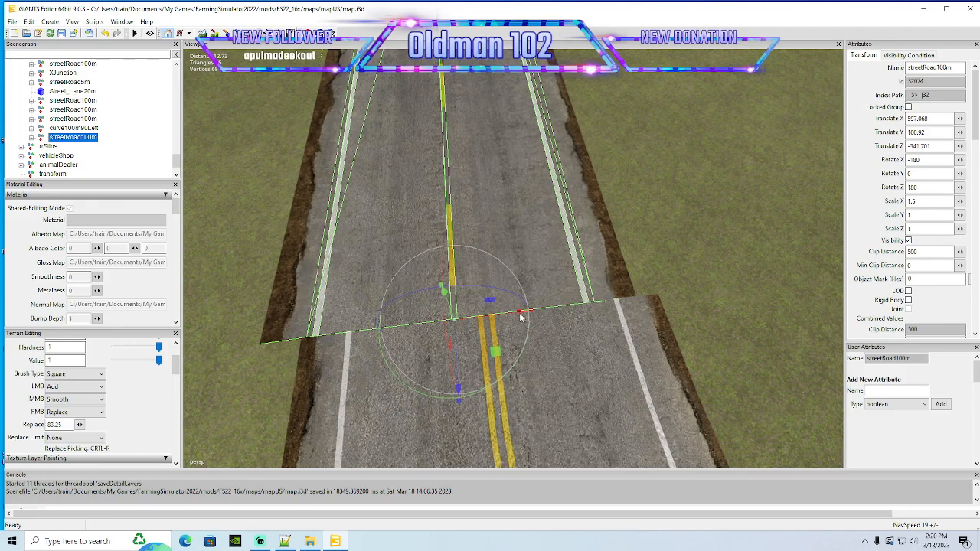
{"action": "left_click_drag", "start_coordinate": [524, 314], "coordinate": [549, 267]}
{"action": "scroll", "coordinate": [643, 343], "scroll_direction": "up", "scroll_amount": 5}
{"action": "scroll", "coordinate": [643, 288], "scroll_direction": "up", "scroll_amount": 3}
{"action": "scroll", "coordinate": [549, 266], "scroll_direction": "down", "scroll_amount": 4}
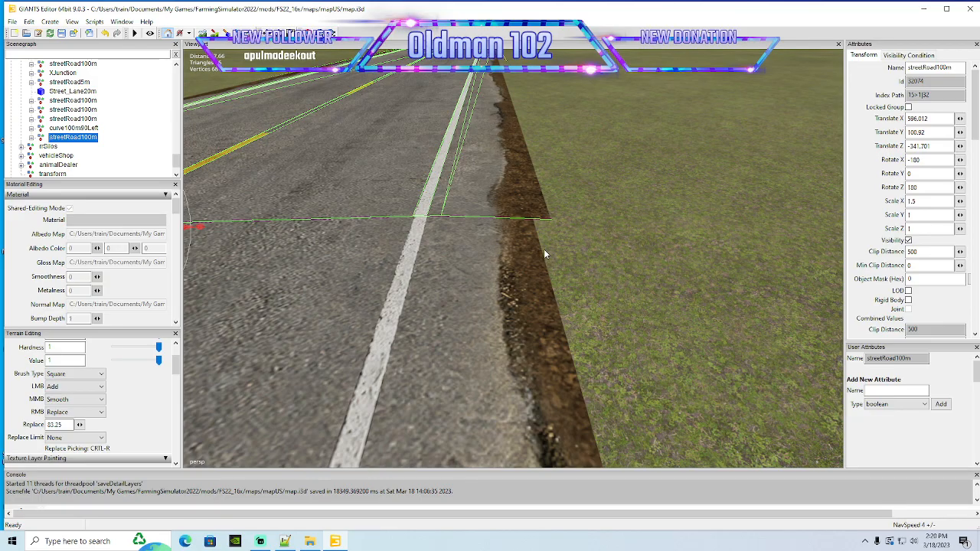
Inspect the curve's road surface and shoulder at ground level, following it back to its joint with the main road
{"action": "left_click_drag", "start_coordinate": [545, 254], "coordinate": [239, 199], "text": "alt"}
{"action": "scroll", "coordinate": [471, 235], "scroll_direction": "up", "scroll_amount": 4}
{"action": "scroll", "coordinate": [471, 232], "scroll_direction": "down", "scroll_amount": 3}
{"action": "left_click_drag", "start_coordinate": [239, 200], "coordinate": [213, 209], "text": "alt"}
{"action": "scroll", "coordinate": [228, 204], "scroll_direction": "up", "scroll_amount": 5}
{"action": "scroll", "coordinate": [213, 210], "scroll_direction": "up", "scroll_amount": 5}
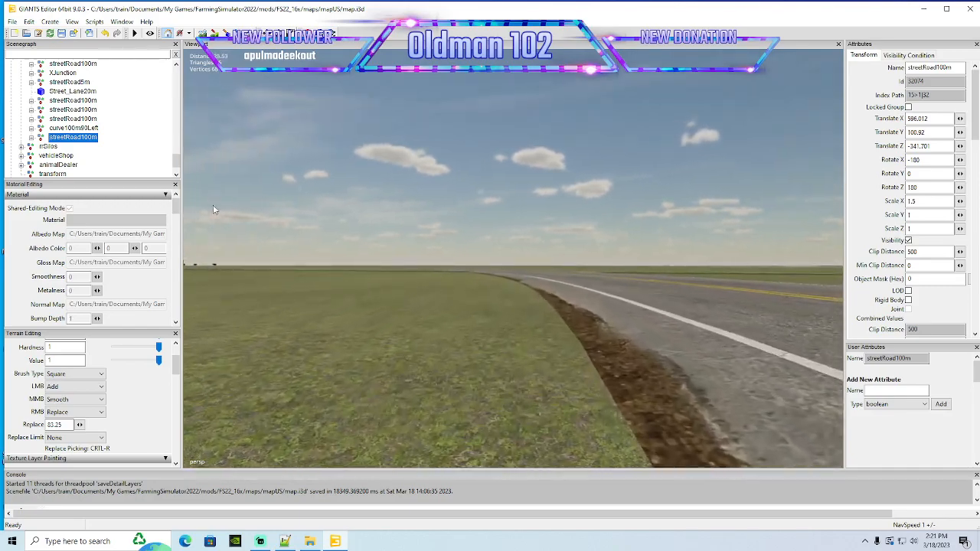
{"action": "scroll", "coordinate": [214, 209], "scroll_direction": "up", "scroll_amount": 3}
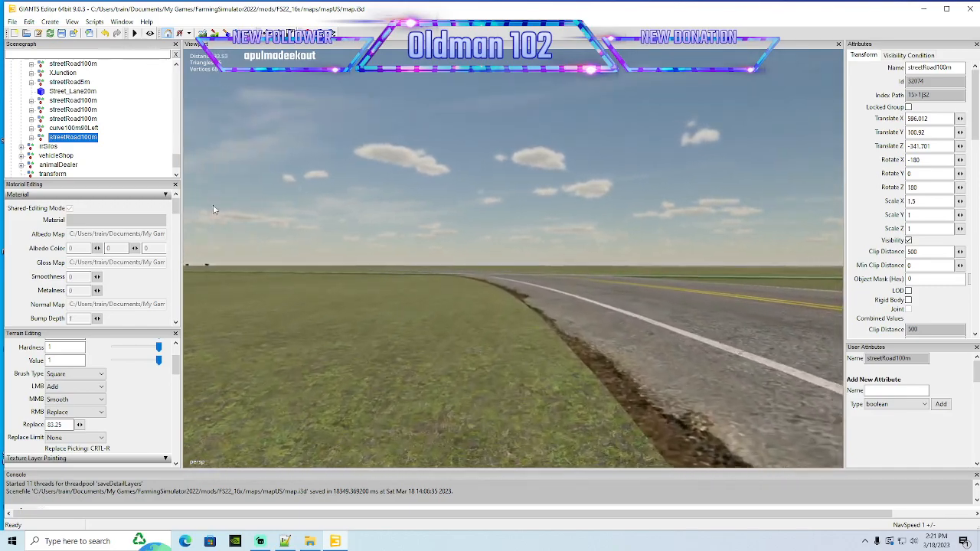
{"action": "left_click_drag", "start_coordinate": [213, 210], "coordinate": [139, 212], "text": "alt"}
{"action": "scroll", "coordinate": [191, 208], "scroll_direction": "up", "scroll_amount": 6}
{"action": "scroll", "coordinate": [167, 212], "scroll_direction": "up", "scroll_amount": 6}
{"action": "scroll", "coordinate": [140, 212], "scroll_direction": "up", "scroll_amount": 6}
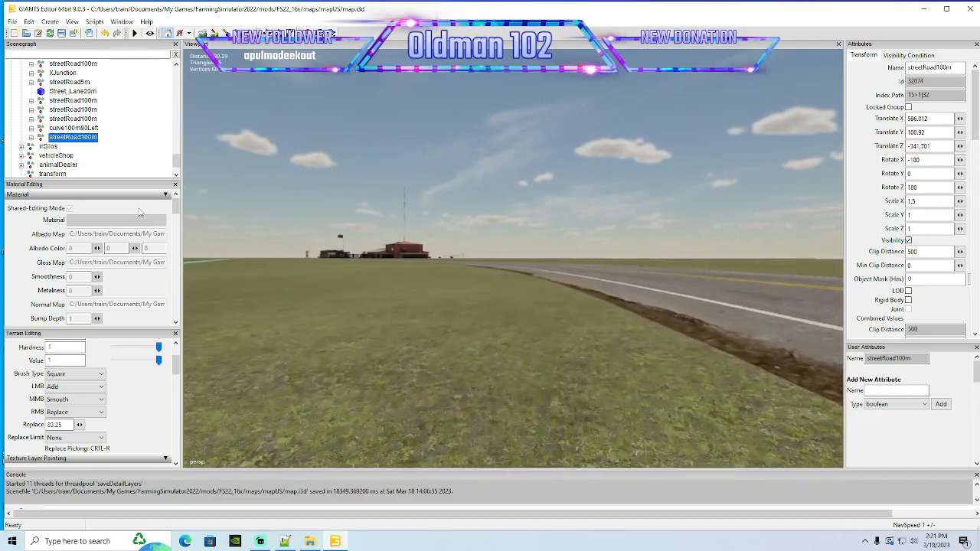
{"action": "scroll", "coordinate": [140, 212], "scroll_direction": "up", "scroll_amount": 2}
{"action": "mouse_move", "coordinate": [138, 212]}
{"action": "left_mouse_down", "text": "alt"}
{"action": "mouse_move", "coordinate": [97, 213]}
{"action": "mouse_move", "coordinate": [129, 214]}
{"action": "left_mouse_up", "text": "alt"}
{"action": "scroll", "coordinate": [132, 214], "scroll_direction": "up", "scroll_amount": 4}
{"action": "scroll", "coordinate": [98, 210], "scroll_direction": "up", "scroll_amount": 2}
{"action": "scroll", "coordinate": [97, 213], "scroll_direction": "up", "scroll_amount": 7}
{"action": "scroll", "coordinate": [98, 215], "scroll_direction": "up", "scroll_amount": 7}
{"action": "scroll", "coordinate": [107, 208], "scroll_direction": "up", "scroll_amount": 4}
{"action": "scroll", "coordinate": [129, 213], "scroll_direction": "up", "scroll_amount": 2}
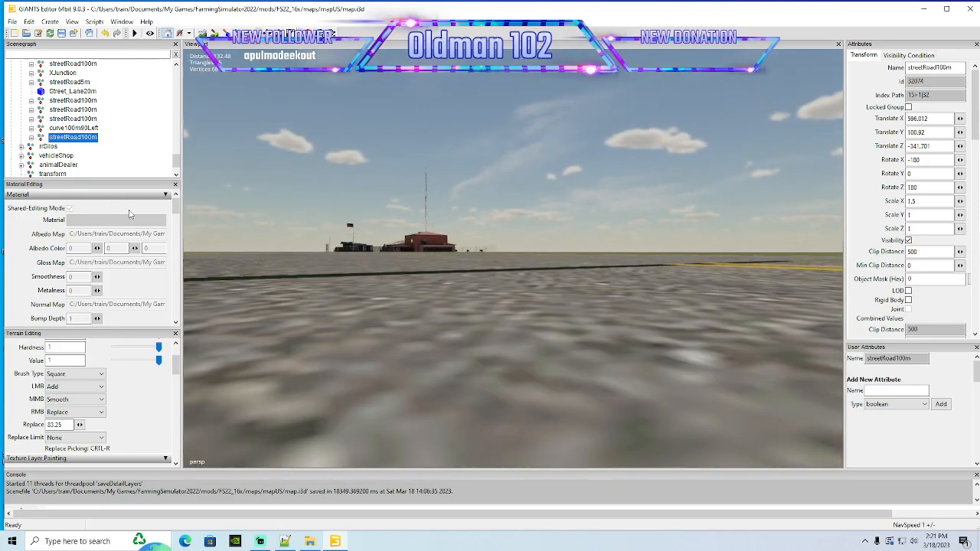
Select curve100m90Left and set its Translate Y to 100.933
{"action": "left_click", "coordinate": [54, 128]}
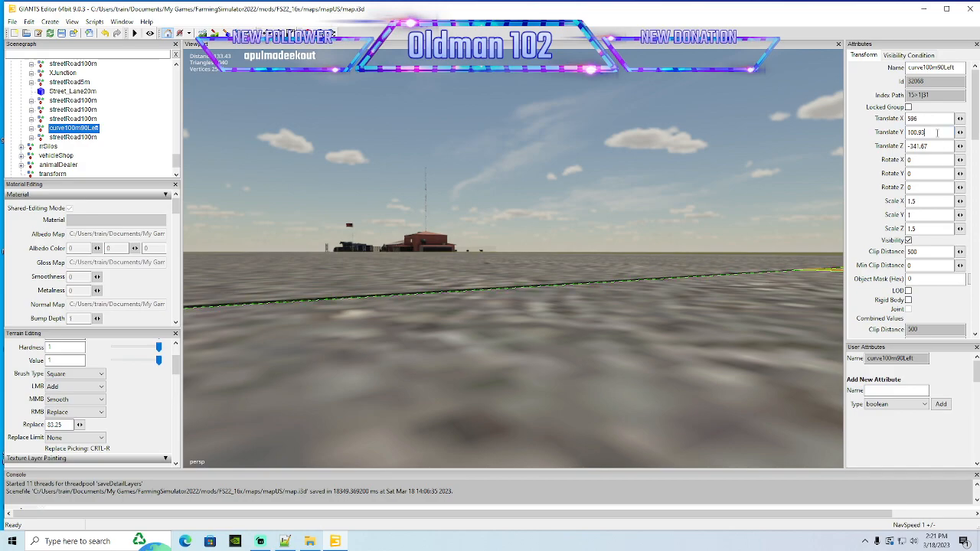
{"action": "type", "text": "8"}
{"action": "key", "text": "BackSpace"}
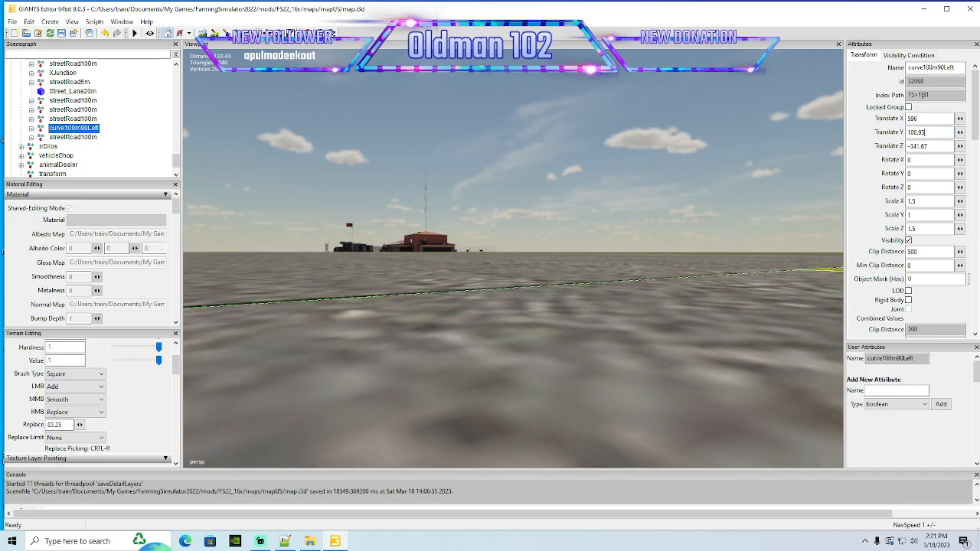
{"action": "type", "text": "3"}
Inspect the height match at the joint between the curve and the new straight section
{"action": "left_click_drag", "start_coordinate": [619, 302], "coordinate": [368, 309], "text": "alt"}
{"action": "scroll", "coordinate": [384, 334], "scroll_direction": "up", "scroll_amount": 3}
{"action": "scroll", "coordinate": [419, 345], "scroll_direction": "up", "scroll_amount": 4}
{"action": "key", "text": "plus"}
{"action": "key", "text": "plus"}
{"action": "scroll", "coordinate": [449, 233], "scroll_direction": "up", "scroll_amount": 5}
{"action": "scroll", "coordinate": [508, 312], "scroll_direction": "up", "scroll_amount": 4}
{"action": "scroll", "coordinate": [436, 313], "scroll_direction": "up", "scroll_amount": 3}
{"action": "scroll", "coordinate": [368, 310], "scroll_direction": "up", "scroll_amount": 4}
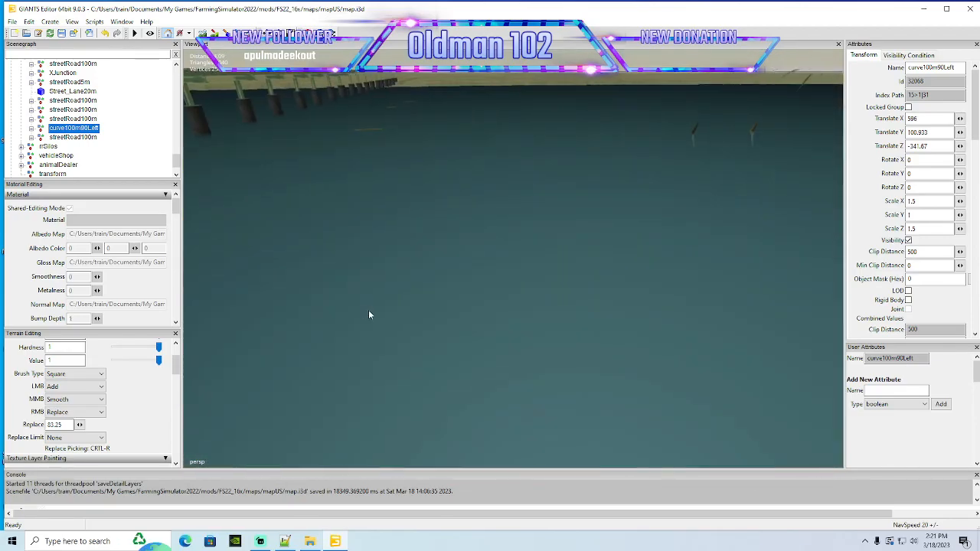
{"action": "scroll", "coordinate": [362, 301], "scroll_direction": "down", "scroll_amount": 6}
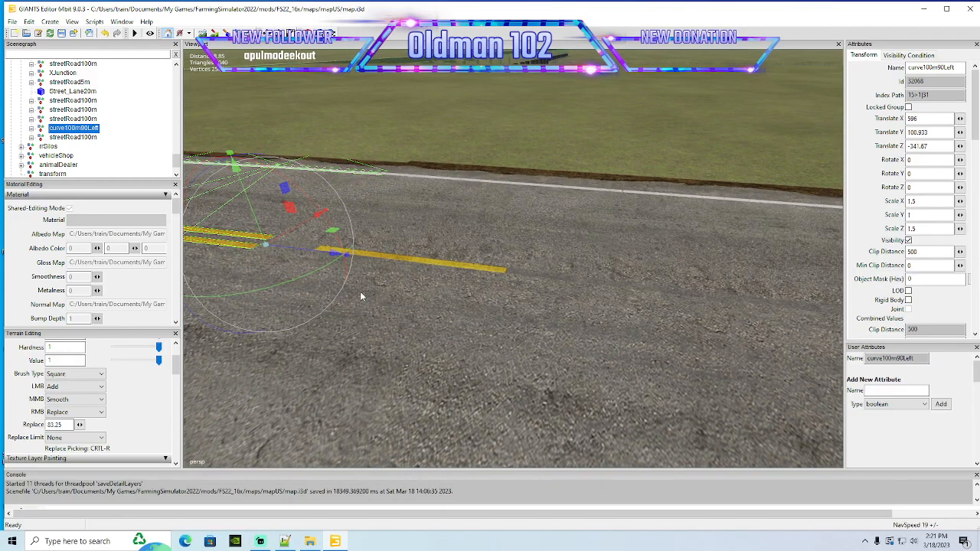
{"action": "left_click_drag", "start_coordinate": [469, 288], "coordinate": [609, 259], "text": "alt"}
{"action": "scroll", "coordinate": [364, 299], "scroll_direction": "up", "scroll_amount": 3}
{"action": "scroll", "coordinate": [344, 258], "scroll_direction": "up", "scroll_amount": 3}
{"action": "scroll", "coordinate": [345, 258], "scroll_direction": "up", "scroll_amount": 3}
{"action": "scroll", "coordinate": [608, 258], "scroll_direction": "up", "scroll_amount": 3}
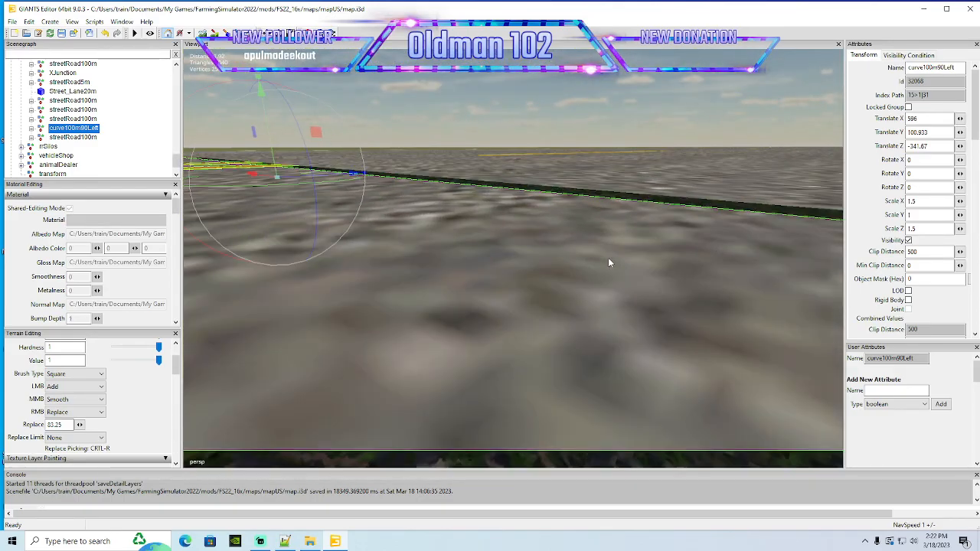
{"action": "scroll", "coordinate": [608, 258], "scroll_direction": "down", "scroll_amount": 1}
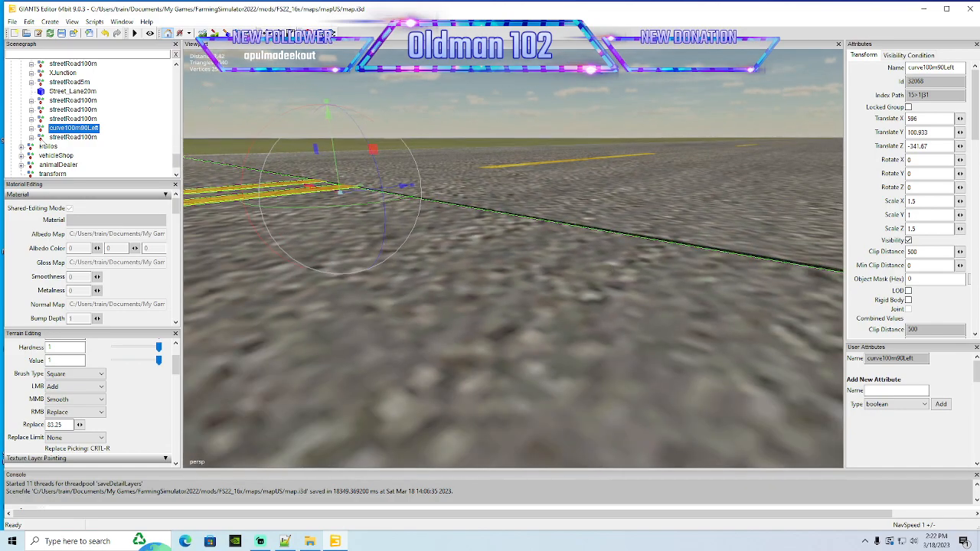
Select the last streetRoad100m section and slide it along Z to -341.712 to align with the curve's end
{"action": "left_click", "coordinate": [40, 139]}
{"action": "left_click_drag", "start_coordinate": [536, 274], "coordinate": [592, 325], "text": "alt"}
{"action": "scroll", "coordinate": [544, 240], "scroll_direction": "up", "scroll_amount": 2}
{"action": "scroll", "coordinate": [544, 239], "scroll_direction": "up", "scroll_amount": 1}
{"action": "scroll", "coordinate": [440, 210], "scroll_direction": "up", "scroll_amount": 1}
{"action": "scroll", "coordinate": [554, 314], "scroll_direction": "down", "scroll_amount": 3}
{"action": "scroll", "coordinate": [593, 325], "scroll_direction": "down", "scroll_amount": 1}
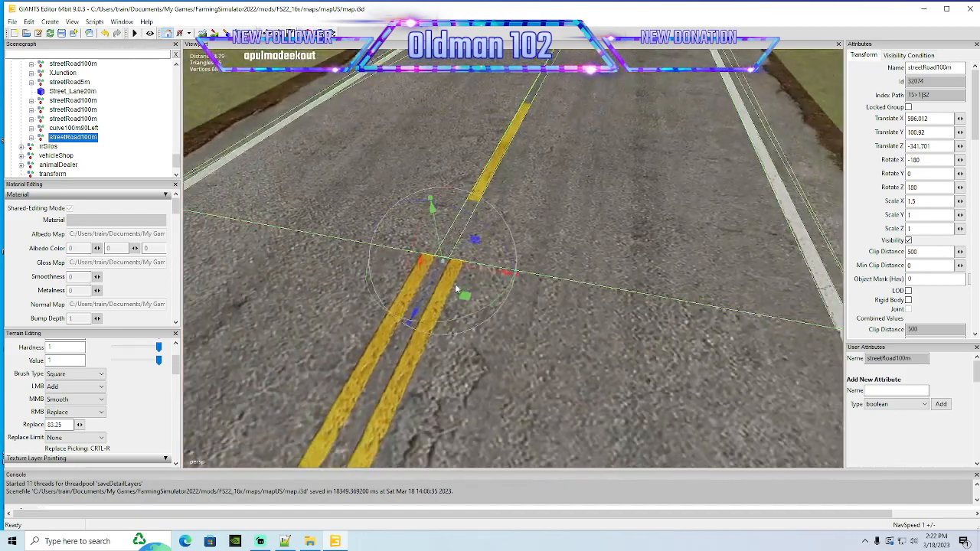
{"action": "left_click_drag", "start_coordinate": [431, 279], "coordinate": [547, 266]}
Try Translate Y values of 100.91 and 100.914 on the last streetRoad100m section
{"action": "scroll", "coordinate": [550, 280], "scroll_direction": "up", "scroll_amount": 3}
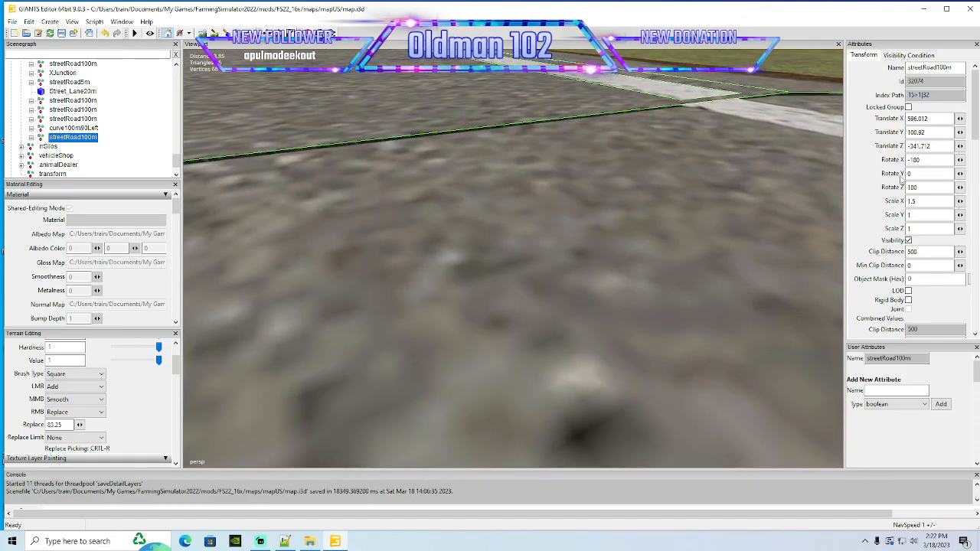
{"action": "key", "text": "BackSpace"}
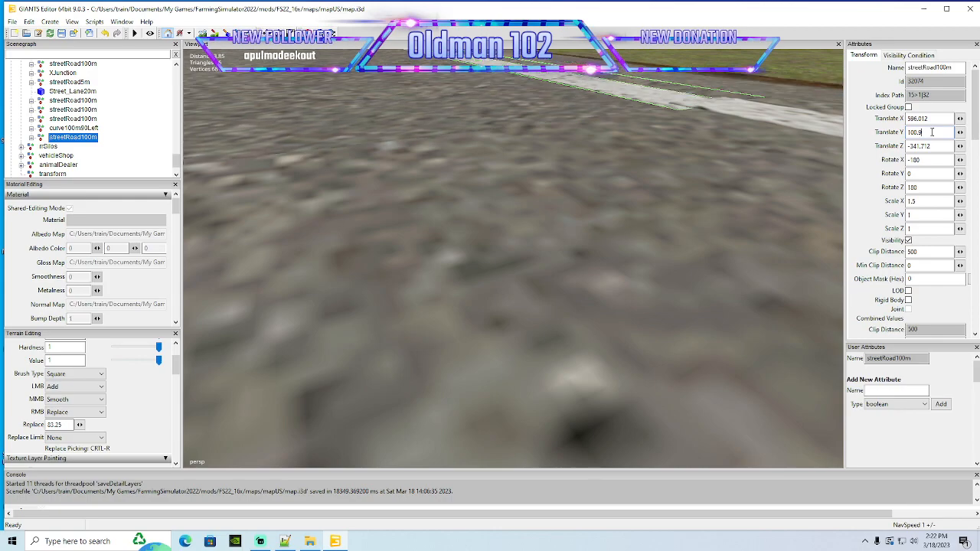
{"action": "type", "text": "1"}
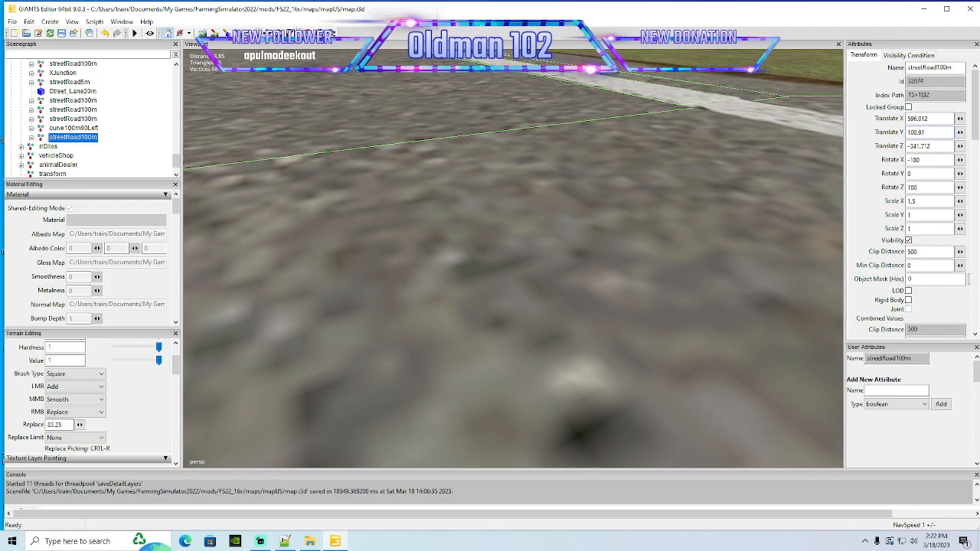
{"action": "type", "text": "4"}
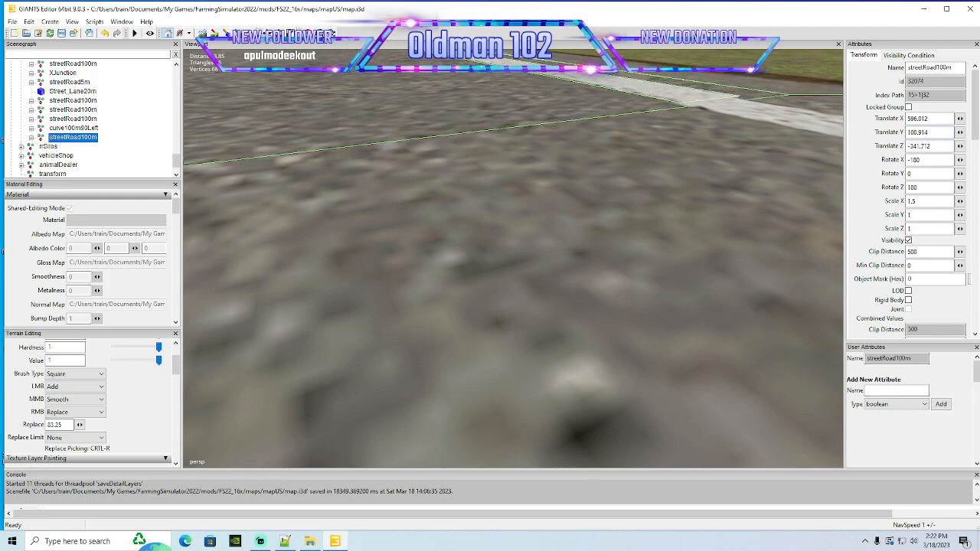
Examine the seam between the straight section and the curve close up for a height gap
{"action": "left_click_drag", "start_coordinate": [490, 165], "coordinate": [511, 171], "text": "alt"}
{"action": "scroll", "coordinate": [326, 216], "scroll_direction": "down", "scroll_amount": 5}
{"action": "scroll", "coordinate": [327, 219], "scroll_direction": "down", "scroll_amount": 3}
{"action": "scroll", "coordinate": [343, 206], "scroll_direction": "up", "scroll_amount": 4}
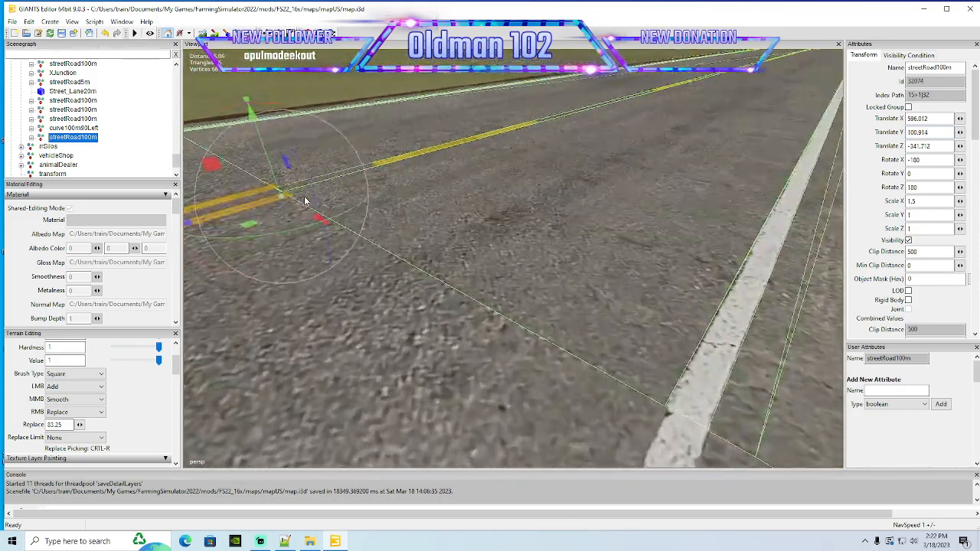
{"action": "scroll", "coordinate": [304, 197], "scroll_direction": "up", "scroll_amount": 4}
{"action": "scroll", "coordinate": [319, 171], "scroll_direction": "down", "scroll_amount": 2}
{"action": "scroll", "coordinate": [320, 170], "scroll_direction": "down", "scroll_amount": 3}
{"action": "scroll", "coordinate": [204, 145], "scroll_direction": "up", "scroll_amount": 3}
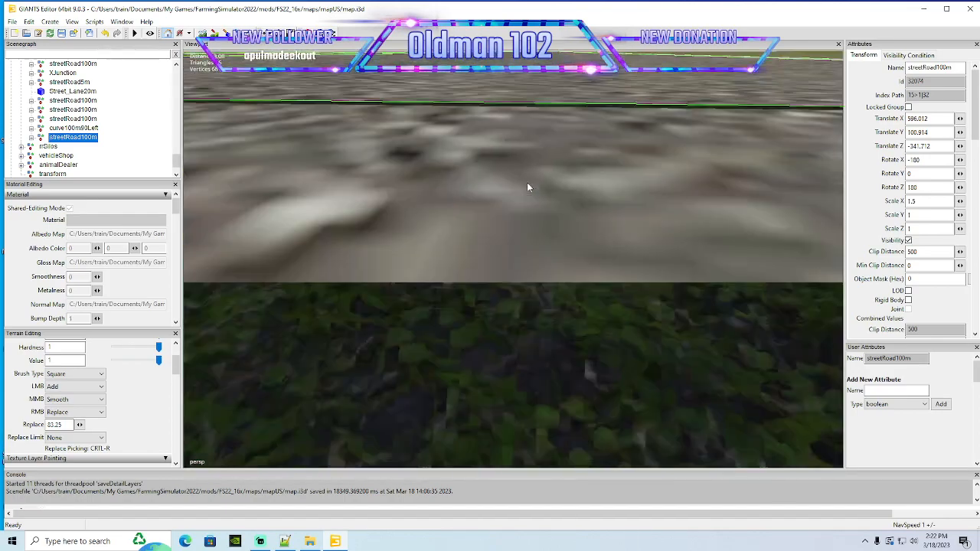
{"action": "scroll", "coordinate": [528, 183], "scroll_direction": "down", "scroll_amount": 2}
{"action": "scroll", "coordinate": [510, 171], "scroll_direction": "up", "scroll_amount": 2}
{"action": "scroll", "coordinate": [510, 171], "scroll_direction": "down", "scroll_amount": 2}
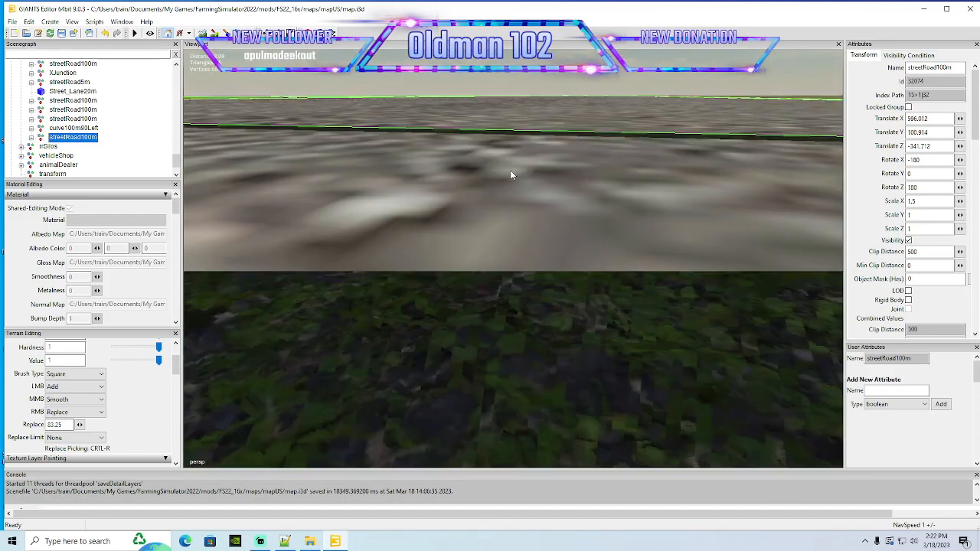
Set the last streetRoad100m section's Translate Y to 100.91
{"action": "left_click", "coordinate": [934, 131]}
{"action": "key", "text": "BackSpace"}
{"action": "scroll", "coordinate": [721, 198], "scroll_direction": "up", "scroll_amount": 1}
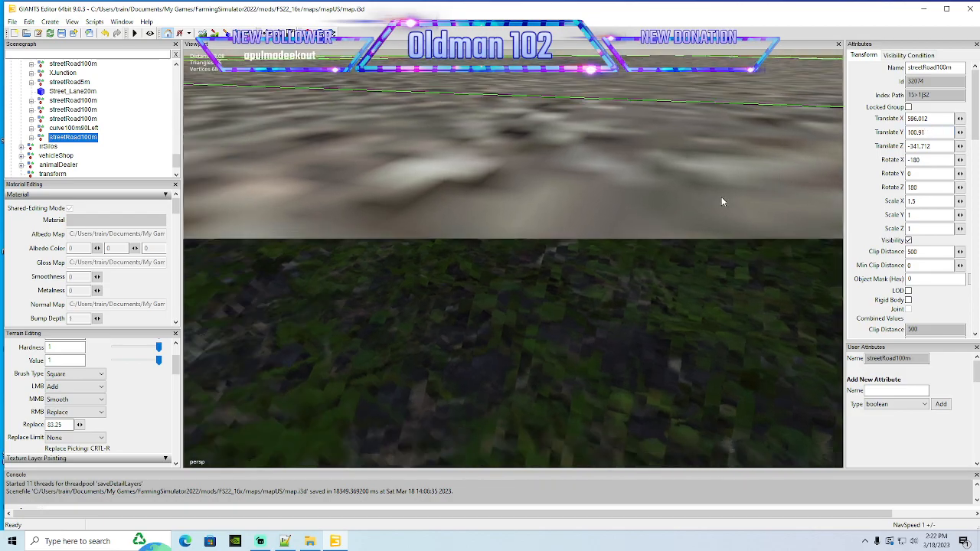
Check the joined curve and straight section from above and save the map
{"action": "scroll", "coordinate": [721, 197], "scroll_direction": "down", "scroll_amount": 3}
{"action": "left_click_drag", "start_coordinate": [721, 197], "coordinate": [741, 232], "text": "alt"}
{"action": "scroll", "coordinate": [741, 232], "scroll_direction": "down", "scroll_amount": 5}
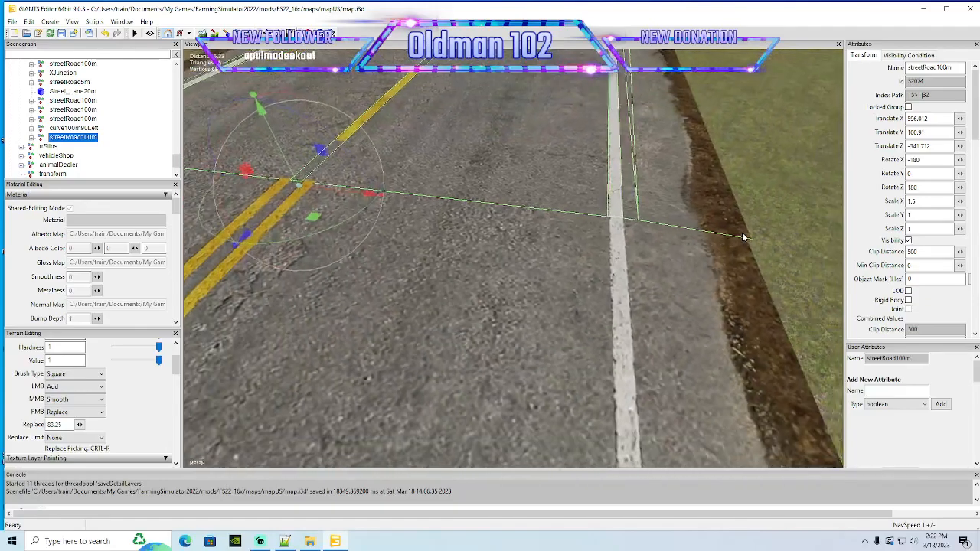
{"action": "scroll", "coordinate": [736, 233], "scroll_direction": "down", "scroll_amount": 3}
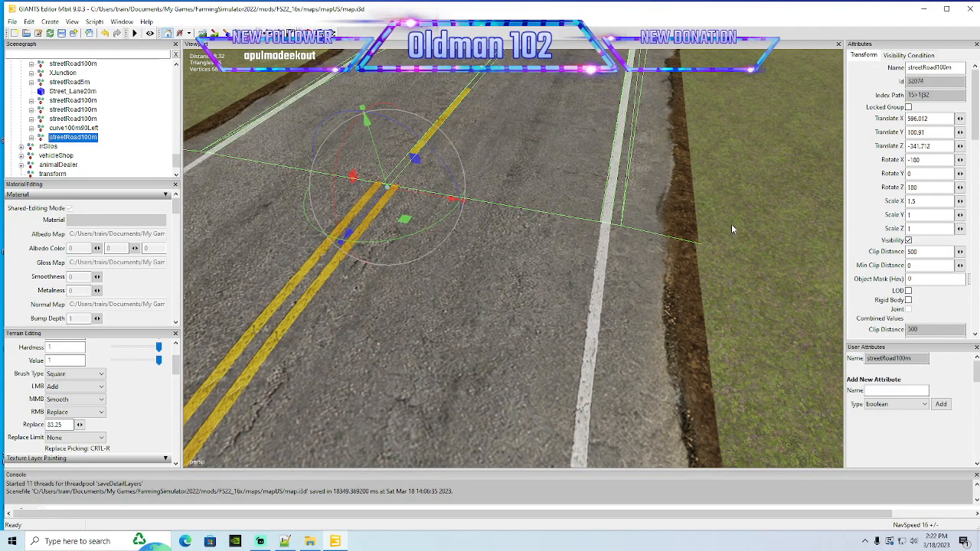
{"action": "scroll", "coordinate": [613, 222], "scroll_direction": "down", "scroll_amount": 6}
{"action": "left_click_drag", "start_coordinate": [605, 197], "coordinate": [792, 195], "text": "alt"}
{"action": "left_click", "coordinate": [62, 34]}
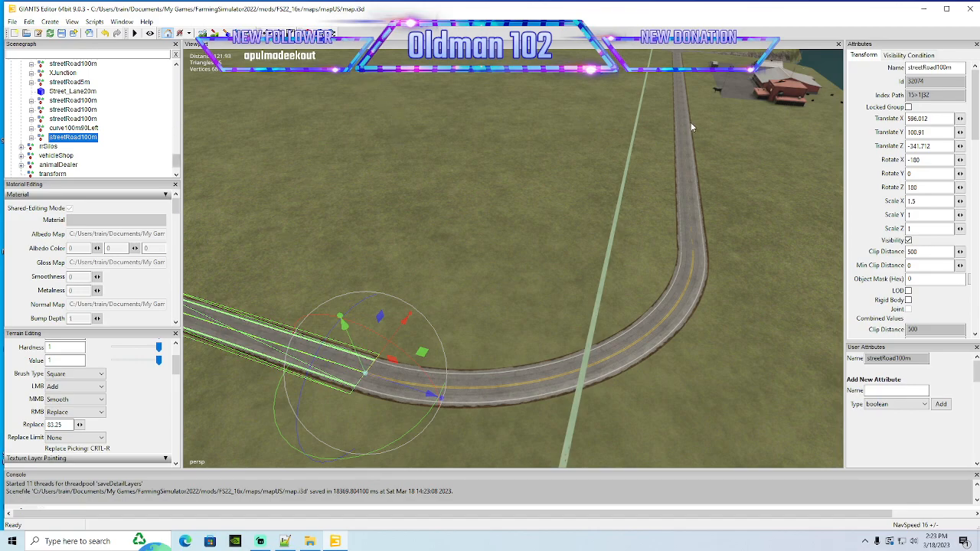
Minimize the editor, launch Farming Simulator 22 from the desktop and skip its intro
{"action": "left_click", "coordinate": [924, 8]}
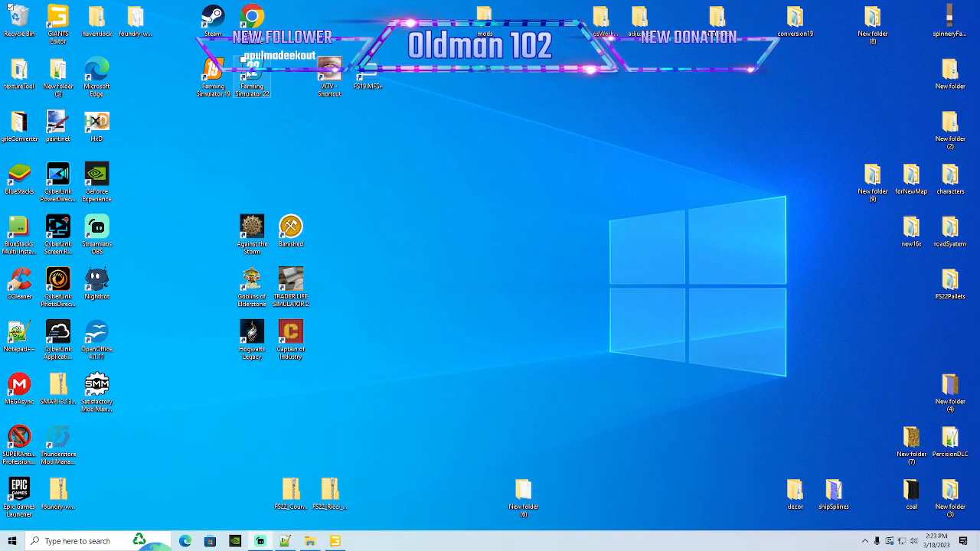
{"action": "right_click", "coordinate": [246, 73]}
{"action": "left_click", "coordinate": [262, 77]}
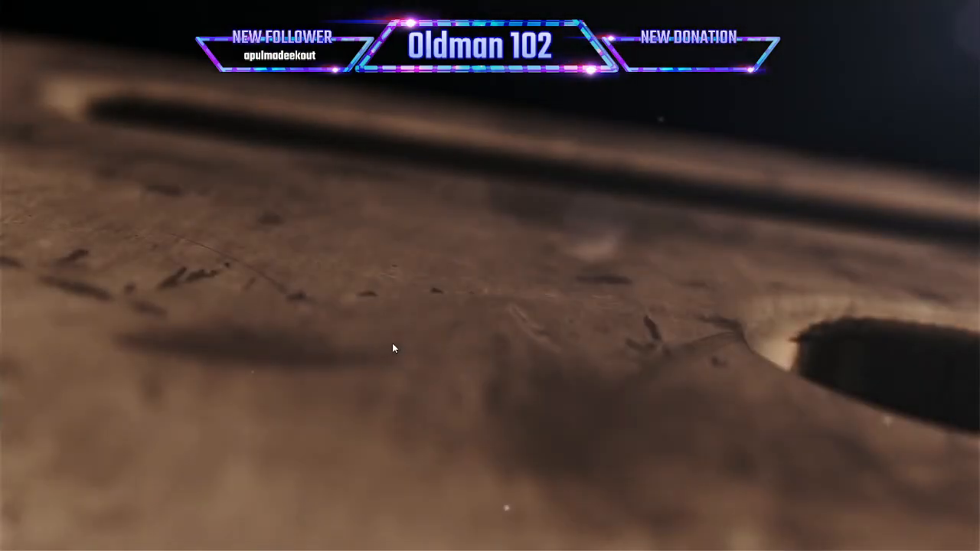
{"action": "left_click", "coordinate": [392, 343]}
{"action": "left_click", "coordinate": [392, 343]}
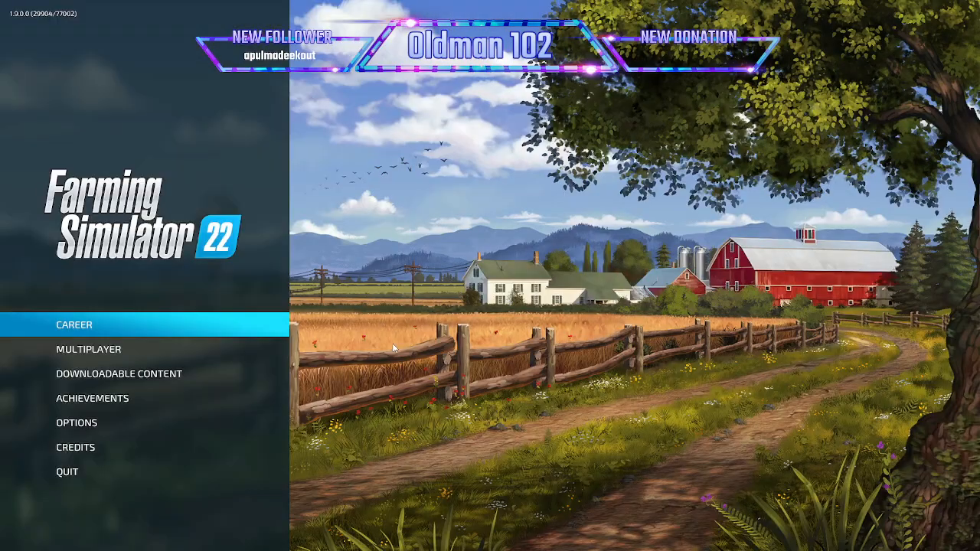
Start a New Farmer career on the 16X map in an empty save slot and accept the default character
{"action": "left_click", "coordinate": [149, 336]}
{"action": "scroll", "coordinate": [394, 347], "scroll_direction": "down", "scroll_amount": 8}
{"action": "scroll", "coordinate": [394, 347], "scroll_direction": "down", "scroll_amount": 5}
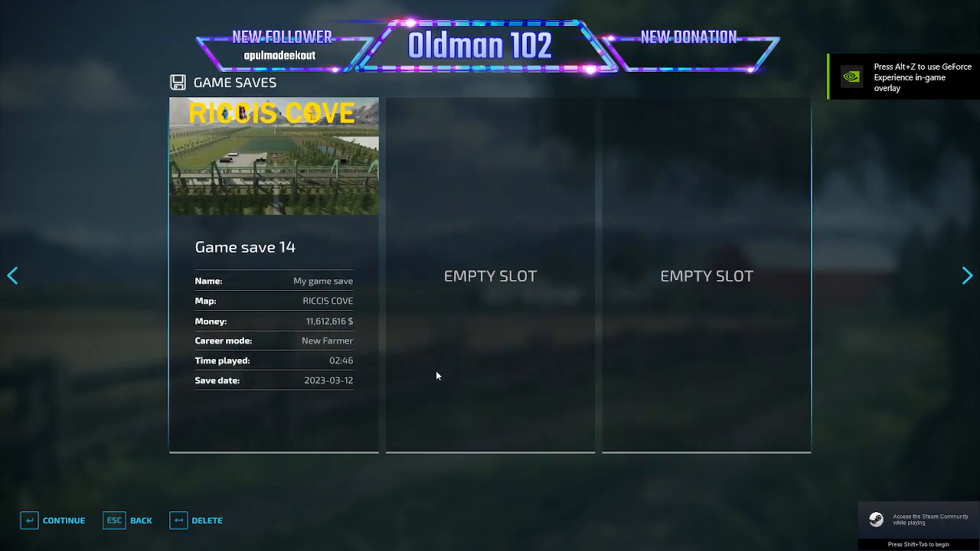
{"action": "left_click", "coordinate": [58, 528]}
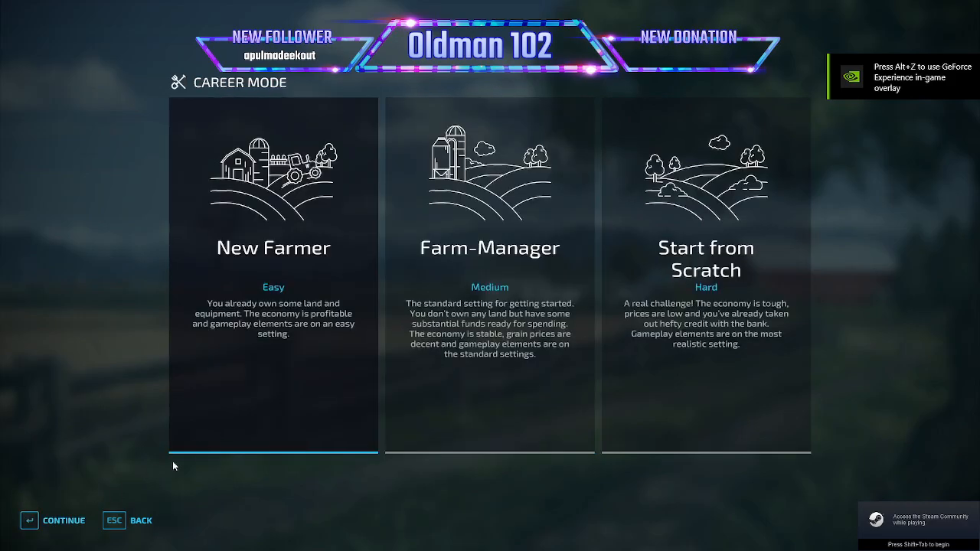
{"action": "left_click", "coordinate": [65, 522]}
{"action": "scroll", "coordinate": [170, 448], "scroll_direction": "down", "scroll_amount": 4}
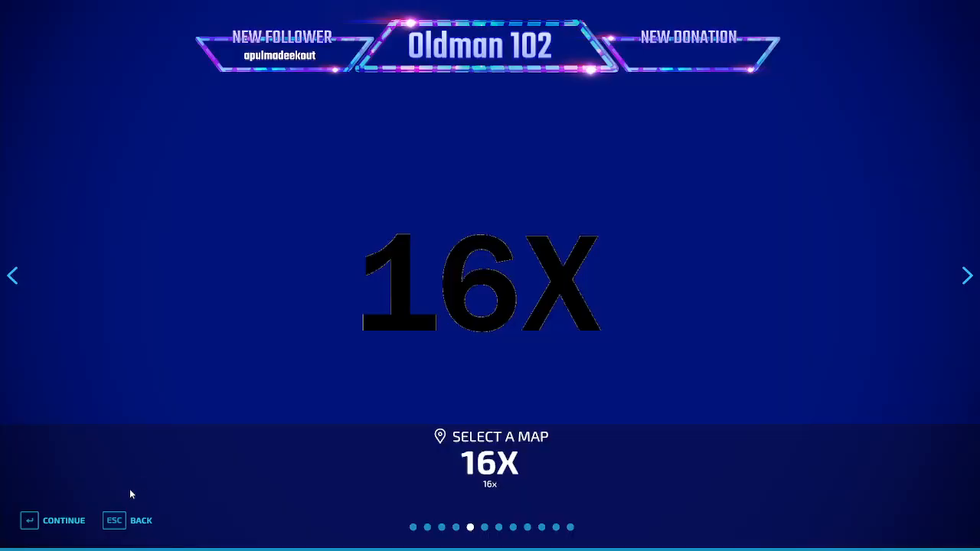
{"action": "left_click", "coordinate": [77, 521]}
{"action": "left_click", "coordinate": [54, 521]}
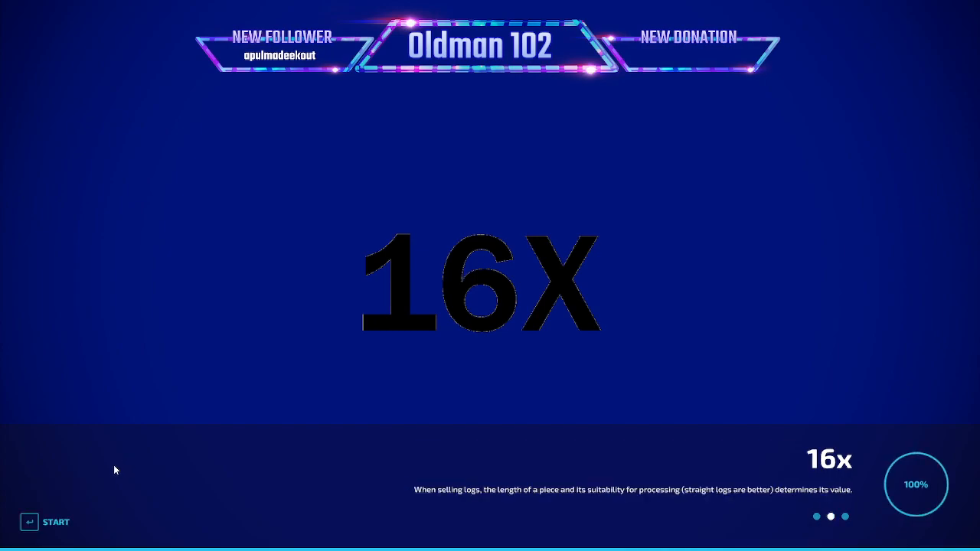
{"action": "left_click", "coordinate": [65, 527]}
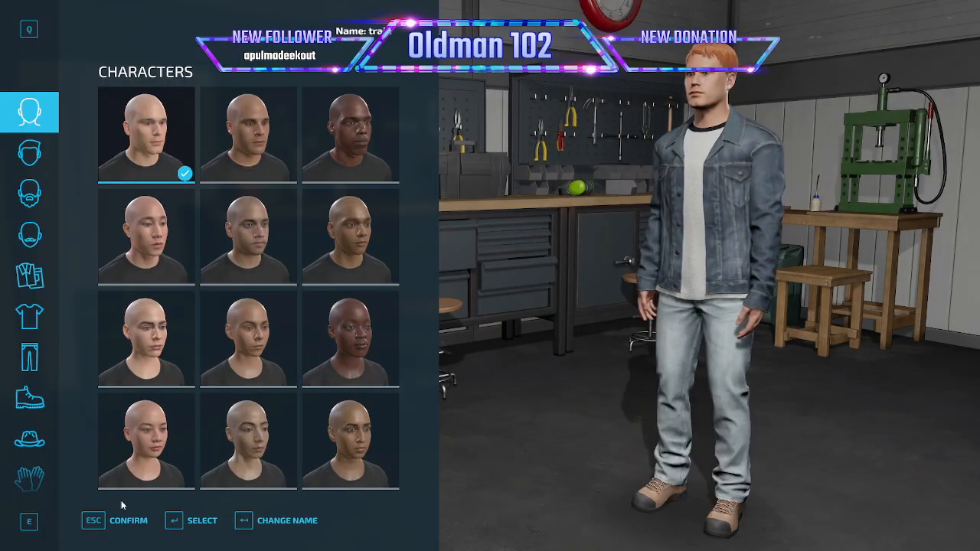
{"action": "left_click", "coordinate": [100, 520]}
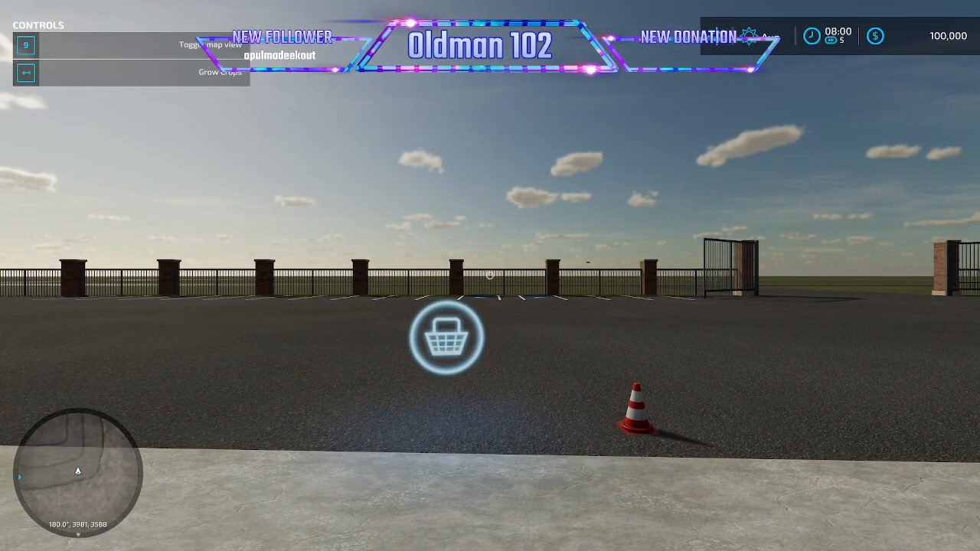
Walk out into the dealer yard, view the Chevy 1955BelAir in the shop's SHENANIGANS_MODS vehicles and leave the shop
{"action": "key", "text": "a"}
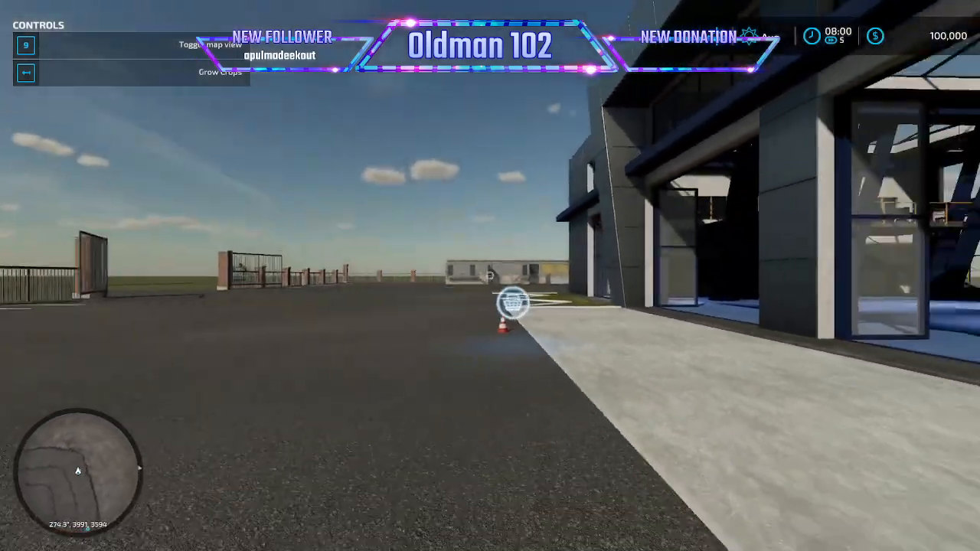
{"action": "key", "text": "w"}
{"action": "key", "text": "r"}
{"action": "key", "text": "Return"}
{"action": "key", "text": "Return"}
{"action": "key", "text": "Left"}
{"action": "key", "text": "Escape"}
{"action": "key", "text": "Escape"}
{"action": "key", "text": "Escape"}
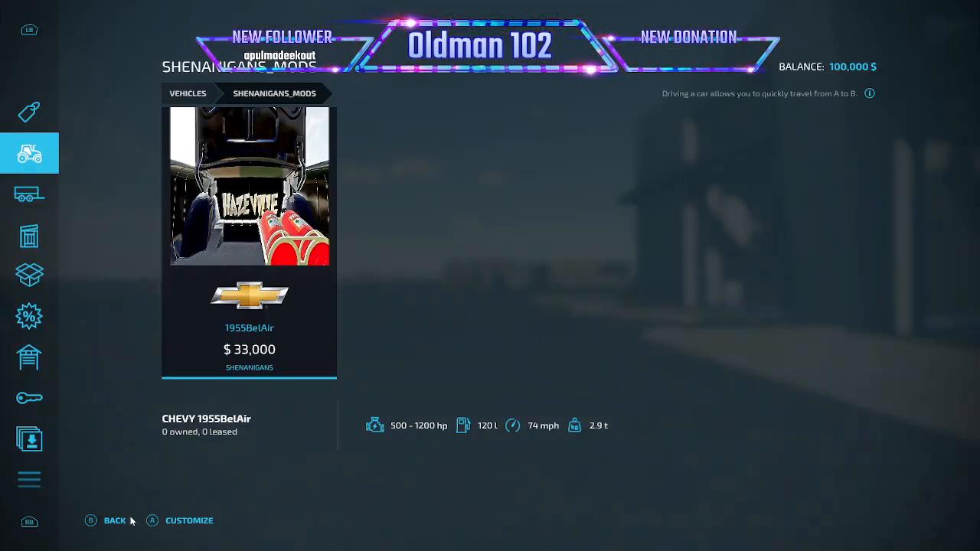
{"action": "key", "text": "s"}
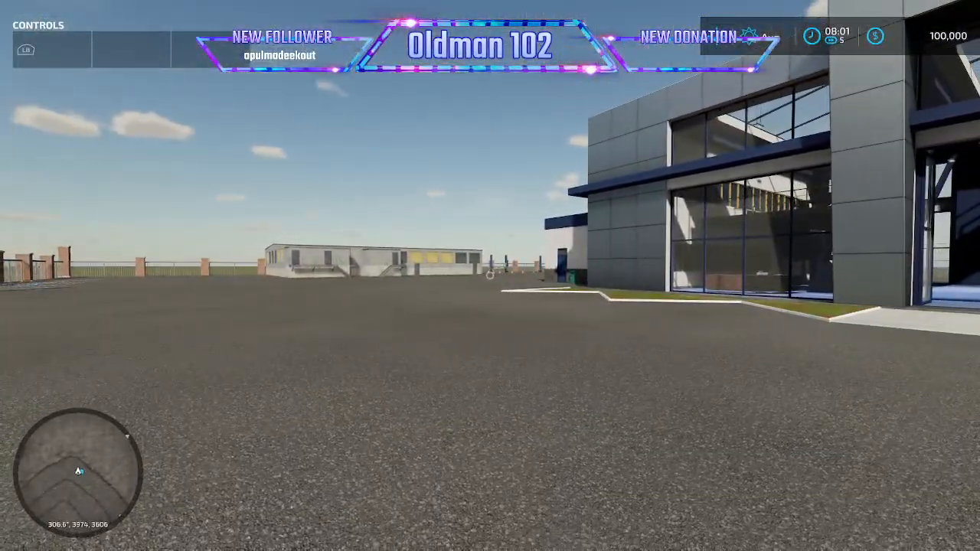
Buy the Lizard Pickup 1986 with its standard configuration from the shop's Cars category and return to the yard
{"action": "key", "text": "p"}
{"action": "scroll", "coordinate": [436, 482], "scroll_direction": "down", "scroll_amount": 2}
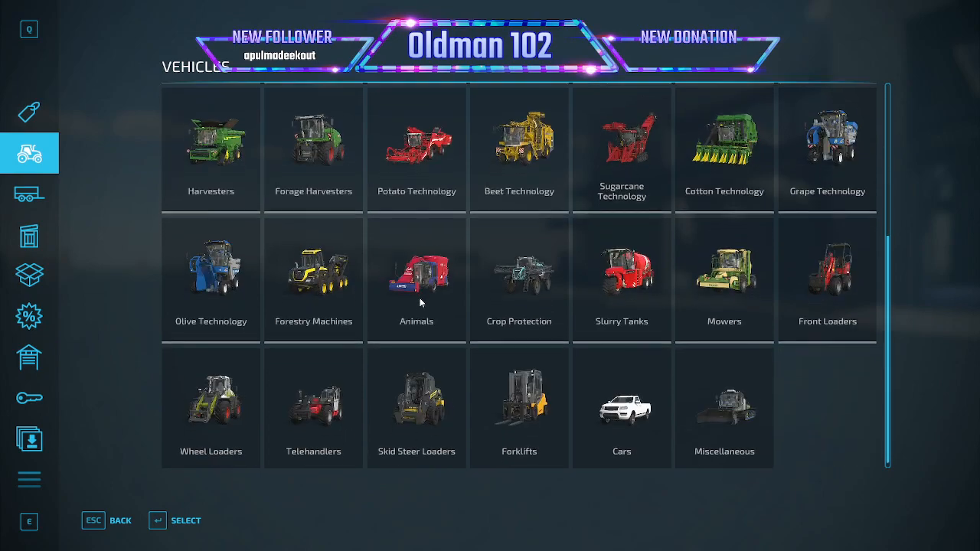
{"action": "left_click", "coordinate": [609, 394]}
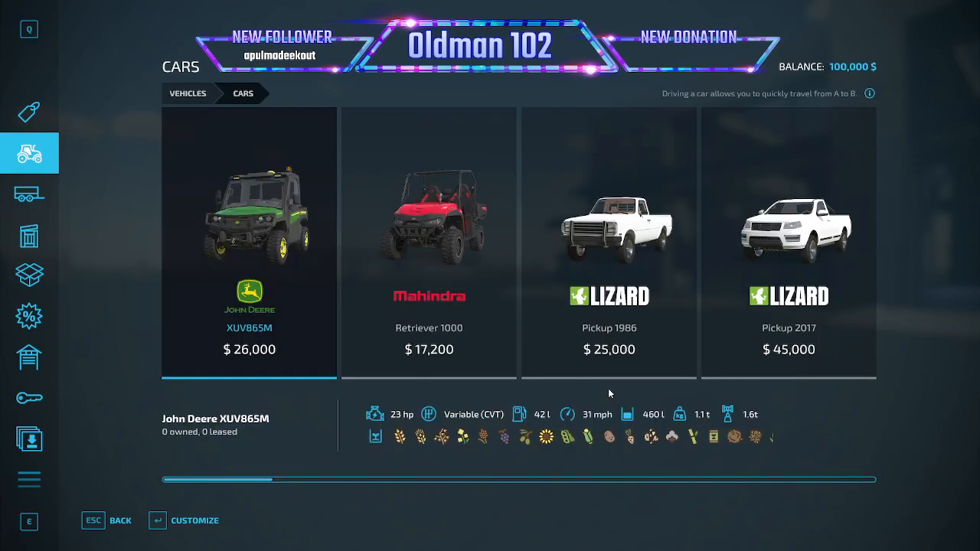
{"action": "left_click", "coordinate": [602, 337]}
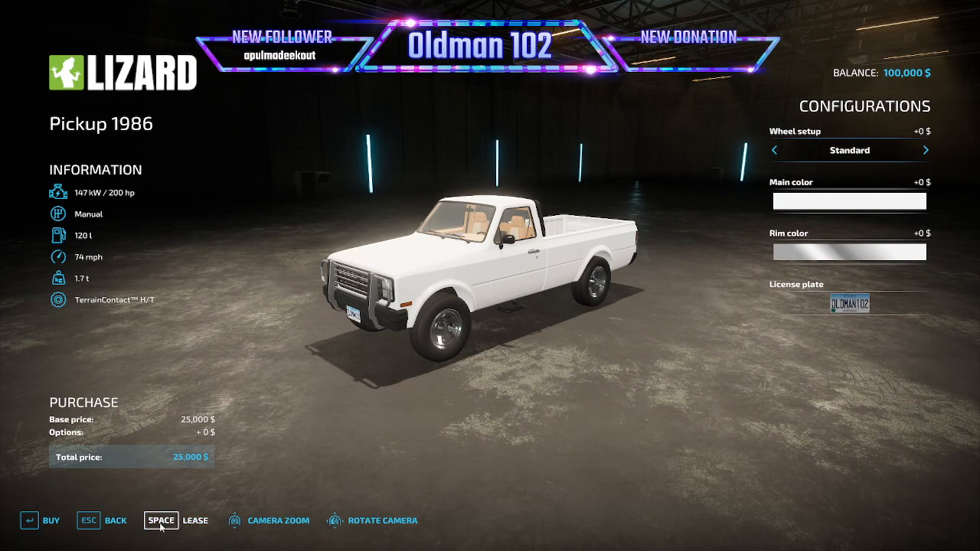
{"action": "left_click", "coordinate": [54, 520]}
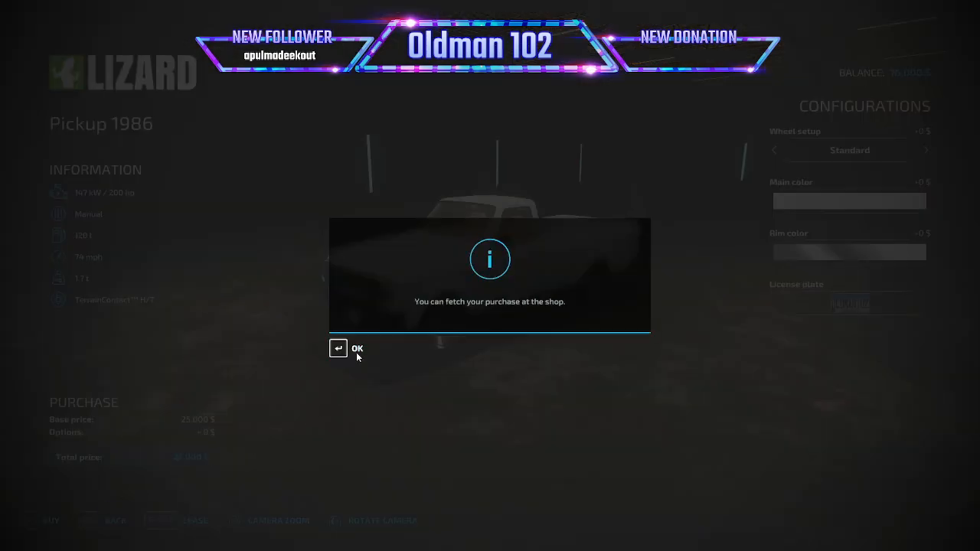
{"action": "left_click", "coordinate": [357, 349]}
{"action": "key", "text": "Escape"}
{"action": "key", "text": "Escape"}
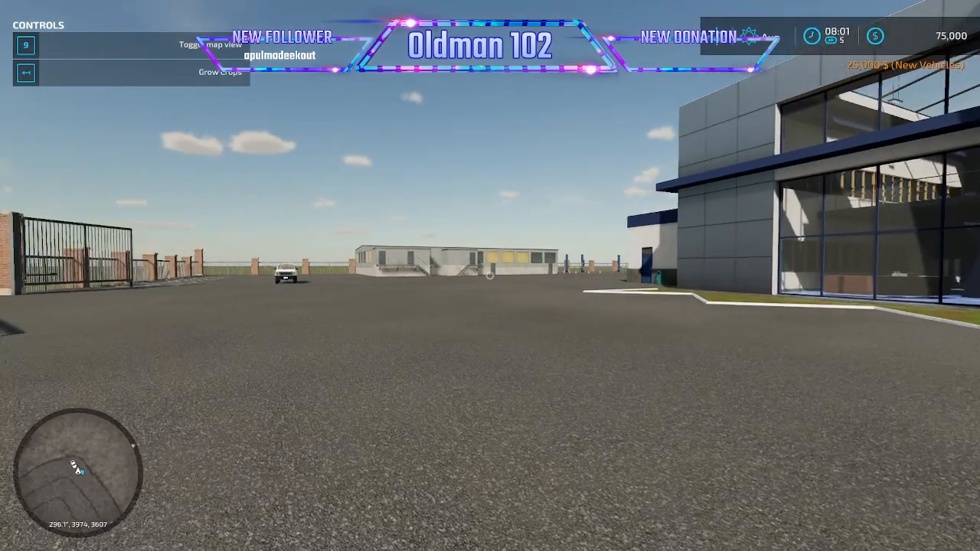
Drive the pickup to the dealer's vehicle options point and repaint its main color lime green
{"action": "key", "text": "Tab"}
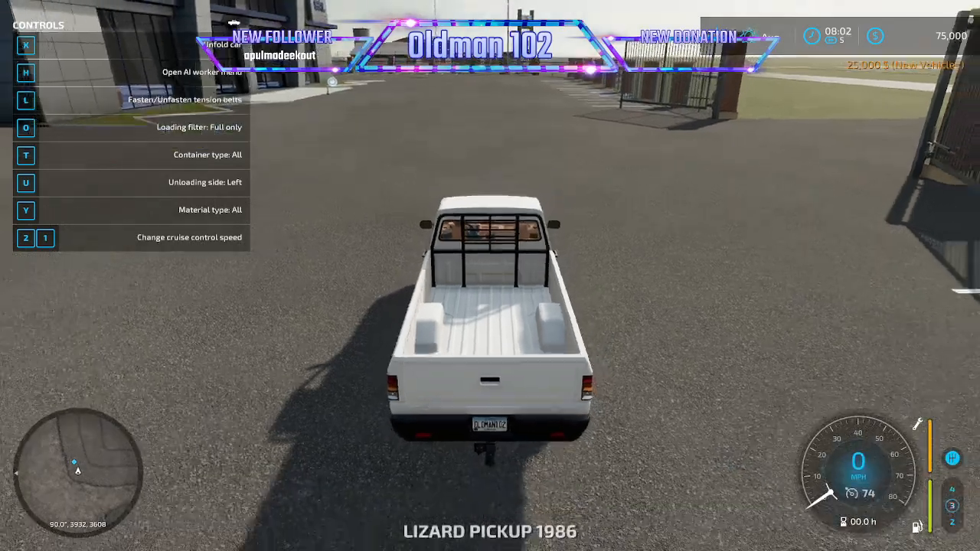
{"action": "scroll", "coordinate": [490, 275], "scroll_direction": "down", "scroll_amount": 5}
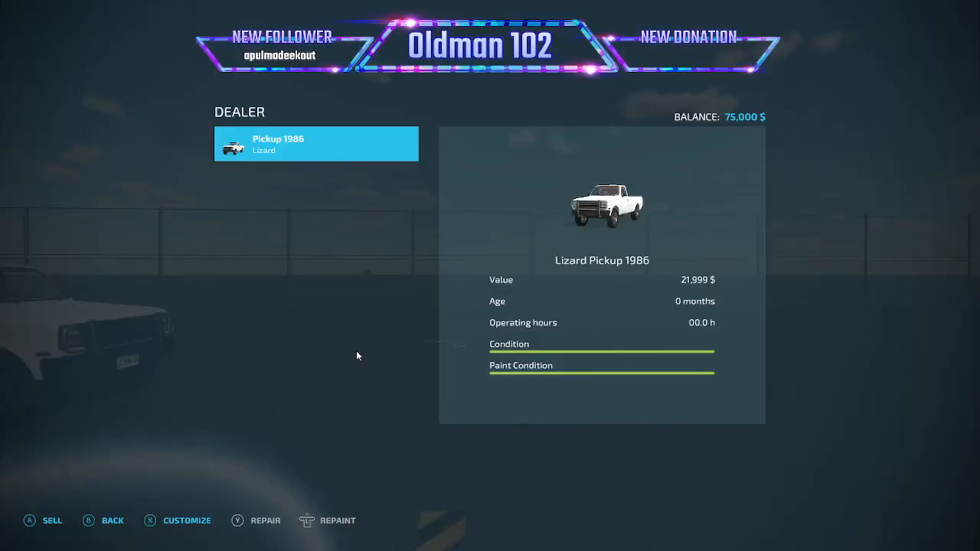
{"action": "left_click", "coordinate": [209, 522]}
{"action": "left_click", "coordinate": [794, 202]}
{"action": "left_click", "coordinate": [583, 290]}
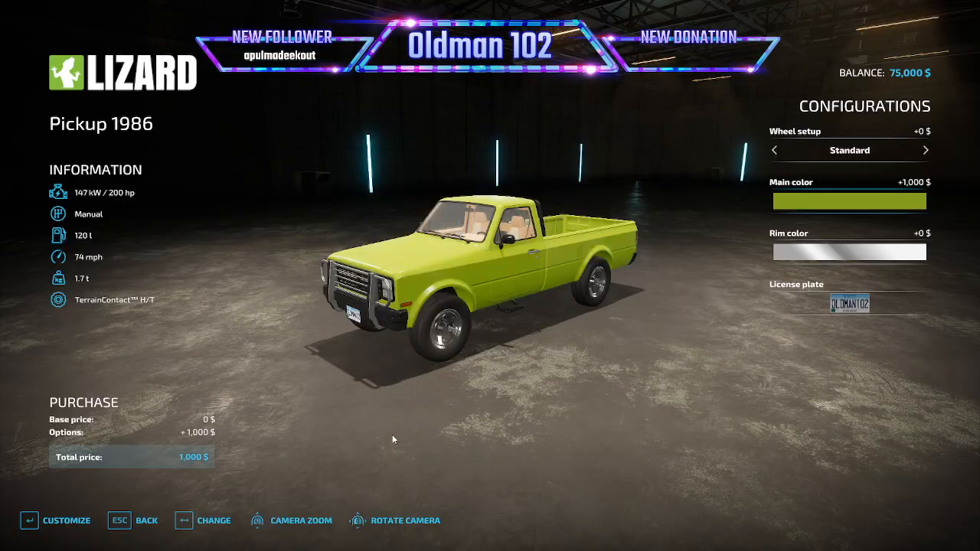
{"action": "left_click", "coordinate": [76, 521]}
{"action": "left_click", "coordinate": [339, 351]}
{"action": "left_click", "coordinate": [345, 347]}
{"action": "key", "text": "Escape"}
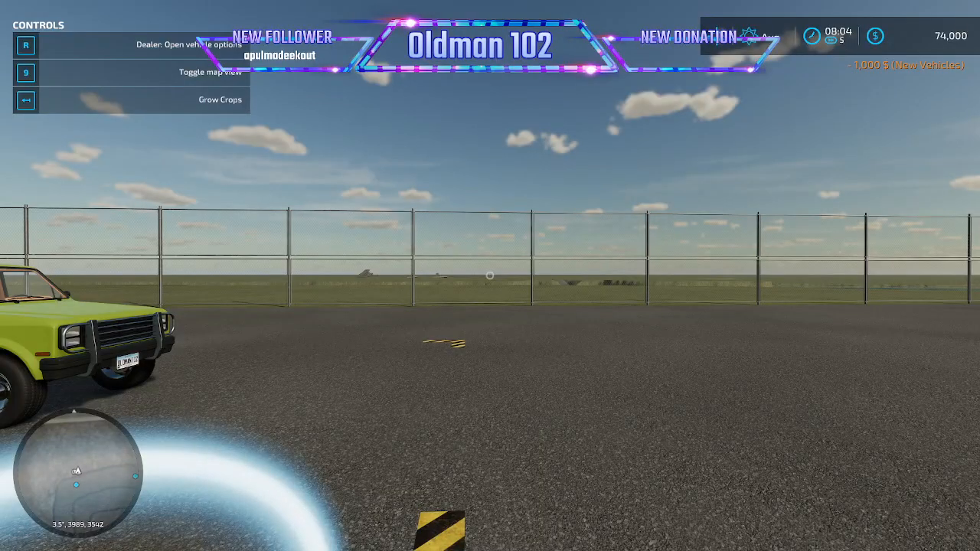
Lease the Kenworth T900 Legend Prime Mover from the shop's Trucks category with its default configuration
{"action": "key", "text": "Tab"}
{"action": "key", "text": "p"}
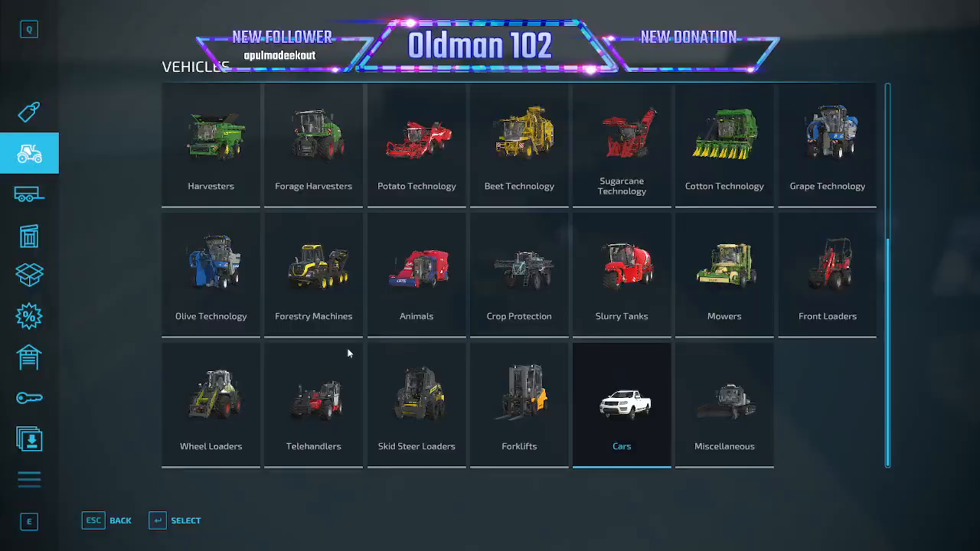
{"action": "scroll", "coordinate": [699, 291], "scroll_direction": "up", "scroll_amount": 2}
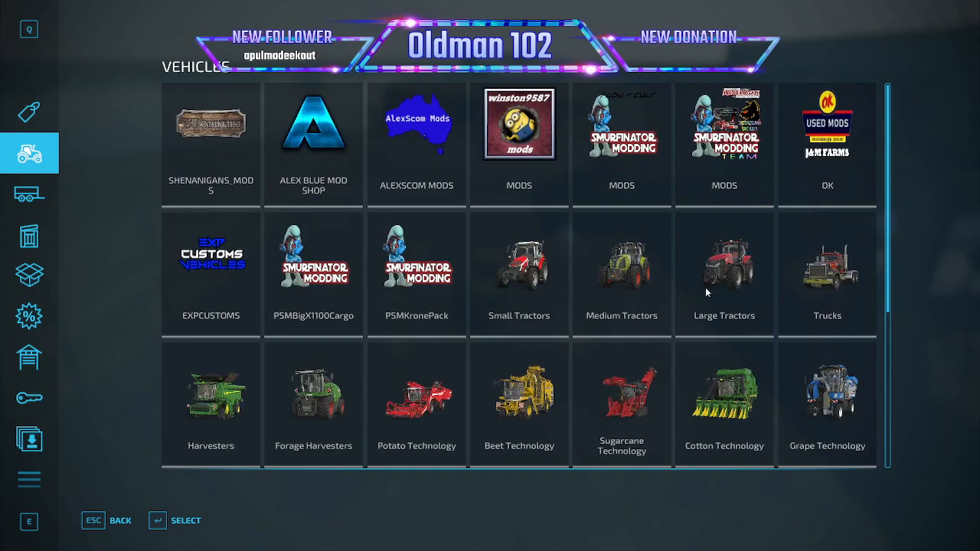
{"action": "left_click", "coordinate": [804, 286]}
{"action": "scroll", "coordinate": [706, 291], "scroll_direction": "down", "scroll_amount": 6}
{"action": "scroll", "coordinate": [709, 301], "scroll_direction": "down", "scroll_amount": 3}
{"action": "left_click", "coordinate": [470, 321]}
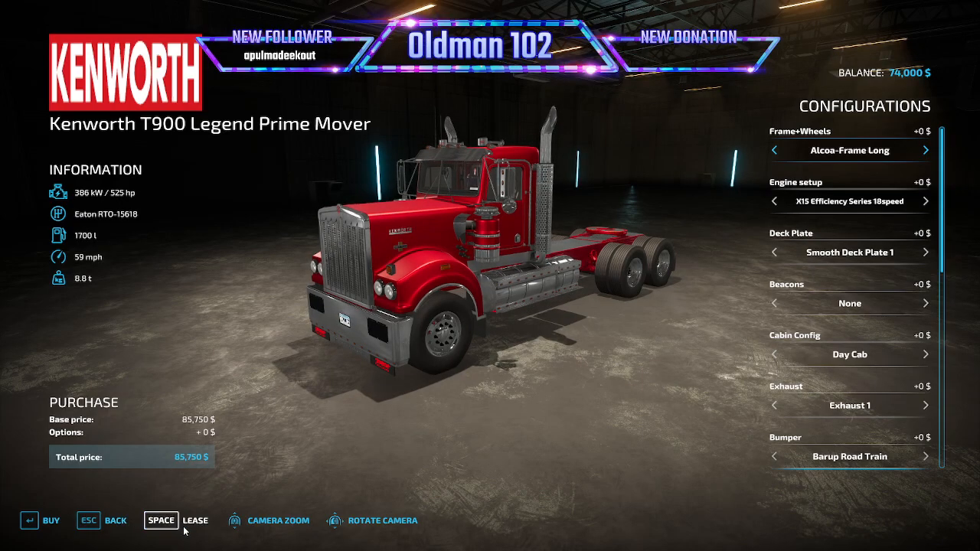
{"action": "left_click", "coordinate": [177, 526]}
{"action": "left_click", "coordinate": [359, 365]}
{"action": "left_click", "coordinate": [349, 346]}
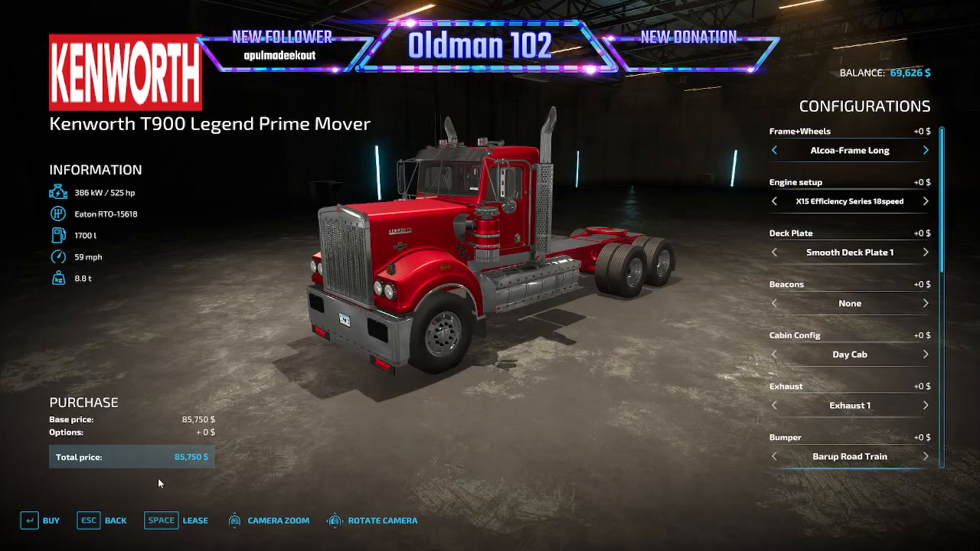
Lease the Wilson Silverstar trailer from the Animal Transport tools and leave the shop
{"action": "left_click", "coordinate": [115, 522]}
{"action": "left_click", "coordinate": [117, 523]}
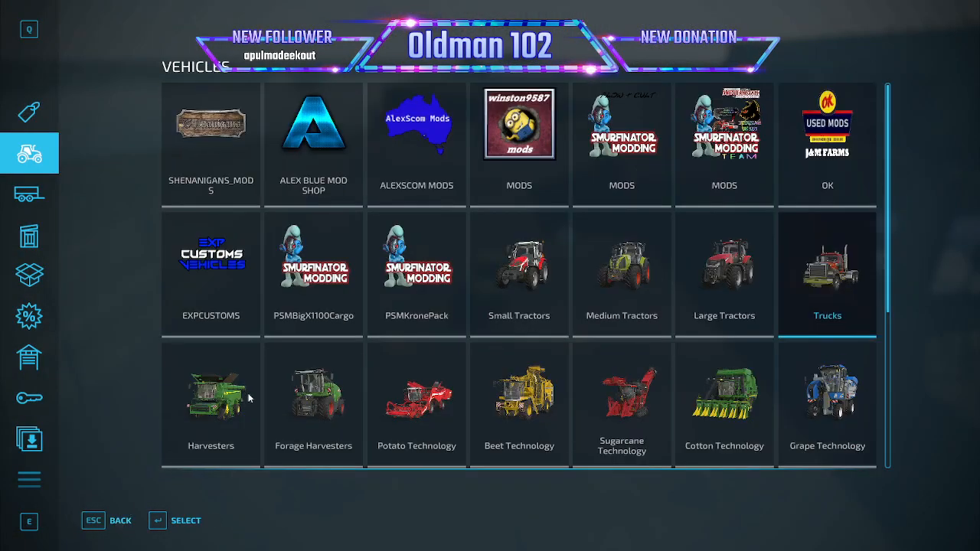
{"action": "left_click", "coordinate": [35, 198]}
{"action": "scroll", "coordinate": [444, 336], "scroll_direction": "down", "scroll_amount": 3}
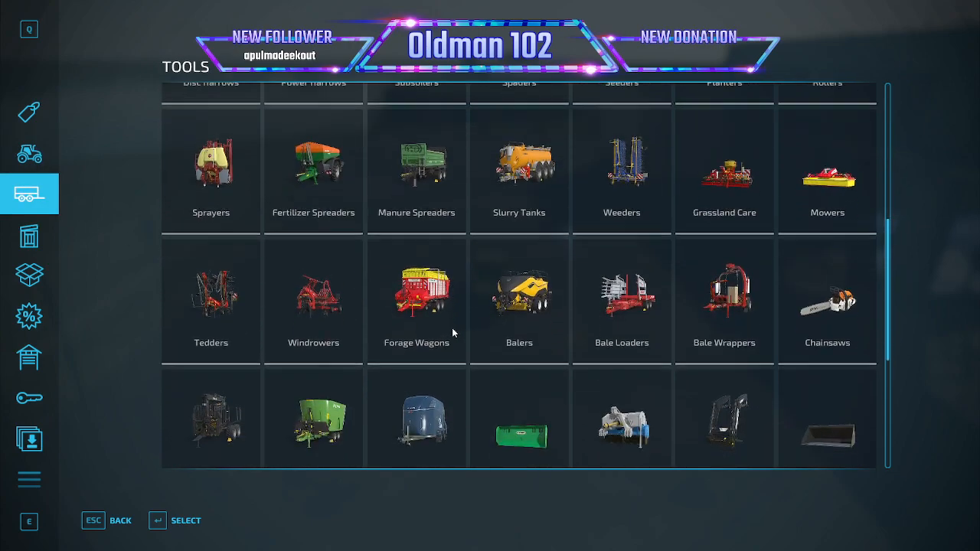
{"action": "left_click", "coordinate": [435, 264]}
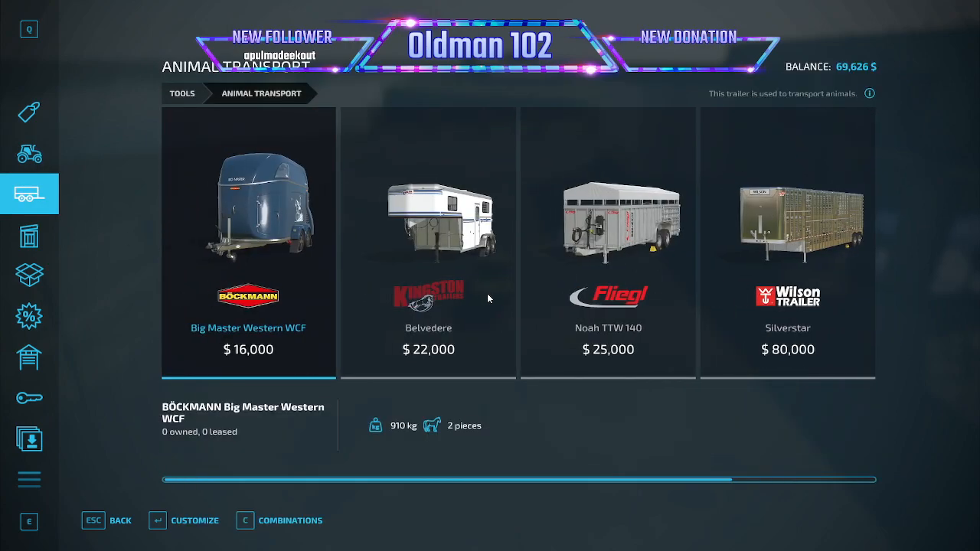
{"action": "scroll", "coordinate": [494, 293], "scroll_direction": "down", "scroll_amount": 1}
{"action": "left_click", "coordinate": [771, 314]}
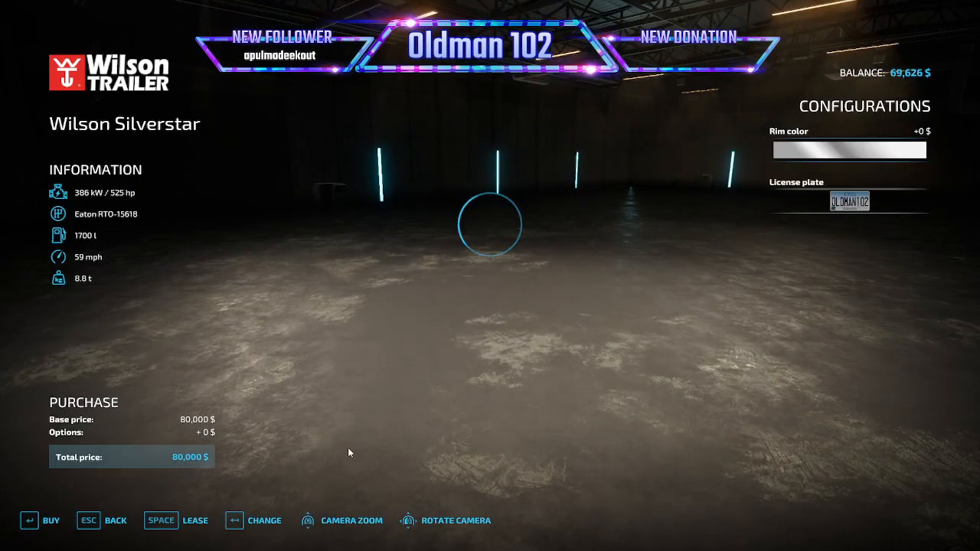
{"action": "left_click", "coordinate": [193, 521]}
{"action": "left_click", "coordinate": [352, 367]}
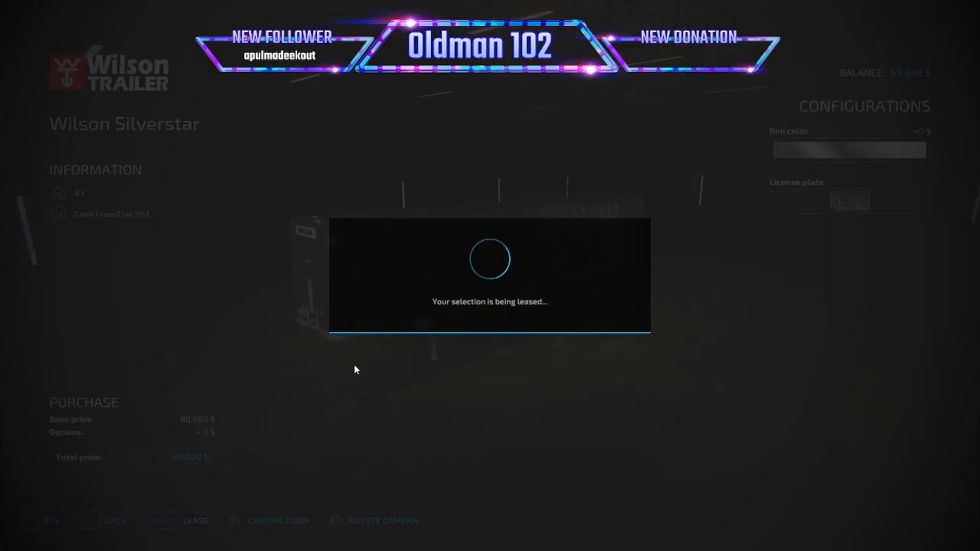
{"action": "left_click", "coordinate": [357, 349]}
{"action": "key", "text": "Escape"}
{"action": "key", "text": "Escape"}
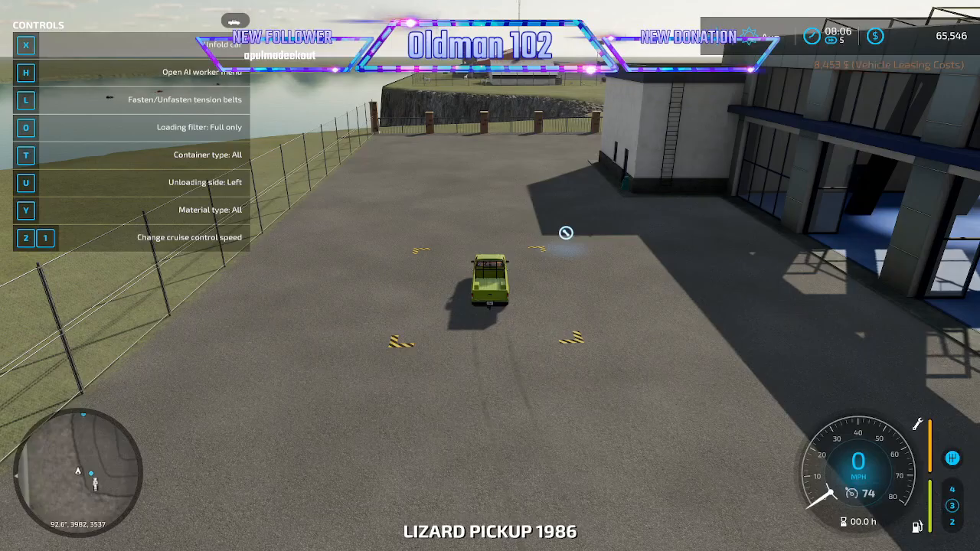
Switch to the Kenworth truck, attach the Silverstar trailer and drive the rig down the road to the ferry landing
{"action": "key", "text": "Tab"}
{"action": "scroll", "coordinate": [490, 275], "scroll_direction": "down", "scroll_amount": 10}
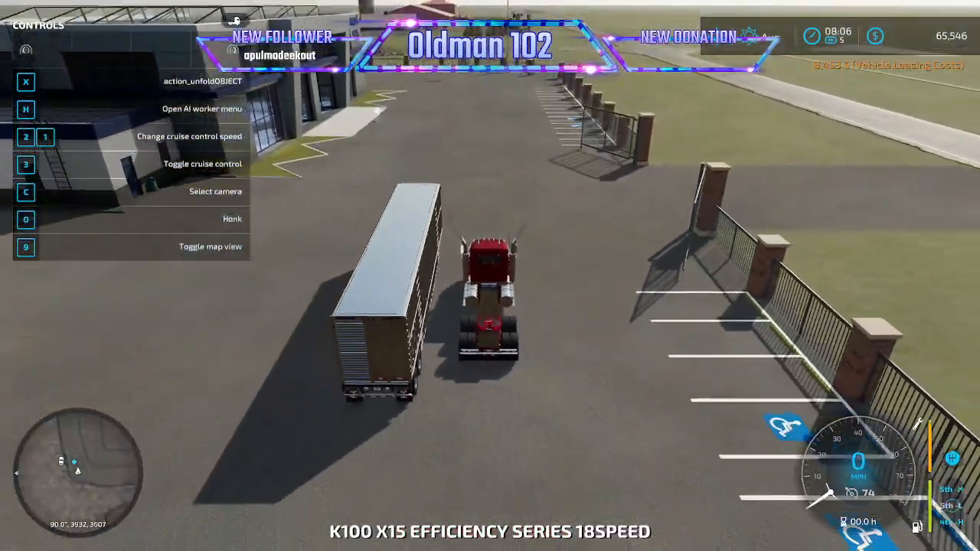
{"action": "key", "text": "w"}
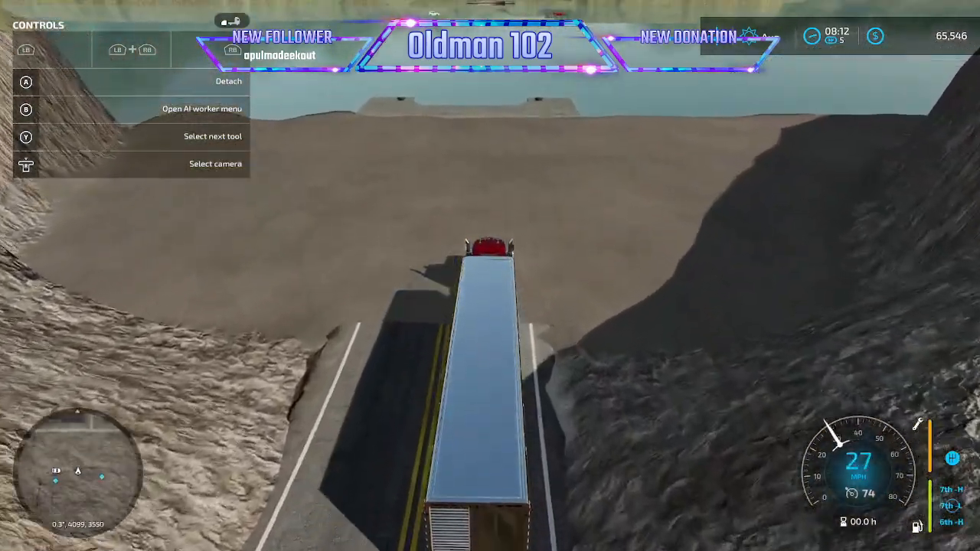
Get out of the truck, view the player settings and run out past the shoreline to the open lake area
{"action": "key", "text": "e"}
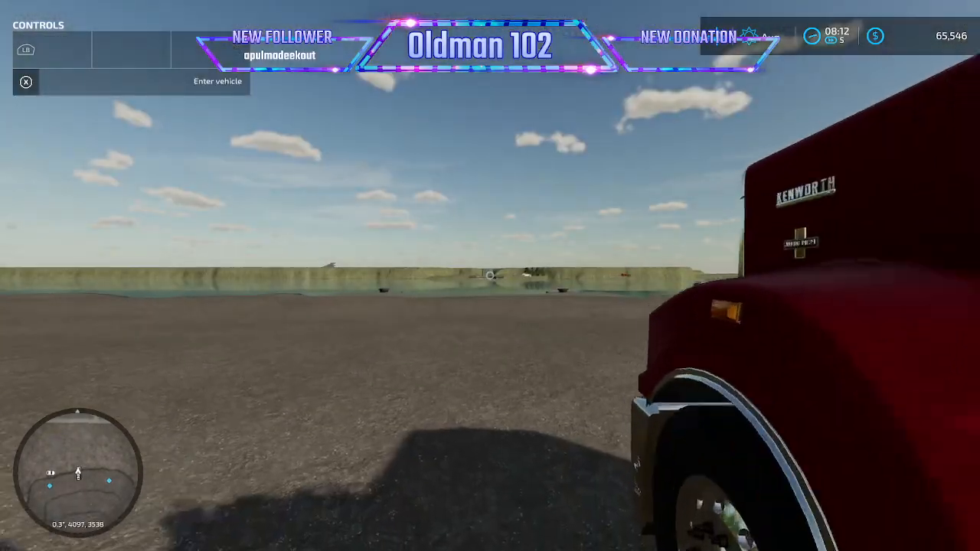
{"action": "key", "text": "ctrl+e"}
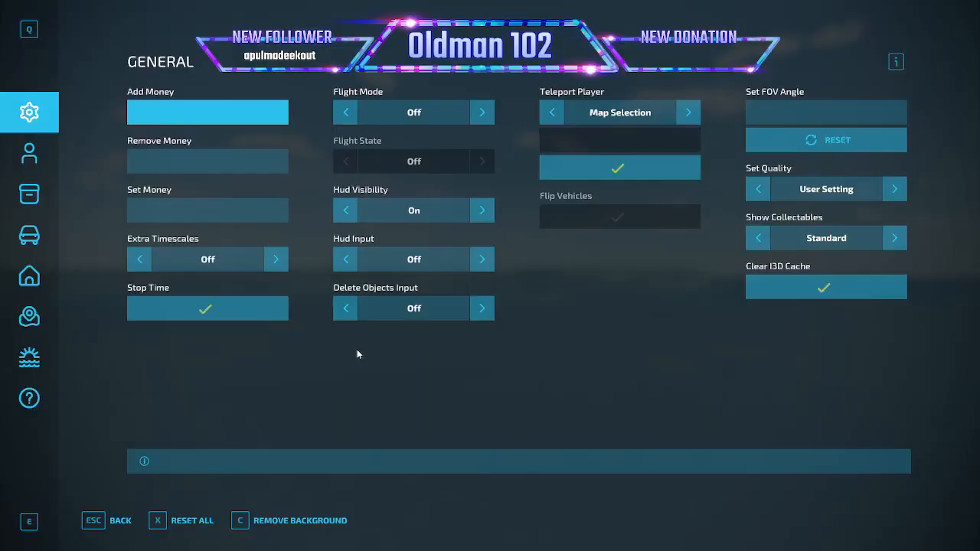
{"action": "left_click", "coordinate": [30, 154]}
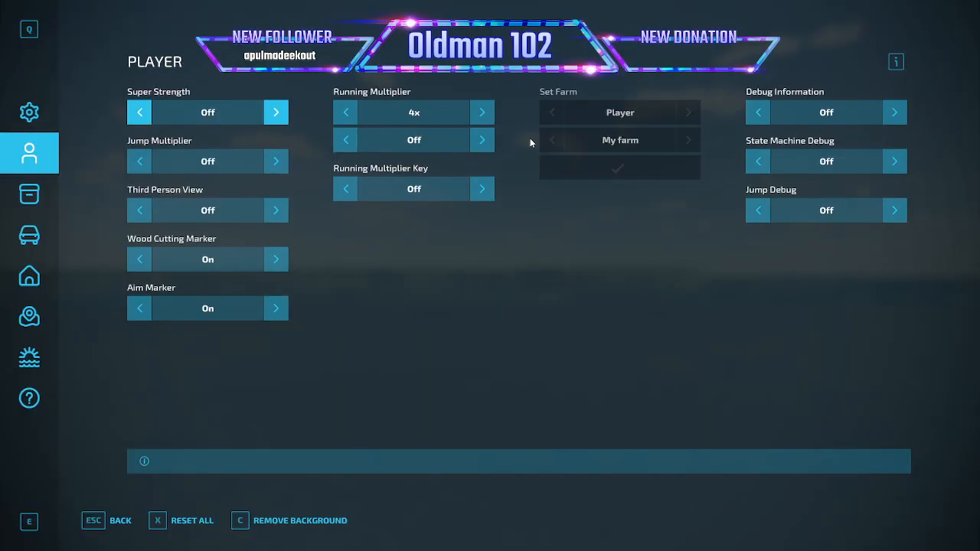
{"action": "key", "text": "Escape"}
{"action": "key", "text": "w"}
{"action": "key", "text": "w"}
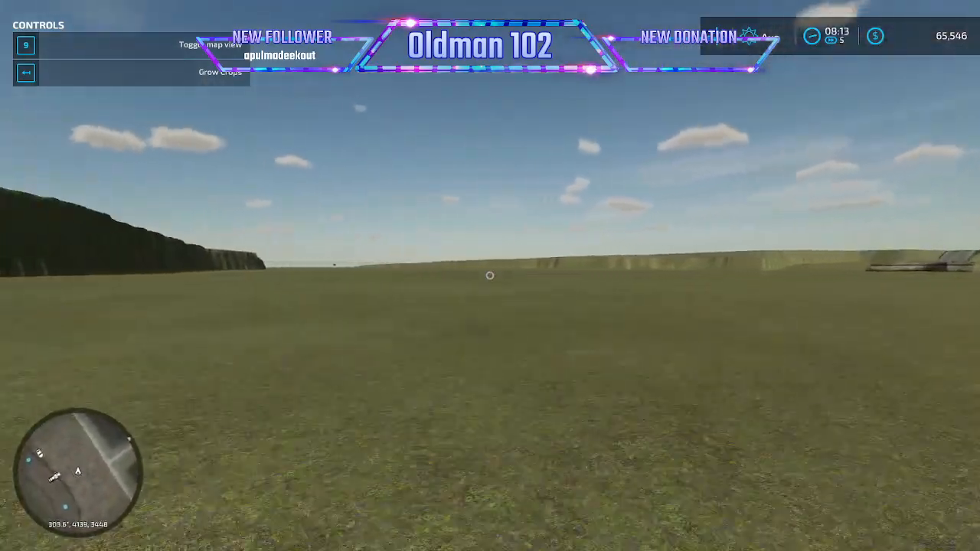
{"action": "key", "text": "s"}
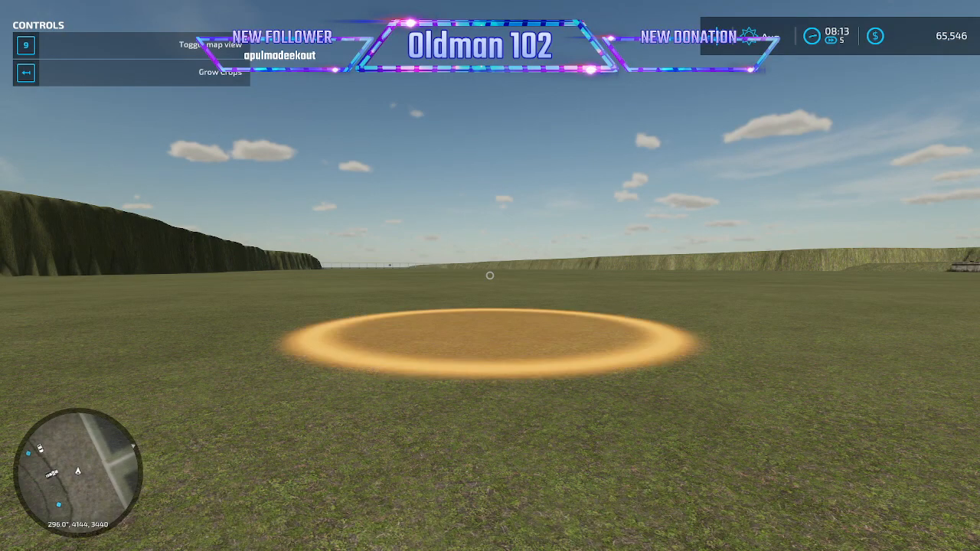
Buy the Lizard Ferry Fähre from the shop's Trucks category and return to the game at the lake
{"action": "key", "text": "p"}
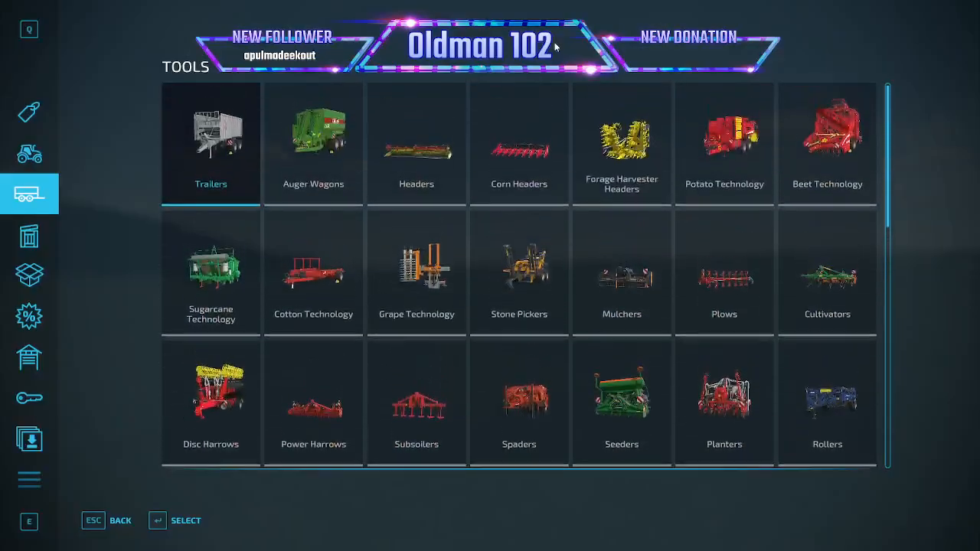
{"action": "key", "text": "q"}
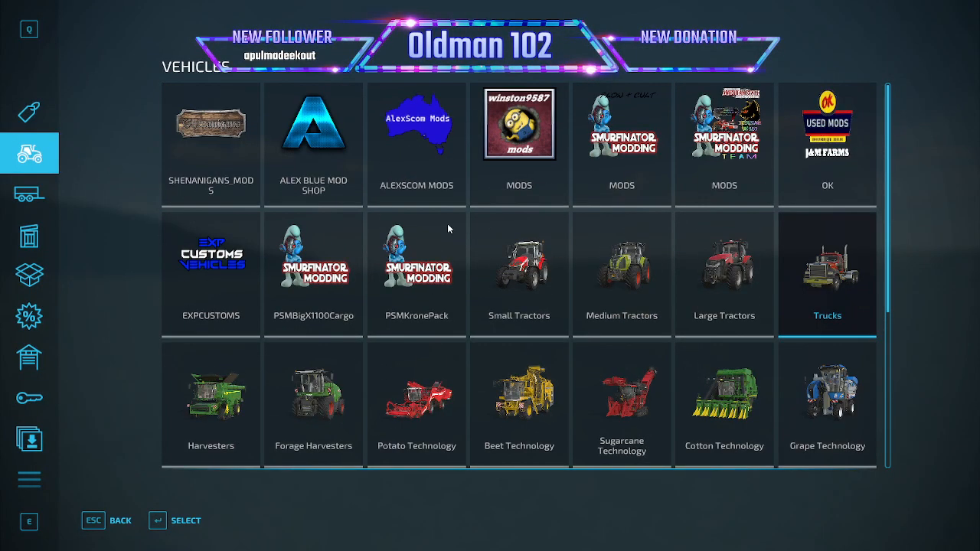
{"action": "left_click", "coordinate": [836, 299]}
{"action": "scroll", "coordinate": [394, 267], "scroll_direction": "down", "scroll_amount": 6}
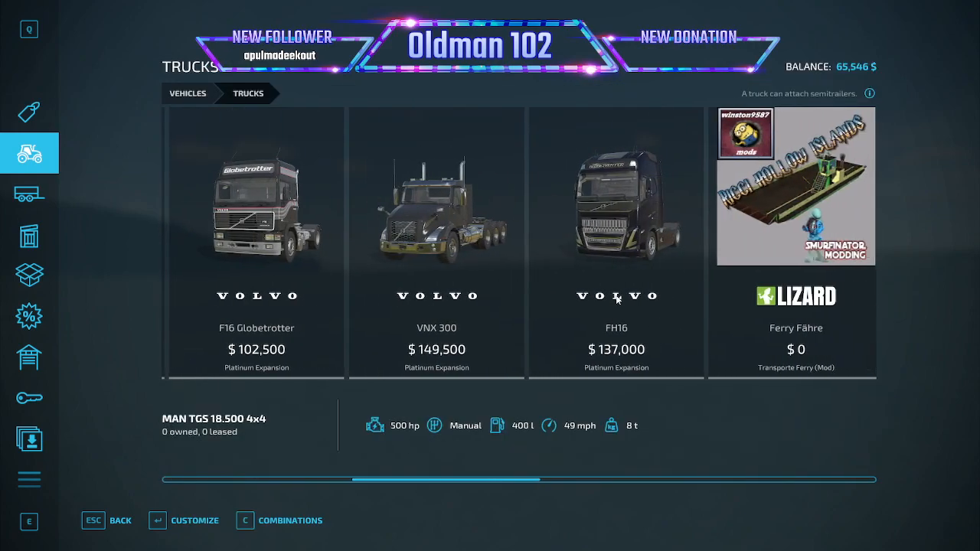
{"action": "left_click", "coordinate": [394, 267]}
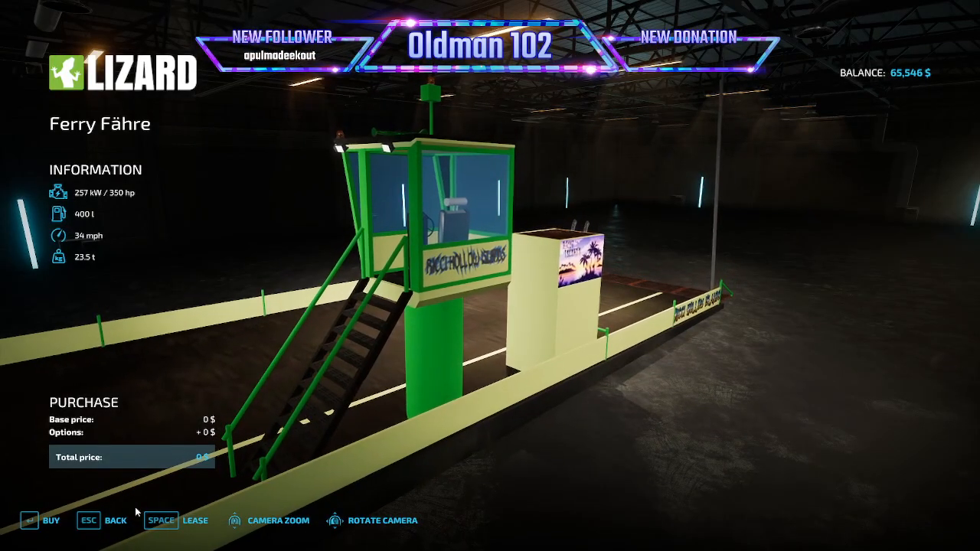
{"action": "left_click", "coordinate": [55, 521]}
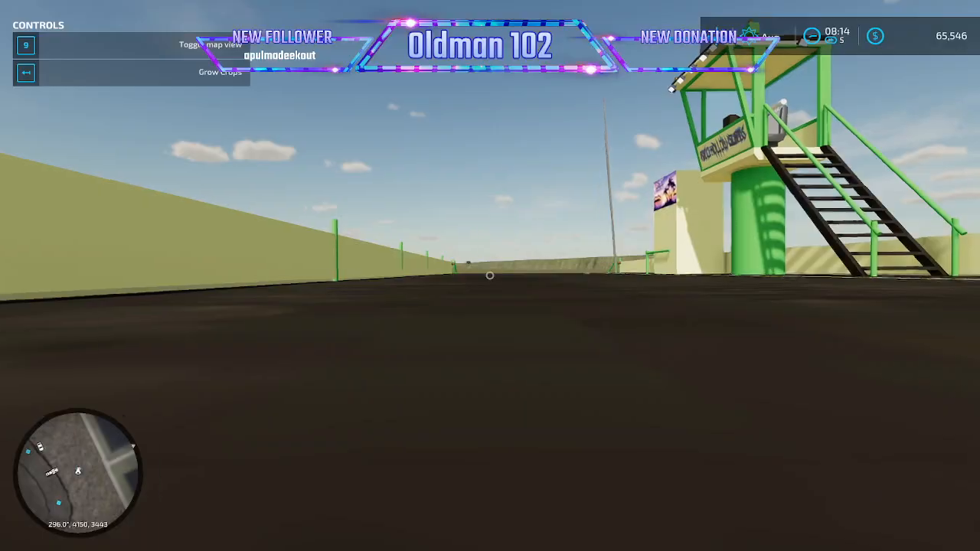
Board the Lizard ferry and steer it across the water into the concrete dock below the road
{"action": "key", "text": "e"}
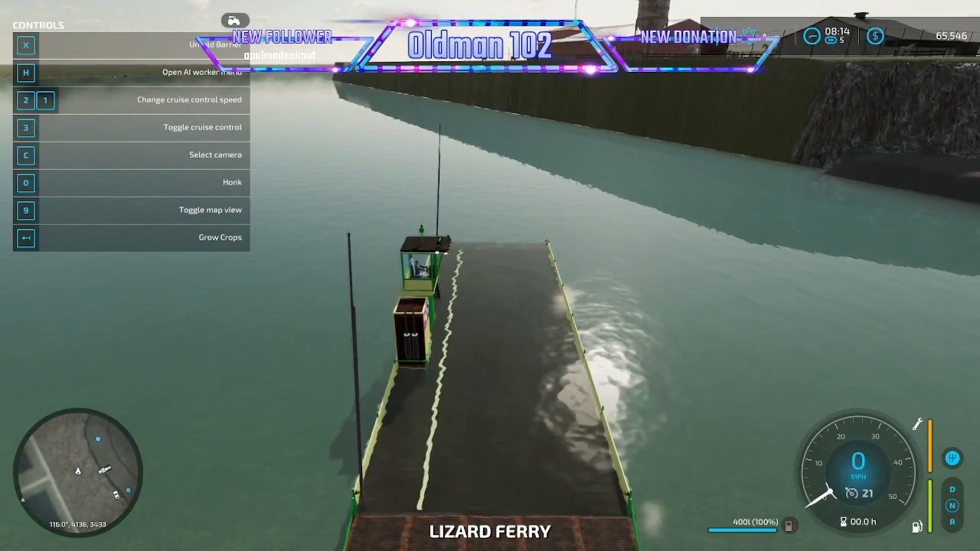
{"action": "key", "text": "w"}
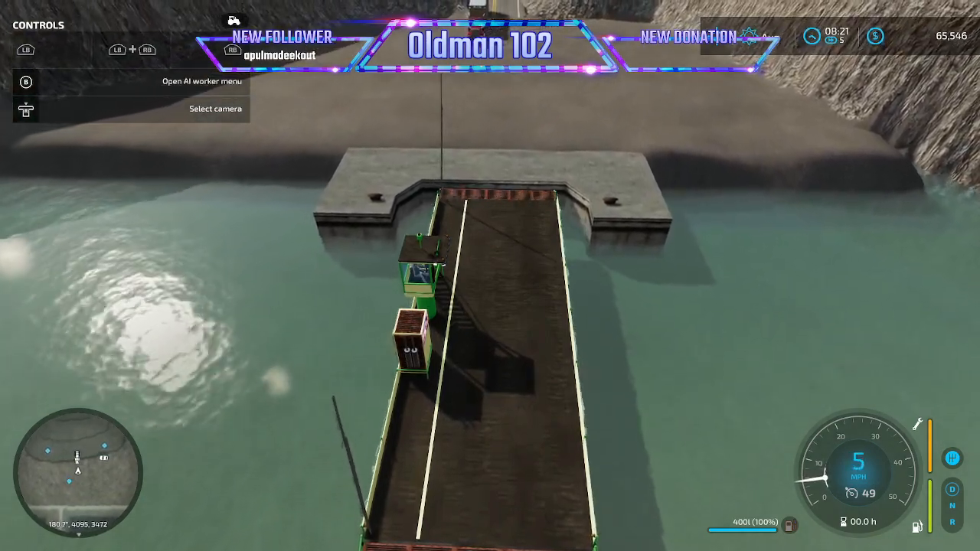
{"action": "key", "text": "c"}
Finish docking the ferry, take over the Kenworth K100 rig and drive it down the landing onto the ferry deck
{"action": "key", "text": "w"}
{"action": "key", "text": "e"}
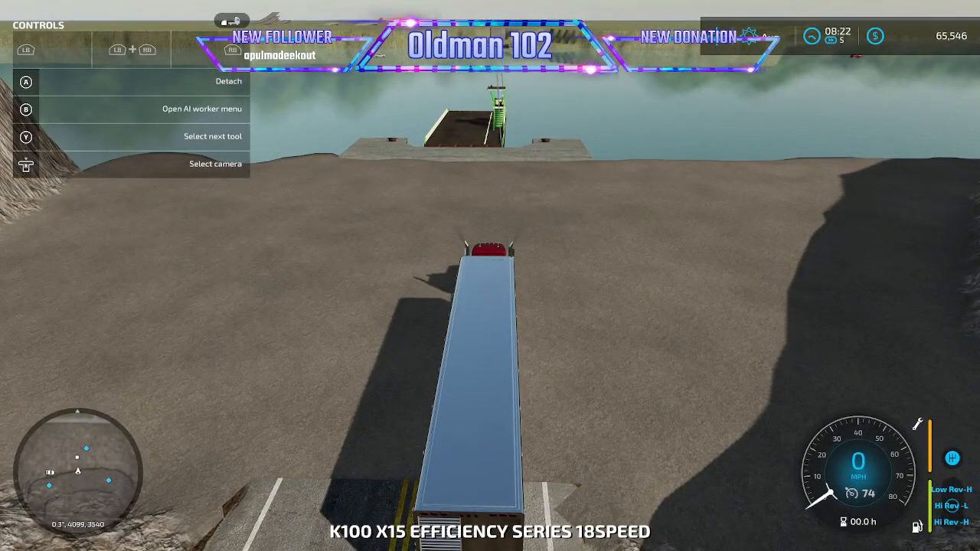
{"action": "key", "text": "w"}
{"action": "key", "text": "a"}
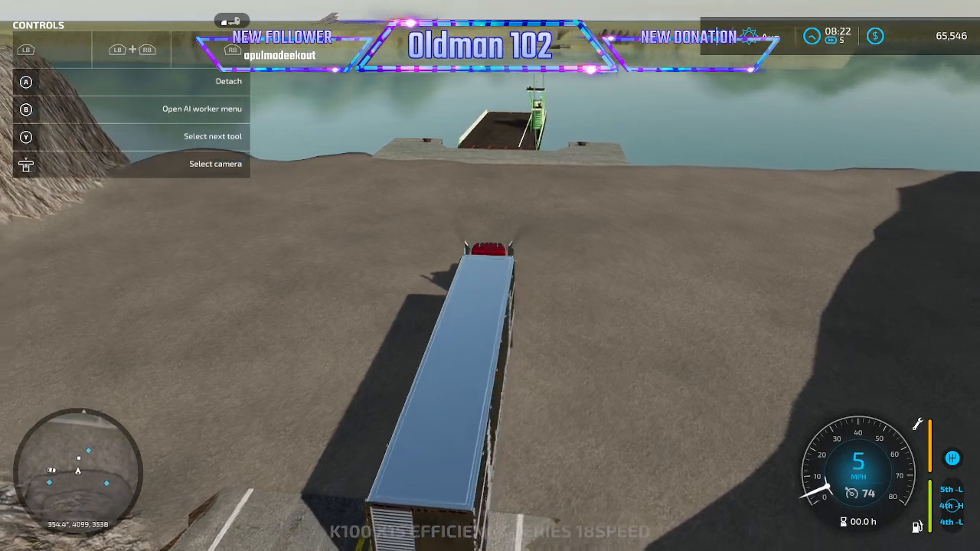
{"action": "key", "text": "w"}
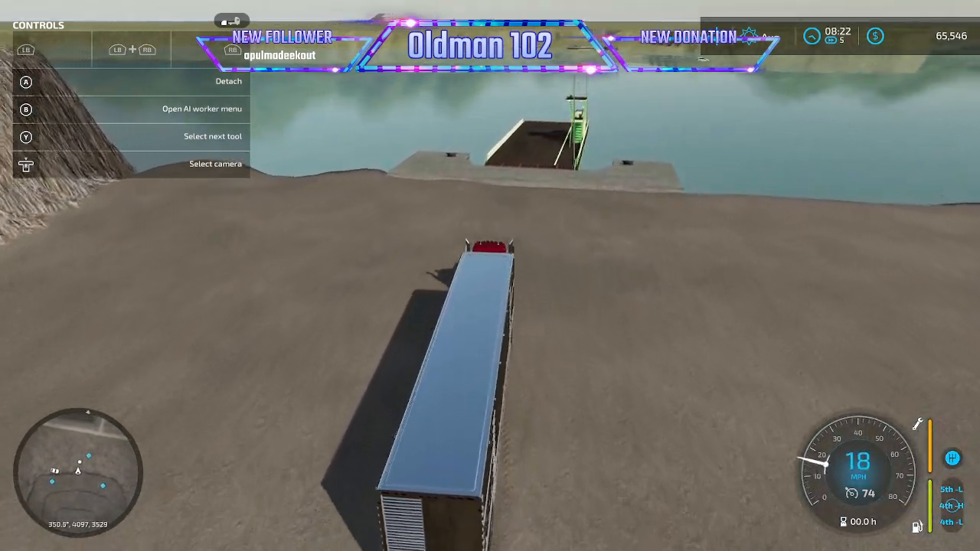
{"action": "key", "text": "d"}
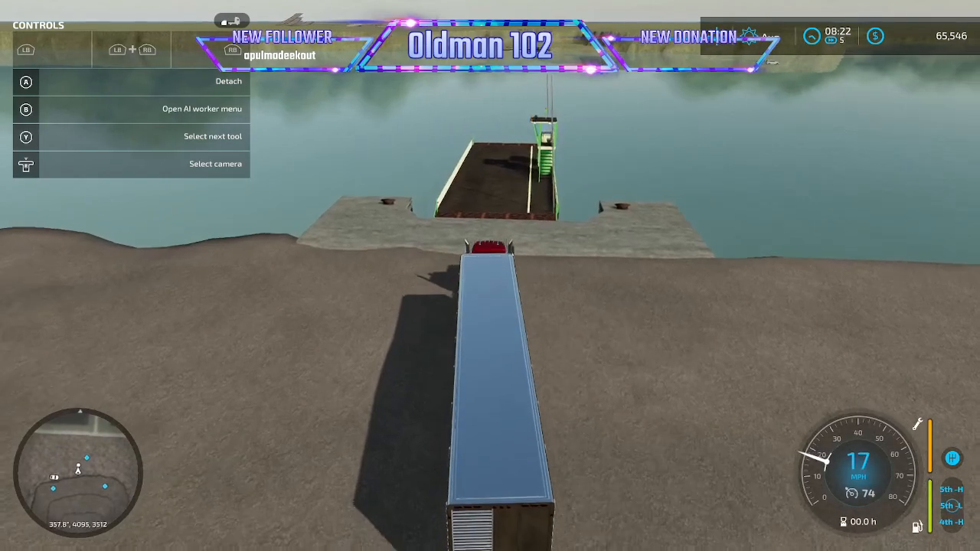
{"action": "key", "text": "w"}
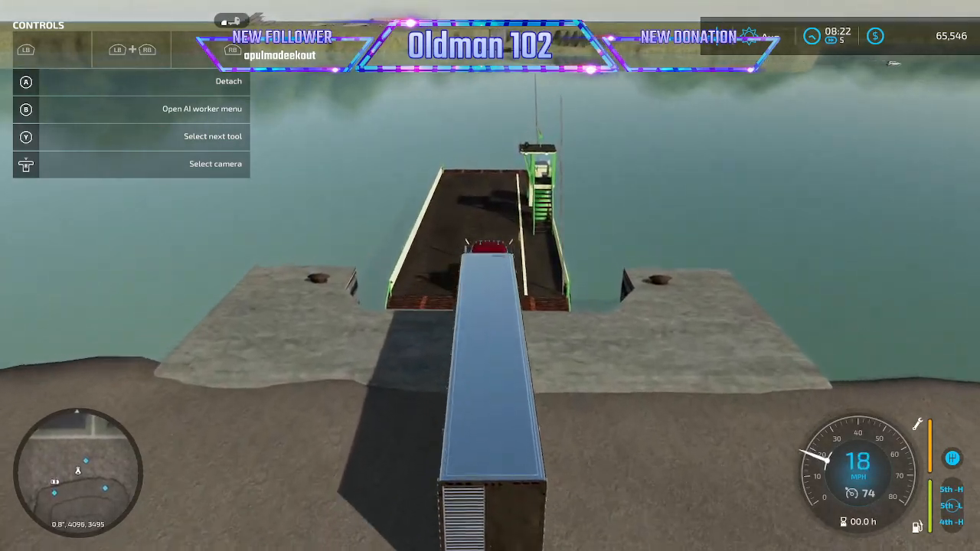
{"action": "key", "text": "s"}
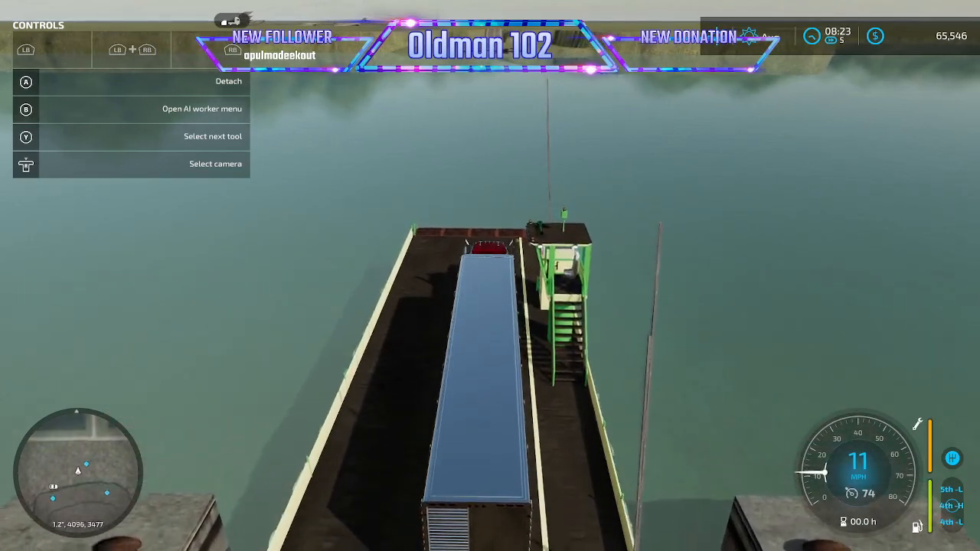
Get out of the truck, walk around the trailer to the ferry's control tower, and enter and leave the ferry's driving position
{"action": "key", "text": "e"}
{"action": "key", "text": "s"}
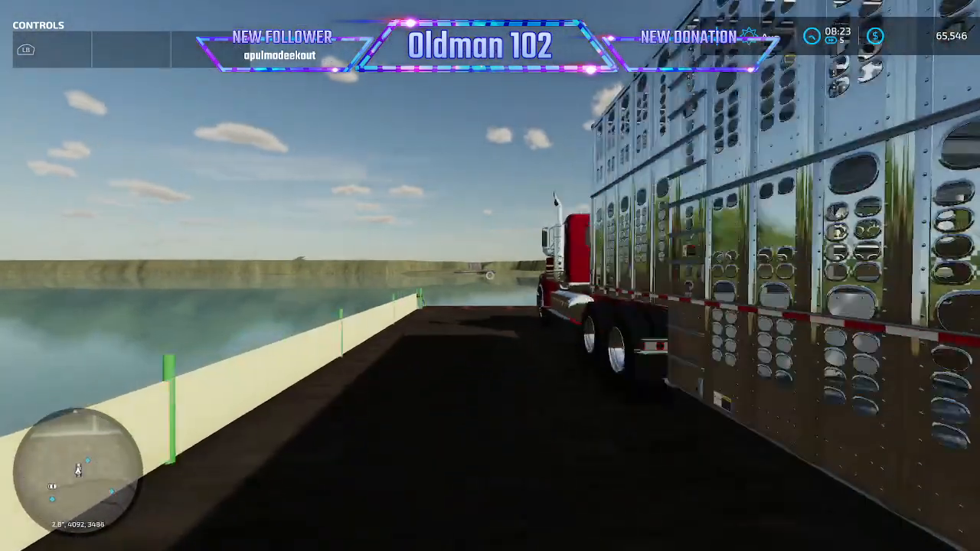
{"action": "key", "text": "d"}
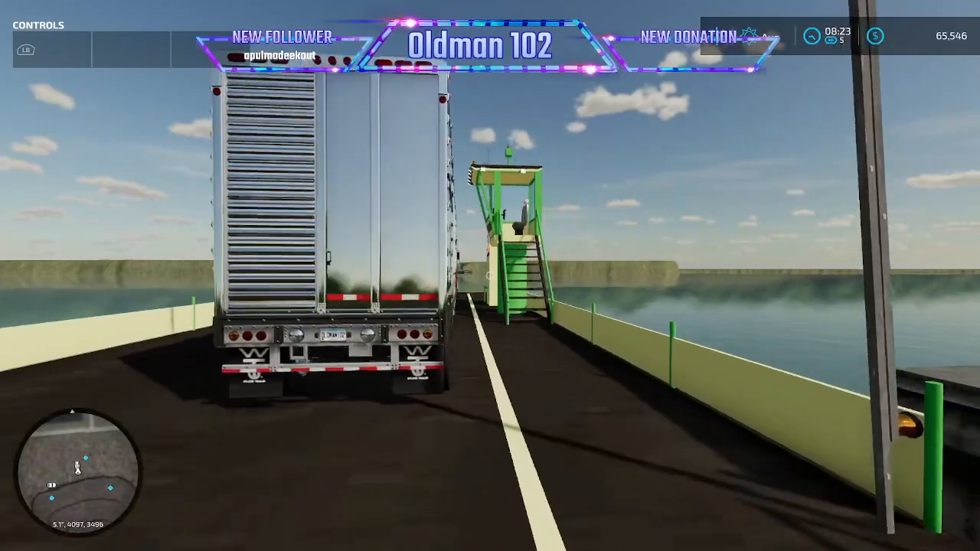
{"action": "key", "text": "w"}
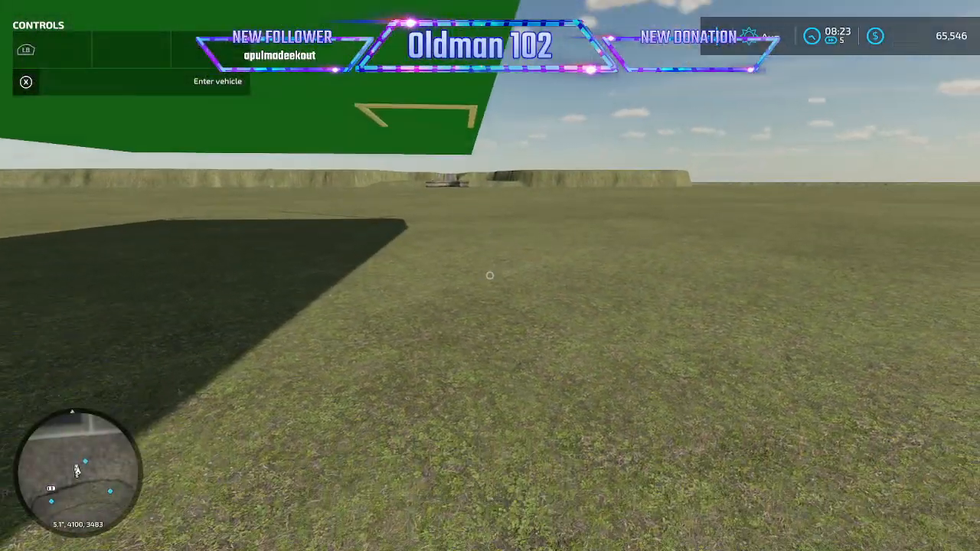
{"action": "key", "text": "e"}
{"action": "key", "text": "e"}
Walk along the tire tracks to the lower end of the road and back onto the landing, examining the road's edge
{"action": "key", "text": "w"}
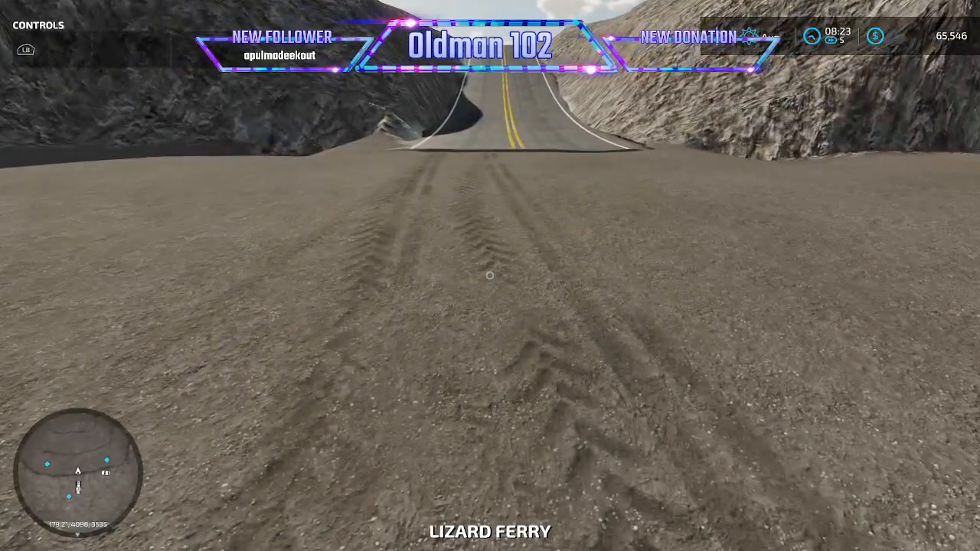
{"action": "key", "text": "w"}
{"action": "key", "text": "w"}
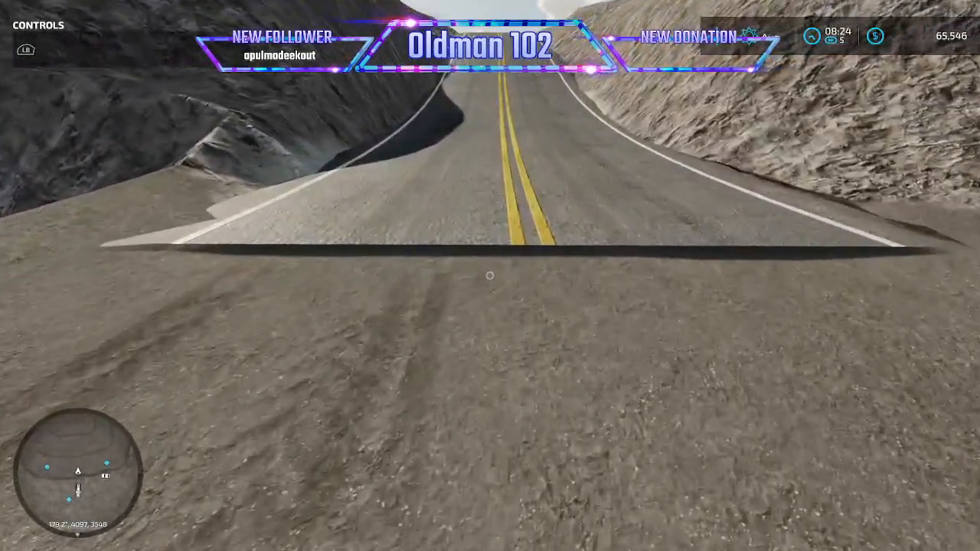
{"action": "key", "text": "s"}
{"action": "key", "text": "w"}
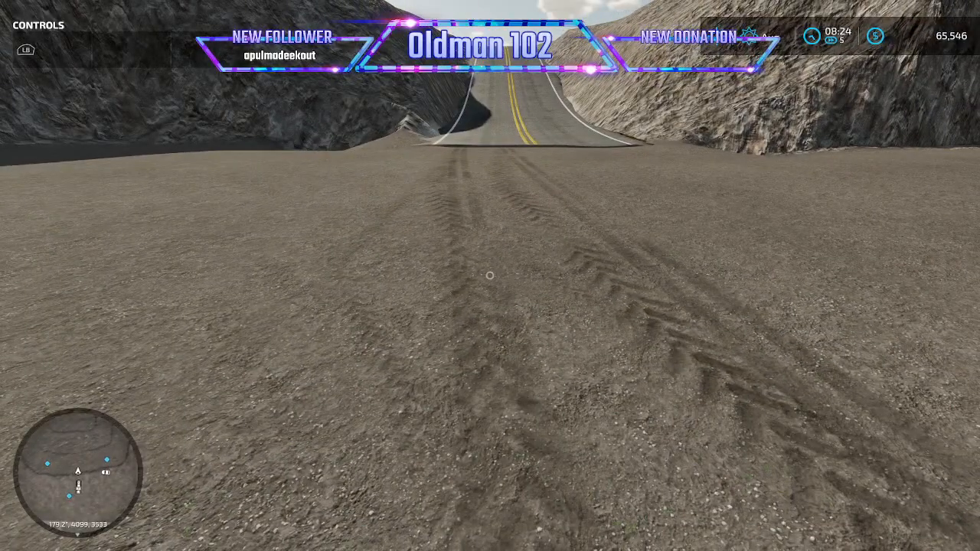
Open the shop's Forestry Machines category and browse the machines to find the Komatsu 951 harvester
{"action": "key", "text": "p"}
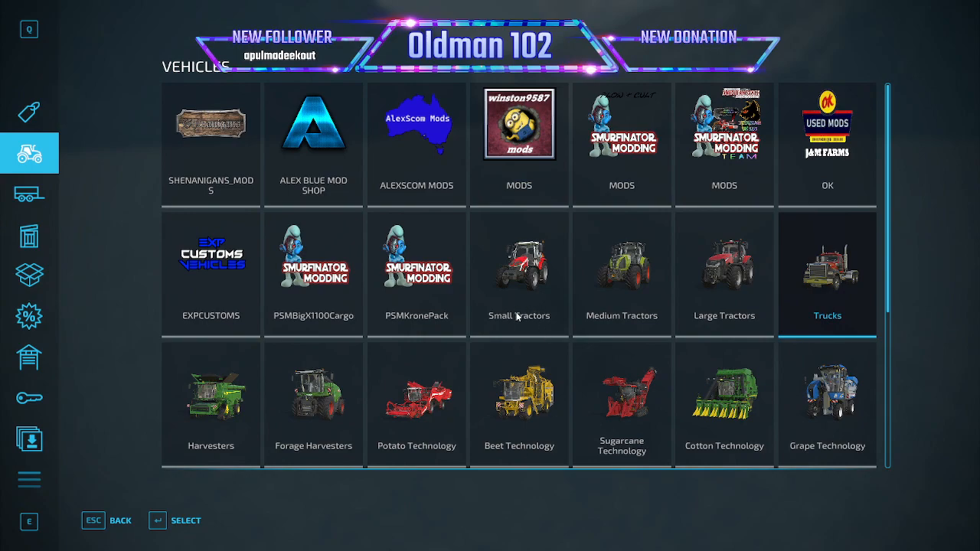
{"action": "scroll", "coordinate": [517, 314], "scroll_direction": "down", "scroll_amount": 2}
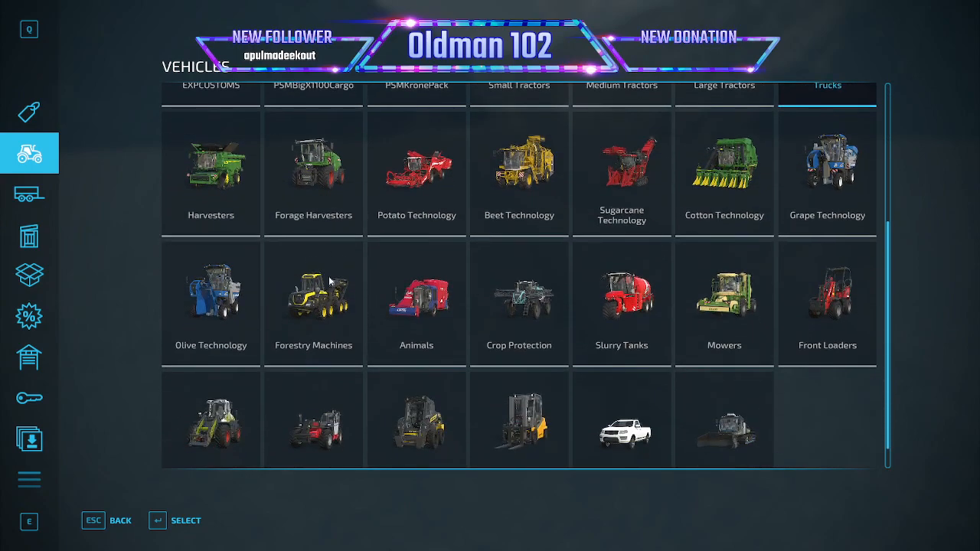
{"action": "scroll", "coordinate": [341, 294], "scroll_direction": "down", "scroll_amount": 1}
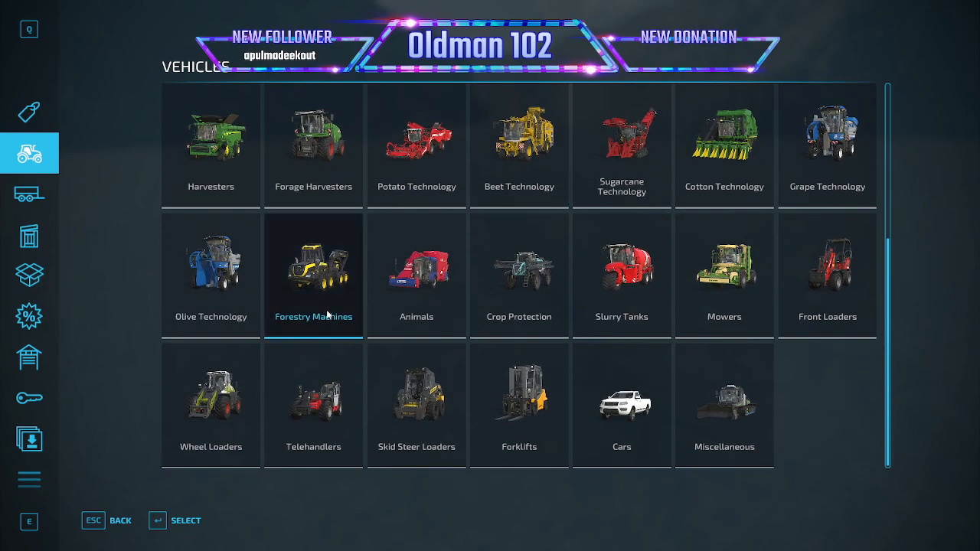
{"action": "left_click", "coordinate": [328, 315]}
{"action": "scroll", "coordinate": [476, 333], "scroll_direction": "down", "scroll_amount": 2}
{"action": "scroll", "coordinate": [476, 331], "scroll_direction": "down", "scroll_amount": 7}
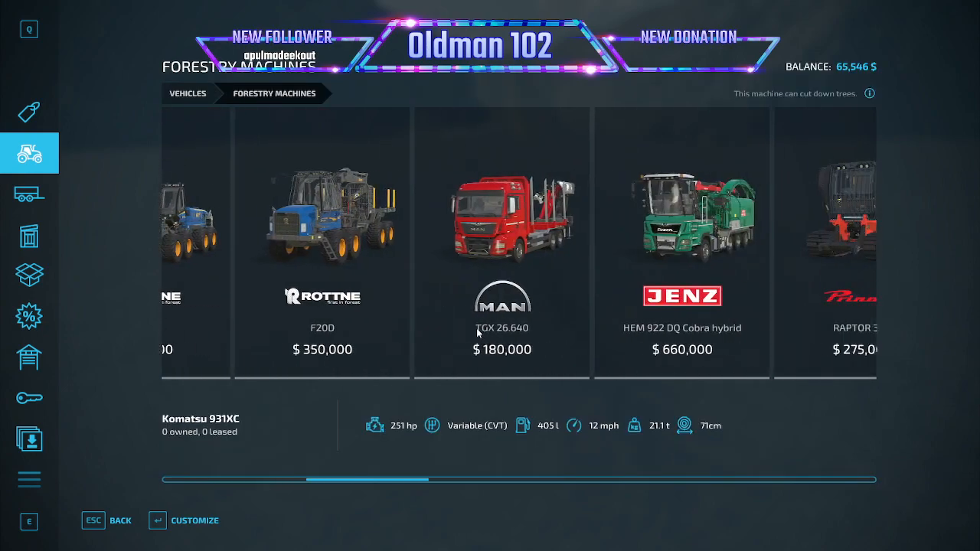
{"action": "scroll", "coordinate": [476, 328], "scroll_direction": "down", "scroll_amount": 8}
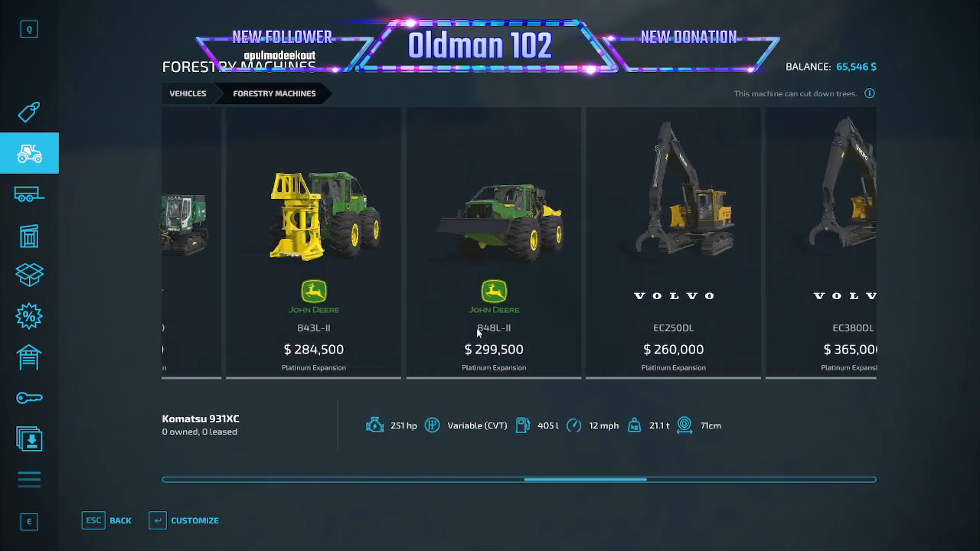
{"action": "scroll", "coordinate": [476, 331], "scroll_direction": "down", "scroll_amount": 2}
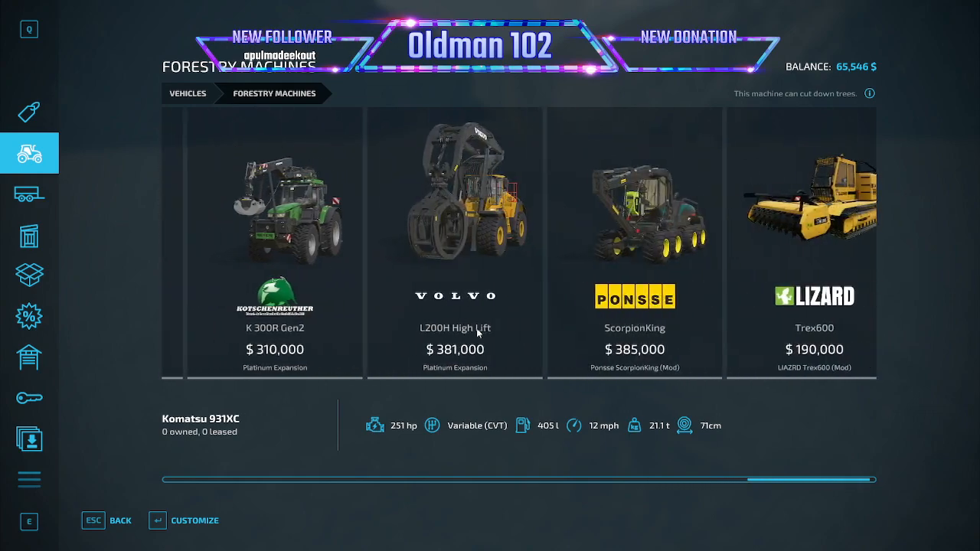
{"action": "scroll", "coordinate": [477, 331], "scroll_direction": "up", "scroll_amount": 5}
{"action": "scroll", "coordinate": [476, 332], "scroll_direction": "up", "scroll_amount": 7}
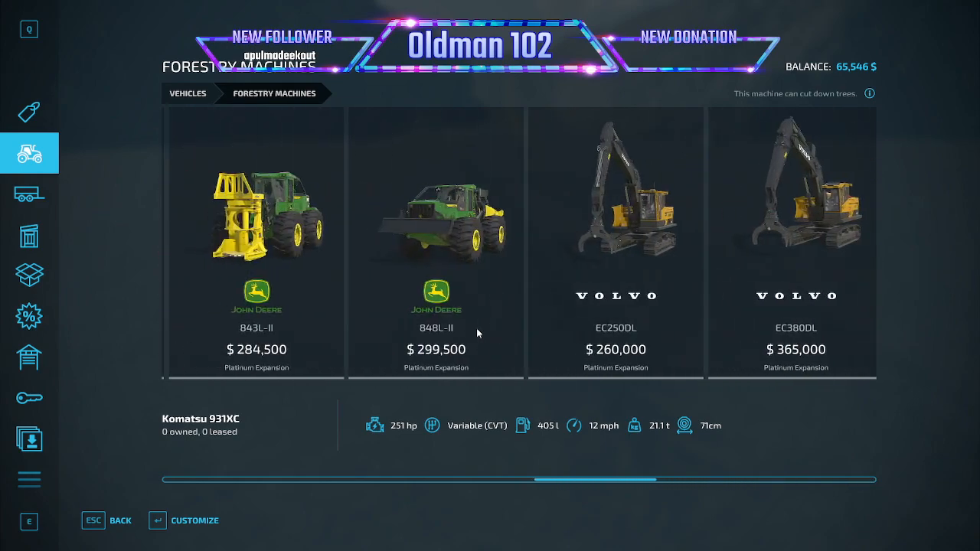
{"action": "scroll", "coordinate": [476, 331], "scroll_direction": "down", "scroll_amount": 1}
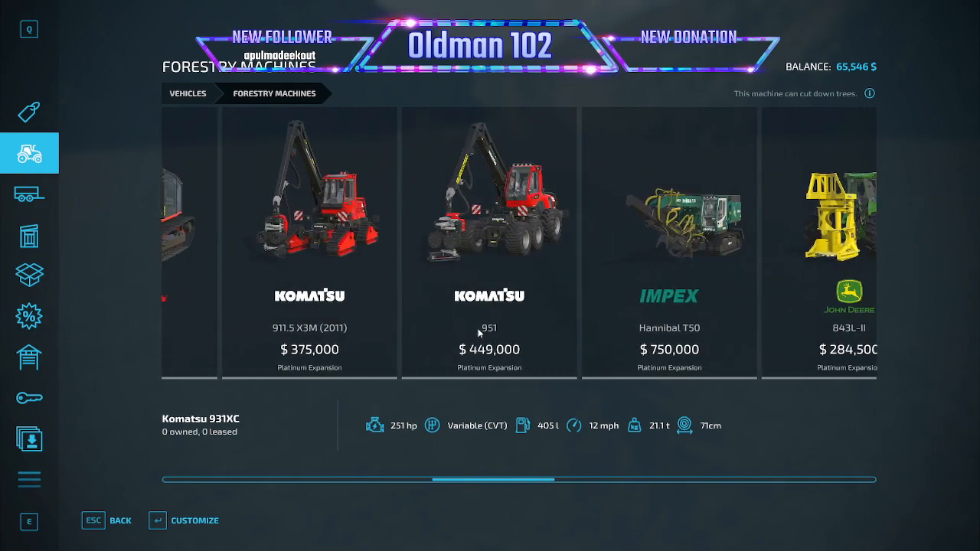
Lease the Komatsu 951 harvester and drive it down the landing onto the ferry deck beside the trailer
{"action": "left_click", "coordinate": [477, 329]}
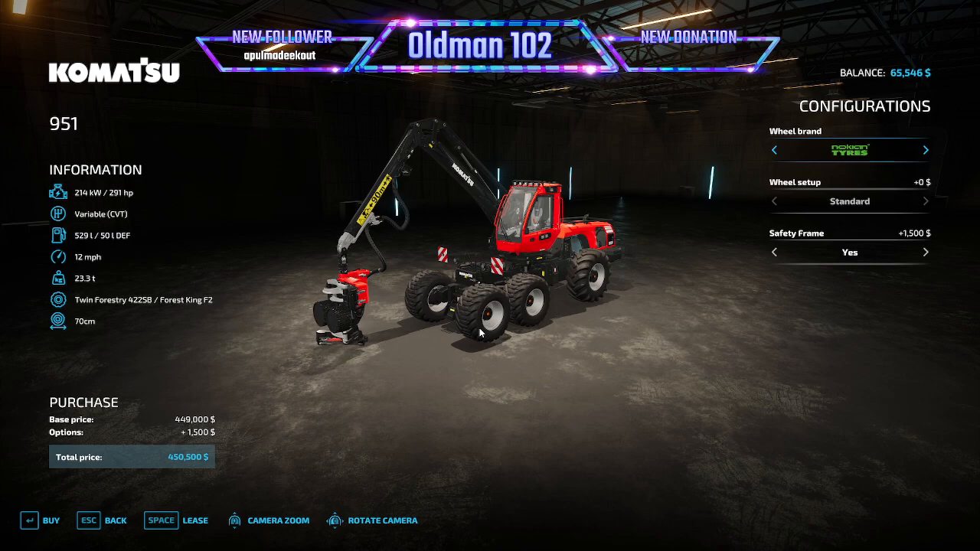
{"action": "left_click", "coordinate": [190, 522]}
{"action": "left_click", "coordinate": [361, 362]}
{"action": "left_click", "coordinate": [360, 348]}
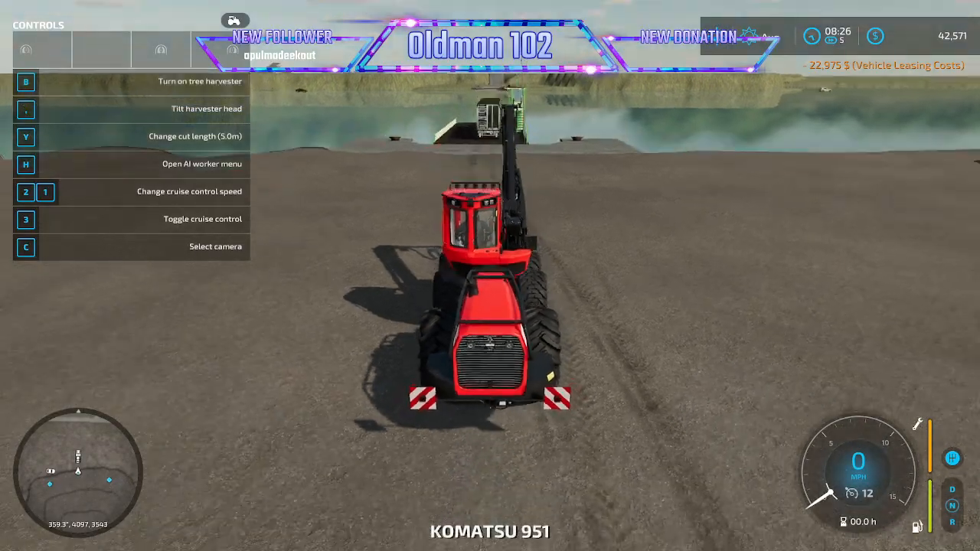
{"action": "scroll", "coordinate": [490, 275], "scroll_direction": "down", "scroll_amount": 5}
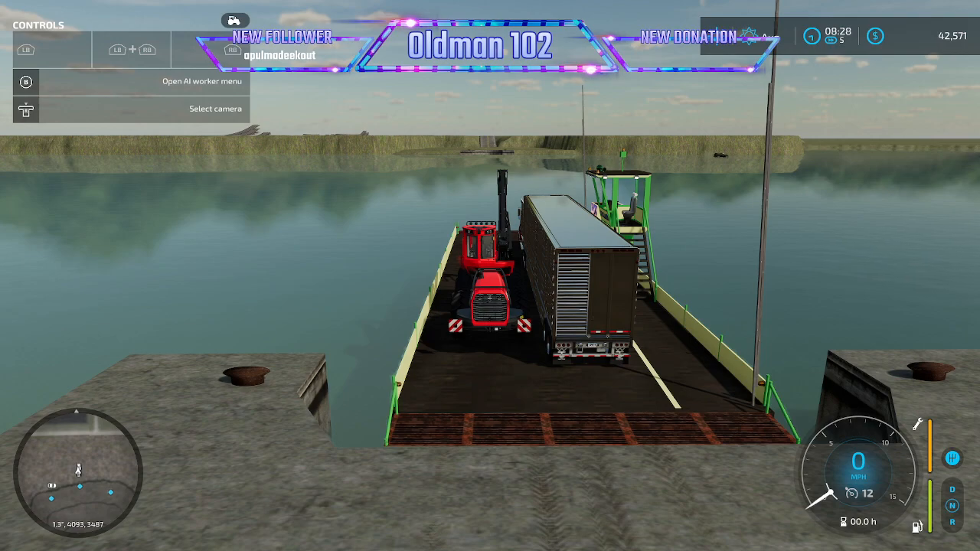
Switch to the Lizard ferry, reverse it away from the dock and pilot the loaded deck across the water to the long bridge
{"action": "key", "text": "Tab"}
{"action": "key", "text": "Tab"}
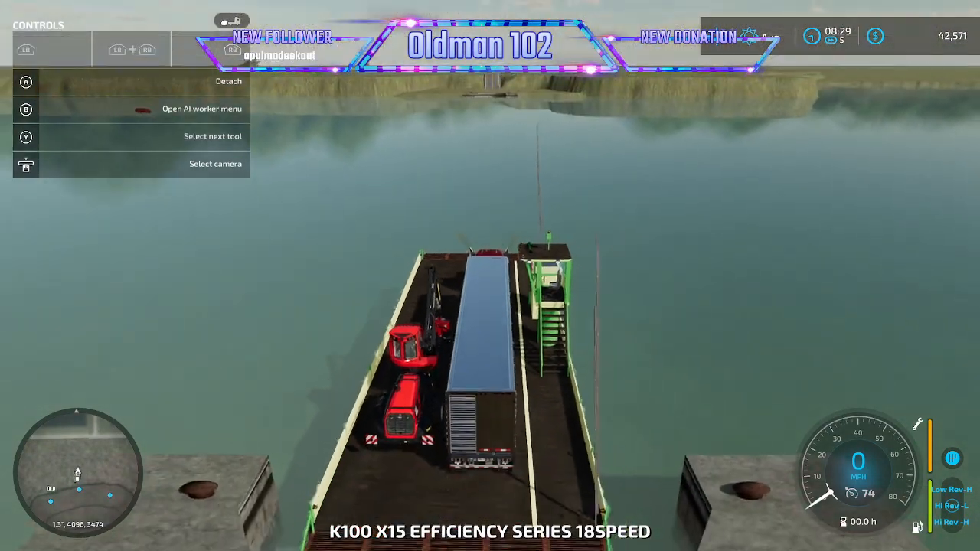
{"action": "key", "text": "Tab"}
{"action": "key", "text": "Tab"}
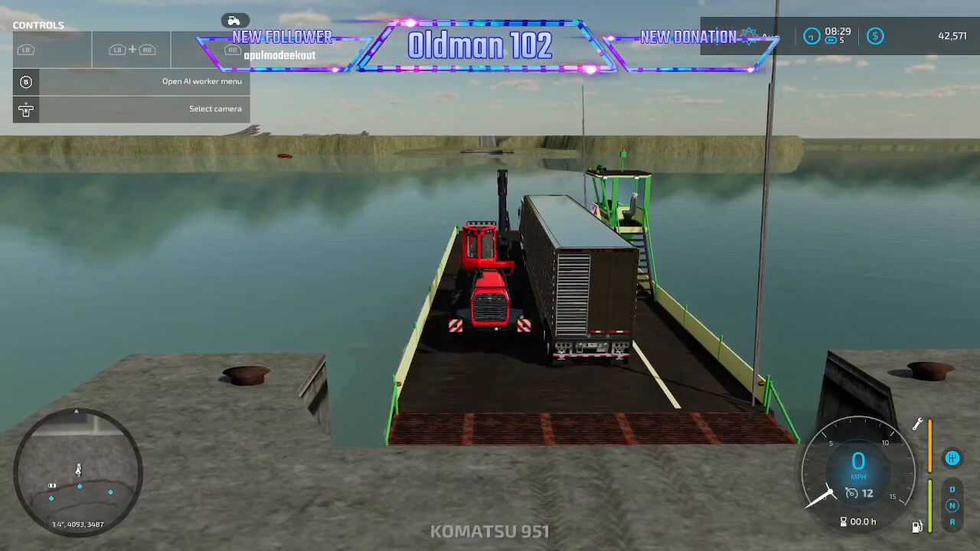
{"action": "key", "text": "Tab"}
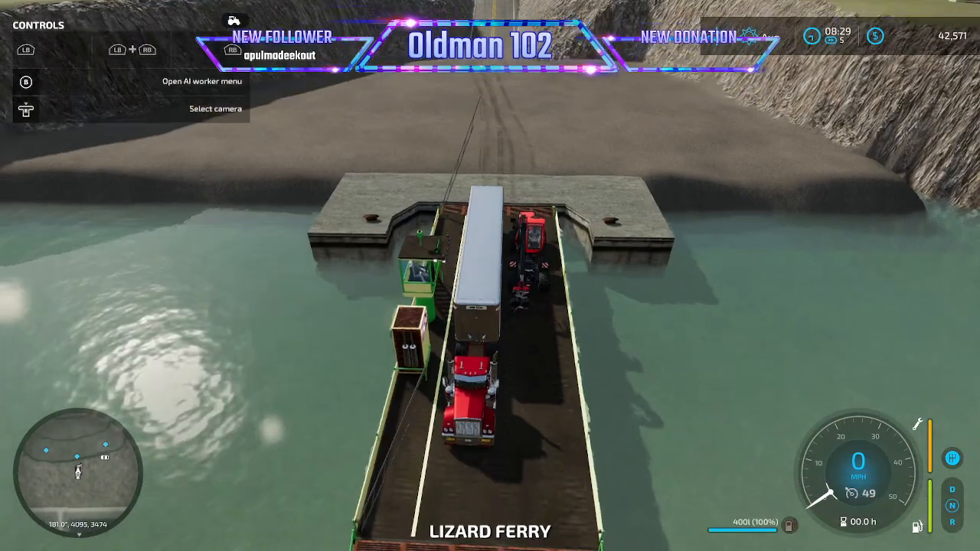
{"action": "key", "text": "s"}
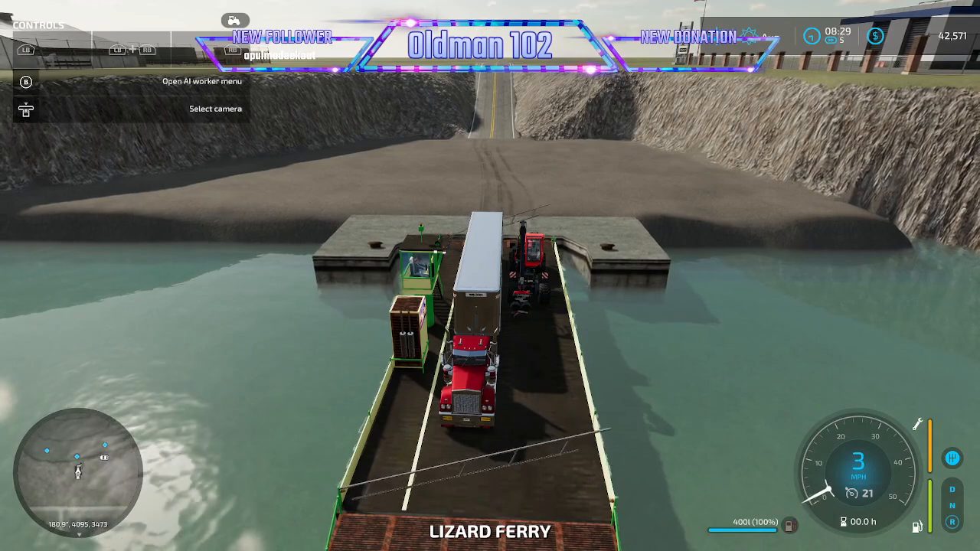
{"action": "scroll", "coordinate": [490, 275], "scroll_direction": "down", "scroll_amount": 3}
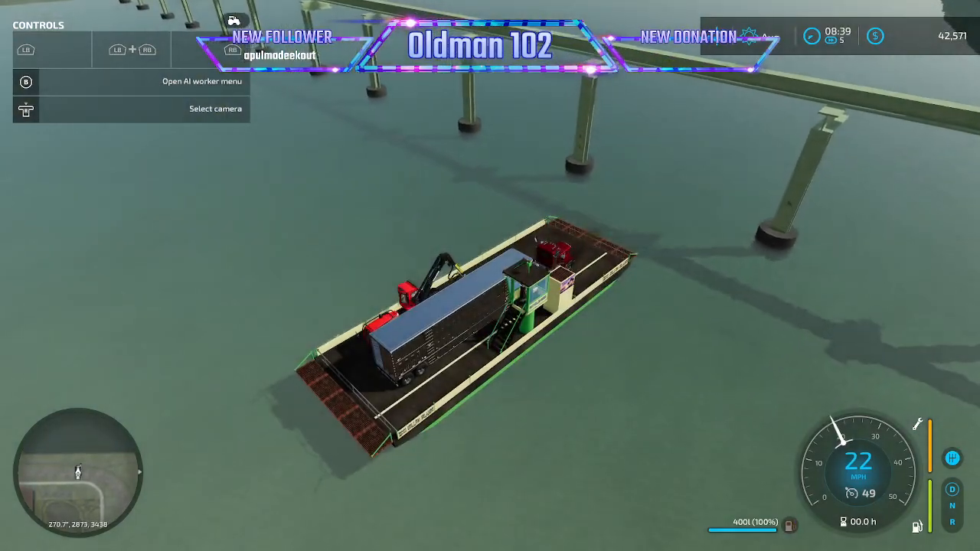
Quit the running career from the game settings and exit Farming Simulator 22 to the desktop
{"action": "key", "text": "Escape"}
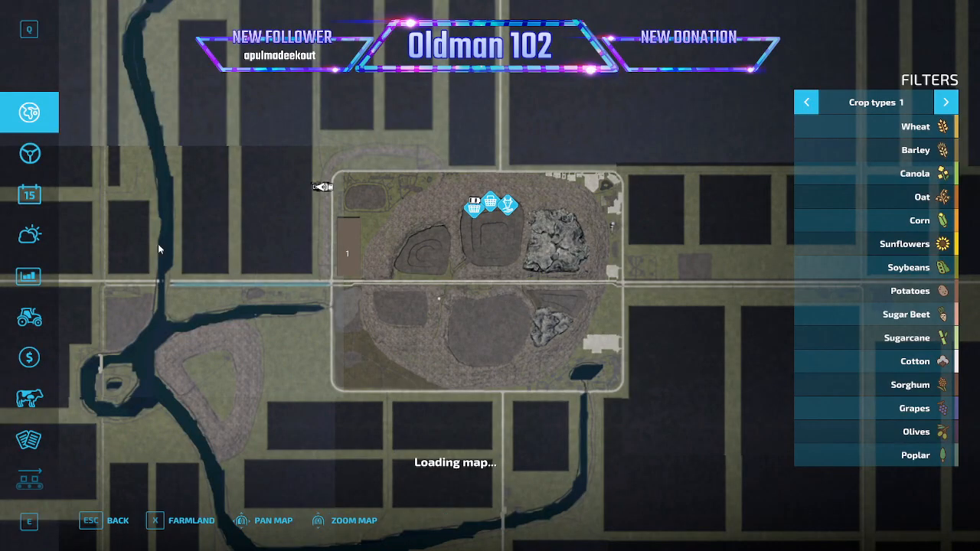
{"action": "scroll", "coordinate": [13, 253], "scroll_direction": "down", "scroll_amount": 5}
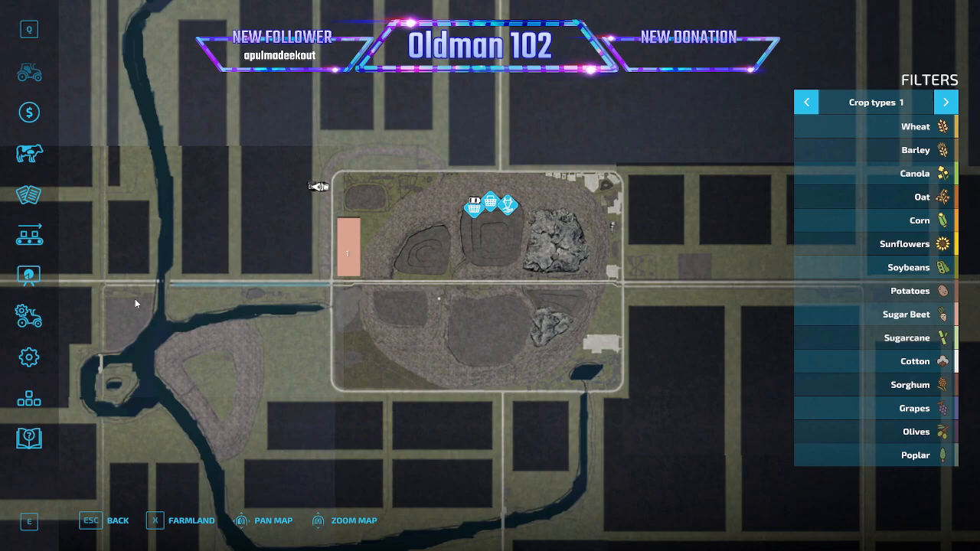
{"action": "left_click", "coordinate": [29, 316]}
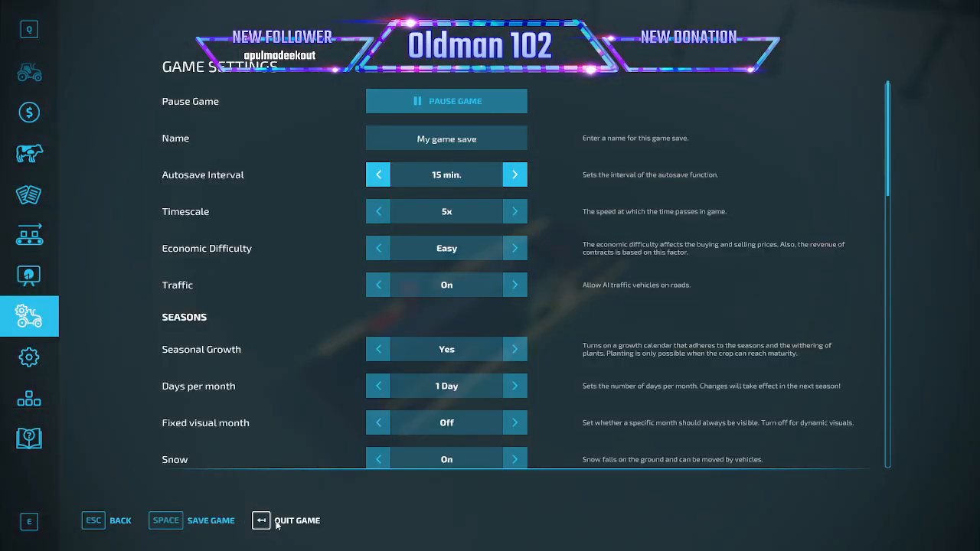
{"action": "left_click", "coordinate": [285, 524]}
{"action": "key", "text": "Return"}
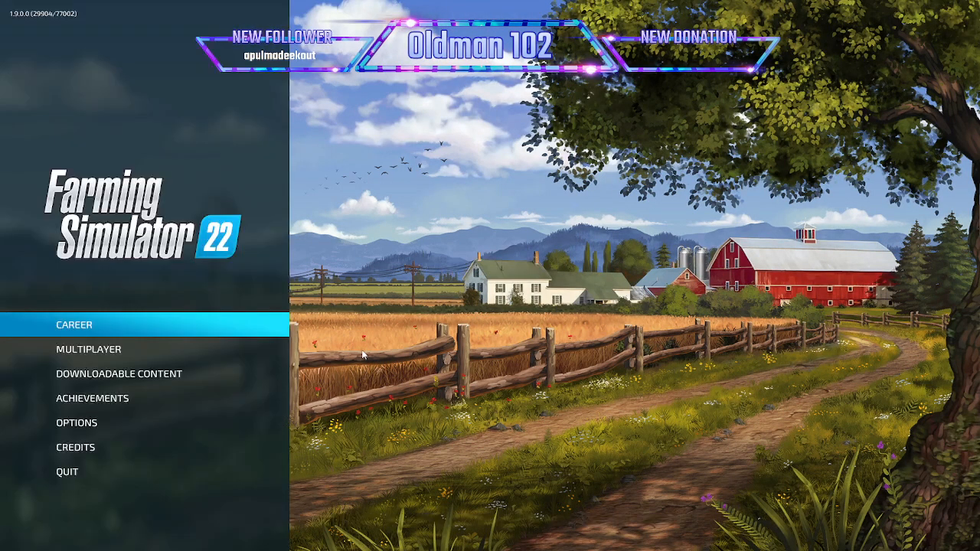
{"action": "left_click", "coordinate": [129, 468]}
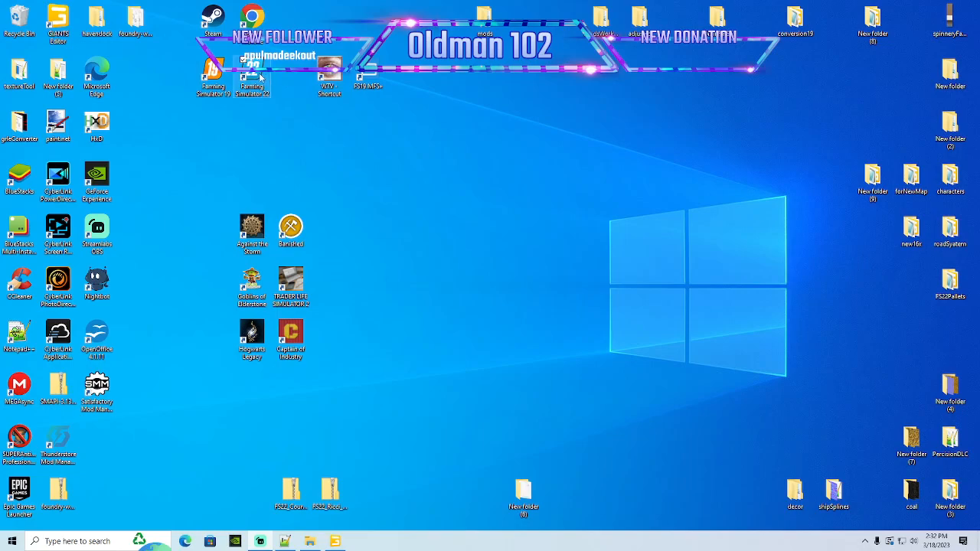
Launch Farming Simulator 22 and open an empty career save slot to start a new game
{"action": "right_click", "coordinate": [260, 77]}
{"action": "left_click", "coordinate": [275, 79]}
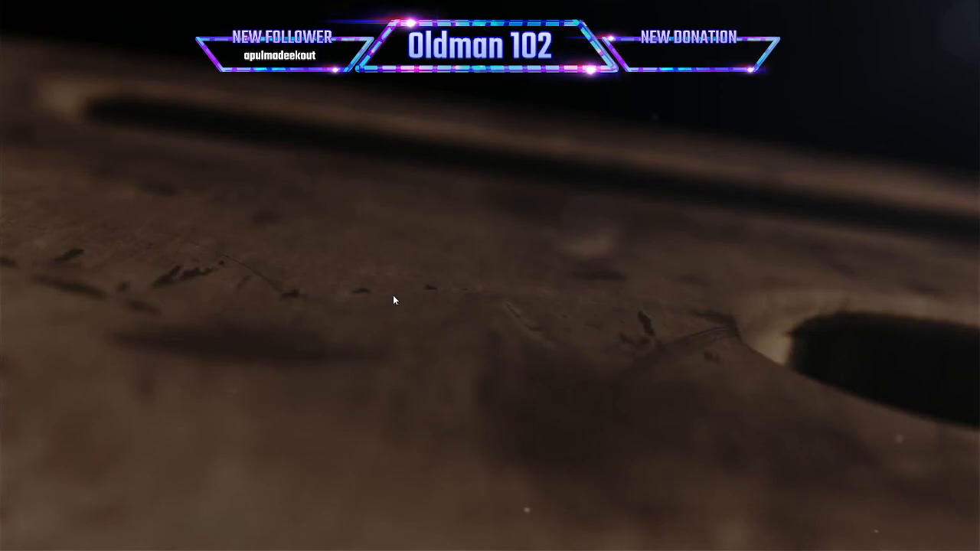
{"action": "left_click", "coordinate": [393, 296]}
{"action": "left_click", "coordinate": [217, 322]}
{"action": "scroll", "coordinate": [455, 308], "scroll_direction": "down", "scroll_amount": 5}
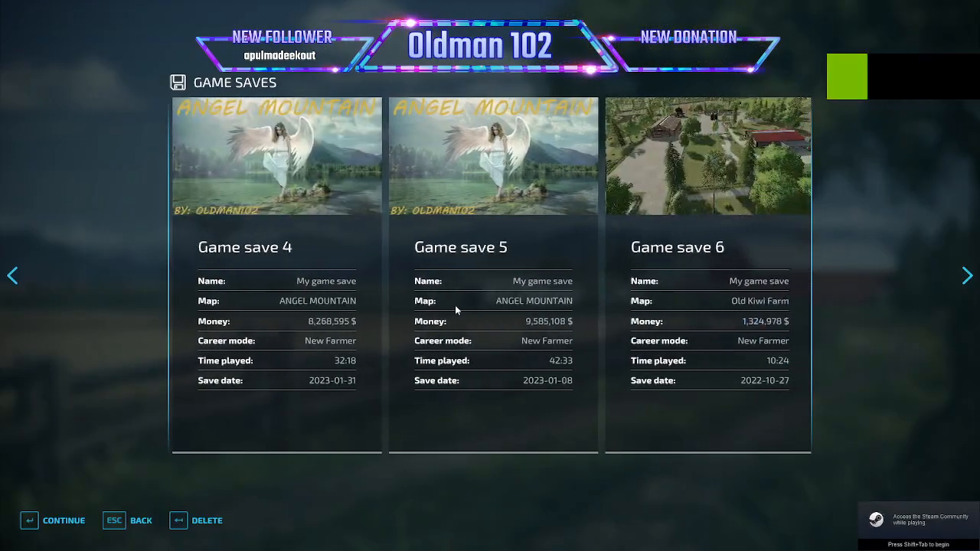
{"action": "scroll", "coordinate": [455, 305], "scroll_direction": "down", "scroll_amount": 8}
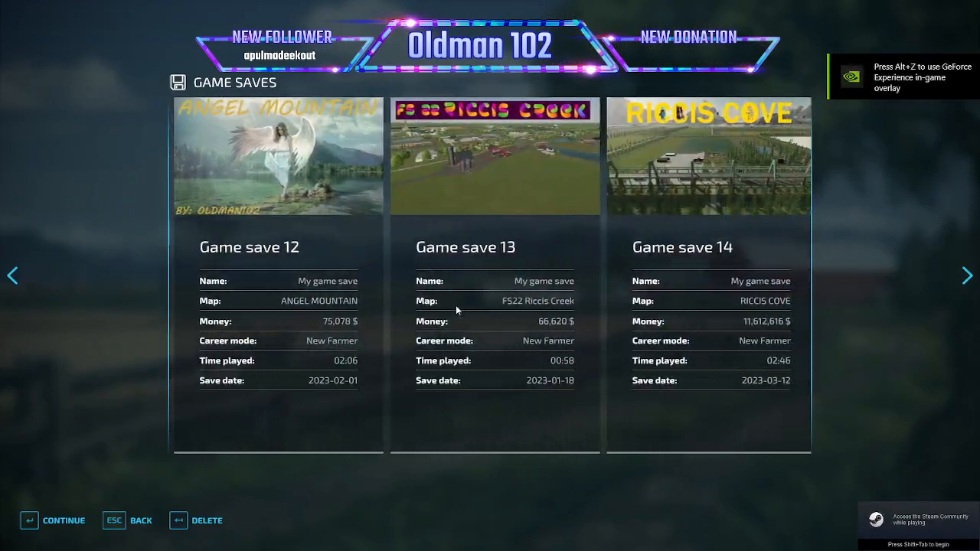
{"action": "key", "text": "Return"}
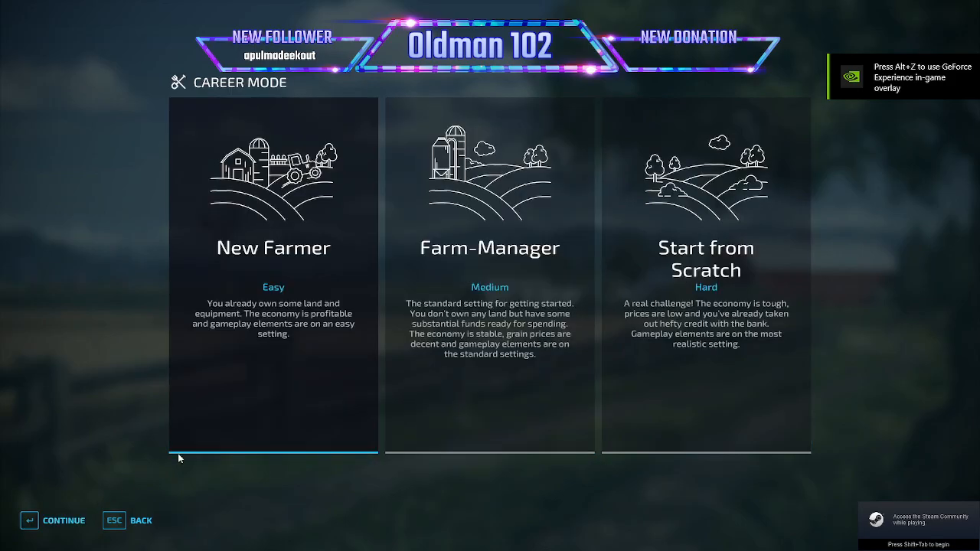
Start a New Farmer career on the 16x map with the selected mods and accept the default character
{"action": "left_click", "coordinate": [77, 523]}
{"action": "scroll", "coordinate": [159, 454], "scroll_direction": "down", "scroll_amount": 5}
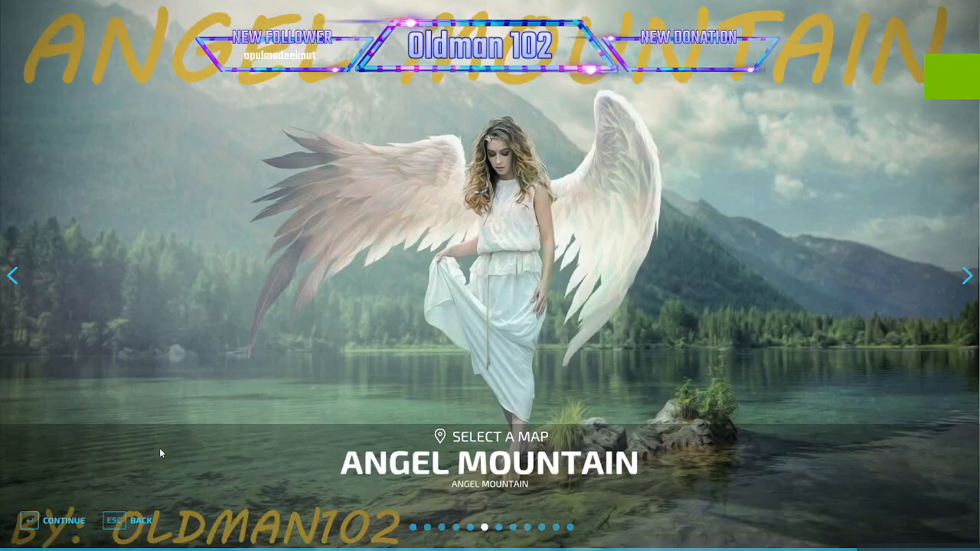
{"action": "scroll", "coordinate": [159, 453], "scroll_direction": "down", "scroll_amount": 1}
{"action": "scroll", "coordinate": [159, 451], "scroll_direction": "down", "scroll_amount": 1}
{"action": "left_click", "coordinate": [67, 521]}
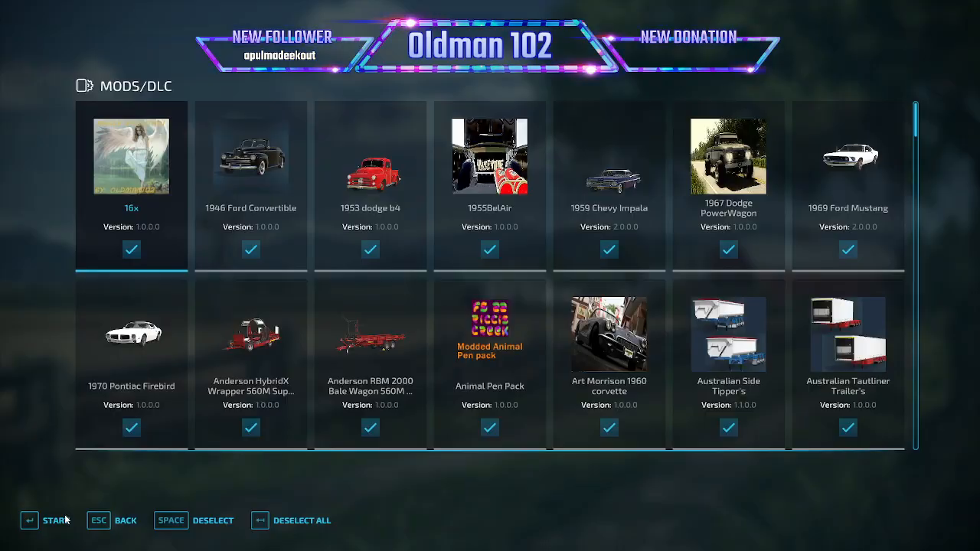
{"action": "left_click", "coordinate": [64, 523]}
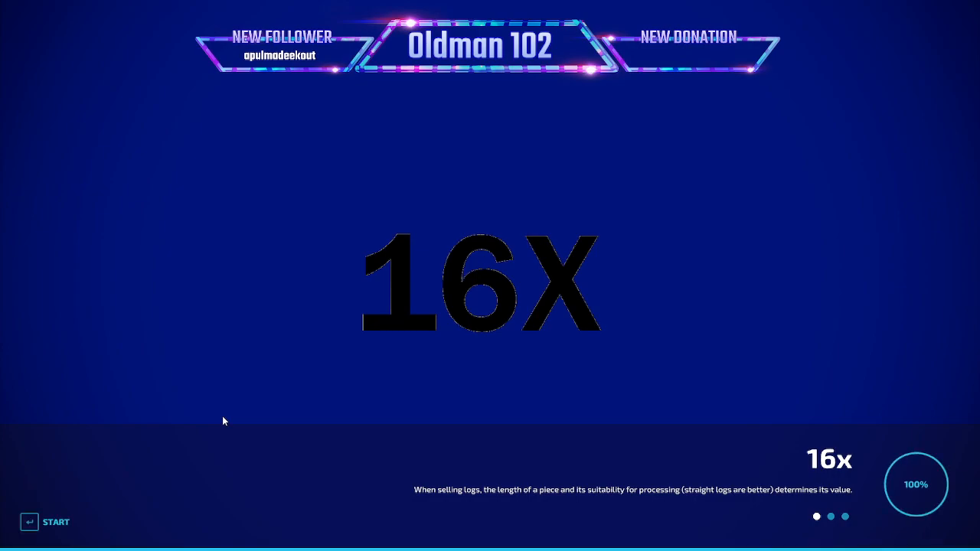
{"action": "left_click", "coordinate": [54, 523]}
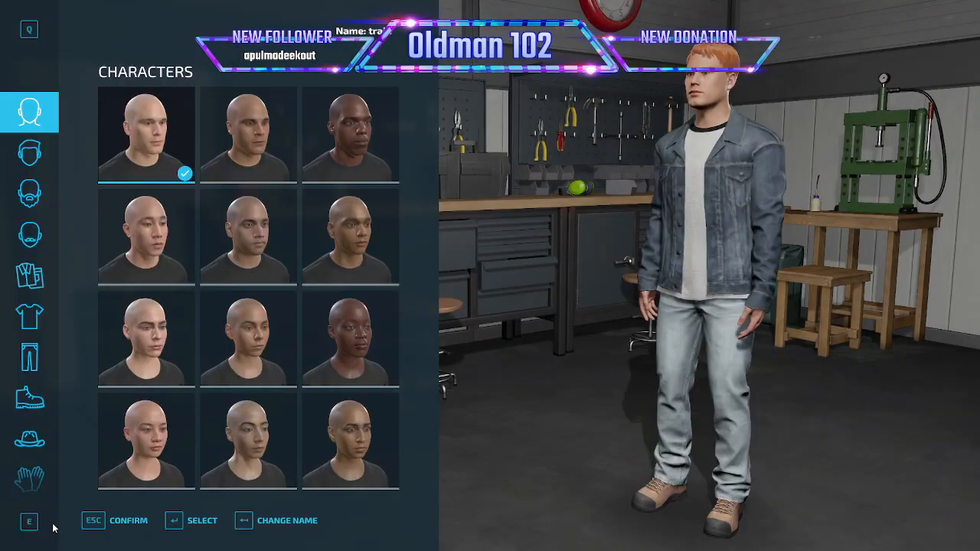
{"action": "left_click", "coordinate": [155, 532]}
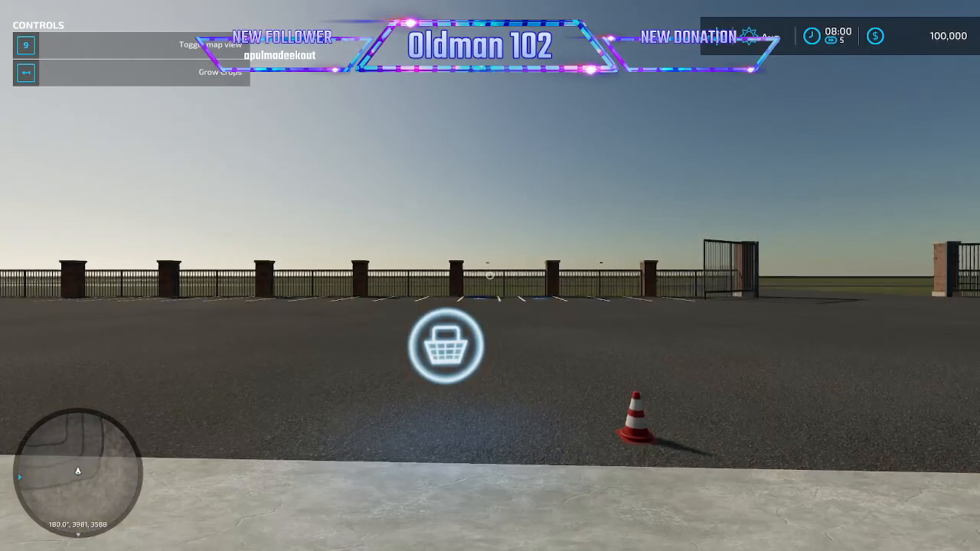
Lease the Fendt SMURFINATOR 1000 Vario tractor from the Smurfinator Modding Team mods in the vehicle shop
{"action": "key", "text": "p"}
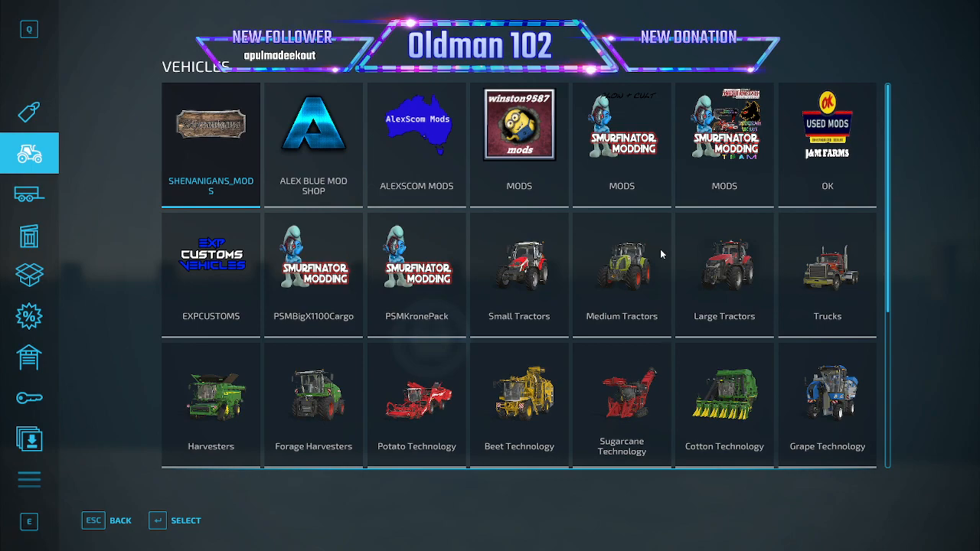
{"action": "left_click", "coordinate": [718, 189]}
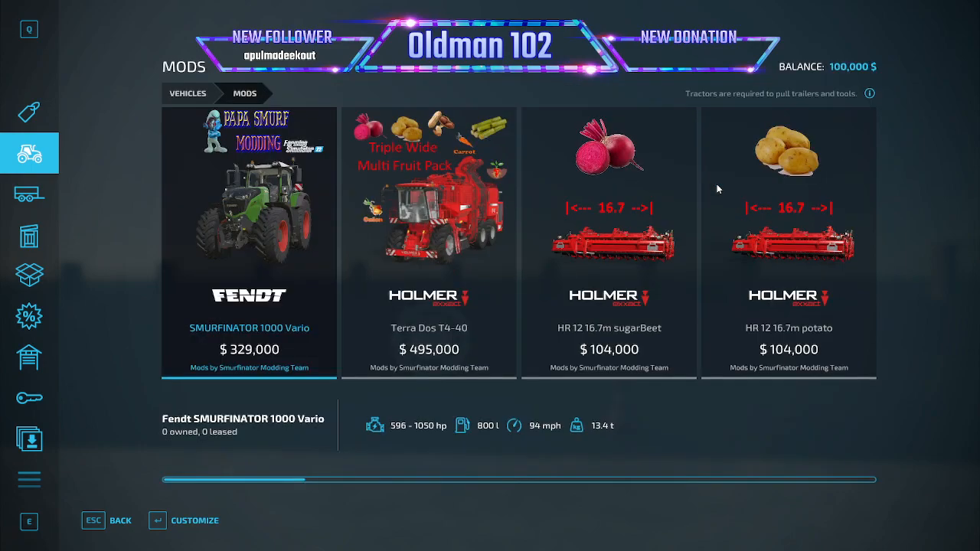
{"action": "left_click", "coordinate": [287, 248]}
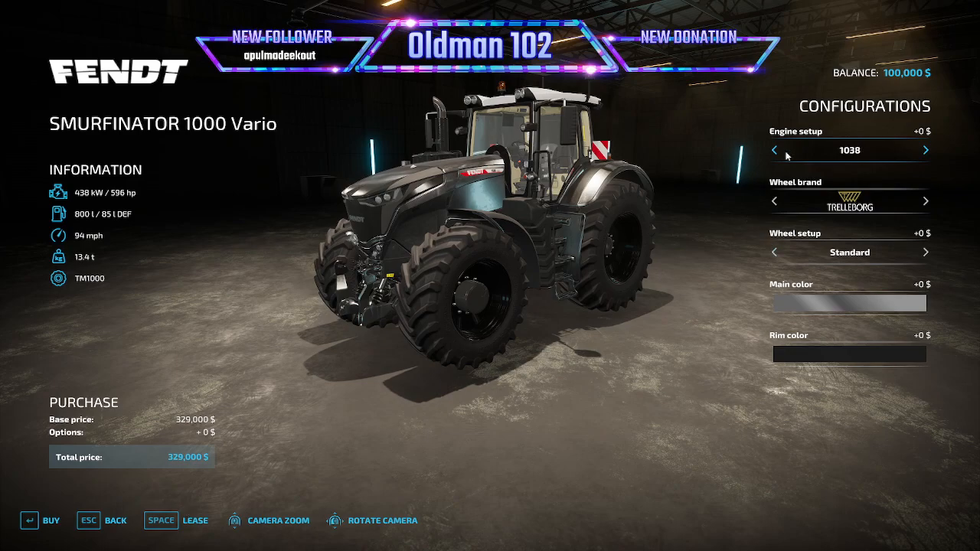
{"action": "left_click", "coordinate": [188, 520]}
{"action": "left_click", "coordinate": [346, 361]}
{"action": "left_click", "coordinate": [340, 344]}
{"action": "left_click", "coordinate": [111, 520]}
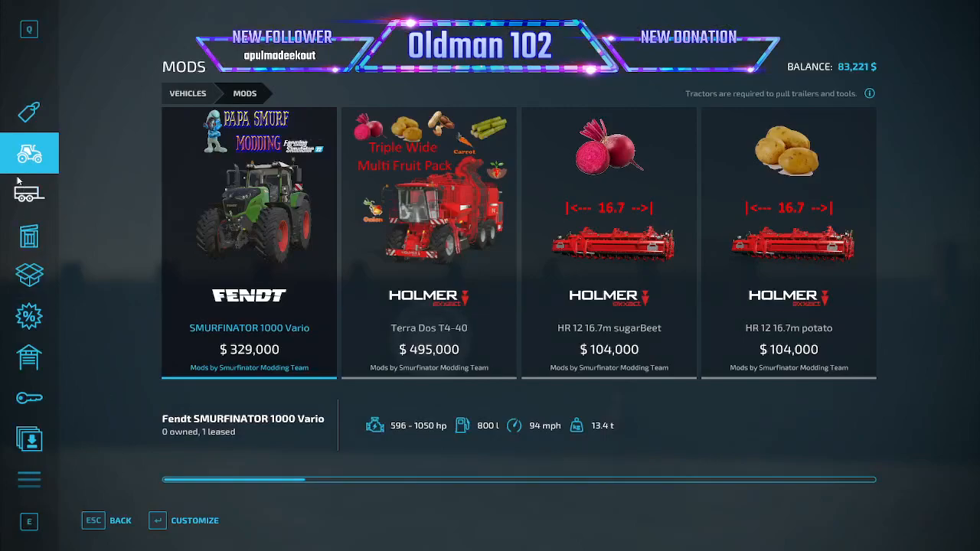
Lease the Krone TX560D trailer from the PSMKronePack category and leave the shop
{"action": "key", "text": "Escape"}
{"action": "double_click", "coordinate": [394, 286]}
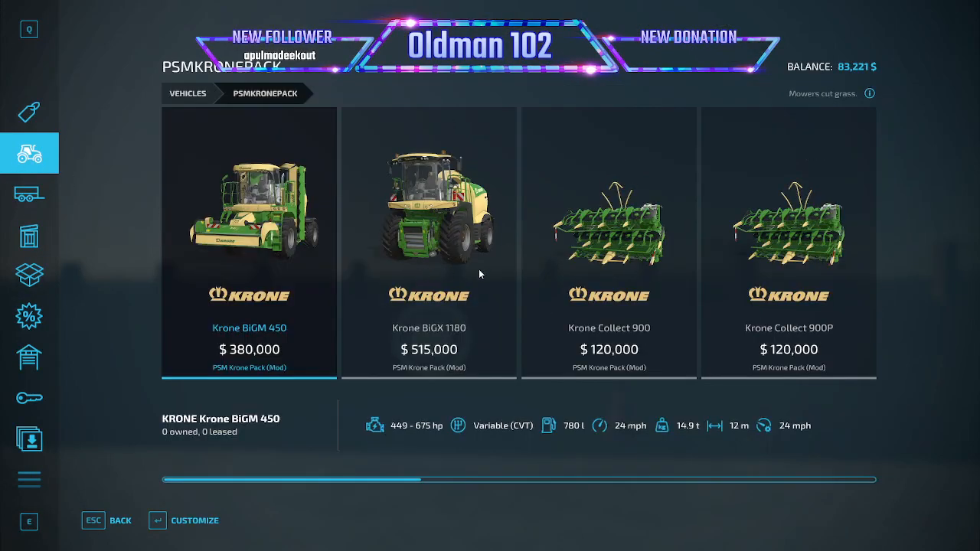
{"action": "scroll", "coordinate": [596, 286], "scroll_direction": "down", "scroll_amount": 5}
{"action": "left_click", "coordinate": [608, 294]}
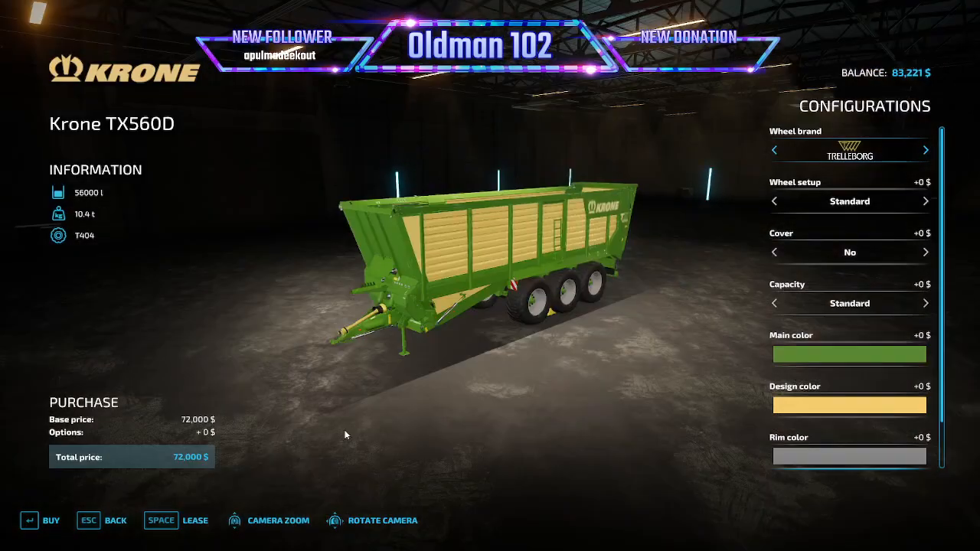
{"action": "left_click", "coordinate": [189, 522]}
{"action": "left_click", "coordinate": [350, 366]}
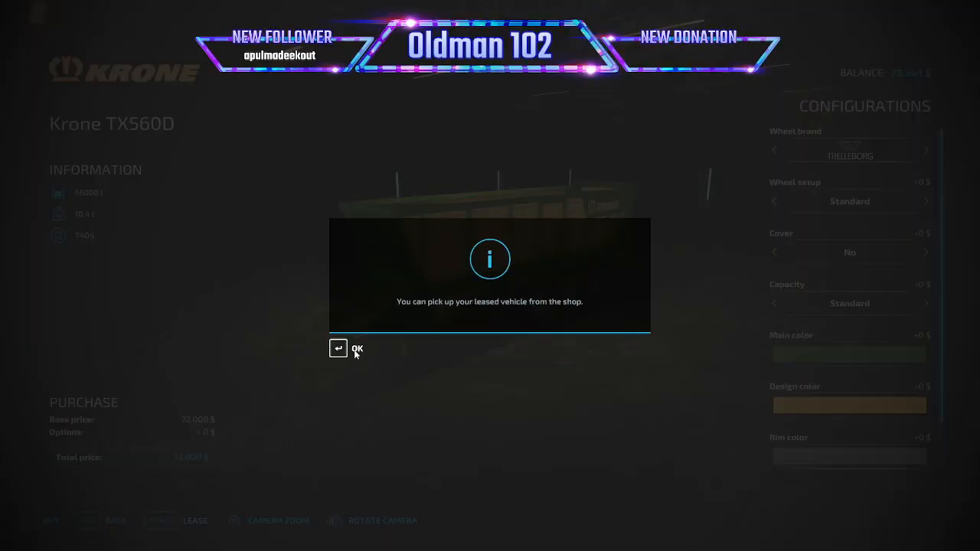
{"action": "left_click", "coordinate": [353, 348]}
{"action": "key", "text": "Escape"}
{"action": "key", "text": "Escape"}
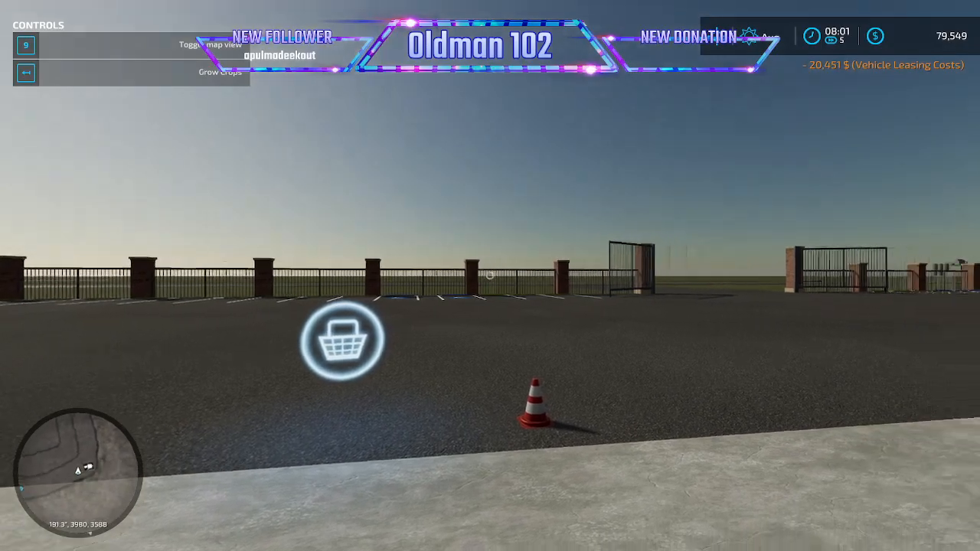
Enter the leased Fendt tractor, attach the Krone trailer and drive the rig out across the map
{"action": "key", "text": "w"}
{"action": "key", "text": "Tab"}
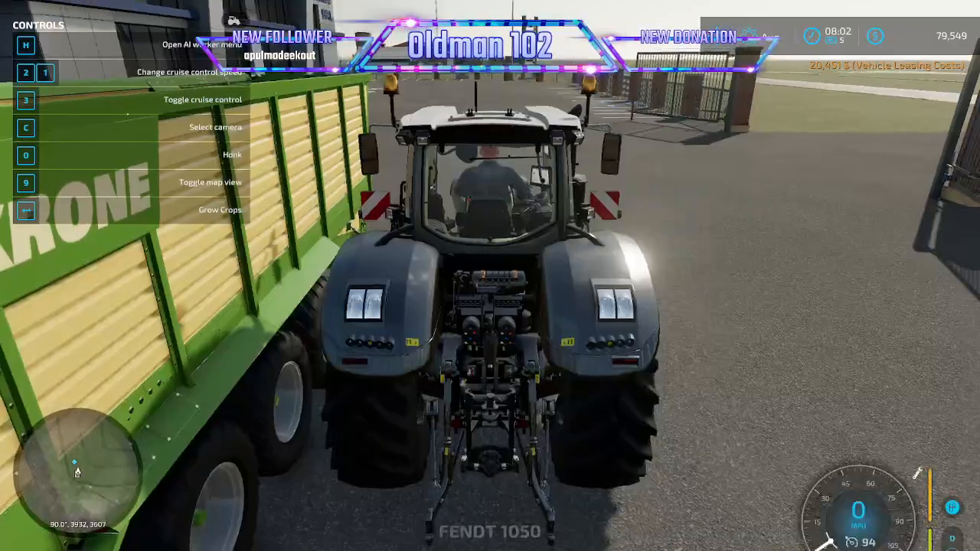
{"action": "scroll", "coordinate": [490, 276], "scroll_direction": "down", "scroll_amount": 5}
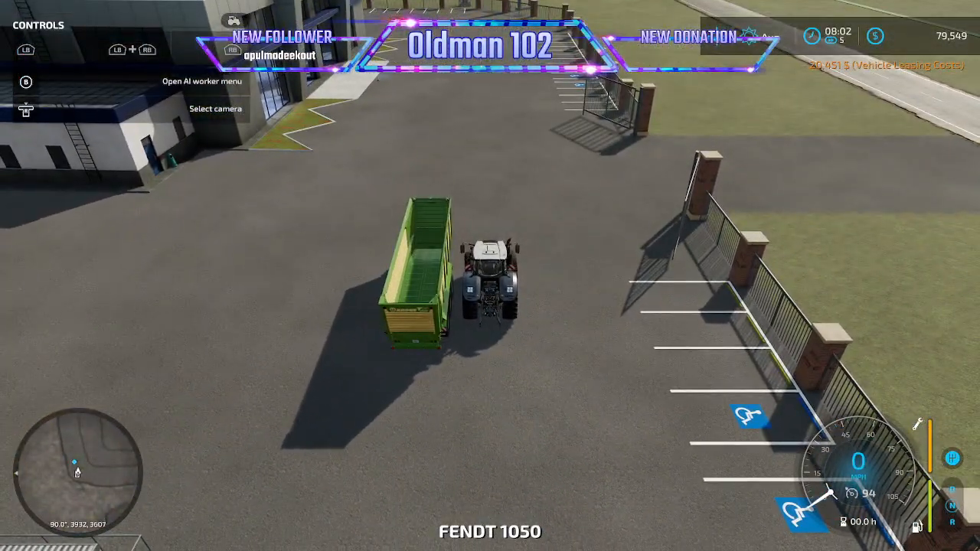
{"action": "key", "text": "w"}
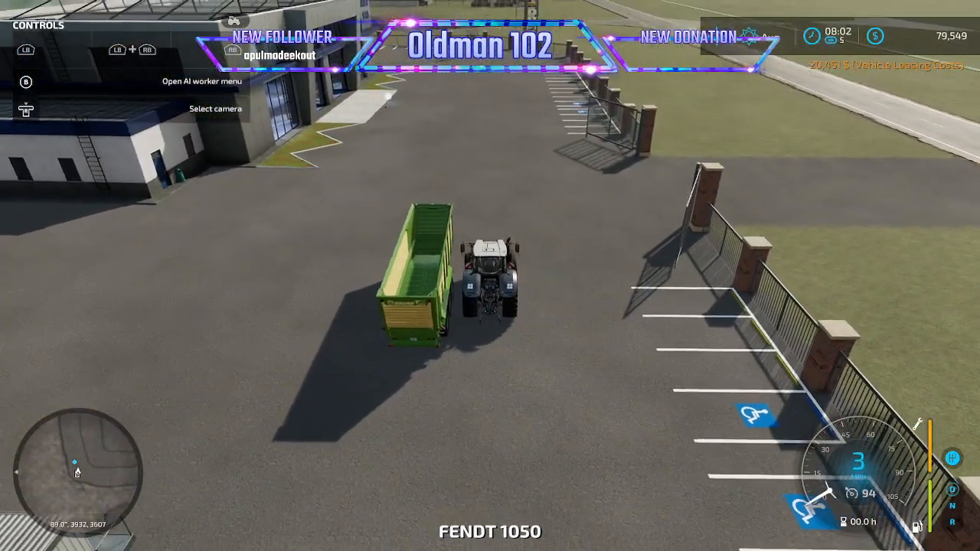
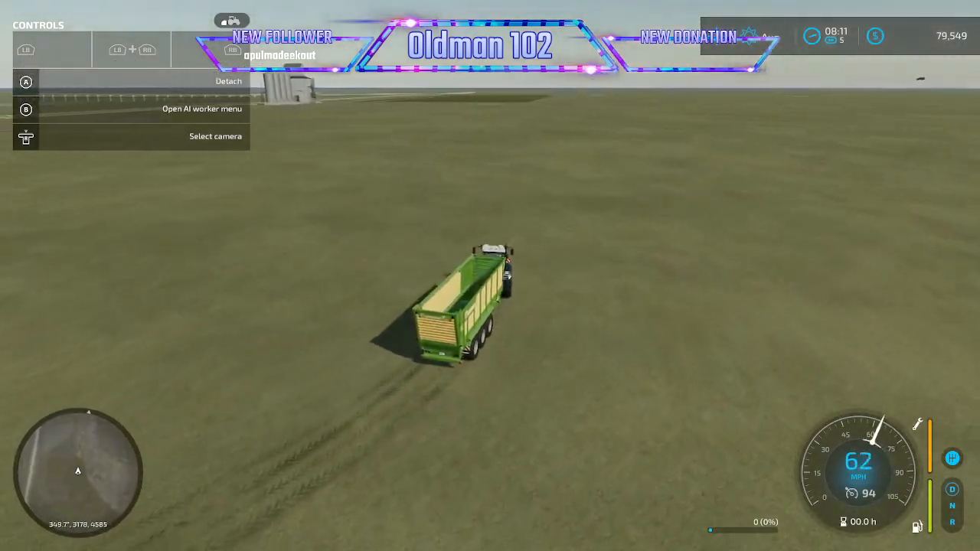
Quit the career from the game settings without saving and exit Farming Simulator 22 to the desktop
{"action": "key", "text": "Escape"}
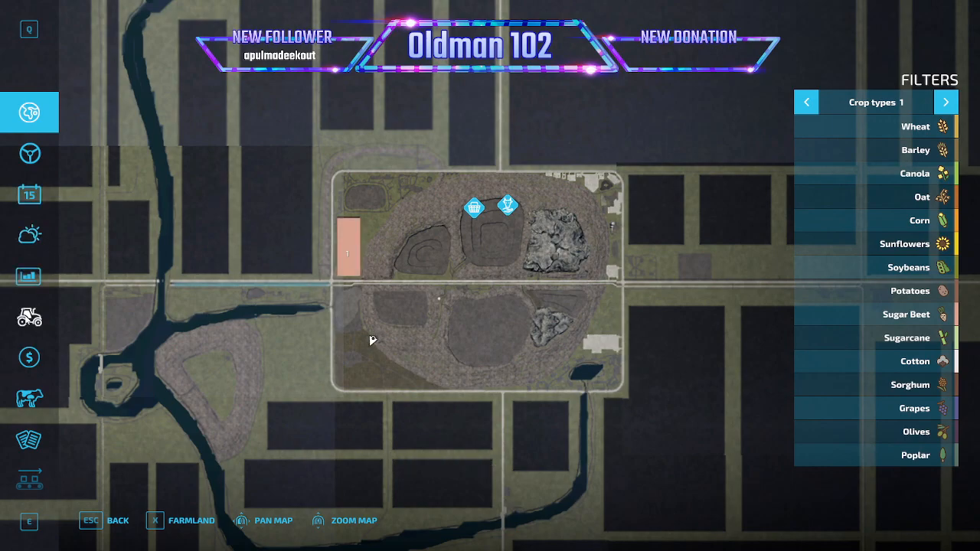
{"action": "scroll", "coordinate": [27, 317], "scroll_direction": "down", "scroll_amount": 6}
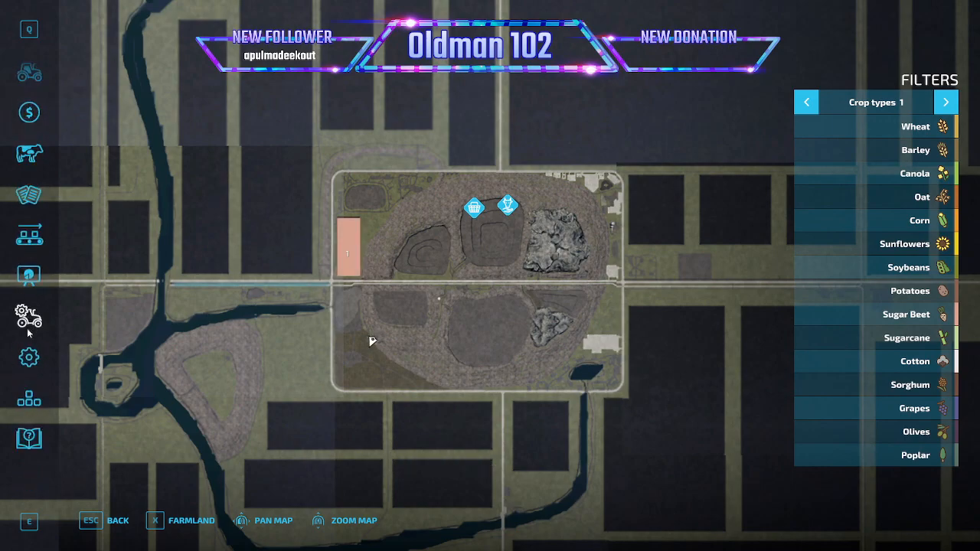
{"action": "left_click", "coordinate": [29, 316]}
{"action": "left_click", "coordinate": [297, 520]}
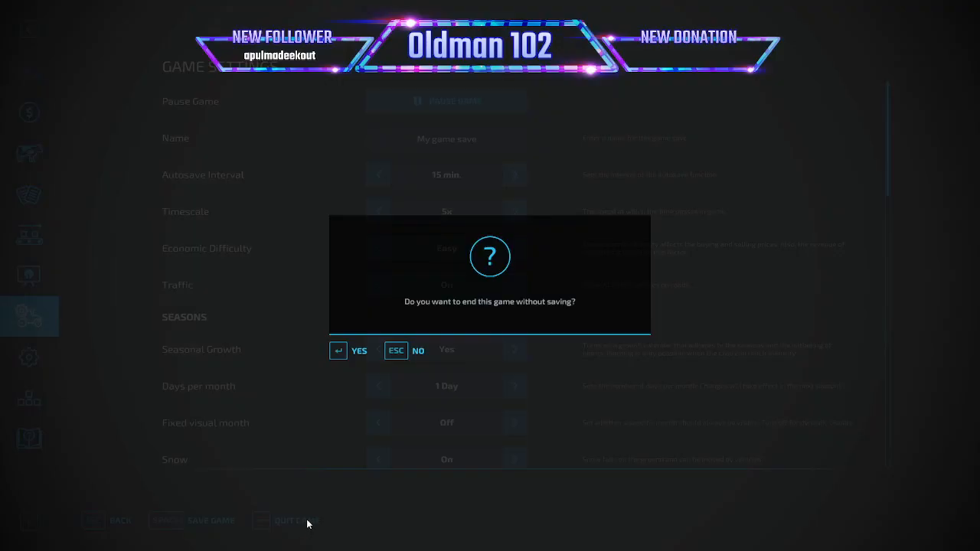
{"action": "left_click", "coordinate": [359, 351]}
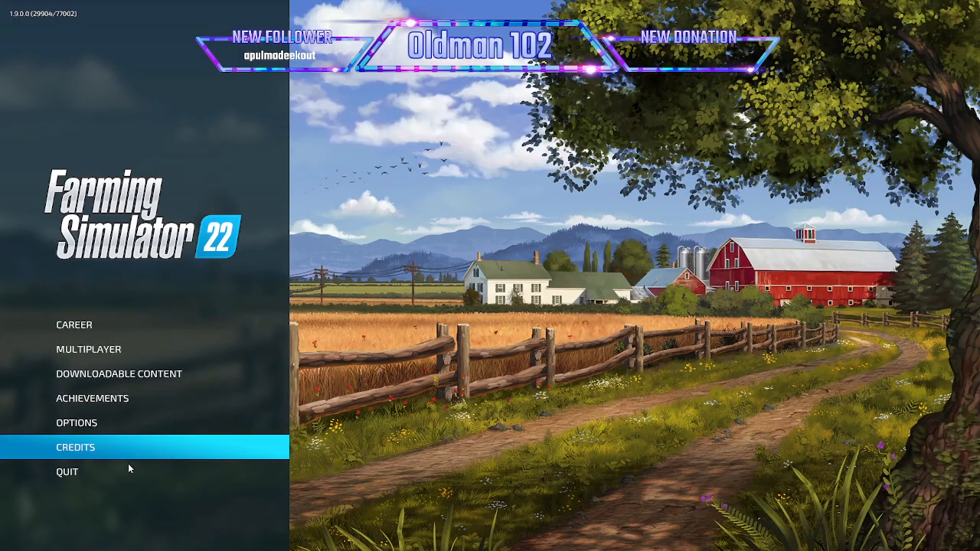
{"action": "left_click", "coordinate": [131, 470]}
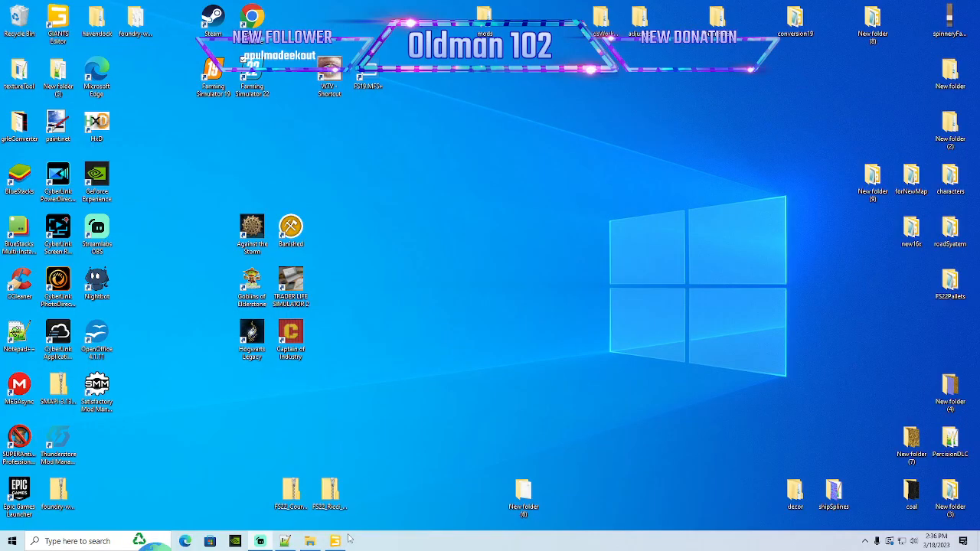
Switch to GIANTS Editor and delete the existing slopeUp road ramp in the unpainted port cutout across the water
{"action": "left_click", "coordinate": [336, 541]}
{"action": "scroll", "coordinate": [490, 306], "scroll_direction": "up", "scroll_amount": 6}
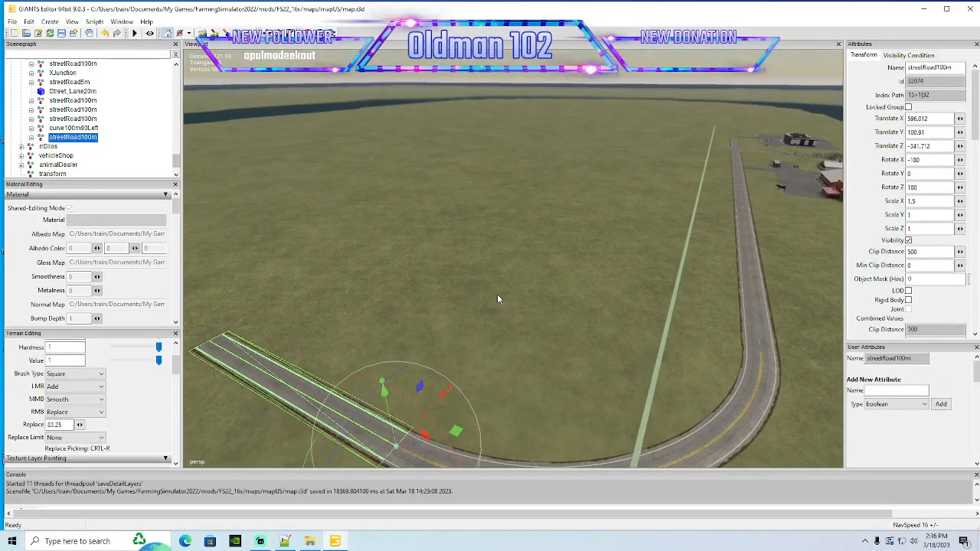
{"action": "right_click_drag", "start_coordinate": [471, 301], "coordinate": [535, 226]}
{"action": "key", "text": "plus"}
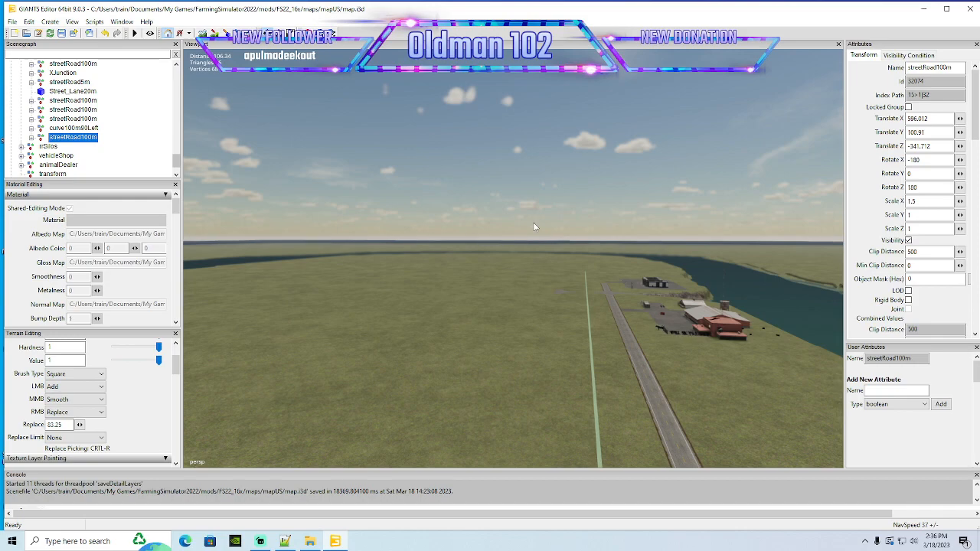
{"action": "right_click_drag", "start_coordinate": [536, 221], "coordinate": [630, 302]}
{"action": "scroll", "coordinate": [630, 302], "scroll_direction": "up", "scroll_amount": 8}
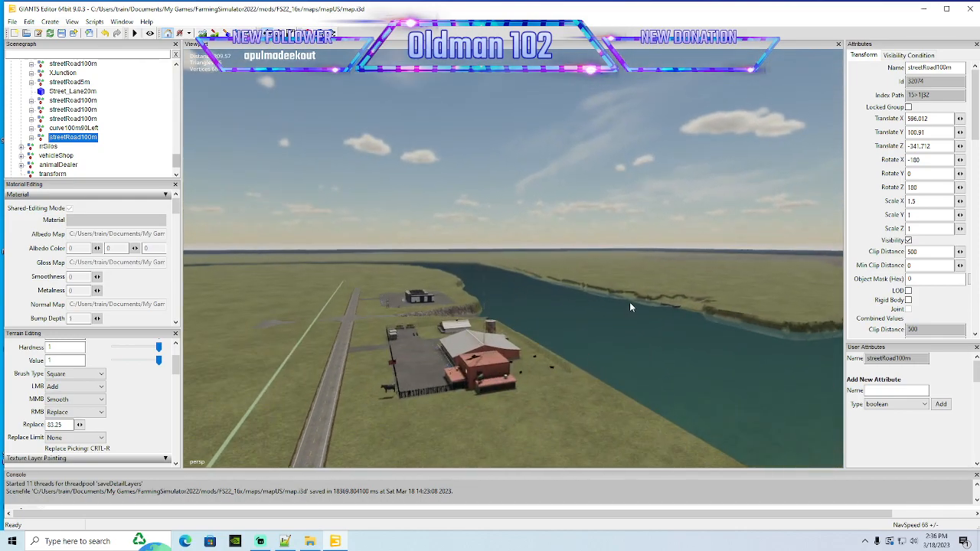
{"action": "left_click_drag", "start_coordinate": [630, 303], "coordinate": [734, 349], "text": "alt"}
{"action": "scroll", "coordinate": [686, 331], "scroll_direction": "up", "scroll_amount": 8}
{"action": "scroll", "coordinate": [737, 352], "scroll_direction": "up", "scroll_amount": 6}
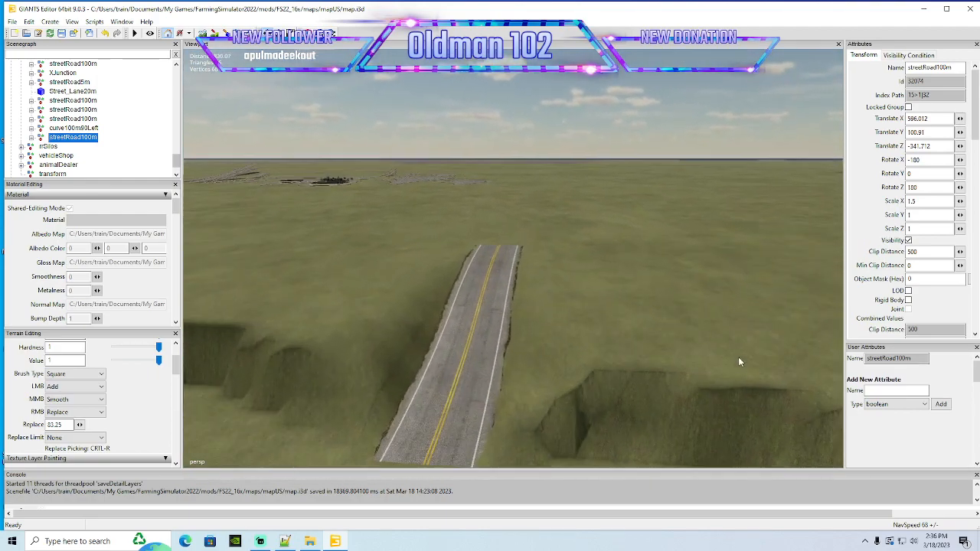
{"action": "left_click", "coordinate": [484, 394]}
{"action": "scroll", "coordinate": [36, 121], "scroll_direction": "up", "scroll_amount": 2}
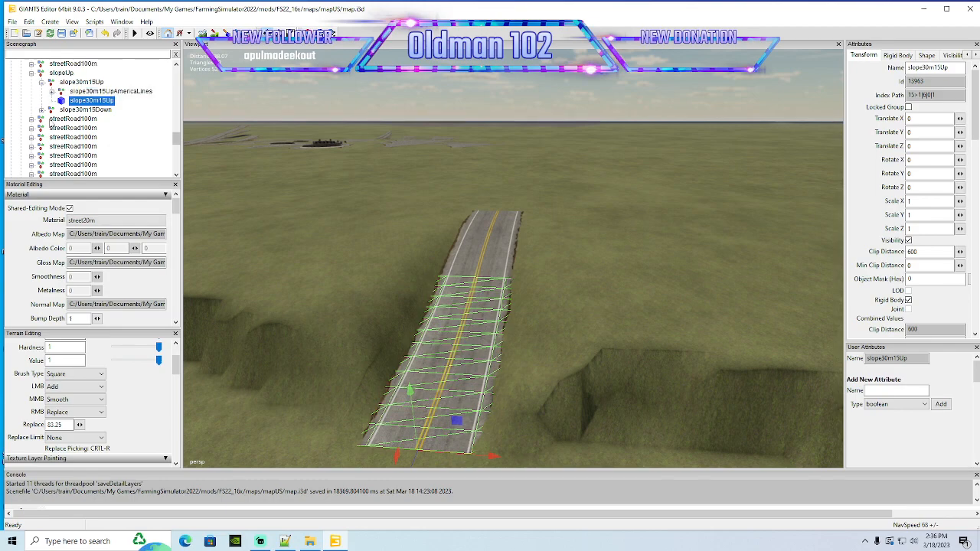
{"action": "left_click", "coordinate": [43, 101]}
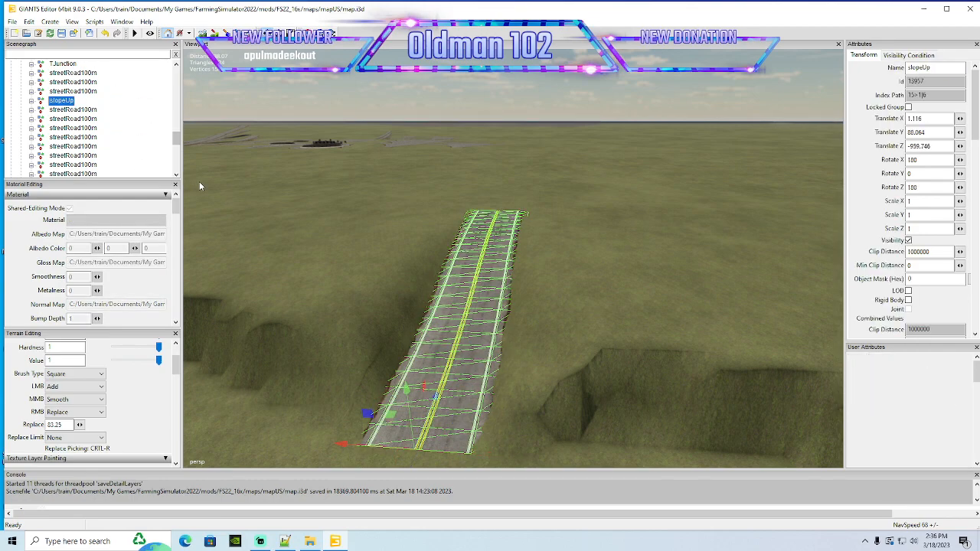
{"action": "key", "text": "Delete"}
Duplicate the slopeUp ramp that leads from the road junction down to the rock-walled port
{"action": "left_click_drag", "start_coordinate": [436, 260], "coordinate": [320, 275], "text": "alt"}
{"action": "scroll", "coordinate": [285, 222], "scroll_direction": "up", "scroll_amount": 2}
{"action": "scroll", "coordinate": [285, 222], "scroll_direction": "up", "scroll_amount": 6}
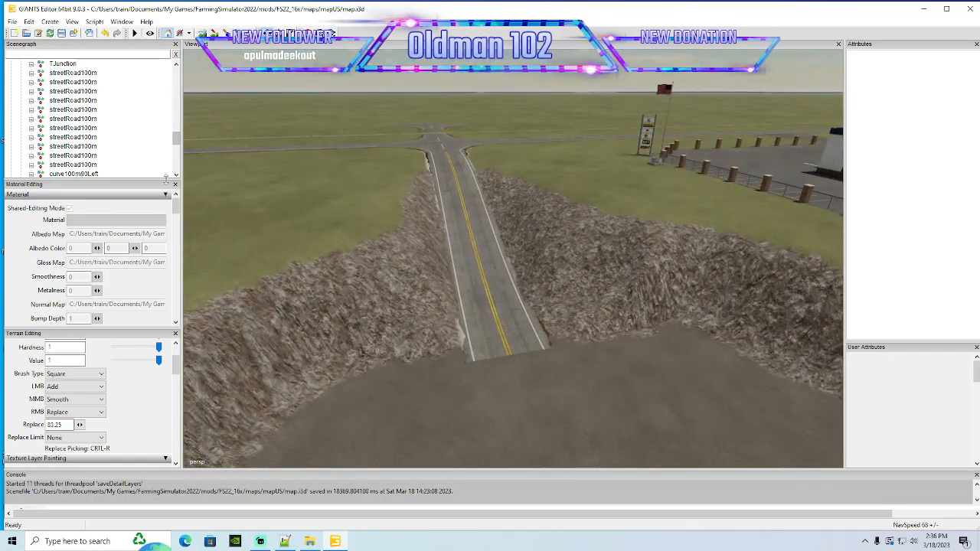
{"action": "left_click", "coordinate": [41, 103]}
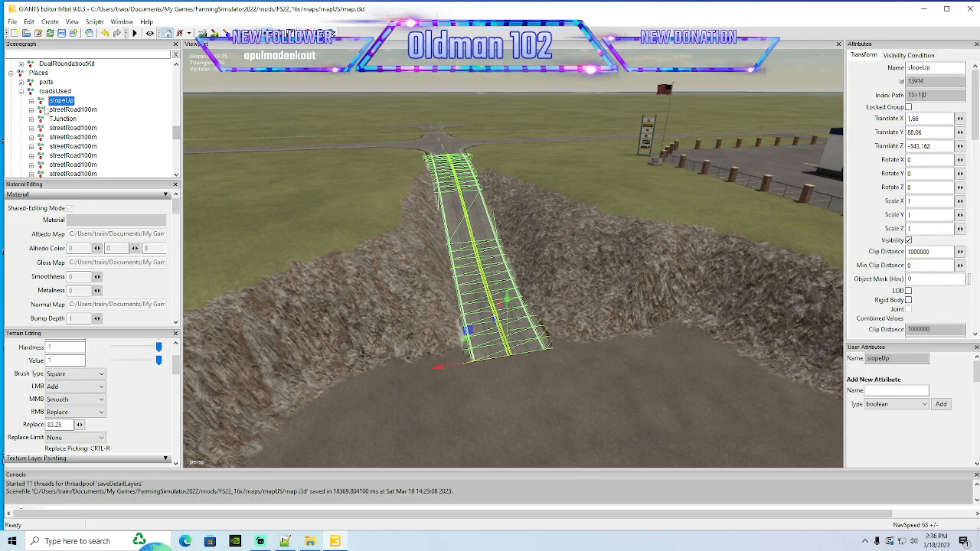
{"action": "left_click_drag", "start_coordinate": [253, 249], "coordinate": [287, 290], "text": "alt"}
{"action": "scroll", "coordinate": [287, 291], "scroll_direction": "down", "scroll_amount": 4}
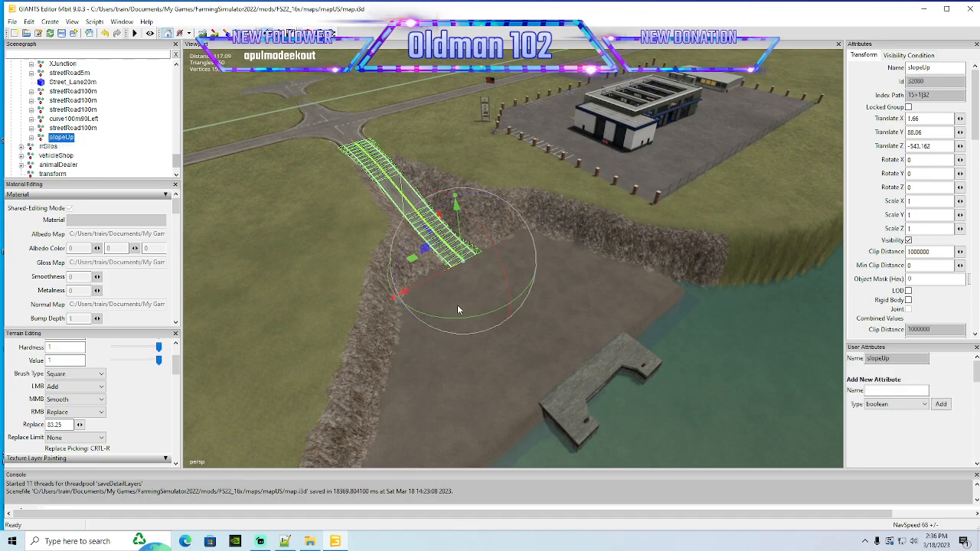
Turn the copied slopeUp ramp around to face the water, with Rotate X 180, Rotate Y 0 and Rotate Z 180
{"action": "left_click_drag", "start_coordinate": [465, 322], "coordinate": [463, 211]}
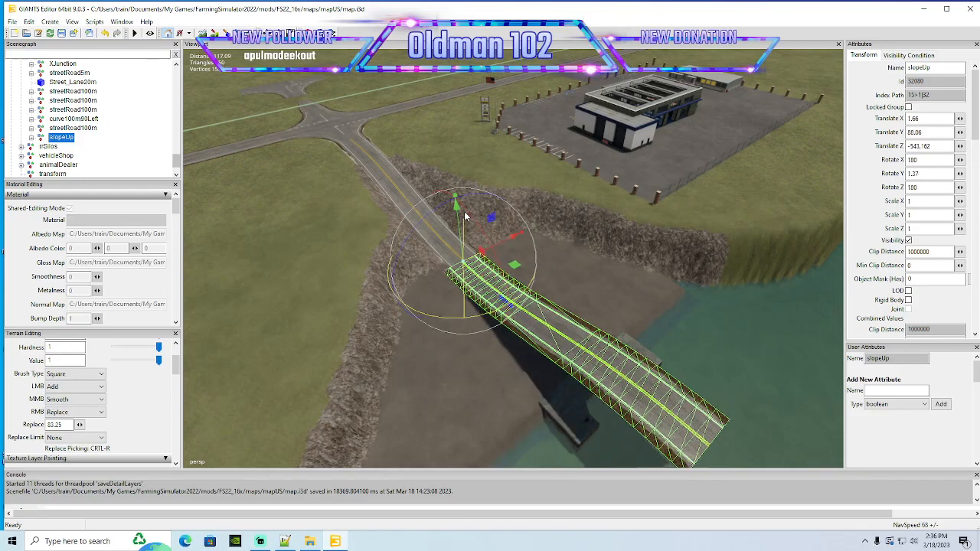
{"action": "type", "text": "0"}
{"action": "key", "text": "Return"}
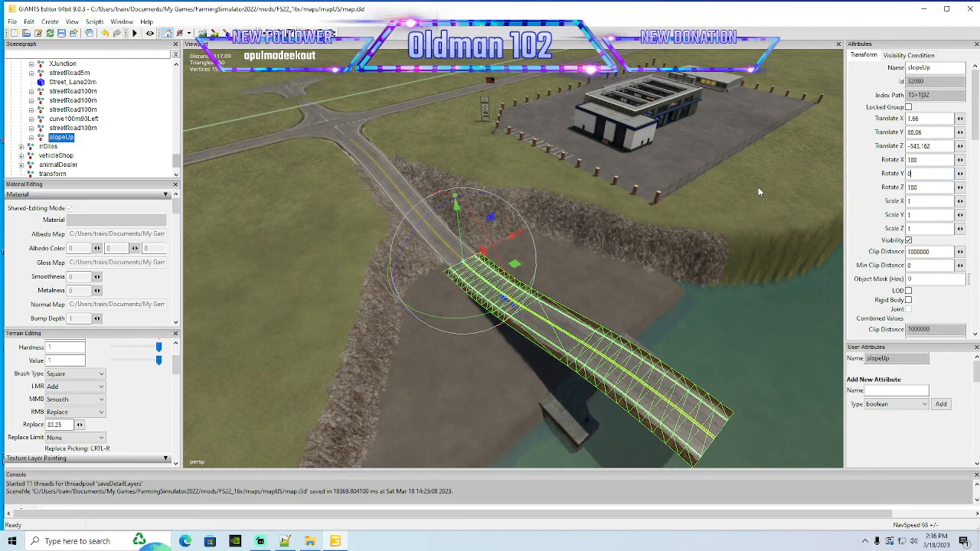
Move the copied ramp across to the unpainted port cutout, at about X 1.05 and Z -956.8
{"action": "scroll", "coordinate": [547, 317], "scroll_direction": "up", "scroll_amount": 2}
{"action": "left_click_drag", "start_coordinate": [547, 317], "coordinate": [593, 312], "text": "alt"}
{"action": "scroll", "coordinate": [534, 303], "scroll_direction": "up", "scroll_amount": 4}
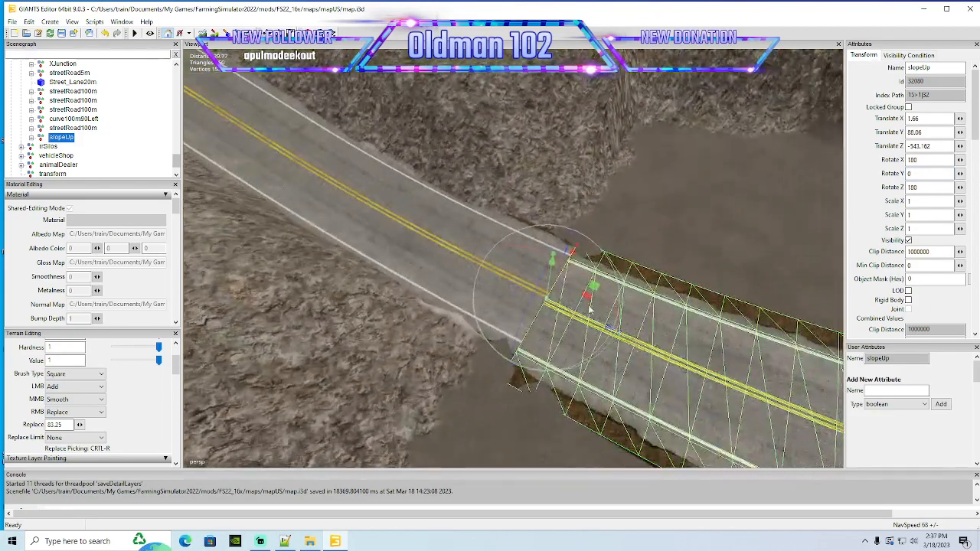
{"action": "left_click_drag", "start_coordinate": [557, 284], "coordinate": [716, 275]}
{"action": "scroll", "coordinate": [702, 284], "scroll_direction": "down", "scroll_amount": 6}
{"action": "left_click_drag", "start_coordinate": [478, 310], "coordinate": [829, 125]}
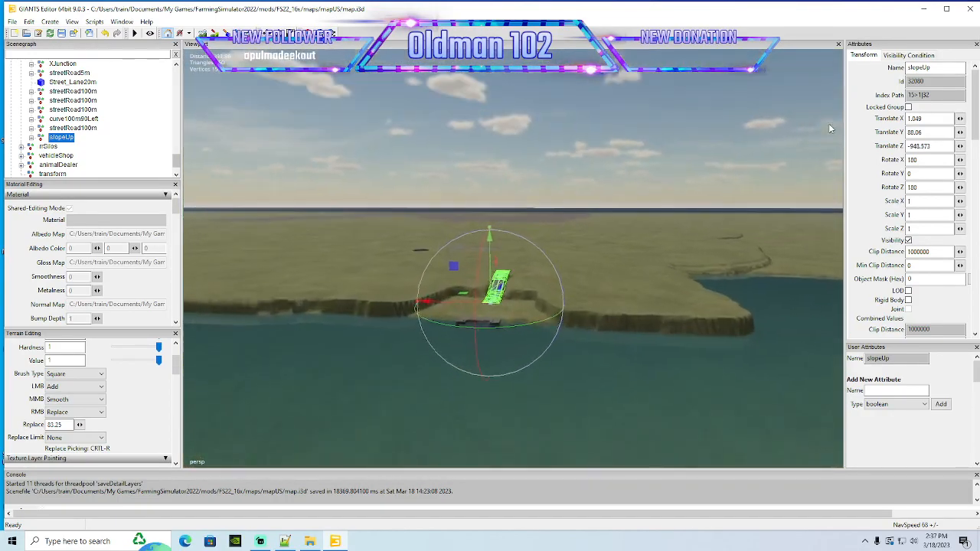
{"action": "key", "text": "f"}
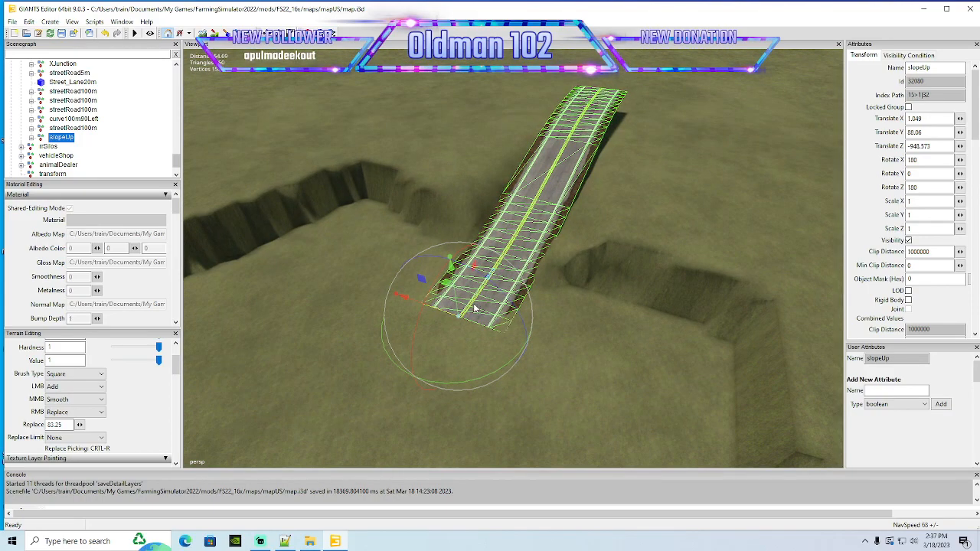
{"action": "left_click_drag", "start_coordinate": [473, 304], "coordinate": [397, 337]}
{"action": "scroll", "coordinate": [592, 256], "scroll_direction": "up", "scroll_amount": 3}
{"action": "scroll", "coordinate": [397, 337], "scroll_direction": "down", "scroll_amount": 3}
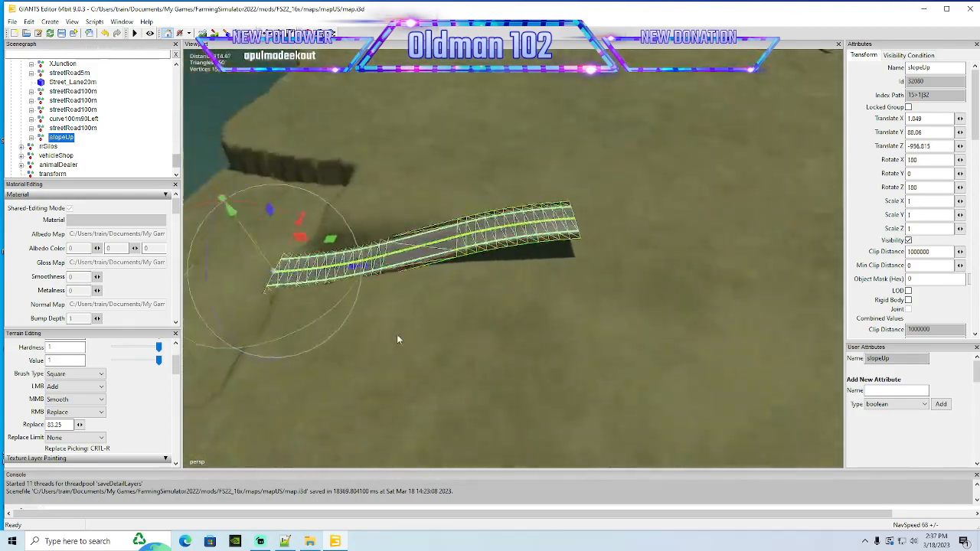
Set the terrain Replace height to 100.9 and level the ground around the ramp with the square brush
{"action": "scroll", "coordinate": [397, 339], "scroll_direction": "down", "scroll_amount": 3}
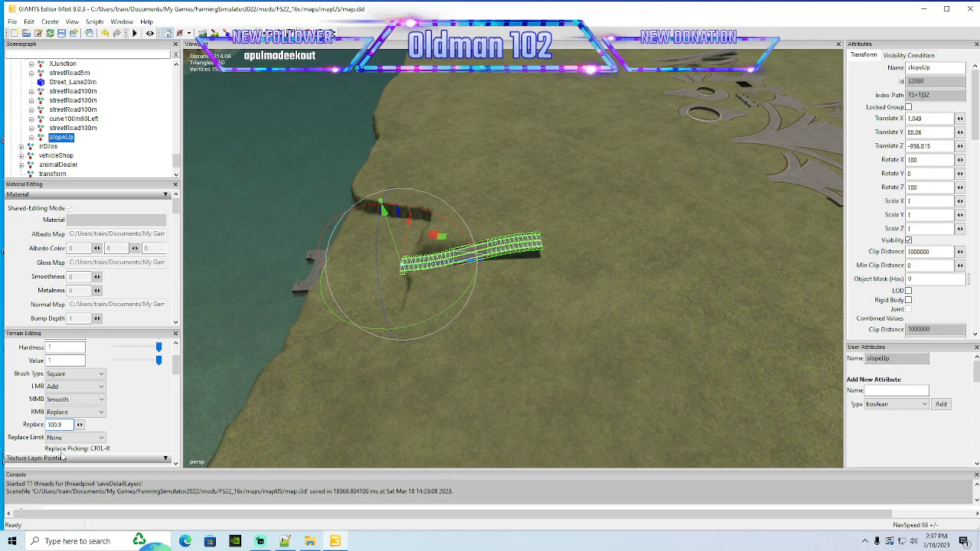
{"action": "left_click_drag", "start_coordinate": [496, 382], "coordinate": [578, 343], "text": "alt"}
{"action": "scroll", "coordinate": [586, 341], "scroll_direction": "down", "scroll_amount": 4}
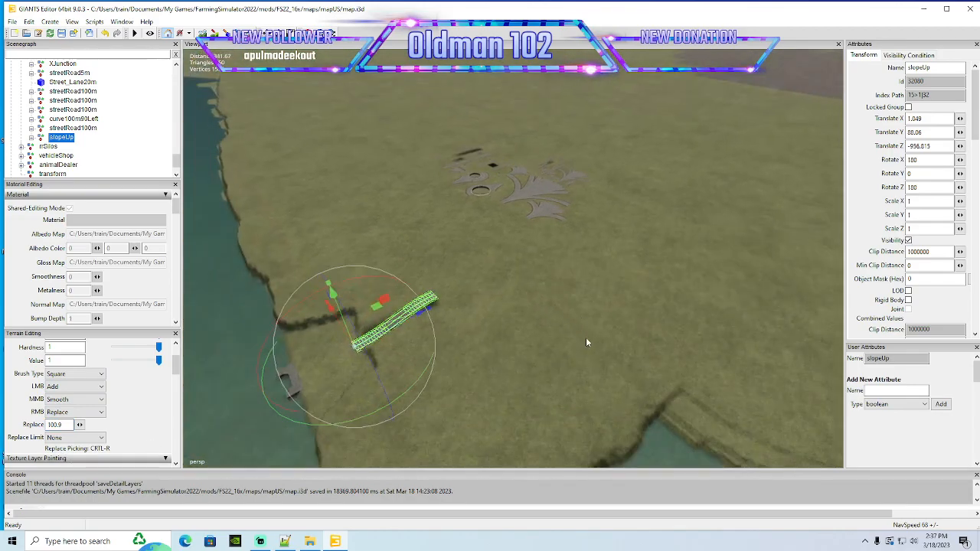
{"action": "scroll", "coordinate": [588, 285], "scroll_direction": "up", "scroll_amount": 2}
{"action": "scroll", "coordinate": [588, 285], "scroll_direction": "up", "scroll_amount": 3}
{"action": "left_click_drag", "start_coordinate": [589, 285], "coordinate": [559, 280], "text": "alt"}
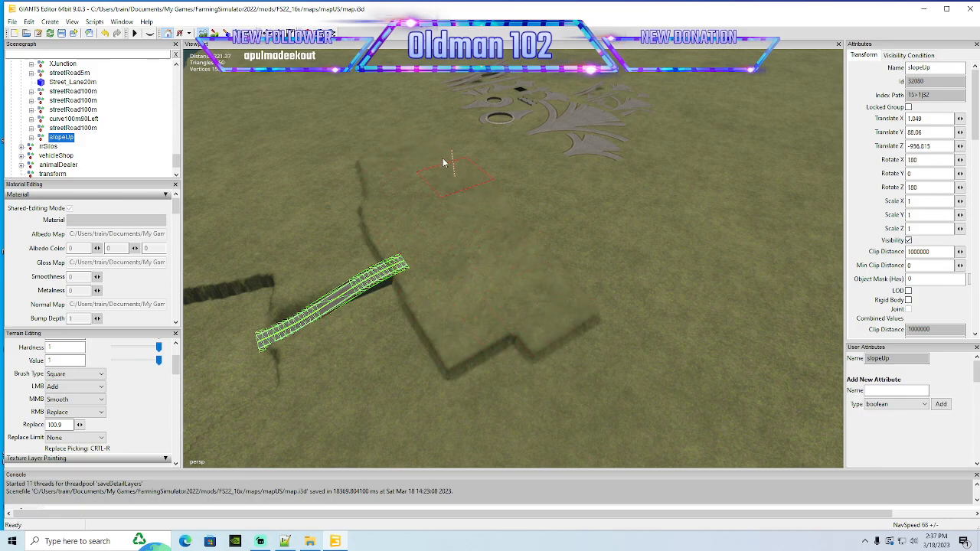
{"action": "mouse_move", "coordinate": [411, 311]}
{"action": "left_mouse_down"}
{"action": "mouse_move", "coordinate": [314, 402]}
{"action": "mouse_move", "coordinate": [421, 384]}
{"action": "mouse_move", "coordinate": [573, 329]}
{"action": "left_mouse_up"}
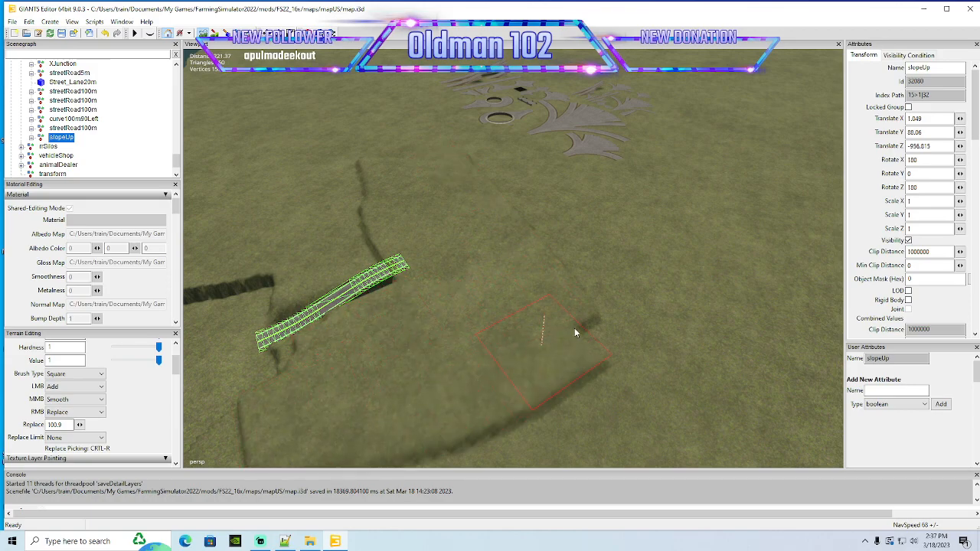
{"action": "mouse_move", "coordinate": [264, 244]}
{"action": "right_mouse_down"}
{"action": "mouse_move", "coordinate": [359, 212]}
{"action": "mouse_move", "coordinate": [229, 212]}
{"action": "mouse_move", "coordinate": [366, 177]}
{"action": "mouse_move", "coordinate": [330, 194]}
{"action": "right_mouse_up"}
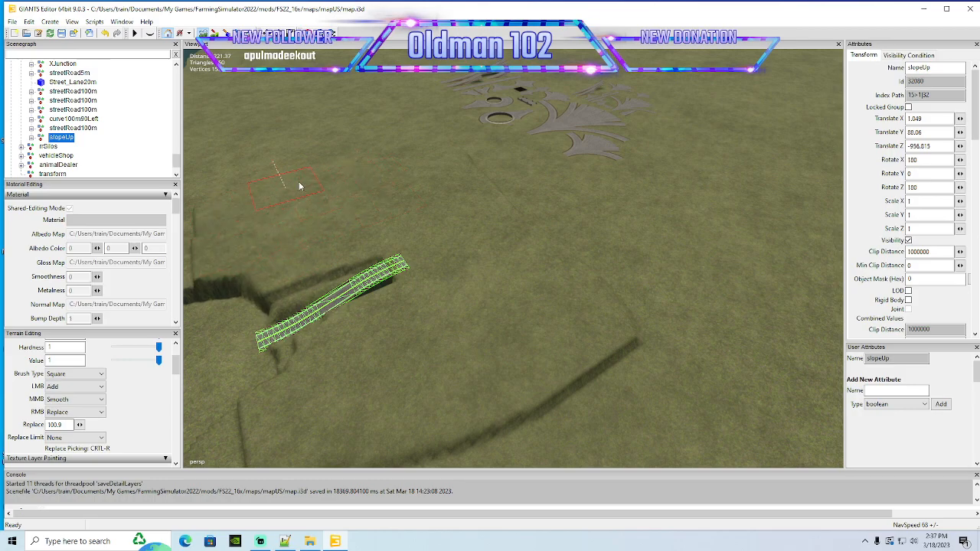
{"action": "mouse_move", "coordinate": [493, 180]}
{"action": "right_mouse_down"}
{"action": "mouse_move", "coordinate": [586, 269]}
{"action": "mouse_move", "coordinate": [464, 158]}
{"action": "mouse_move", "coordinate": [603, 300]}
{"action": "mouse_move", "coordinate": [519, 348]}
{"action": "right_mouse_up"}
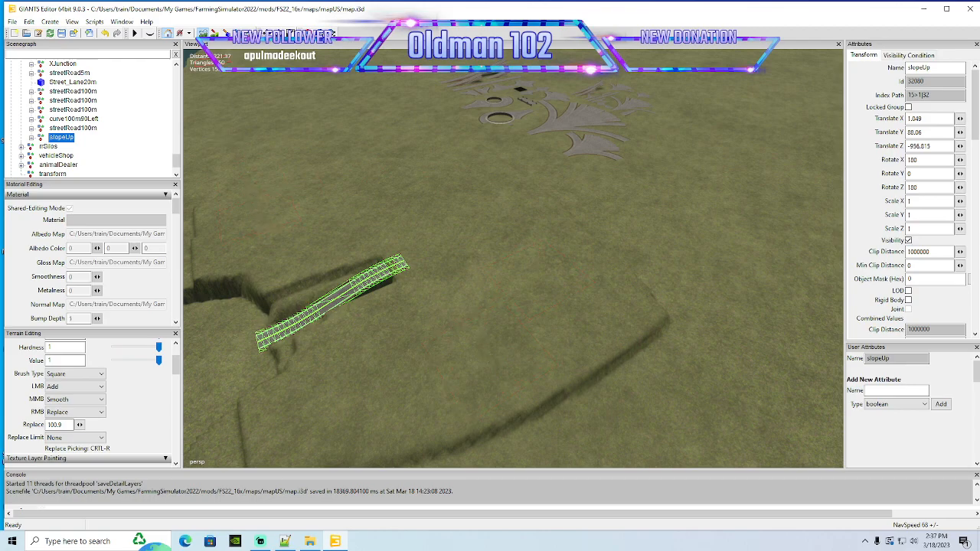
{"action": "left_click", "coordinate": [202, 33]}
Deselect the ramp and fill the remaining gap over and beside it with terrain at the 100.9 Replace height
{"action": "left_click_drag", "start_coordinate": [547, 295], "coordinate": [534, 215], "text": "alt"}
{"action": "scroll", "coordinate": [485, 289], "scroll_direction": "up", "scroll_amount": 5}
{"action": "scroll", "coordinate": [383, 242], "scroll_direction": "up", "scroll_amount": 4}
{"action": "scroll", "coordinate": [595, 320], "scroll_direction": "down", "scroll_amount": 5}
{"action": "scroll", "coordinate": [594, 319], "scroll_direction": "down", "scroll_amount": 3}
{"action": "scroll", "coordinate": [597, 317], "scroll_direction": "down", "scroll_amount": 2}
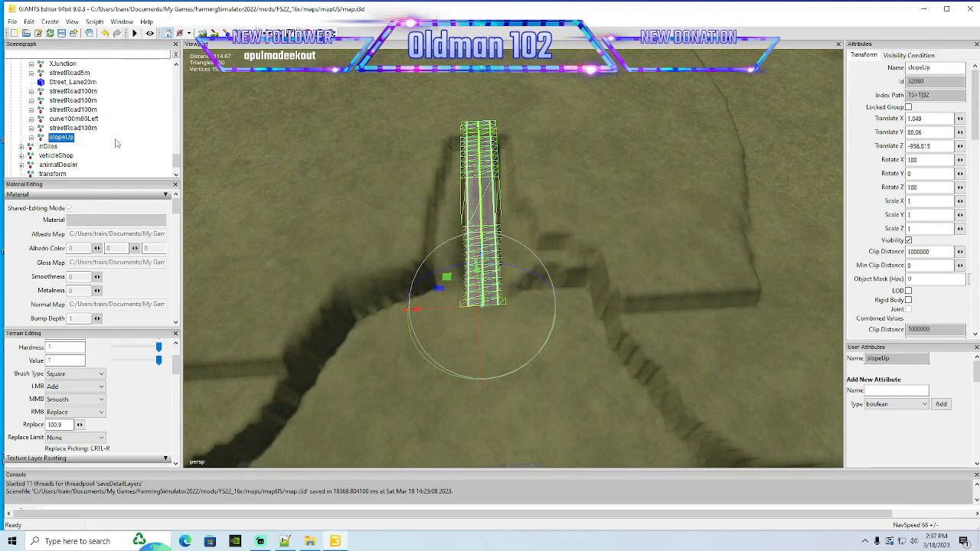
{"action": "left_click_drag", "start_coordinate": [175, 160], "coordinate": [175, 163]}
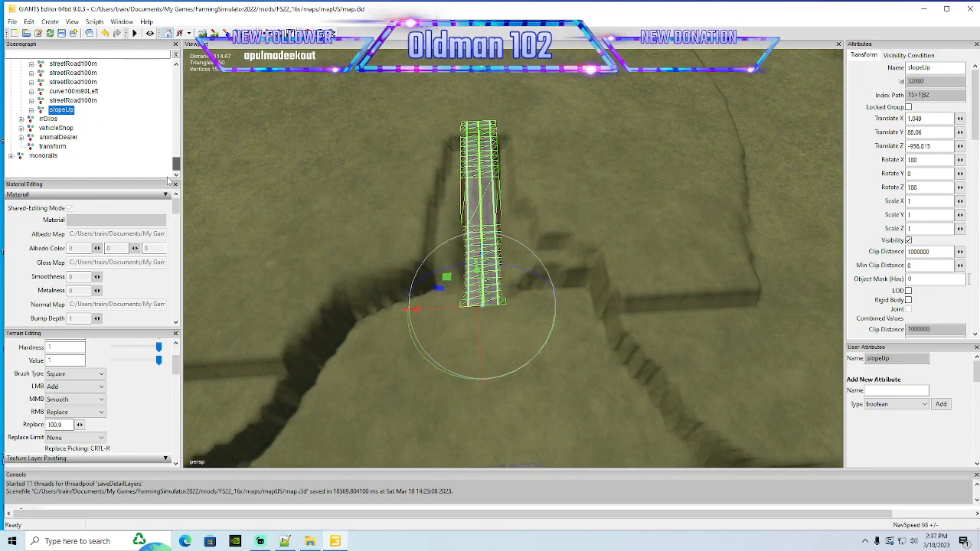
{"action": "left_click", "coordinate": [81, 169]}
{"action": "left_click", "coordinate": [202, 33]}
{"action": "mouse_move", "coordinate": [479, 116]}
{"action": "right_mouse_down"}
{"action": "mouse_move", "coordinate": [520, 155]}
{"action": "mouse_move", "coordinate": [527, 195]}
{"action": "mouse_move", "coordinate": [431, 203]}
{"action": "mouse_move", "coordinate": [437, 212]}
{"action": "mouse_move", "coordinate": [595, 218]}
{"action": "mouse_move", "coordinate": [381, 214]}
{"action": "mouse_move", "coordinate": [311, 228]}
{"action": "right_mouse_up"}
{"action": "left_click", "coordinate": [203, 33]}
{"action": "scroll", "coordinate": [389, 196], "scroll_direction": "up", "scroll_amount": 4}
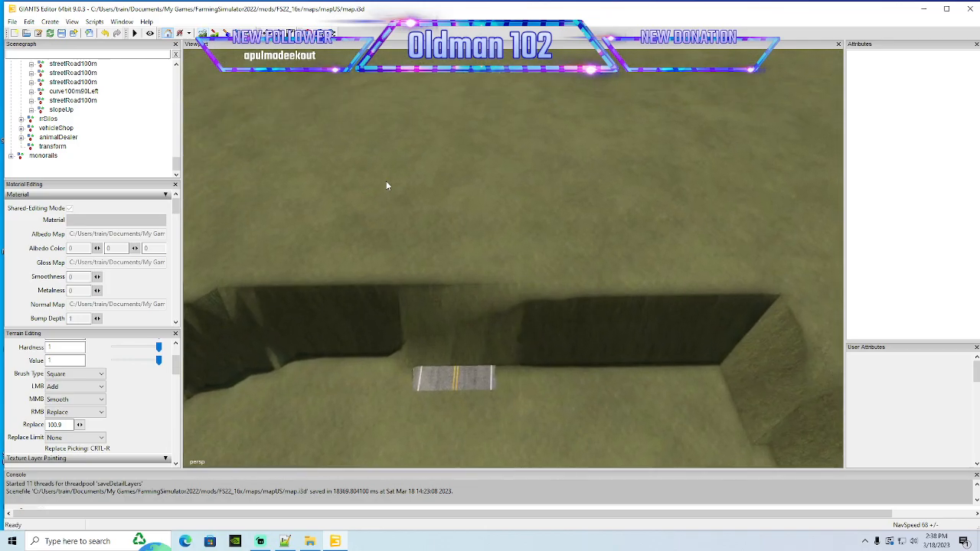
{"action": "scroll", "coordinate": [387, 184], "scroll_direction": "down", "scroll_amount": 2}
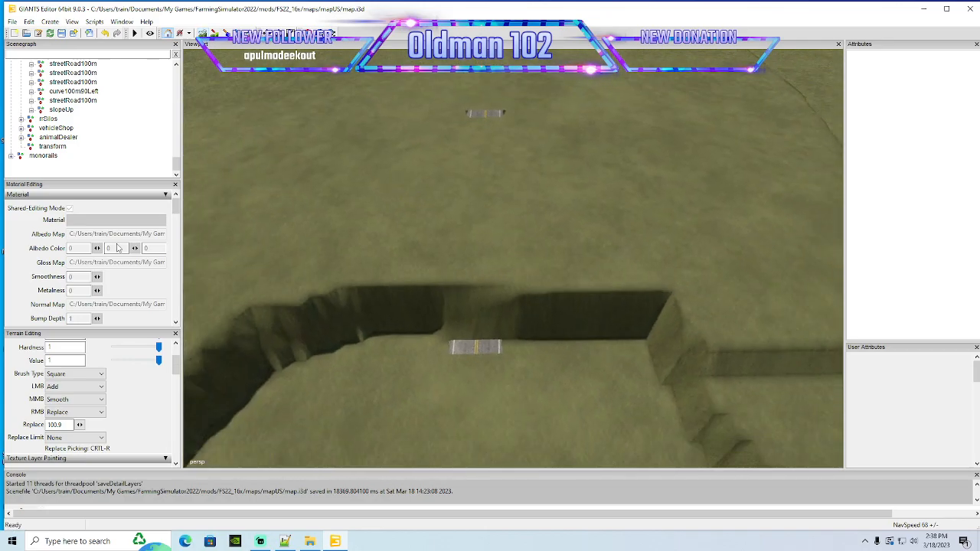
Configure the terrain brush as Round with opacity 0.523, hardness 0.511 and value 0.511, and assign Subtract to RMB
{"action": "left_click", "coordinate": [92, 370]}
{"action": "left_click", "coordinate": [74, 391]}
{"action": "scroll", "coordinate": [174, 370], "scroll_direction": "up", "scroll_amount": 2}
{"action": "left_click", "coordinate": [137, 365]}
{"action": "mouse_move", "coordinate": [158, 378]}
{"action": "left_mouse_down"}
{"action": "mouse_move", "coordinate": [137, 378]}
{"action": "mouse_move", "coordinate": [137, 392]}
{"action": "left_mouse_up"}
{"action": "left_click", "coordinate": [157, 392]}
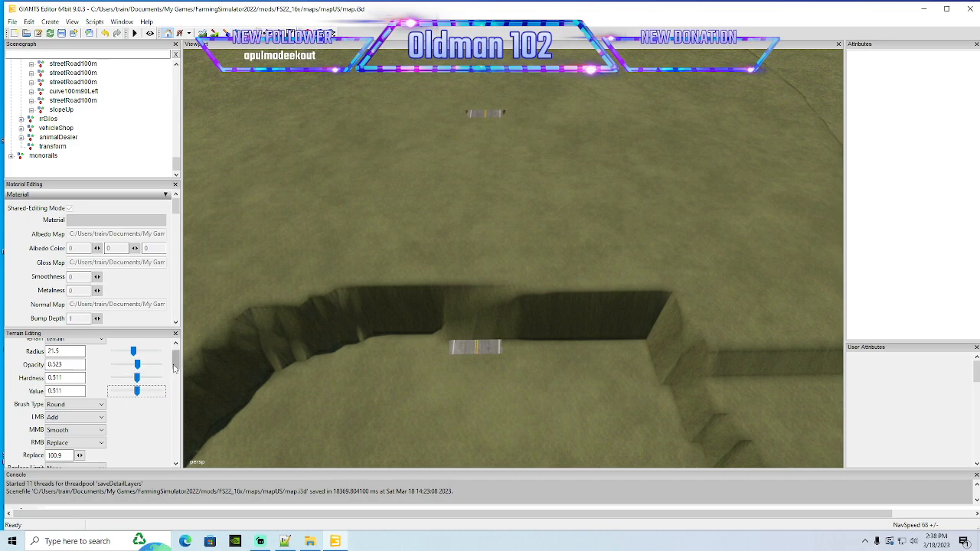
{"action": "scroll", "coordinate": [176, 375], "scroll_direction": "down", "scroll_amount": 2}
{"action": "scroll", "coordinate": [175, 371], "scroll_direction": "down", "scroll_amount": 1}
{"action": "left_click", "coordinate": [76, 360]}
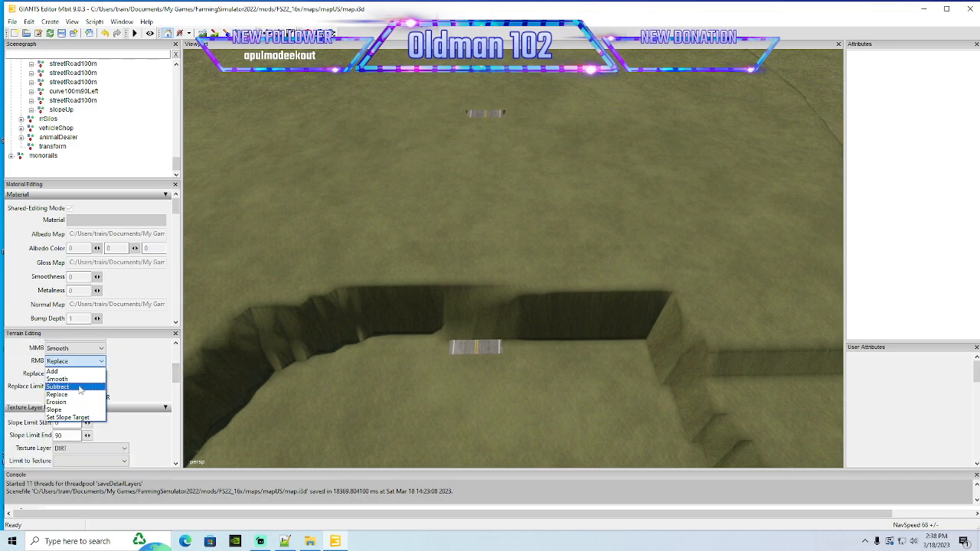
{"action": "left_click", "coordinate": [60, 387]}
Lower the terrain covering the ramp along its full length and smooth the banks on both sides of the road
{"action": "left_click", "coordinate": [203, 33]}
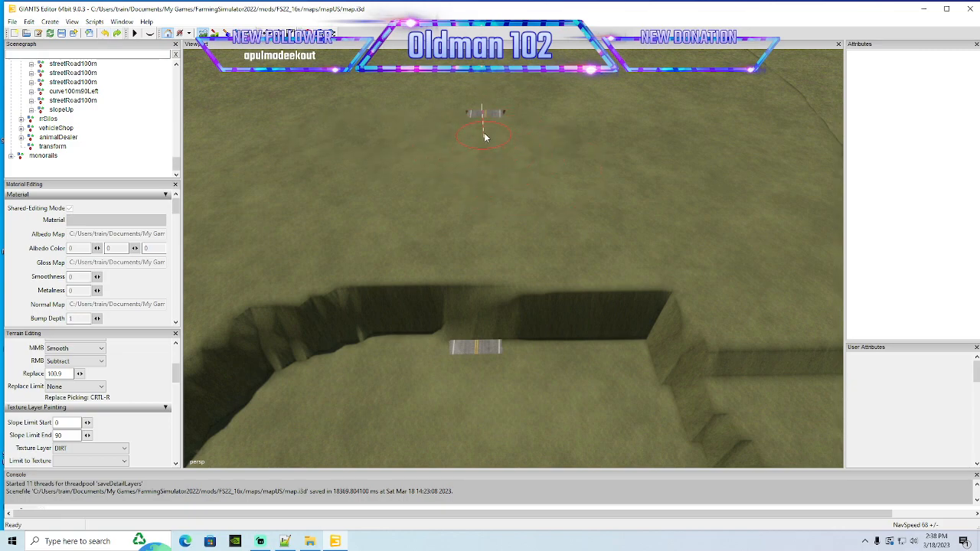
{"action": "mouse_move", "coordinate": [484, 134]}
{"action": "left_mouse_down"}
{"action": "mouse_move", "coordinate": [488, 158]}
{"action": "mouse_move", "coordinate": [502, 136]}
{"action": "mouse_move", "coordinate": [473, 164]}
{"action": "mouse_move", "coordinate": [490, 193]}
{"action": "mouse_move", "coordinate": [500, 161]}
{"action": "mouse_move", "coordinate": [496, 181]}
{"action": "mouse_move", "coordinate": [469, 175]}
{"action": "mouse_move", "coordinate": [470, 160]}
{"action": "left_mouse_up"}
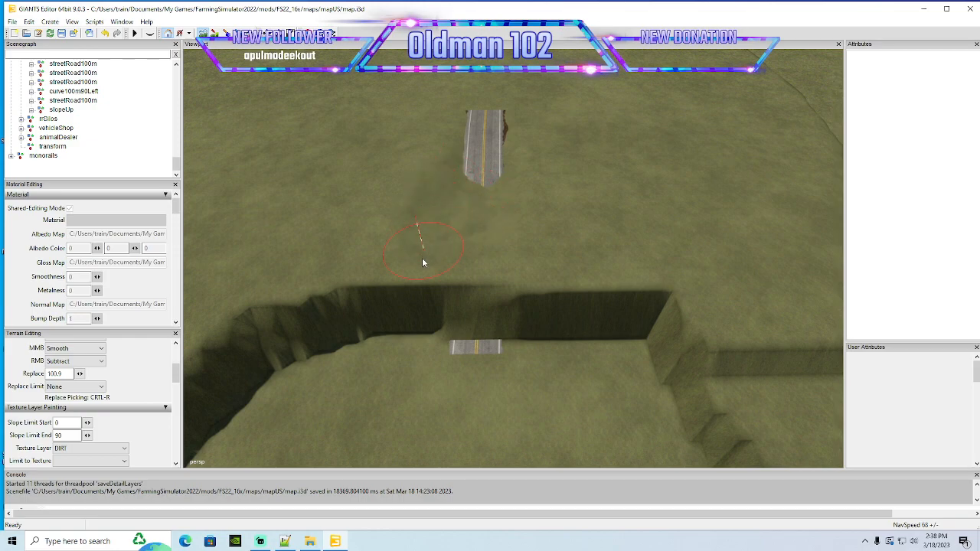
{"action": "mouse_move", "coordinate": [438, 218]}
{"action": "middle_mouse_down"}
{"action": "mouse_move", "coordinate": [551, 274]}
{"action": "mouse_move", "coordinate": [459, 283]}
{"action": "mouse_move", "coordinate": [465, 297]}
{"action": "mouse_move", "coordinate": [451, 297]}
{"action": "mouse_move", "coordinate": [536, 291]}
{"action": "mouse_move", "coordinate": [399, 297]}
{"action": "middle_mouse_up"}
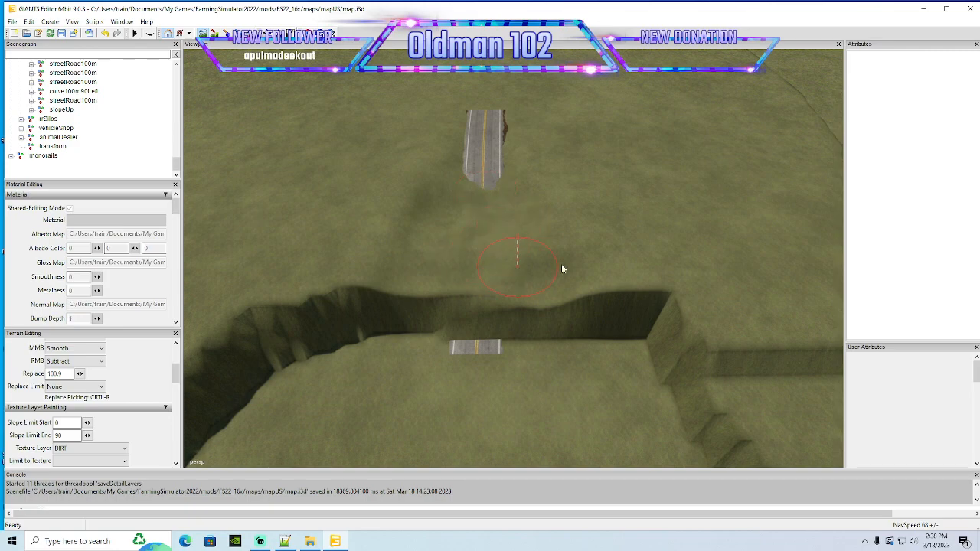
{"action": "mouse_move", "coordinate": [457, 295]}
{"action": "middle_mouse_down"}
{"action": "mouse_move", "coordinate": [573, 304]}
{"action": "mouse_move", "coordinate": [499, 285]}
{"action": "middle_mouse_up"}
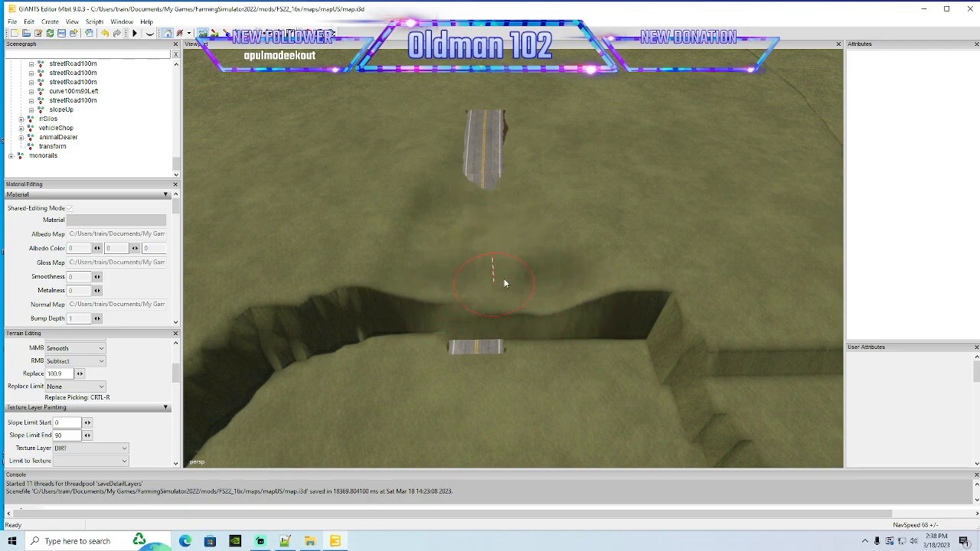
{"action": "middle_click_drag", "start_coordinate": [473, 199], "coordinate": [481, 247]}
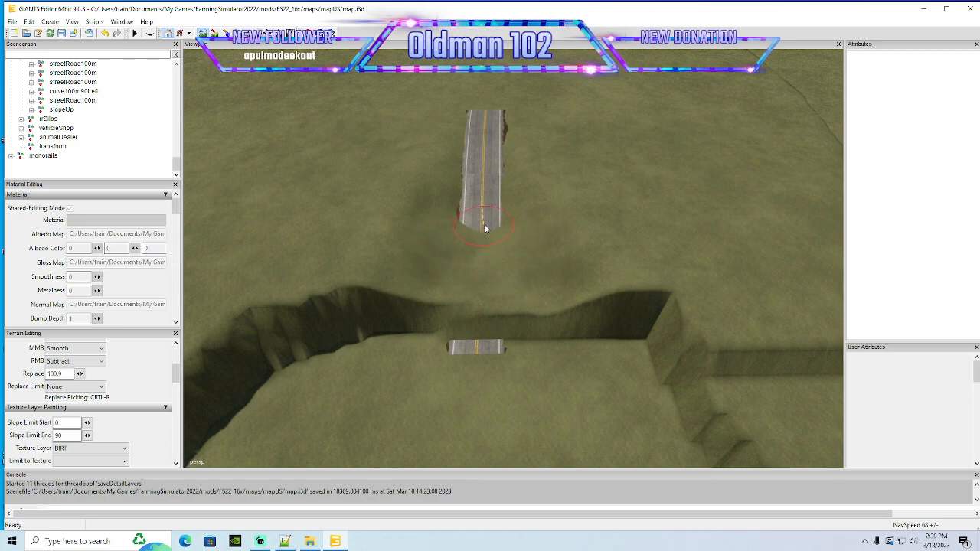
{"action": "mouse_move", "coordinate": [490, 266]}
{"action": "left_mouse_down"}
{"action": "mouse_move", "coordinate": [480, 297]}
{"action": "mouse_move", "coordinate": [468, 251]}
{"action": "left_mouse_up"}
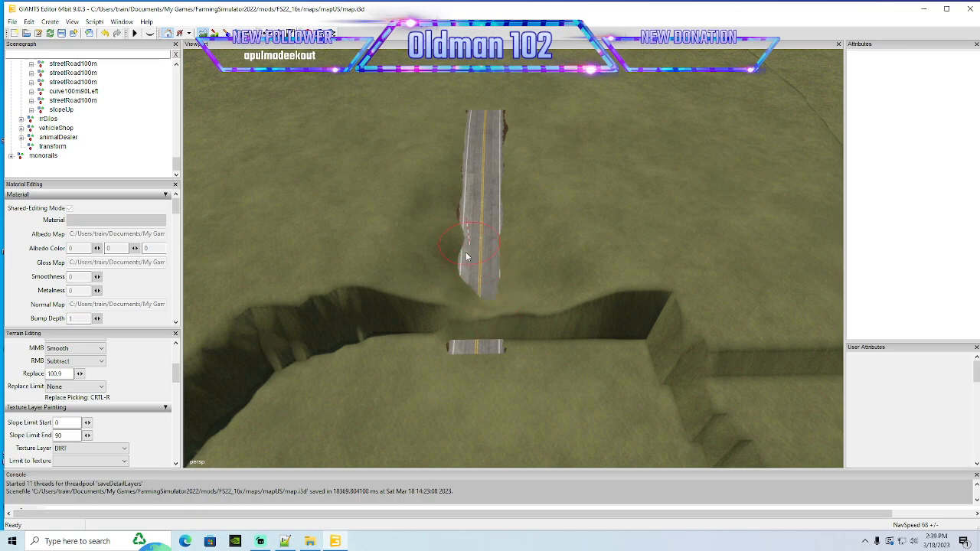
{"action": "left_click_drag", "start_coordinate": [480, 304], "coordinate": [448, 322]}
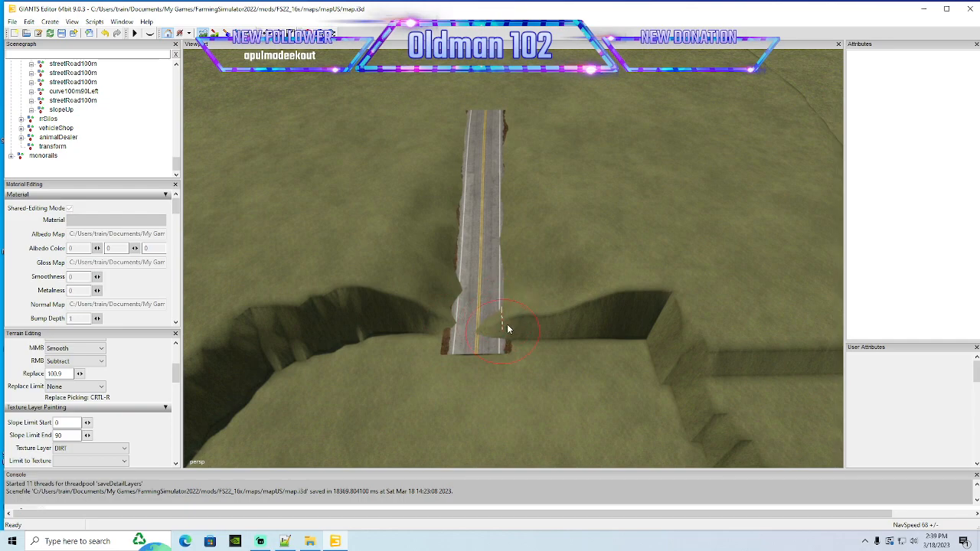
{"action": "mouse_move", "coordinate": [559, 312]}
{"action": "middle_mouse_down"}
{"action": "mouse_move", "coordinate": [505, 328]}
{"action": "mouse_move", "coordinate": [604, 307]}
{"action": "mouse_move", "coordinate": [407, 310]}
{"action": "mouse_move", "coordinate": [473, 324]}
{"action": "mouse_move", "coordinate": [482, 308]}
{"action": "middle_mouse_up"}
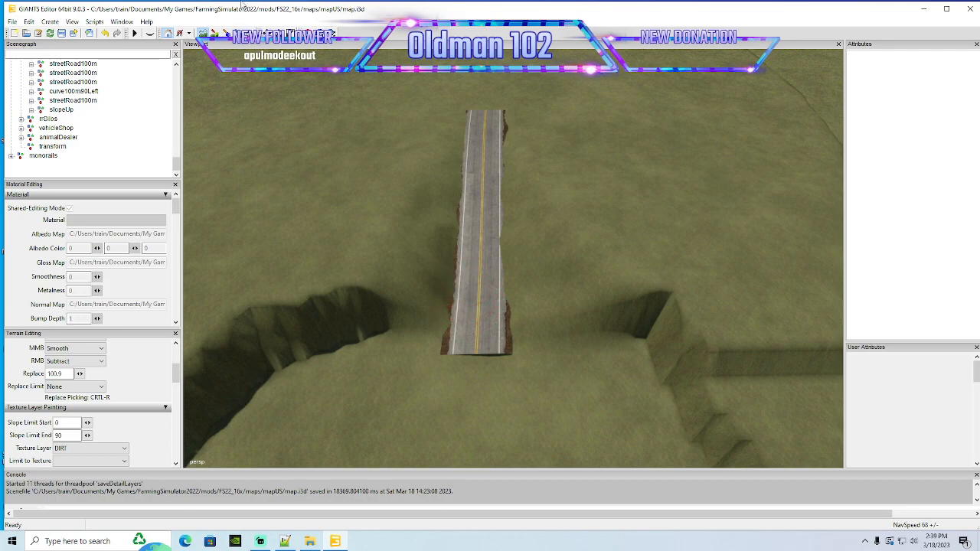
Reshape the terrain along both edges of the ramp's upper stretch so it meets the road shoulders evenly
{"action": "left_click_drag", "start_coordinate": [399, 198], "coordinate": [393, 167], "text": "alt"}
{"action": "scroll", "coordinate": [371, 170], "scroll_direction": "up", "scroll_amount": 3}
{"action": "left_click", "coordinate": [202, 33]}
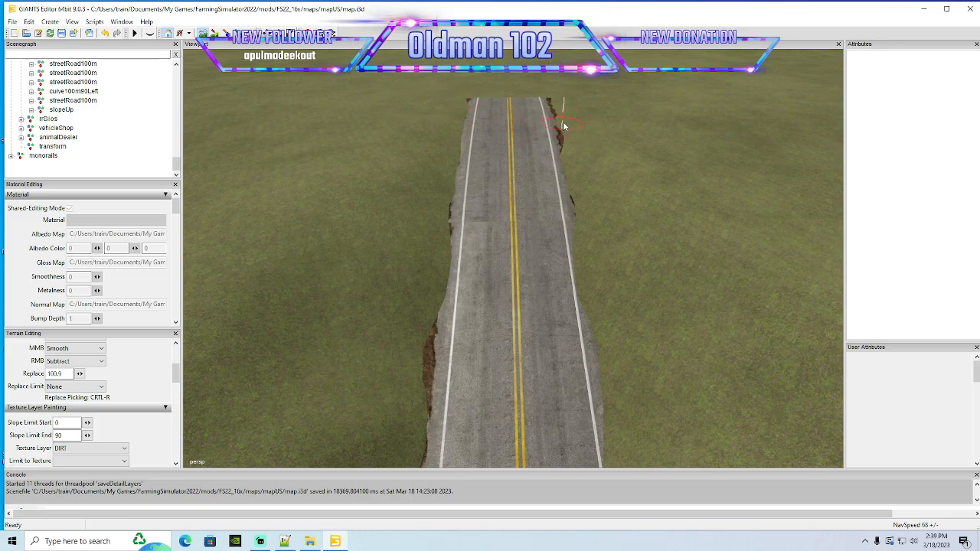
{"action": "mouse_move", "coordinate": [566, 136]}
{"action": "left_mouse_down"}
{"action": "mouse_move", "coordinate": [555, 175]}
{"action": "mouse_move", "coordinate": [558, 166]}
{"action": "mouse_move", "coordinate": [568, 226]}
{"action": "mouse_move", "coordinate": [559, 279]}
{"action": "left_mouse_up"}
{"action": "left_click_drag", "start_coordinate": [491, 240], "coordinate": [460, 304]}
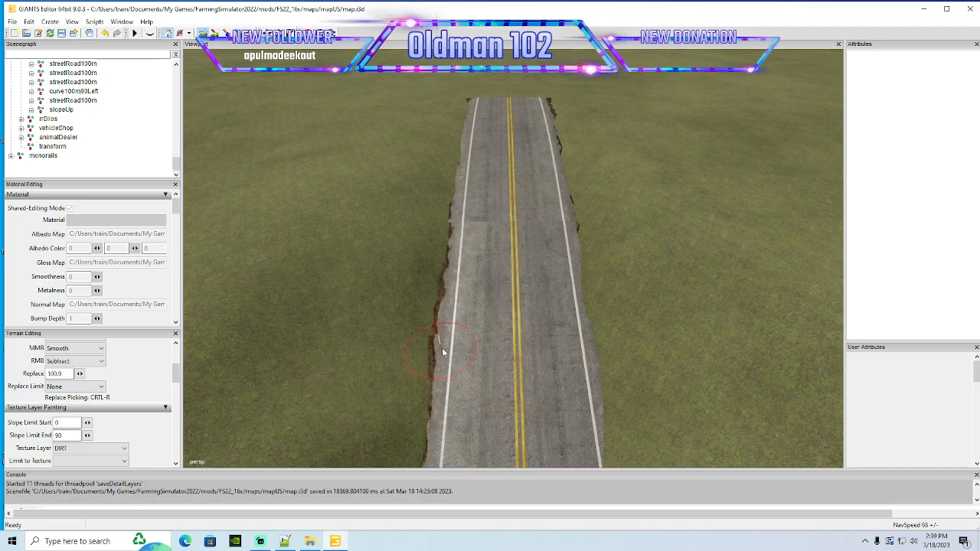
{"action": "mouse_move", "coordinate": [445, 361]}
{"action": "left_mouse_down"}
{"action": "mouse_move", "coordinate": [460, 324]}
{"action": "mouse_move", "coordinate": [464, 182]}
{"action": "left_mouse_up"}
{"action": "scroll", "coordinate": [380, 119], "scroll_direction": "down", "scroll_amount": 5}
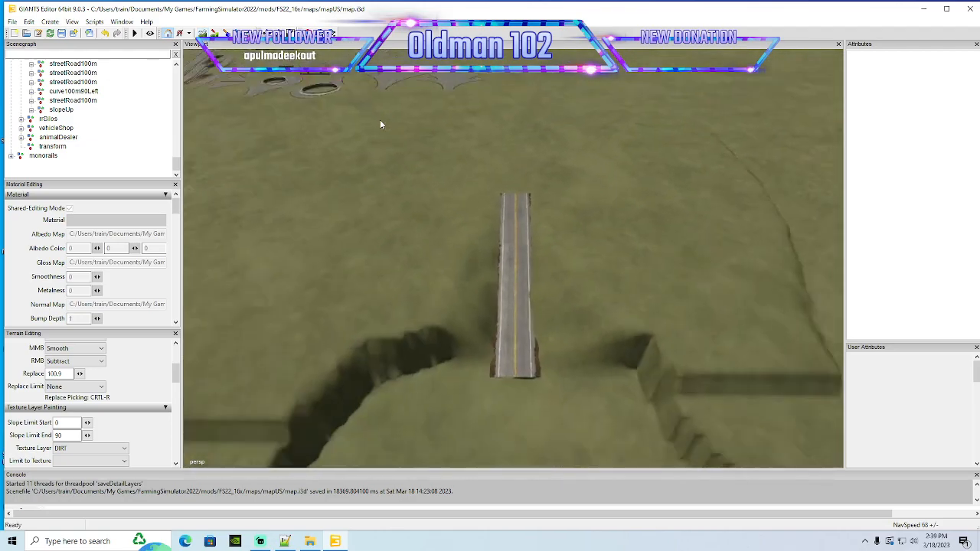
Build up the terrain against the exposed shoulder at the ramp's lower end, on the side toward the straight-cut cliff
{"action": "middle_click_drag", "start_coordinate": [380, 120], "coordinate": [384, 192], "text": "alt"}
{"action": "scroll", "coordinate": [385, 136], "scroll_direction": "up", "scroll_amount": 4}
{"action": "left_click_drag", "start_coordinate": [384, 192], "coordinate": [385, 100], "text": "alt"}
{"action": "scroll", "coordinate": [384, 122], "scroll_direction": "down", "scroll_amount": 1}
{"action": "scroll", "coordinate": [385, 115], "scroll_direction": "up", "scroll_amount": 3}
{"action": "left_click", "coordinate": [203, 33]}
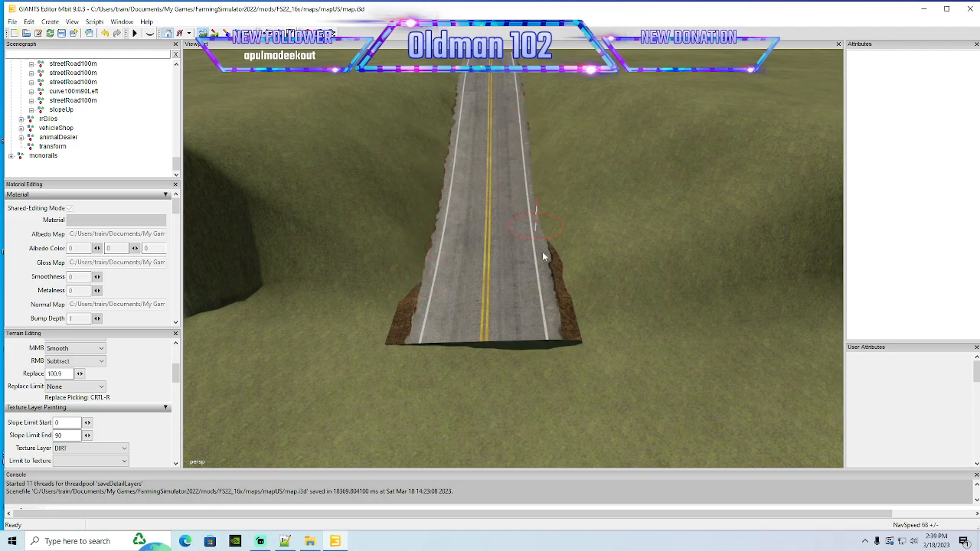
{"action": "mouse_move", "coordinate": [573, 300]}
{"action": "left_mouse_down"}
{"action": "mouse_move", "coordinate": [580, 339]}
{"action": "mouse_move", "coordinate": [551, 258]}
{"action": "left_mouse_up"}
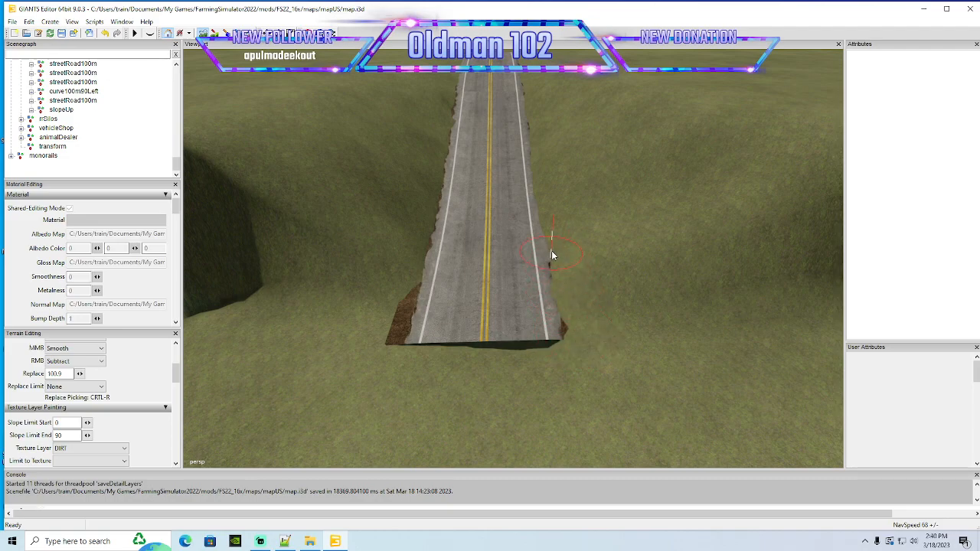
Set the terrain Replace height to 88, assign Replace to RMB, and level the ground around the foot of the ramp
{"action": "left_click_drag", "start_coordinate": [284, 98], "coordinate": [305, 142], "text": "alt"}
{"action": "scroll", "coordinate": [305, 142], "scroll_direction": "down", "scroll_amount": 3}
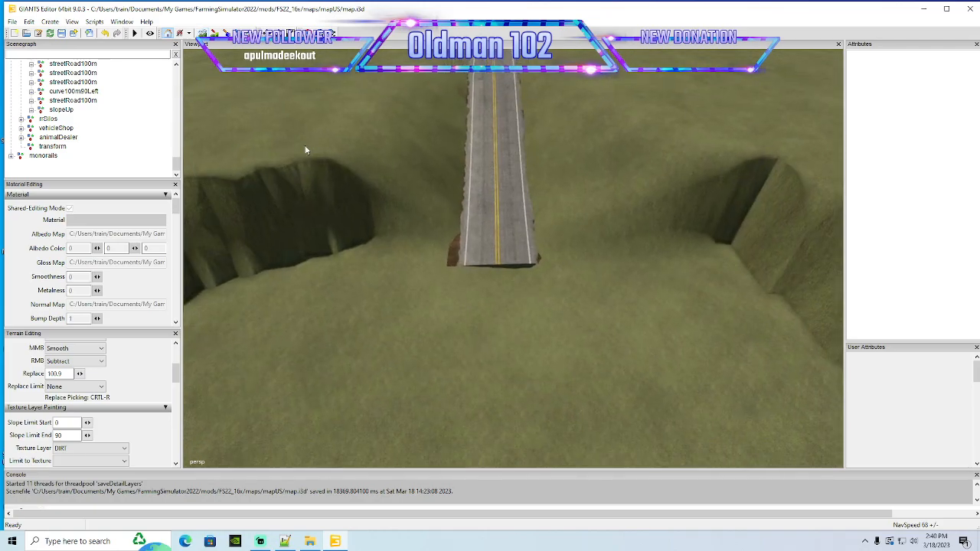
{"action": "left_click_drag", "start_coordinate": [306, 180], "coordinate": [327, 235], "text": "alt"}
{"action": "scroll", "coordinate": [328, 235], "scroll_direction": "up", "scroll_amount": 1}
{"action": "double_click", "coordinate": [49, 373]}
{"action": "type", "text": "88"}
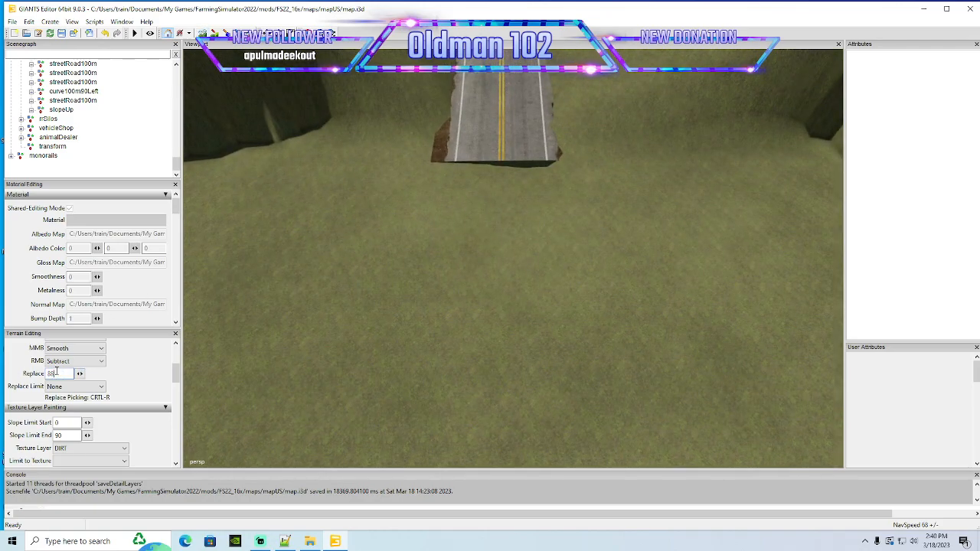
{"action": "left_click", "coordinate": [74, 361]}
{"action": "left_click", "coordinate": [61, 394]}
{"action": "left_click", "coordinate": [203, 33]}
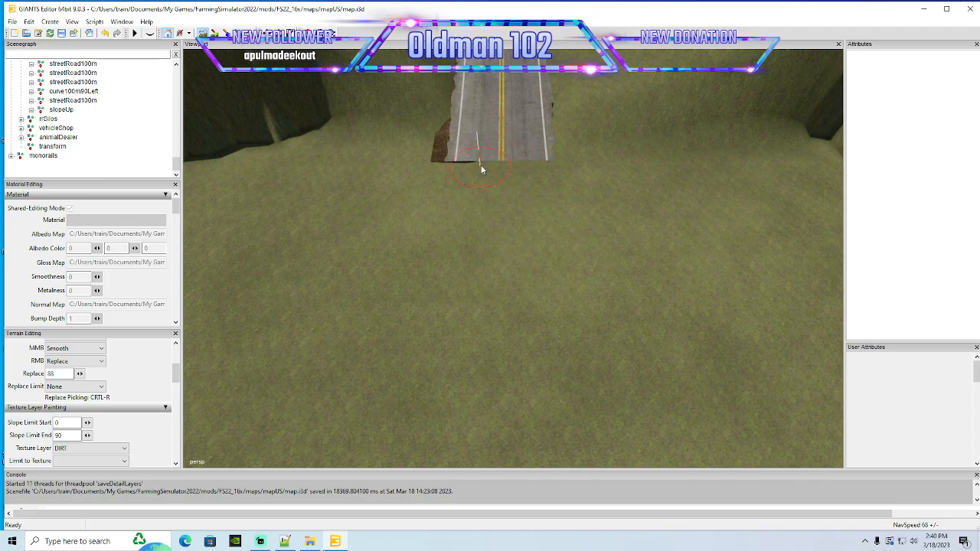
{"action": "mouse_move", "coordinate": [462, 162]}
{"action": "right_mouse_down"}
{"action": "mouse_move", "coordinate": [442, 153]}
{"action": "mouse_move", "coordinate": [526, 175]}
{"action": "mouse_move", "coordinate": [442, 150]}
{"action": "mouse_move", "coordinate": [434, 132]}
{"action": "mouse_move", "coordinate": [422, 143]}
{"action": "right_mouse_up"}
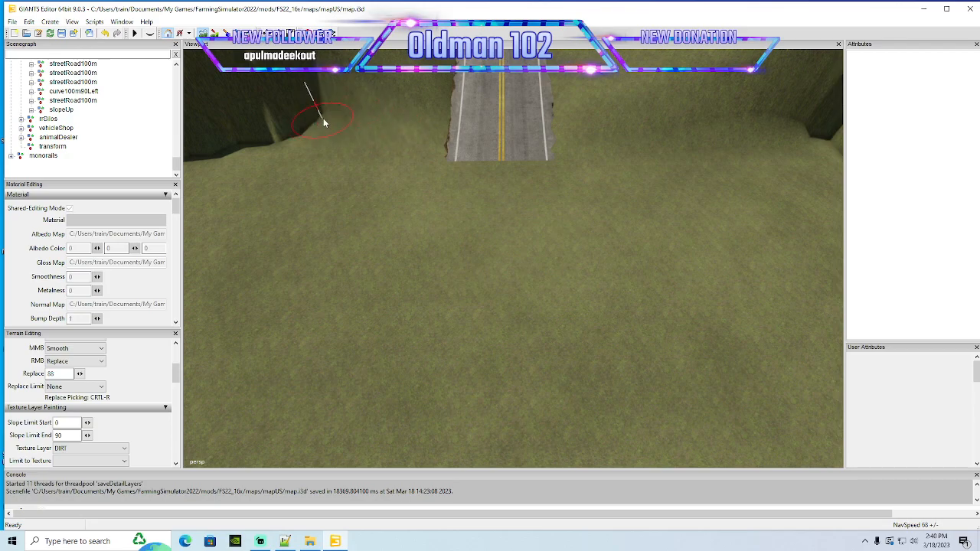
Review the finished ramp from a distance, then inspect the road junctions and the ramp at the port beside the large building
{"action": "scroll", "coordinate": [328, 127], "scroll_direction": "down", "scroll_amount": 5}
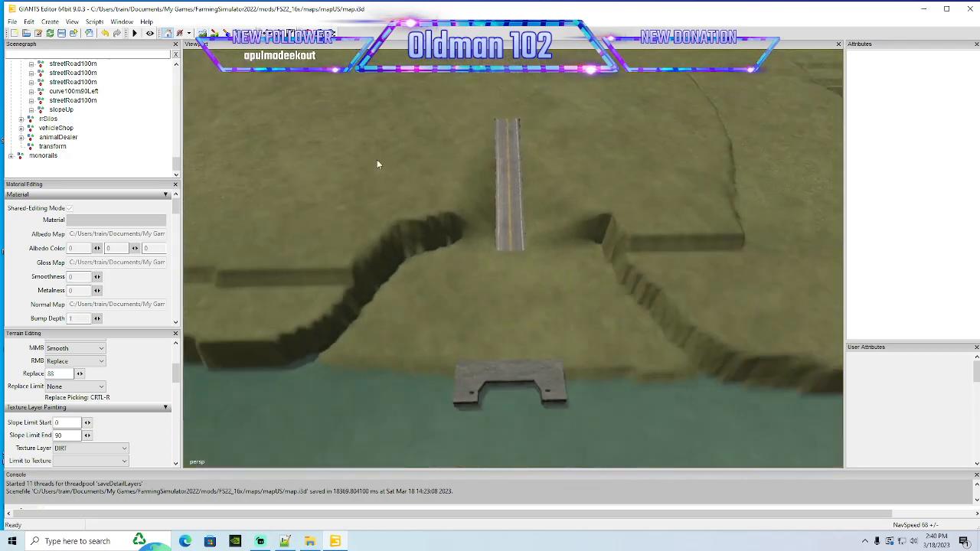
{"action": "left_click_drag", "start_coordinate": [502, 209], "coordinate": [509, 241], "text": "alt"}
{"action": "scroll", "coordinate": [503, 196], "scroll_direction": "up", "scroll_amount": 5}
{"action": "scroll", "coordinate": [503, 192], "scroll_direction": "up", "scroll_amount": 8}
{"action": "scroll", "coordinate": [512, 245], "scroll_direction": "down", "scroll_amount": 4}
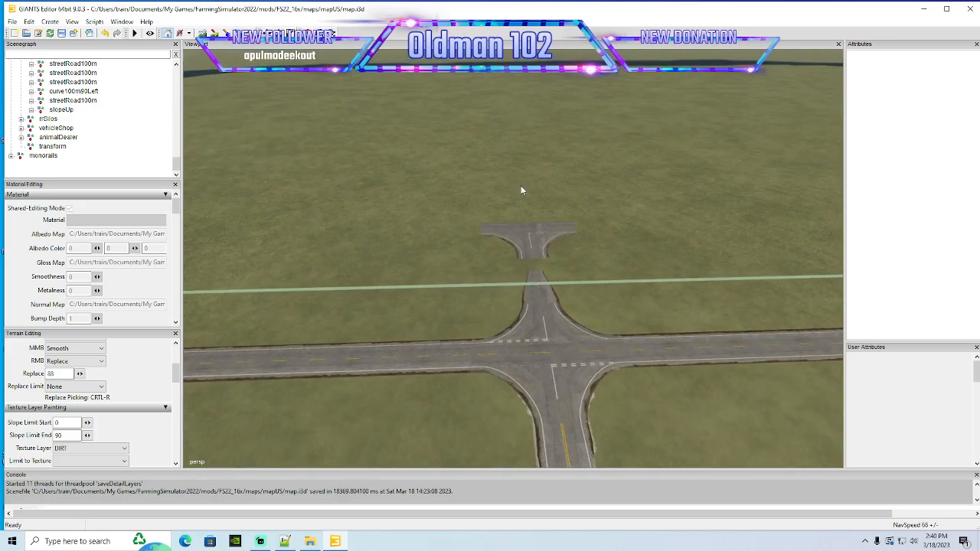
{"action": "left_click_drag", "start_coordinate": [520, 190], "coordinate": [522, 163], "text": "alt"}
{"action": "left_click_drag", "start_coordinate": [487, 277], "coordinate": [518, 292], "text": "alt"}
{"action": "scroll", "coordinate": [517, 292], "scroll_direction": "down", "scroll_amount": 5}
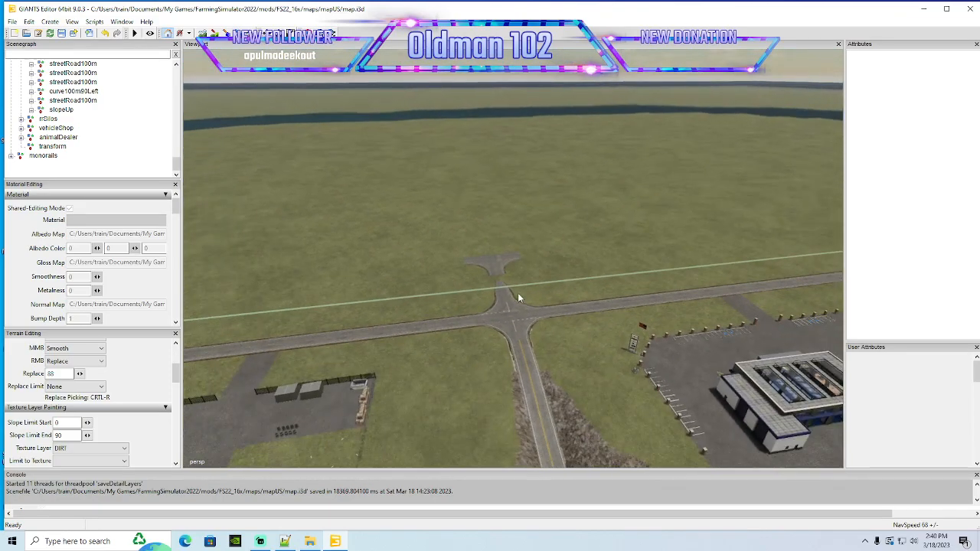
{"action": "left_click_drag", "start_coordinate": [491, 167], "coordinate": [487, 352], "text": "alt"}
{"action": "scroll", "coordinate": [76, 165], "scroll_direction": "up", "scroll_amount": 5}
{"action": "scroll", "coordinate": [87, 143], "scroll_direction": "up", "scroll_amount": 5}
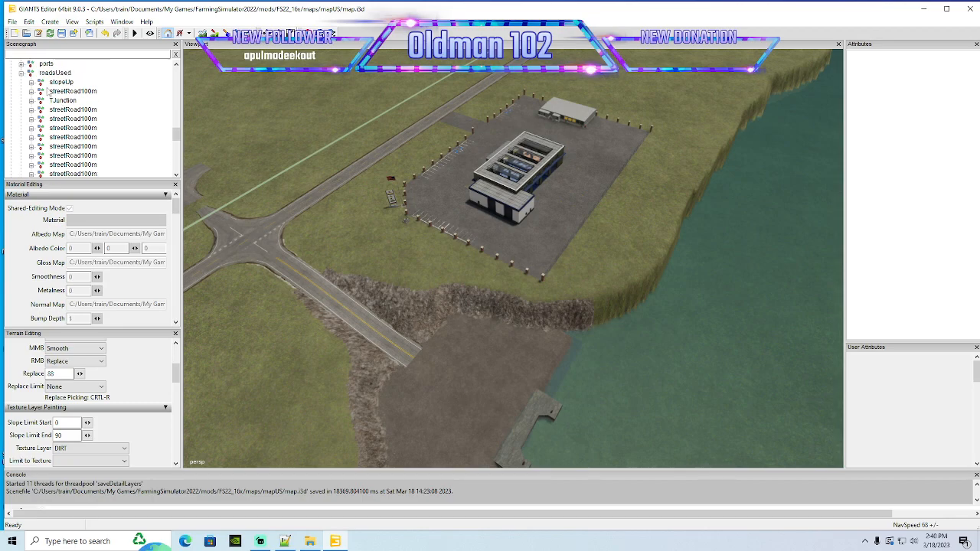
Duplicate the existing port's slopeUp ramp and move the copy to the shoreline beyond the rail lines, about X -1349, Z -203
{"action": "left_click", "coordinate": [42, 83]}
{"action": "left_click_drag", "start_coordinate": [448, 326], "coordinate": [466, 320], "text": "alt"}
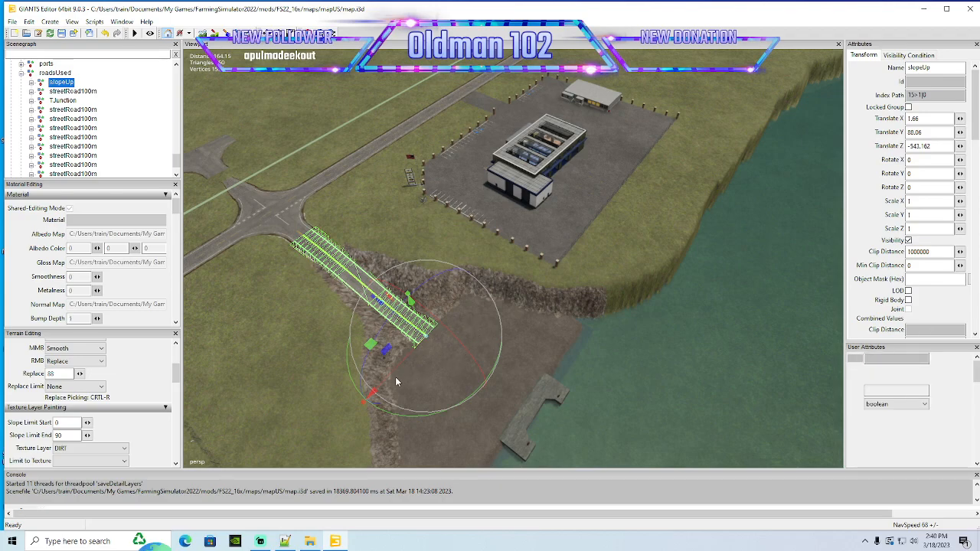
{"action": "left_click_drag", "start_coordinate": [388, 380], "coordinate": [662, 87]}
{"action": "left_click_drag", "start_coordinate": [673, 207], "coordinate": [548, 189], "text": "alt"}
{"action": "scroll", "coordinate": [679, 113], "scroll_direction": "up", "scroll_amount": 6}
{"action": "scroll", "coordinate": [644, 105], "scroll_direction": "up", "scroll_amount": 5}
{"action": "scroll", "coordinate": [548, 190], "scroll_direction": "down", "scroll_amount": 8}
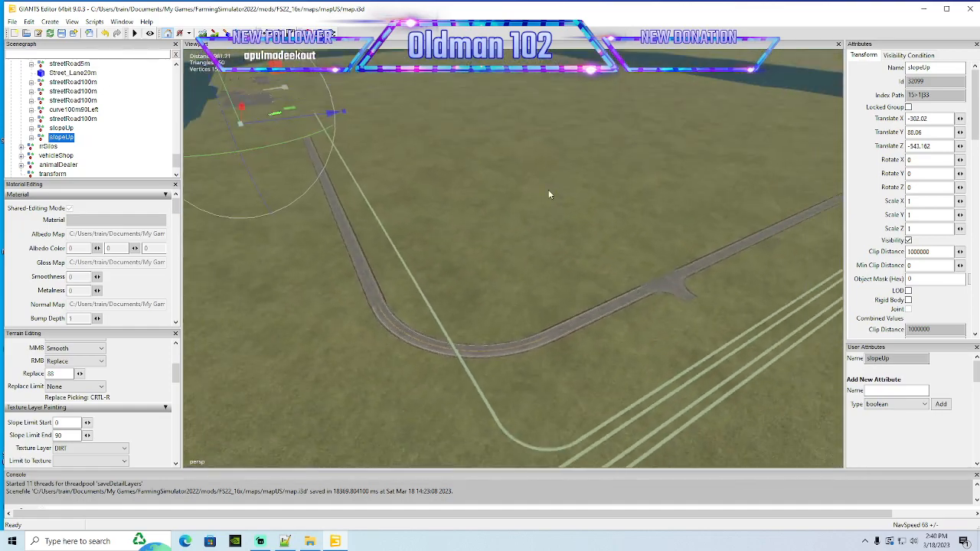
{"action": "left_click_drag", "start_coordinate": [344, 149], "coordinate": [480, 136]}
{"action": "left_click_drag", "start_coordinate": [421, 124], "coordinate": [824, 411]}
{"action": "left_click_drag", "start_coordinate": [579, 342], "coordinate": [608, 323], "text": "alt"}
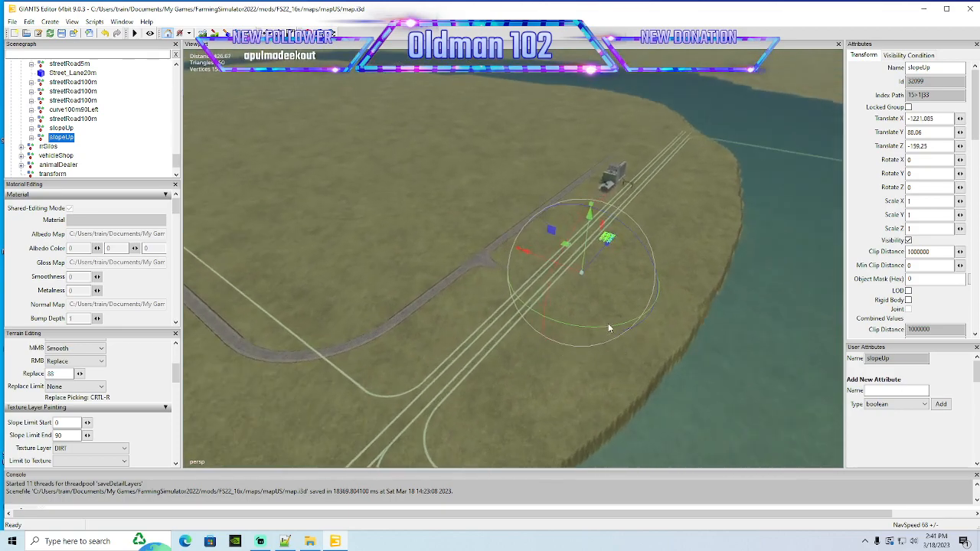
{"action": "scroll", "coordinate": [608, 323], "scroll_direction": "up", "scroll_amount": 5}
{"action": "left_click_drag", "start_coordinate": [652, 279], "coordinate": [621, 307]}
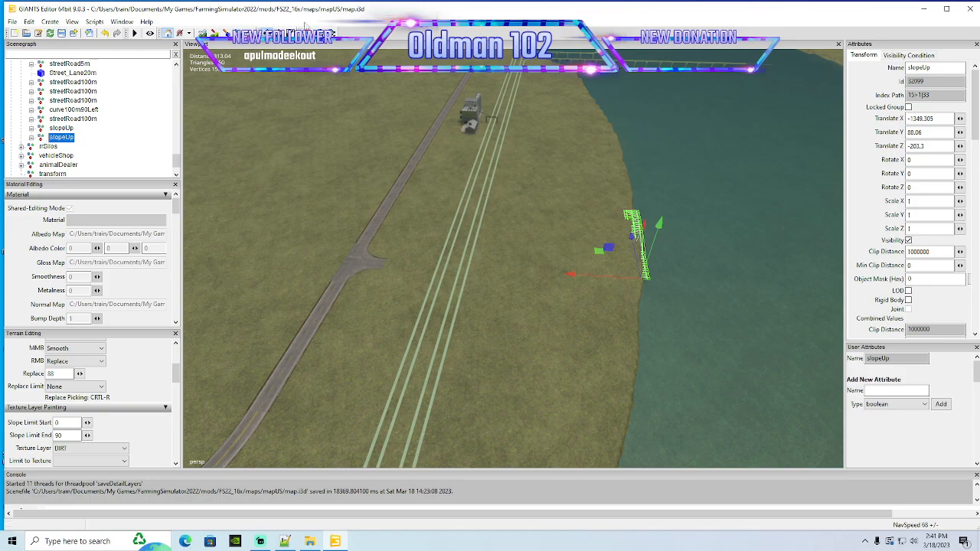
Turn the copied slopeUp ramp toward the road and set its Rotate Y to 90
{"action": "key", "text": "e"}
{"action": "left_click_drag", "start_coordinate": [620, 332], "coordinate": [689, 293]}
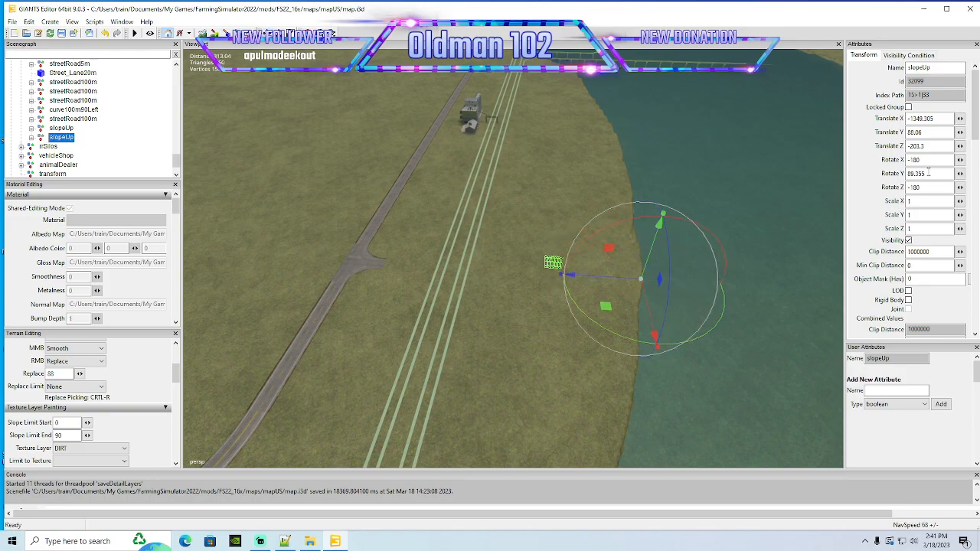
{"action": "type", "text": "90"}
Align the copied ramp with the open branch of the T-junction, at about X -1222, Z -219.3
{"action": "left_click_drag", "start_coordinate": [589, 276], "coordinate": [435, 328]}
{"action": "left_click_drag", "start_coordinate": [435, 328], "coordinate": [617, 322], "text": "alt"}
{"action": "scroll", "coordinate": [405, 309], "scroll_direction": "up", "scroll_amount": 5}
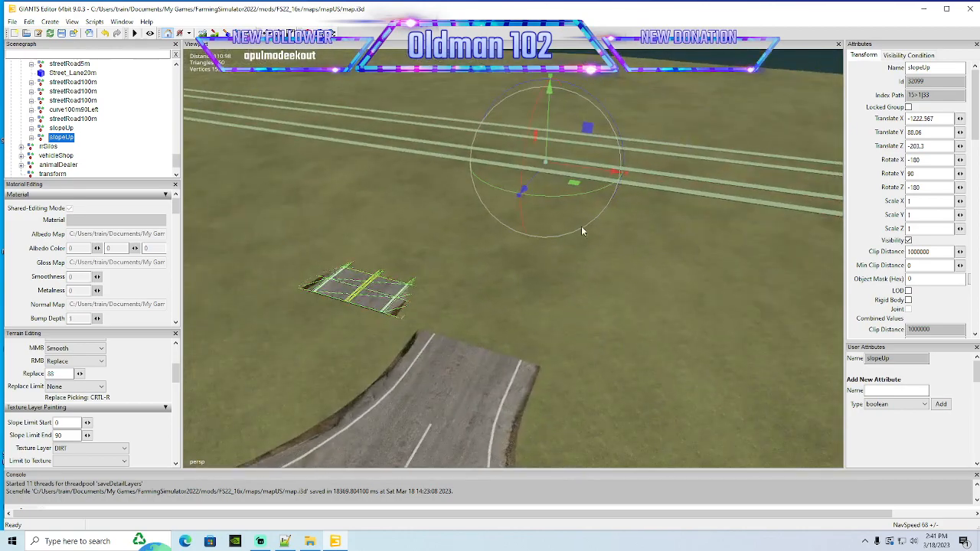
{"action": "left_click_drag", "start_coordinate": [590, 168], "coordinate": [650, 200]}
{"action": "left_click_drag", "start_coordinate": [650, 201], "coordinate": [635, 223], "text": "alt"}
{"action": "scroll", "coordinate": [645, 225], "scroll_direction": "up", "scroll_amount": 4}
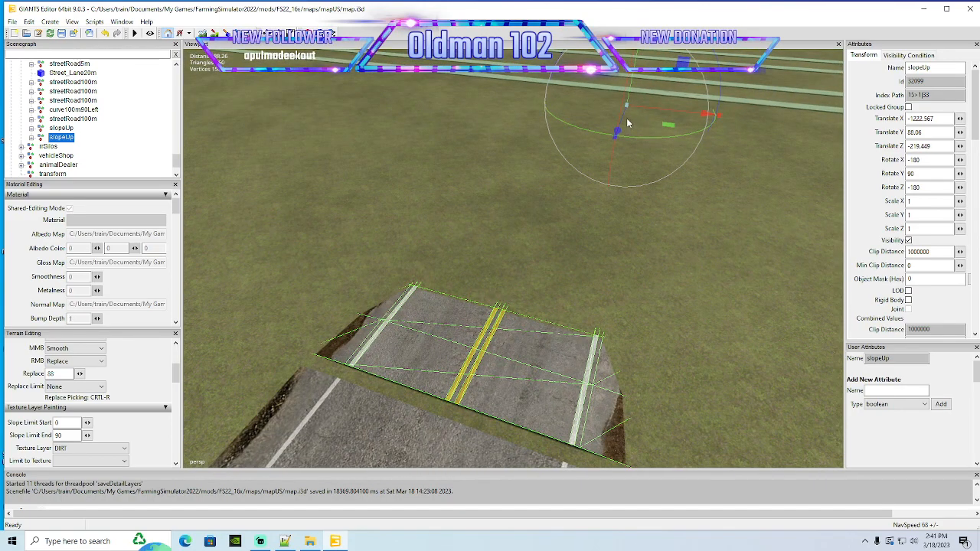
{"action": "left_click_drag", "start_coordinate": [625, 120], "coordinate": [660, 111]}
Move the aligned ramp across the rail lines out to the shoreline, to about X -1360
{"action": "left_click_drag", "start_coordinate": [650, 169], "coordinate": [478, 221], "text": "alt"}
{"action": "scroll", "coordinate": [478, 221], "scroll_direction": "down", "scroll_amount": 10}
{"action": "middle_click_drag", "start_coordinate": [477, 221], "coordinate": [409, 225], "text": "alt"}
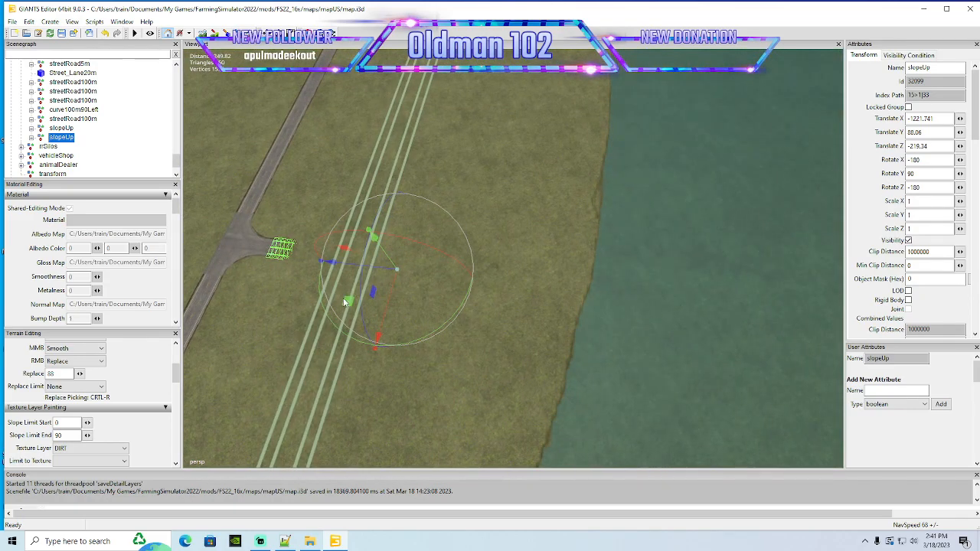
{"action": "left_click_drag", "start_coordinate": [348, 272], "coordinate": [525, 200]}
{"action": "left_click_drag", "start_coordinate": [524, 263], "coordinate": [518, 295], "text": "alt"}
{"action": "scroll", "coordinate": [518, 291], "scroll_direction": "down", "scroll_amount": 2}
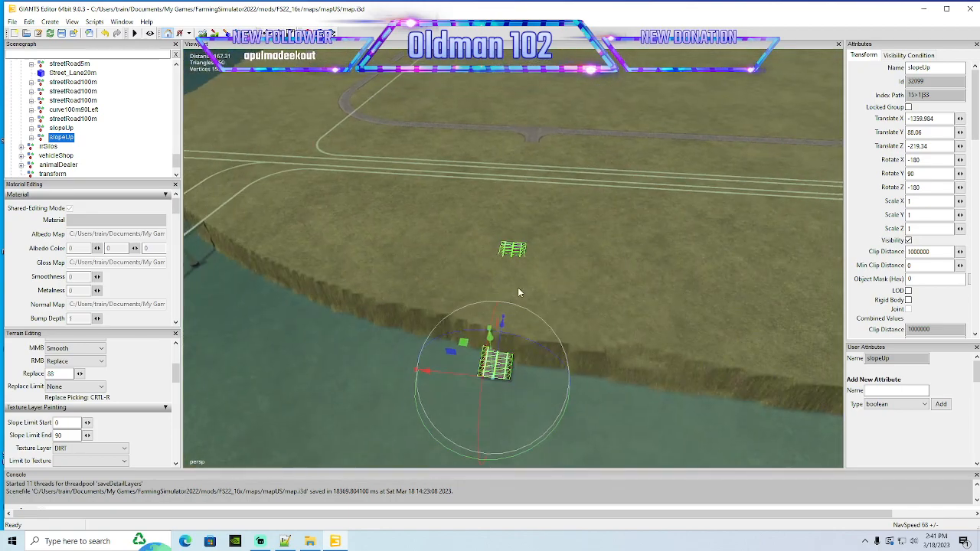
Duplicate the streetRoad100m group beside the T-junction and set the copy's Rotate Y to 90
{"action": "scroll", "coordinate": [608, 249], "scroll_direction": "up", "scroll_amount": 4}
{"action": "left_click_drag", "start_coordinate": [597, 279], "coordinate": [605, 257], "text": "alt"}
{"action": "scroll", "coordinate": [608, 216], "scroll_direction": "up", "scroll_amount": 4}
{"action": "scroll", "coordinate": [658, 280], "scroll_direction": "down", "scroll_amount": 3}
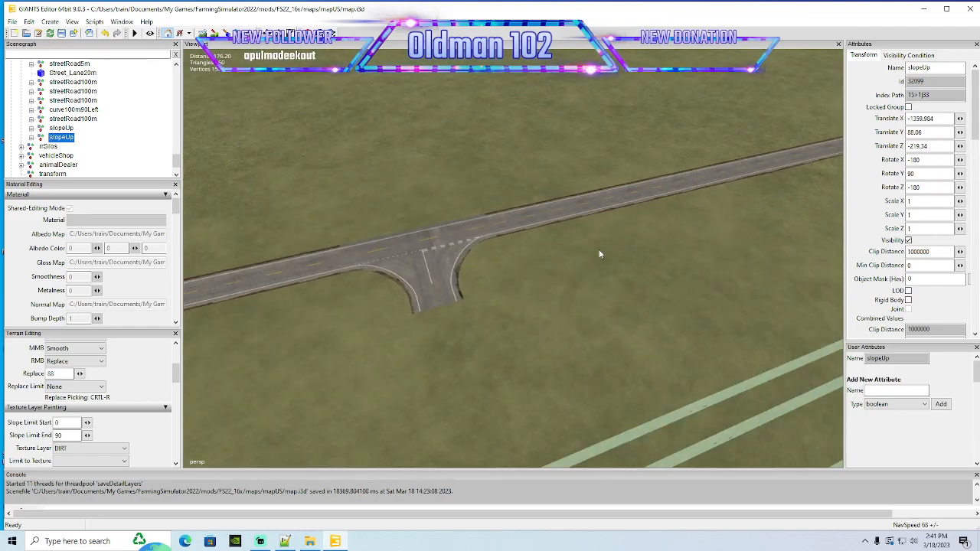
{"action": "left_click", "coordinate": [547, 222]}
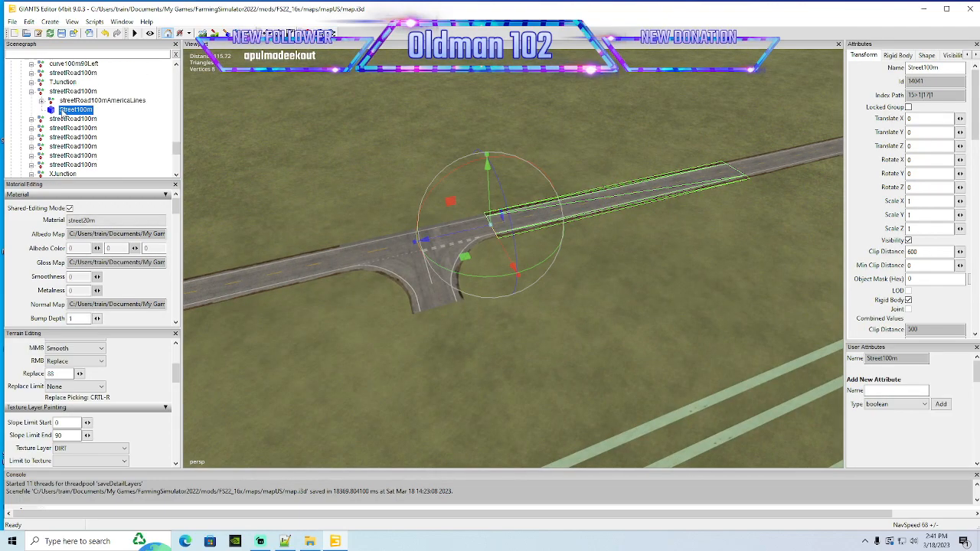
{"action": "left_click", "coordinate": [39, 93]}
{"action": "left_click", "coordinate": [31, 91]}
{"action": "left_click_drag", "start_coordinate": [440, 268], "coordinate": [571, 267], "text": "alt"}
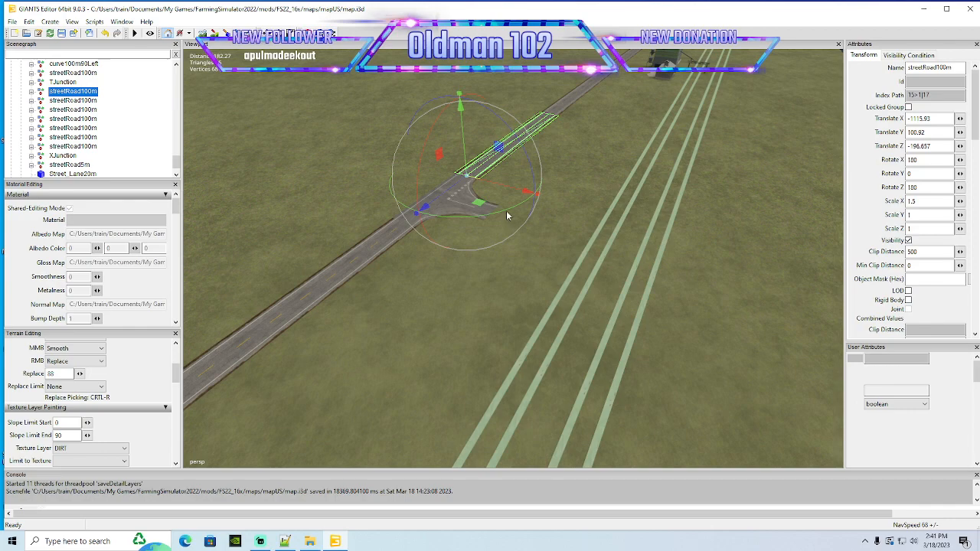
{"action": "key", "text": "ctrl+d"}
{"action": "left_click_drag", "start_coordinate": [506, 210], "coordinate": [291, 238]}
{"action": "type", "text": "90"}
Move the copied streetRoad100m onto the end of the T-junction's open branch, at about X -1143.2, Z -219.1
{"action": "left_click_drag", "start_coordinate": [595, 267], "coordinate": [735, 291], "text": "alt"}
{"action": "scroll", "coordinate": [561, 218], "scroll_direction": "up", "scroll_amount": 5}
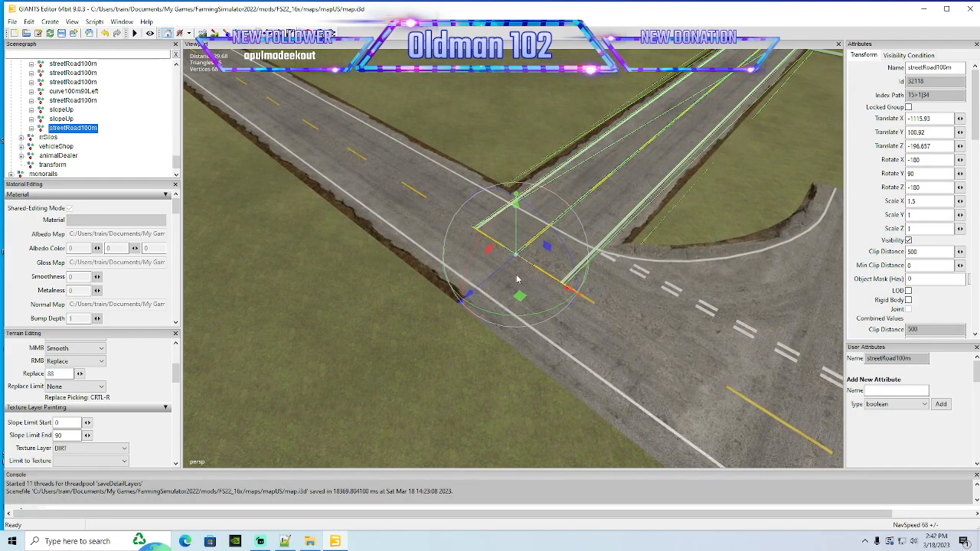
{"action": "left_click_drag", "start_coordinate": [599, 302], "coordinate": [848, 212]}
{"action": "scroll", "coordinate": [49, 122], "scroll_direction": "down", "scroll_amount": 10}
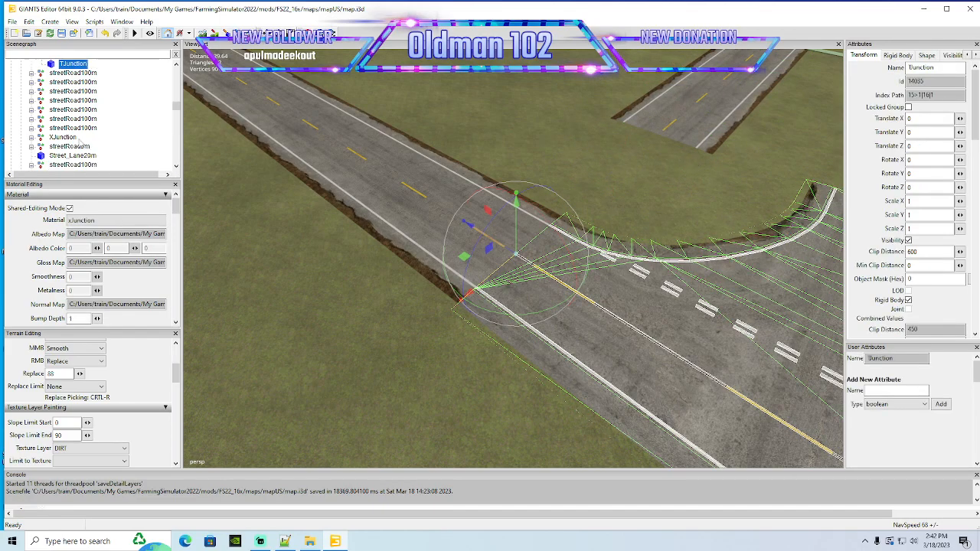
{"action": "left_click", "coordinate": [42, 121]}
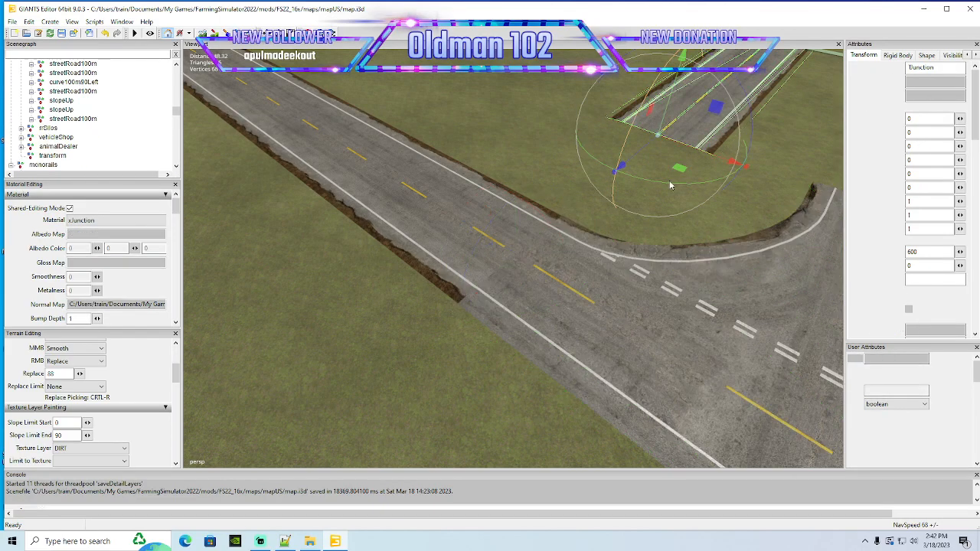
{"action": "left_click_drag", "start_coordinate": [753, 175], "coordinate": [722, 243], "text": "alt"}
{"action": "scroll", "coordinate": [806, 205], "scroll_direction": "up", "scroll_amount": 3}
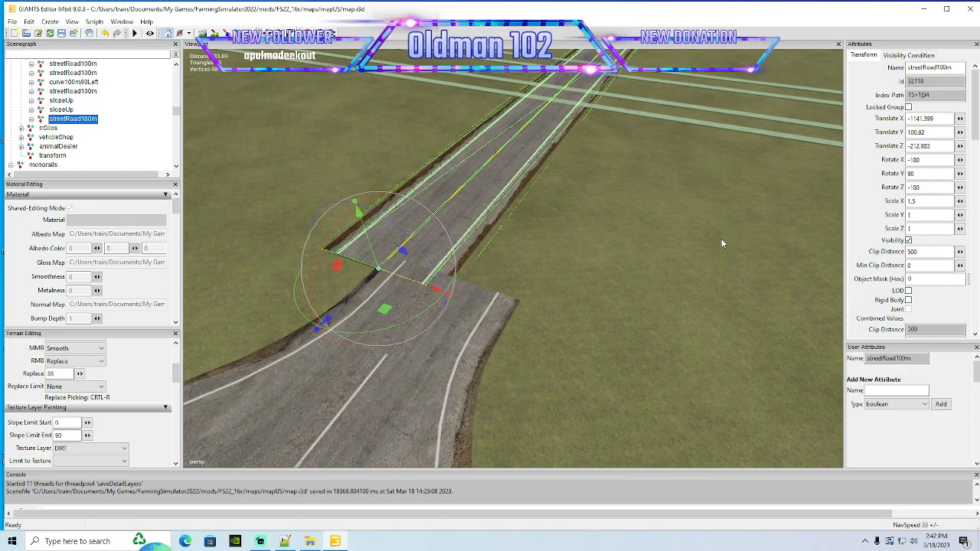
{"action": "left_click_drag", "start_coordinate": [722, 243], "coordinate": [662, 286], "text": "alt"}
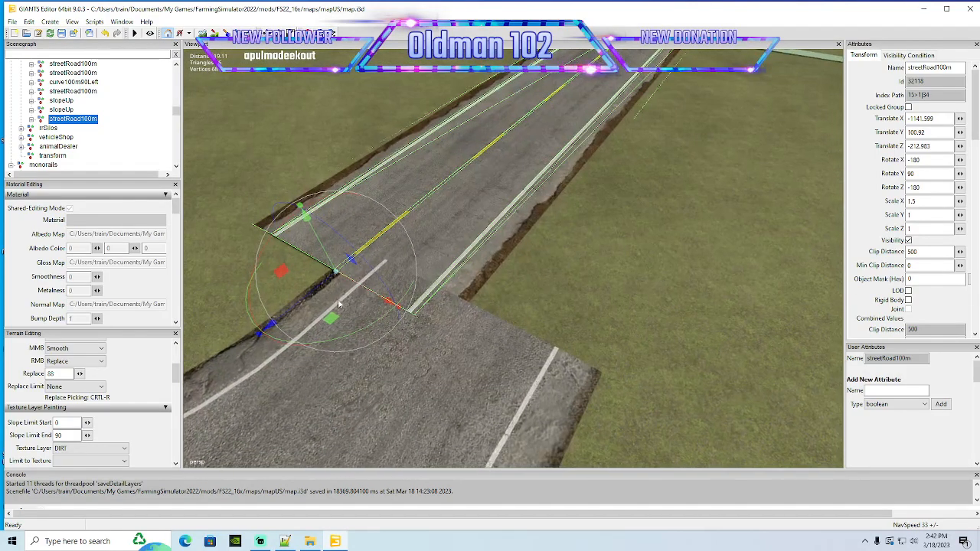
{"action": "left_click_drag", "start_coordinate": [317, 292], "coordinate": [528, 324]}
Move the copied slopeUp ramp back from the shore toward the open end of the new road, to about X -1321.8
{"action": "scroll", "coordinate": [494, 335], "scroll_direction": "down", "scroll_amount": 5}
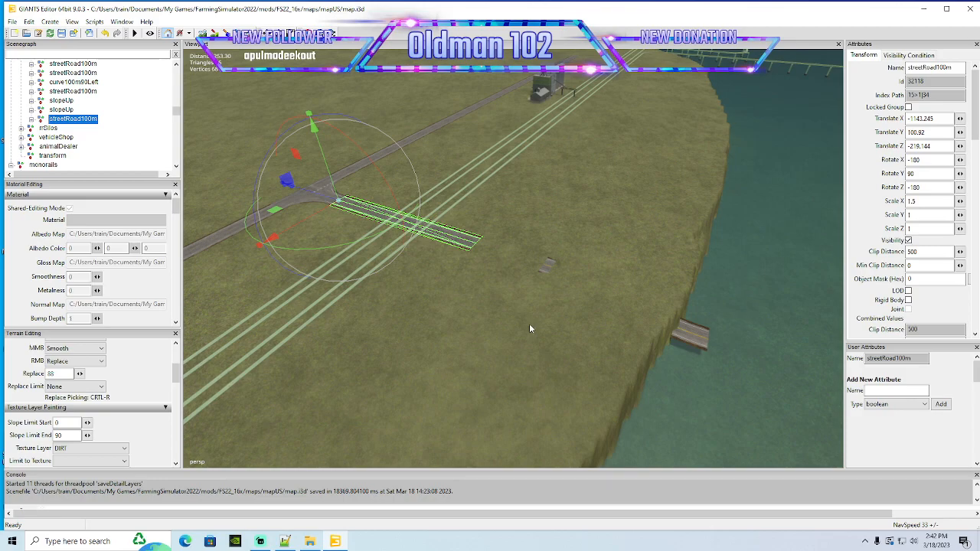
{"action": "left_click_drag", "start_coordinate": [528, 328], "coordinate": [546, 327], "text": "alt"}
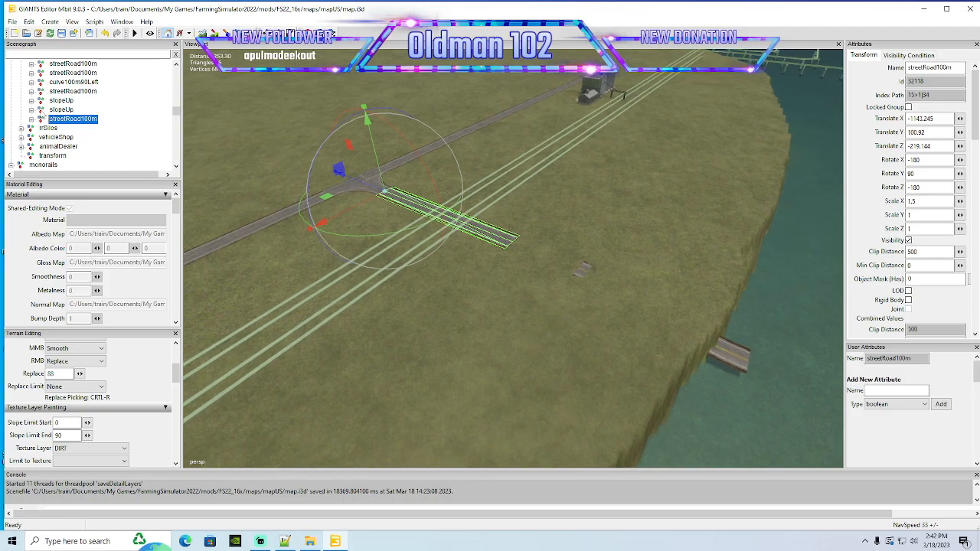
{"action": "left_click", "coordinate": [60, 110]}
{"action": "scroll", "coordinate": [314, 243], "scroll_direction": "up", "scroll_amount": 6}
{"action": "left_click_drag", "start_coordinate": [320, 242], "coordinate": [483, 277], "text": "alt"}
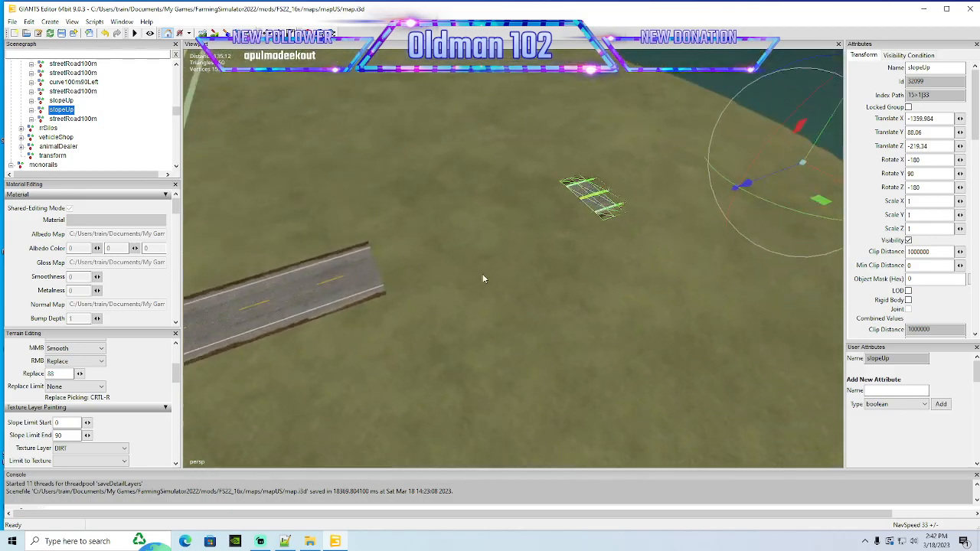
{"action": "left_click_drag", "start_coordinate": [768, 178], "coordinate": [640, 226]}
{"action": "left_click_drag", "start_coordinate": [381, 234], "coordinate": [620, 229], "text": "alt"}
{"action": "scroll", "coordinate": [474, 228], "scroll_direction": "up", "scroll_amount": 5}
{"action": "scroll", "coordinate": [620, 229], "scroll_direction": "down", "scroll_amount": 3}
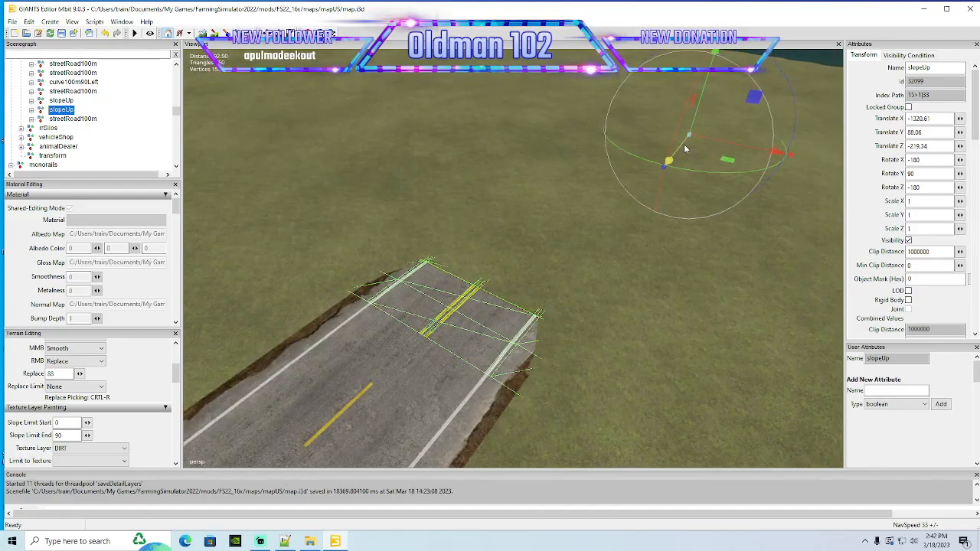
{"action": "left_click_drag", "start_coordinate": [681, 153], "coordinate": [685, 149]}
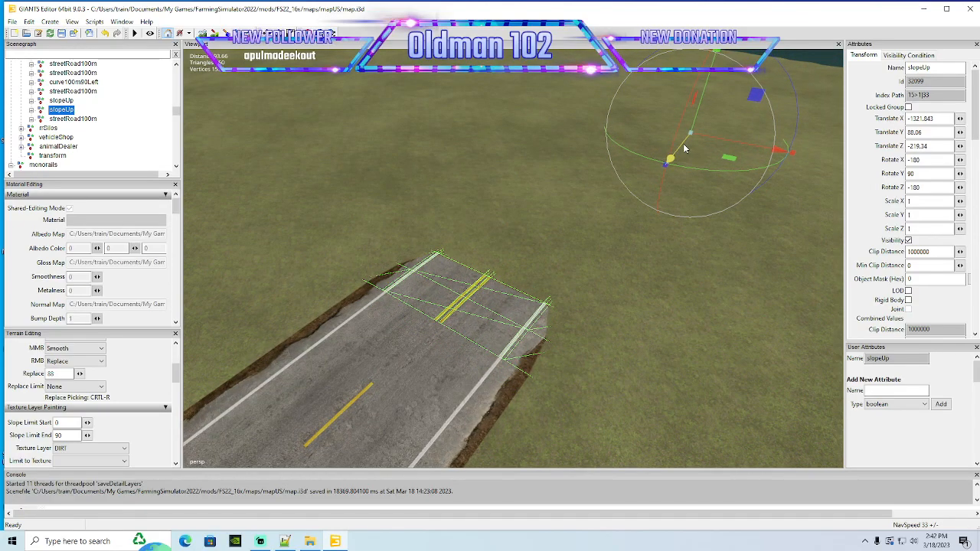
Set the terrain brush's opacity, hardness and value to 1 and level the shoreline around the slopeUp ramp with Replace at 88
{"action": "left_click_drag", "start_coordinate": [621, 209], "coordinate": [510, 300], "text": "alt"}
{"action": "scroll", "coordinate": [560, 204], "scroll_direction": "up", "scroll_amount": 5}
{"action": "scroll", "coordinate": [561, 206], "scroll_direction": "up", "scroll_amount": 2}
{"action": "middle_click_drag", "start_coordinate": [511, 301], "coordinate": [513, 302], "text": "alt"}
{"action": "scroll", "coordinate": [513, 302], "scroll_direction": "down", "scroll_amount": 3}
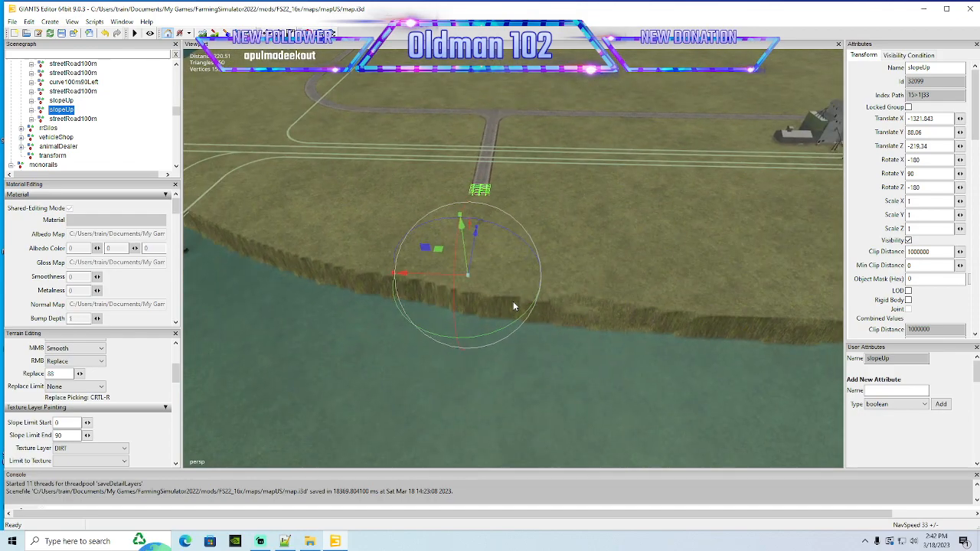
{"action": "mouse_move", "coordinate": [513, 303]}
{"action": "left_mouse_down", "text": "alt"}
{"action": "mouse_move", "coordinate": [479, 275]}
{"action": "mouse_move", "coordinate": [501, 299]}
{"action": "left_mouse_up", "text": "alt"}
{"action": "scroll", "coordinate": [479, 275], "scroll_direction": "up", "scroll_amount": 2}
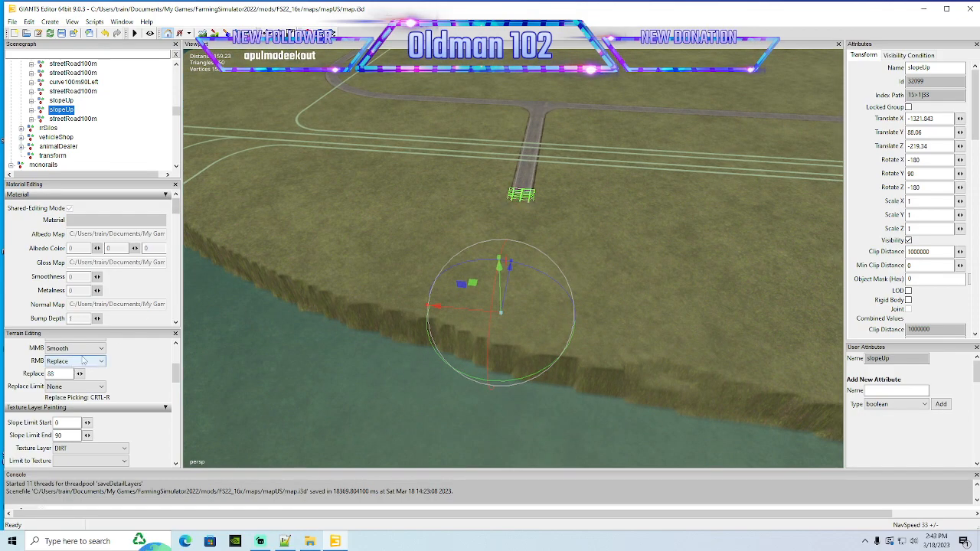
{"action": "left_click", "coordinate": [202, 33]}
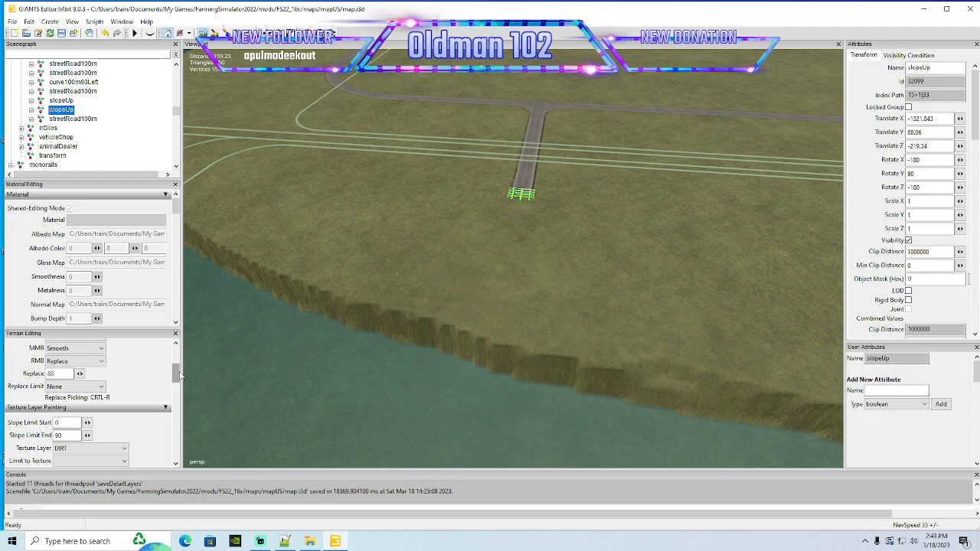
{"action": "scroll", "coordinate": [178, 373], "scroll_direction": "up", "scroll_amount": 5}
{"action": "mouse_move", "coordinate": [136, 398]}
{"action": "left_mouse_down"}
{"action": "mouse_move", "coordinate": [160, 398]}
{"action": "mouse_move", "coordinate": [161, 411]}
{"action": "left_mouse_up"}
{"action": "scroll", "coordinate": [501, 338], "scroll_direction": "up", "scroll_amount": 2}
{"action": "mouse_move", "coordinate": [500, 338]}
{"action": "right_mouse_down"}
{"action": "mouse_move", "coordinate": [488, 337]}
{"action": "mouse_move", "coordinate": [525, 355]}
{"action": "mouse_move", "coordinate": [486, 354]}
{"action": "mouse_move", "coordinate": [457, 333]}
{"action": "mouse_move", "coordinate": [549, 348]}
{"action": "mouse_move", "coordinate": [568, 366]}
{"action": "mouse_move", "coordinate": [439, 348]}
{"action": "mouse_move", "coordinate": [507, 317]}
{"action": "mouse_move", "coordinate": [519, 324]}
{"action": "mouse_move", "coordinate": [425, 346]}
{"action": "right_mouse_up"}
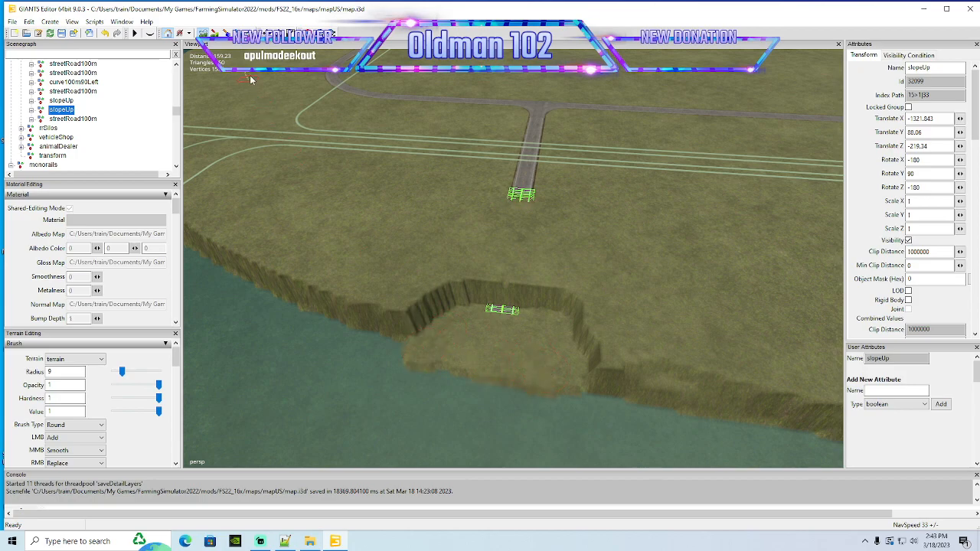
Examine the levelled ramp landing and the surrounding coastline, near and far
{"action": "left_click_drag", "start_coordinate": [295, 130], "coordinate": [307, 182], "text": "alt"}
{"action": "scroll", "coordinate": [309, 182], "scroll_direction": "down", "scroll_amount": 5}
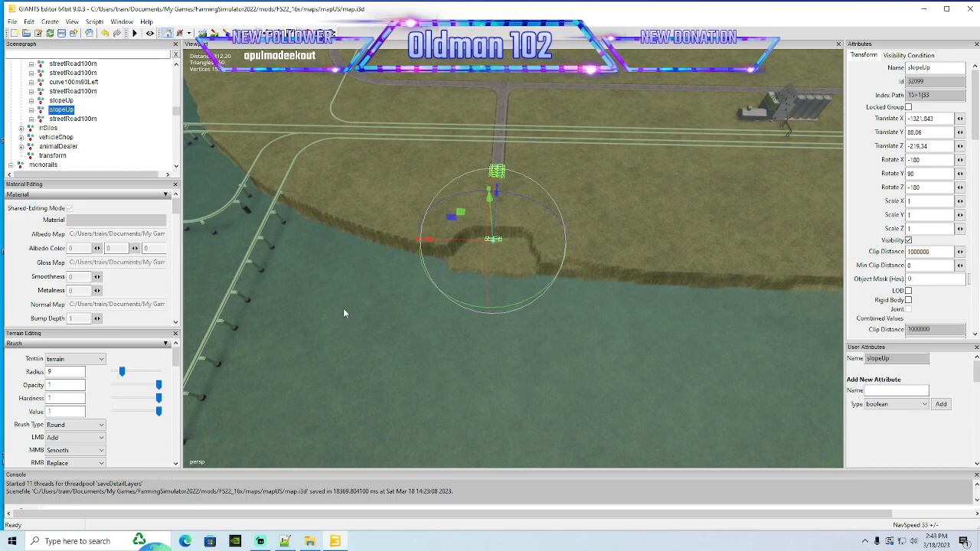
{"action": "scroll", "coordinate": [388, 322], "scroll_direction": "up", "scroll_amount": 3}
{"action": "scroll", "coordinate": [384, 321], "scroll_direction": "up", "scroll_amount": 5}
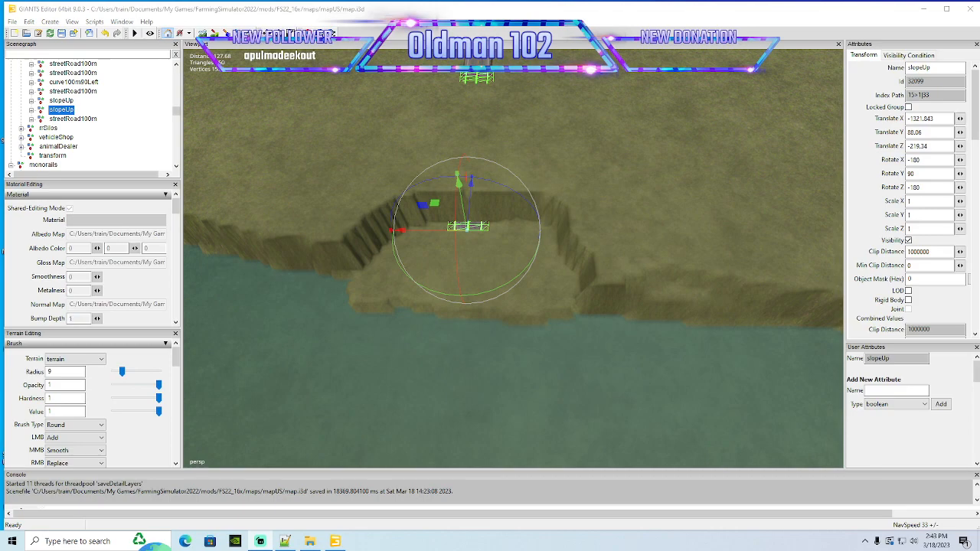
{"action": "scroll", "coordinate": [442, 355], "scroll_direction": "down", "scroll_amount": 3}
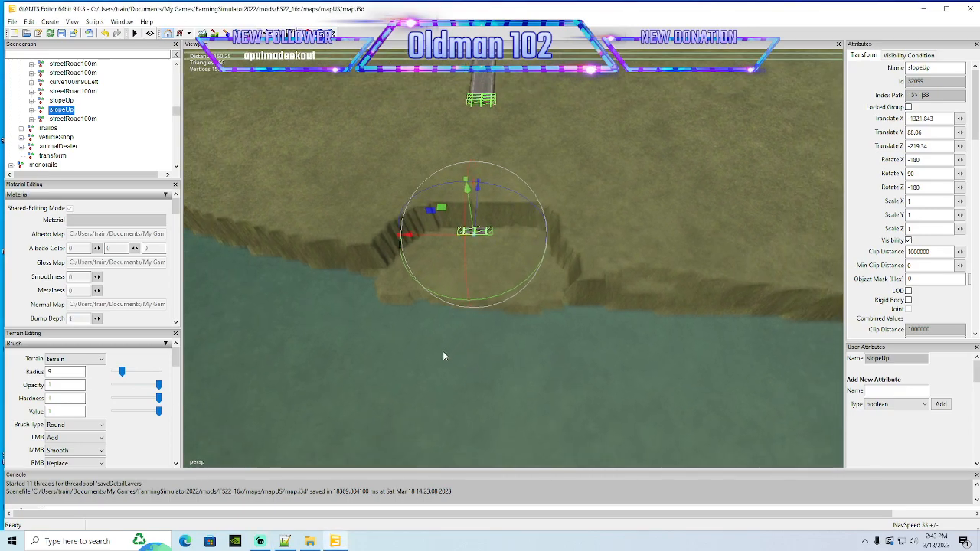
{"action": "scroll", "coordinate": [442, 356], "scroll_direction": "down", "scroll_amount": 2}
{"action": "right_click", "coordinate": [443, 354]}
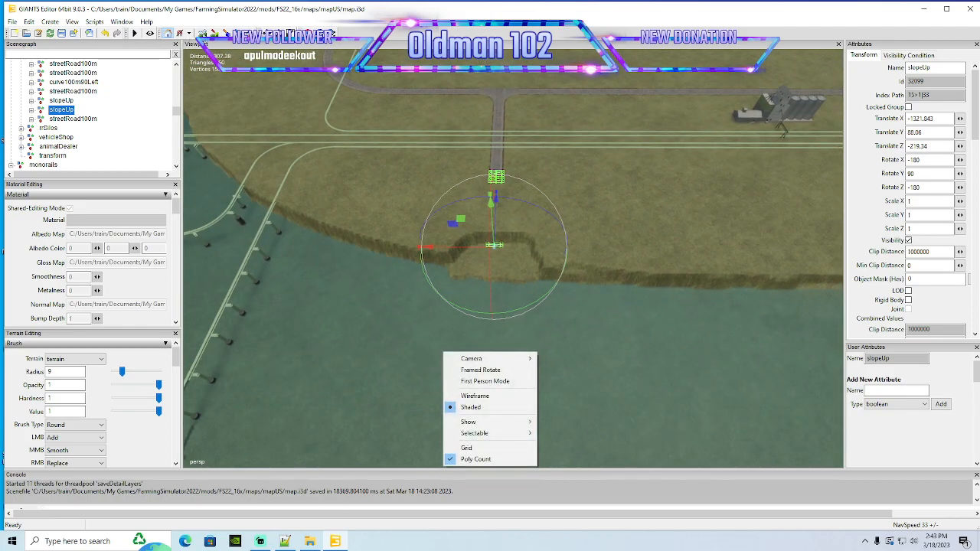
{"action": "mouse_move", "coordinate": [392, 267]}
{"action": "left_mouse_down", "text": "alt"}
{"action": "mouse_move", "coordinate": [371, 276]}
{"action": "mouse_move", "coordinate": [377, 270]}
{"action": "left_mouse_up", "text": "alt"}
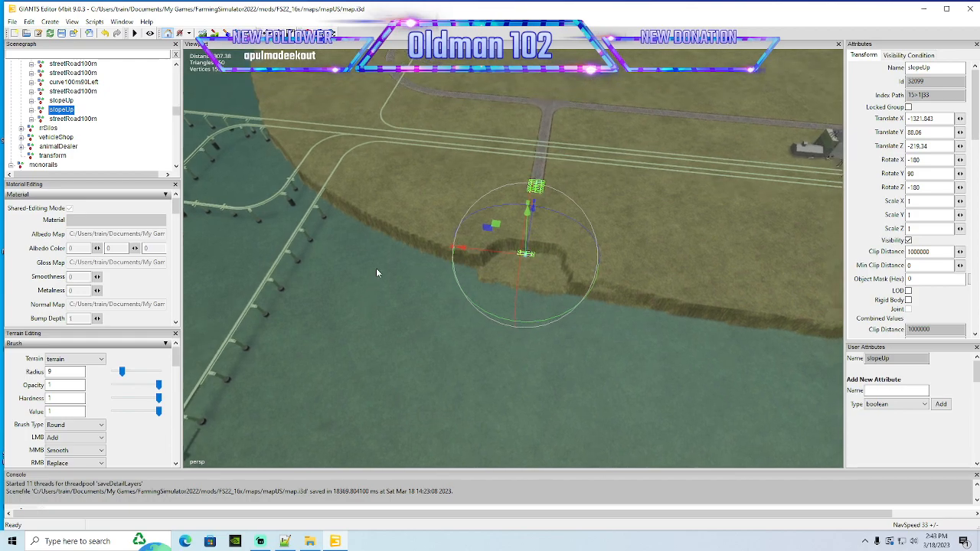
{"action": "left_click_drag", "start_coordinate": [545, 331], "coordinate": [277, 363], "text": "alt"}
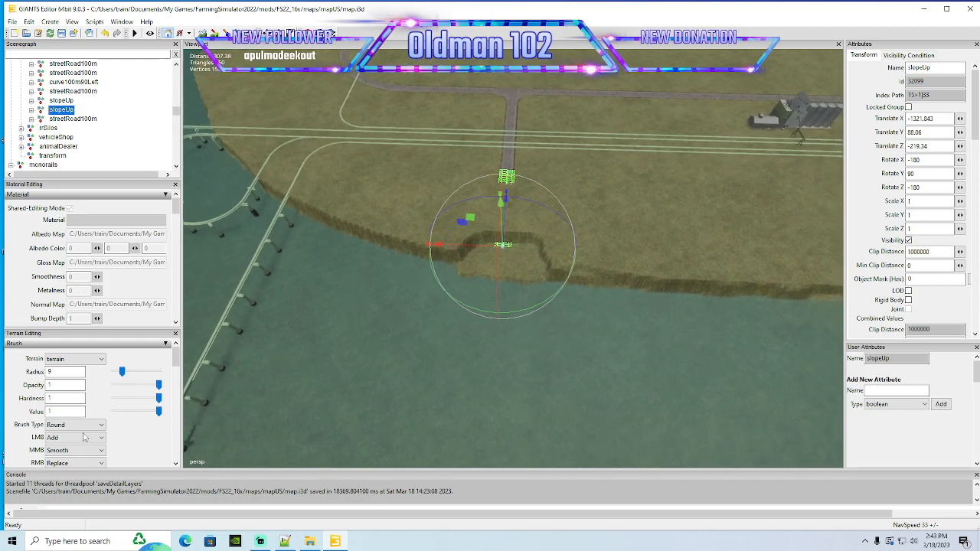
Extend the high shoreline into the water on both sides of the ramp landing with the Replace height at 100.9
{"action": "scroll", "coordinate": [115, 390], "scroll_direction": "down", "scroll_amount": 3}
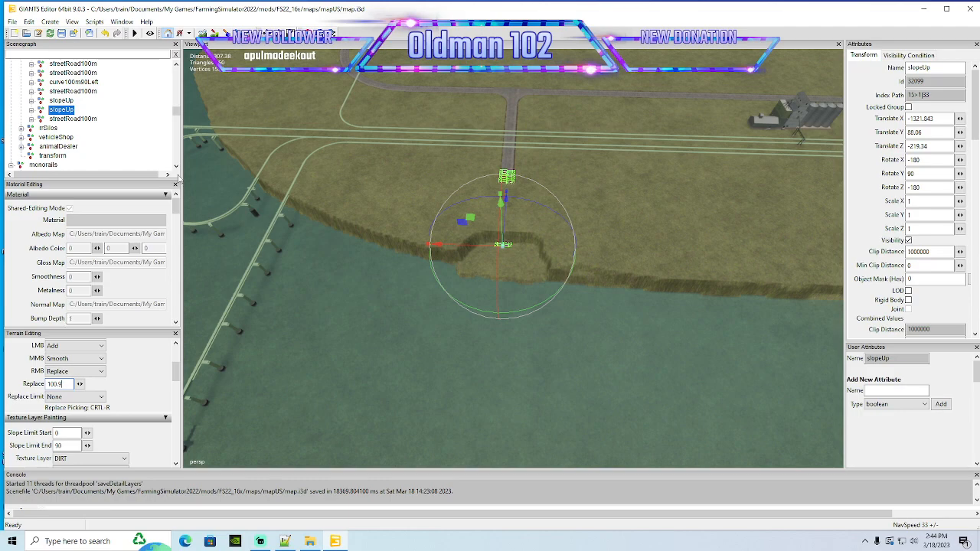
{"action": "left_click", "coordinate": [203, 33]}
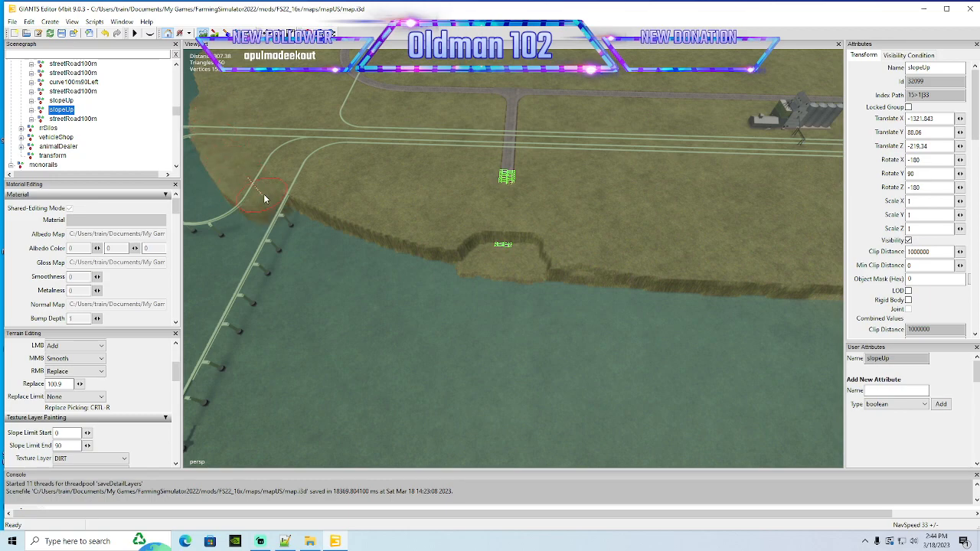
{"action": "mouse_move", "coordinate": [432, 260]}
{"action": "left_mouse_down"}
{"action": "mouse_move", "coordinate": [434, 275]}
{"action": "mouse_move", "coordinate": [366, 278]}
{"action": "mouse_move", "coordinate": [392, 282]}
{"action": "left_mouse_up"}
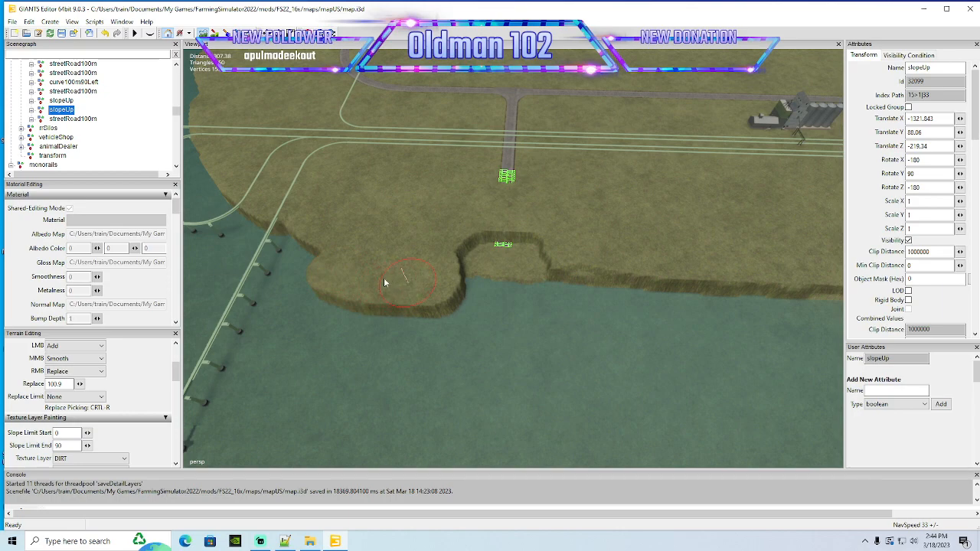
{"action": "mouse_move", "coordinate": [279, 245]}
{"action": "left_mouse_down"}
{"action": "mouse_move", "coordinate": [214, 150]}
{"action": "mouse_move", "coordinate": [201, 73]}
{"action": "left_mouse_up"}
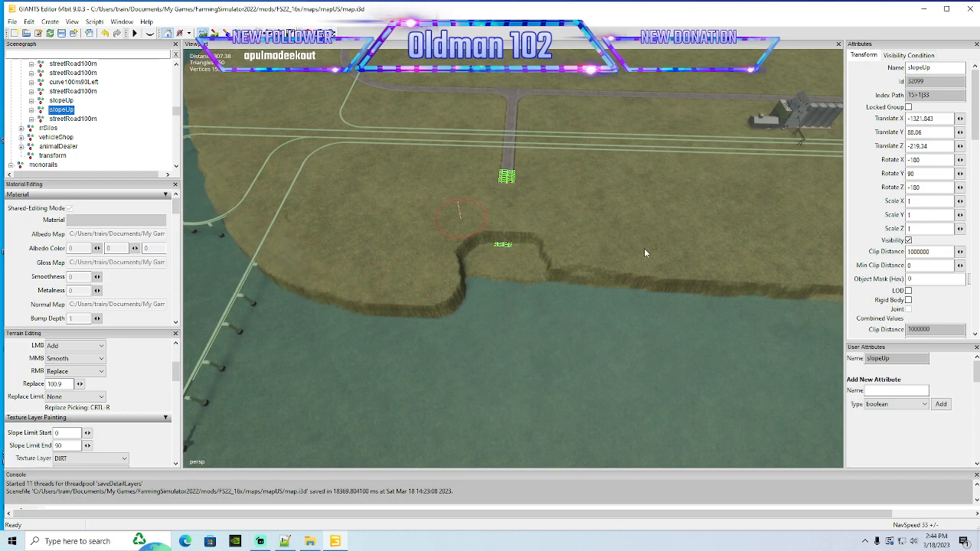
{"action": "mouse_move", "coordinate": [575, 260]}
{"action": "left_mouse_down"}
{"action": "mouse_move", "coordinate": [578, 279]}
{"action": "mouse_move", "coordinate": [807, 304]}
{"action": "mouse_move", "coordinate": [618, 308]}
{"action": "left_mouse_up"}
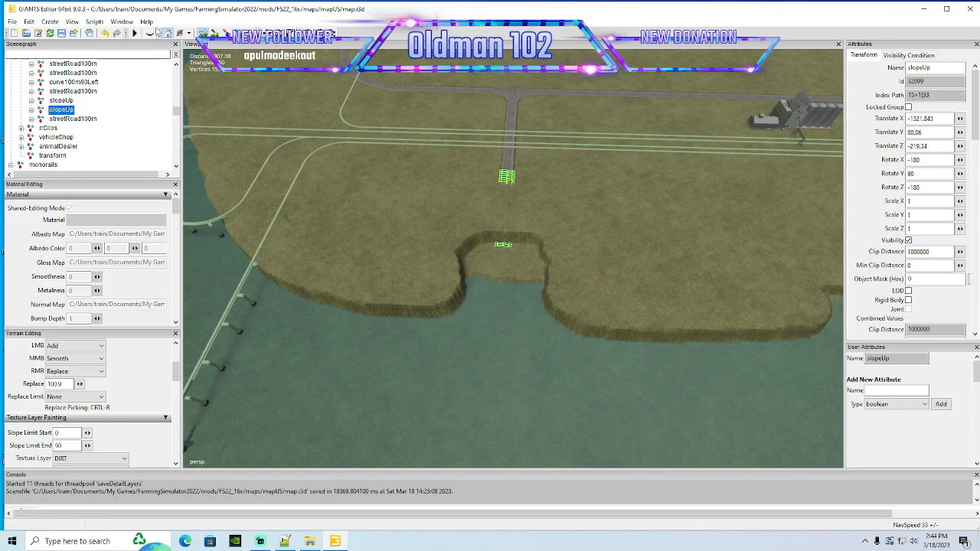
{"action": "left_click", "coordinate": [201, 33]}
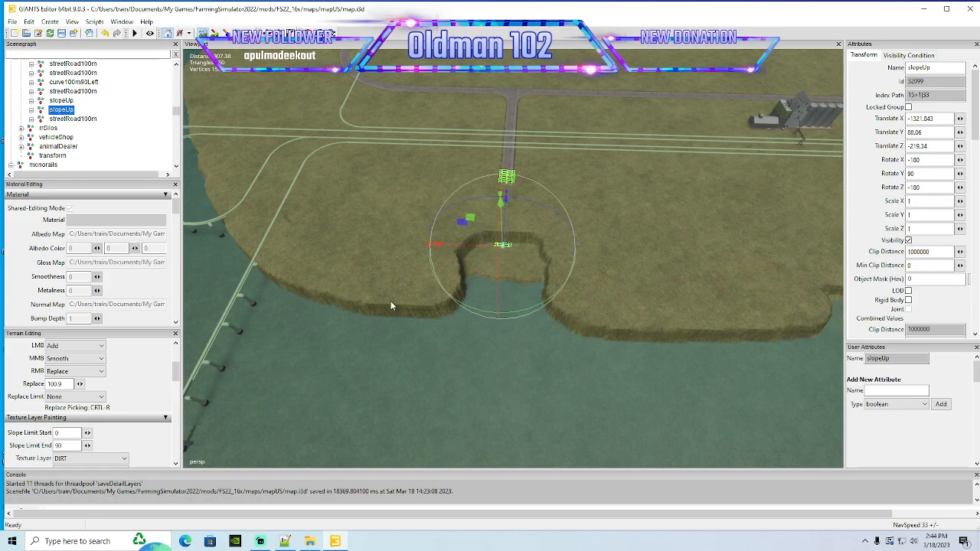
Cut back the extended shoreline's inner corners on both sides of the ramp inlet with the Replace height at 83.25
{"action": "double_click", "coordinate": [61, 383]}
{"action": "type", "text": "83.25"}
{"action": "left_click", "coordinate": [204, 34]}
{"action": "right_click_drag", "start_coordinate": [474, 301], "coordinate": [409, 342]}
{"action": "mouse_move", "coordinate": [531, 303]}
{"action": "right_mouse_down"}
{"action": "mouse_move", "coordinate": [556, 332]}
{"action": "mouse_move", "coordinate": [615, 359]}
{"action": "mouse_move", "coordinate": [649, 348]}
{"action": "right_mouse_up"}
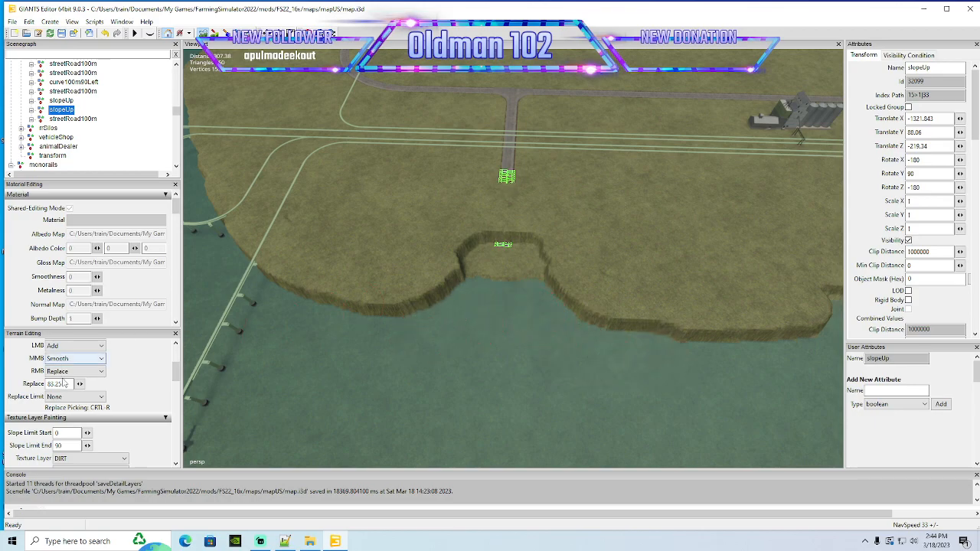
Fill the inlet in front of the ramp out to the widened shoreline with the Replace height at 88
{"action": "double_click", "coordinate": [65, 384]}
{"action": "type", "text": "88"}
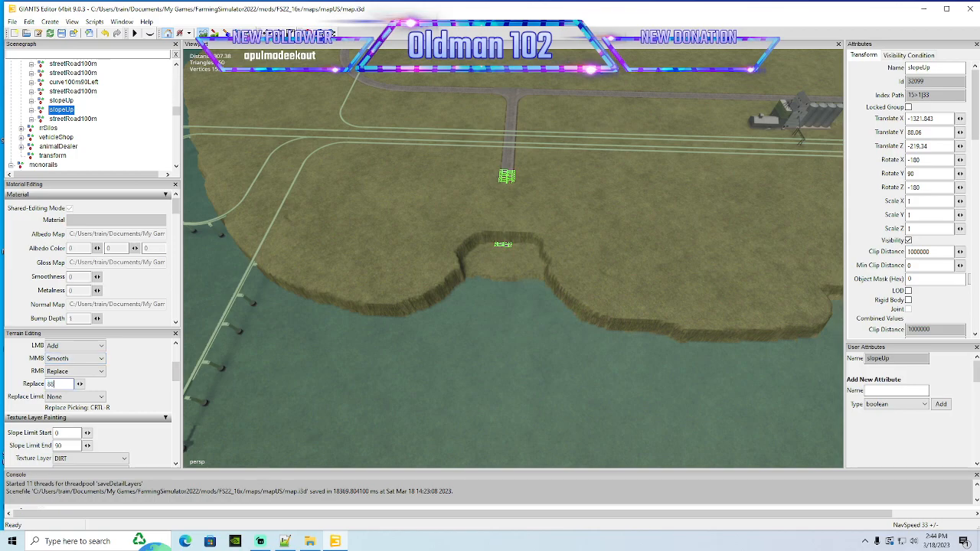
{"action": "mouse_move", "coordinate": [473, 293]}
{"action": "right_mouse_down"}
{"action": "mouse_move", "coordinate": [459, 305]}
{"action": "mouse_move", "coordinate": [547, 311]}
{"action": "mouse_move", "coordinate": [531, 291]}
{"action": "right_mouse_up"}
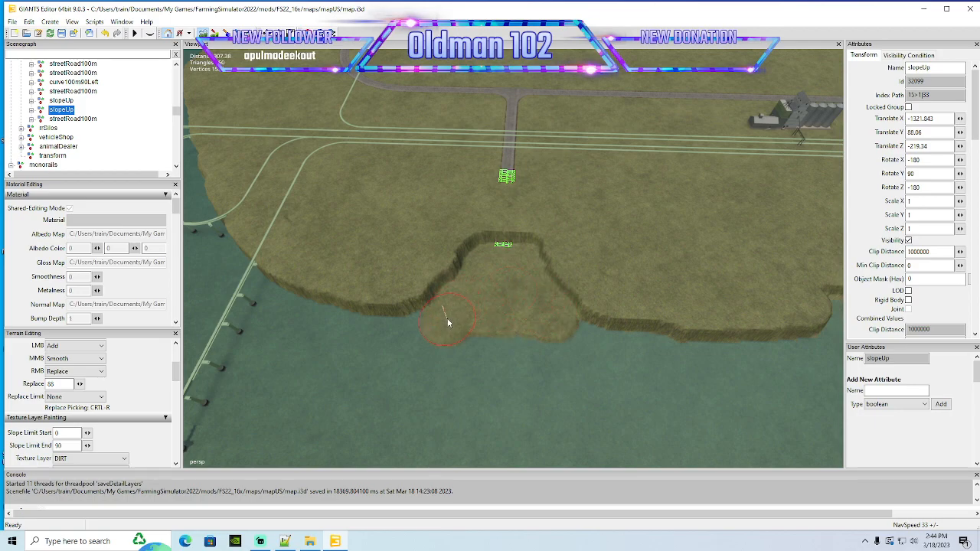
{"action": "right_click_drag", "start_coordinate": [557, 331], "coordinate": [567, 329]}
Trim the outer edge of the filled landing along the water with the Replace height at 83.25
{"action": "double_click", "coordinate": [61, 384]}
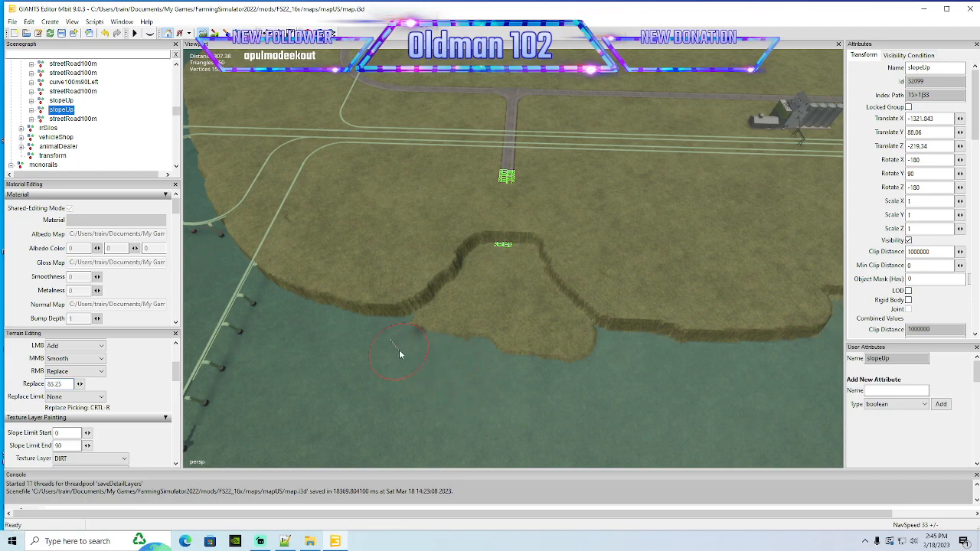
{"action": "mouse_move", "coordinate": [520, 354]}
{"action": "right_mouse_down"}
{"action": "mouse_move", "coordinate": [601, 356]}
{"action": "mouse_move", "coordinate": [359, 338]}
{"action": "mouse_move", "coordinate": [783, 367]}
{"action": "right_mouse_up"}
{"action": "left_click", "coordinate": [202, 33]}
Straighten the angled embankment walls on both sides of the ramp landing with the Replace height at 88
{"action": "scroll", "coordinate": [507, 294], "scroll_direction": "up", "scroll_amount": 4}
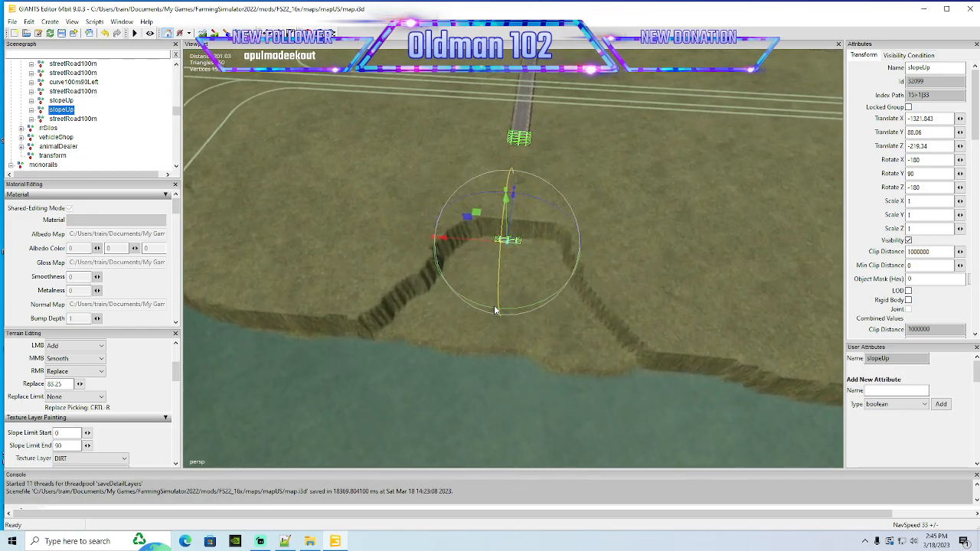
{"action": "scroll", "coordinate": [494, 305], "scroll_direction": "up", "scroll_amount": 5}
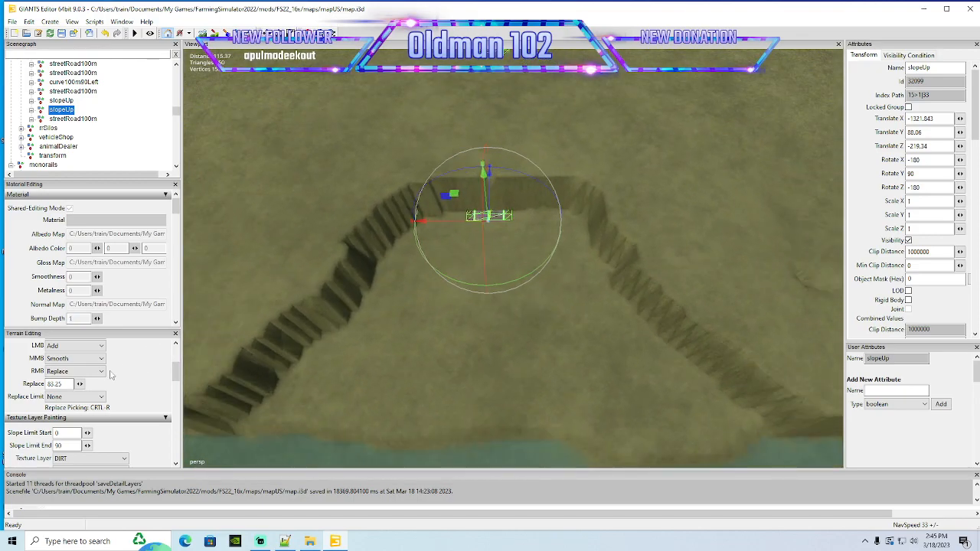
{"action": "double_click", "coordinate": [54, 384]}
{"action": "type", "text": "88"}
{"action": "left_click", "coordinate": [202, 33]}
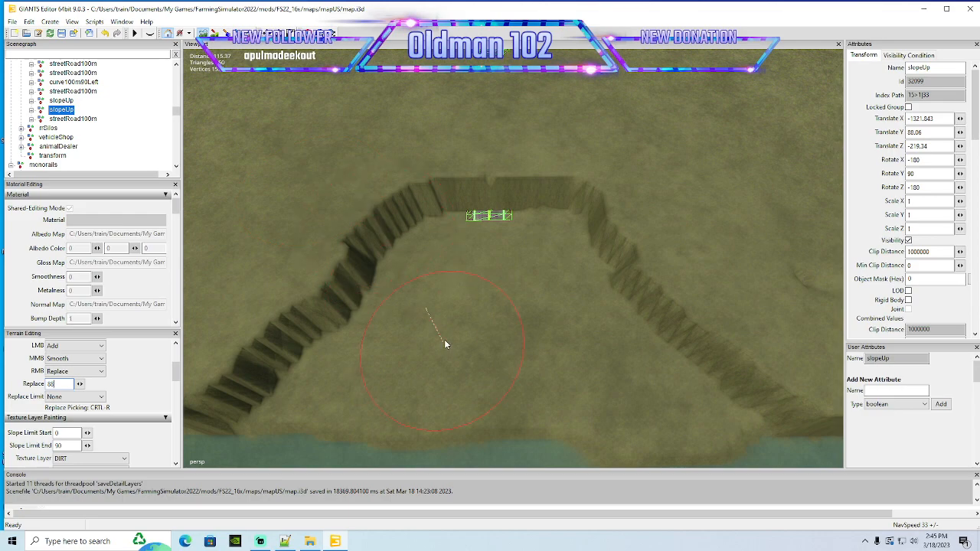
{"action": "mouse_move", "coordinate": [423, 273]}
{"action": "right_mouse_down"}
{"action": "mouse_move", "coordinate": [395, 293]}
{"action": "mouse_move", "coordinate": [398, 311]}
{"action": "right_mouse_up"}
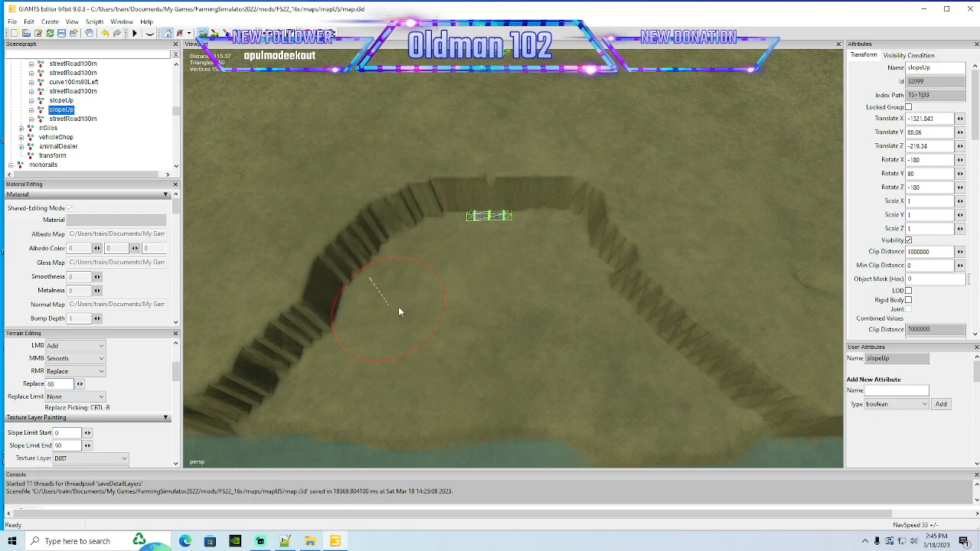
{"action": "mouse_move", "coordinate": [409, 253]}
{"action": "right_mouse_down"}
{"action": "mouse_move", "coordinate": [291, 380]}
{"action": "mouse_move", "coordinate": [389, 273]}
{"action": "right_mouse_up"}
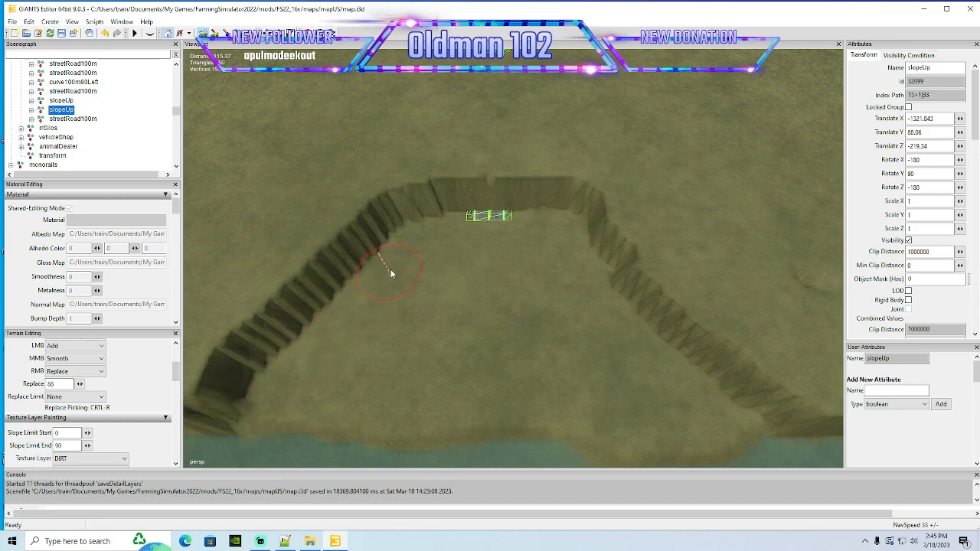
{"action": "mouse_move", "coordinate": [561, 261]}
{"action": "right_mouse_down"}
{"action": "mouse_move", "coordinate": [621, 311]}
{"action": "mouse_move", "coordinate": [675, 378]}
{"action": "mouse_move", "coordinate": [567, 238]}
{"action": "mouse_move", "coordinate": [583, 261]}
{"action": "right_mouse_up"}
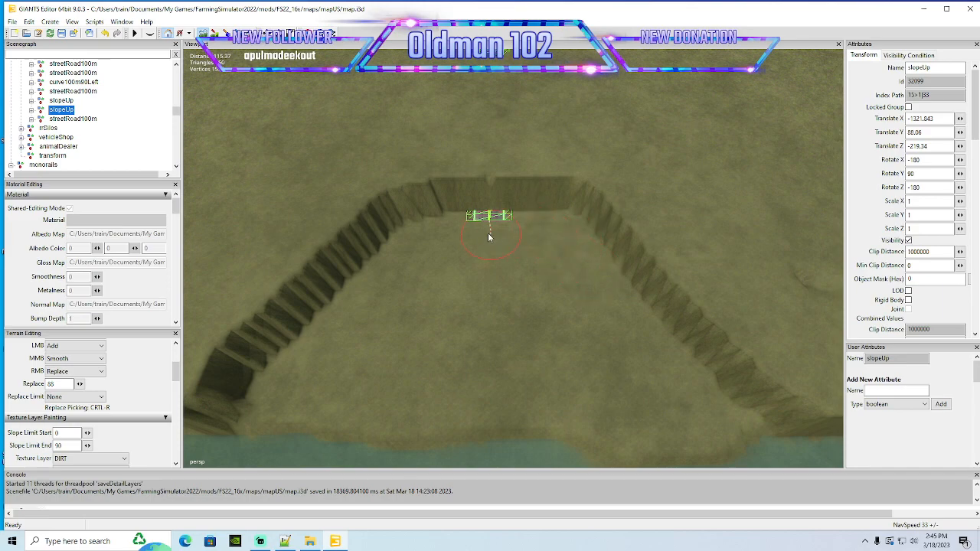
{"action": "left_click", "coordinate": [202, 33]}
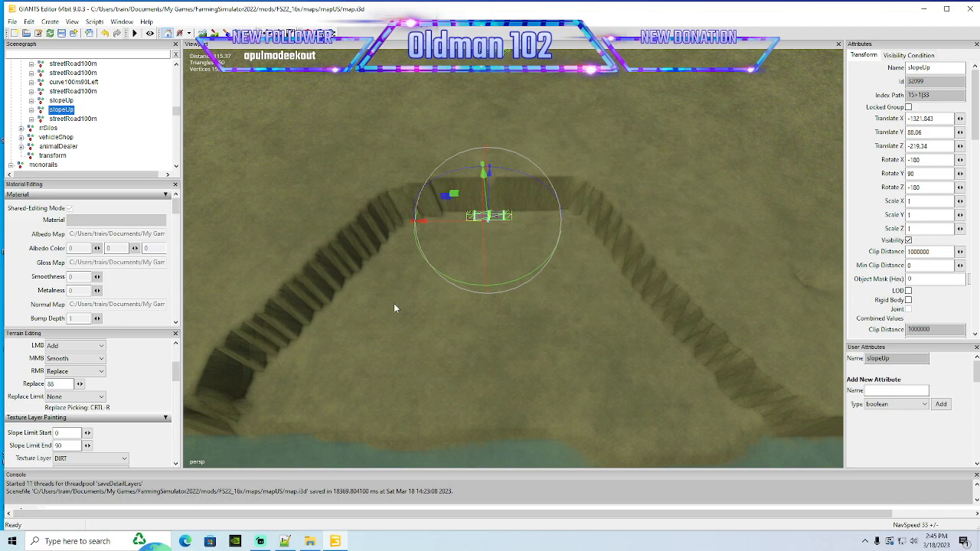
Switch the terrain brush from Replace to Subtract, with radius 9.25, opacity and hardness 0.455 and value 0.432
{"action": "left_click_drag", "start_coordinate": [465, 329], "coordinate": [475, 281], "text": "alt"}
{"action": "scroll", "coordinate": [458, 301], "scroll_direction": "up", "scroll_amount": 5}
{"action": "scroll", "coordinate": [468, 288], "scroll_direction": "down", "scroll_amount": 4}
{"action": "scroll", "coordinate": [470, 289], "scroll_direction": "up", "scroll_amount": 3}
{"action": "scroll", "coordinate": [469, 289], "scroll_direction": "down", "scroll_amount": 2}
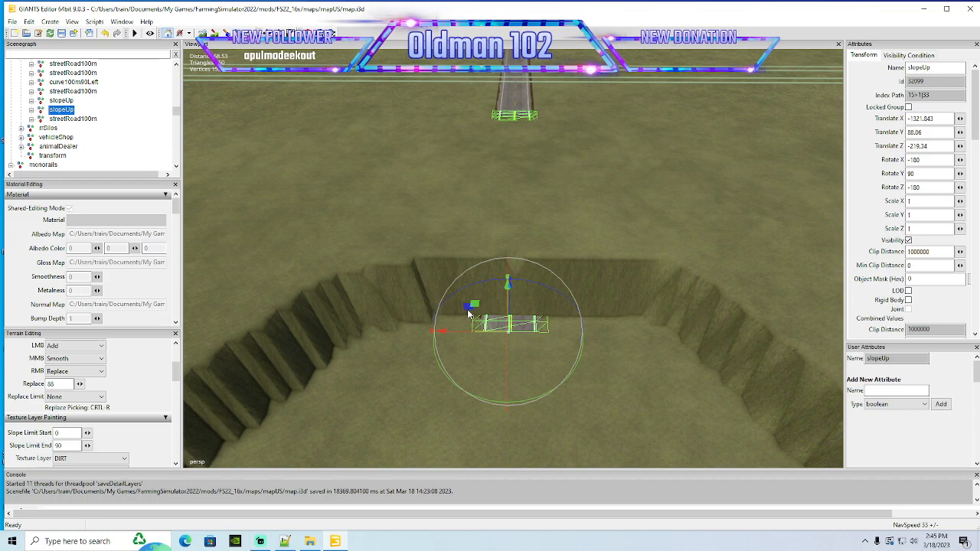
{"action": "mouse_move", "coordinate": [587, 367]}
{"action": "left_mouse_down", "text": "alt"}
{"action": "mouse_move", "coordinate": [586, 315]}
{"action": "mouse_move", "coordinate": [585, 376]}
{"action": "left_mouse_up", "text": "alt"}
{"action": "scroll", "coordinate": [586, 315], "scroll_direction": "up", "scroll_amount": 2}
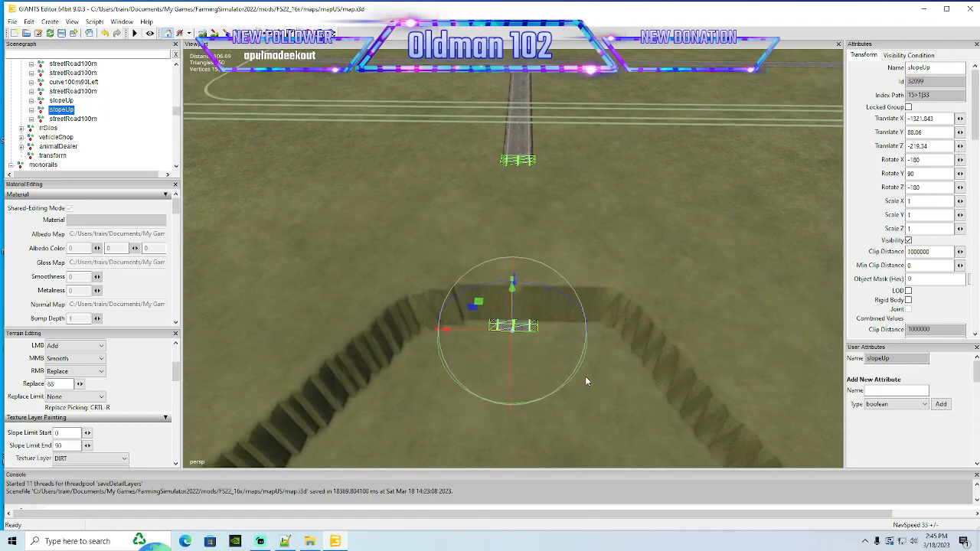
{"action": "left_click", "coordinate": [77, 372]}
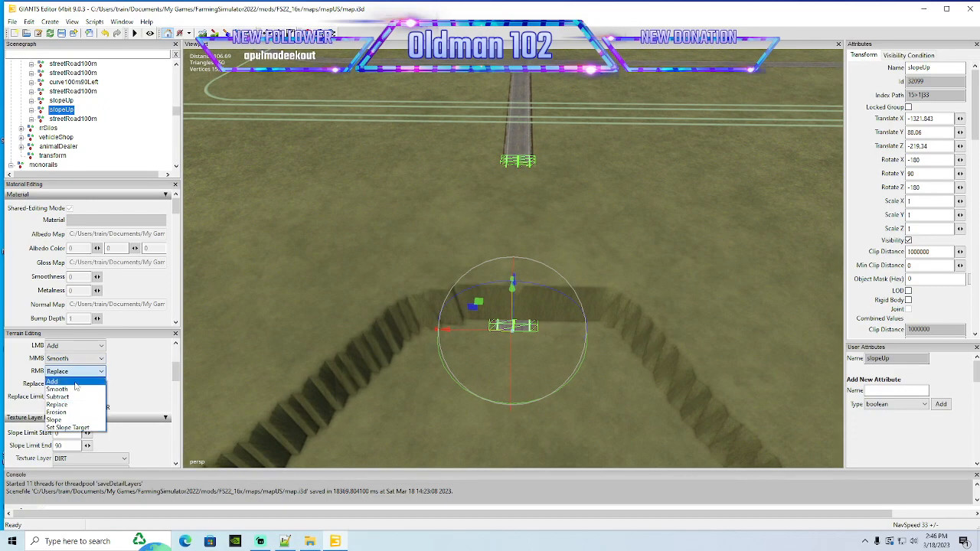
{"action": "left_click", "coordinate": [70, 397]}
{"action": "mouse_move", "coordinate": [175, 375]}
{"action": "left_mouse_down"}
{"action": "mouse_move", "coordinate": [175, 360]}
{"action": "mouse_move", "coordinate": [135, 386]}
{"action": "mouse_move", "coordinate": [134, 415]}
{"action": "left_mouse_up"}
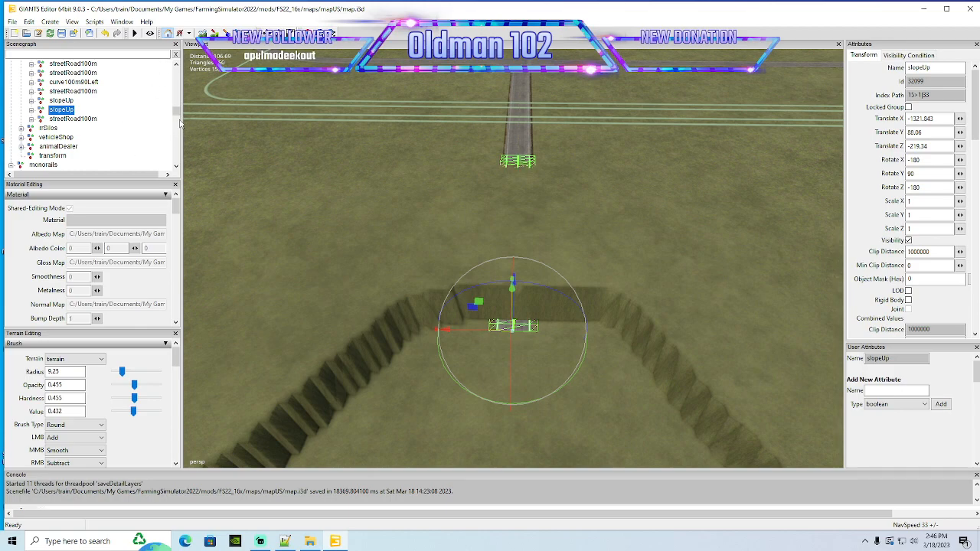
Lower the ground covering the road between its inland end and the shore landing with the Subtract brush, uncovering the sloped ramp sections
{"action": "scroll", "coordinate": [104, 164], "scroll_direction": "down", "scroll_amount": 5}
{"action": "left_click", "coordinate": [251, 156]}
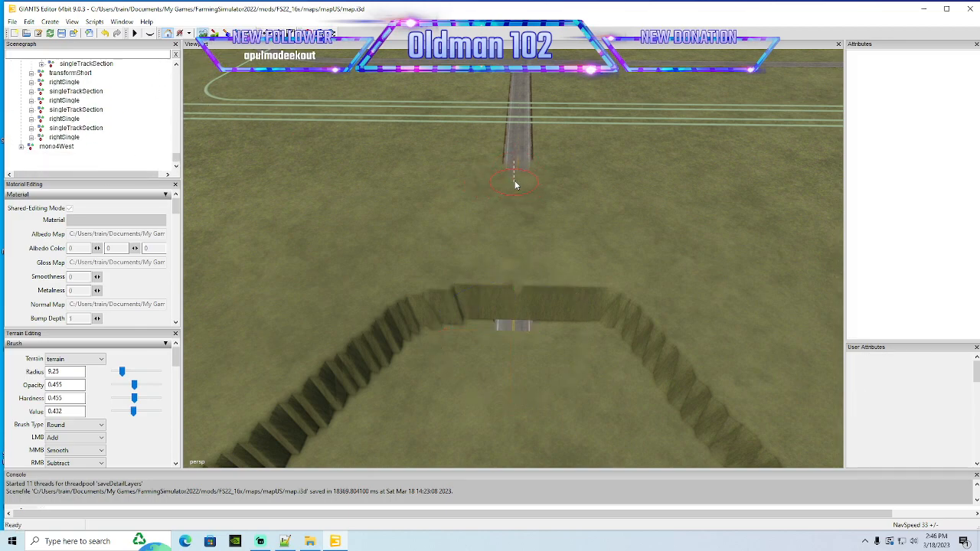
{"action": "mouse_move", "coordinate": [517, 176]}
{"action": "right_mouse_down"}
{"action": "mouse_move", "coordinate": [511, 215]}
{"action": "mouse_move", "coordinate": [529, 201]}
{"action": "mouse_move", "coordinate": [503, 224]}
{"action": "mouse_move", "coordinate": [500, 212]}
{"action": "mouse_move", "coordinate": [525, 206]}
{"action": "mouse_move", "coordinate": [524, 218]}
{"action": "mouse_move", "coordinate": [531, 208]}
{"action": "mouse_move", "coordinate": [532, 238]}
{"action": "mouse_move", "coordinate": [561, 279]}
{"action": "mouse_move", "coordinate": [461, 291]}
{"action": "right_mouse_up"}
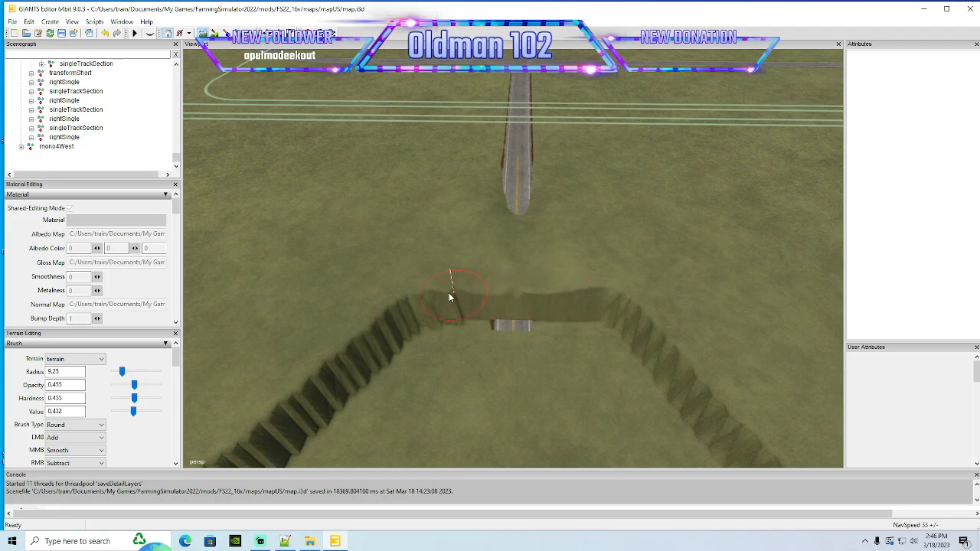
{"action": "right_click_drag", "start_coordinate": [555, 295], "coordinate": [563, 294]}
{"action": "mouse_move", "coordinate": [515, 243]}
{"action": "right_mouse_down"}
{"action": "mouse_move", "coordinate": [497, 217]}
{"action": "mouse_move", "coordinate": [471, 280]}
{"action": "mouse_move", "coordinate": [522, 255]}
{"action": "mouse_move", "coordinate": [482, 293]}
{"action": "right_mouse_up"}
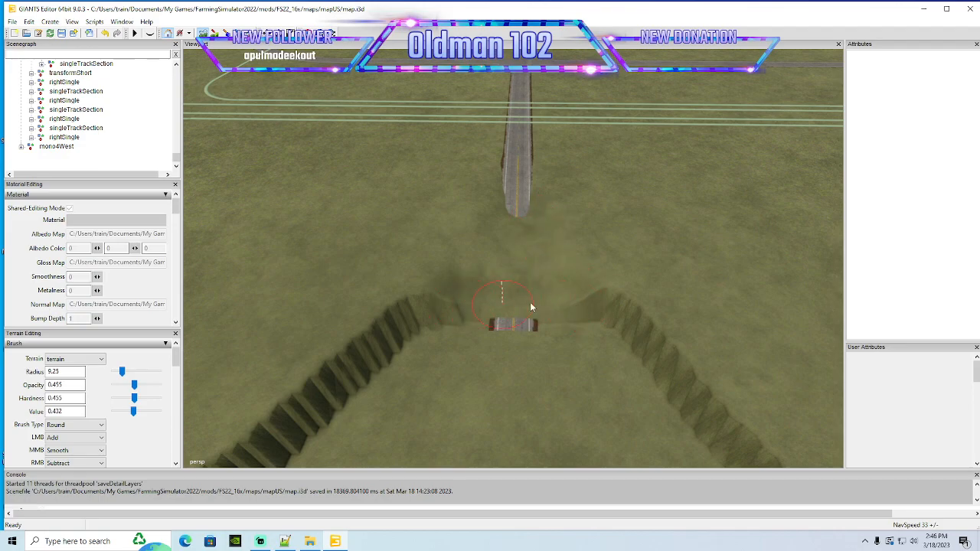
{"action": "right_click_drag", "start_coordinate": [525, 218], "coordinate": [526, 261]}
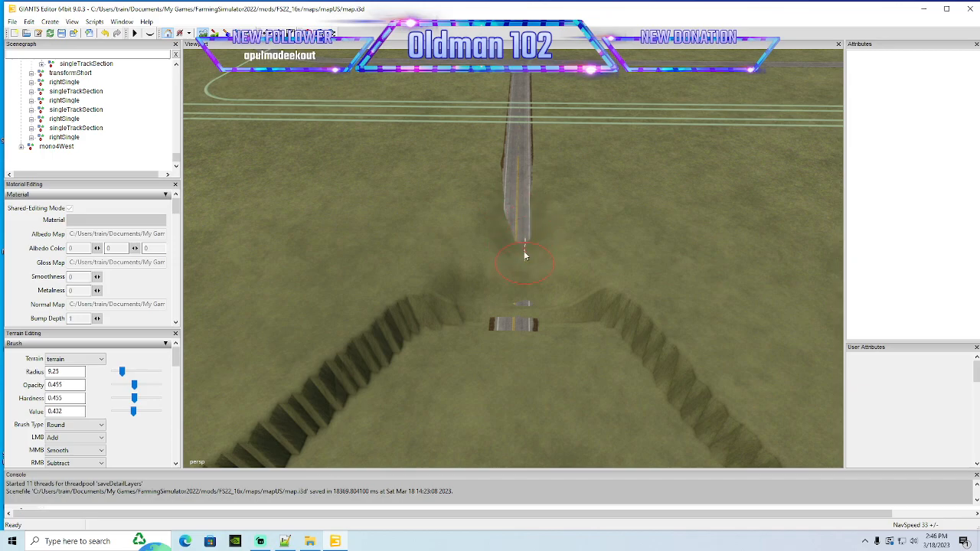
{"action": "mouse_move", "coordinate": [509, 221]}
{"action": "right_mouse_down"}
{"action": "mouse_move", "coordinate": [503, 258]}
{"action": "mouse_move", "coordinate": [506, 246]}
{"action": "right_mouse_up"}
{"action": "mouse_move", "coordinate": [560, 279]}
{"action": "right_mouse_down"}
{"action": "mouse_move", "coordinate": [525, 245]}
{"action": "mouse_move", "coordinate": [533, 240]}
{"action": "mouse_move", "coordinate": [521, 272]}
{"action": "mouse_move", "coordinate": [533, 259]}
{"action": "mouse_move", "coordinate": [530, 275]}
{"action": "mouse_move", "coordinate": [511, 274]}
{"action": "mouse_move", "coordinate": [498, 293]}
{"action": "mouse_move", "coordinate": [501, 272]}
{"action": "mouse_move", "coordinate": [500, 300]}
{"action": "mouse_move", "coordinate": [529, 300]}
{"action": "mouse_move", "coordinate": [531, 322]}
{"action": "mouse_move", "coordinate": [493, 321]}
{"action": "right_mouse_up"}
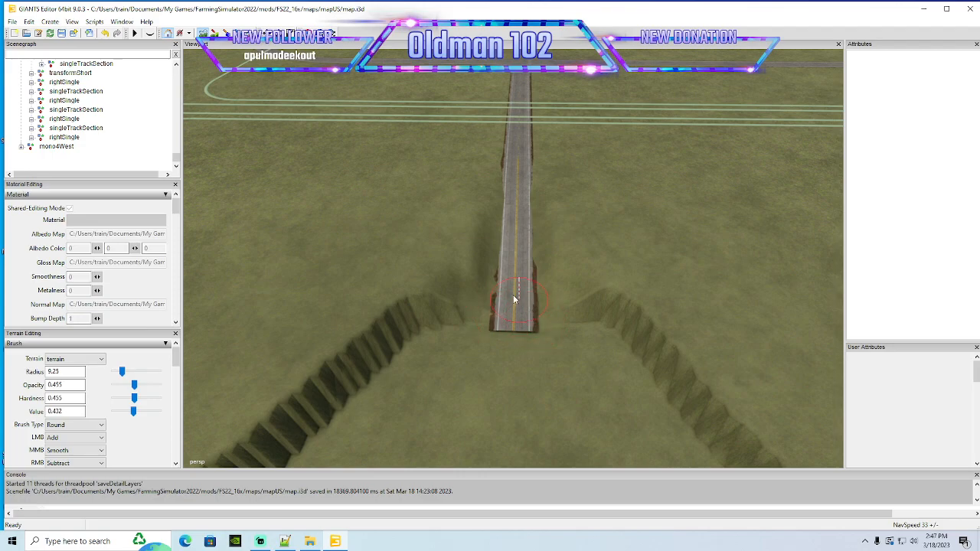
Smooth the cut ground and embankment corners on both sides of the ramp, enlarging the brush radius to 9.75
{"action": "scroll", "coordinate": [490, 230], "scroll_direction": "up", "scroll_amount": 1}
{"action": "mouse_move", "coordinate": [498, 256]}
{"action": "middle_mouse_down"}
{"action": "mouse_move", "coordinate": [460, 282]}
{"action": "mouse_move", "coordinate": [474, 236]}
{"action": "middle_mouse_up"}
{"action": "scroll", "coordinate": [444, 304], "scroll_direction": "up", "scroll_amount": 1}
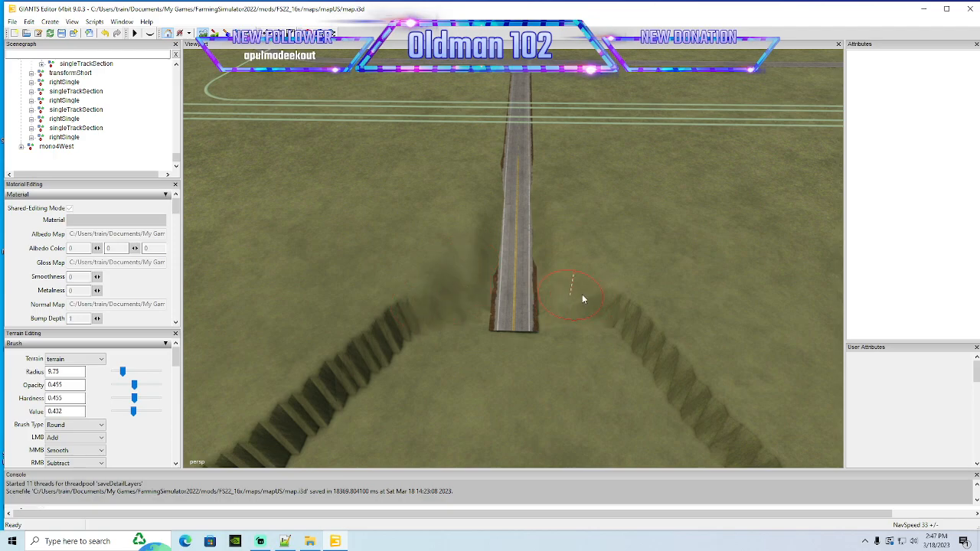
Raise the ground along the ramp's upper edge with Add, reducing the brush to radius 5, opacity 0.295, hardness 0.273 and value 0.295
{"action": "left_click", "coordinate": [203, 33]}
{"action": "left_click_drag", "start_coordinate": [432, 254], "coordinate": [437, 227], "text": "alt"}
{"action": "scroll", "coordinate": [433, 246], "scroll_direction": "up", "scroll_amount": 2}
{"action": "scroll", "coordinate": [437, 227], "scroll_direction": "up", "scroll_amount": 5}
{"action": "scroll", "coordinate": [437, 226], "scroll_direction": "up", "scroll_amount": 4}
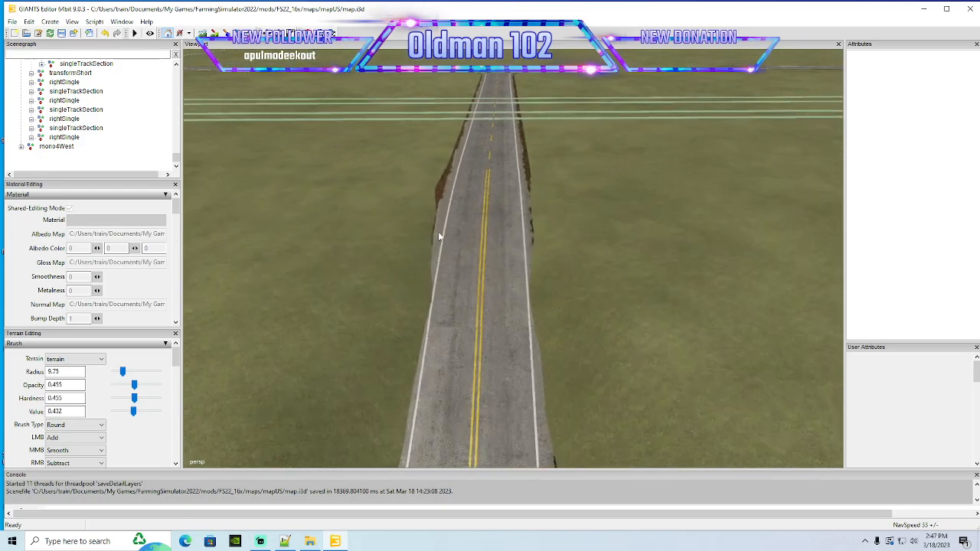
{"action": "scroll", "coordinate": [444, 191], "scroll_direction": "down", "scroll_amount": 19}
{"action": "mouse_move", "coordinate": [419, 164]}
{"action": "left_mouse_down"}
{"action": "mouse_move", "coordinate": [404, 194]}
{"action": "mouse_move", "coordinate": [438, 169]}
{"action": "mouse_move", "coordinate": [432, 201]}
{"action": "left_mouse_up"}
{"action": "left_click_drag", "start_coordinate": [134, 384], "coordinate": [127, 411]}
{"action": "mouse_move", "coordinate": [410, 288]}
{"action": "left_mouse_down"}
{"action": "mouse_move", "coordinate": [418, 295]}
{"action": "mouse_move", "coordinate": [416, 347]}
{"action": "left_mouse_up"}
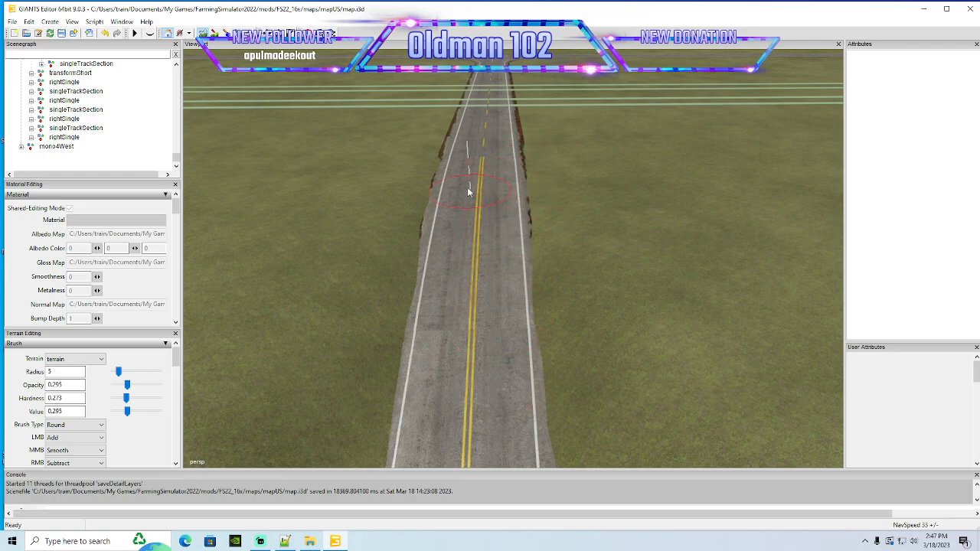
Raise the ground against both edges of the lower ramp with the Add brush, reducing its radius in stages from 5 to 2
{"action": "scroll", "coordinate": [385, 211], "scroll_direction": "down", "scroll_amount": 5}
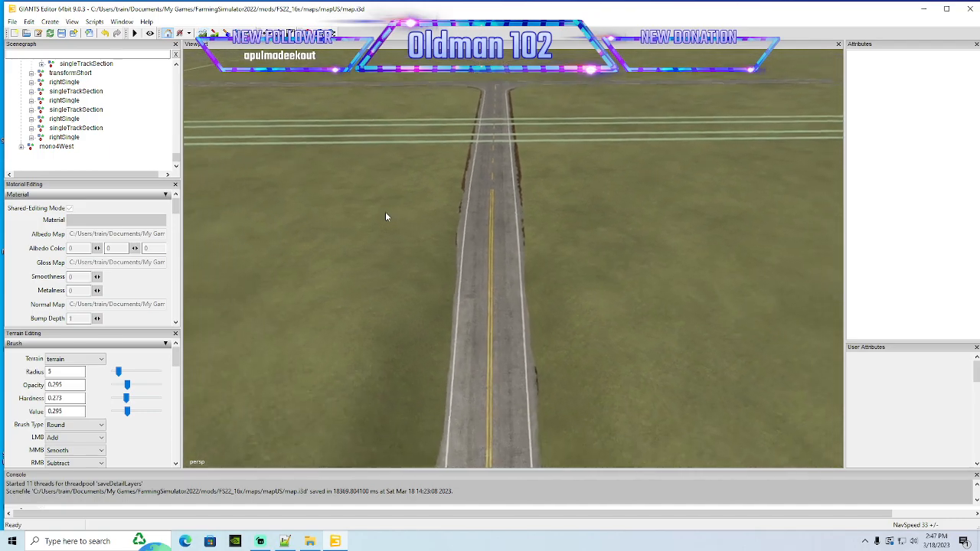
{"action": "mouse_move", "coordinate": [385, 211]}
{"action": "left_mouse_down", "text": "alt"}
{"action": "mouse_move", "coordinate": [385, 270]}
{"action": "mouse_move", "coordinate": [387, 204]}
{"action": "left_mouse_up", "text": "alt"}
{"action": "scroll", "coordinate": [385, 270], "scroll_direction": "up", "scroll_amount": 2}
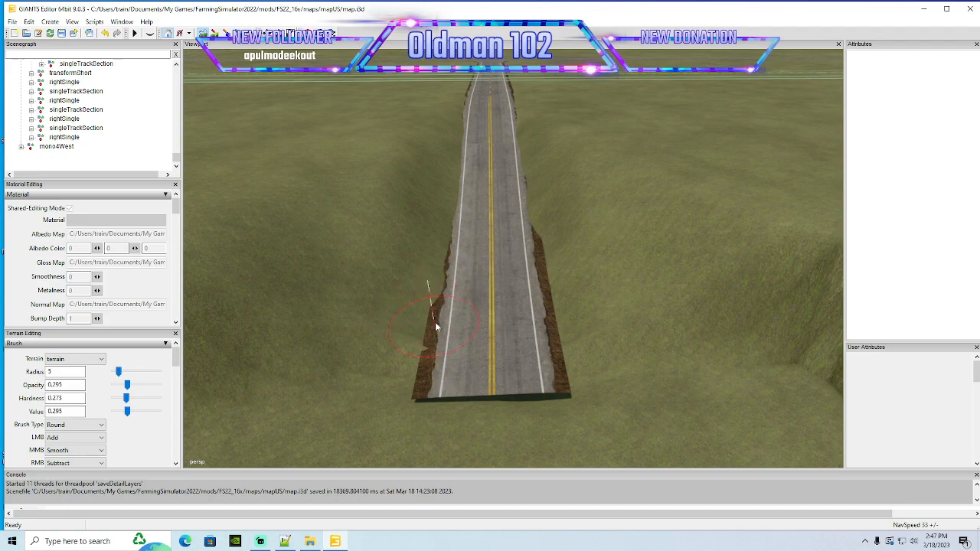
{"action": "mouse_move", "coordinate": [437, 327]}
{"action": "left_mouse_down"}
{"action": "mouse_move", "coordinate": [434, 344]}
{"action": "mouse_move", "coordinate": [435, 311]}
{"action": "mouse_move", "coordinate": [444, 327]}
{"action": "mouse_move", "coordinate": [420, 367]}
{"action": "left_mouse_up"}
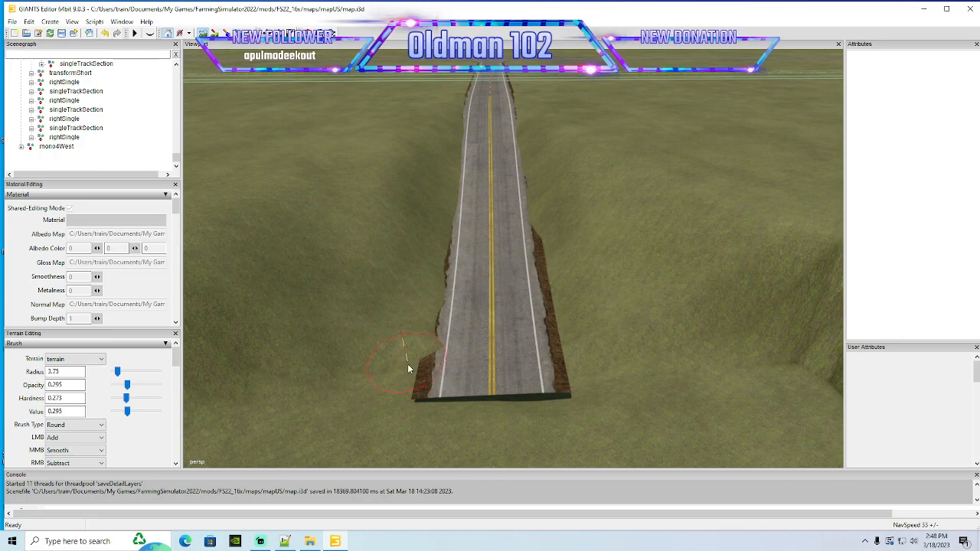
{"action": "left_click_drag", "start_coordinate": [421, 371], "coordinate": [438, 354]}
{"action": "scroll", "coordinate": [438, 352], "scroll_direction": "up", "scroll_amount": 1}
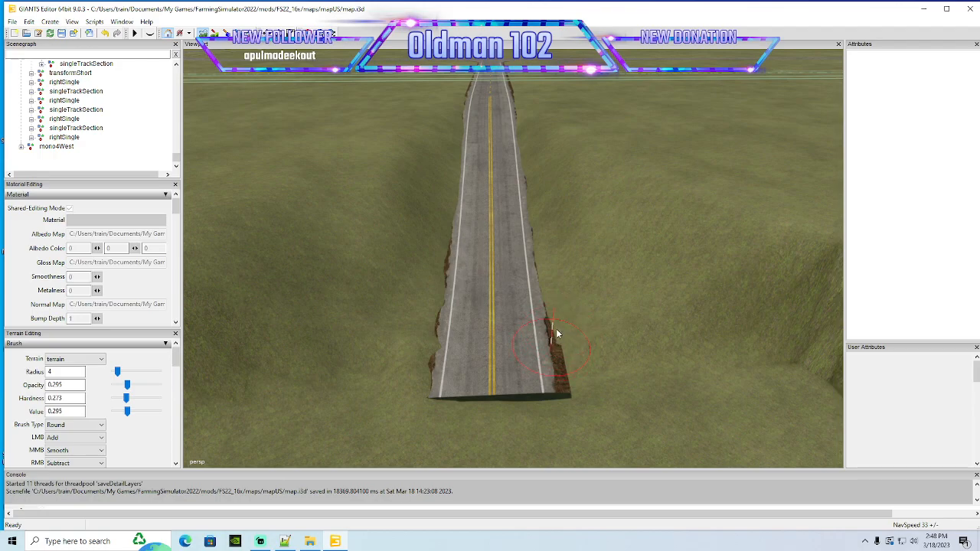
{"action": "left_click", "coordinate": [558, 382]}
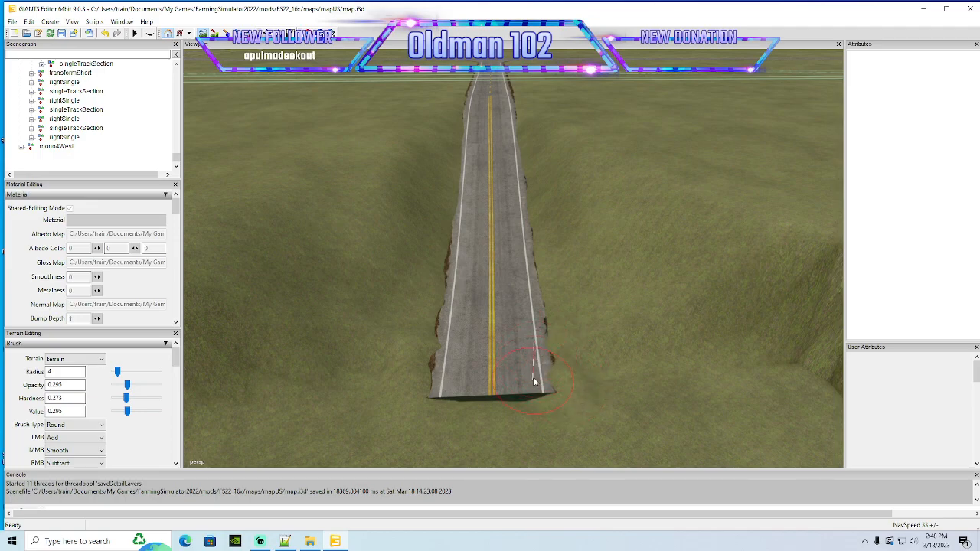
{"action": "scroll", "coordinate": [556, 358], "scroll_direction": "down", "scroll_amount": 1}
{"action": "left_click_drag", "start_coordinate": [447, 313], "coordinate": [440, 333]}
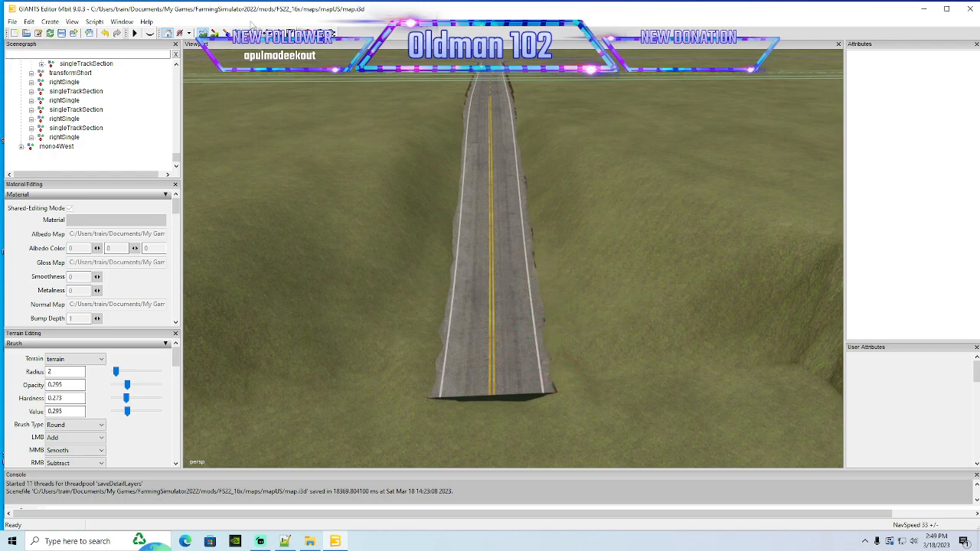
Set brush opacity, hardness and value to 1, switch Subtract to Replace, and level the ground at the ramp's foot to 88
{"action": "mouse_move", "coordinate": [452, 207]}
{"action": "left_mouse_down", "text": "alt"}
{"action": "mouse_move", "coordinate": [454, 199]}
{"action": "mouse_move", "coordinate": [454, 208]}
{"action": "left_mouse_up", "text": "alt"}
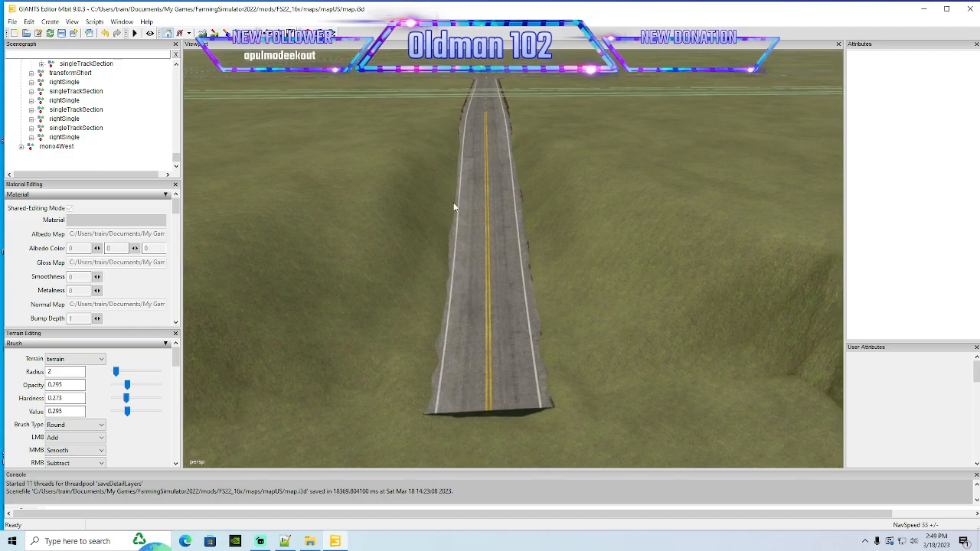
{"action": "mouse_move", "coordinate": [497, 246]}
{"action": "left_mouse_down", "text": "alt"}
{"action": "mouse_move", "coordinate": [497, 236]}
{"action": "mouse_move", "coordinate": [495, 264]}
{"action": "left_mouse_up", "text": "alt"}
{"action": "scroll", "coordinate": [496, 236], "scroll_direction": "down", "scroll_amount": 4}
{"action": "scroll", "coordinate": [494, 250], "scroll_direction": "up", "scroll_amount": 2}
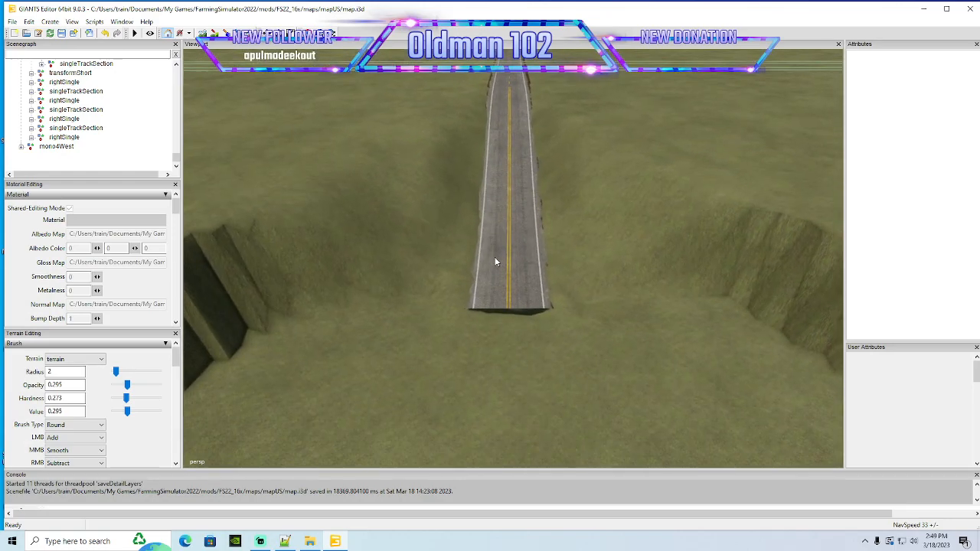
{"action": "scroll", "coordinate": [494, 257], "scroll_direction": "down", "scroll_amount": 3}
{"action": "scroll", "coordinate": [495, 257], "scroll_direction": "up", "scroll_amount": 2}
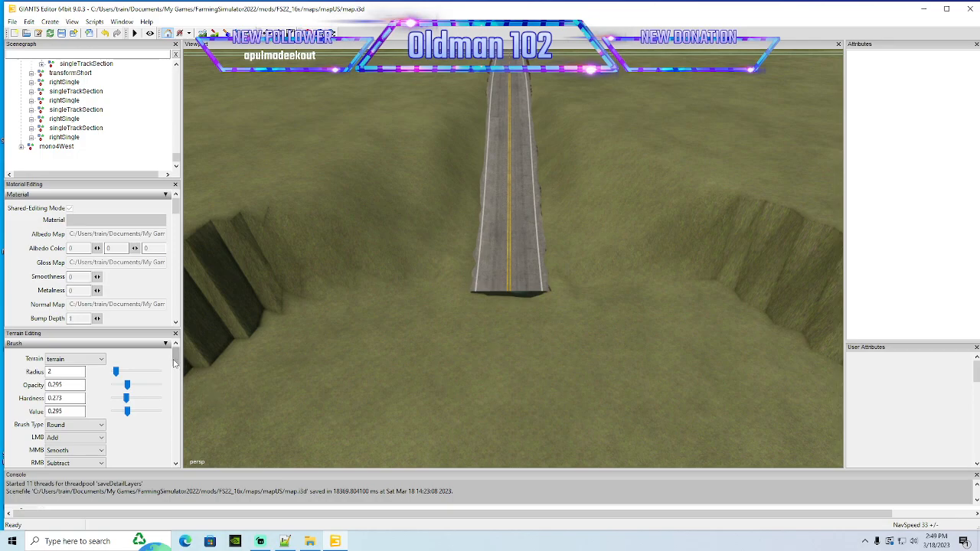
{"action": "left_click_drag", "start_coordinate": [127, 385], "coordinate": [162, 411]}
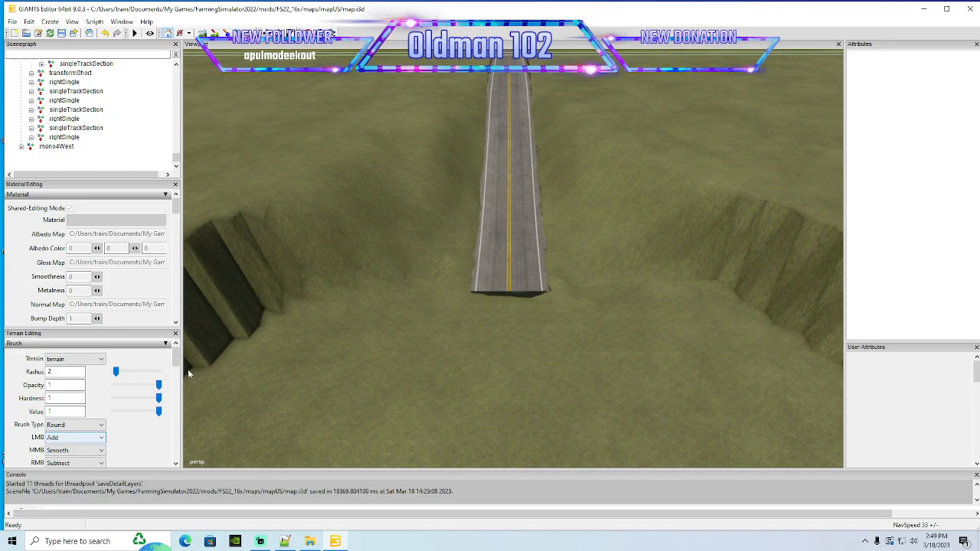
{"action": "scroll", "coordinate": [176, 363], "scroll_direction": "down", "scroll_amount": 3}
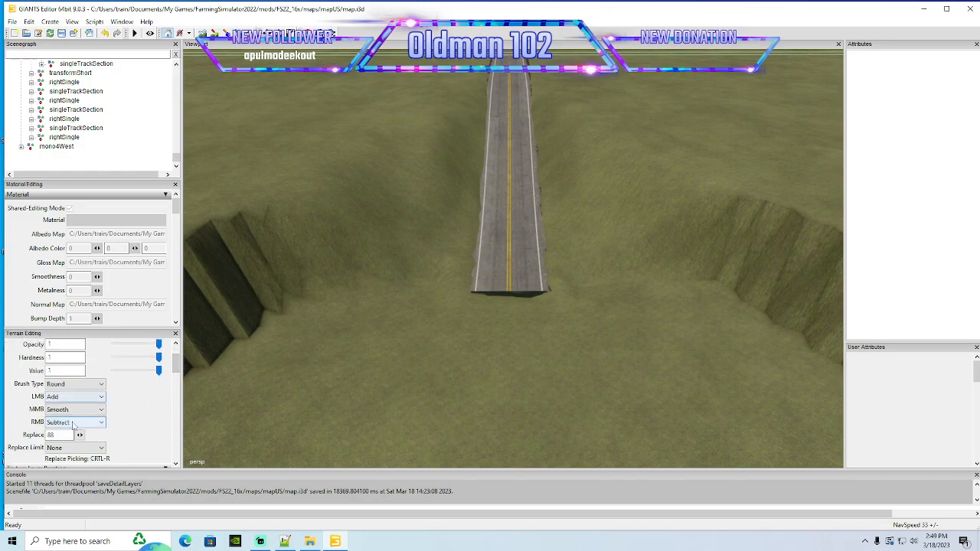
{"action": "left_click", "coordinate": [72, 423]}
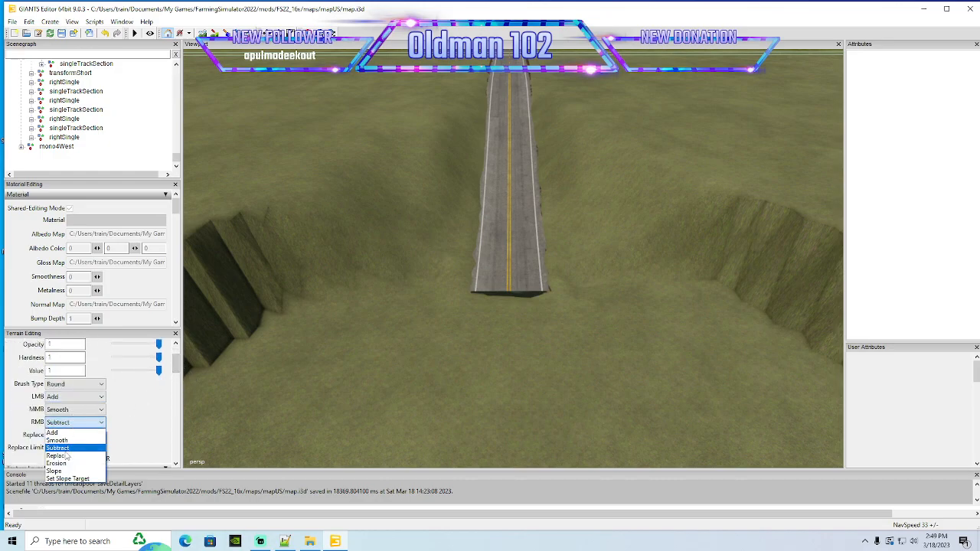
{"action": "left_click", "coordinate": [66, 455]}
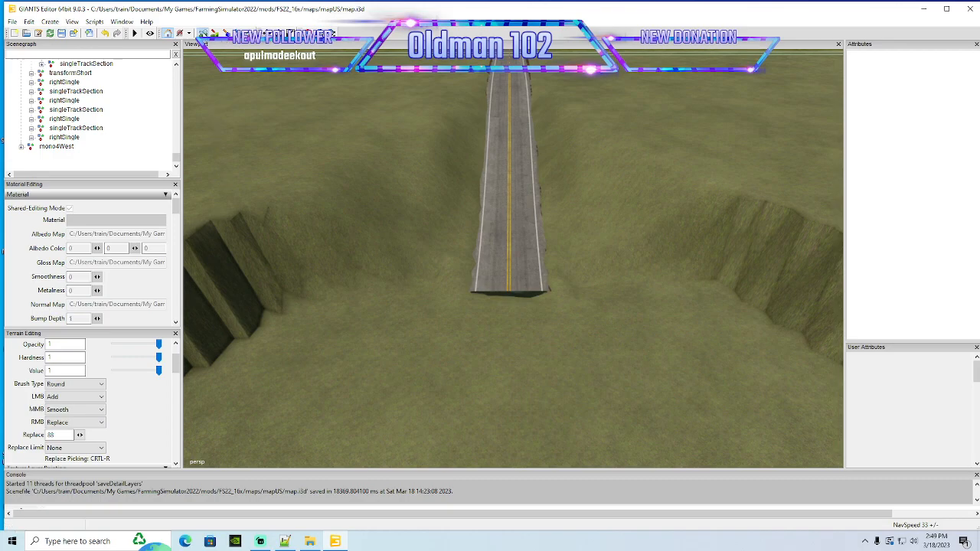
{"action": "mouse_move", "coordinate": [493, 289]}
{"action": "right_mouse_down"}
{"action": "mouse_move", "coordinate": [522, 292]}
{"action": "mouse_move", "coordinate": [471, 320]}
{"action": "right_mouse_up"}
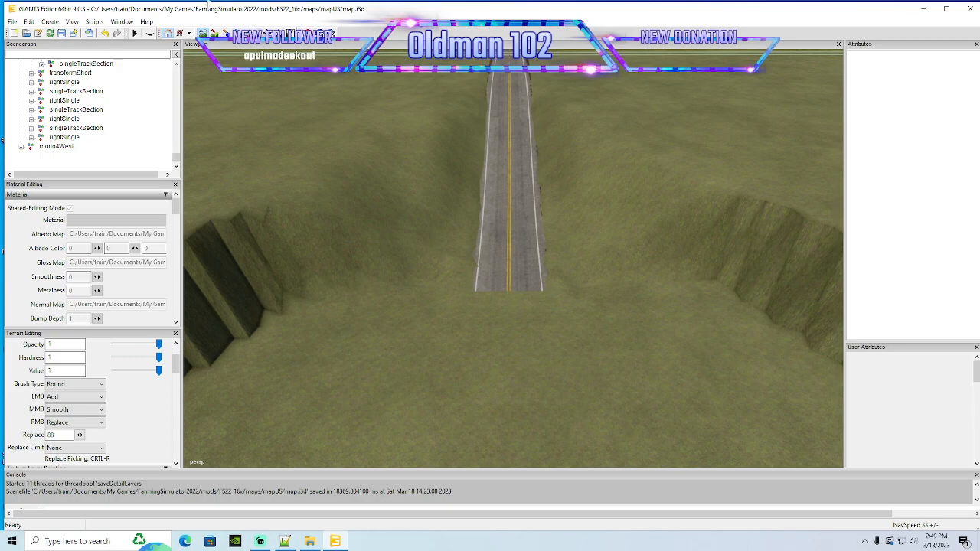
Collapse the monorails, street_kit, Full_Road_Kit and roadsUsed groups in the scene tree
{"action": "scroll", "coordinate": [528, 310], "scroll_direction": "down", "scroll_amount": 5}
{"action": "left_click_drag", "start_coordinate": [520, 308], "coordinate": [506, 345], "text": "alt"}
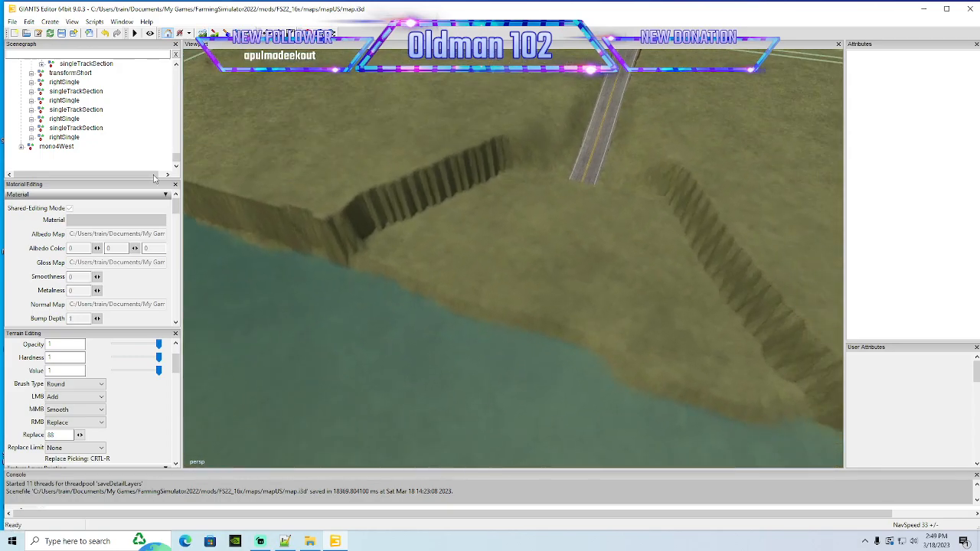
{"action": "scroll", "coordinate": [98, 132], "scroll_direction": "up", "scroll_amount": 6}
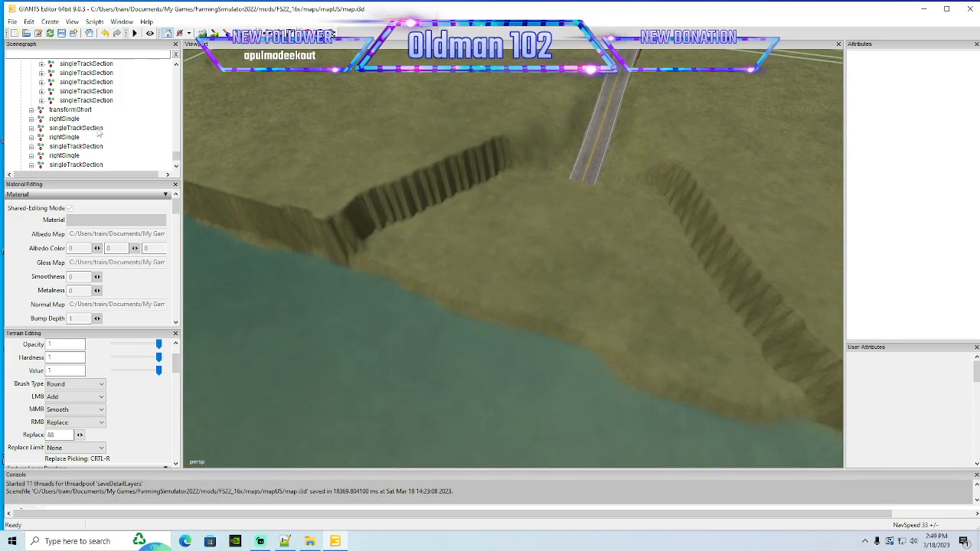
{"action": "scroll", "coordinate": [98, 131], "scroll_direction": "up", "scroll_amount": 8}
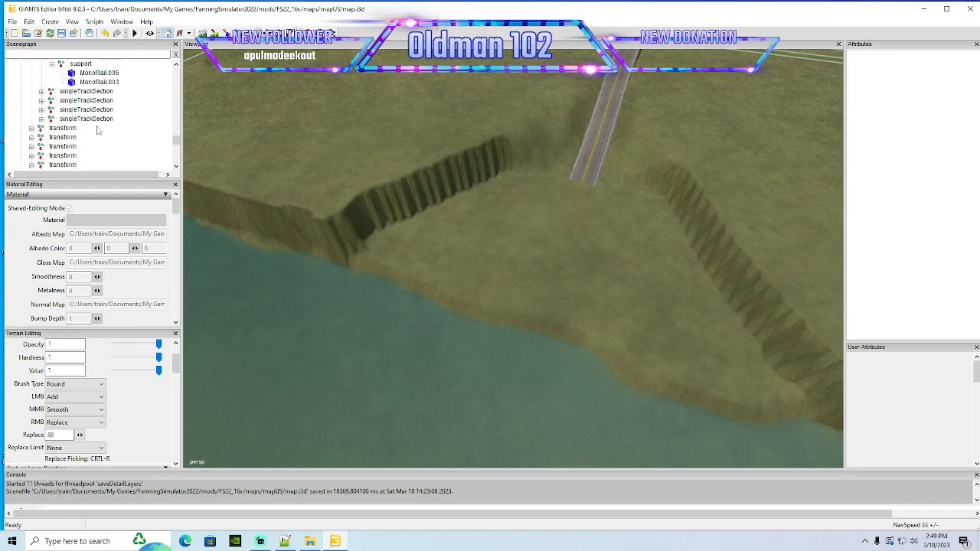
{"action": "scroll", "coordinate": [113, 108], "scroll_direction": "up", "scroll_amount": 10}
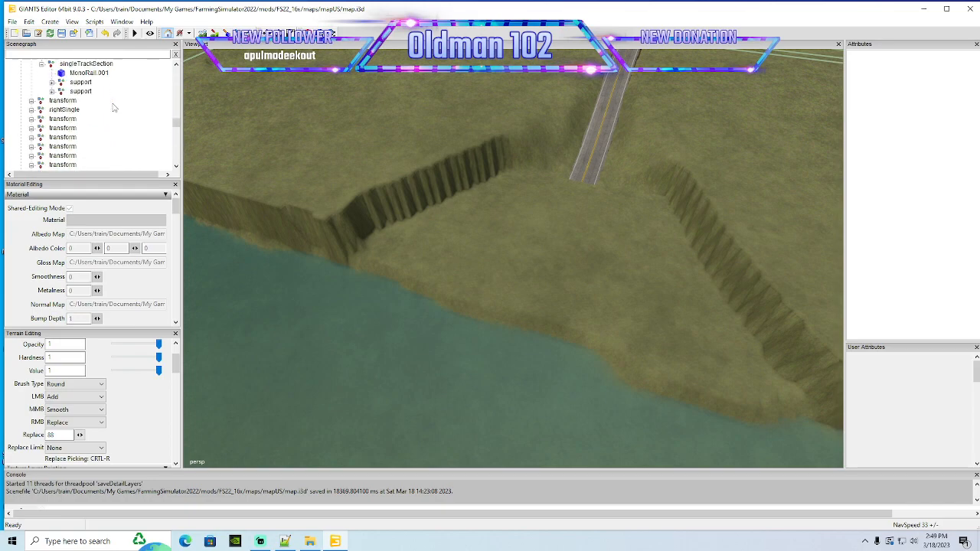
{"action": "scroll", "coordinate": [114, 108], "scroll_direction": "down", "scroll_amount": 2}
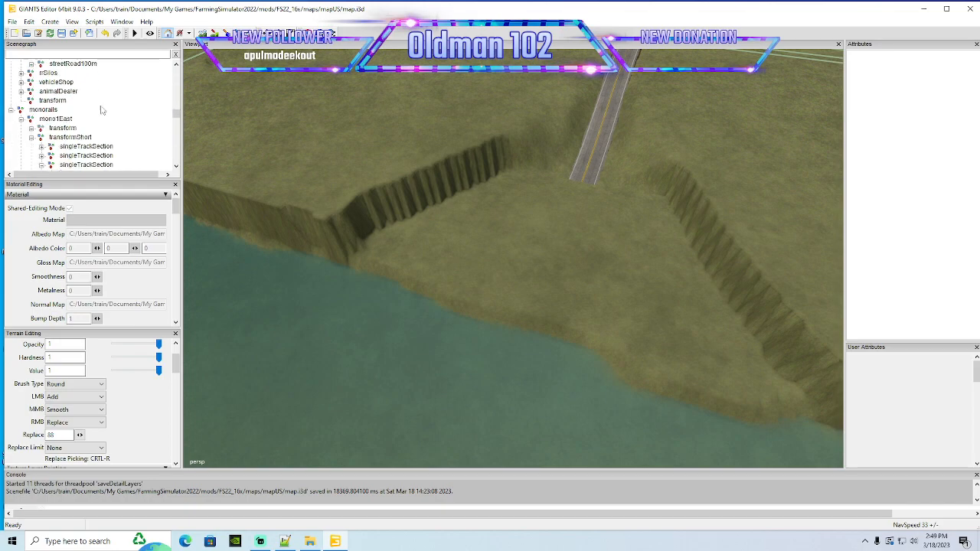
{"action": "left_click", "coordinate": [11, 110]}
{"action": "scroll", "coordinate": [100, 132], "scroll_direction": "up", "scroll_amount": 3}
{"action": "scroll", "coordinate": [140, 121], "scroll_direction": "up", "scroll_amount": 8}
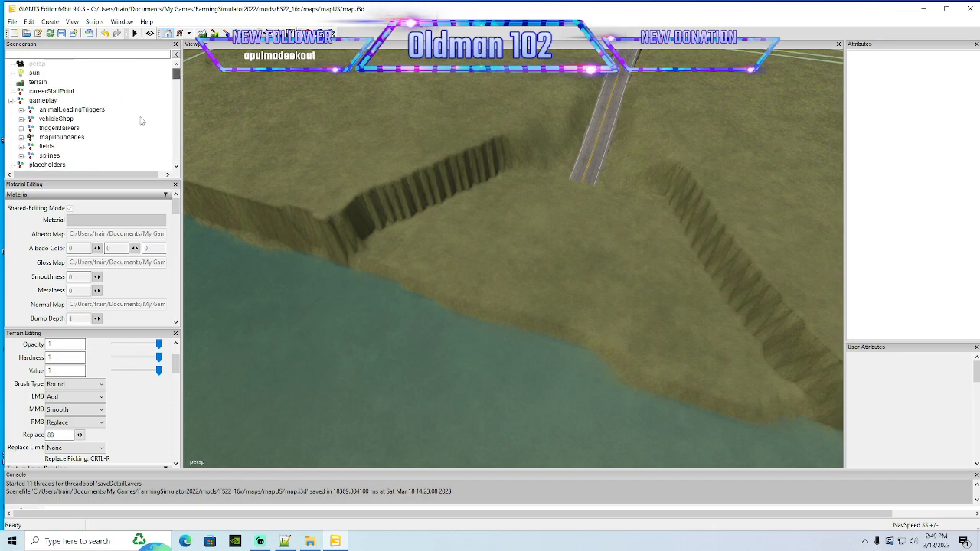
{"action": "scroll", "coordinate": [140, 121], "scroll_direction": "down", "scroll_amount": 2}
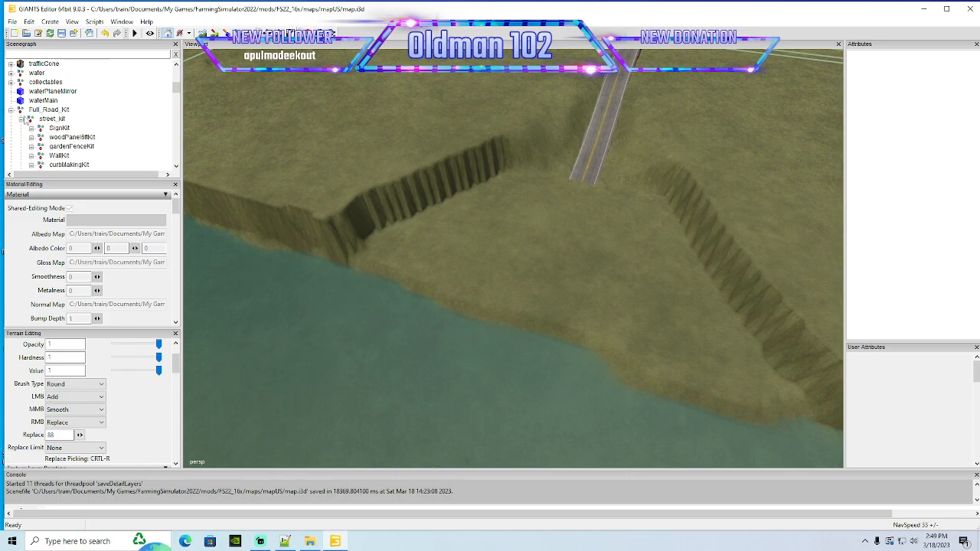
{"action": "left_click", "coordinate": [20, 119]}
{"action": "left_click", "coordinate": [10, 110]}
{"action": "scroll", "coordinate": [29, 126], "scroll_direction": "down", "scroll_amount": 1}
{"action": "left_click", "coordinate": [21, 110]}
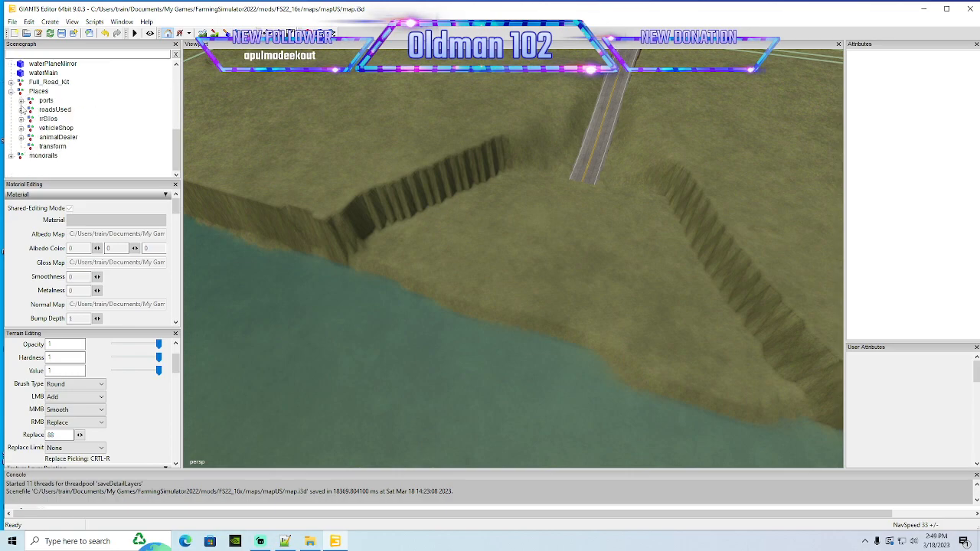
Duplicate the second Port in the ports group and move the copy to the shoreline before the ramp, at about X -1379.4, Z -215.5
{"action": "left_click", "coordinate": [21, 100]}
{"action": "left_click", "coordinate": [42, 119]}
{"action": "scroll", "coordinate": [376, 204], "scroll_direction": "down", "scroll_amount": 10}
{"action": "left_click_drag", "start_coordinate": [376, 204], "coordinate": [380, 164], "text": "alt"}
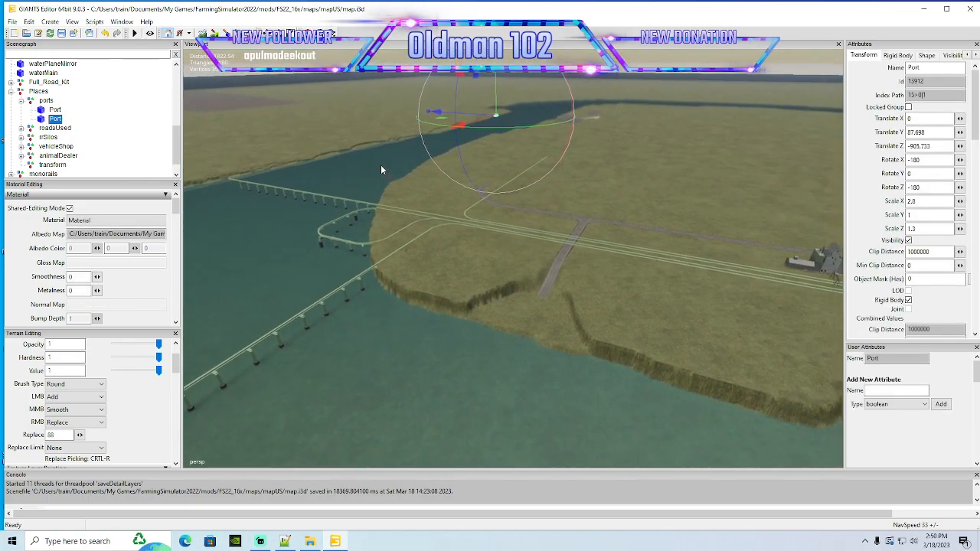
{"action": "scroll", "coordinate": [380, 164], "scroll_direction": "down", "scroll_amount": 4}
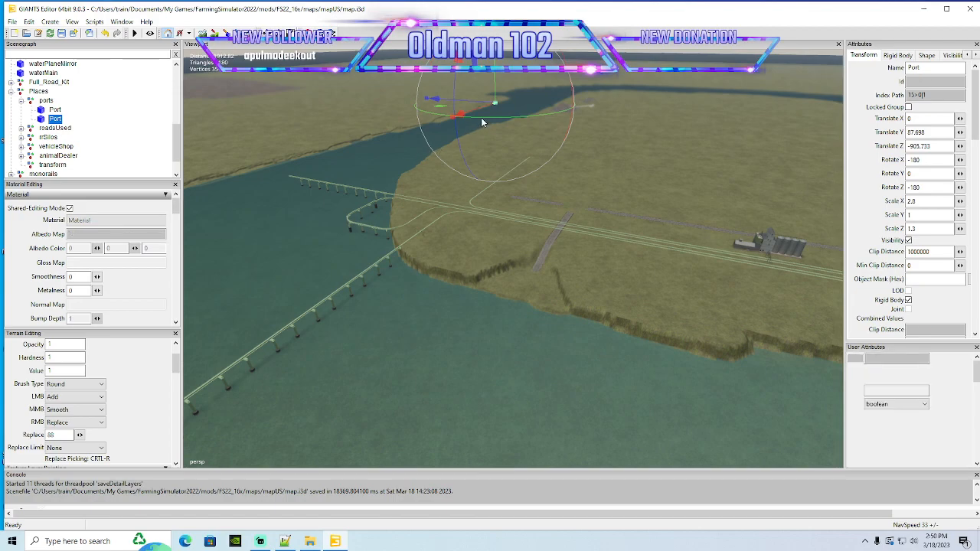
{"action": "key", "text": "ctrl+d"}
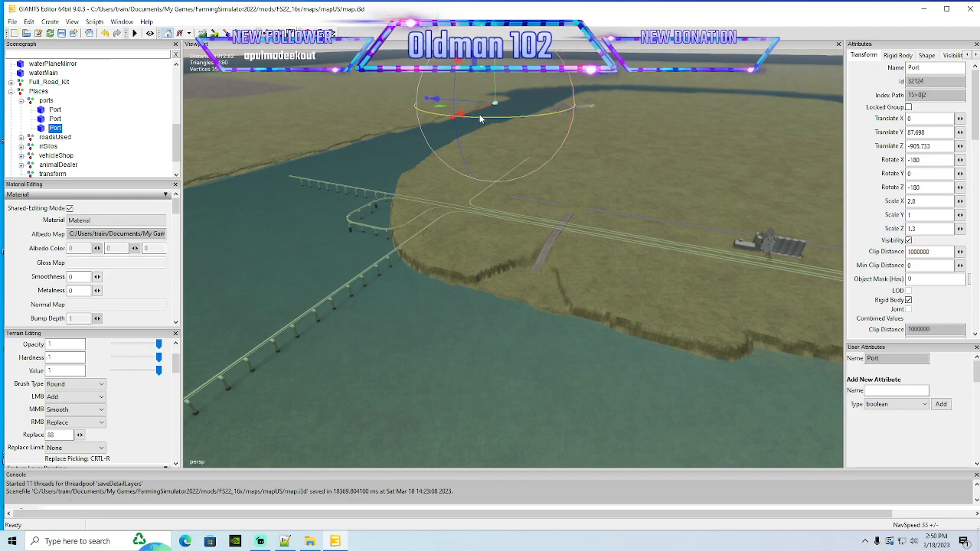
{"action": "left_click_drag", "start_coordinate": [482, 114], "coordinate": [473, 357]}
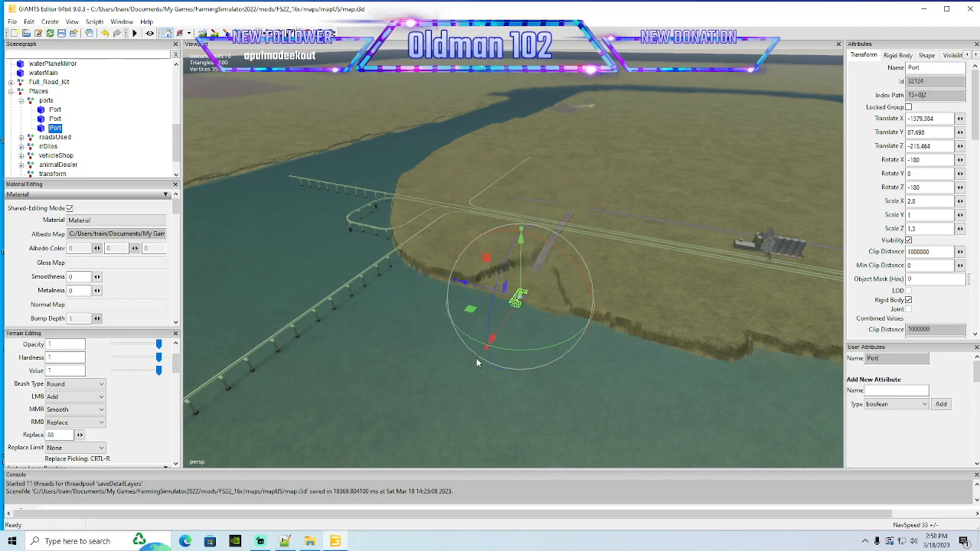
{"action": "scroll", "coordinate": [473, 358], "scroll_direction": "up", "scroll_amount": 3}
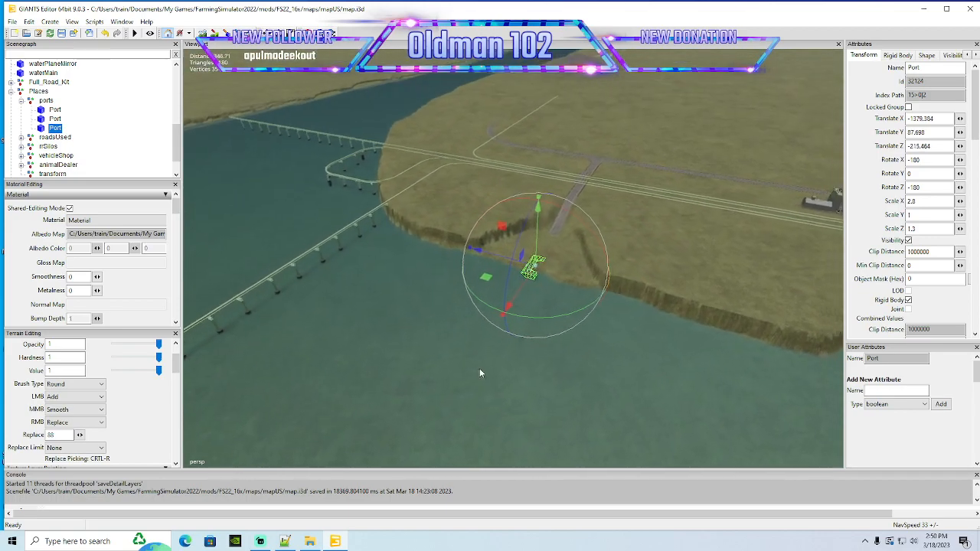
Rotate the copied port to face the ramp by setting its Y rotation to 90
{"action": "scroll", "coordinate": [482, 372], "scroll_direction": "up", "scroll_amount": 5}
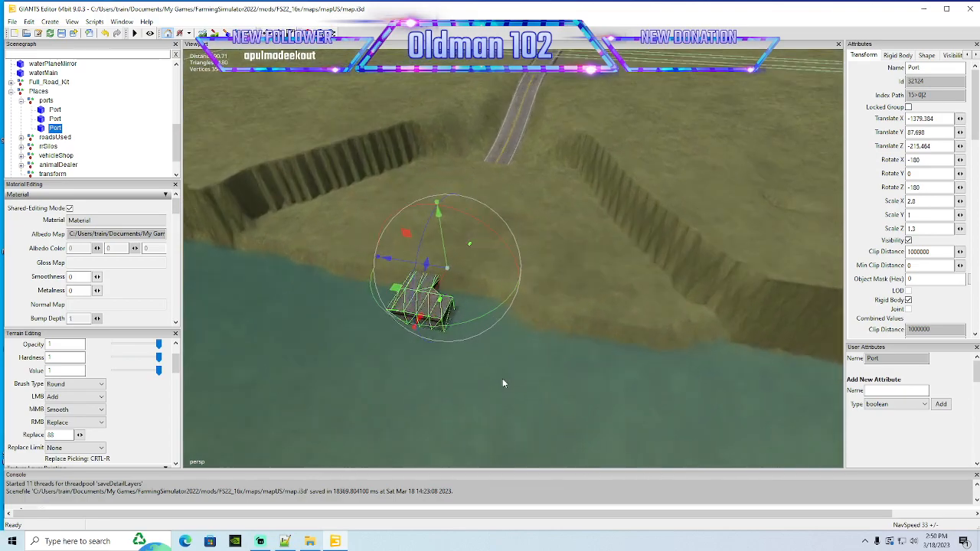
{"action": "left_click_drag", "start_coordinate": [476, 317], "coordinate": [379, 301]}
{"action": "double_click", "coordinate": [930, 174]}
{"action": "type", "text": "90"}
{"action": "key", "text": "Return"}
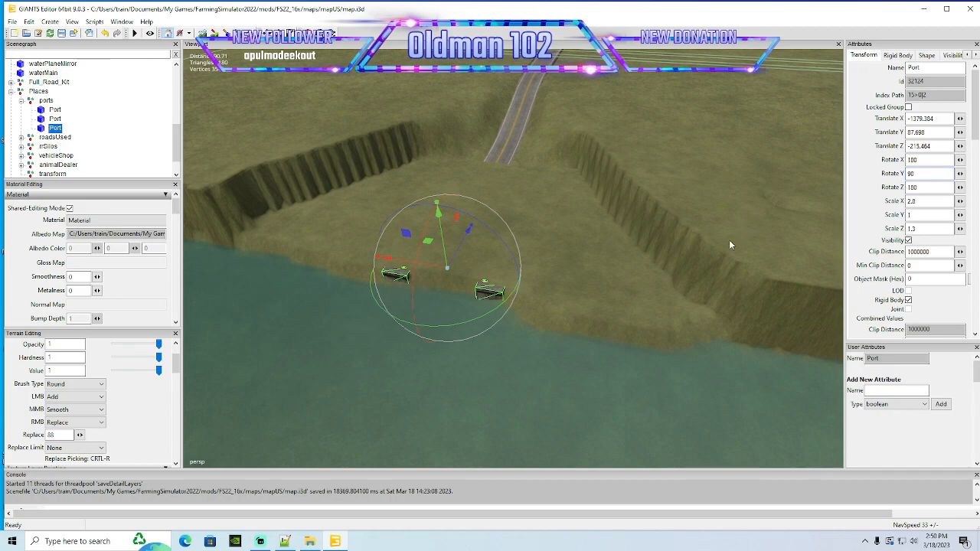
Move the rotated port away from the shore into the water, to about X -1409.6
{"action": "left_click_drag", "start_coordinate": [453, 270], "coordinate": [572, 350]}
{"action": "scroll", "coordinate": [532, 287], "scroll_direction": "up", "scroll_amount": 3}
{"action": "scroll", "coordinate": [572, 351], "scroll_direction": "down", "scroll_amount": 5}
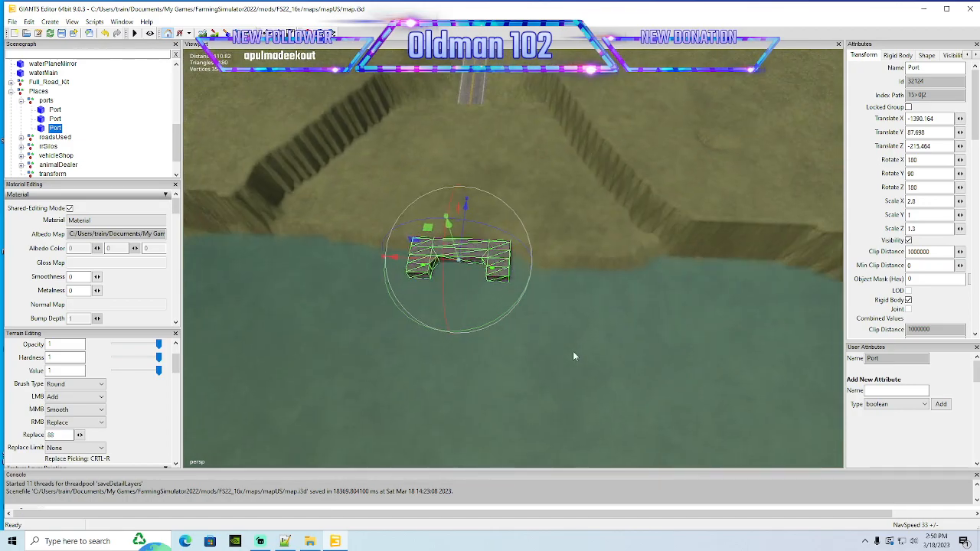
{"action": "left_click_drag", "start_coordinate": [479, 242], "coordinate": [472, 300]}
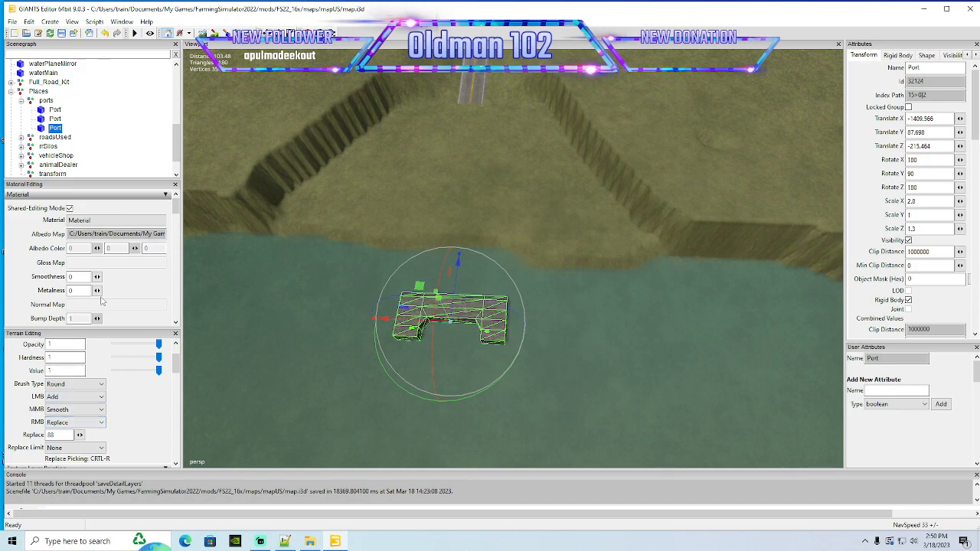
Switch the terrain brush type to Square and straighten the shoreline behind the port
{"action": "left_click", "coordinate": [86, 384]}
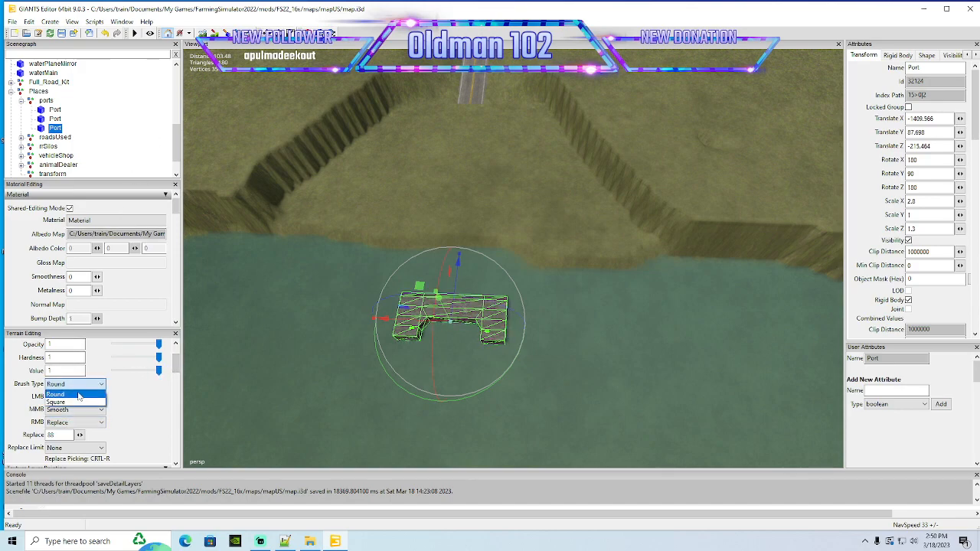
{"action": "left_click", "coordinate": [70, 403]}
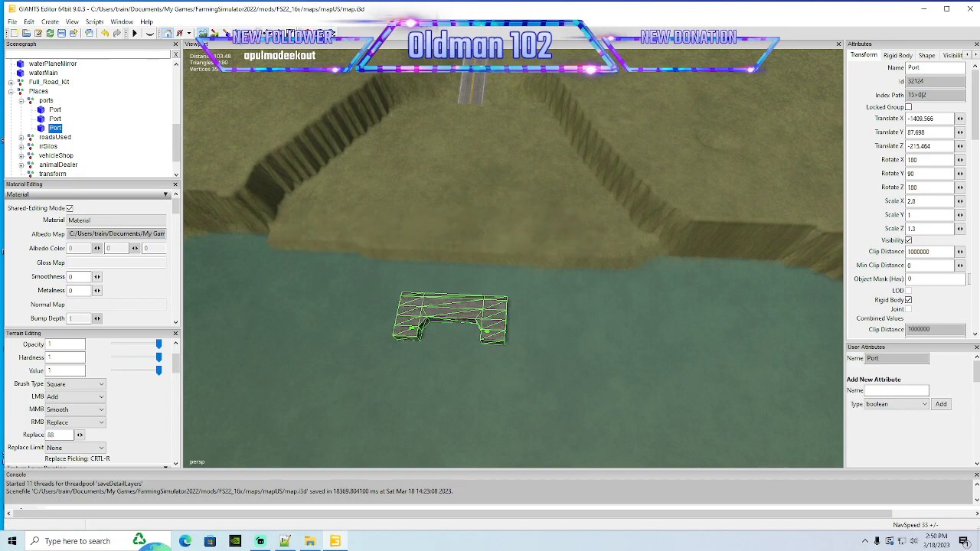
Move the port back against the straightened shoreline at about X -1395.8 and clear the selection
{"action": "left_click_drag", "start_coordinate": [459, 267], "coordinate": [458, 185]}
{"action": "scroll", "coordinate": [427, 232], "scroll_direction": "up", "scroll_amount": 5}
{"action": "scroll", "coordinate": [458, 182], "scroll_direction": "up", "scroll_amount": 3}
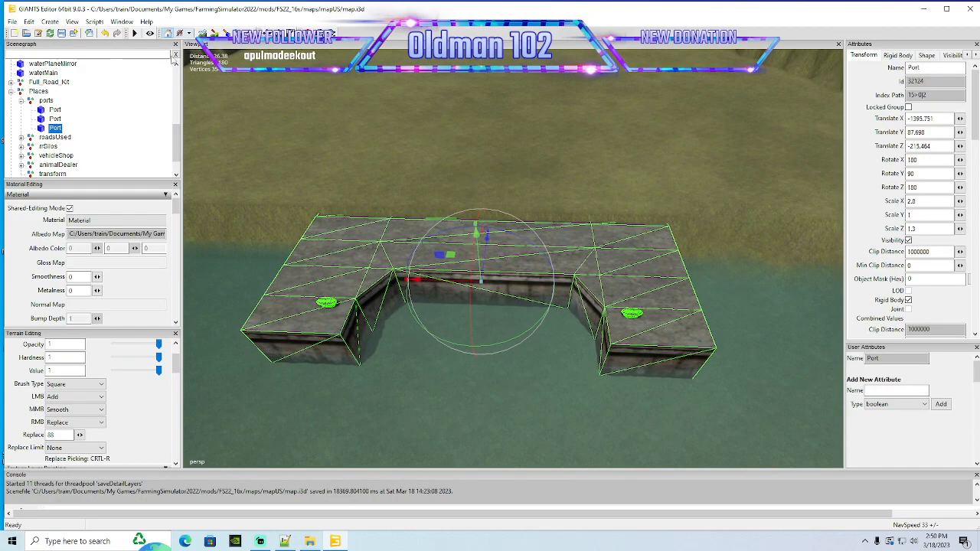
{"action": "left_click_drag", "start_coordinate": [175, 143], "coordinate": [176, 153]}
{"action": "left_click", "coordinate": [72, 166]}
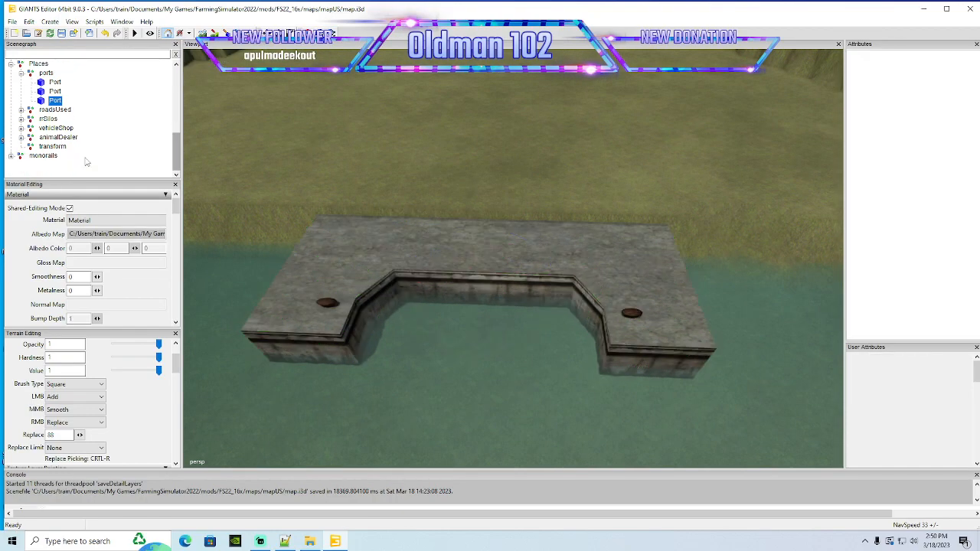
{"action": "left_click", "coordinate": [398, 182]}
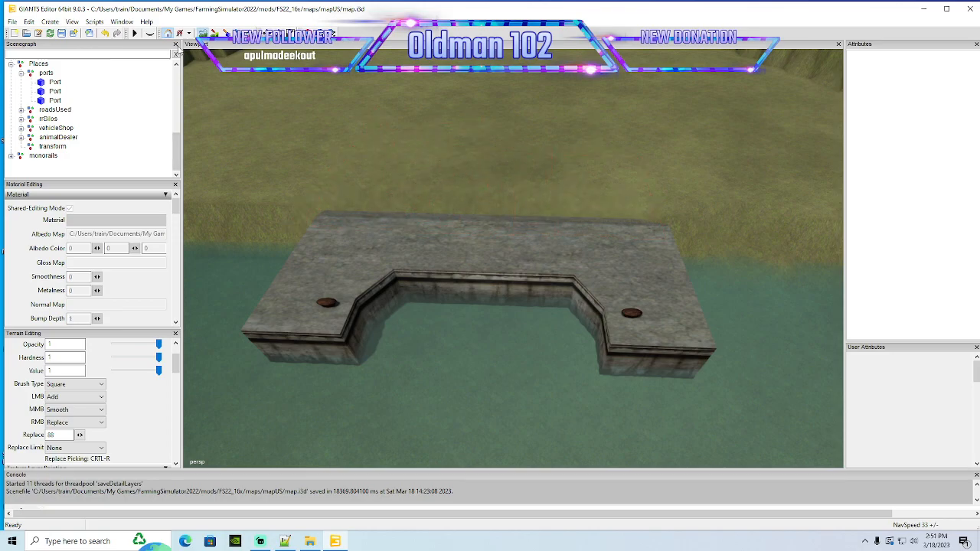
Lower the terrain brush's opacity and hardness to 0.205 and its value to 0.182
{"action": "left_click_drag", "start_coordinate": [426, 230], "coordinate": [426, 90], "text": "alt"}
{"action": "left_click_drag", "start_coordinate": [427, 86], "coordinate": [694, 175], "text": "alt"}
{"action": "scroll", "coordinate": [694, 176], "scroll_direction": "down", "scroll_amount": 5}
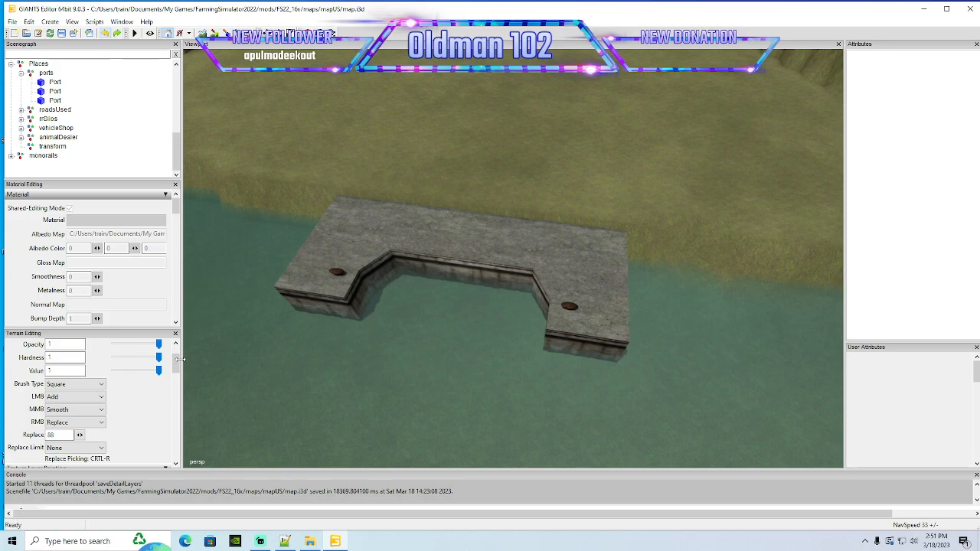
{"action": "scroll", "coordinate": [175, 373], "scroll_direction": "up", "scroll_amount": 1}
{"action": "mouse_move", "coordinate": [159, 385]}
{"action": "left_mouse_down"}
{"action": "mouse_move", "coordinate": [124, 385]}
{"action": "mouse_move", "coordinate": [141, 398]}
{"action": "mouse_move", "coordinate": [122, 398]}
{"action": "mouse_move", "coordinate": [135, 411]}
{"action": "mouse_move", "coordinate": [122, 412]}
{"action": "left_mouse_up"}
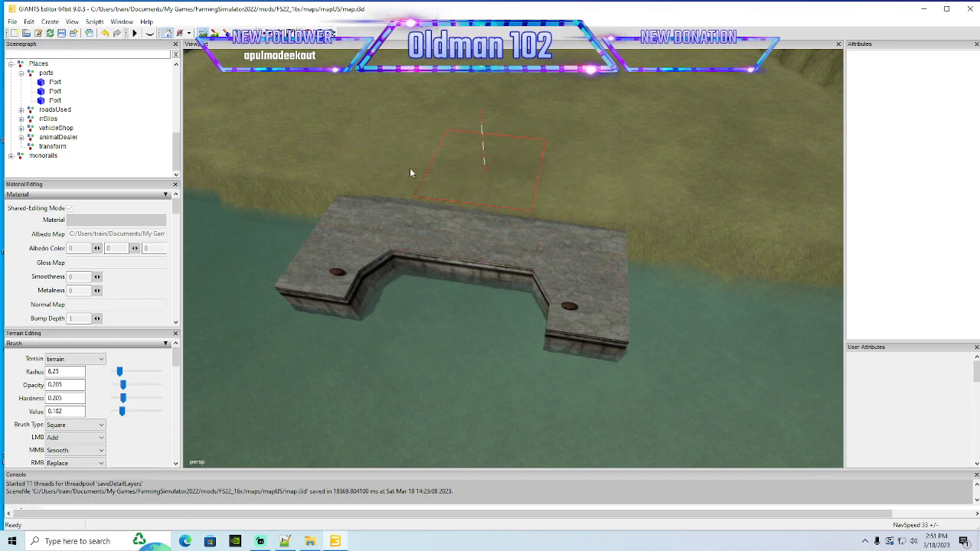
Examine the joint between the port and the shore from the land and water sides
{"action": "scroll", "coordinate": [410, 112], "scroll_direction": "up", "scroll_amount": 10}
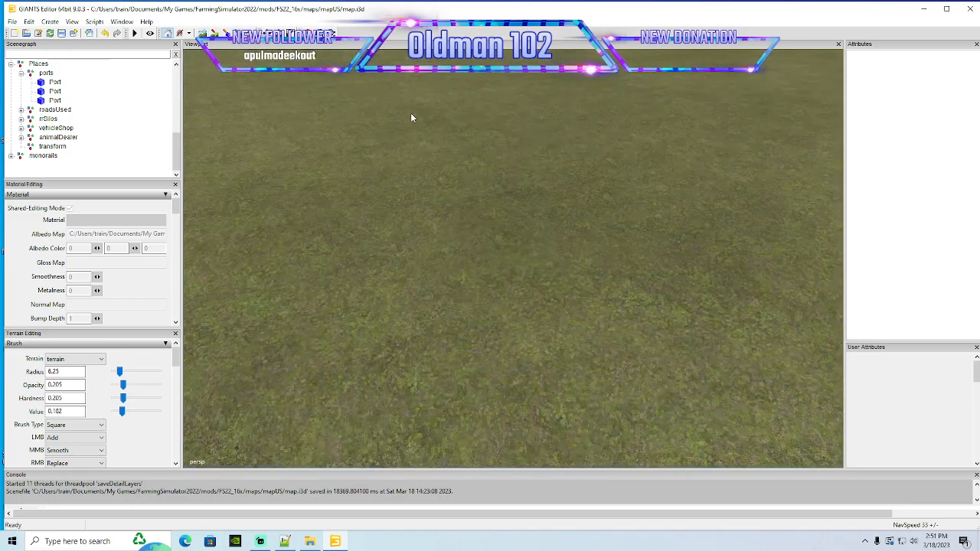
{"action": "scroll", "coordinate": [309, 124], "scroll_direction": "down", "scroll_amount": 10}
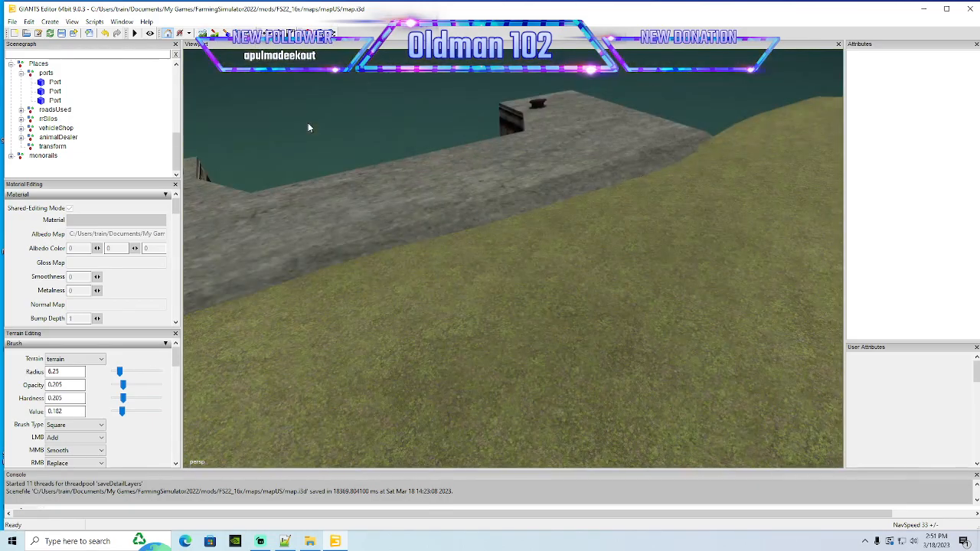
{"action": "scroll", "coordinate": [525, 188], "scroll_direction": "down", "scroll_amount": 5}
{"action": "scroll", "coordinate": [525, 188], "scroll_direction": "up", "scroll_amount": 4}
{"action": "scroll", "coordinate": [525, 188], "scroll_direction": "down", "scroll_amount": 5}
{"action": "scroll", "coordinate": [459, 191], "scroll_direction": "up", "scroll_amount": 3}
{"action": "left_click_drag", "start_coordinate": [459, 191], "coordinate": [566, 210], "text": "alt"}
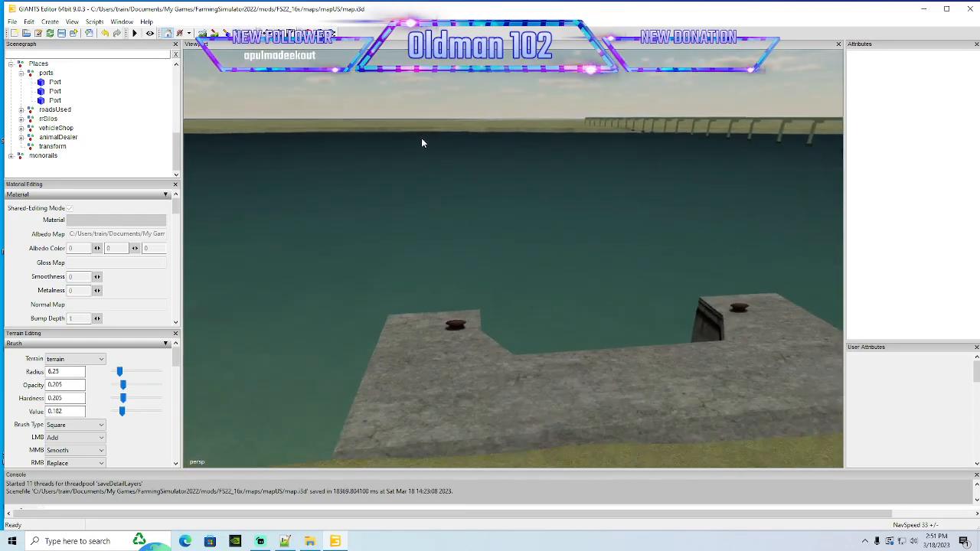
{"action": "scroll", "coordinate": [422, 139], "scroll_direction": "up", "scroll_amount": 2}
{"action": "scroll", "coordinate": [568, 211], "scroll_direction": "down", "scroll_amount": 3}
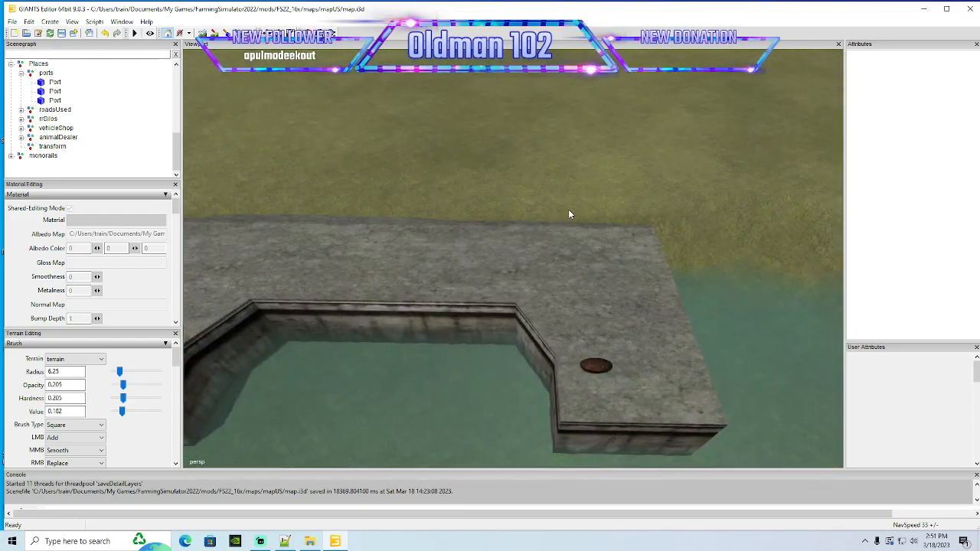
{"action": "scroll", "coordinate": [569, 214], "scroll_direction": "up", "scroll_amount": 1}
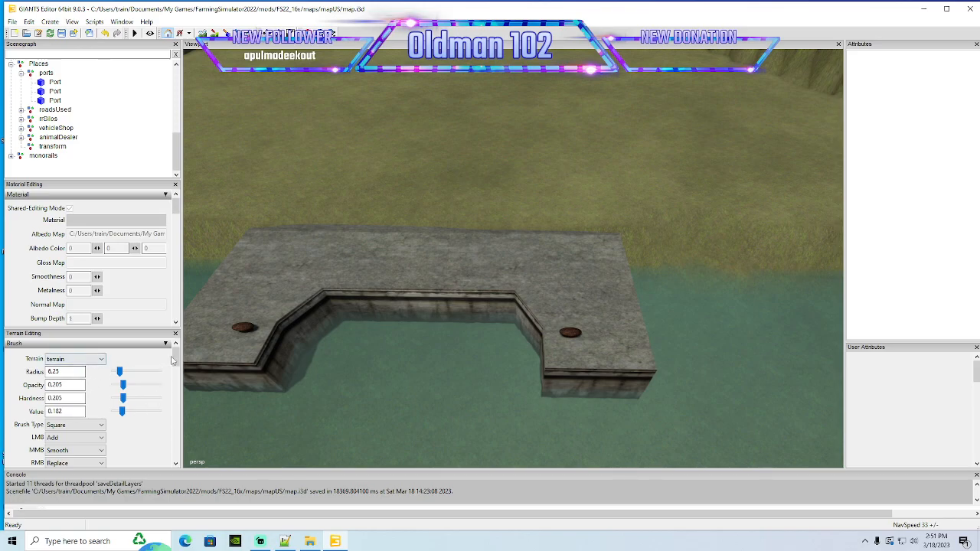
Set the brush's opacity, hardness and value to 1 and level the ground along the port's landward edge
{"action": "scroll", "coordinate": [175, 368], "scroll_direction": "down", "scroll_amount": 3}
{"action": "scroll", "coordinate": [175, 368], "scroll_direction": "down", "scroll_amount": 1}
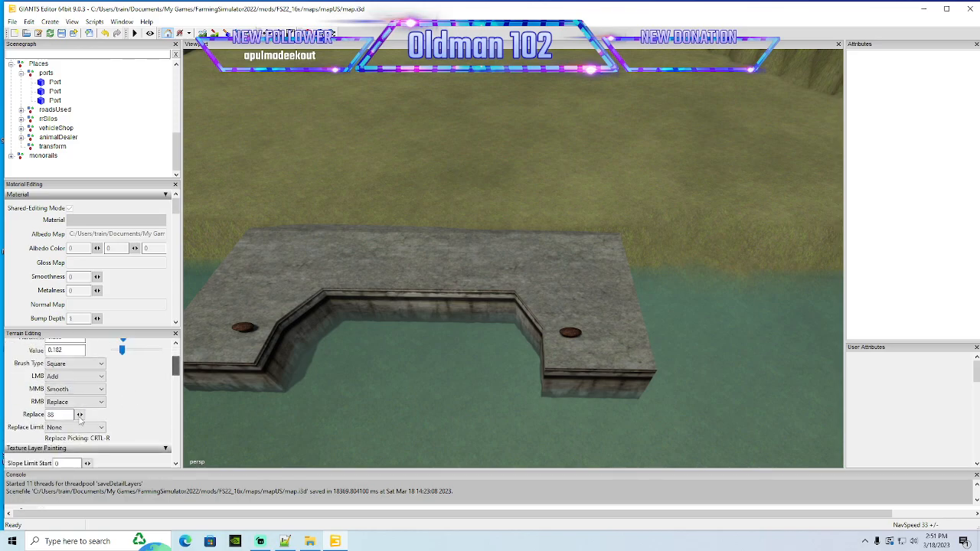
{"action": "type", "text": "8"}
{"action": "scroll", "coordinate": [171, 367], "scroll_direction": "up", "scroll_amount": 2}
{"action": "mouse_move", "coordinate": [123, 398]}
{"action": "left_mouse_down"}
{"action": "mouse_move", "coordinate": [160, 399]}
{"action": "mouse_move", "coordinate": [161, 411]}
{"action": "left_mouse_up"}
{"action": "left_click_drag", "start_coordinate": [442, 218], "coordinate": [317, 213]}
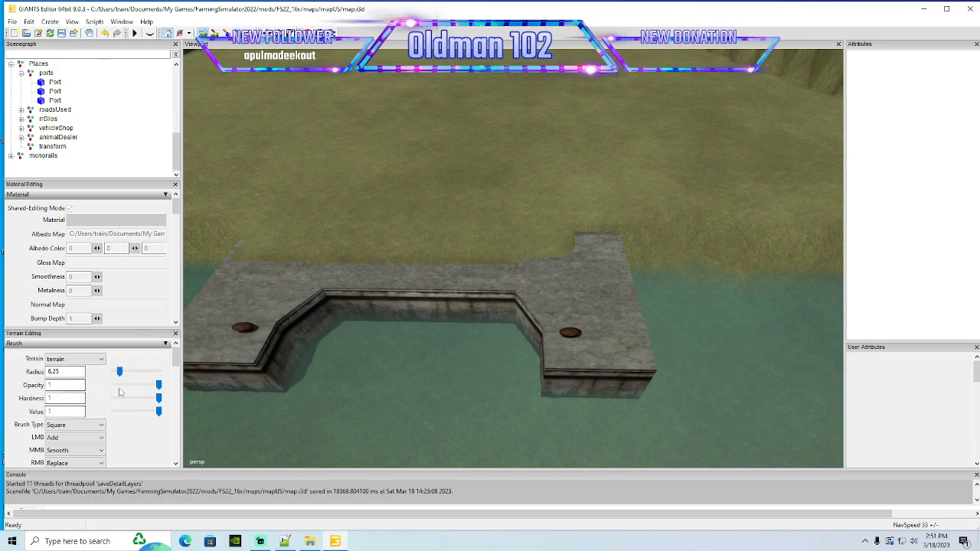
Level the ground under the port with Replace at 87.7 and 87.4, and clear the earth around its water side at 83.25
{"action": "scroll", "coordinate": [175, 365], "scroll_direction": "down", "scroll_amount": 2}
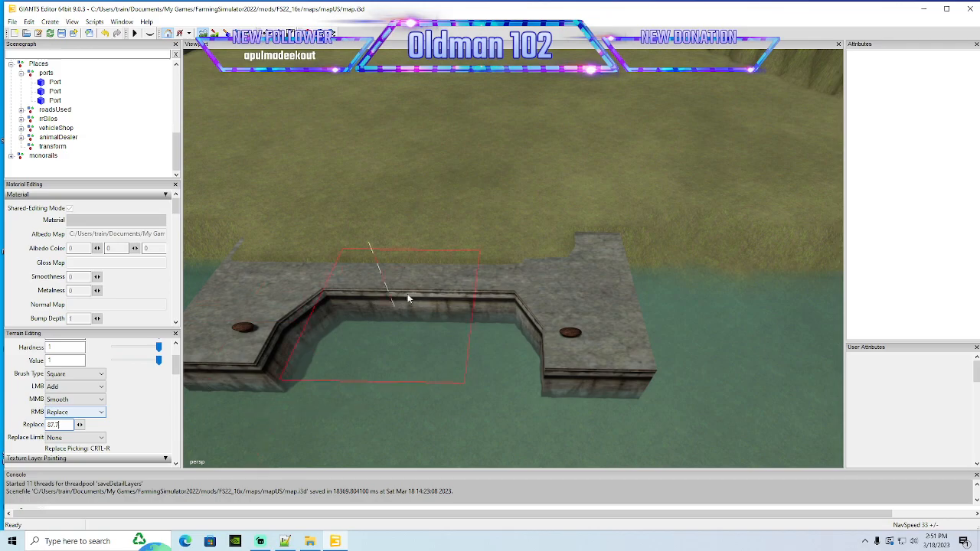
{"action": "mouse_move", "coordinate": [524, 254]}
{"action": "right_mouse_down"}
{"action": "mouse_move", "coordinate": [505, 239]}
{"action": "mouse_move", "coordinate": [297, 220]}
{"action": "mouse_move", "coordinate": [581, 220]}
{"action": "mouse_move", "coordinate": [267, 211]}
{"action": "right_mouse_up"}
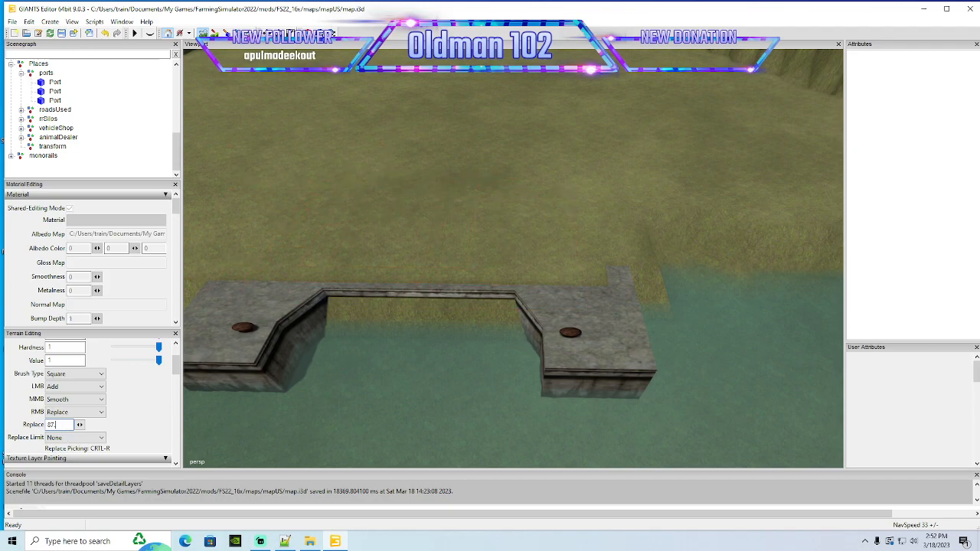
{"action": "mouse_move", "coordinate": [365, 304]}
{"action": "right_mouse_down"}
{"action": "mouse_move", "coordinate": [463, 200]}
{"action": "mouse_move", "coordinate": [378, 228]}
{"action": "mouse_move", "coordinate": [297, 230]}
{"action": "mouse_move", "coordinate": [359, 240]}
{"action": "mouse_move", "coordinate": [574, 241]}
{"action": "right_mouse_up"}
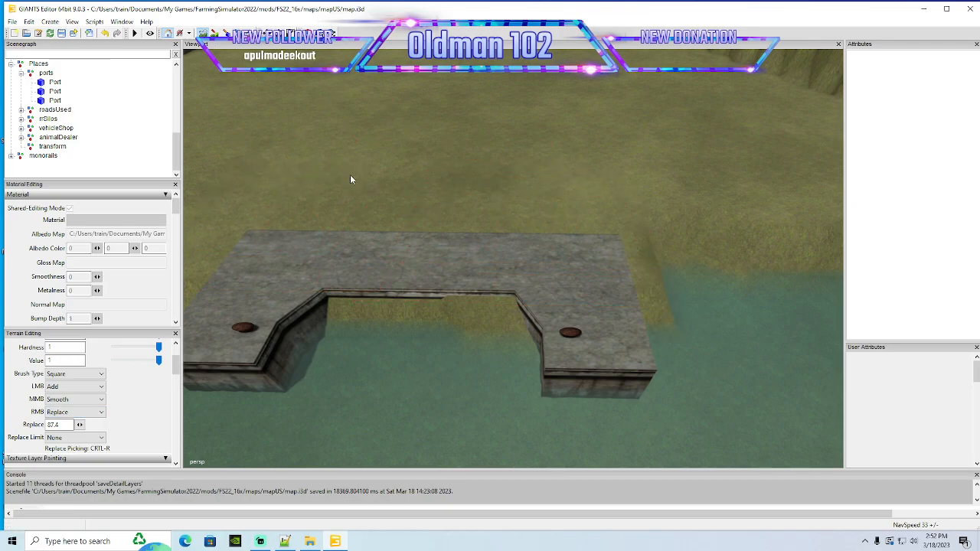
{"action": "scroll", "coordinate": [352, 177], "scroll_direction": "down", "scroll_amount": 5}
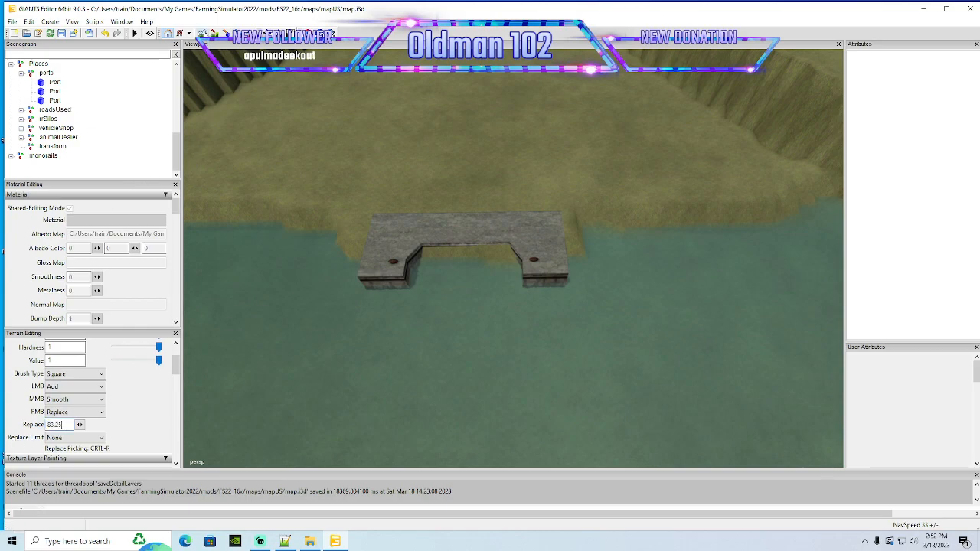
{"action": "right_click_drag", "start_coordinate": [356, 272], "coordinate": [551, 267]}
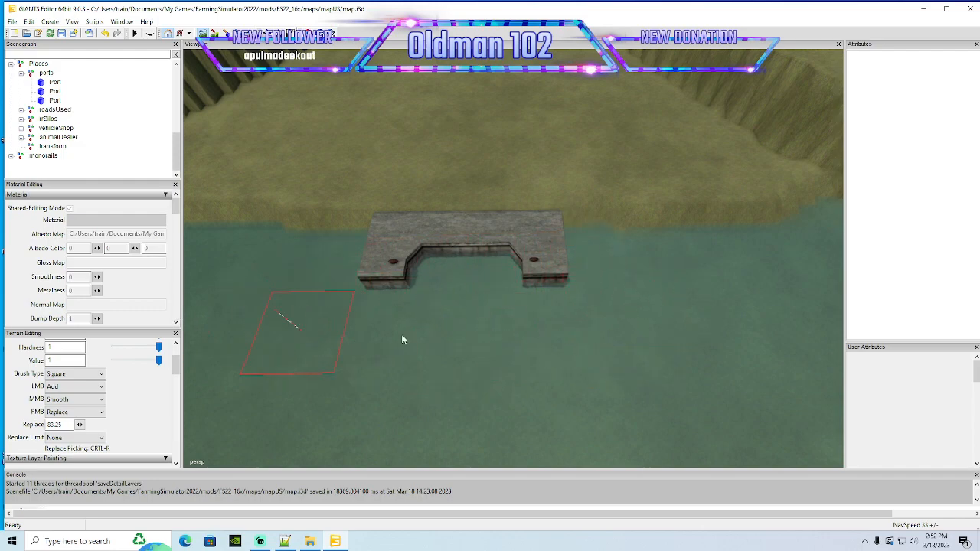
Duplicate the port by the ramp and set the copy's Y rotation to -90
{"action": "mouse_move", "coordinate": [550, 308]}
{"action": "left_mouse_down", "text": "alt"}
{"action": "mouse_move", "coordinate": [534, 181]}
{"action": "mouse_move", "coordinate": [445, 257]}
{"action": "mouse_move", "coordinate": [392, 247]}
{"action": "mouse_move", "coordinate": [379, 257]}
{"action": "mouse_move", "coordinate": [420, 256]}
{"action": "left_mouse_up", "text": "alt"}
{"action": "scroll", "coordinate": [392, 247], "scroll_direction": "down", "scroll_amount": 6}
{"action": "scroll", "coordinate": [490, 260], "scroll_direction": "up", "scroll_amount": 3}
{"action": "left_click", "coordinate": [567, 301]}
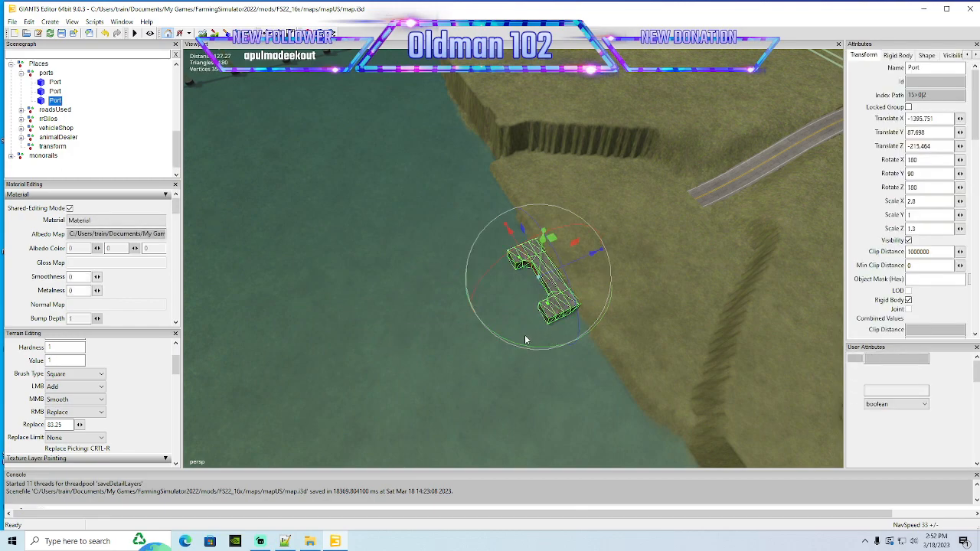
{"action": "key", "text": "ctrl+d"}
{"action": "left_click_drag", "start_coordinate": [524, 346], "coordinate": [547, 247]}
{"action": "left_click_drag", "start_coordinate": [929, 174], "coordinate": [734, 198]}
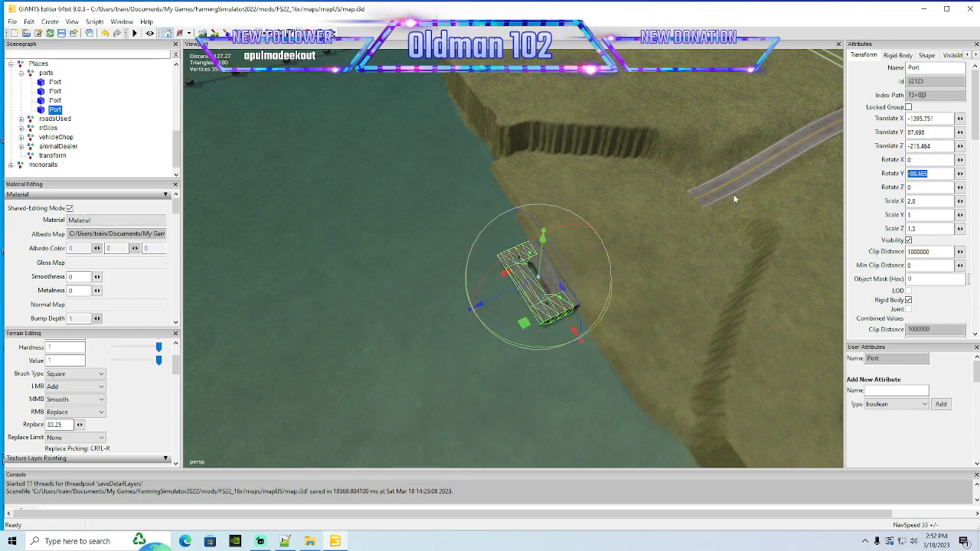
{"action": "type", "text": "-90"}
Move the new port copy across the water towards the opposite shore, to about X -1754.4
{"action": "left_click_drag", "start_coordinate": [695, 247], "coordinate": [527, 249], "text": "alt"}
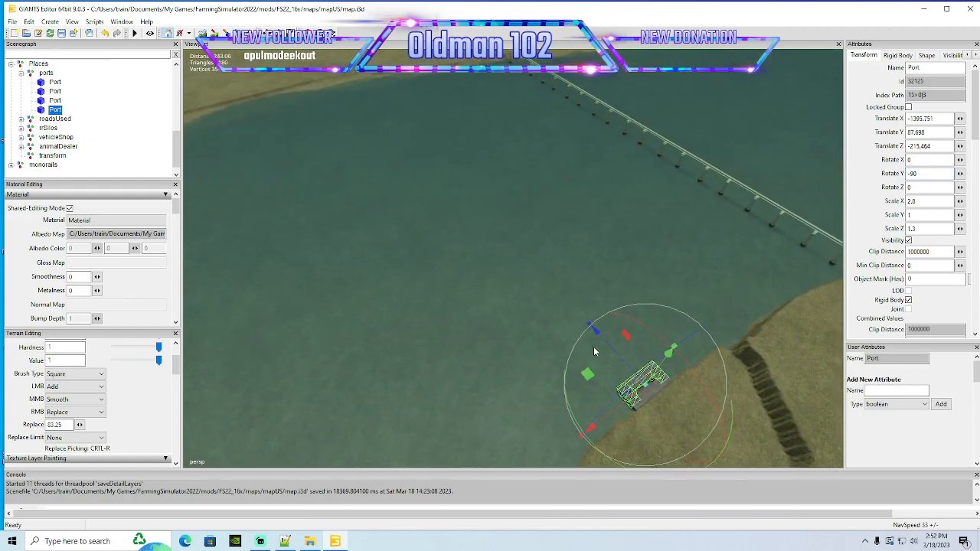
{"action": "left_click_drag", "start_coordinate": [611, 350], "coordinate": [364, 80]}
{"action": "left_click_drag", "start_coordinate": [468, 275], "coordinate": [330, 281], "text": "alt"}
{"action": "left_click_drag", "start_coordinate": [263, 255], "coordinate": [321, 271]}
{"action": "left_click_drag", "start_coordinate": [497, 316], "coordinate": [609, 312], "text": "alt"}
{"action": "scroll", "coordinate": [471, 267], "scroll_direction": "up", "scroll_amount": 5}
{"action": "scroll", "coordinate": [603, 323], "scroll_direction": "down", "scroll_amount": 3}
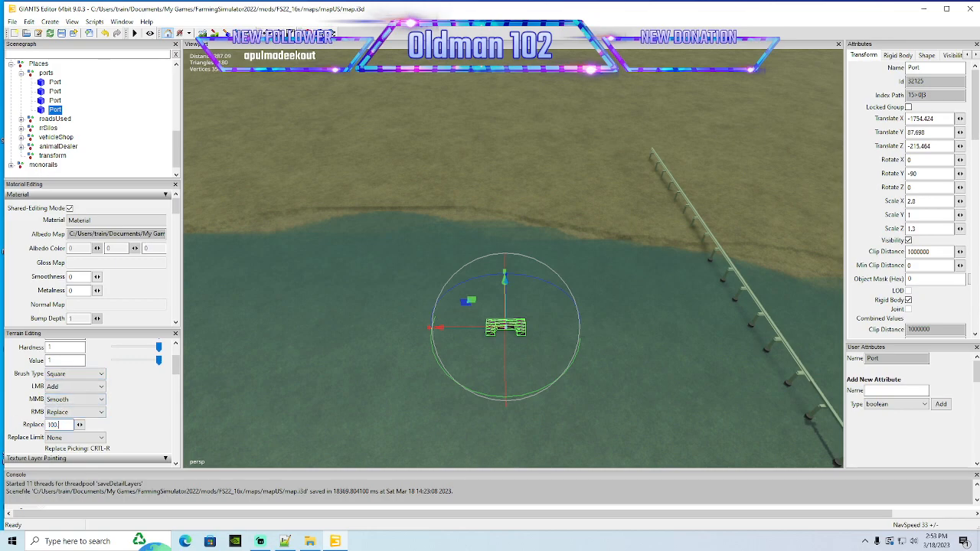
Set Replace to 100.9 and the brush radius to 50, and raise the opposite shore behind the port into a level bank
{"action": "left_click", "coordinate": [201, 32]}
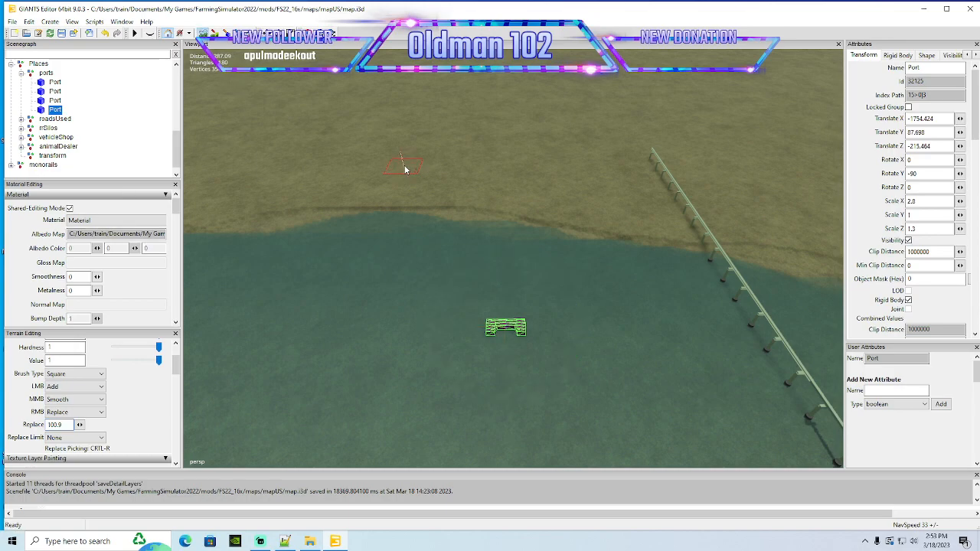
{"action": "scroll", "coordinate": [176, 364], "scroll_direction": "up", "scroll_amount": 2}
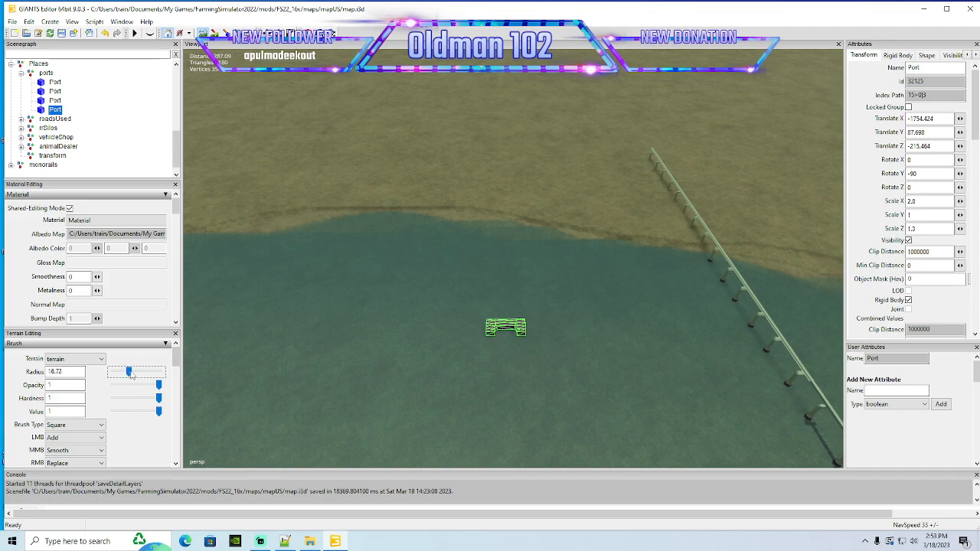
{"action": "left_click_drag", "start_coordinate": [129, 371], "coordinate": [158, 371]}
{"action": "mouse_move", "coordinate": [505, 229]}
{"action": "left_mouse_down"}
{"action": "mouse_move", "coordinate": [502, 265]}
{"action": "mouse_move", "coordinate": [316, 252]}
{"action": "mouse_move", "coordinate": [284, 258]}
{"action": "mouse_move", "coordinate": [406, 266]}
{"action": "mouse_move", "coordinate": [273, 263]}
{"action": "left_mouse_up"}
{"action": "mouse_move", "coordinate": [526, 258]}
{"action": "left_mouse_down"}
{"action": "mouse_move", "coordinate": [762, 260]}
{"action": "mouse_move", "coordinate": [337, 224]}
{"action": "mouse_move", "coordinate": [696, 226]}
{"action": "left_mouse_up"}
{"action": "mouse_move", "coordinate": [706, 190]}
{"action": "left_mouse_down"}
{"action": "mouse_move", "coordinate": [337, 186]}
{"action": "mouse_move", "coordinate": [623, 174]}
{"action": "mouse_move", "coordinate": [333, 165]}
{"action": "mouse_move", "coordinate": [702, 166]}
{"action": "mouse_move", "coordinate": [375, 153]}
{"action": "mouse_move", "coordinate": [681, 153]}
{"action": "mouse_move", "coordinate": [340, 151]}
{"action": "mouse_move", "coordinate": [657, 173]}
{"action": "left_mouse_up"}
{"action": "mouse_move", "coordinate": [366, 178]}
{"action": "left_mouse_down"}
{"action": "mouse_move", "coordinate": [730, 187]}
{"action": "mouse_move", "coordinate": [736, 178]}
{"action": "mouse_move", "coordinate": [472, 148]}
{"action": "mouse_move", "coordinate": [308, 190]}
{"action": "mouse_move", "coordinate": [268, 238]}
{"action": "mouse_move", "coordinate": [376, 170]}
{"action": "mouse_move", "coordinate": [477, 200]}
{"action": "mouse_move", "coordinate": [311, 124]}
{"action": "left_mouse_up"}
{"action": "left_click", "coordinate": [203, 32]}
Switch the terrain brush type to Round and set its Replace height to 88
{"action": "mouse_move", "coordinate": [318, 157]}
{"action": "middle_mouse_down", "text": "alt"}
{"action": "mouse_move", "coordinate": [317, 187]}
{"action": "mouse_move", "coordinate": [319, 135]}
{"action": "mouse_move", "coordinate": [323, 184]}
{"action": "mouse_move", "coordinate": [193, 299]}
{"action": "middle_mouse_up", "text": "alt"}
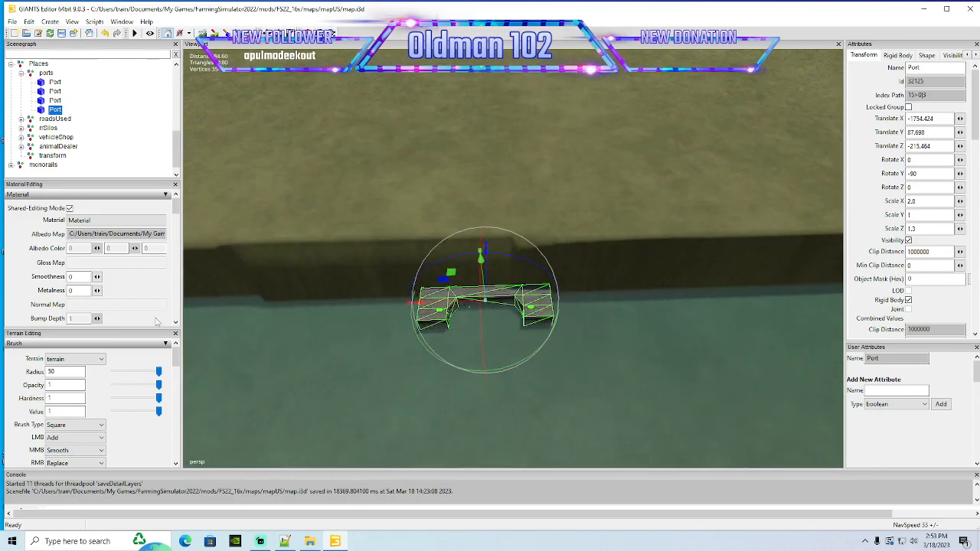
{"action": "mouse_move", "coordinate": [175, 363]}
{"action": "left_mouse_down"}
{"action": "mouse_move", "coordinate": [175, 381]}
{"action": "mouse_move", "coordinate": [175, 371]}
{"action": "left_mouse_up"}
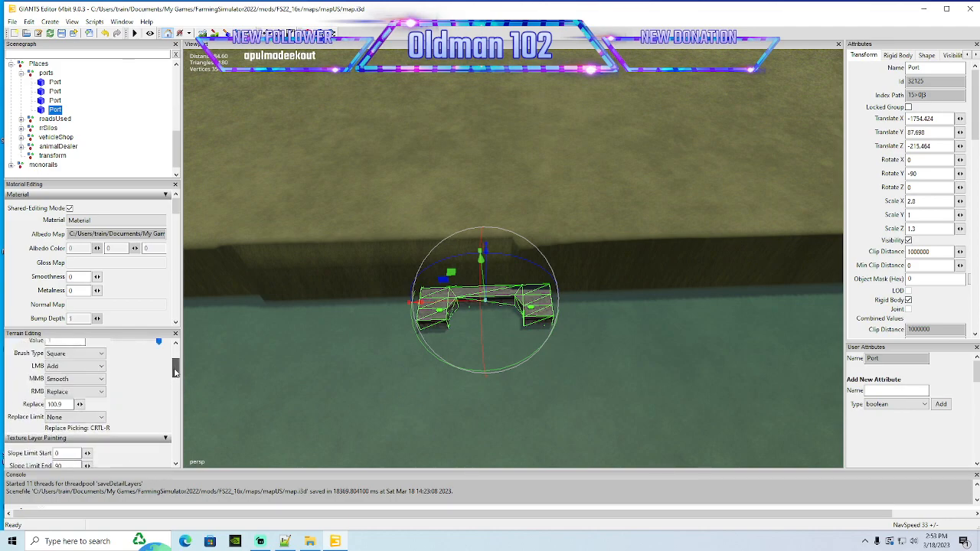
{"action": "left_click", "coordinate": [76, 353]}
{"action": "left_click", "coordinate": [72, 364]}
{"action": "scroll", "coordinate": [175, 373], "scroll_direction": "down", "scroll_amount": 1}
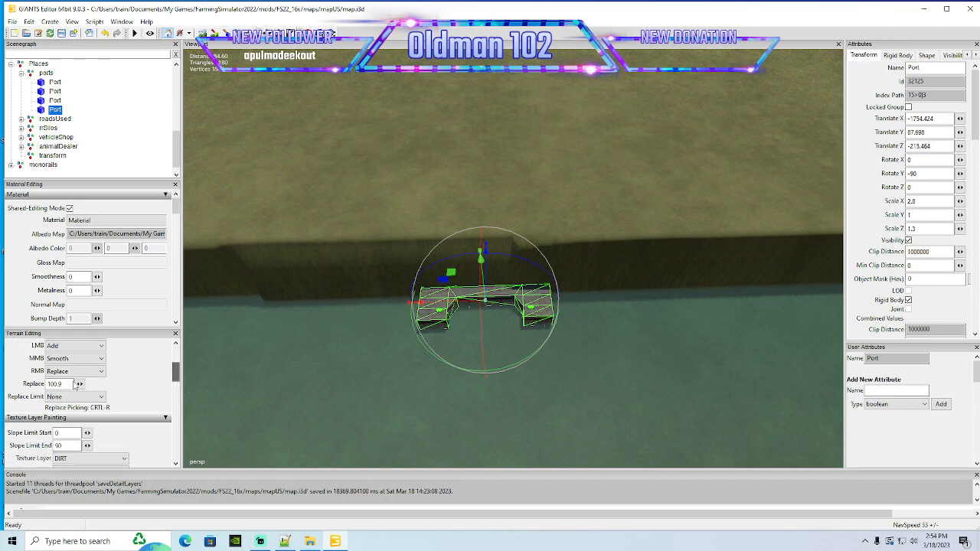
{"action": "double_click", "coordinate": [55, 383]}
{"action": "type", "text": "88"}
Deselect the port and carve a rounded basin into the raised bank behind it, lowering the ground to 88
{"action": "left_click_drag", "start_coordinate": [460, 127], "coordinate": [460, 113], "text": "alt"}
{"action": "scroll", "coordinate": [459, 112], "scroll_direction": "down", "scroll_amount": 4}
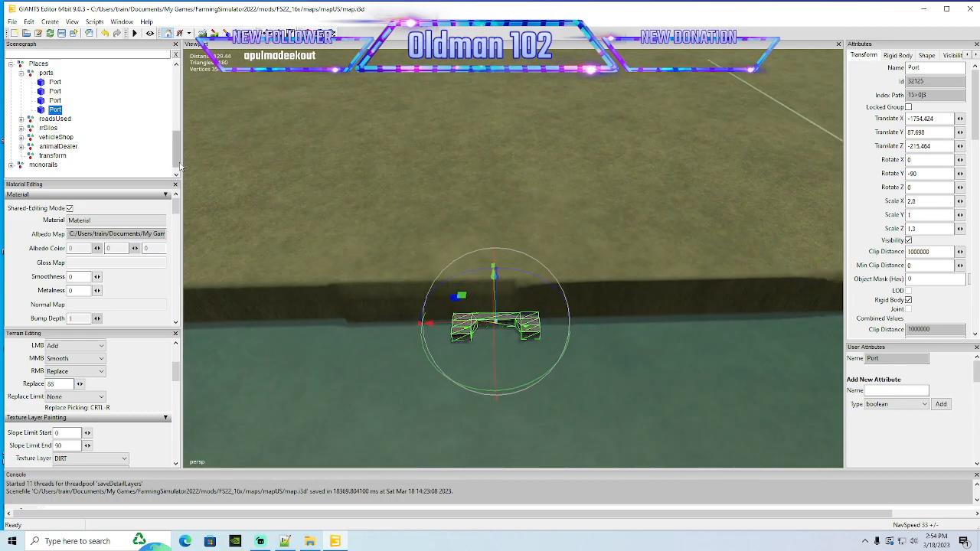
{"action": "left_click", "coordinate": [177, 173]}
{"action": "left_click", "coordinate": [105, 173]}
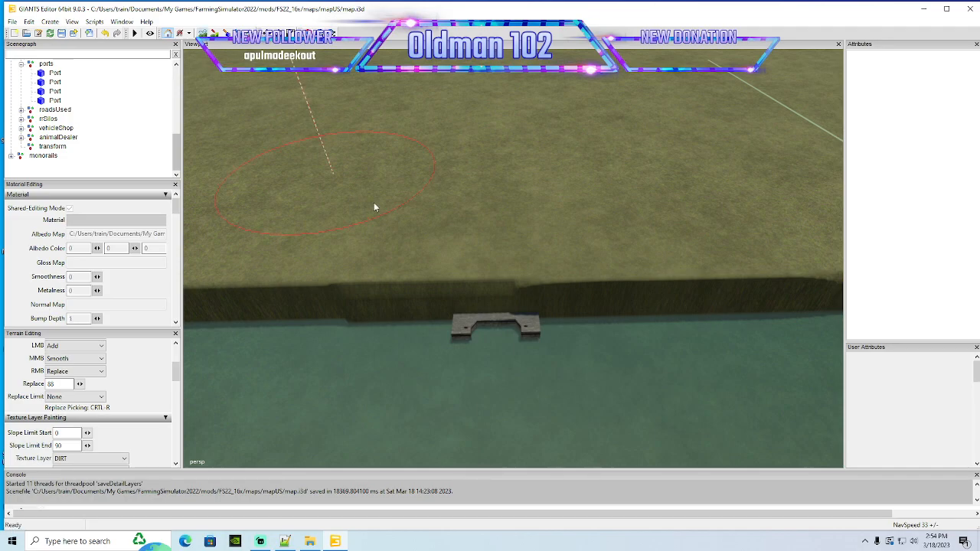
{"action": "scroll", "coordinate": [496, 268], "scroll_direction": "down", "scroll_amount": 1}
{"action": "mouse_move", "coordinate": [482, 272]}
{"action": "right_mouse_down"}
{"action": "mouse_move", "coordinate": [482, 290]}
{"action": "mouse_move", "coordinate": [494, 293]}
{"action": "mouse_move", "coordinate": [555, 281]}
{"action": "mouse_move", "coordinate": [501, 260]}
{"action": "mouse_move", "coordinate": [463, 291]}
{"action": "mouse_move", "coordinate": [441, 295]}
{"action": "mouse_move", "coordinate": [471, 262]}
{"action": "mouse_move", "coordinate": [586, 285]}
{"action": "mouse_move", "coordinate": [570, 294]}
{"action": "mouse_move", "coordinate": [497, 229]}
{"action": "mouse_move", "coordinate": [448, 274]}
{"action": "mouse_move", "coordinate": [506, 247]}
{"action": "mouse_move", "coordinate": [558, 269]}
{"action": "mouse_move", "coordinate": [472, 245]}
{"action": "mouse_move", "coordinate": [449, 262]}
{"action": "mouse_move", "coordinate": [479, 240]}
{"action": "mouse_move", "coordinate": [557, 256]}
{"action": "mouse_move", "coordinate": [566, 267]}
{"action": "mouse_move", "coordinate": [491, 234]}
{"action": "mouse_move", "coordinate": [518, 234]}
{"action": "mouse_move", "coordinate": [461, 230]}
{"action": "mouse_move", "coordinate": [450, 249]}
{"action": "right_mouse_up"}
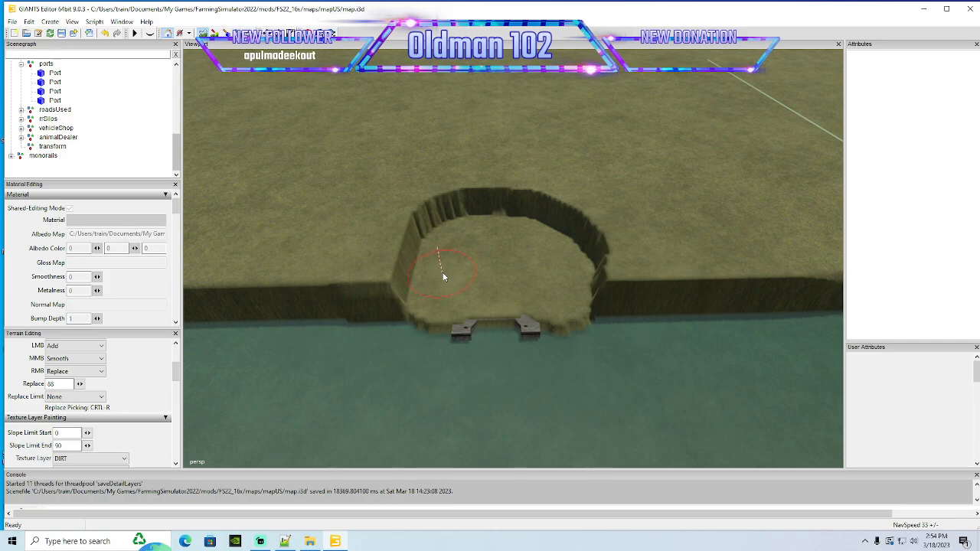
Widen the rounded basin behind the port, replacing the ground along its rim with height 88
{"action": "mouse_move", "coordinate": [440, 291]}
{"action": "right_mouse_down"}
{"action": "mouse_move", "coordinate": [584, 286]}
{"action": "mouse_move", "coordinate": [531, 249]}
{"action": "mouse_move", "coordinate": [436, 256]}
{"action": "mouse_move", "coordinate": [481, 238]}
{"action": "right_mouse_up"}
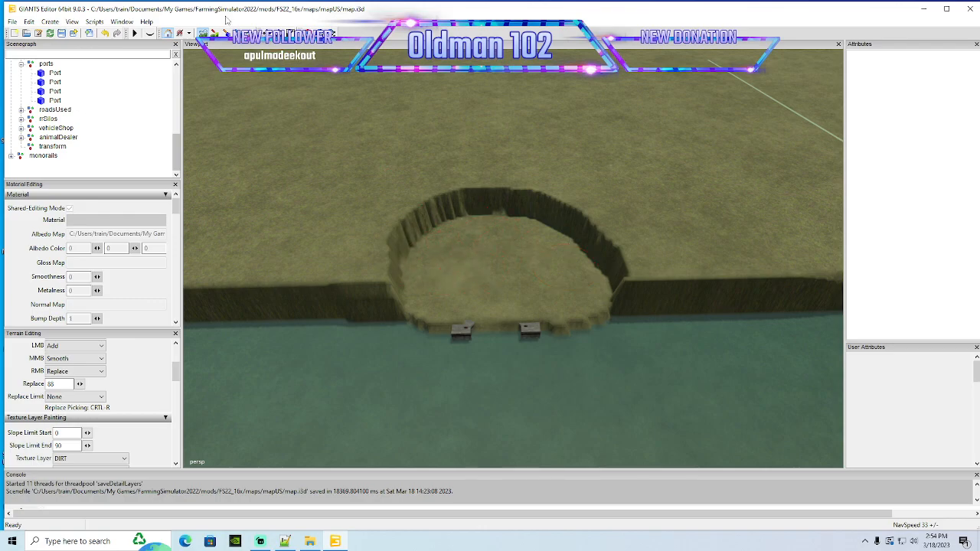
Duplicate the slopeUp road ramp at the edge of the first shore's basin and set the copy's Y rotation to -90
{"action": "left_click_drag", "start_coordinate": [490, 191], "coordinate": [615, 194], "text": "alt"}
{"action": "scroll", "coordinate": [622, 178], "scroll_direction": "up", "scroll_amount": 3}
{"action": "scroll", "coordinate": [621, 181], "scroll_direction": "up", "scroll_amount": 8}
{"action": "left_click", "coordinate": [500, 297]}
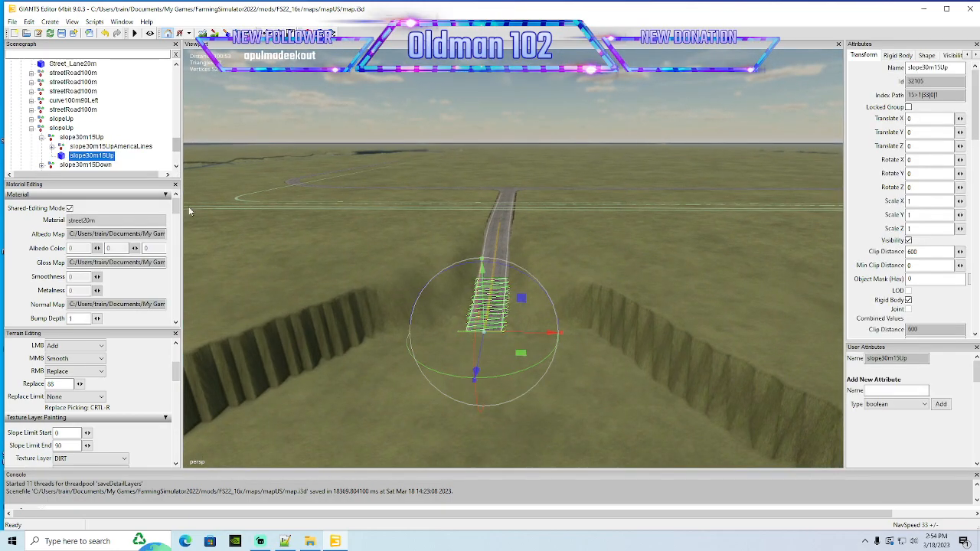
{"action": "left_click", "coordinate": [32, 129]}
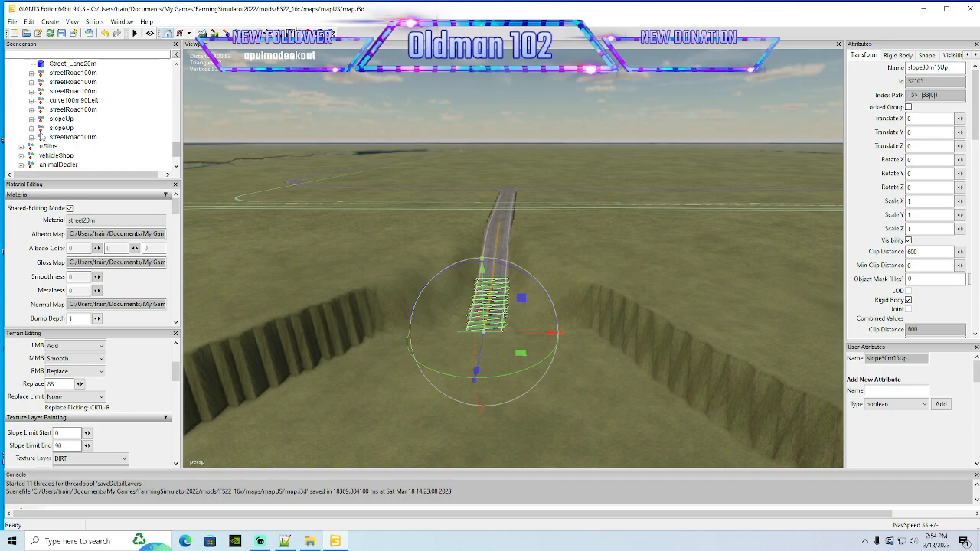
{"action": "left_click", "coordinate": [55, 128]}
{"action": "scroll", "coordinate": [360, 265], "scroll_direction": "up", "scroll_amount": 6}
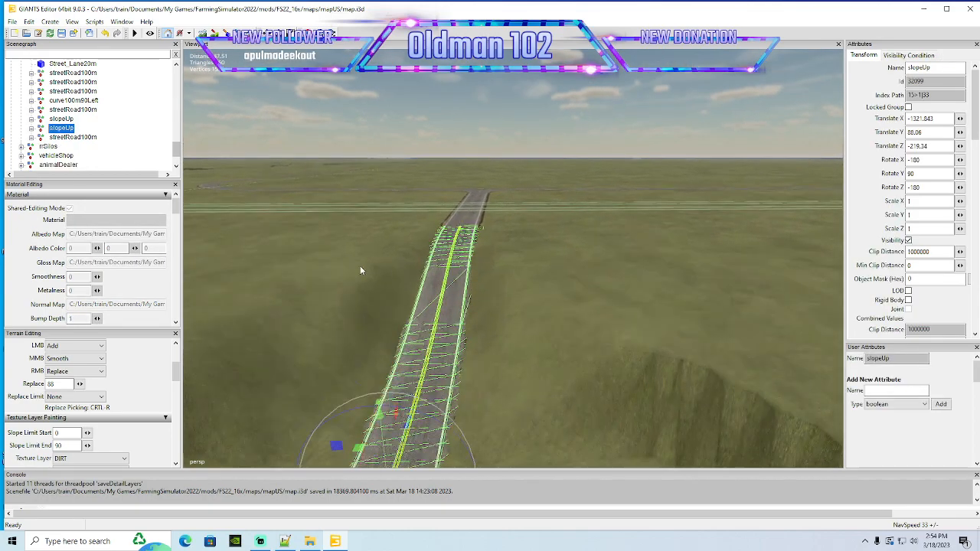
{"action": "left_click_drag", "start_coordinate": [360, 265], "coordinate": [325, 314], "text": "alt"}
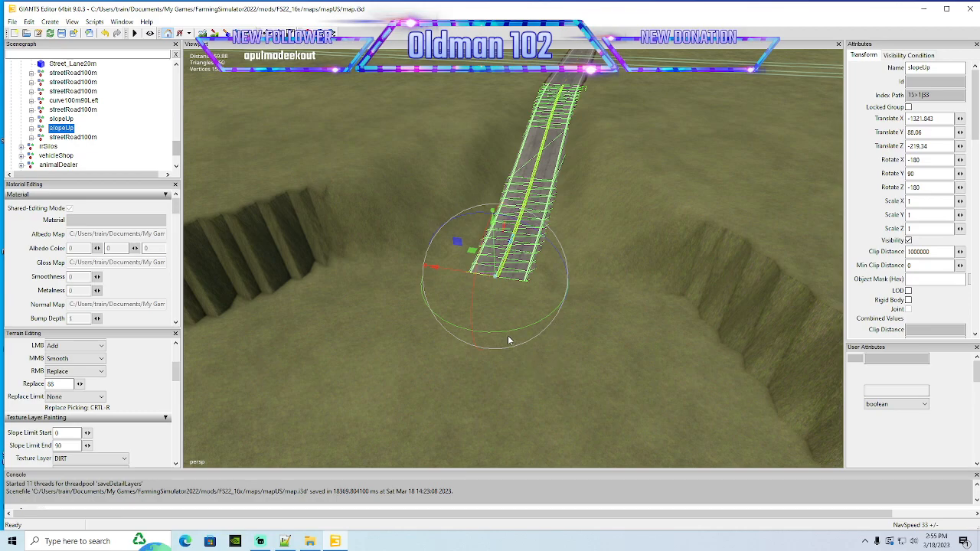
{"action": "key", "text": "ctrl+d"}
{"action": "left_click_drag", "start_coordinate": [504, 333], "coordinate": [488, 229]}
{"action": "left_click_drag", "start_coordinate": [928, 175], "coordinate": [659, 196]}
{"action": "type", "text": "-90"}
{"action": "scroll", "coordinate": [587, 266], "scroll_direction": "up", "scroll_amount": 5}
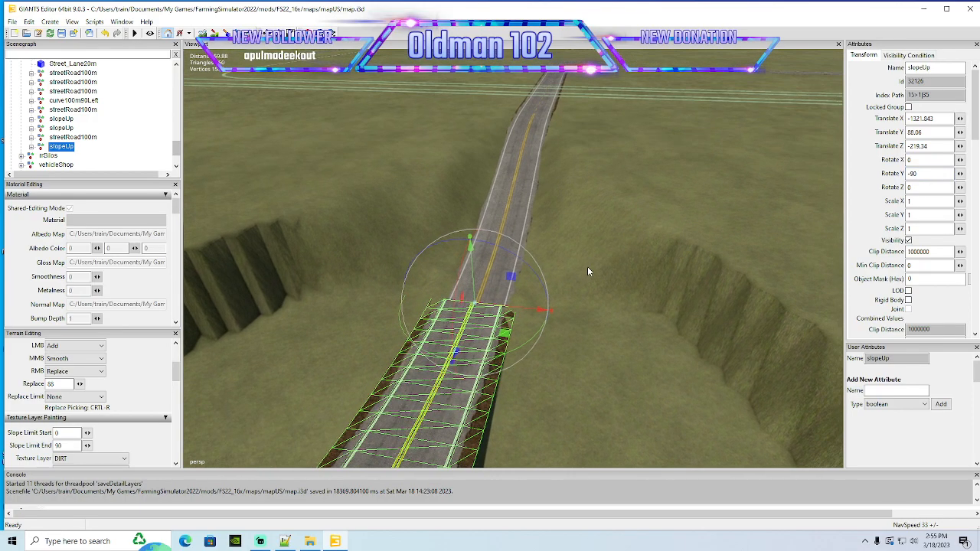
Move the ramp copy across the water into the opposite shore's basin, to about X -1812.2 and Z -218.7
{"action": "left_click_drag", "start_coordinate": [524, 311], "coordinate": [528, 310]}
{"action": "left_click_drag", "start_coordinate": [597, 324], "coordinate": [267, 232], "text": "alt"}
{"action": "scroll", "coordinate": [454, 326], "scroll_direction": "down", "scroll_amount": 6}
{"action": "left_click_drag", "start_coordinate": [459, 287], "coordinate": [383, 271], "text": "alt"}
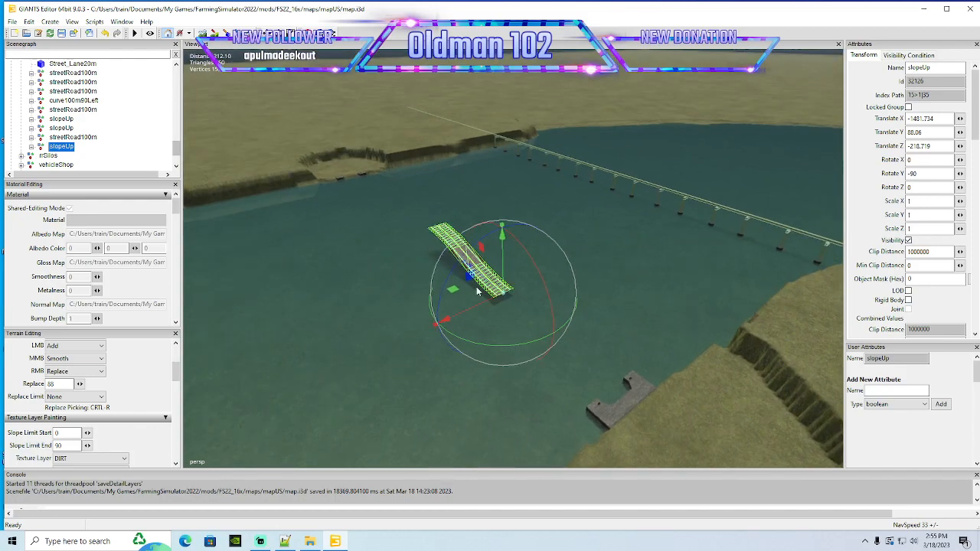
{"action": "left_click_drag", "start_coordinate": [476, 291], "coordinate": [128, 65]}
{"action": "left_click_drag", "start_coordinate": [536, 230], "coordinate": [486, 163], "text": "alt"}
{"action": "scroll", "coordinate": [487, 163], "scroll_direction": "up", "scroll_amount": 3}
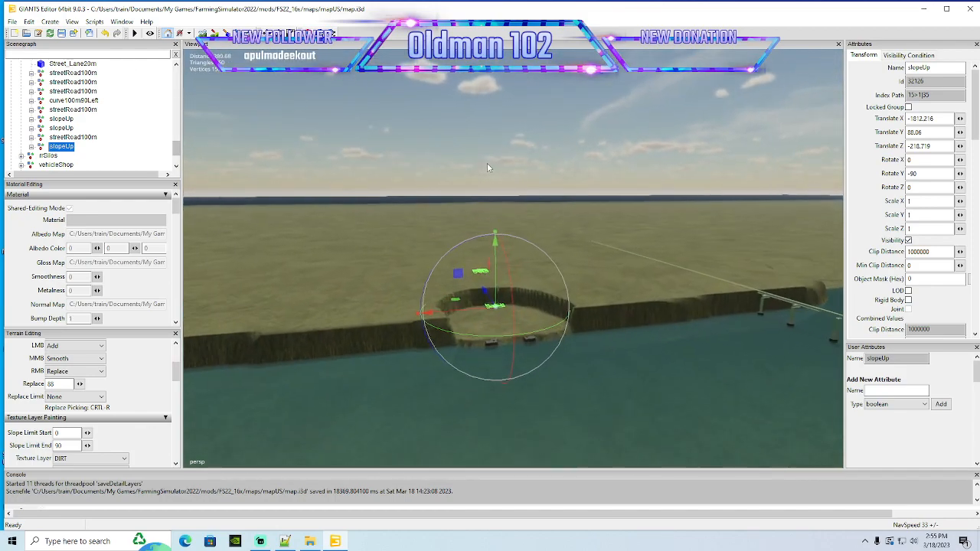
Shift the ramp copy slightly further towards the basin's back wall, to about X -1814.1
{"action": "scroll", "coordinate": [487, 163], "scroll_direction": "up", "scroll_amount": 10}
{"action": "left_click_drag", "start_coordinate": [487, 165], "coordinate": [454, 217], "text": "alt"}
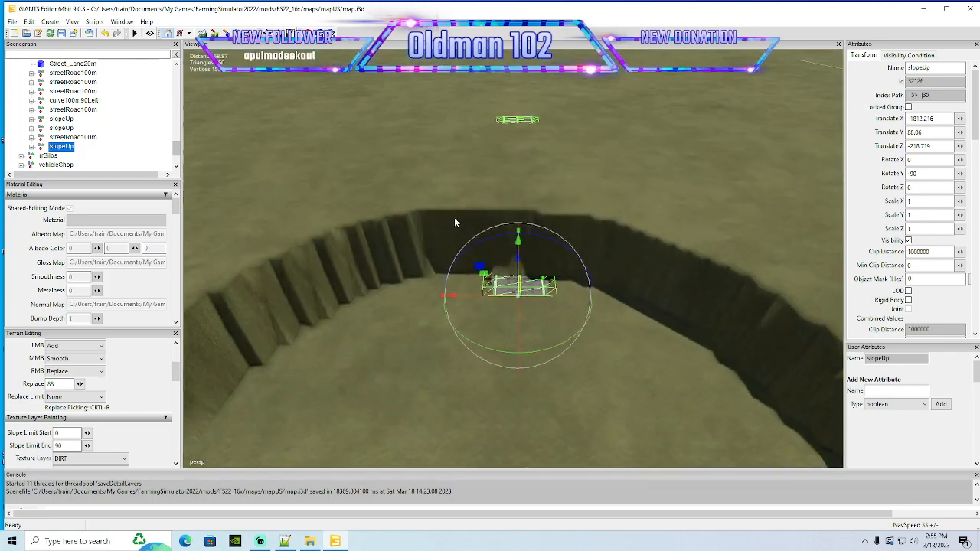
{"action": "scroll", "coordinate": [454, 217], "scroll_direction": "up", "scroll_amount": 5}
{"action": "left_click_drag", "start_coordinate": [533, 336], "coordinate": [579, 342], "text": "alt"}
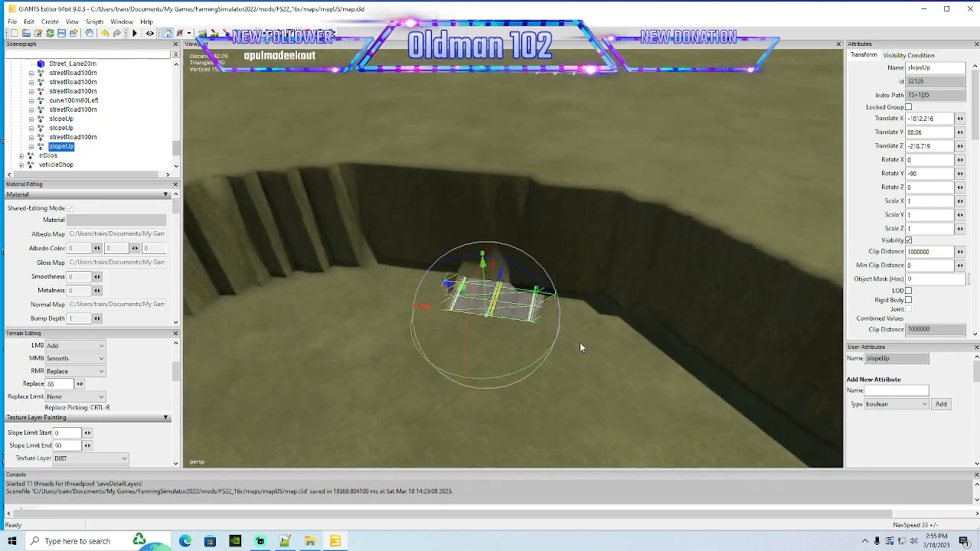
{"action": "left_click_drag", "start_coordinate": [497, 292], "coordinate": [505, 277]}
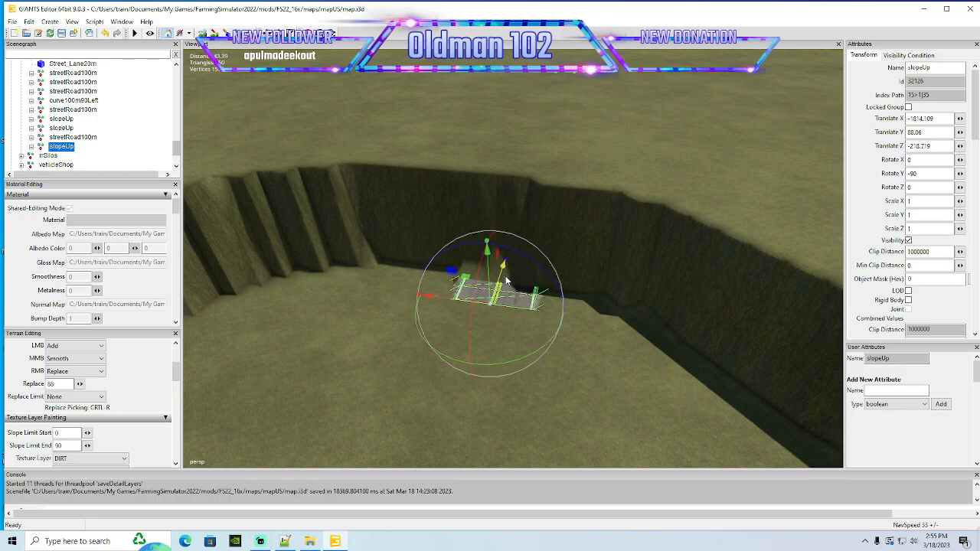
{"action": "scroll", "coordinate": [536, 291], "scroll_direction": "down", "scroll_amount": 5}
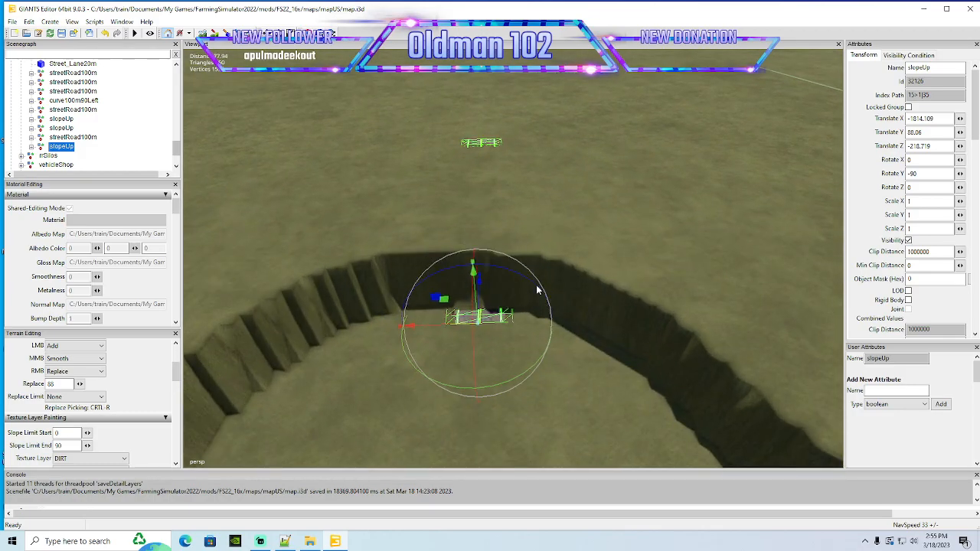
Set the RMB terrain action to Subtract with opacity 0.466, hardness 0.477 and value 0.466, and save the map
{"action": "left_click", "coordinate": [76, 371]}
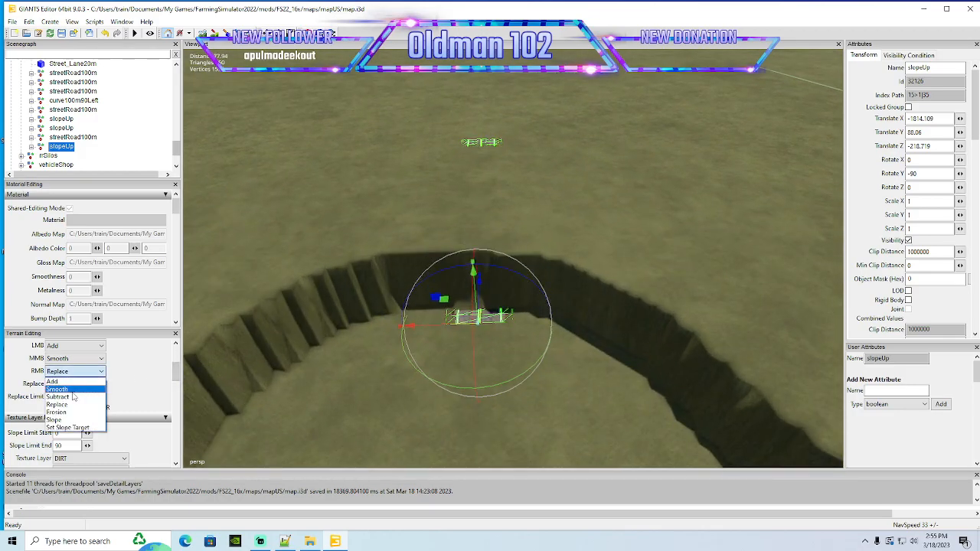
{"action": "left_click", "coordinate": [58, 396]}
{"action": "scroll", "coordinate": [176, 363], "scroll_direction": "up", "scroll_amount": 3}
{"action": "left_click_drag", "start_coordinate": [175, 364], "coordinate": [135, 392]}
{"action": "left_click", "coordinate": [62, 33]}
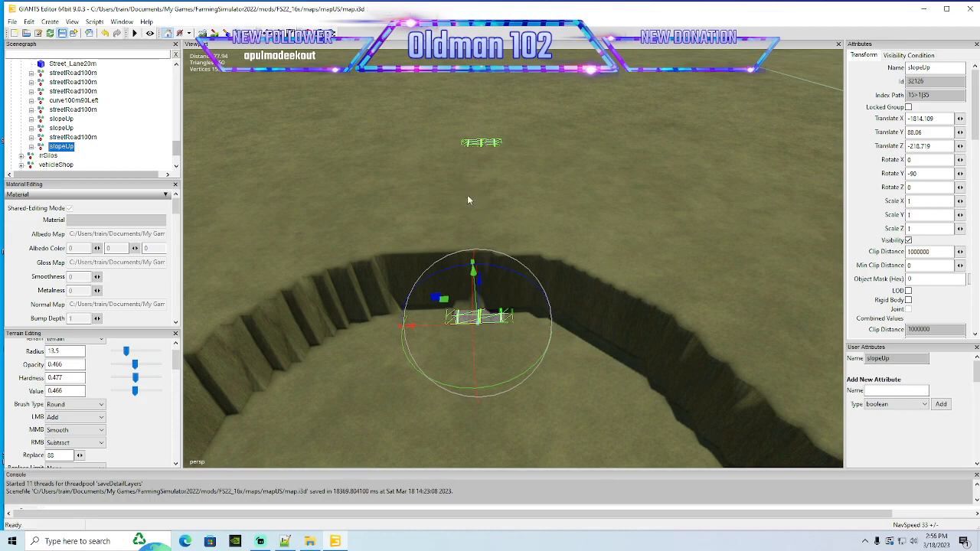
Switch to terrain sculpting, lower the ground covering the ramp's upper end, and deselect the ramp
{"action": "scroll", "coordinate": [497, 207], "scroll_direction": "up", "scroll_amount": 3}
{"action": "mouse_move", "coordinate": [497, 207]}
{"action": "left_mouse_down", "text": "alt"}
{"action": "mouse_move", "coordinate": [480, 189]}
{"action": "mouse_move", "coordinate": [491, 199]}
{"action": "left_mouse_up", "text": "alt"}
{"action": "scroll", "coordinate": [487, 195], "scroll_direction": "down", "scroll_amount": 3}
{"action": "scroll", "coordinate": [488, 191], "scroll_direction": "up", "scroll_amount": 2}
{"action": "scroll", "coordinate": [492, 199], "scroll_direction": "down", "scroll_amount": 2}
{"action": "scroll", "coordinate": [491, 199], "scroll_direction": "up", "scroll_amount": 2}
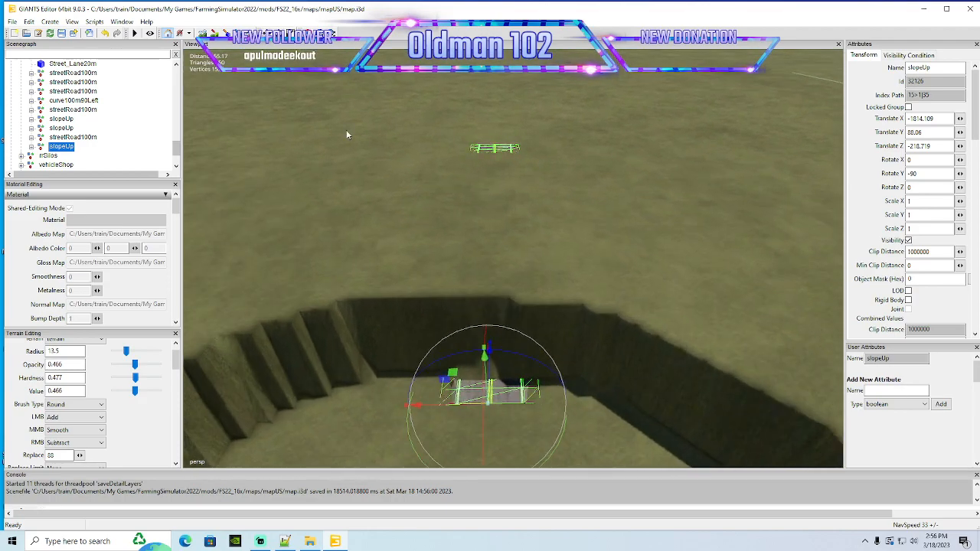
{"action": "left_click", "coordinate": [203, 34]}
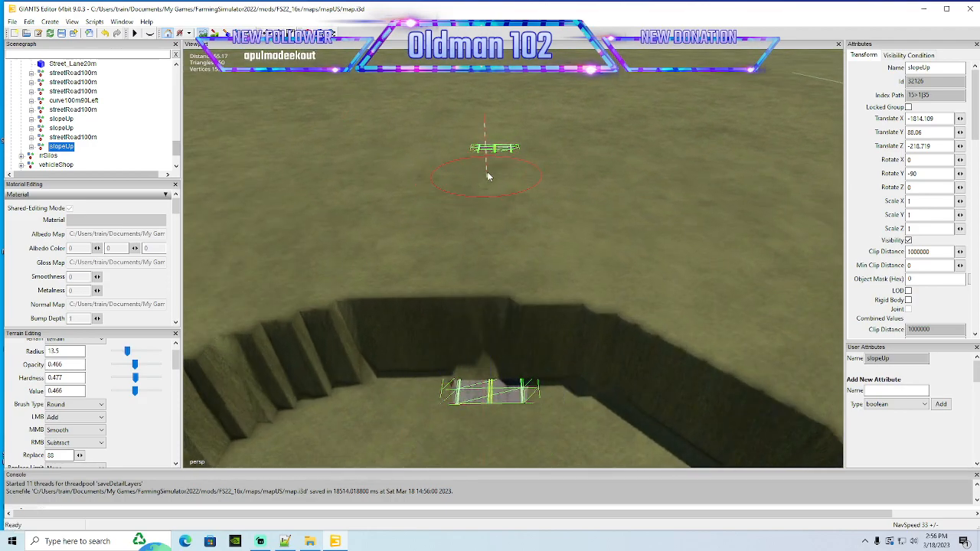
{"action": "right_click_drag", "start_coordinate": [493, 170], "coordinate": [488, 212]}
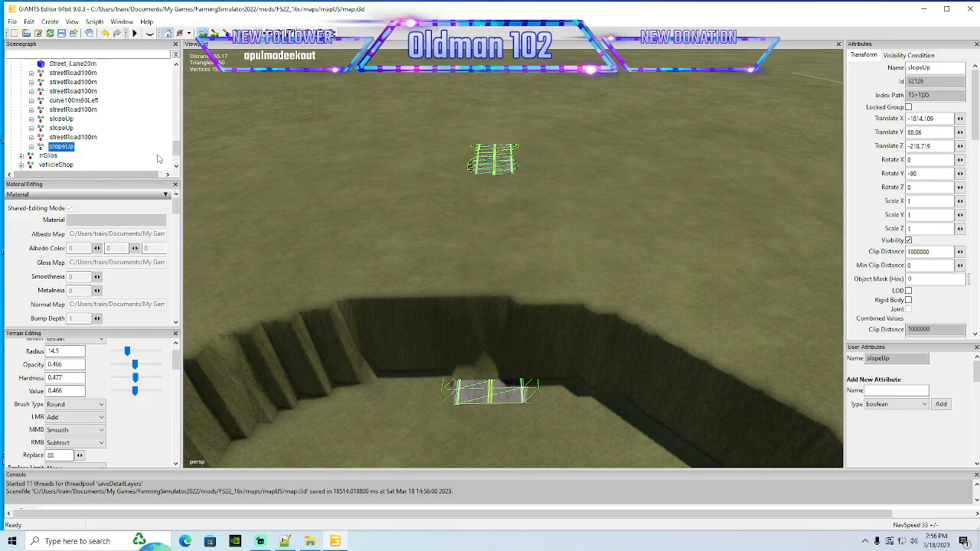
{"action": "left_click_drag", "start_coordinate": [176, 150], "coordinate": [176, 161]}
{"action": "scroll", "coordinate": [512, 225], "scroll_direction": "down", "scroll_amount": 3}
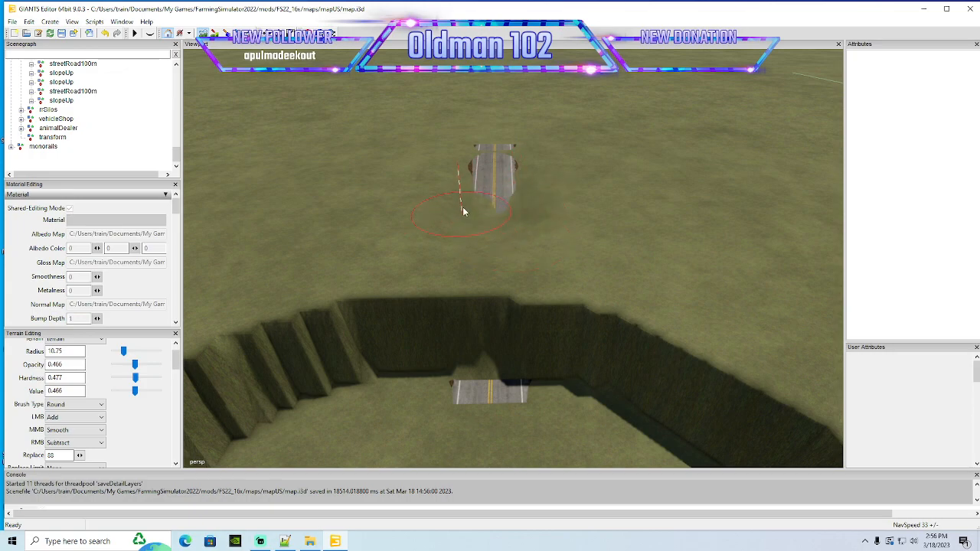
Cut the terrain down along the ramp through the basin wall until the whole road surface is uncovered
{"action": "scroll", "coordinate": [540, 213], "scroll_direction": "up", "scroll_amount": 2}
{"action": "mouse_move", "coordinate": [531, 245]}
{"action": "left_mouse_down"}
{"action": "mouse_move", "coordinate": [532, 298]}
{"action": "mouse_move", "coordinate": [430, 290]}
{"action": "mouse_move", "coordinate": [400, 305]}
{"action": "mouse_move", "coordinate": [349, 306]}
{"action": "mouse_move", "coordinate": [620, 310]}
{"action": "mouse_move", "coordinate": [525, 314]}
{"action": "mouse_move", "coordinate": [517, 255]}
{"action": "left_mouse_up"}
{"action": "mouse_move", "coordinate": [460, 220]}
{"action": "left_mouse_down"}
{"action": "mouse_move", "coordinate": [444, 270]}
{"action": "mouse_move", "coordinate": [573, 281]}
{"action": "mouse_move", "coordinate": [566, 309]}
{"action": "mouse_move", "coordinate": [469, 320]}
{"action": "mouse_move", "coordinate": [562, 320]}
{"action": "mouse_move", "coordinate": [506, 310]}
{"action": "left_mouse_up"}
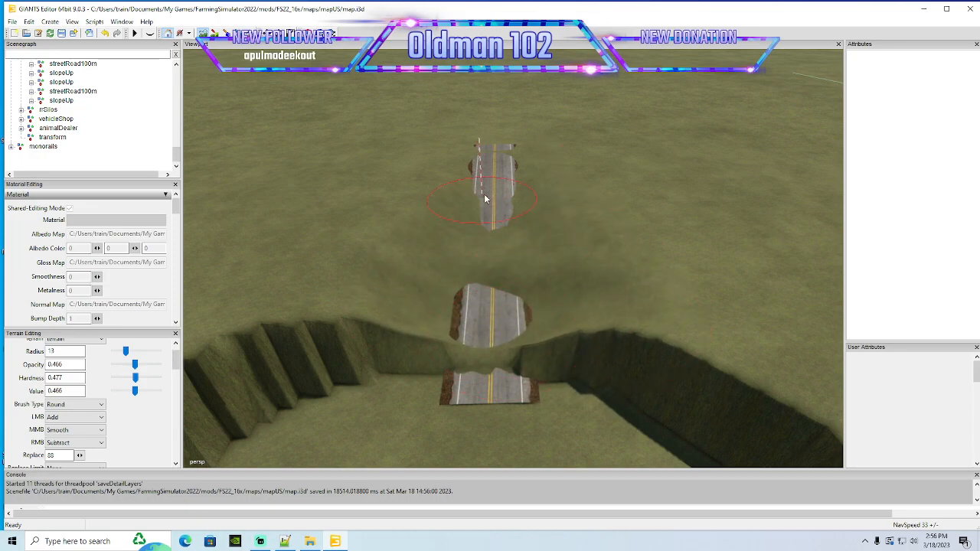
{"action": "left_click_drag", "start_coordinate": [487, 197], "coordinate": [497, 260]}
{"action": "scroll", "coordinate": [502, 245], "scroll_direction": "down", "scroll_amount": 3}
{"action": "right_click_drag", "start_coordinate": [502, 233], "coordinate": [498, 316]}
{"action": "mouse_move", "coordinate": [486, 397]}
{"action": "right_mouse_down"}
{"action": "mouse_move", "coordinate": [513, 357]}
{"action": "mouse_move", "coordinate": [536, 358]}
{"action": "mouse_move", "coordinate": [470, 348]}
{"action": "mouse_move", "coordinate": [463, 355]}
{"action": "right_mouse_up"}
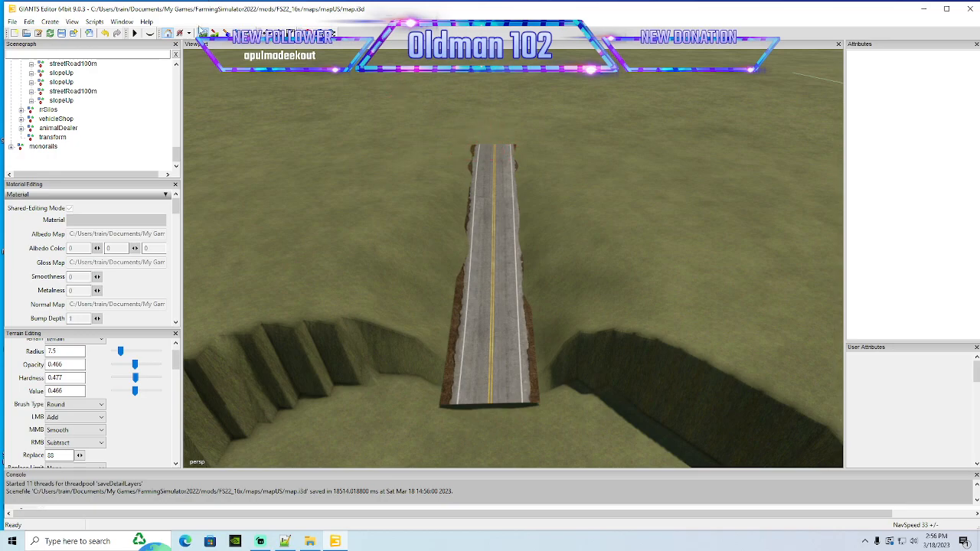
Set brush opacity, hardness and value to 0.307 with a radius of about 3.5, and raise the ground along both edges of the upper ramp
{"action": "mouse_move", "coordinate": [401, 159]}
{"action": "left_mouse_down", "text": "alt"}
{"action": "mouse_move", "coordinate": [383, 138]}
{"action": "mouse_move", "coordinate": [410, 101]}
{"action": "mouse_move", "coordinate": [410, 157]}
{"action": "left_mouse_up", "text": "alt"}
{"action": "scroll", "coordinate": [410, 101], "scroll_direction": "up", "scroll_amount": 3}
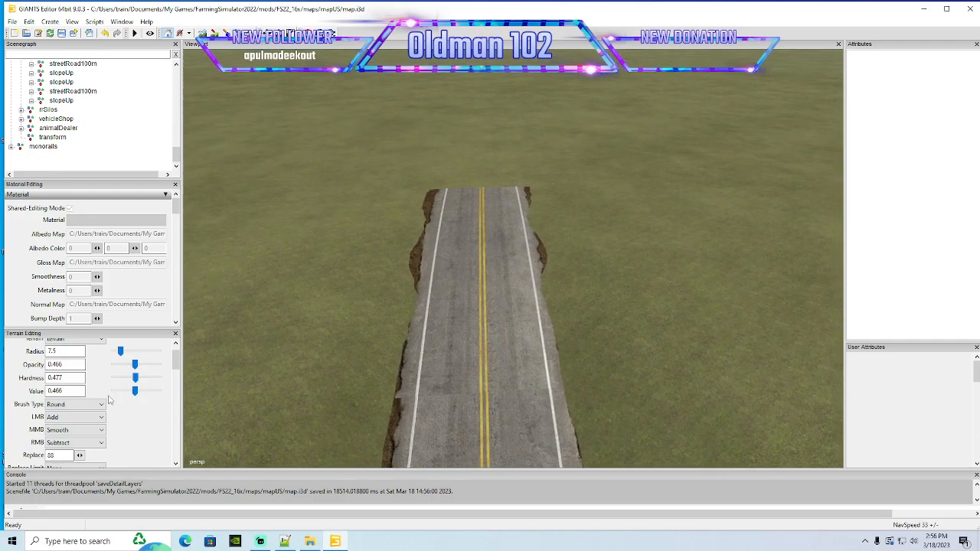
{"action": "left_click_drag", "start_coordinate": [134, 365], "coordinate": [127, 390]}
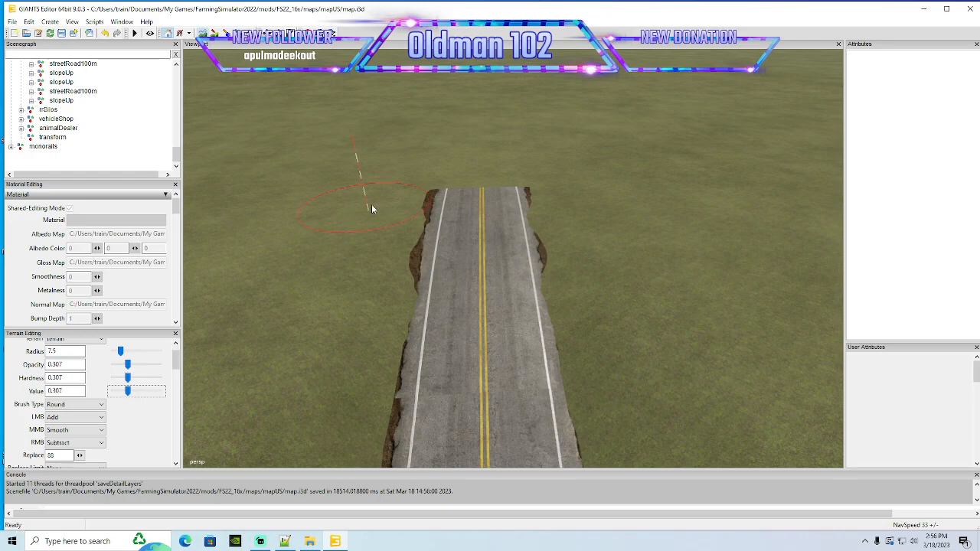
{"action": "scroll", "coordinate": [411, 202], "scroll_direction": "down", "scroll_amount": 3}
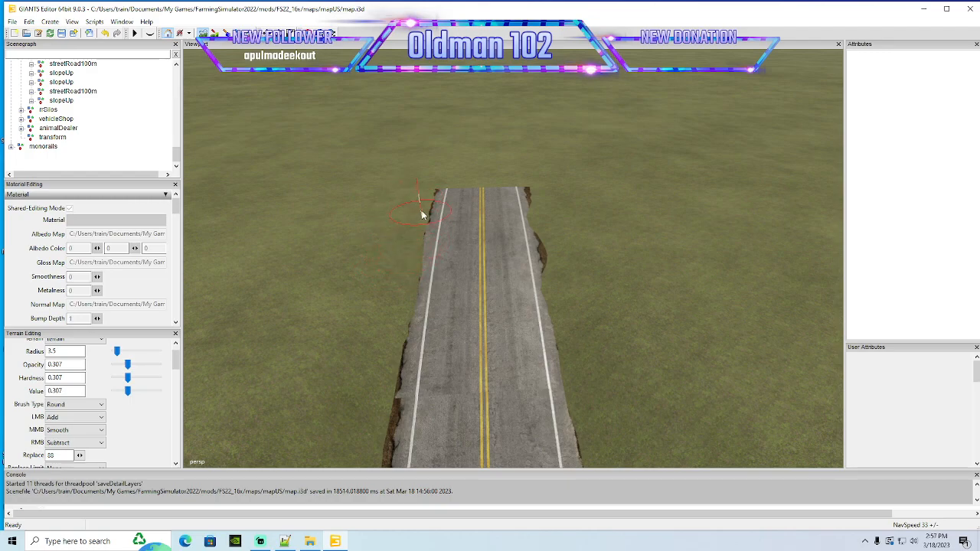
{"action": "mouse_move", "coordinate": [545, 193]}
{"action": "left_mouse_down"}
{"action": "mouse_move", "coordinate": [529, 191]}
{"action": "mouse_move", "coordinate": [557, 256]}
{"action": "left_mouse_up"}
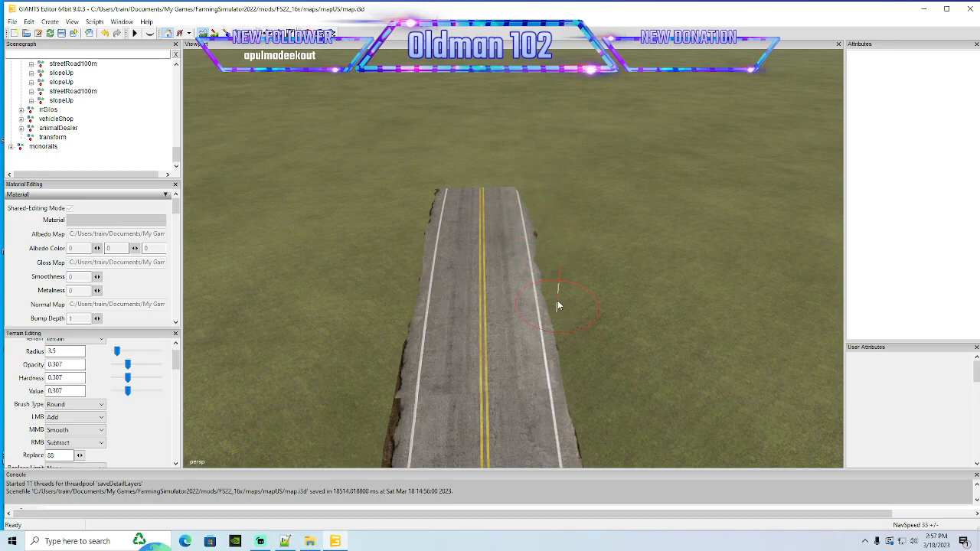
{"action": "scroll", "coordinate": [526, 317], "scroll_direction": "up", "scroll_amount": 1}
{"action": "left_click_drag", "start_coordinate": [539, 328], "coordinate": [561, 379]}
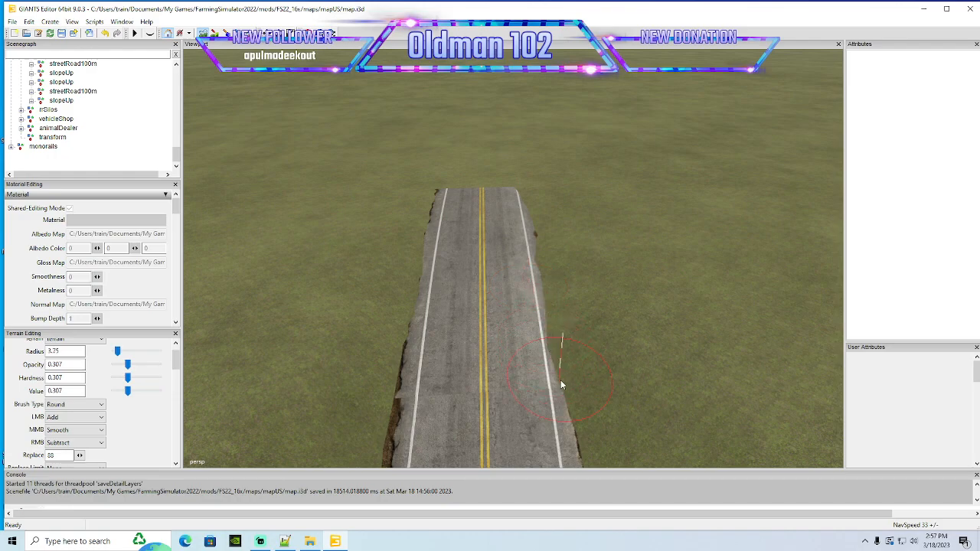
{"action": "left_click_drag", "start_coordinate": [408, 353], "coordinate": [404, 430]}
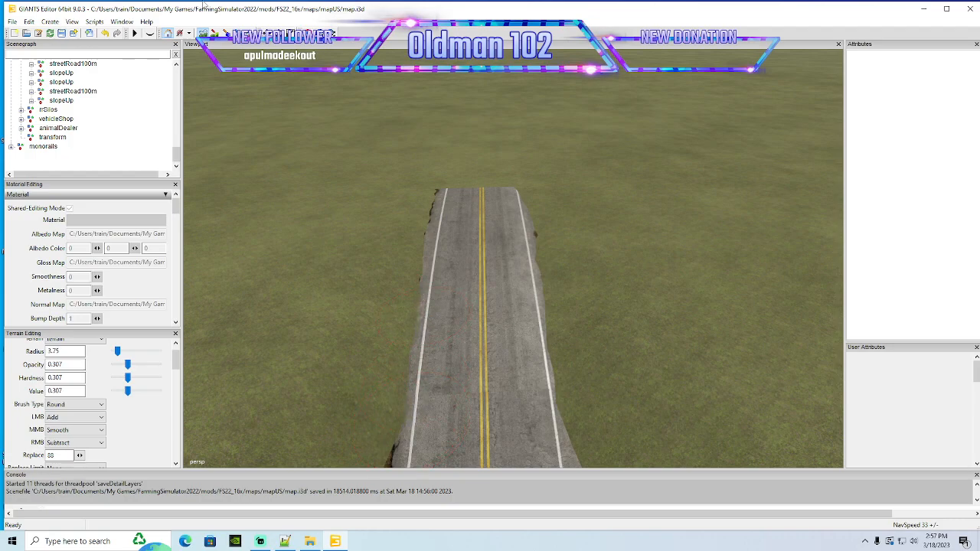
Raise the ground along the left edge of the ramp's lower half to cover its exposed dirt side
{"action": "scroll", "coordinate": [376, 175], "scroll_direction": "down", "scroll_amount": 5}
{"action": "mouse_move", "coordinate": [376, 174]}
{"action": "left_mouse_down", "text": "alt"}
{"action": "mouse_move", "coordinate": [375, 220]}
{"action": "mouse_move", "coordinate": [394, 208]}
{"action": "mouse_move", "coordinate": [370, 191]}
{"action": "left_mouse_up", "text": "alt"}
{"action": "scroll", "coordinate": [375, 219], "scroll_direction": "up", "scroll_amount": 5}
{"action": "scroll", "coordinate": [380, 201], "scroll_direction": "down", "scroll_amount": 3}
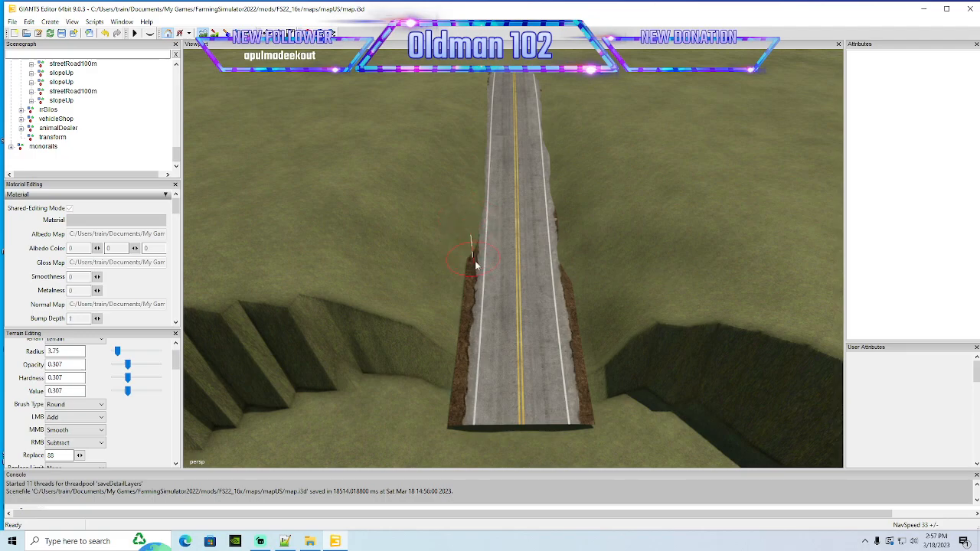
{"action": "mouse_move", "coordinate": [478, 252]}
{"action": "left_mouse_down"}
{"action": "mouse_move", "coordinate": [481, 274]}
{"action": "mouse_move", "coordinate": [463, 309]}
{"action": "mouse_move", "coordinate": [480, 308]}
{"action": "mouse_move", "coordinate": [461, 399]}
{"action": "left_mouse_up"}
{"action": "left_click_drag", "start_coordinate": [450, 407], "coordinate": [440, 416]}
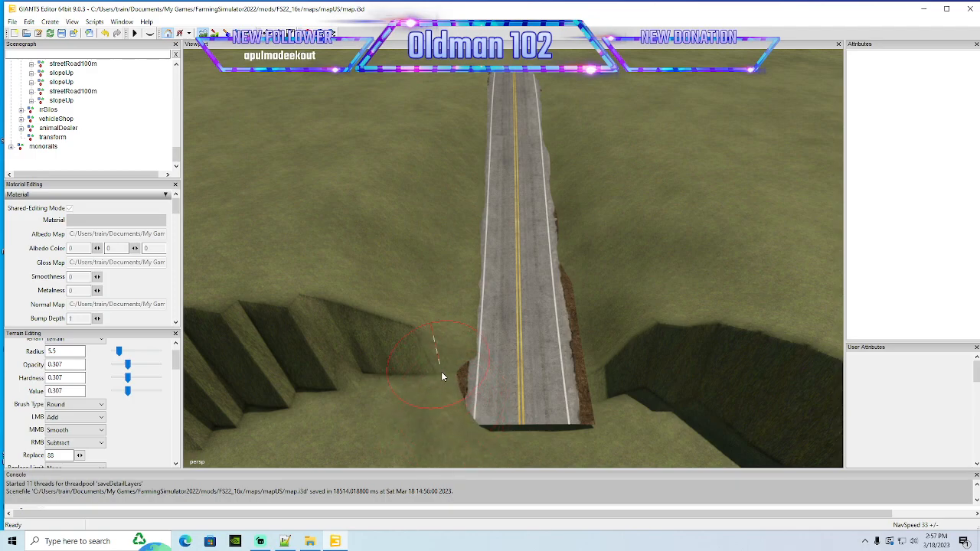
{"action": "scroll", "coordinate": [501, 414], "scroll_direction": "down", "scroll_amount": 5}
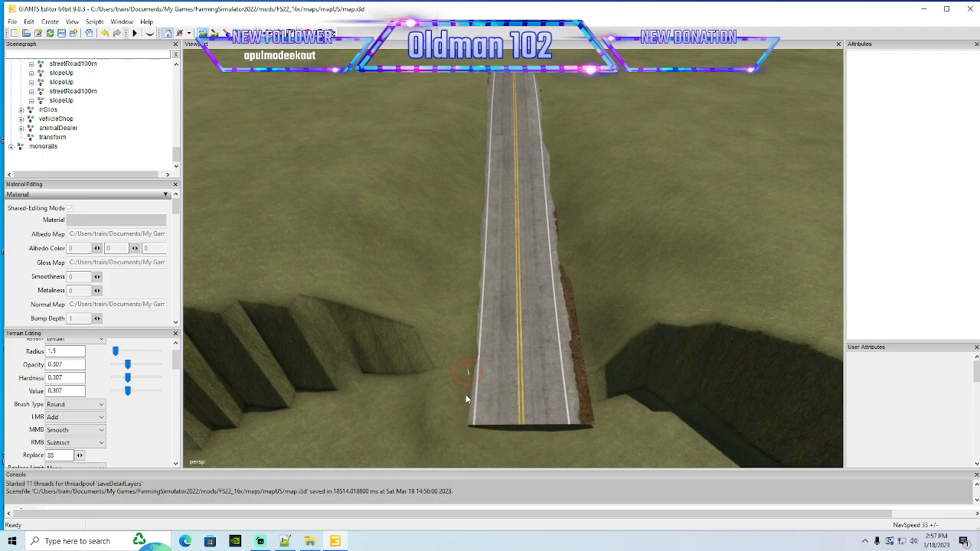
With a brush radius of about 3, raise the ground along the lower ramp's right edge and smooth it against the road
{"action": "scroll", "coordinate": [560, 284], "scroll_direction": "up", "scroll_amount": 3}
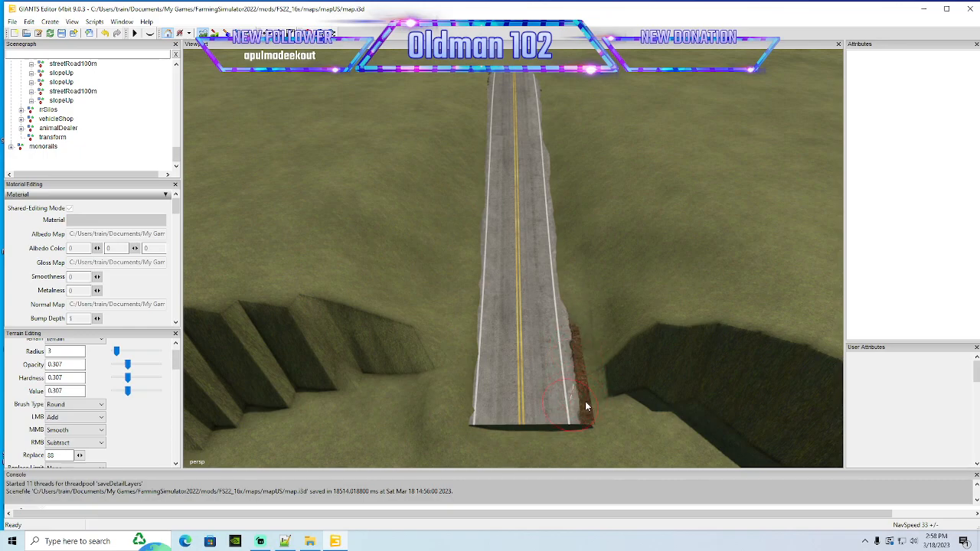
{"action": "left_click_drag", "start_coordinate": [573, 316], "coordinate": [574, 357]}
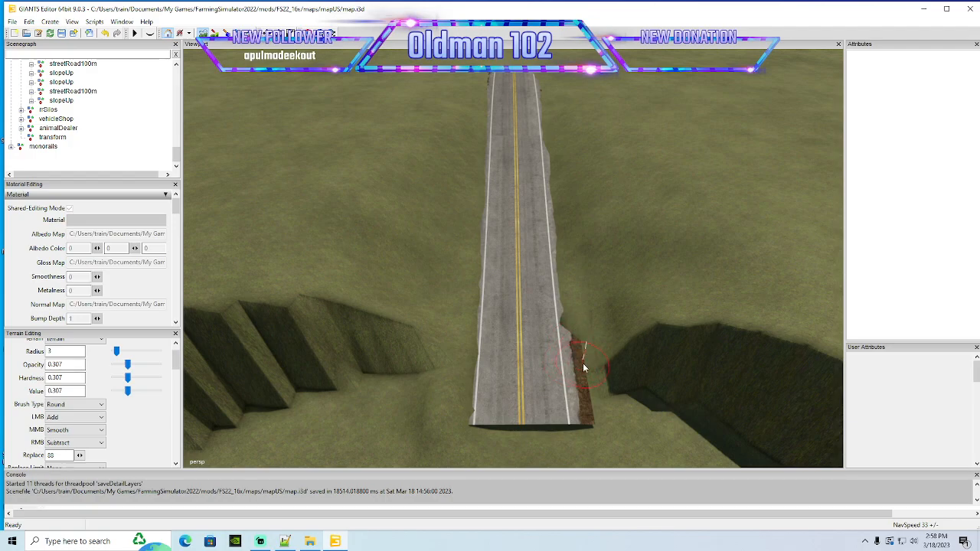
{"action": "mouse_move", "coordinate": [574, 335]}
{"action": "left_mouse_down"}
{"action": "mouse_move", "coordinate": [574, 381]}
{"action": "mouse_move", "coordinate": [610, 385]}
{"action": "mouse_move", "coordinate": [587, 417]}
{"action": "mouse_move", "coordinate": [625, 358]}
{"action": "left_mouse_up"}
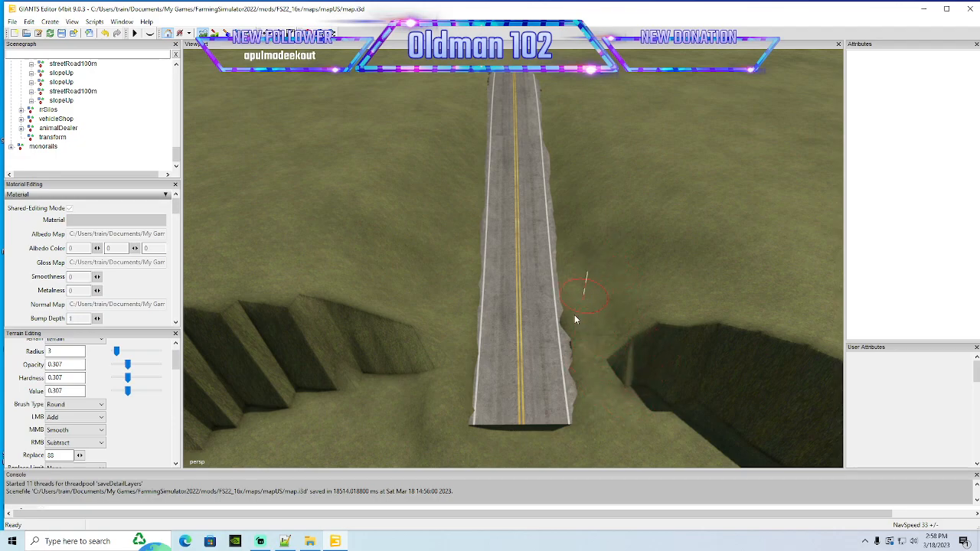
{"action": "scroll", "coordinate": [567, 337], "scroll_direction": "up", "scroll_amount": 1}
{"action": "mouse_move", "coordinate": [567, 338]}
{"action": "middle_mouse_down"}
{"action": "mouse_move", "coordinate": [547, 330]}
{"action": "mouse_move", "coordinate": [573, 390]}
{"action": "middle_mouse_up"}
{"action": "mouse_move", "coordinate": [554, 311]}
{"action": "middle_mouse_down"}
{"action": "mouse_move", "coordinate": [545, 338]}
{"action": "mouse_move", "coordinate": [554, 397]}
{"action": "mouse_move", "coordinate": [540, 404]}
{"action": "middle_mouse_up"}
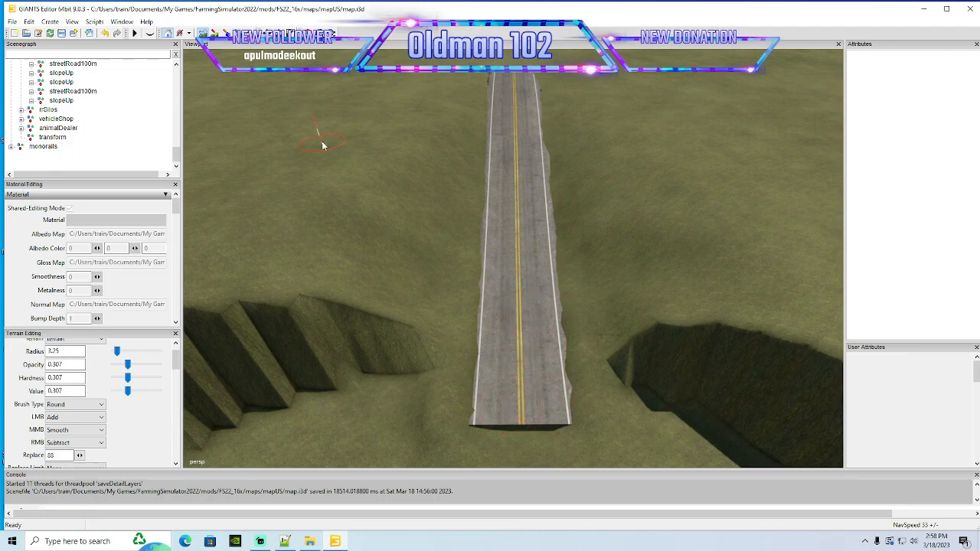
{"action": "scroll", "coordinate": [336, 129], "scroll_direction": "down", "scroll_amount": 3}
{"action": "left_click_drag", "start_coordinate": [336, 130], "coordinate": [331, 167], "text": "alt"}
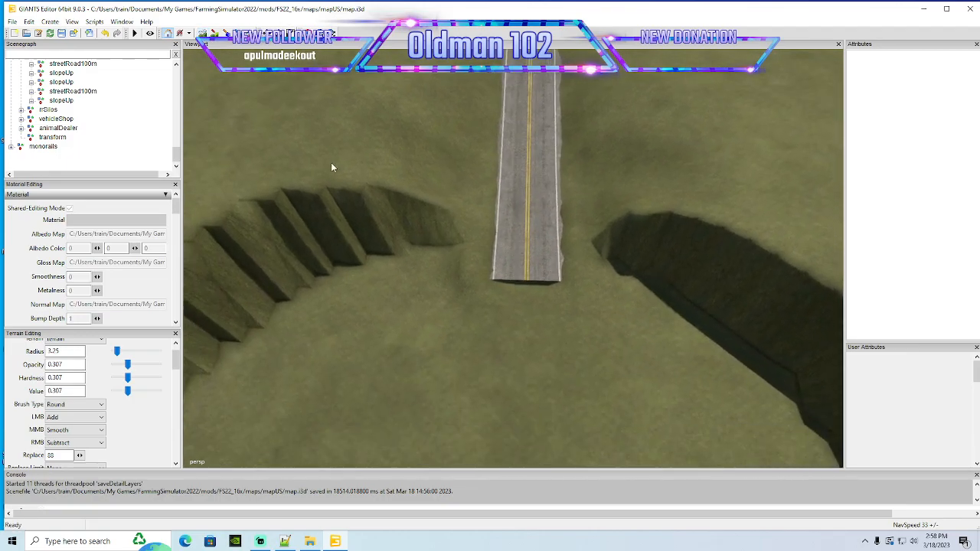
{"action": "scroll", "coordinate": [333, 164], "scroll_direction": "up", "scroll_amount": 2}
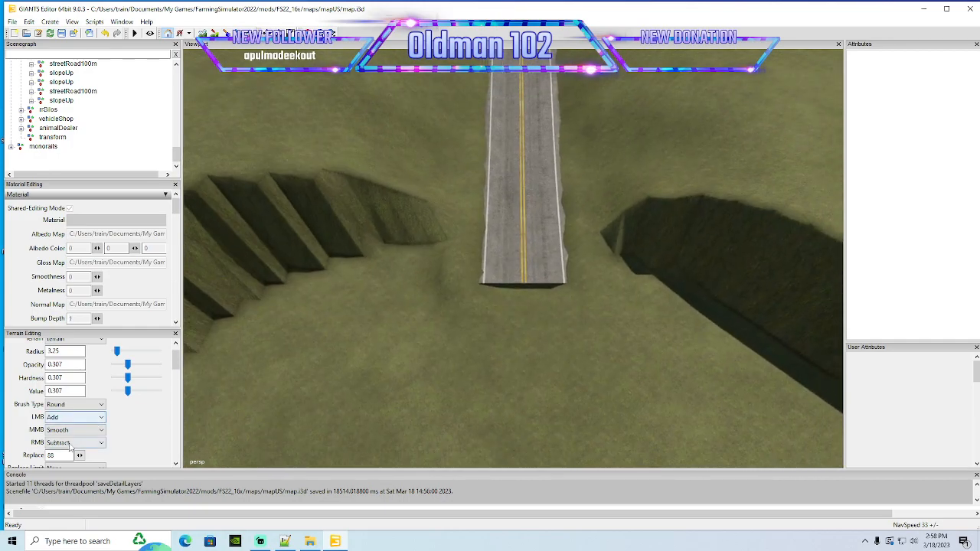
Switch the brush from Subtract to Replace at height 88 with opacity, hardness and value 1, and close the gap under the ramp's lower end
{"action": "left_click", "coordinate": [74, 443]}
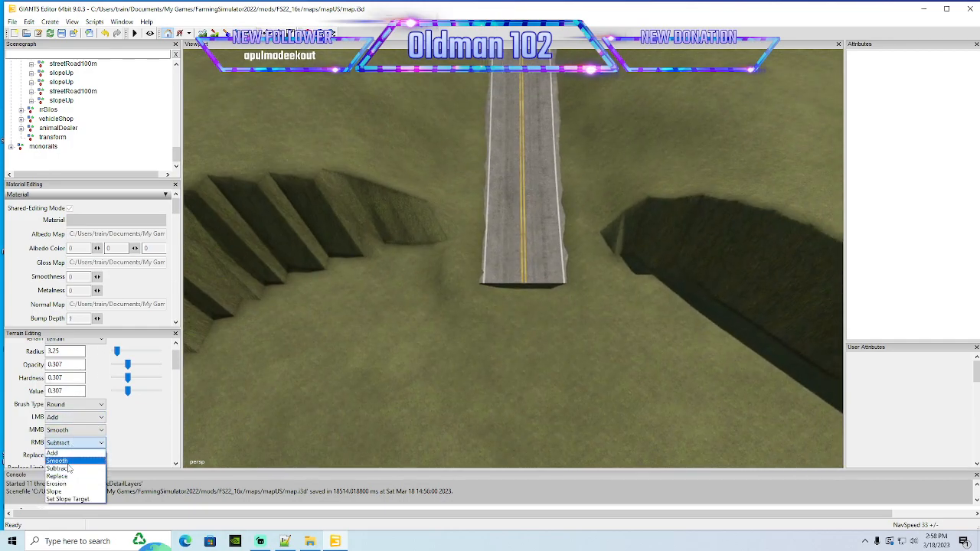
{"action": "left_click", "coordinate": [58, 476]}
{"action": "left_click", "coordinate": [204, 34]}
{"action": "mouse_move", "coordinate": [127, 364]}
{"action": "left_mouse_down"}
{"action": "mouse_move", "coordinate": [158, 365]}
{"action": "mouse_move", "coordinate": [159, 391]}
{"action": "left_mouse_up"}
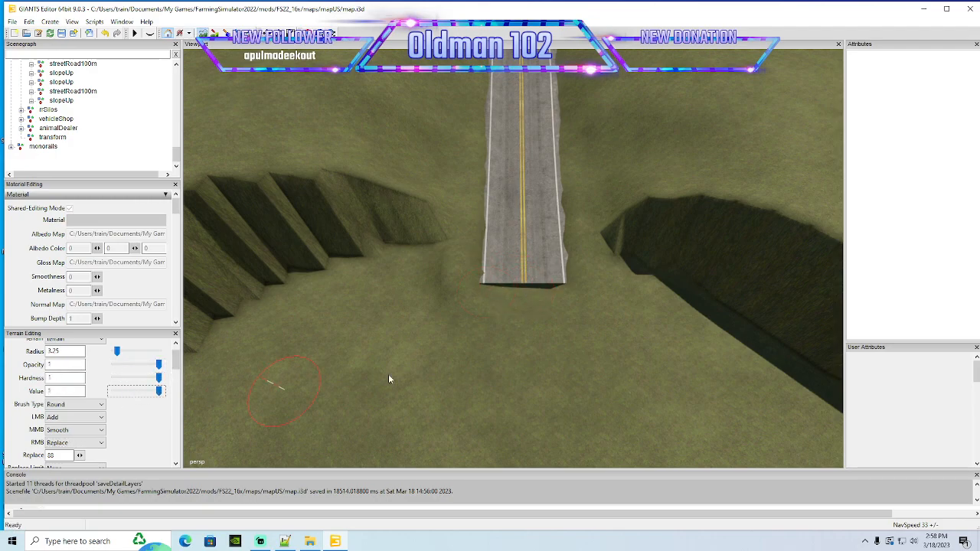
{"action": "mouse_move", "coordinate": [536, 288]}
{"action": "right_mouse_down"}
{"action": "mouse_move", "coordinate": [479, 293]}
{"action": "mouse_move", "coordinate": [520, 302]}
{"action": "right_mouse_up"}
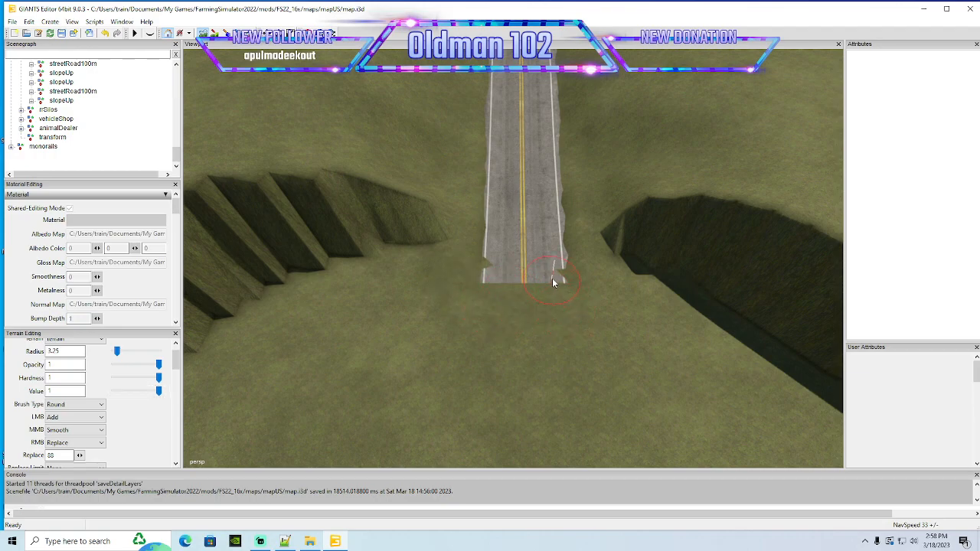
{"action": "scroll", "coordinate": [497, 280], "scroll_direction": "up", "scroll_amount": 1}
{"action": "right_click", "coordinate": [498, 282]}
{"action": "right_click", "coordinate": [548, 278]}
{"action": "mouse_move", "coordinate": [548, 281]}
{"action": "middle_mouse_down"}
{"action": "mouse_move", "coordinate": [516, 299]}
{"action": "mouse_move", "coordinate": [534, 293]}
{"action": "mouse_move", "coordinate": [503, 291]}
{"action": "middle_mouse_up"}
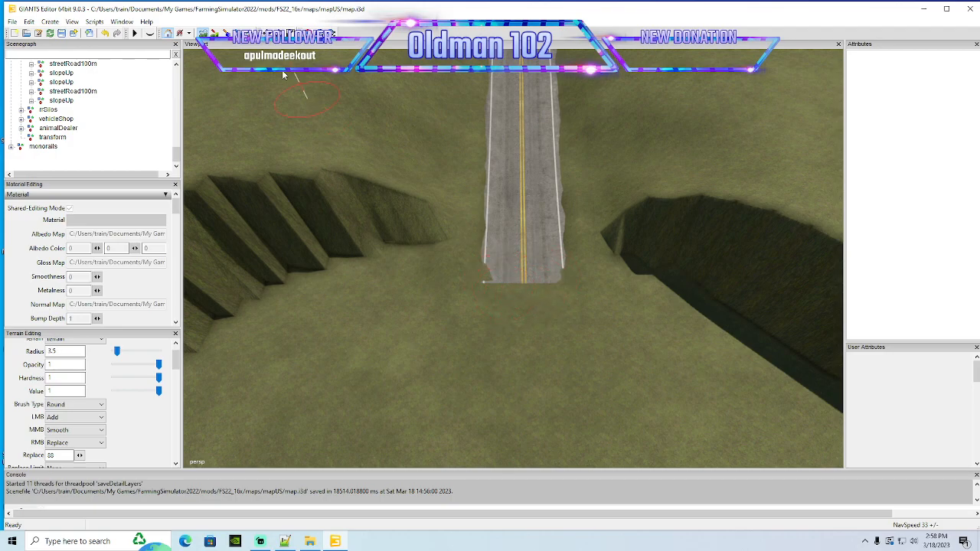
Uncover both corners of the ramp's lower end with a radius-2 brush, ending at opacity 0.602, hardness 0.5 and value 0.886
{"action": "left_click", "coordinate": [202, 33]}
{"action": "scroll", "coordinate": [364, 200], "scroll_direction": "up", "scroll_amount": 3}
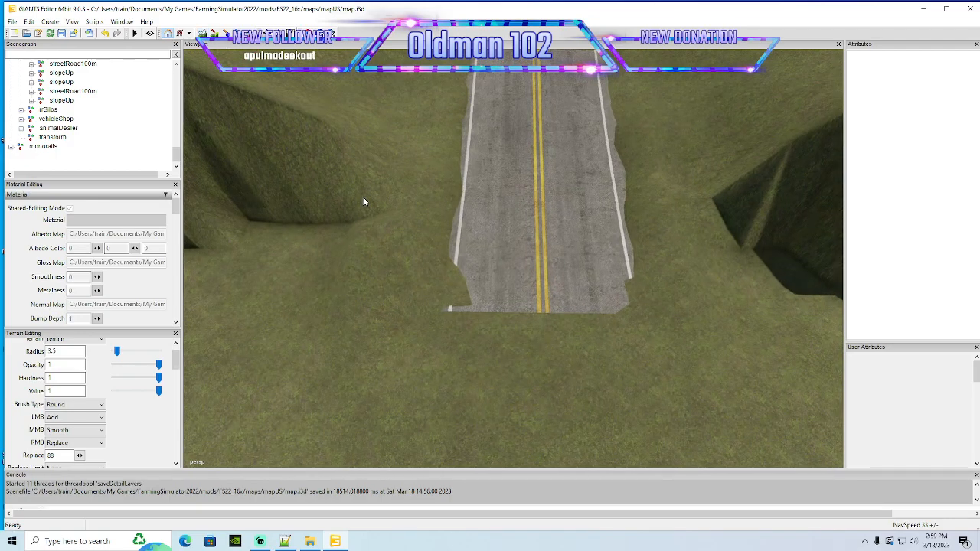
{"action": "left_click_drag", "start_coordinate": [159, 365], "coordinate": [123, 392]}
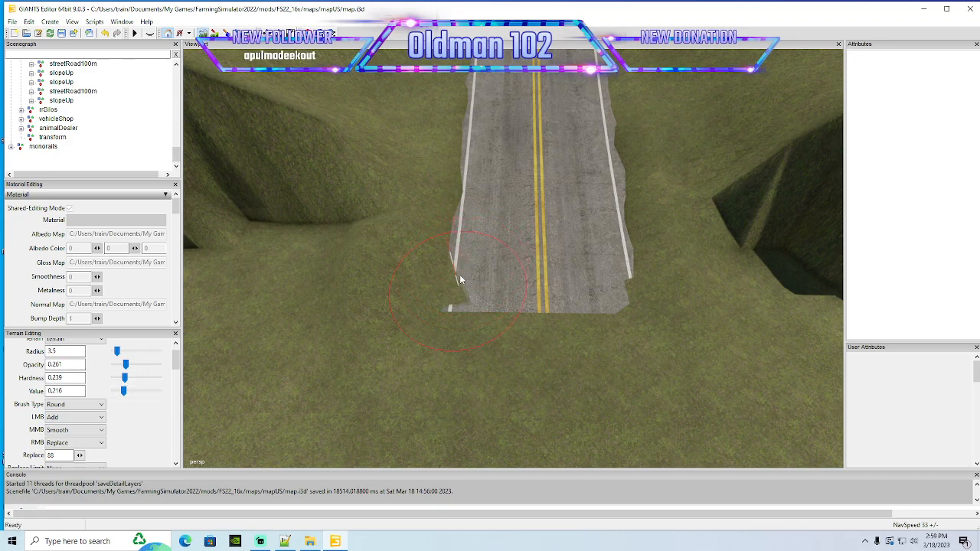
{"action": "scroll", "coordinate": [454, 274], "scroll_direction": "up", "scroll_amount": 3}
{"action": "left_click_drag", "start_coordinate": [126, 365], "coordinate": [133, 391]}
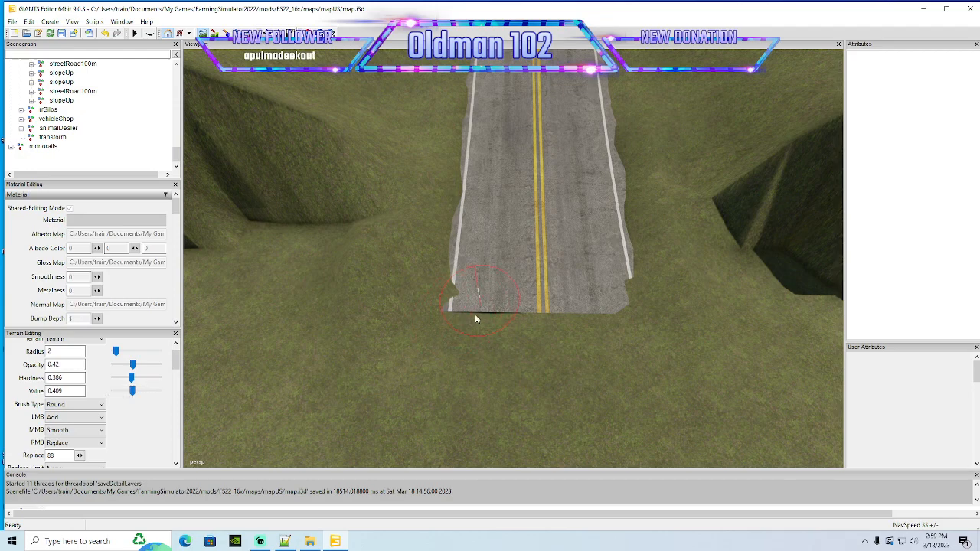
{"action": "mouse_move", "coordinate": [494, 306]}
{"action": "left_mouse_down"}
{"action": "mouse_move", "coordinate": [516, 303]}
{"action": "mouse_move", "coordinate": [482, 291]}
{"action": "left_mouse_up"}
{"action": "left_click_drag", "start_coordinate": [133, 365], "coordinate": [153, 390]}
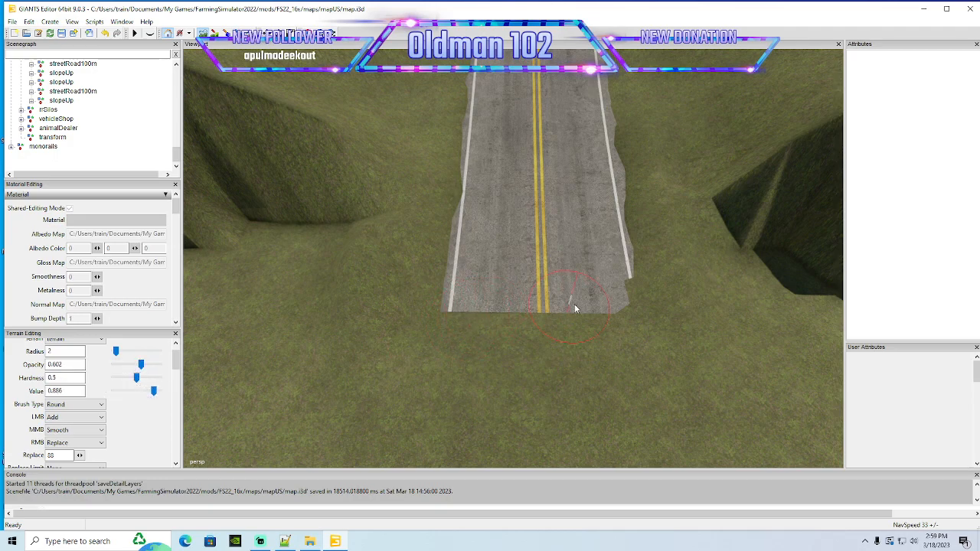
{"action": "left_click_drag", "start_coordinate": [621, 306], "coordinate": [622, 298]}
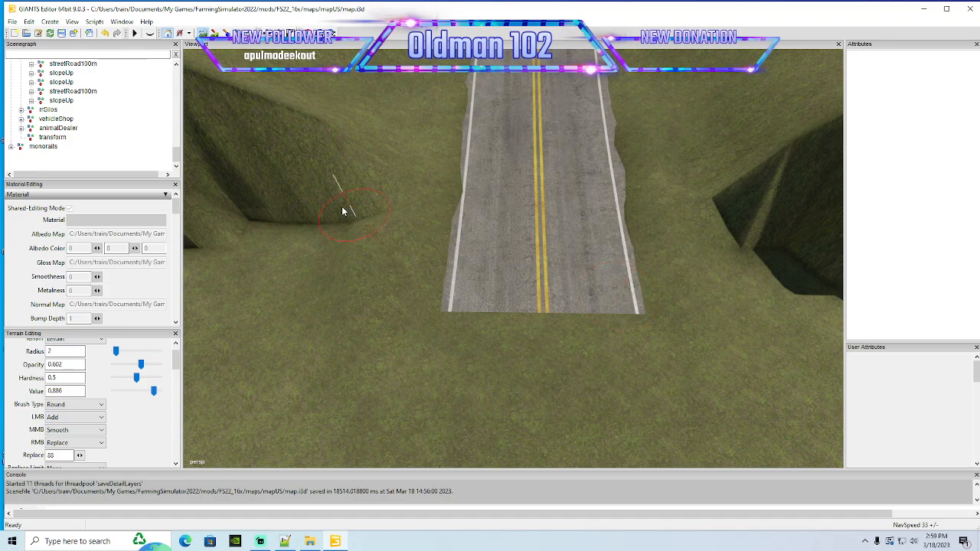
With a brush radius of 6 and replace height 88, cut the basin's left wall outward near the shore
{"action": "scroll", "coordinate": [410, 138], "scroll_direction": "down", "scroll_amount": 5}
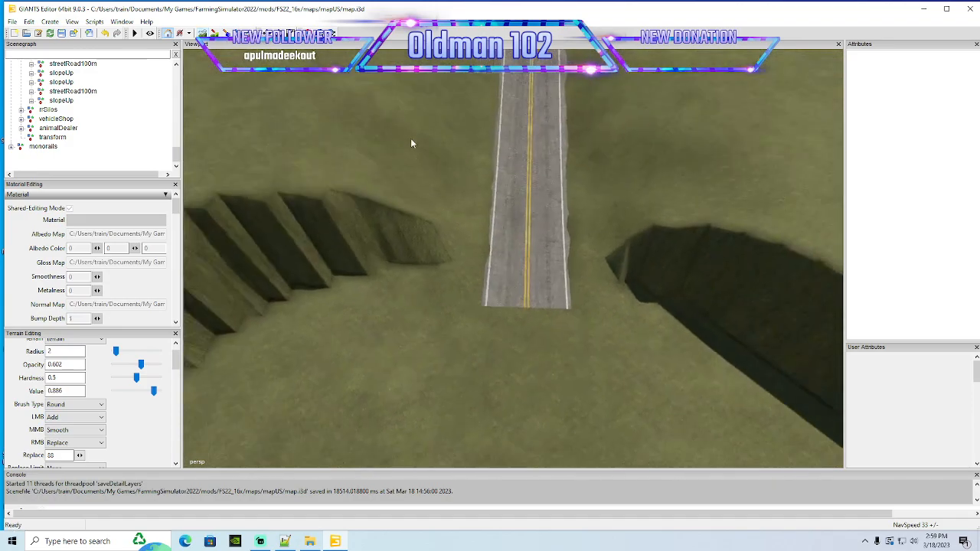
{"action": "scroll", "coordinate": [410, 132], "scroll_direction": "down", "scroll_amount": 3}
{"action": "left_click_drag", "start_coordinate": [487, 249], "coordinate": [521, 302], "text": "alt"}
{"action": "scroll", "coordinate": [521, 301], "scroll_direction": "up", "scroll_amount": 4}
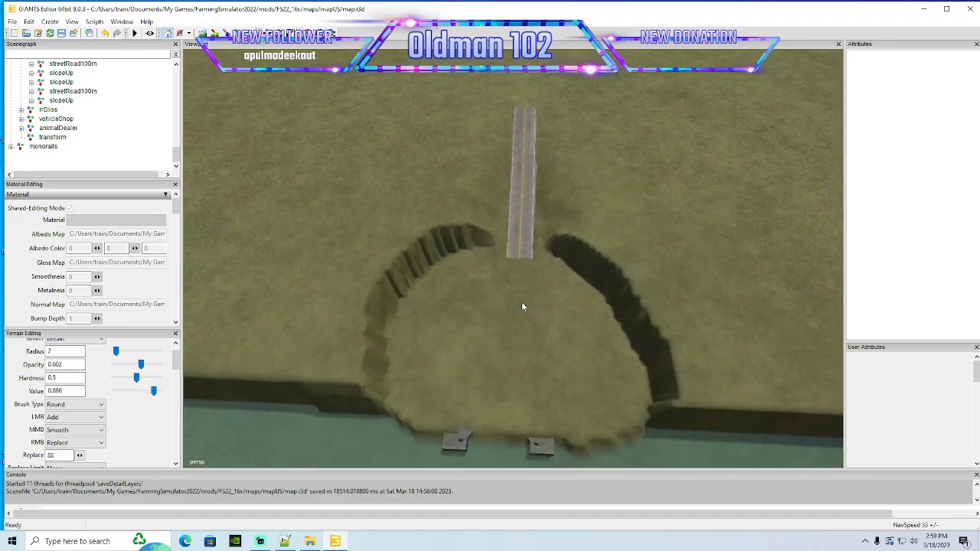
{"action": "scroll", "coordinate": [526, 302], "scroll_direction": "down", "scroll_amount": 4}
{"action": "scroll", "coordinate": [526, 307], "scroll_direction": "up", "scroll_amount": 1}
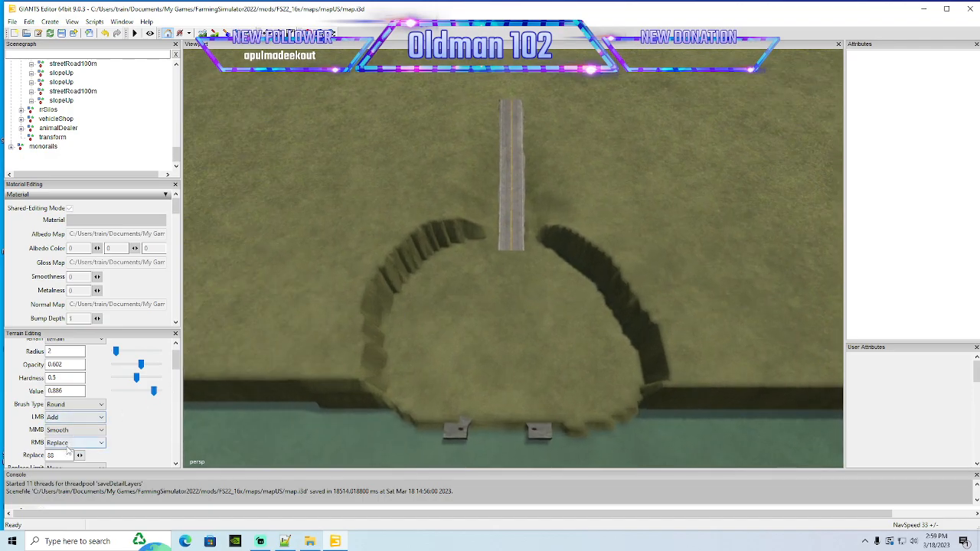
{"action": "left_click", "coordinate": [202, 33]}
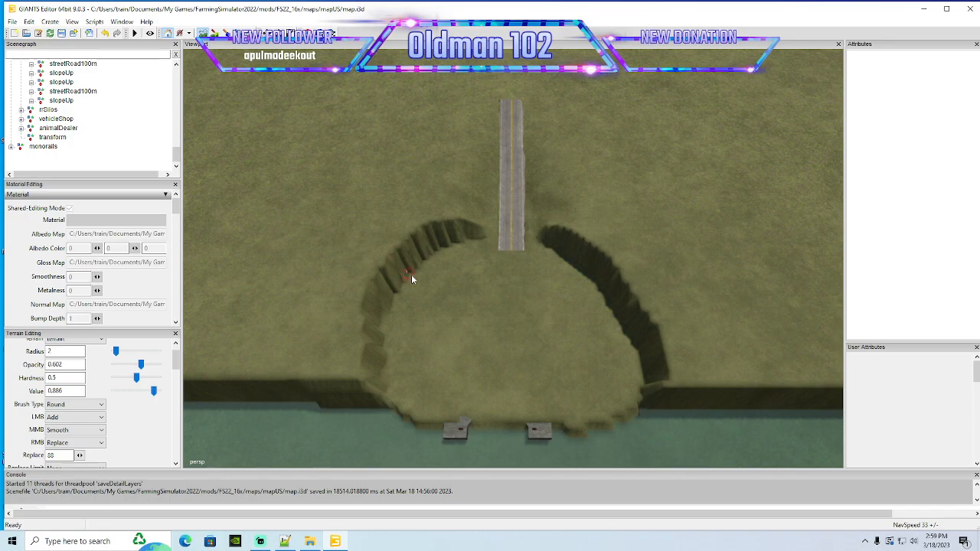
{"action": "scroll", "coordinate": [417, 294], "scroll_direction": "up", "scroll_amount": 3}
{"action": "mouse_move", "coordinate": [391, 326]}
{"action": "right_mouse_down"}
{"action": "mouse_move", "coordinate": [365, 386]}
{"action": "mouse_move", "coordinate": [375, 395]}
{"action": "mouse_move", "coordinate": [342, 406]}
{"action": "mouse_move", "coordinate": [414, 408]}
{"action": "mouse_move", "coordinate": [387, 411]}
{"action": "right_mouse_up"}
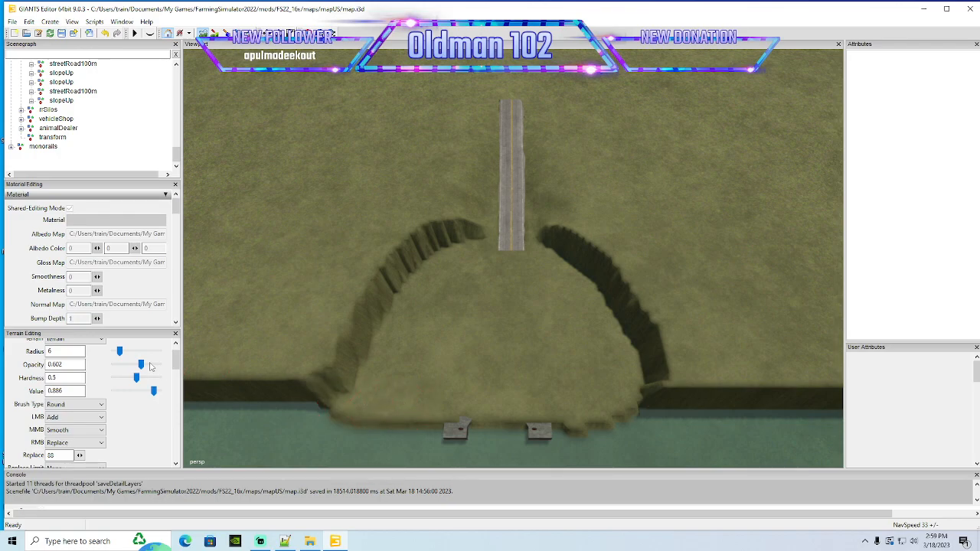
Set brush opacity, hardness and value to 1 and straighten the basin's left and right walls outward down to the shore
{"action": "mouse_move", "coordinate": [148, 365]}
{"action": "left_mouse_down"}
{"action": "mouse_move", "coordinate": [159, 365]}
{"action": "mouse_move", "coordinate": [149, 377]}
{"action": "mouse_move", "coordinate": [173, 378]}
{"action": "mouse_move", "coordinate": [176, 391]}
{"action": "left_mouse_up"}
{"action": "mouse_move", "coordinate": [366, 386]}
{"action": "right_mouse_down"}
{"action": "mouse_move", "coordinate": [410, 318]}
{"action": "mouse_move", "coordinate": [397, 315]}
{"action": "mouse_move", "coordinate": [357, 379]}
{"action": "mouse_move", "coordinate": [383, 339]}
{"action": "right_mouse_up"}
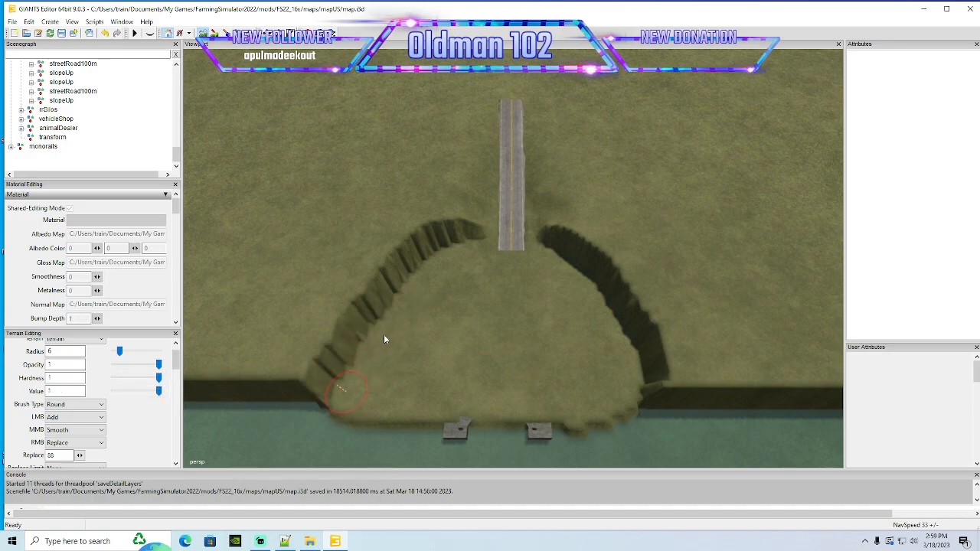
{"action": "mouse_move", "coordinate": [405, 301]}
{"action": "right_mouse_down"}
{"action": "mouse_move", "coordinate": [352, 378]}
{"action": "mouse_move", "coordinate": [306, 378]}
{"action": "right_mouse_up"}
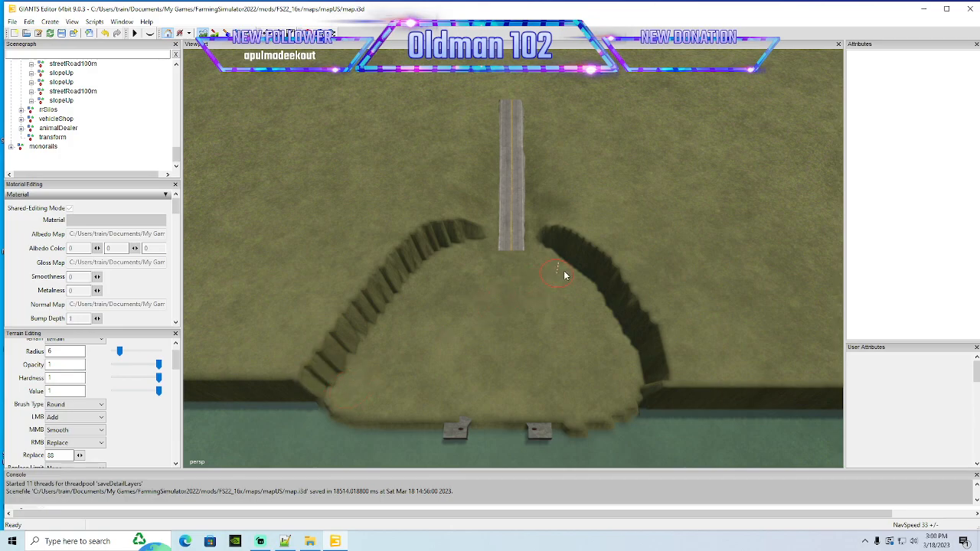
{"action": "mouse_move", "coordinate": [610, 325]}
{"action": "right_mouse_down"}
{"action": "mouse_move", "coordinate": [665, 398]}
{"action": "mouse_move", "coordinate": [368, 408]}
{"action": "right_mouse_up"}
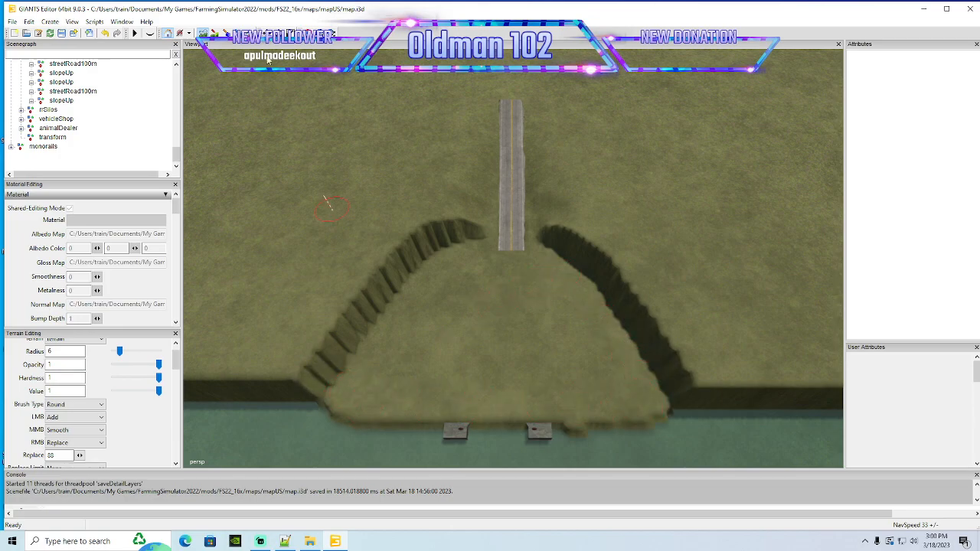
With a square brush and replace height 83.25, cut the shoreline straight across the basin's mouth to uncover the port
{"action": "left_click_drag", "start_coordinate": [332, 209], "coordinate": [404, 266], "text": "alt"}
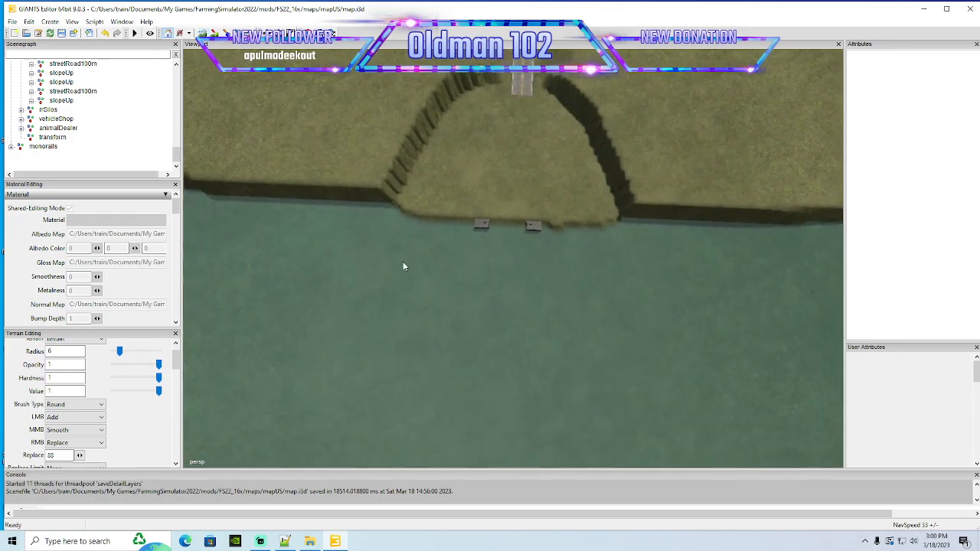
{"action": "scroll", "coordinate": [403, 267], "scroll_direction": "up", "scroll_amount": 5}
{"action": "left_click", "coordinate": [89, 406]}
{"action": "left_click", "coordinate": [75, 424]}
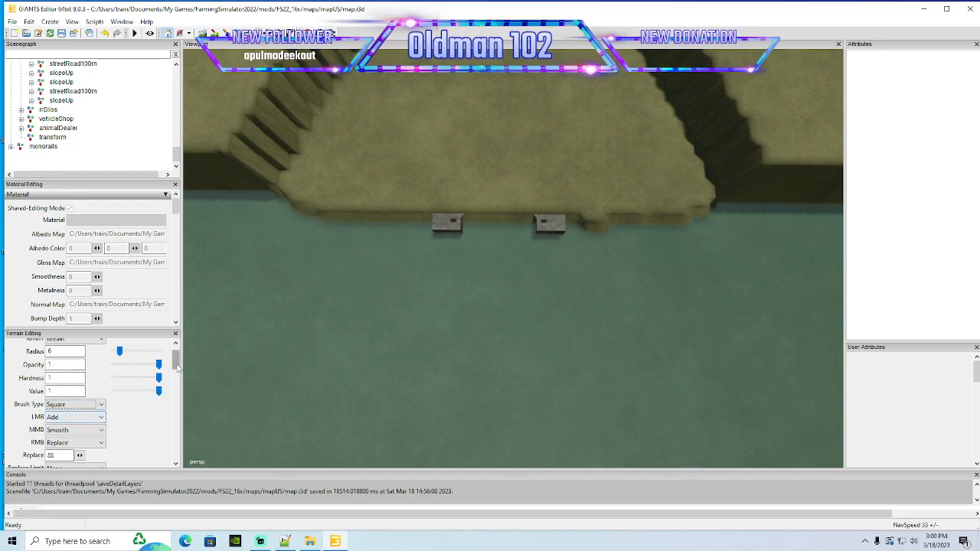
{"action": "left_click_drag", "start_coordinate": [177, 367], "coordinate": [177, 376]}
{"action": "double_click", "coordinate": [50, 404]}
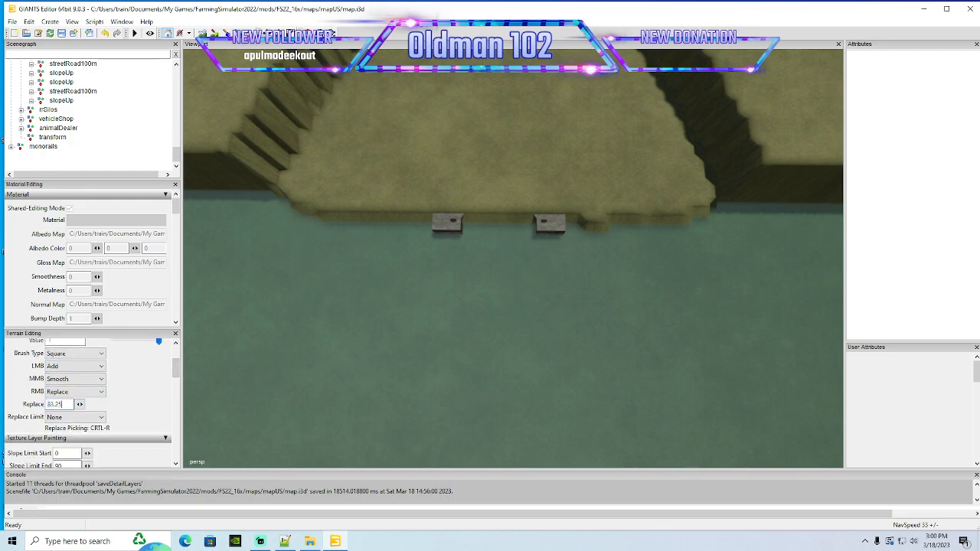
{"action": "left_click", "coordinate": [203, 33]}
{"action": "mouse_move", "coordinate": [427, 241]}
{"action": "left_mouse_down"}
{"action": "mouse_move", "coordinate": [494, 235]}
{"action": "mouse_move", "coordinate": [455, 231]}
{"action": "mouse_move", "coordinate": [722, 231]}
{"action": "left_mouse_up"}
{"action": "mouse_move", "coordinate": [502, 239]}
{"action": "left_mouse_down"}
{"action": "mouse_move", "coordinate": [306, 225]}
{"action": "mouse_move", "coordinate": [614, 229]}
{"action": "left_mouse_up"}
{"action": "mouse_move", "coordinate": [677, 231]}
{"action": "left_mouse_down"}
{"action": "mouse_move", "coordinate": [656, 230]}
{"action": "mouse_move", "coordinate": [695, 230]}
{"action": "left_mouse_up"}
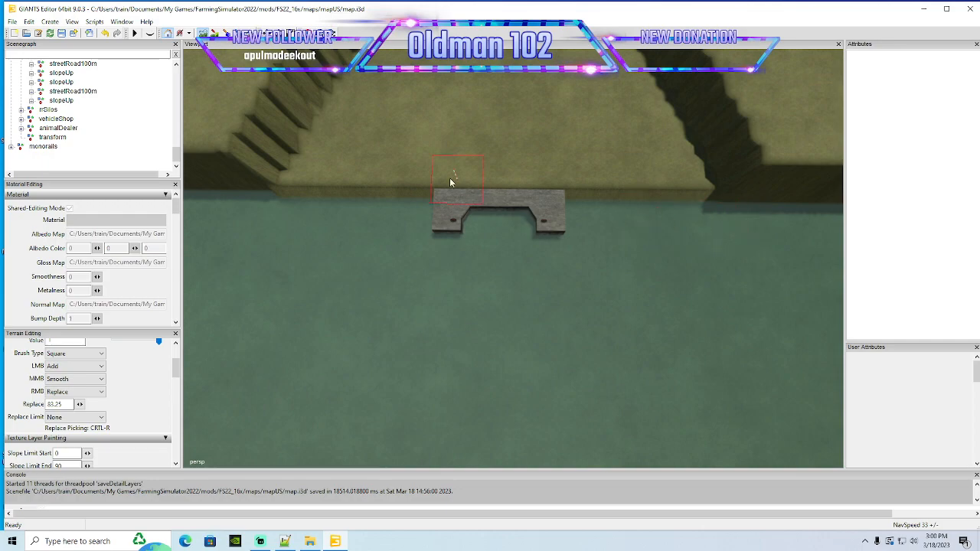
Try to level the ground along the port's back edge, starting with a replace height of 87.6
{"action": "left_click_drag", "start_coordinate": [459, 207], "coordinate": [464, 242], "text": "alt"}
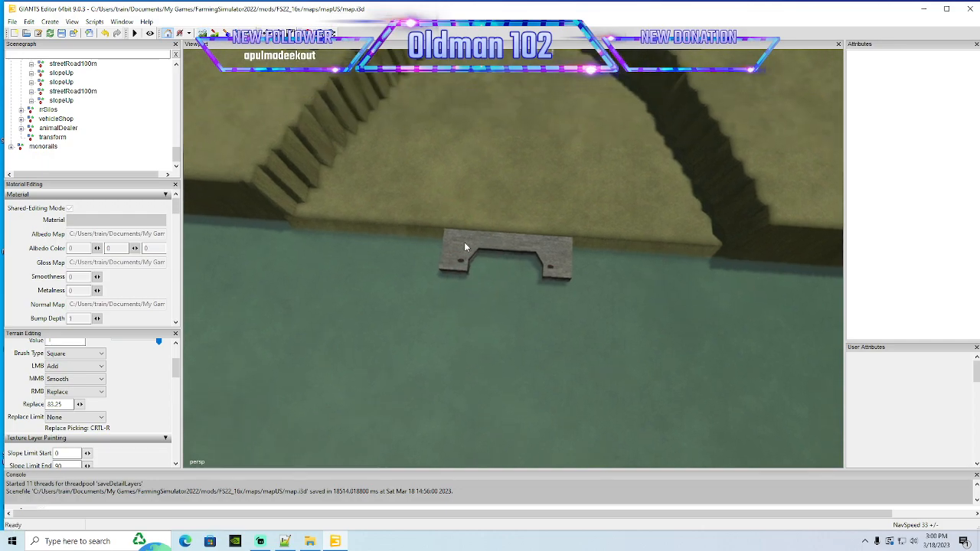
{"action": "scroll", "coordinate": [464, 231], "scroll_direction": "up", "scroll_amount": 5}
{"action": "scroll", "coordinate": [471, 222], "scroll_direction": "down", "scroll_amount": 3}
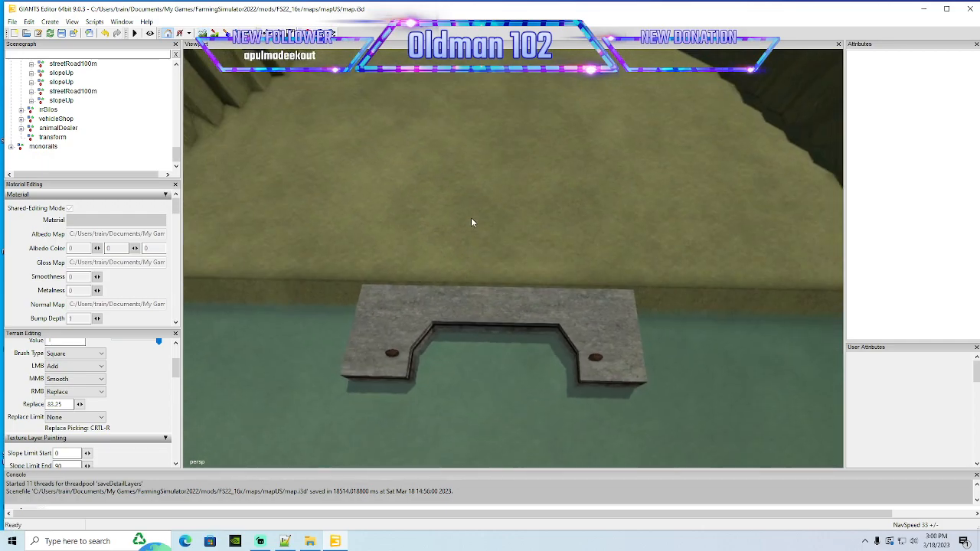
{"action": "double_click", "coordinate": [65, 404]}
{"action": "type", "text": "87.8"}
{"action": "left_click", "coordinate": [203, 33]}
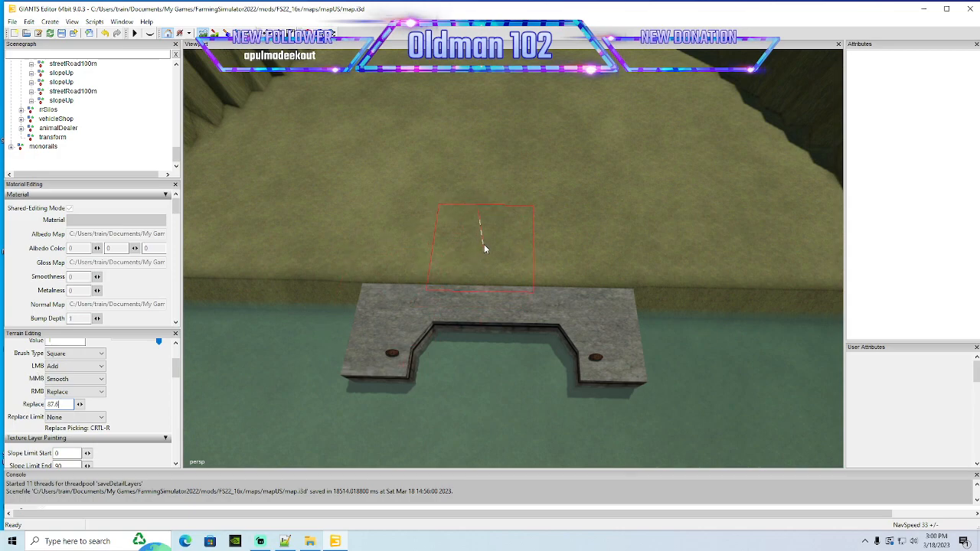
{"action": "left_click_drag", "start_coordinate": [486, 249], "coordinate": [405, 246]}
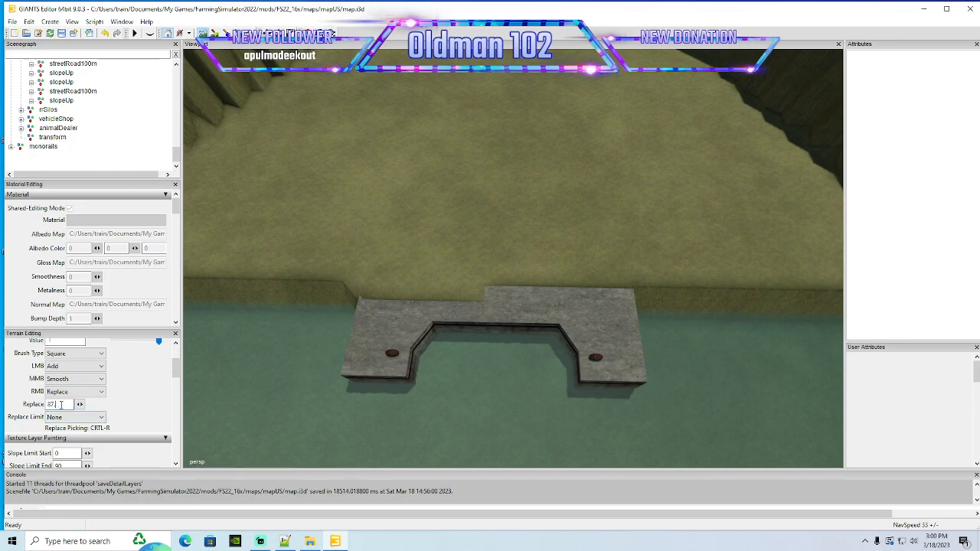
{"action": "right_click_drag", "start_coordinate": [530, 259], "coordinate": [454, 261]}
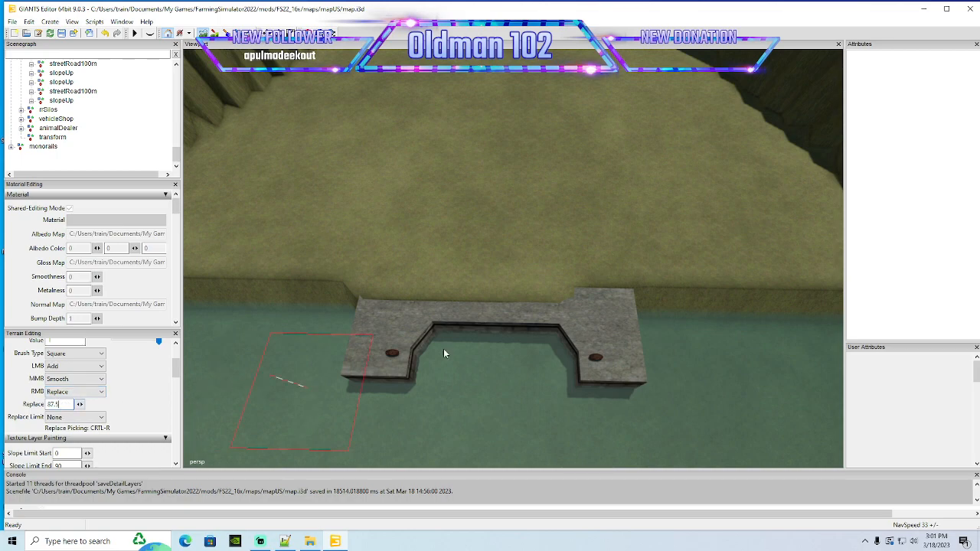
Level the ground along the port's back edge with replace heights of 87.5 and 87.4 until the whole concrete deck is uncovered
{"action": "left_click_drag", "start_coordinate": [591, 268], "coordinate": [517, 265]}
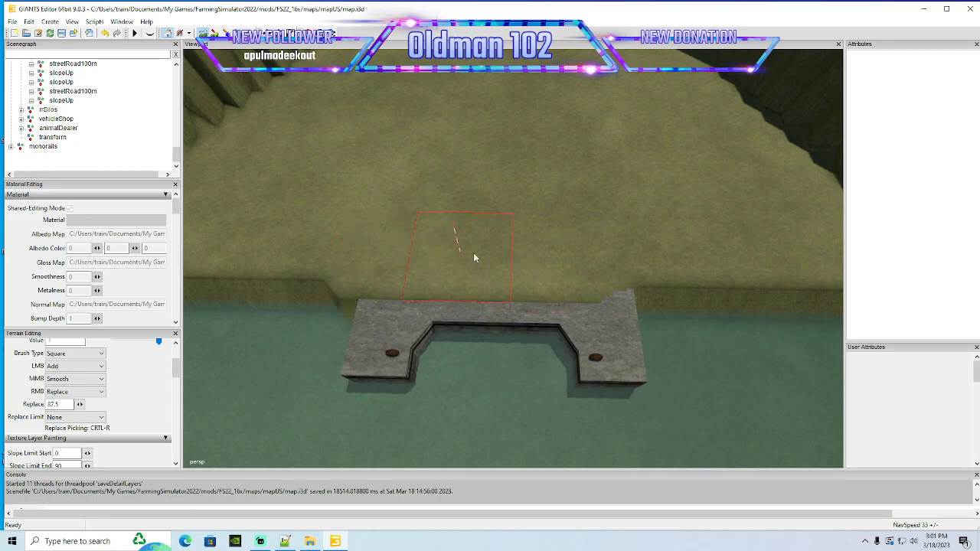
{"action": "left_click_drag", "start_coordinate": [592, 259], "coordinate": [549, 259]}
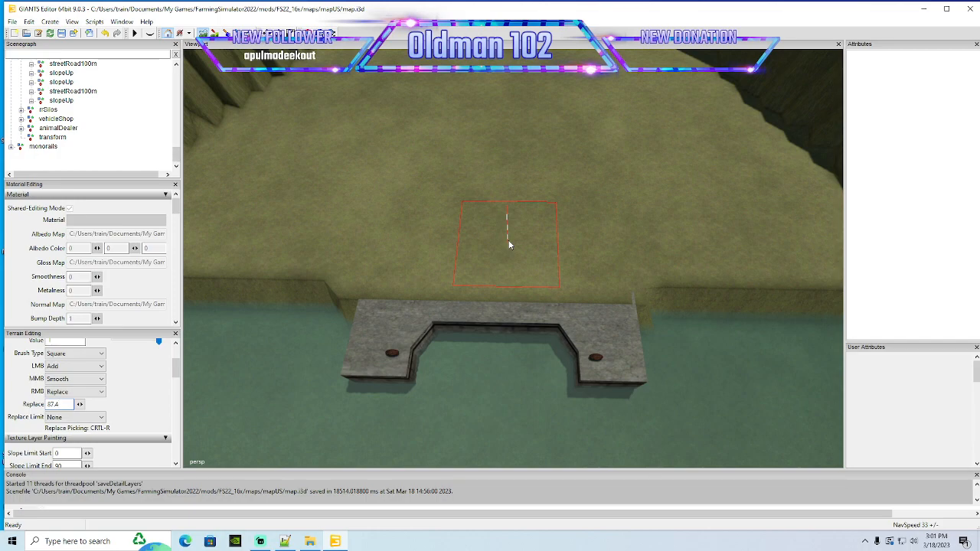
{"action": "left_click_drag", "start_coordinate": [501, 281], "coordinate": [485, 261]}
{"action": "mouse_move", "coordinate": [408, 258]}
{"action": "left_mouse_down"}
{"action": "mouse_move", "coordinate": [380, 258]}
{"action": "mouse_move", "coordinate": [523, 256]}
{"action": "left_mouse_up"}
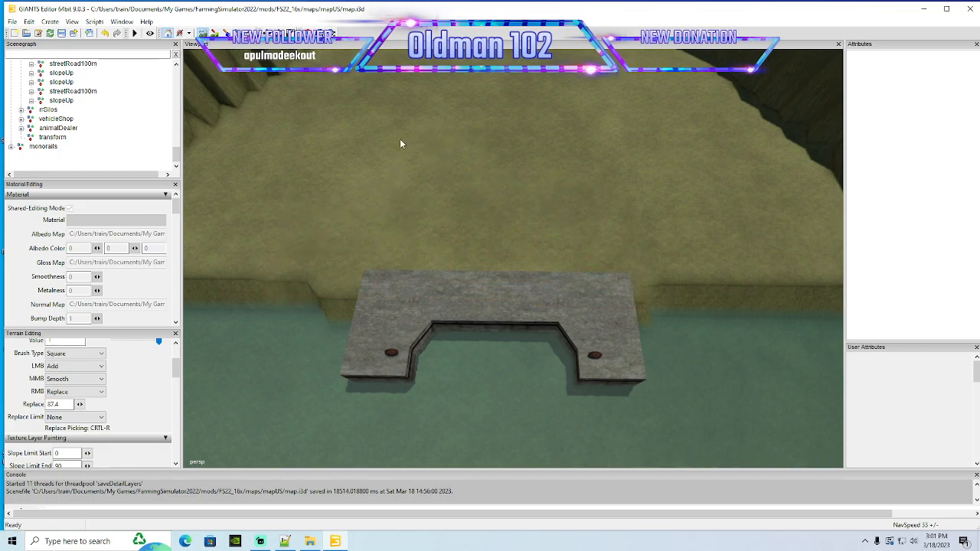
Set the replace height to 83.25, undo the first cut, and trim the ground protruding beside the port flush with the shoreline
{"action": "scroll", "coordinate": [400, 139], "scroll_direction": "down", "scroll_amount": 5}
{"action": "double_click", "coordinate": [62, 404]}
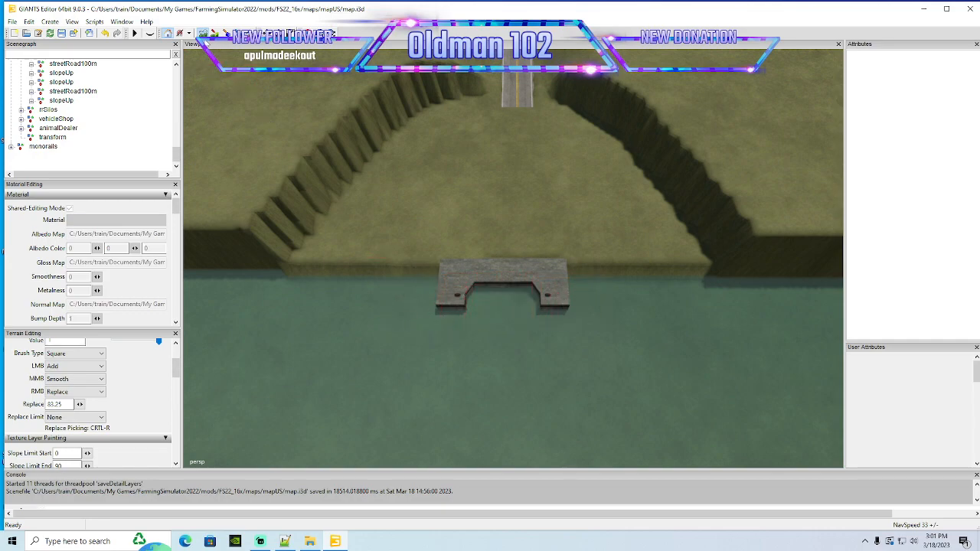
{"action": "scroll", "coordinate": [342, 185], "scroll_direction": "up", "scroll_amount": 3}
{"action": "left_click", "coordinate": [105, 33]}
{"action": "right_click", "coordinate": [425, 342]}
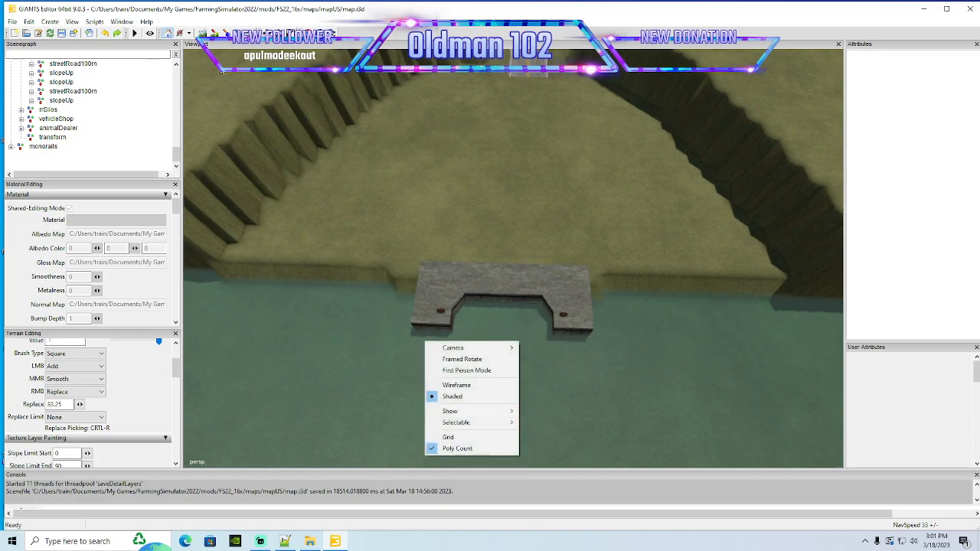
{"action": "left_click", "coordinate": [203, 33]}
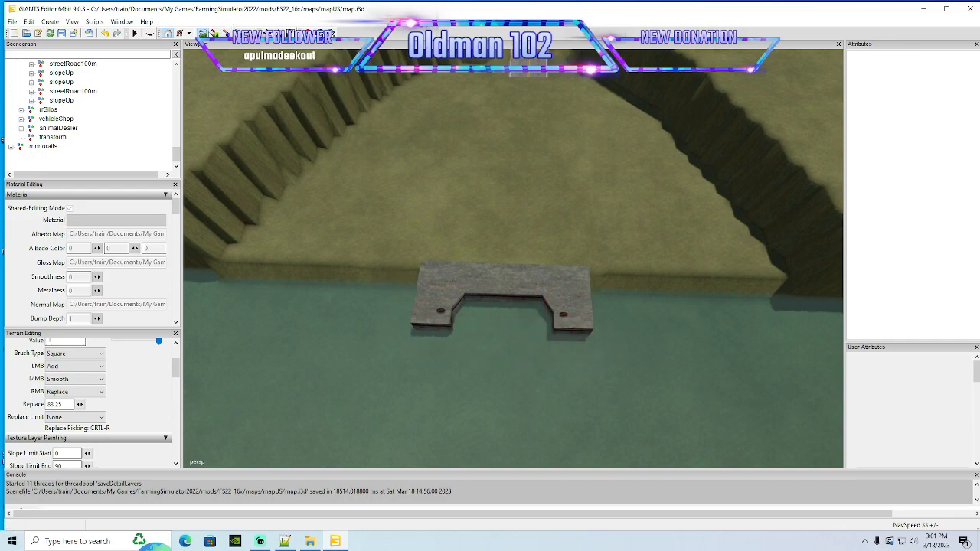
Examine the finished basin, port and ramp, and compare them with the port on the opposite shore
{"action": "left_click_drag", "start_coordinate": [409, 274], "coordinate": [415, 197], "text": "alt"}
{"action": "scroll", "coordinate": [405, 257], "scroll_direction": "up", "scroll_amount": 3}
{"action": "scroll", "coordinate": [414, 197], "scroll_direction": "down", "scroll_amount": 3}
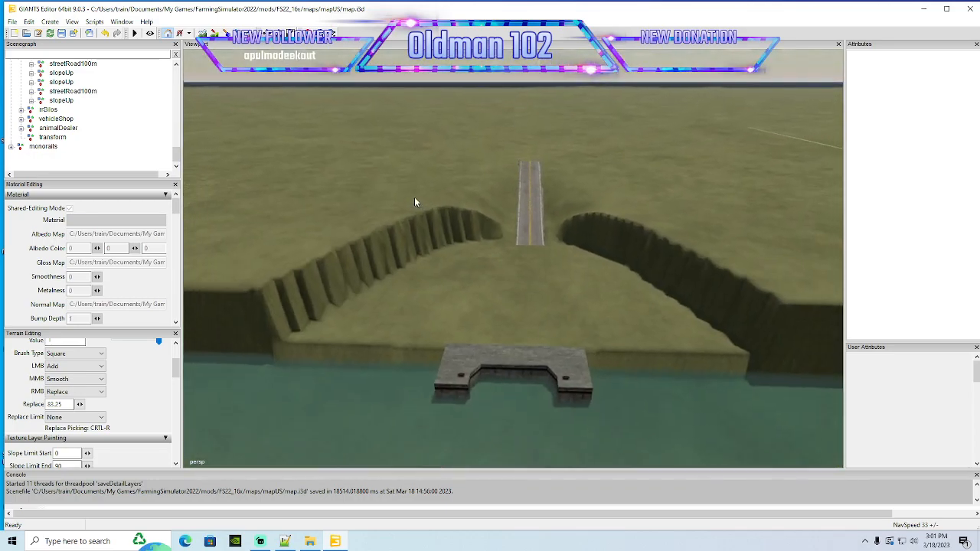
{"action": "left_click_drag", "start_coordinate": [515, 208], "coordinate": [354, 310], "text": "alt"}
{"action": "scroll", "coordinate": [344, 228], "scroll_direction": "down", "scroll_amount": 5}
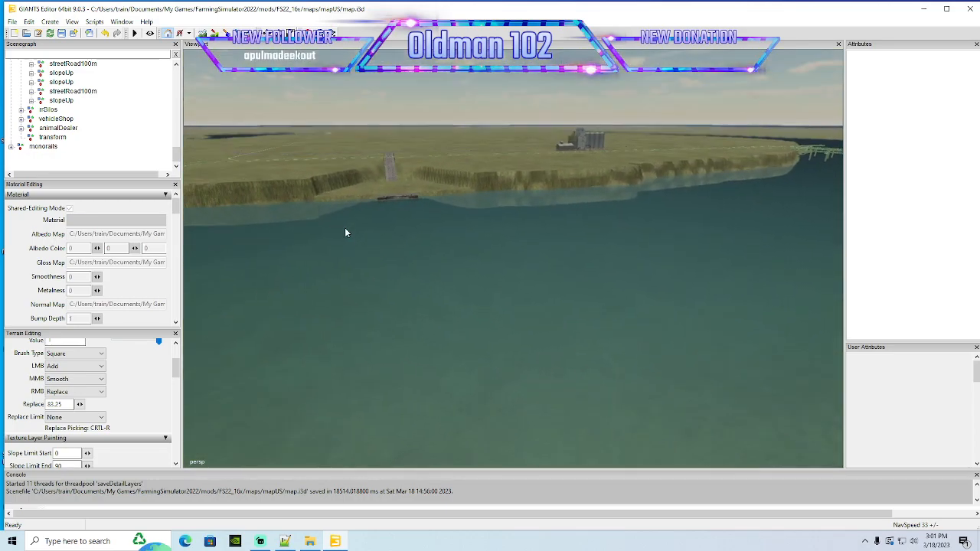
{"action": "scroll", "coordinate": [408, 227], "scroll_direction": "up", "scroll_amount": 8}
{"action": "scroll", "coordinate": [354, 310], "scroll_direction": "down", "scroll_amount": 5}
{"action": "scroll", "coordinate": [353, 310], "scroll_direction": "down", "scroll_amount": 3}
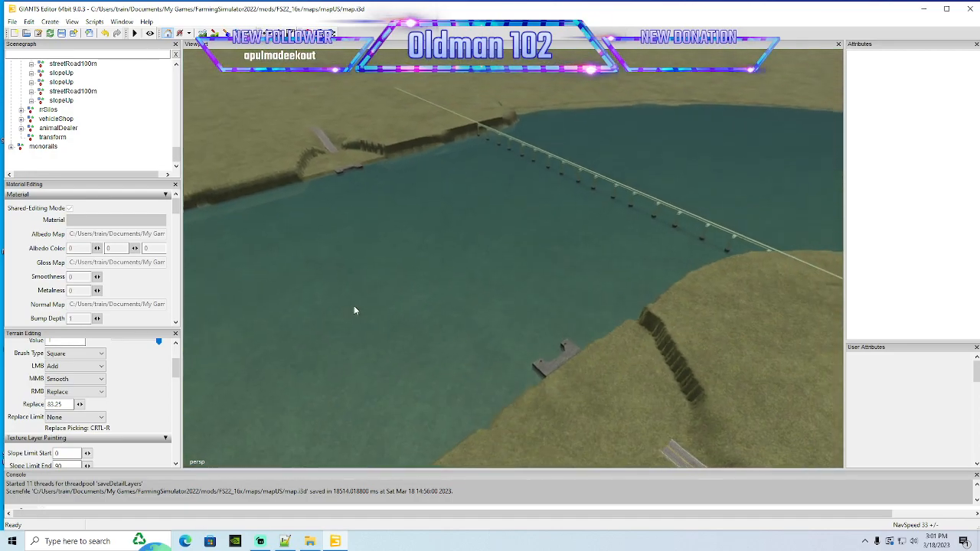
Examine the curved road, shoreline, port and building sites to see which road pieces are placed and where the road ends
{"action": "left_click_drag", "start_coordinate": [353, 310], "coordinate": [287, 302], "text": "alt"}
{"action": "scroll", "coordinate": [374, 310], "scroll_direction": "down", "scroll_amount": 5}
{"action": "scroll", "coordinate": [349, 287], "scroll_direction": "up", "scroll_amount": 5}
{"action": "scroll", "coordinate": [301, 300], "scroll_direction": "down", "scroll_amount": 3}
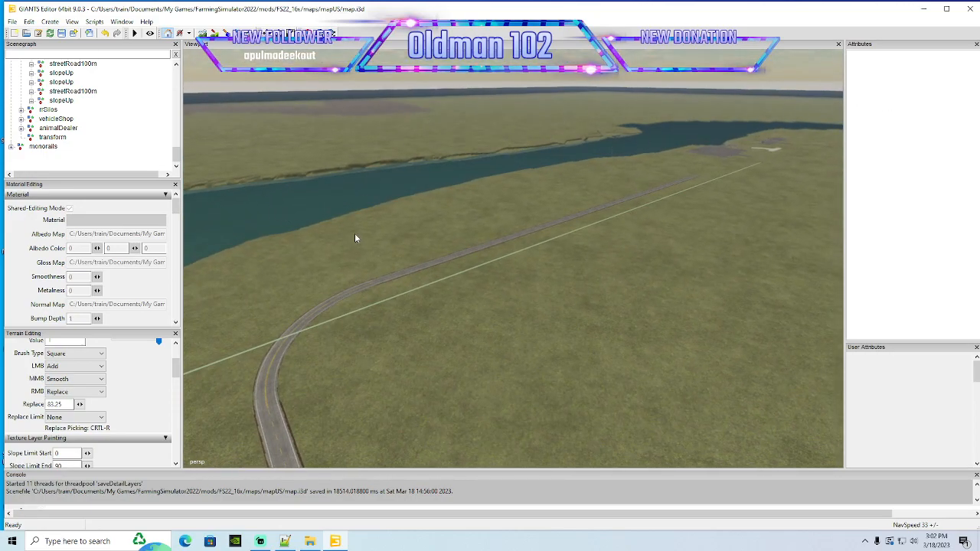
{"action": "left_click_drag", "start_coordinate": [346, 236], "coordinate": [448, 144], "text": "alt"}
{"action": "left_click_drag", "start_coordinate": [453, 182], "coordinate": [496, 257], "text": "alt"}
{"action": "scroll", "coordinate": [496, 256], "scroll_direction": "up", "scroll_amount": 8}
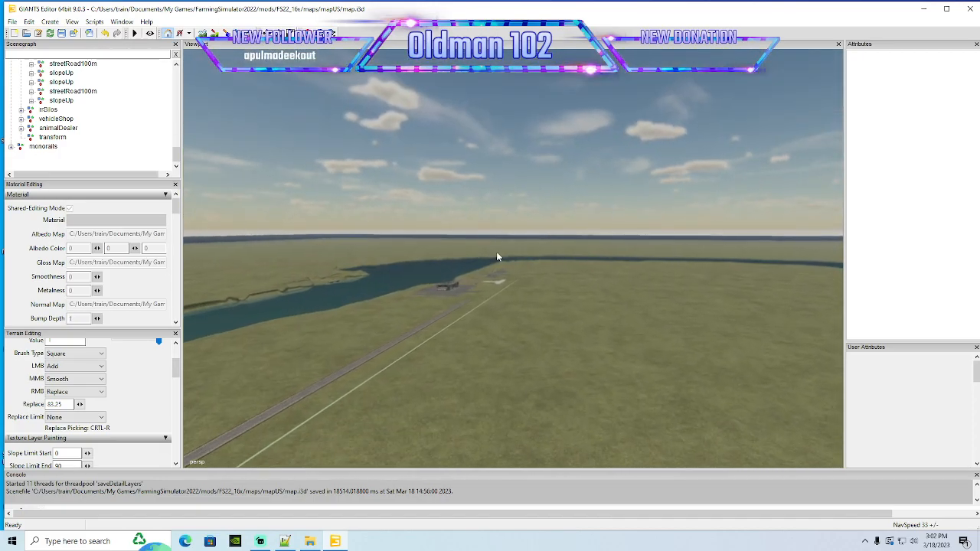
{"action": "scroll", "coordinate": [496, 257], "scroll_direction": "up", "scroll_amount": 8}
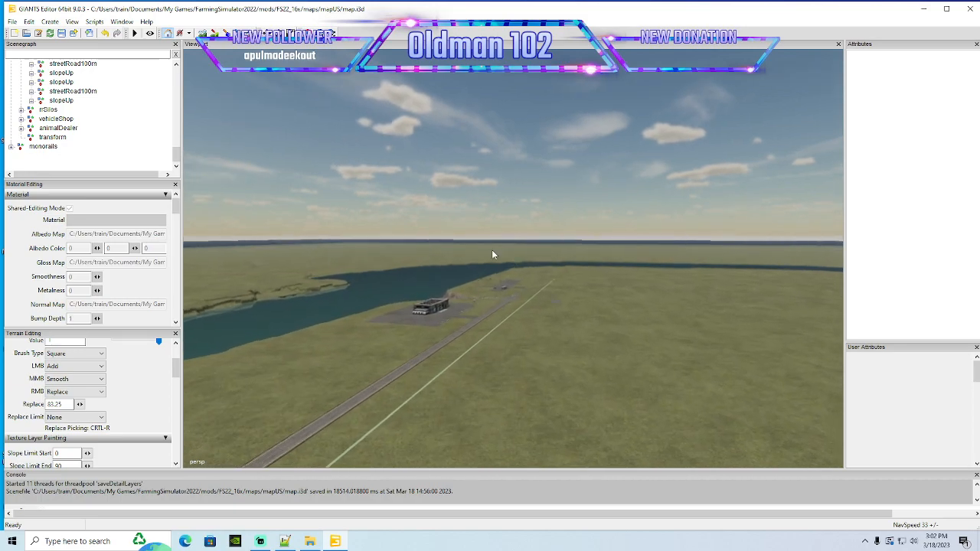
{"action": "scroll", "coordinate": [492, 255], "scroll_direction": "up", "scroll_amount": 8}
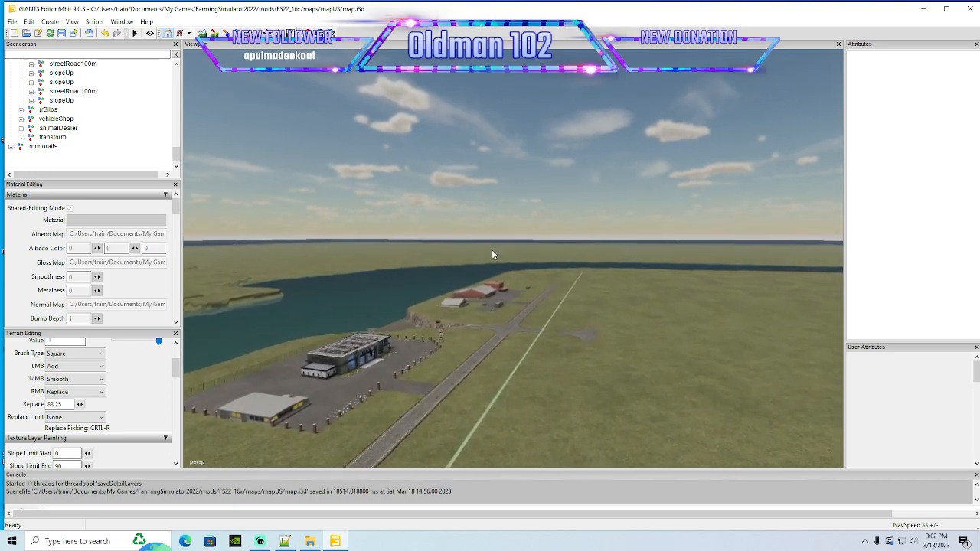
{"action": "left_click_drag", "start_coordinate": [492, 250], "coordinate": [386, 345], "text": "alt"}
{"action": "scroll", "coordinate": [386, 349], "scroll_direction": "down", "scroll_amount": 5}
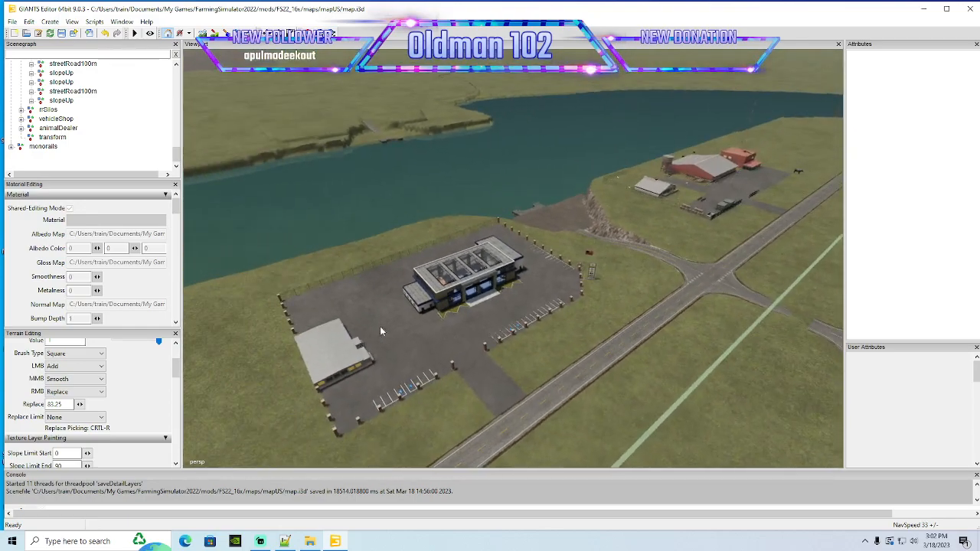
{"action": "scroll", "coordinate": [511, 261], "scroll_direction": "up", "scroll_amount": 4}
{"action": "left_click_drag", "start_coordinate": [513, 299], "coordinate": [589, 286], "text": "alt"}
{"action": "left_click_drag", "start_coordinate": [452, 298], "coordinate": [595, 322], "text": "alt"}
{"action": "scroll", "coordinate": [528, 304], "scroll_direction": "down", "scroll_amount": 2}
{"action": "scroll", "coordinate": [595, 322], "scroll_direction": "down", "scroll_amount": 5}
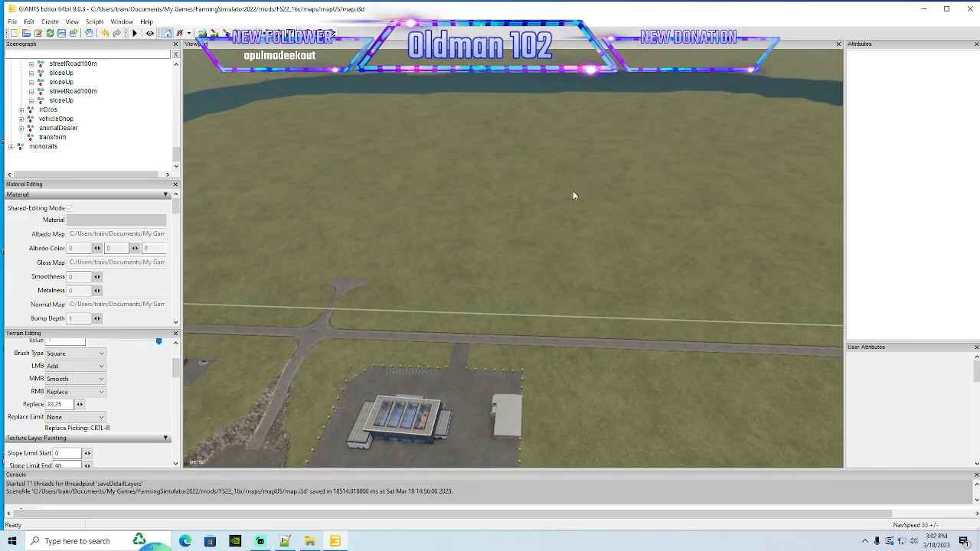
{"action": "left_click_drag", "start_coordinate": [553, 186], "coordinate": [417, 180], "text": "alt"}
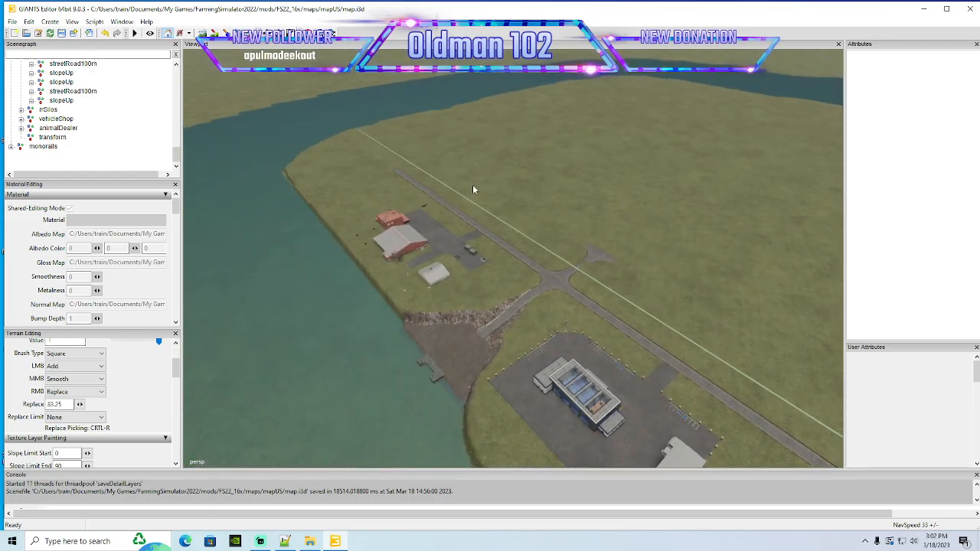
{"action": "left_click_drag", "start_coordinate": [452, 213], "coordinate": [495, 247], "text": "alt"}
Select the parent group of the unused TJunction beside the crossroads and move it close to the open end of the curved road
{"action": "key", "text": "w"}
{"action": "left_click", "coordinate": [643, 236]}
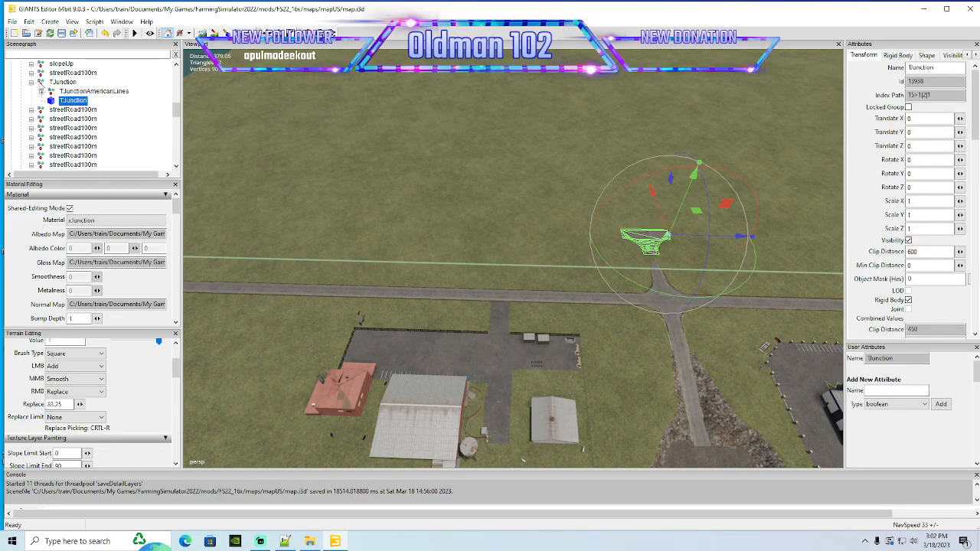
{"action": "left_click", "coordinate": [40, 83]}
{"action": "left_click", "coordinate": [32, 82]}
{"action": "left_click_drag", "start_coordinate": [699, 236], "coordinate": [230, 225]}
{"action": "scroll", "coordinate": [440, 238], "scroll_direction": "down", "scroll_amount": 1}
{"action": "left_click_drag", "start_coordinate": [440, 239], "coordinate": [400, 232], "text": "alt"}
{"action": "scroll", "coordinate": [367, 182], "scroll_direction": "up", "scroll_amount": 5}
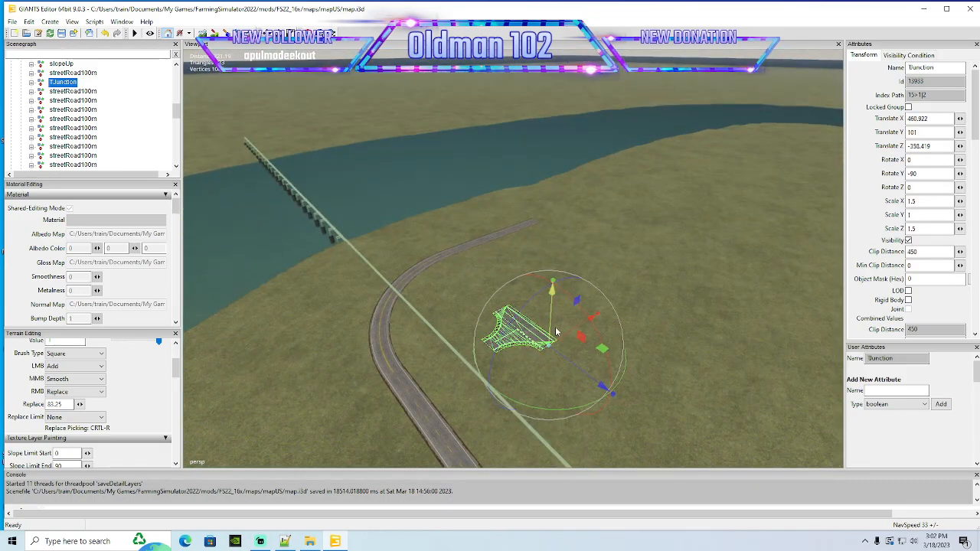
{"action": "left_click_drag", "start_coordinate": [561, 340], "coordinate": [737, 232]}
{"action": "left_click_drag", "start_coordinate": [685, 284], "coordinate": [565, 244]}
Set the T-junction's Y rotation to 0
{"action": "left_click_drag", "start_coordinate": [566, 244], "coordinate": [469, 300], "text": "alt"}
{"action": "scroll", "coordinate": [575, 225], "scroll_direction": "up", "scroll_amount": 3}
{"action": "scroll", "coordinate": [584, 241], "scroll_direction": "up", "scroll_amount": 5}
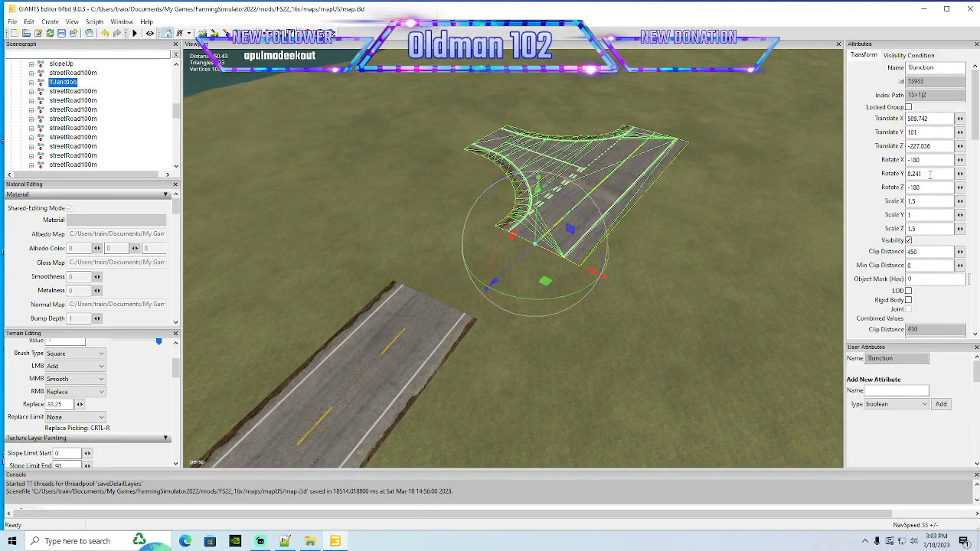
{"action": "type", "text": "0"}
{"action": "key", "text": "Return"}
Line the T-junction up with the open road end at X 596.001, and slide it away along the road direction to Z -115.229
{"action": "left_click_drag", "start_coordinate": [506, 278], "coordinate": [485, 355]}
{"action": "scroll", "coordinate": [486, 355], "scroll_direction": "up", "scroll_amount": 5}
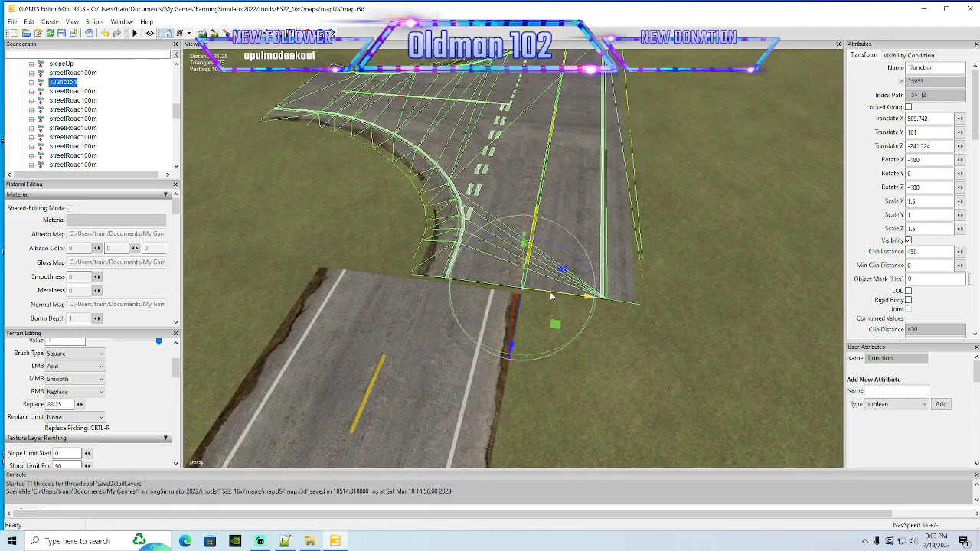
{"action": "left_click_drag", "start_coordinate": [550, 297], "coordinate": [411, 275]}
{"action": "scroll", "coordinate": [412, 275], "scroll_direction": "down", "scroll_amount": 8}
{"action": "mouse_move", "coordinate": [407, 241]}
{"action": "left_mouse_down", "text": "alt"}
{"action": "mouse_move", "coordinate": [400, 224]}
{"action": "mouse_move", "coordinate": [492, 226]}
{"action": "mouse_move", "coordinate": [382, 233]}
{"action": "mouse_move", "coordinate": [424, 240]}
{"action": "left_mouse_up", "text": "alt"}
{"action": "left_click_drag", "start_coordinate": [460, 285], "coordinate": [586, 277]}
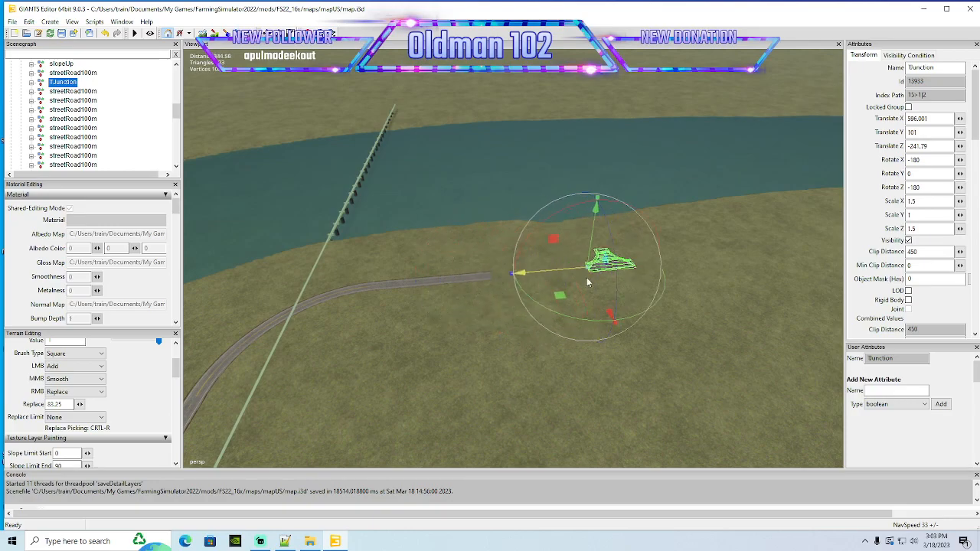
Duplicate the last straight streetRoad100m piece and move the copy beyond the open end of the road
{"action": "left_click", "coordinate": [487, 282]}
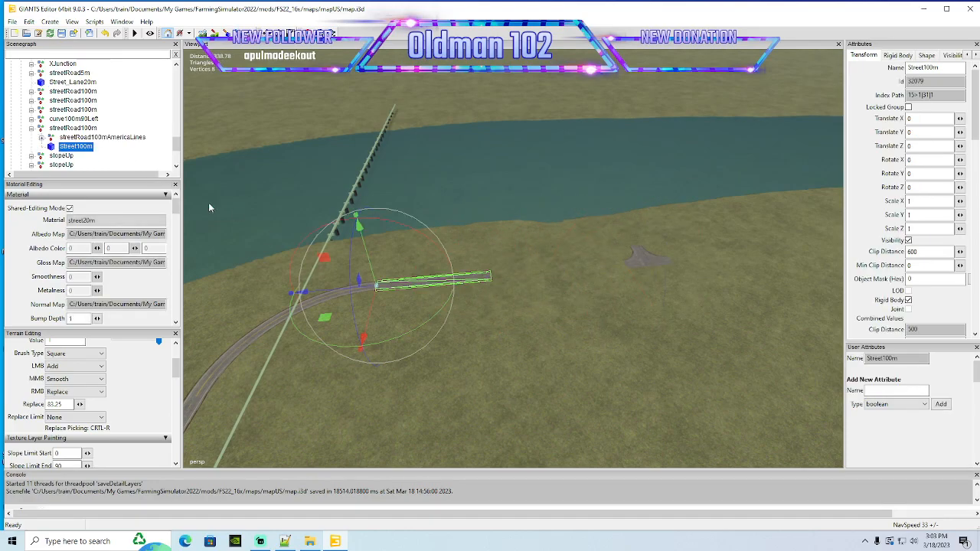
{"action": "left_click", "coordinate": [31, 128]}
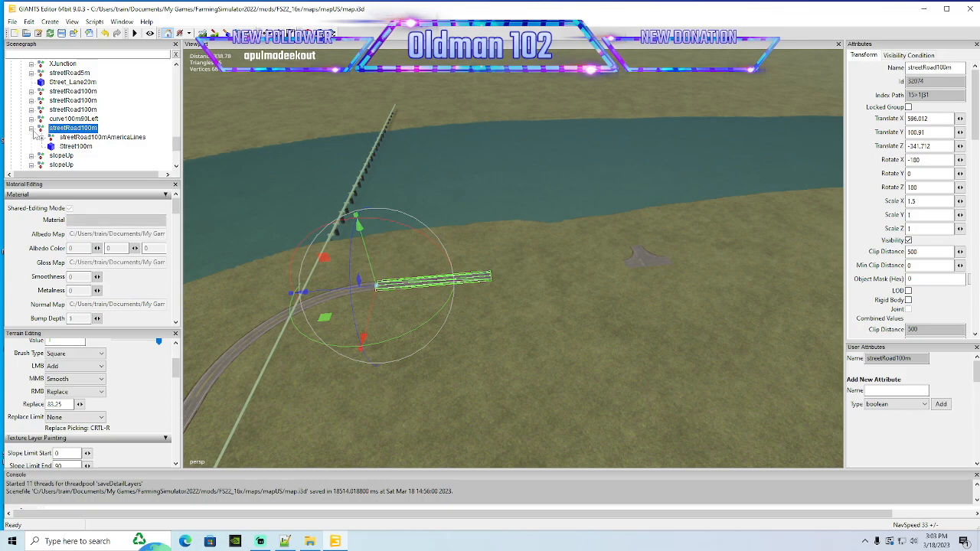
{"action": "left_click_drag", "start_coordinate": [484, 338], "coordinate": [557, 371], "text": "alt"}
{"action": "scroll", "coordinate": [436, 344], "scroll_direction": "up", "scroll_amount": 6}
{"action": "scroll", "coordinate": [557, 371], "scroll_direction": "down", "scroll_amount": 2}
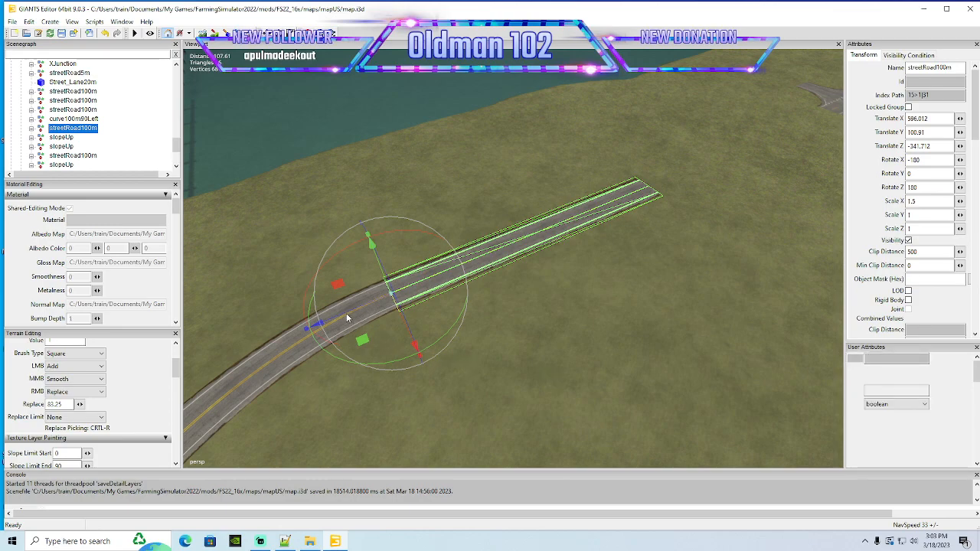
{"action": "key", "text": "ctrl+d"}
{"action": "left_click_drag", "start_coordinate": [346, 313], "coordinate": [696, 247]}
Slide the copied road piece flush against the existing road end at Translate Z -241.771
{"action": "left_click_drag", "start_coordinate": [636, 303], "coordinate": [647, 328], "text": "alt"}
{"action": "scroll", "coordinate": [682, 289], "scroll_direction": "up", "scroll_amount": 6}
{"action": "left_click_drag", "start_coordinate": [519, 242], "coordinate": [460, 307]}
{"action": "scroll", "coordinate": [460, 307], "scroll_direction": "up", "scroll_amount": 5}
{"action": "left_click_drag", "start_coordinate": [499, 209], "coordinate": [446, 251]}
Select the TJunction group and slide it flush against the end of the new road piece at Translate Z -141.829
{"action": "scroll", "coordinate": [425, 267], "scroll_direction": "down", "scroll_amount": 10}
{"action": "scroll", "coordinate": [434, 269], "scroll_direction": "down", "scroll_amount": 3}
{"action": "left_click_drag", "start_coordinate": [505, 277], "coordinate": [622, 90], "text": "alt"}
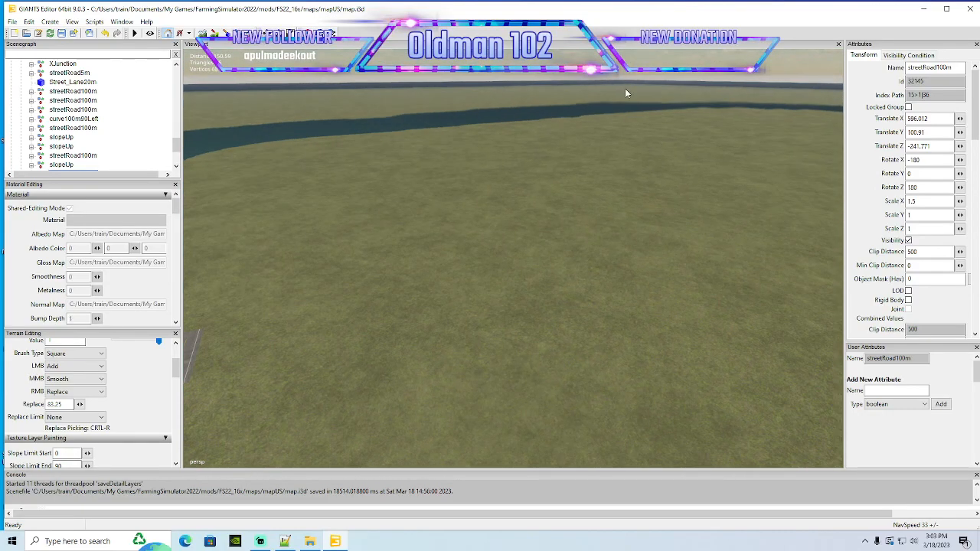
{"action": "left_click_drag", "start_coordinate": [690, 266], "coordinate": [430, 342], "text": "alt"}
{"action": "scroll", "coordinate": [584, 304], "scroll_direction": "up", "scroll_amount": 4}
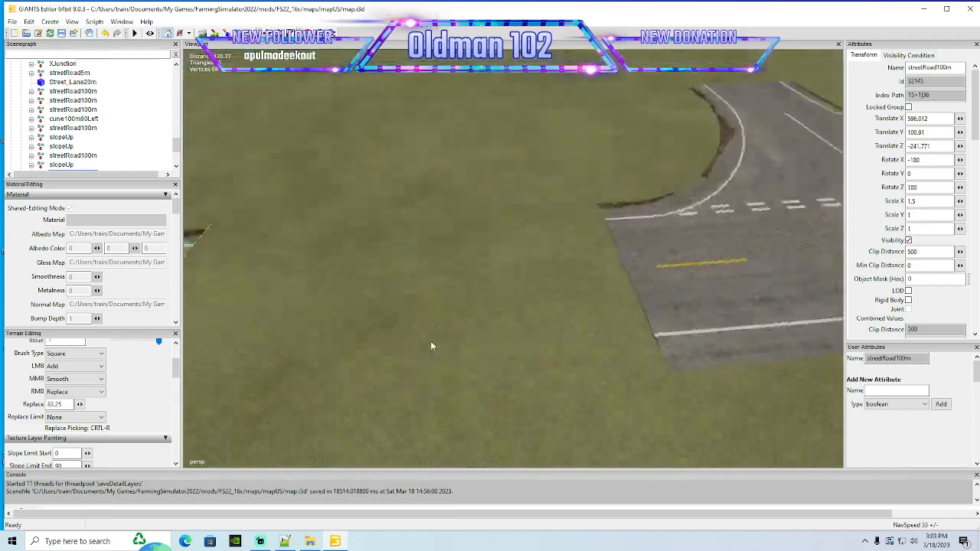
{"action": "scroll", "coordinate": [430, 342], "scroll_direction": "down", "scroll_amount": 5}
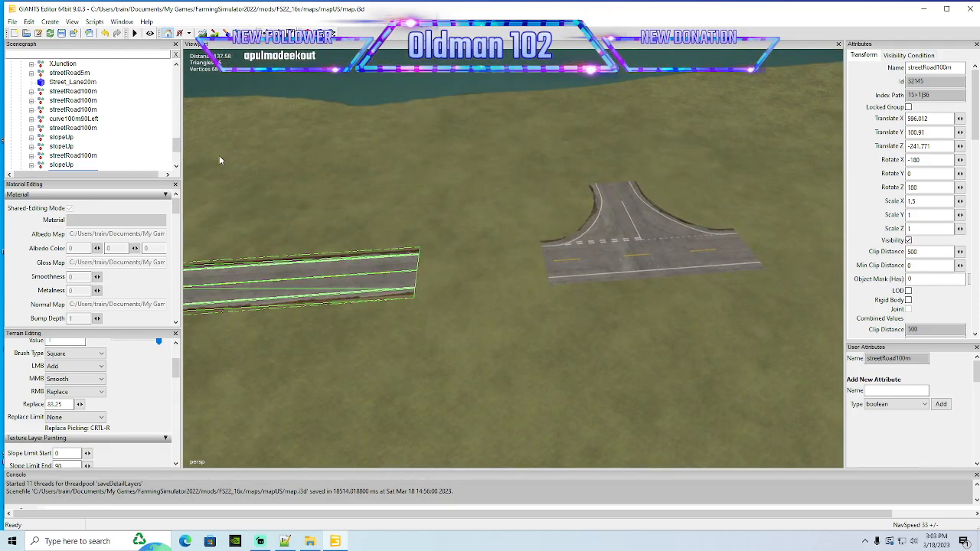
{"action": "left_click", "coordinate": [549, 274]}
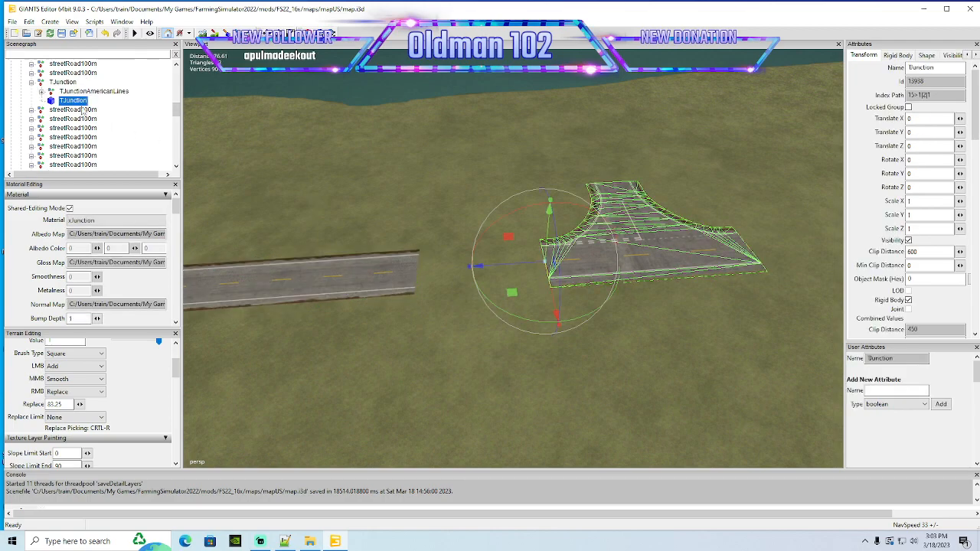
{"action": "left_click", "coordinate": [32, 82]}
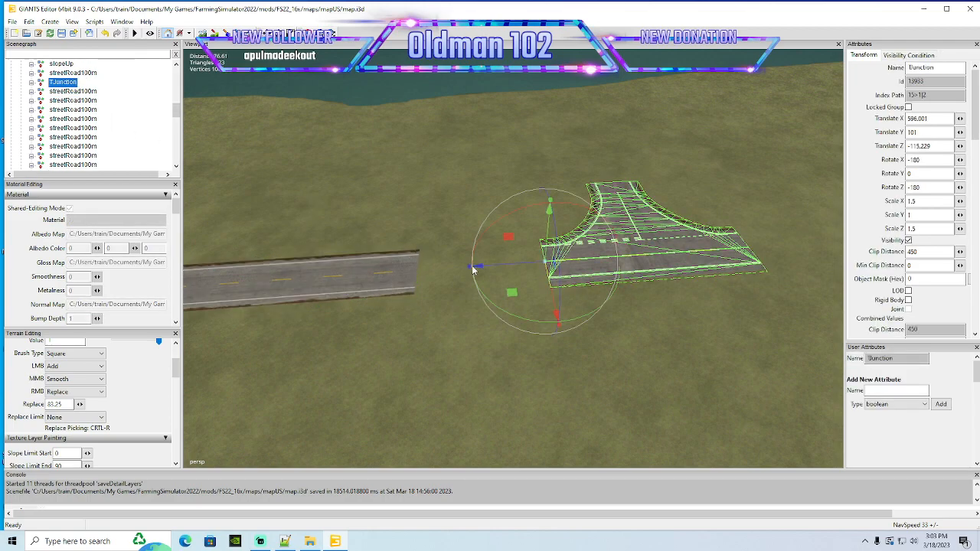
{"action": "left_click_drag", "start_coordinate": [486, 268], "coordinate": [490, 336]}
{"action": "scroll", "coordinate": [337, 285], "scroll_direction": "up", "scroll_amount": 4}
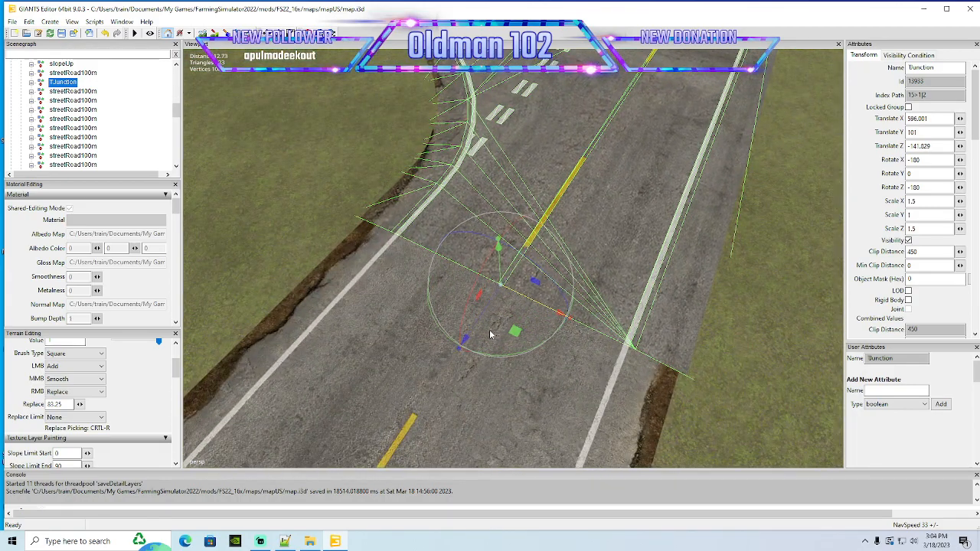
Duplicate the newest streetRoad100m piece and join the copy to the far side of the T-junction at about Translate Z -97
{"action": "scroll", "coordinate": [471, 297], "scroll_direction": "down", "scroll_amount": 6}
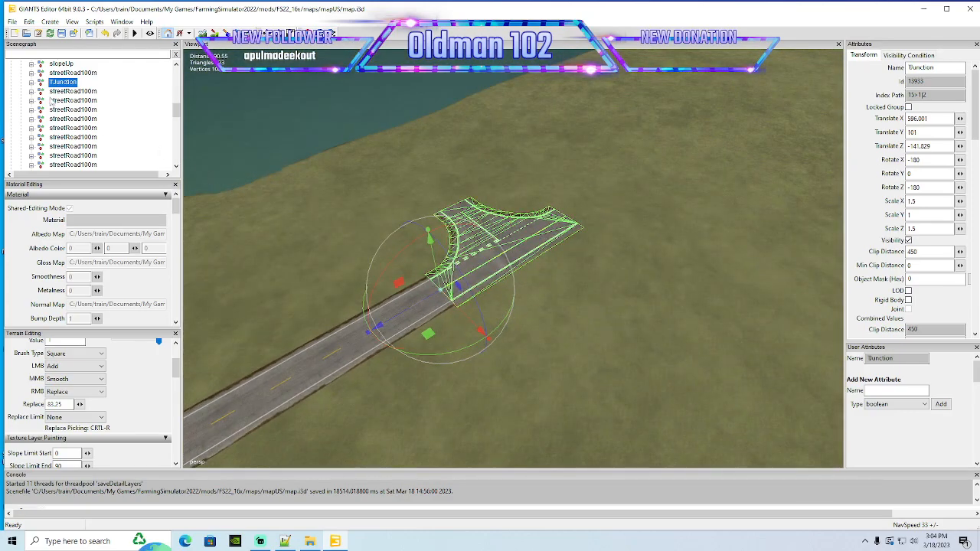
{"action": "scroll", "coordinate": [115, 122], "scroll_direction": "down", "scroll_amount": 3}
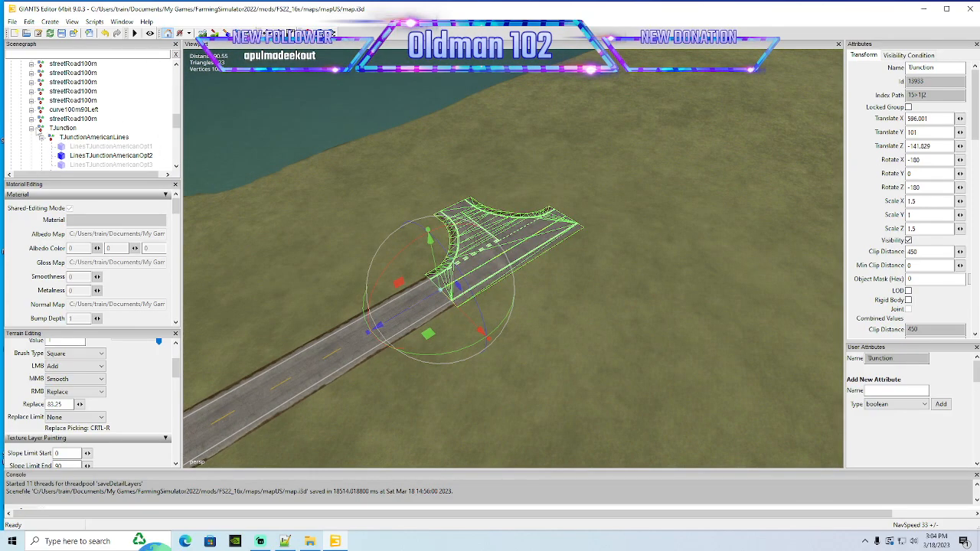
{"action": "left_click", "coordinate": [32, 132]}
{"action": "scroll", "coordinate": [56, 126], "scroll_direction": "down", "scroll_amount": 5}
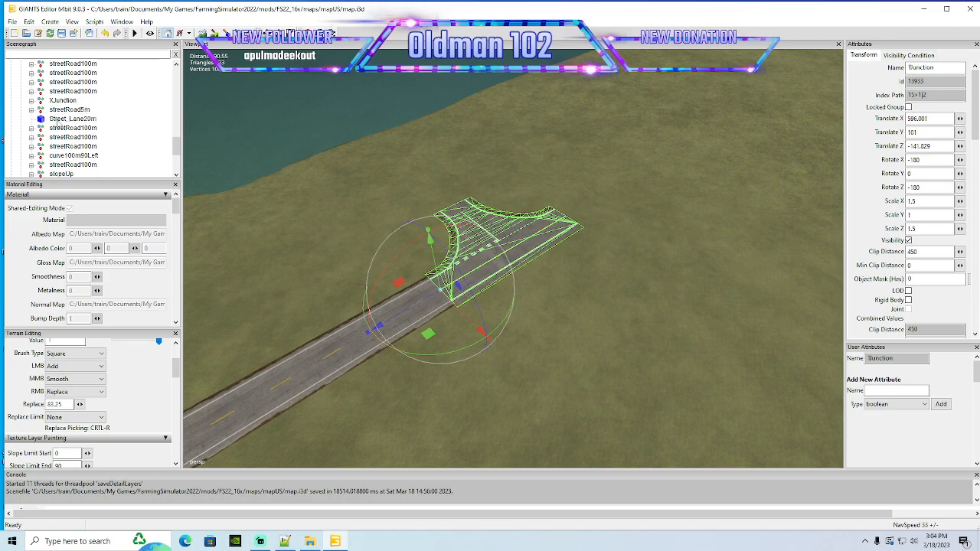
{"action": "scroll", "coordinate": [58, 125], "scroll_direction": "down", "scroll_amount": 2}
{"action": "left_click", "coordinate": [41, 112]}
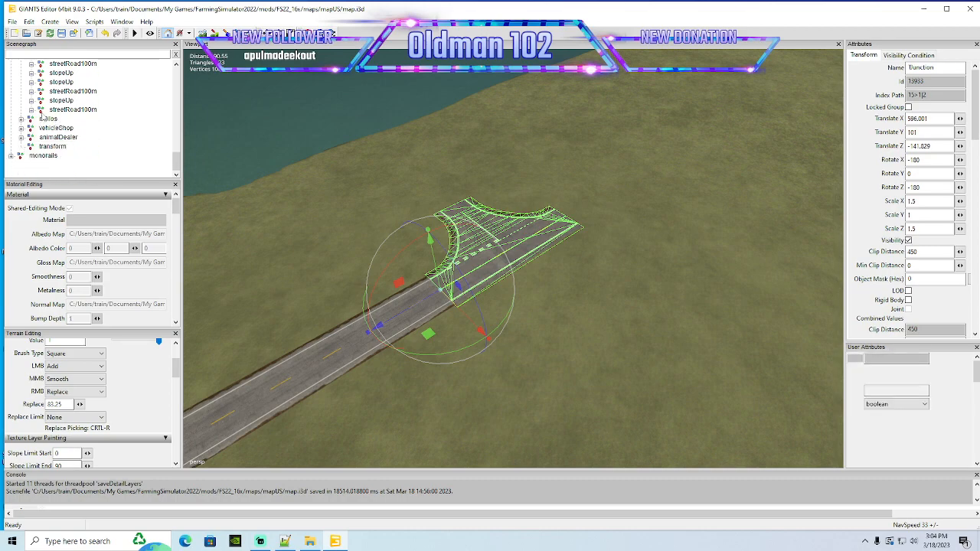
{"action": "left_click_drag", "start_coordinate": [534, 386], "coordinate": [526, 394], "text": "alt"}
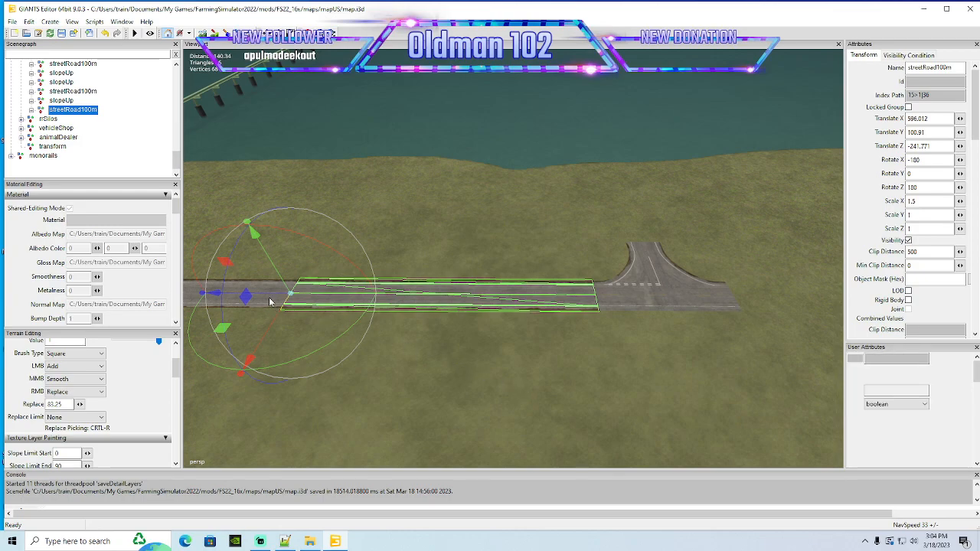
{"action": "key", "text": "ctrl+d"}
{"action": "left_click_drag", "start_coordinate": [270, 298], "coordinate": [745, 346]}
{"action": "scroll", "coordinate": [720, 339], "scroll_direction": "up", "scroll_amount": 6}
{"action": "middle_click_drag", "start_coordinate": [744, 347], "coordinate": [746, 303], "text": "alt"}
{"action": "left_click_drag", "start_coordinate": [563, 267], "coordinate": [462, 373]}
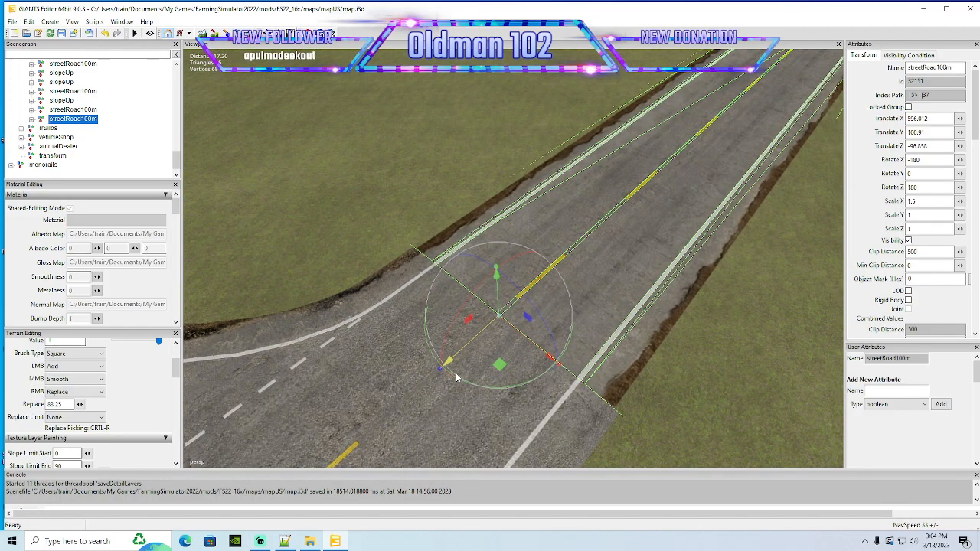
Duplicate the road piece beyond the T-junction and join the copy to its far end at Translate Z 3.097
{"action": "scroll", "coordinate": [458, 375], "scroll_direction": "down", "scroll_amount": 10}
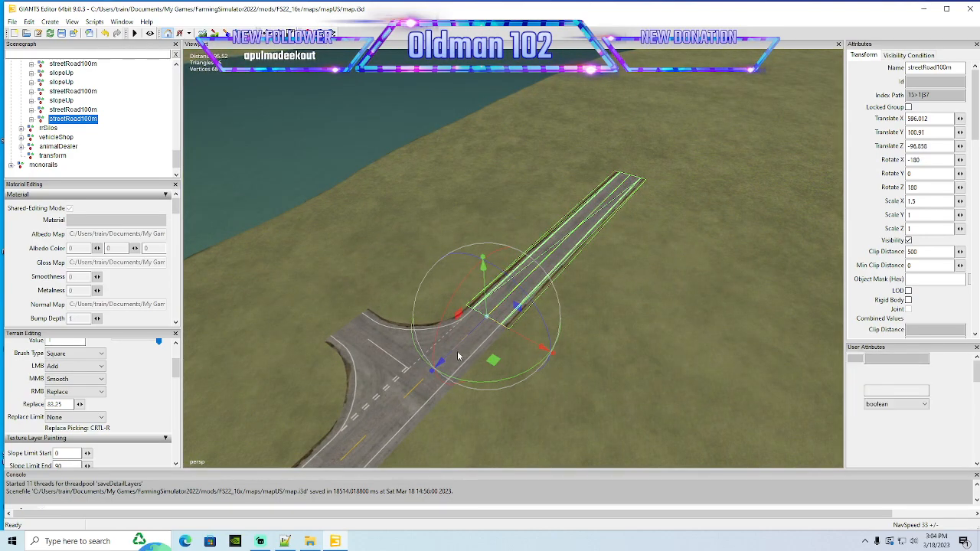
{"action": "key", "text": "ctrl+d"}
{"action": "left_click_drag", "start_coordinate": [452, 356], "coordinate": [766, 216]}
{"action": "scroll", "coordinate": [784, 153], "scroll_direction": "up", "scroll_amount": 8}
{"action": "scroll", "coordinate": [765, 216], "scroll_direction": "up", "scroll_amount": 2}
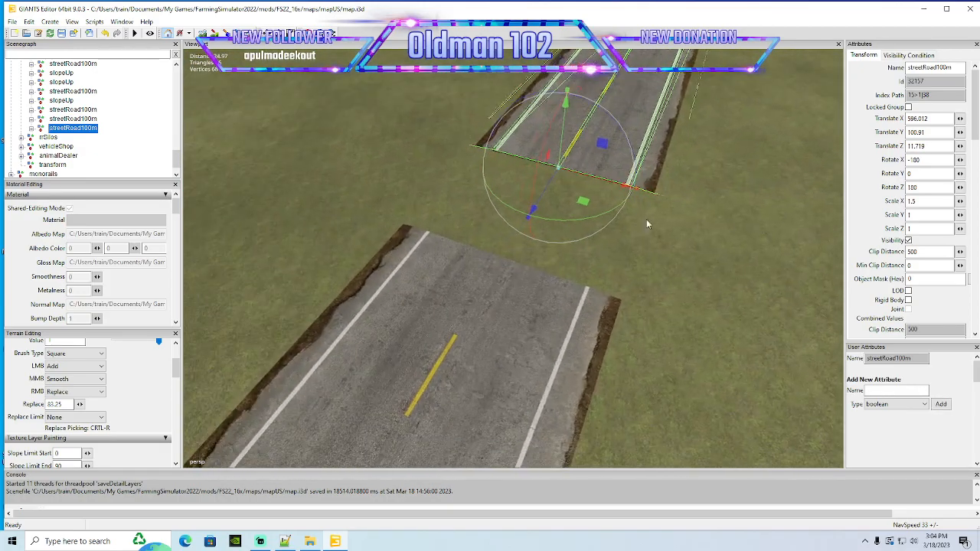
{"action": "left_click_drag", "start_coordinate": [533, 205], "coordinate": [654, 258]}
Extend the road with another streetRoad100m copy joined to the end at Translate Z 103.048
{"action": "scroll", "coordinate": [493, 338], "scroll_direction": "down", "scroll_amount": 3}
{"action": "scroll", "coordinate": [494, 339], "scroll_direction": "down", "scroll_amount": 8}
{"action": "key", "text": "f"}
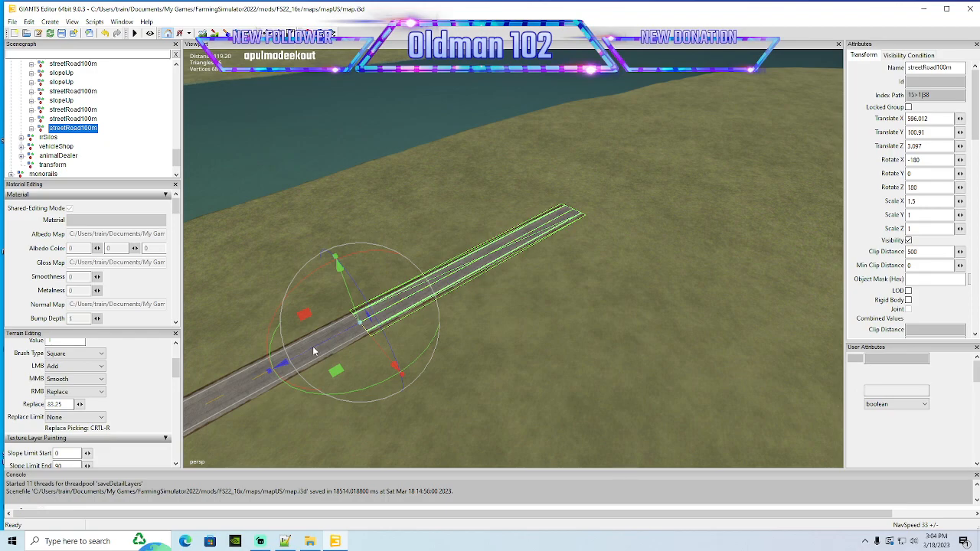
{"action": "key", "text": "ctrl+d"}
{"action": "left_click_drag", "start_coordinate": [312, 346], "coordinate": [622, 230]}
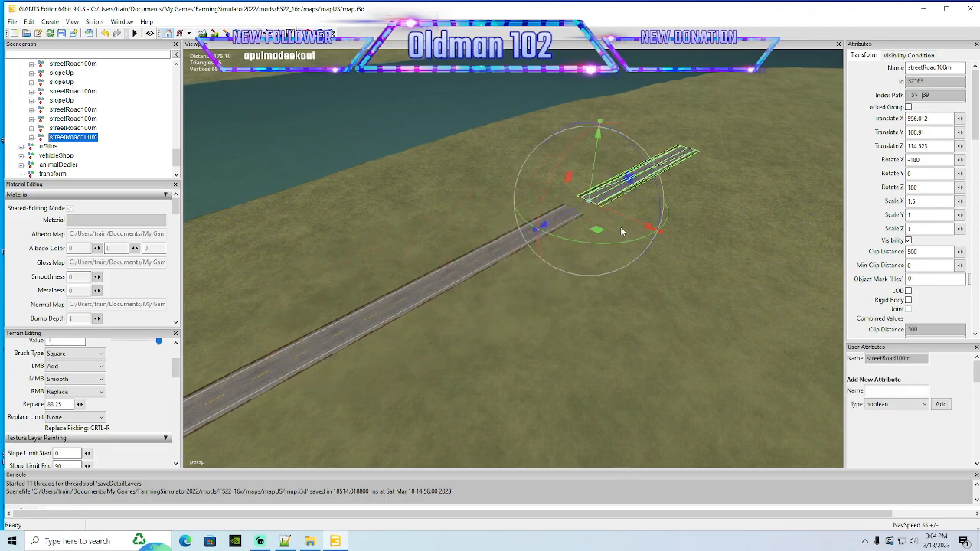
{"action": "key", "text": "f"}
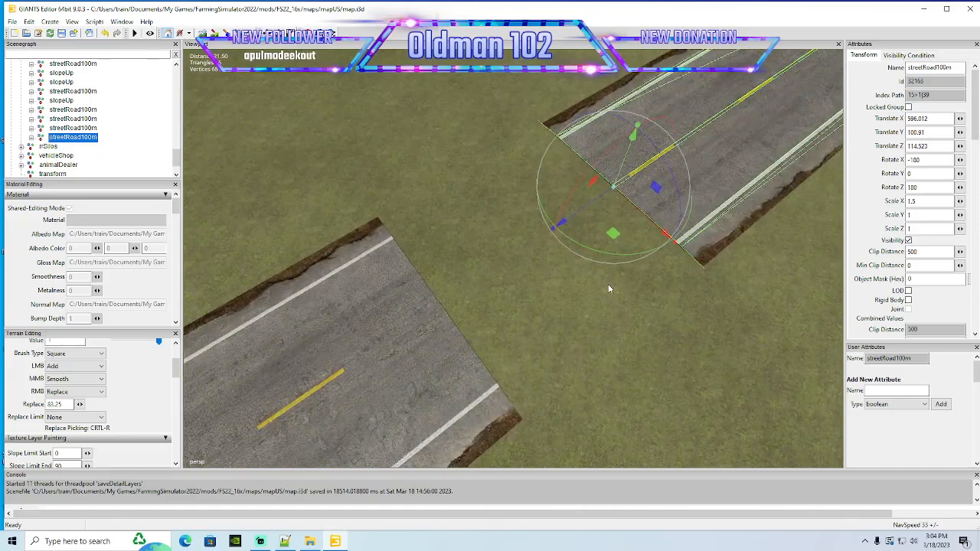
{"action": "left_click_drag", "start_coordinate": [582, 208], "coordinate": [406, 366]}
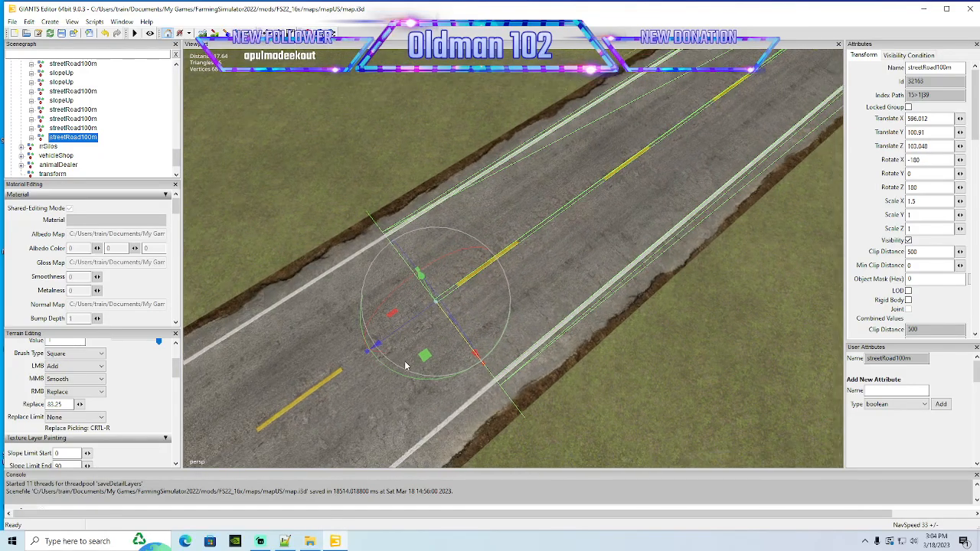
Duplicate the last streetRoad100m piece and join the copy to the road's far end at Translate Z 202.965
{"action": "scroll", "coordinate": [406, 366], "scroll_direction": "down", "scroll_amount": 10}
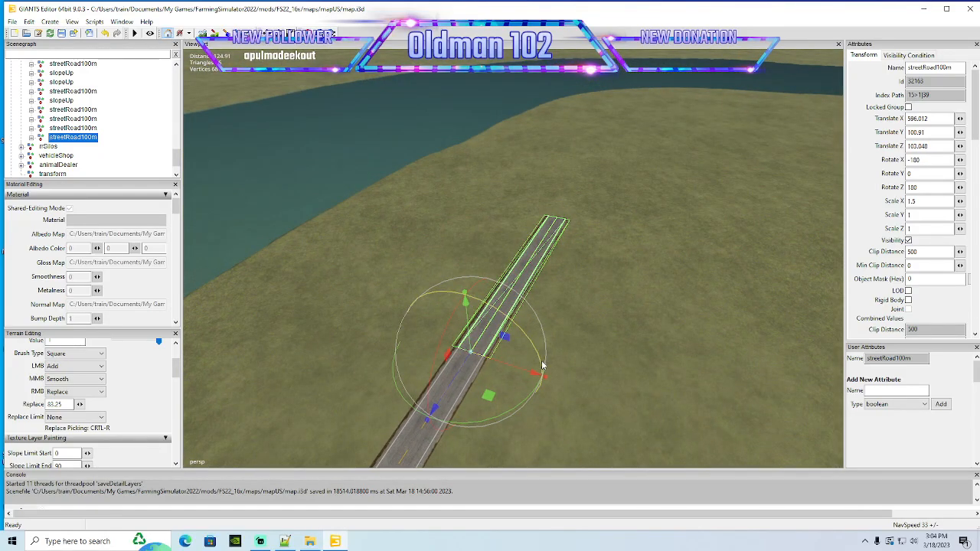
{"action": "key", "text": "ctrl+d"}
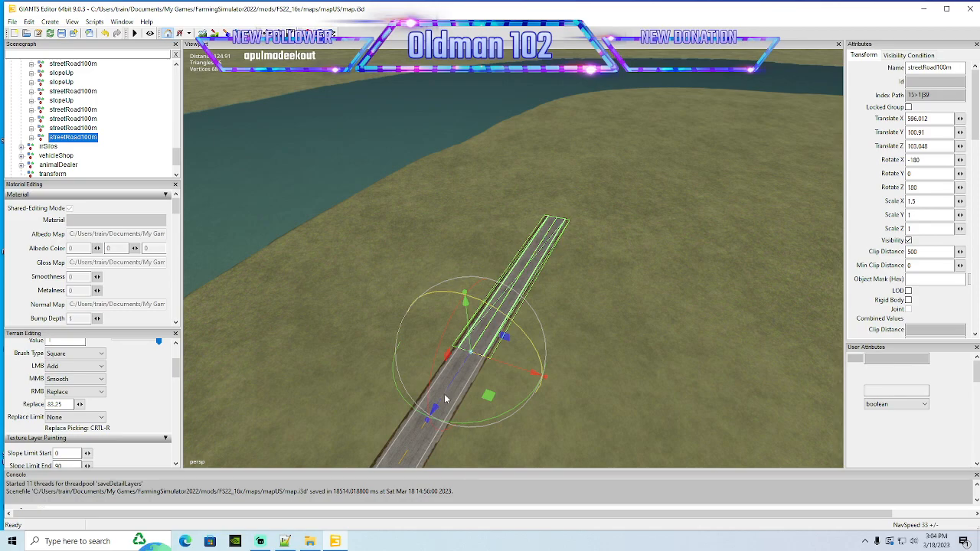
{"action": "left_click_drag", "start_coordinate": [443, 393], "coordinate": [661, 165]}
{"action": "scroll", "coordinate": [666, 153], "scroll_direction": "up", "scroll_amount": 6}
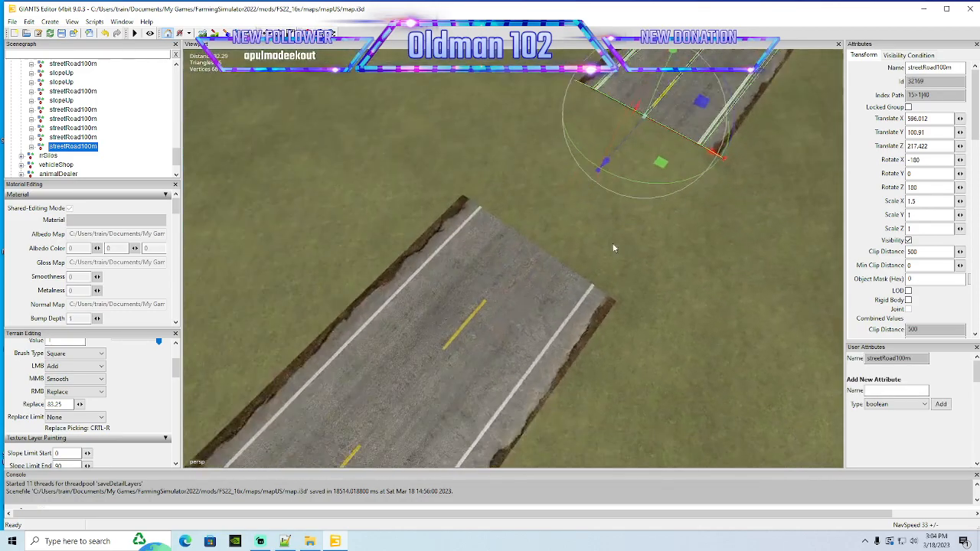
{"action": "left_click_drag", "start_coordinate": [634, 146], "coordinate": [497, 287]}
{"action": "scroll", "coordinate": [521, 297], "scroll_direction": "down", "scroll_amount": 6}
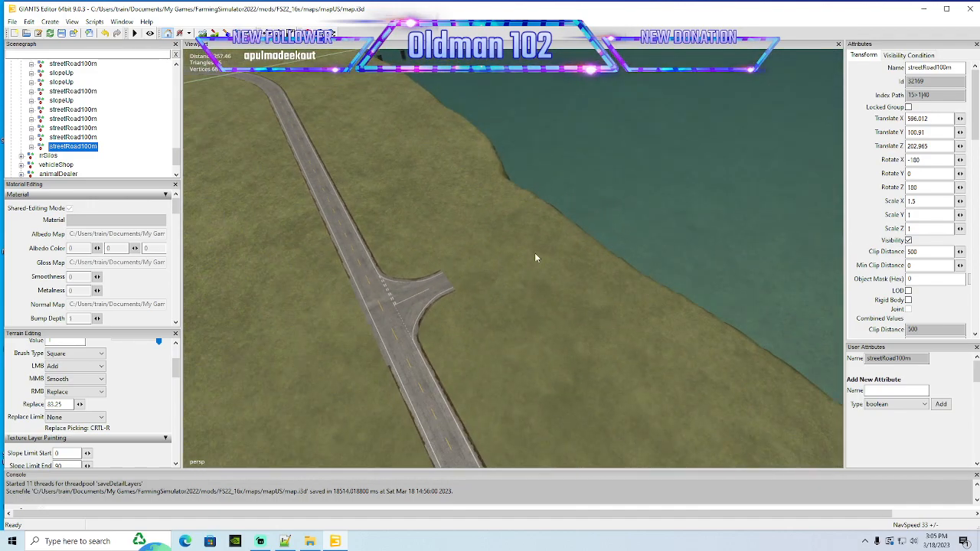
Save the map scene with the extended road
{"action": "left_click_drag", "start_coordinate": [534, 253], "coordinate": [546, 286], "text": "alt"}
{"action": "scroll", "coordinate": [546, 281], "scroll_direction": "up", "scroll_amount": 10}
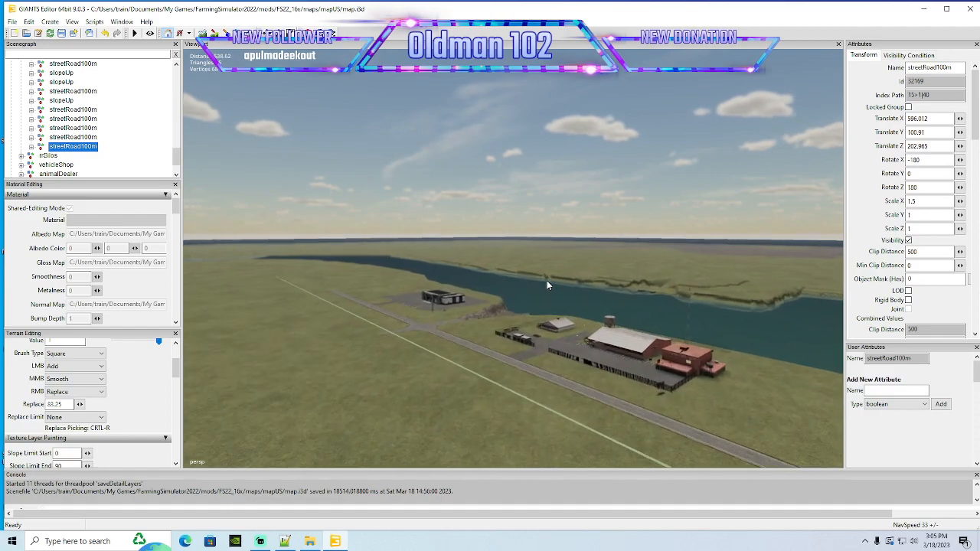
{"action": "scroll", "coordinate": [546, 280], "scroll_direction": "up", "scroll_amount": 10}
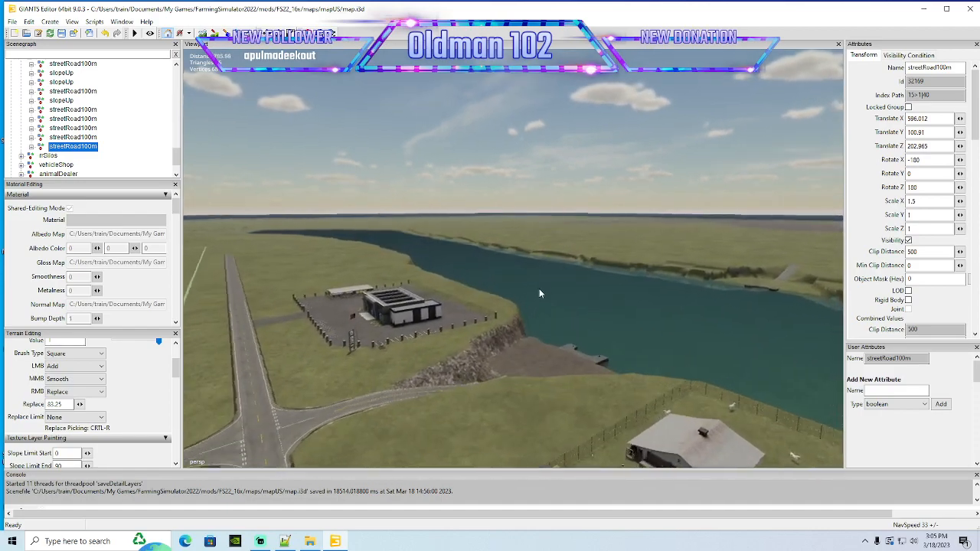
{"action": "scroll", "coordinate": [539, 289], "scroll_direction": "up", "scroll_amount": 6}
{"action": "left_click_drag", "start_coordinate": [539, 289], "coordinate": [509, 356], "text": "alt"}
{"action": "scroll", "coordinate": [509, 357], "scroll_direction": "down", "scroll_amount": 3}
{"action": "key", "text": "ctrl+s"}
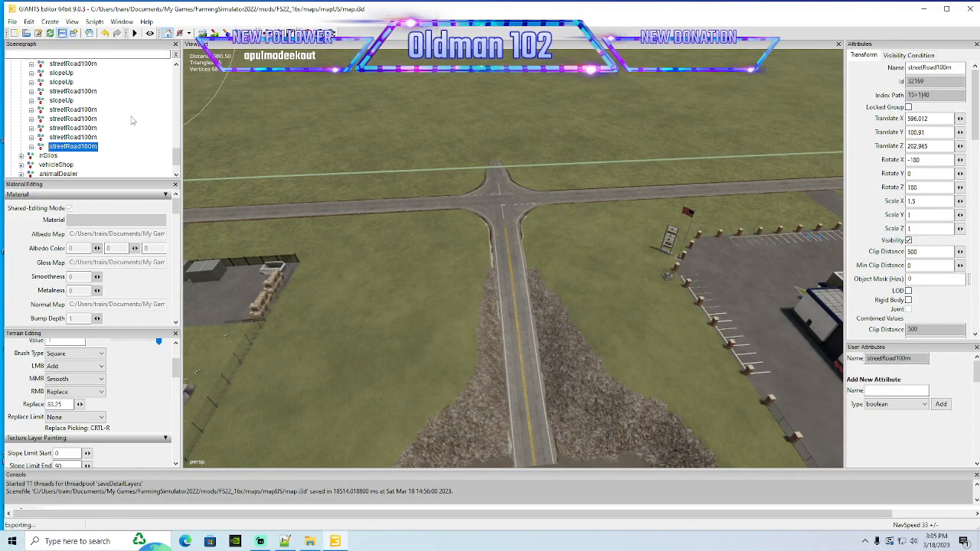
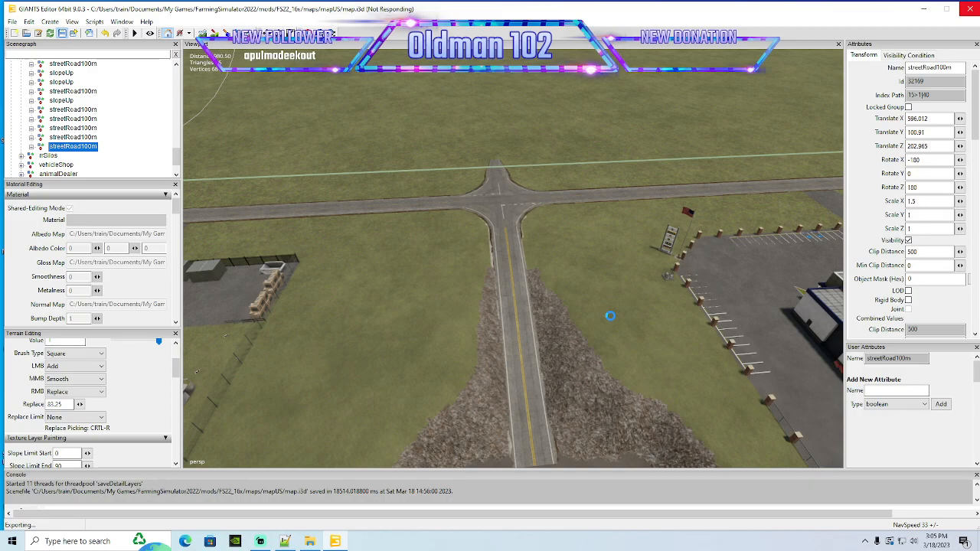
Duplicate the slopeUp ramp below the crossroads beside the vehicle shop and set the copy's Rotate Y to -90
{"action": "scroll", "coordinate": [612, 330], "scroll_direction": "down", "scroll_amount": 3}
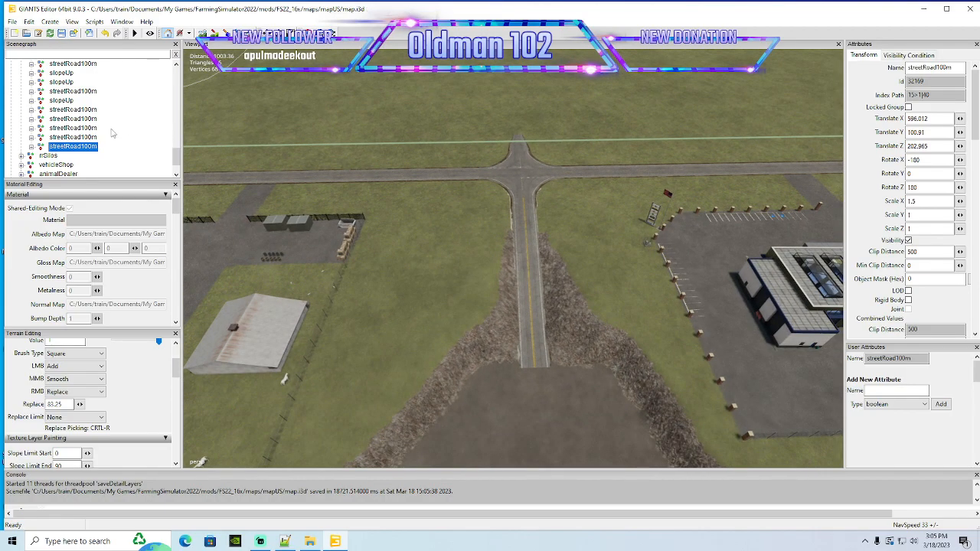
{"action": "scroll", "coordinate": [109, 134], "scroll_direction": "up", "scroll_amount": 10}
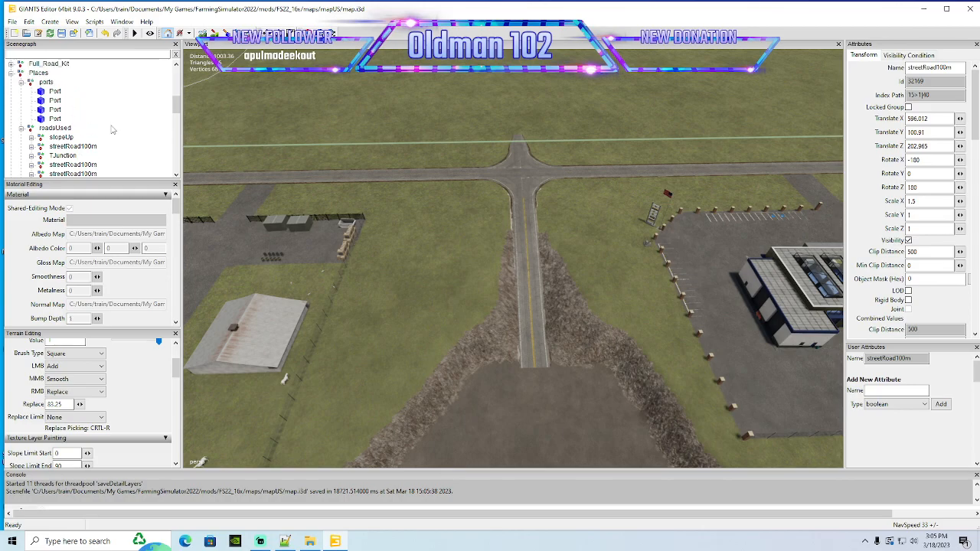
{"action": "scroll", "coordinate": [46, 128], "scroll_direction": "down", "scroll_amount": 1}
{"action": "left_click", "coordinate": [43, 111]}
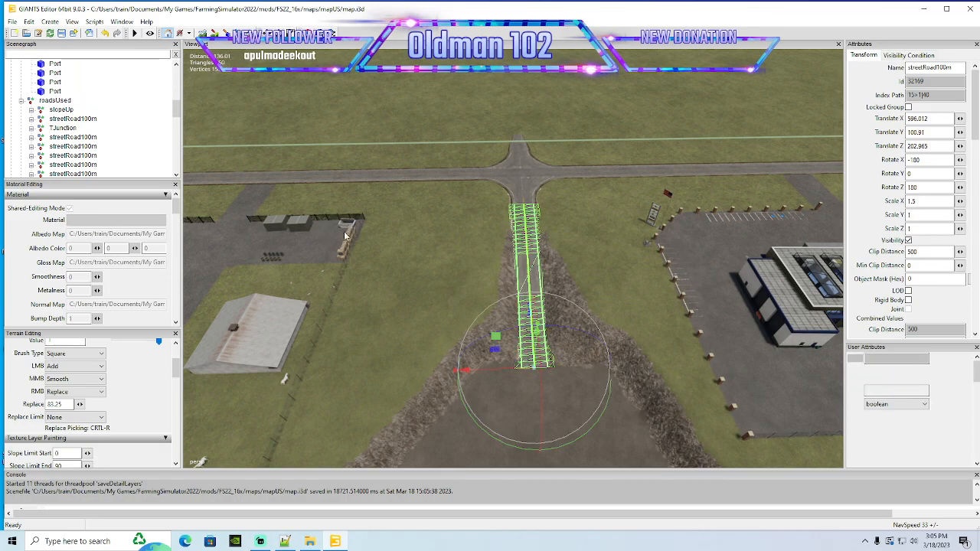
{"action": "scroll", "coordinate": [349, 228], "scroll_direction": "down", "scroll_amount": 2}
{"action": "left_click_drag", "start_coordinate": [349, 229], "coordinate": [337, 228], "text": "alt"}
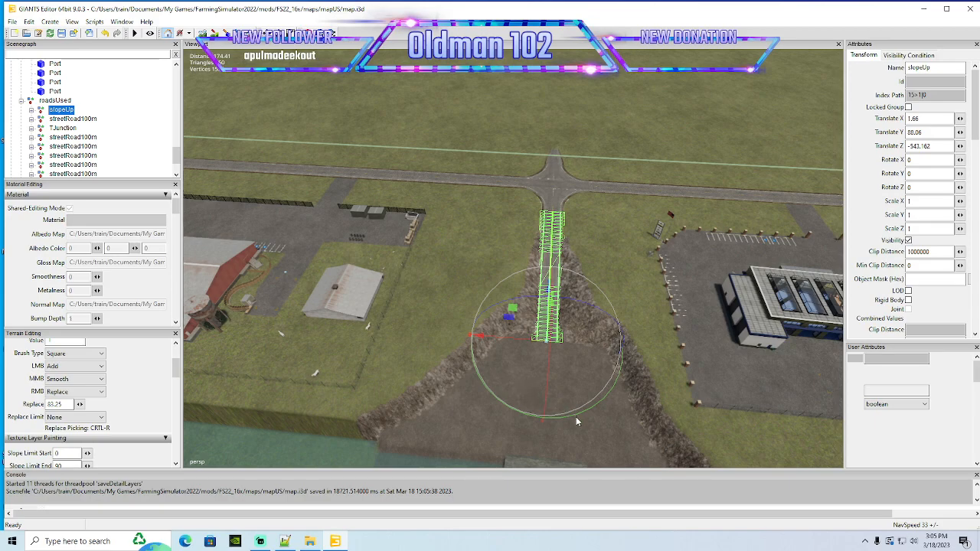
{"action": "key", "text": "ctrl+d"}
{"action": "left_click_drag", "start_coordinate": [582, 414], "coordinate": [386, 405]}
{"action": "left_click_drag", "start_coordinate": [929, 176], "coordinate": [696, 184]}
{"action": "type", "text": "-90"}
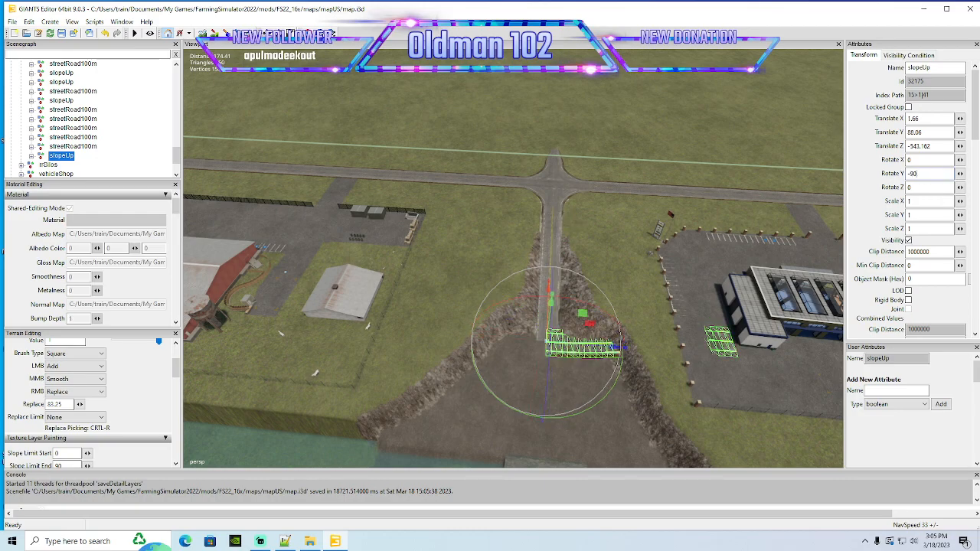
Move the rotated slopeUp copy across the map to the new T-junction's side branch, near Translate X 709.769, Z -116.445
{"action": "left_click_drag", "start_coordinate": [676, 281], "coordinate": [611, 252], "text": "alt"}
{"action": "scroll", "coordinate": [610, 251], "scroll_direction": "down", "scroll_amount": 3}
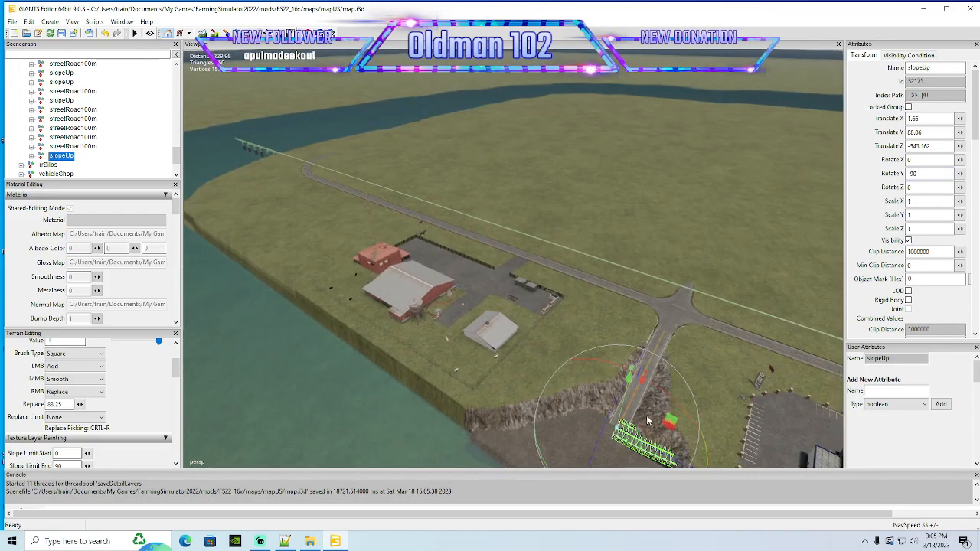
{"action": "left_click_drag", "start_coordinate": [630, 440], "coordinate": [505, 106]}
{"action": "scroll", "coordinate": [503, 106], "scroll_direction": "up", "scroll_amount": 5}
{"action": "scroll", "coordinate": [503, 106], "scroll_direction": "up", "scroll_amount": 3}
{"action": "scroll", "coordinate": [505, 106], "scroll_direction": "up", "scroll_amount": 3}
{"action": "scroll", "coordinate": [506, 110], "scroll_direction": "up", "scroll_amount": 6}
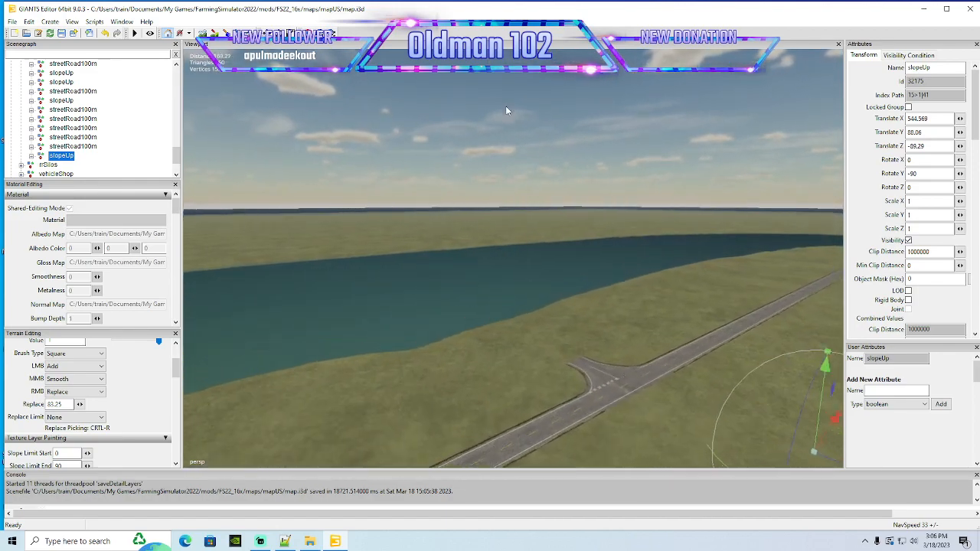
{"action": "left_click_drag", "start_coordinate": [506, 107], "coordinate": [247, 265], "text": "alt"}
{"action": "left_click_drag", "start_coordinate": [413, 257], "coordinate": [286, 279], "text": "alt"}
{"action": "scroll", "coordinate": [369, 252], "scroll_direction": "up", "scroll_amount": 5}
{"action": "scroll", "coordinate": [287, 278], "scroll_direction": "up", "scroll_amount": 3}
{"action": "scroll", "coordinate": [287, 278], "scroll_direction": "down", "scroll_amount": 5}
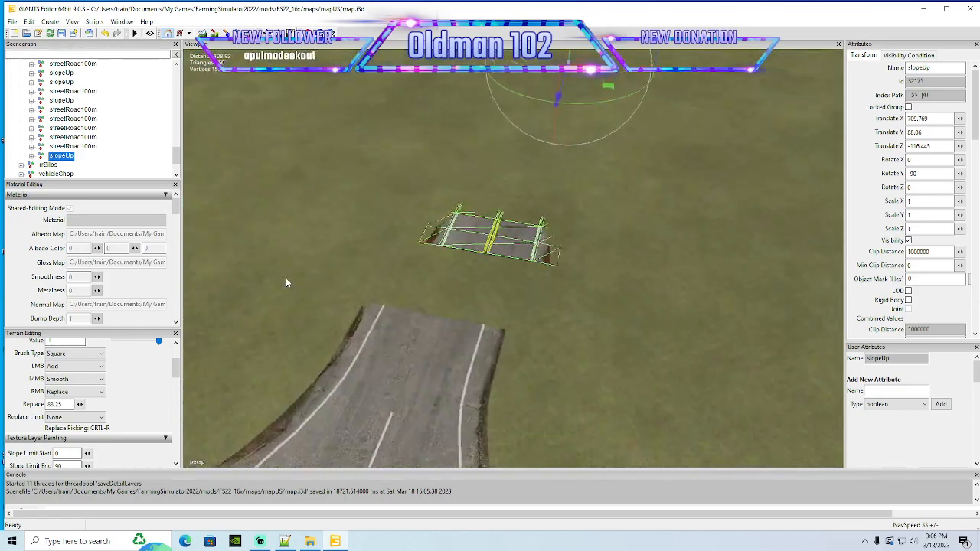
Slide the slopeUp ramp against the T-junction's branch end at about Translate X 701.91, Z -119.114
{"action": "left_click_drag", "start_coordinate": [552, 118], "coordinate": [552, 133]}
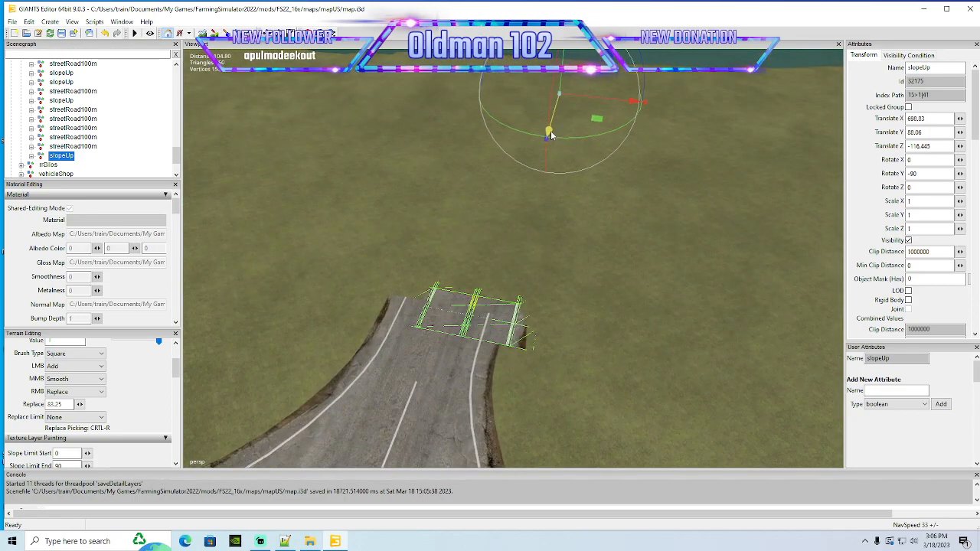
{"action": "scroll", "coordinate": [568, 191], "scroll_direction": "up", "scroll_amount": 3}
{"action": "left_click_drag", "start_coordinate": [568, 191], "coordinate": [562, 121], "text": "alt"}
{"action": "scroll", "coordinate": [478, 208], "scroll_direction": "up", "scroll_amount": 3}
{"action": "scroll", "coordinate": [478, 207], "scroll_direction": "down", "scroll_amount": 3}
{"action": "scroll", "coordinate": [575, 128], "scroll_direction": "up", "scroll_amount": 3}
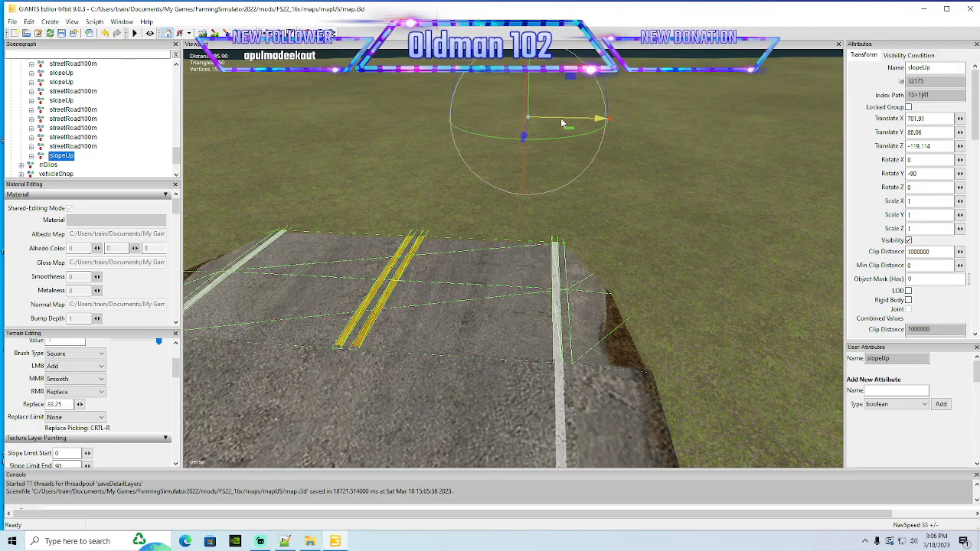
Fine-tune the slopeUp ramp's position to Translate X 701.92 and Translate Z -119.1
{"action": "left_click", "coordinate": [935, 119]}
{"action": "key", "text": "BackSpace"}
{"action": "key", "text": "BackSpace"}
{"action": "key", "text": "BackSpace"}
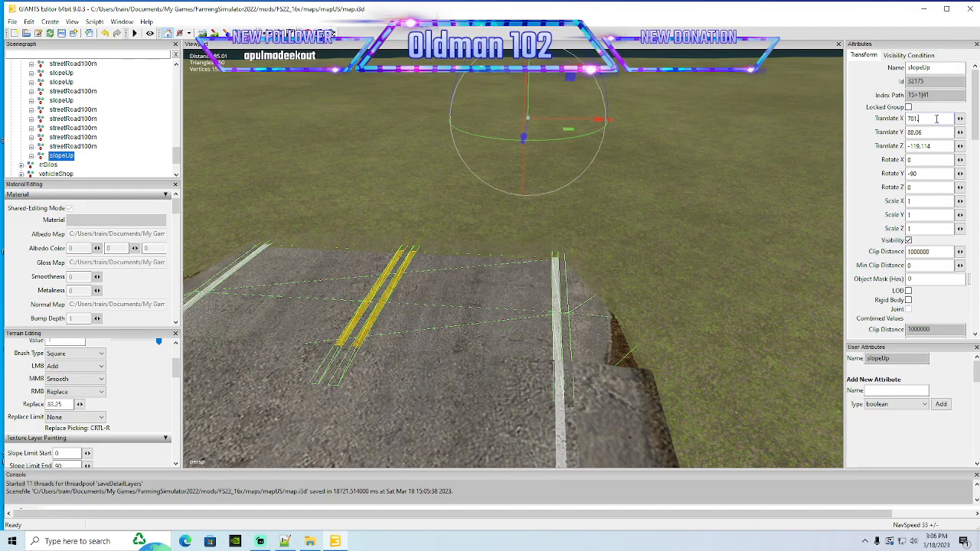
{"action": "type", "text": ".8"}
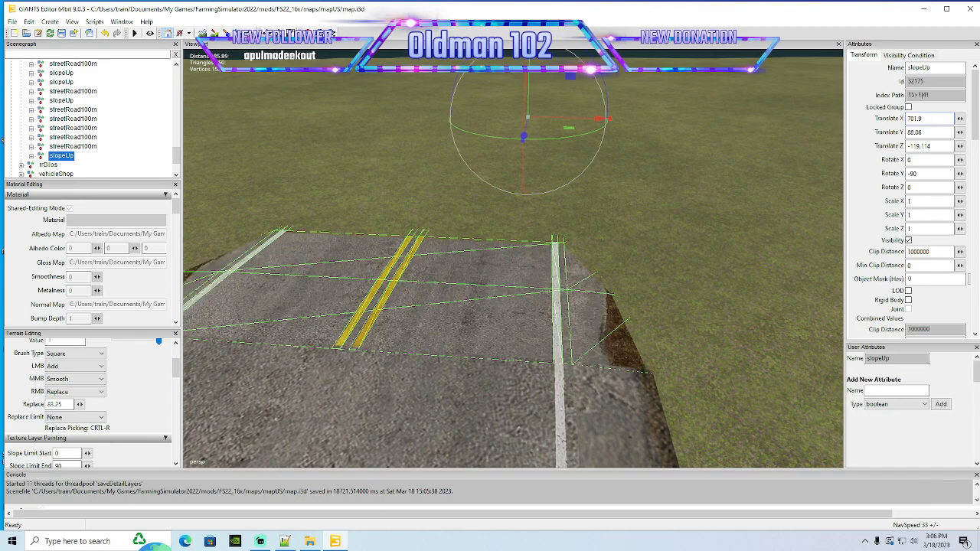
{"action": "type", "text": "2"}
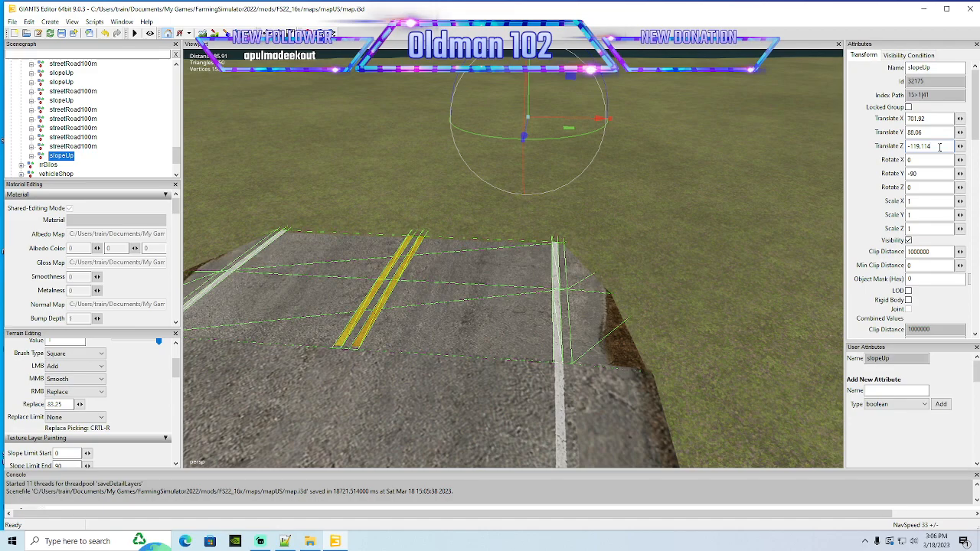
{"action": "key", "text": "BackSpace"}
{"action": "key", "text": "BackSpace"}
Extend the shoreline outward over the ramp's lower end by sculpting the terrain to a Replace height of 100.9 with the square brush
{"action": "left_click_drag", "start_coordinate": [673, 276], "coordinate": [546, 309], "text": "alt"}
{"action": "scroll", "coordinate": [600, 281], "scroll_direction": "down", "scroll_amount": 6}
{"action": "scroll", "coordinate": [664, 209], "scroll_direction": "up", "scroll_amount": 5}
{"action": "scroll", "coordinate": [546, 310], "scroll_direction": "down", "scroll_amount": 4}
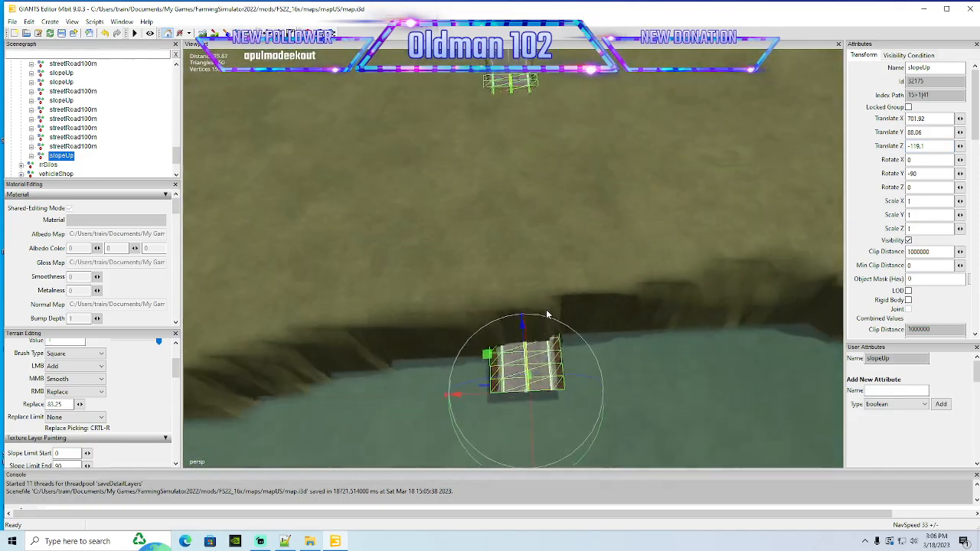
{"action": "scroll", "coordinate": [546, 309], "scroll_direction": "down", "scroll_amount": 4}
{"action": "scroll", "coordinate": [539, 303], "scroll_direction": "down", "scroll_amount": 2}
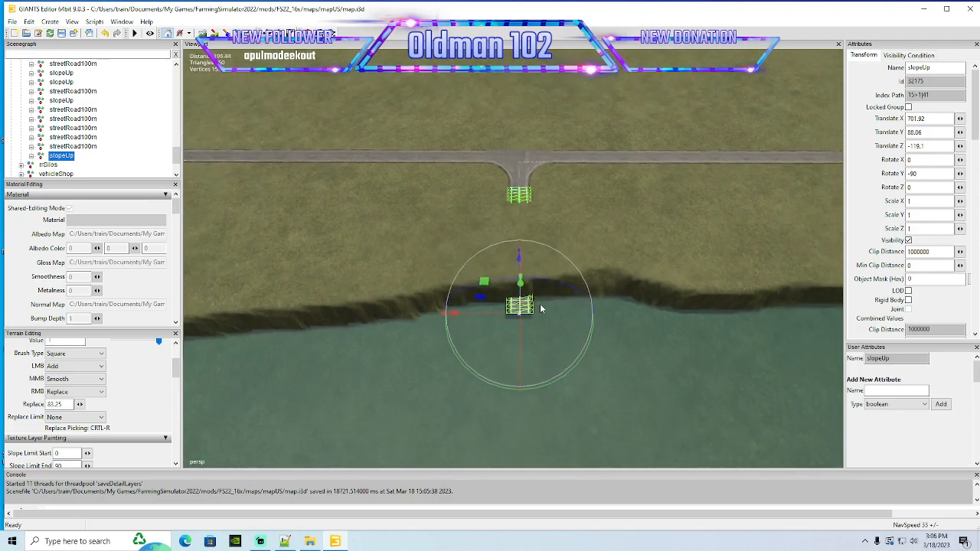
{"action": "scroll", "coordinate": [539, 303], "scroll_direction": "down", "scroll_amount": 2}
{"action": "scroll", "coordinate": [540, 304], "scroll_direction": "up", "scroll_amount": 3}
{"action": "left_click_drag", "start_coordinate": [540, 303], "coordinate": [541, 311], "text": "alt"}
{"action": "scroll", "coordinate": [542, 311], "scroll_direction": "down", "scroll_amount": 1}
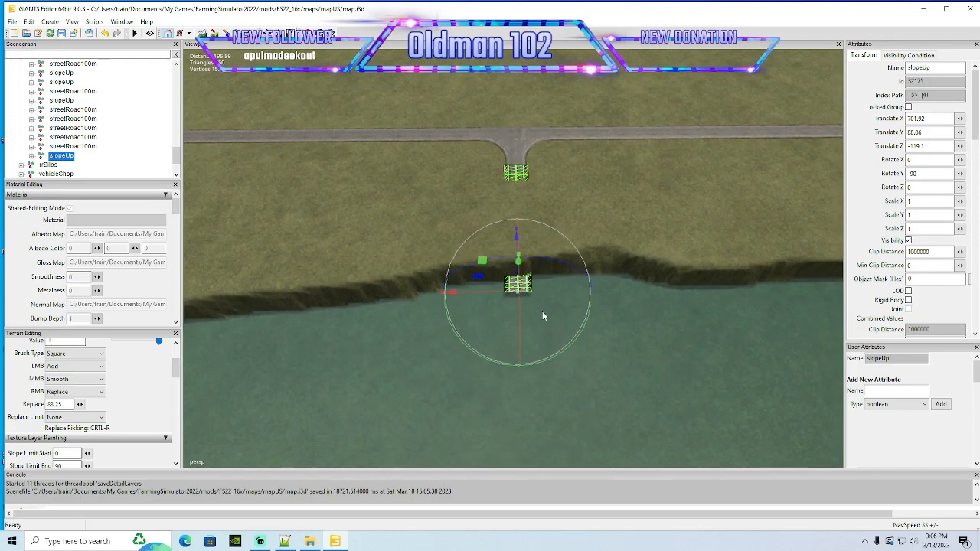
{"action": "scroll", "coordinate": [527, 309], "scroll_direction": "down", "scroll_amount": 2}
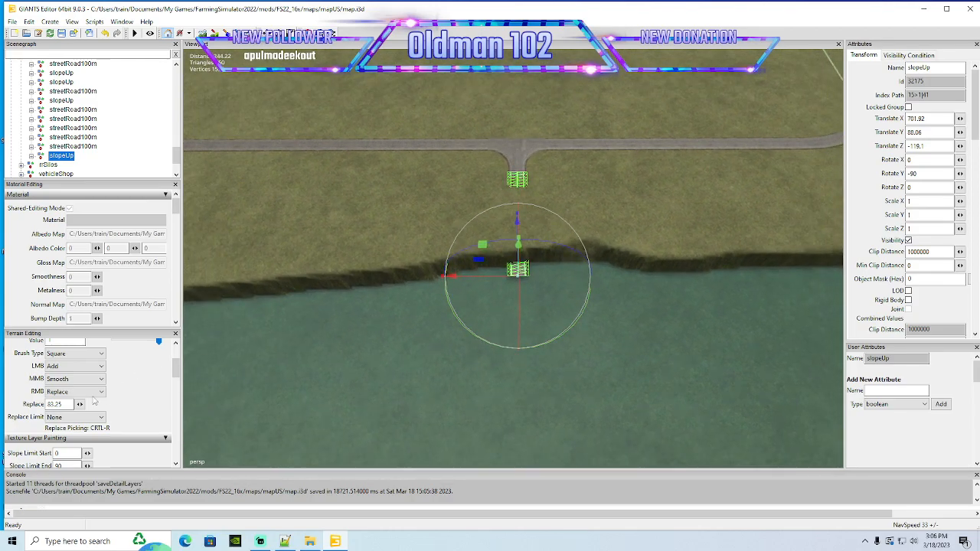
{"action": "double_click", "coordinate": [69, 403]}
{"action": "left_click", "coordinate": [205, 33]}
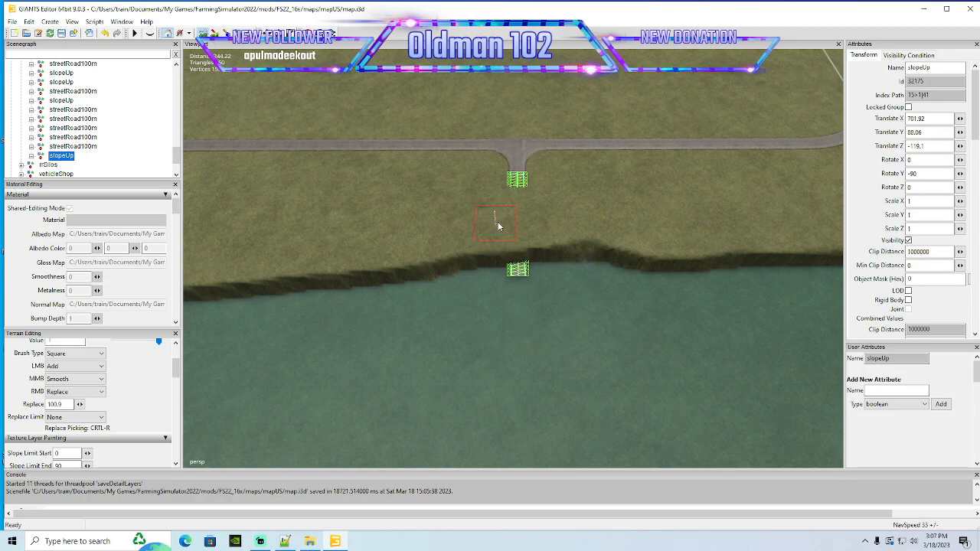
{"action": "mouse_move", "coordinate": [522, 222]}
{"action": "right_mouse_down"}
{"action": "mouse_move", "coordinate": [517, 239]}
{"action": "mouse_move", "coordinate": [669, 236]}
{"action": "mouse_move", "coordinate": [373, 244]}
{"action": "right_mouse_up"}
{"action": "right_click_drag", "start_coordinate": [490, 243], "coordinate": [420, 246]}
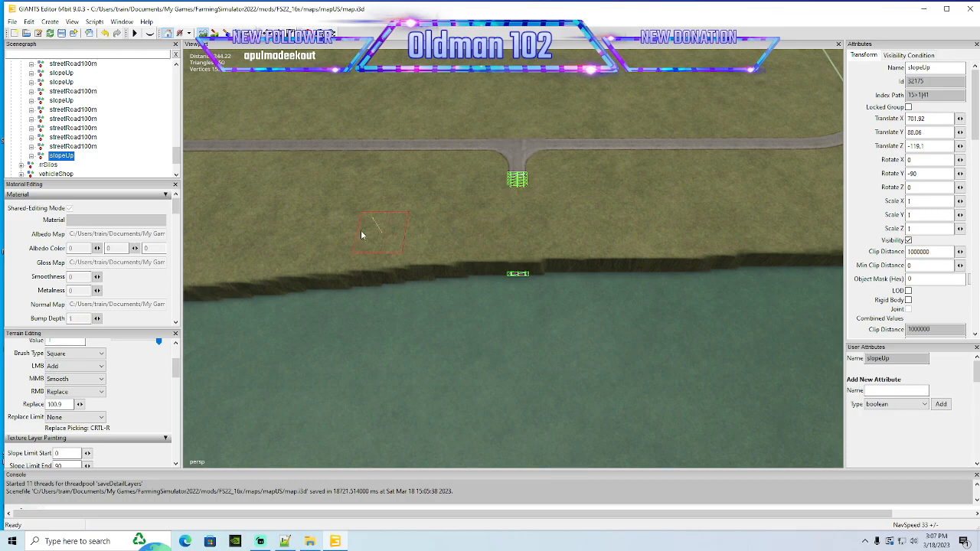
{"action": "mouse_move", "coordinate": [336, 266]}
{"action": "right_mouse_down"}
{"action": "mouse_move", "coordinate": [716, 266]}
{"action": "mouse_move", "coordinate": [290, 275]}
{"action": "mouse_move", "coordinate": [623, 283]}
{"action": "mouse_move", "coordinate": [459, 294]}
{"action": "mouse_move", "coordinate": [293, 286]}
{"action": "mouse_move", "coordinate": [647, 301]}
{"action": "mouse_move", "coordinate": [415, 306]}
{"action": "mouse_move", "coordinate": [268, 295]}
{"action": "mouse_move", "coordinate": [346, 304]}
{"action": "mouse_move", "coordinate": [271, 304]}
{"action": "mouse_move", "coordinate": [595, 297]}
{"action": "mouse_move", "coordinate": [635, 273]}
{"action": "mouse_move", "coordinate": [754, 271]}
{"action": "mouse_move", "coordinate": [727, 296]}
{"action": "right_mouse_up"}
{"action": "mouse_move", "coordinate": [355, 299]}
{"action": "right_mouse_down"}
{"action": "mouse_move", "coordinate": [216, 292]}
{"action": "mouse_move", "coordinate": [231, 297]}
{"action": "right_mouse_up"}
{"action": "mouse_move", "coordinate": [722, 296]}
{"action": "right_mouse_down"}
{"action": "mouse_move", "coordinate": [776, 284]}
{"action": "mouse_move", "coordinate": [779, 268]}
{"action": "right_mouse_up"}
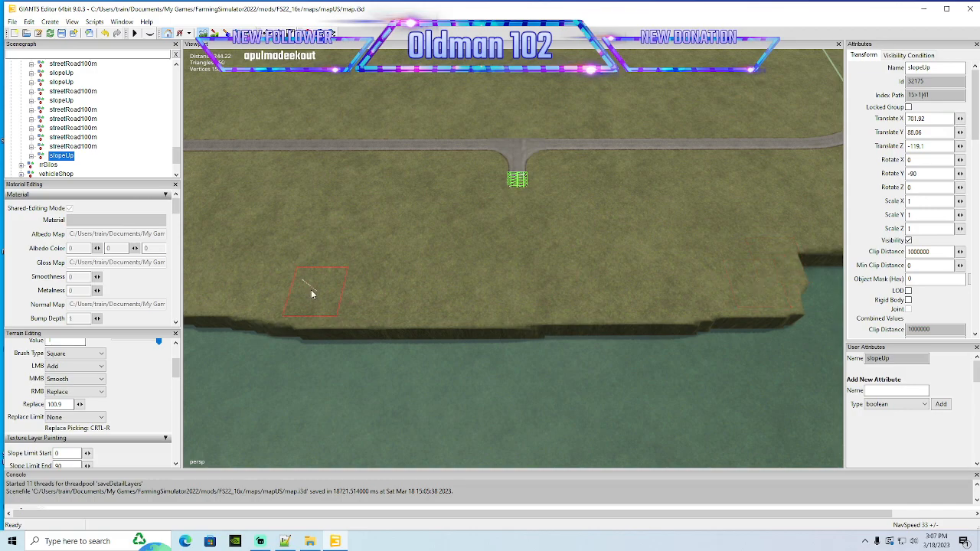
{"action": "left_click", "coordinate": [202, 33]}
Carve a V-shaped cut from the ramp's lower end out to the water using a Round brush and Replace height 88
{"action": "mouse_move", "coordinate": [452, 230]}
{"action": "left_mouse_down", "text": "alt"}
{"action": "mouse_move", "coordinate": [455, 255]}
{"action": "mouse_move", "coordinate": [455, 201]}
{"action": "left_mouse_up", "text": "alt"}
{"action": "scroll", "coordinate": [456, 255], "scroll_direction": "up", "scroll_amount": 2}
{"action": "scroll", "coordinate": [456, 252], "scroll_direction": "up", "scroll_amount": 3}
{"action": "scroll", "coordinate": [456, 202], "scroll_direction": "down", "scroll_amount": 1}
{"action": "scroll", "coordinate": [456, 205], "scroll_direction": "up", "scroll_amount": 1}
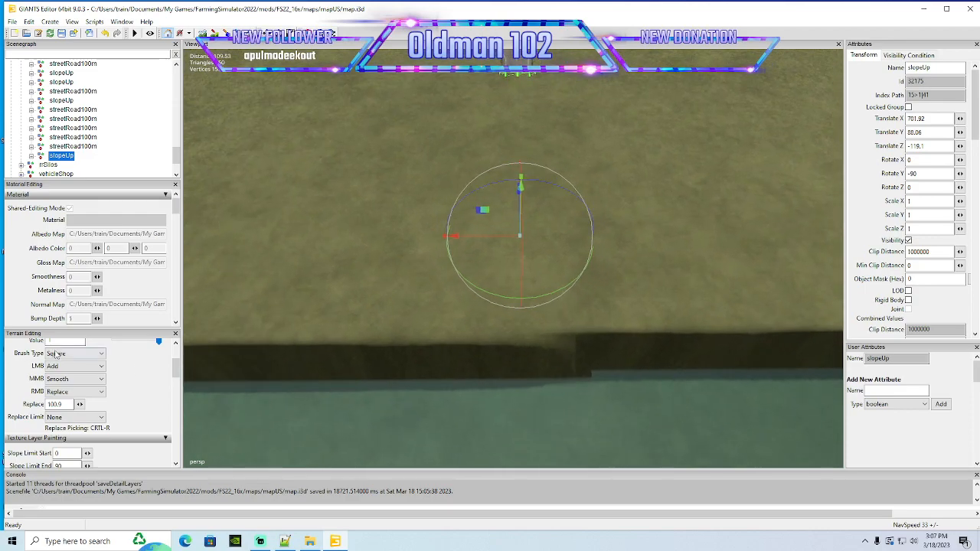
{"action": "left_click", "coordinate": [60, 355]}
{"action": "left_click", "coordinate": [60, 370]}
{"action": "double_click", "coordinate": [66, 404]}
{"action": "left_click", "coordinate": [202, 34]}
{"action": "left_click", "coordinate": [520, 283]}
{"action": "mouse_move", "coordinate": [519, 302]}
{"action": "left_mouse_down"}
{"action": "mouse_move", "coordinate": [510, 324]}
{"action": "mouse_move", "coordinate": [485, 332]}
{"action": "mouse_move", "coordinate": [518, 284]}
{"action": "mouse_move", "coordinate": [510, 242]}
{"action": "mouse_move", "coordinate": [641, 347]}
{"action": "mouse_move", "coordinate": [509, 308]}
{"action": "left_mouse_up"}
{"action": "mouse_move", "coordinate": [505, 248]}
{"action": "left_mouse_down"}
{"action": "mouse_move", "coordinate": [373, 349]}
{"action": "mouse_move", "coordinate": [519, 353]}
{"action": "left_mouse_up"}
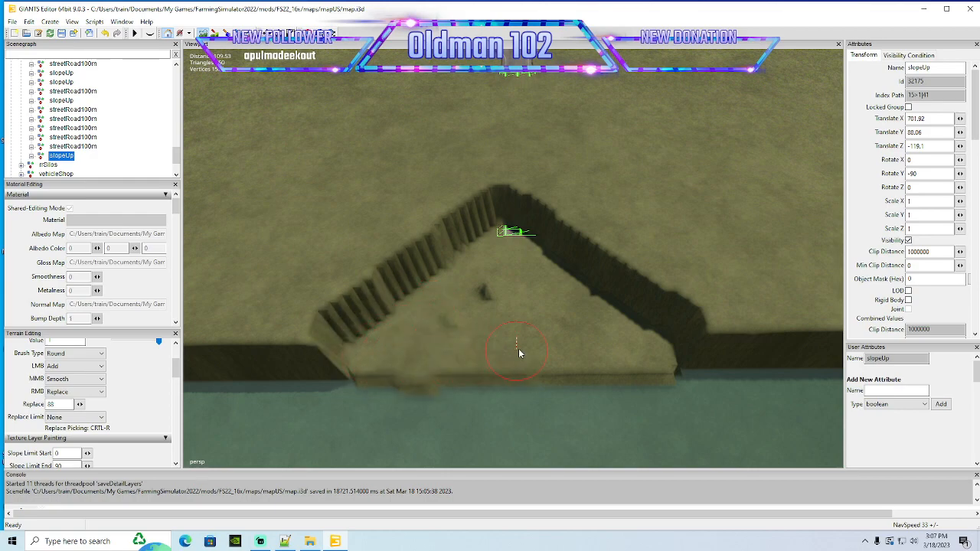
{"action": "mouse_move", "coordinate": [514, 262]}
{"action": "left_mouse_down"}
{"action": "mouse_move", "coordinate": [536, 245]}
{"action": "mouse_move", "coordinate": [563, 257]}
{"action": "mouse_move", "coordinate": [676, 336]}
{"action": "mouse_move", "coordinate": [602, 285]}
{"action": "left_mouse_up"}
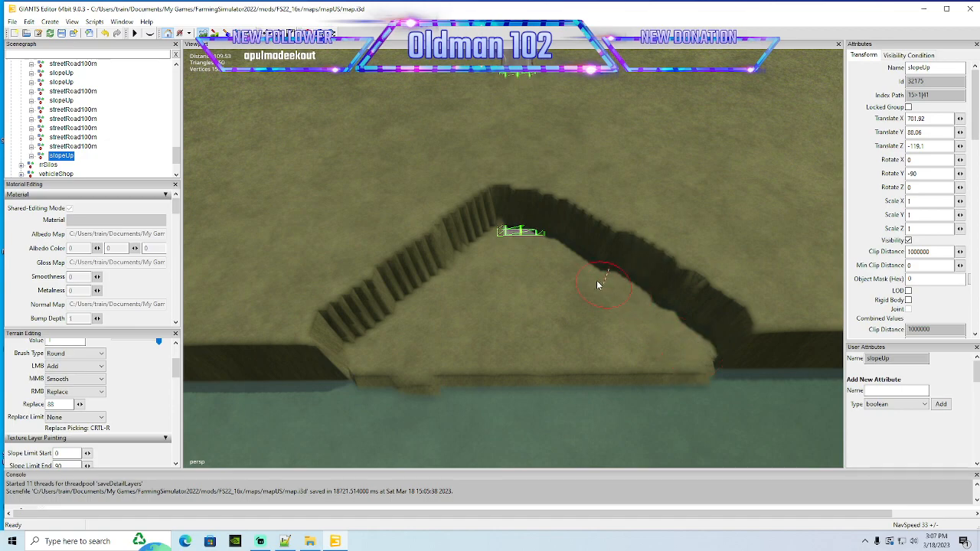
{"action": "mouse_move", "coordinate": [526, 244]}
{"action": "left_mouse_down"}
{"action": "mouse_move", "coordinate": [696, 339]}
{"action": "mouse_move", "coordinate": [539, 261]}
{"action": "mouse_move", "coordinate": [473, 267]}
{"action": "mouse_move", "coordinate": [366, 360]}
{"action": "mouse_move", "coordinate": [695, 356]}
{"action": "mouse_move", "coordinate": [370, 364]}
{"action": "left_mouse_up"}
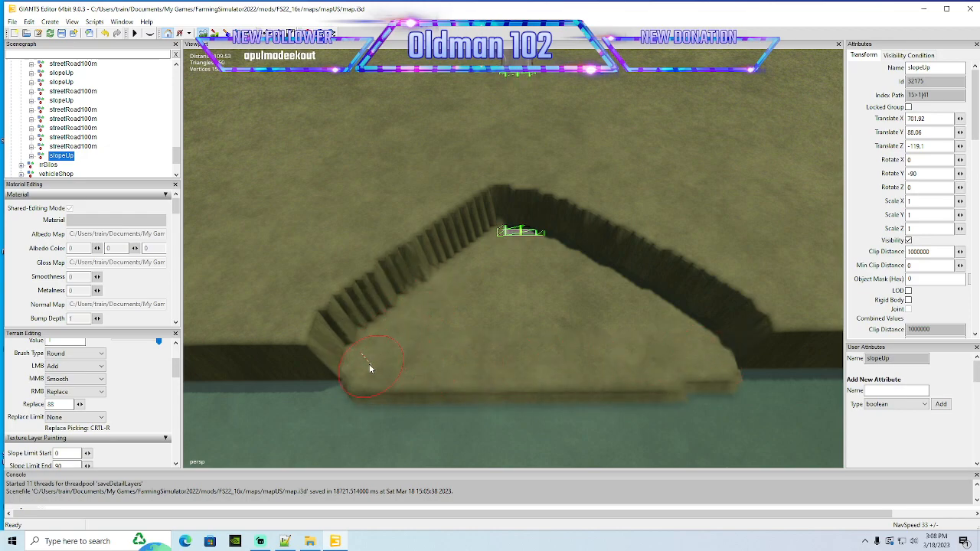
{"action": "left_click", "coordinate": [183, 33]}
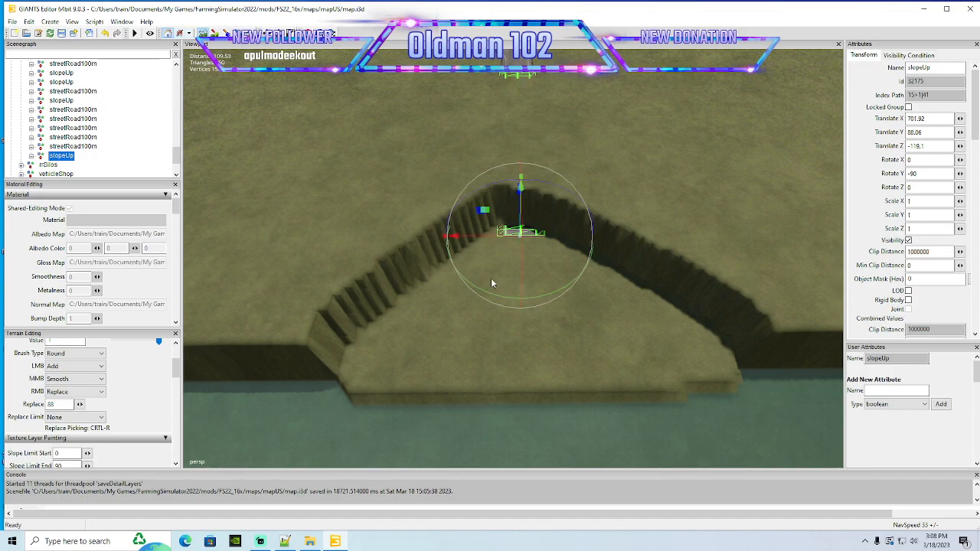
Deselect the slopeUp ramp and check how it sits between the T-junction and the carved cut
{"action": "scroll", "coordinate": [521, 279], "scroll_direction": "up", "scroll_amount": 2}
{"action": "left_click_drag", "start_coordinate": [521, 278], "coordinate": [522, 252], "text": "alt"}
{"action": "scroll", "coordinate": [528, 235], "scroll_direction": "up", "scroll_amount": 3}
{"action": "left_click_drag", "start_coordinate": [175, 158], "coordinate": [175, 163]}
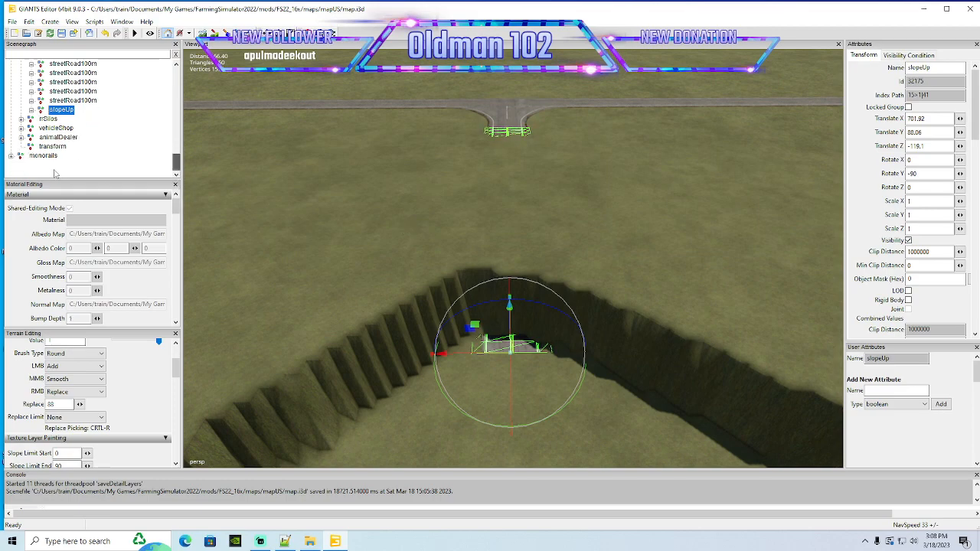
{"action": "left_click", "coordinate": [60, 164]}
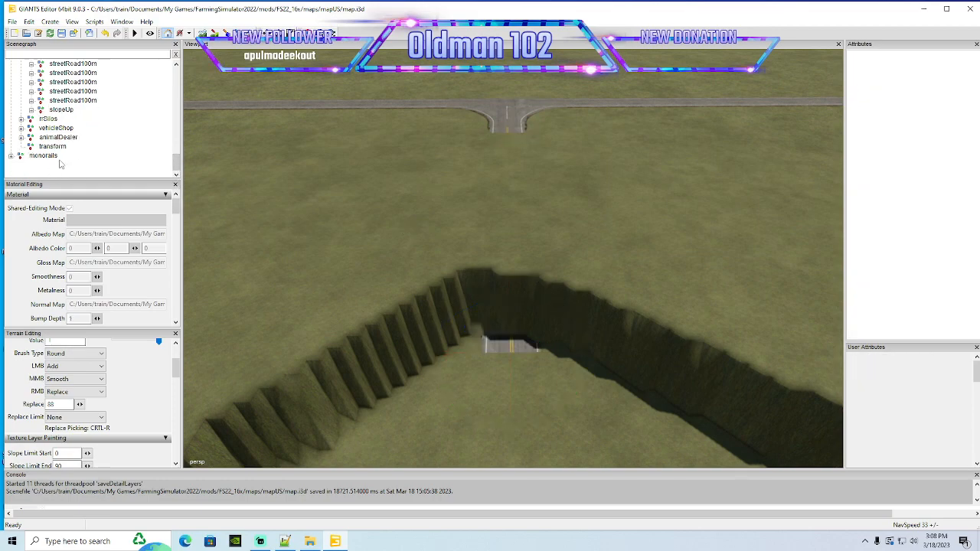
Set the terrain brush to opacity 0.455, hardness 0.432 and value 0.42, and switch its Replace action to Subtract for sculpting
{"action": "left_click_drag", "start_coordinate": [538, 290], "coordinate": [559, 304], "text": "alt"}
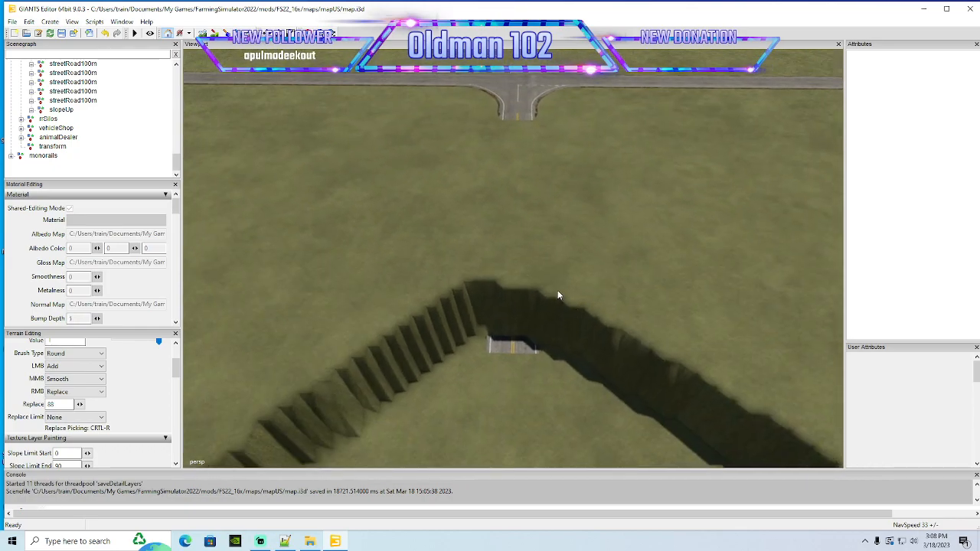
{"action": "scroll", "coordinate": [174, 366], "scroll_direction": "up", "scroll_amount": 2}
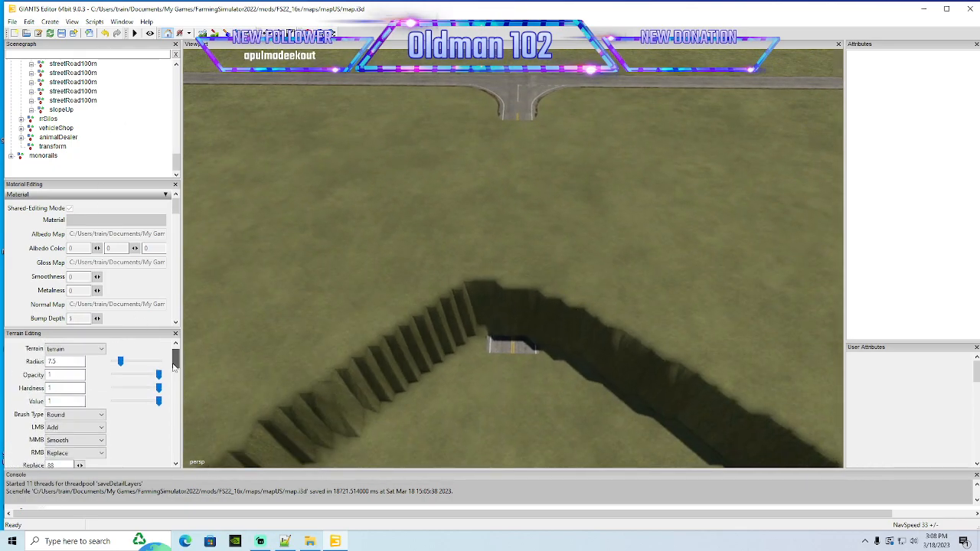
{"action": "left_click_drag", "start_coordinate": [159, 388], "coordinate": [134, 402]}
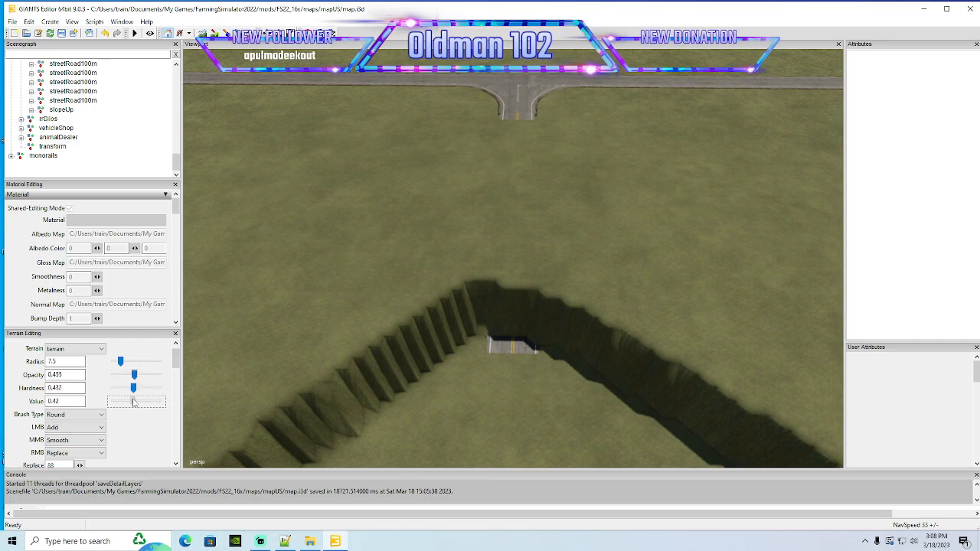
{"action": "left_click", "coordinate": [75, 452]}
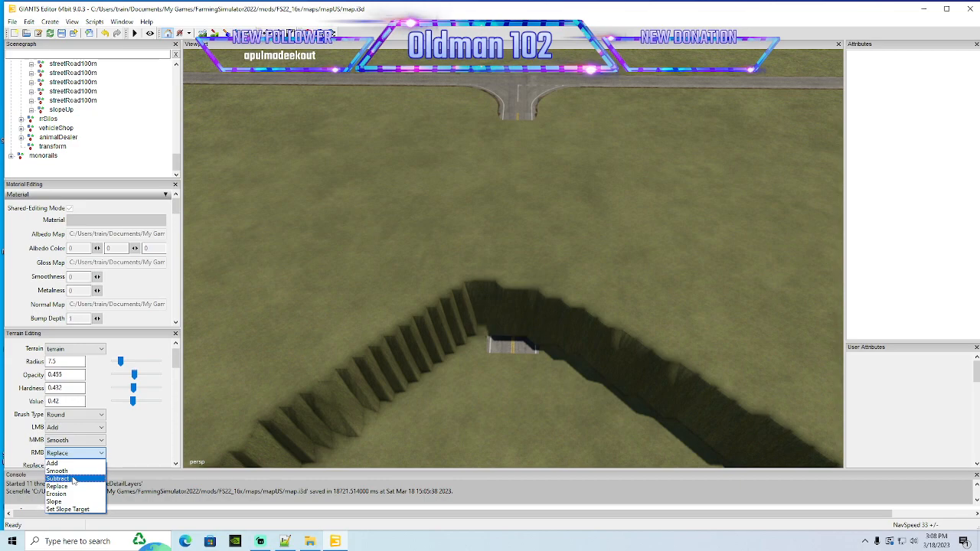
{"action": "left_click", "coordinate": [72, 482]}
{"action": "scroll", "coordinate": [539, 172], "scroll_direction": "down", "scroll_amount": 2}
{"action": "left_click", "coordinate": [202, 33]}
Subtract the terrain covering the ramp from the T-junction to the V-shaped cut, using brush radii between 7 and 10.75
{"action": "scroll", "coordinate": [485, 213], "scroll_direction": "up", "scroll_amount": 3}
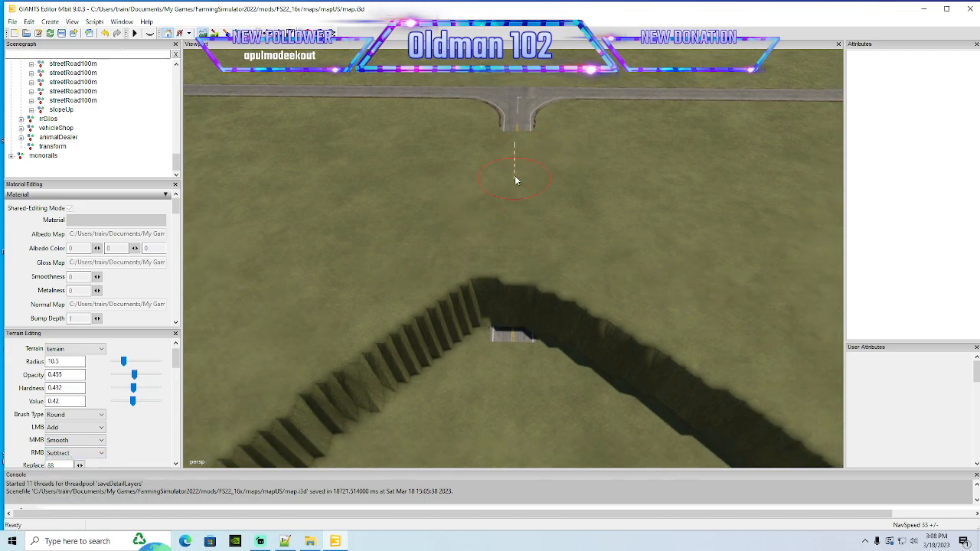
{"action": "mouse_move", "coordinate": [512, 142]}
{"action": "right_mouse_down"}
{"action": "mouse_move", "coordinate": [517, 136]}
{"action": "mouse_move", "coordinate": [517, 204]}
{"action": "mouse_move", "coordinate": [526, 201]}
{"action": "mouse_move", "coordinate": [500, 191]}
{"action": "right_mouse_up"}
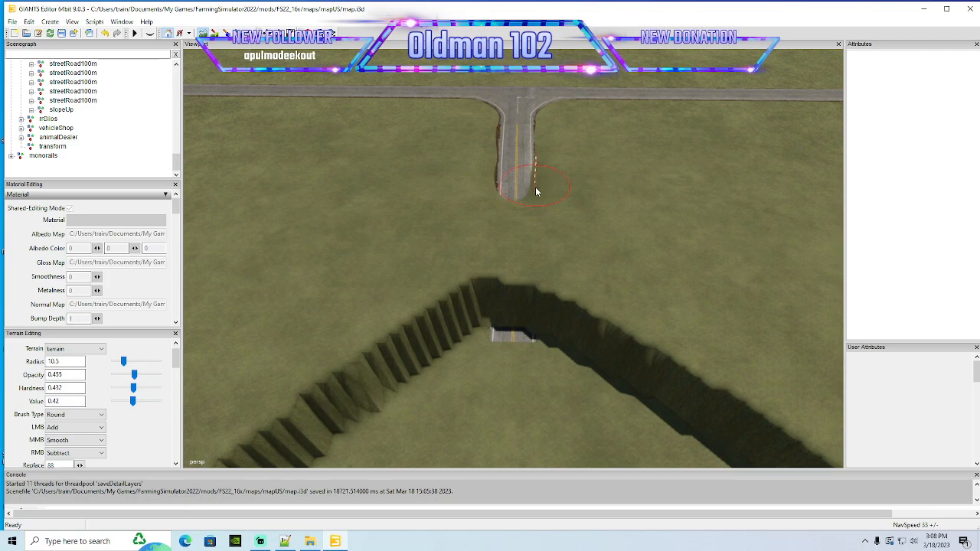
{"action": "mouse_move", "coordinate": [514, 282]}
{"action": "right_mouse_down"}
{"action": "mouse_move", "coordinate": [526, 297]}
{"action": "mouse_move", "coordinate": [560, 299]}
{"action": "right_mouse_up"}
{"action": "right_click_drag", "start_coordinate": [476, 295], "coordinate": [523, 305]}
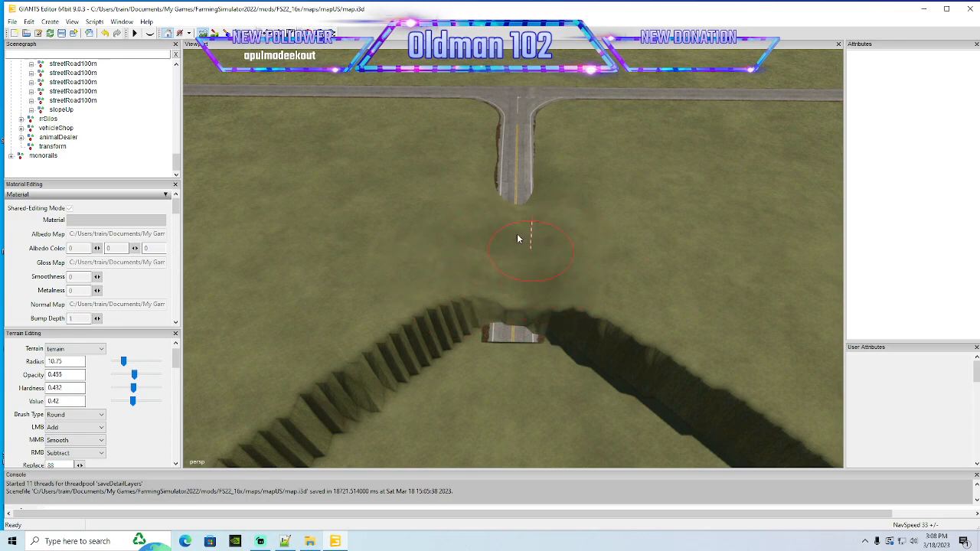
{"action": "scroll", "coordinate": [511, 228], "scroll_direction": "down", "scroll_amount": 3}
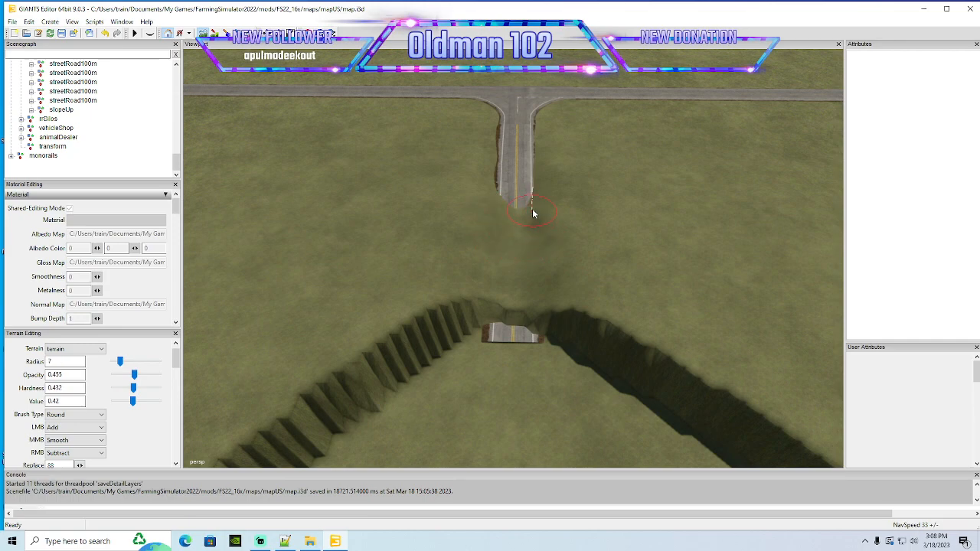
{"action": "mouse_move", "coordinate": [497, 190]}
{"action": "right_mouse_down"}
{"action": "mouse_move", "coordinate": [505, 232]}
{"action": "mouse_move", "coordinate": [529, 238]}
{"action": "mouse_move", "coordinate": [528, 222]}
{"action": "mouse_move", "coordinate": [529, 255]}
{"action": "mouse_move", "coordinate": [517, 228]}
{"action": "mouse_move", "coordinate": [510, 250]}
{"action": "mouse_move", "coordinate": [541, 255]}
{"action": "mouse_move", "coordinate": [525, 290]}
{"action": "mouse_move", "coordinate": [508, 252]}
{"action": "mouse_move", "coordinate": [505, 274]}
{"action": "right_mouse_up"}
{"action": "mouse_move", "coordinate": [529, 315]}
{"action": "right_mouse_down"}
{"action": "mouse_move", "coordinate": [532, 276]}
{"action": "mouse_move", "coordinate": [527, 328]}
{"action": "mouse_move", "coordinate": [517, 308]}
{"action": "mouse_move", "coordinate": [494, 322]}
{"action": "mouse_move", "coordinate": [515, 312]}
{"action": "mouse_move", "coordinate": [531, 337]}
{"action": "mouse_move", "coordinate": [539, 316]}
{"action": "right_mouse_up"}
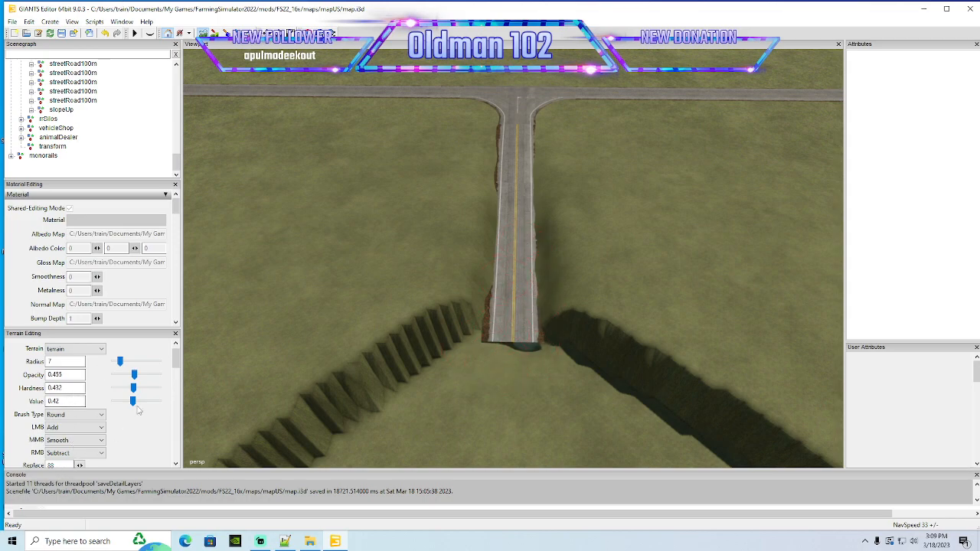
Switch the brush action from Subtract to Replace at height 88 and level the ground at the ramp's lower end
{"action": "scroll", "coordinate": [92, 428], "scroll_direction": "down", "scroll_amount": 2}
{"action": "left_click", "coordinate": [90, 426]}
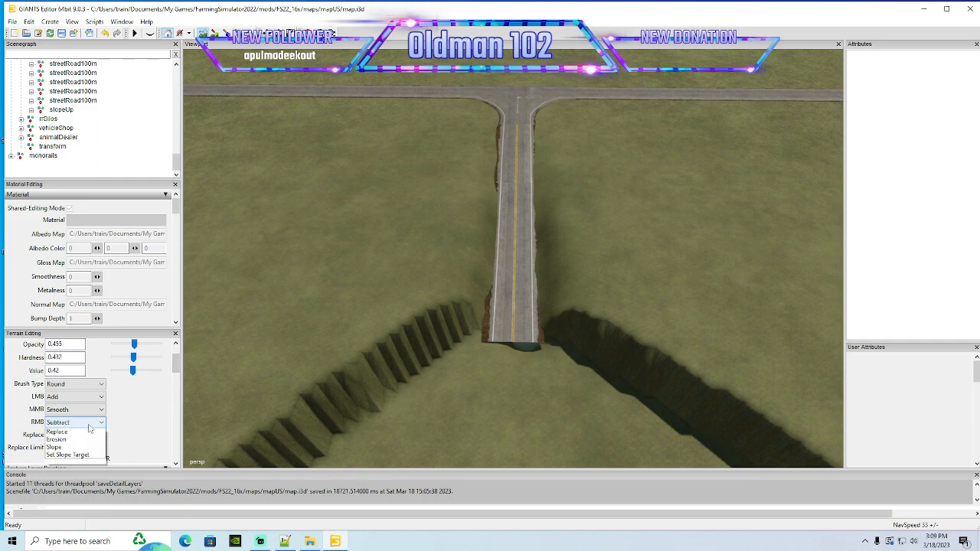
{"action": "left_click", "coordinate": [67, 448]}
{"action": "left_click", "coordinate": [75, 425]}
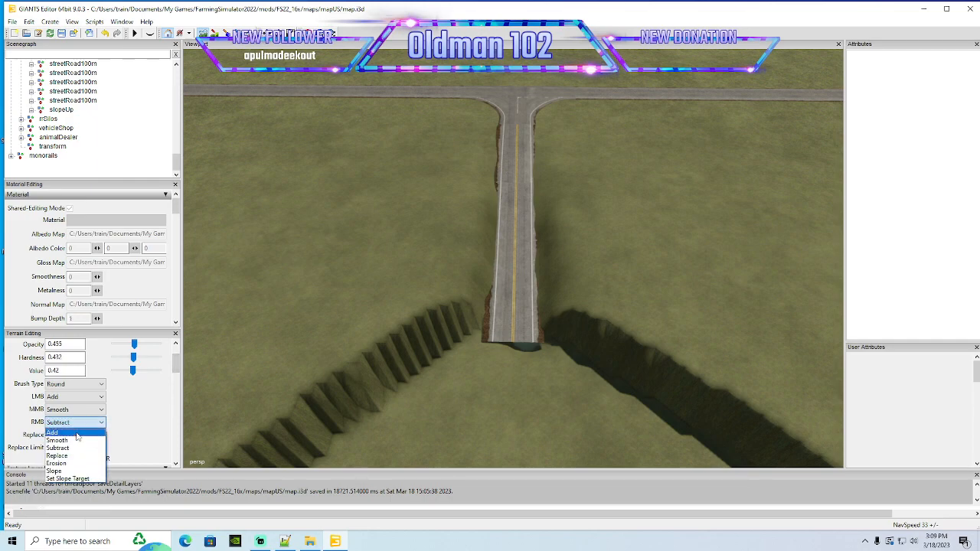
{"action": "left_click", "coordinate": [66, 456]}
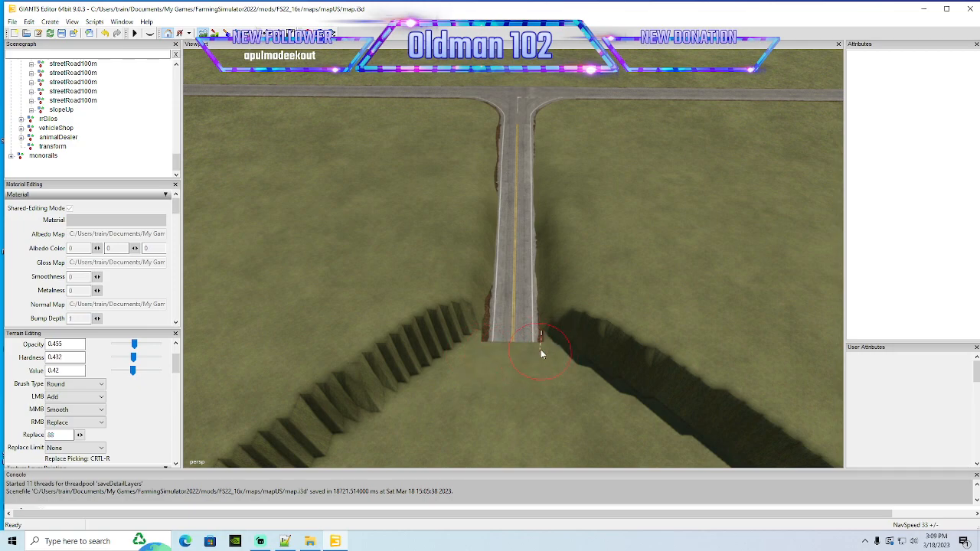
Soften the terrain brush to opacity 0.273 and hardness 0.273, lower its value, and set its Replace action to Subtract
{"action": "left_click_drag", "start_coordinate": [430, 239], "coordinate": [428, 226], "text": "alt"}
{"action": "scroll", "coordinate": [428, 226], "scroll_direction": "up", "scroll_amount": 4}
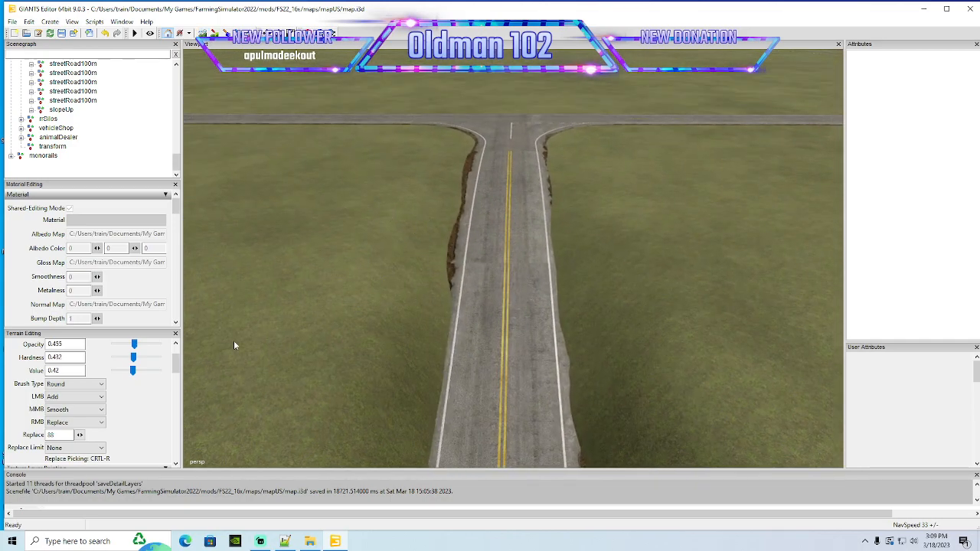
{"action": "scroll", "coordinate": [167, 366], "scroll_direction": "up", "scroll_amount": 1}
{"action": "left_click_drag", "start_coordinate": [134, 354], "coordinate": [128, 381]}
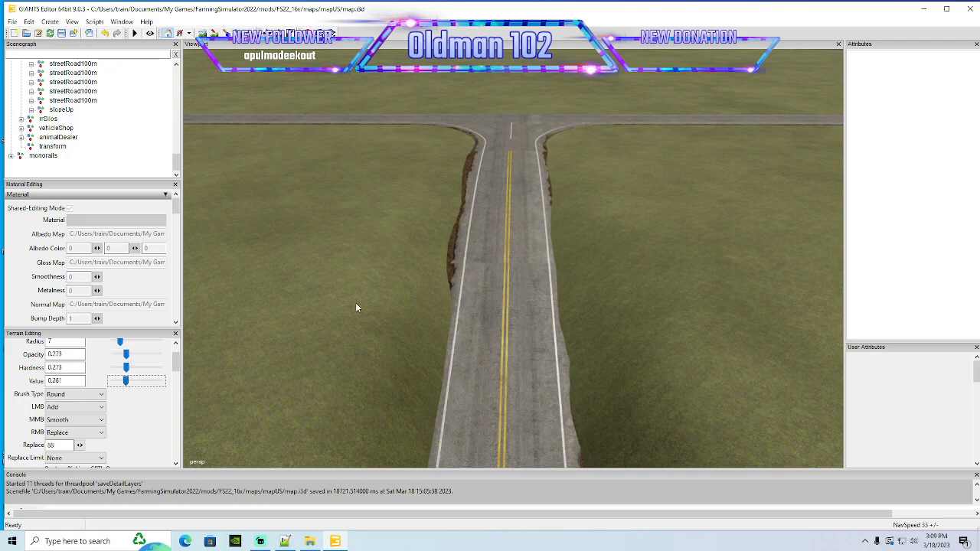
{"action": "left_click", "coordinate": [75, 432]}
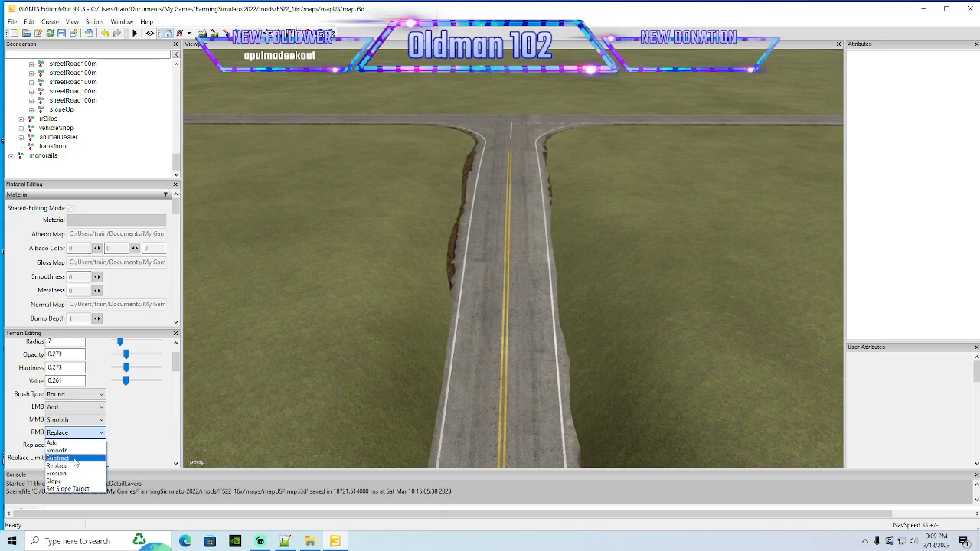
{"action": "left_click", "coordinate": [72, 453]}
{"action": "left_click", "coordinate": [202, 33]}
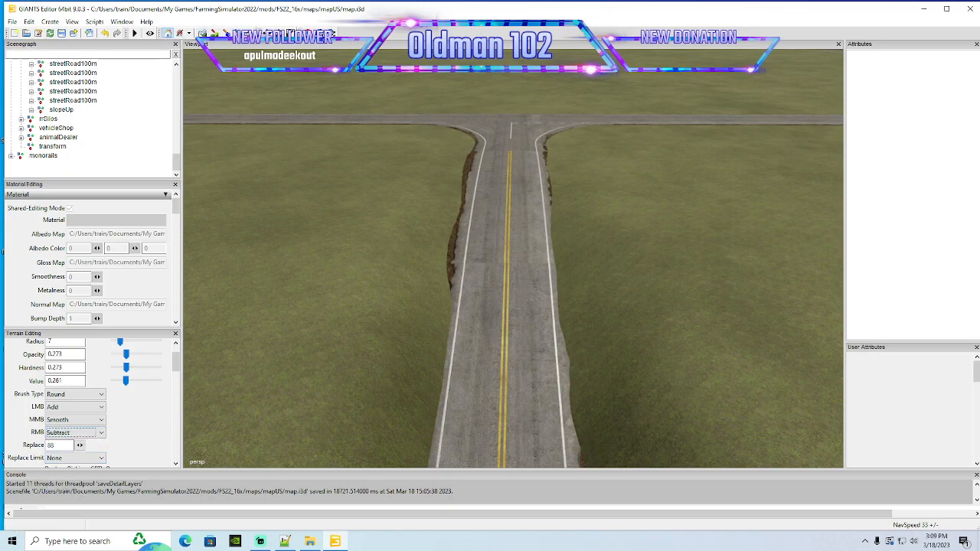
Trim the terrain along both edges of the upper ramp below the T-junction with a radius 4 brush
{"action": "scroll", "coordinate": [461, 160], "scroll_direction": "down", "scroll_amount": 3}
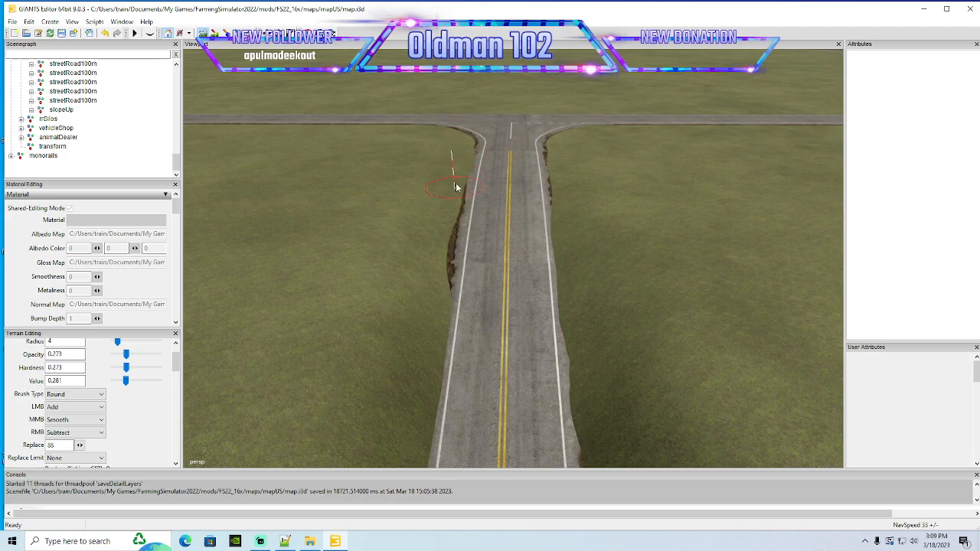
{"action": "mouse_move", "coordinate": [447, 219]}
{"action": "left_mouse_down"}
{"action": "mouse_move", "coordinate": [446, 250]}
{"action": "mouse_move", "coordinate": [455, 227]}
{"action": "mouse_move", "coordinate": [447, 278]}
{"action": "left_mouse_up"}
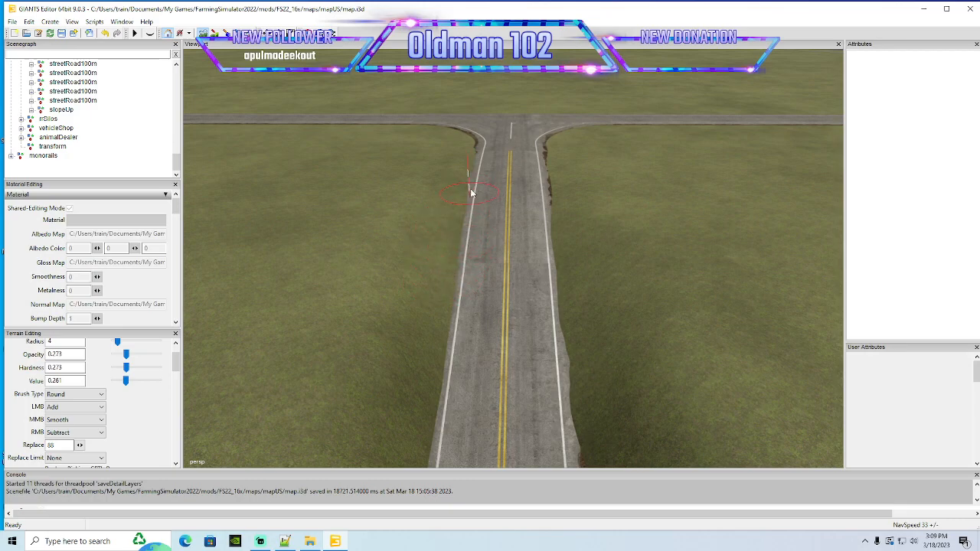
{"action": "mouse_move", "coordinate": [551, 163]}
{"action": "left_mouse_down"}
{"action": "mouse_move", "coordinate": [557, 354]}
{"action": "mouse_move", "coordinate": [575, 354]}
{"action": "mouse_move", "coordinate": [561, 439]}
{"action": "left_mouse_up"}
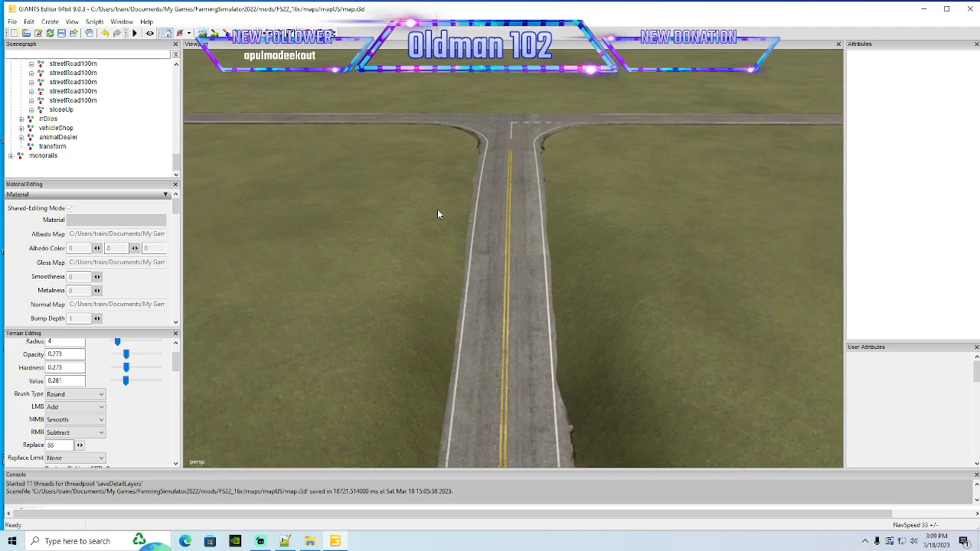
Blend the terrain into both edges of the ramp's lower end with a brush radius of about 3
{"action": "scroll", "coordinate": [441, 212], "scroll_direction": "down", "scroll_amount": 5}
{"action": "scroll", "coordinate": [441, 230], "scroll_direction": "up", "scroll_amount": 8}
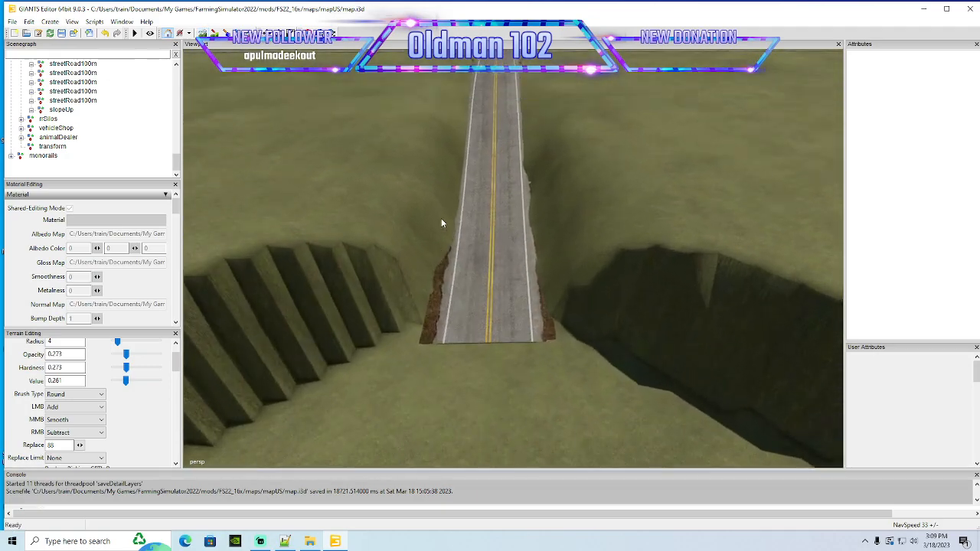
{"action": "scroll", "coordinate": [444, 218], "scroll_direction": "down", "scroll_amount": 2}
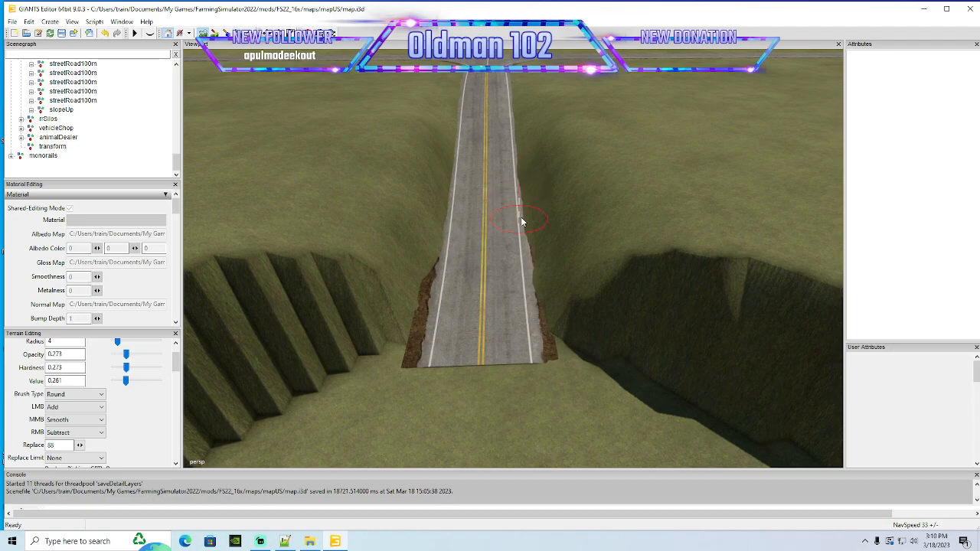
{"action": "scroll", "coordinate": [539, 320], "scroll_direction": "down", "scroll_amount": 1}
{"action": "left_click_drag", "start_coordinate": [539, 320], "coordinate": [560, 326]}
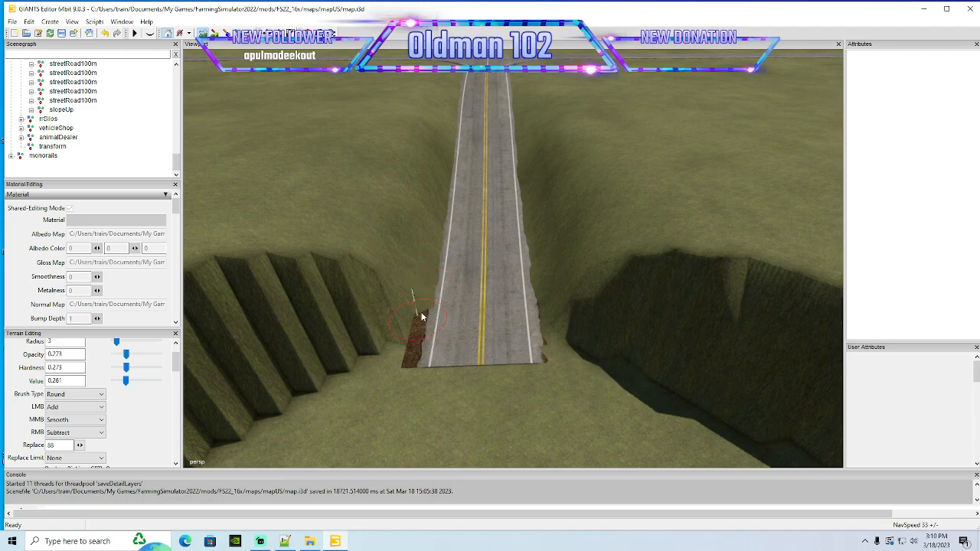
{"action": "mouse_move", "coordinate": [405, 350]}
{"action": "left_mouse_down"}
{"action": "mouse_move", "coordinate": [419, 324]}
{"action": "mouse_move", "coordinate": [416, 334]}
{"action": "left_mouse_up"}
{"action": "mouse_move", "coordinate": [441, 350]}
{"action": "middle_mouse_down"}
{"action": "mouse_move", "coordinate": [436, 357]}
{"action": "mouse_move", "coordinate": [417, 326]}
{"action": "middle_mouse_up"}
{"action": "scroll", "coordinate": [436, 356], "scroll_direction": "up", "scroll_amount": 1}
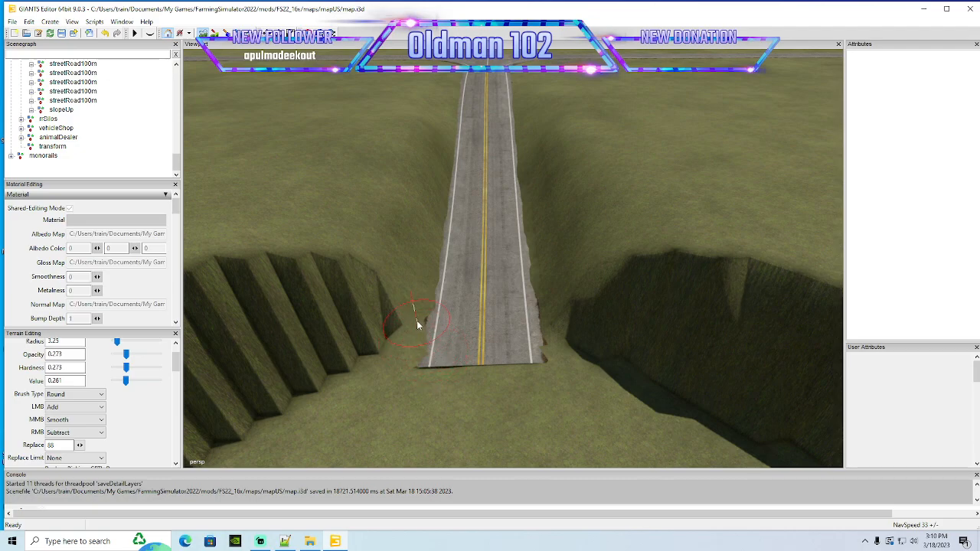
Level the ground at the ramp's lower corner with Replace at height 88, opacity, hardness and value 1, and radius 2
{"action": "scroll", "coordinate": [430, 349], "scroll_direction": "up", "scroll_amount": 1}
{"action": "left_click", "coordinate": [67, 434]}
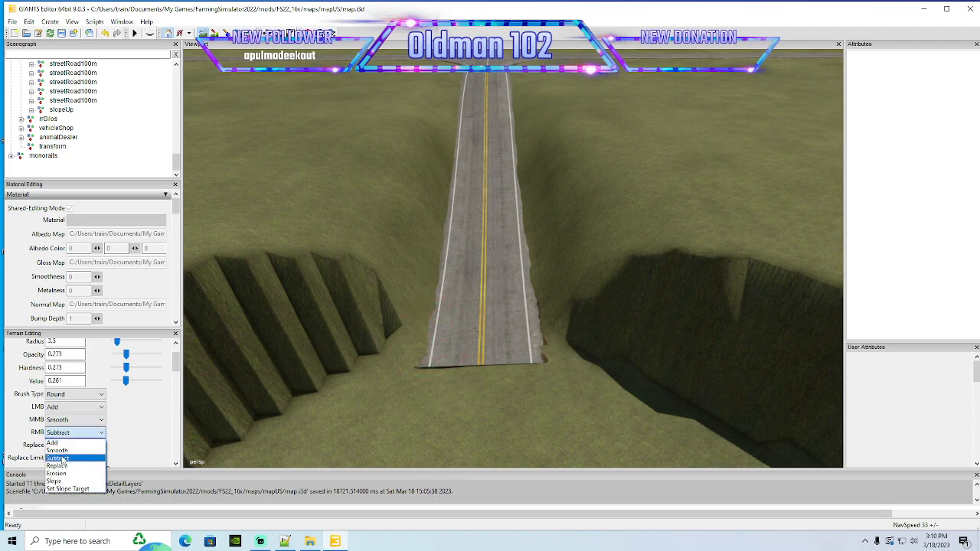
{"action": "left_click", "coordinate": [61, 457]}
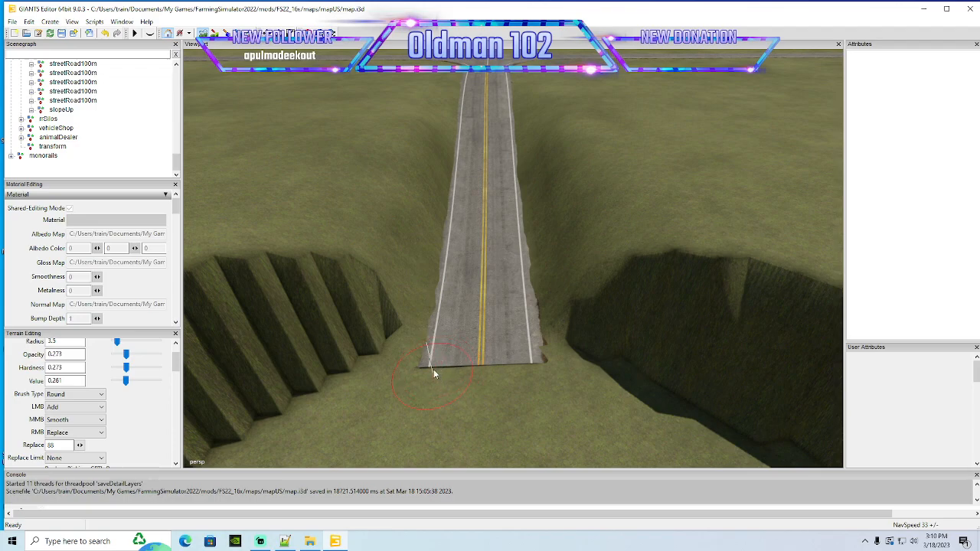
{"action": "left_click_drag", "start_coordinate": [126, 354], "coordinate": [163, 381]}
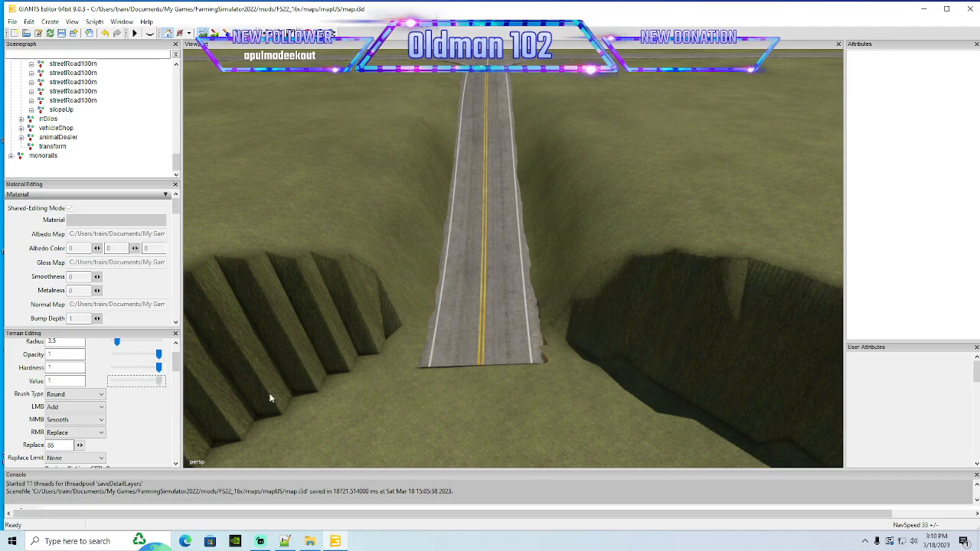
{"action": "scroll", "coordinate": [485, 386], "scroll_direction": "down", "scroll_amount": 6}
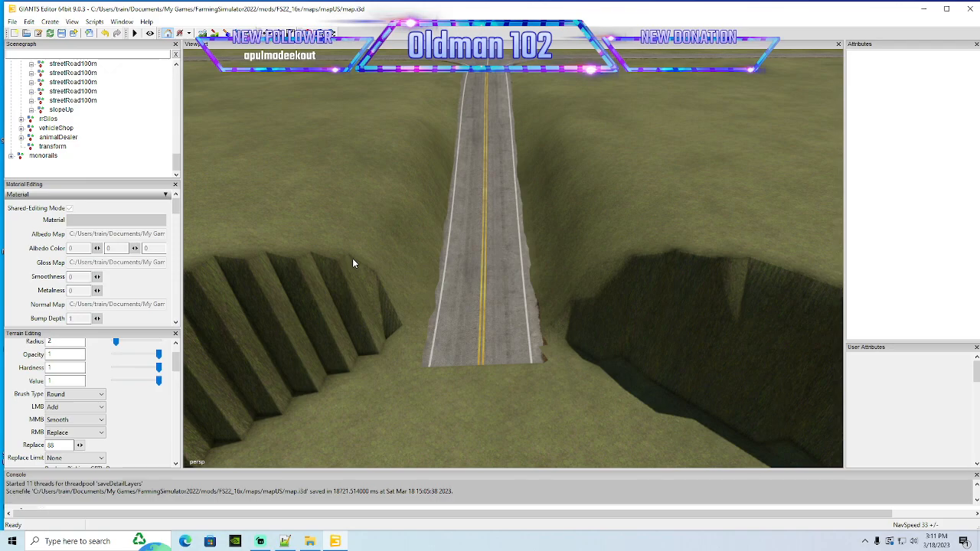
Inspect the finished ramp, T-junction and V-shaped shoreline cut from above the water
{"action": "left_click_drag", "start_coordinate": [506, 301], "coordinate": [495, 283], "text": "alt"}
{"action": "scroll", "coordinate": [505, 280], "scroll_direction": "down", "scroll_amount": 5}
{"action": "scroll", "coordinate": [497, 311], "scroll_direction": "down", "scroll_amount": 6}
{"action": "scroll", "coordinate": [495, 283], "scroll_direction": "down", "scroll_amount": 2}
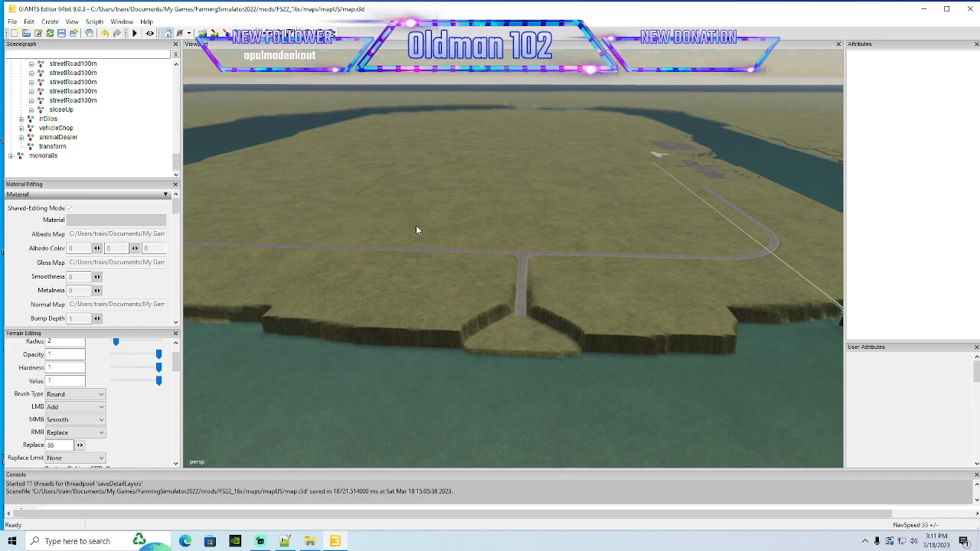
{"action": "scroll", "coordinate": [507, 272], "scroll_direction": "up", "scroll_amount": 3}
{"action": "scroll", "coordinate": [509, 280], "scroll_direction": "down", "scroll_amount": 2}
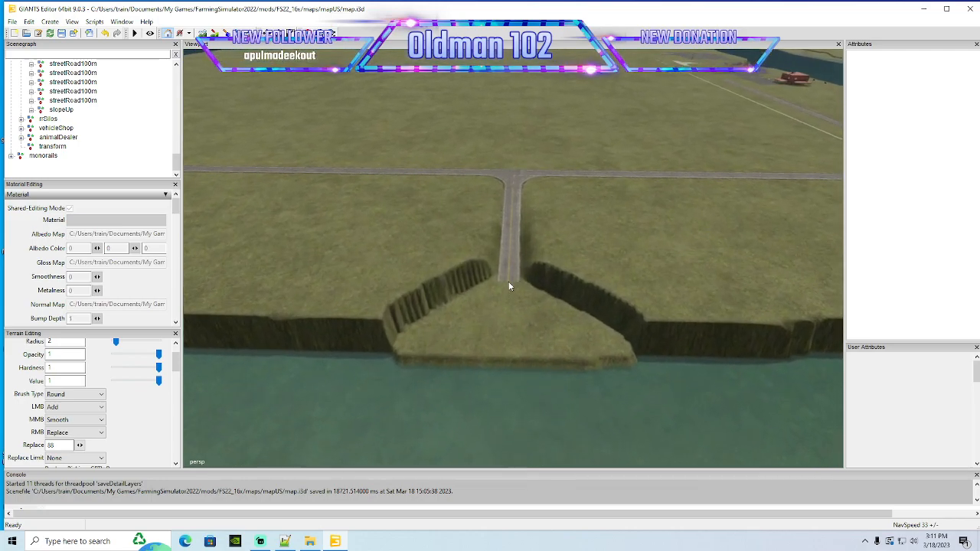
{"action": "scroll", "coordinate": [512, 279], "scroll_direction": "down", "scroll_amount": 2}
{"action": "scroll", "coordinate": [613, 218], "scroll_direction": "up", "scroll_amount": 1}
{"action": "left_click_drag", "start_coordinate": [612, 218], "coordinate": [664, 136], "text": "alt"}
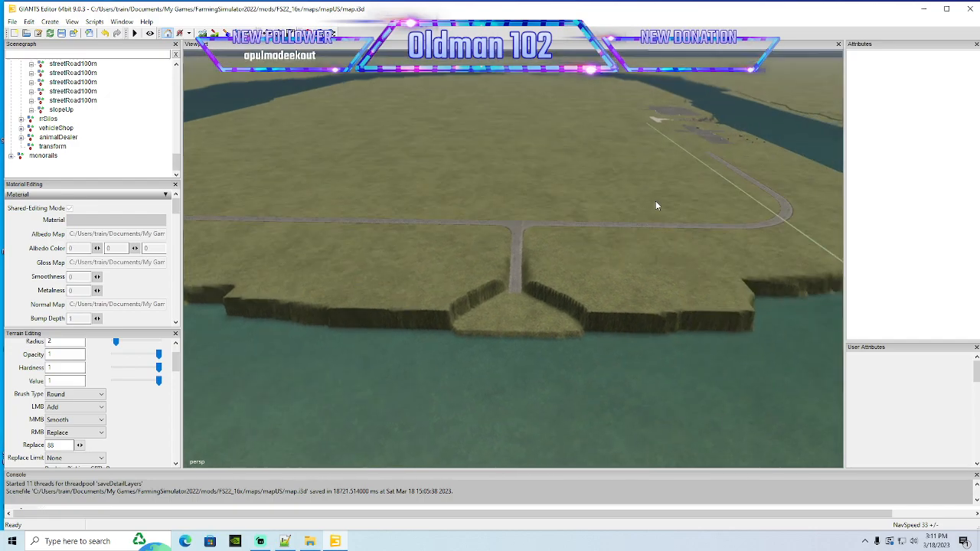
Look over the monorail crossing, the opposite shore and the island's road layout, ending back at the ramp
{"action": "left_click_drag", "start_coordinate": [430, 186], "coordinate": [514, 179], "text": "alt"}
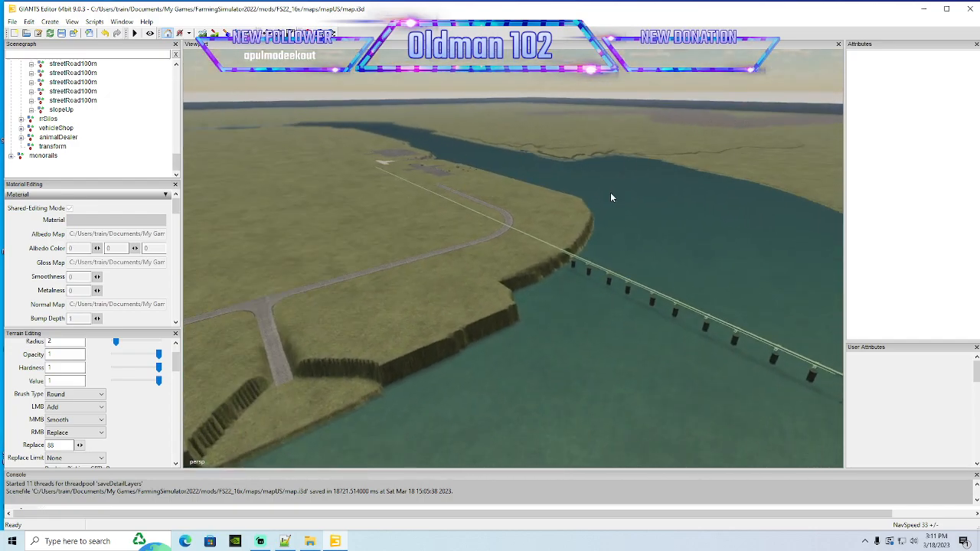
{"action": "scroll", "coordinate": [663, 195], "scroll_direction": "up", "scroll_amount": 3}
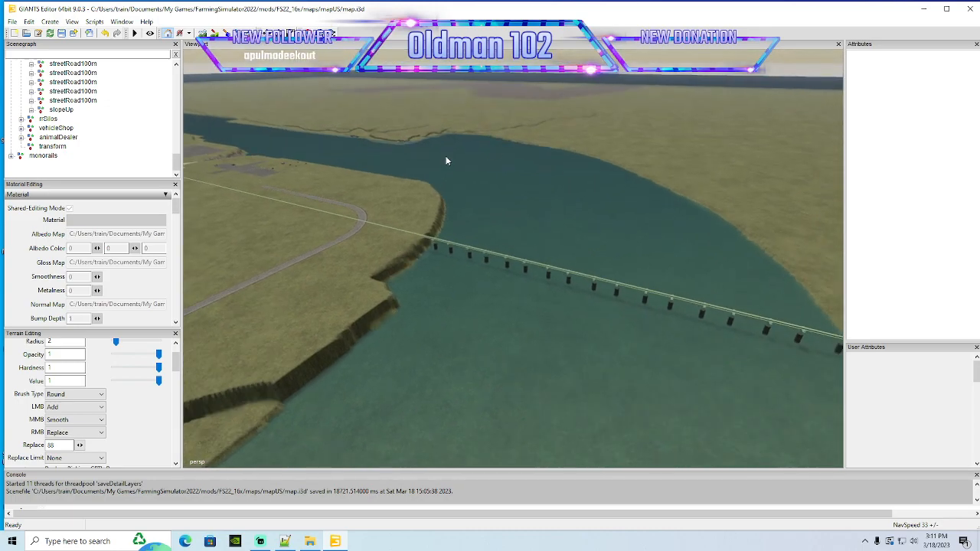
{"action": "left_click_drag", "start_coordinate": [373, 111], "coordinate": [315, 147], "text": "alt"}
{"action": "left_click_drag", "start_coordinate": [559, 207], "coordinate": [700, 191], "text": "alt"}
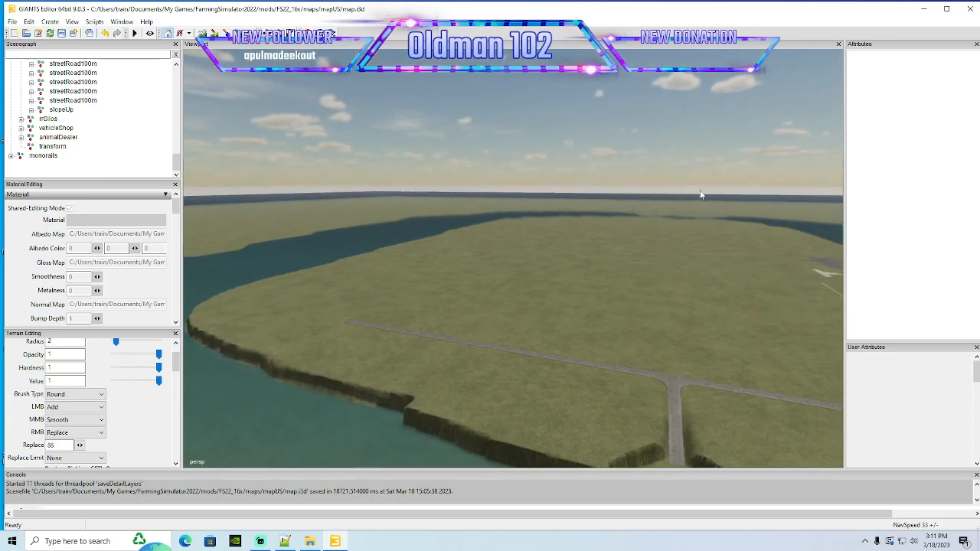
{"action": "left_click_drag", "start_coordinate": [692, 227], "coordinate": [660, 313], "text": "alt"}
{"action": "left_click_drag", "start_coordinate": [582, 319], "coordinate": [779, 153], "text": "alt"}
{"action": "left_click_drag", "start_coordinate": [614, 266], "coordinate": [567, 258], "text": "alt"}
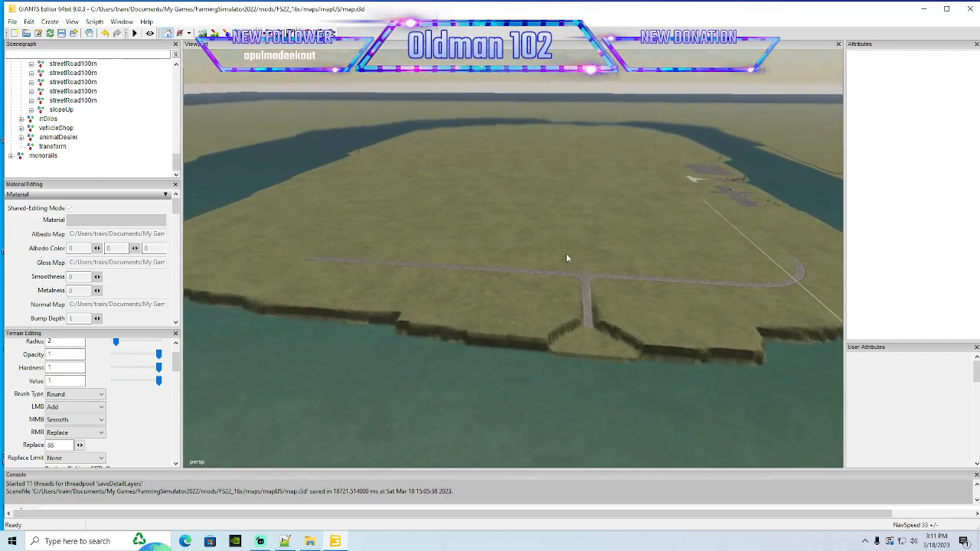
{"action": "left_click_drag", "start_coordinate": [406, 246], "coordinate": [448, 292], "text": "alt"}
{"action": "scroll", "coordinate": [448, 290], "scroll_direction": "up", "scroll_amount": 7}
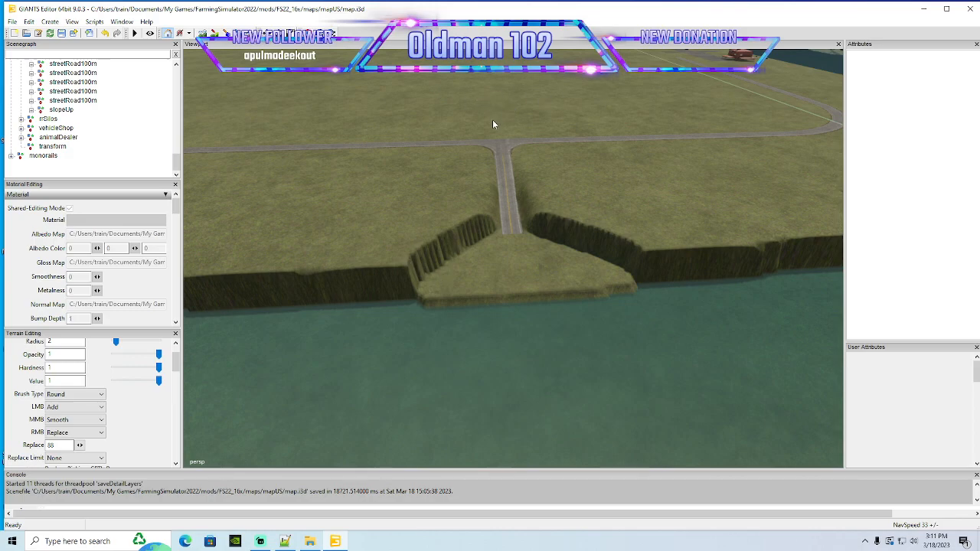
Trim the cut's waterline edge straight with a Square brush, Replace at height 83.25 and radius 5.5
{"action": "scroll", "coordinate": [597, 277], "scroll_direction": "up", "scroll_amount": 4}
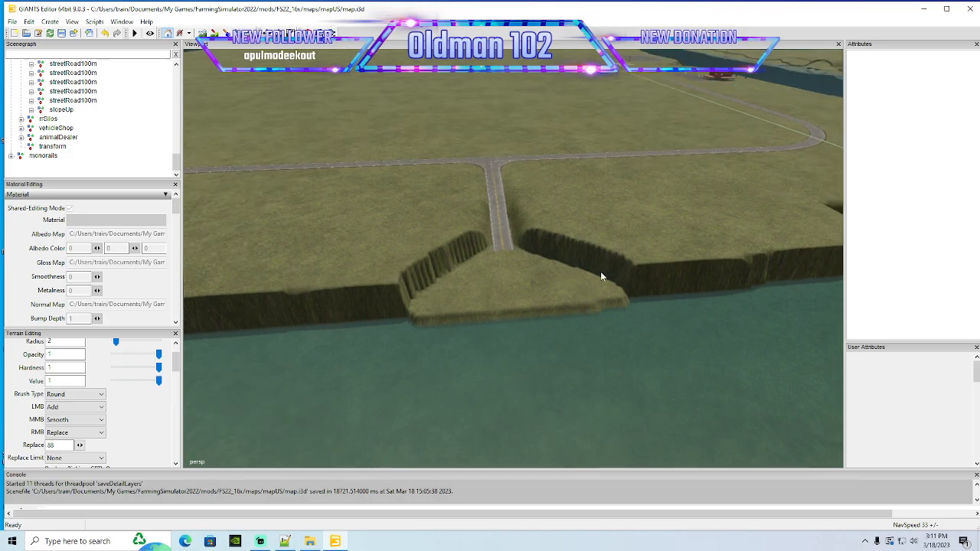
{"action": "scroll", "coordinate": [601, 272], "scroll_direction": "up", "scroll_amount": 3}
{"action": "left_click_drag", "start_coordinate": [601, 273], "coordinate": [571, 309], "text": "alt"}
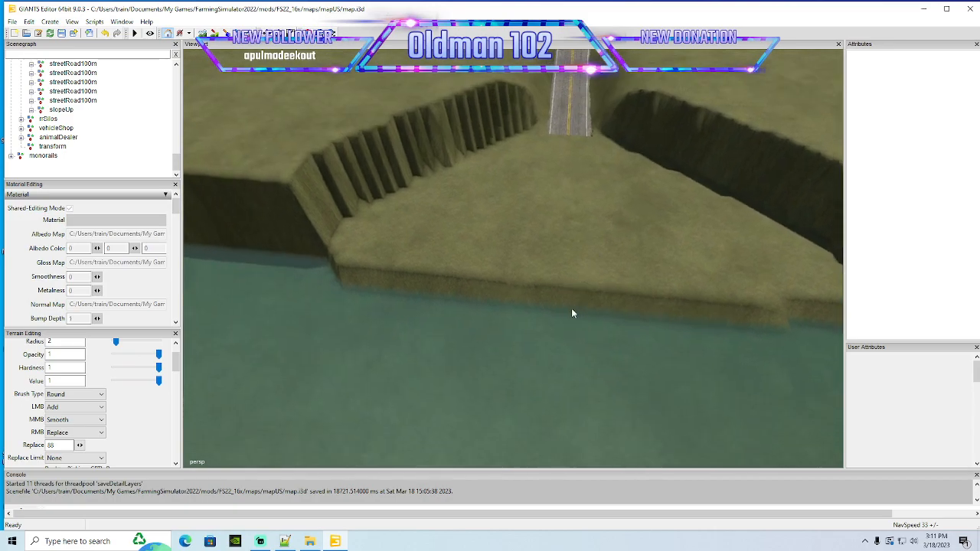
{"action": "scroll", "coordinate": [572, 309], "scroll_direction": "down", "scroll_amount": 3}
{"action": "scroll", "coordinate": [571, 307], "scroll_direction": "down", "scroll_amount": 4}
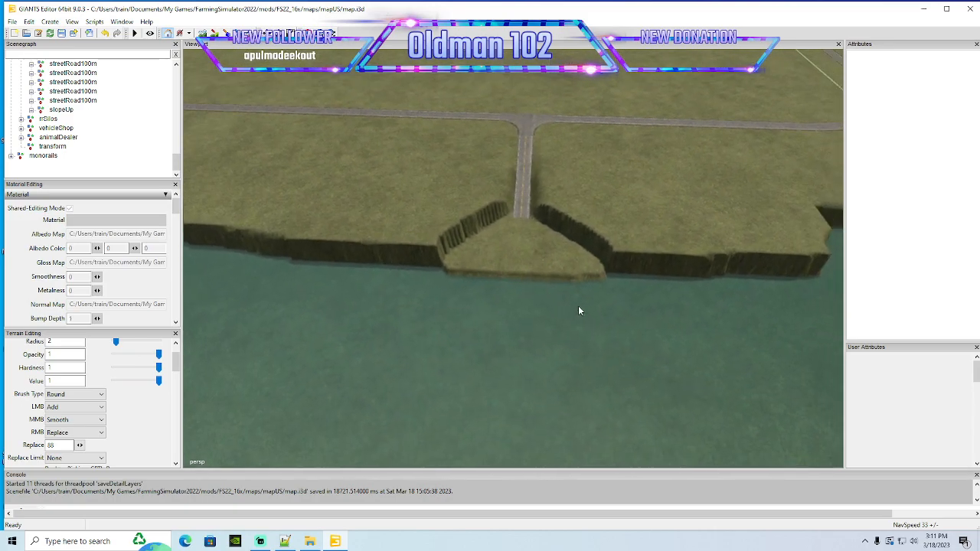
{"action": "scroll", "coordinate": [579, 310], "scroll_direction": "up", "scroll_amount": 5}
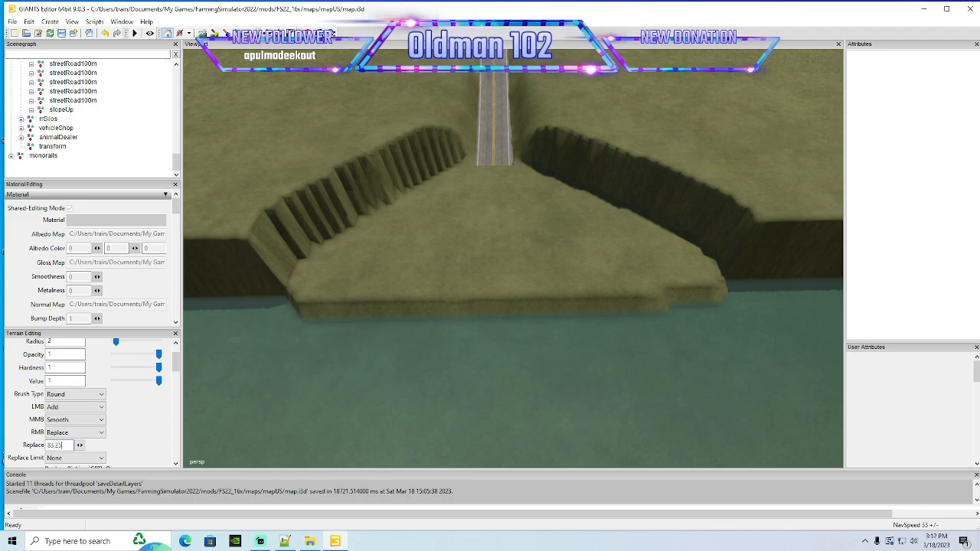
{"action": "left_click", "coordinate": [85, 394]}
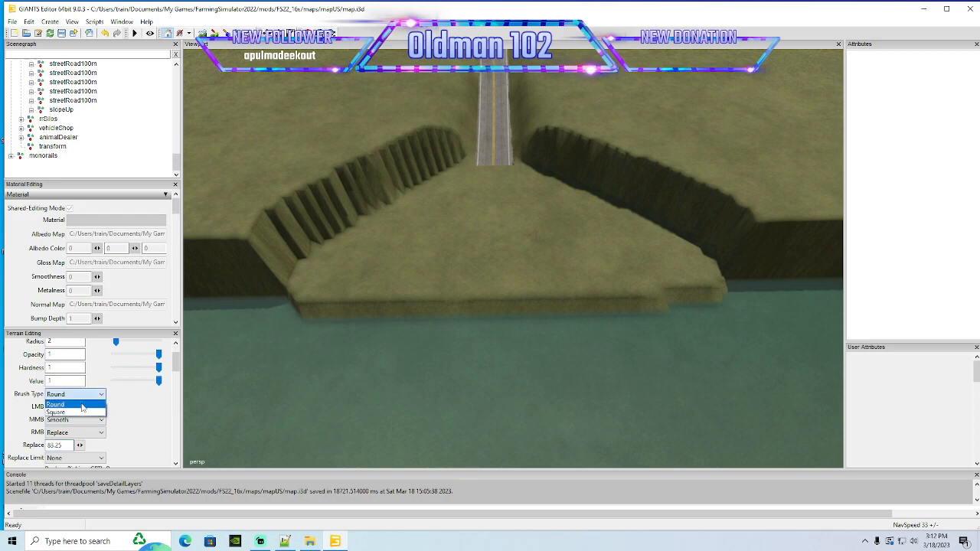
{"action": "left_click", "coordinate": [76, 412]}
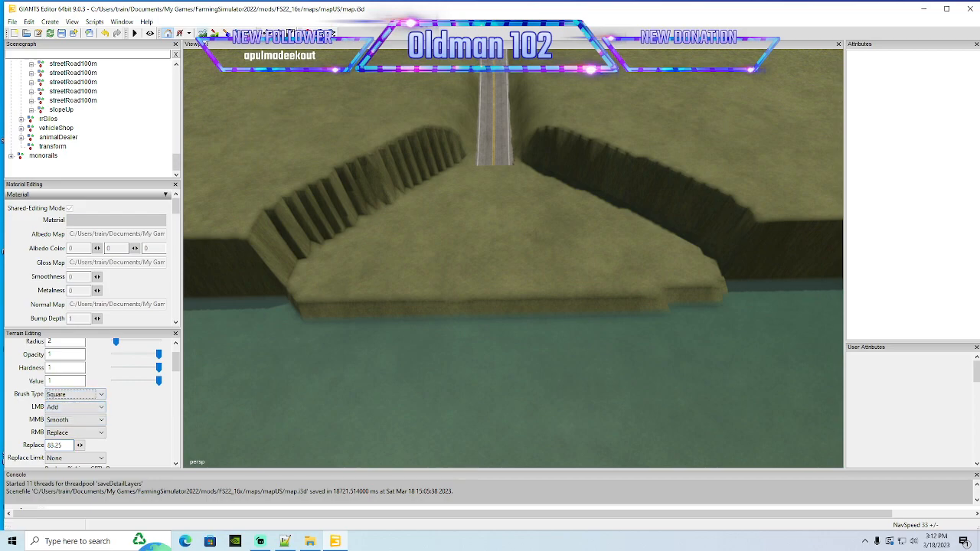
{"action": "scroll", "coordinate": [298, 357], "scroll_direction": "up", "scroll_amount": 7}
{"action": "left_click_drag", "start_coordinate": [293, 330], "coordinate": [733, 322]}
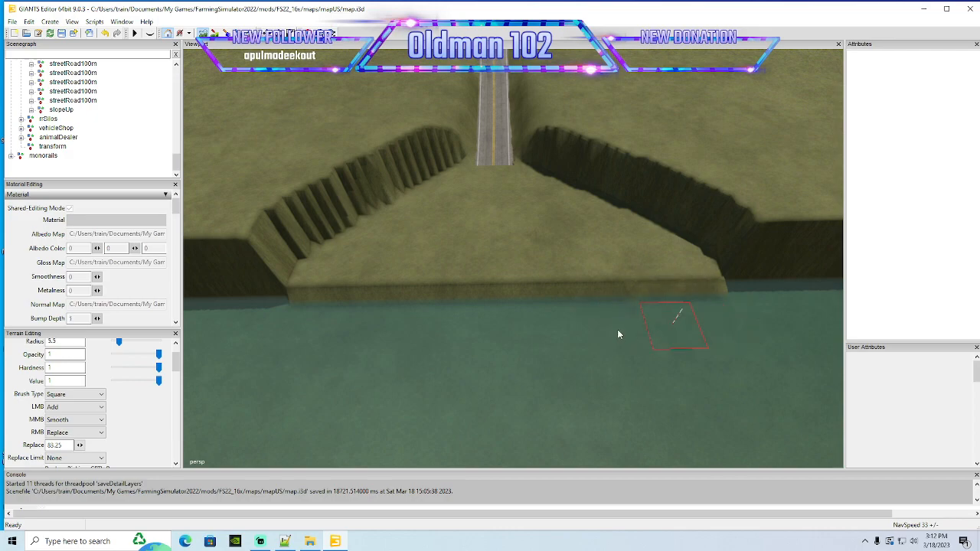
Duplicate the first Port object in the ports group
{"action": "scroll", "coordinate": [145, 131], "scroll_direction": "up", "scroll_amount": 2}
{"action": "scroll", "coordinate": [141, 134], "scroll_direction": "up", "scroll_amount": 6}
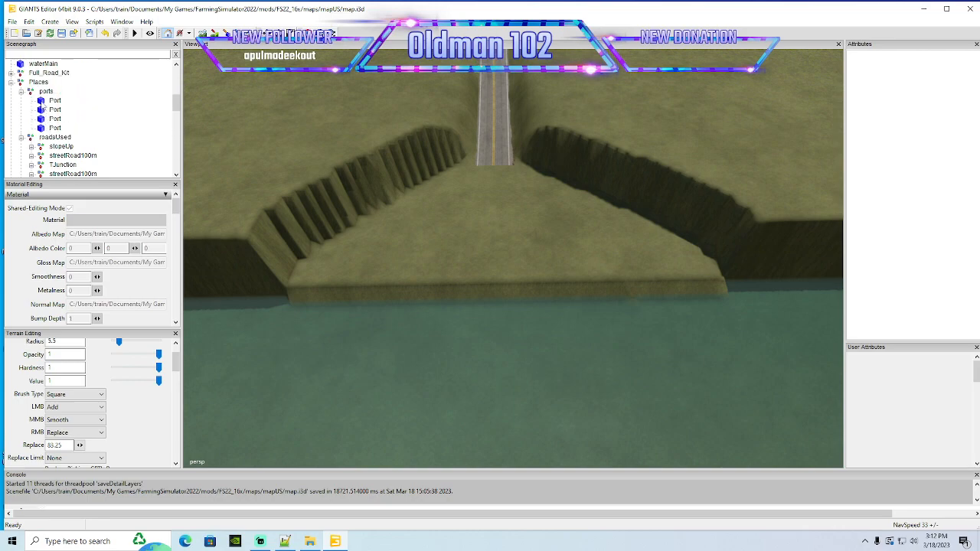
{"action": "left_click", "coordinate": [46, 100]}
{"action": "left_click_drag", "start_coordinate": [387, 176], "coordinate": [390, 218], "text": "alt"}
{"action": "scroll", "coordinate": [402, 207], "scroll_direction": "down", "scroll_amount": 2}
{"action": "scroll", "coordinate": [424, 157], "scroll_direction": "down", "scroll_amount": 6}
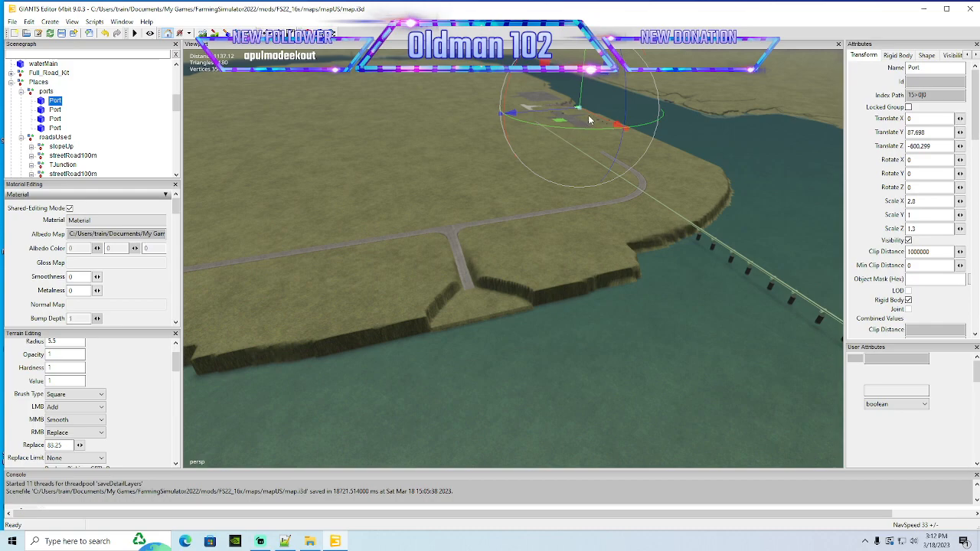
{"action": "key", "text": "ctrl+d"}
Move the port copy to the water's edge of the shoreline cut, at about X 743.864 and Z -125.291
{"action": "left_click_drag", "start_coordinate": [618, 124], "coordinate": [776, 282]}
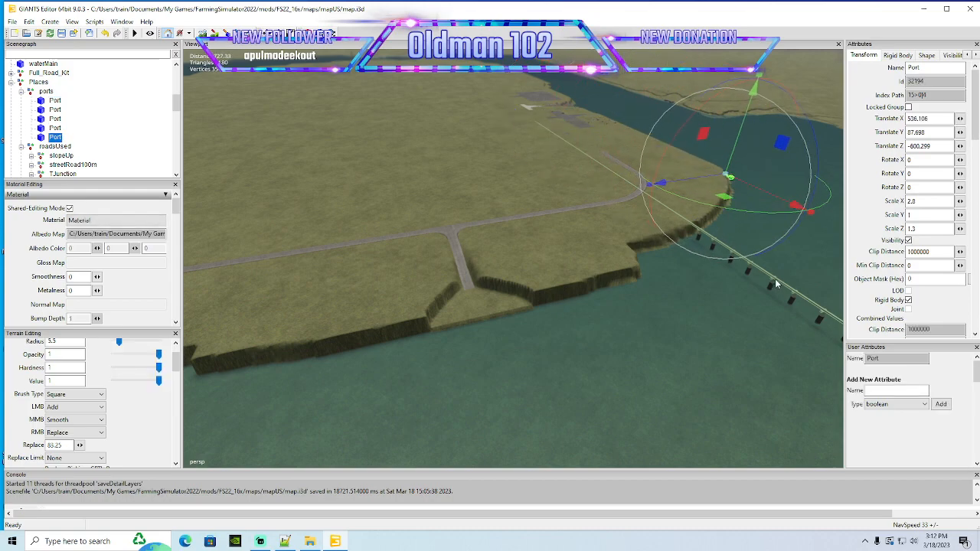
{"action": "left_click_drag", "start_coordinate": [706, 181], "coordinate": [420, 286]}
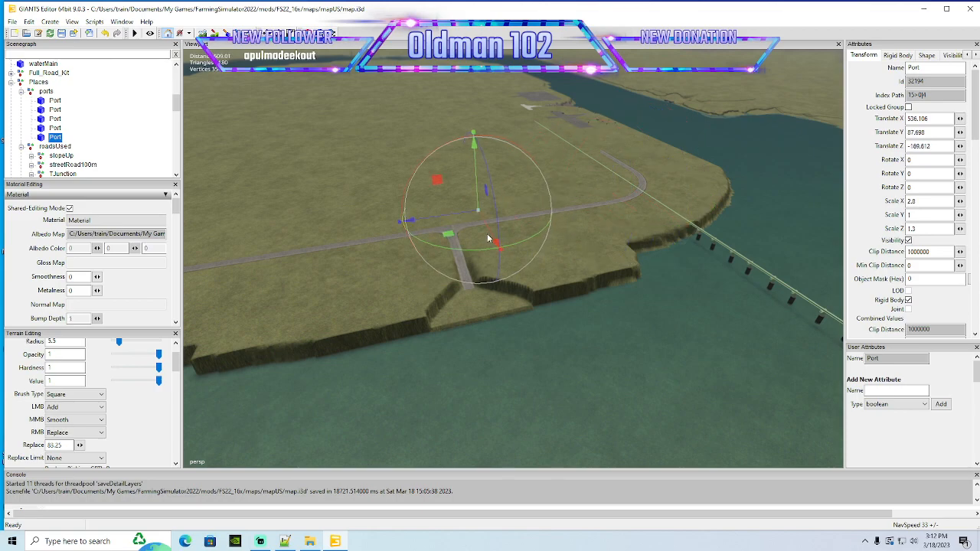
{"action": "left_click_drag", "start_coordinate": [504, 288], "coordinate": [640, 384]}
{"action": "scroll", "coordinate": [639, 393], "scroll_direction": "up", "scroll_amount": 4}
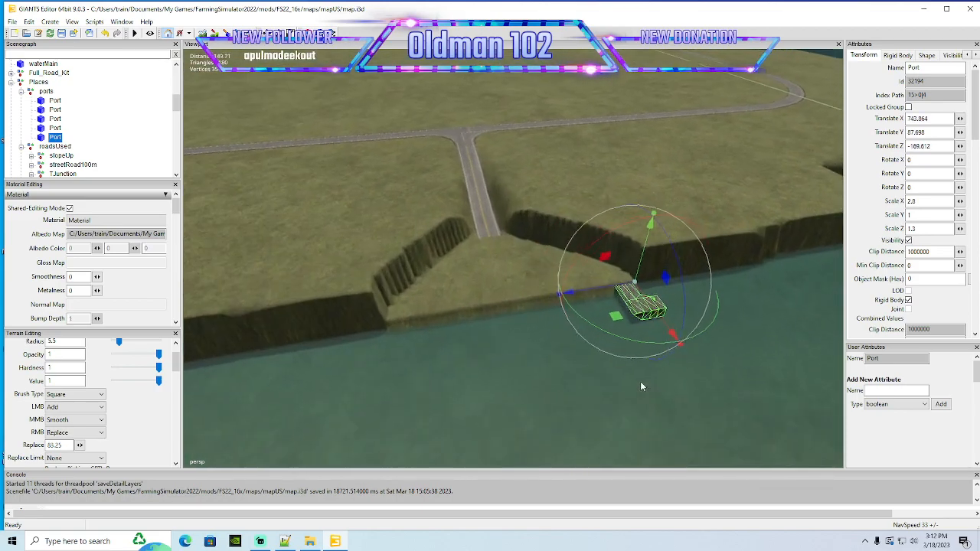
{"action": "scroll", "coordinate": [640, 385], "scroll_direction": "up", "scroll_amount": 2}
{"action": "left_click_drag", "start_coordinate": [617, 291], "coordinate": [490, 329]}
{"action": "scroll", "coordinate": [620, 369], "scroll_direction": "up", "scroll_amount": 4}
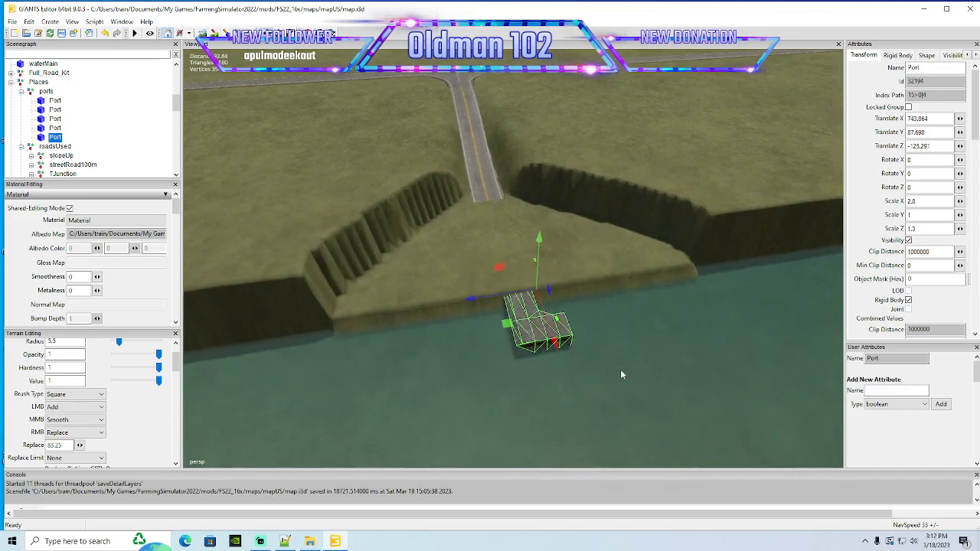
{"action": "left_click_drag", "start_coordinate": [620, 369], "coordinate": [590, 376], "text": "alt"}
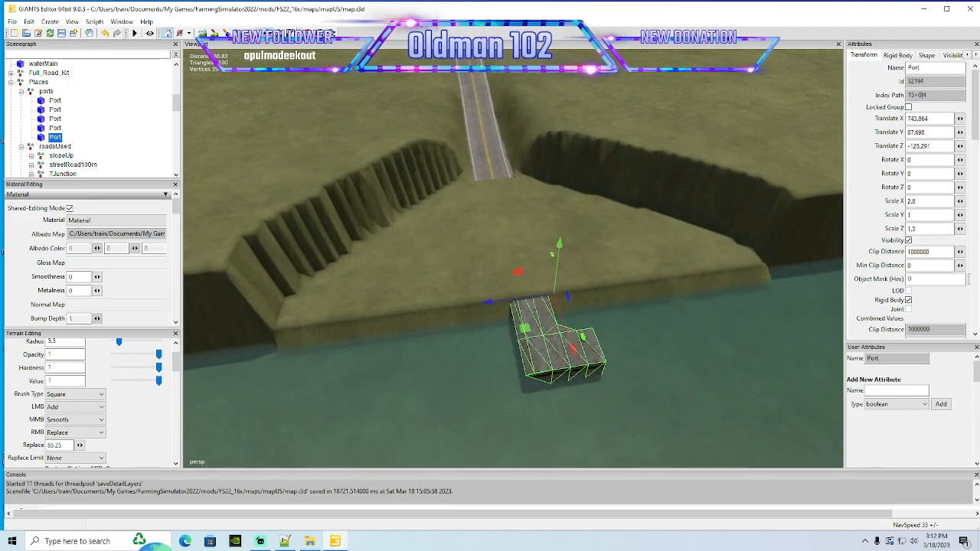
Rotate the port copy to face the water with a Y rotation of -90
{"action": "key", "text": "e"}
{"action": "left_click_drag", "start_coordinate": [561, 361], "coordinate": [435, 297]}
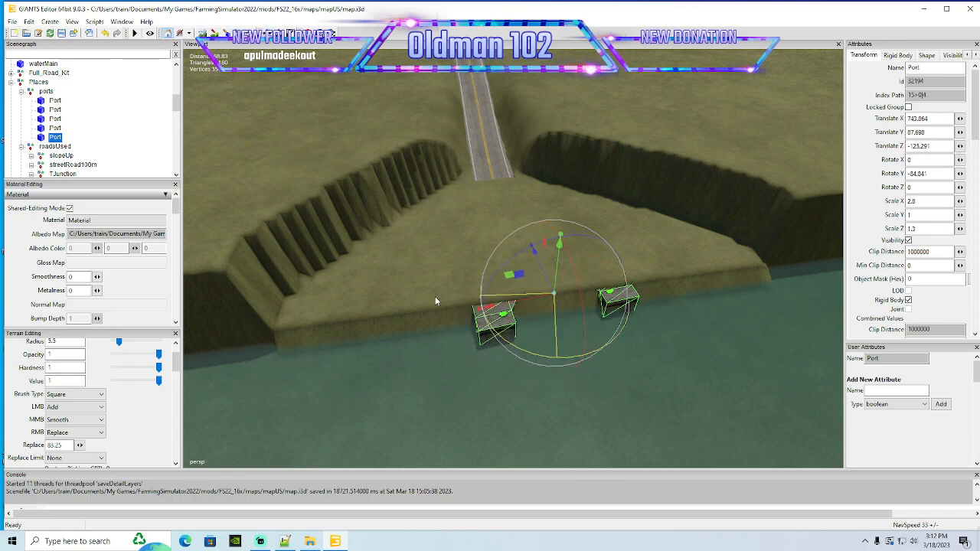
{"action": "left_click_drag", "start_coordinate": [928, 174], "coordinate": [730, 211]}
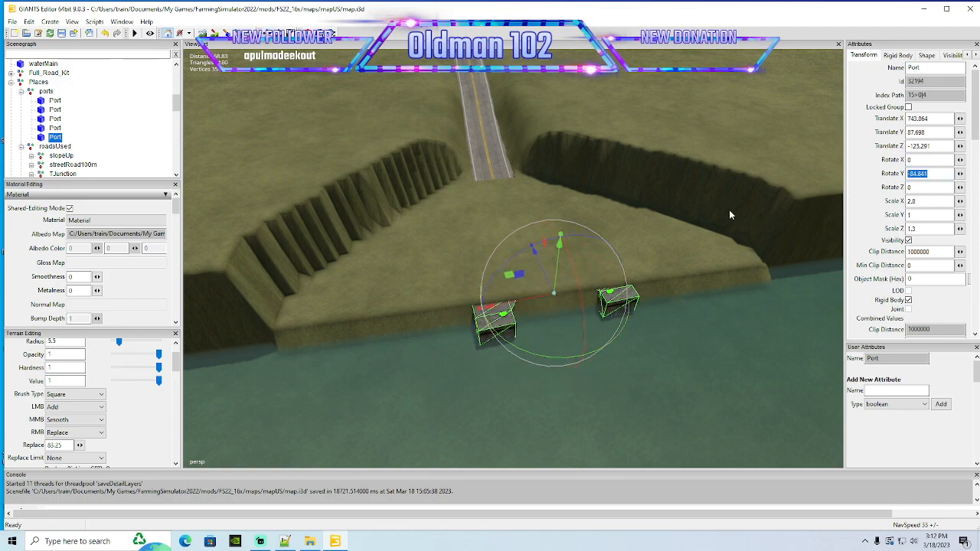
{"action": "type", "text": "-90"}
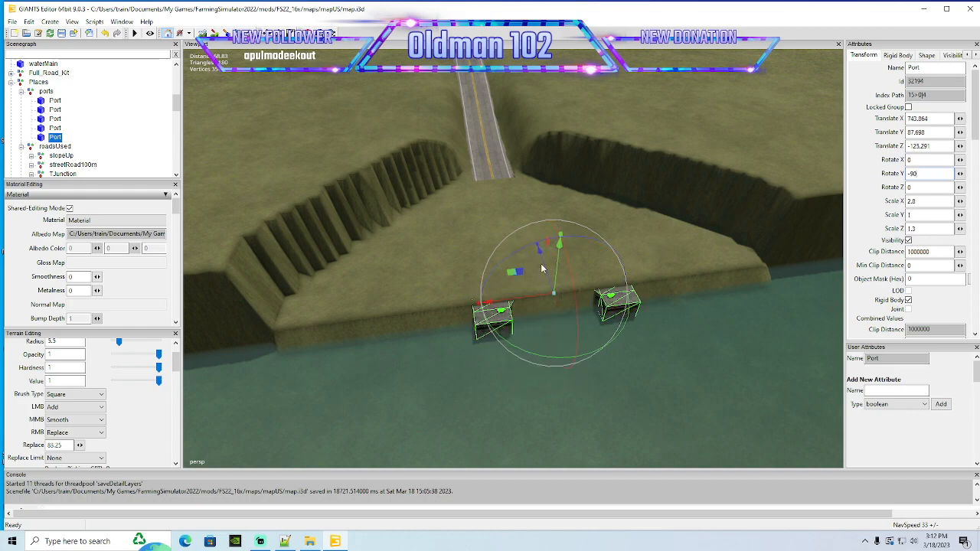
Fit the rotated port against the shoreline edge at about X 749.753 and Z -120.094
{"action": "left_click_drag", "start_coordinate": [541, 250], "coordinate": [507, 157]}
{"action": "left_click_drag", "start_coordinate": [507, 157], "coordinate": [585, 335], "text": "alt"}
{"action": "scroll", "coordinate": [485, 174], "scroll_direction": "down", "scroll_amount": 3}
{"action": "scroll", "coordinate": [572, 175], "scroll_direction": "up", "scroll_amount": 2}
{"action": "left_click_drag", "start_coordinate": [585, 335], "coordinate": [587, 283], "text": "alt"}
{"action": "scroll", "coordinate": [642, 353], "scroll_direction": "up", "scroll_amount": 3}
{"action": "scroll", "coordinate": [621, 351], "scroll_direction": "up", "scroll_amount": 3}
{"action": "left_click_drag", "start_coordinate": [566, 229], "coordinate": [564, 276]}
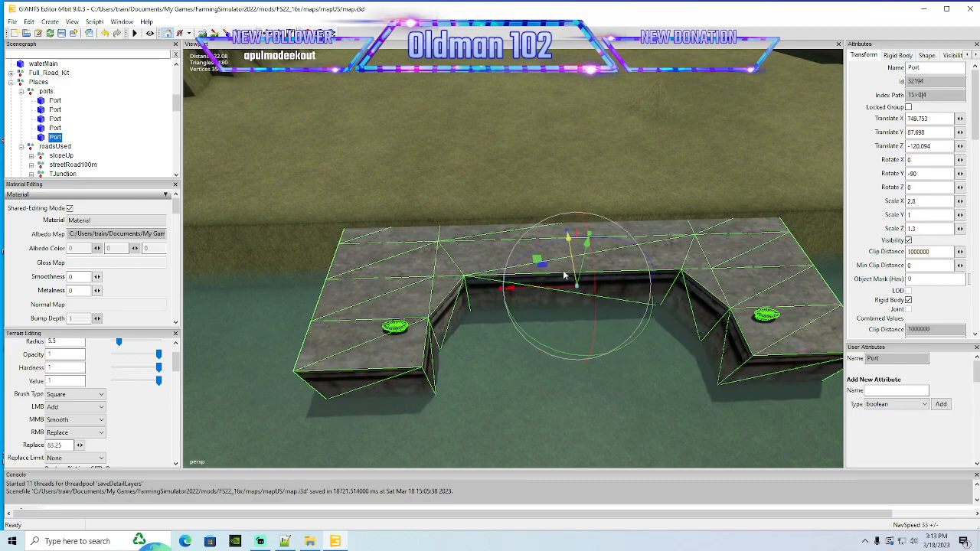
Deselect the port, set the terrain replace height to 87.6 and level the ground along the port's landward edge
{"action": "scroll", "coordinate": [564, 276], "scroll_direction": "down", "scroll_amount": 4}
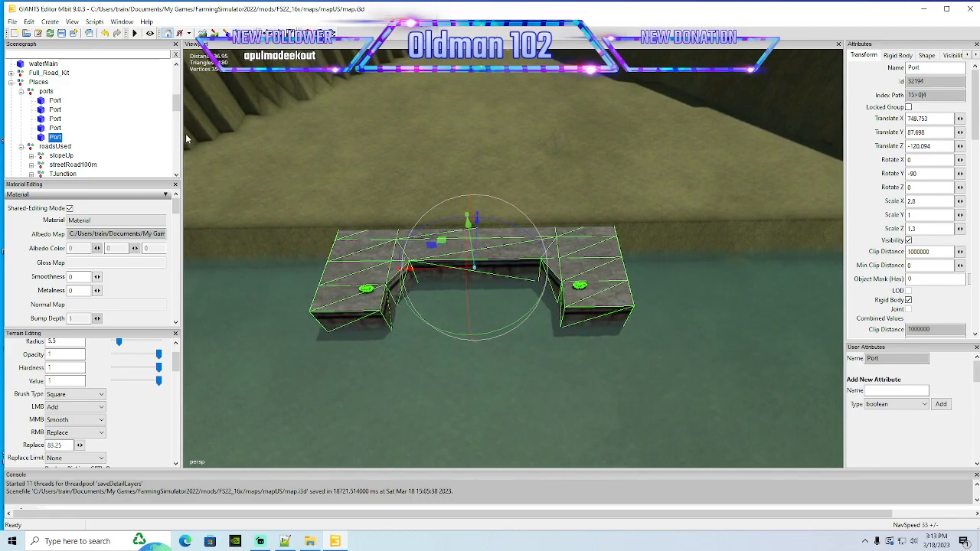
{"action": "left_click_drag", "start_coordinate": [177, 103], "coordinate": [174, 172]}
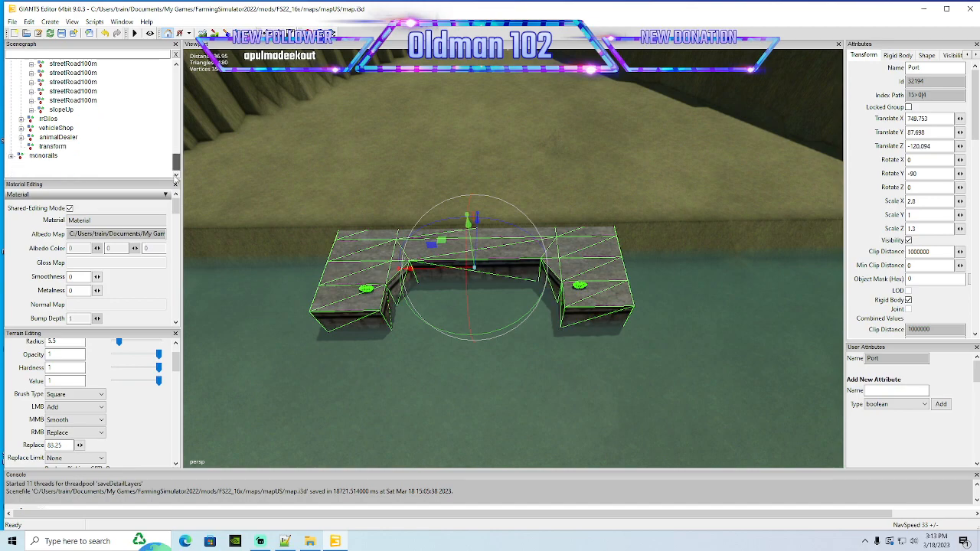
{"action": "left_click", "coordinate": [57, 167]}
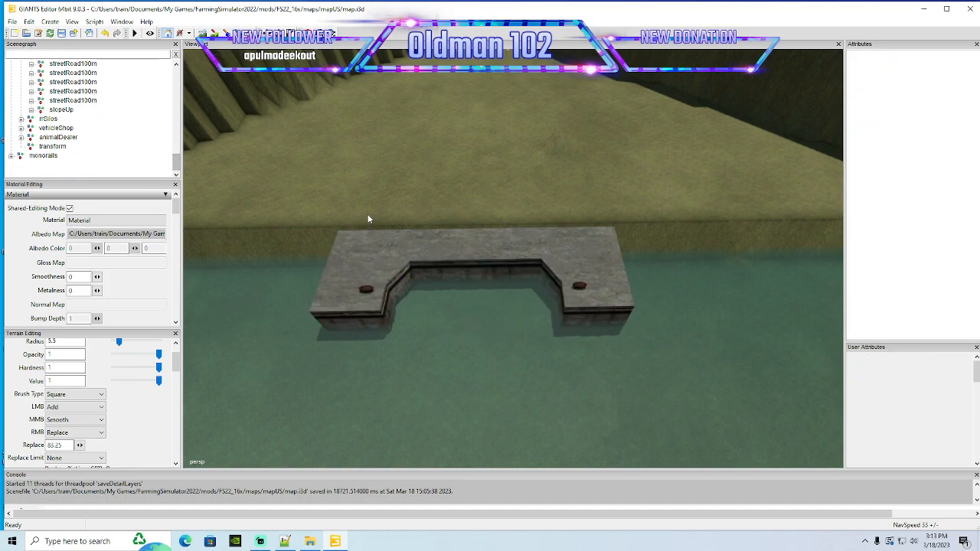
{"action": "double_click", "coordinate": [68, 444]}
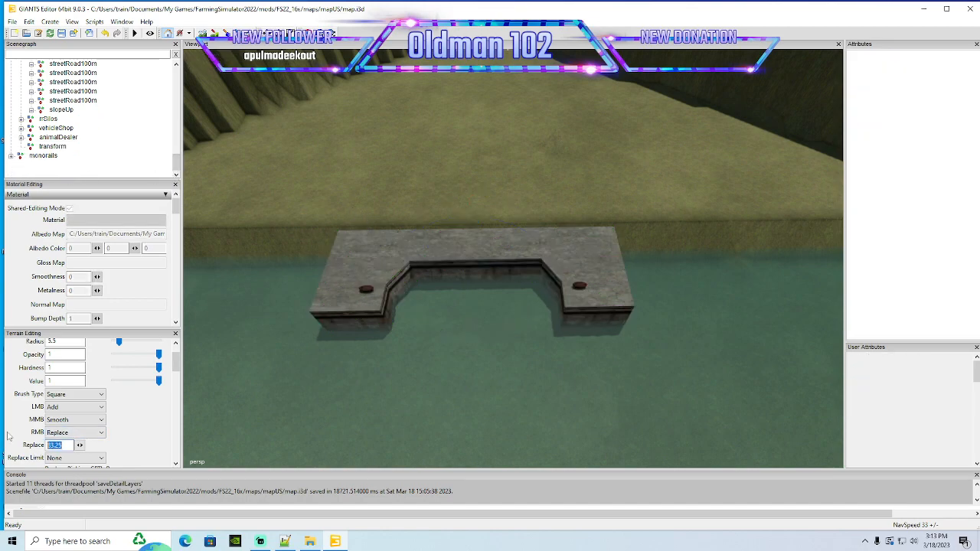
{"action": "type", "text": "87.6"}
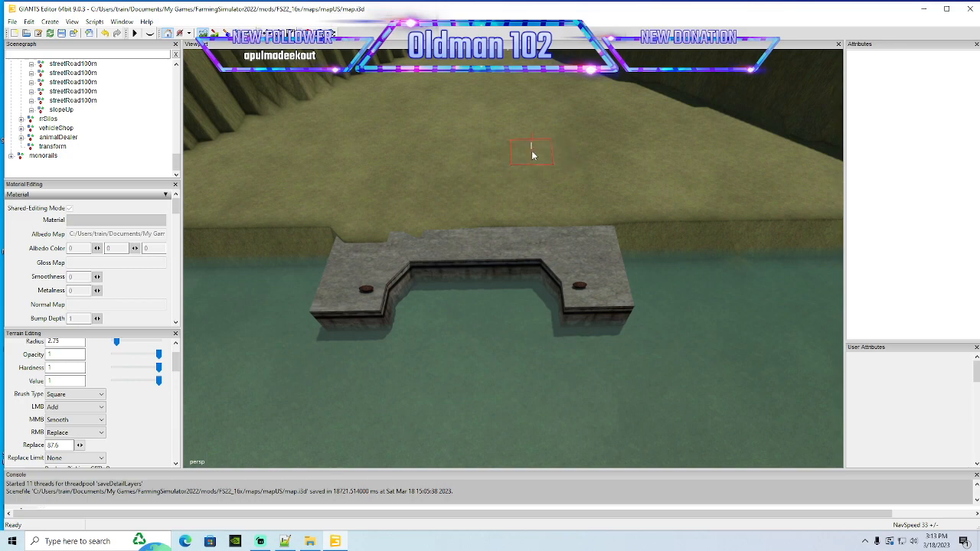
{"action": "scroll", "coordinate": [263, 318], "scroll_direction": "up", "scroll_amount": 1}
Set the terrain replace height to 83.25 and cut away the ground overlapping the port's edge
{"action": "left_click_drag", "start_coordinate": [63, 446], "coordinate": [21, 437]}
{"action": "type", "text": "83"}
{"action": "right_click_drag", "start_coordinate": [357, 287], "coordinate": [416, 285]}
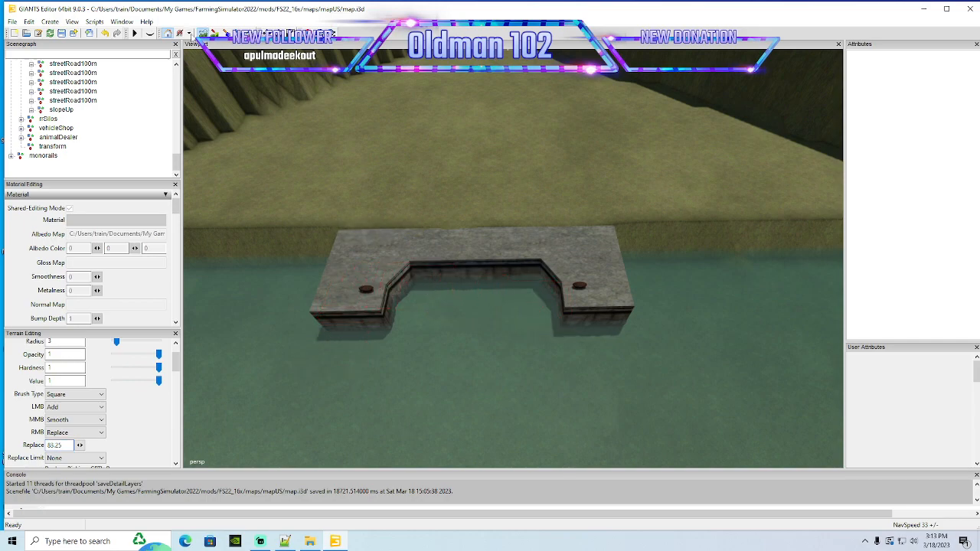
Duplicate the port at the shore and set the copy's Rotate Y to 90
{"action": "left_click_drag", "start_coordinate": [461, 217], "coordinate": [422, 156], "text": "alt"}
{"action": "scroll", "coordinate": [422, 157], "scroll_direction": "down", "scroll_amount": 4}
{"action": "left_click_drag", "start_coordinate": [543, 107], "coordinate": [484, 283], "text": "alt"}
{"action": "scroll", "coordinate": [688, 215], "scroll_direction": "up", "scroll_amount": 3}
{"action": "scroll", "coordinate": [483, 284], "scroll_direction": "down", "scroll_amount": 5}
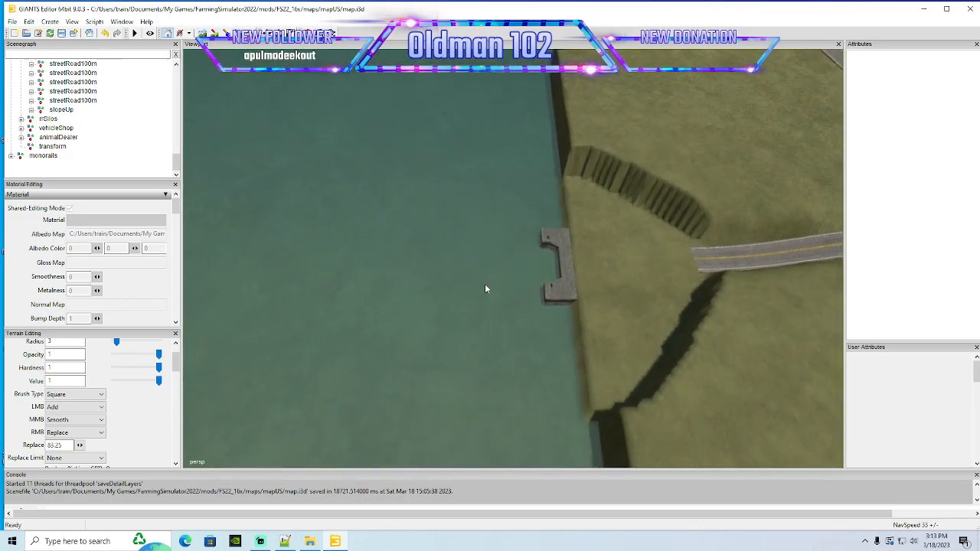
{"action": "left_click", "coordinate": [554, 291]}
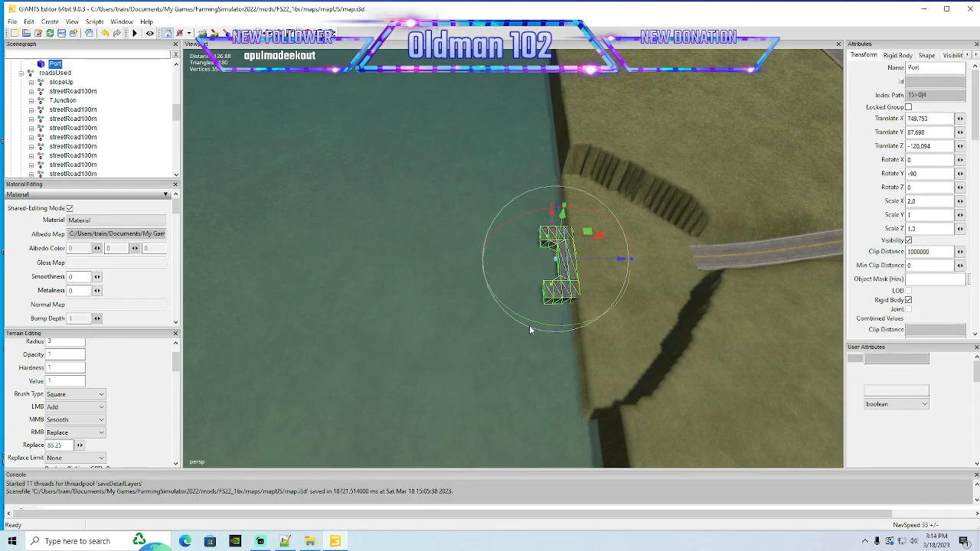
{"action": "key", "text": "ctrl+d"}
{"action": "left_click_drag", "start_coordinate": [535, 325], "coordinate": [867, 190]}
{"action": "double_click", "coordinate": [934, 172]}
{"action": "type", "text": "90"}
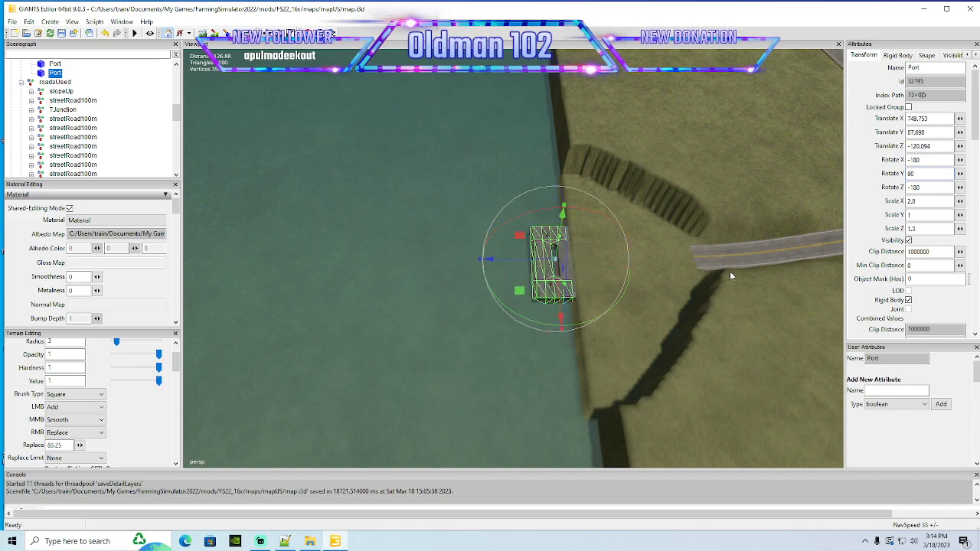
Move the duplicated port across the water to the opposite shore, at Translate X 1042.598
{"action": "left_click_drag", "start_coordinate": [730, 272], "coordinate": [592, 271], "text": "alt"}
{"action": "scroll", "coordinate": [593, 268], "scroll_direction": "down", "scroll_amount": 3}
{"action": "left_click_drag", "start_coordinate": [616, 354], "coordinate": [280, 112]}
{"action": "mouse_move", "coordinate": [542, 290]}
{"action": "left_mouse_down", "text": "alt"}
{"action": "mouse_move", "coordinate": [411, 257]}
{"action": "mouse_move", "coordinate": [599, 317]}
{"action": "mouse_move", "coordinate": [558, 296]}
{"action": "left_mouse_up", "text": "alt"}
{"action": "left_click_drag", "start_coordinate": [354, 183], "coordinate": [446, 326]}
{"action": "scroll", "coordinate": [503, 262], "scroll_direction": "up", "scroll_amount": 8}
{"action": "scroll", "coordinate": [446, 327], "scroll_direction": "down", "scroll_amount": 5}
{"action": "scroll", "coordinate": [441, 324], "scroll_direction": "down", "scroll_amount": 1}
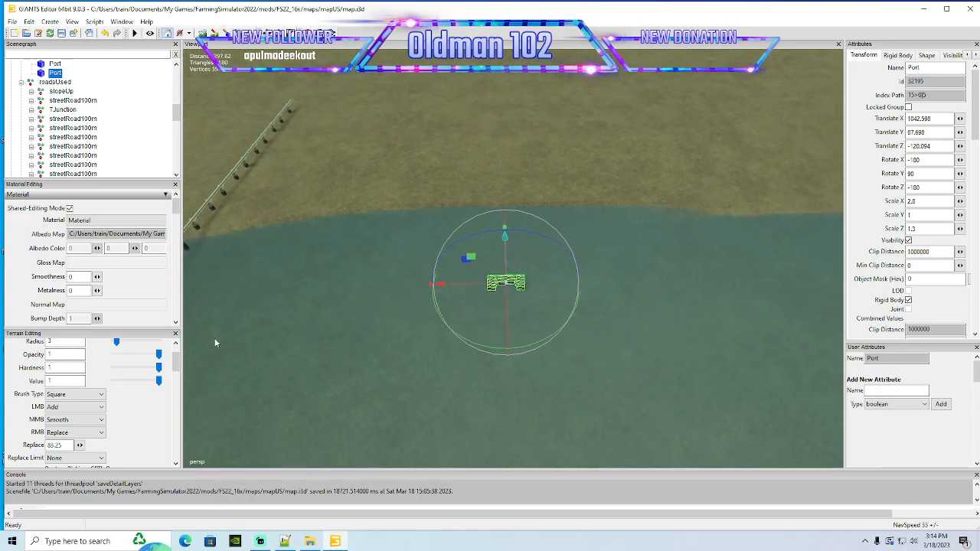
Raise the land behind the duplicated port with a square terrain brush of radius 51.75 and replace height 100.9
{"action": "left_click_drag", "start_coordinate": [71, 445], "coordinate": [48, 445]}
{"action": "type", "text": "100.5"}
{"action": "left_click", "coordinate": [202, 33]}
{"action": "scroll", "coordinate": [379, 337], "scroll_direction": "up", "scroll_amount": 6}
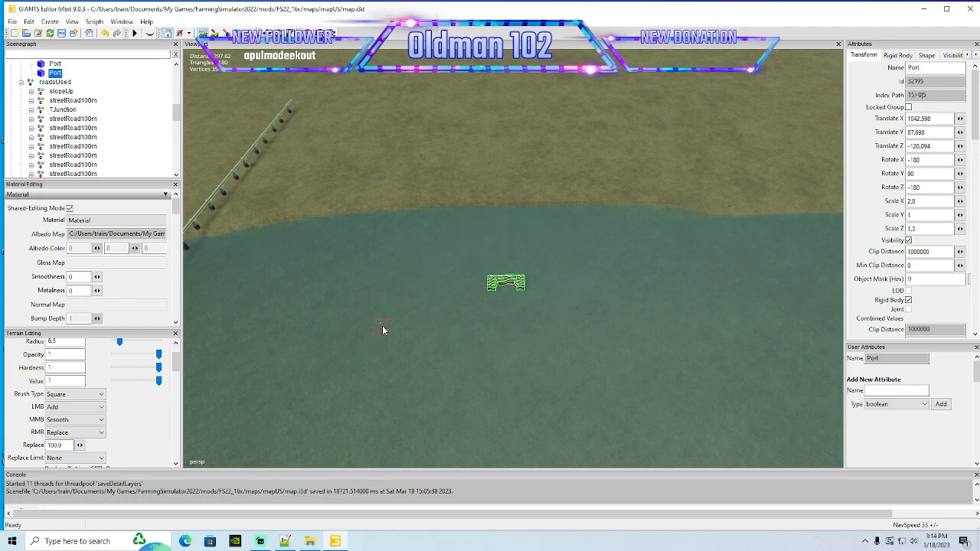
{"action": "left_click_drag", "start_coordinate": [123, 343], "coordinate": [244, 336]}
{"action": "mouse_move", "coordinate": [497, 133]}
{"action": "left_mouse_down"}
{"action": "mouse_move", "coordinate": [499, 227]}
{"action": "mouse_move", "coordinate": [231, 218]}
{"action": "mouse_move", "coordinate": [762, 219]}
{"action": "mouse_move", "coordinate": [290, 184]}
{"action": "mouse_move", "coordinate": [621, 178]}
{"action": "left_mouse_up"}
{"action": "mouse_move", "coordinate": [621, 173]}
{"action": "right_mouse_down"}
{"action": "mouse_move", "coordinate": [391, 163]}
{"action": "mouse_move", "coordinate": [530, 152]}
{"action": "mouse_move", "coordinate": [481, 142]}
{"action": "mouse_move", "coordinate": [527, 126]}
{"action": "right_mouse_up"}
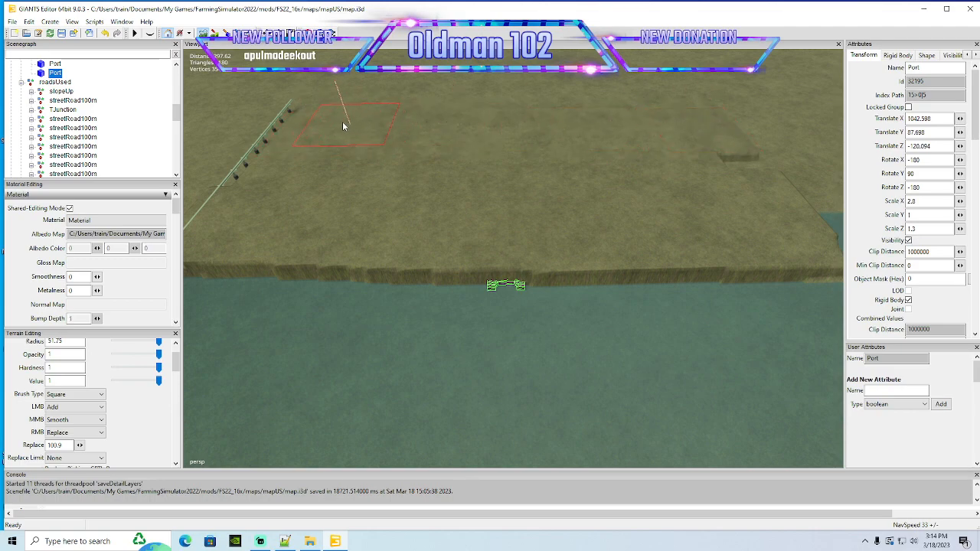
{"action": "mouse_move", "coordinate": [692, 123]}
{"action": "right_mouse_down"}
{"action": "mouse_move", "coordinate": [716, 158]}
{"action": "mouse_move", "coordinate": [291, 131]}
{"action": "mouse_move", "coordinate": [231, 183]}
{"action": "mouse_move", "coordinate": [276, 115]}
{"action": "mouse_move", "coordinate": [665, 111]}
{"action": "mouse_move", "coordinate": [737, 153]}
{"action": "mouse_move", "coordinate": [682, 125]}
{"action": "right_mouse_up"}
{"action": "mouse_move", "coordinate": [368, 130]}
{"action": "right_mouse_down"}
{"action": "mouse_move", "coordinate": [349, 119]}
{"action": "mouse_move", "coordinate": [608, 125]}
{"action": "mouse_move", "coordinate": [505, 189]}
{"action": "mouse_move", "coordinate": [461, 138]}
{"action": "right_mouse_up"}
Duplicate the slopeUp road group leading down to the first port and set the copy's Rotate Y to 90
{"action": "scroll", "coordinate": [424, 196], "scroll_direction": "up", "scroll_amount": 8}
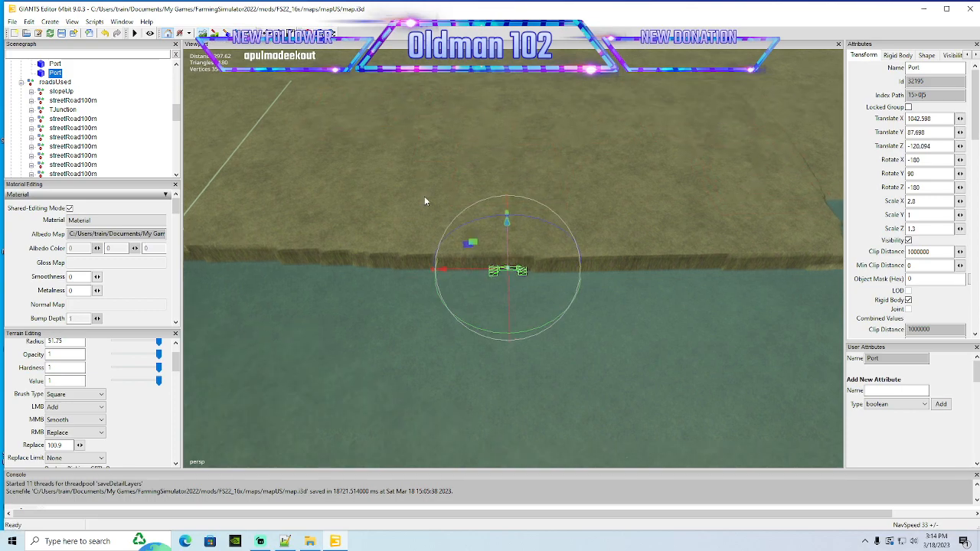
{"action": "middle_click_drag", "start_coordinate": [424, 191], "coordinate": [523, 156]}
{"action": "scroll", "coordinate": [542, 153], "scroll_direction": "up", "scroll_amount": 10}
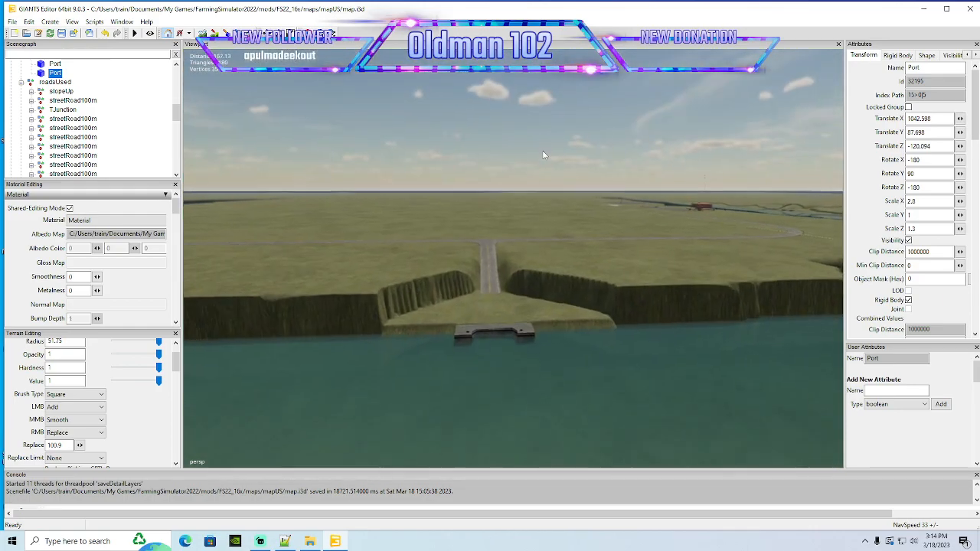
{"action": "left_click_drag", "start_coordinate": [542, 144], "coordinate": [519, 207], "text": "alt"}
{"action": "scroll", "coordinate": [518, 211], "scroll_direction": "down", "scroll_amount": 3}
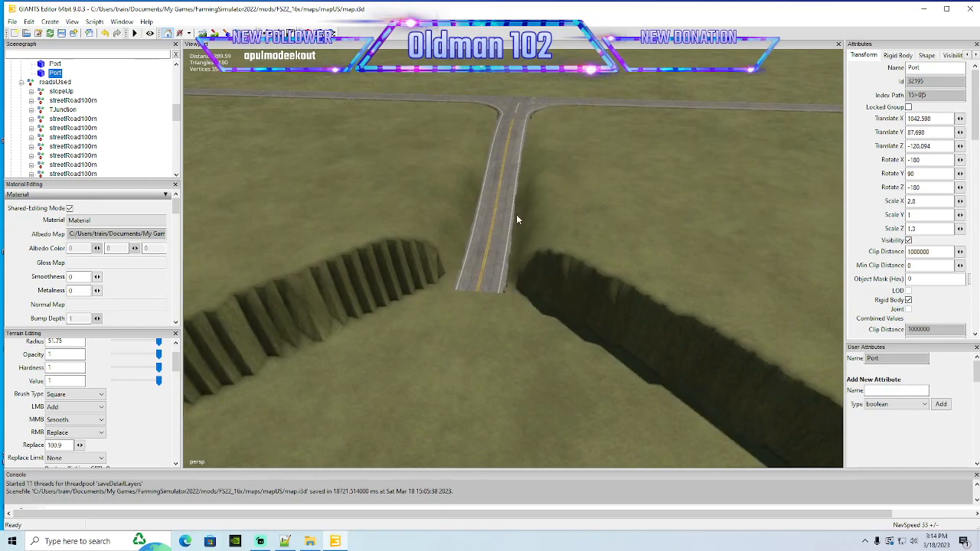
{"action": "left_click", "coordinate": [504, 218]}
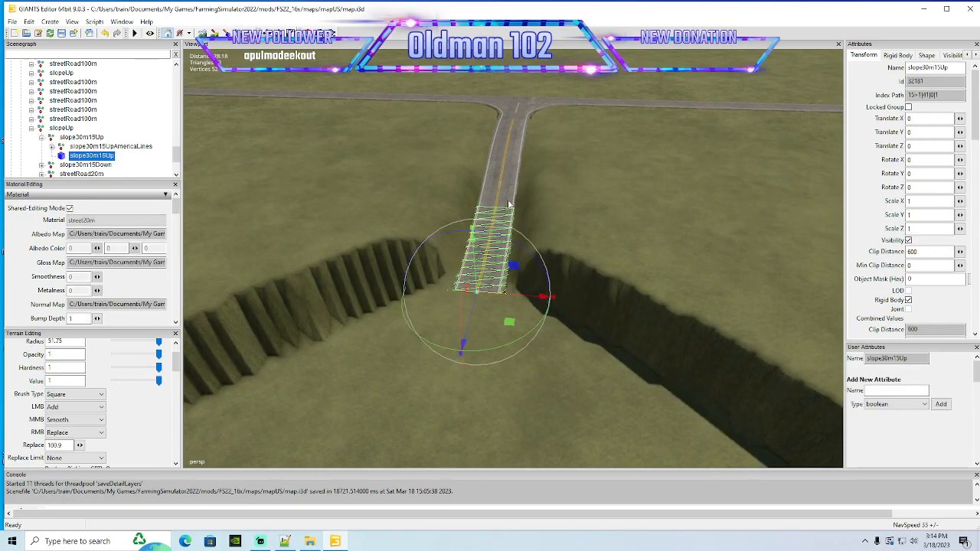
{"action": "left_click", "coordinate": [31, 128]}
{"action": "left_click_drag", "start_coordinate": [528, 229], "coordinate": [559, 254], "text": "alt"}
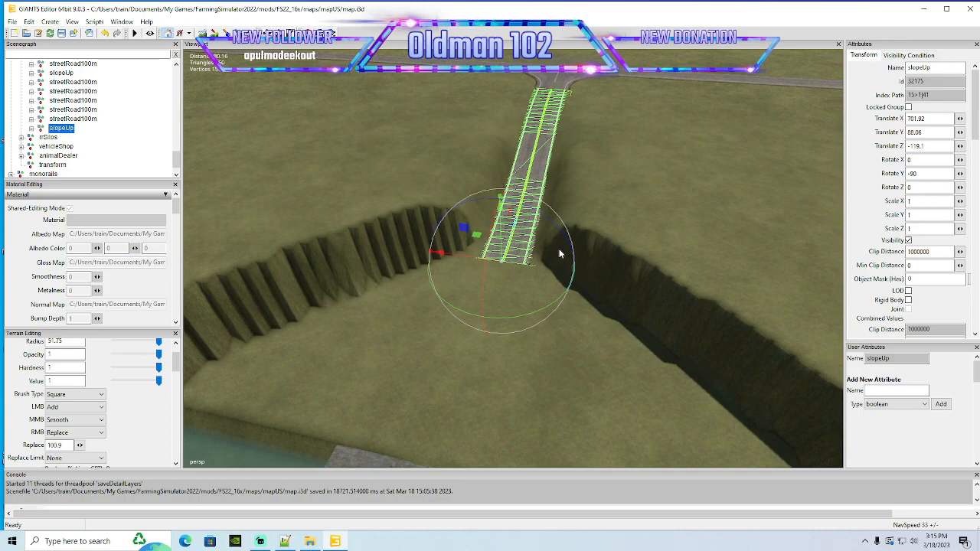
{"action": "left_click", "coordinate": [526, 320]}
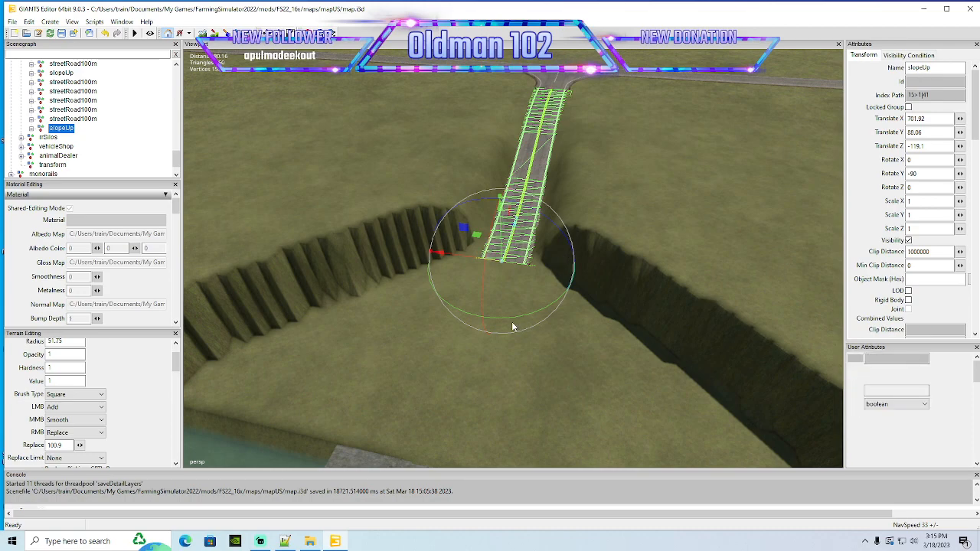
{"action": "key", "text": "ctrl+d"}
{"action": "left_click_drag", "start_coordinate": [509, 321], "coordinate": [499, 199]}
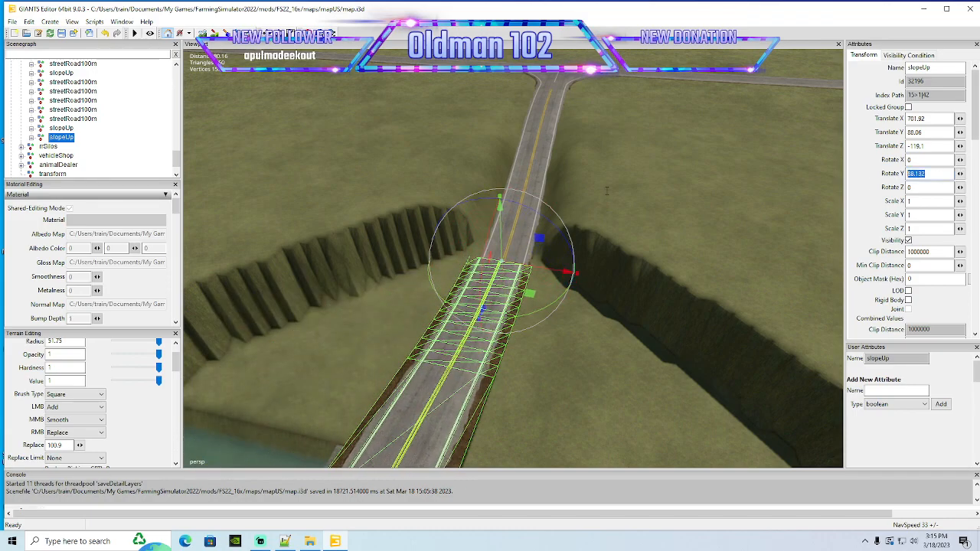
{"action": "type", "text": "90"}
Move the duplicated slopeUp road across the water behind the second port, at Translate X 1060.759 and Translate Z -119.66
{"action": "scroll", "coordinate": [472, 287], "scroll_direction": "up", "scroll_amount": 4}
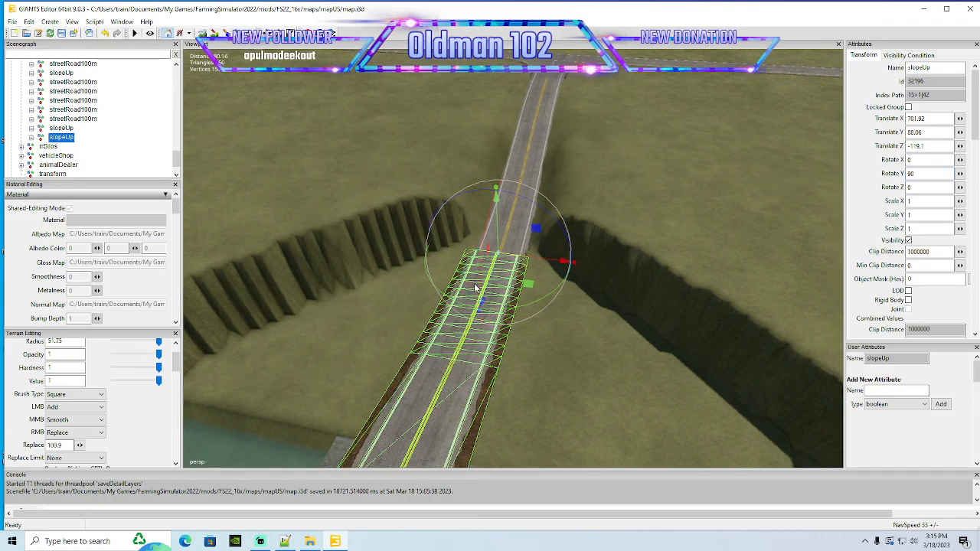
{"action": "left_click_drag", "start_coordinate": [495, 263], "coordinate": [396, 305]}
{"action": "scroll", "coordinate": [439, 288], "scroll_direction": "down", "scroll_amount": 6}
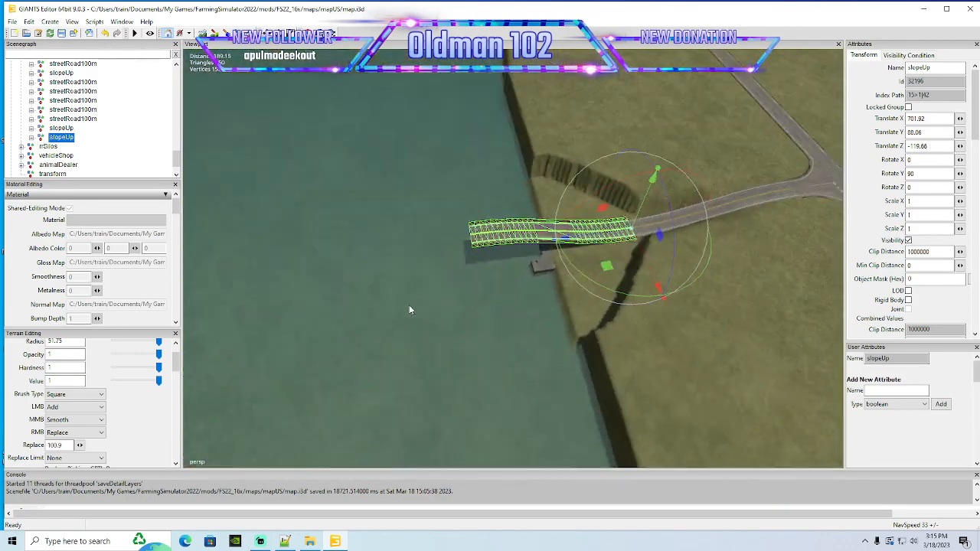
{"action": "left_click_drag", "start_coordinate": [563, 237], "coordinate": [306, 247]}
{"action": "left_click_drag", "start_coordinate": [306, 247], "coordinate": [445, 243], "text": "alt"}
{"action": "left_click_drag", "start_coordinate": [563, 310], "coordinate": [226, 72]}
{"action": "left_click_drag", "start_coordinate": [337, 199], "coordinate": [296, 161], "text": "alt"}
{"action": "scroll", "coordinate": [392, 103], "scroll_direction": "up", "scroll_amount": 4}
{"action": "scroll", "coordinate": [383, 103], "scroll_direction": "up", "scroll_amount": 5}
{"action": "scroll", "coordinate": [314, 177], "scroll_direction": "up", "scroll_amount": 4}
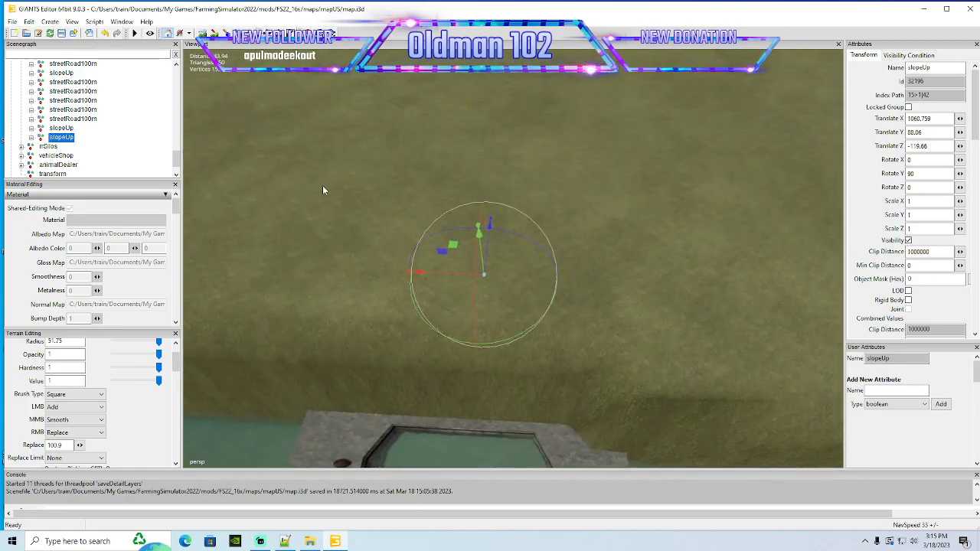
Carve a low basin around the second port and slope road with a round brush at replace height 88, reducing the radius to 8.25
{"action": "scroll", "coordinate": [323, 187], "scroll_direction": "down", "scroll_amount": 5}
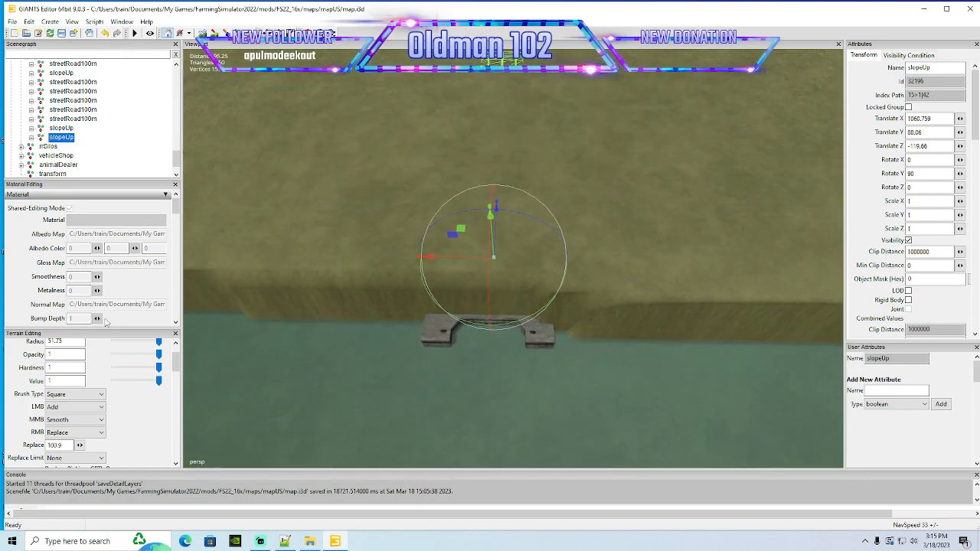
{"action": "left_click", "coordinate": [75, 393]}
{"action": "left_click", "coordinate": [61, 406]}
{"action": "double_click", "coordinate": [58, 444]}
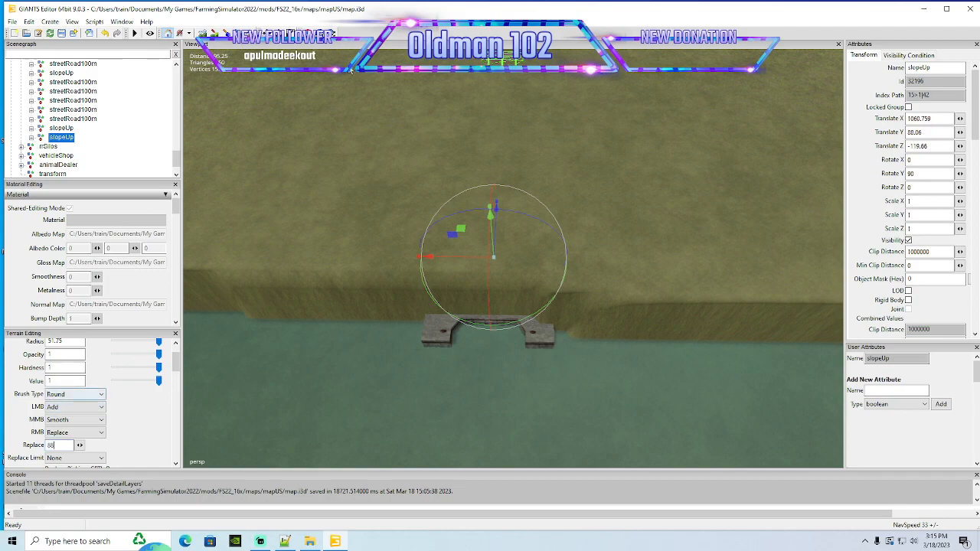
{"action": "left_click", "coordinate": [202, 33]}
{"action": "scroll", "coordinate": [487, 261], "scroll_direction": "down", "scroll_amount": 10}
{"action": "scroll", "coordinate": [489, 269], "scroll_direction": "down", "scroll_amount": 8}
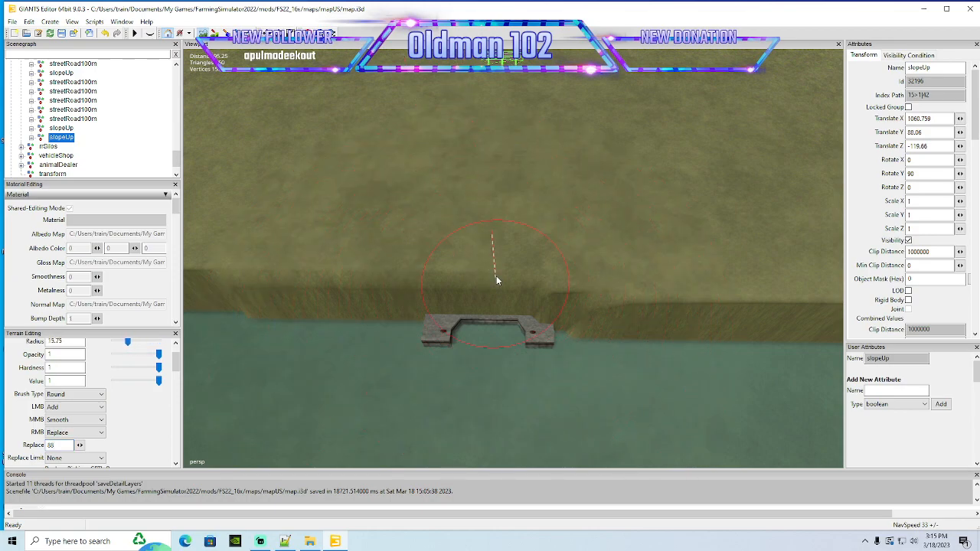
{"action": "scroll", "coordinate": [496, 280], "scroll_direction": "down", "scroll_amount": 3}
{"action": "mouse_move", "coordinate": [487, 249]}
{"action": "left_mouse_down"}
{"action": "mouse_move", "coordinate": [483, 279]}
{"action": "mouse_move", "coordinate": [528, 293]}
{"action": "mouse_move", "coordinate": [429, 284]}
{"action": "mouse_move", "coordinate": [548, 293]}
{"action": "mouse_move", "coordinate": [432, 245]}
{"action": "mouse_move", "coordinate": [528, 229]}
{"action": "mouse_move", "coordinate": [582, 295]}
{"action": "mouse_move", "coordinate": [480, 190]}
{"action": "mouse_move", "coordinate": [460, 226]}
{"action": "mouse_move", "coordinate": [388, 296]}
{"action": "mouse_move", "coordinate": [395, 270]}
{"action": "mouse_move", "coordinate": [459, 214]}
{"action": "mouse_move", "coordinate": [595, 225]}
{"action": "mouse_move", "coordinate": [614, 309]}
{"action": "mouse_move", "coordinate": [602, 276]}
{"action": "mouse_move", "coordinate": [545, 234]}
{"action": "mouse_move", "coordinate": [658, 270]}
{"action": "mouse_move", "coordinate": [597, 245]}
{"action": "mouse_move", "coordinate": [536, 192]}
{"action": "mouse_move", "coordinate": [545, 222]}
{"action": "mouse_move", "coordinate": [459, 196]}
{"action": "mouse_move", "coordinate": [400, 245]}
{"action": "mouse_move", "coordinate": [367, 292]}
{"action": "mouse_move", "coordinate": [396, 240]}
{"action": "mouse_move", "coordinate": [445, 210]}
{"action": "mouse_move", "coordinate": [574, 222]}
{"action": "mouse_move", "coordinate": [651, 275]}
{"action": "mouse_move", "coordinate": [674, 314]}
{"action": "mouse_move", "coordinate": [367, 313]}
{"action": "mouse_move", "coordinate": [536, 322]}
{"action": "mouse_move", "coordinate": [350, 310]}
{"action": "mouse_move", "coordinate": [394, 234]}
{"action": "mouse_move", "coordinate": [481, 199]}
{"action": "mouse_move", "coordinate": [591, 237]}
{"action": "mouse_move", "coordinate": [647, 305]}
{"action": "mouse_move", "coordinate": [606, 257]}
{"action": "left_mouse_up"}
{"action": "left_click_drag", "start_coordinate": [494, 195], "coordinate": [424, 218]}
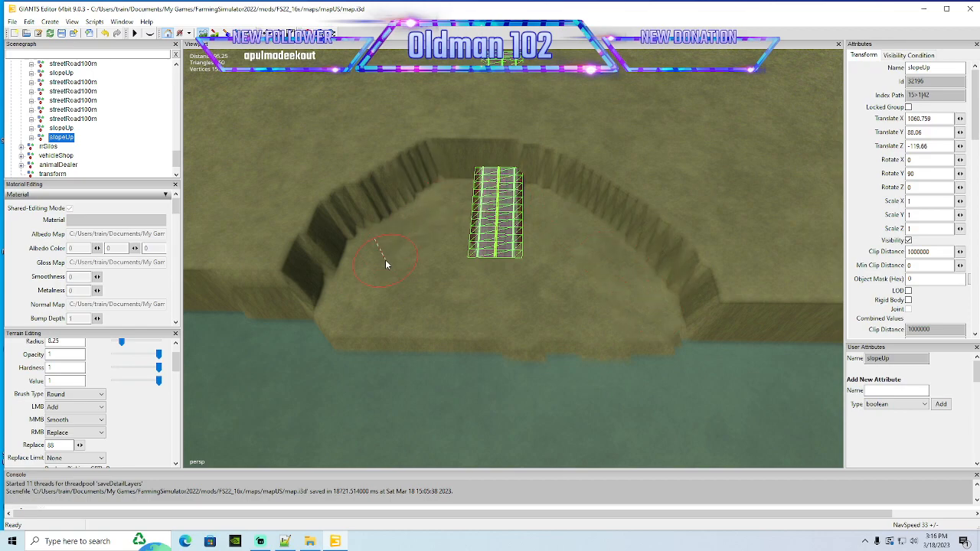
Move the duplicated slopeUp road back to the basin's rear wall, at Translate X 1084.92
{"action": "left_click_drag", "start_coordinate": [618, 220], "coordinate": [575, 200], "text": "alt"}
{"action": "scroll", "coordinate": [575, 200], "scroll_direction": "up", "scroll_amount": 5}
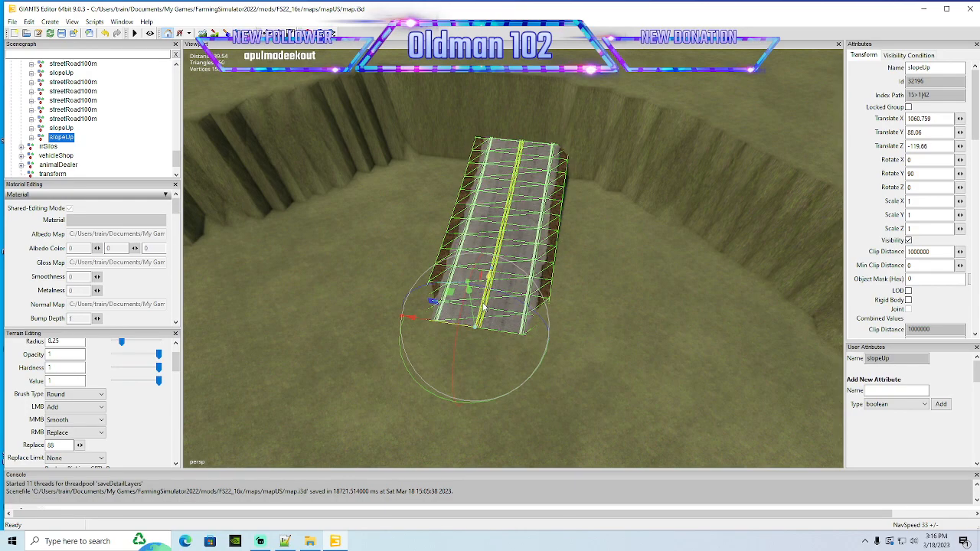
{"action": "left_click_drag", "start_coordinate": [485, 304], "coordinate": [551, 107]}
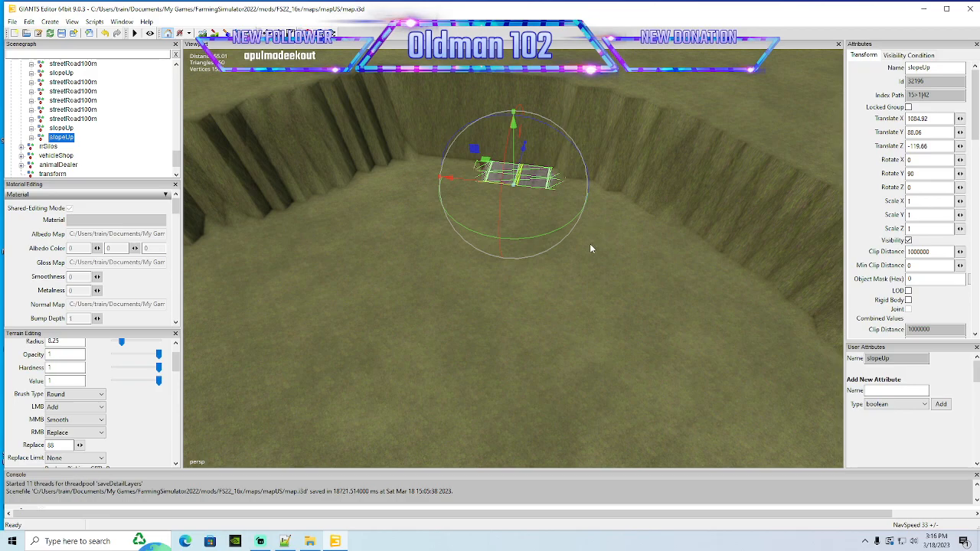
Cut the shoreline back around the second port with a square brush of radius 8.25 and replace height 83.25
{"action": "scroll", "coordinate": [621, 249], "scroll_direction": "down", "scroll_amount": 5}
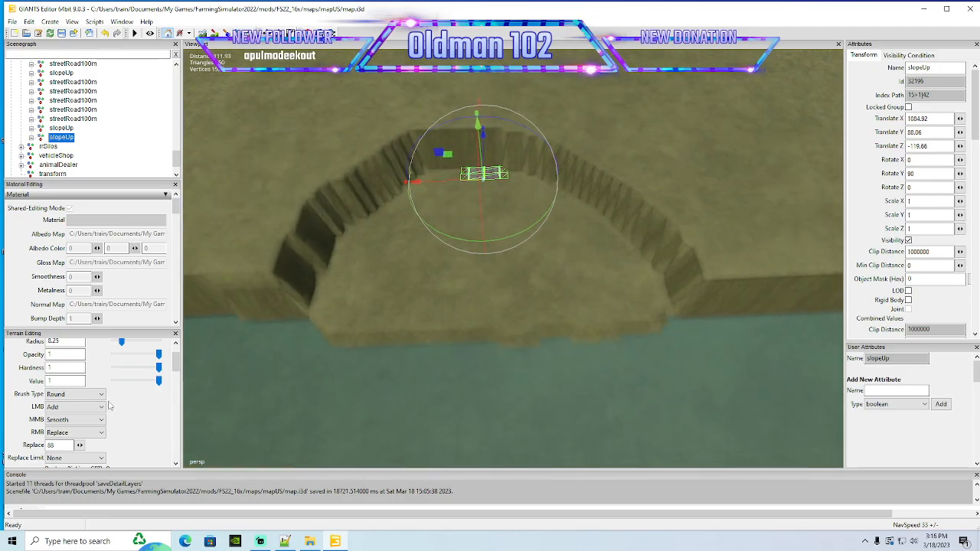
{"action": "left_click", "coordinate": [65, 445]}
{"action": "left_click", "coordinate": [202, 32]}
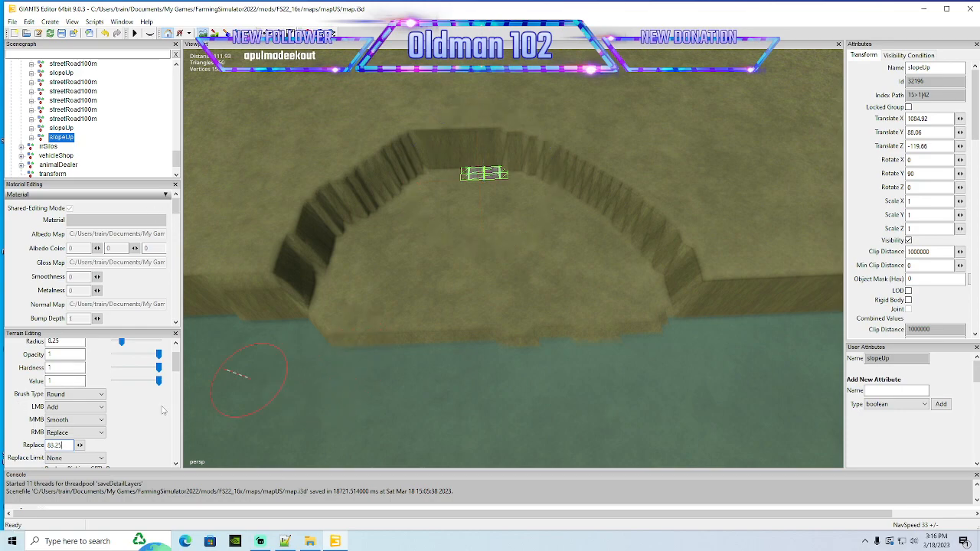
{"action": "left_click", "coordinate": [69, 395]}
{"action": "left_click", "coordinate": [57, 412]}
{"action": "left_click_drag", "start_coordinate": [266, 362], "coordinate": [514, 354]}
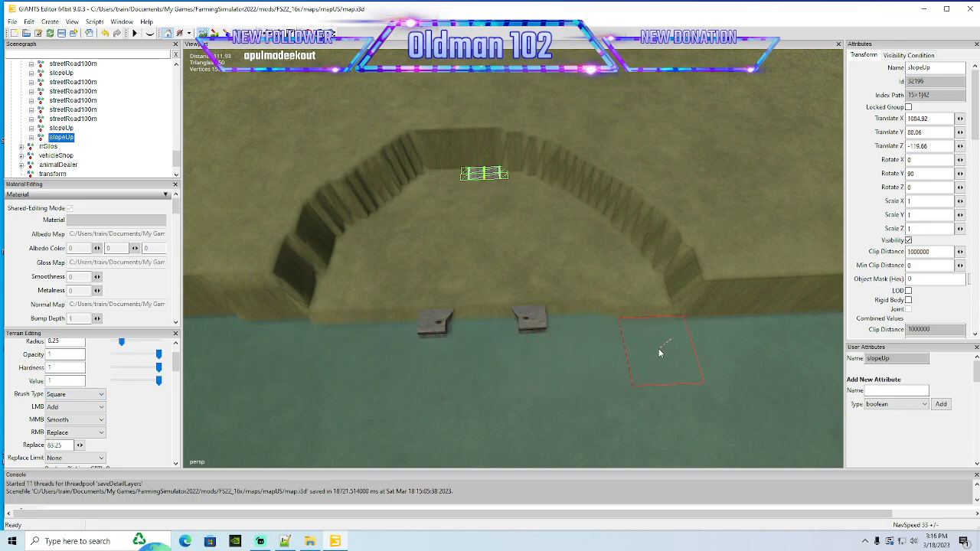
{"action": "left_click_drag", "start_coordinate": [634, 345], "coordinate": [440, 349]}
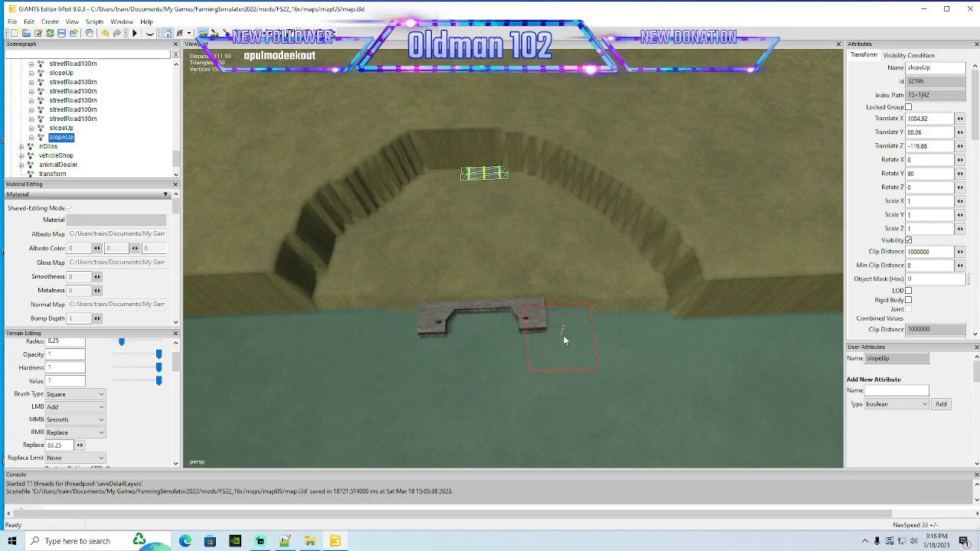
{"action": "right_click_drag", "start_coordinate": [660, 339], "coordinate": [770, 337]}
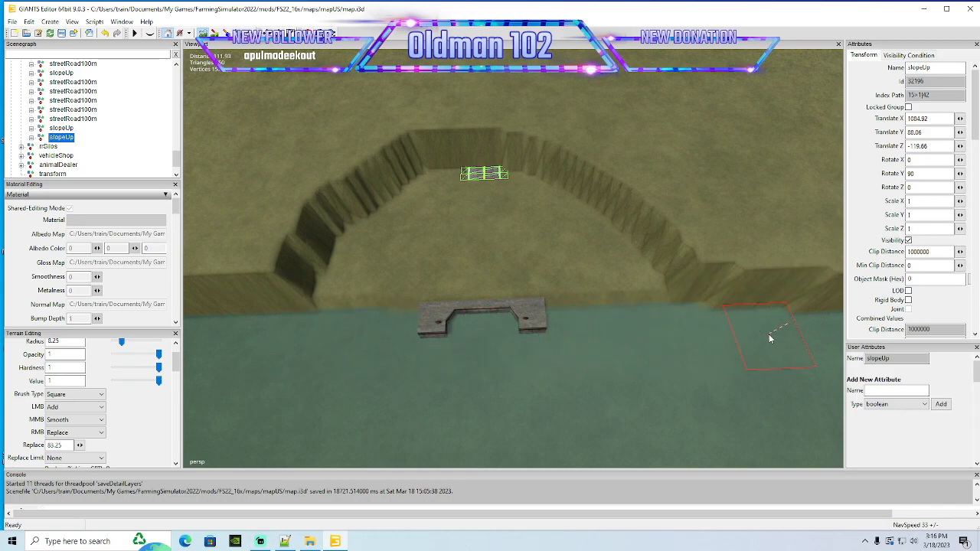
Deselect the slopeUp road and examine how it sits against the basin's rear wall
{"action": "left_click_drag", "start_coordinate": [376, 180], "coordinate": [411, 195], "text": "alt"}
{"action": "scroll", "coordinate": [399, 159], "scroll_direction": "up", "scroll_amount": 4}
{"action": "scroll", "coordinate": [416, 174], "scroll_direction": "down", "scroll_amount": 4}
{"action": "left_click_drag", "start_coordinate": [177, 161], "coordinate": [177, 166]}
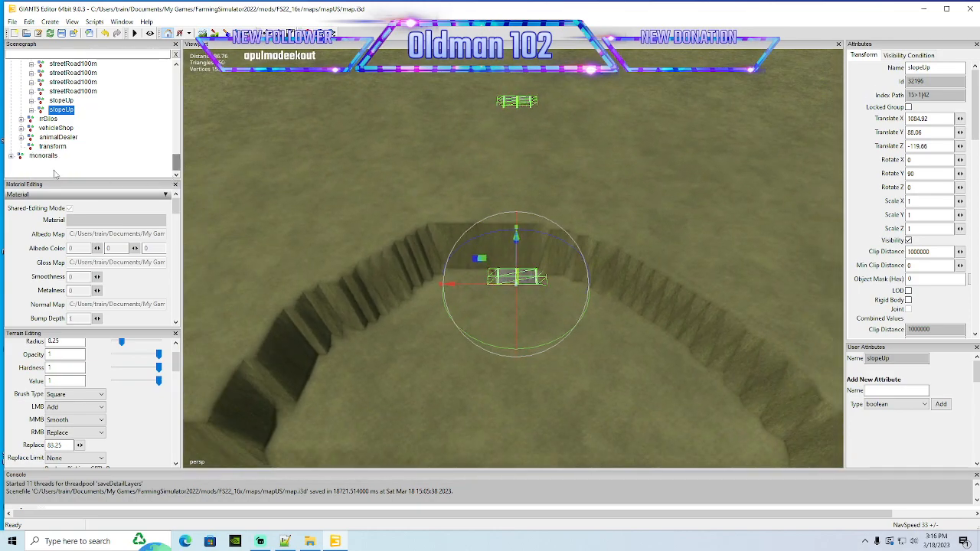
{"action": "left_click", "coordinate": [53, 170]}
{"action": "left_click_drag", "start_coordinate": [578, 329], "coordinate": [581, 417], "text": "alt"}
{"action": "scroll", "coordinate": [581, 418], "scroll_direction": "up", "scroll_amount": 1}
{"action": "scroll", "coordinate": [581, 418], "scroll_direction": "down", "scroll_amount": 1}
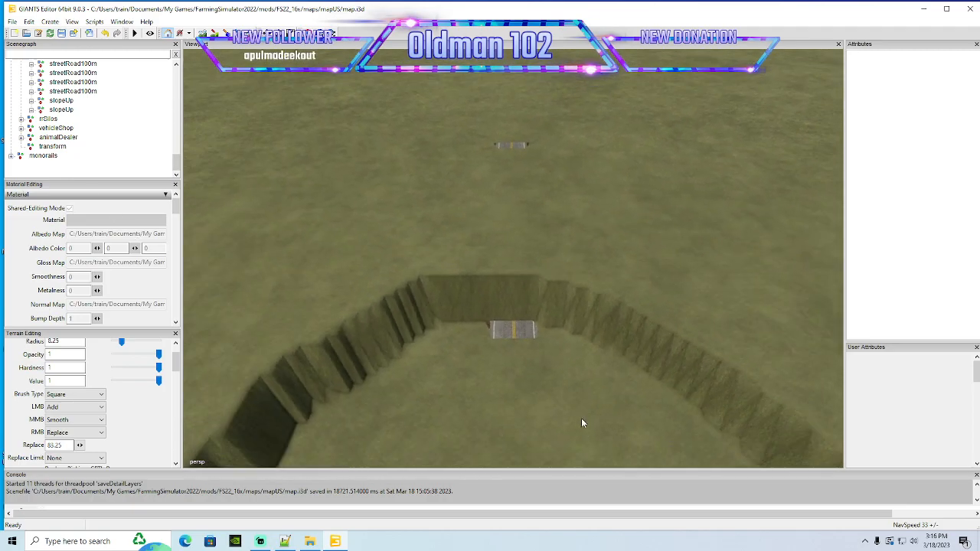
Configure a round Subtract terrain brush with opacity 0.42, hardness 0.432 and value 0.398
{"action": "scroll", "coordinate": [581, 418], "scroll_direction": "up", "scroll_amount": 1}
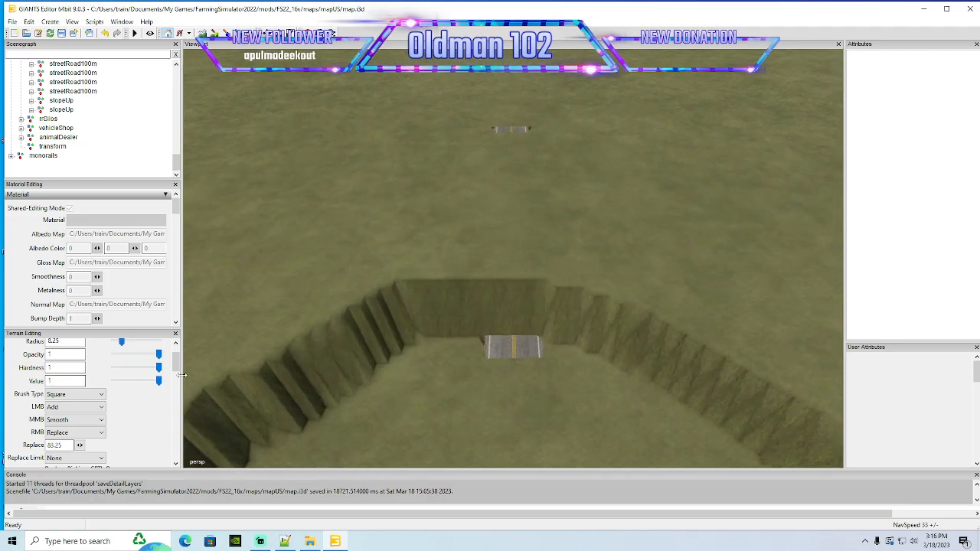
{"action": "left_click_drag", "start_coordinate": [159, 353], "coordinate": [134, 383]}
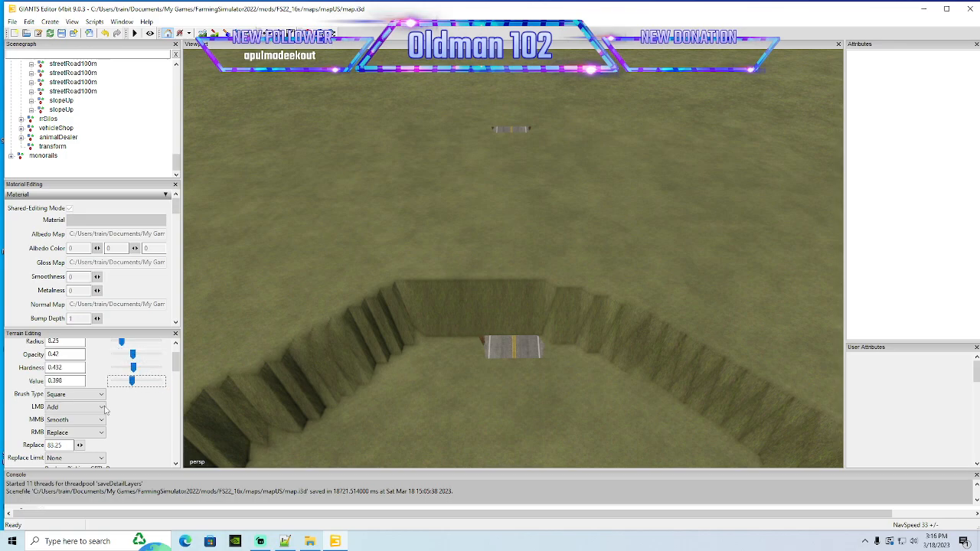
{"action": "left_click", "coordinate": [74, 434]}
{"action": "left_click", "coordinate": [65, 460]}
{"action": "left_click", "coordinate": [74, 394]}
{"action": "left_click", "coordinate": [74, 405]}
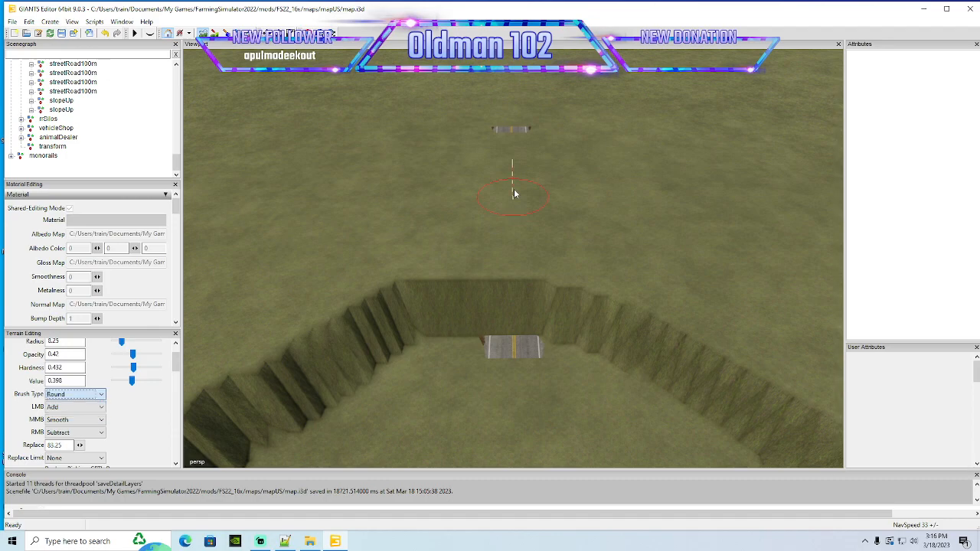
Lower the terrain covering the buried slope road until its full length is exposed down to the basin floor
{"action": "right_click_drag", "start_coordinate": [515, 150], "coordinate": [516, 163]}
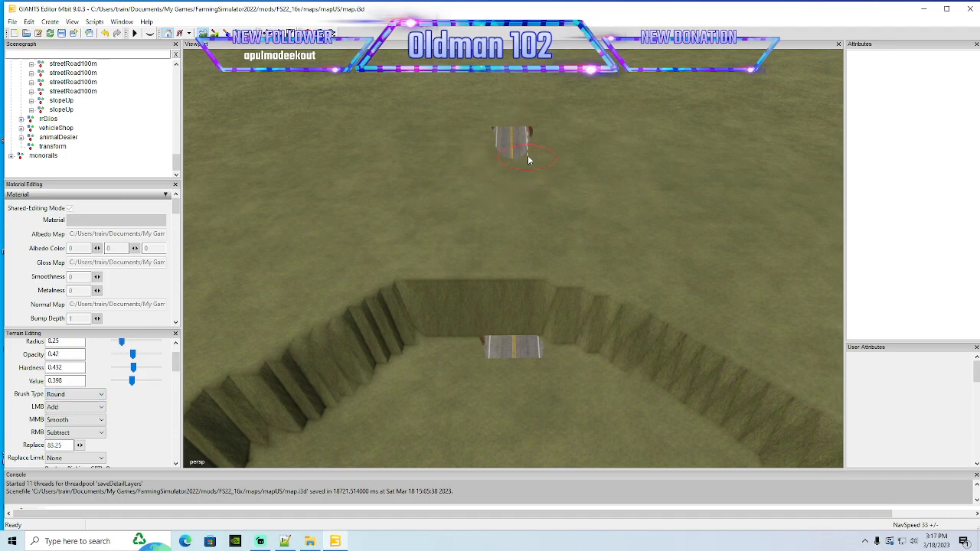
{"action": "mouse_move", "coordinate": [525, 202]}
{"action": "right_mouse_down"}
{"action": "mouse_move", "coordinate": [515, 182]}
{"action": "mouse_move", "coordinate": [497, 195]}
{"action": "mouse_move", "coordinate": [493, 219]}
{"action": "right_mouse_up"}
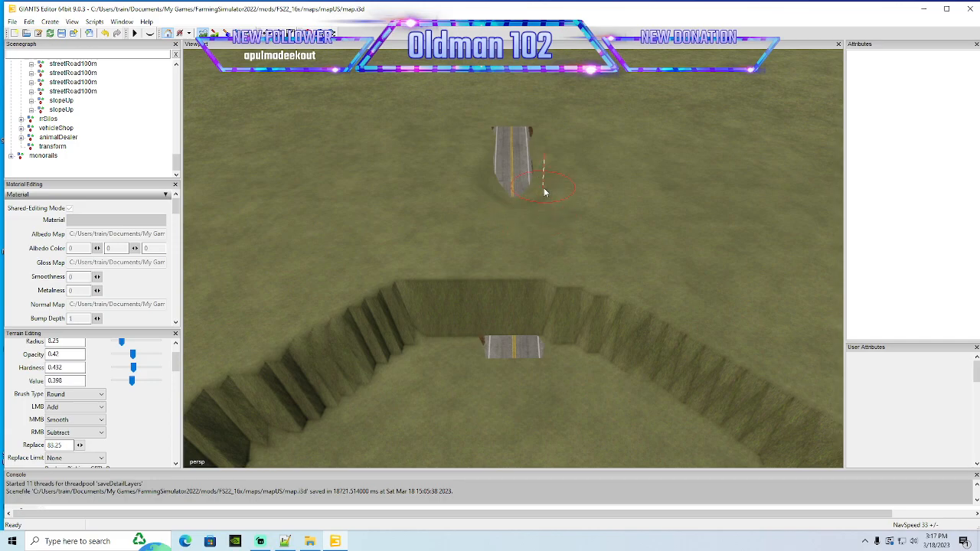
{"action": "mouse_move", "coordinate": [531, 225]}
{"action": "right_mouse_down"}
{"action": "mouse_move", "coordinate": [501, 210]}
{"action": "mouse_move", "coordinate": [496, 234]}
{"action": "right_mouse_up"}
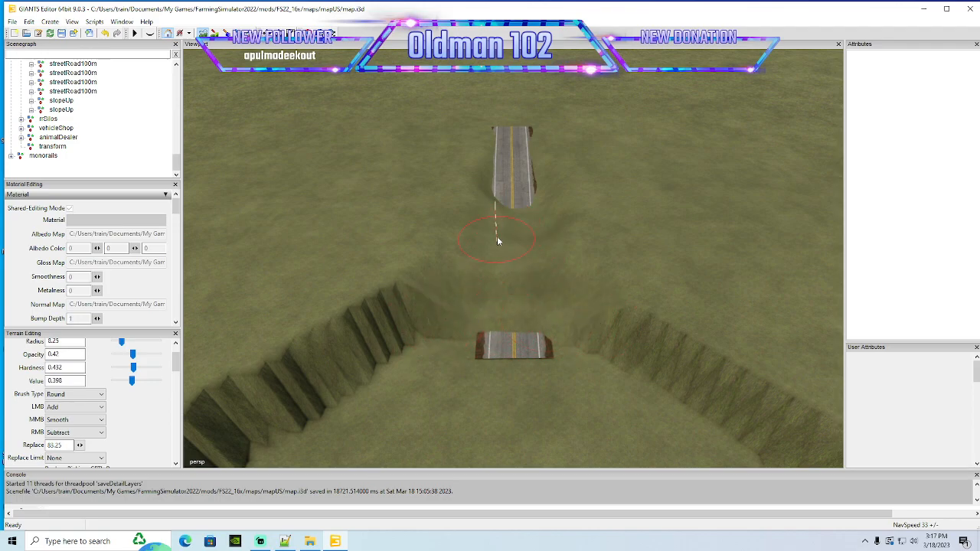
{"action": "mouse_move", "coordinate": [486, 239]}
{"action": "right_mouse_down"}
{"action": "mouse_move", "coordinate": [539, 218]}
{"action": "mouse_move", "coordinate": [500, 205]}
{"action": "mouse_move", "coordinate": [496, 242]}
{"action": "right_mouse_up"}
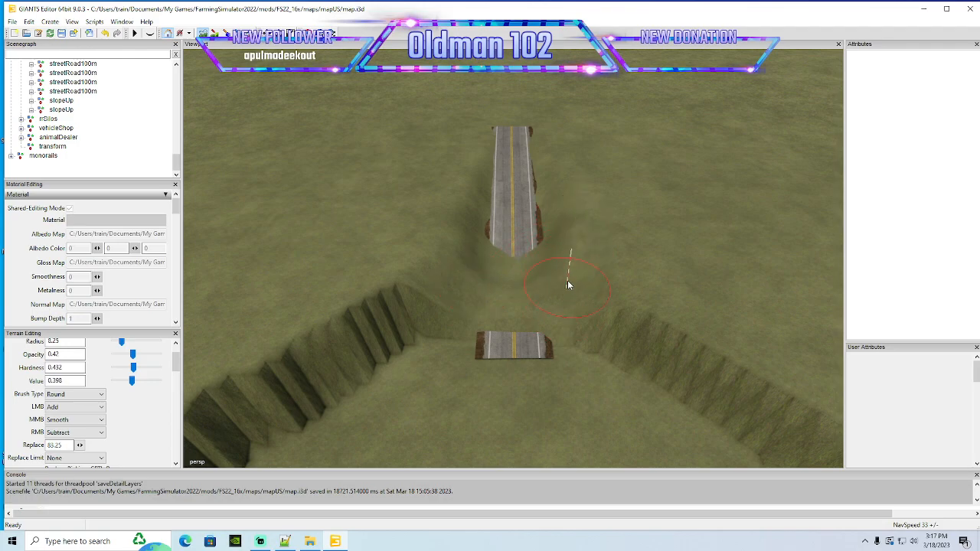
{"action": "mouse_move", "coordinate": [481, 301]}
{"action": "right_mouse_down"}
{"action": "mouse_move", "coordinate": [538, 266]}
{"action": "mouse_move", "coordinate": [533, 282]}
{"action": "mouse_move", "coordinate": [504, 277]}
{"action": "right_mouse_up"}
{"action": "right_click_drag", "start_coordinate": [544, 310], "coordinate": [490, 327]}
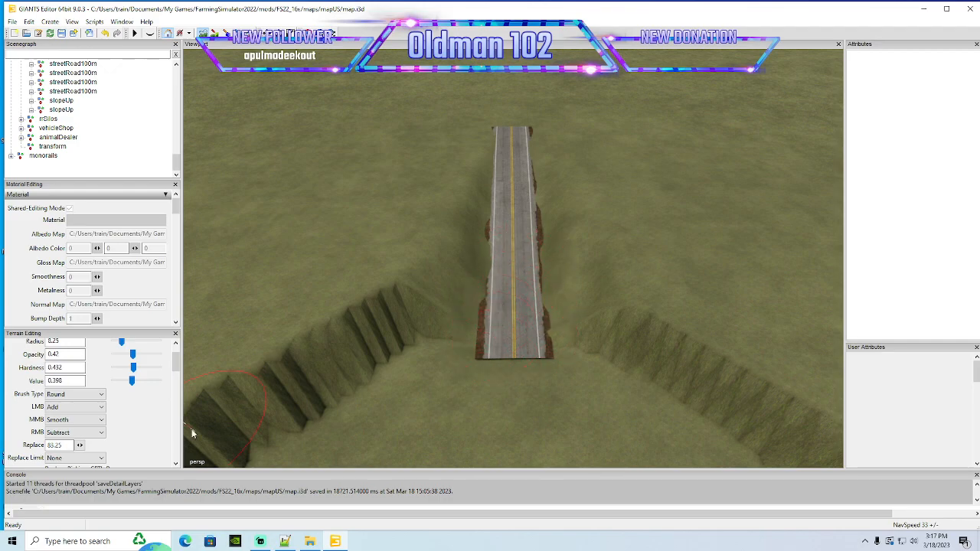
Switch the terrain brush from Subtract to Replace at height 88, with opacity, hardness and value at 0.273
{"action": "left_click_drag", "start_coordinate": [64, 445], "coordinate": [39, 447]}
{"action": "left_click", "coordinate": [68, 433]}
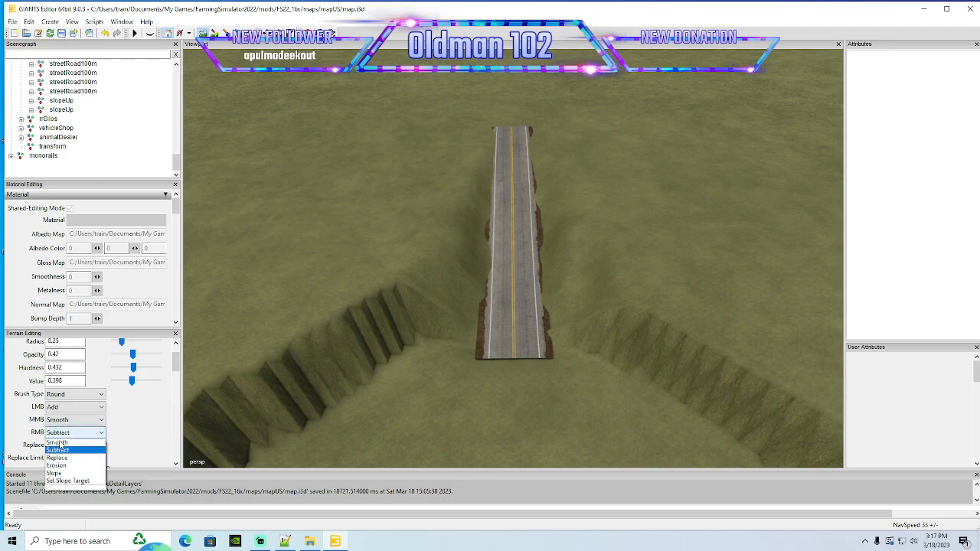
{"action": "left_click", "coordinate": [57, 458]}
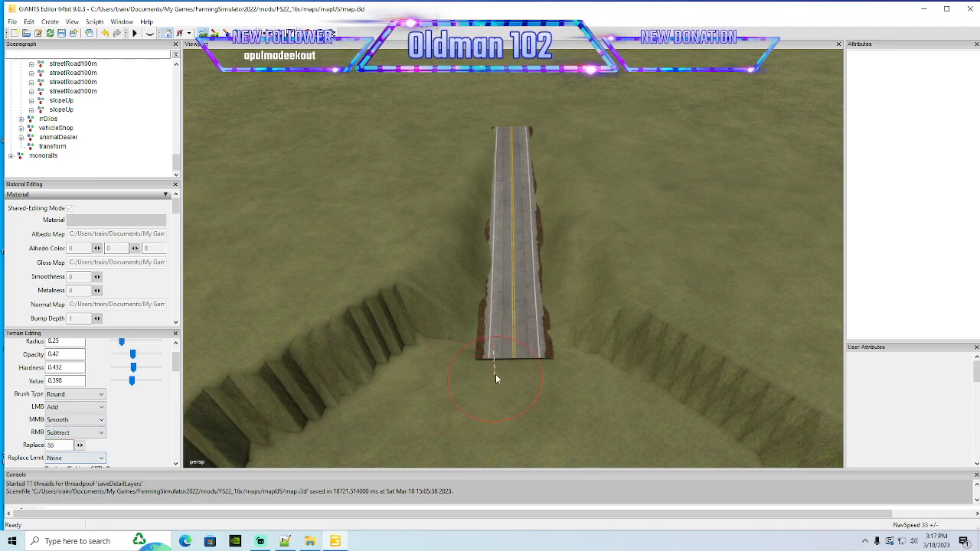
{"action": "left_click", "coordinate": [75, 434]}
{"action": "left_click", "coordinate": [58, 466]}
{"action": "left_click_drag", "start_coordinate": [511, 229], "coordinate": [498, 252], "text": "alt"}
{"action": "scroll", "coordinate": [501, 279], "scroll_direction": "up", "scroll_amount": 2}
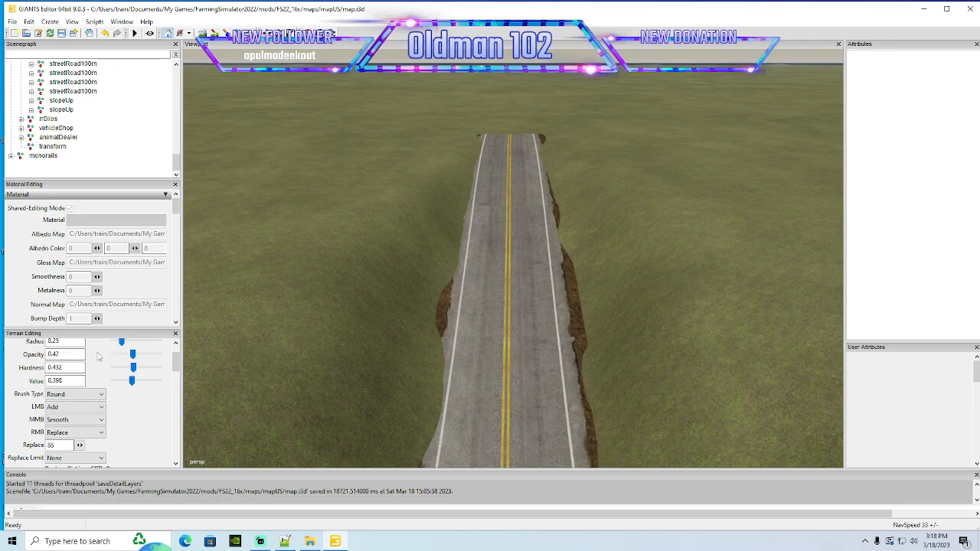
{"action": "left_click_drag", "start_coordinate": [134, 354], "coordinate": [127, 381]}
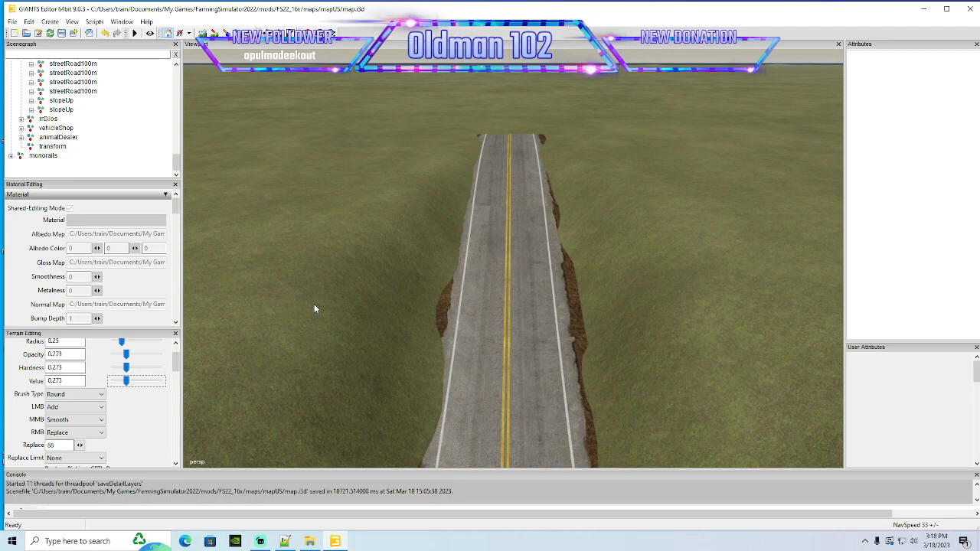
Save the map scene and minimize GIANTS Editor
{"action": "left_click_drag", "start_coordinate": [482, 306], "coordinate": [493, 305], "text": "alt"}
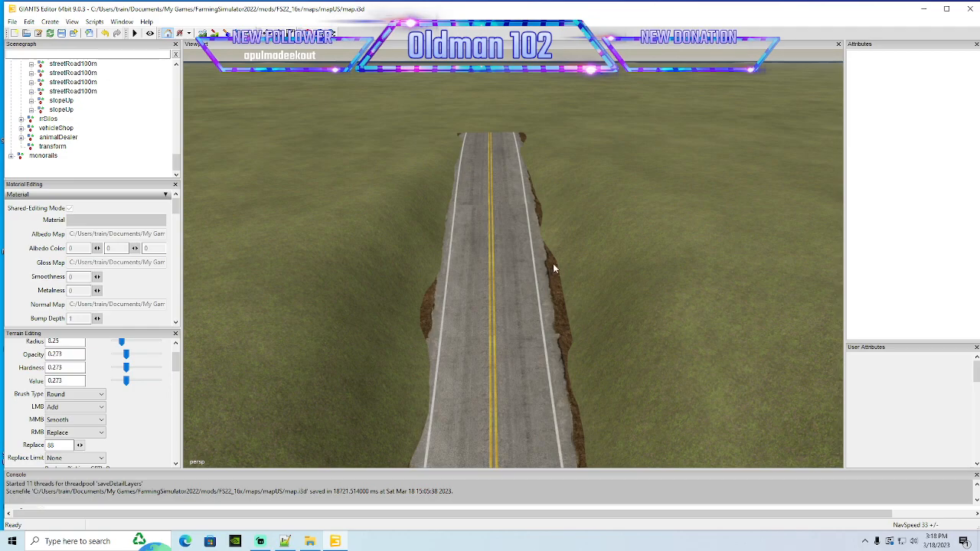
{"action": "left_click", "coordinate": [62, 33]}
{"action": "left_click", "coordinate": [924, 9]}
Open a new File Explorer window at D:\22Downloads\FS22_Ricci_ExternalMods\FS22_Ricci_CementFactory
{"action": "right_click", "coordinate": [310, 541]}
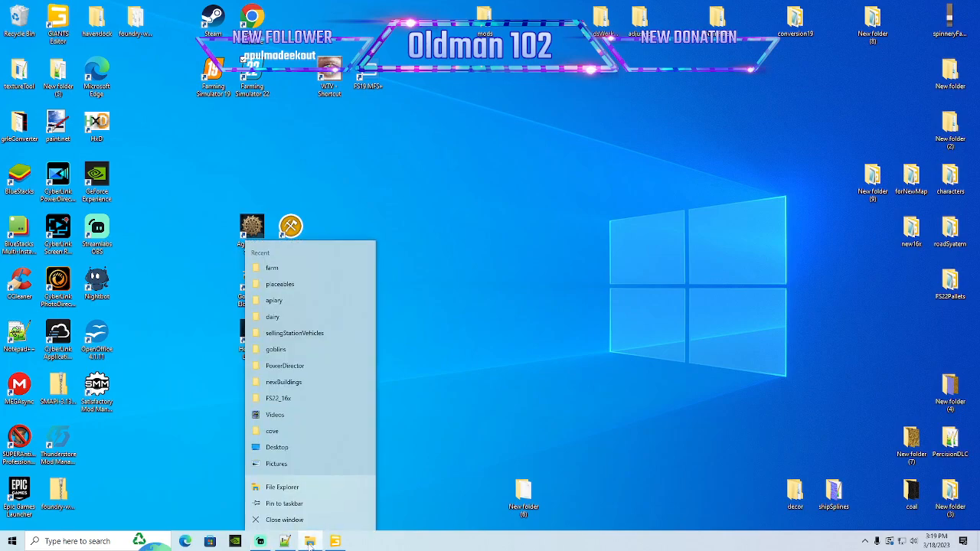
{"action": "left_click", "coordinate": [282, 487]}
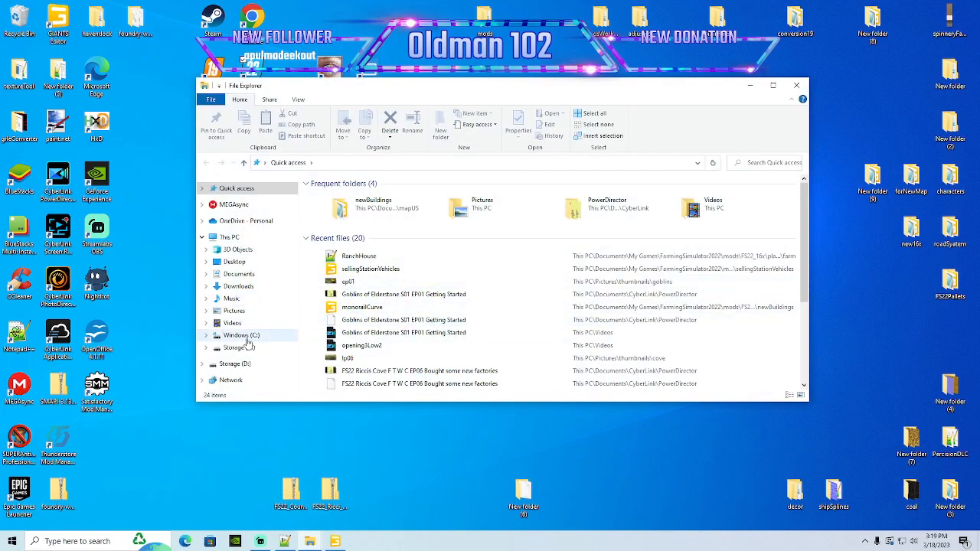
{"action": "left_click", "coordinate": [249, 347]}
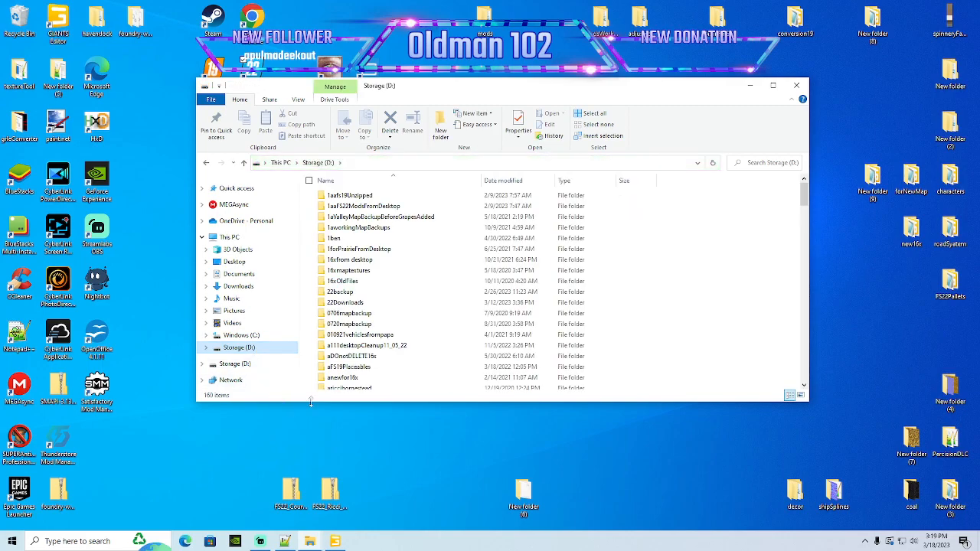
{"action": "left_click", "coordinate": [362, 305]}
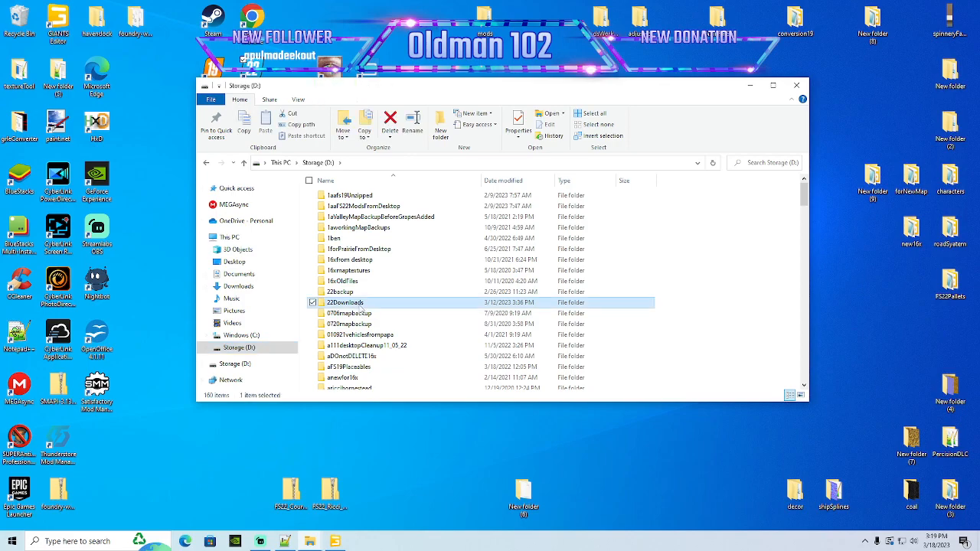
{"action": "double_click", "coordinate": [359, 305]}
{"action": "scroll", "coordinate": [396, 337], "scroll_direction": "down", "scroll_amount": 2}
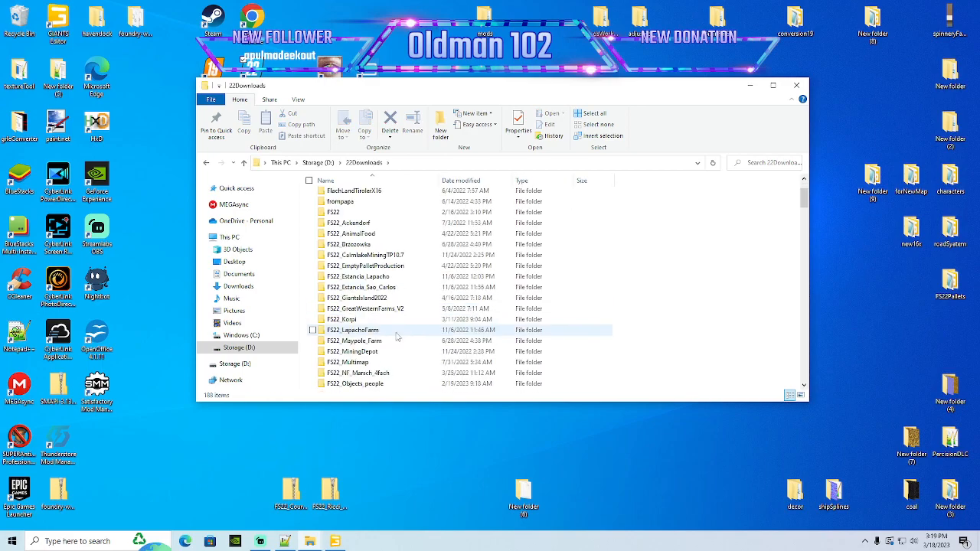
{"action": "scroll", "coordinate": [397, 337], "scroll_direction": "down", "scroll_amount": 5}
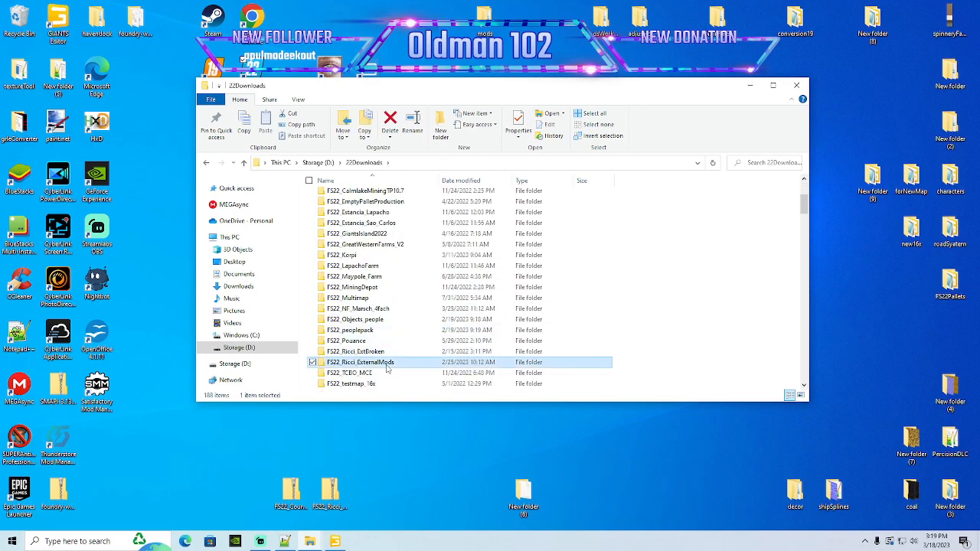
{"action": "double_click", "coordinate": [395, 364]}
{"action": "double_click", "coordinate": [394, 249]}
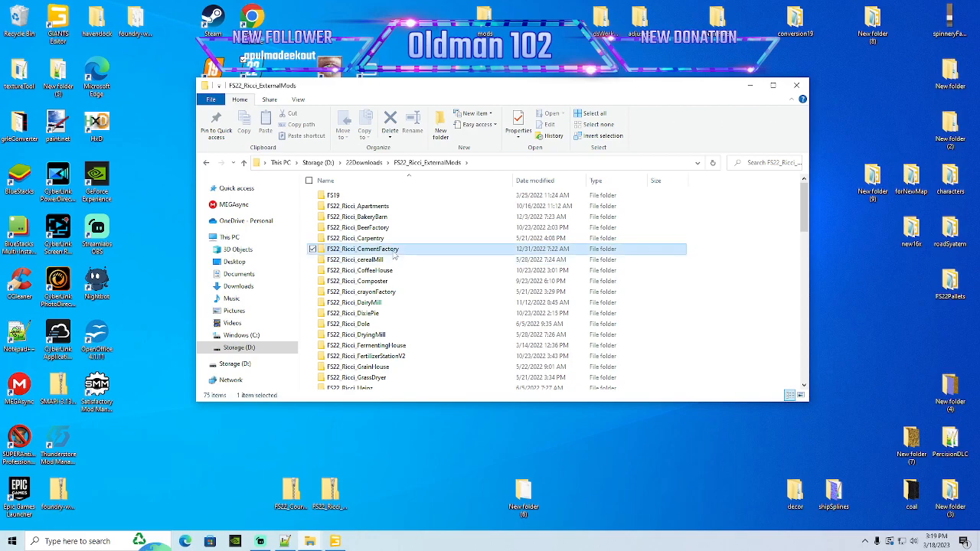
{"action": "scroll", "coordinate": [385, 316], "scroll_direction": "down", "scroll_amount": 3}
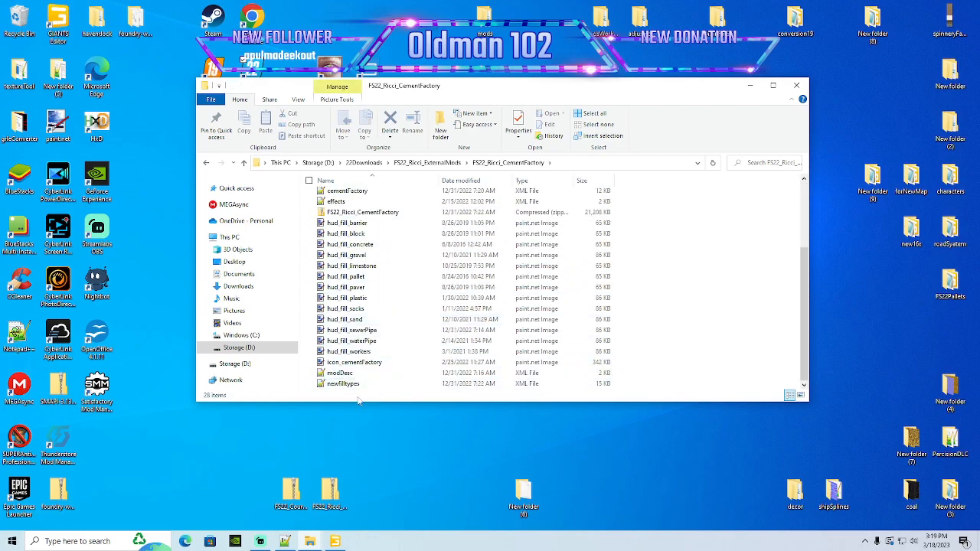
Set the version in the cement factory's modDesc.xml to 1.3.0.0, then save and close the file
{"action": "double_click", "coordinate": [339, 373]}
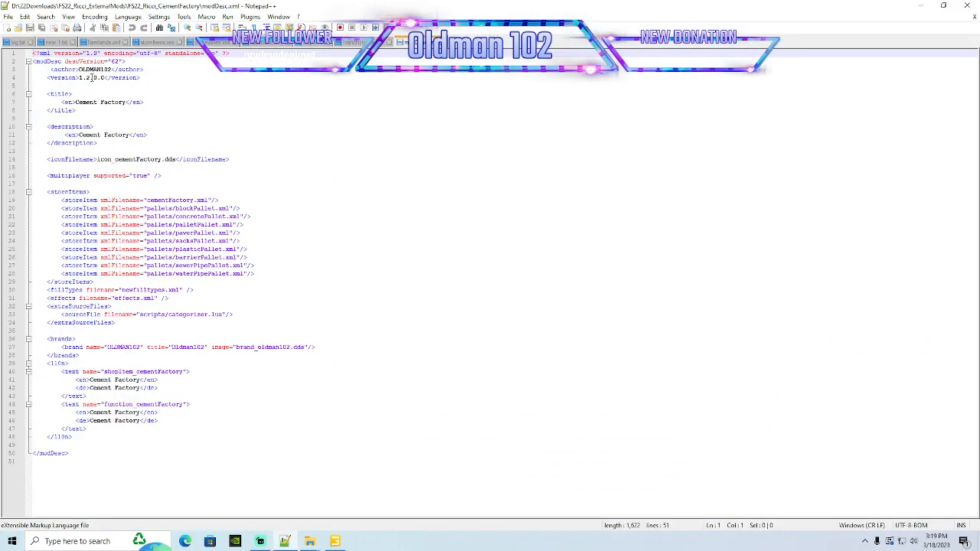
{"action": "left_click", "coordinate": [93, 77]}
{"action": "key", "text": "BackSpace"}
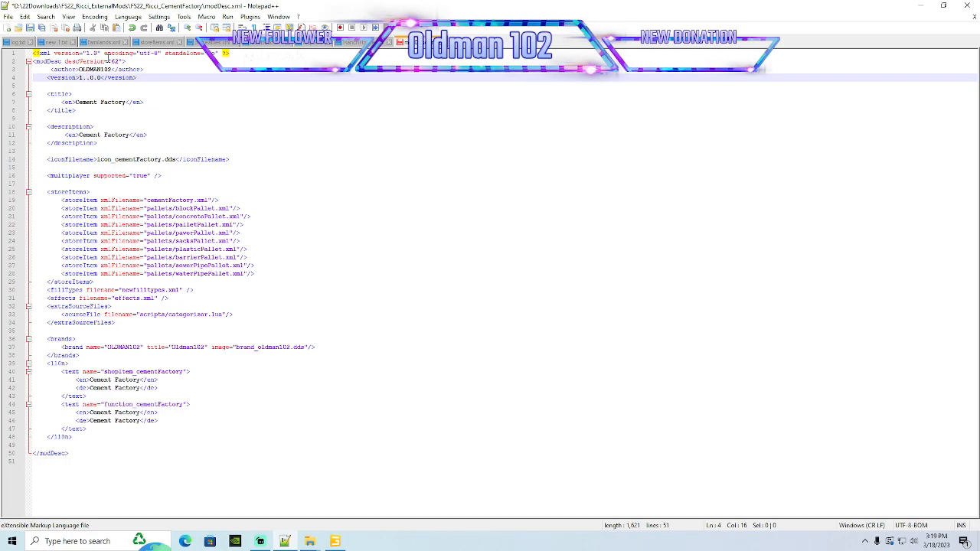
{"action": "type", "text": "3"}
{"action": "key", "text": "ctrl+s"}
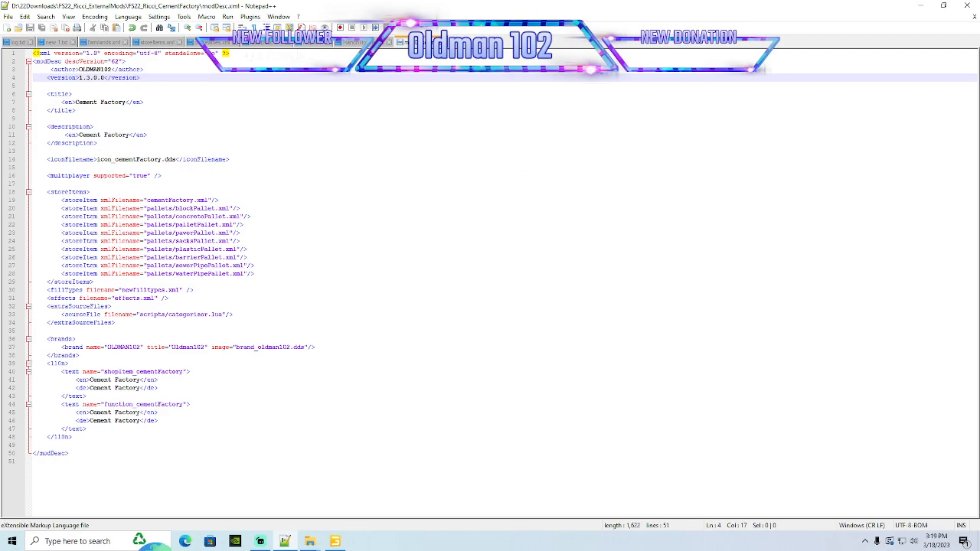
{"action": "left_click", "coordinate": [440, 42]}
{"action": "left_click", "coordinate": [920, 6]}
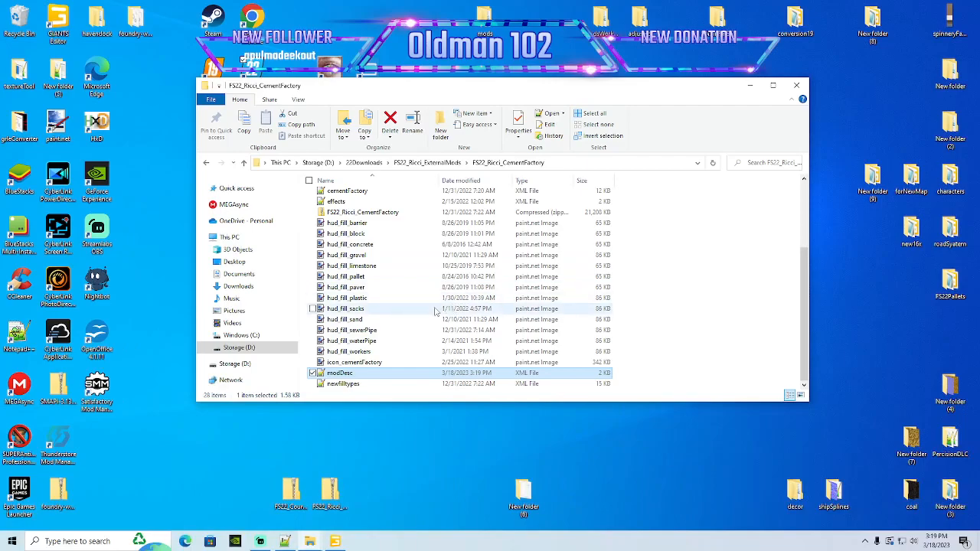
Open cementFactory.xml in Notepad++ and review the inputs and outputs of its production entries
{"action": "scroll", "coordinate": [410, 310], "scroll_direction": "up", "scroll_amount": 3}
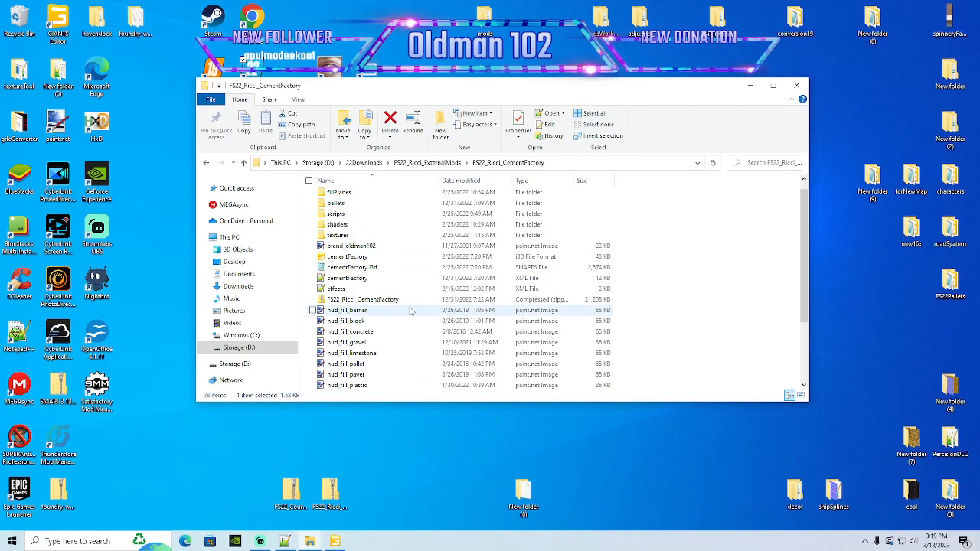
{"action": "double_click", "coordinate": [360, 278]}
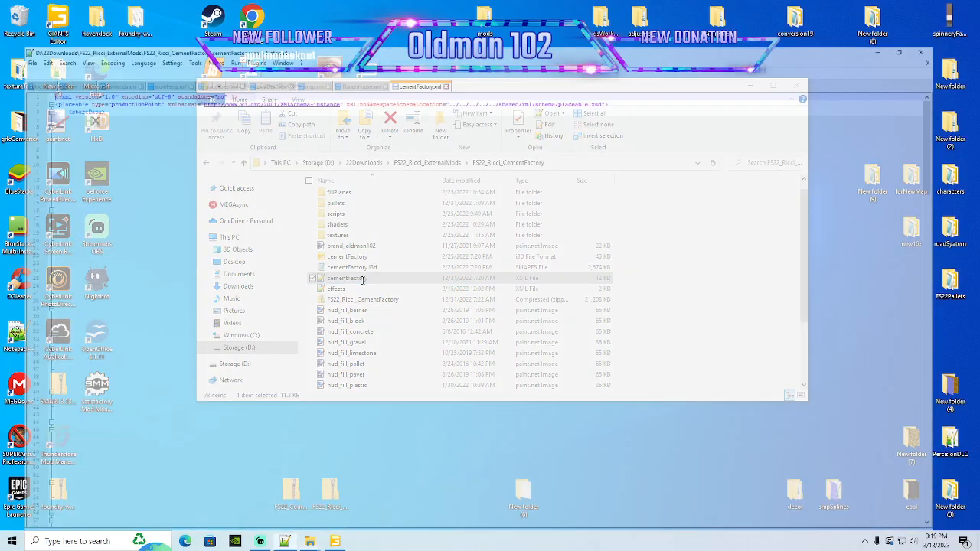
{"action": "scroll", "coordinate": [400, 264], "scroll_direction": "down", "scroll_amount": 11}
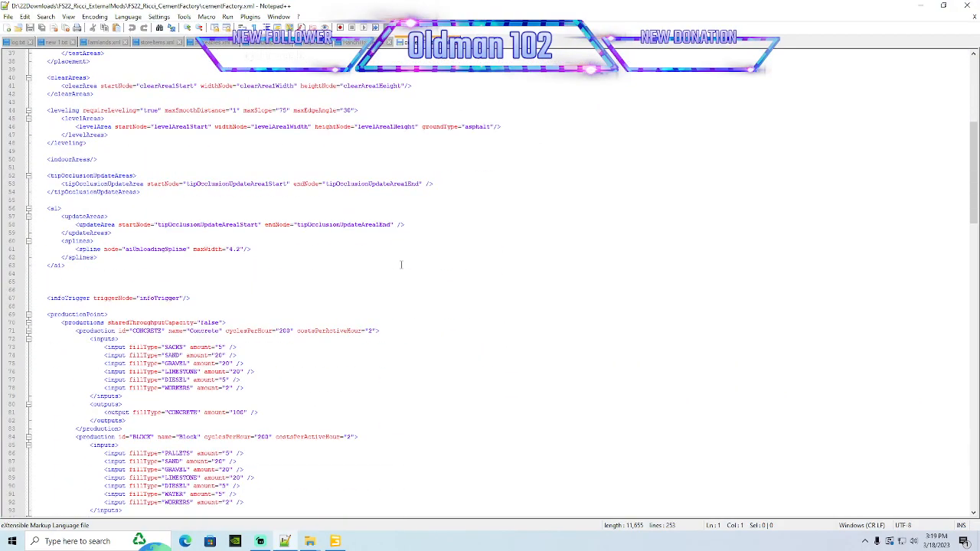
{"action": "scroll", "coordinate": [401, 265], "scroll_direction": "down", "scroll_amount": 20}
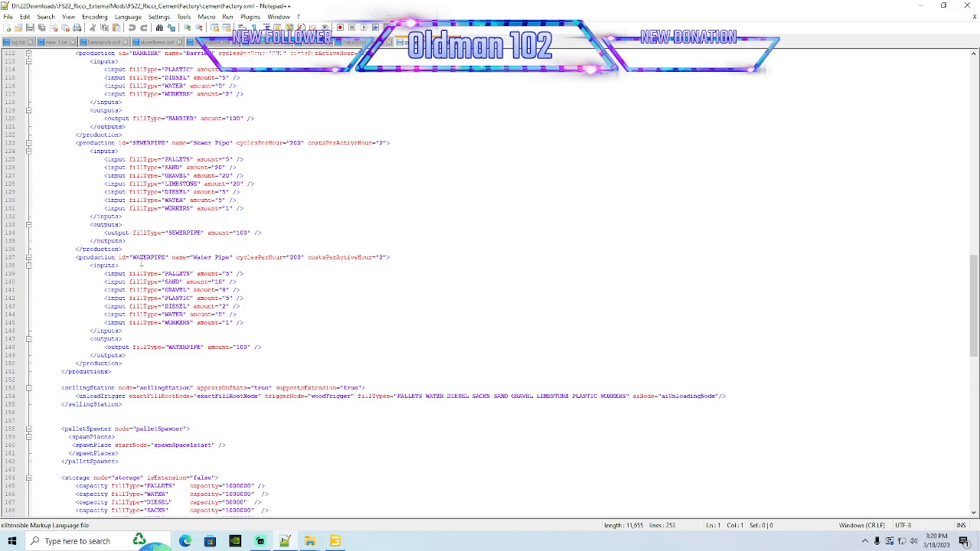
{"action": "left_click", "coordinate": [107, 258]}
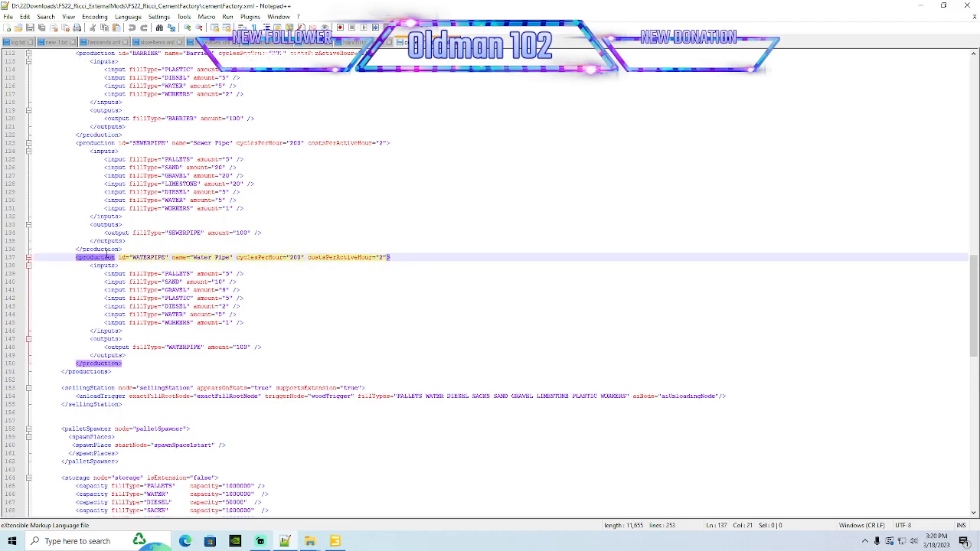
{"action": "scroll", "coordinate": [165, 249], "scroll_direction": "up", "scroll_amount": 1}
{"action": "scroll", "coordinate": [164, 249], "scroll_direction": "up", "scroll_amount": 10}
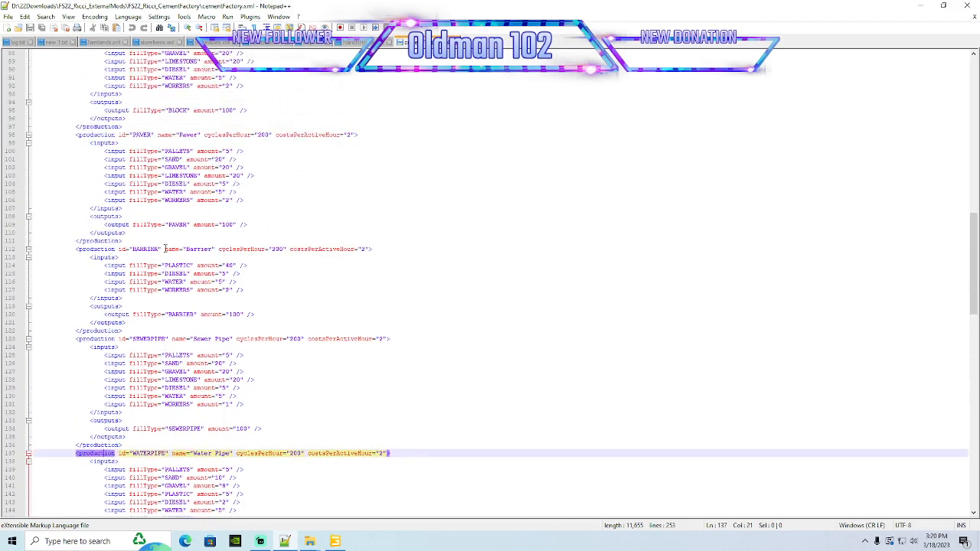
{"action": "scroll", "coordinate": [165, 246], "scroll_direction": "up", "scroll_amount": 4}
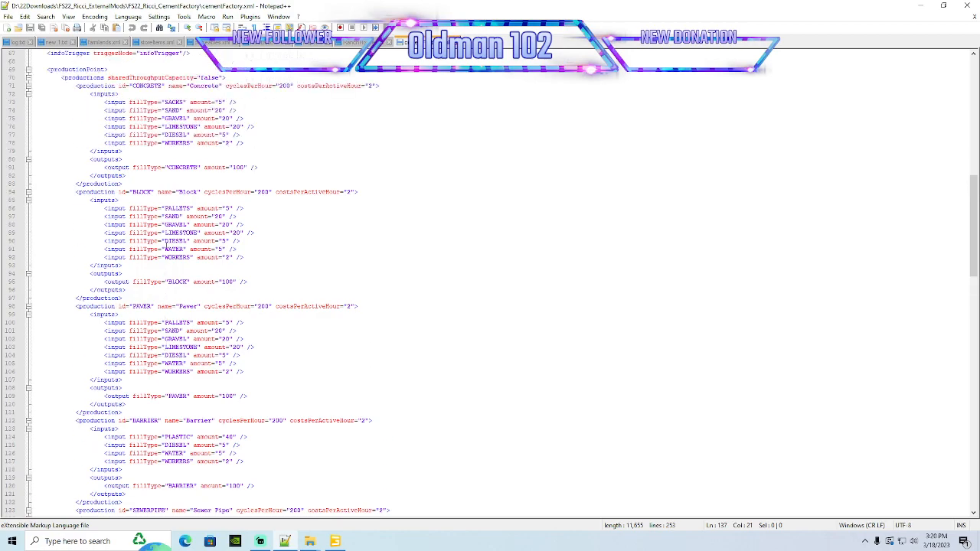
{"action": "scroll", "coordinate": [165, 248], "scroll_direction": "down", "scroll_amount": 18}
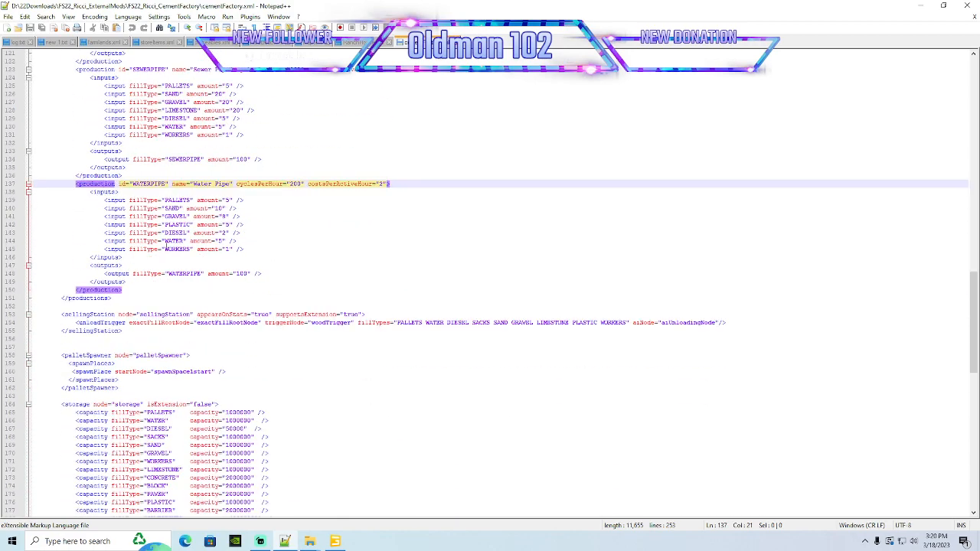
{"action": "scroll", "coordinate": [165, 248], "scroll_direction": "up", "scroll_amount": 1}
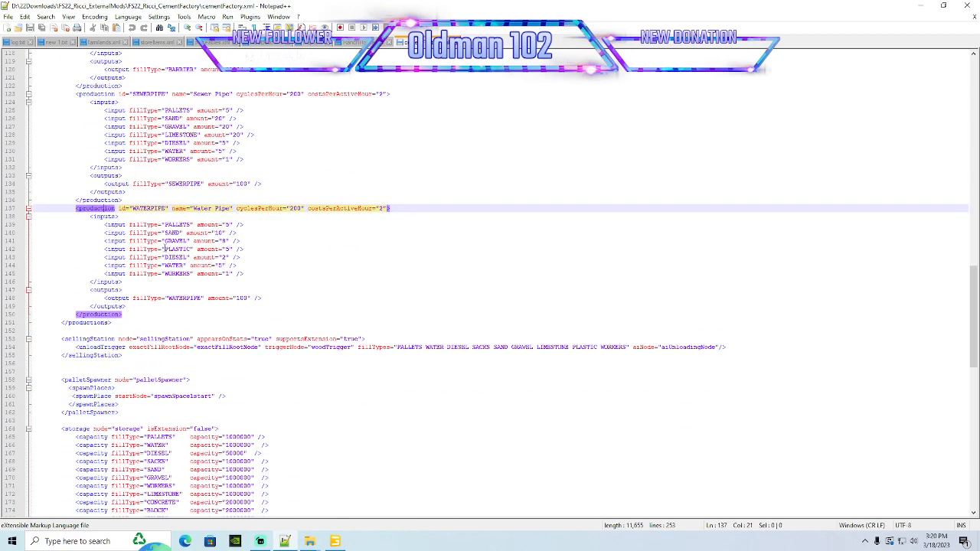
Add an empty line after the closing tag of the WATERPIPE production
{"action": "left_click", "coordinate": [131, 315]}
{"action": "key", "text": "Return"}
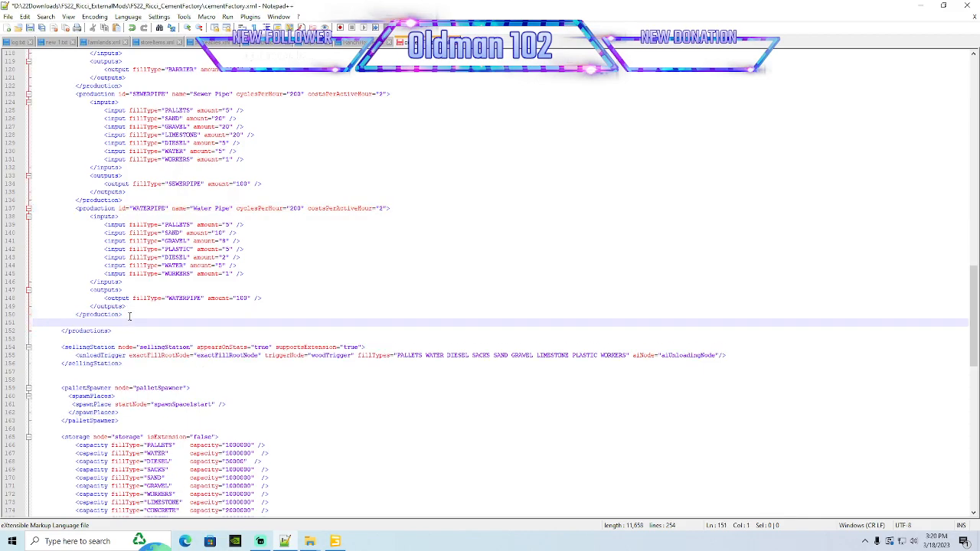
{"action": "type", "text": "-10.395"}
{"action": "left_click_drag", "start_coordinate": [70, 322], "coordinate": [33, 322]}
{"action": "left_click", "coordinate": [114, 208]}
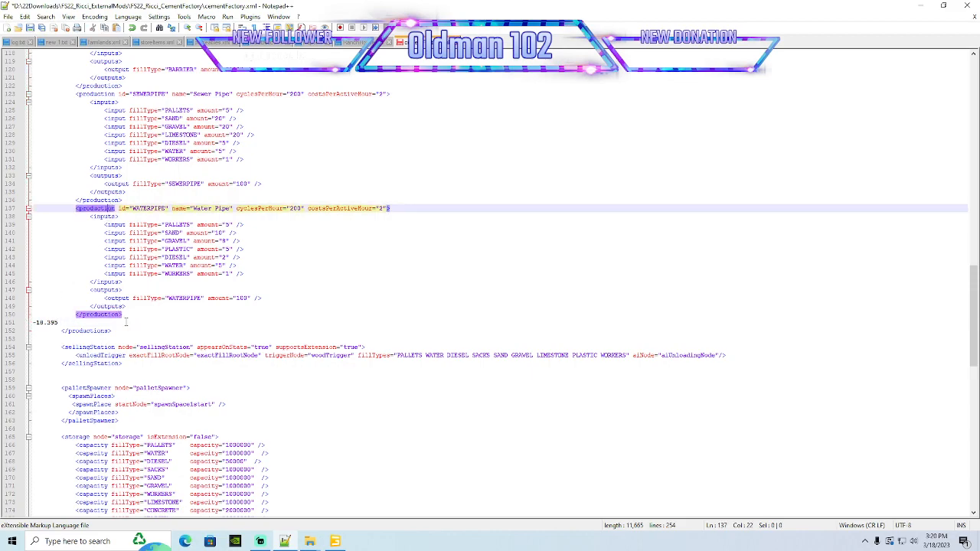
{"action": "left_click", "coordinate": [60, 323]}
{"action": "key", "text": "BackSpace"}
{"action": "key", "text": "BackSpace"}
{"action": "key", "text": "BackSpace"}
{"action": "key", "text": "BackSpace"}
{"action": "key", "text": "BackSpace"}
{"action": "key", "text": "BackSpace"}
{"action": "key", "text": "BackSpace"}
Copy the whole WATERPIPE production block and paste it on the empty line below it
{"action": "left_click", "coordinate": [111, 208]}
{"action": "left_click_drag", "start_coordinate": [127, 314], "coordinate": [22, 216]}
{"action": "key", "text": "ctrl+c"}
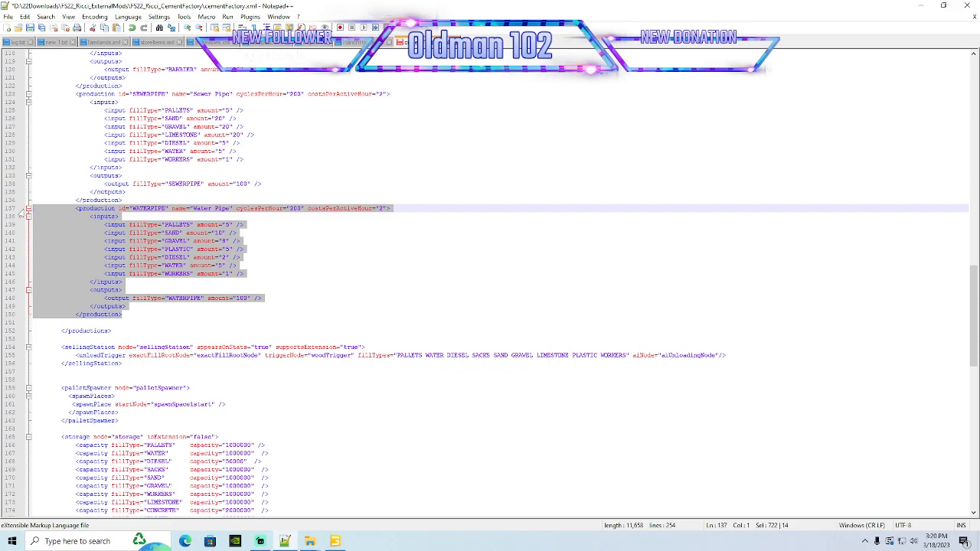
{"action": "left_click", "coordinate": [36, 322]}
{"action": "key", "text": "ctrl+v"}
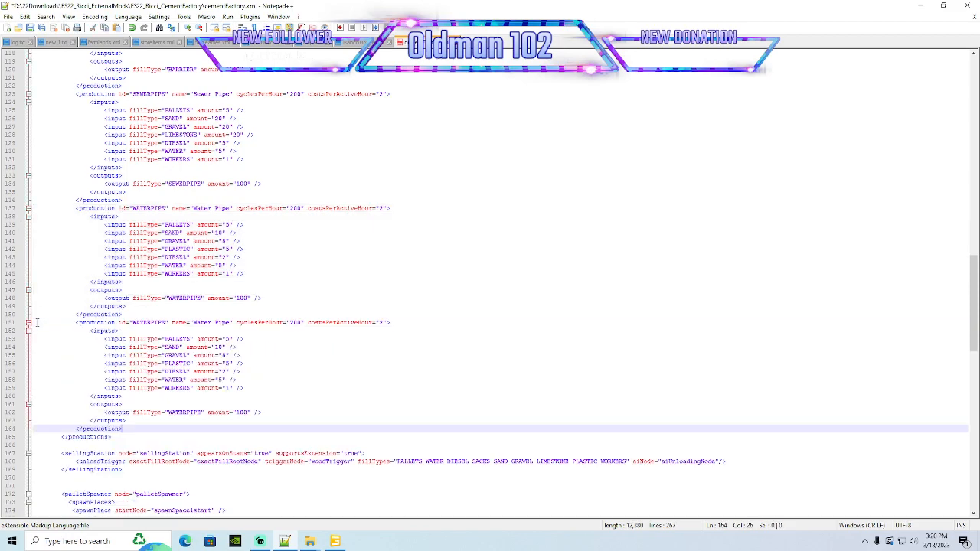
Clear the id value of the duplicated Water Pipe production
{"action": "scroll", "coordinate": [205, 317], "scroll_direction": "down", "scroll_amount": 1}
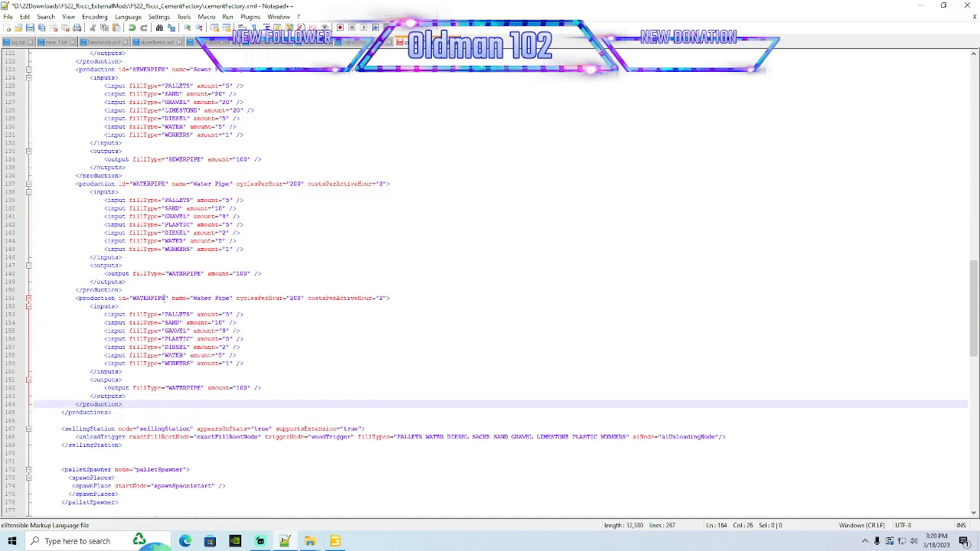
{"action": "left_click", "coordinate": [166, 298]}
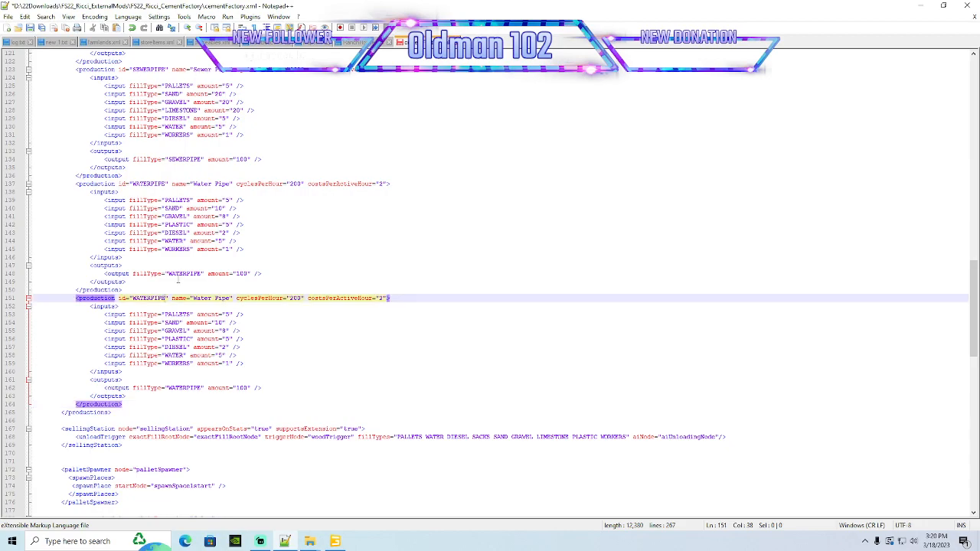
{"action": "key", "text": "BackSpace"}
{"action": "key", "text": "BackSpace"}
{"action": "key", "text": "BackSpace"}
{"action": "key", "text": "BackSpace"}
{"action": "key", "text": "BackSpace"}
{"action": "key", "text": "BackSpace"}
{"action": "key", "text": "BackSpace"}
{"action": "key", "text": "BackSpace"}
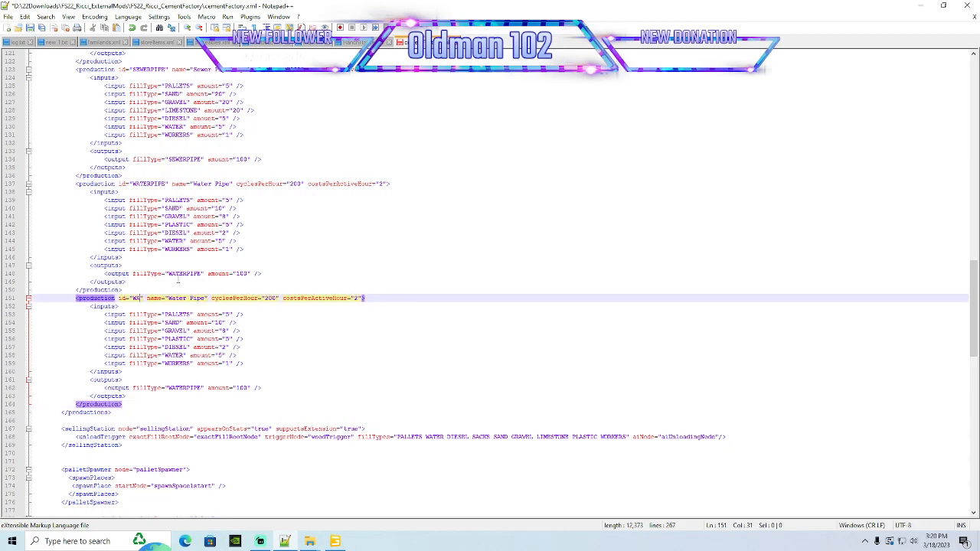
{"action": "key", "text": "BackSpace"}
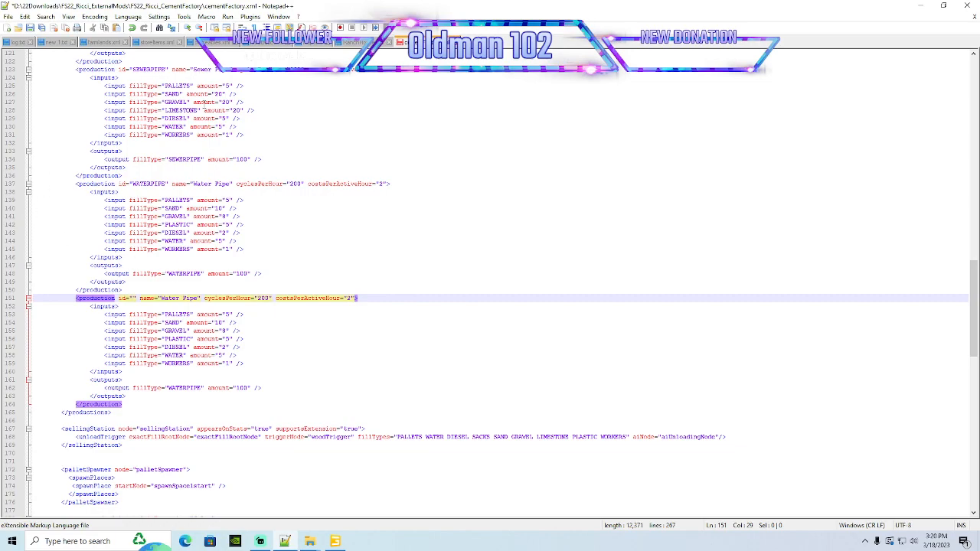
Open maps_fillTypes.xml from the FS22_AngelMountain\maps\mapUS folder inside the FarmingSimulator2022 mods folder
{"action": "mouse_move", "coordinate": [309, 541]}
{"action": "left_click", "coordinate": [375, 493]}
{"action": "left_click", "coordinate": [452, 150]}
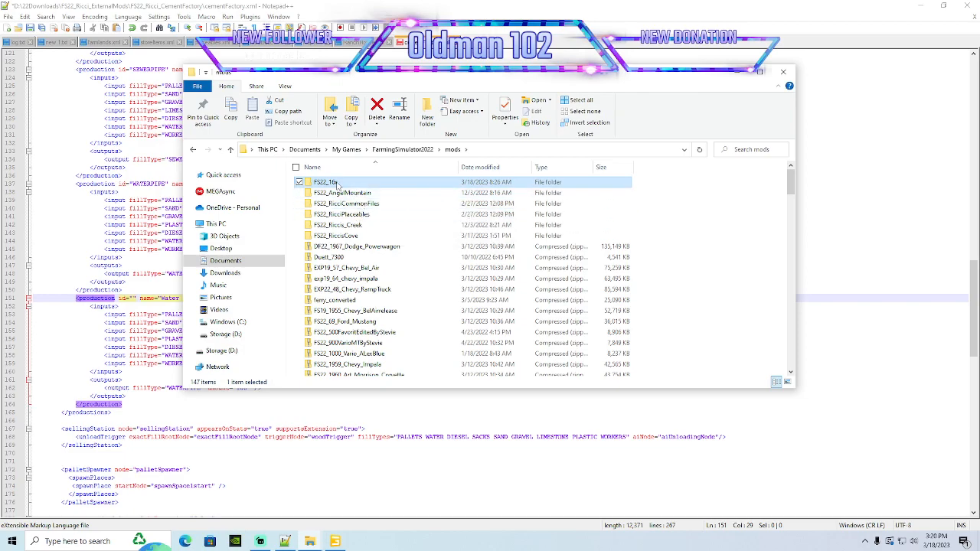
{"action": "double_click", "coordinate": [366, 194]}
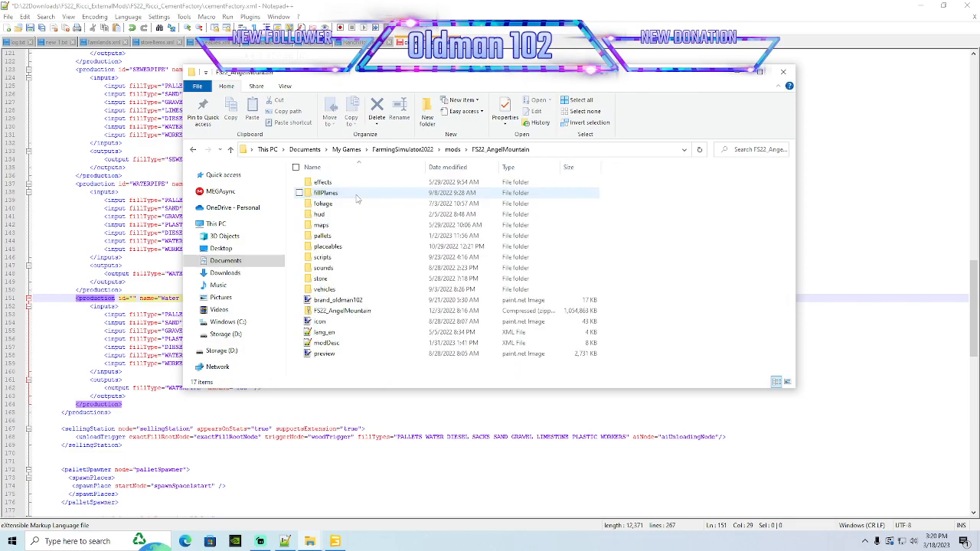
{"action": "double_click", "coordinate": [324, 226]}
{"action": "double_click", "coordinate": [354, 193]}
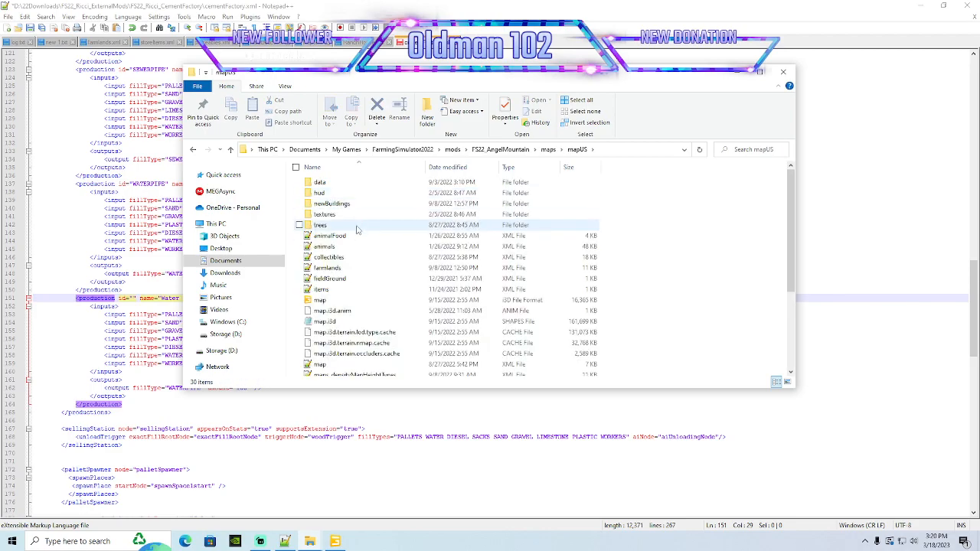
{"action": "scroll", "coordinate": [356, 229], "scroll_direction": "down", "scroll_amount": 1}
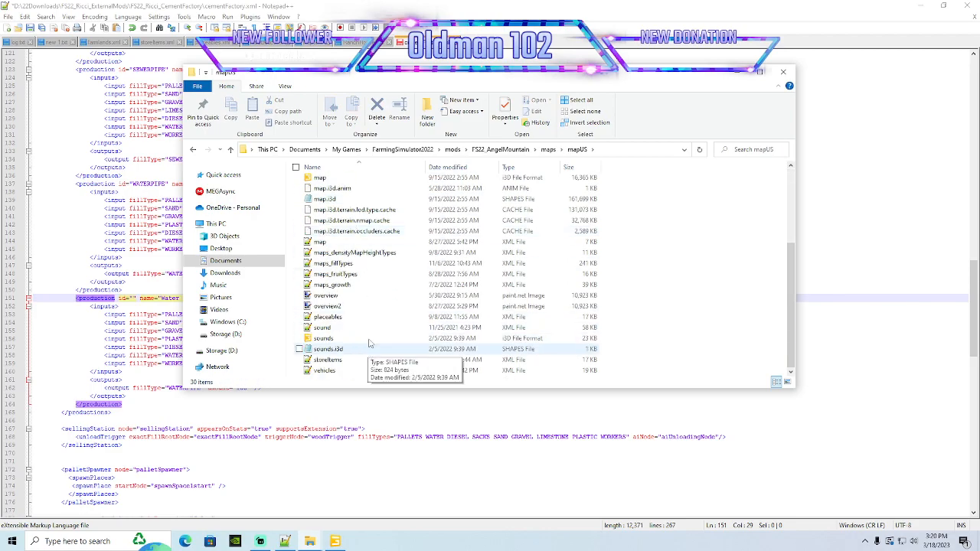
{"action": "double_click", "coordinate": [345, 263]}
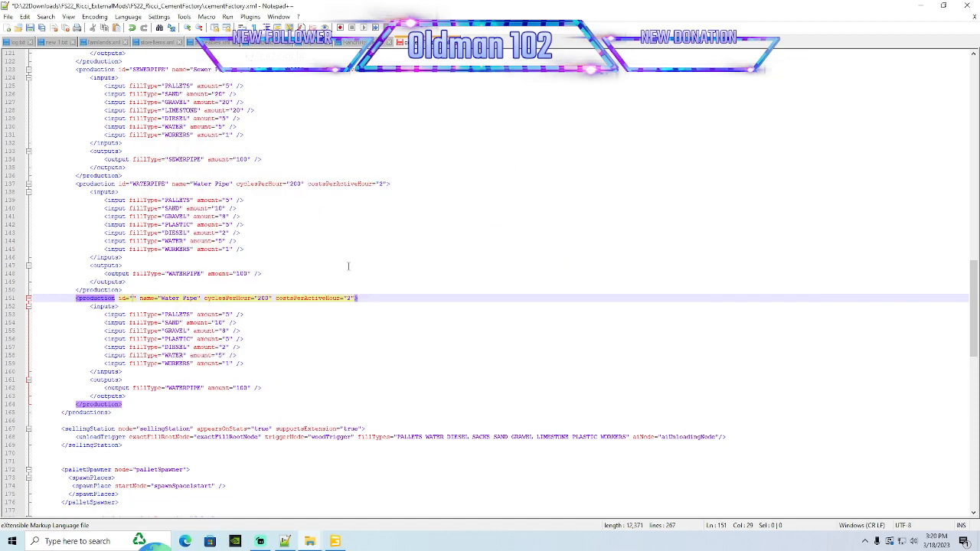
Search maps_fillTypes.xml for the fill type "roadsalt"
{"action": "left_click", "coordinate": [380, 134]}
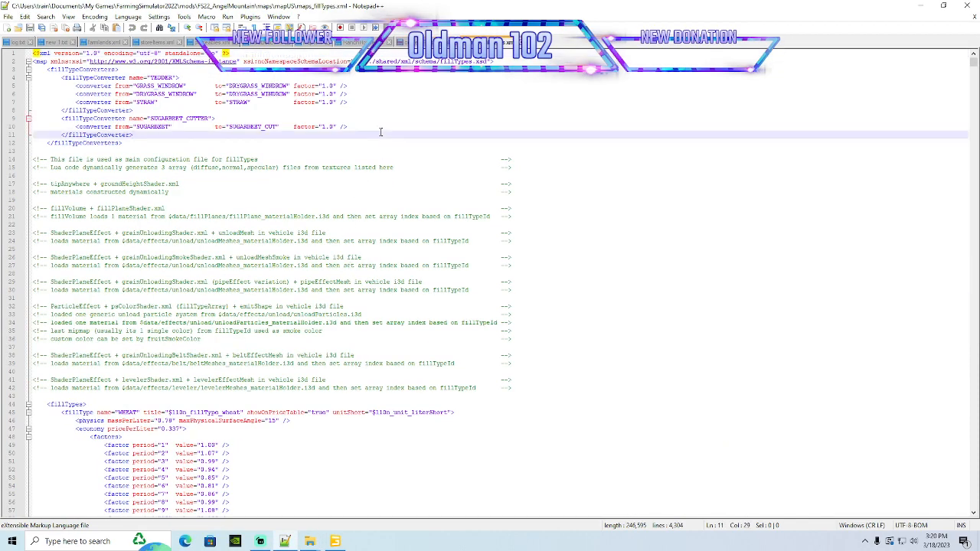
{"action": "key", "text": "ctrl+f"}
{"action": "type", "text": "roadsasl"}
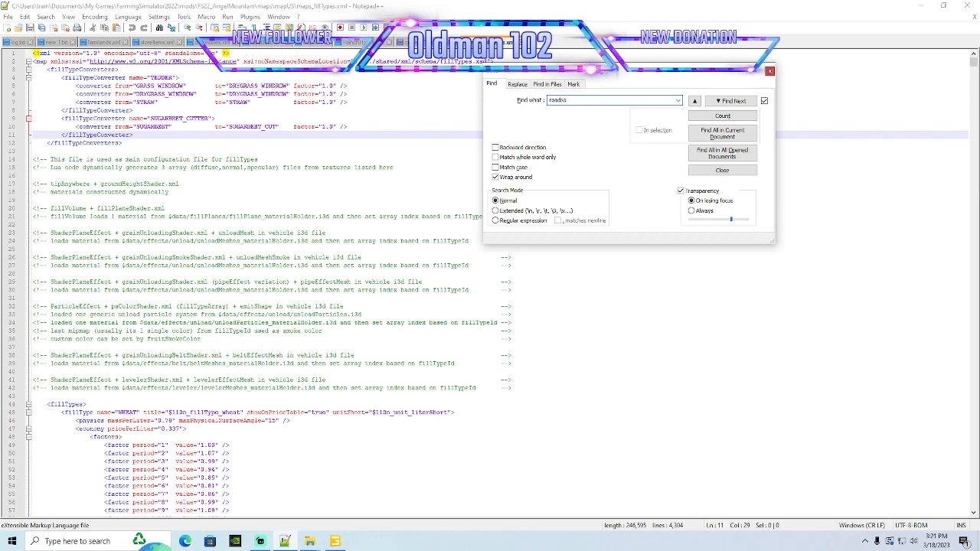
{"action": "type", "text": "t"}
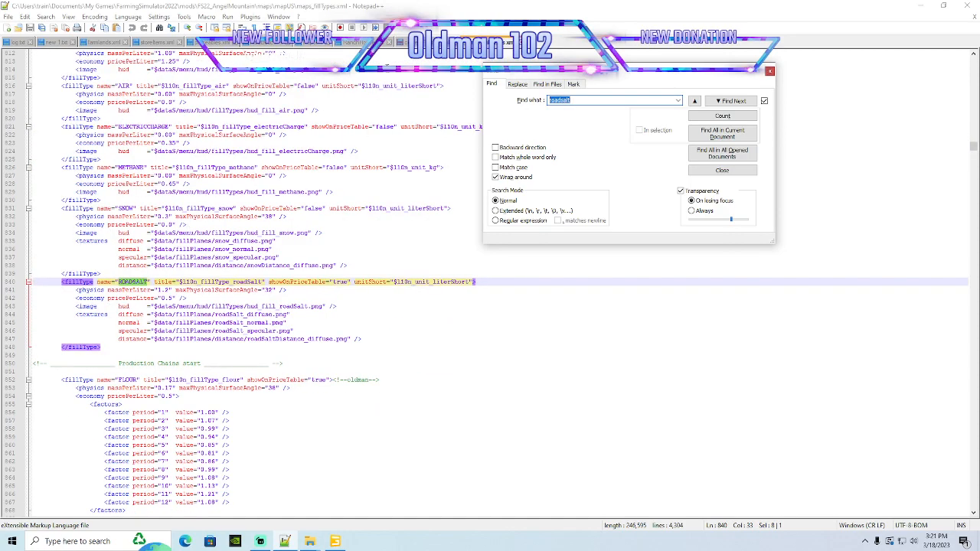
Return to cementFactory.xml and set the duplicated production's id to ROADSALT
{"action": "left_click", "coordinate": [418, 42]}
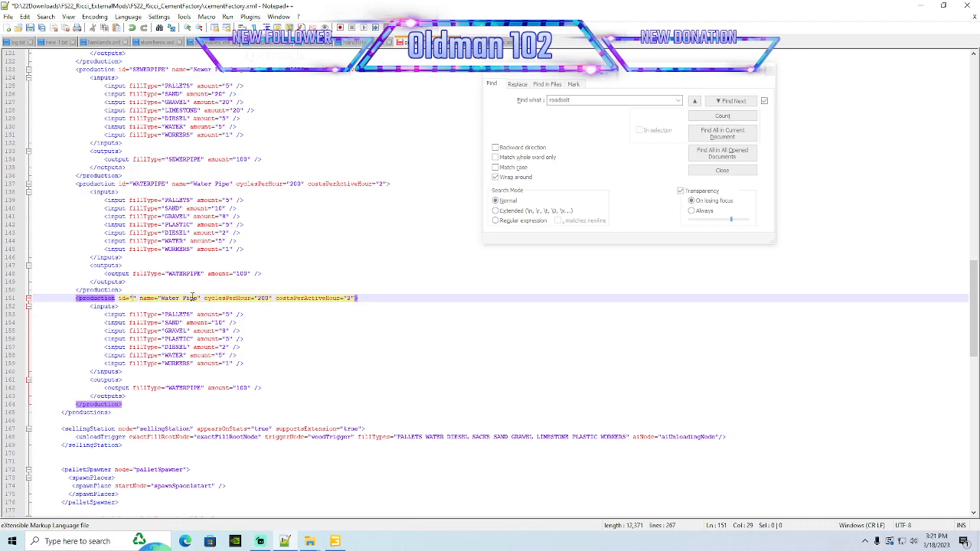
{"action": "type", "text": "NJADSA"}
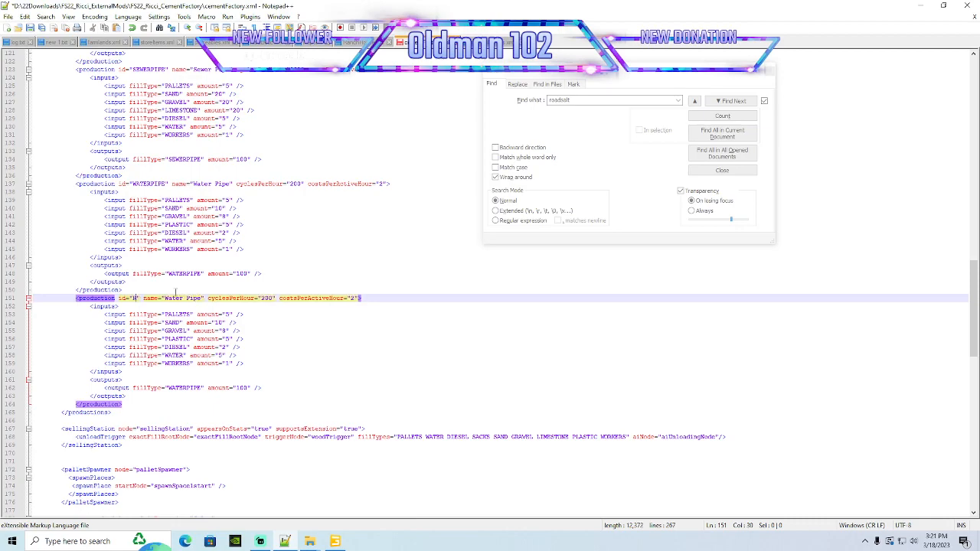
{"action": "type", "text": "LT"}
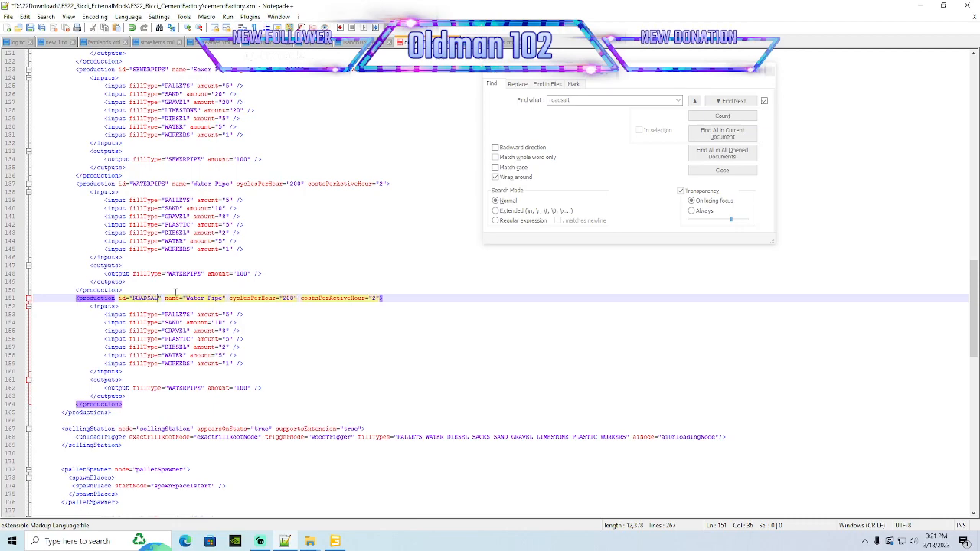
Rename the ROADSALT production from its copied name to "Road Salt"
{"action": "left_click", "coordinate": [228, 297]}
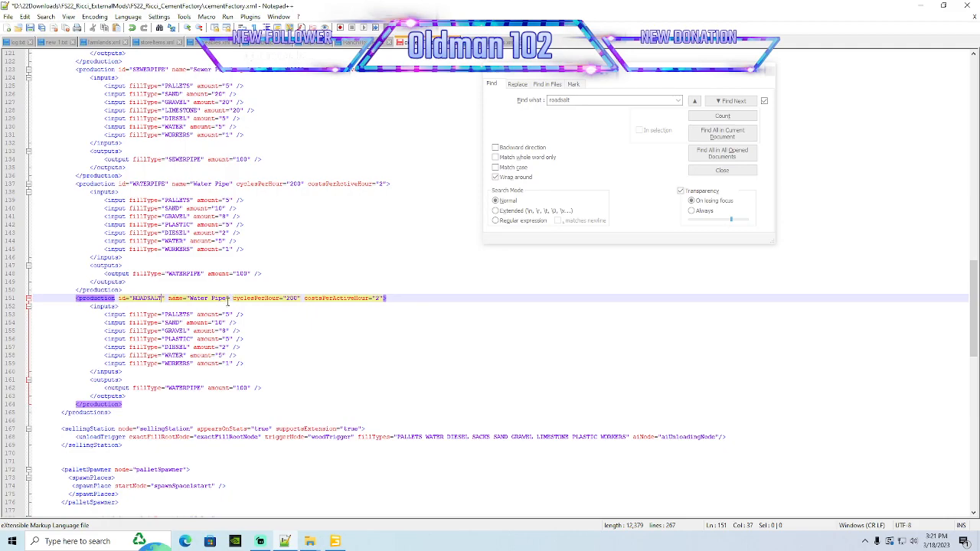
{"action": "key", "text": "BackSpace"}
{"action": "key", "text": "BackSpace"}
{"action": "key", "text": "BackSpace"}
{"action": "key", "text": "BackSpace"}
{"action": "key", "text": "BackSpace"}
{"action": "key", "text": "BackSpace"}
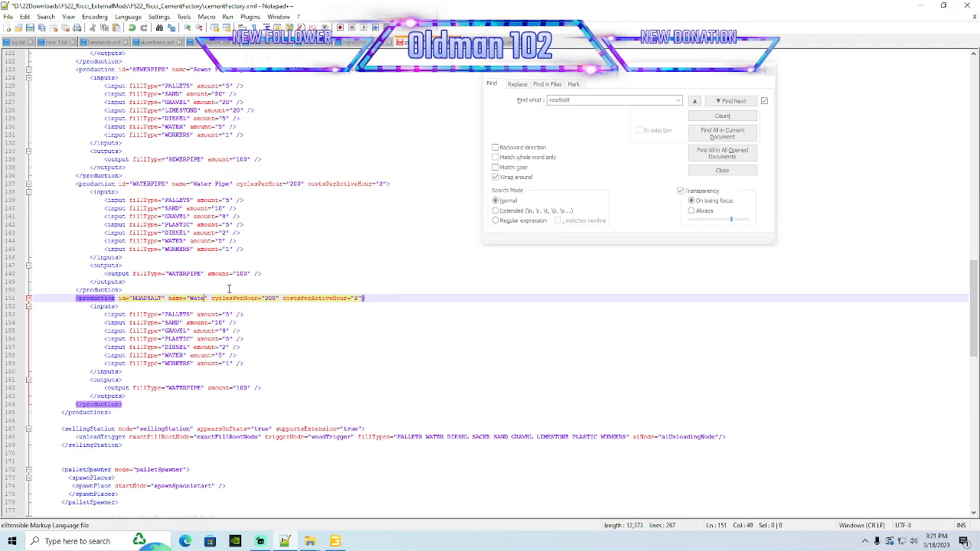
{"action": "key", "text": "BackSpace"}
{"action": "key", "text": "BackSpace"}
{"action": "key", "text": "BackSpace"}
{"action": "key", "text": "BackSpace"}
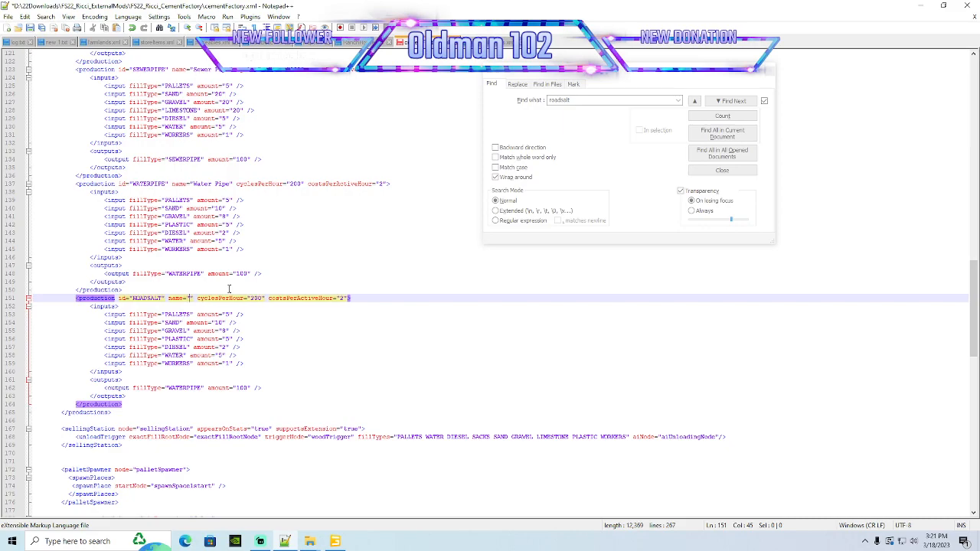
{"action": "type", "text": "Road S"}
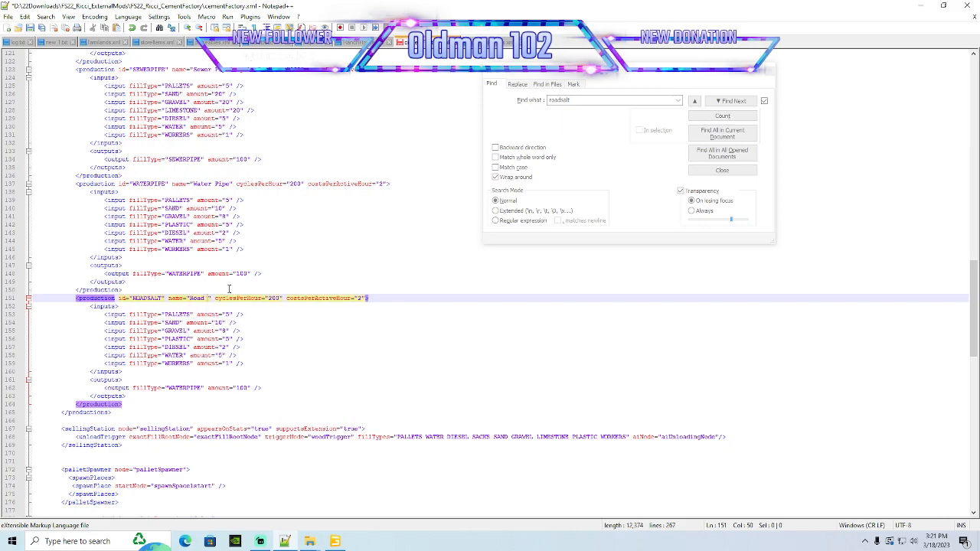
{"action": "type", "text": "alt"}
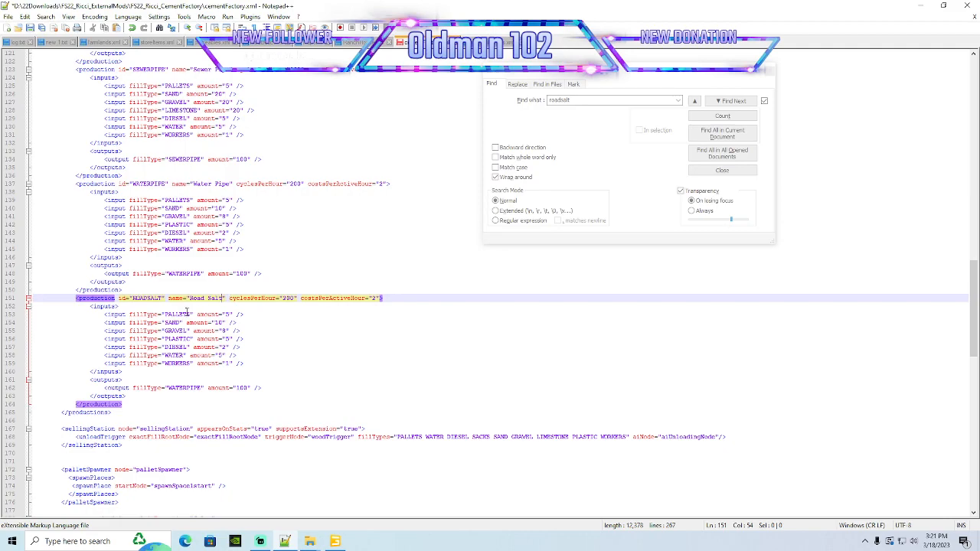
Remove the GRAVEL through WORKERS inputs from the ROADSALT production and change its PALLETS input to SALT
{"action": "left_click_drag", "start_coordinate": [245, 363], "coordinate": [19, 338]}
{"action": "key", "text": "Delete"}
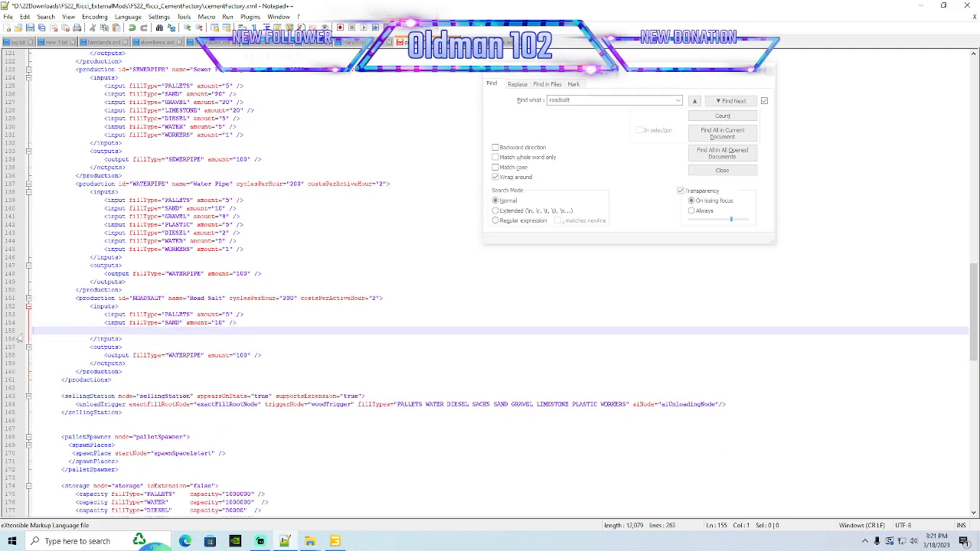
{"action": "left_click", "coordinate": [190, 312]}
{"action": "key", "text": "BackSpace"}
{"action": "key", "text": "BackSpace"}
{"action": "key", "text": "BackSpace"}
{"action": "key", "text": "BackSpace"}
{"action": "key", "text": "BackSpace"}
{"action": "key", "text": "BackSpace"}
{"action": "key", "text": "BackSpace"}
{"action": "type", "text": "SALT"}
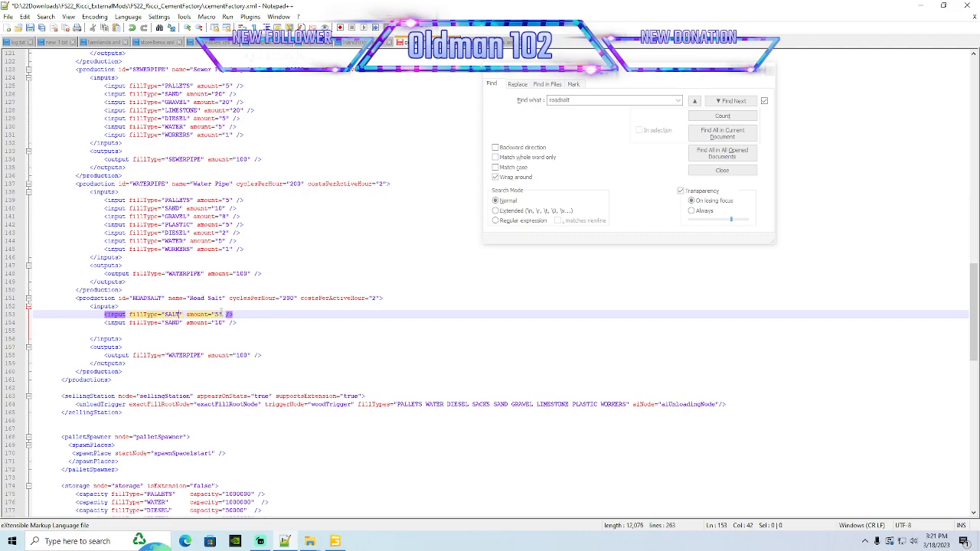
Set the ROADSALT production's input amounts to 30 for SALT and 60 for SAND
{"action": "key", "text": "BackSpace"}
{"action": "type", "text": "40"}
{"action": "key", "text": "BackSpace"}
{"action": "type", "text": "30"}
{"action": "key", "text": "BackSpace"}
{"action": "key", "text": "BackSpace"}
{"action": "key", "text": "BackSpace"}
{"action": "type", "text": "30"}
{"action": "left_click", "coordinate": [224, 322]}
{"action": "key", "text": "BackSpace"}
{"action": "key", "text": "BackSpace"}
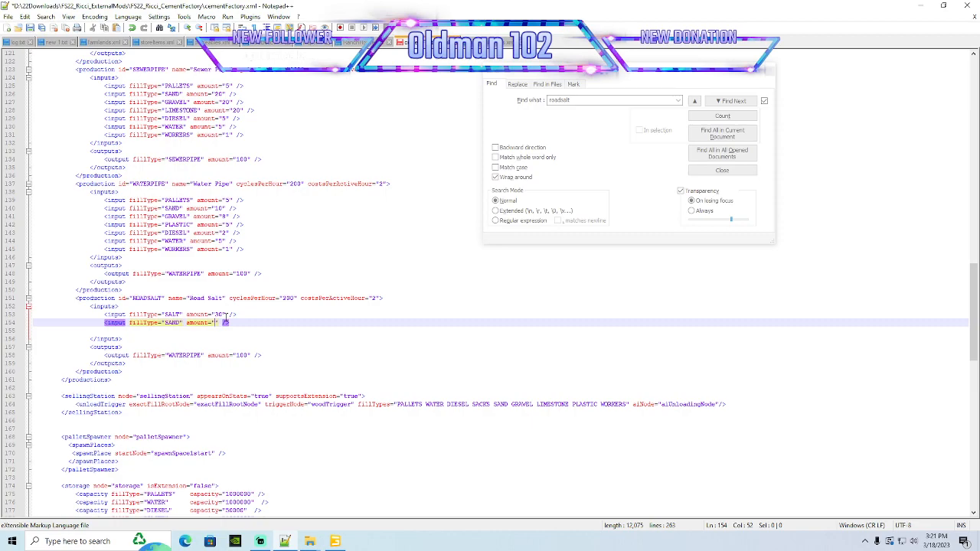
{"action": "type", "text": "60"}
Change the output fill type of the Road Salt production to ROADSALT
{"action": "left_click", "coordinate": [200, 356]}
{"action": "key", "text": "BackSpace"}
{"action": "key", "text": "BackSpace"}
{"action": "key", "text": "BackSpace"}
{"action": "key", "text": "BackSpace"}
{"action": "key", "text": "BackSpace"}
{"action": "key", "text": "BackSpace"}
{"action": "key", "text": "BackSpace"}
{"action": "key", "text": "BackSpace"}
{"action": "key", "text": "BackSpace"}
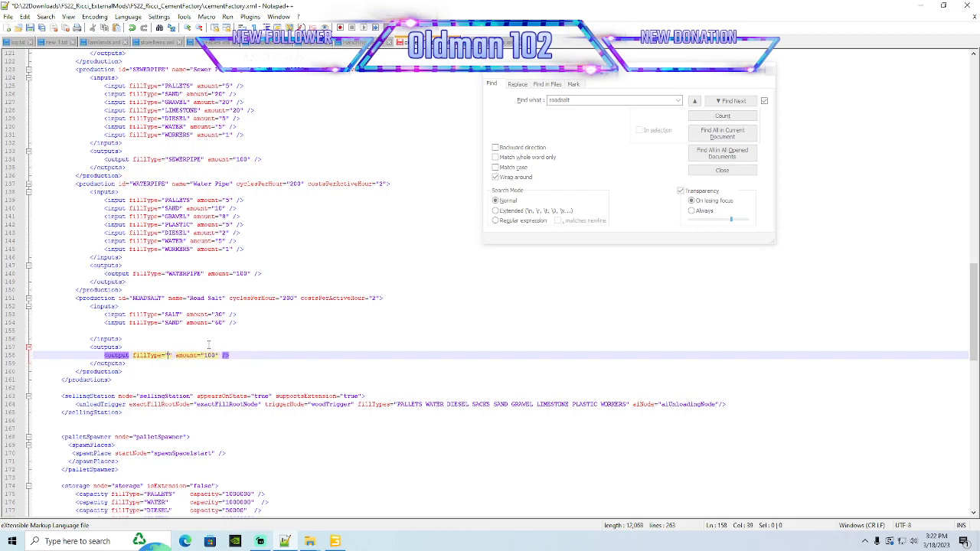
{"action": "type", "text": "R"}
{"action": "key", "text": "Return"}
Add SALT to the end of the fillTypes list of the selling station's unload trigger
{"action": "scroll", "coordinate": [277, 311], "scroll_direction": "down", "scroll_amount": 2}
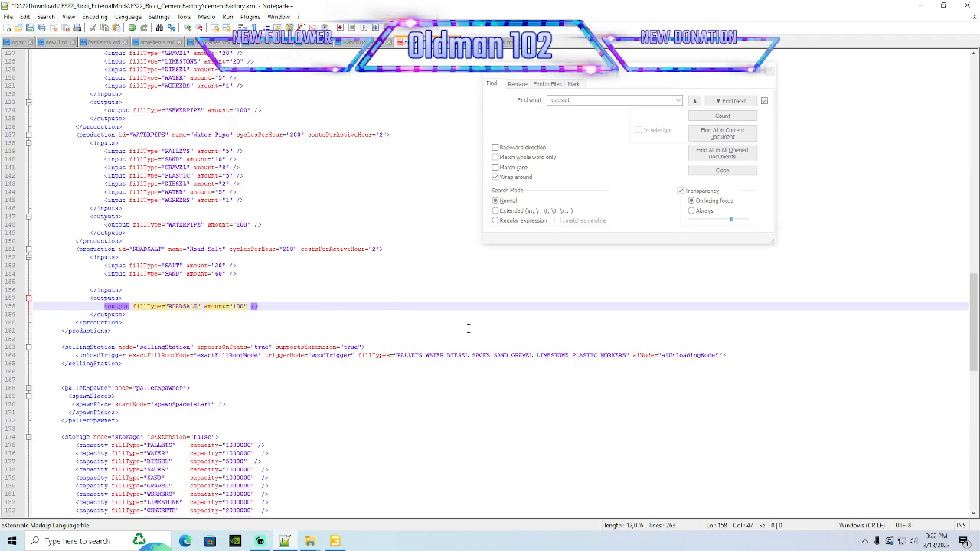
{"action": "left_click", "coordinate": [628, 355]}
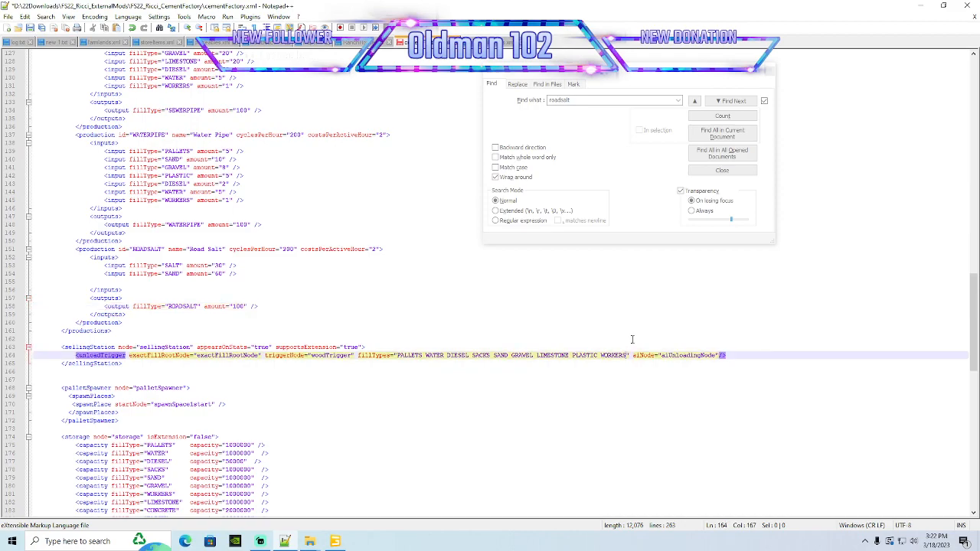
{"action": "type", "text": "S"}
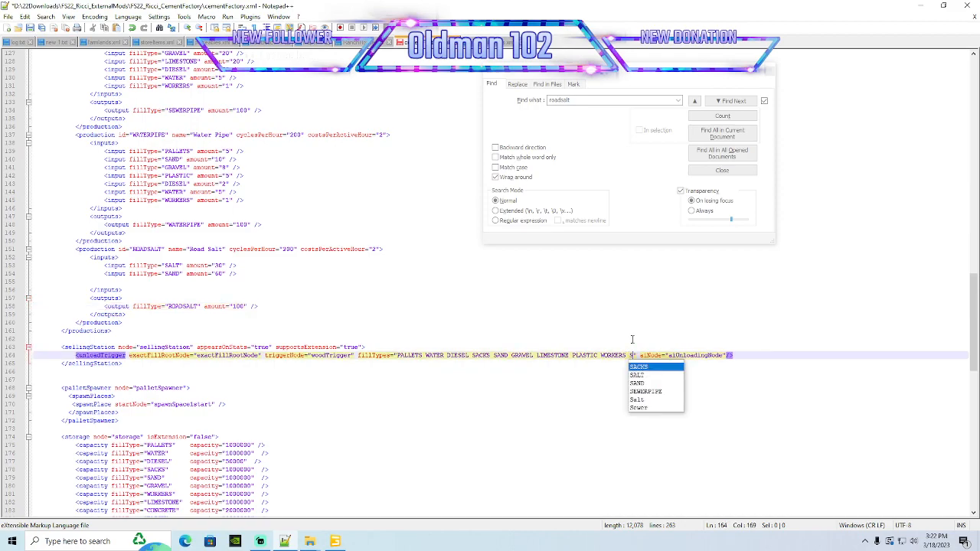
{"action": "key", "text": "Down"}
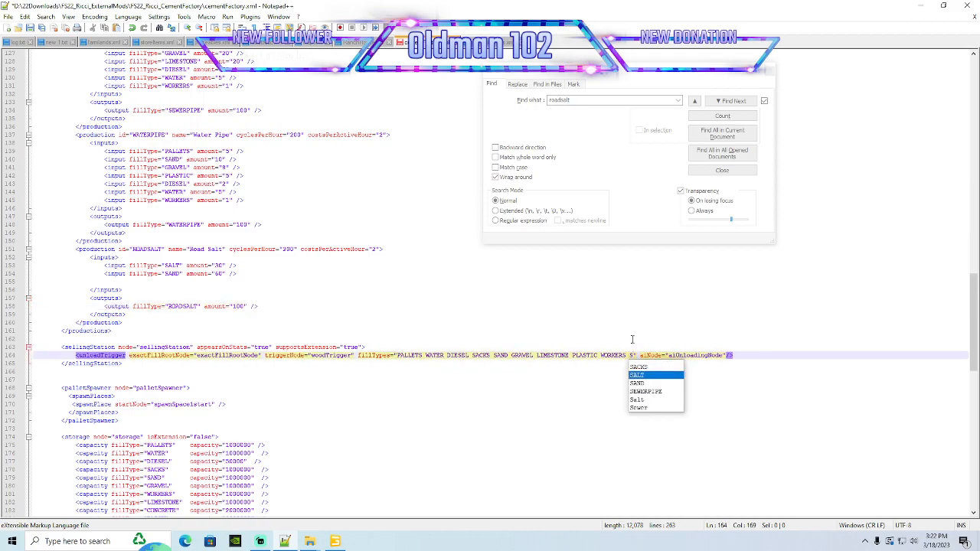
{"action": "key", "text": "Return"}
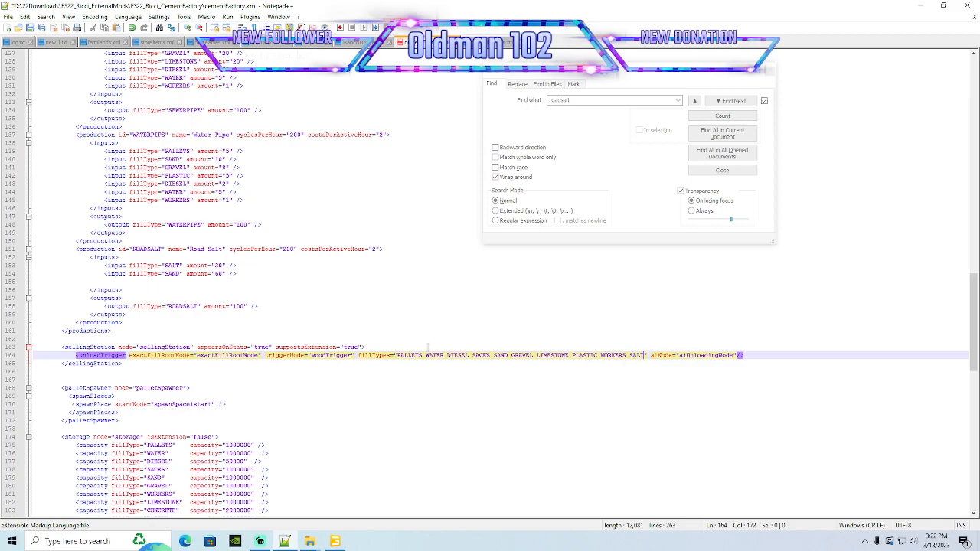
Copy the SAND capacity line of the storage section onto a new line below the WATERPIPE capacity
{"action": "scroll", "coordinate": [349, 416], "scroll_direction": "down", "scroll_amount": 6}
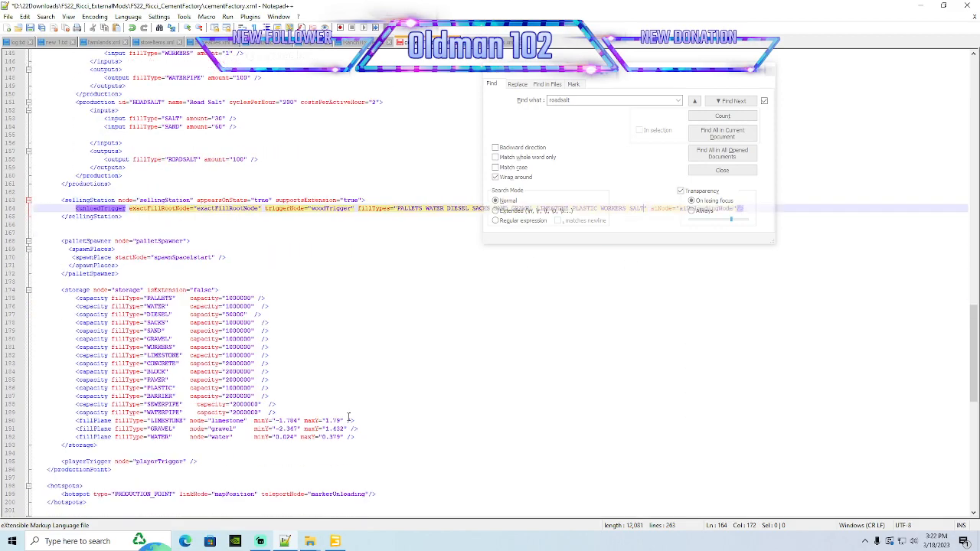
{"action": "left_click", "coordinate": [280, 412]}
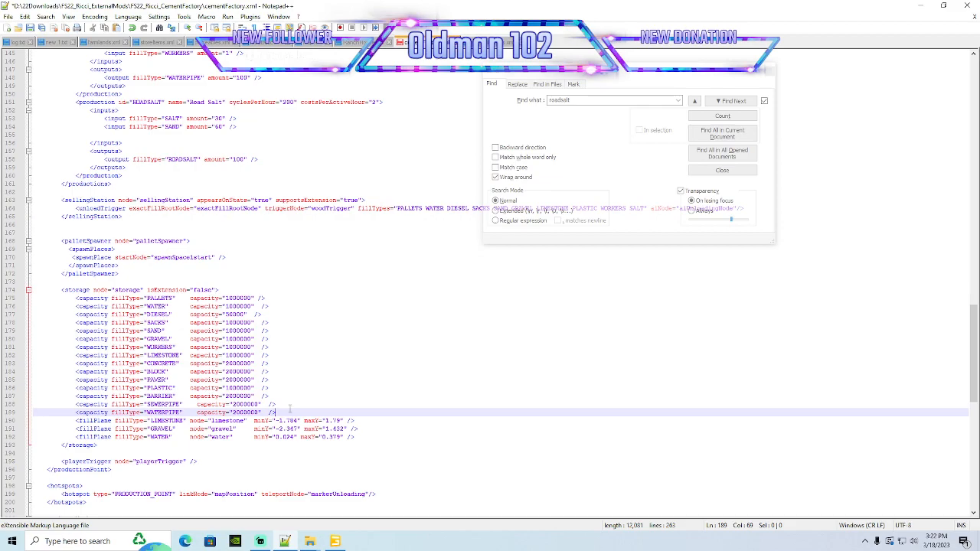
{"action": "key", "text": "Return"}
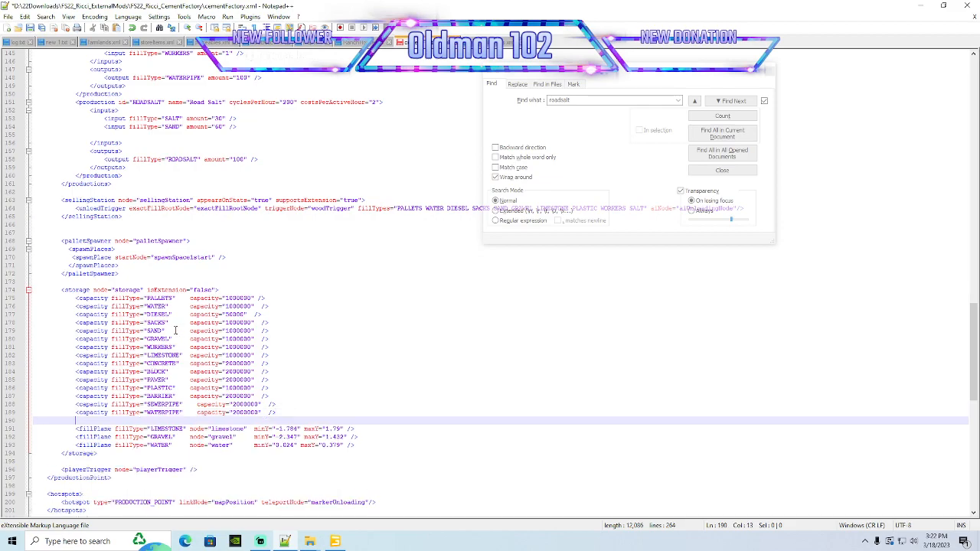
{"action": "left_click", "coordinate": [14, 331]}
{"action": "key", "text": "ctrl+c"}
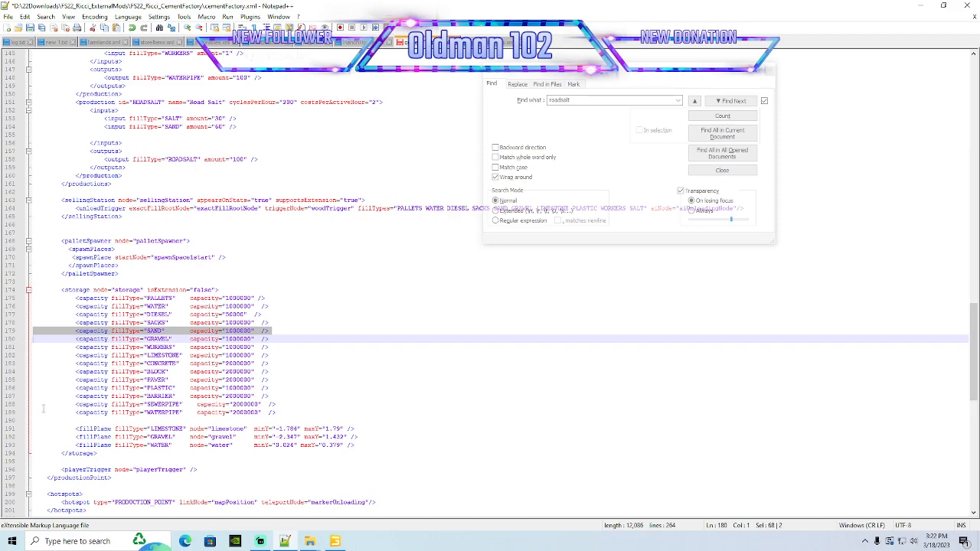
{"action": "left_click", "coordinate": [34, 421]}
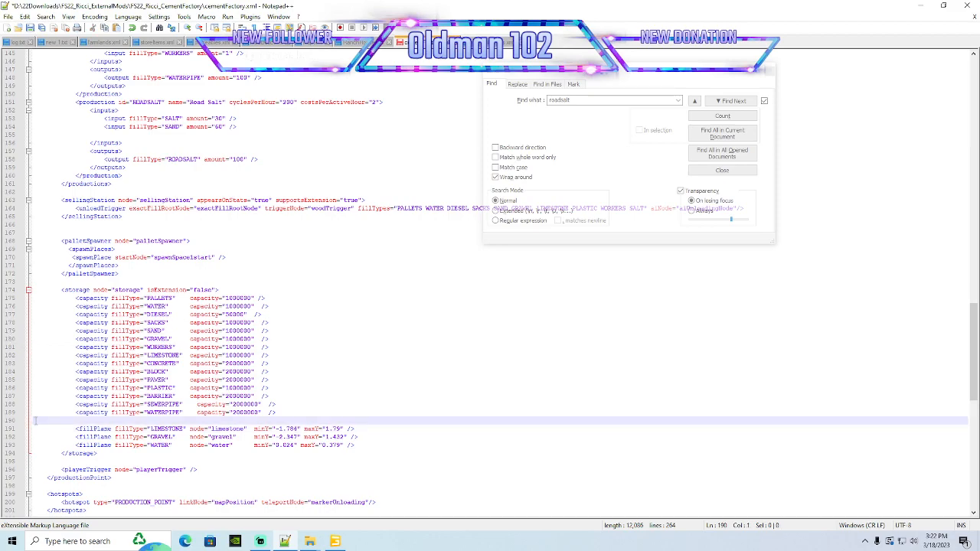
{"action": "key", "text": "ctrl+v"}
{"action": "left_click", "coordinate": [10, 430]}
{"action": "key", "text": "Delete"}
Change the copied capacity line's fill type to SALT and align its capacity attribute with the lines above
{"action": "left_click", "coordinate": [164, 420]}
{"action": "key", "text": "BackSpace"}
{"action": "key", "text": "BackSpace"}
{"action": "type", "text": "LT"}
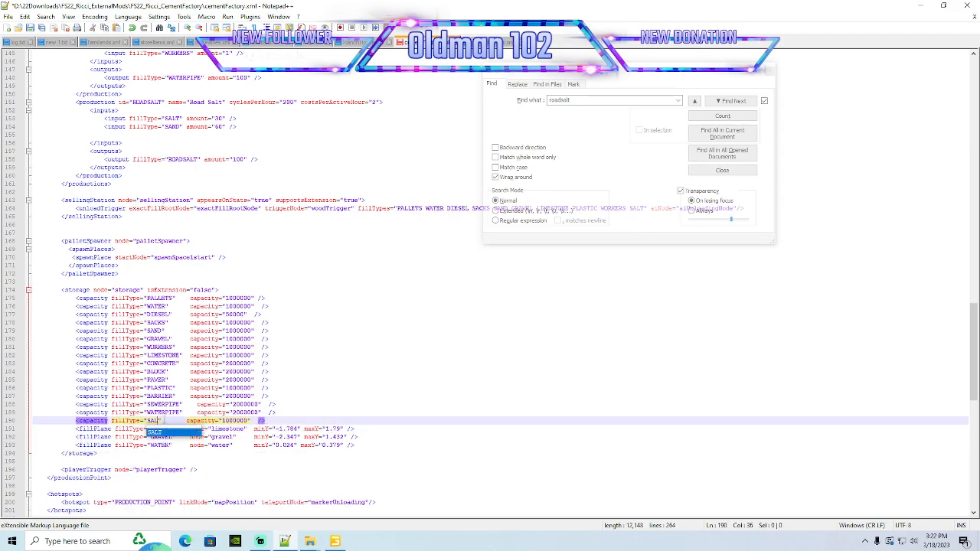
{"action": "left_click", "coordinate": [186, 422]}
{"action": "key", "text": "Tab"}
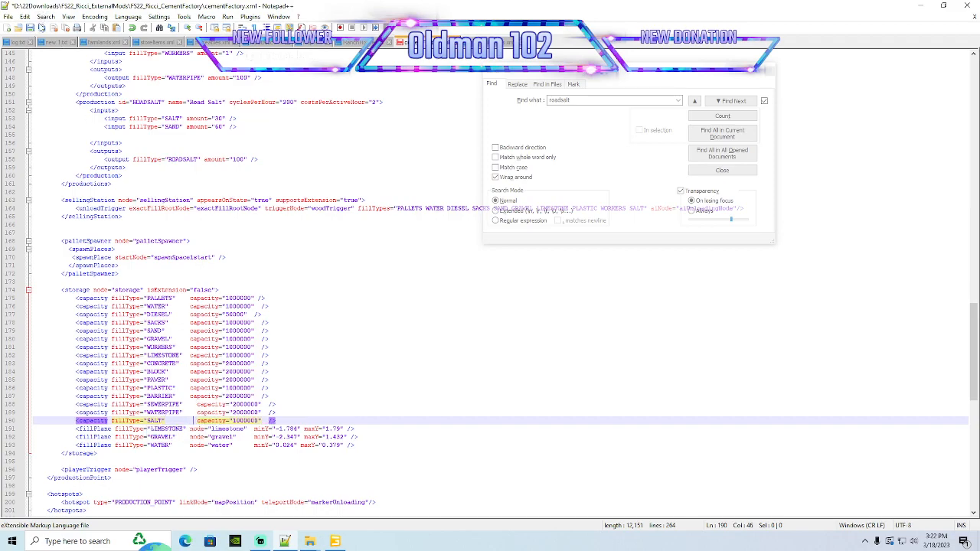
Check the Road Salt production, the selling station and the storage entries in cementFactory.xml
{"action": "scroll", "coordinate": [248, 270], "scroll_direction": "up", "scroll_amount": 2}
{"action": "scroll", "coordinate": [248, 270], "scroll_direction": "up", "scroll_amount": 1}
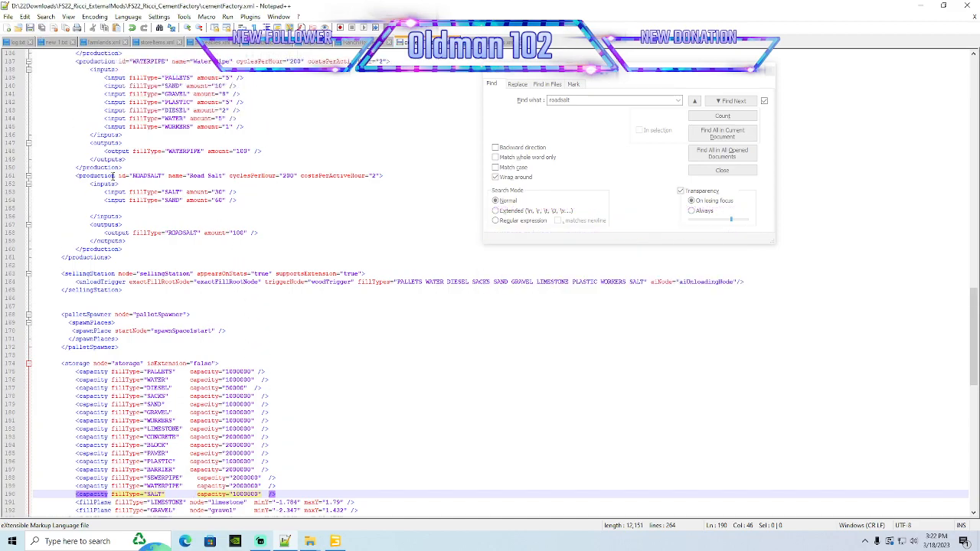
{"action": "left_click", "coordinate": [152, 175]}
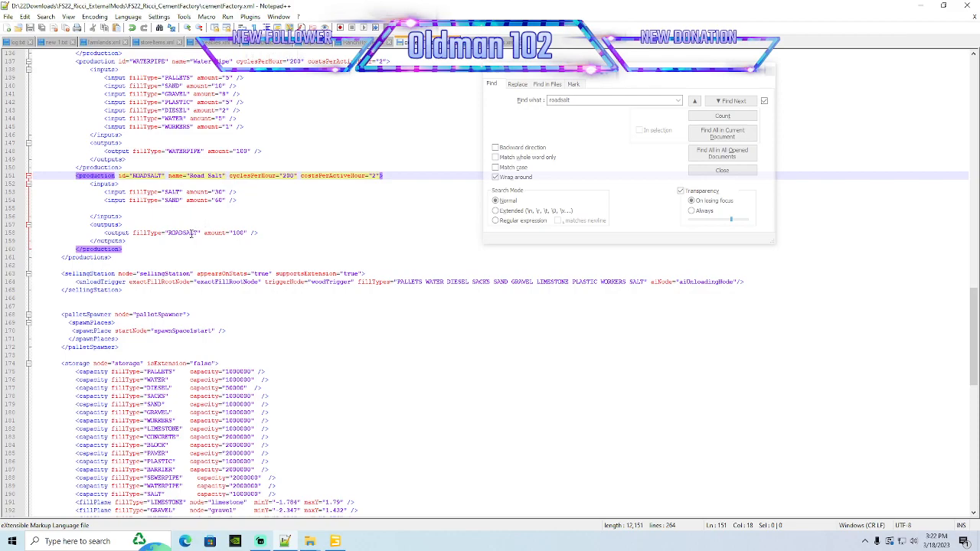
{"action": "scroll", "coordinate": [499, 351], "scroll_direction": "down", "scroll_amount": 3}
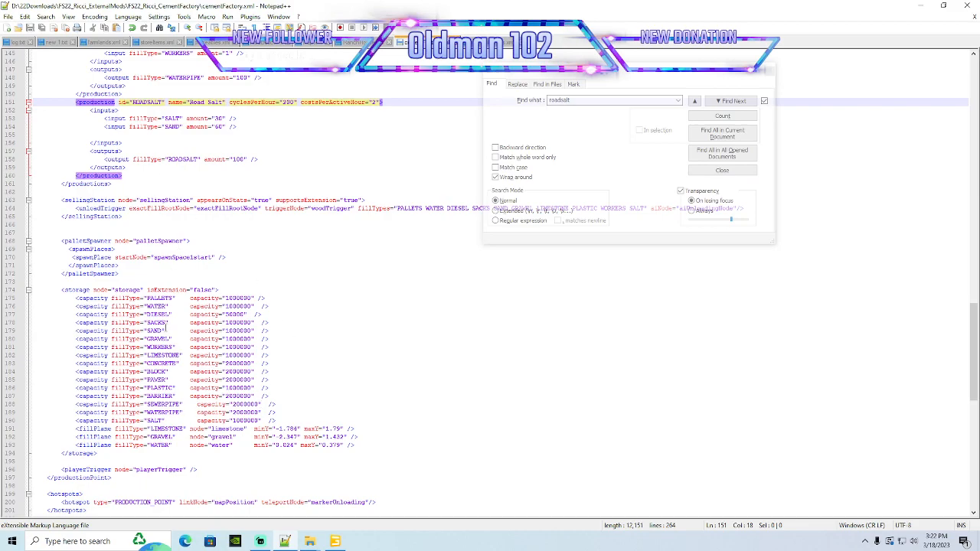
{"action": "scroll", "coordinate": [165, 308], "scroll_direction": "down", "scroll_amount": 5}
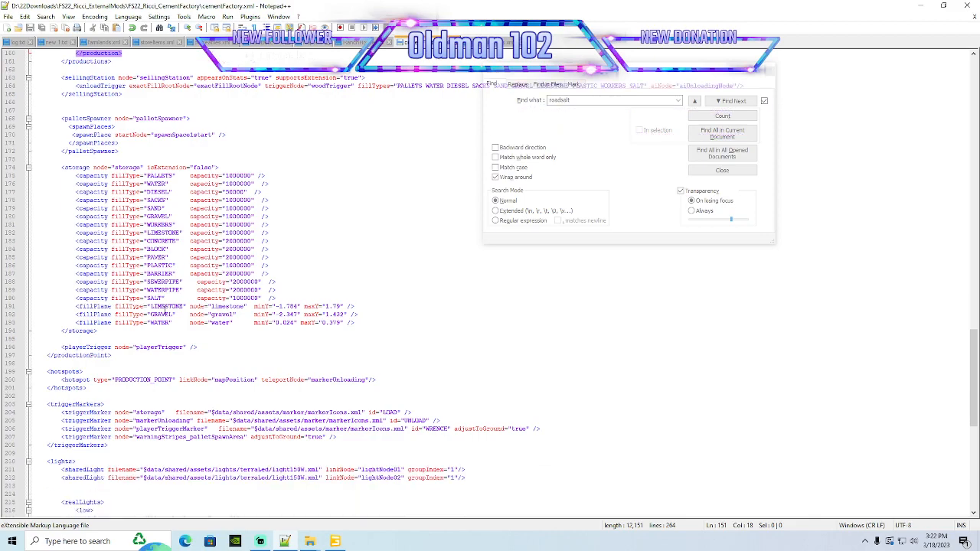
{"action": "scroll", "coordinate": [165, 311], "scroll_direction": "up", "scroll_amount": 1}
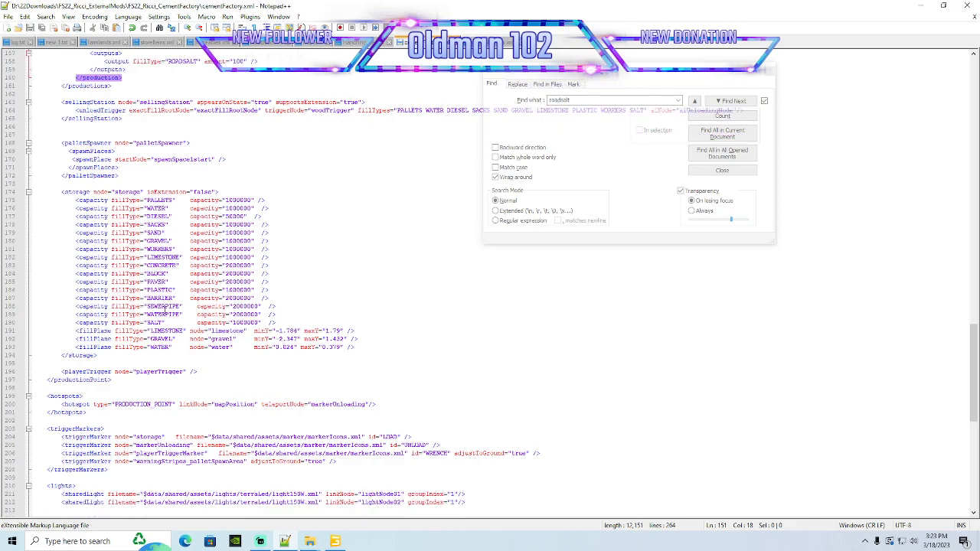
Switch to File Explorer, open the fillPlanes folder of FS22_Ricci_CementFactory and arrange the folder windows
{"action": "left_click", "coordinate": [924, 5]}
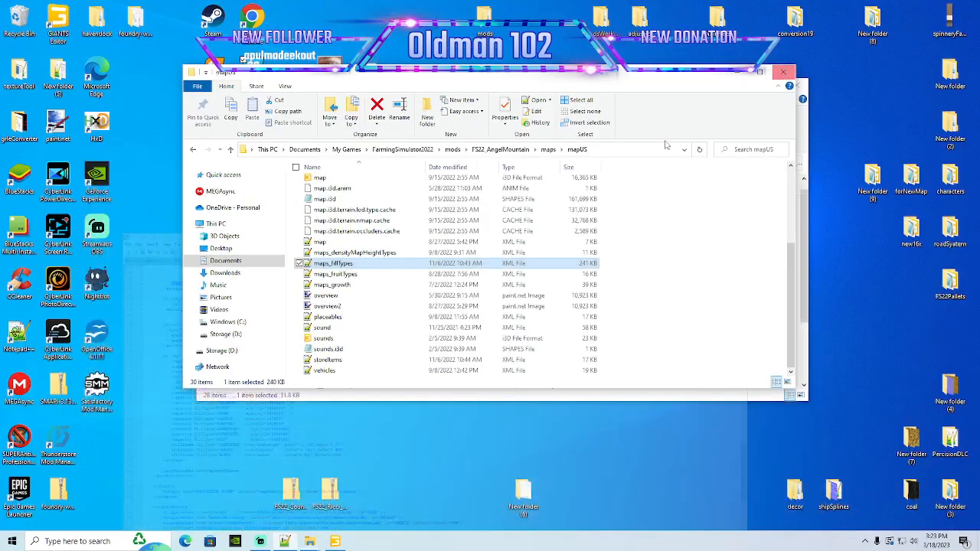
{"action": "left_click_drag", "start_coordinate": [431, 77], "coordinate": [357, 71]}
{"action": "scroll", "coordinate": [285, 260], "scroll_direction": "up", "scroll_amount": 4}
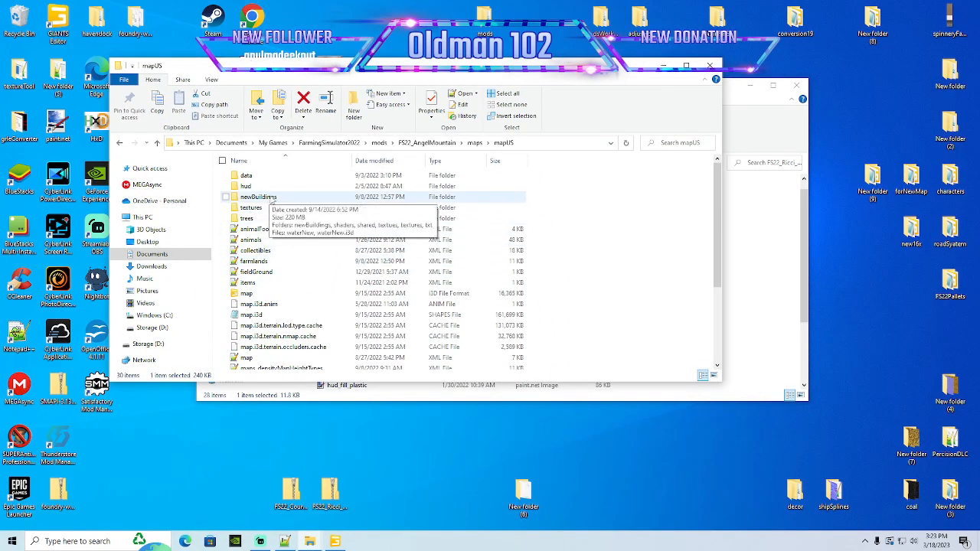
{"action": "left_click_drag", "start_coordinate": [492, 68], "coordinate": [383, 108]}
{"action": "left_click", "coordinate": [699, 100]}
{"action": "left_click_drag", "start_coordinate": [650, 90], "coordinate": [692, 66]}
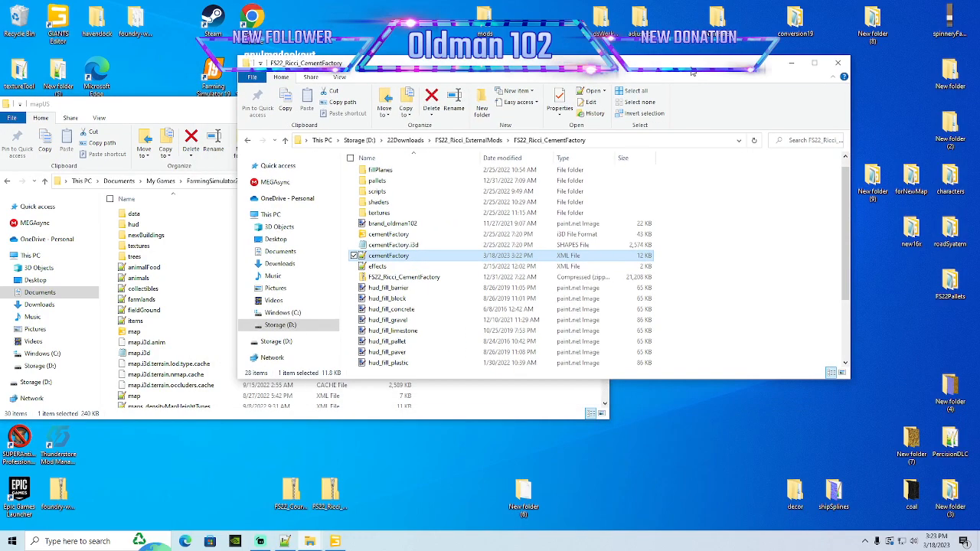
{"action": "scroll", "coordinate": [368, 235], "scroll_direction": "up", "scroll_amount": 1}
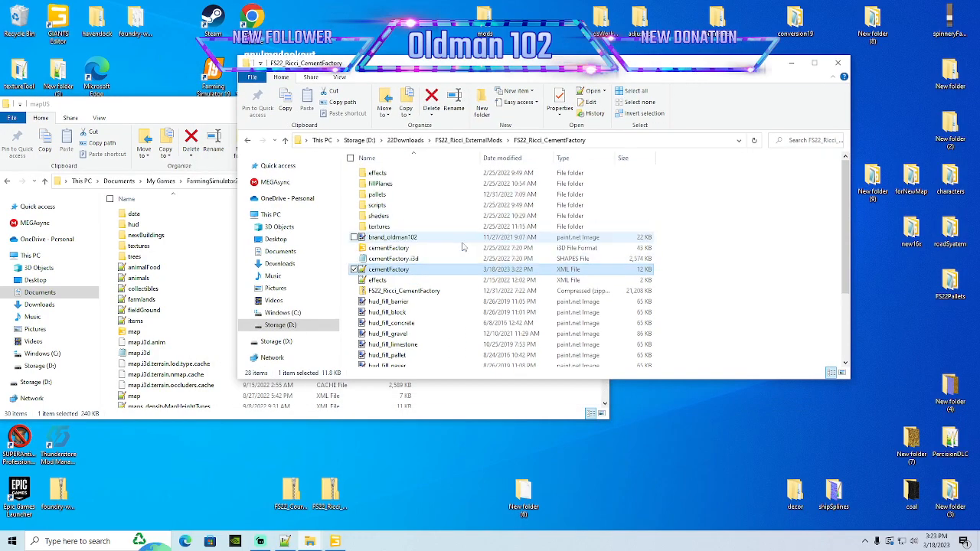
{"action": "double_click", "coordinate": [392, 186]}
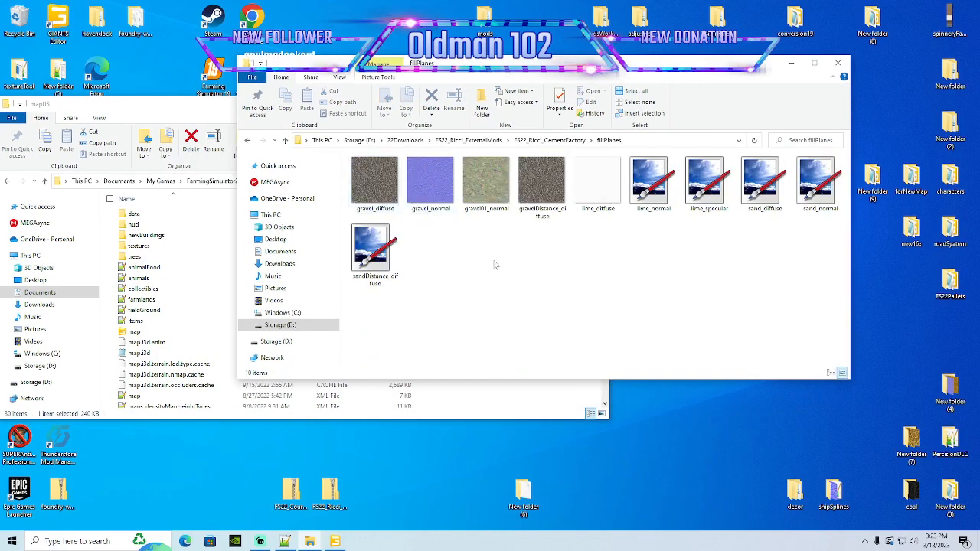
{"action": "left_click_drag", "start_coordinate": [188, 111], "coordinate": [197, 120]}
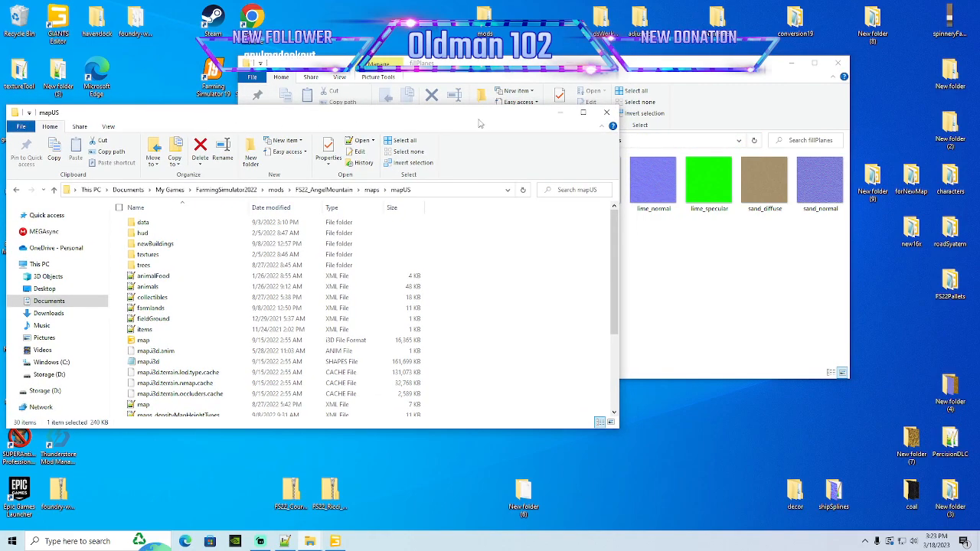
{"action": "left_click_drag", "start_coordinate": [567, 72], "coordinate": [400, 77]}
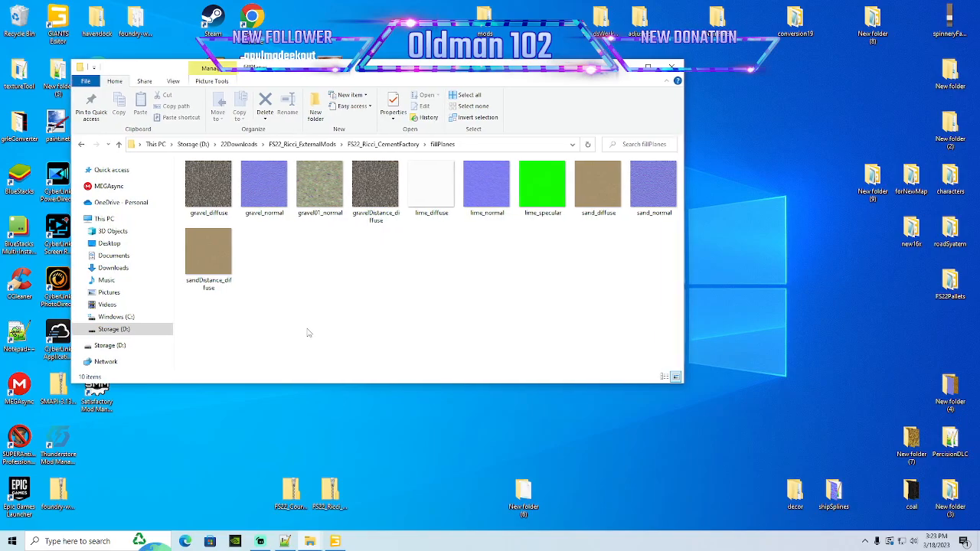
In a second File Explorer window, open the FS22_Ricci_SaltMine fillPlanes folder inside UNZIPFIRST_FS22-Ricci_Mining_ModPack_V1.4
{"action": "right_click", "coordinate": [310, 541]}
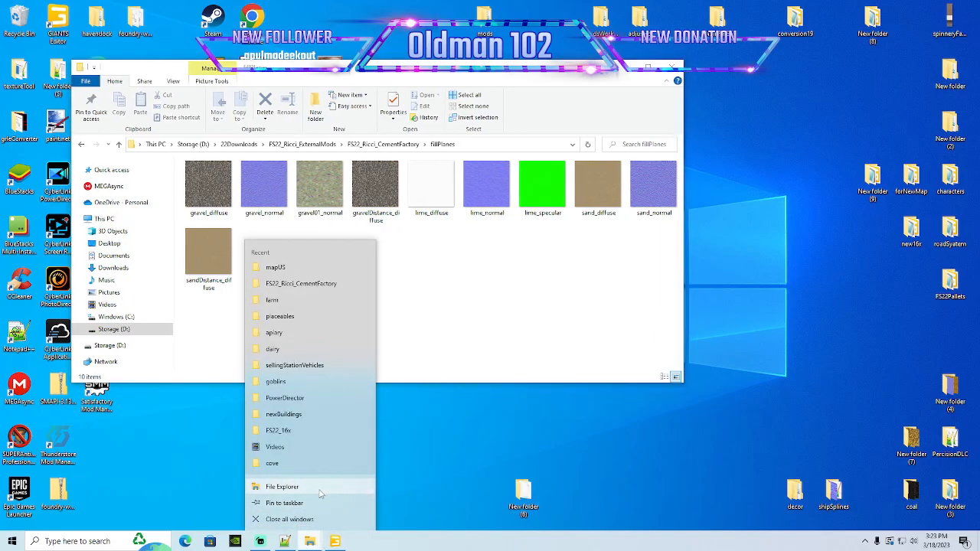
{"action": "left_click", "coordinate": [282, 487]}
{"action": "left_click_drag", "start_coordinate": [387, 83], "coordinate": [580, 109]}
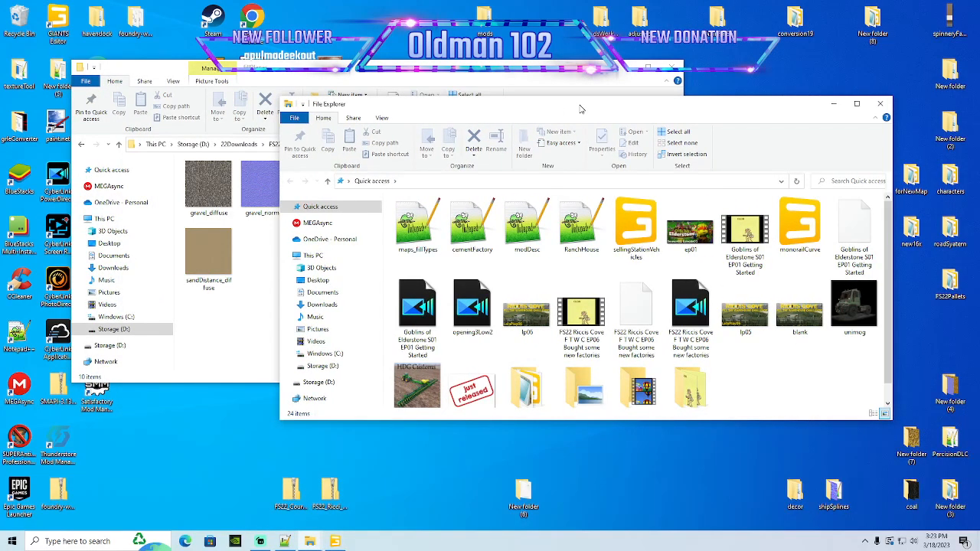
{"action": "left_click", "coordinate": [324, 366]}
{"action": "double_click", "coordinate": [435, 323]}
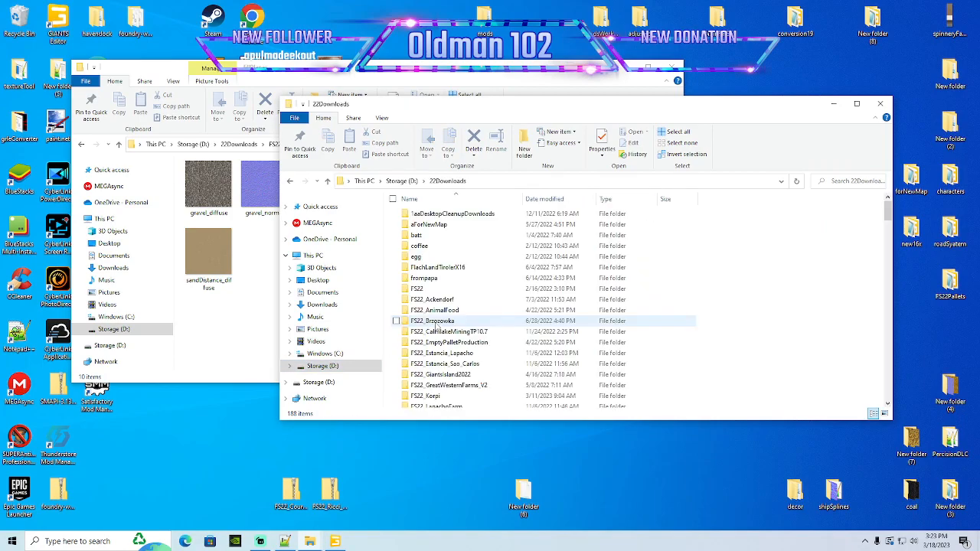
{"action": "scroll", "coordinate": [489, 375], "scroll_direction": "down", "scroll_amount": 6}
{"action": "double_click", "coordinate": [444, 381]}
{"action": "scroll", "coordinate": [525, 337], "scroll_direction": "down", "scroll_amount": 15}
{"action": "scroll", "coordinate": [526, 342], "scroll_direction": "down", "scroll_amount": 3}
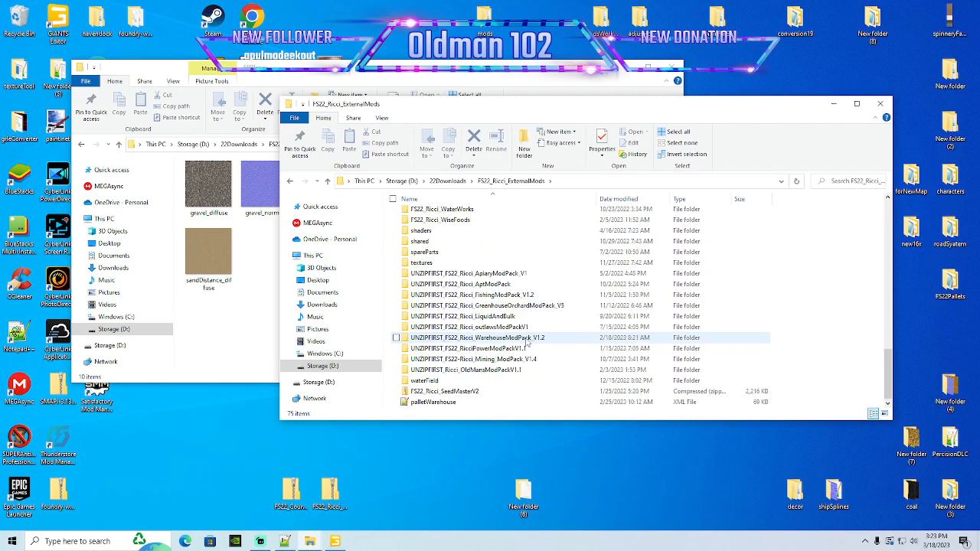
{"action": "double_click", "coordinate": [521, 359]}
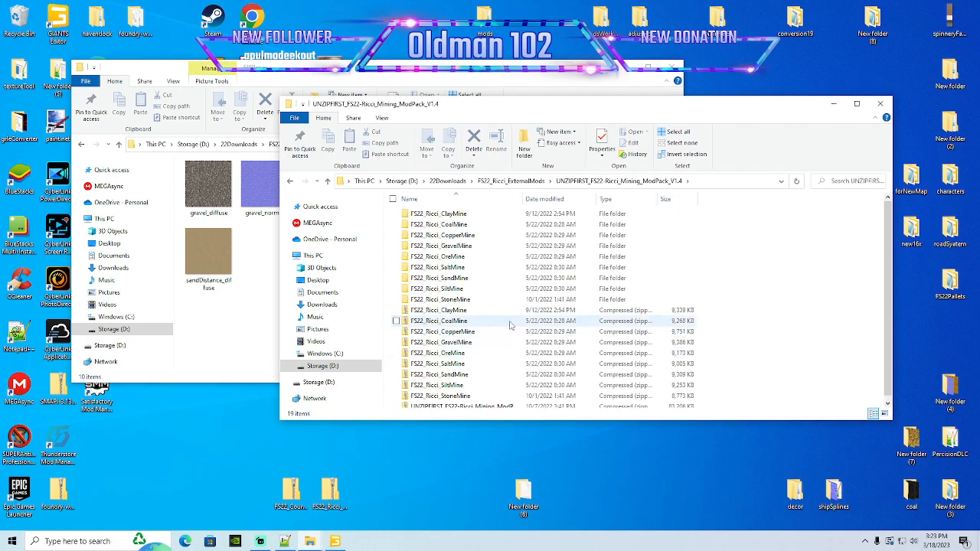
{"action": "double_click", "coordinate": [452, 268]}
{"action": "double_click", "coordinate": [440, 225]}
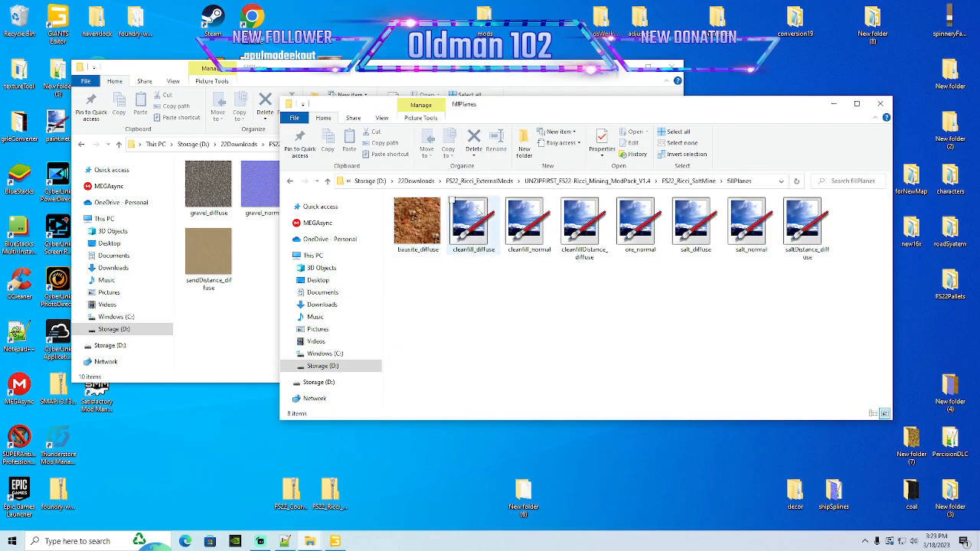
Copy salt_diffuse, salt_normal and saltDistance_diffuse from the salt mine's fillPlanes folder into the cement factory's fillPlanes folder
{"action": "left_click", "coordinate": [701, 229]}
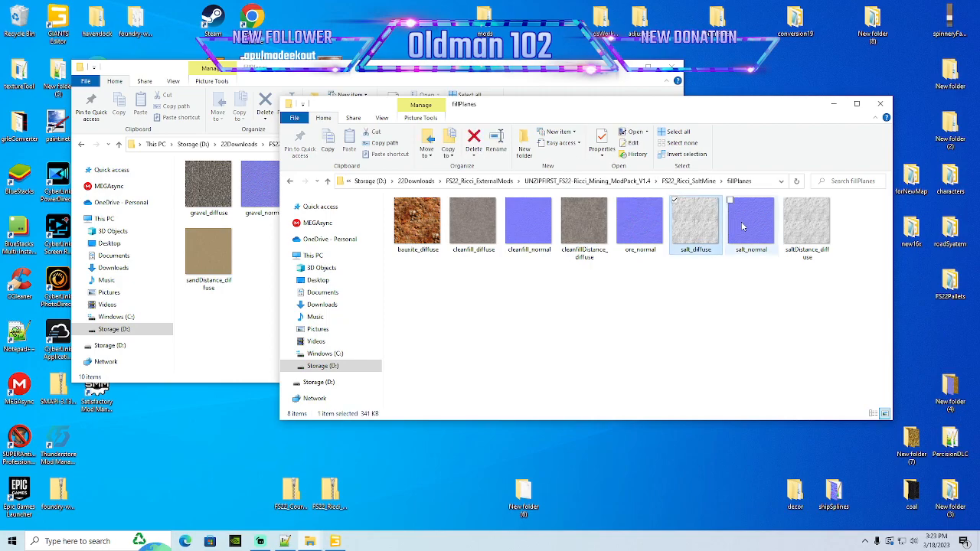
{"action": "left_click", "coordinate": [741, 221], "text": "ctrl"}
{"action": "left_click", "coordinate": [785, 227], "text": "ctrl"}
{"action": "right_click", "coordinate": [787, 228]}
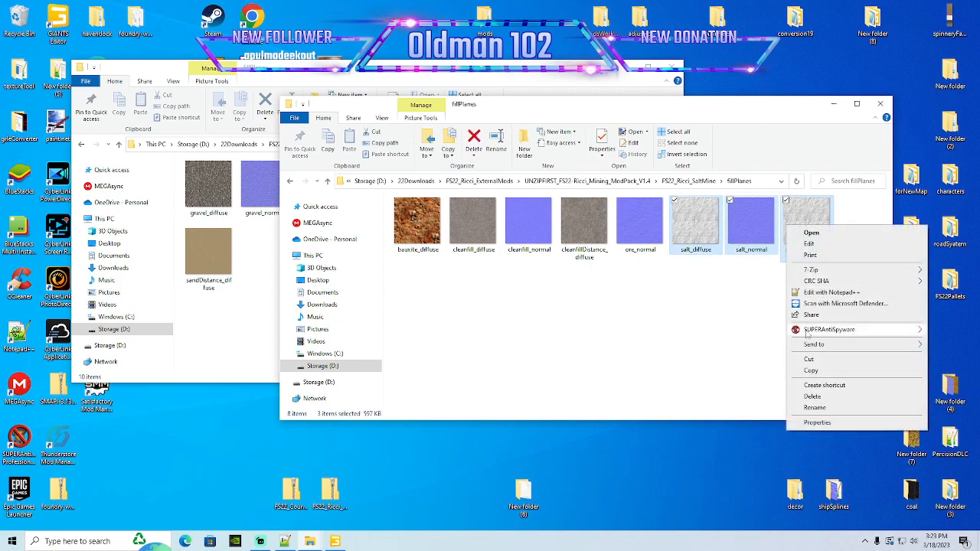
{"action": "left_click", "coordinate": [811, 370]}
{"action": "left_click", "coordinate": [329, 80]}
{"action": "right_click", "coordinate": [430, 289]}
{"action": "left_click", "coordinate": [458, 359]}
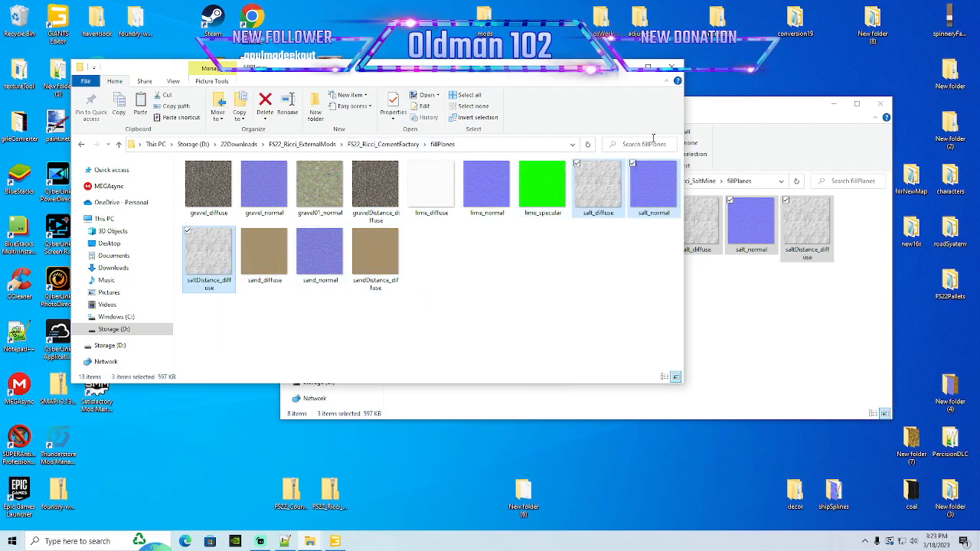
Open the salt mine mod's newfilltypes XML in Notepad++, close the Find dialog and go to the SALT fillType definition
{"action": "left_click", "coordinate": [698, 150]}
{"action": "left_click", "coordinate": [688, 181]}
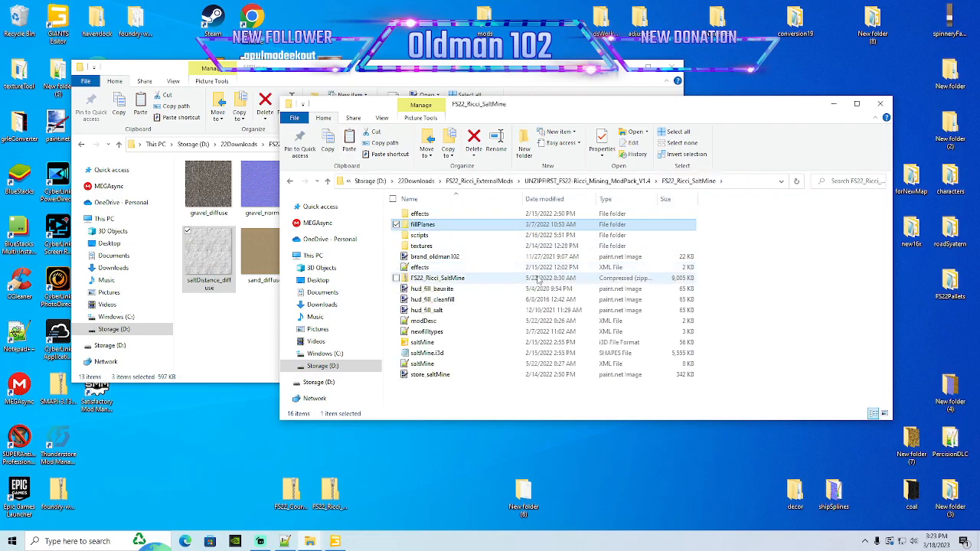
{"action": "double_click", "coordinate": [433, 331]}
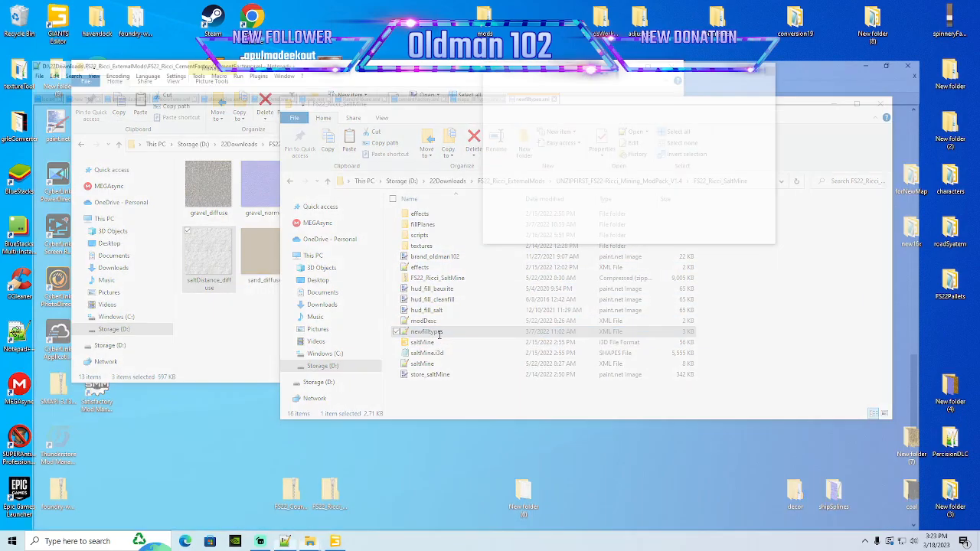
{"action": "left_click", "coordinate": [766, 70]}
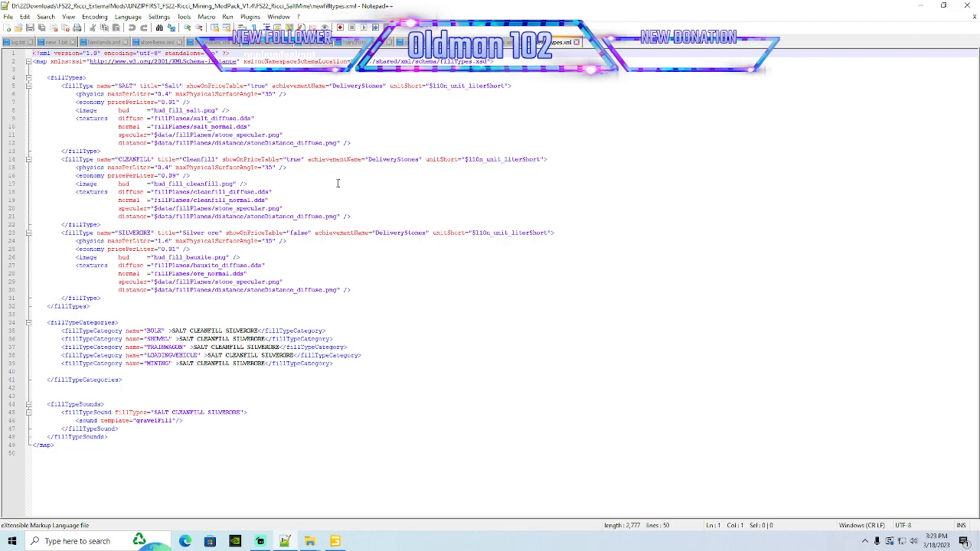
{"action": "left_click", "coordinate": [67, 85]}
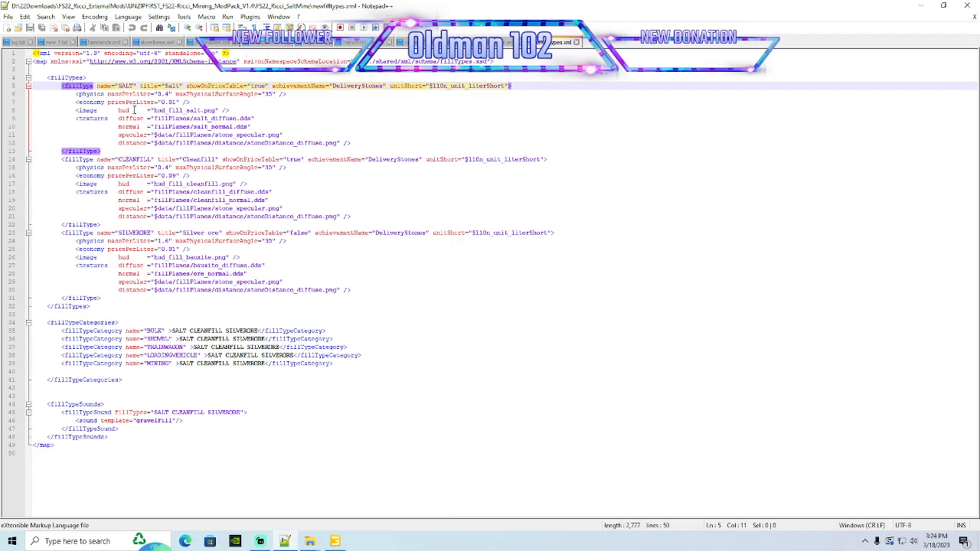
Open the newfilltypes XML from the FS22_Ricci_CementFactory folder in Notepad++
{"action": "left_click", "coordinate": [402, 44]}
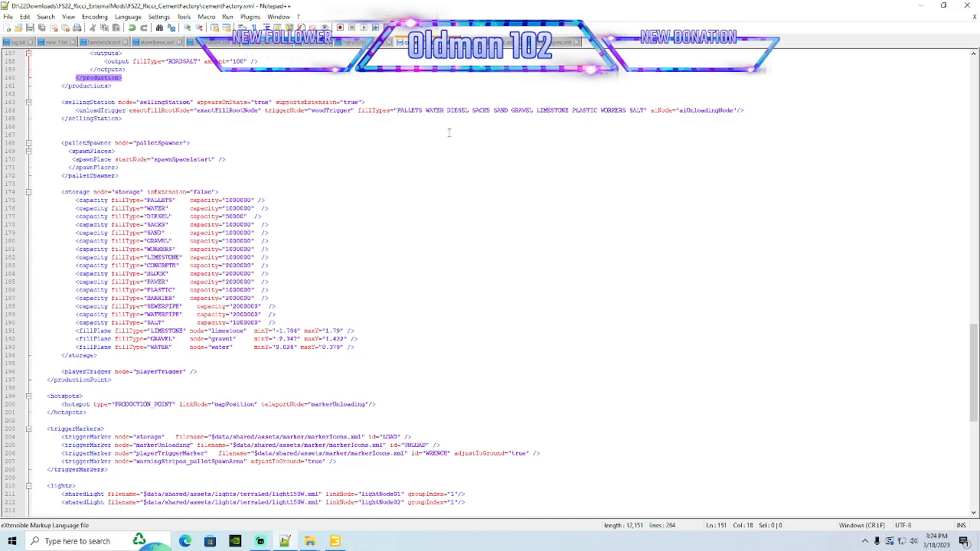
{"action": "mouse_move", "coordinate": [311, 541]}
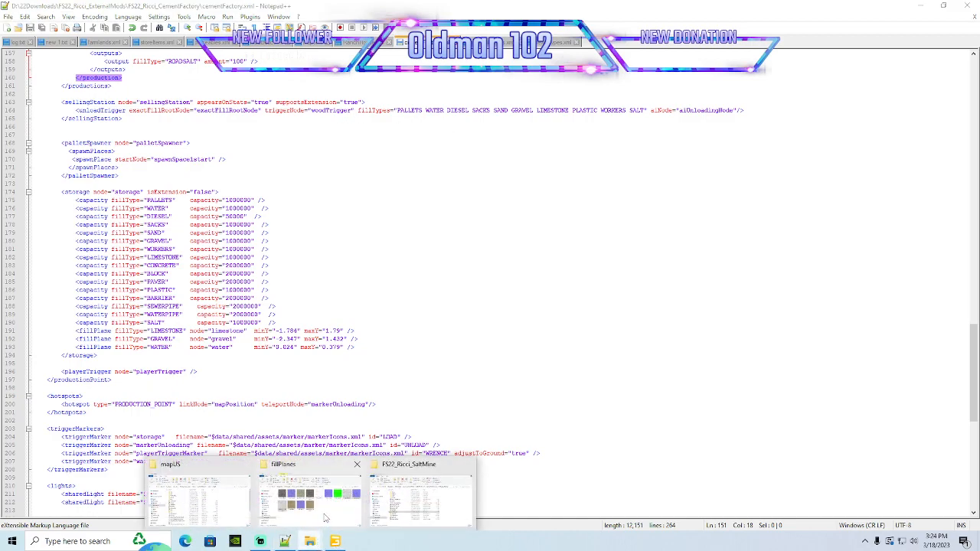
{"action": "left_click", "coordinate": [324, 518]}
{"action": "left_click", "coordinate": [383, 144]}
{"action": "scroll", "coordinate": [271, 329], "scroll_direction": "down", "scroll_amount": 3}
{"action": "double_click", "coordinate": [221, 366]}
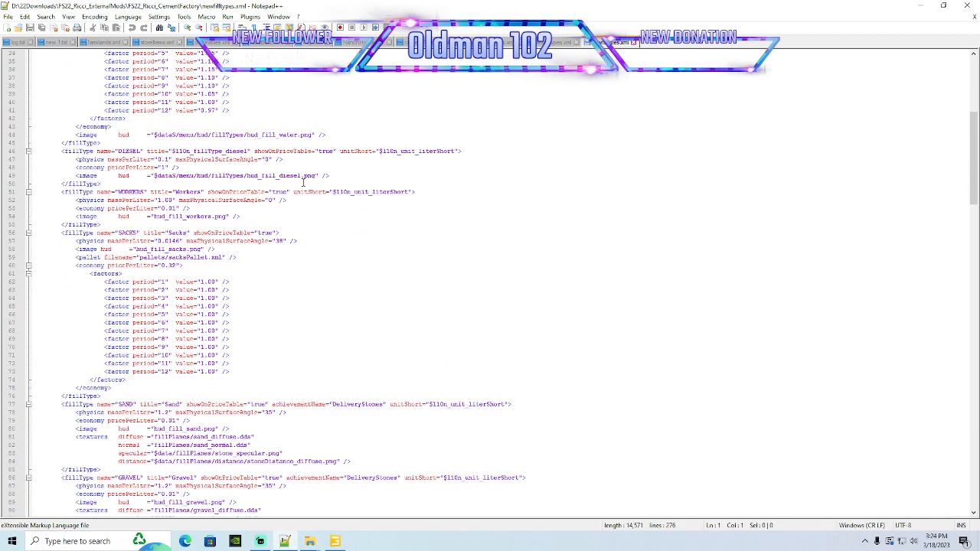
Copy the SALT fillType definition from the salt mine's newfilltypes.xml into the cement factory's newfilltypes.xml, after the WATERPIPE fillType
{"action": "scroll", "coordinate": [304, 183], "scroll_direction": "down", "scroll_amount": 11}
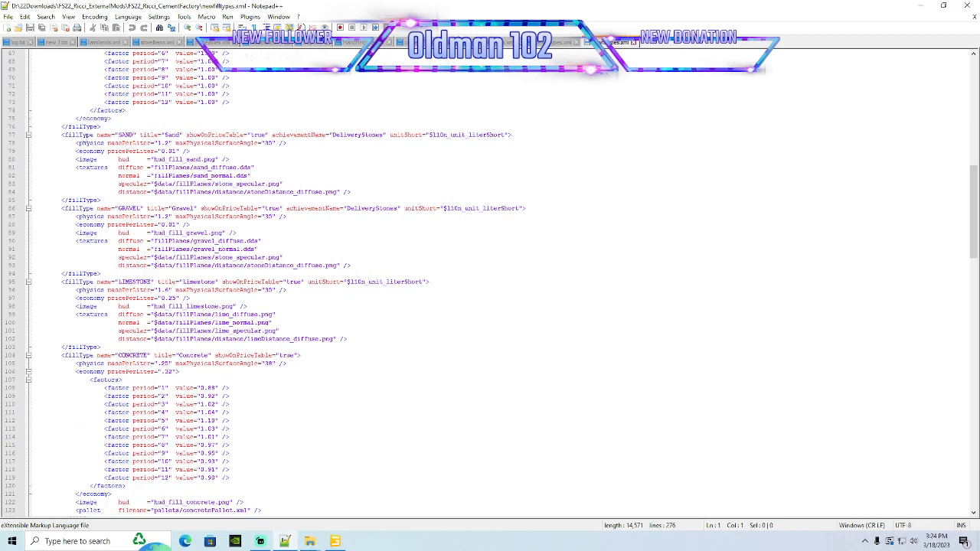
{"action": "left_click", "coordinate": [552, 43]}
{"action": "left_click_drag", "start_coordinate": [102, 151], "coordinate": [27, 89]}
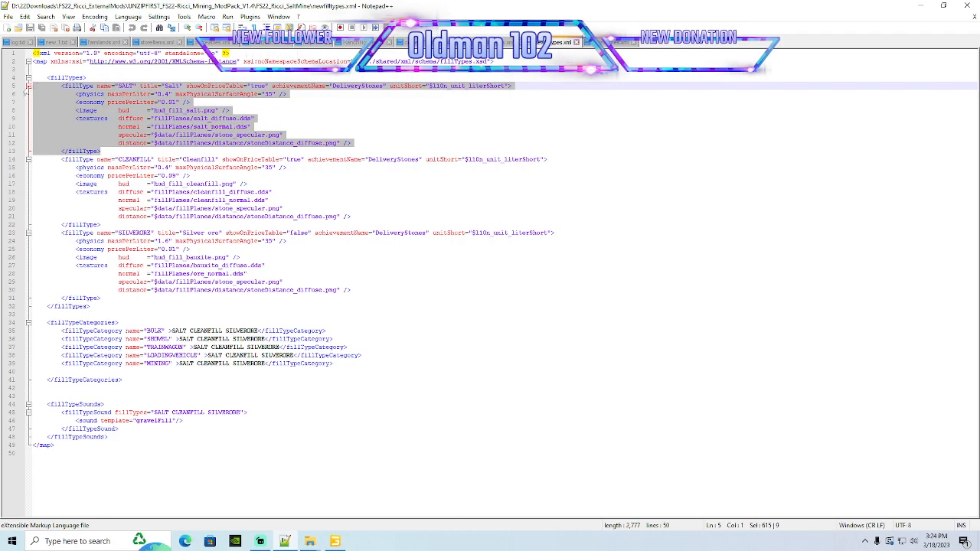
{"action": "left_click", "coordinate": [604, 43]}
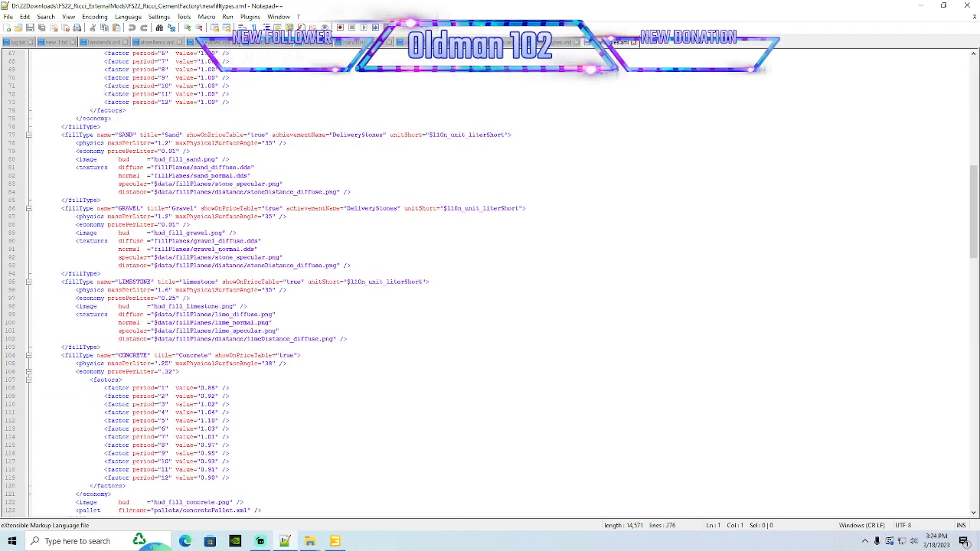
{"action": "scroll", "coordinate": [286, 339], "scroll_direction": "down", "scroll_amount": 6}
{"action": "scroll", "coordinate": [287, 339], "scroll_direction": "down", "scroll_amount": 20}
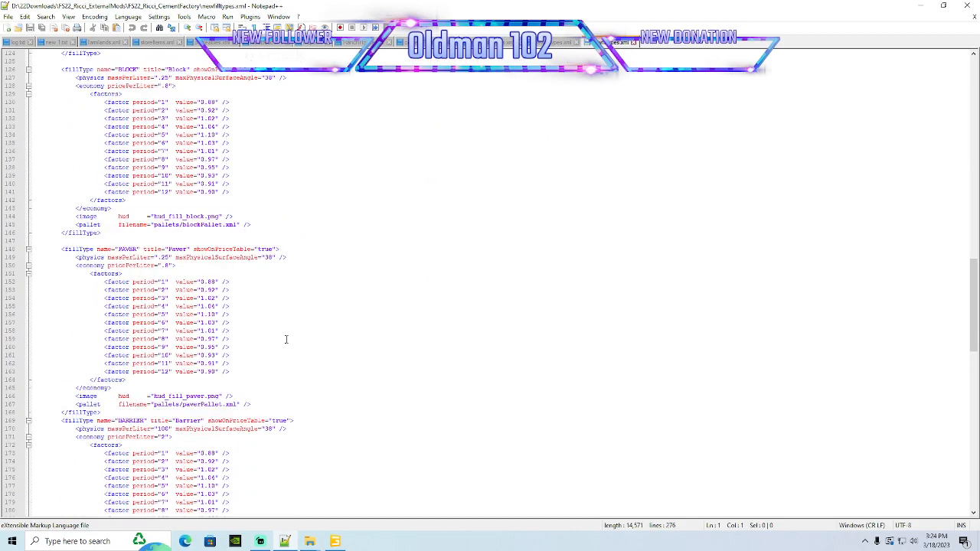
{"action": "scroll", "coordinate": [286, 342], "scroll_direction": "down", "scroll_amount": 4}
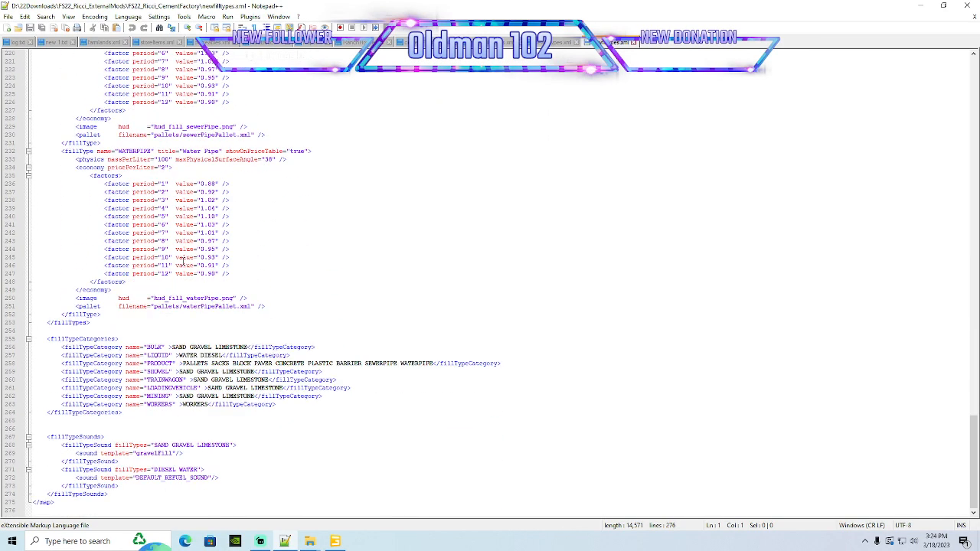
{"action": "left_click", "coordinate": [77, 151]}
{"action": "left_click", "coordinate": [113, 314]}
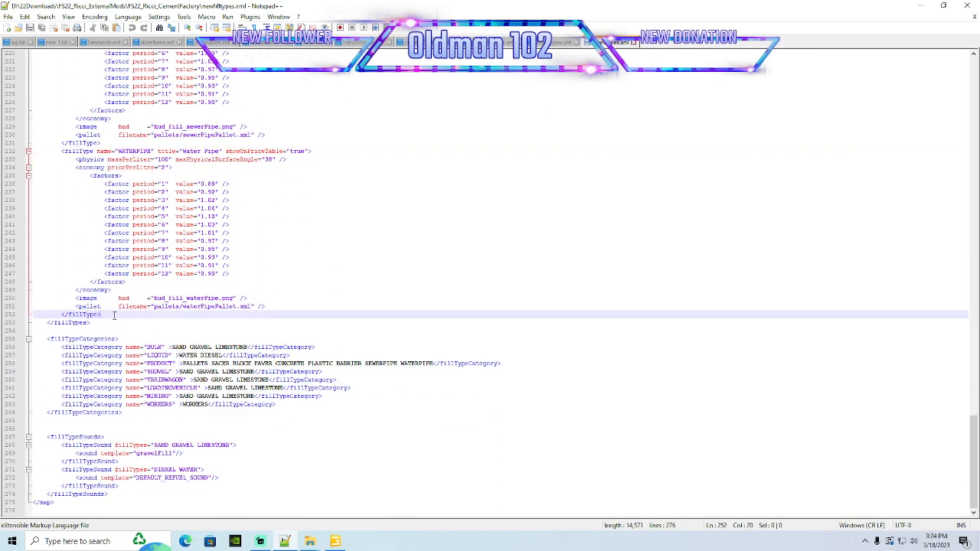
{"action": "key", "text": "Return"}
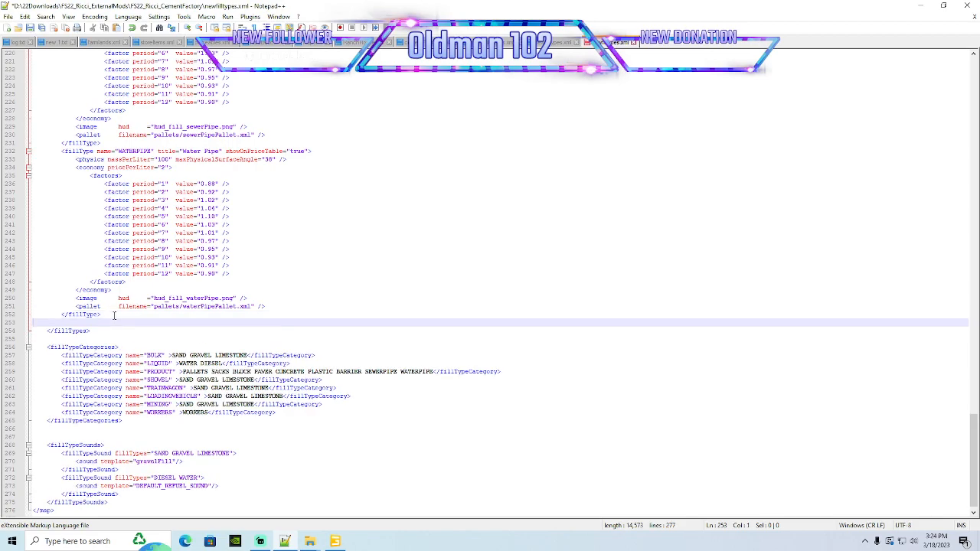
{"action": "type", "text": "<fillType name=\"SALT\" title=\"Salt\" showOnPriceTable=\"true\" achievementName=\"DeliveryStones\" unitShort=\"$l10n_unit_literShort\"> <physics massPerLiter=\"0.4\" maxPhysicalSurfaceAngle=\"35\" /> <economy pricePerLiter=\"0.01\" /> <image hud=\"hud_fill_salt.png\" /> <textures diffuse=\"fillPlanes/salt_diffuse.dds\" normal=\"fillPlanes/salt_normal.dds\" specular=\"$data/fillPlanes/stone_specular.png\" distance=\"$data/fillPlanes/distance/stoneDistance_diffuse.png\" /> </fillType>"}
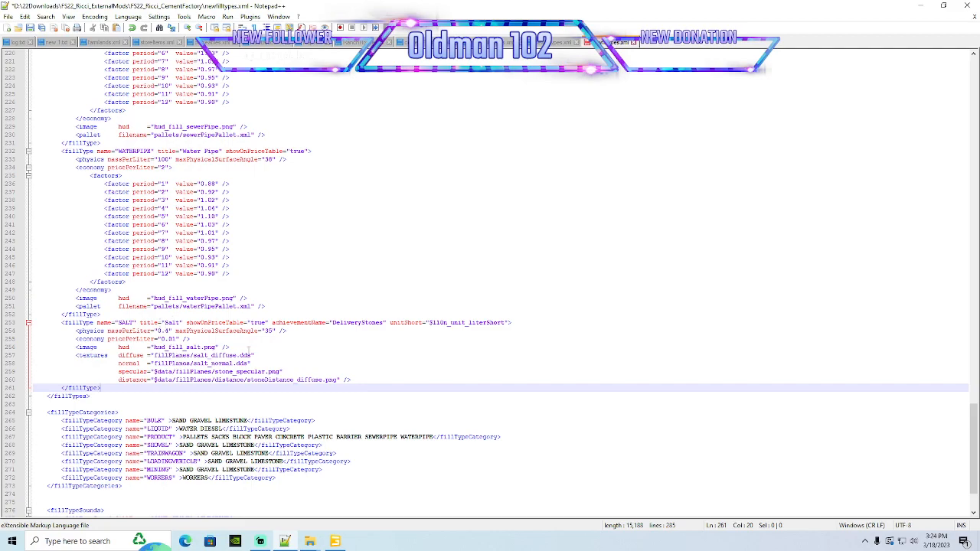
Add SALT after SAND in the BULK fillTypeCategory of the cement factory's newfilltypes.xml
{"action": "scroll", "coordinate": [253, 348], "scroll_direction": "down", "scroll_amount": 2}
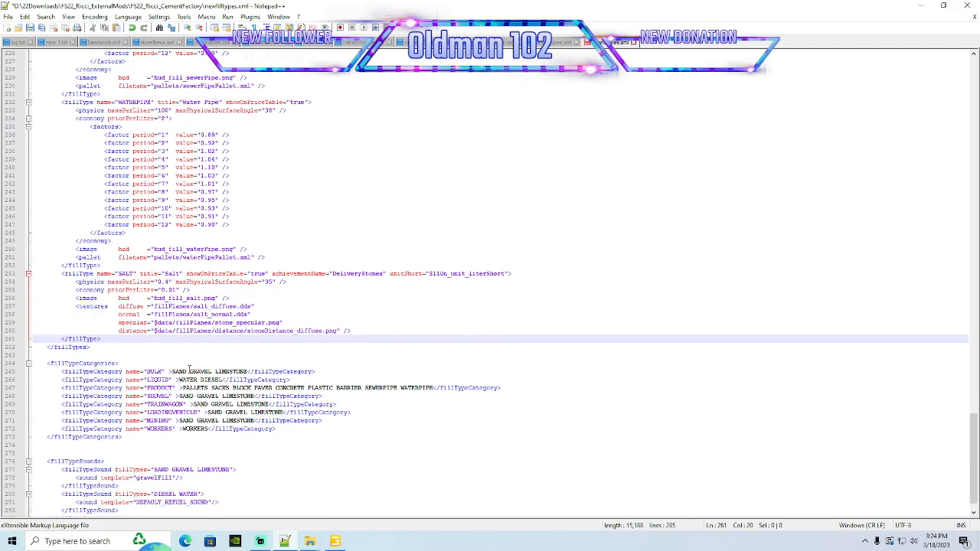
{"action": "left_click_drag", "start_coordinate": [186, 371], "coordinate": [190, 371]}
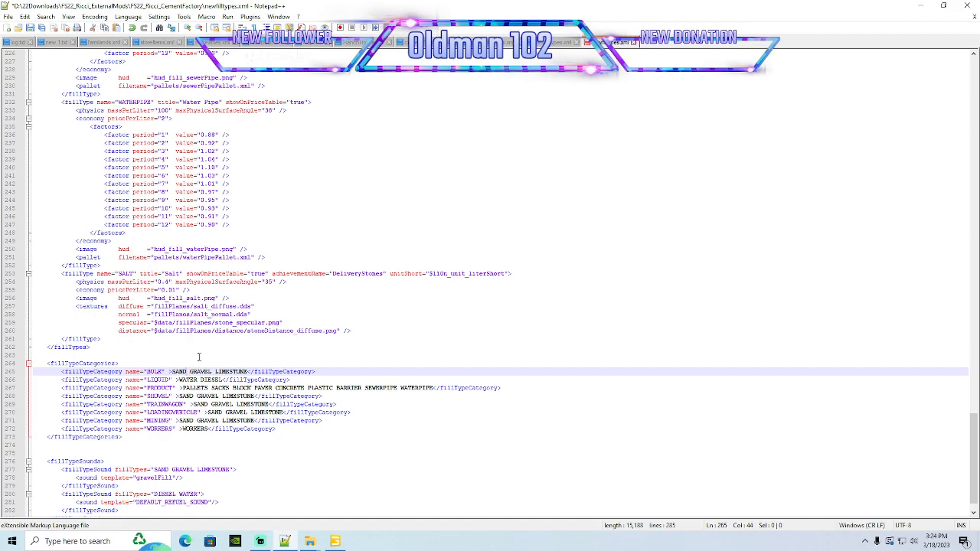
{"action": "type", "text": "S"}
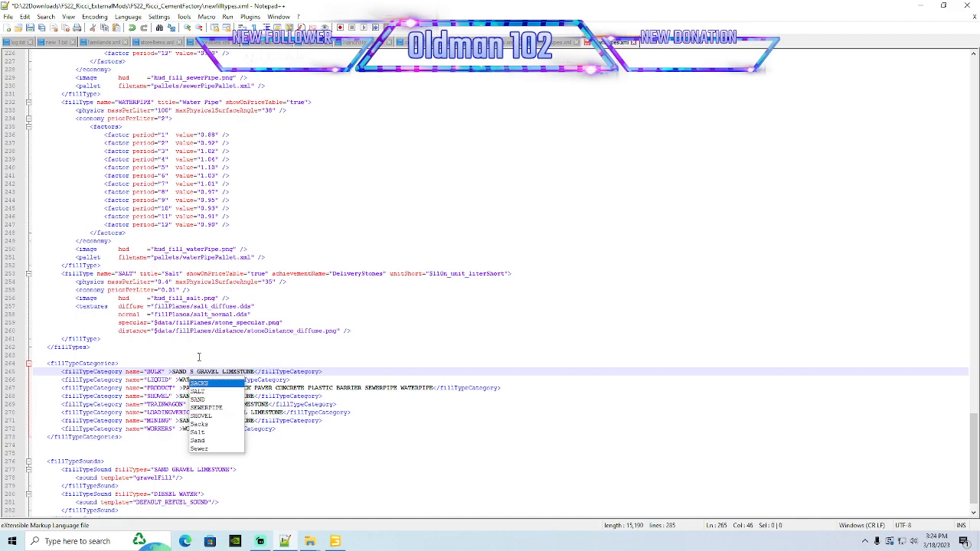
{"action": "key", "text": "Down"}
{"action": "key", "text": "Return"}
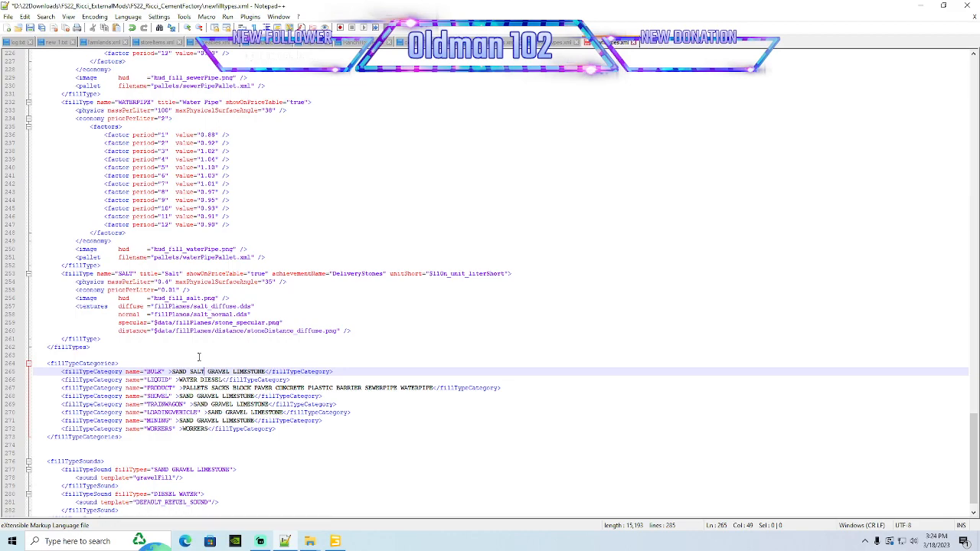
Add SALT between SAND and GRAVEL in the SHOVEL fillTypeCategory
{"action": "left_click", "coordinate": [198, 396]}
{"action": "type", "text": "S"}
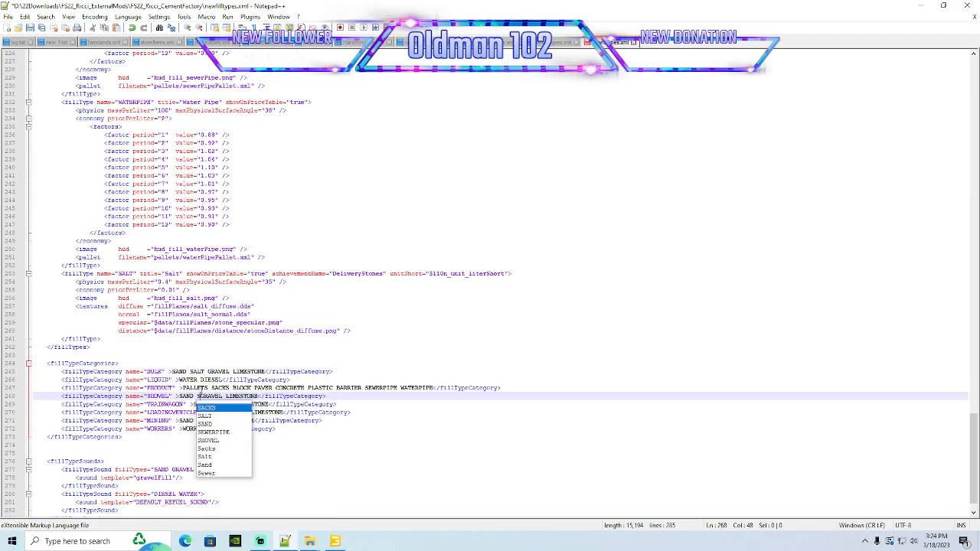
{"action": "type", "text": "AND"}
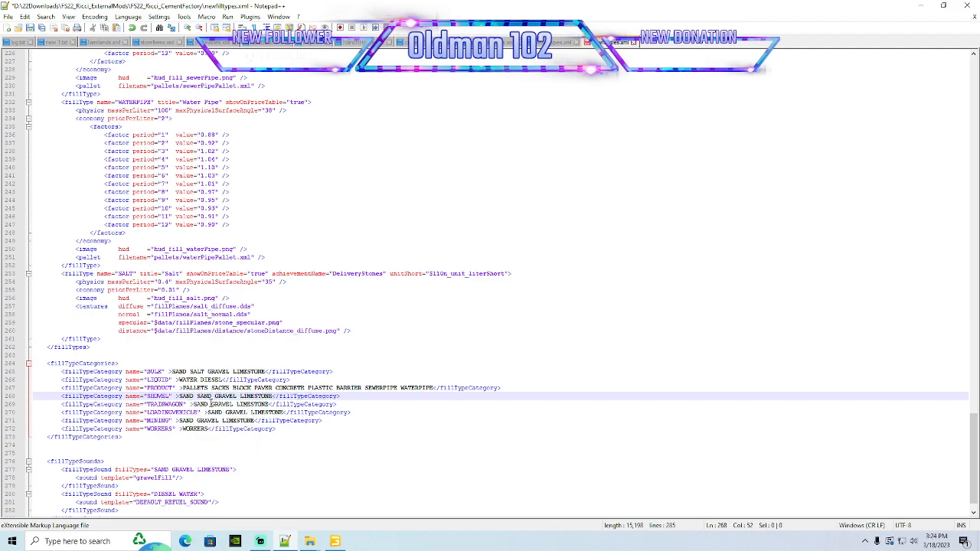
{"action": "left_click", "coordinate": [211, 403]}
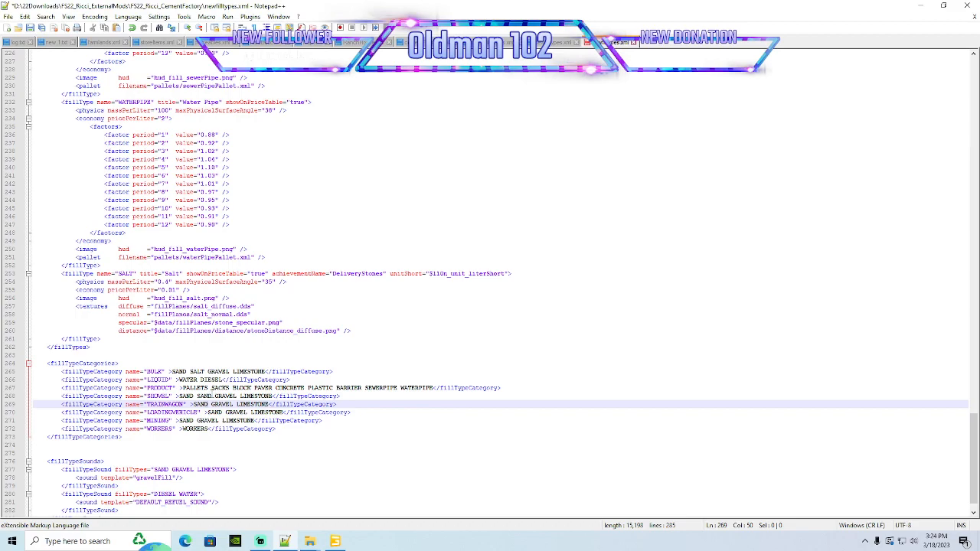
{"action": "left_click", "coordinate": [211, 395]}
{"action": "key", "text": "BackSpace"}
{"action": "key", "text": "BackSpace"}
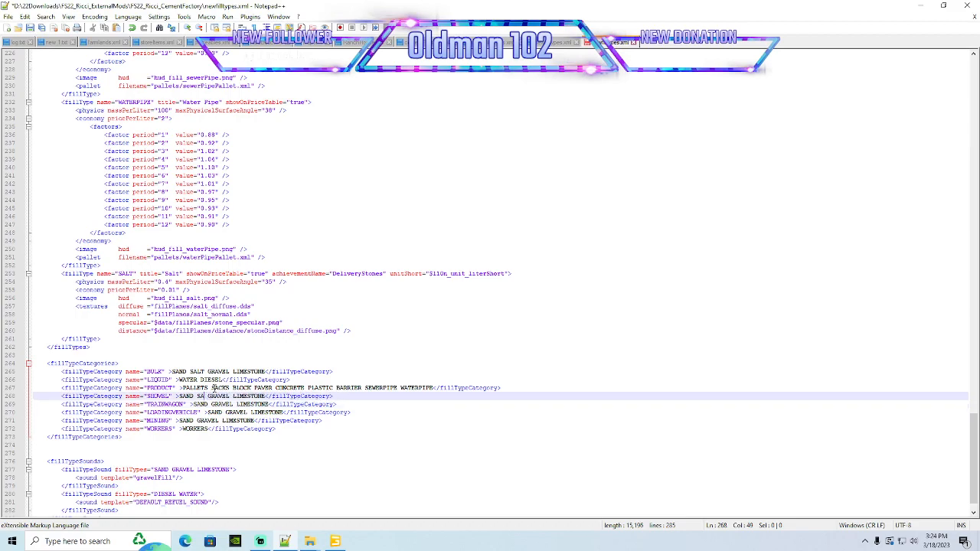
{"action": "type", "text": "LT"}
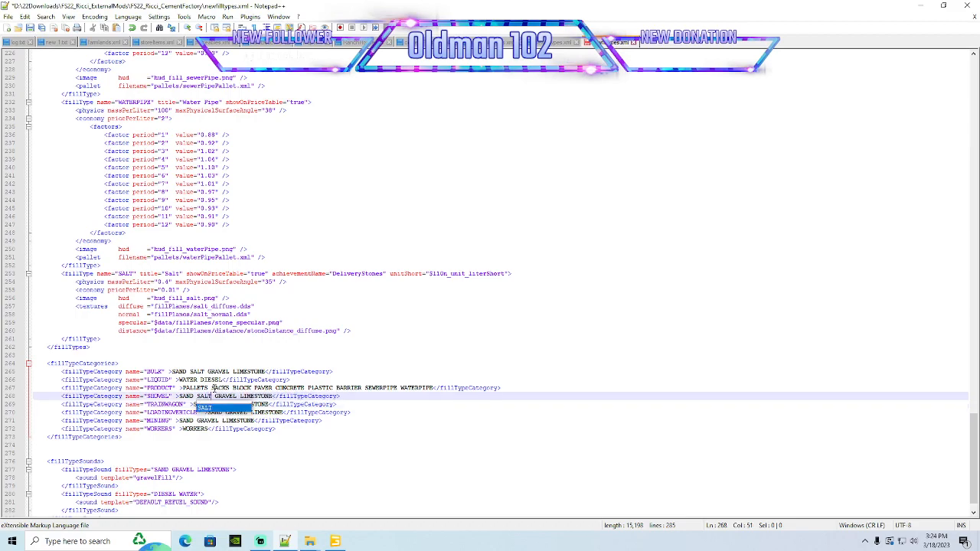
Add SALT after SAND in the TRAINWAGON and LOADINGVEHICLE fillTypeCategory entries
{"action": "left_click", "coordinate": [207, 404]}
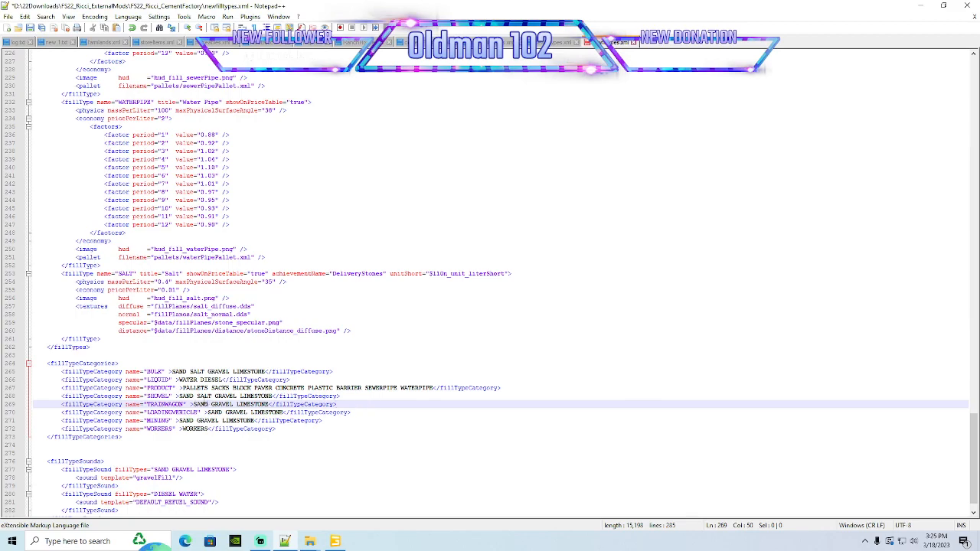
{"action": "type", "text": "SALT"}
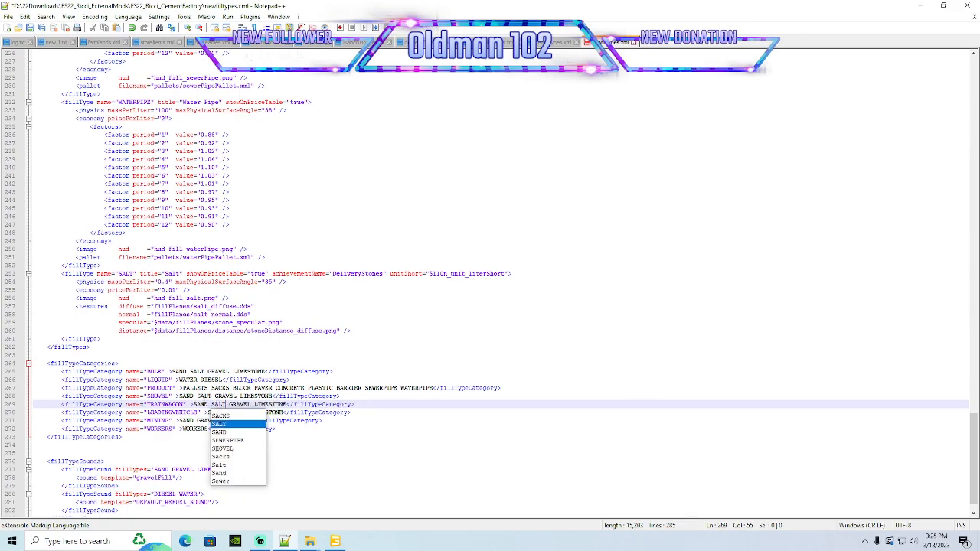
{"action": "left_click", "coordinate": [406, 420]}
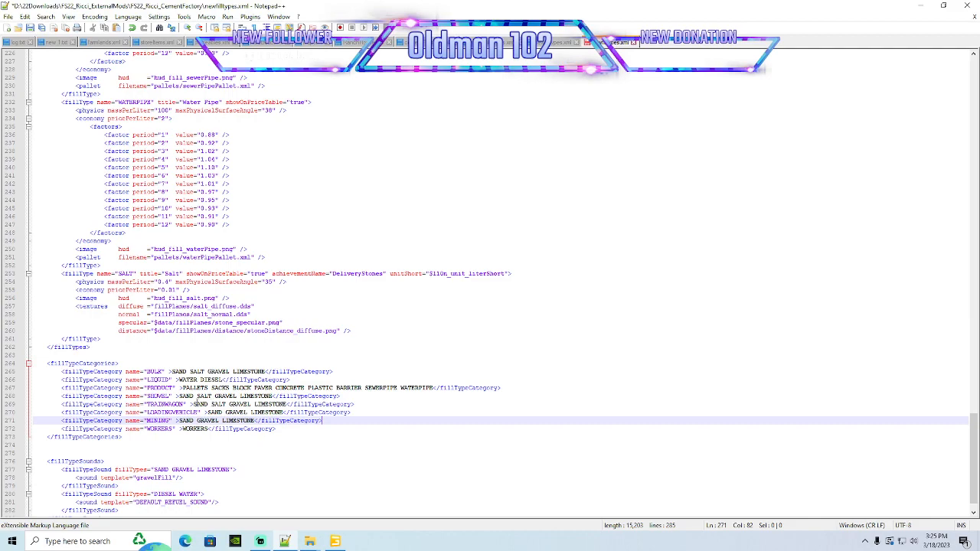
{"action": "left_click", "coordinate": [222, 413]}
{"action": "type", "text": "SAL"}
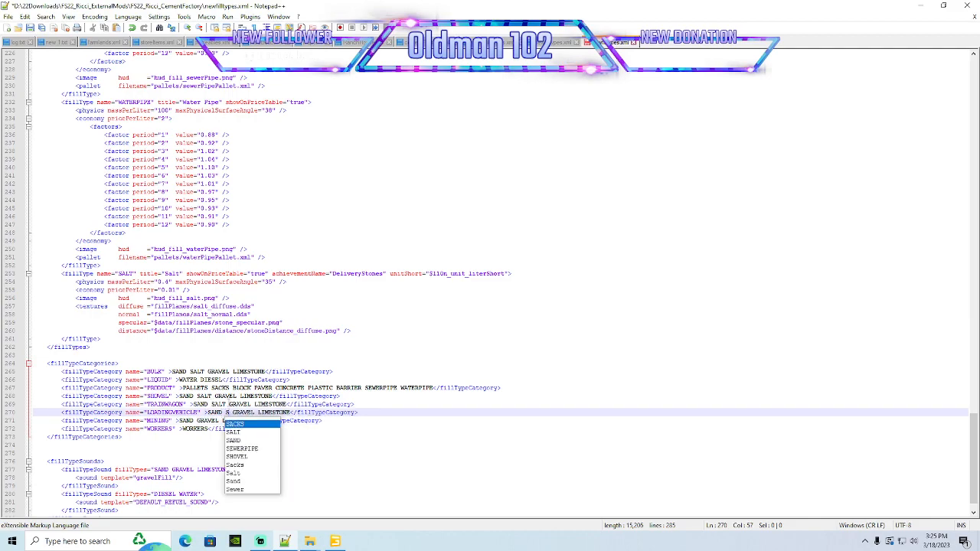
{"action": "type", "text": "T"}
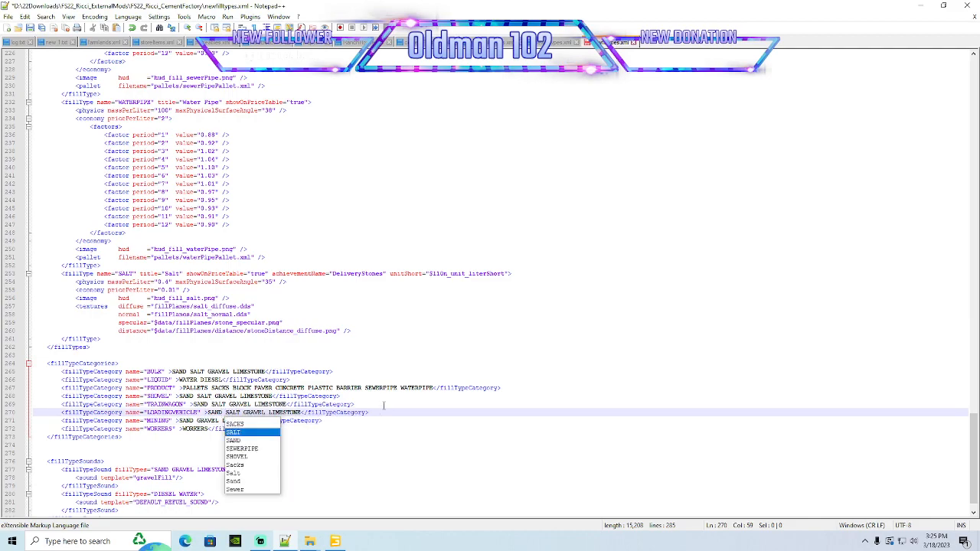
{"action": "left_click", "coordinate": [382, 405]}
Add SALT after SAND in the MINING fillTypeCategory
{"action": "left_click", "coordinate": [193, 420]}
{"action": "type", "text": "SALT"}
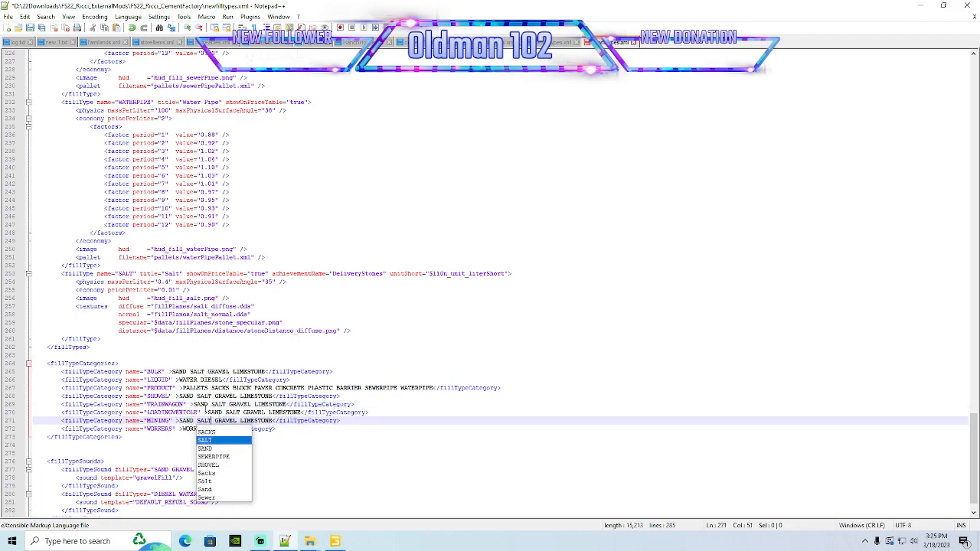
{"action": "left_click", "coordinate": [359, 421]}
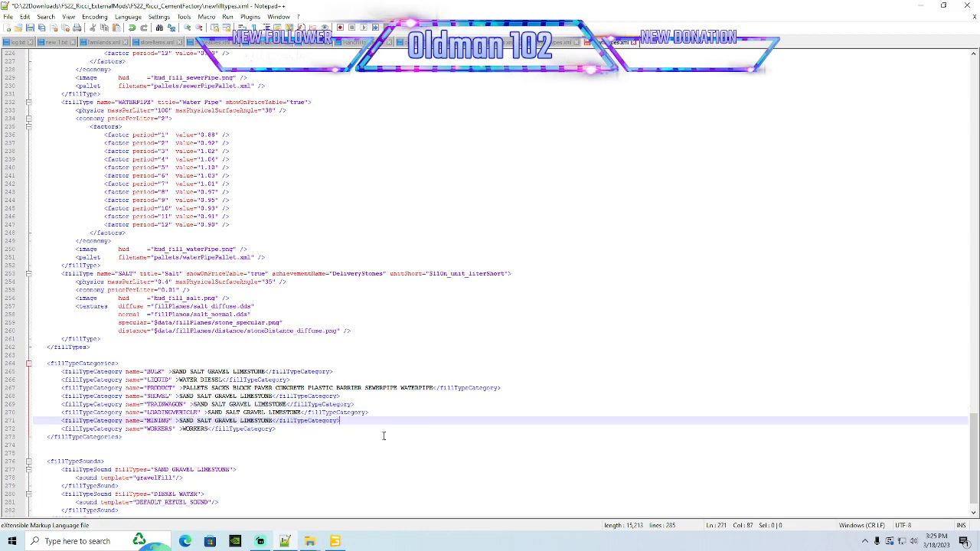
Add SALT after SAND in the fillTypeSound entry that uses the gravelFill template, and save the file
{"action": "scroll", "coordinate": [371, 439], "scroll_direction": "down", "scroll_amount": 1}
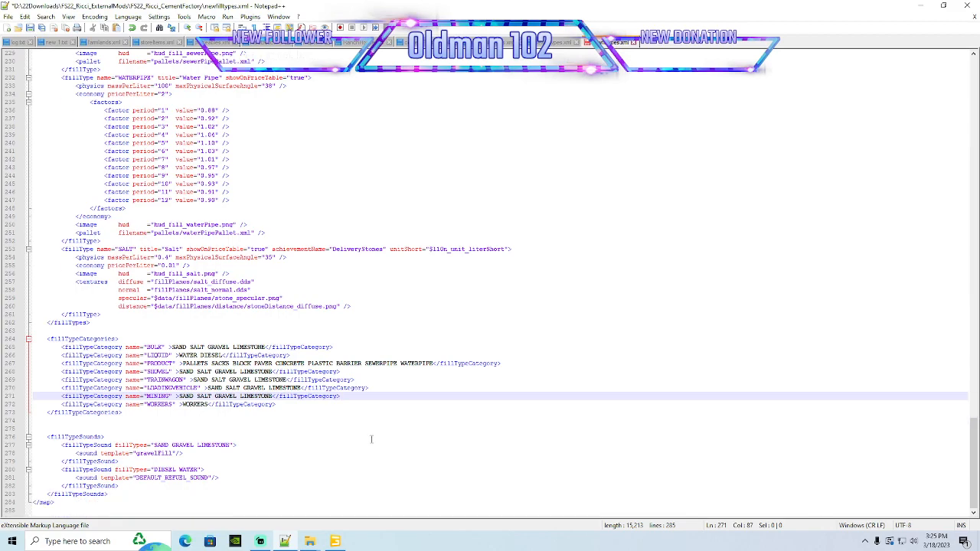
{"action": "double_click", "coordinate": [170, 445]}
{"action": "key", "text": "Left"}
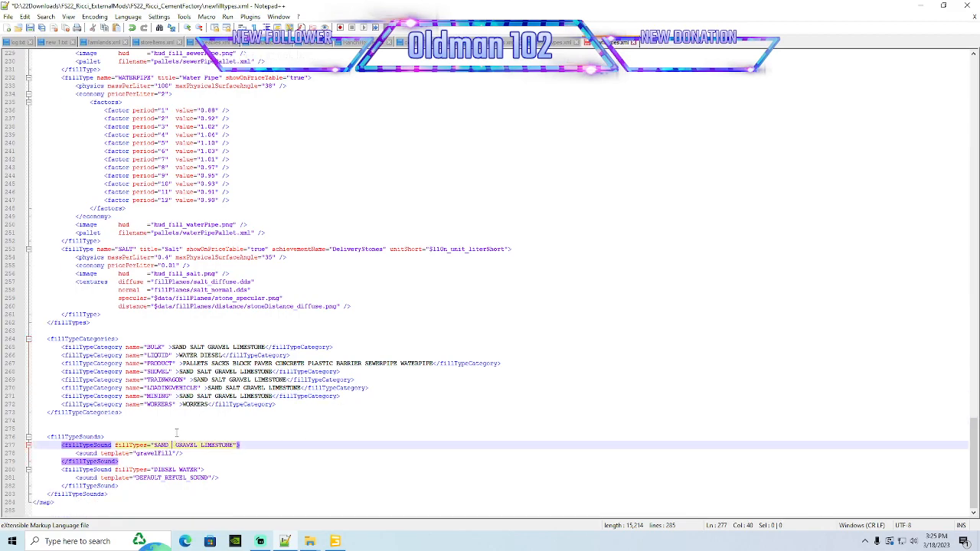
{"action": "type", "text": "SALT"}
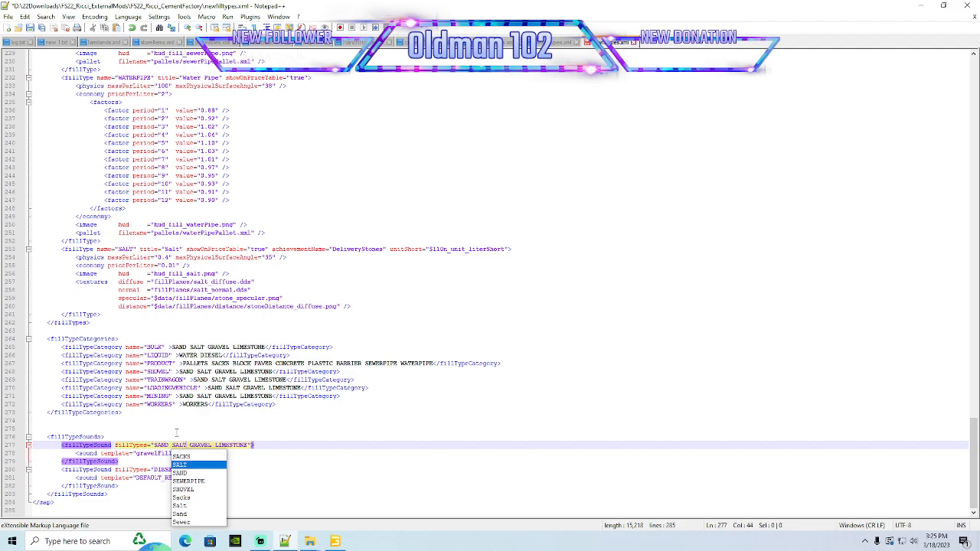
{"action": "key", "text": "End"}
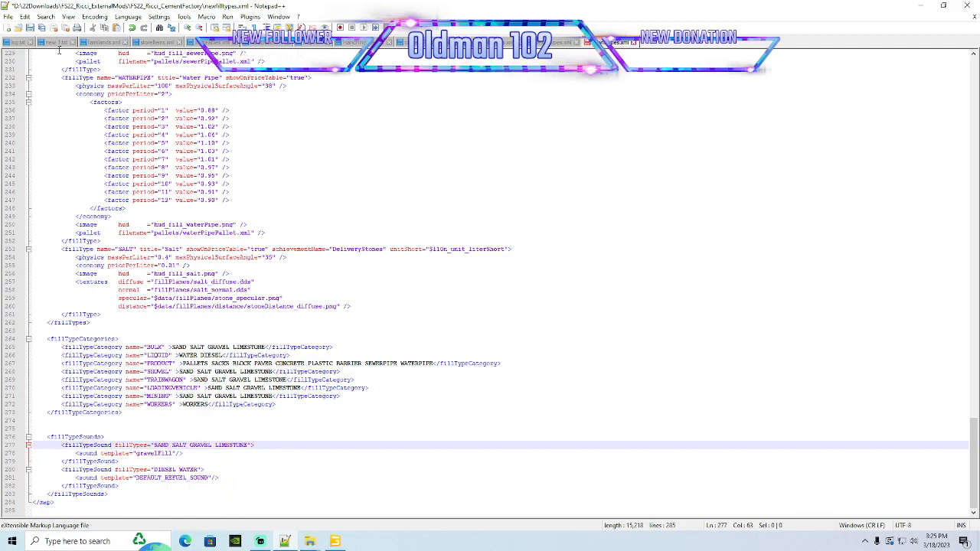
{"action": "left_click", "coordinate": [30, 28]}
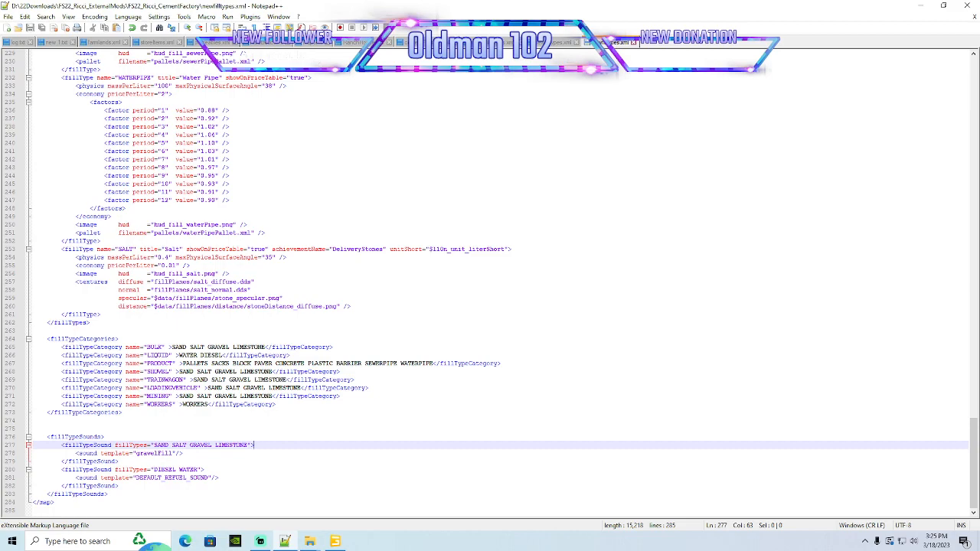
Copy the ROADSALT fillType definition from the map's maps_fillTypes.xml and close the salt mine's newfilltypes.xml
{"action": "left_click", "coordinate": [503, 44]}
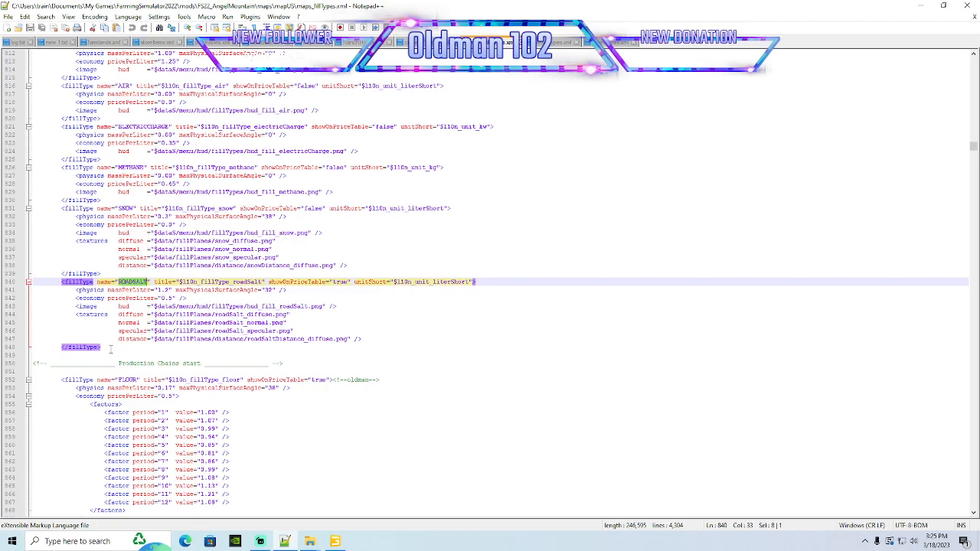
{"action": "left_click_drag", "start_coordinate": [104, 348], "coordinate": [34, 282]}
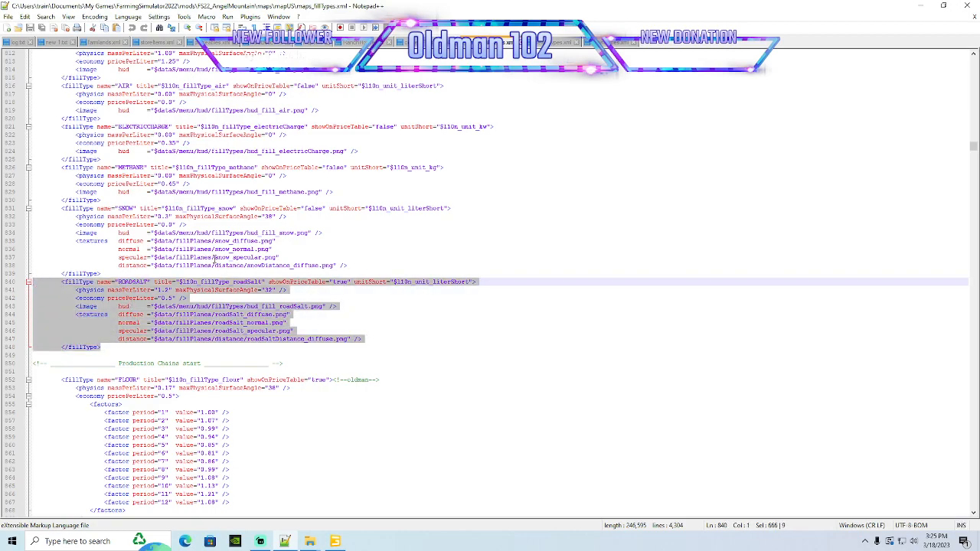
{"action": "left_click", "coordinate": [548, 42]}
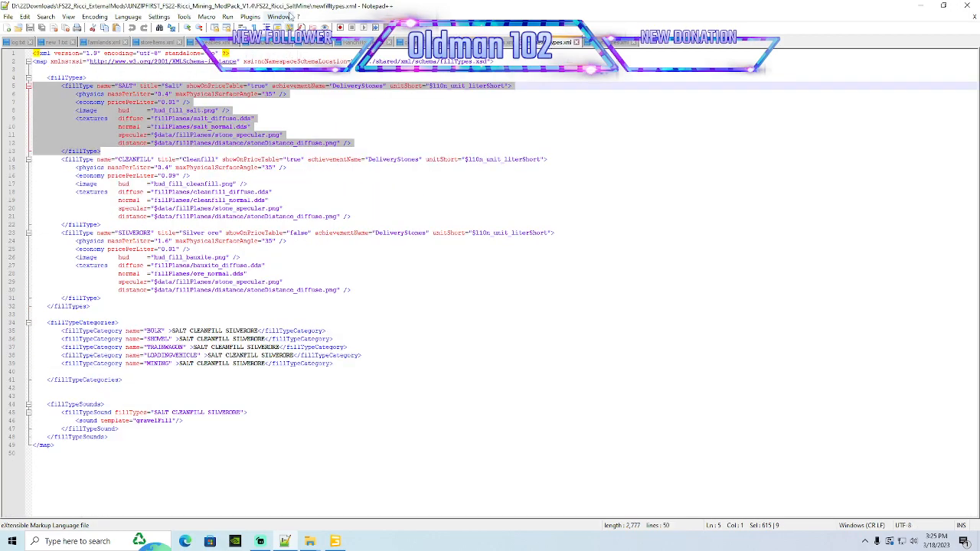
{"action": "left_click", "coordinate": [576, 42]}
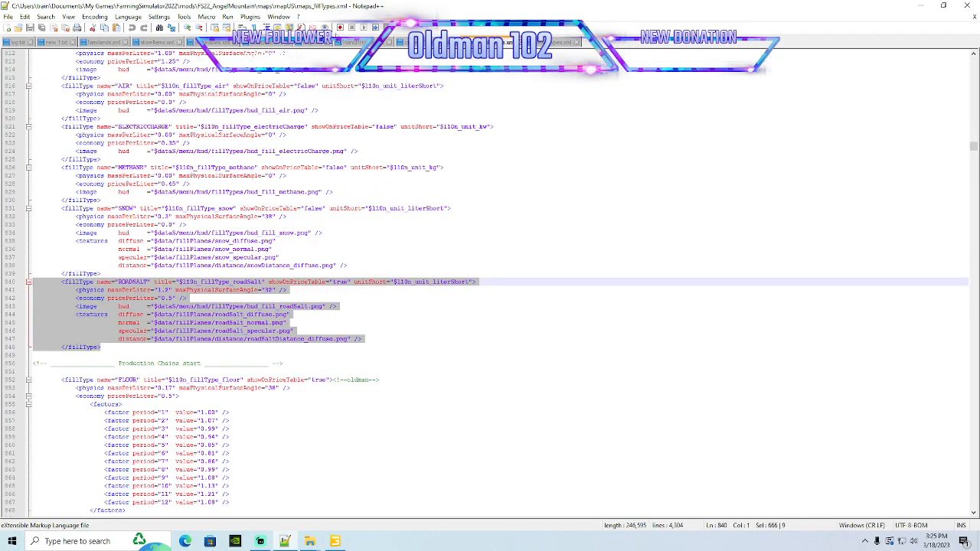
Paste the copied ROADSALT fillType definition below the SALT fillType in the cement factory's newfilltypes.xml
{"action": "left_click", "coordinate": [553, 43]}
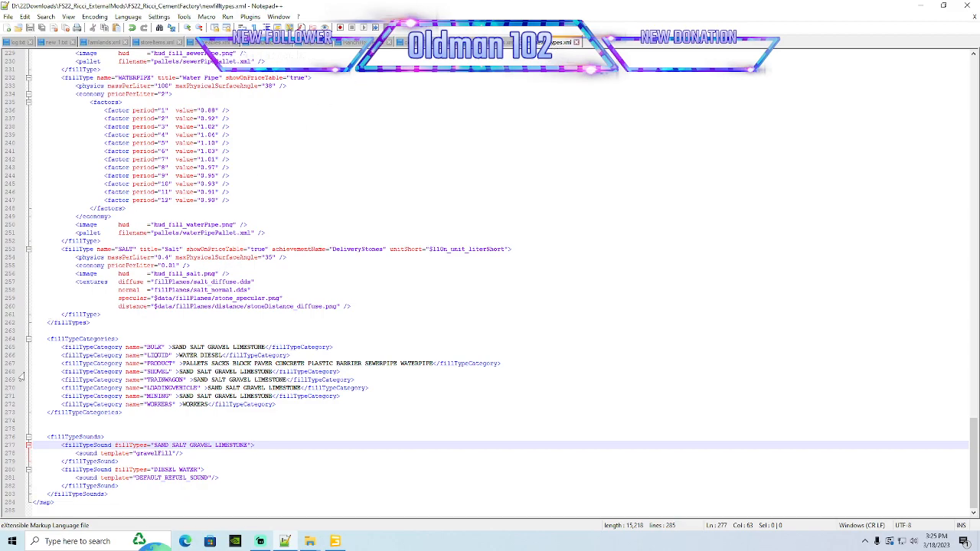
{"action": "left_click", "coordinate": [78, 249]}
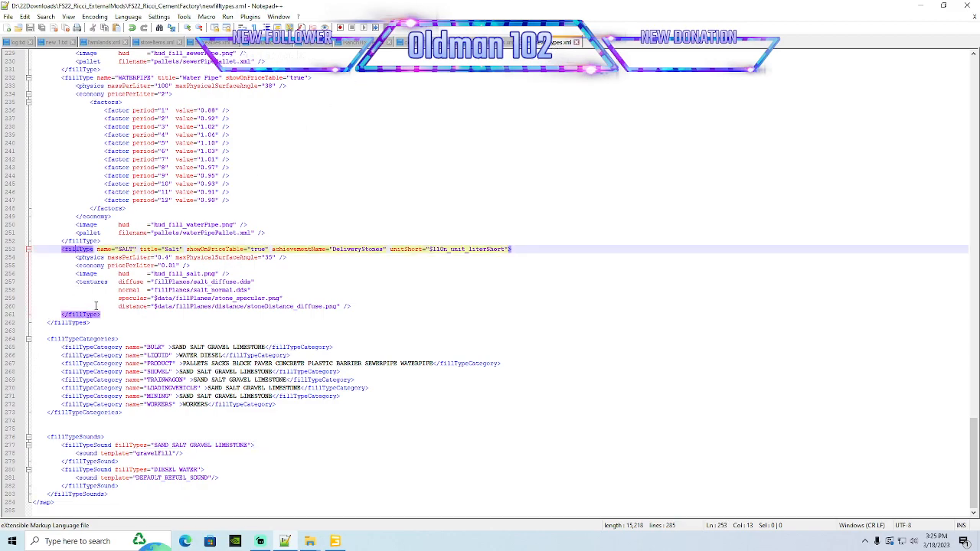
{"action": "left_click", "coordinate": [107, 314]}
{"action": "key", "text": "Return"}
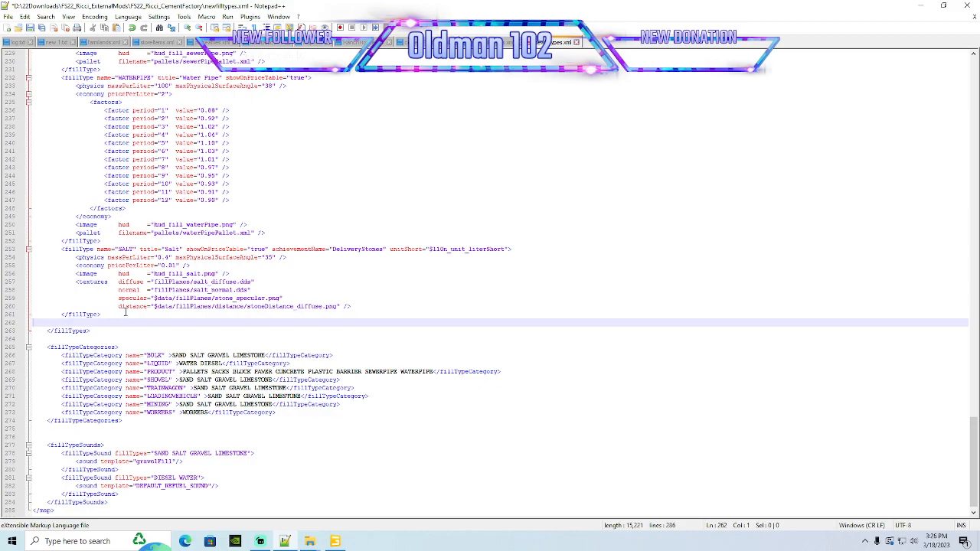
{"action": "key", "text": "ctrl+v"}
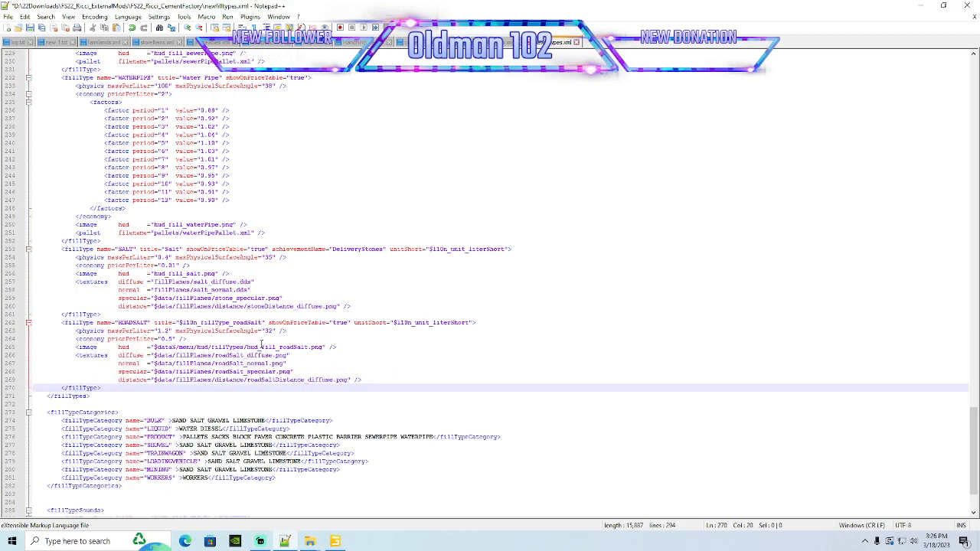
Copy the ROADSALT name and add it after SAND in the BULK fillTypeCategory
{"action": "scroll", "coordinate": [261, 345], "scroll_direction": "down", "scroll_amount": 1}
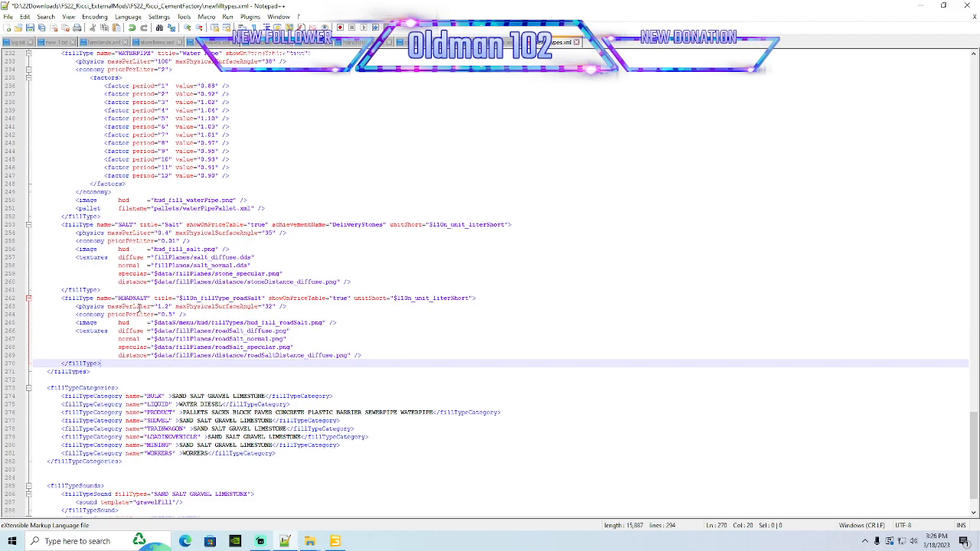
{"action": "left_click_drag", "start_coordinate": [119, 297], "coordinate": [148, 298]}
{"action": "key", "text": "ctrl+c"}
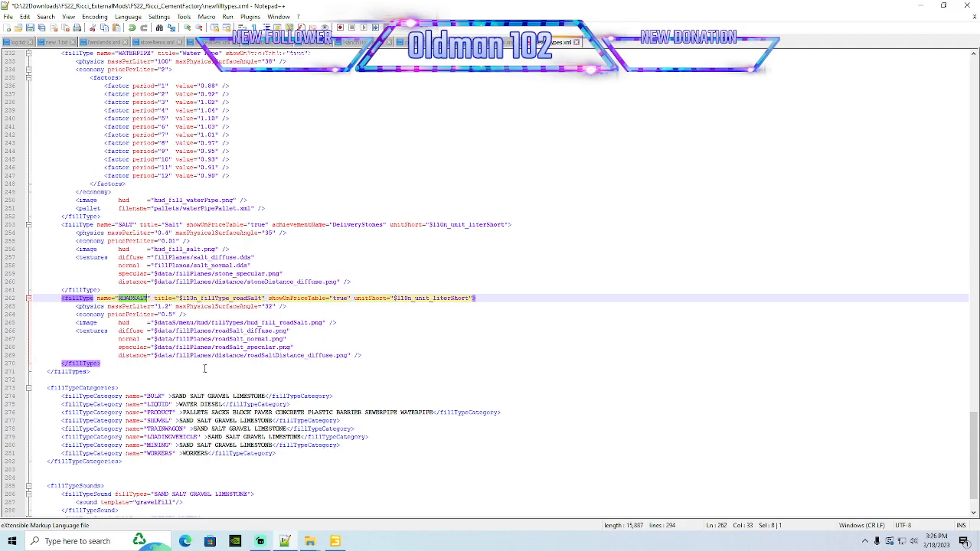
{"action": "left_click_drag", "start_coordinate": [194, 392], "coordinate": [193, 383]}
{"action": "key", "text": "Delete"}
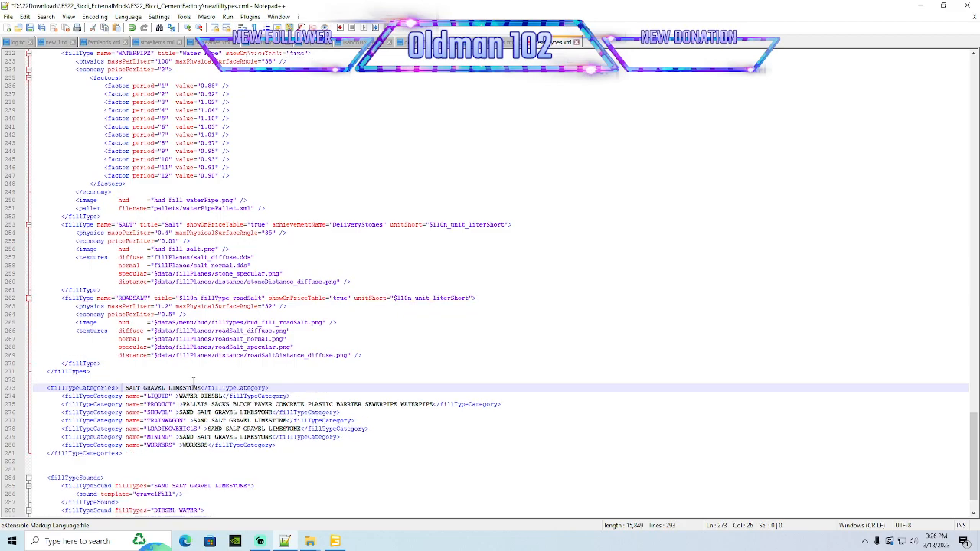
{"action": "key", "text": "ctrl+z"}
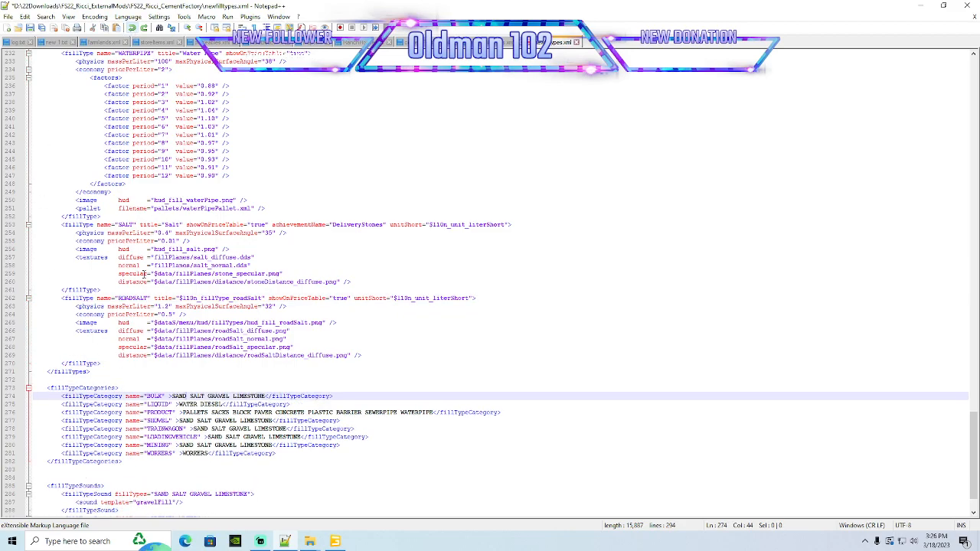
{"action": "key", "text": "ctrl+v"}
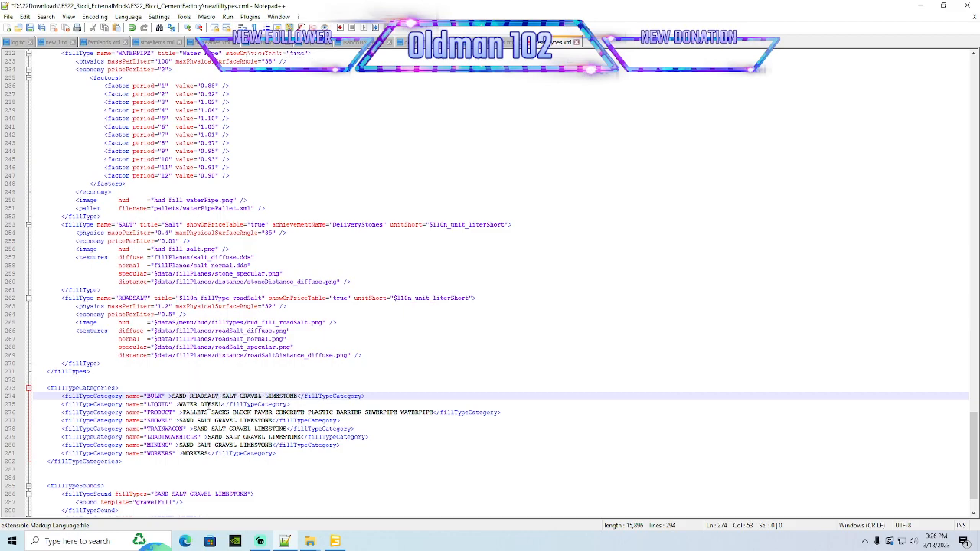
Add ROADSALT after SAND in the SHOVEL, TRAINWAGON, LOADINGVEHICLE and MINING fillTypeCategory entries
{"action": "left_click", "coordinate": [196, 420]}
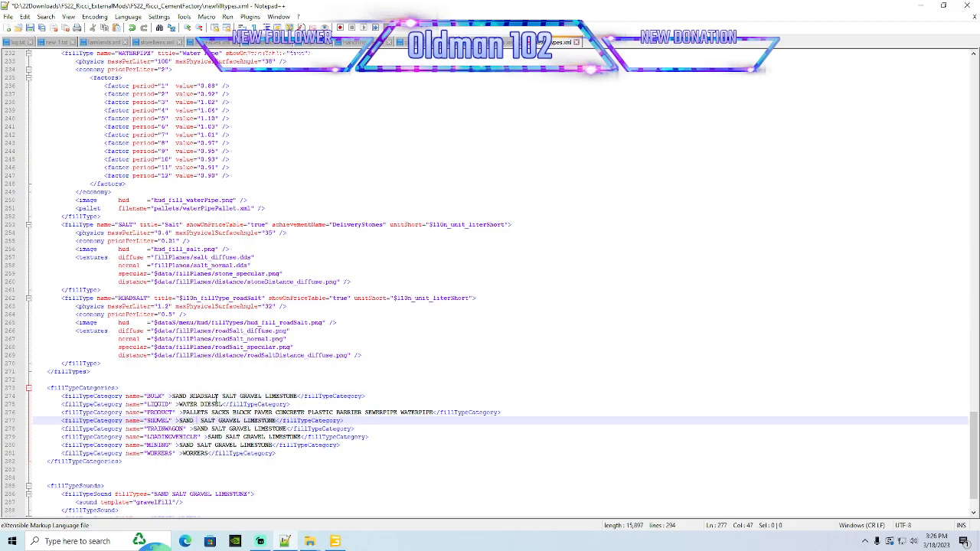
{"action": "key", "text": "ctrl+v"}
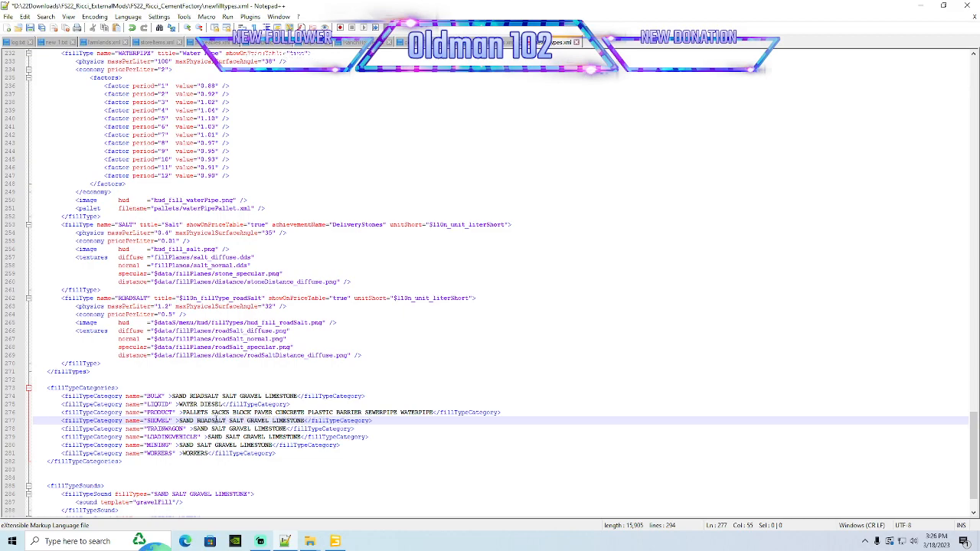
{"action": "left_click", "coordinate": [211, 429]}
{"action": "key", "text": "ctrl+v"}
{"action": "left_click", "coordinate": [222, 436]}
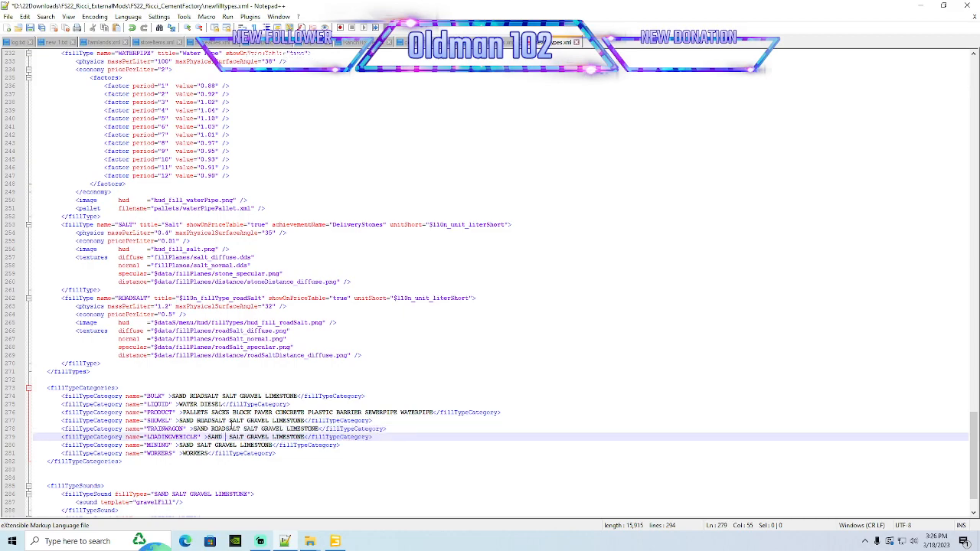
{"action": "key", "text": "ctrl+v"}
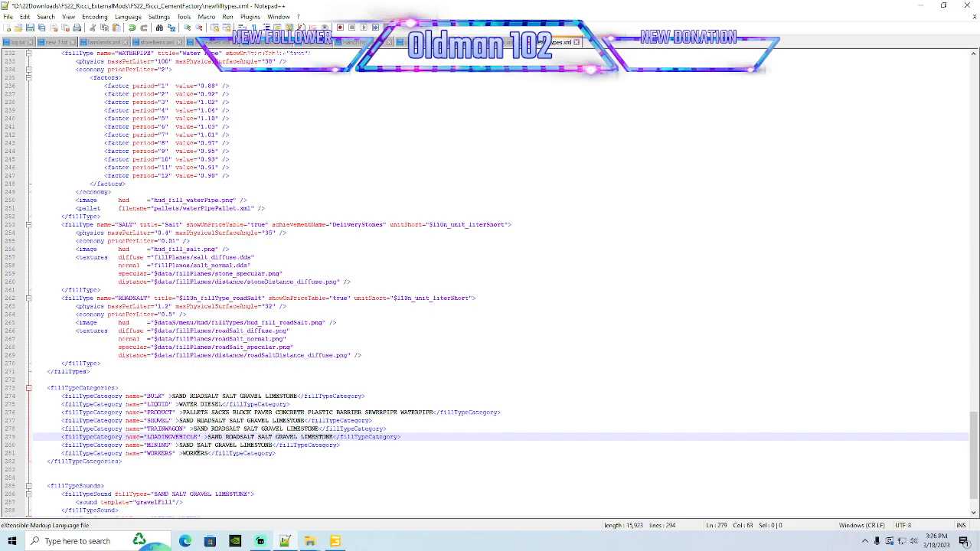
{"action": "left_click", "coordinate": [197, 446]}
{"action": "key", "text": "ctrl+v"}
Add ROADSALT after SAND in the fillTypeSound entry that uses the gravelFill template, and save the file
{"action": "scroll", "coordinate": [201, 438], "scroll_direction": "down", "scroll_amount": 2}
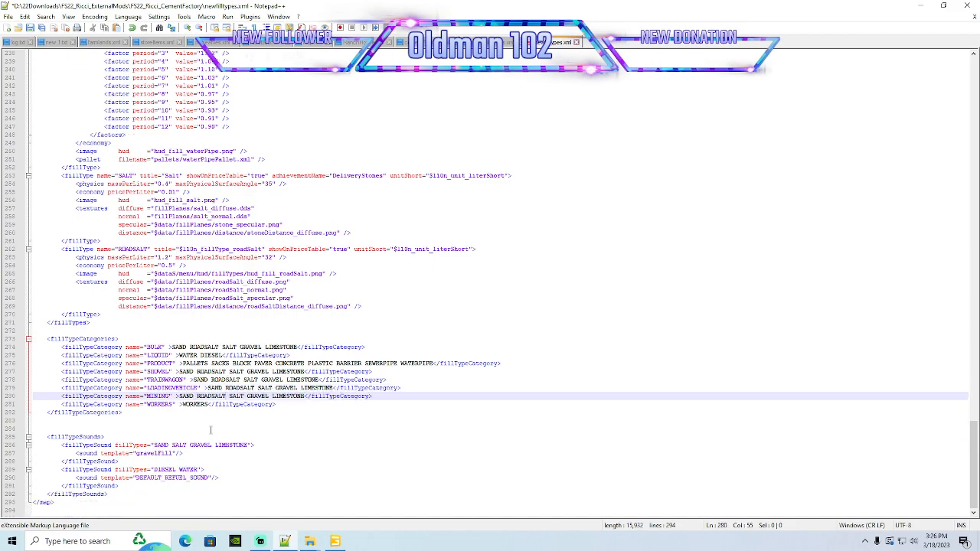
{"action": "left_click", "coordinate": [170, 444]}
{"action": "key", "text": "ctrl+v"}
{"action": "left_click", "coordinate": [30, 27]}
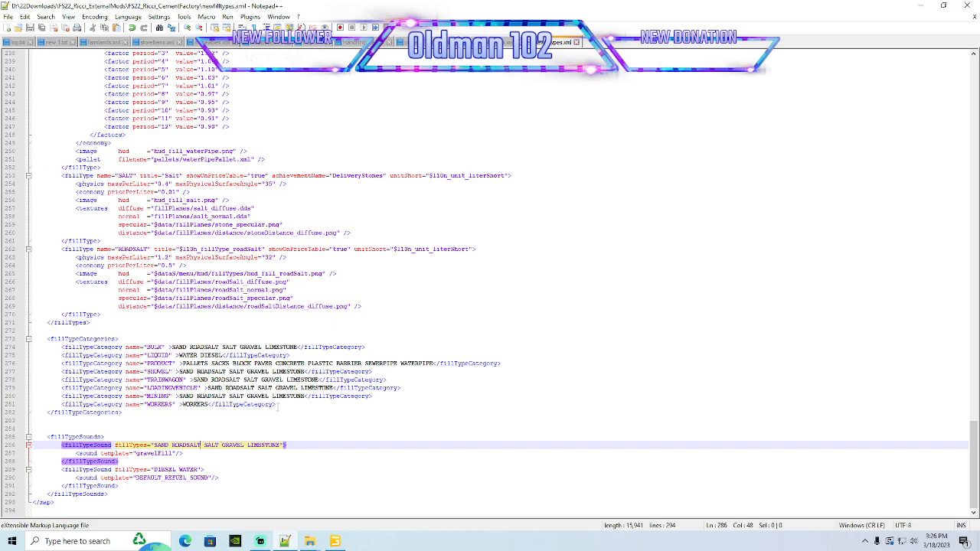
{"action": "scroll", "coordinate": [277, 408], "scroll_direction": "up", "scroll_amount": 4}
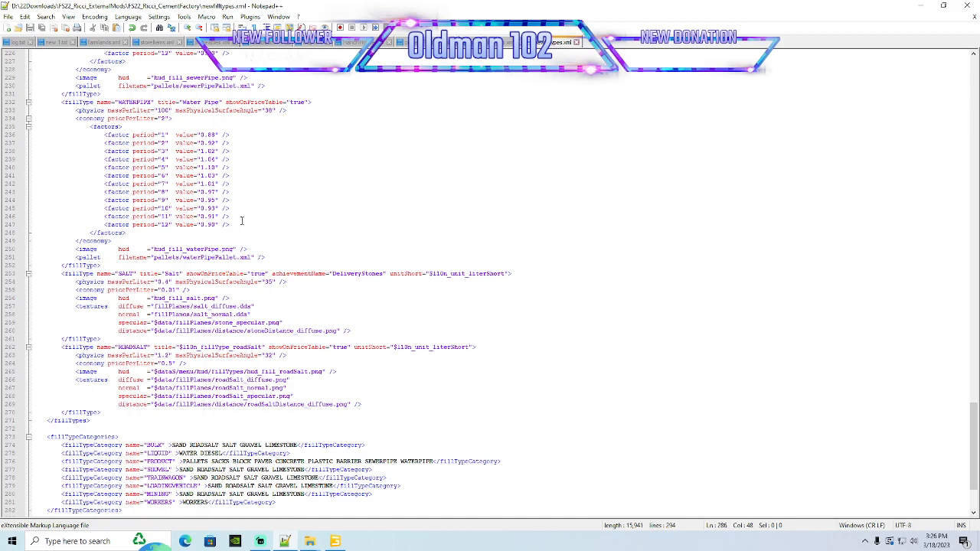
Copy the hud_fill_salt image from the FS22_Ricci_SaltMine folder into the FS22_Ricci_CementFactory folder
{"action": "left_click", "coordinate": [920, 5]}
{"action": "left_click_drag", "start_coordinate": [342, 74], "coordinate": [294, 58]}
{"action": "left_click_drag", "start_coordinate": [666, 109], "coordinate": [700, 90]}
{"action": "right_click", "coordinate": [473, 293]}
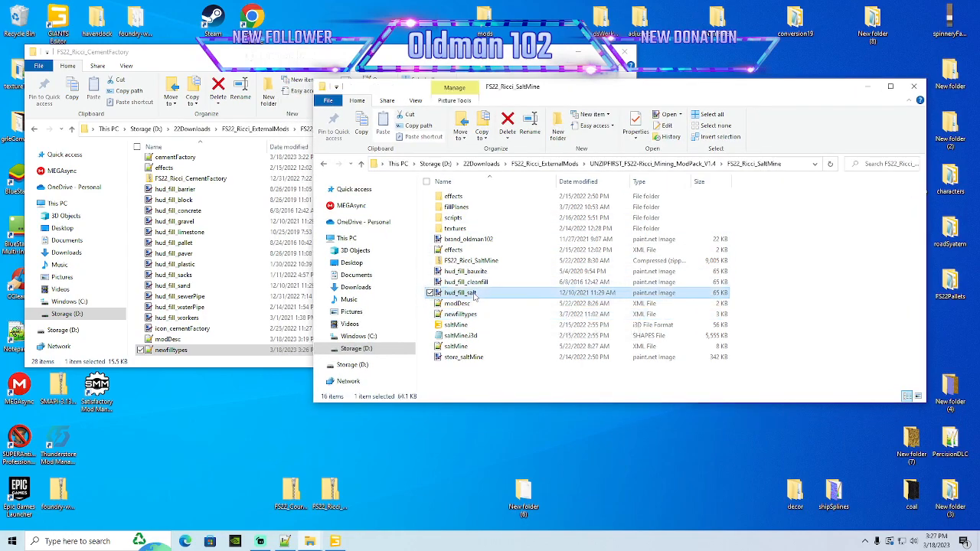
{"action": "left_click", "coordinate": [506, 234]}
{"action": "left_click", "coordinate": [490, 184]}
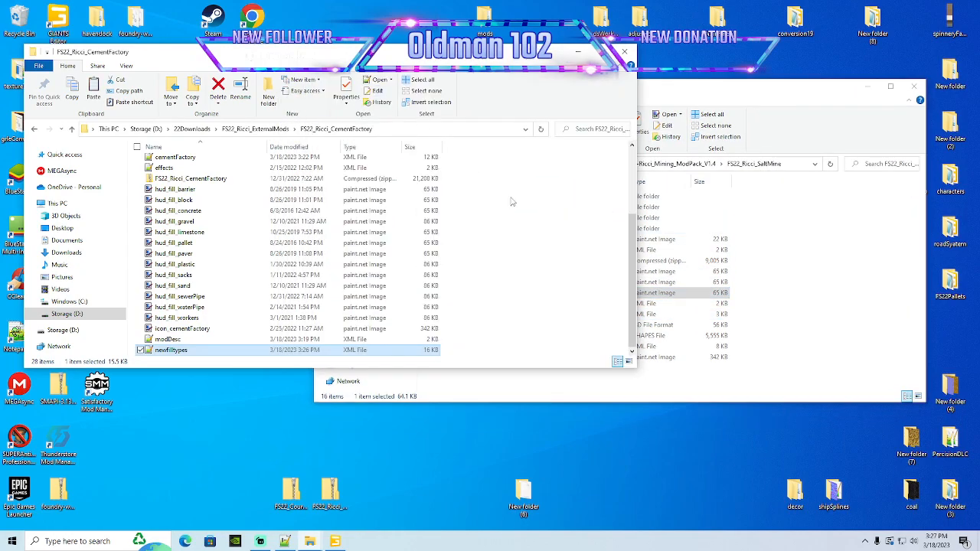
{"action": "right_click", "coordinate": [570, 228]}
{"action": "left_click", "coordinate": [591, 298]}
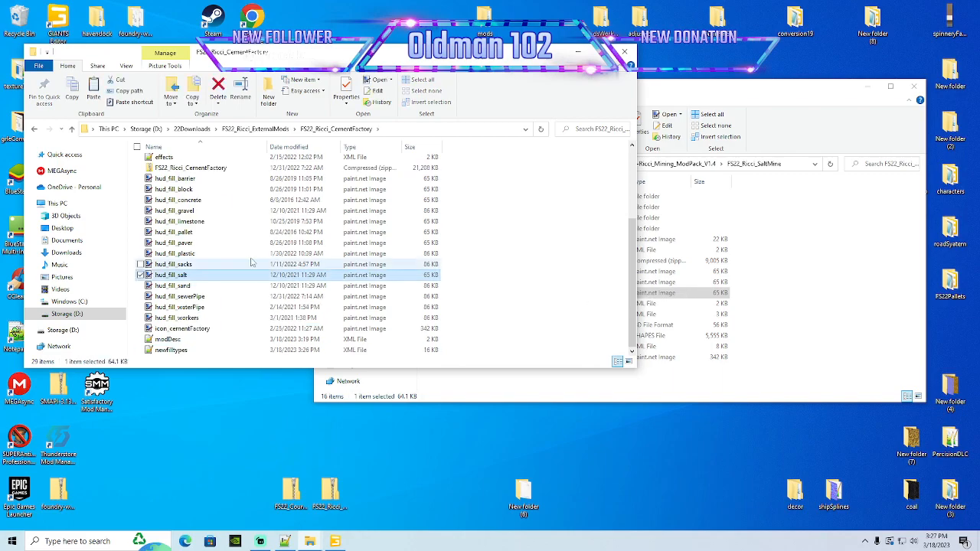
Duplicate the SALT capacity line at the end of the storage capacities in cementFactory.xml
{"action": "left_click", "coordinate": [284, 541]}
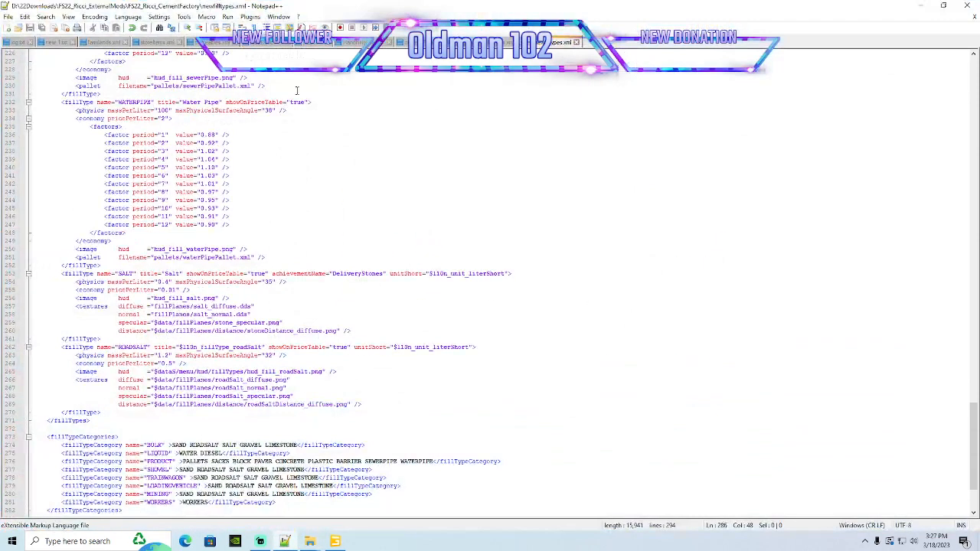
{"action": "left_click", "coordinate": [414, 43]}
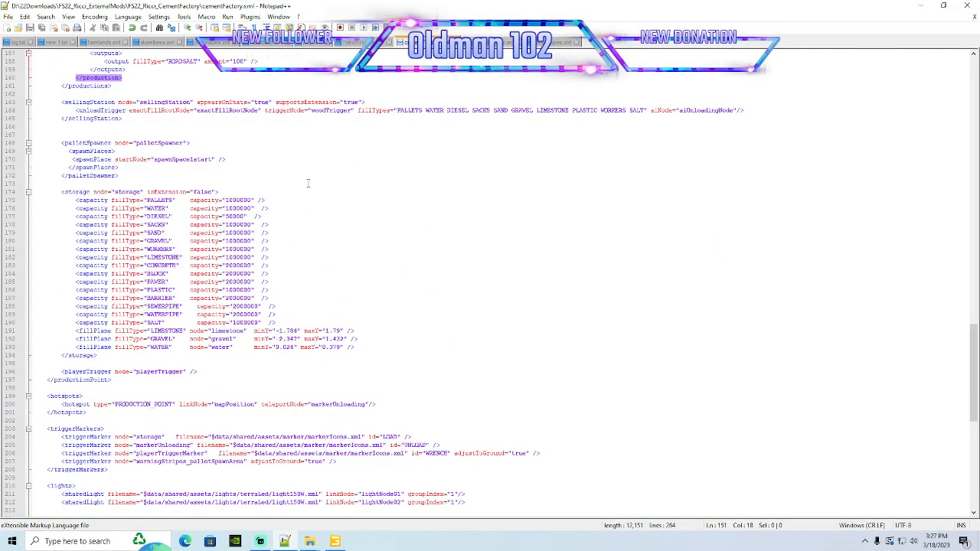
{"action": "scroll", "coordinate": [309, 183], "scroll_direction": "up", "scroll_amount": 5}
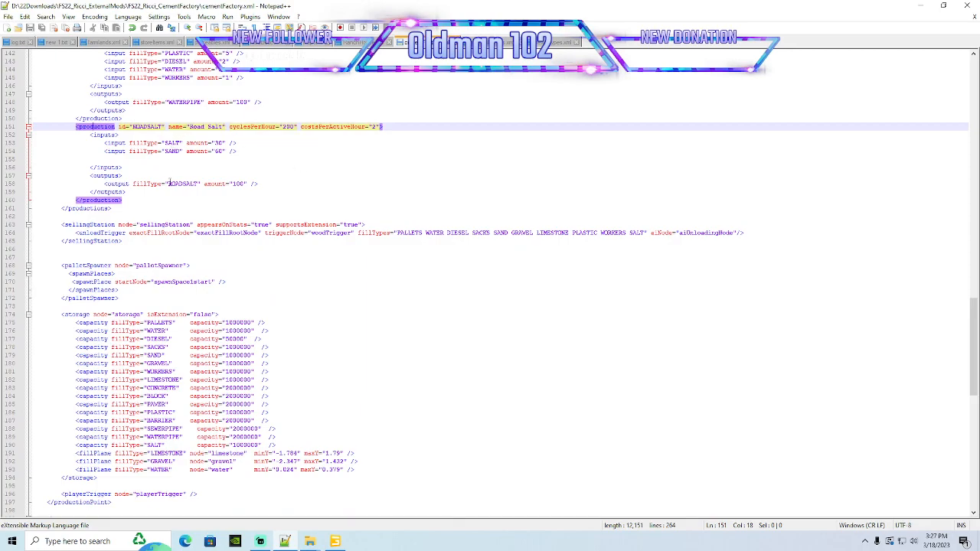
{"action": "double_click", "coordinate": [178, 184]}
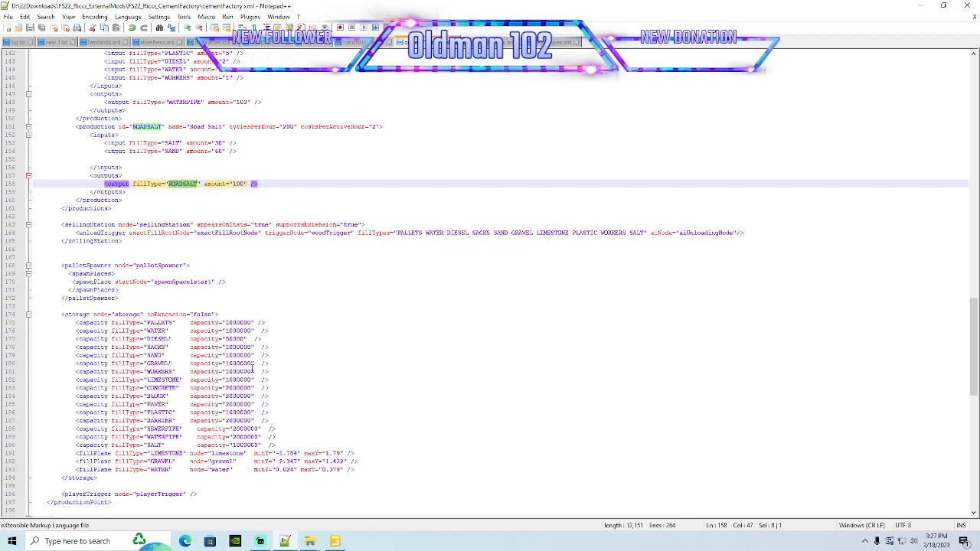
{"action": "scroll", "coordinate": [172, 371], "scroll_direction": "down", "scroll_amount": 3}
{"action": "left_click", "coordinate": [282, 372]}
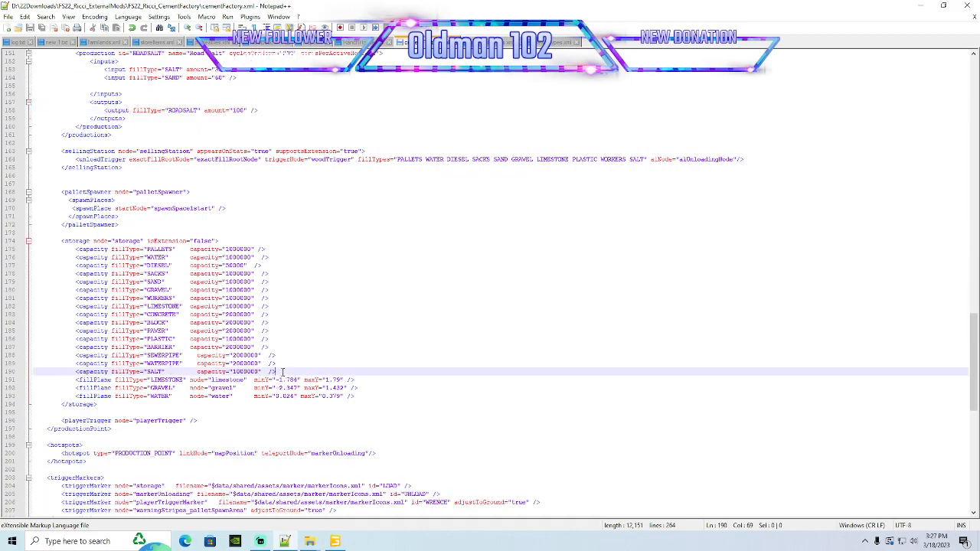
{"action": "key", "text": "Return"}
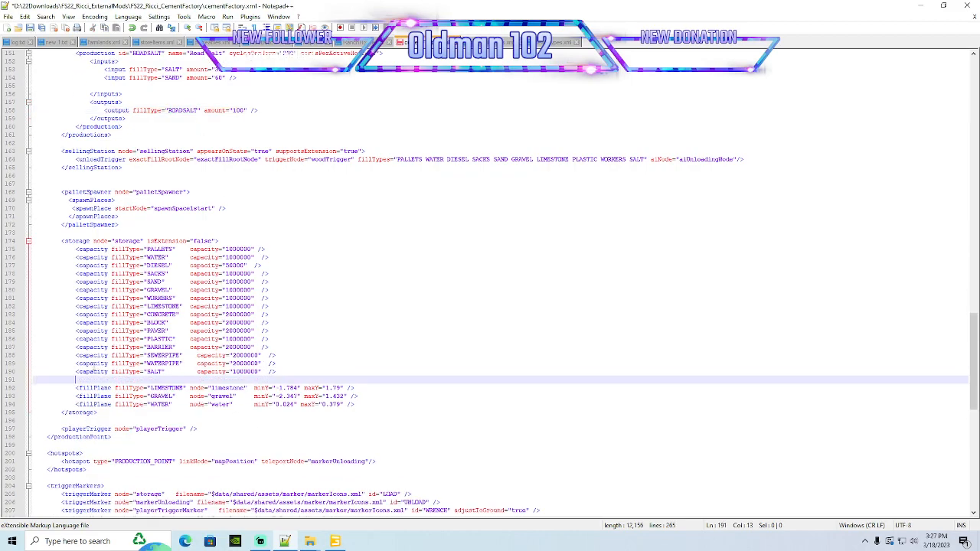
{"action": "left_click", "coordinate": [9, 373]}
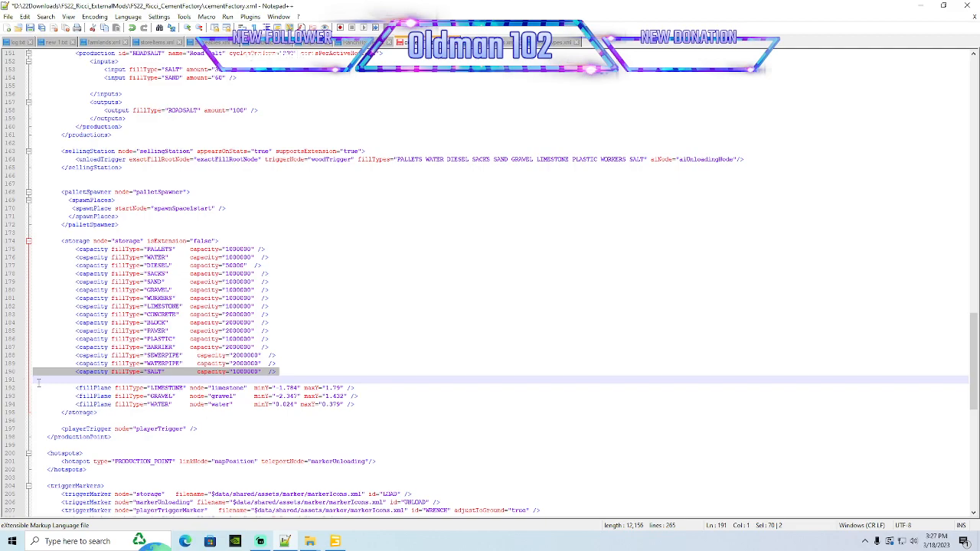
{"action": "left_click", "coordinate": [35, 380]}
{"action": "key", "text": "ctrl+v"}
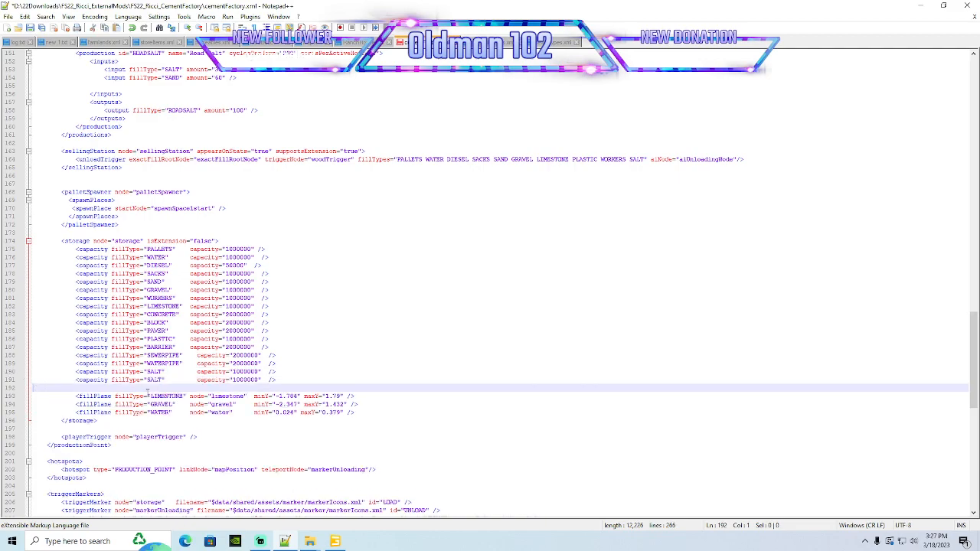
Change the duplicated capacity line's fillType to ROADSALT and delete the blank line below it
{"action": "left_click", "coordinate": [162, 379]}
{"action": "key", "text": "BackSpace"}
{"action": "key", "text": "BackSpace"}
{"action": "key", "text": "BackSpace"}
{"action": "key", "text": "BackSpace"}
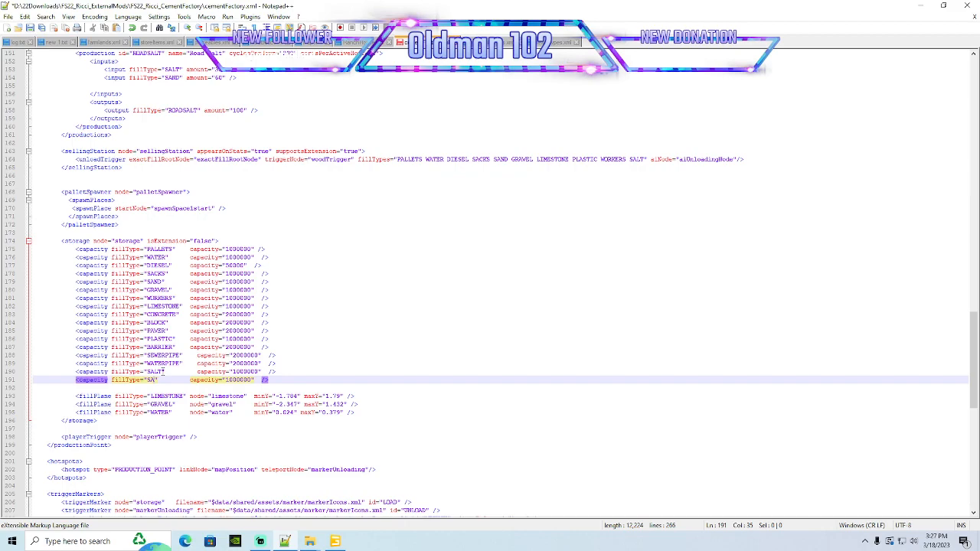
{"action": "type", "text": "ROADSALT"}
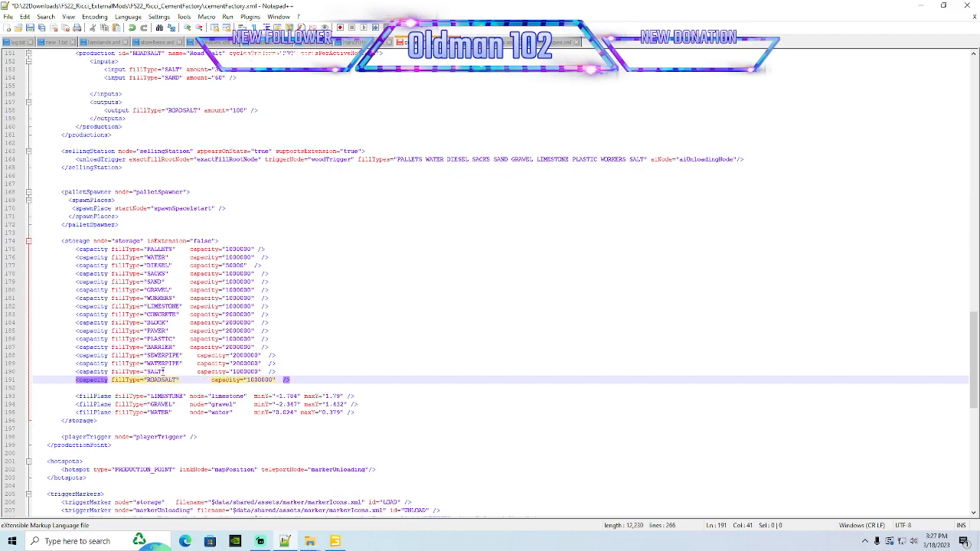
{"action": "left_click", "coordinate": [11, 388]}
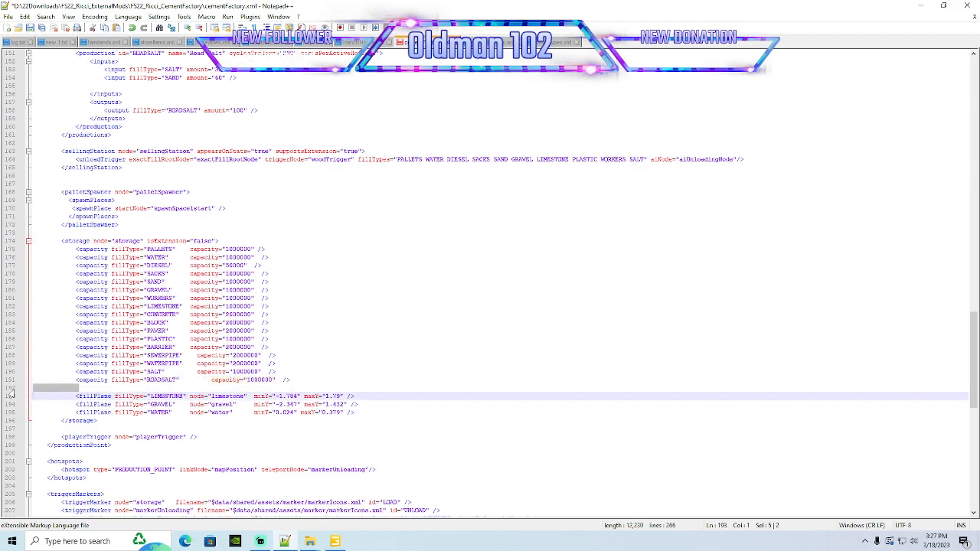
{"action": "key", "text": "Delete"}
{"action": "key", "text": "ctrl+s"}
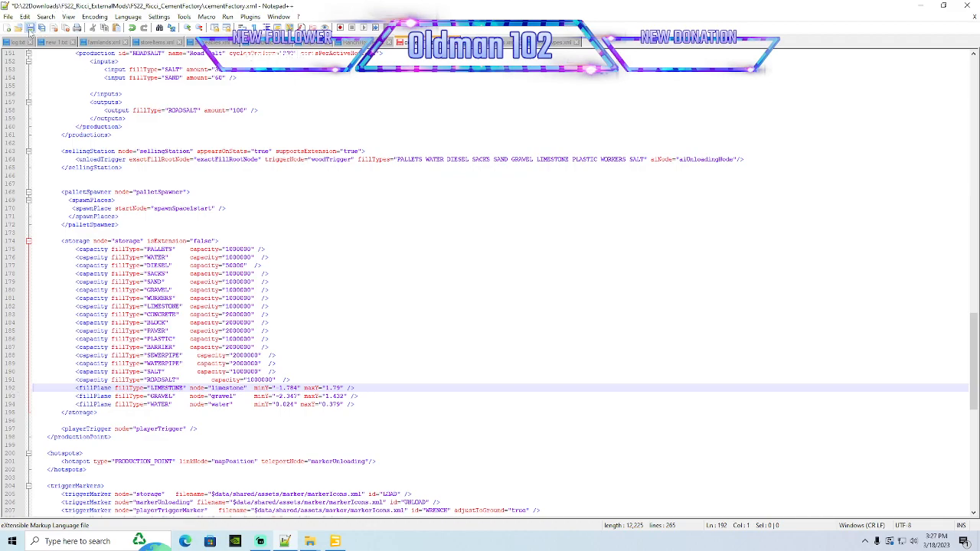
Set the ROADSALT storage capacity to 2000000, align its spacing with the lines above, and save cementFactory.xml
{"action": "left_click", "coordinate": [250, 379]}
{"action": "key", "text": "BackSpace"}
{"action": "type", "text": "2"}
{"action": "key", "text": "BackSpace"}
{"action": "key", "text": "BackSpace"}
{"action": "key", "text": "BackSpace"}
{"action": "key", "text": "BackSpace"}
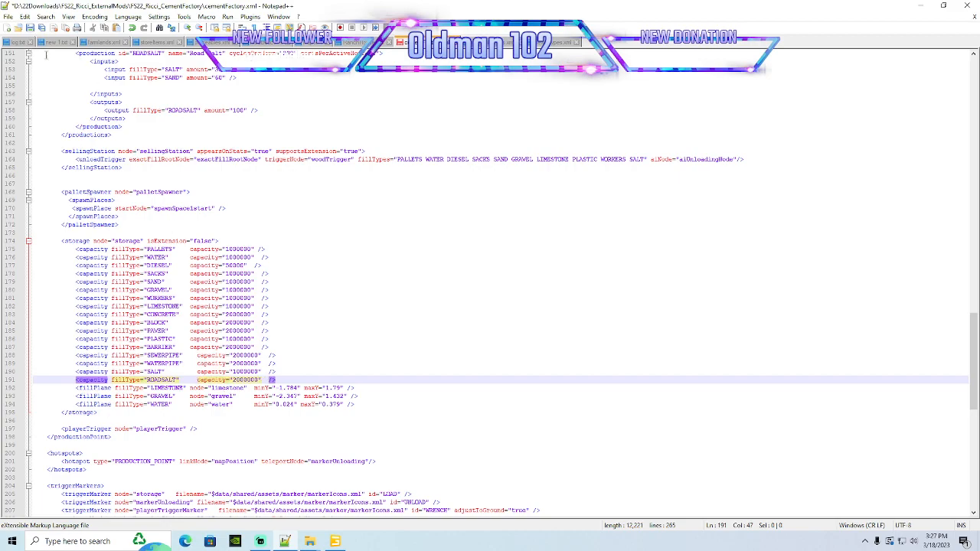
{"action": "left_click", "coordinate": [30, 28]}
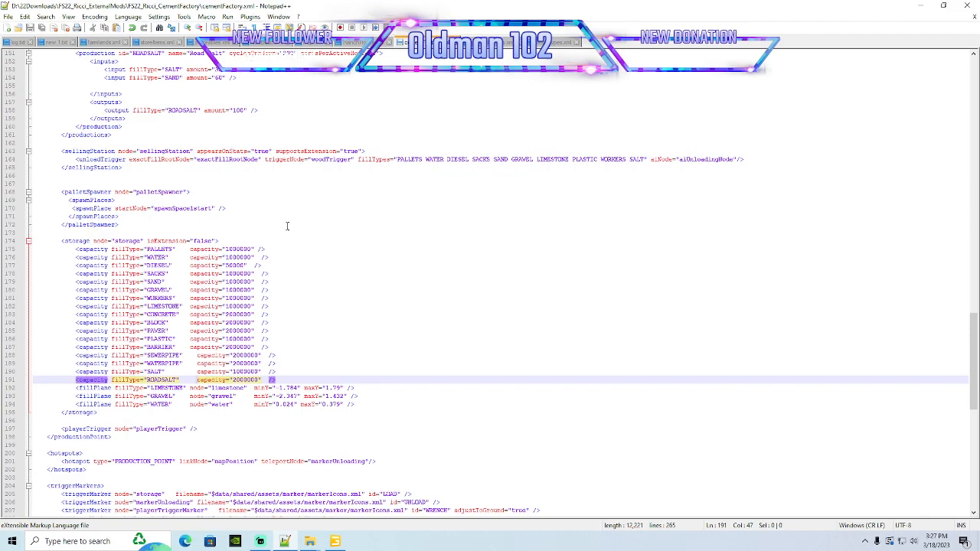
{"action": "scroll", "coordinate": [288, 238], "scroll_direction": "up", "scroll_amount": 2}
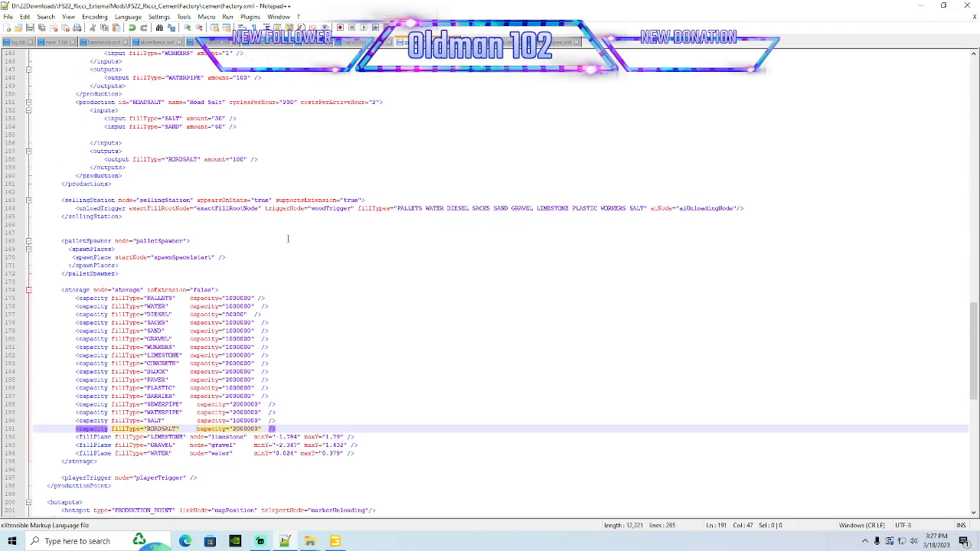
{"action": "scroll", "coordinate": [288, 238], "scroll_direction": "down", "scroll_amount": 2}
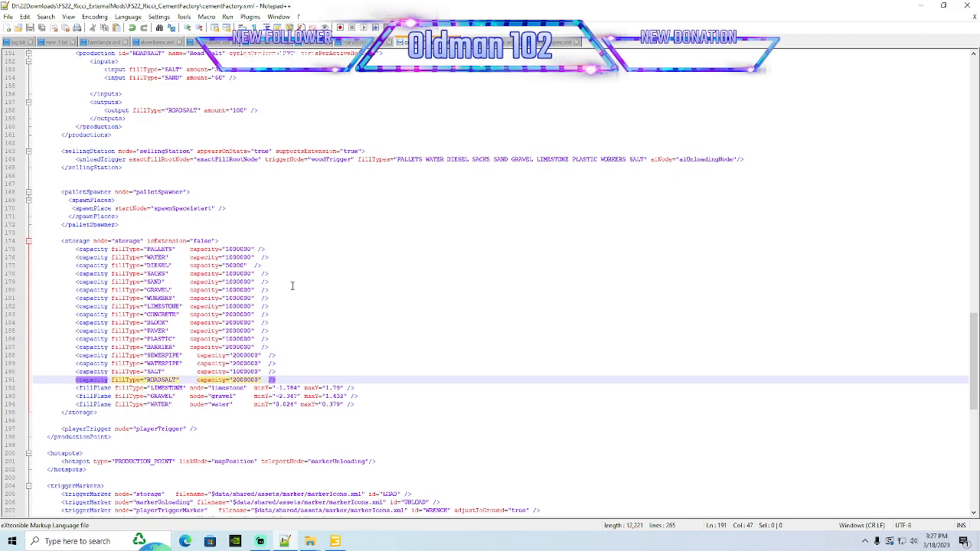
Open the cement factory's i3d model, cementFactory, from the FS22_Ricci_CementFactory folder in GIANTS Editor 9.0.3
{"action": "scroll", "coordinate": [291, 285], "scroll_direction": "up", "scroll_amount": 1}
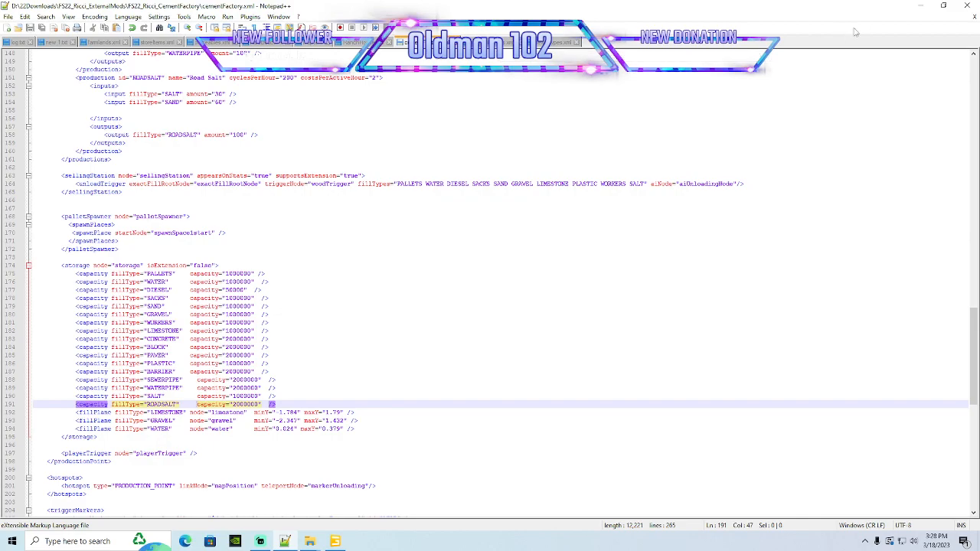
{"action": "left_click", "coordinate": [919, 6]}
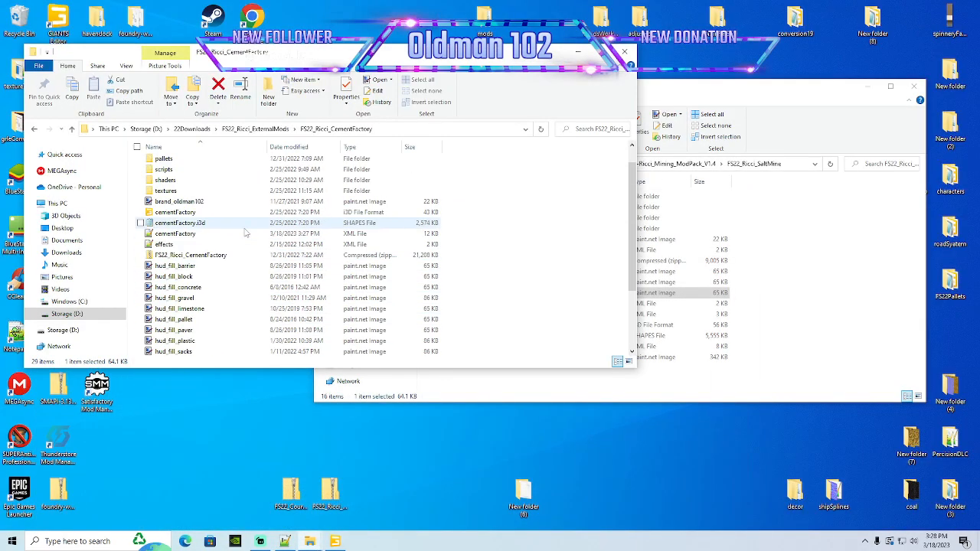
{"action": "double_click", "coordinate": [182, 213]}
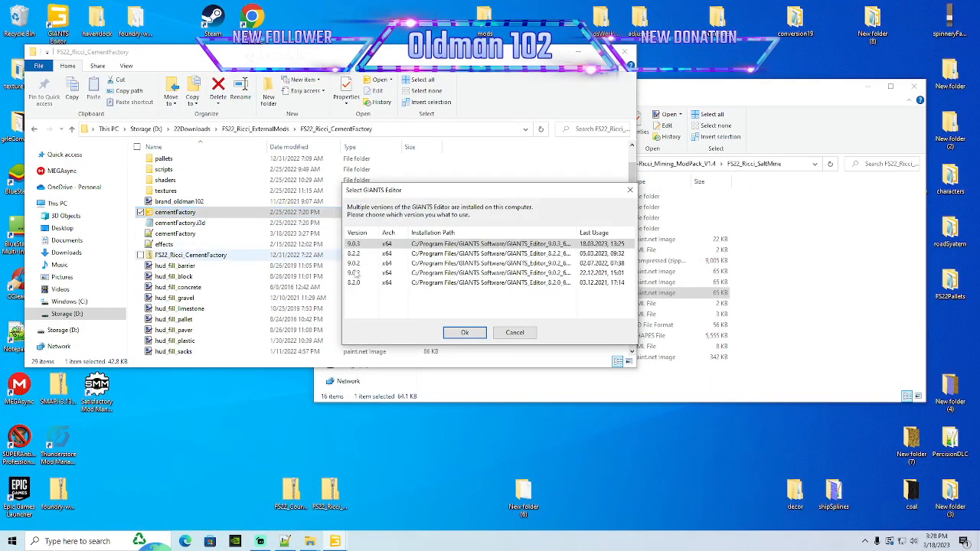
{"action": "left_click", "coordinate": [465, 333]}
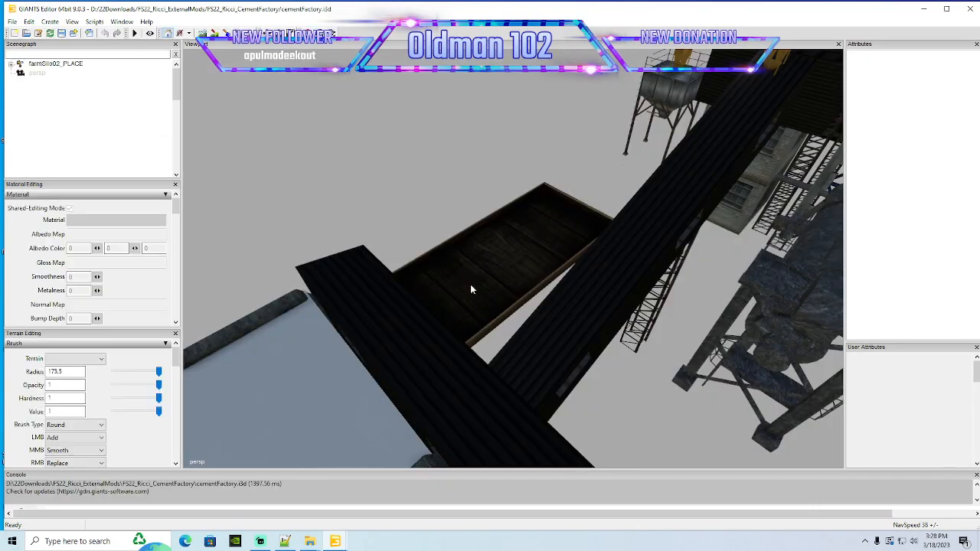
Create a plane primitive in the cement factory scene
{"action": "mouse_move", "coordinate": [470, 285]}
{"action": "left_mouse_down", "text": "alt"}
{"action": "mouse_move", "coordinate": [573, 279]}
{"action": "mouse_move", "coordinate": [431, 268]}
{"action": "mouse_move", "coordinate": [462, 283]}
{"action": "left_mouse_up", "text": "alt"}
{"action": "scroll", "coordinate": [550, 280], "scroll_direction": "down", "scroll_amount": 3}
{"action": "scroll", "coordinate": [550, 279], "scroll_direction": "down", "scroll_amount": 3}
{"action": "scroll", "coordinate": [582, 269], "scroll_direction": "up", "scroll_amount": 2}
{"action": "scroll", "coordinate": [584, 268], "scroll_direction": "up", "scroll_amount": 5}
{"action": "scroll", "coordinate": [462, 283], "scroll_direction": "down", "scroll_amount": 3}
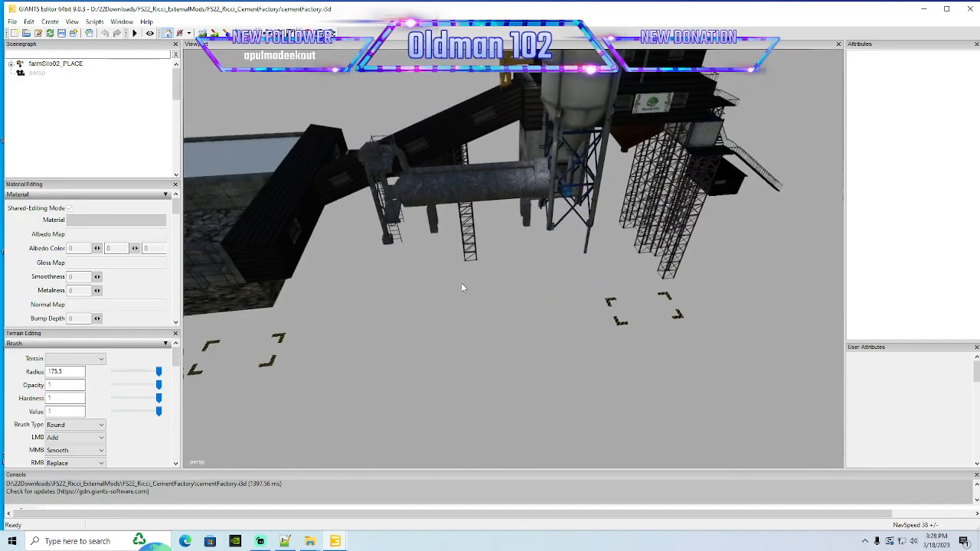
{"action": "middle_click_drag", "start_coordinate": [462, 284], "coordinate": [462, 286], "text": "alt"}
{"action": "left_click_drag", "start_coordinate": [461, 287], "coordinate": [451, 287], "text": "alt"}
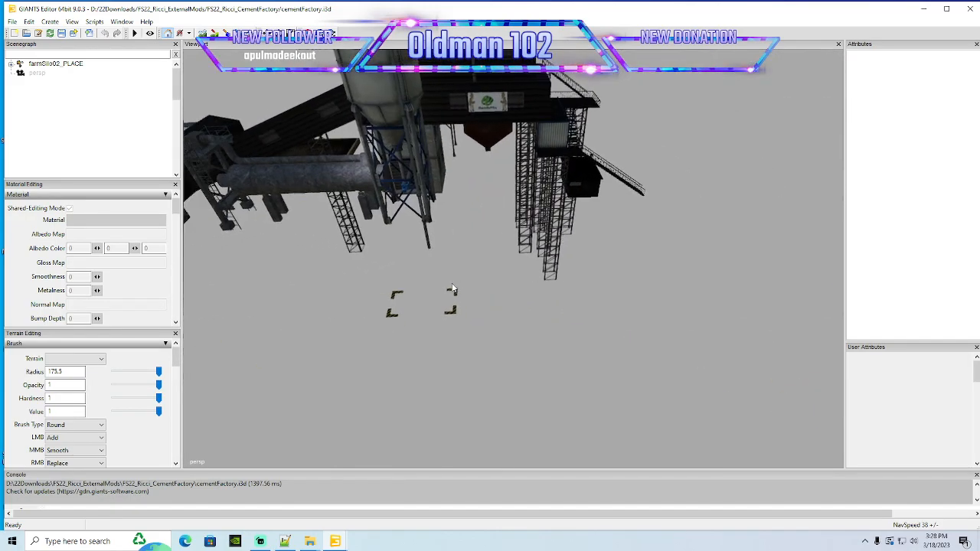
{"action": "left_click", "coordinate": [49, 21]}
{"action": "mouse_move", "coordinate": [115, 112]}
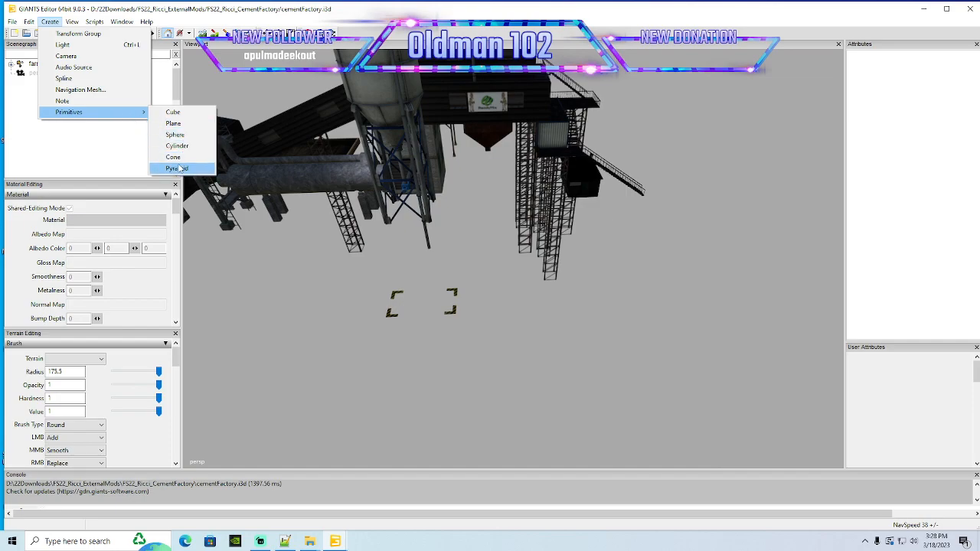
{"action": "left_click", "coordinate": [176, 123]}
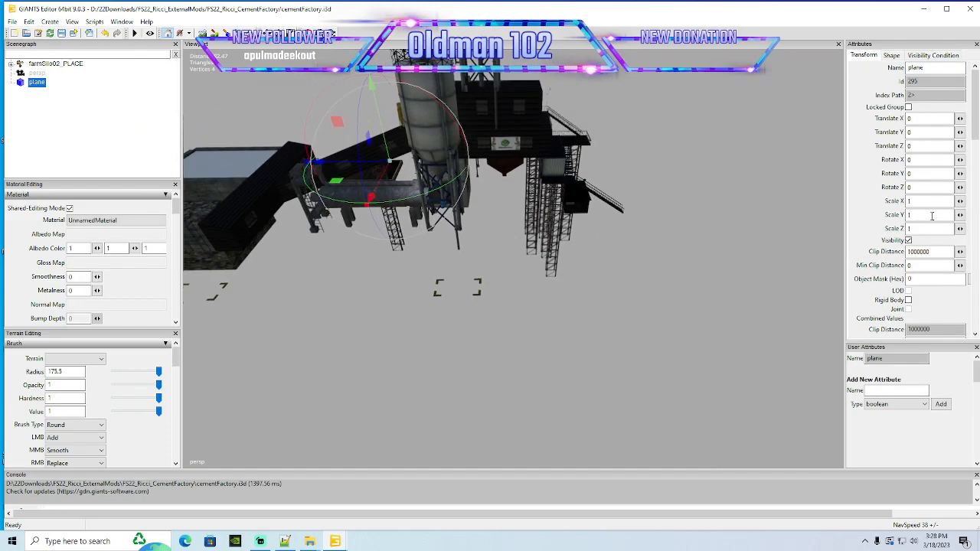
Scale the plane to 333 in X and 333 in Z so it serves as ground under the factory
{"action": "double_click", "coordinate": [927, 202]}
{"action": "type", "text": "333"}
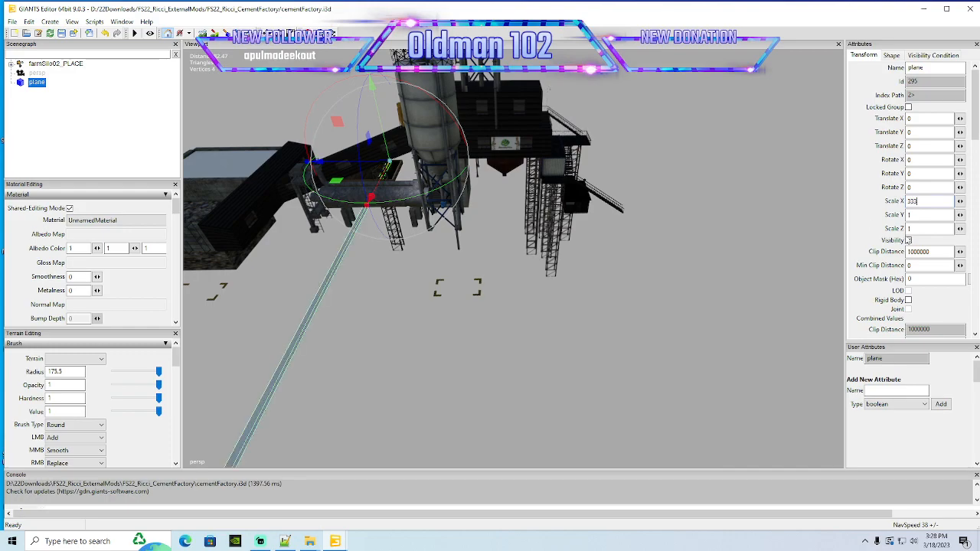
{"action": "double_click", "coordinate": [915, 228]}
{"action": "type", "text": "333"}
{"action": "mouse_move", "coordinate": [467, 285]}
{"action": "left_mouse_down", "text": "alt"}
{"action": "mouse_move", "coordinate": [457, 279]}
{"action": "mouse_move", "coordinate": [465, 273]}
{"action": "left_mouse_up", "text": "alt"}
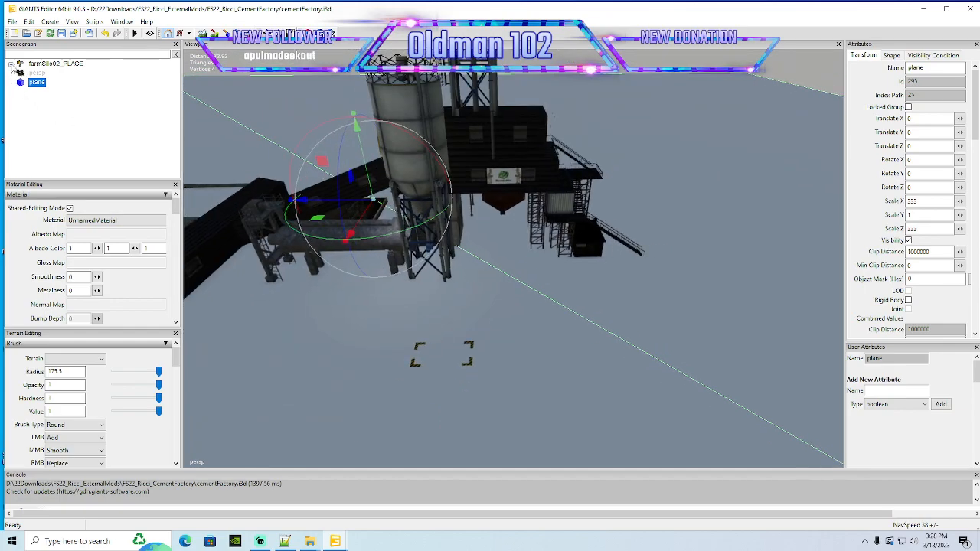
Expand the farmSilo02_PLACE group and review the selling station entries in cementFactory.xml in Notepad++
{"action": "left_click", "coordinate": [11, 64]}
{"action": "left_click", "coordinate": [285, 542]}
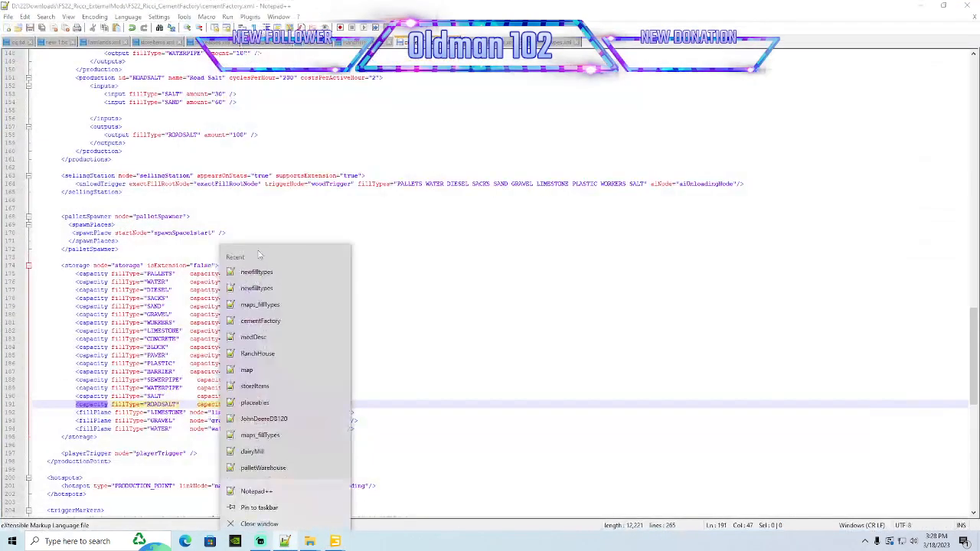
{"action": "left_click", "coordinate": [104, 175]}
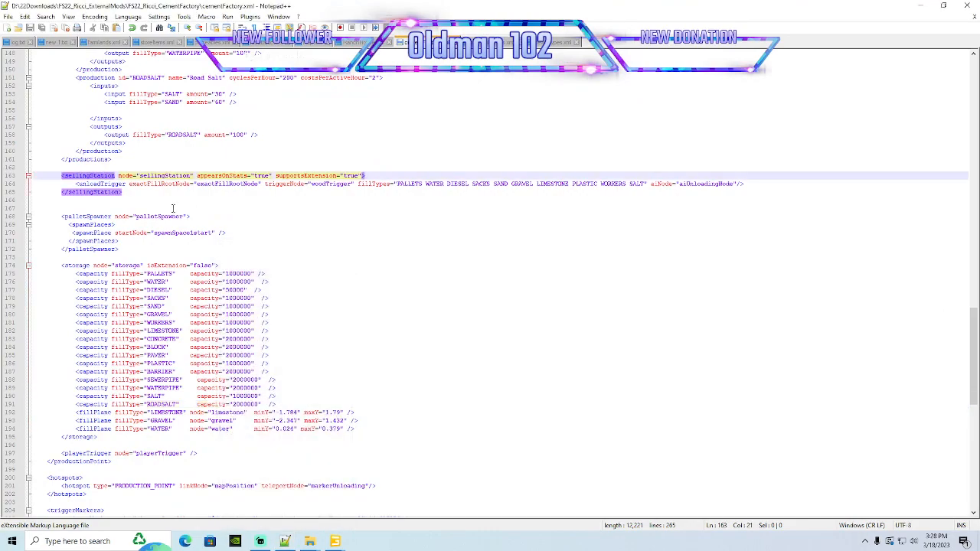
{"action": "scroll", "coordinate": [173, 207], "scroll_direction": "up", "scroll_amount": 3}
{"action": "left_click", "coordinate": [920, 14]}
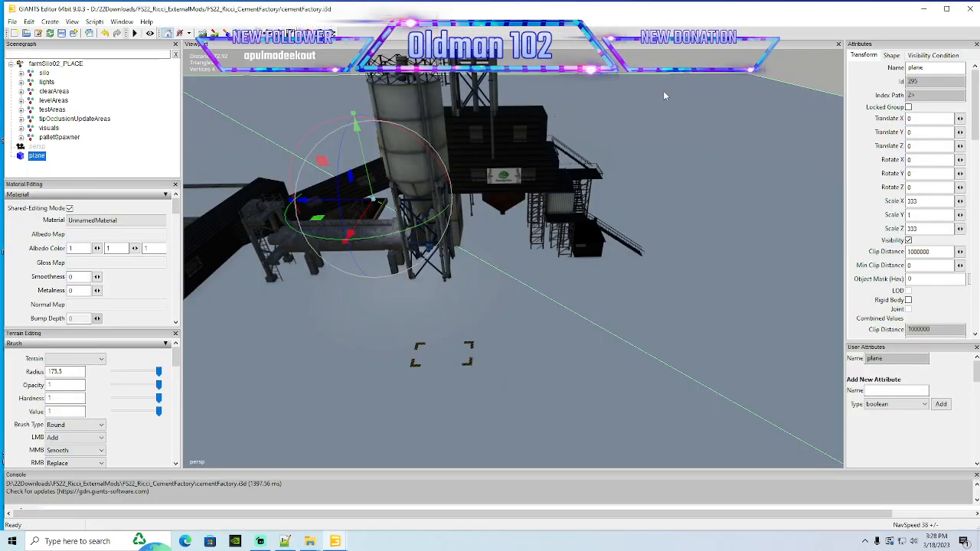
Import the coalMine i3d file from the map mod's placeables folder and move it beside the factory, to about X 25, Z 37
{"action": "left_click", "coordinate": [12, 21]}
{"action": "left_click", "coordinate": [37, 128]}
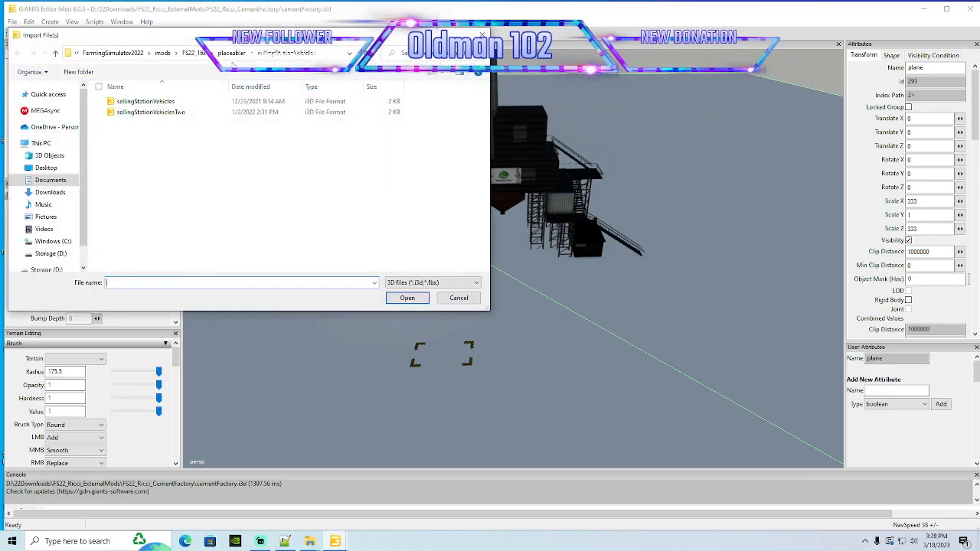
{"action": "left_click", "coordinate": [229, 59]}
{"action": "scroll", "coordinate": [179, 183], "scroll_direction": "down", "scroll_amount": 6}
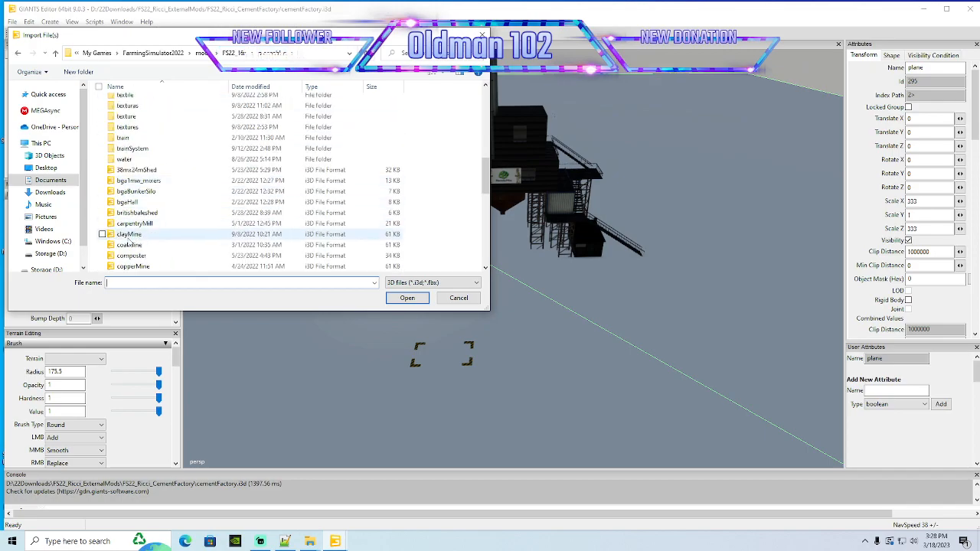
{"action": "left_click", "coordinate": [128, 244]}
{"action": "left_click", "coordinate": [406, 298]}
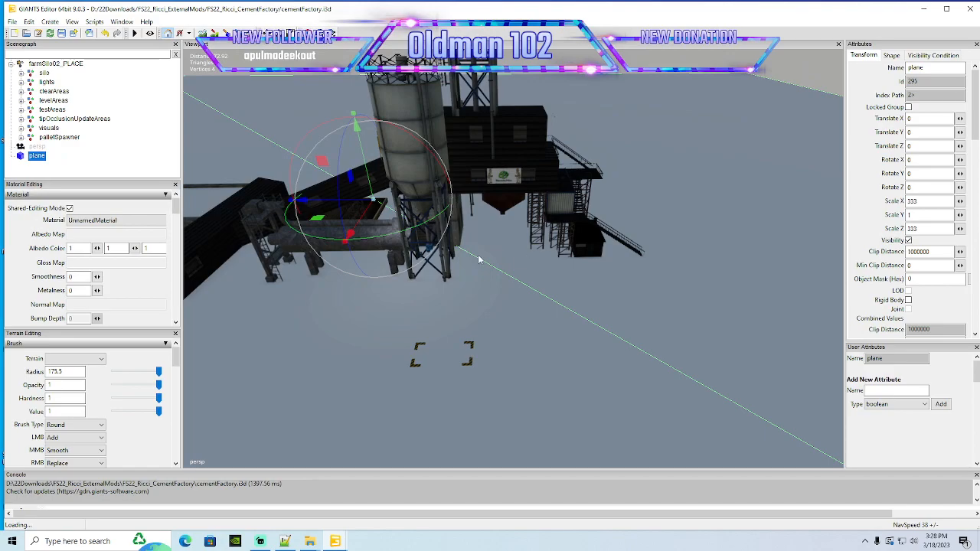
{"action": "scroll", "coordinate": [538, 301], "scroll_direction": "down", "scroll_amount": 3}
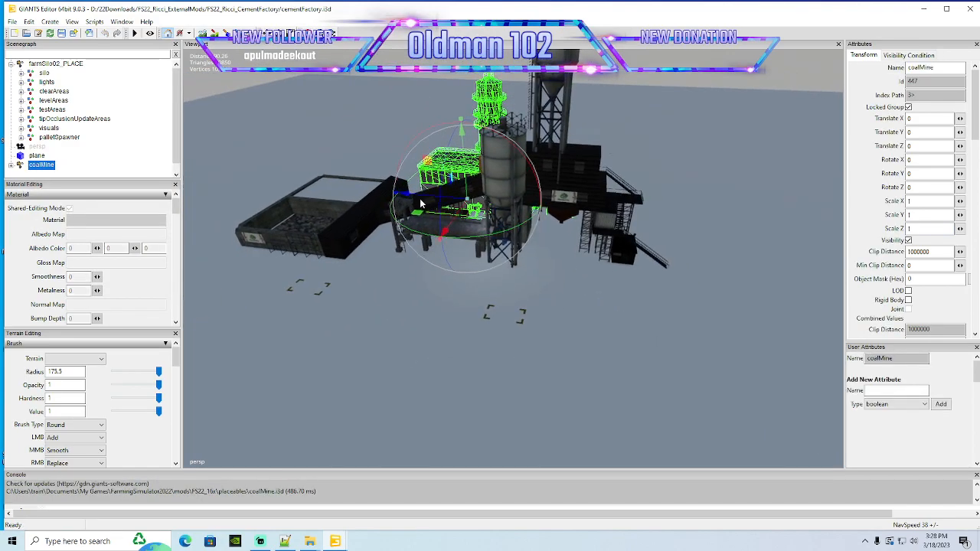
{"action": "left_click_drag", "start_coordinate": [436, 206], "coordinate": [230, 260]}
Find the loadingStation group inside coalMine's silo group and cut it out
{"action": "left_click", "coordinate": [10, 164]}
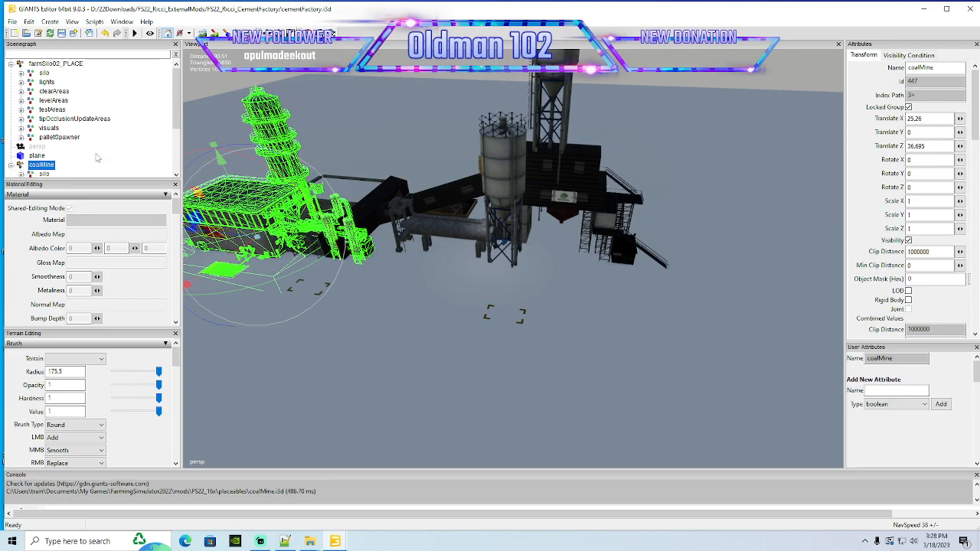
{"action": "scroll", "coordinate": [102, 150], "scroll_direction": "down", "scroll_amount": 3}
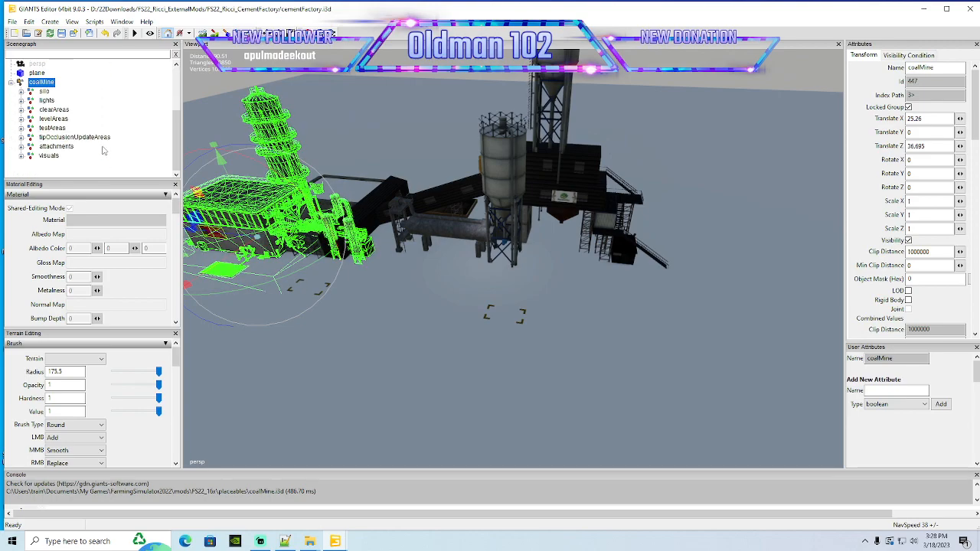
{"action": "left_click", "coordinate": [22, 91]}
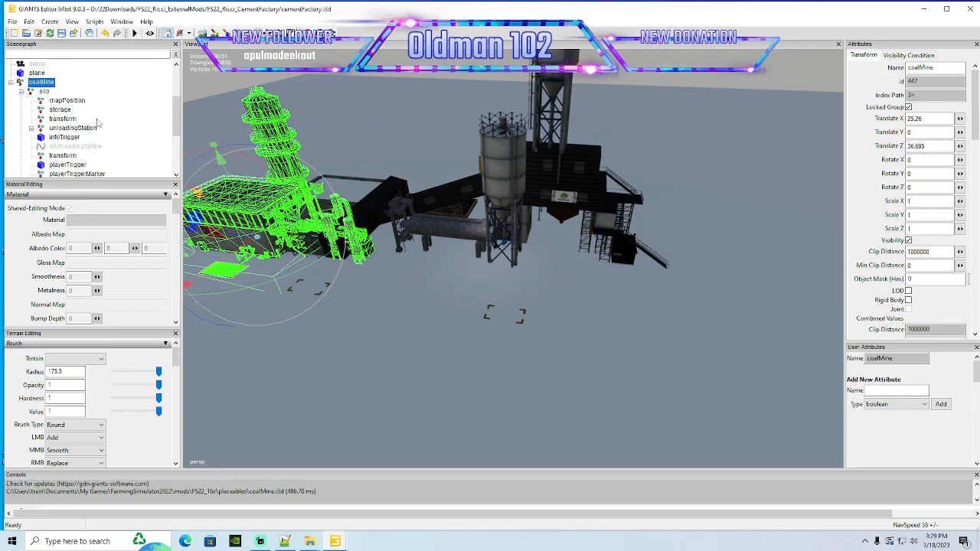
{"action": "left_click", "coordinate": [73, 128]}
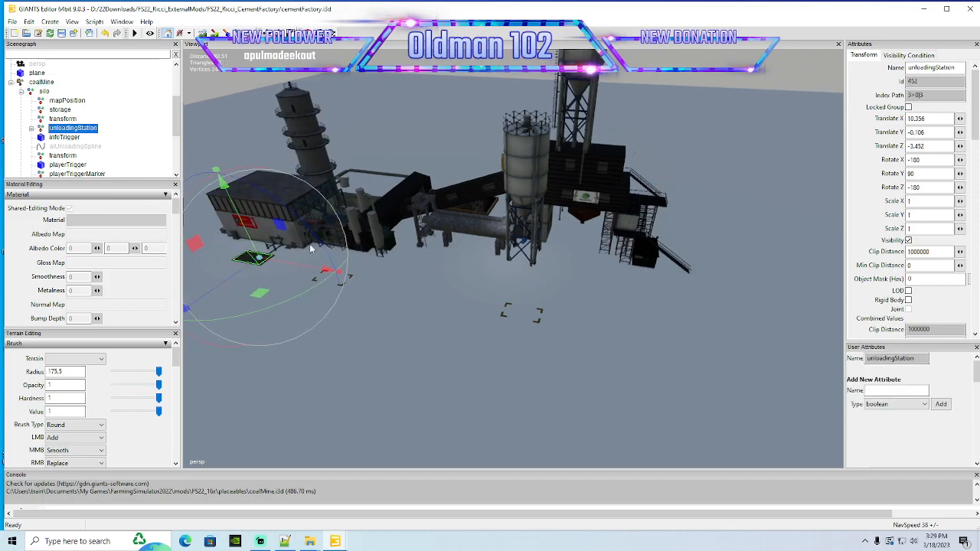
{"action": "scroll", "coordinate": [116, 159], "scroll_direction": "down", "scroll_amount": 1}
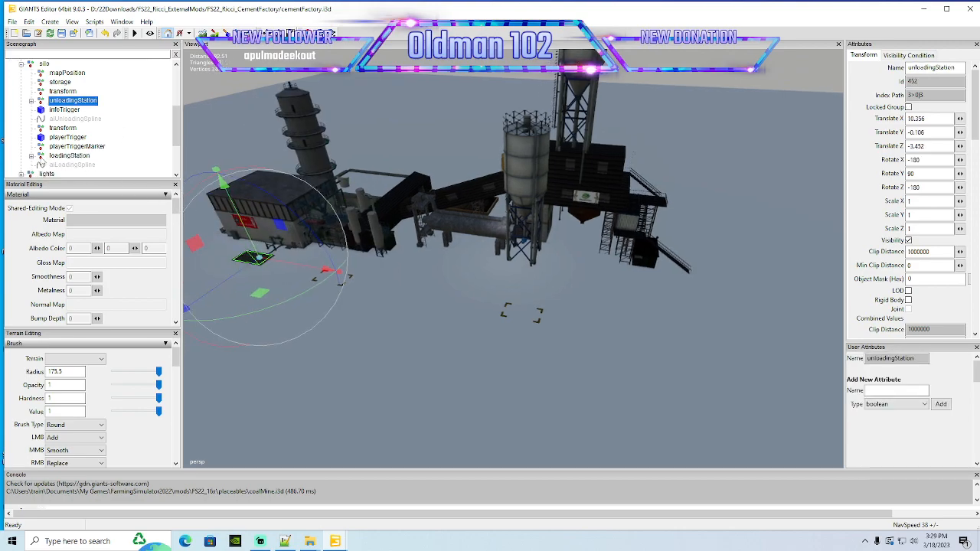
{"action": "left_click", "coordinate": [55, 156]}
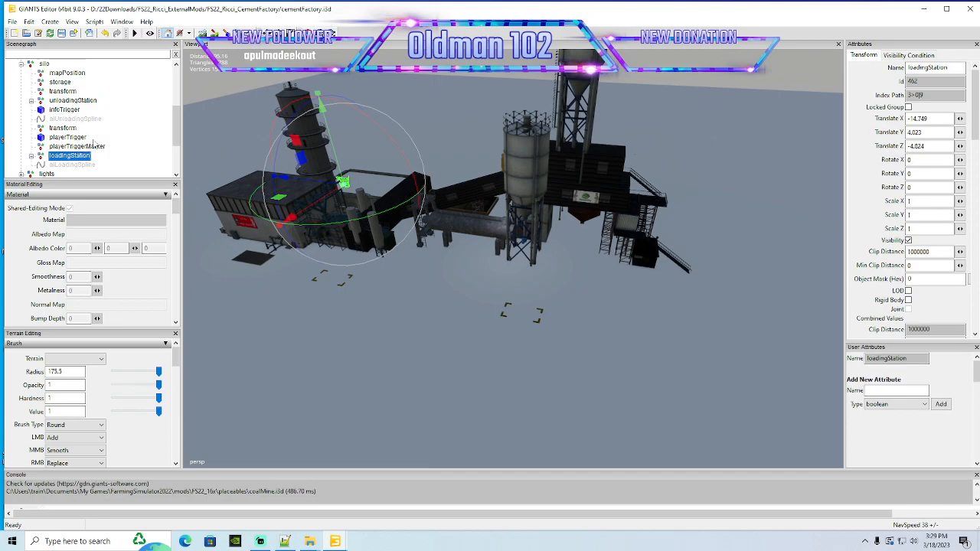
{"action": "scroll", "coordinate": [109, 134], "scroll_direction": "up", "scroll_amount": 3}
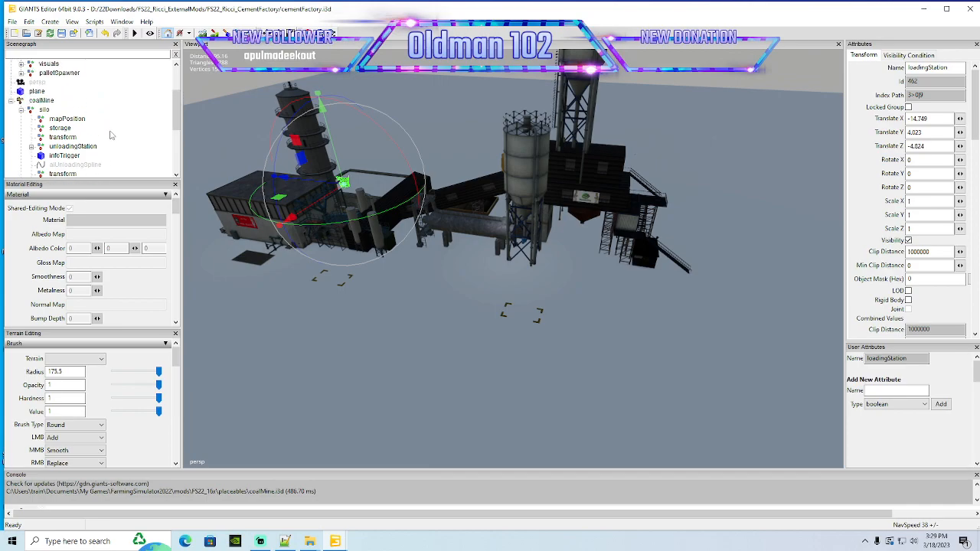
{"action": "left_click", "coordinate": [29, 21]}
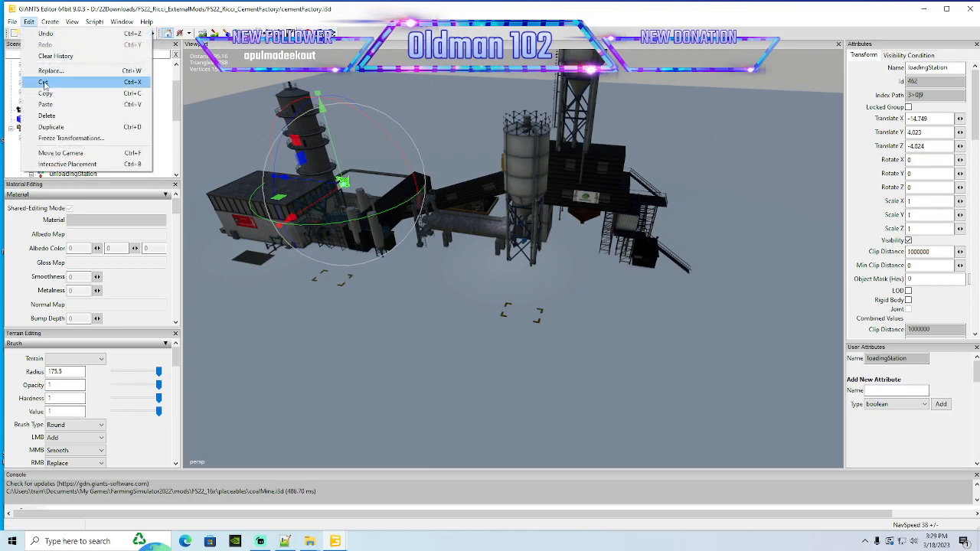
{"action": "left_click", "coordinate": [53, 82]}
Paste the loadingStation group into the silo group of farmSilo02_PLACE and expand it to show its children
{"action": "scroll", "coordinate": [88, 136], "scroll_direction": "up", "scroll_amount": 1}
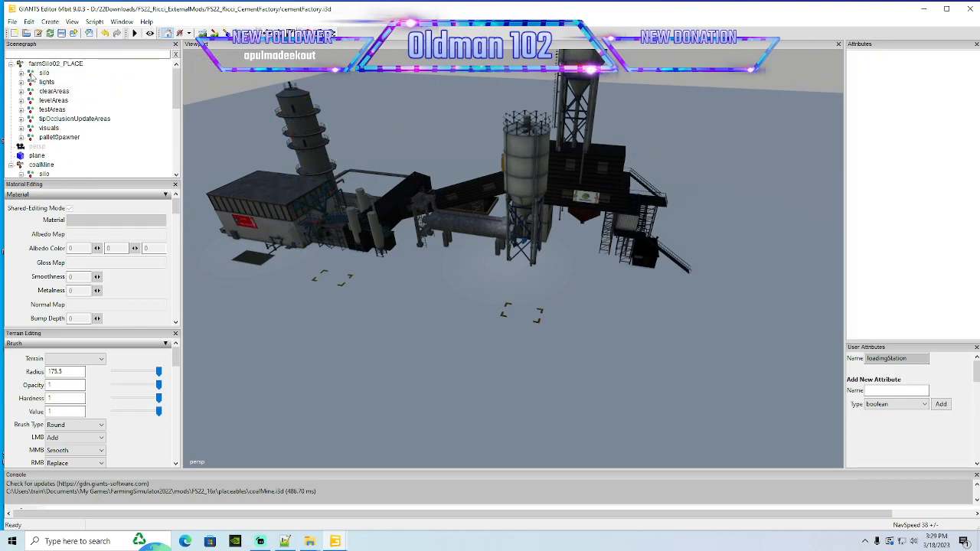
{"action": "left_click", "coordinate": [40, 73]}
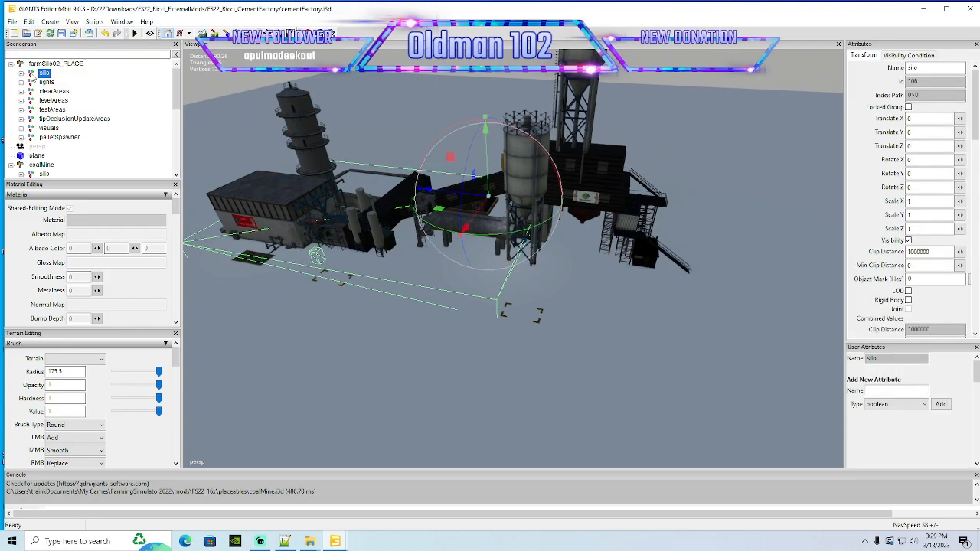
{"action": "left_click", "coordinate": [31, 22]}
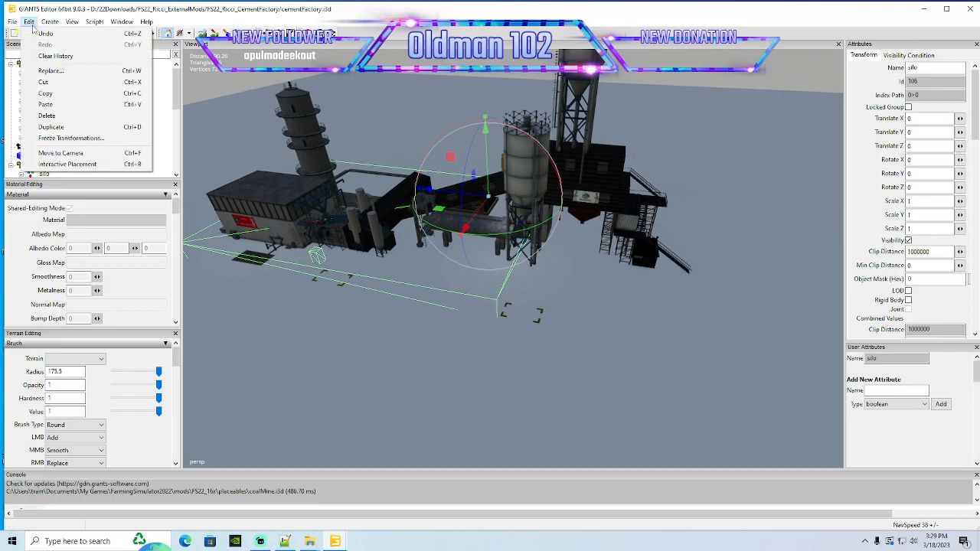
{"action": "left_click", "coordinate": [46, 105]}
{"action": "scroll", "coordinate": [107, 134], "scroll_direction": "down", "scroll_amount": 3}
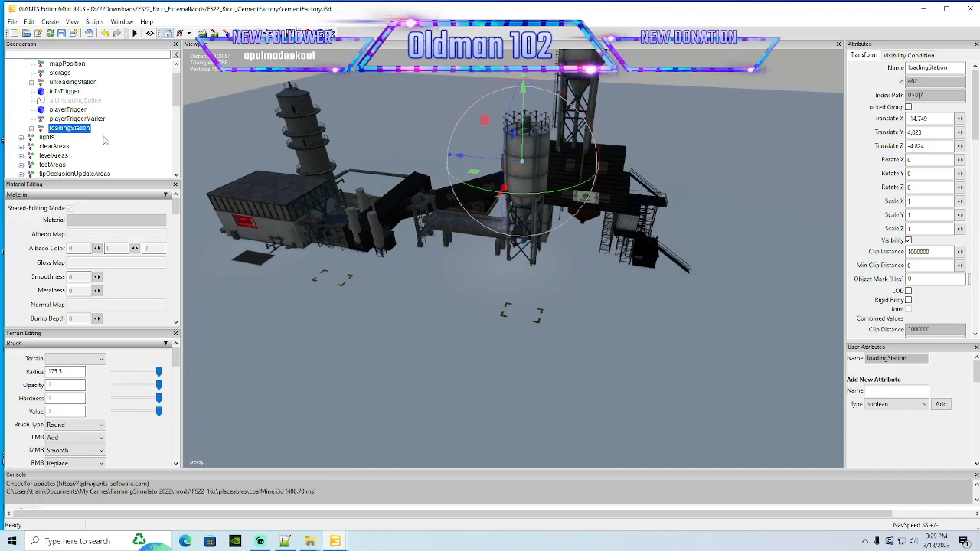
{"action": "left_click", "coordinate": [31, 74]}
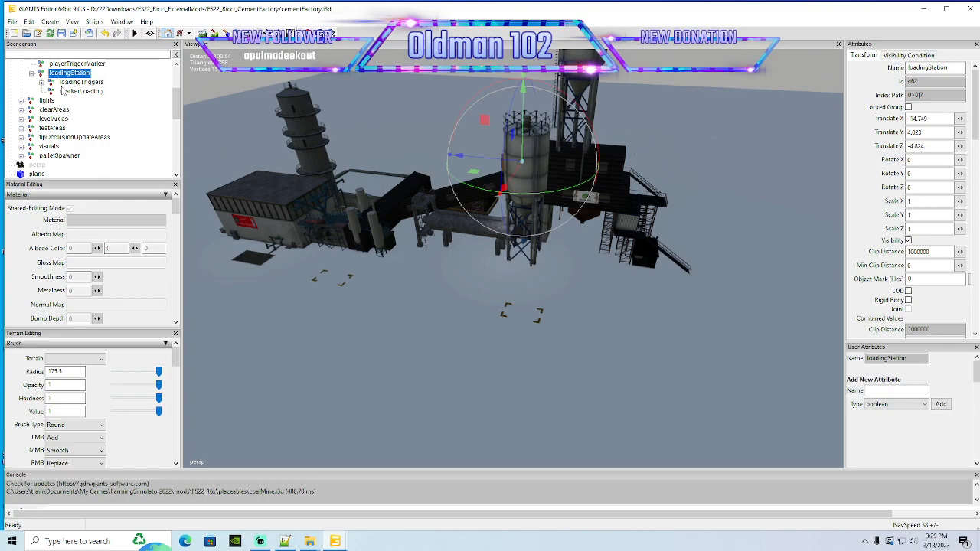
Delete the imported coalMine group from the scene
{"action": "scroll", "coordinate": [65, 142], "scroll_direction": "down", "scroll_amount": 2}
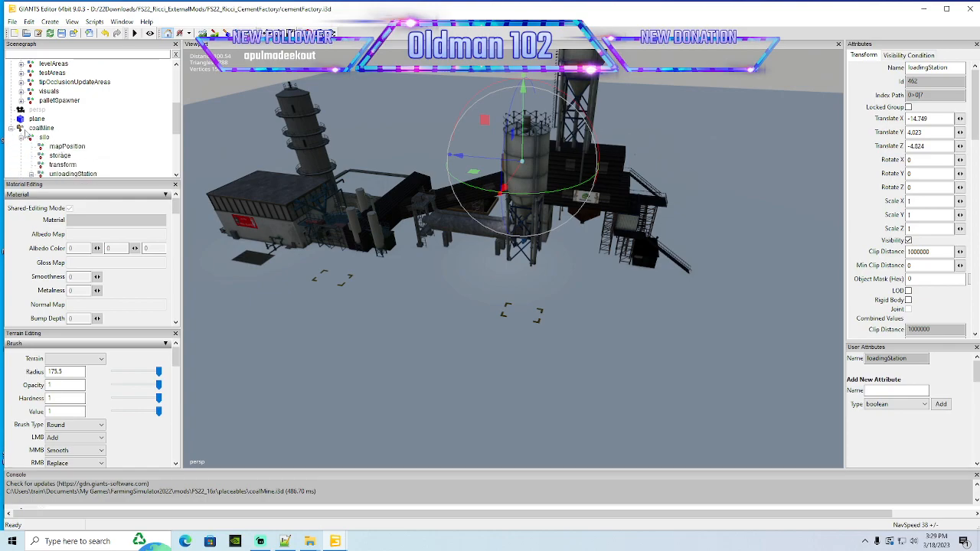
{"action": "left_click", "coordinate": [23, 130]}
{"action": "key", "text": "Delete"}
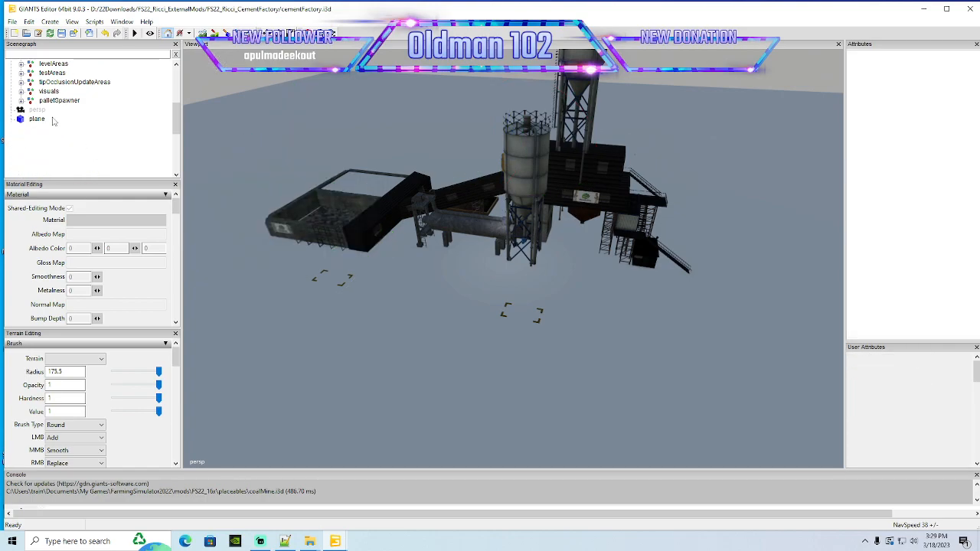
Move the loadingStation group beneath the factory's hopper, to about X 13.3, Z -23.2
{"action": "scroll", "coordinate": [53, 113], "scroll_direction": "up", "scroll_amount": 1}
{"action": "scroll", "coordinate": [57, 130], "scroll_direction": "up", "scroll_amount": 3}
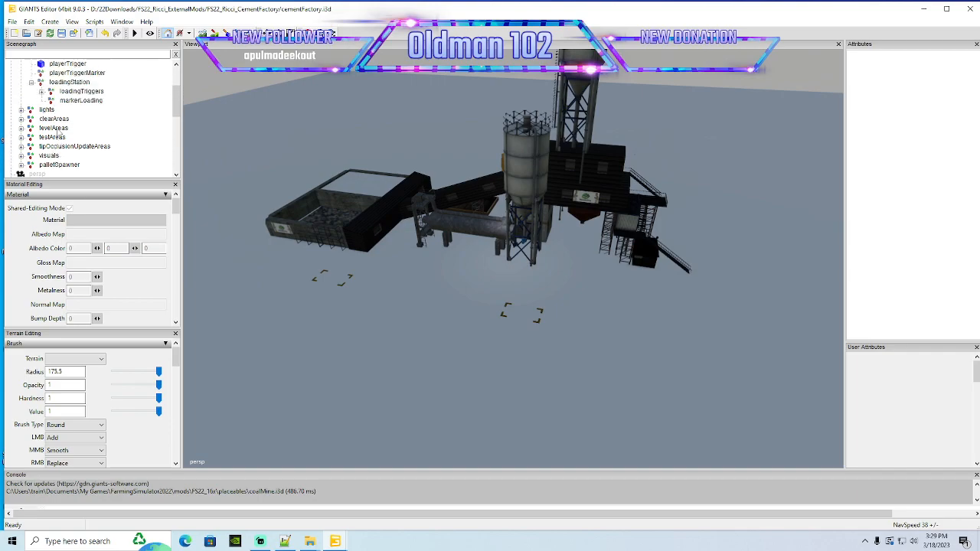
{"action": "left_click", "coordinate": [32, 112]}
{"action": "left_click", "coordinate": [43, 112]}
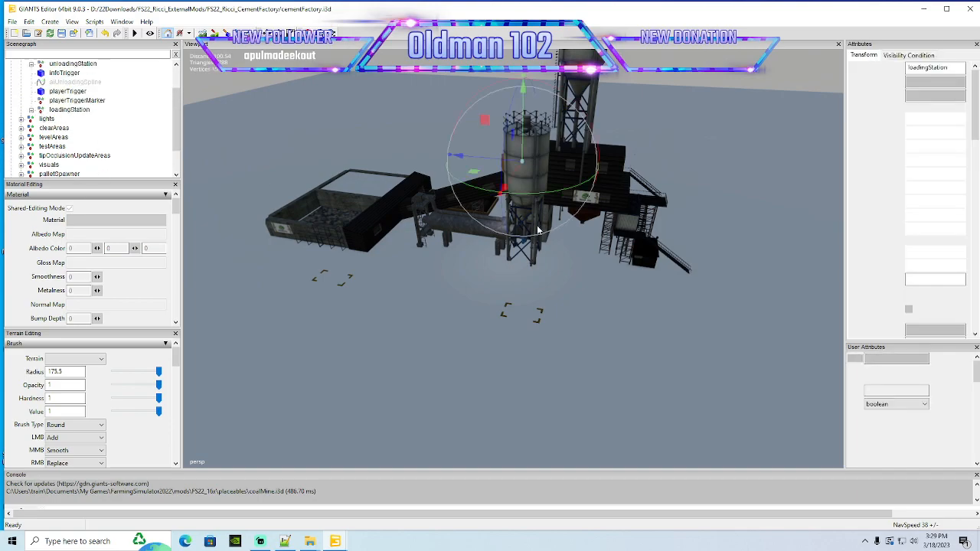
{"action": "left_click_drag", "start_coordinate": [515, 175], "coordinate": [542, 222]}
{"action": "scroll", "coordinate": [600, 259], "scroll_direction": "up", "scroll_amount": 4}
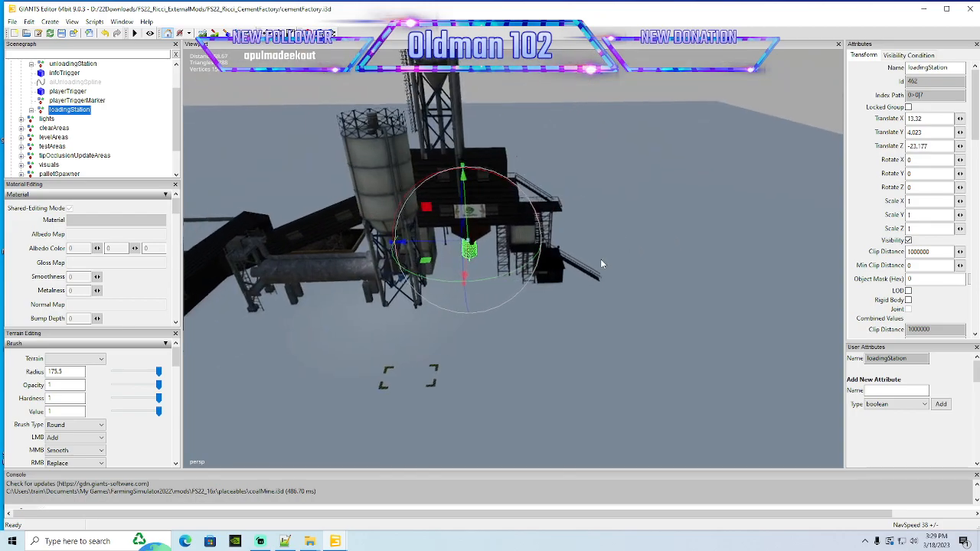
Examine the loading pipe and smoke mesh beneath the factory's hopper from several angles and distances
{"action": "scroll", "coordinate": [576, 252], "scroll_direction": "up", "scroll_amount": 5}
{"action": "scroll", "coordinate": [575, 252], "scroll_direction": "down", "scroll_amount": 4}
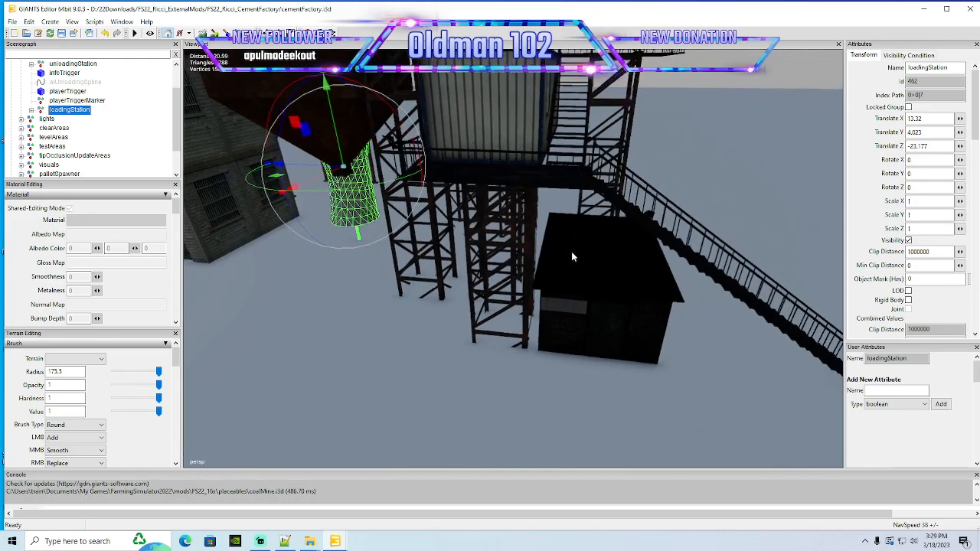
{"action": "left_click_drag", "start_coordinate": [571, 251], "coordinate": [516, 219], "text": "alt"}
{"action": "left_click_drag", "start_coordinate": [429, 175], "coordinate": [455, 207]}
{"action": "left_click", "coordinate": [425, 203]}
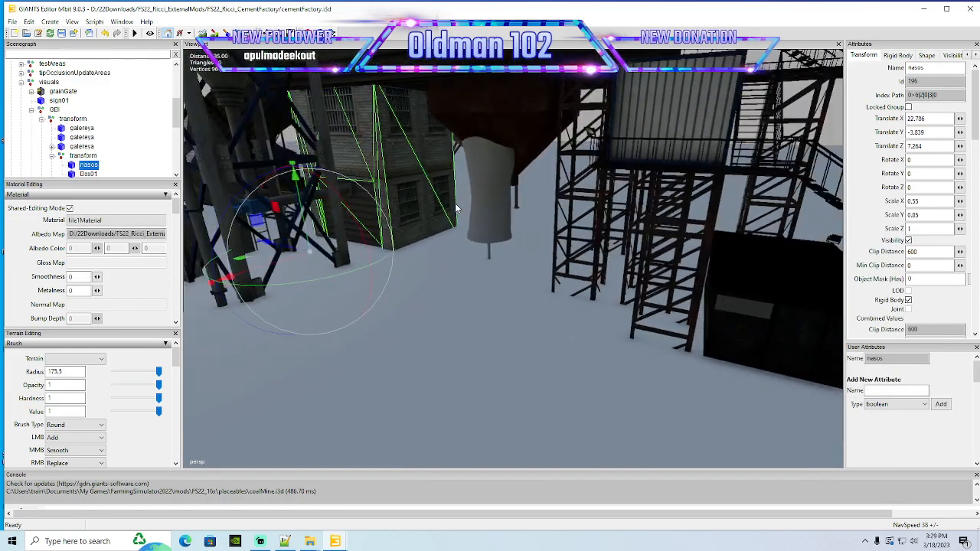
{"action": "scroll", "coordinate": [456, 207], "scroll_direction": "down", "scroll_amount": 6}
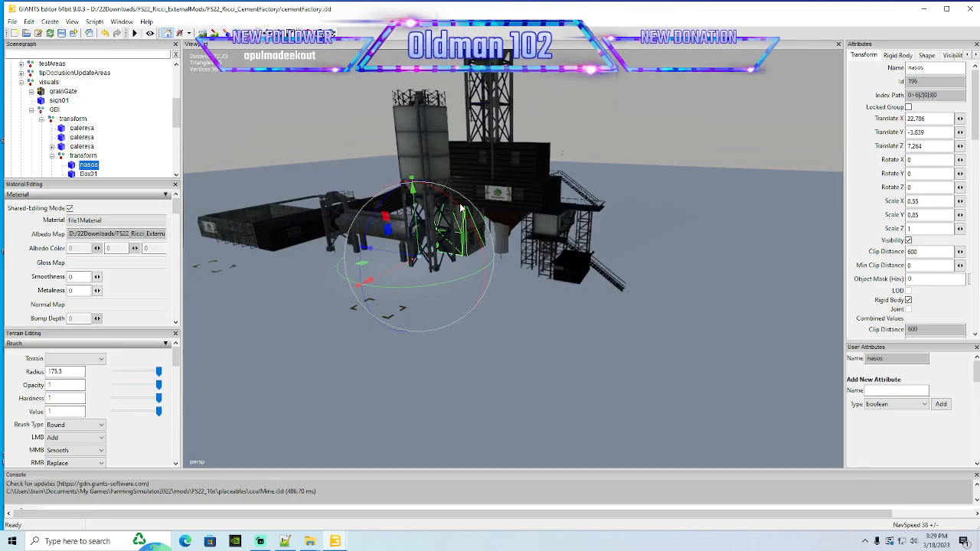
{"action": "scroll", "coordinate": [460, 208], "scroll_direction": "up", "scroll_amount": 8}
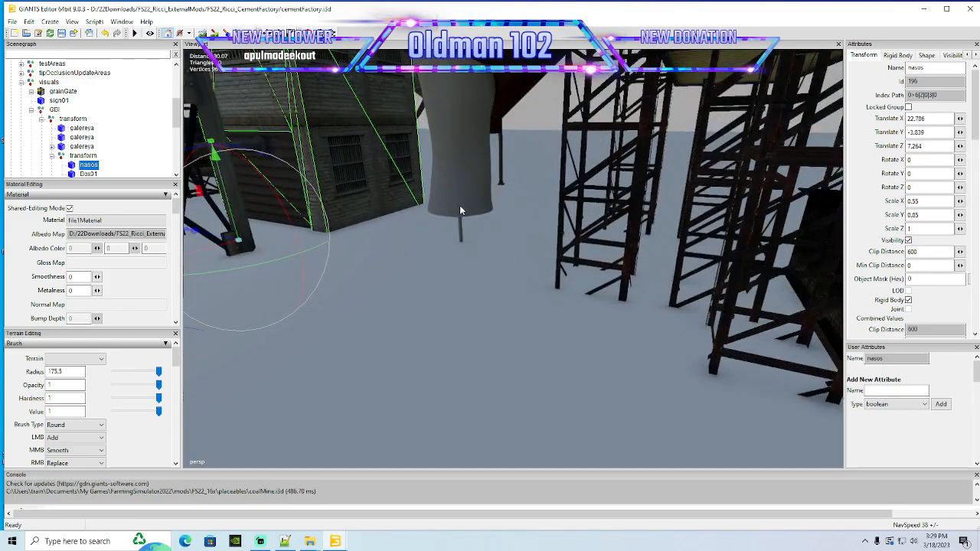
{"action": "scroll", "coordinate": [460, 203], "scroll_direction": "up", "scroll_amount": 2}
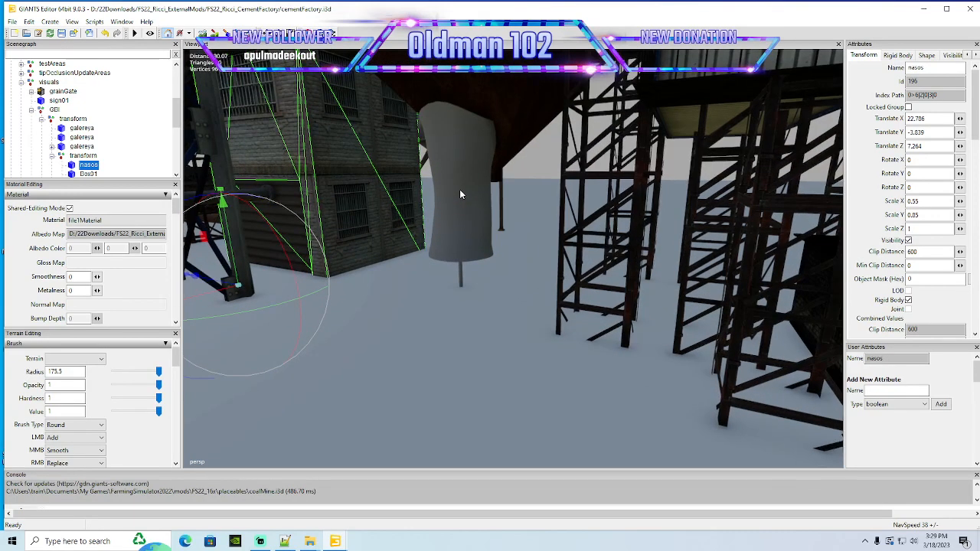
{"action": "left_click_drag", "start_coordinate": [460, 190], "coordinate": [291, 221], "text": "alt"}
{"action": "scroll", "coordinate": [471, 160], "scroll_direction": "up", "scroll_amount": 4}
{"action": "scroll", "coordinate": [366, 237], "scroll_direction": "down", "scroll_amount": 4}
{"action": "scroll", "coordinate": [366, 238], "scroll_direction": "up", "scroll_amount": 5}
{"action": "scroll", "coordinate": [408, 214], "scroll_direction": "up", "scroll_amount": 3}
{"action": "scroll", "coordinate": [410, 219], "scroll_direction": "down", "scroll_amount": 3}
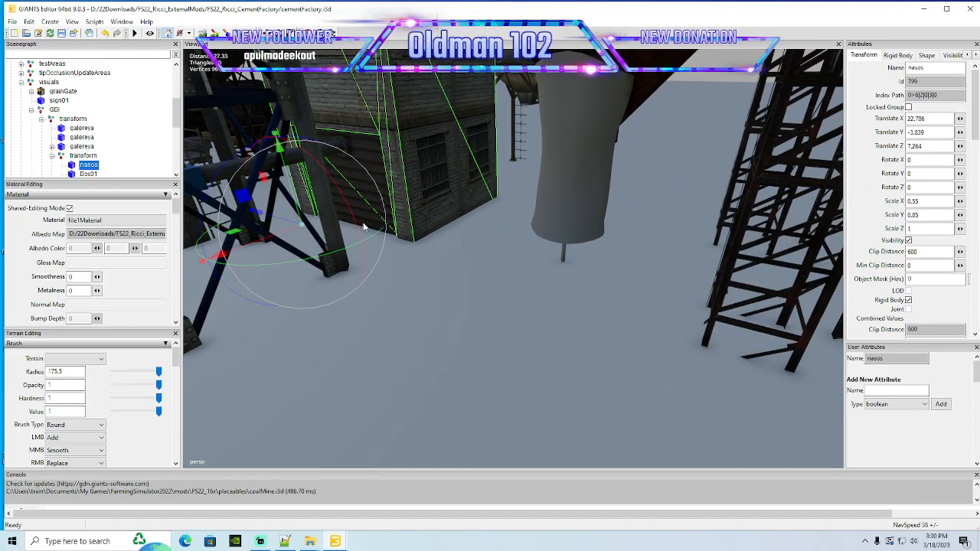
{"action": "scroll", "coordinate": [41, 119], "scroll_direction": "down", "scroll_amount": 1}
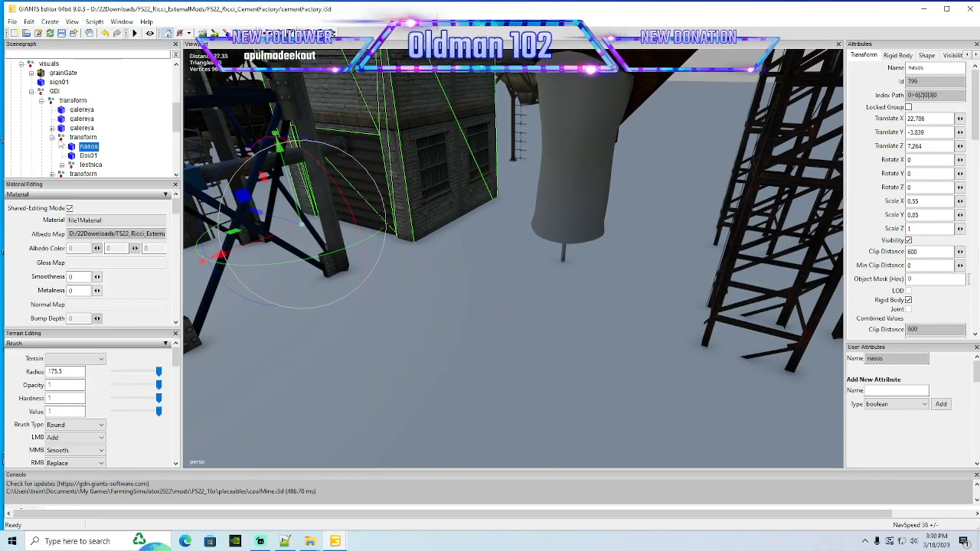
Collapse the visuals group, expand loadingStation down to dischargeEffect, and hide the pipeEffectSmoke mesh
{"action": "left_click", "coordinate": [21, 63]}
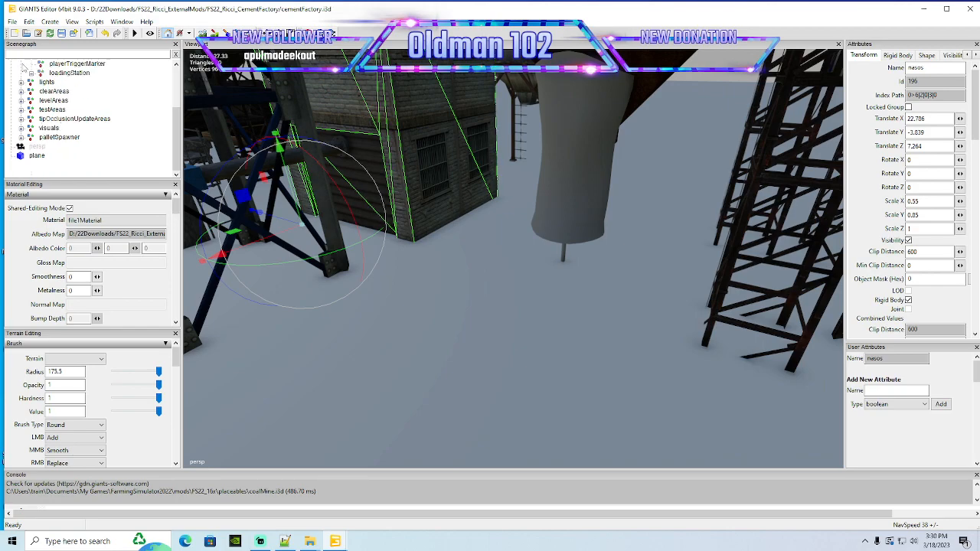
{"action": "scroll", "coordinate": [37, 138], "scroll_direction": "up", "scroll_amount": 2}
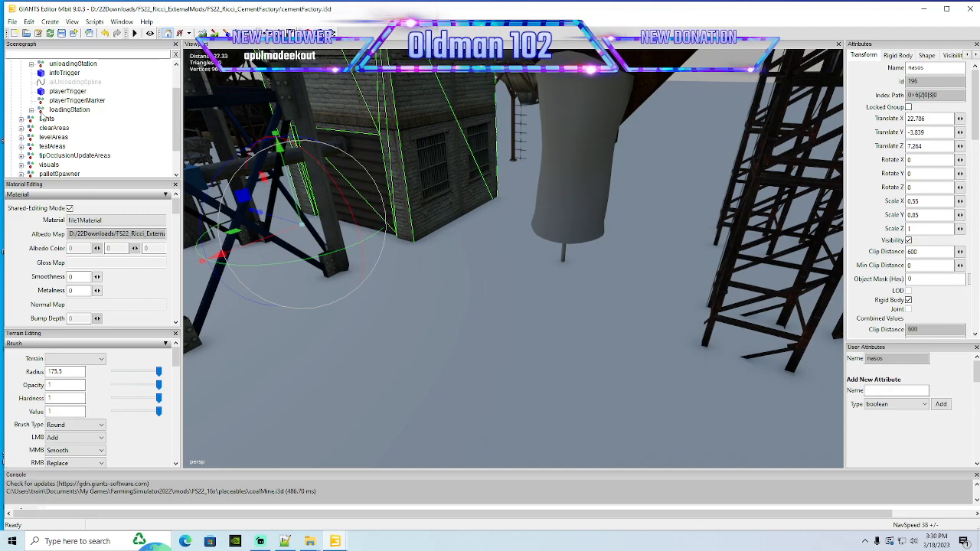
{"action": "left_click", "coordinate": [41, 112]}
{"action": "left_click", "coordinate": [31, 111]}
{"action": "left_click", "coordinate": [30, 110]}
{"action": "left_click", "coordinate": [42, 119]}
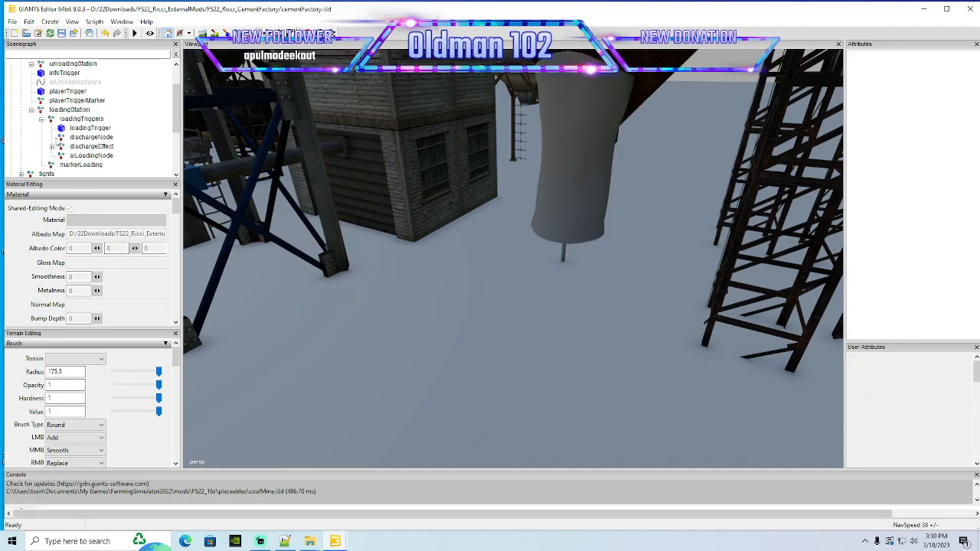
{"action": "left_click", "coordinate": [52, 146]}
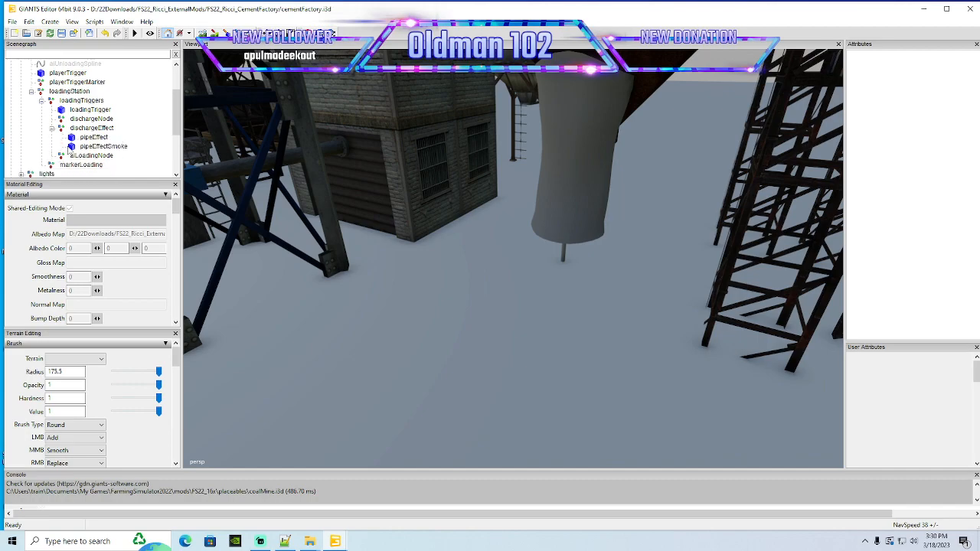
{"action": "left_click", "coordinate": [71, 147]}
{"action": "left_click", "coordinate": [891, 240]}
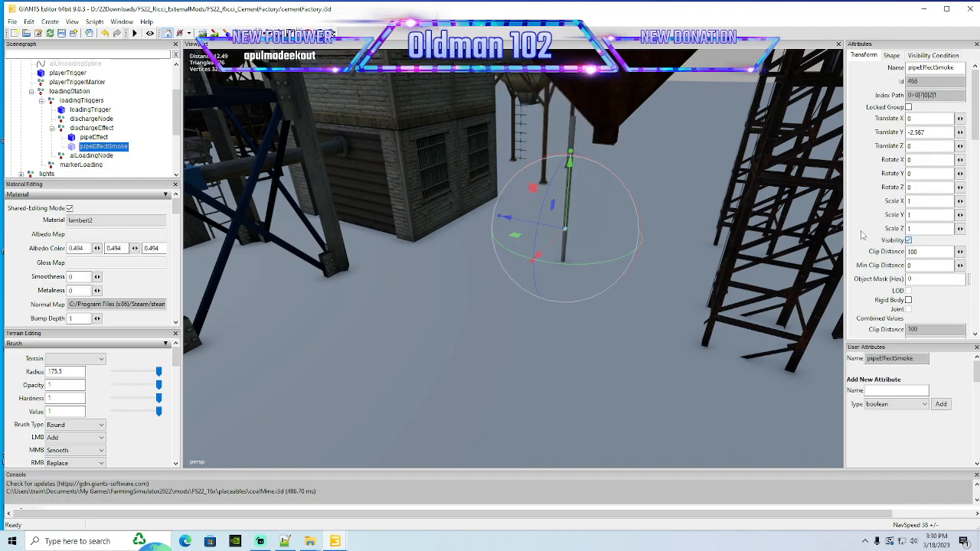
Move the loadingStation group directly under the hopper's outlet, to about X 14.6, Z -23.9
{"action": "left_click", "coordinate": [69, 91]}
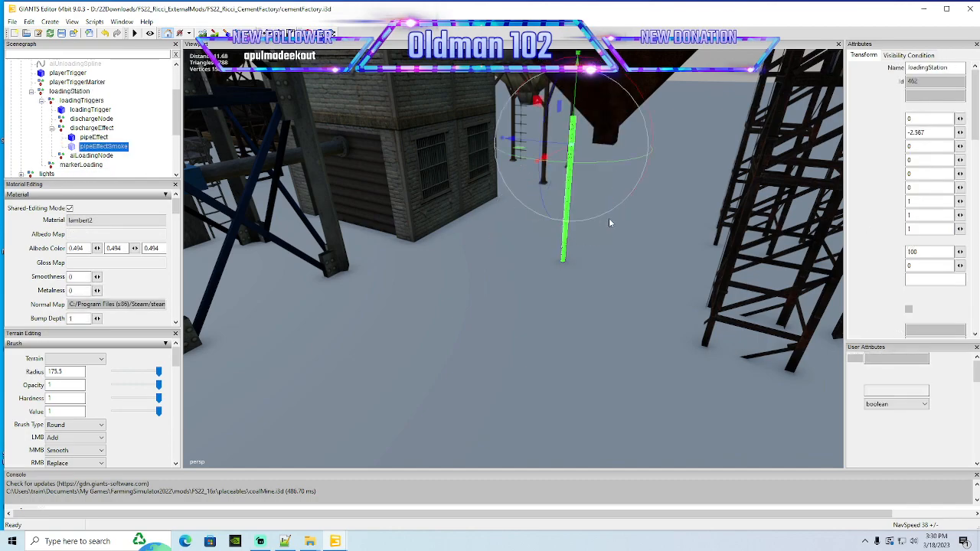
{"action": "mouse_move", "coordinate": [554, 155]}
{"action": "left_mouse_down"}
{"action": "mouse_move", "coordinate": [600, 162]}
{"action": "mouse_move", "coordinate": [561, 142]}
{"action": "left_mouse_up"}
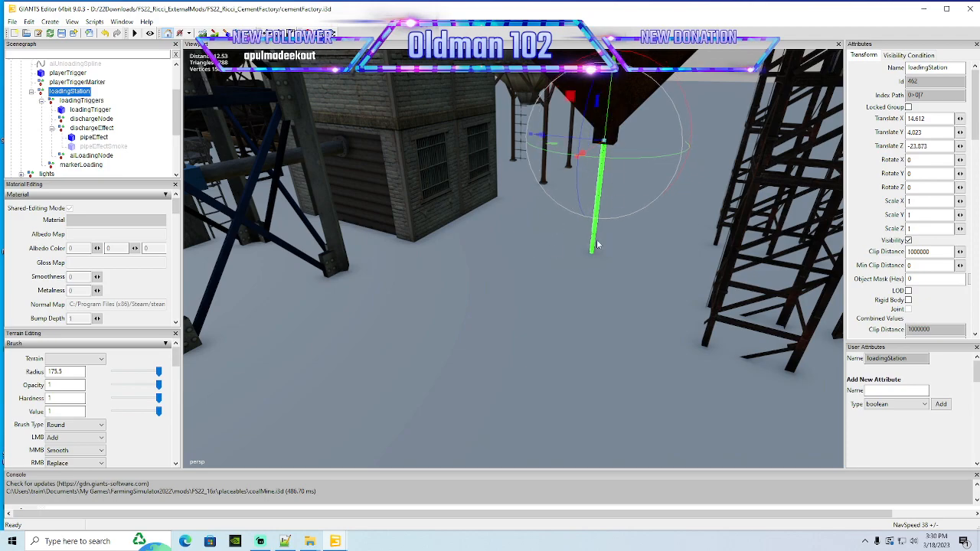
{"action": "key", "text": "f"}
Raise the GravelSilo hopper to about Y 5.57 and the small plate at its outlet to about Y 5.59
{"action": "left_click", "coordinate": [533, 163]}
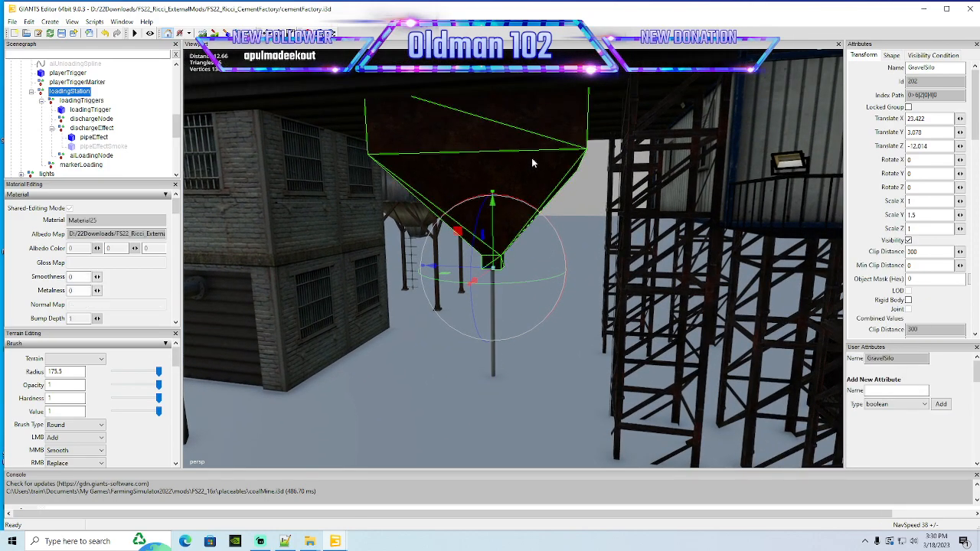
{"action": "left_click_drag", "start_coordinate": [492, 217], "coordinate": [500, 136]}
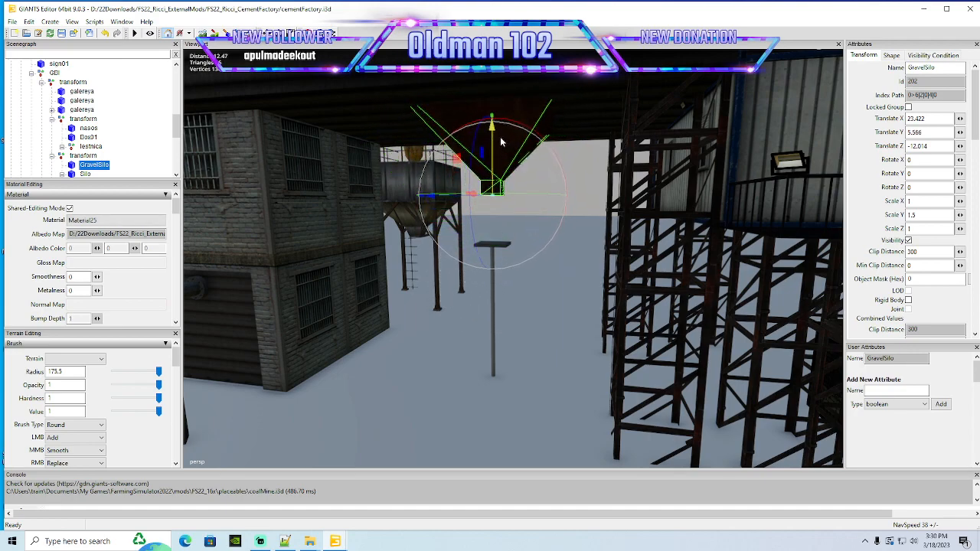
{"action": "left_click", "coordinate": [495, 243]}
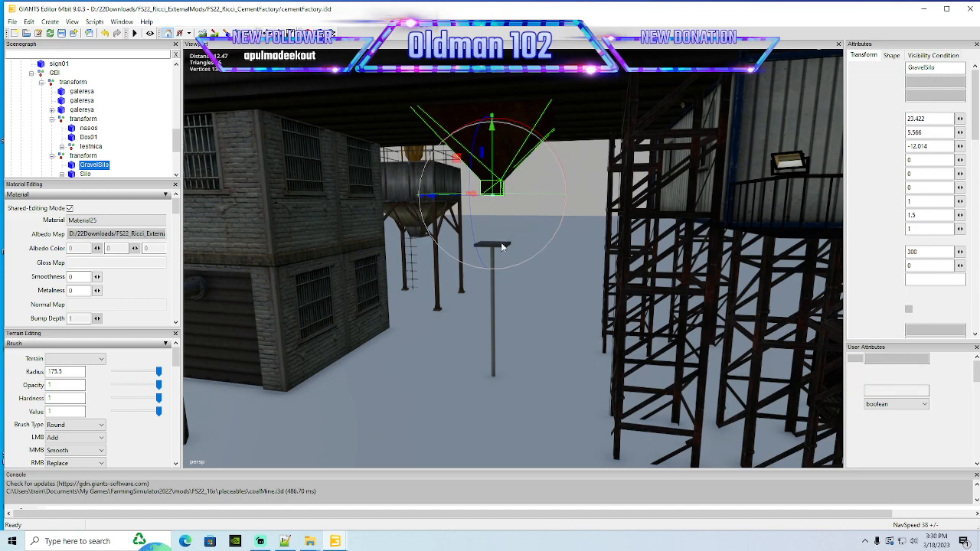
{"action": "left_click_drag", "start_coordinate": [495, 243], "coordinate": [500, 171]}
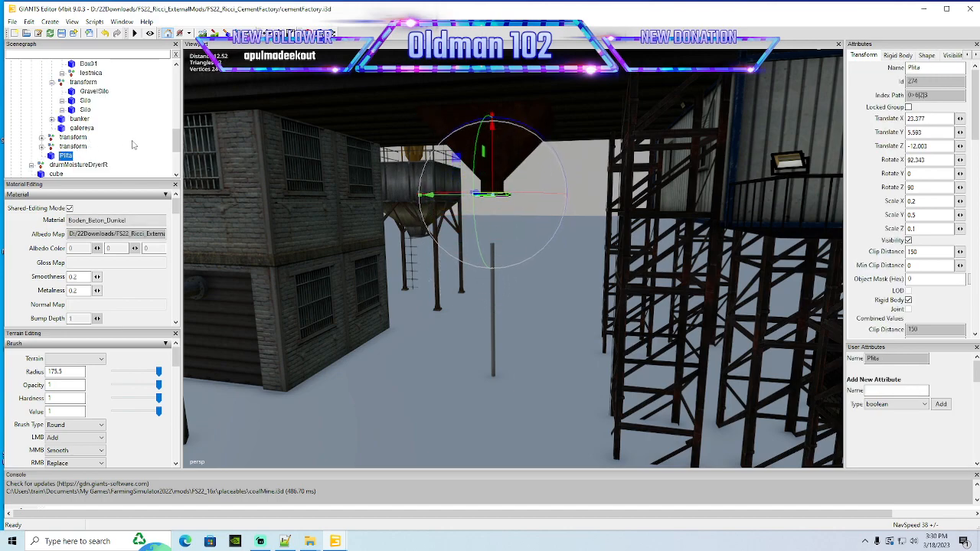
Raise the loadingStation group to about Y 5.65 so the discharge pipe meets the hopper's outlet plate
{"action": "scroll", "coordinate": [115, 130], "scroll_direction": "down", "scroll_amount": 2}
{"action": "scroll", "coordinate": [109, 124], "scroll_direction": "down", "scroll_amount": 6}
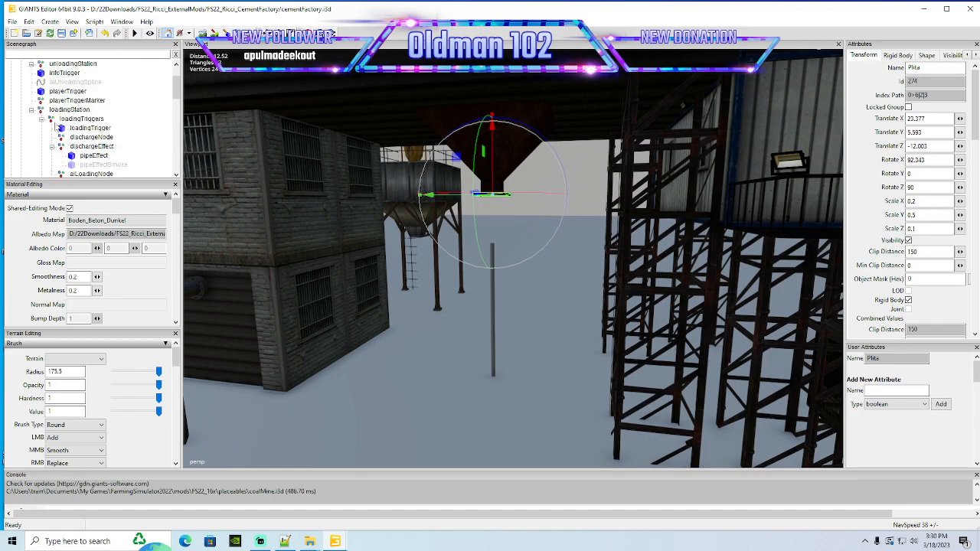
{"action": "left_click", "coordinate": [69, 109]}
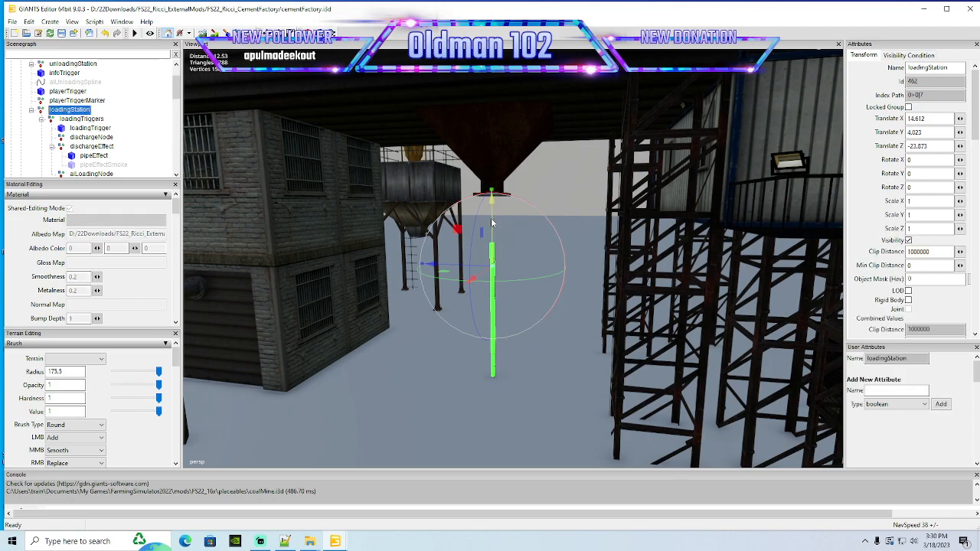
{"action": "left_click_drag", "start_coordinate": [497, 176], "coordinate": [497, 171]}
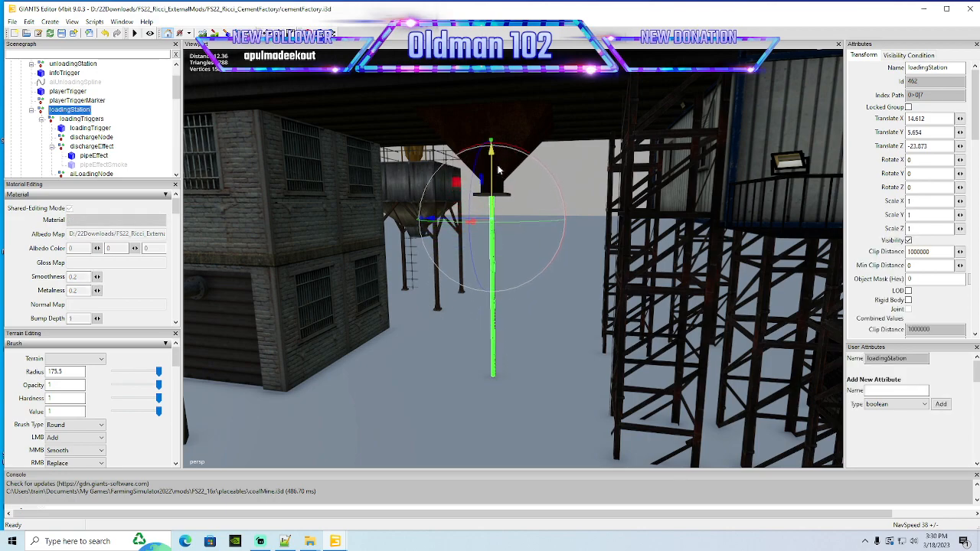
Make the pipeEffectSmoke mesh visible again and check its placement against the whole factory
{"action": "left_click", "coordinate": [100, 165]}
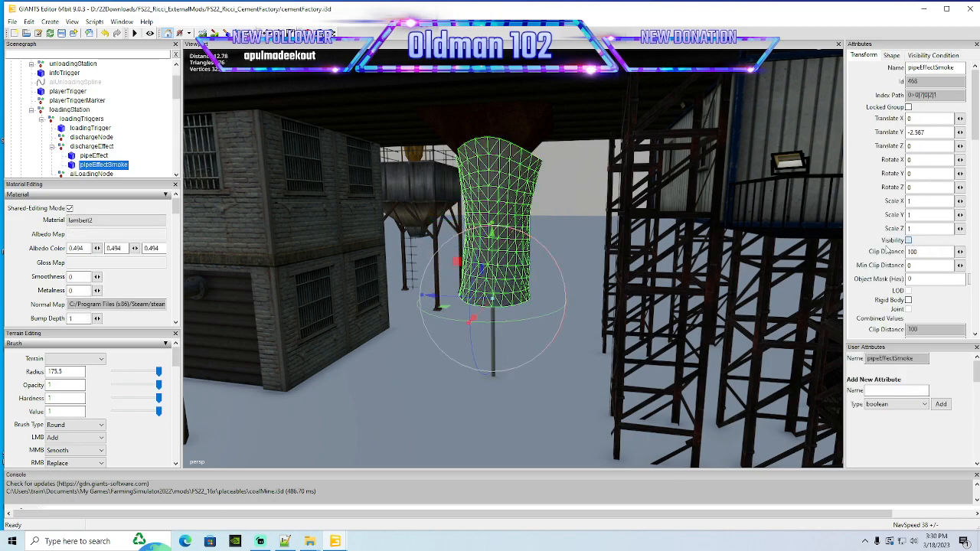
{"action": "scroll", "coordinate": [545, 328], "scroll_direction": "down", "scroll_amount": 10}
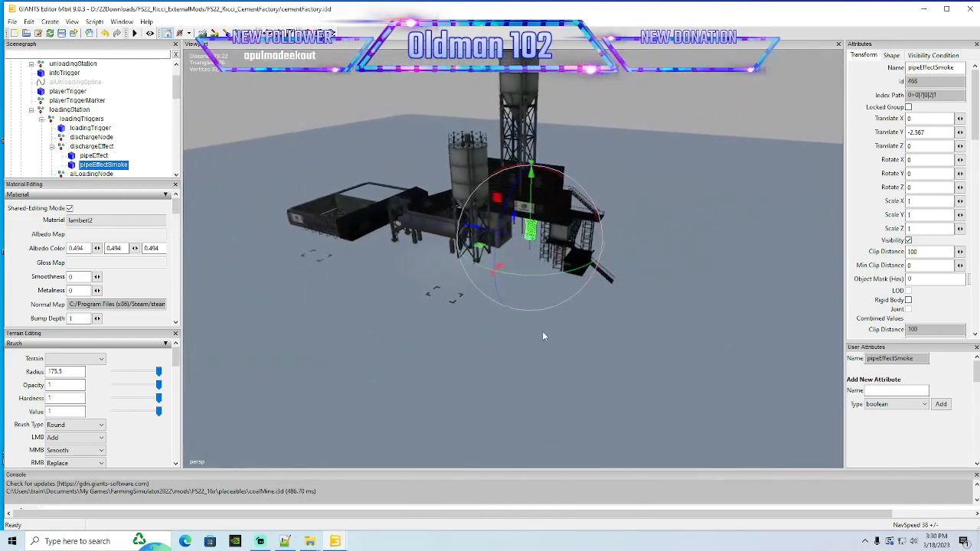
{"action": "scroll", "coordinate": [551, 322], "scroll_direction": "up", "scroll_amount": 10}
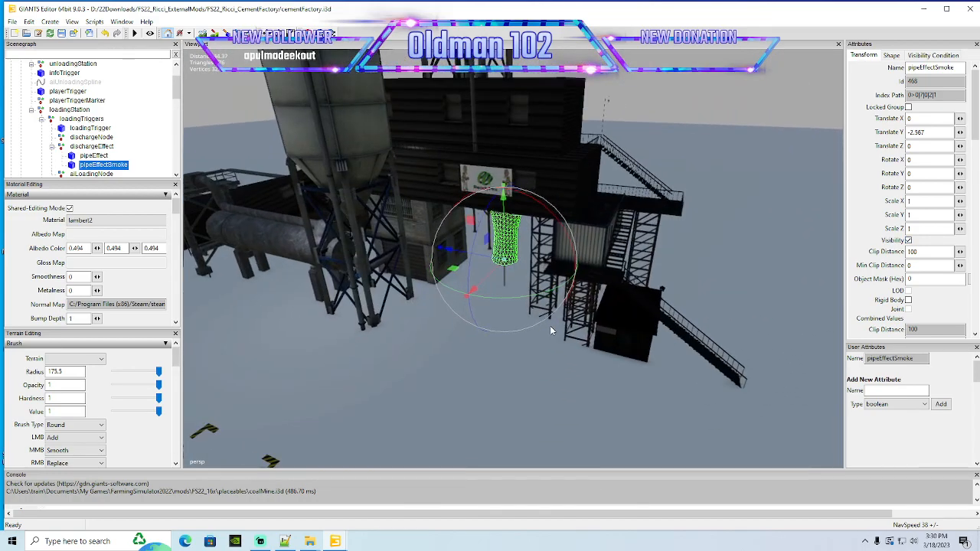
Collapse loadingTriggers and select the markerLoading group inside loadingStation to check its position below the hopper
{"action": "left_click", "coordinate": [31, 109]}
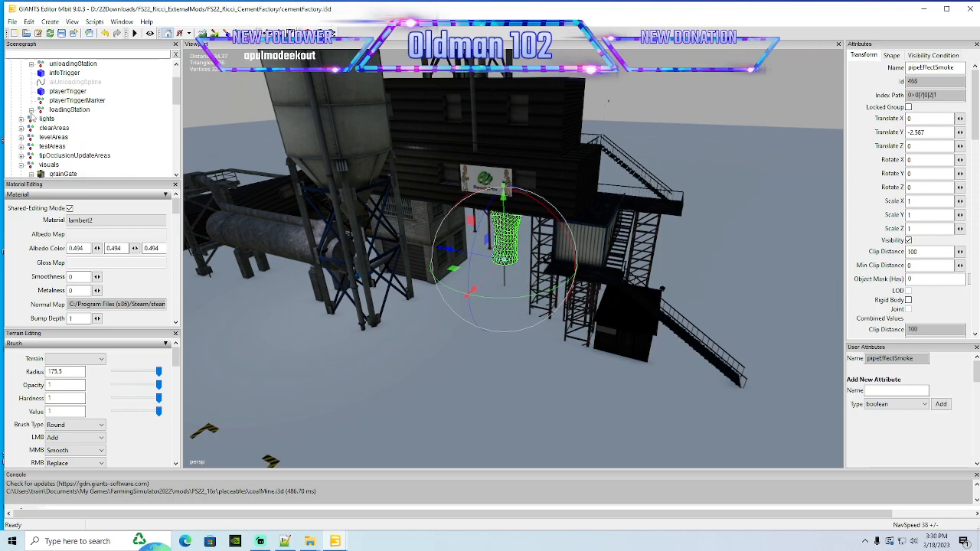
{"action": "left_click", "coordinate": [31, 110]}
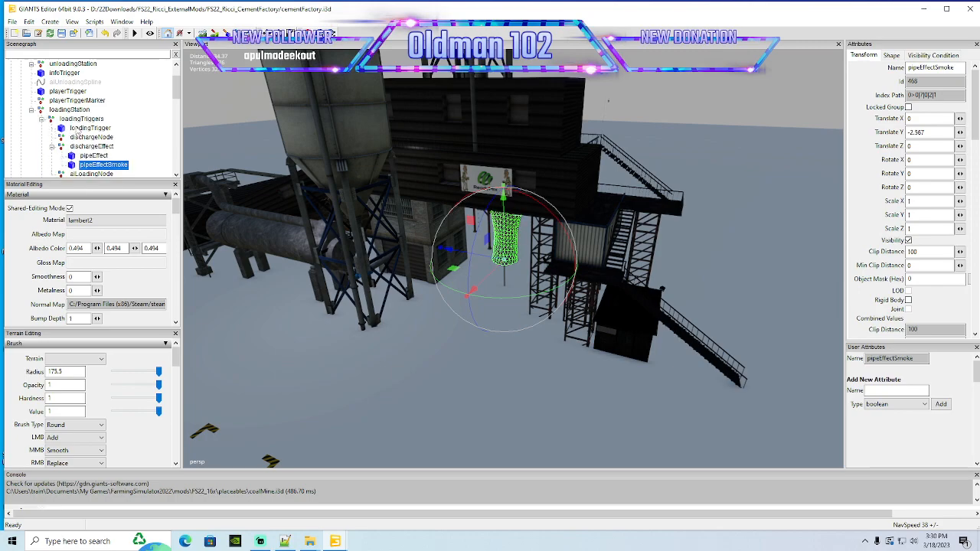
{"action": "scroll", "coordinate": [49, 117], "scroll_direction": "down", "scroll_amount": 1}
{"action": "left_click", "coordinate": [42, 109]}
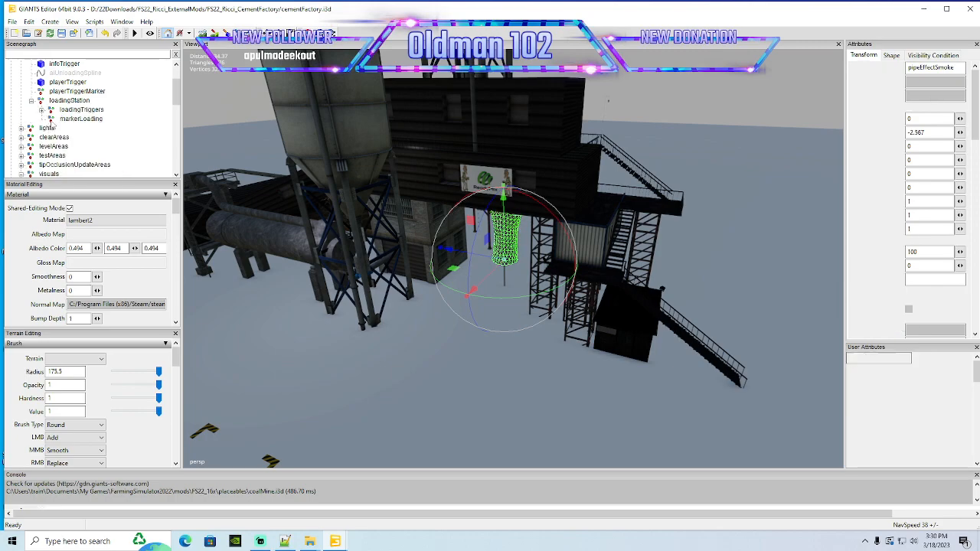
{"action": "left_click", "coordinate": [75, 118]}
{"action": "mouse_move", "coordinate": [495, 289]}
{"action": "left_mouse_down"}
{"action": "mouse_move", "coordinate": [484, 285]}
{"action": "mouse_move", "coordinate": [493, 289]}
{"action": "left_mouse_up"}
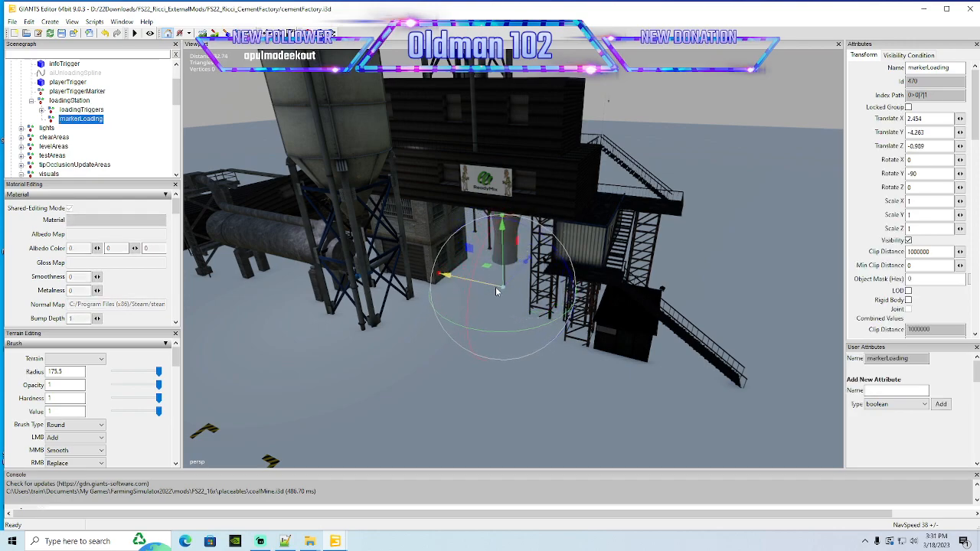
Open coalMine.xml from the placeables folder of the FS22_16x mod in Notepad++
{"action": "left_click", "coordinate": [284, 541]}
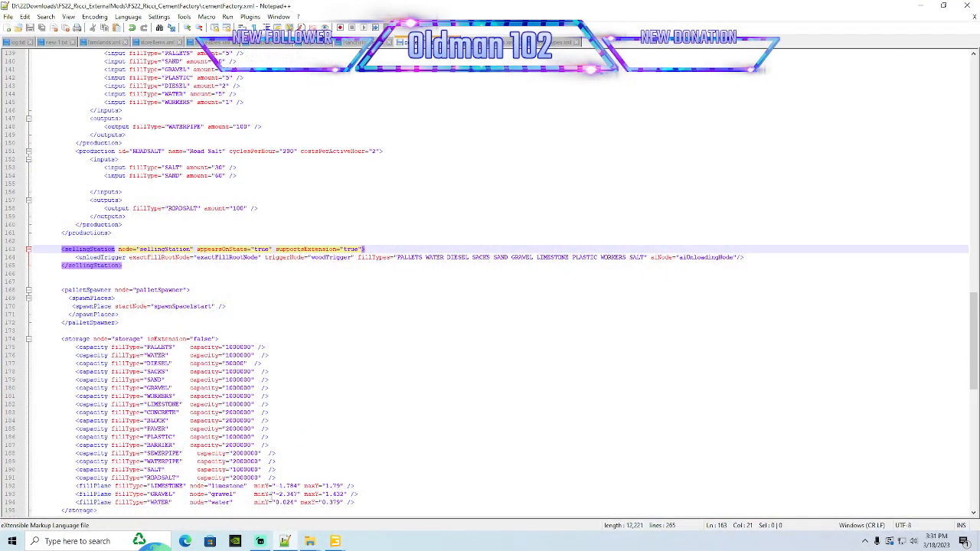
{"action": "mouse_move", "coordinate": [312, 544]}
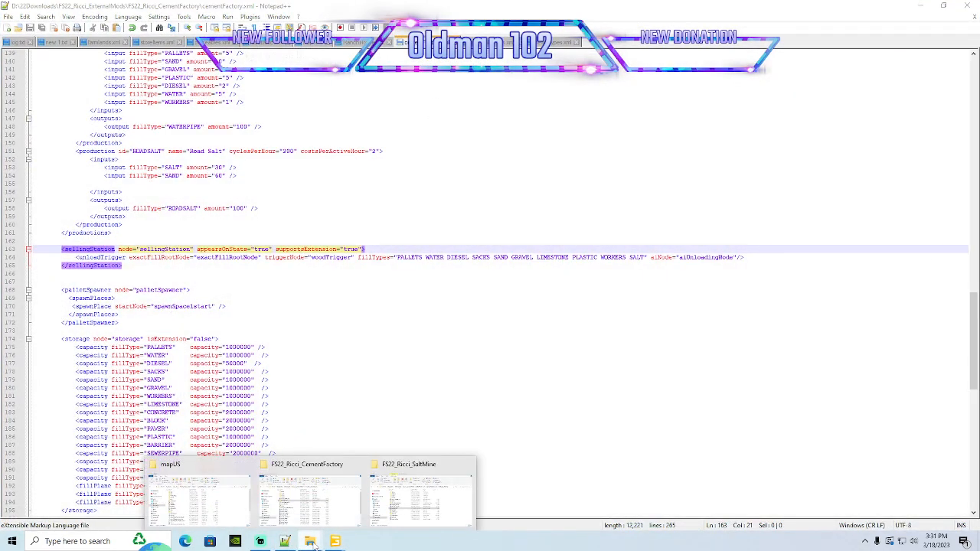
{"action": "left_click", "coordinate": [230, 511]}
{"action": "left_click", "coordinate": [324, 190]}
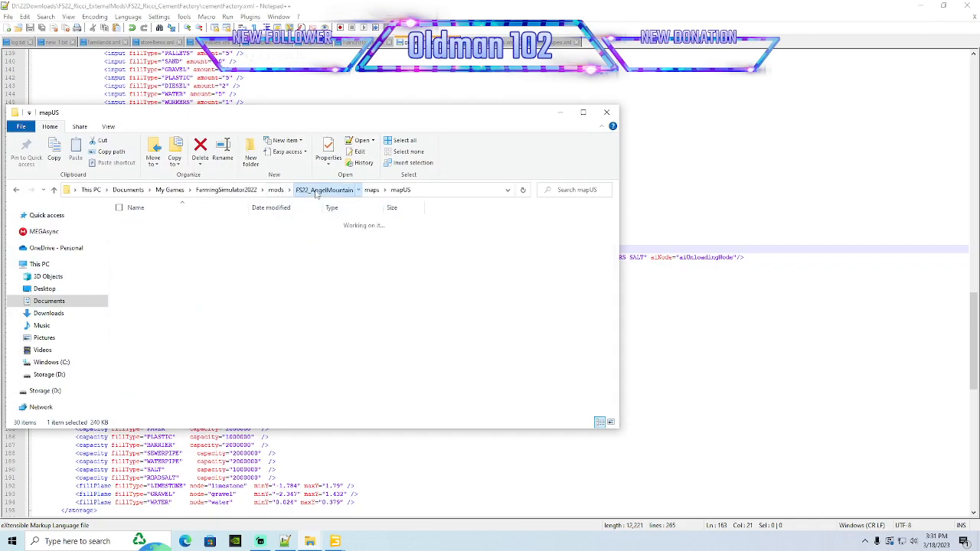
{"action": "left_click_drag", "start_coordinate": [339, 124], "coordinate": [362, 83]}
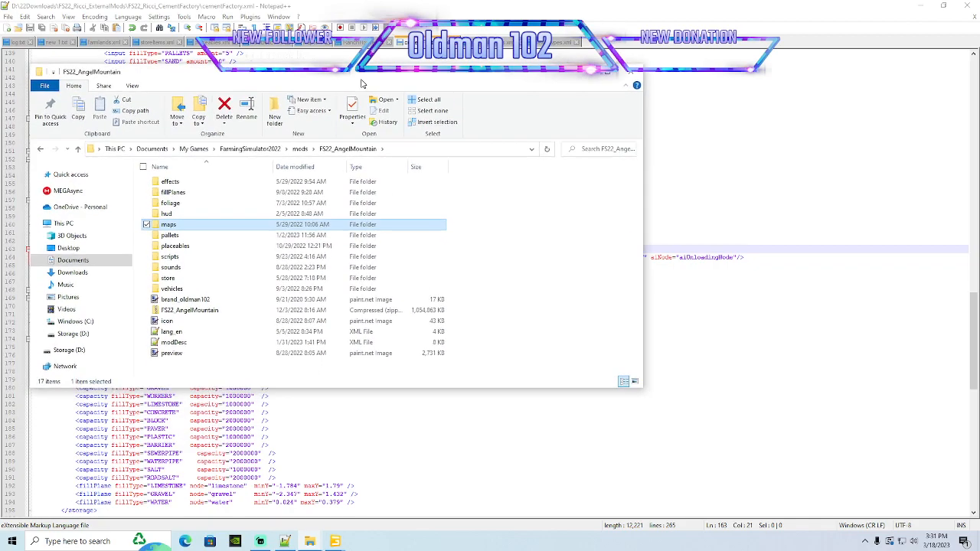
{"action": "left_click", "coordinate": [299, 149]}
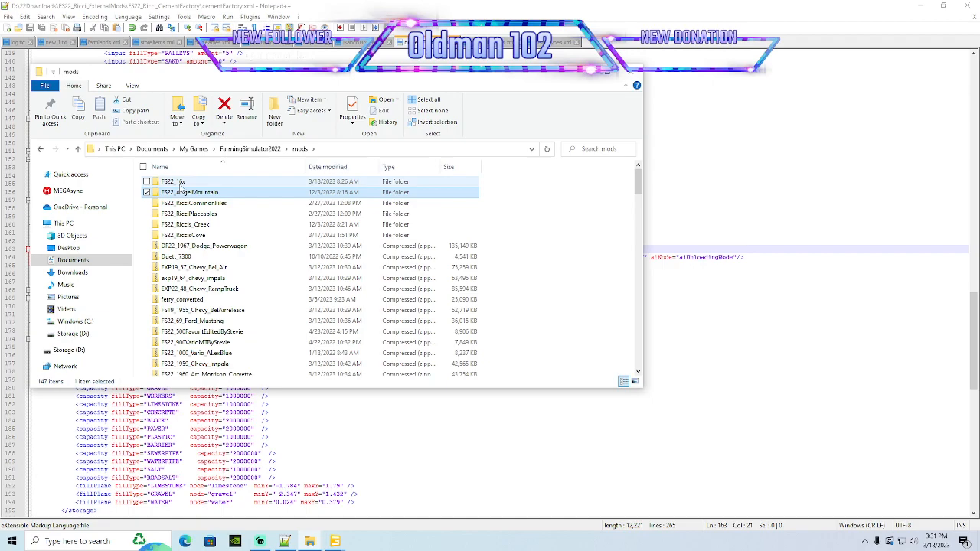
{"action": "double_click", "coordinate": [221, 182]}
{"action": "double_click", "coordinate": [174, 245]}
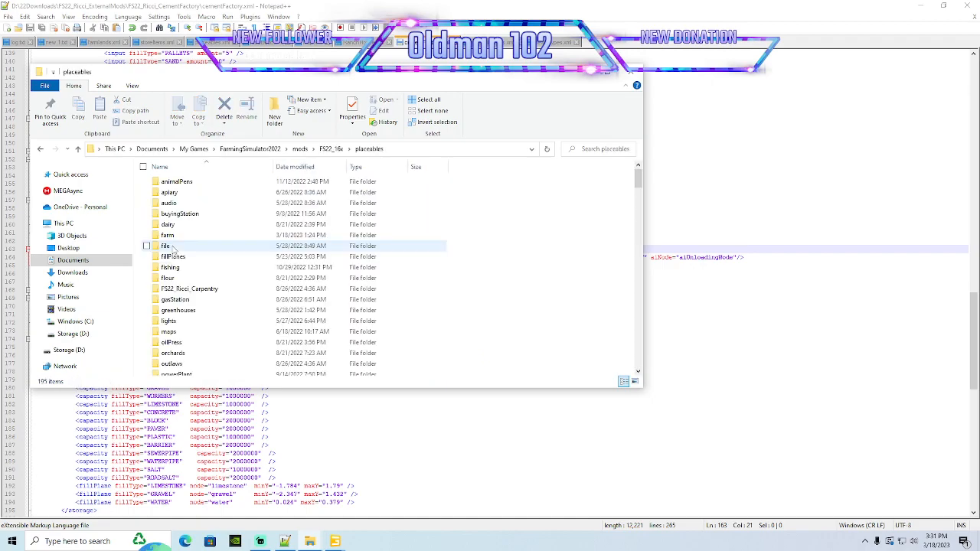
{"action": "scroll", "coordinate": [197, 262], "scroll_direction": "down", "scroll_amount": 5}
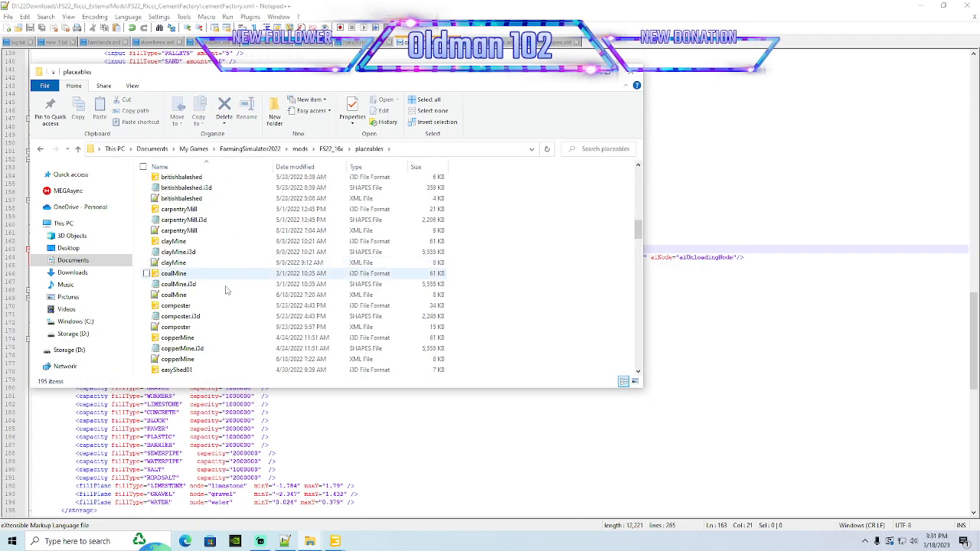
{"action": "double_click", "coordinate": [174, 294]}
Copy the whole loadingStation block from coalMine.xml into cementFactory.xml, between the sellingStation and palletSpawner blocks
{"action": "scroll", "coordinate": [317, 245], "scroll_direction": "down", "scroll_amount": 3}
{"action": "scroll", "coordinate": [317, 244], "scroll_direction": "down", "scroll_amount": 11}
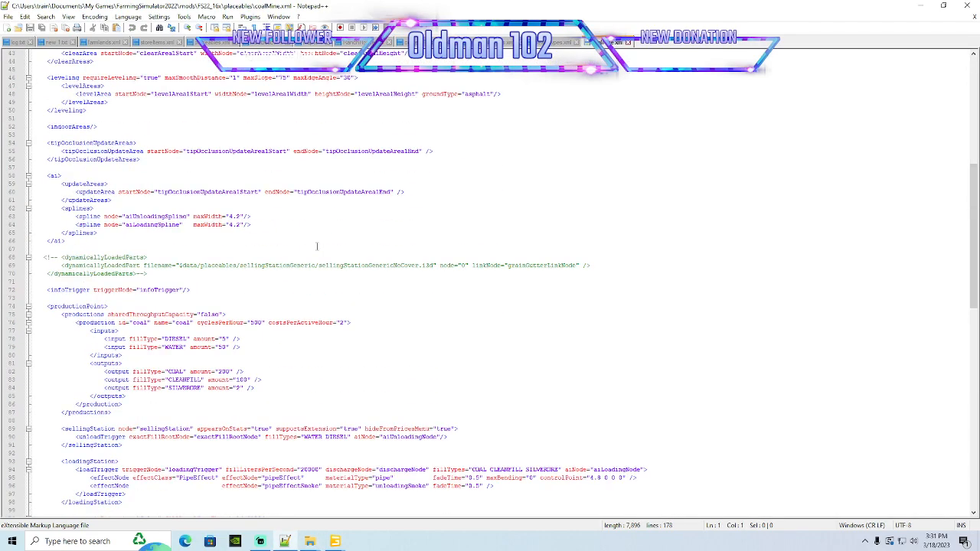
{"action": "scroll", "coordinate": [316, 246], "scroll_direction": "down", "scroll_amount": 11}
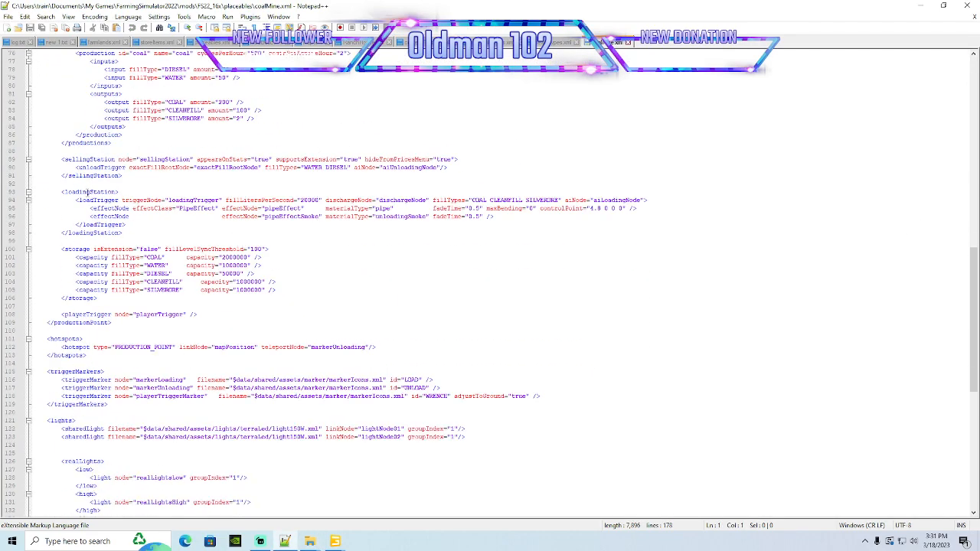
{"action": "left_click", "coordinate": [88, 192]}
{"action": "left_click_drag", "start_coordinate": [124, 232], "coordinate": [35, 192]}
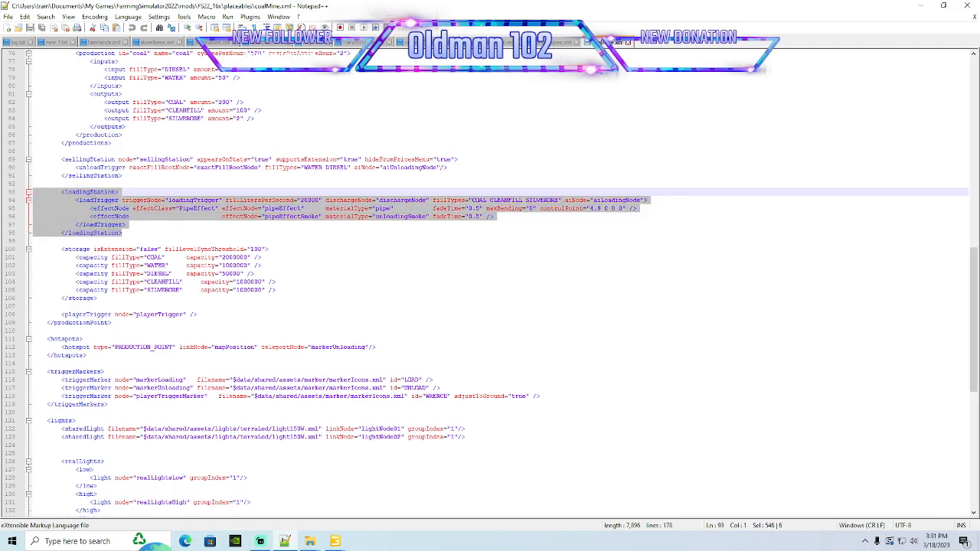
{"action": "left_click", "coordinate": [427, 43]}
{"action": "left_click", "coordinate": [36, 274]}
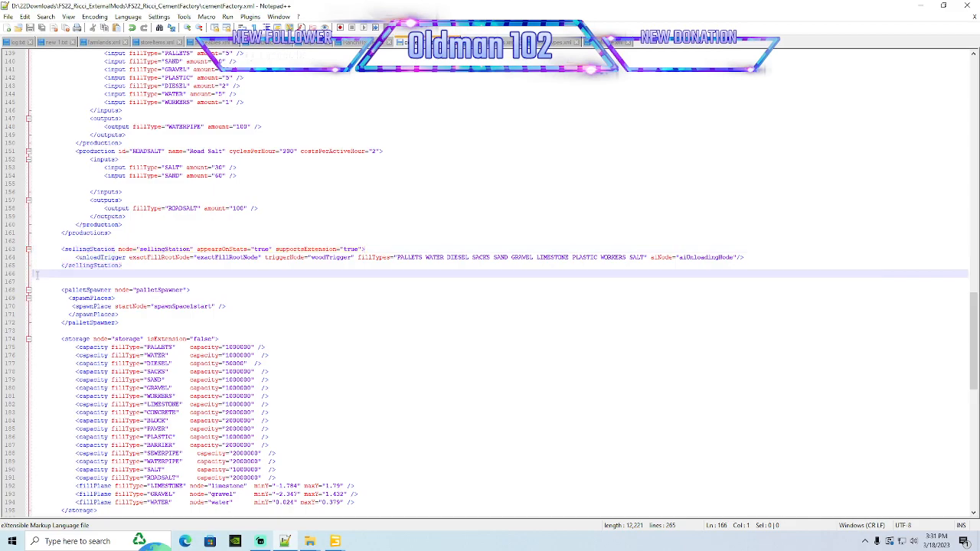
{"action": "key", "text": "Return"}
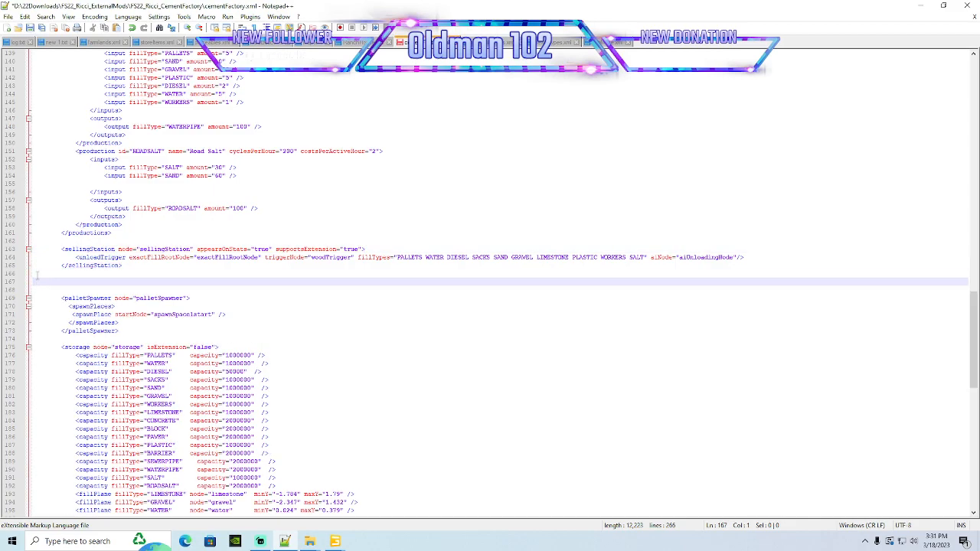
{"action": "key", "text": "ctrl+v"}
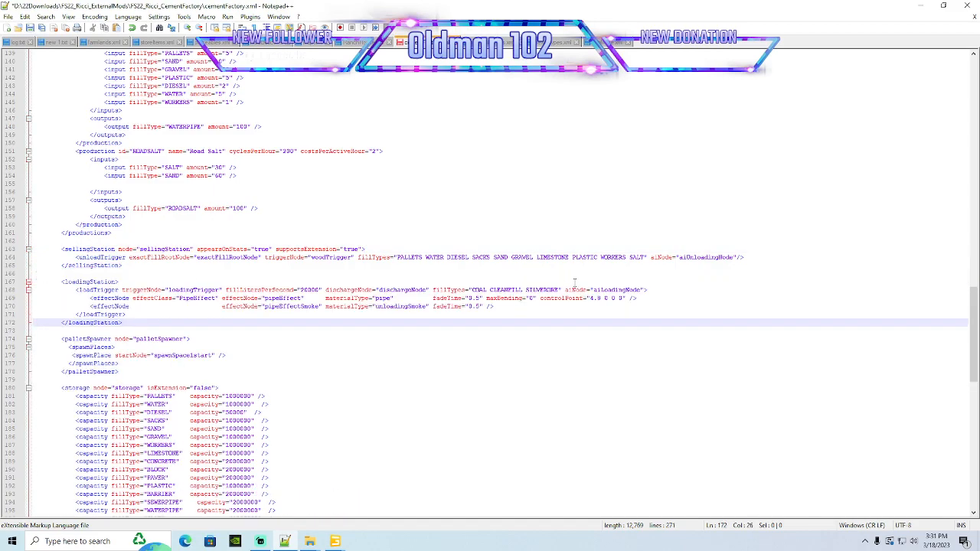
Replace the pasted loadTrigger's fillTypes with ROADSALT and save cementFactory.xml
{"action": "left_click", "coordinate": [561, 290]}
{"action": "key", "text": "BackSpace"}
{"action": "key", "text": "BackSpace"}
{"action": "key", "text": "BackSpace"}
{"action": "key", "text": "BackSpace"}
{"action": "key", "text": "BackSpace"}
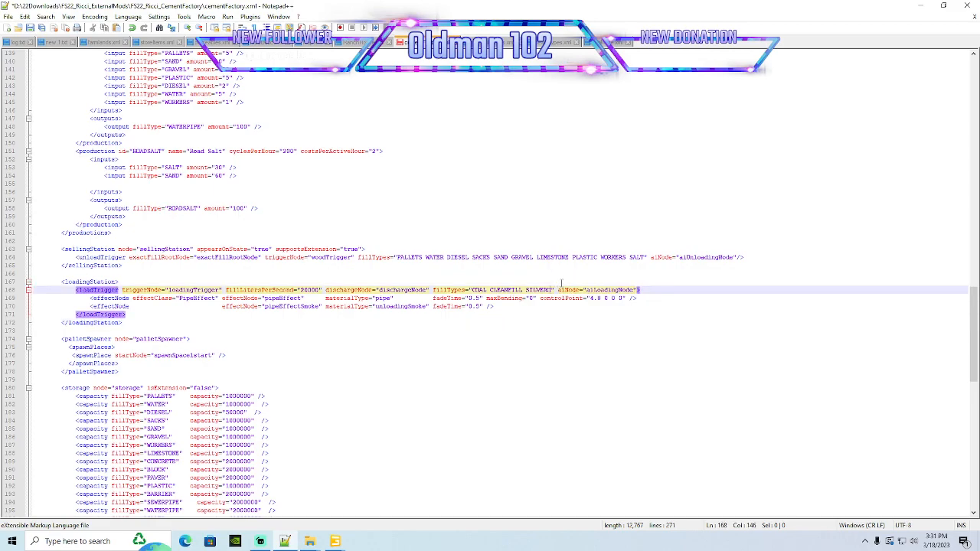
{"action": "key", "text": "BackSpace"}
{"action": "key", "text": "BackSpace"}
{"action": "key", "text": "BackSpace"}
{"action": "key", "text": "BackSpace"}
{"action": "key", "text": "BackSpace"}
{"action": "key", "text": "BackSpace"}
{"action": "key", "text": "BackSpace"}
{"action": "key", "text": "BackSpace"}
{"action": "key", "text": "BackSpace"}
{"action": "key", "text": "BackSpace"}
{"action": "key", "text": "BackSpace"}
{"action": "key", "text": "BackSpace"}
{"action": "key", "text": "BackSpace"}
{"action": "key", "text": "BackSpace"}
{"action": "key", "text": "BackSpace"}
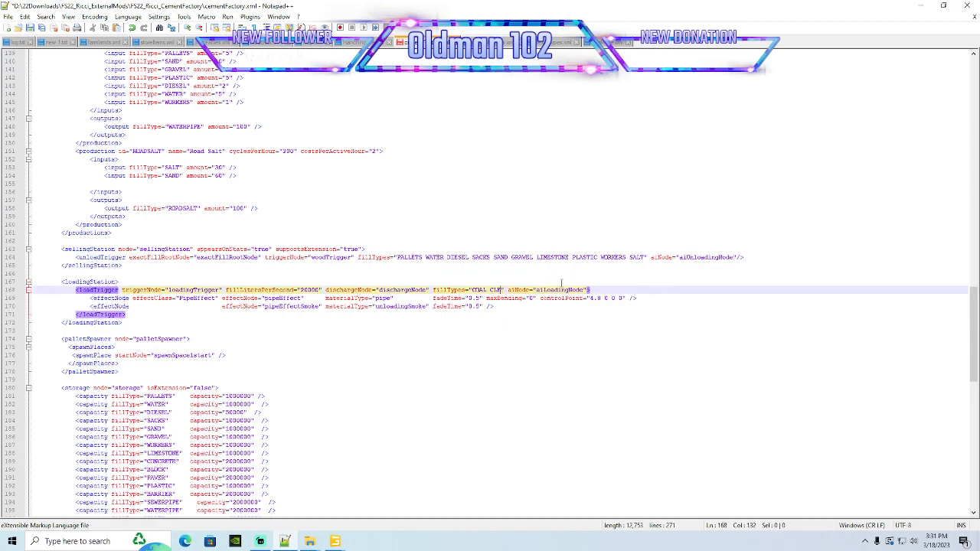
{"action": "key", "text": "BackSpace"}
{"action": "key", "text": "BackSpace"}
{"action": "key", "text": "BackSpace"}
{"action": "key", "text": "BackSpace"}
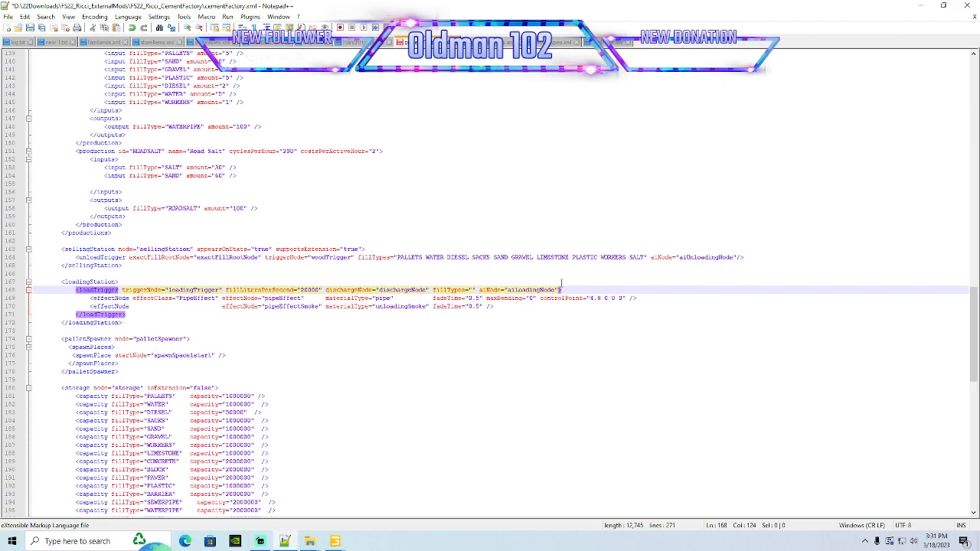
{"action": "type", "text": "R"}
{"action": "key", "text": "Return"}
{"action": "scroll", "coordinate": [303, 312], "scroll_direction": "down", "scroll_amount": 2}
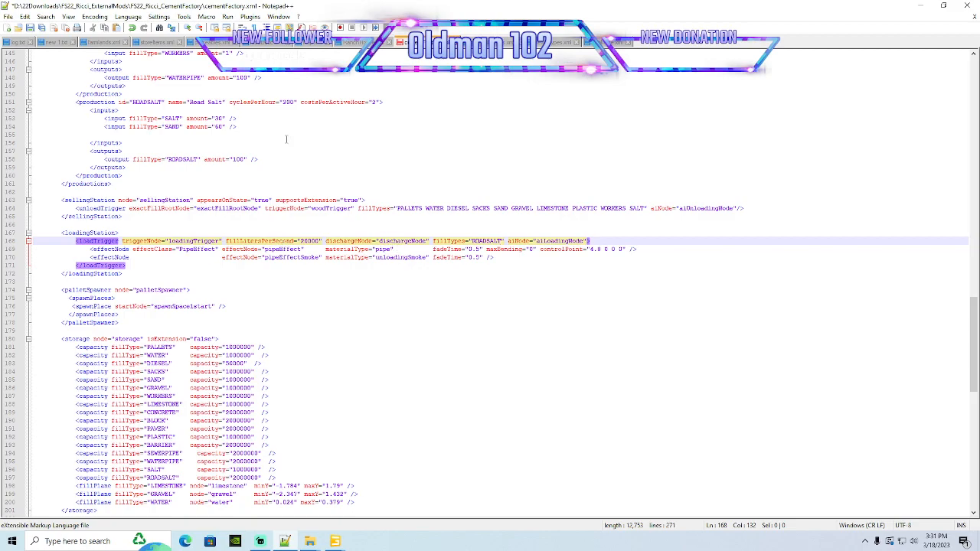
{"action": "left_click", "coordinate": [31, 27]}
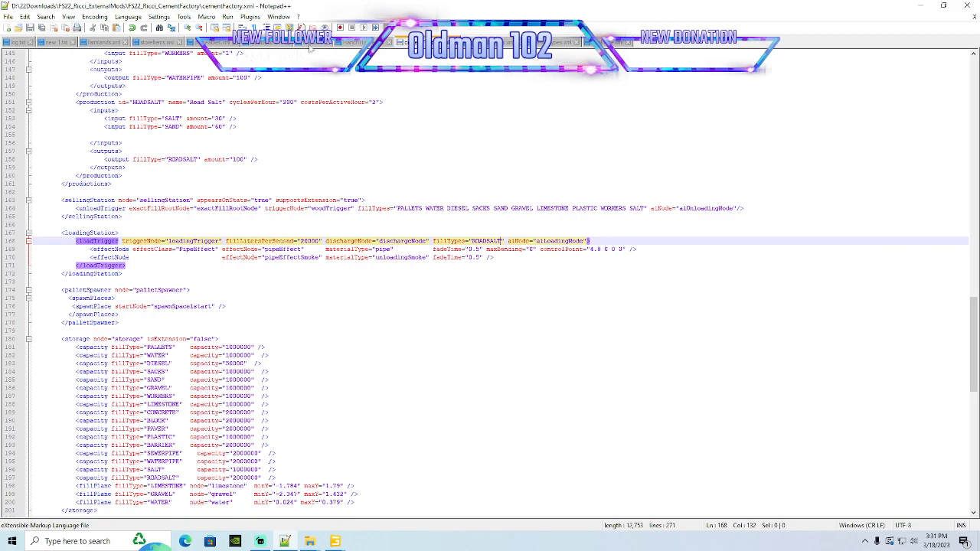
Copy the five i3dMapping lines from loadingTrigger to pipeEffectSmoke in coalMine.xml to the end of the i3dMappings in cementFactory.xml
{"action": "left_click", "coordinate": [605, 43]}
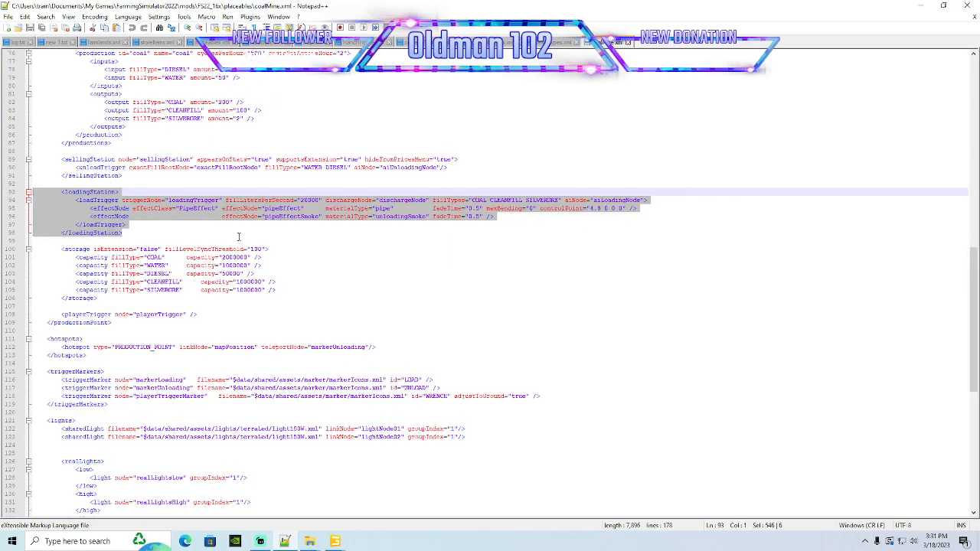
{"action": "left_click", "coordinate": [187, 193]}
{"action": "left_click_drag", "start_coordinate": [171, 200], "coordinate": [222, 200]}
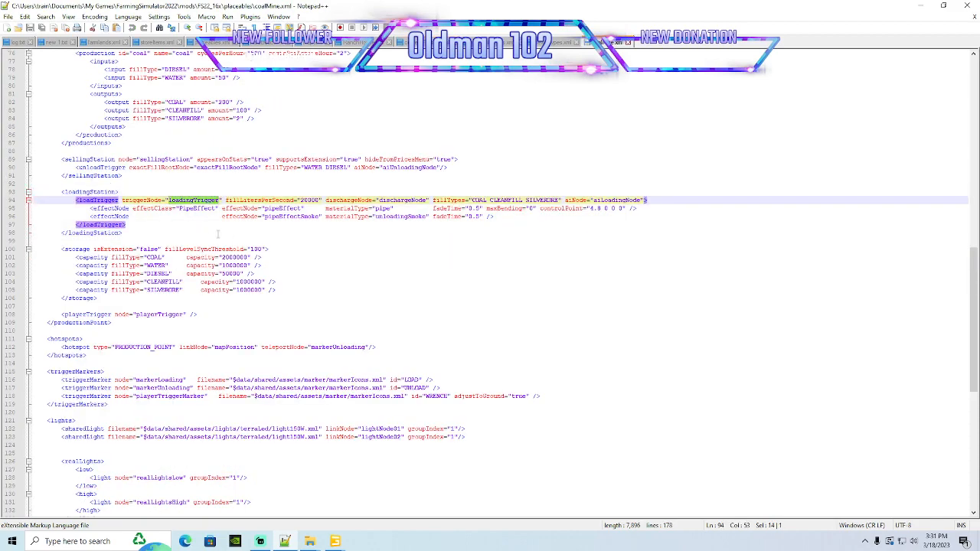
{"action": "scroll", "coordinate": [220, 203], "scroll_direction": "down", "scroll_amount": 15}
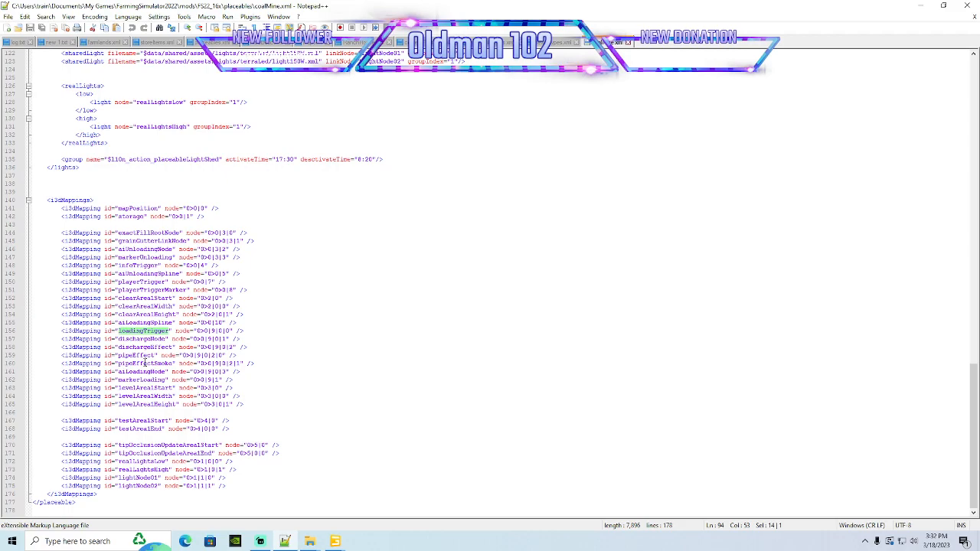
{"action": "left_click", "coordinate": [80, 331]}
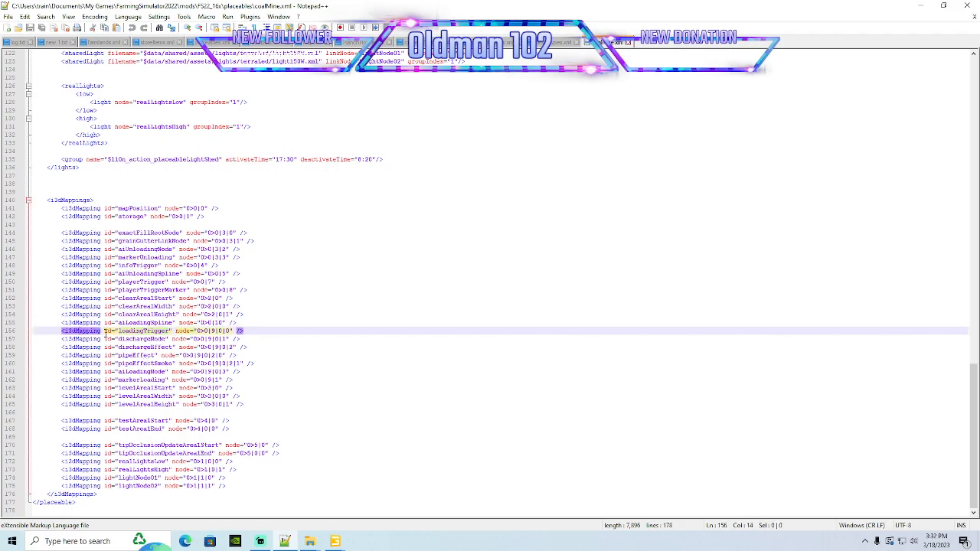
{"action": "left_click_drag", "start_coordinate": [253, 366], "coordinate": [35, 331]}
{"action": "key", "text": "ctrl+c"}
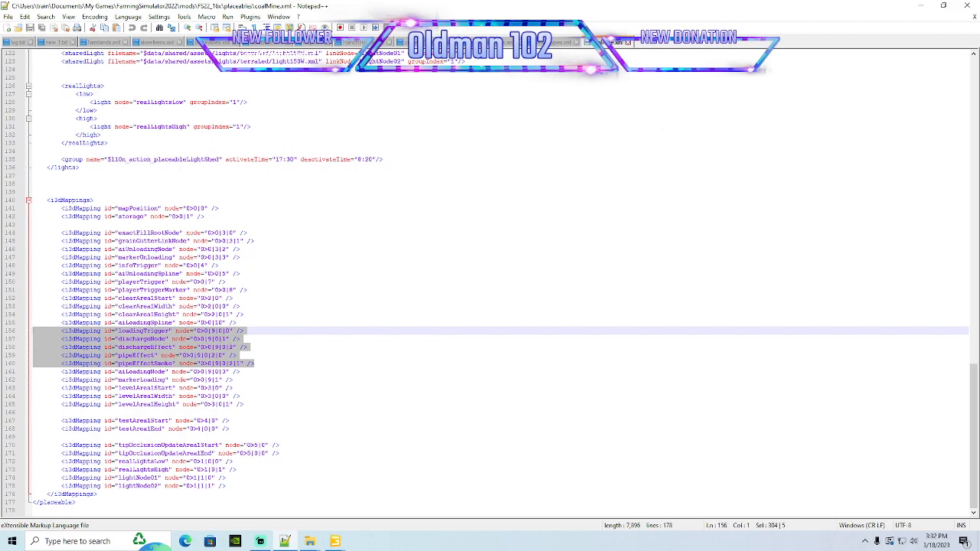
{"action": "left_click", "coordinate": [421, 42]}
{"action": "scroll", "coordinate": [157, 285], "scroll_direction": "down", "scroll_amount": 20}
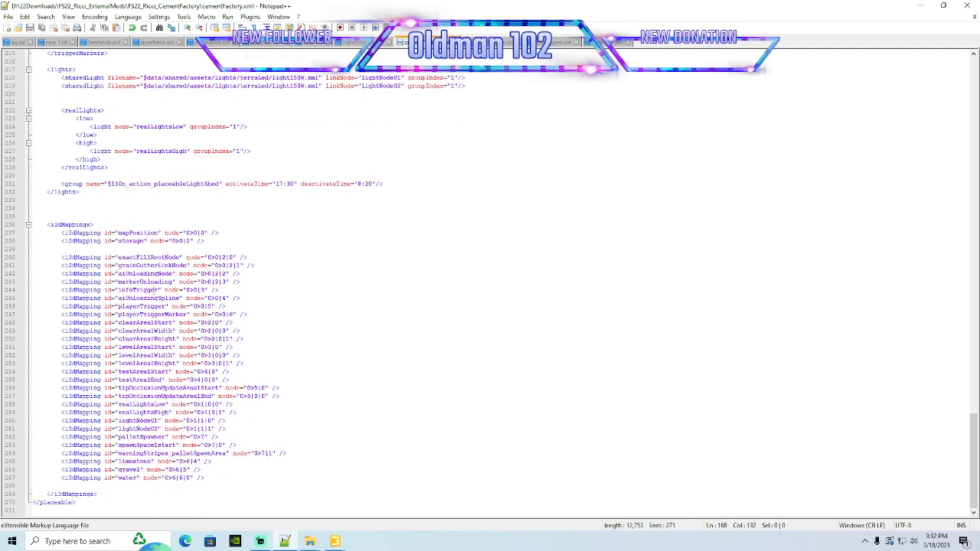
{"action": "left_click", "coordinate": [32, 483]}
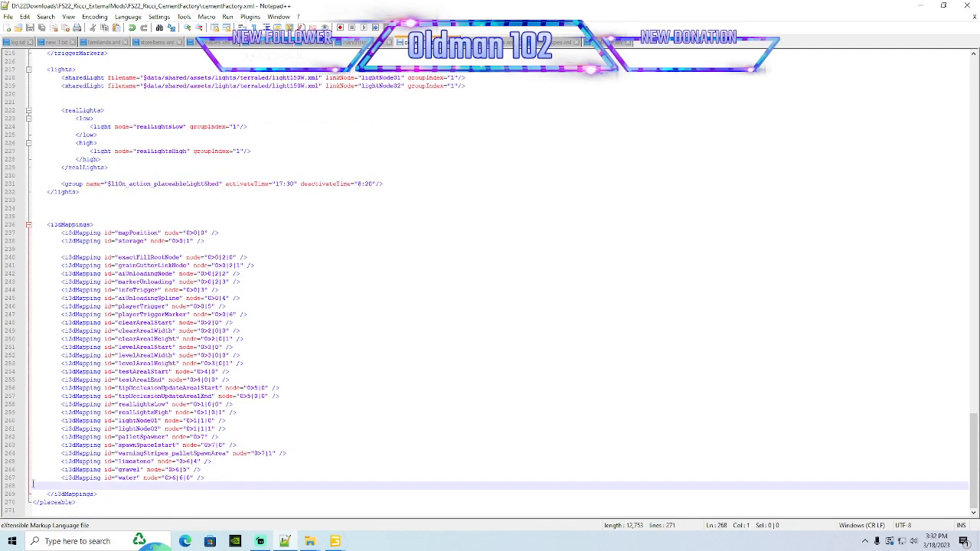
{"action": "key", "text": "ctrl+v"}
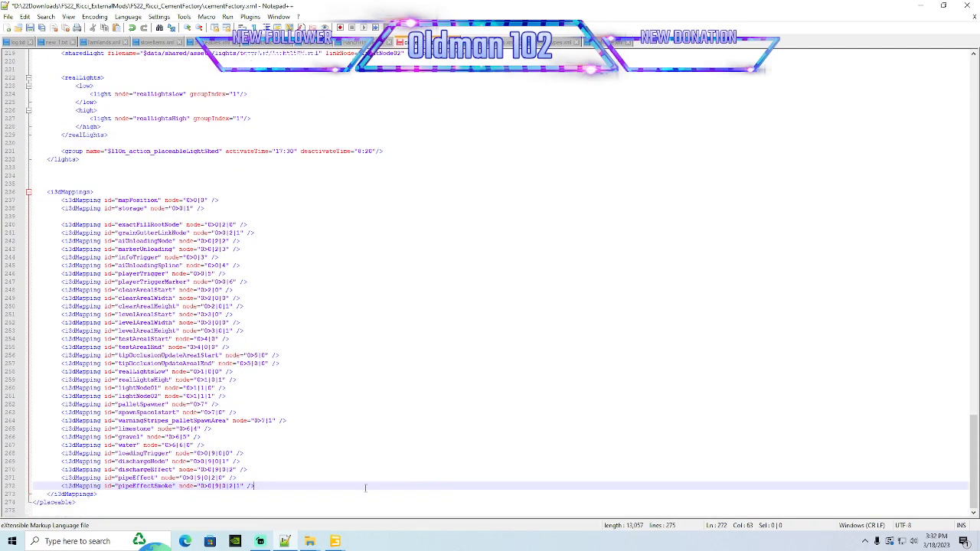
Shrink the XML editor over GIANTS Editor, expand loadingTriggers and select loadingTrigger to read its index path
{"action": "left_click", "coordinate": [944, 6]}
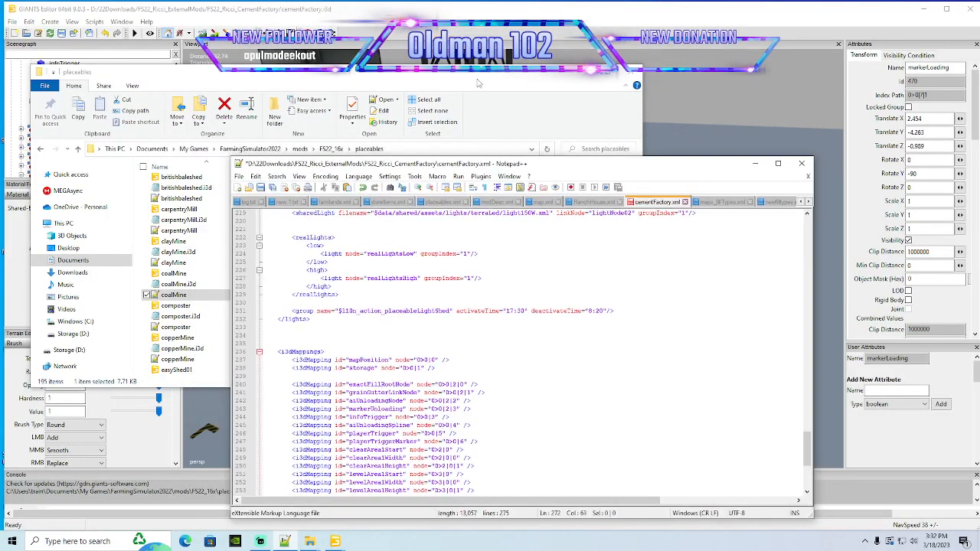
{"action": "left_click", "coordinate": [579, 76]}
{"action": "left_click_drag", "start_coordinate": [502, 163], "coordinate": [450, 79]}
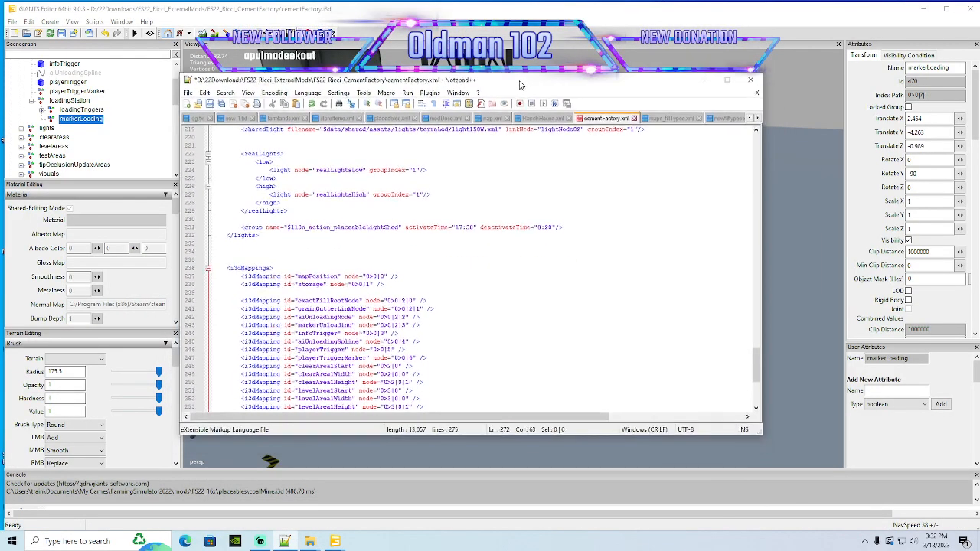
{"action": "left_click", "coordinate": [42, 111]}
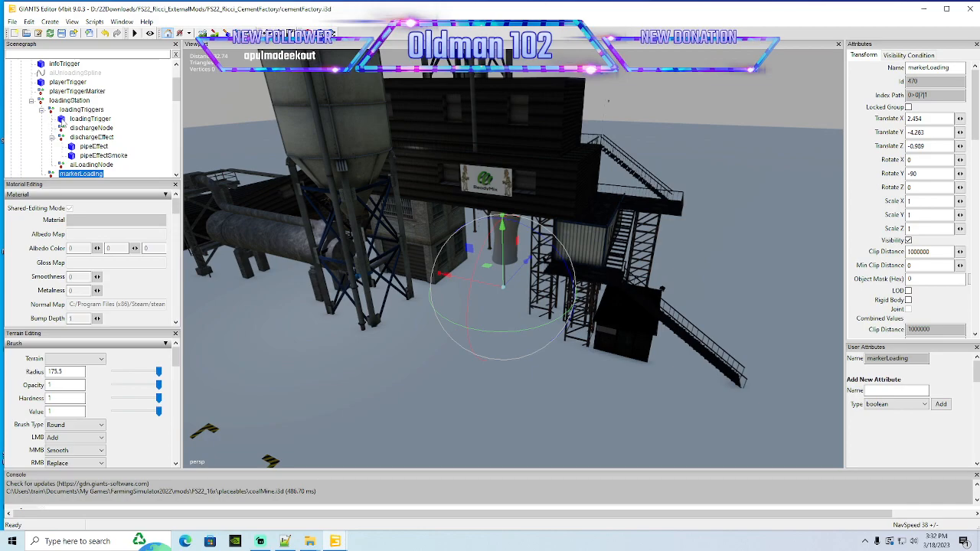
{"action": "left_click", "coordinate": [65, 121]}
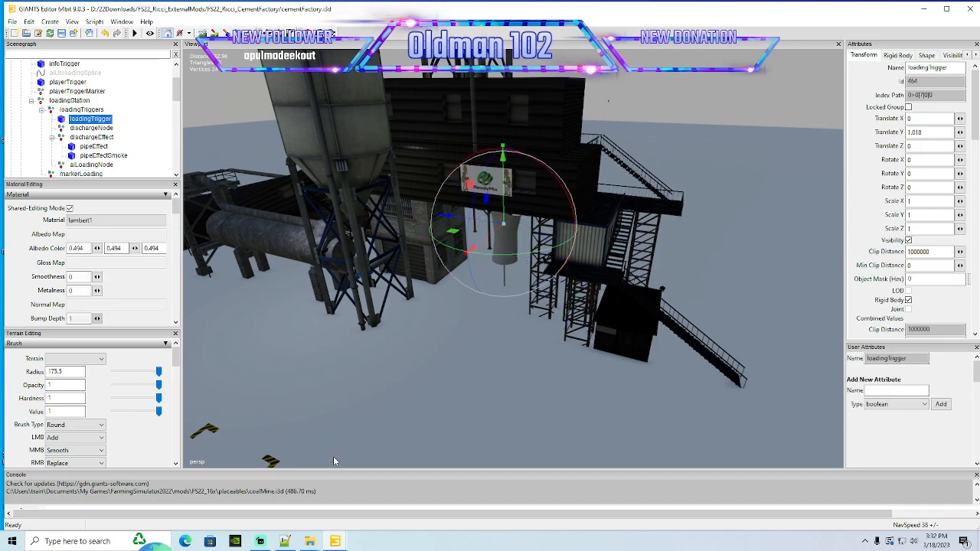
Set the loadingTrigger mapping's node in cementFactory.xml to 0>0|7|0|0
{"action": "left_click", "coordinate": [285, 542]}
{"action": "scroll", "coordinate": [407, 349], "scroll_direction": "down", "scroll_amount": 10}
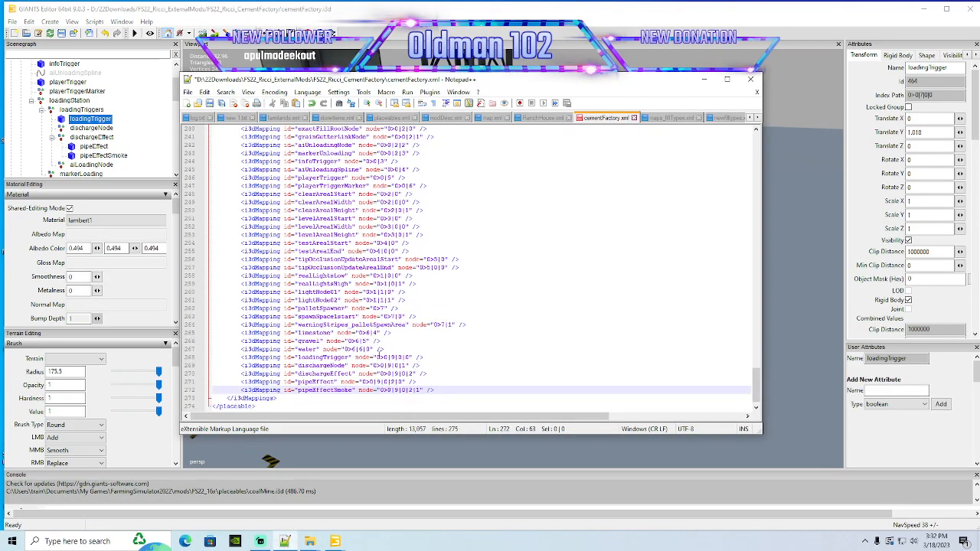
{"action": "double_click", "coordinate": [396, 349]}
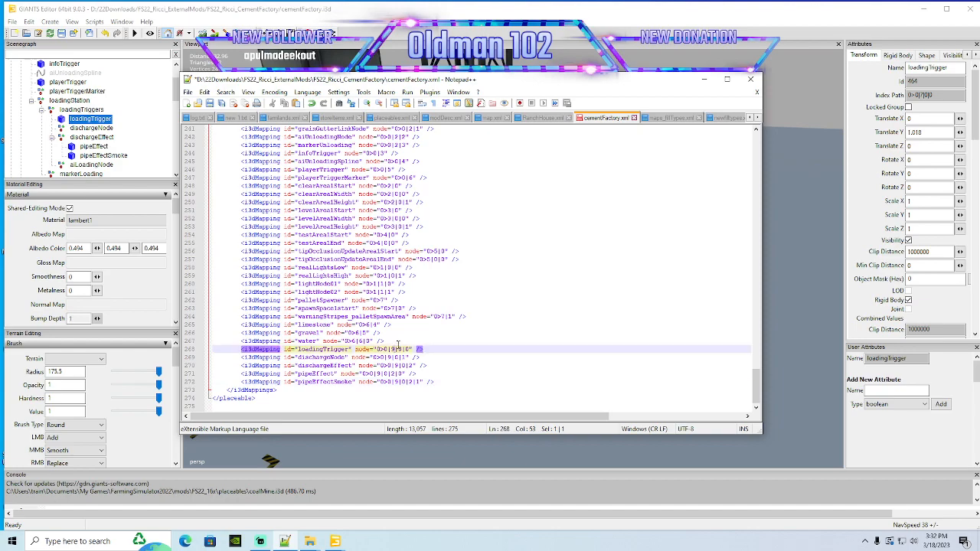
{"action": "key", "text": "Left"}
{"action": "key", "text": "BackSpace"}
{"action": "type", "text": "7"}
{"action": "key", "text": "Down"}
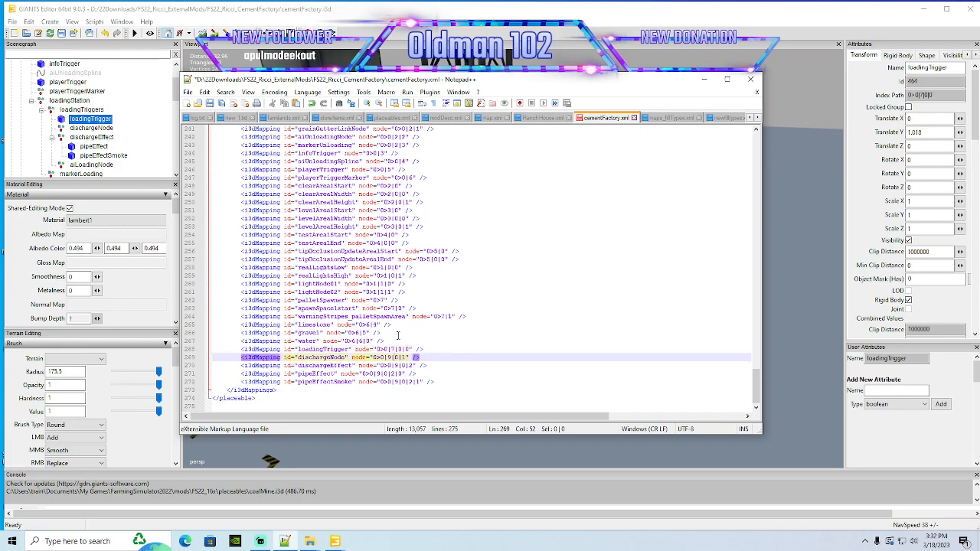
Set the dischargeNode mapping's node to 0>0|7|0|1 and the dischargeEffect mapping's node to 0>0|7|0|2
{"action": "key", "text": "BackSpace"}
{"action": "type", "text": "7"}
{"action": "key", "text": "Down"}
{"action": "key", "text": "BackSpace"}
{"action": "type", "text": "7"}
{"action": "key", "text": "Down"}
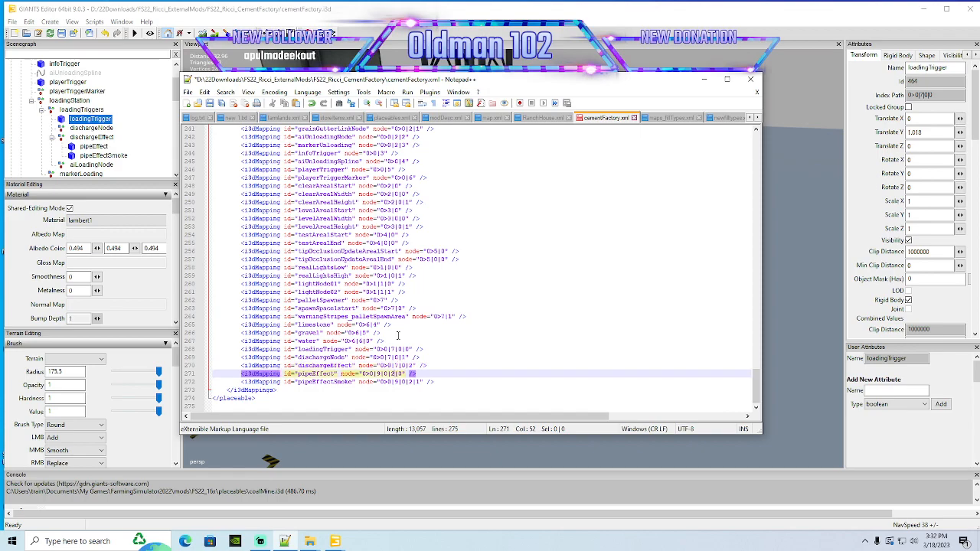
Set the pipeEffect mapping's node to 0>0|7|0|2|0 and pipeEffectSmoke's to 0>0|7|0|2|1, and save cementFactory.xml
{"action": "key", "text": "BackSpace"}
{"action": "type", "text": "7"}
{"action": "key", "text": "Down"}
{"action": "key", "text": "Right"}
{"action": "key", "text": "Right"}
{"action": "key", "text": "Right"}
{"action": "key", "text": "BackSpace"}
{"action": "type", "text": "7"}
{"action": "key", "text": "ctrl+s"}
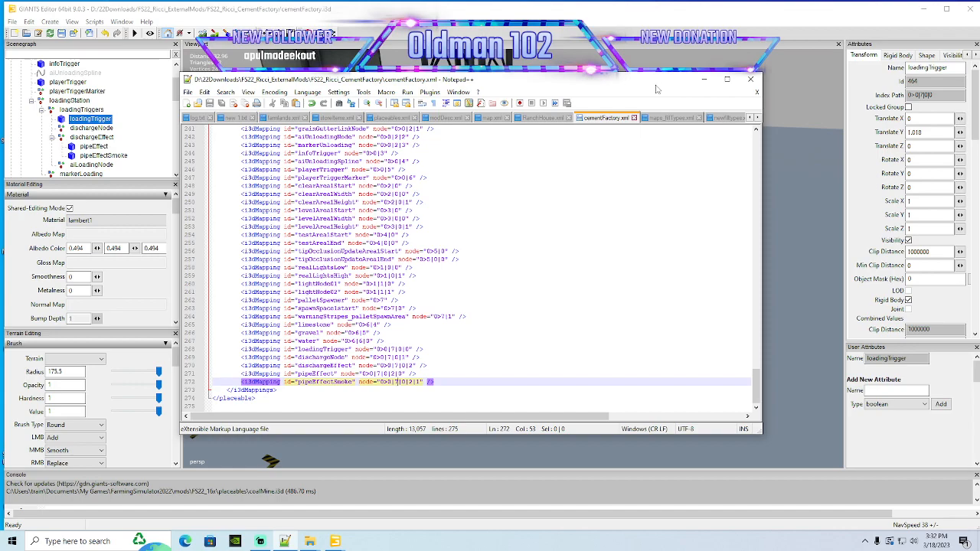
Switch to GIANTS Editor and move aiLoadingNode beneath the loading spout to about X 1.466, Z -0.977
{"action": "left_click", "coordinate": [703, 79]}
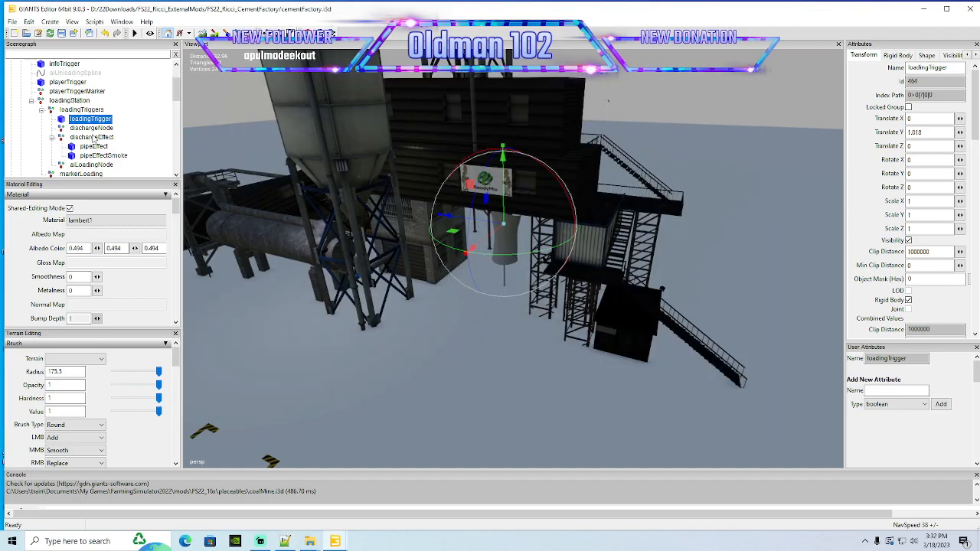
{"action": "scroll", "coordinate": [130, 168], "scroll_direction": "down", "scroll_amount": 1}
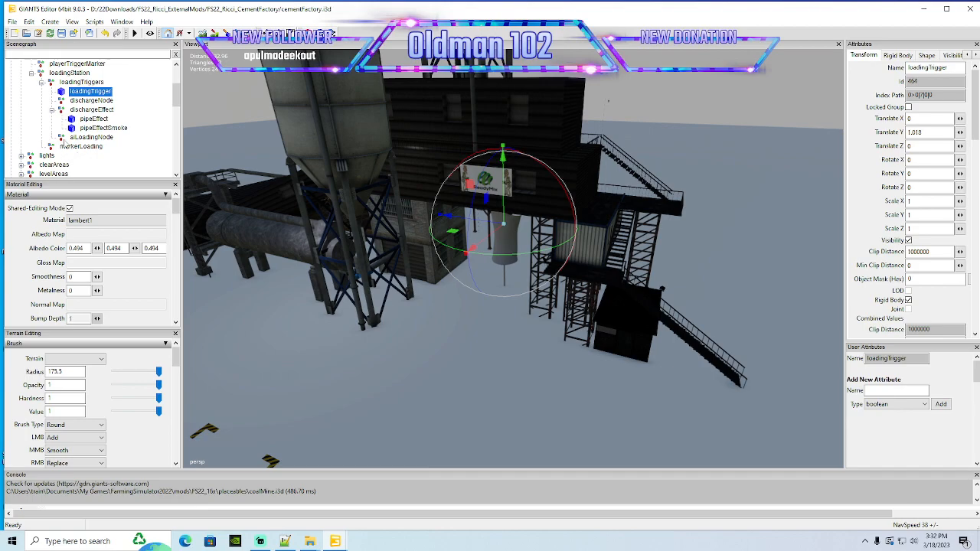
{"action": "left_click", "coordinate": [76, 137]}
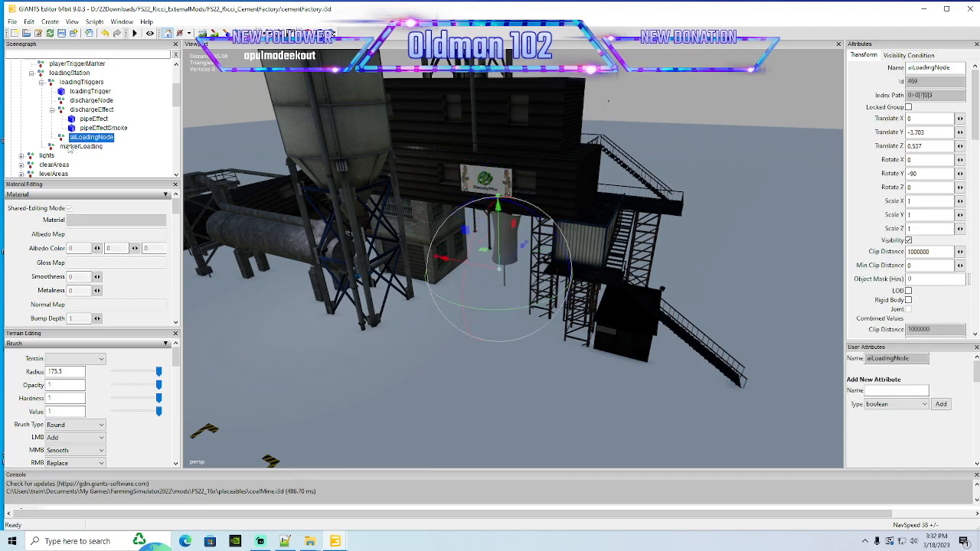
{"action": "left_click_drag", "start_coordinate": [513, 257], "coordinate": [493, 280]}
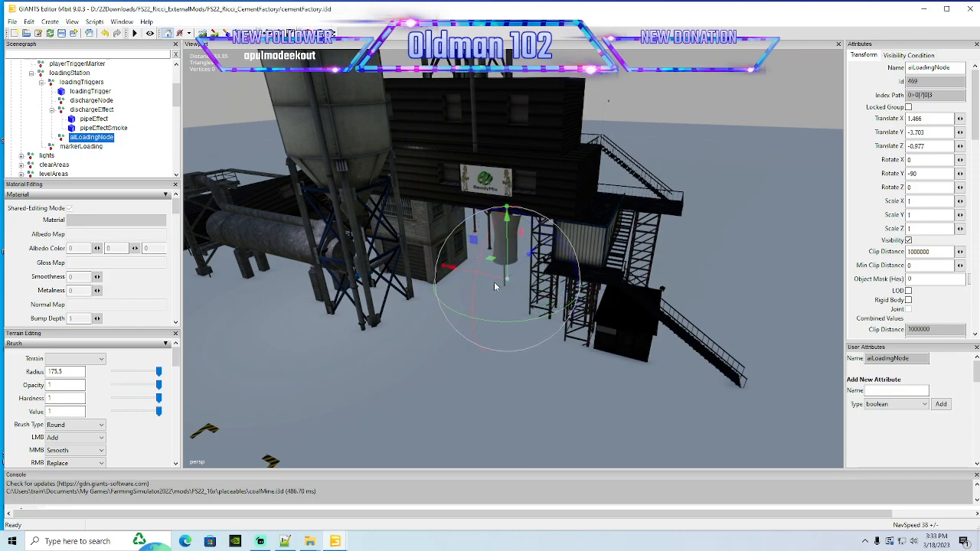
Switch to Notepad++ and examine how coalMine.xml defines its AI splines, loading station, trigger markers and i3d mappings
{"action": "left_click", "coordinate": [284, 541]}
{"action": "right_click", "coordinate": [284, 541]}
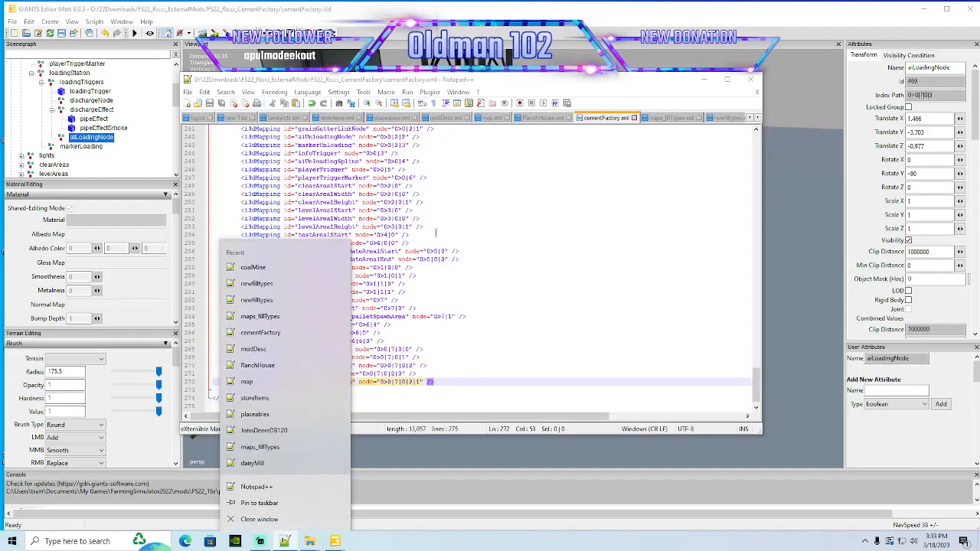
{"action": "left_click", "coordinate": [537, 234]}
{"action": "left_click", "coordinate": [727, 79]}
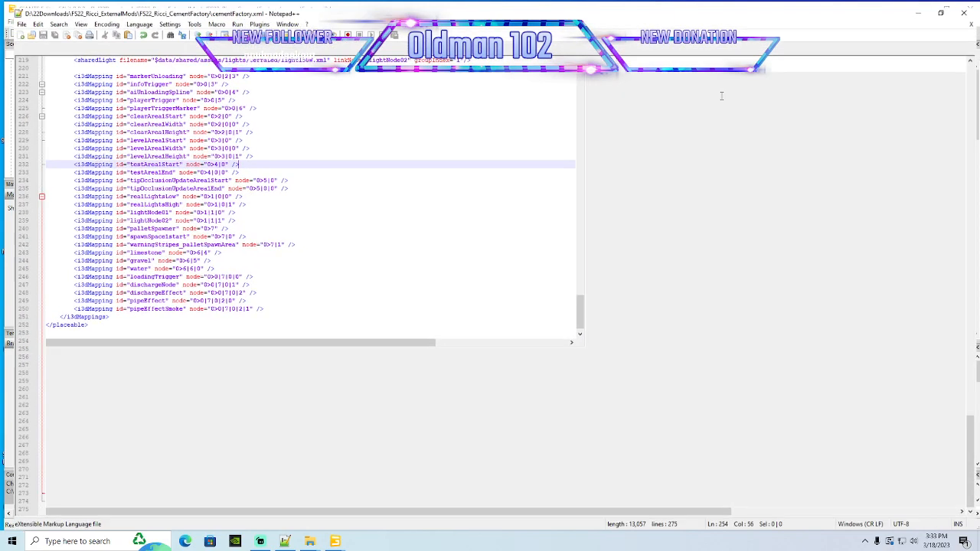
{"action": "left_click", "coordinate": [610, 42]}
{"action": "scroll", "coordinate": [286, 224], "scroll_direction": "up", "scroll_amount": 12}
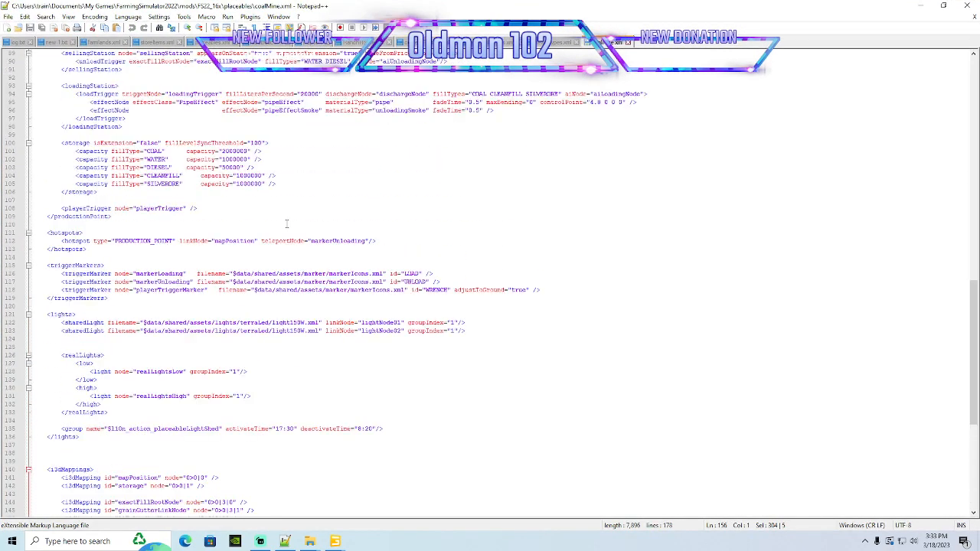
{"action": "scroll", "coordinate": [286, 223], "scroll_direction": "up", "scroll_amount": 10}
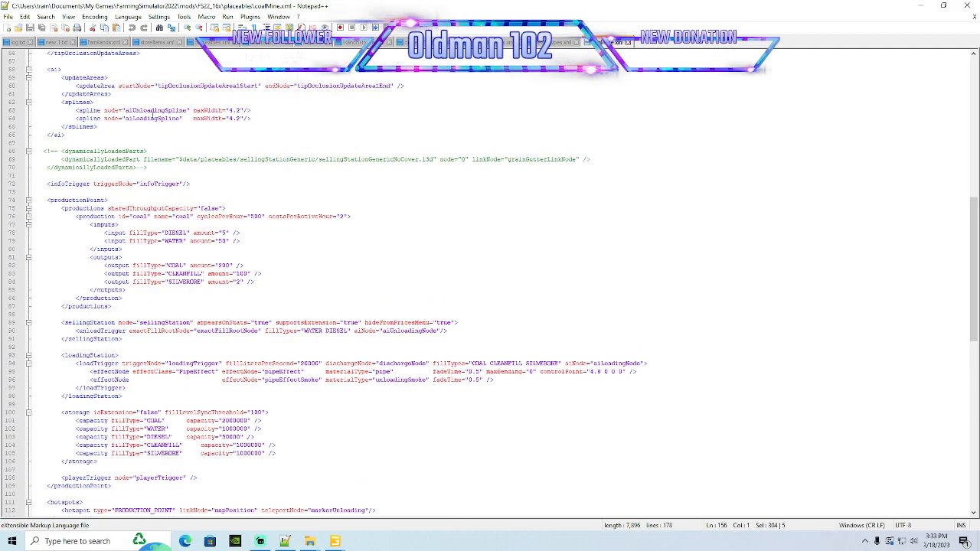
{"action": "scroll", "coordinate": [206, 155], "scroll_direction": "up", "scroll_amount": 7}
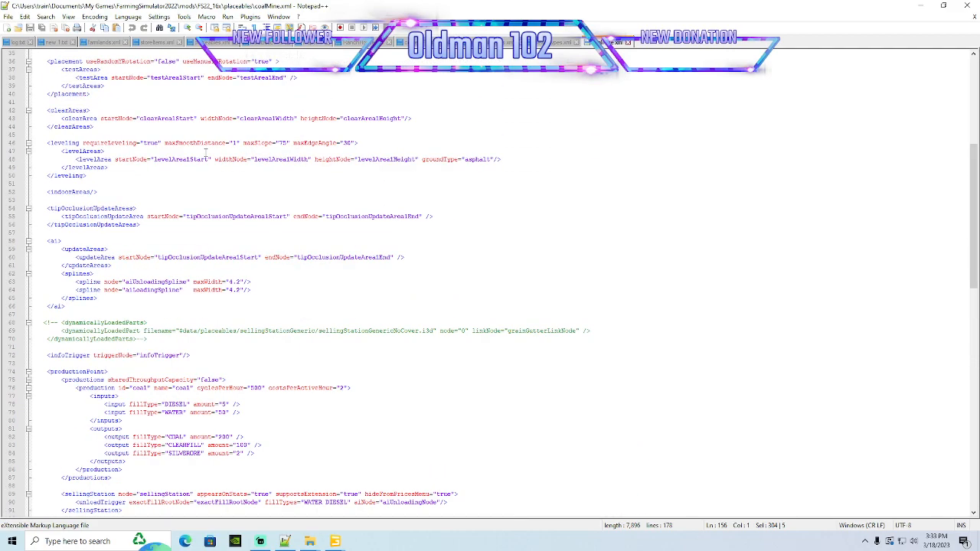
{"action": "scroll", "coordinate": [206, 156], "scroll_direction": "down", "scroll_amount": 3}
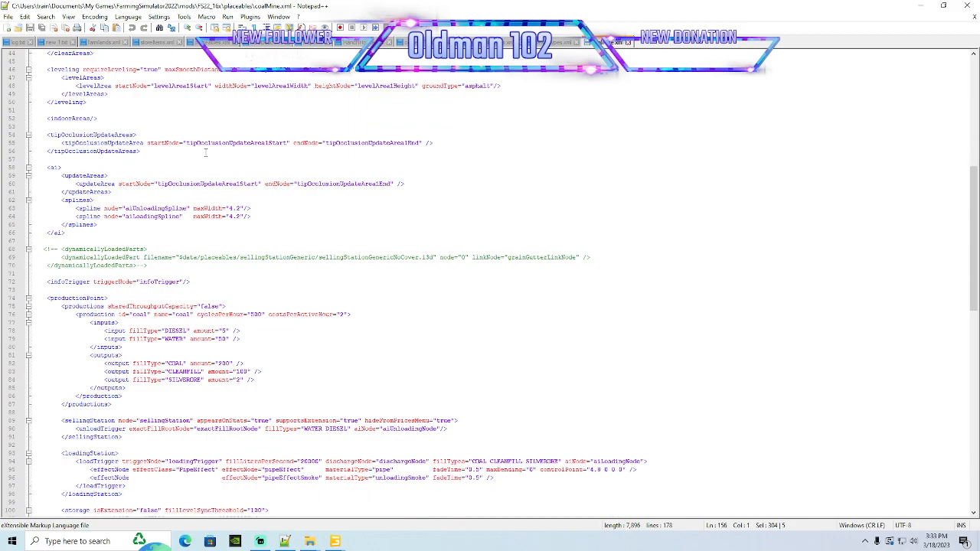
{"action": "scroll", "coordinate": [185, 202], "scroll_direction": "down", "scroll_amount": 4}
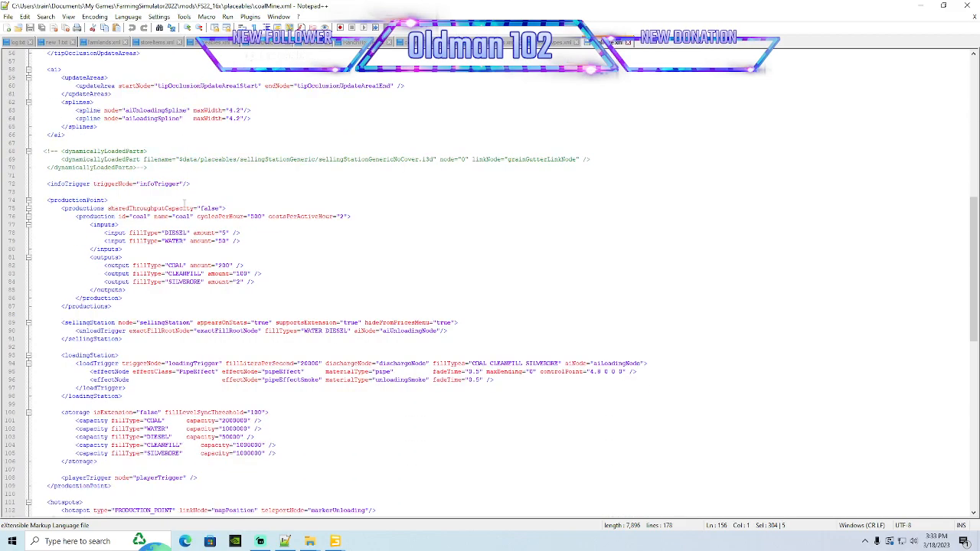
{"action": "scroll", "coordinate": [185, 203], "scroll_direction": "down", "scroll_amount": 2}
{"action": "scroll", "coordinate": [185, 203], "scroll_direction": "down", "scroll_amount": 1}
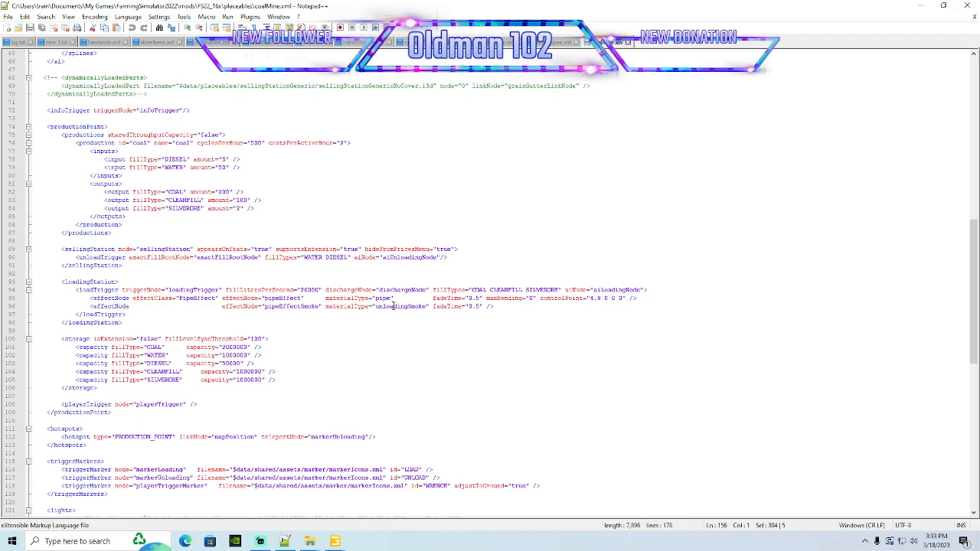
{"action": "scroll", "coordinate": [370, 317], "scroll_direction": "down", "scroll_amount": 1}
{"action": "scroll", "coordinate": [368, 317], "scroll_direction": "down", "scroll_amount": 14}
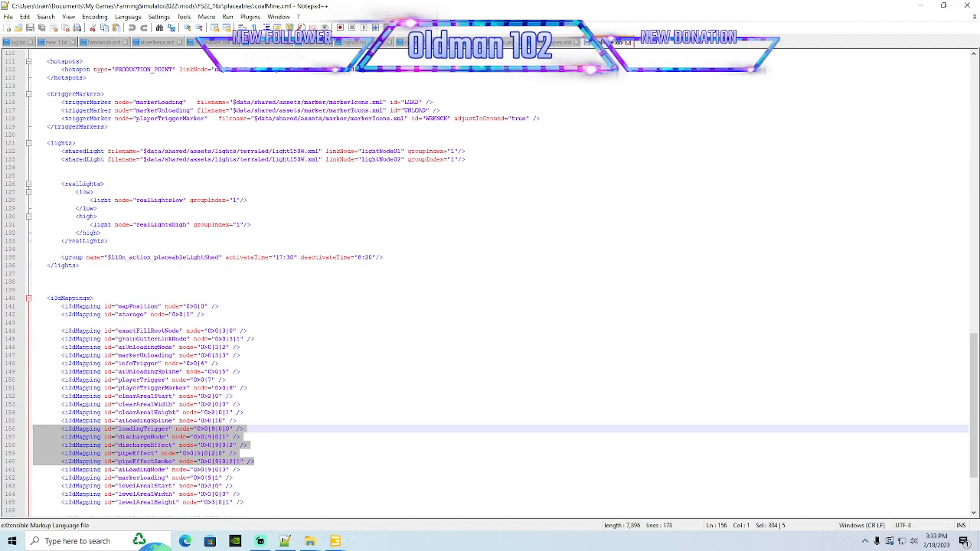
Review cementFactory.xml's i3d mappings, trigger markers, loading station and AI splines for comparison with coalMine.xml
{"action": "left_click", "coordinate": [417, 42]}
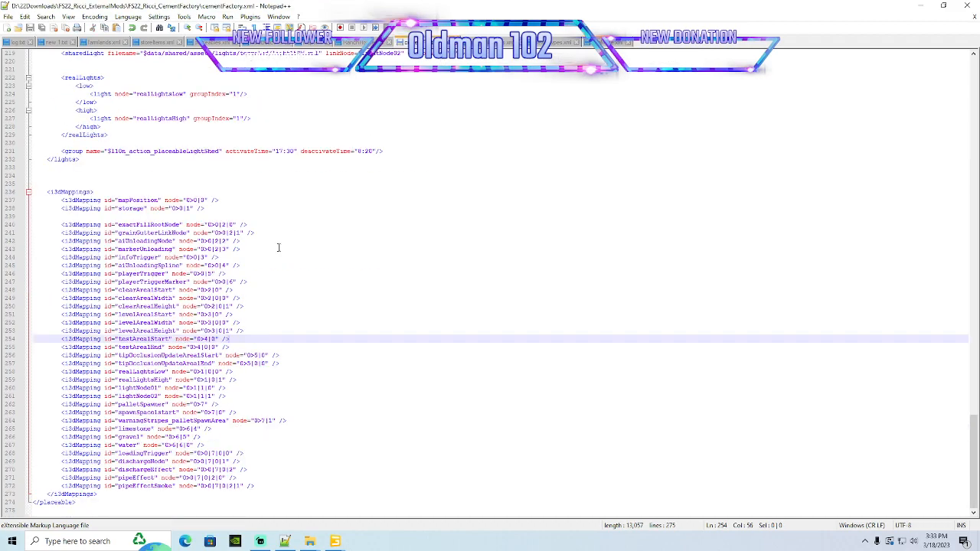
{"action": "left_click", "coordinate": [141, 241]}
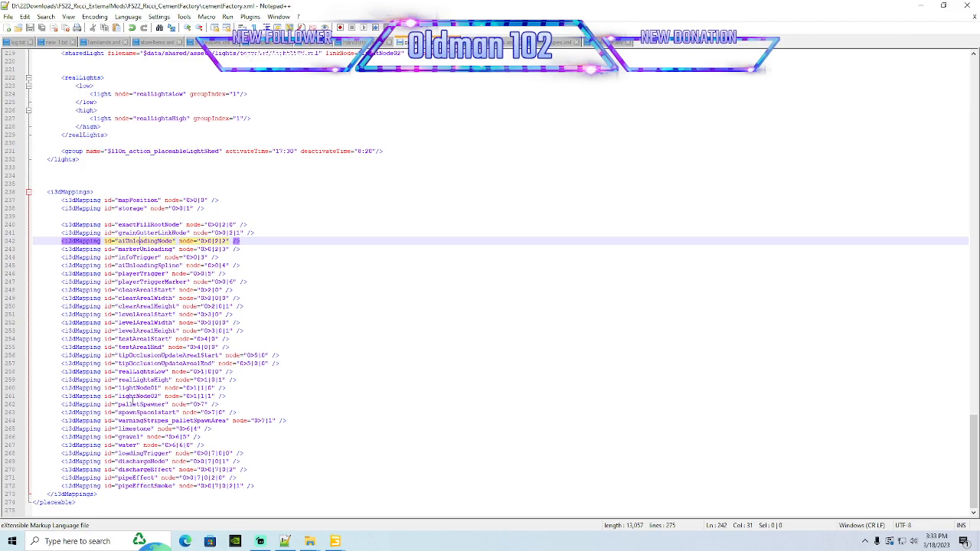
{"action": "scroll", "coordinate": [273, 300], "scroll_direction": "up", "scroll_amount": 18}
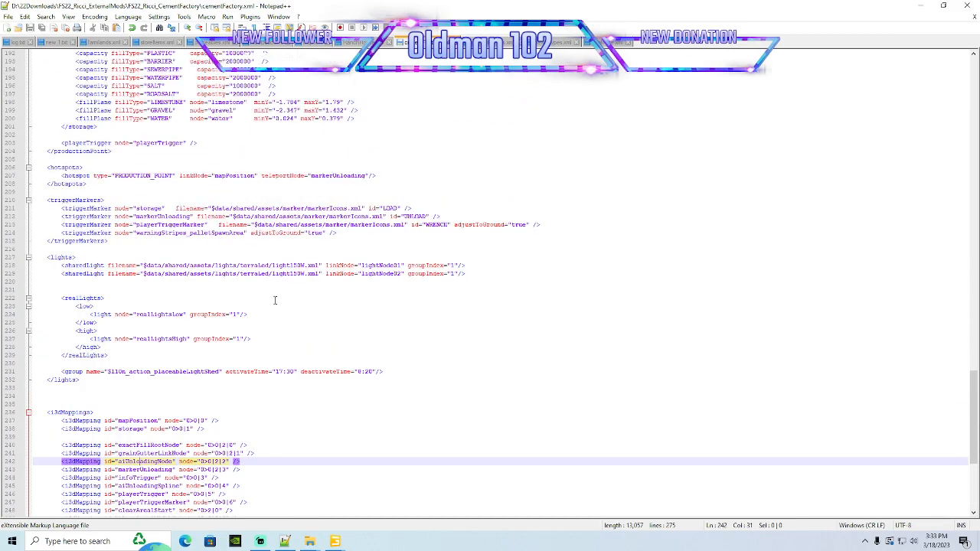
{"action": "scroll", "coordinate": [273, 300], "scroll_direction": "up", "scroll_amount": 6}
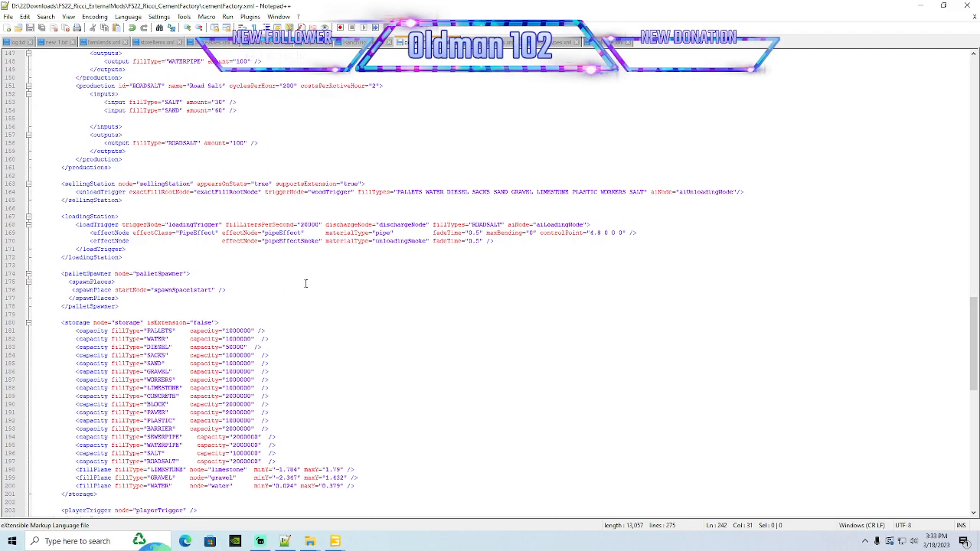
{"action": "scroll", "coordinate": [305, 283], "scroll_direction": "up", "scroll_amount": 15}
{"action": "scroll", "coordinate": [305, 283], "scroll_direction": "up", "scroll_amount": 20}
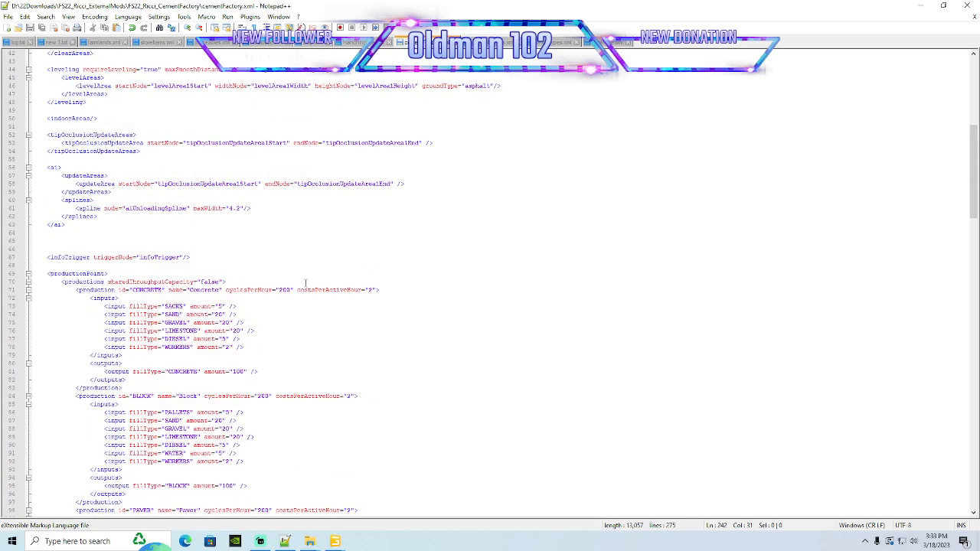
Copy the aiLoadingNode mapping from coalMine.xml into cementFactory.xml's i3dMappings, on a new line after pipeEffectSmoke
{"action": "left_click", "coordinate": [605, 42]}
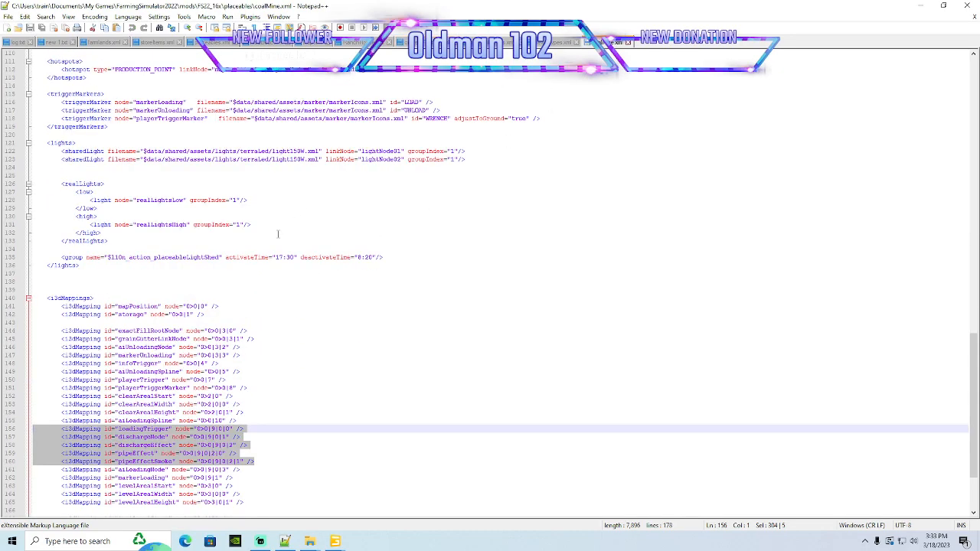
{"action": "scroll", "coordinate": [275, 248], "scroll_direction": "down", "scroll_amount": 4}
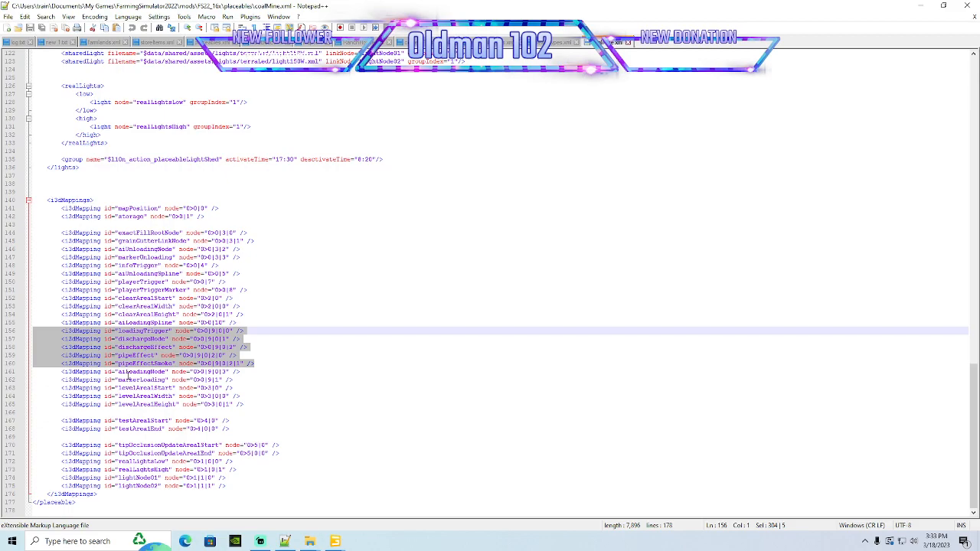
{"action": "left_click", "coordinate": [9, 373]}
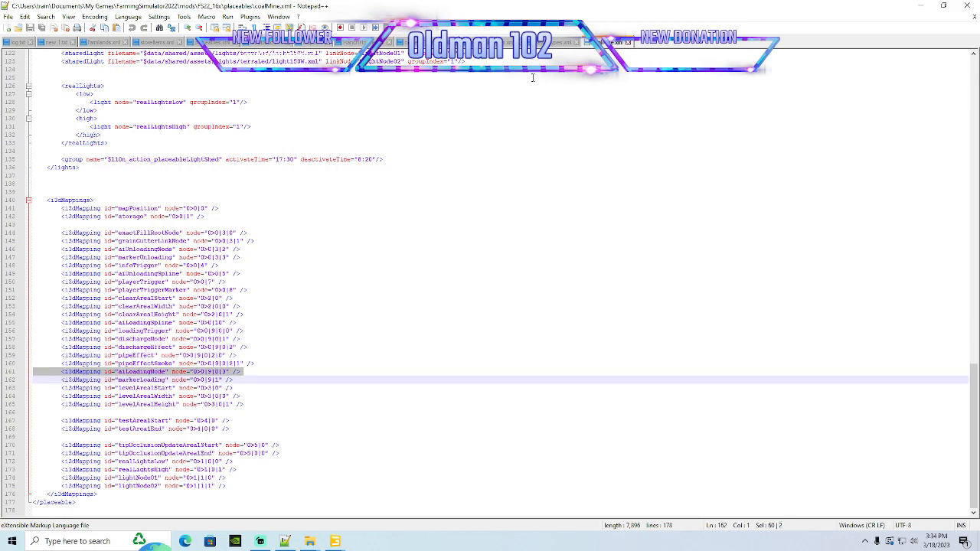
{"action": "left_click", "coordinate": [423, 42]}
{"action": "scroll", "coordinate": [251, 309], "scroll_direction": "down", "scroll_amount": 20}
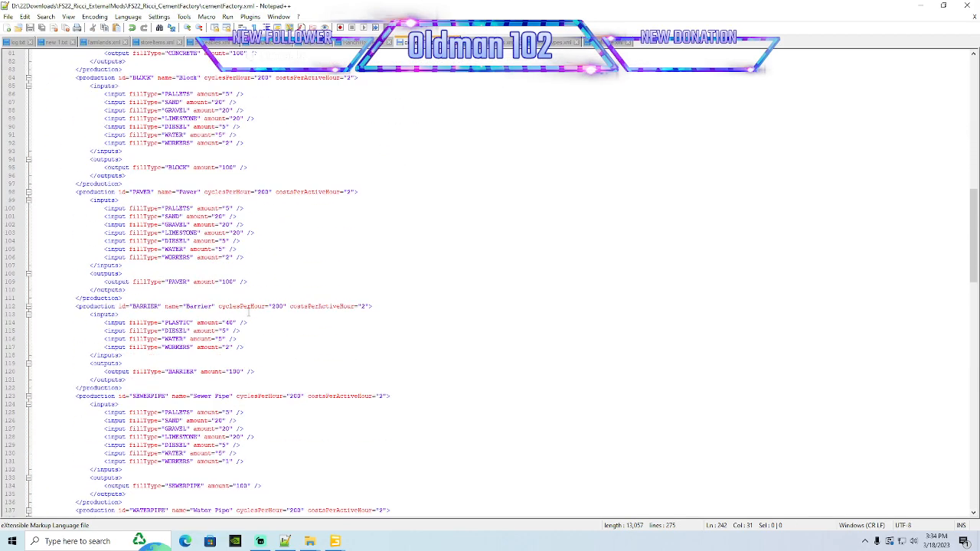
{"action": "scroll", "coordinate": [248, 312], "scroll_direction": "down", "scroll_amount": 20}
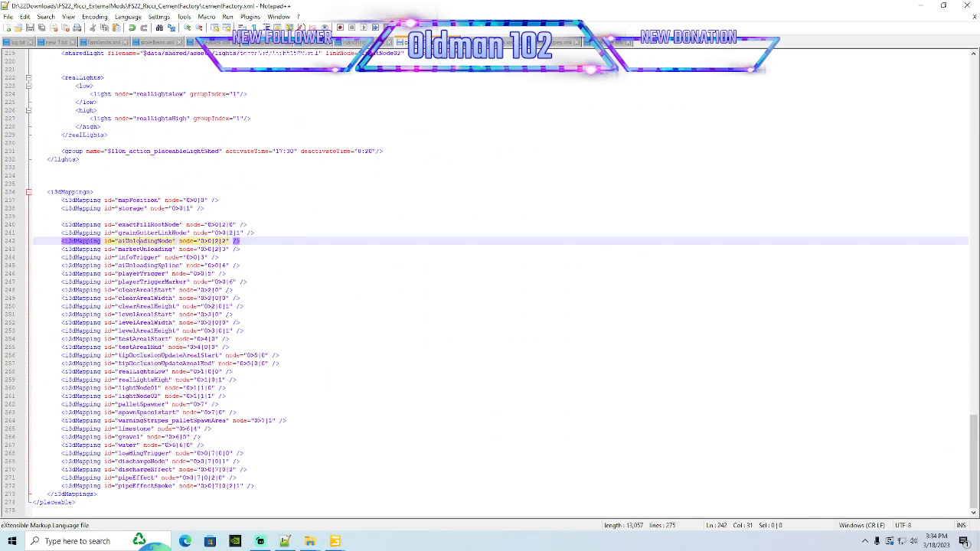
{"action": "left_click", "coordinate": [261, 485]}
{"action": "key", "text": "Return"}
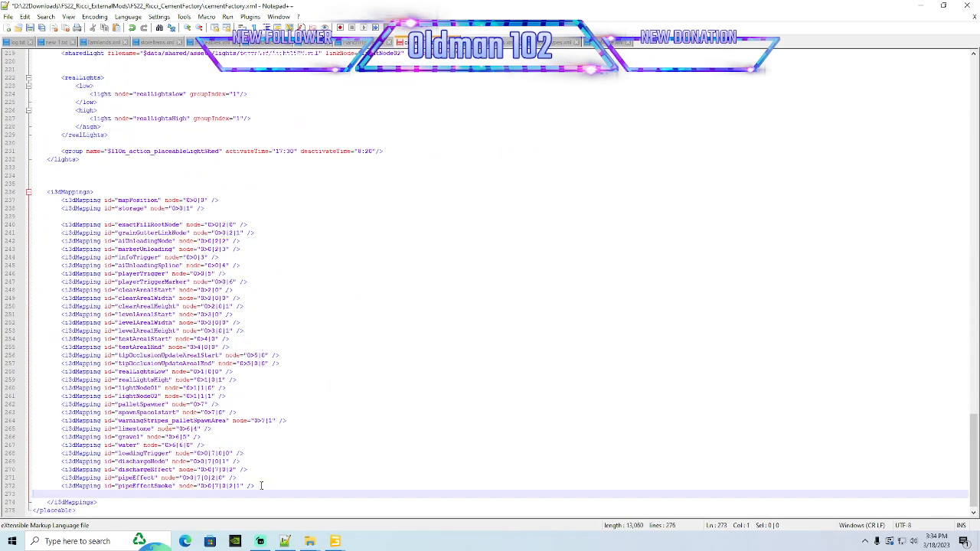
{"action": "type", "text": "<i3dMapping id=\"aiLoadingNode\" node=\"0>0|9|0|3\" />"}
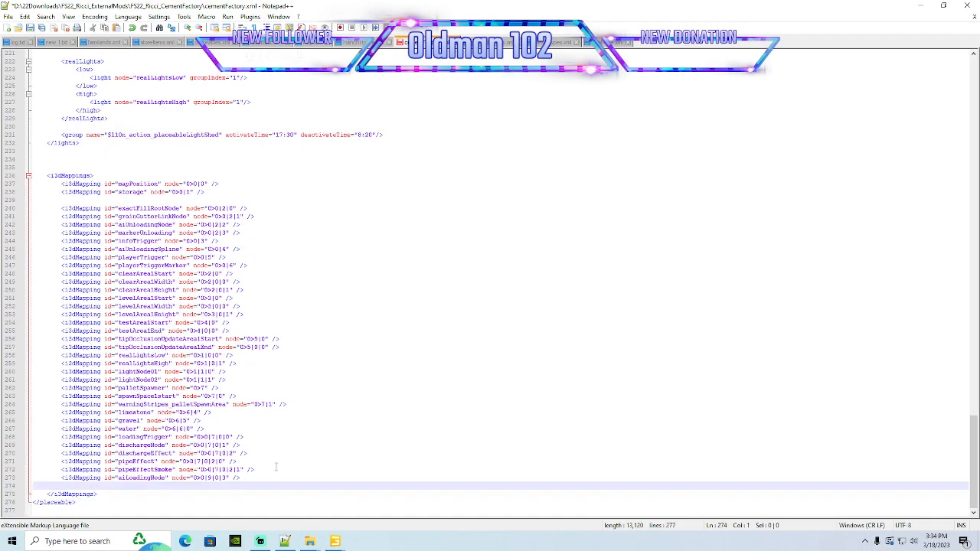
Look up aiLoadingNode's index path in GIANTS Editor, set its mapping's node to 0>0|7|0|3, and save cementFactory.xml
{"action": "mouse_move", "coordinate": [335, 541]}
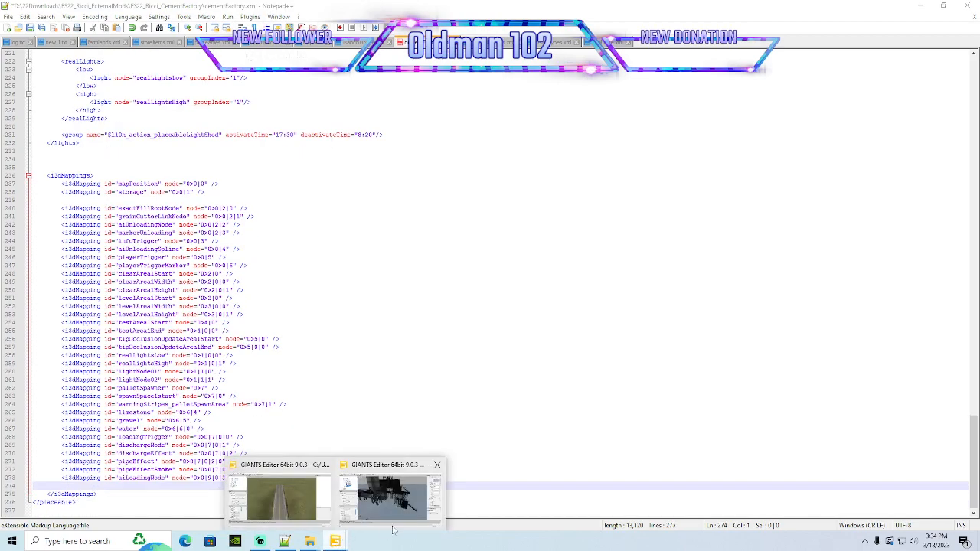
{"action": "left_click", "coordinate": [395, 501]}
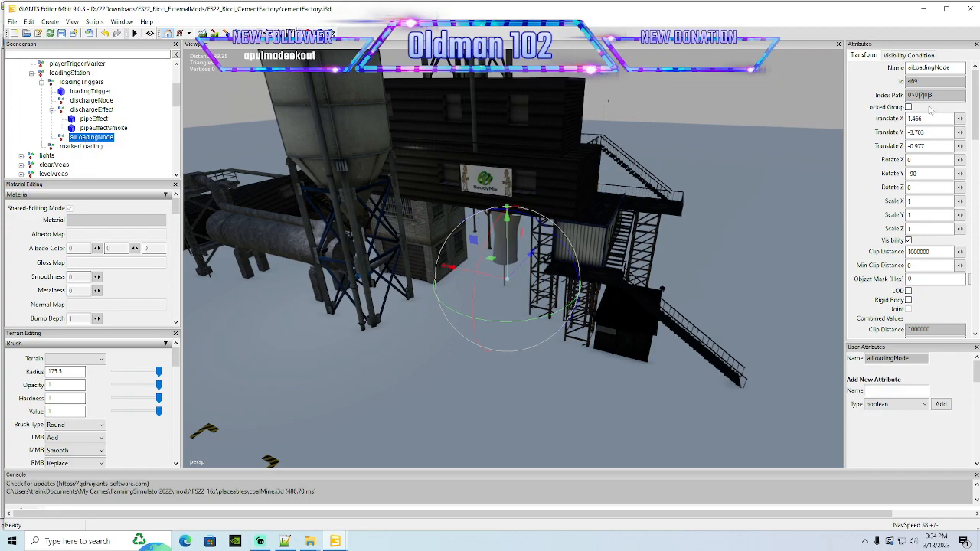
{"action": "left_click", "coordinate": [285, 541]}
{"action": "left_click", "coordinate": [212, 477]}
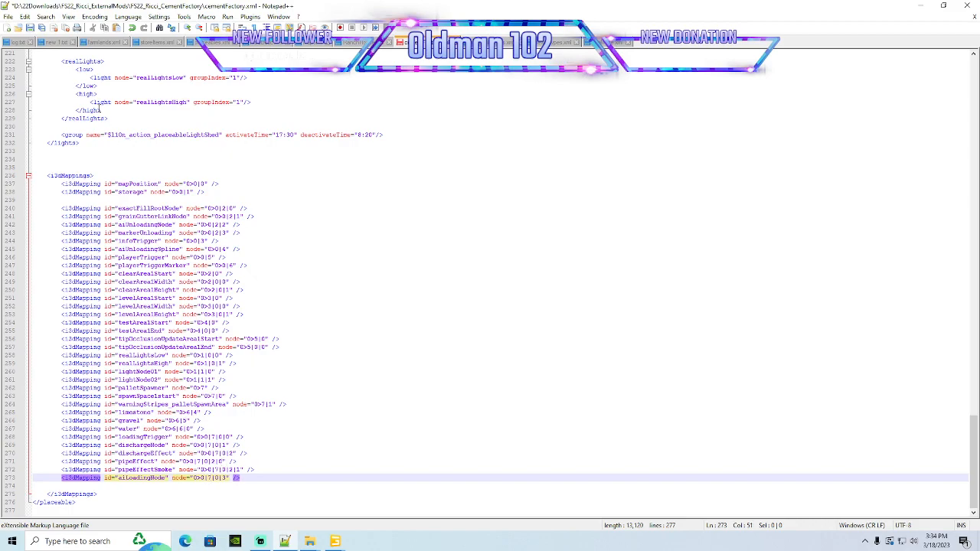
{"action": "key", "text": "ctrl+s"}
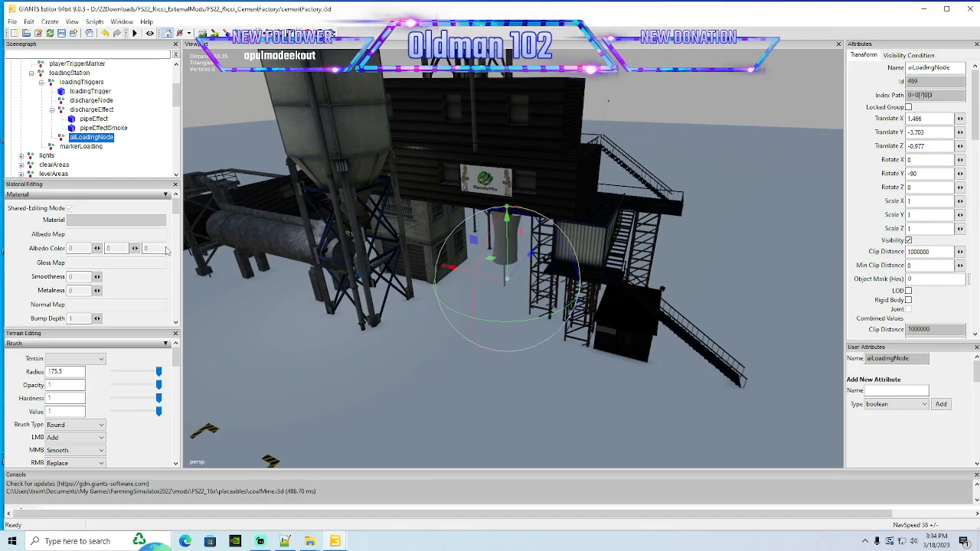
Select the markerLoading node in the cement factory scene, and copy the markerLoading trigger marker line from coalMine.xml in Notepad++
{"action": "left_click", "coordinate": [65, 147]}
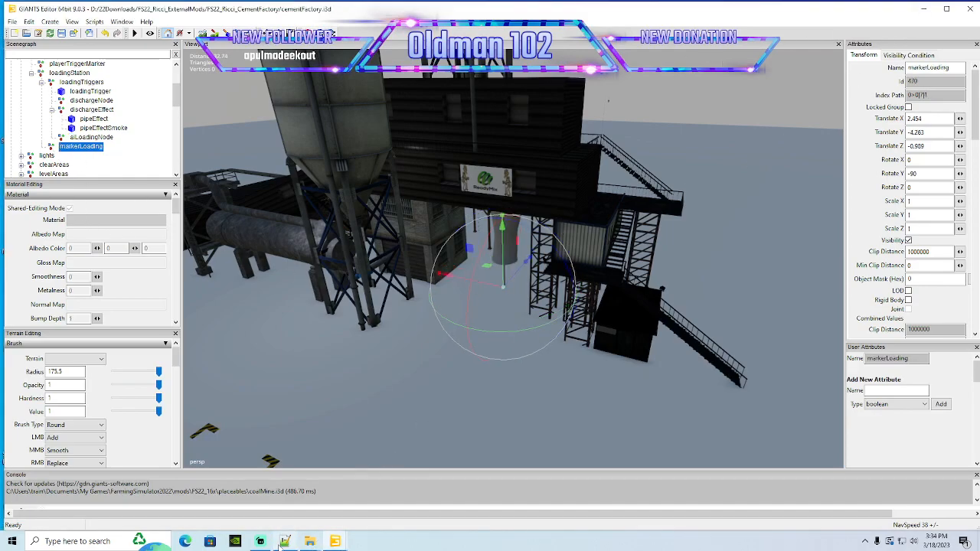
{"action": "left_click", "coordinate": [285, 541]}
{"action": "scroll", "coordinate": [331, 228], "scroll_direction": "up", "scroll_amount": 13}
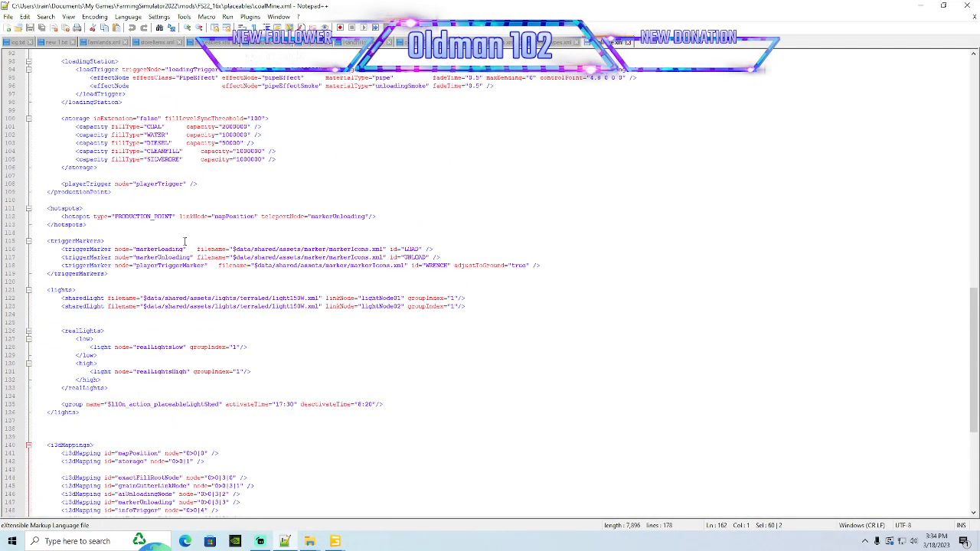
{"action": "mouse_move", "coordinate": [337, 542]}
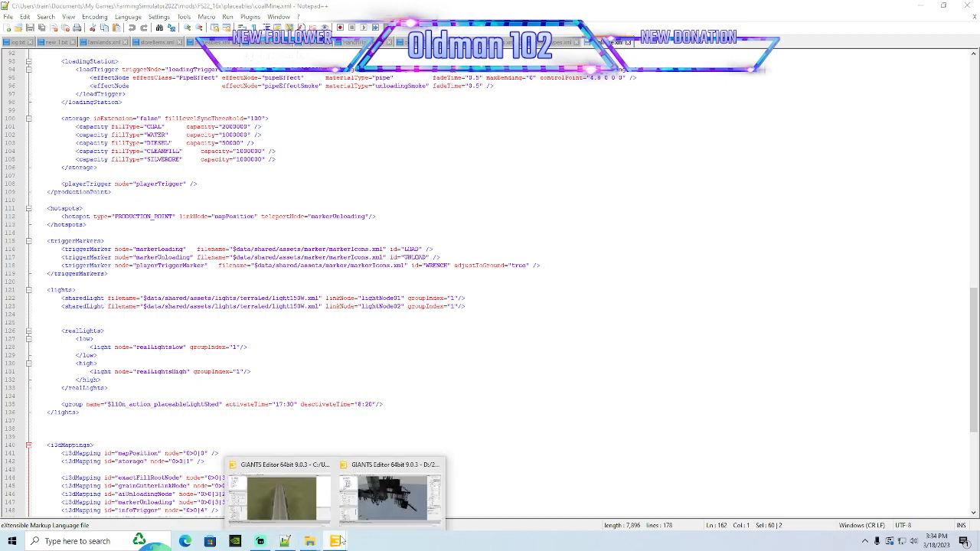
{"action": "left_click", "coordinate": [373, 523]}
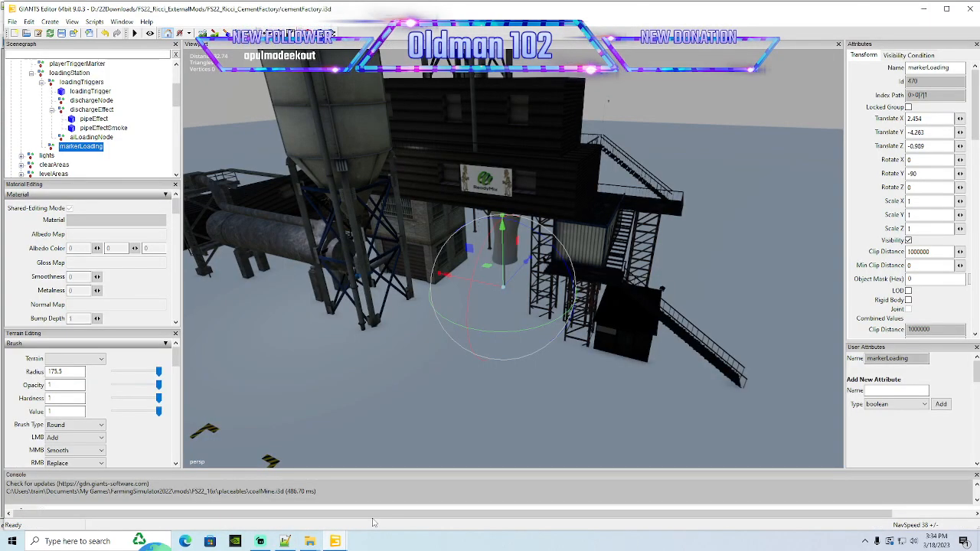
{"action": "left_click", "coordinate": [924, 8]}
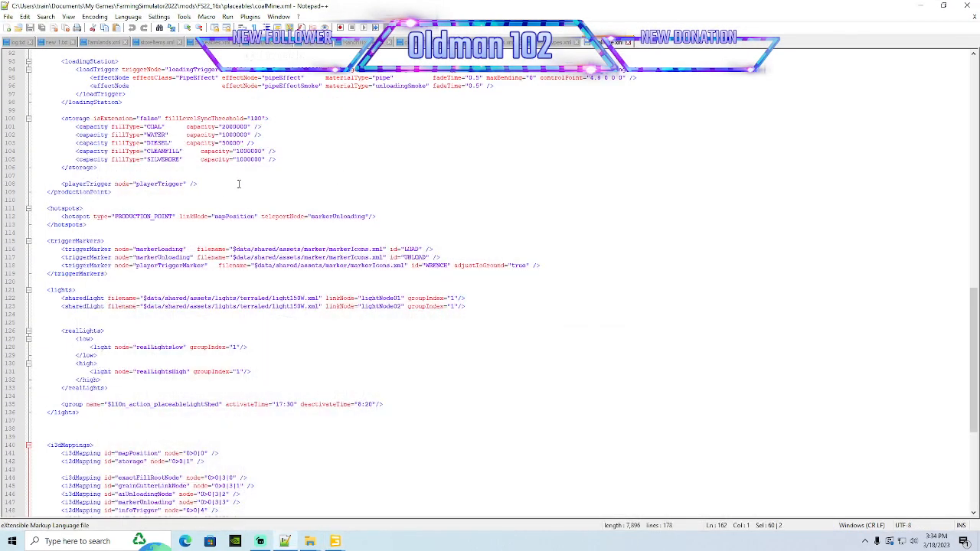
{"action": "left_click", "coordinate": [9, 249]}
{"action": "key", "text": "ctrl+c"}
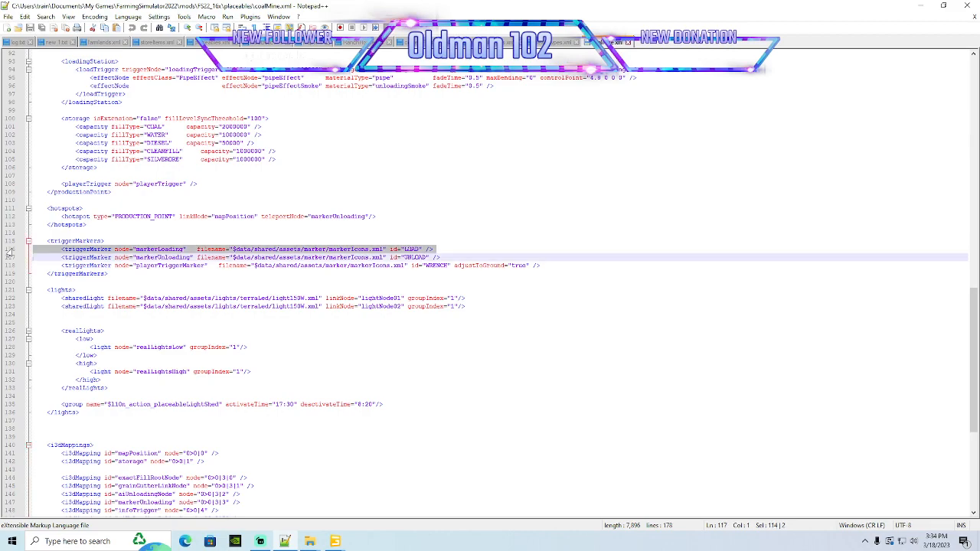
Review cementFactory.xml's AI, production, selling station, loading station and storage sections
{"action": "left_click", "coordinate": [406, 43]}
{"action": "scroll", "coordinate": [298, 181], "scroll_direction": "up", "scroll_amount": 13}
{"action": "scroll", "coordinate": [298, 179], "scroll_direction": "up", "scroll_amount": 20}
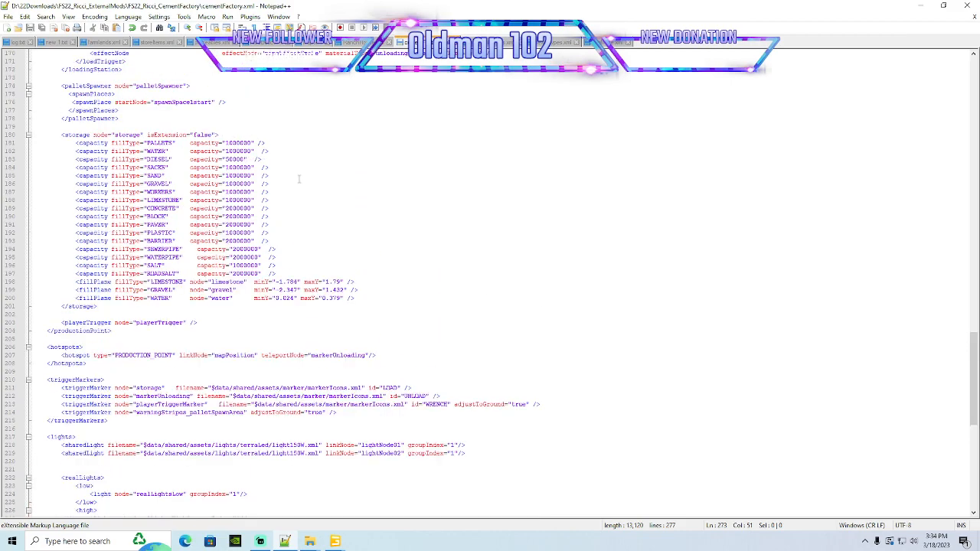
{"action": "scroll", "coordinate": [299, 179], "scroll_direction": "up", "scroll_amount": 10}
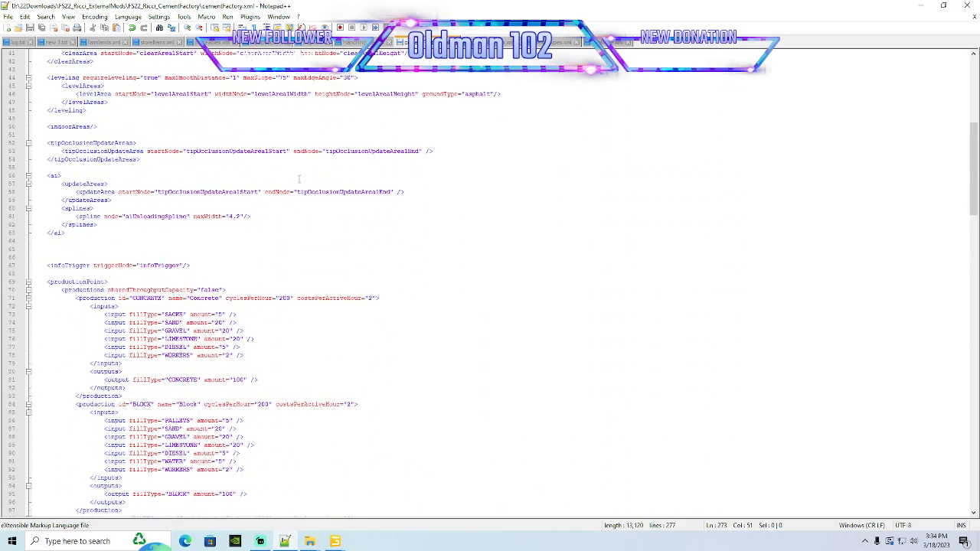
{"action": "scroll", "coordinate": [298, 179], "scroll_direction": "up", "scroll_amount": 4}
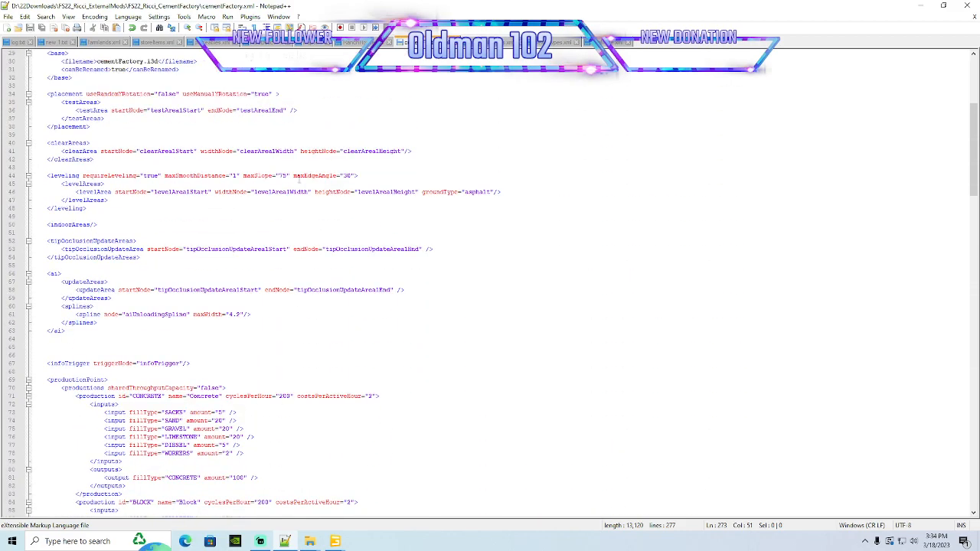
{"action": "scroll", "coordinate": [298, 179], "scroll_direction": "down", "scroll_amount": 3}
{"action": "scroll", "coordinate": [299, 179], "scroll_direction": "up", "scroll_amount": 4}
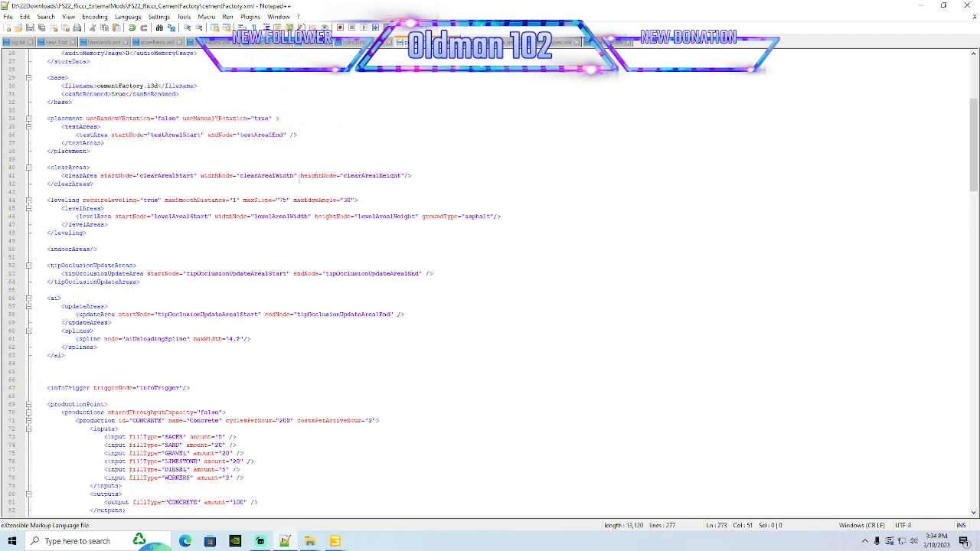
{"action": "scroll", "coordinate": [298, 177], "scroll_direction": "down", "scroll_amount": 20}
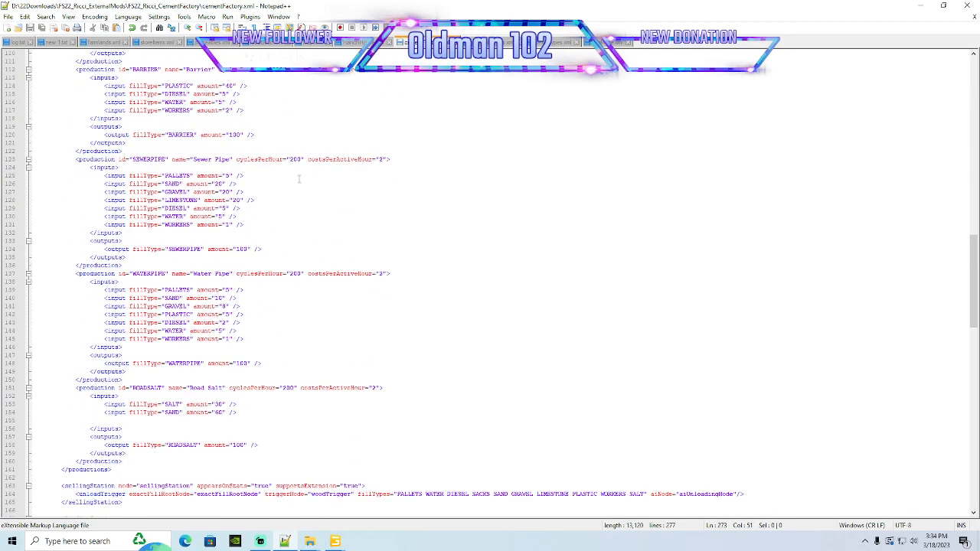
{"action": "scroll", "coordinate": [299, 180], "scroll_direction": "down", "scroll_amount": 7}
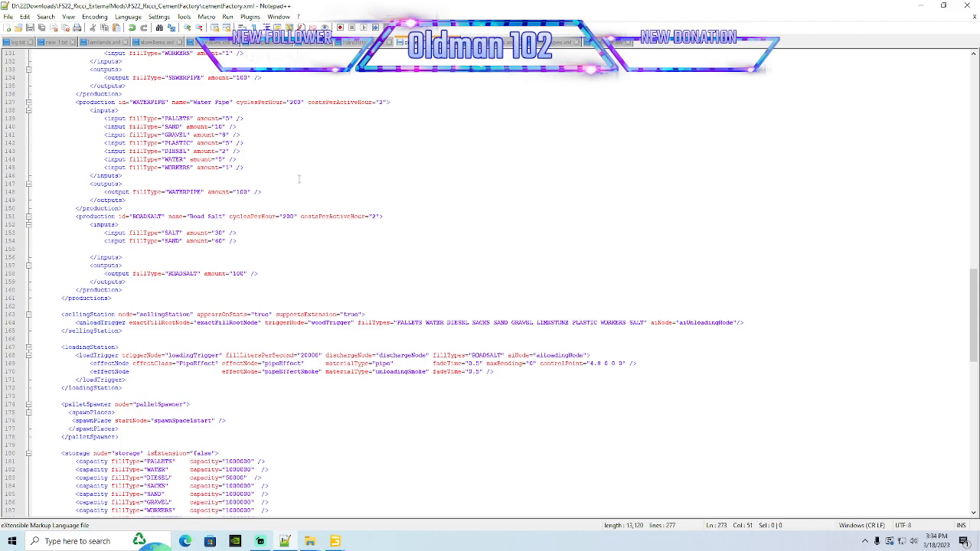
{"action": "scroll", "coordinate": [298, 180], "scroll_direction": "down", "scroll_amount": 3}
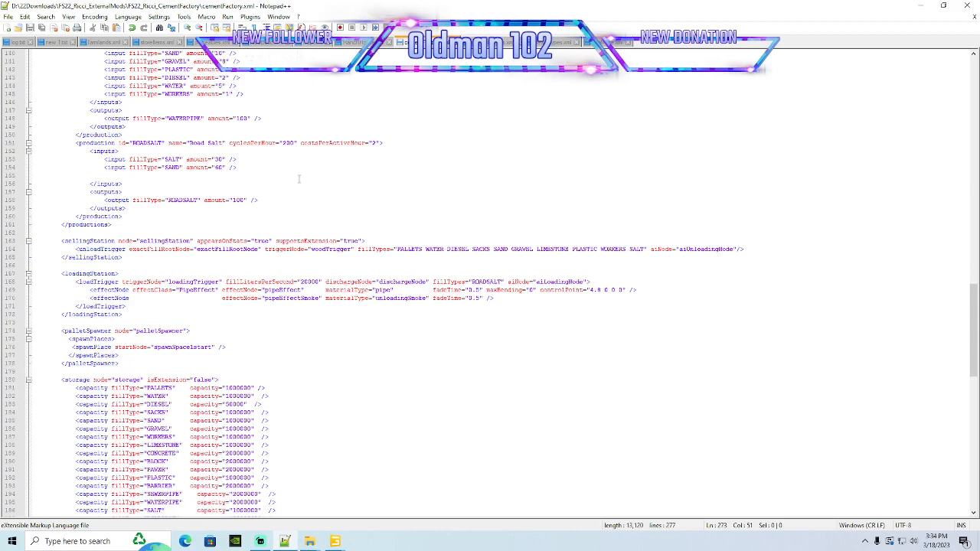
{"action": "scroll", "coordinate": [299, 179], "scroll_direction": "down", "scroll_amount": 9}
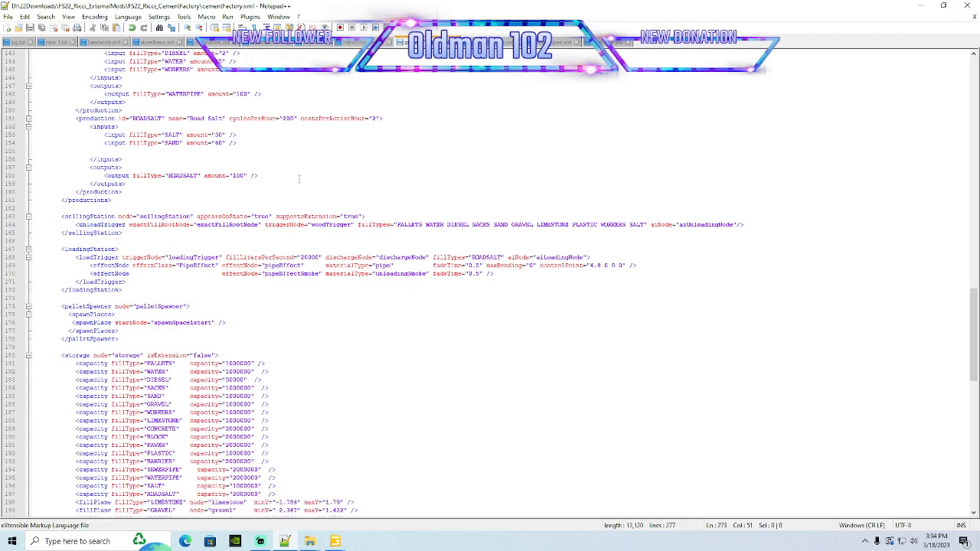
Add the copied markerLoading trigger marker to cementFactory.xml's triggerMarkers after warningStripes_palletSpawnArea, and remove the leftover blank line
{"action": "scroll", "coordinate": [299, 179], "scroll_direction": "down", "scroll_amount": 6}
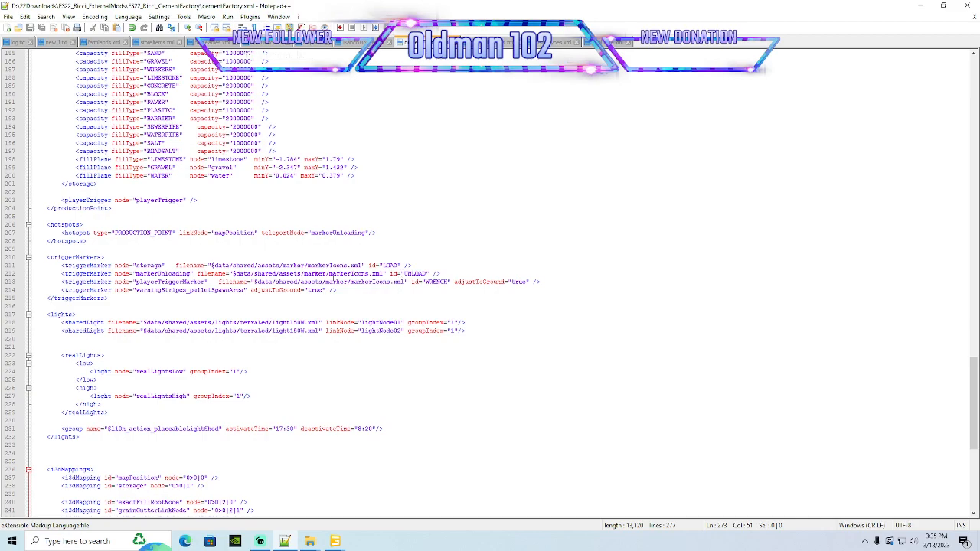
{"action": "left_click", "coordinate": [350, 291]}
{"action": "key", "text": "Return"}
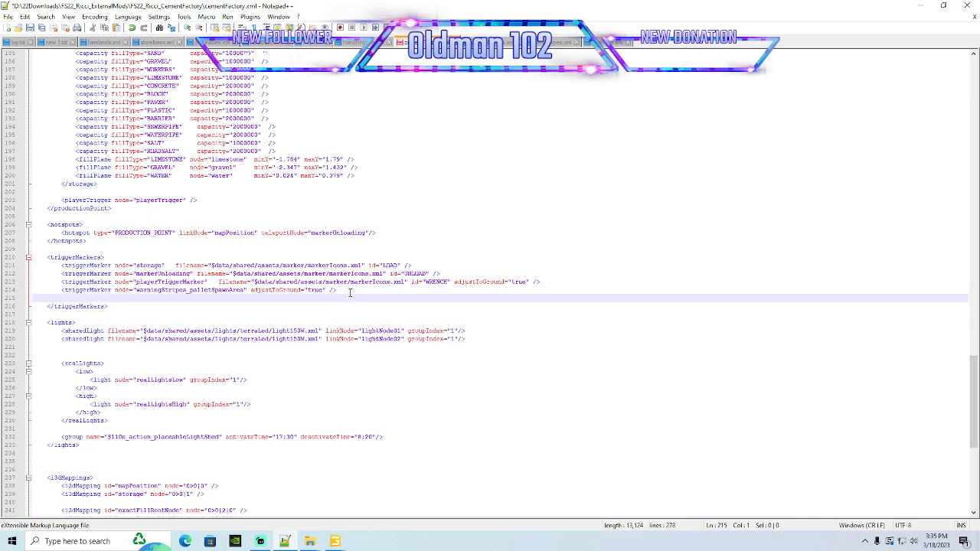
{"action": "key", "text": "ctrl+v"}
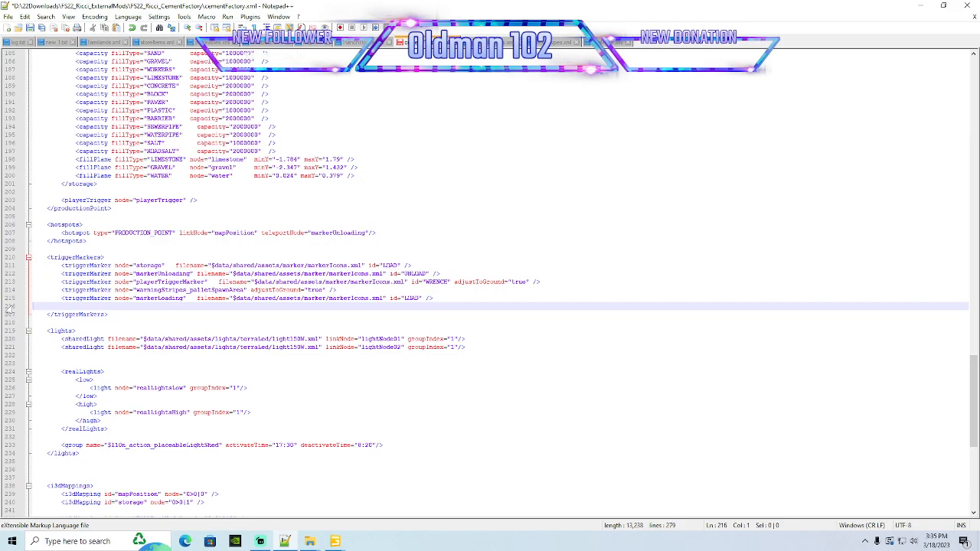
{"action": "left_click", "coordinate": [9, 309]}
{"action": "key", "text": "Delete"}
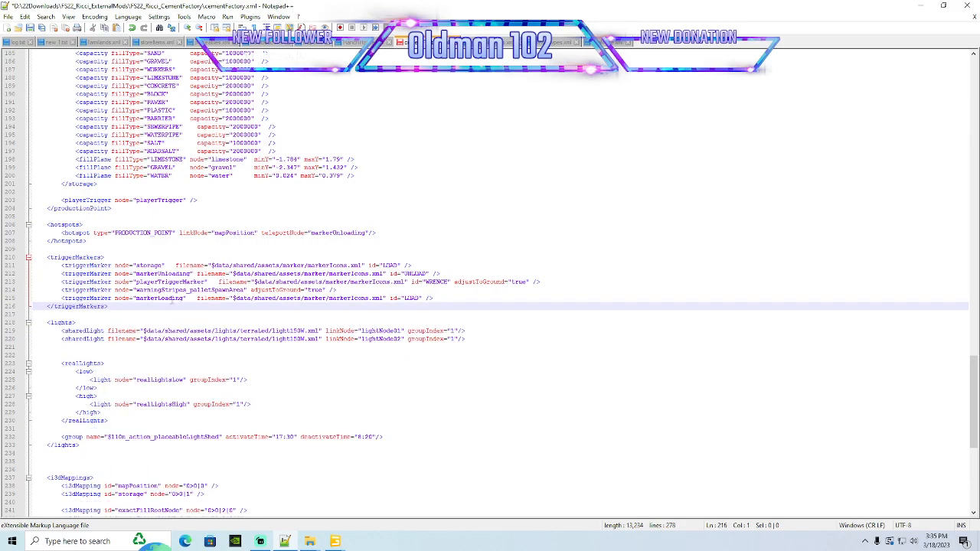
Copy the markerLoading mapping from coalMine.xml into cementFactory.xml's i3dMappings, directly after aiLoadingNode
{"action": "left_click", "coordinate": [606, 43]}
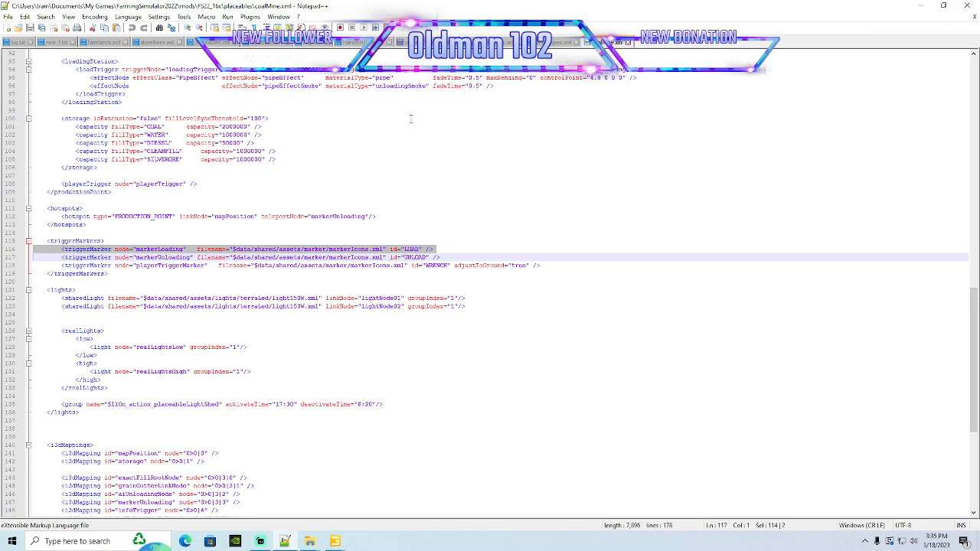
{"action": "left_click", "coordinate": [150, 234]}
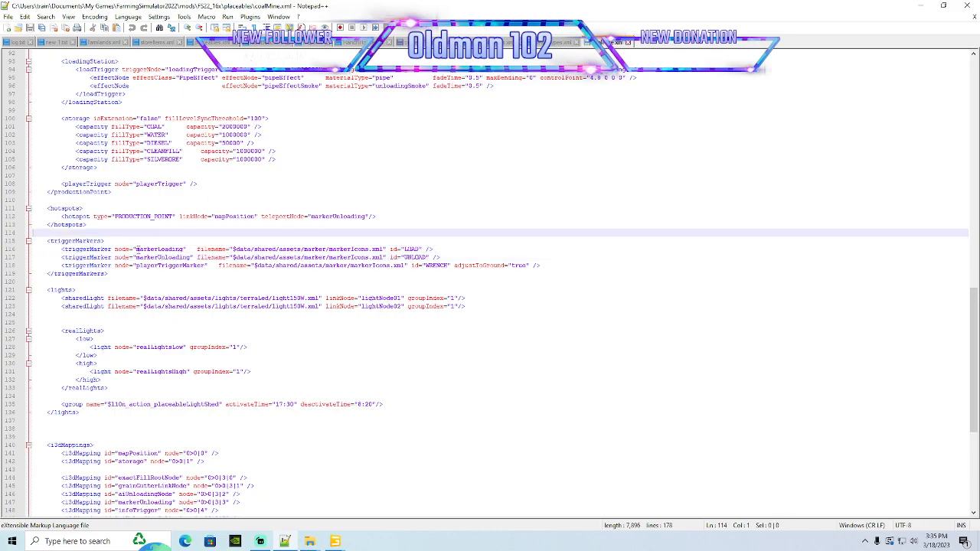
{"action": "left_click_drag", "start_coordinate": [136, 249], "coordinate": [184, 249]}
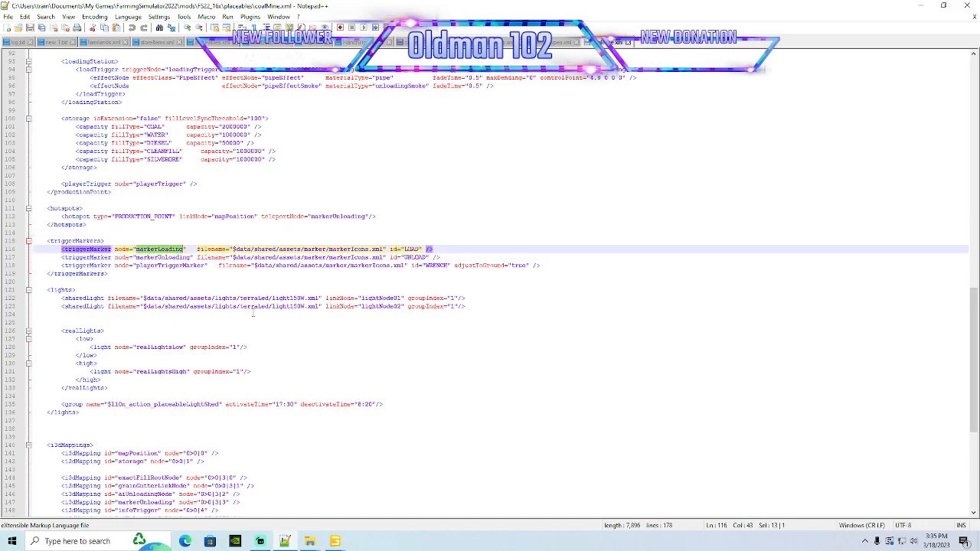
{"action": "scroll", "coordinate": [270, 306], "scroll_direction": "down", "scroll_amount": 5}
{"action": "scroll", "coordinate": [269, 306], "scroll_direction": "down", "scroll_amount": 5}
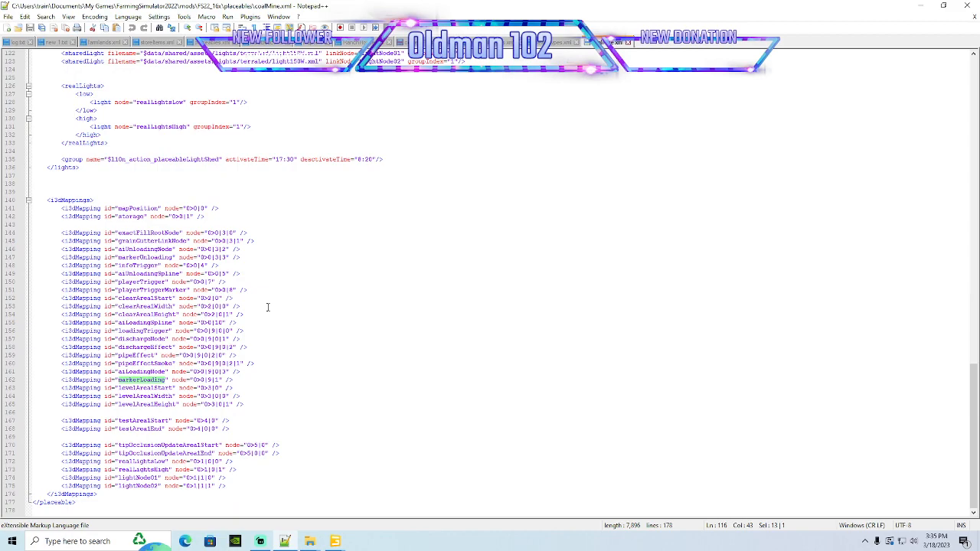
{"action": "left_click", "coordinate": [11, 382]}
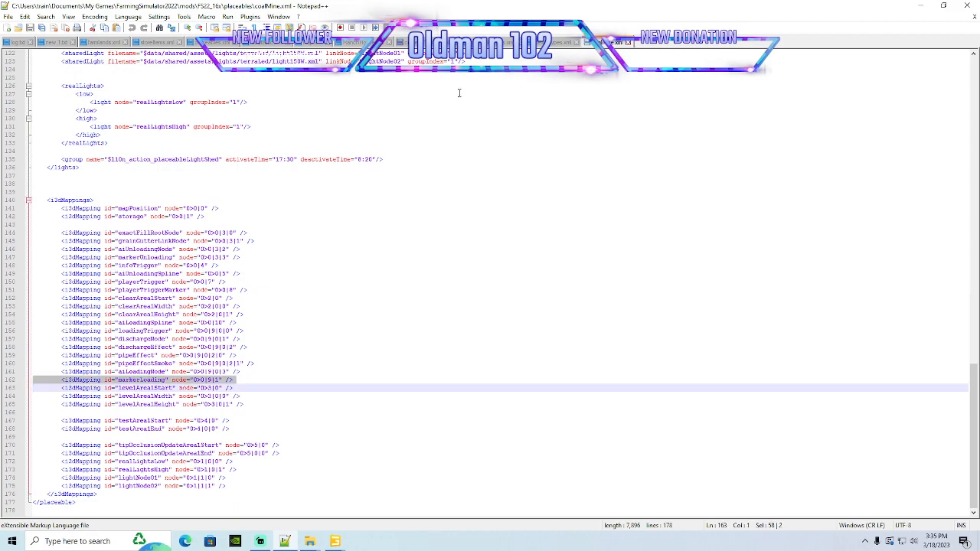
{"action": "left_click", "coordinate": [417, 42]}
{"action": "scroll", "coordinate": [159, 354], "scroll_direction": "down", "scroll_amount": 12}
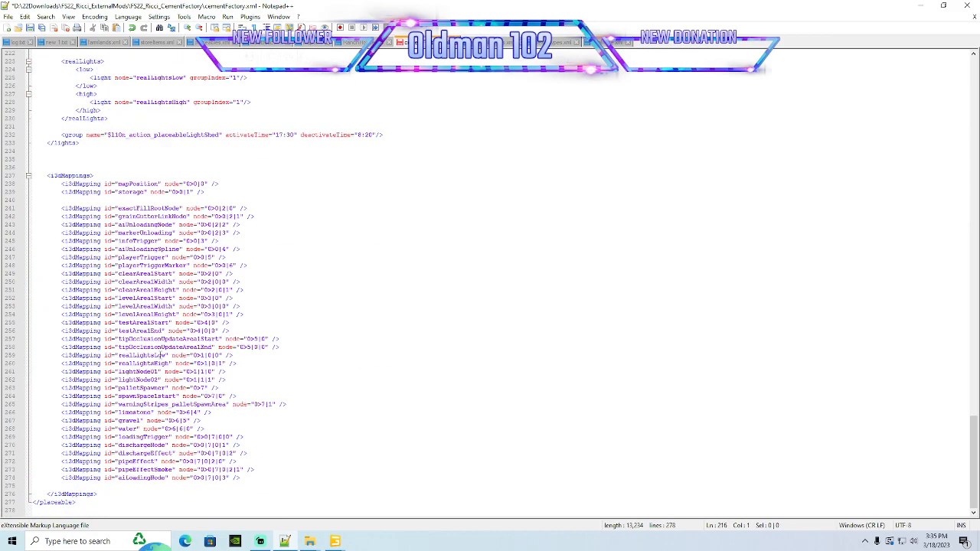
{"action": "left_click", "coordinate": [35, 485]}
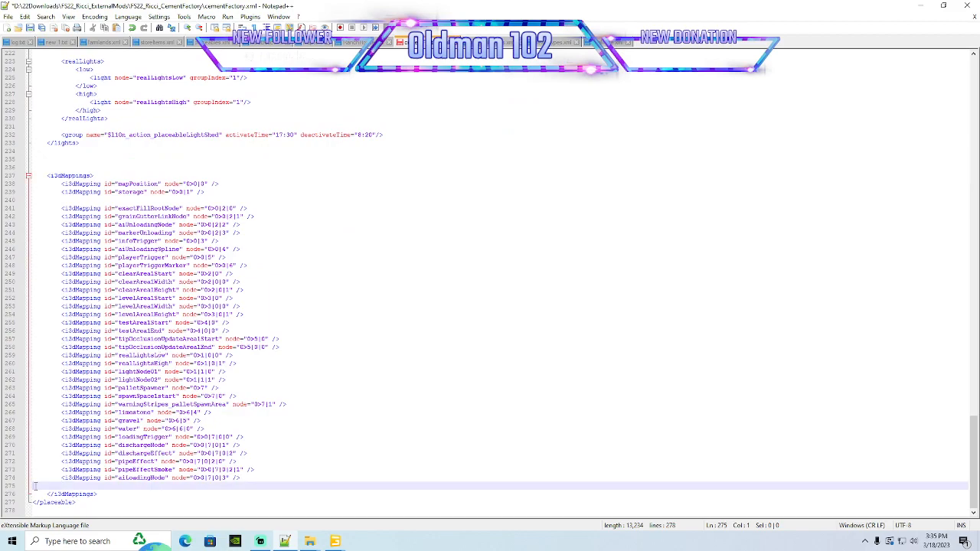
{"action": "type", "text": "<i3dMapping id=\"markerLoading\" node=\"0>0|3|1\" />"}
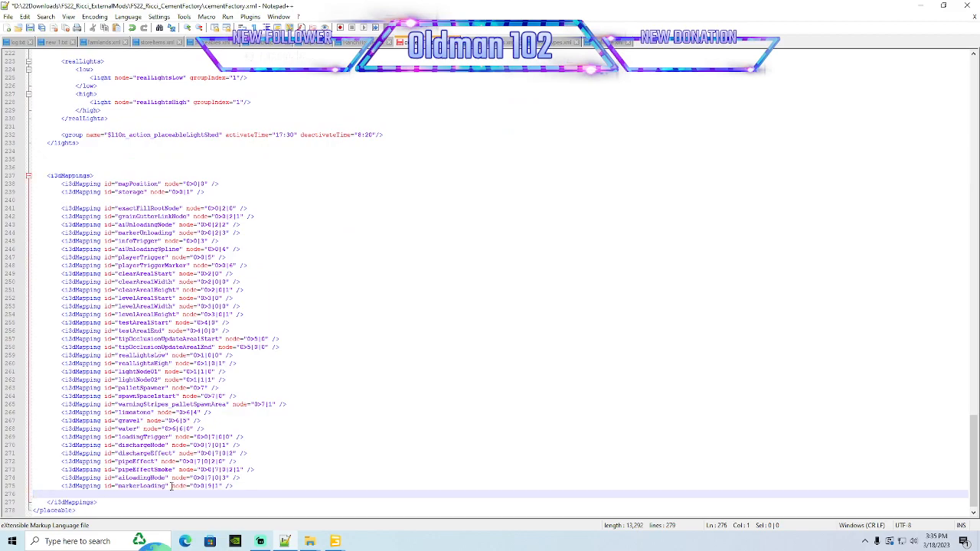
Look up markerLoading's index path in GIANTS Editor for its cementFactory.xml mapping
{"action": "left_click_drag", "start_coordinate": [117, 485], "coordinate": [168, 486]}
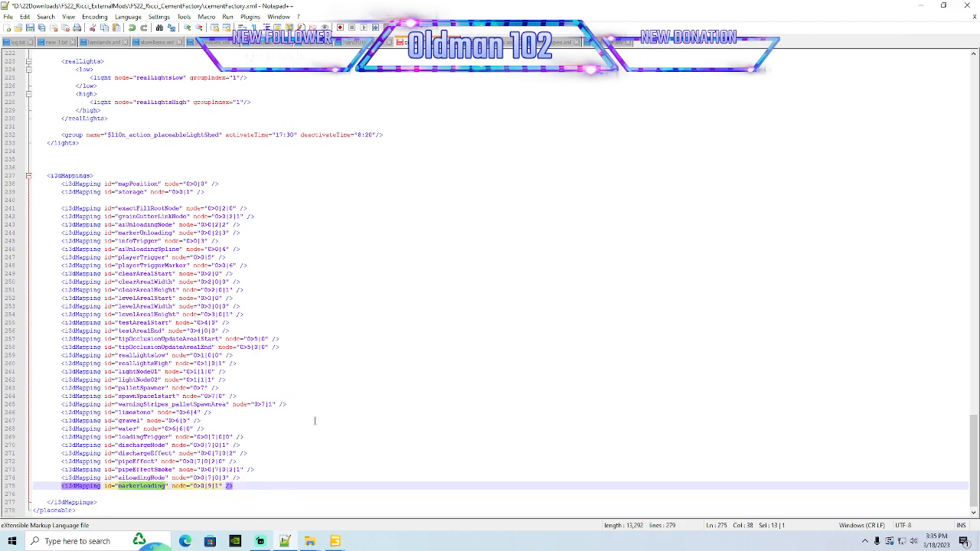
{"action": "mouse_move", "coordinate": [335, 541]}
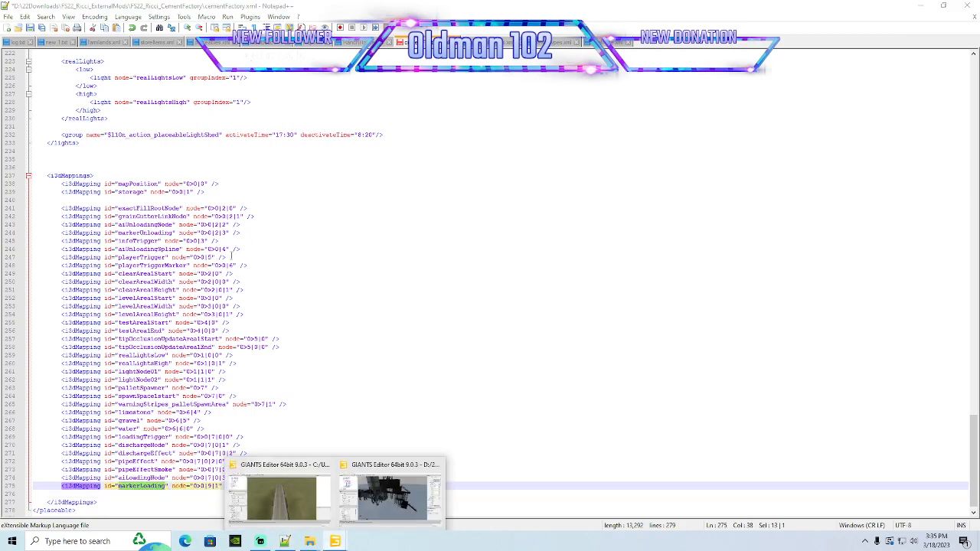
{"action": "left_click", "coordinate": [386, 479]}
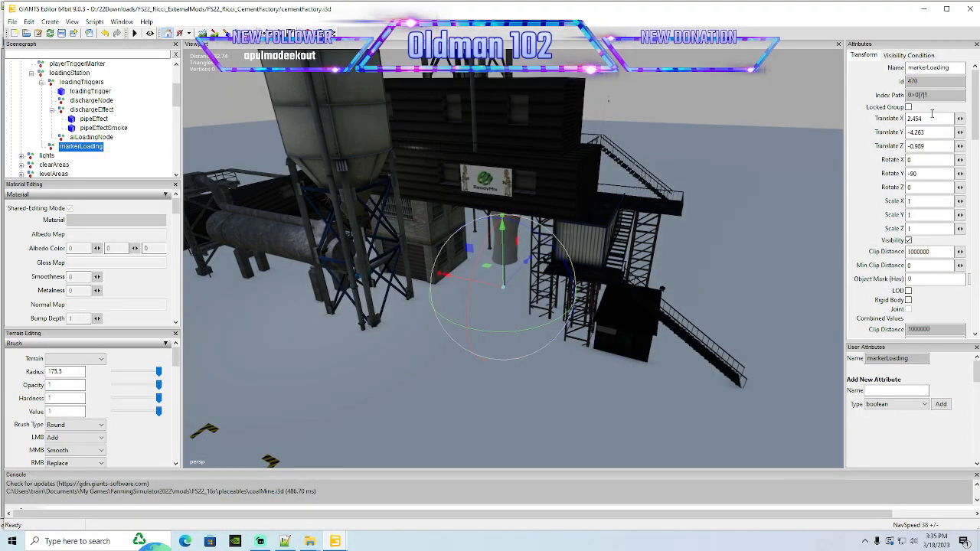
In cementFactory.xml in Notepad++, change the markerLoading i3dMapping node path to 0>0|7|1 and save the file
{"action": "left_click", "coordinate": [284, 541]}
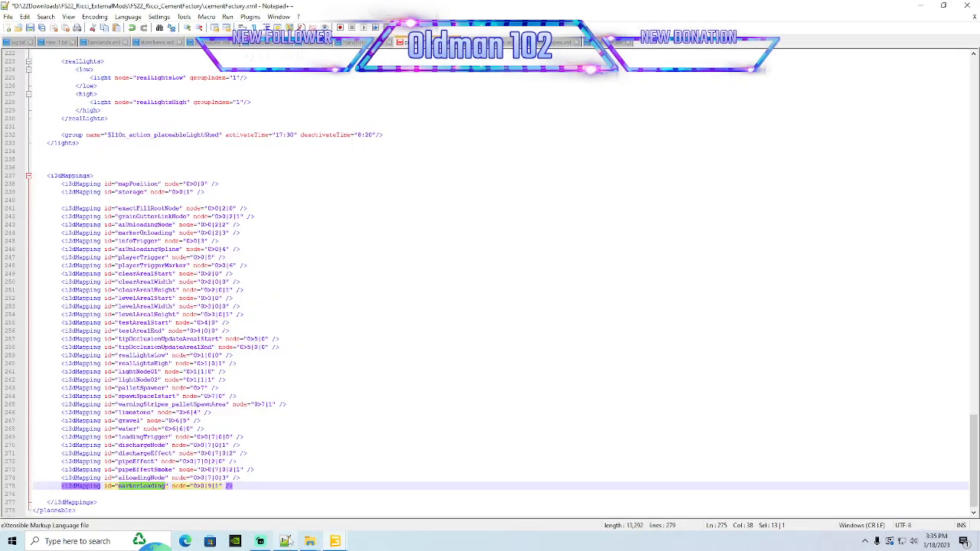
{"action": "left_click", "coordinate": [213, 486]}
{"action": "key", "text": "BackSpace"}
{"action": "type", "text": "7"}
{"action": "key", "text": "ctrl+s"}
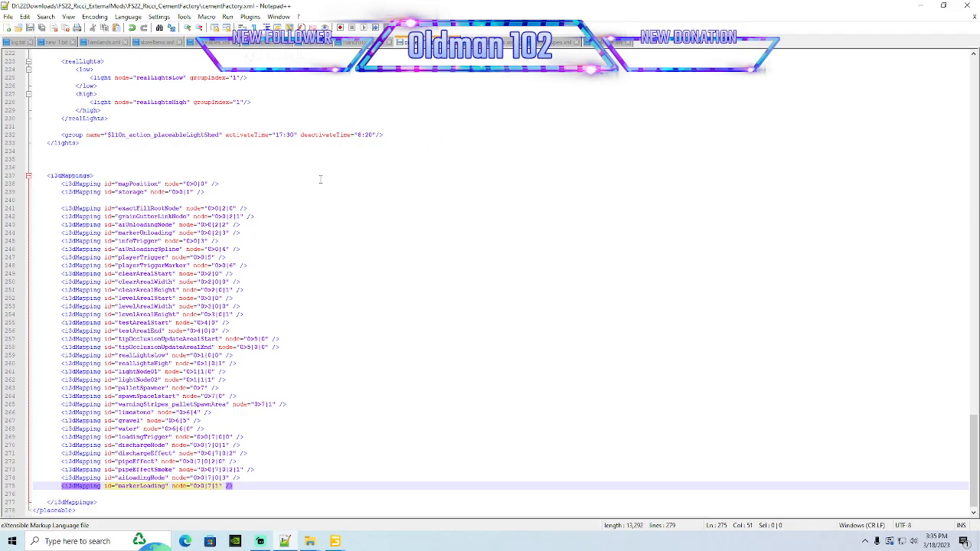
Review the ROADSALT production's inputs and output, and check SALT and ROADSALT in the selling station, loading station and storage entries
{"action": "scroll", "coordinate": [321, 179], "scroll_direction": "up", "scroll_amount": 20}
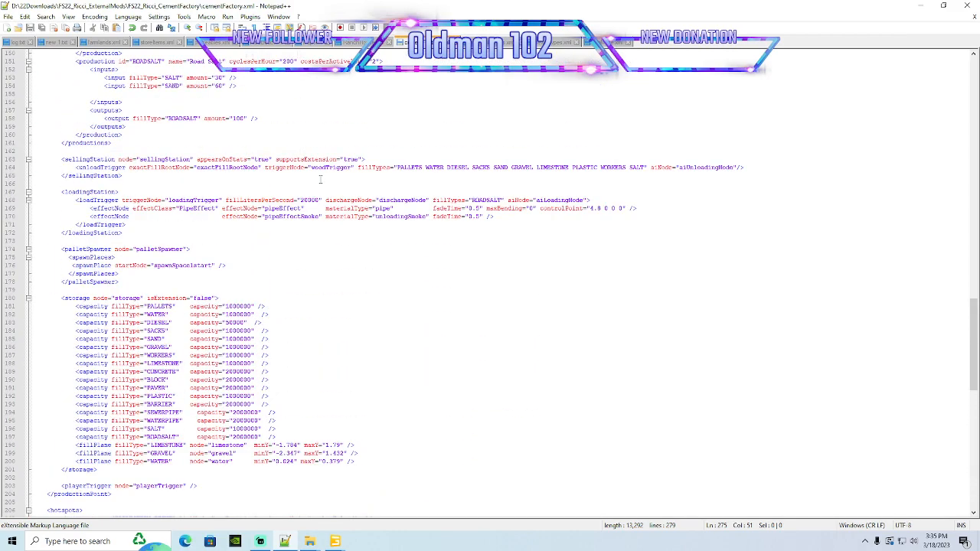
{"action": "scroll", "coordinate": [321, 179], "scroll_direction": "up", "scroll_amount": 6}
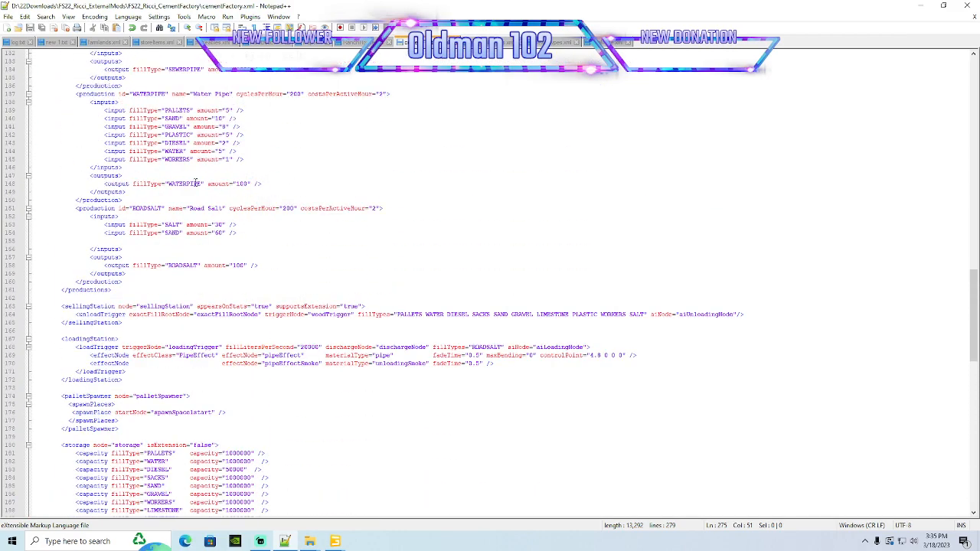
{"action": "left_click", "coordinate": [180, 218]}
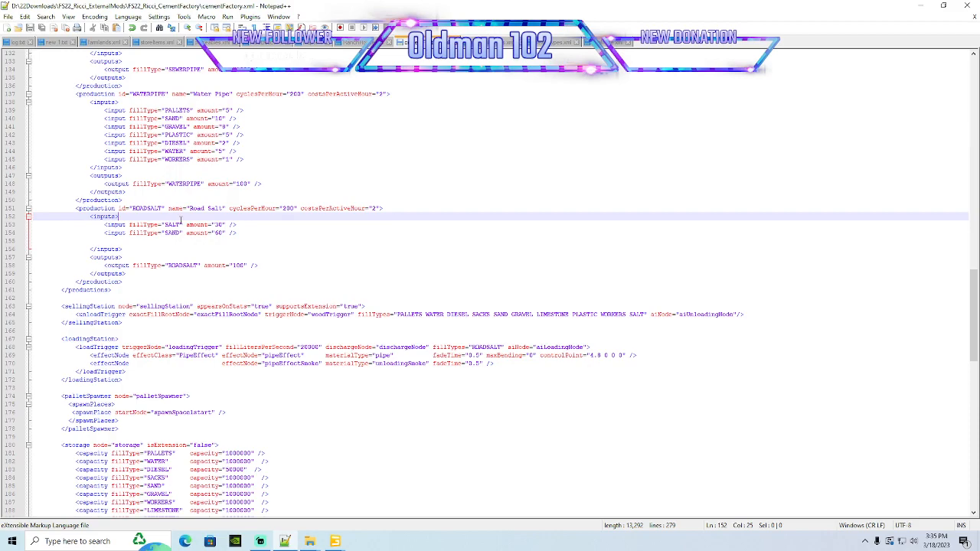
{"action": "double_click", "coordinate": [171, 224]}
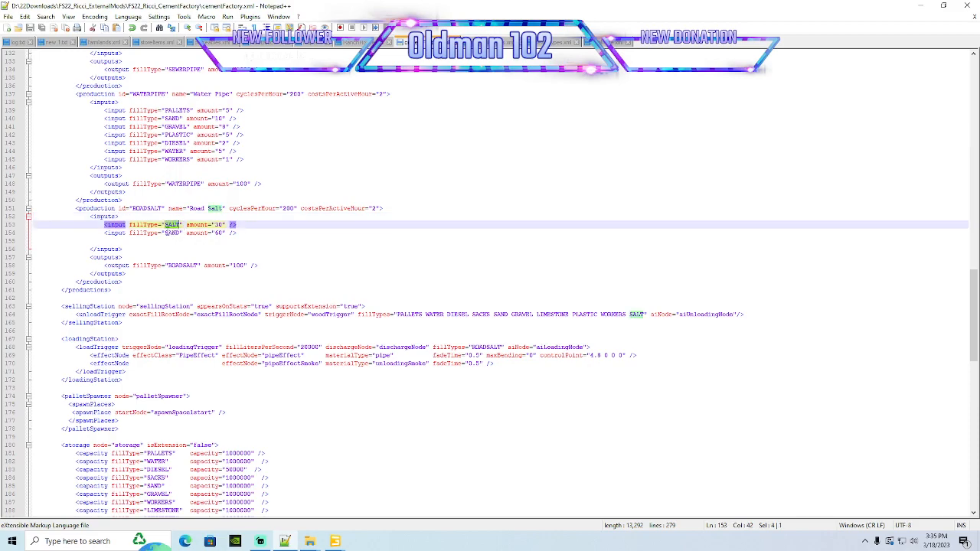
{"action": "left_click", "coordinate": [173, 233]}
{"action": "left_click_drag", "start_coordinate": [167, 266], "coordinate": [199, 265]}
{"action": "scroll", "coordinate": [403, 241], "scroll_direction": "down", "scroll_amount": 4}
{"action": "scroll", "coordinate": [404, 241], "scroll_direction": "up", "scroll_amount": 4}
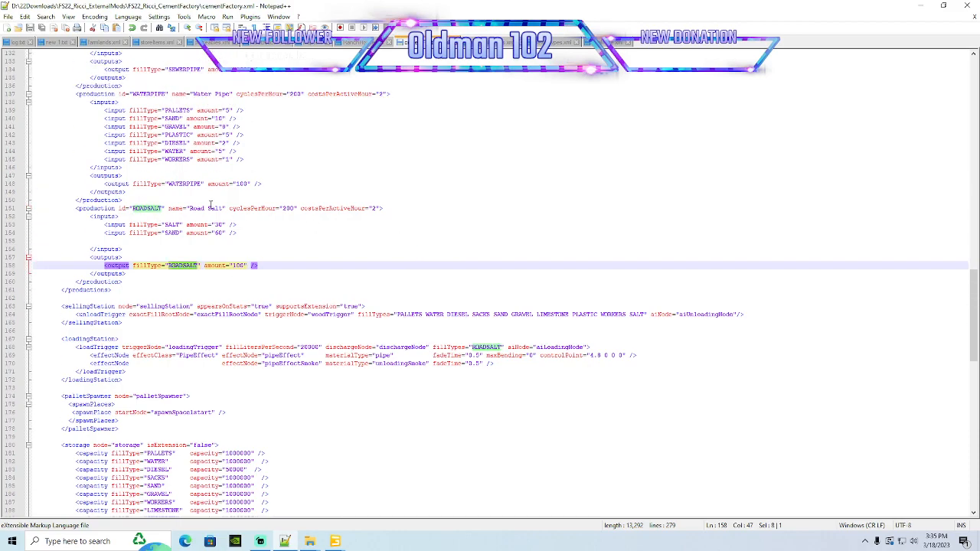
{"action": "scroll", "coordinate": [238, 214], "scroll_direction": "down", "scroll_amount": 2}
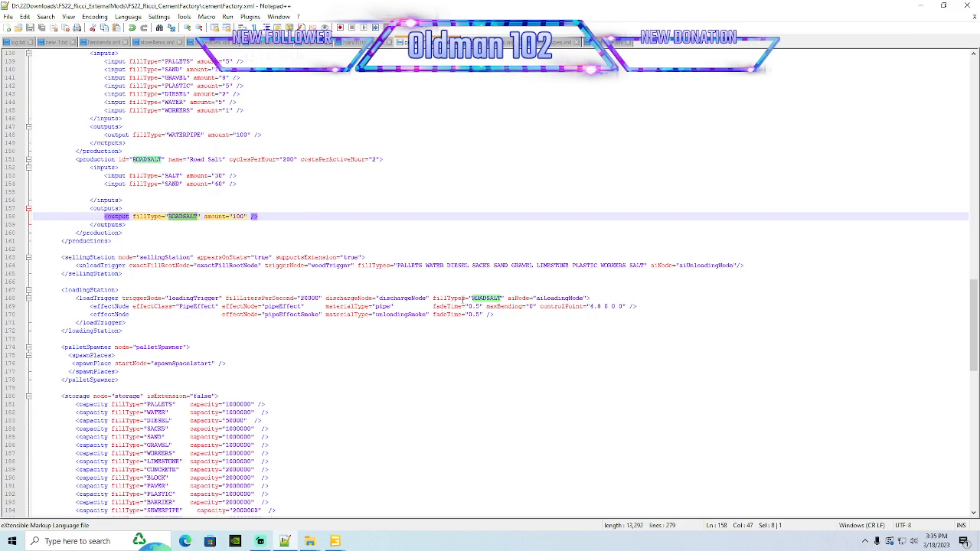
{"action": "scroll", "coordinate": [422, 313], "scroll_direction": "down", "scroll_amount": 6}
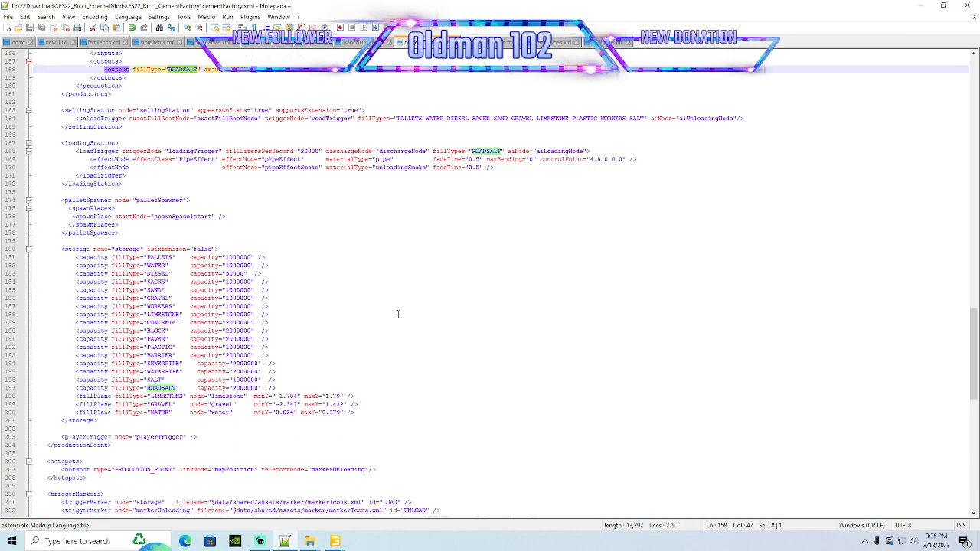
{"action": "scroll", "coordinate": [383, 316], "scroll_direction": "up", "scroll_amount": 8}
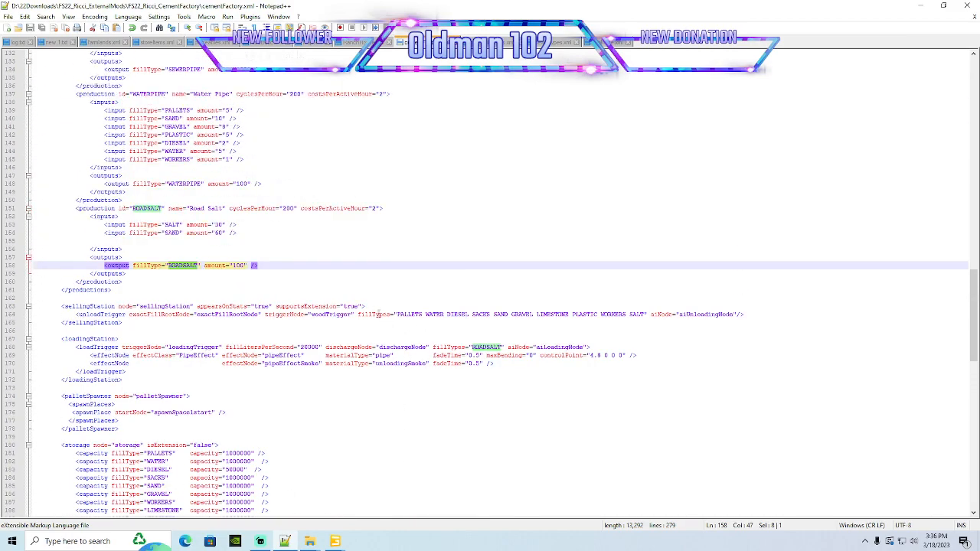
{"action": "left_click_drag", "start_coordinate": [164, 224], "coordinate": [179, 224]}
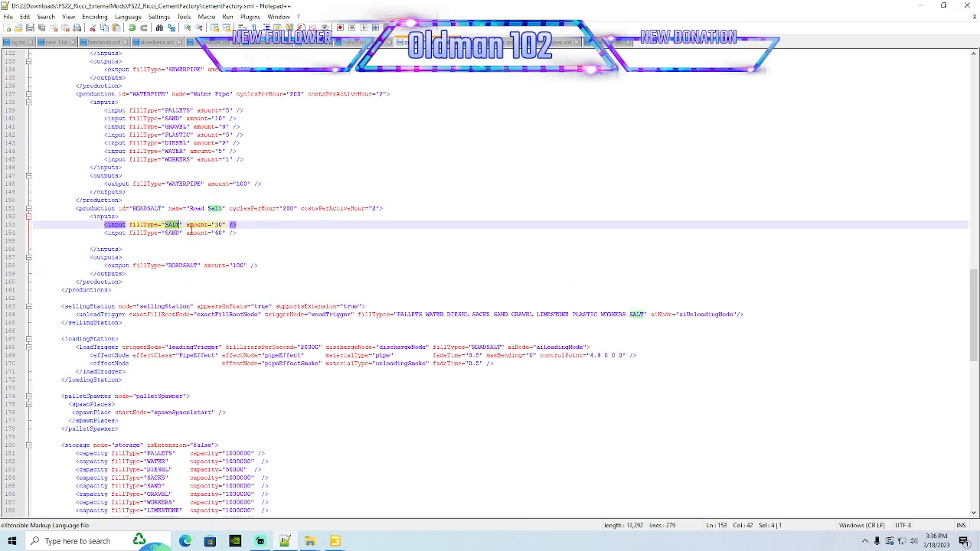
{"action": "scroll", "coordinate": [392, 328], "scroll_direction": "down", "scroll_amount": 4}
{"action": "scroll", "coordinate": [423, 394], "scroll_direction": "down", "scroll_amount": 4}
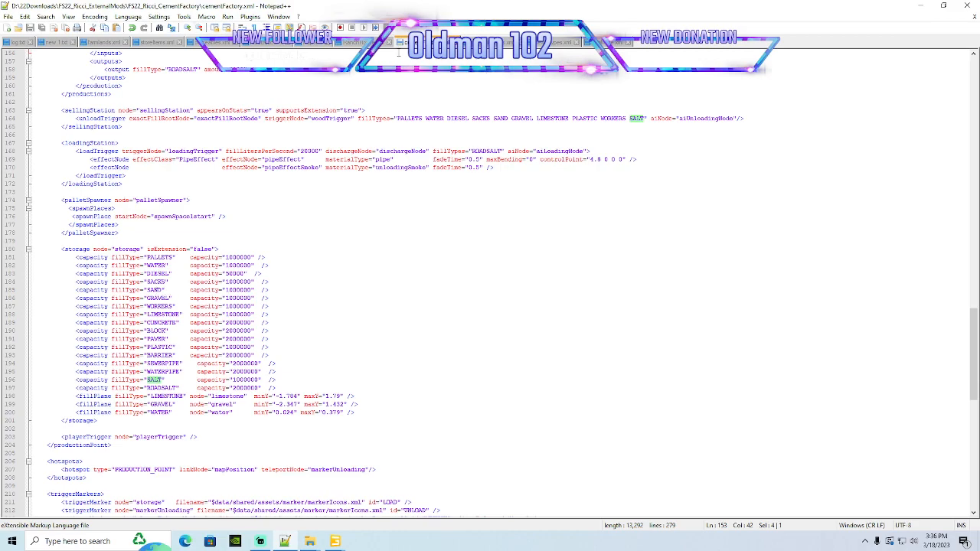
Check the SALT and ROADSALT fill type definitions, categories and sounds in newfilltypes.xml
{"action": "left_click", "coordinate": [494, 42]}
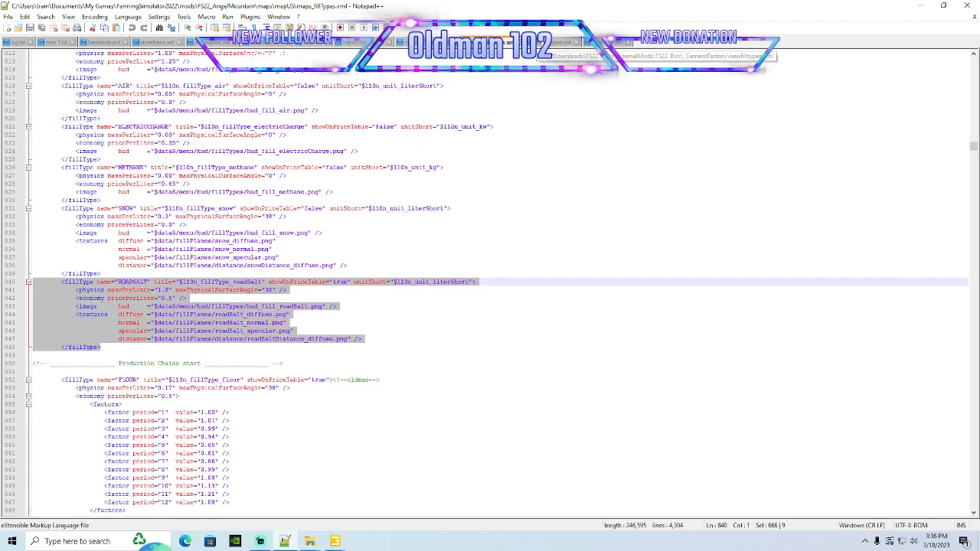
{"action": "left_click", "coordinate": [551, 42]}
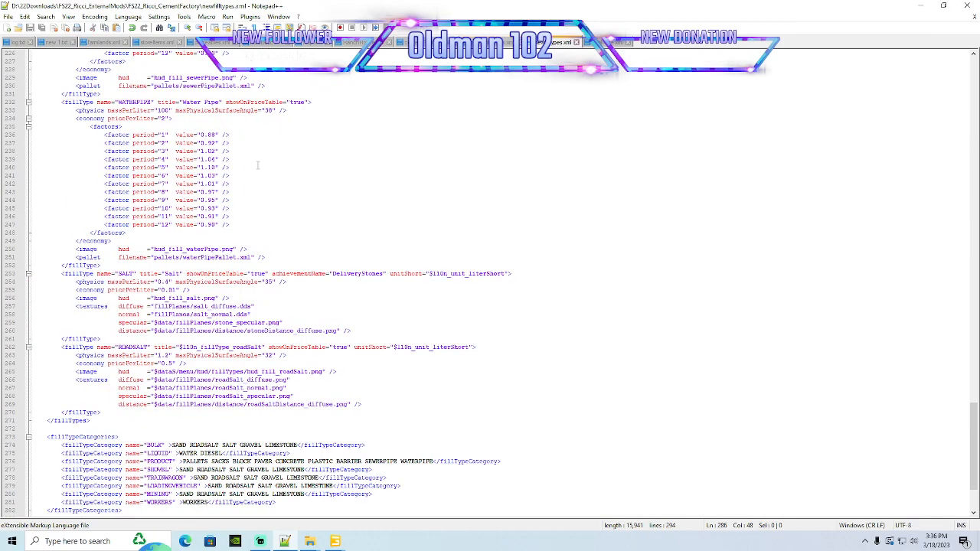
{"action": "scroll", "coordinate": [258, 165], "scroll_direction": "down", "scroll_amount": 4}
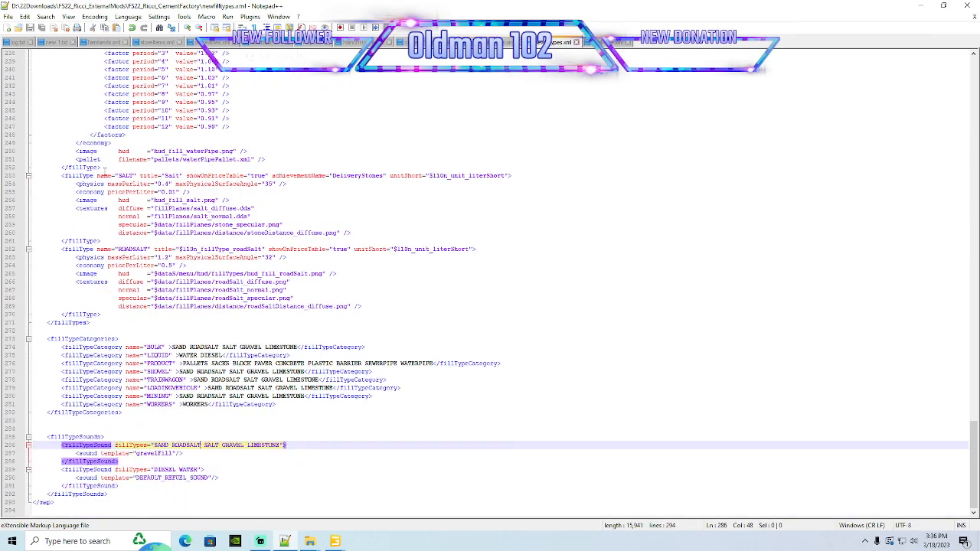
{"action": "left_click", "coordinate": [77, 175]}
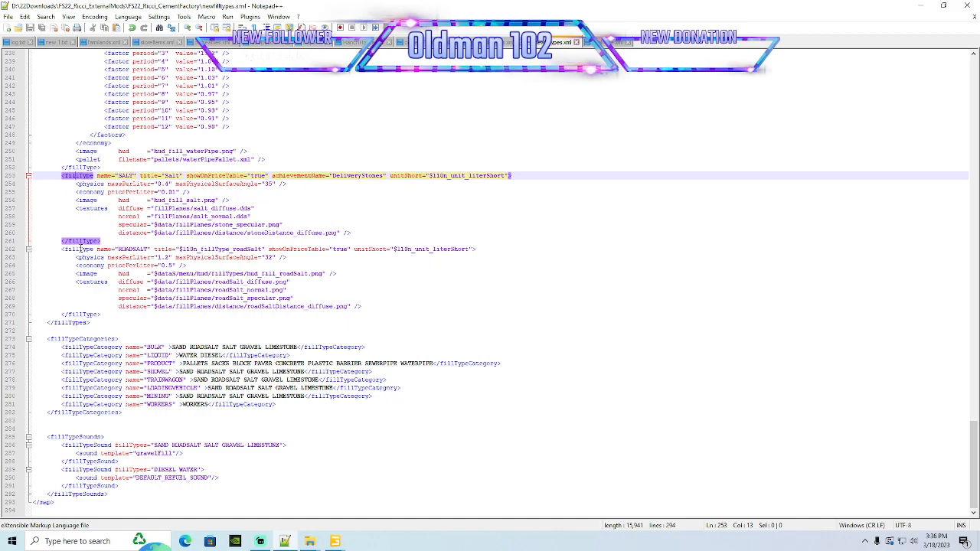
{"action": "left_click", "coordinate": [80, 249]}
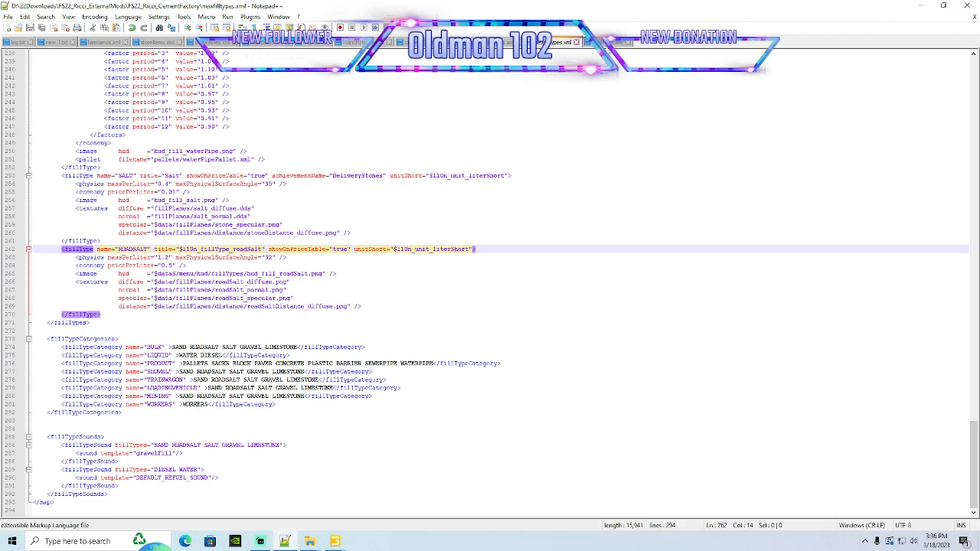
Close the maps_fillTypes.xml file and minimize Notepad++ to return to GIANTS Editor
{"action": "left_click", "coordinate": [490, 42]}
{"action": "left_click", "coordinate": [510, 42]}
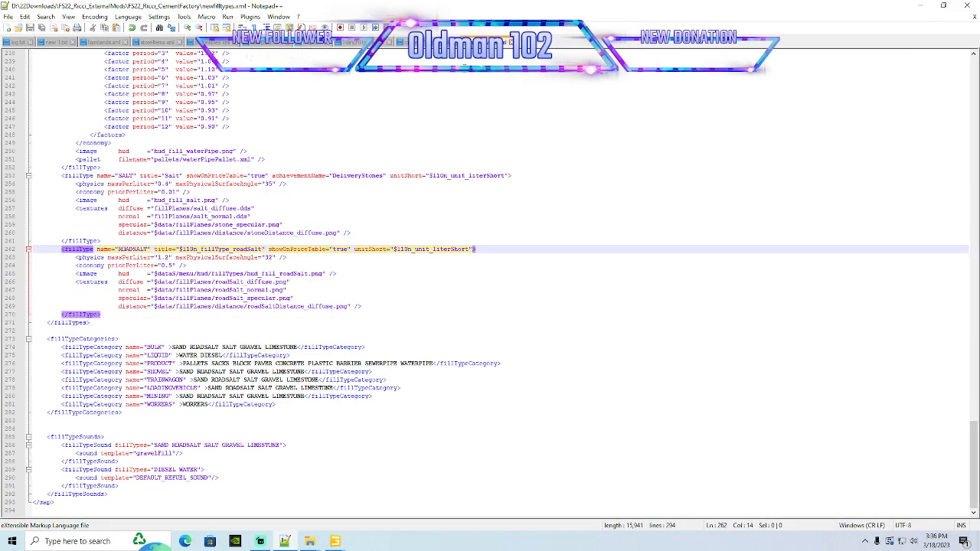
{"action": "left_click", "coordinate": [919, 6]}
Delete the last scenegraph entry below the persp camera and save the cementFactory.i3d scene
{"action": "scroll", "coordinate": [421, 314], "scroll_direction": "down", "scroll_amount": 10}
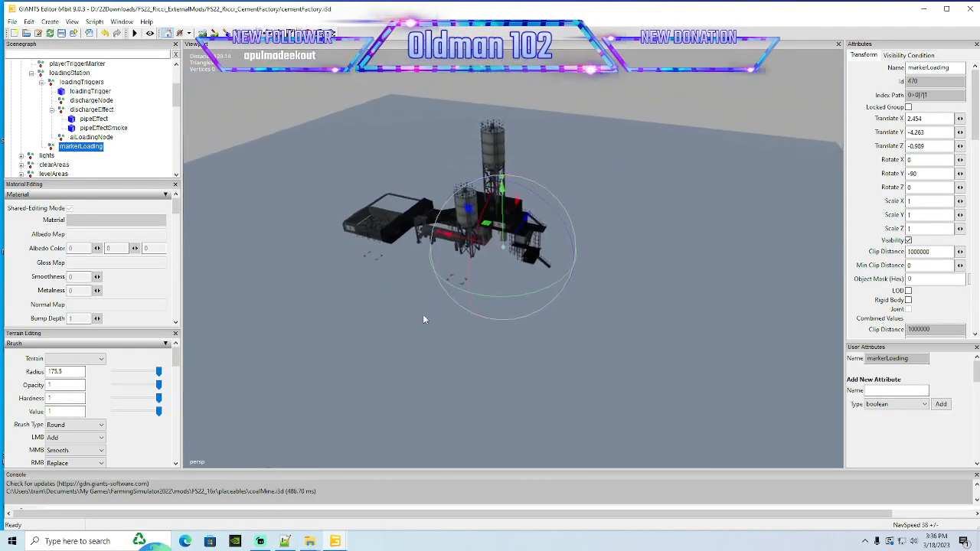
{"action": "left_click_drag", "start_coordinate": [176, 96], "coordinate": [176, 166]}
{"action": "left_click", "coordinate": [37, 155]}
{"action": "key", "text": "Delete"}
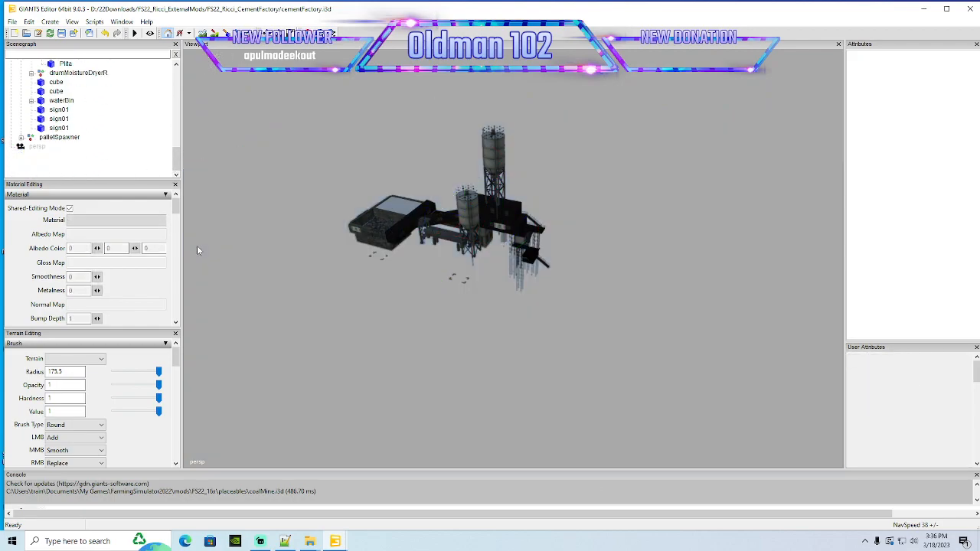
{"action": "left_click", "coordinate": [62, 34]}
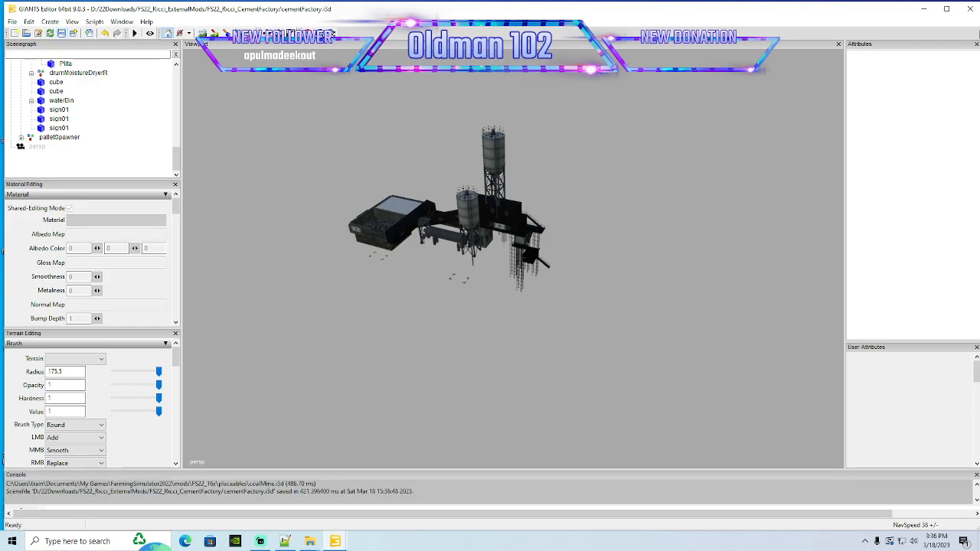
Close GIANTS Editor and minimize the FS22_Ricci_CementFactory and FS22_Ricci_SaltMine folder windows
{"action": "left_click", "coordinate": [969, 9]}
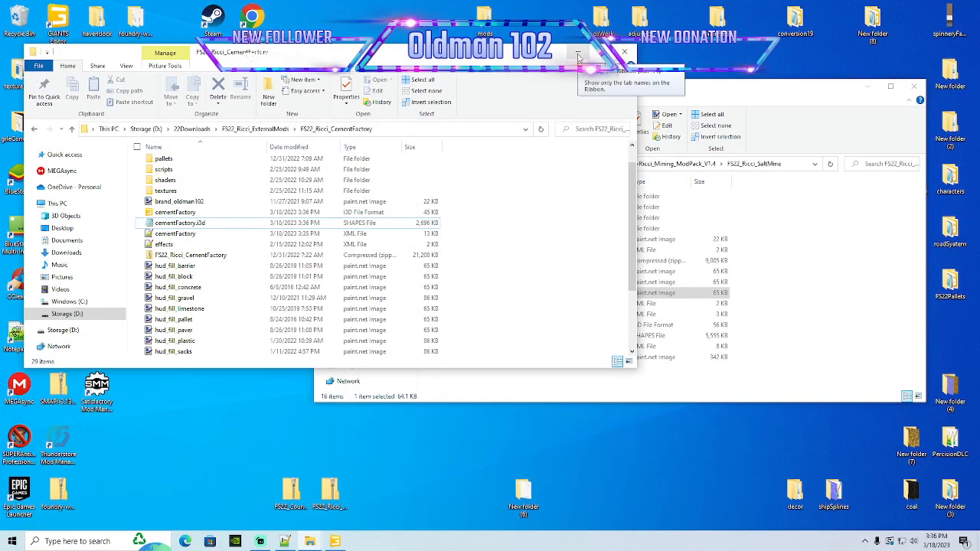
{"action": "left_click", "coordinate": [578, 55]}
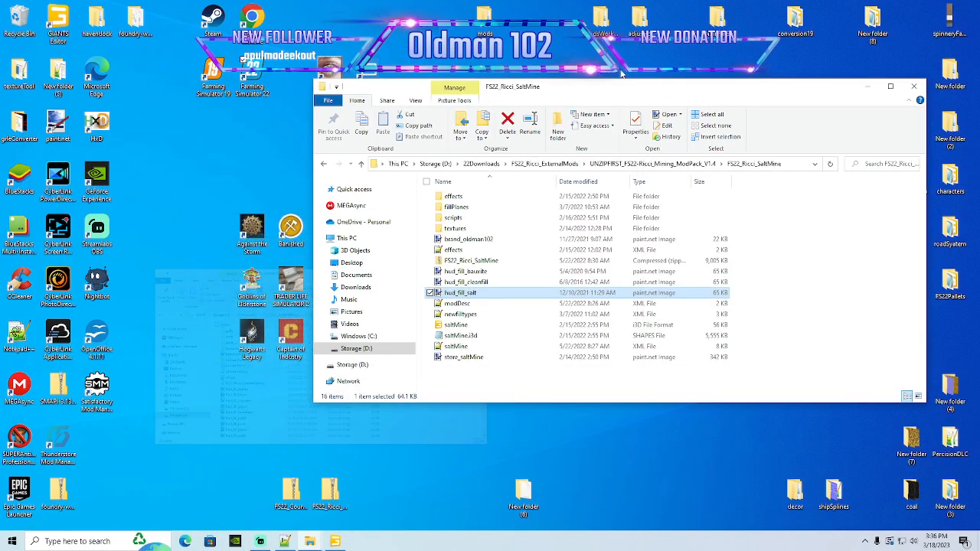
{"action": "left_click", "coordinate": [867, 86]}
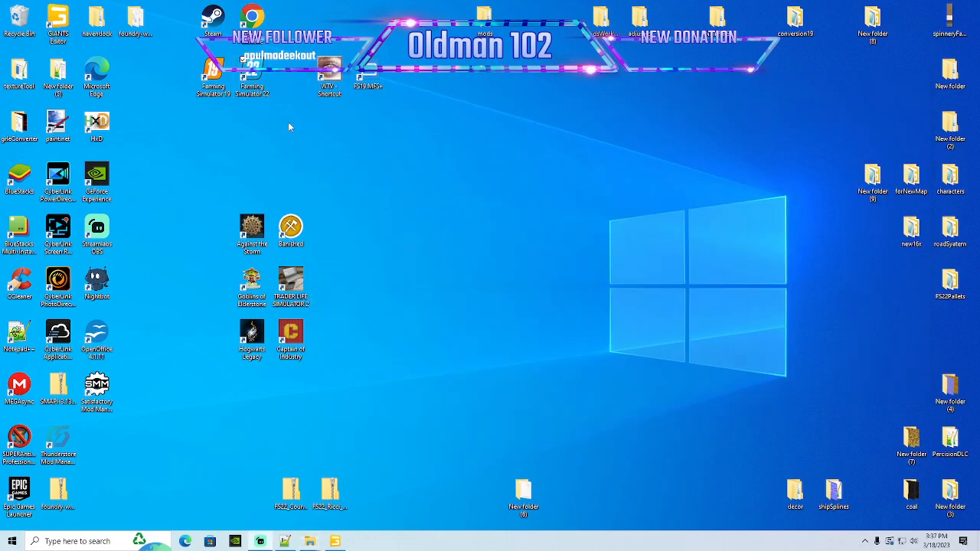
Launch Farming Simulator 22, look through the career game saves up to slot 20, and quit the game
{"action": "right_click", "coordinate": [247, 76]}
{"action": "left_click", "coordinate": [264, 89]}
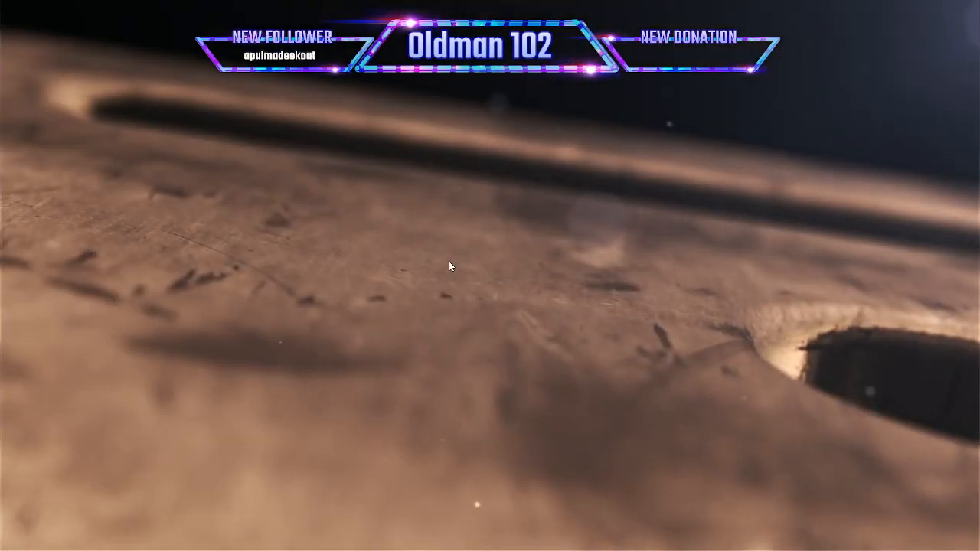
{"action": "left_click", "coordinate": [449, 262]}
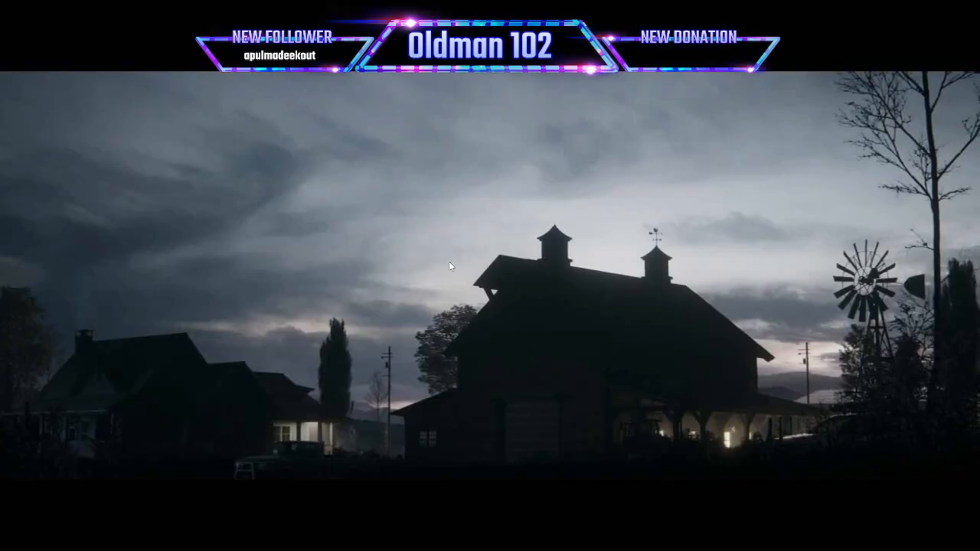
{"action": "left_click", "coordinate": [449, 262]}
{"action": "left_click", "coordinate": [133, 330]}
{"action": "scroll", "coordinate": [439, 304], "scroll_direction": "down", "scroll_amount": 17}
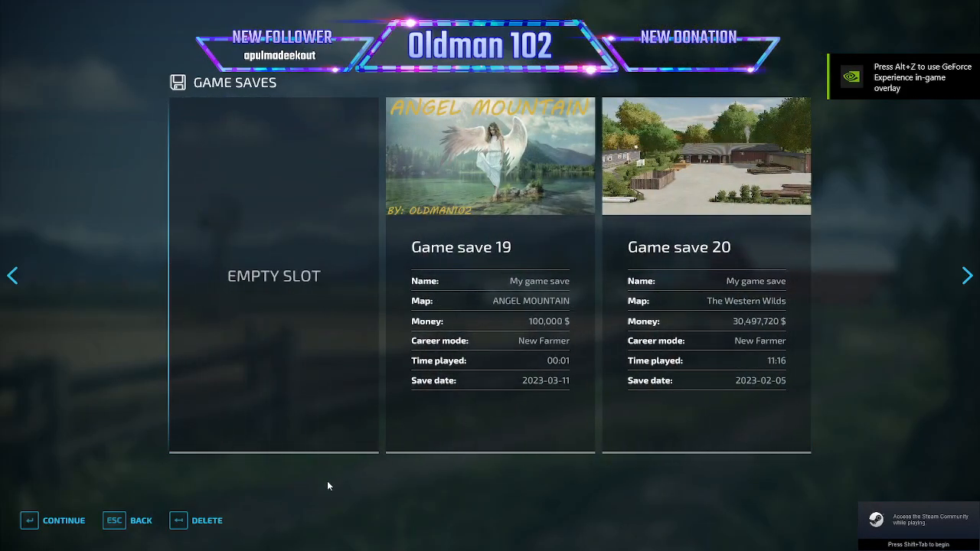
{"action": "left_click", "coordinate": [144, 520]}
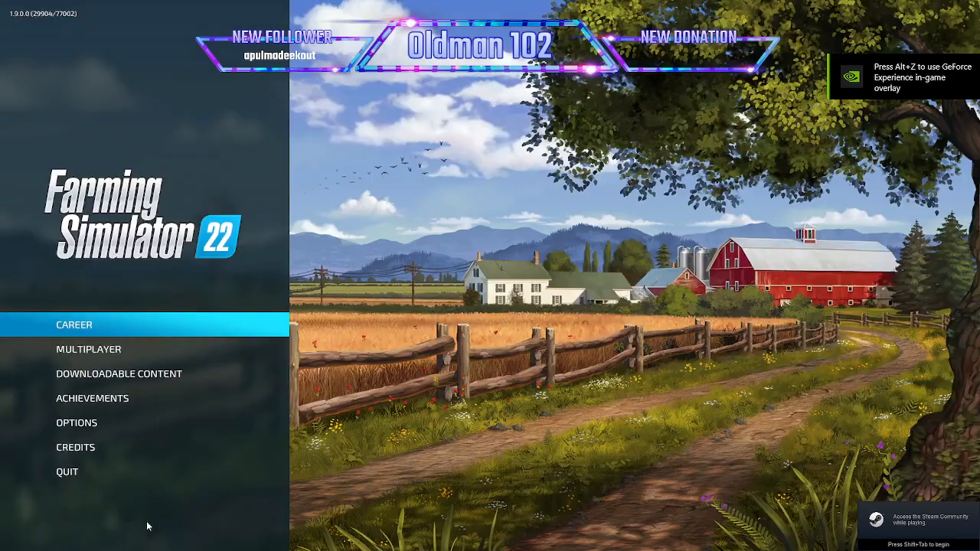
{"action": "left_click", "coordinate": [76, 474]}
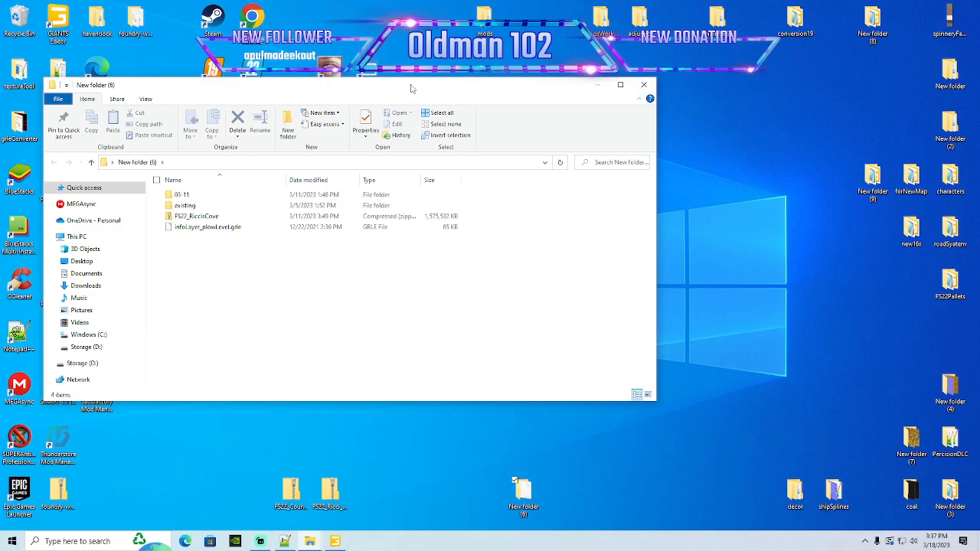
Copy the savegame20 folder from FarmingSimulator2022 into New folder (6), and return to the FarmingSimulator2022 folder
{"action": "mouse_move", "coordinate": [309, 541]}
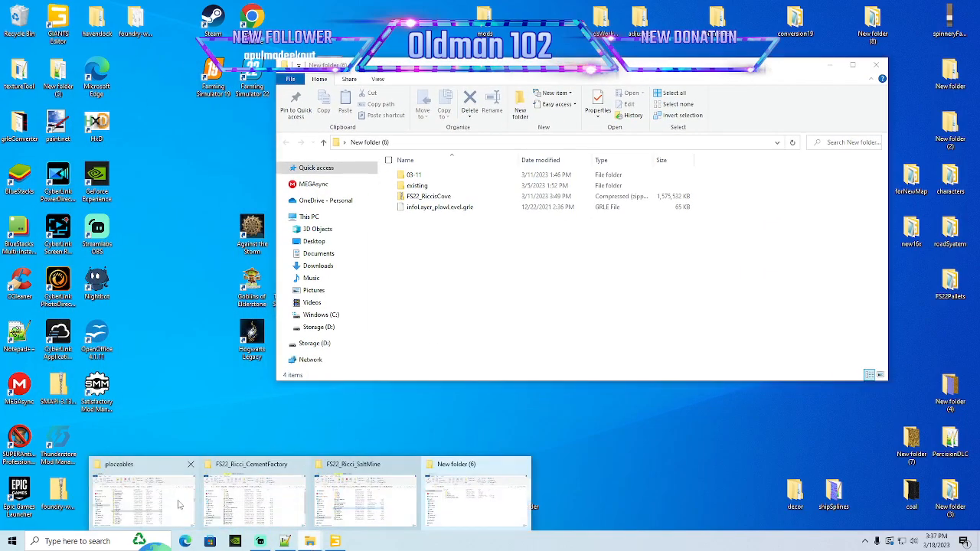
{"action": "left_click", "coordinate": [145, 497]}
{"action": "left_click", "coordinate": [250, 149]}
{"action": "scroll", "coordinate": [183, 321], "scroll_direction": "down", "scroll_amount": 8}
{"action": "right_click", "coordinate": [185, 297]}
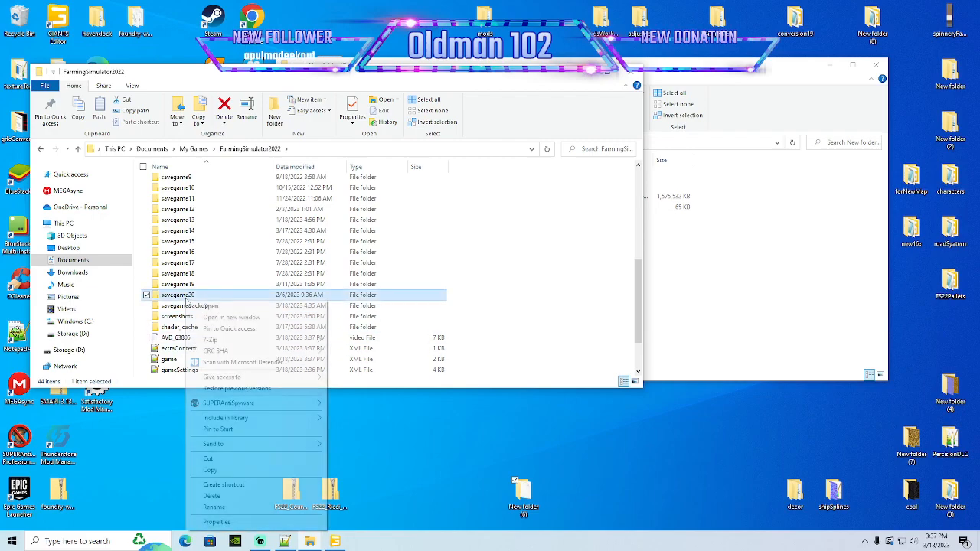
{"action": "left_click", "coordinate": [210, 470]}
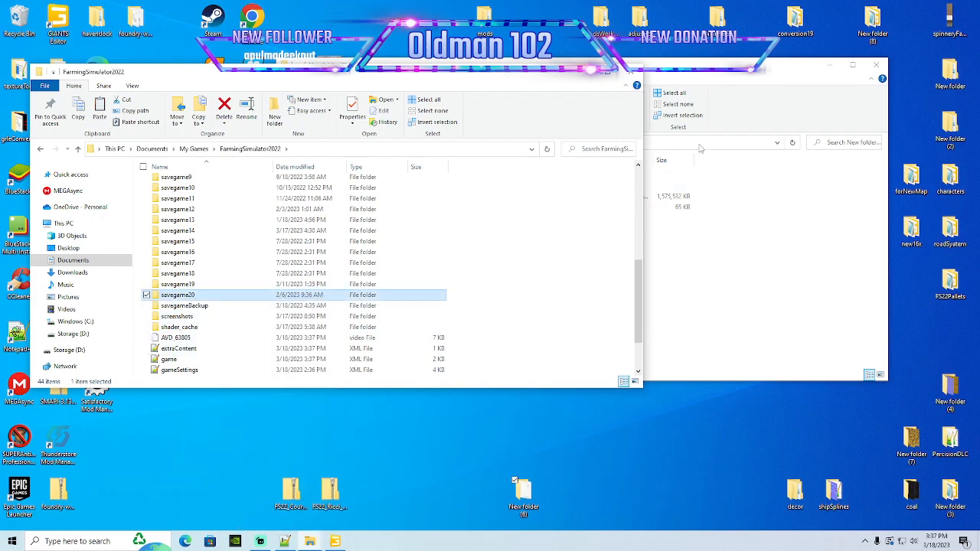
{"action": "left_click", "coordinate": [705, 76]}
{"action": "right_click", "coordinate": [567, 284]}
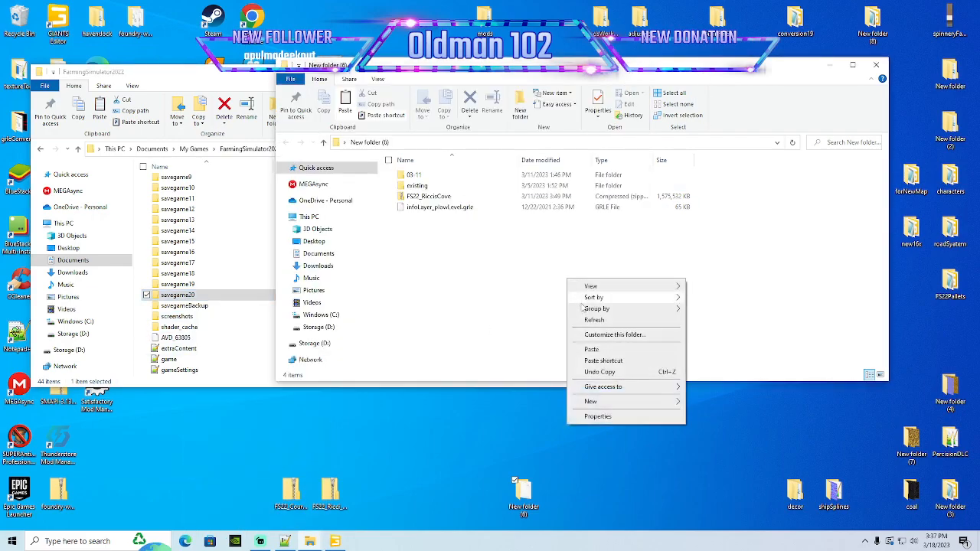
{"action": "left_click", "coordinate": [595, 346]}
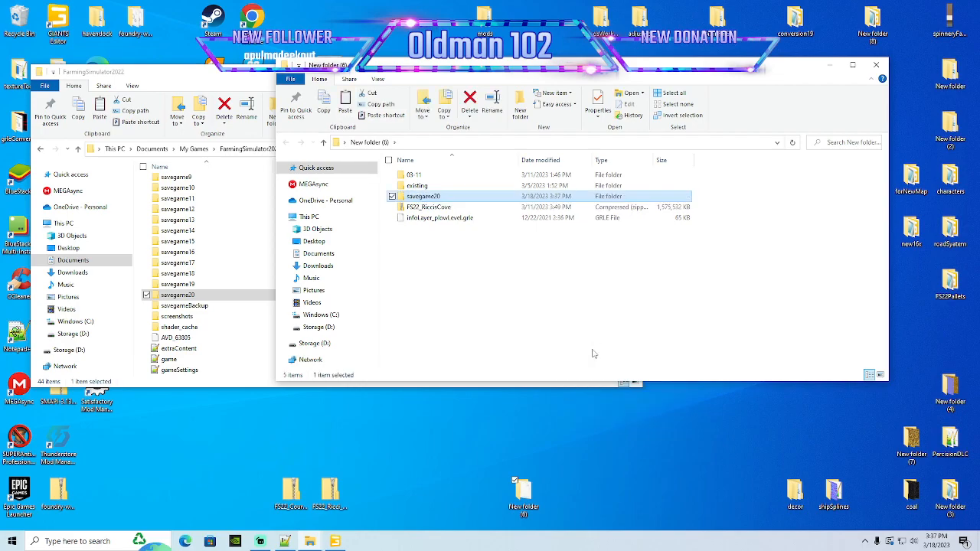
{"action": "left_click", "coordinate": [836, 70]}
{"action": "mouse_move", "coordinate": [496, 81]}
{"action": "left_mouse_down"}
{"action": "mouse_move", "coordinate": [501, 91]}
{"action": "mouse_move", "coordinate": [497, 77]}
{"action": "left_mouse_up"}
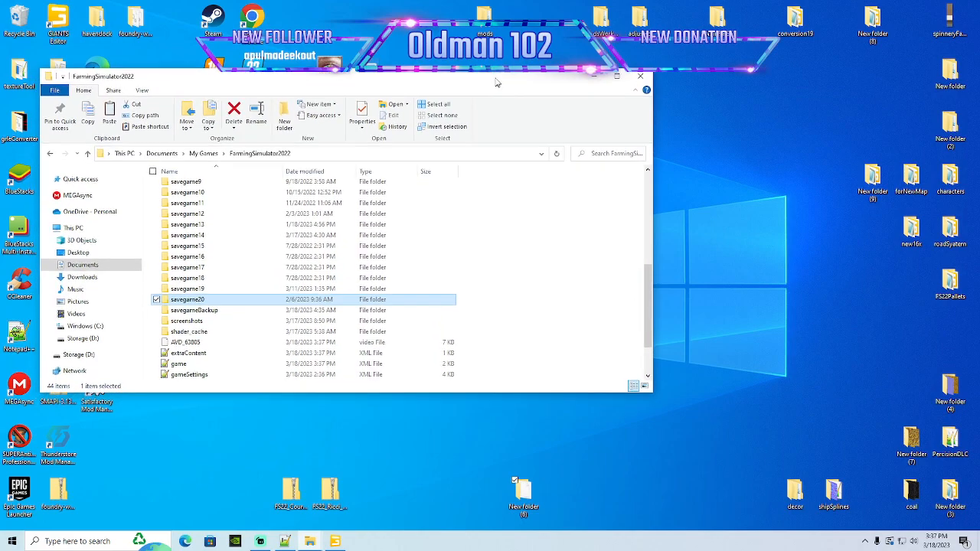
Open the mods folder inside FarmingSimulator2022 and the separate mods folder from the desktop, and place their windows side by side
{"action": "scroll", "coordinate": [242, 254], "scroll_direction": "up", "scroll_amount": 8}
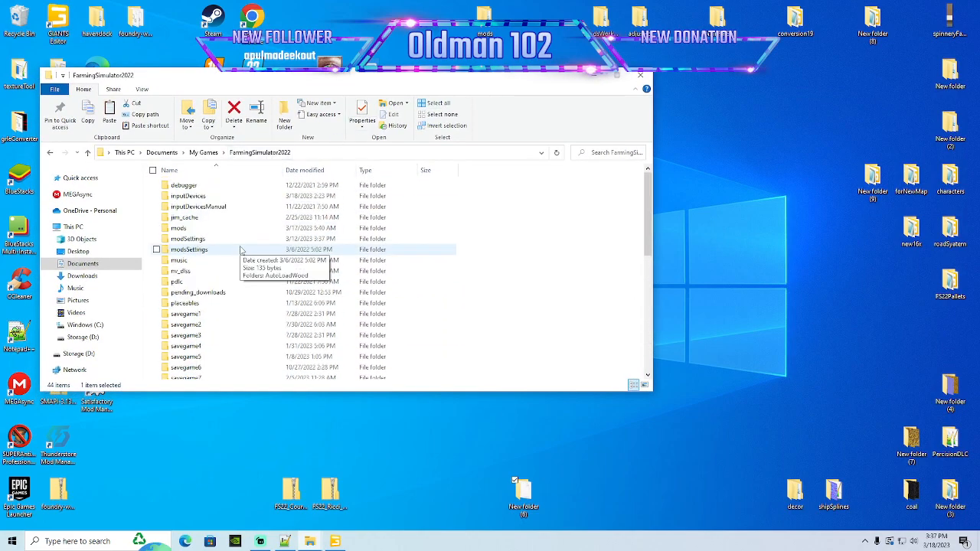
{"action": "double_click", "coordinate": [208, 229]}
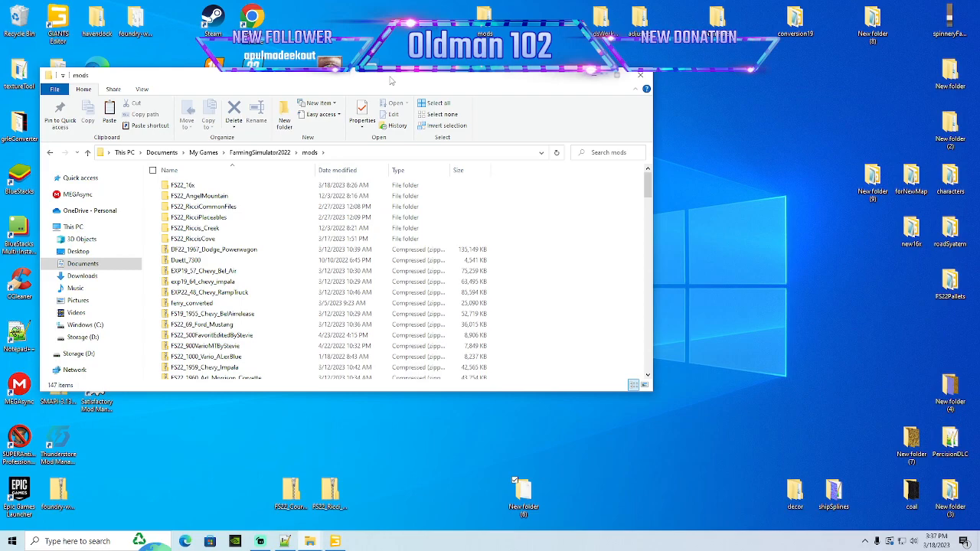
{"action": "left_click_drag", "start_coordinate": [389, 80], "coordinate": [378, 80]}
{"action": "left_click", "coordinate": [491, 11]}
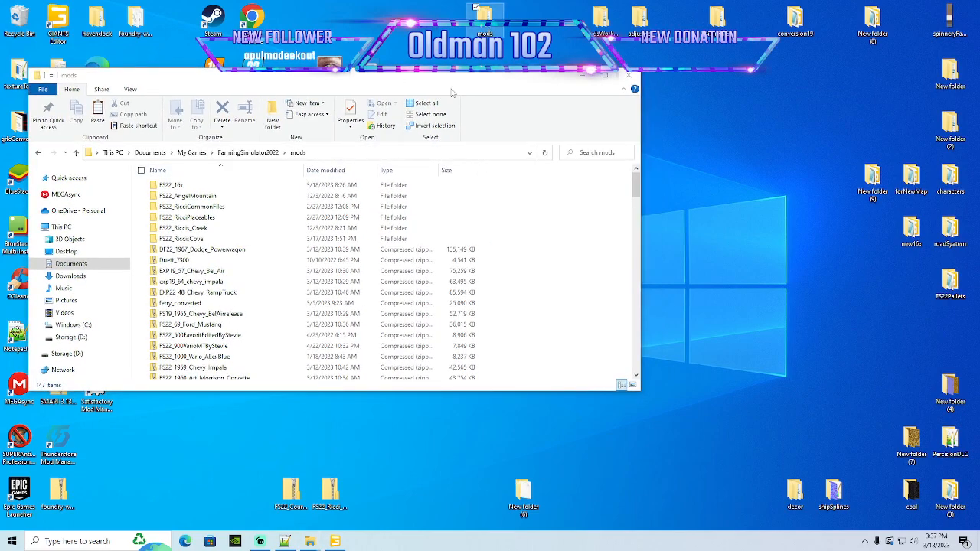
{"action": "left_click", "coordinate": [486, 32]}
{"action": "left_click", "coordinate": [489, 26]}
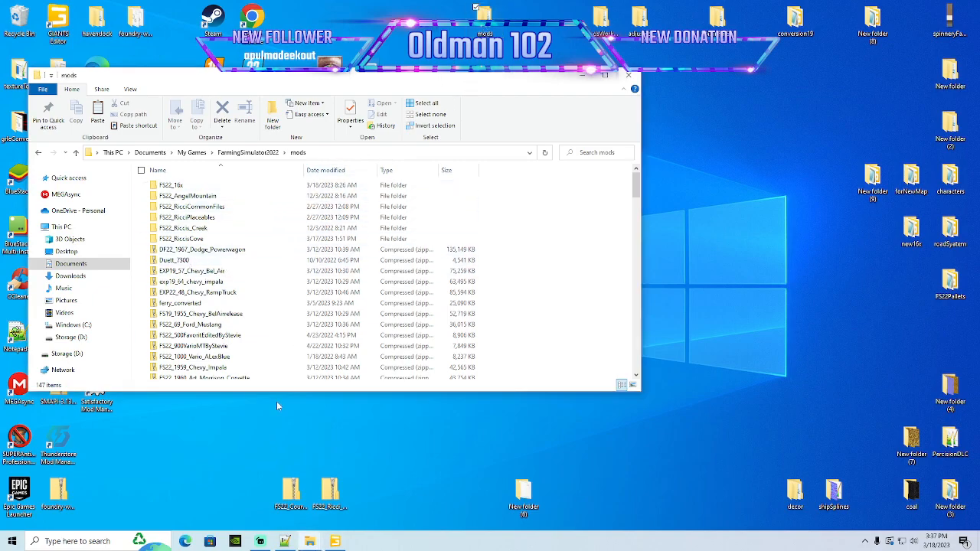
{"action": "mouse_move", "coordinate": [304, 543]}
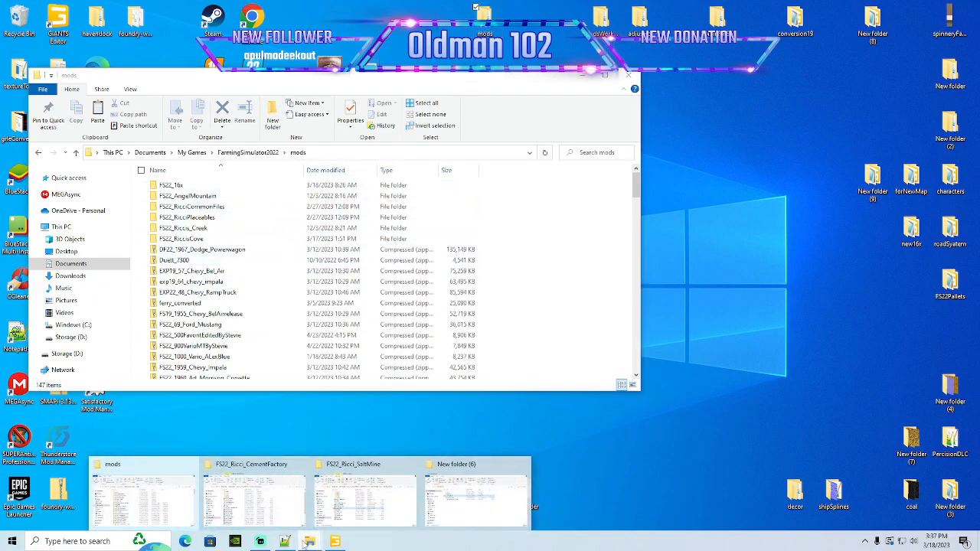
{"action": "double_click", "coordinate": [484, 19]}
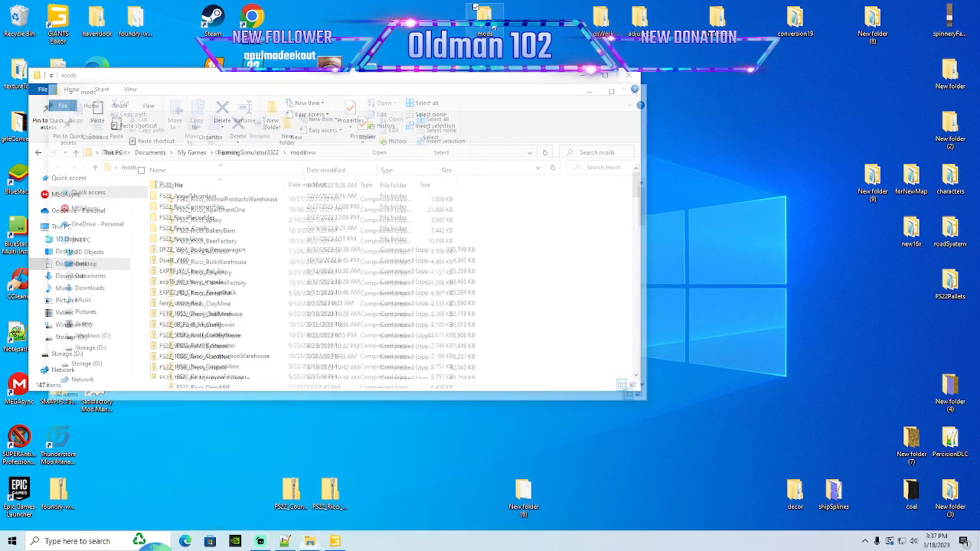
{"action": "left_click_drag", "start_coordinate": [426, 90], "coordinate": [656, 71]}
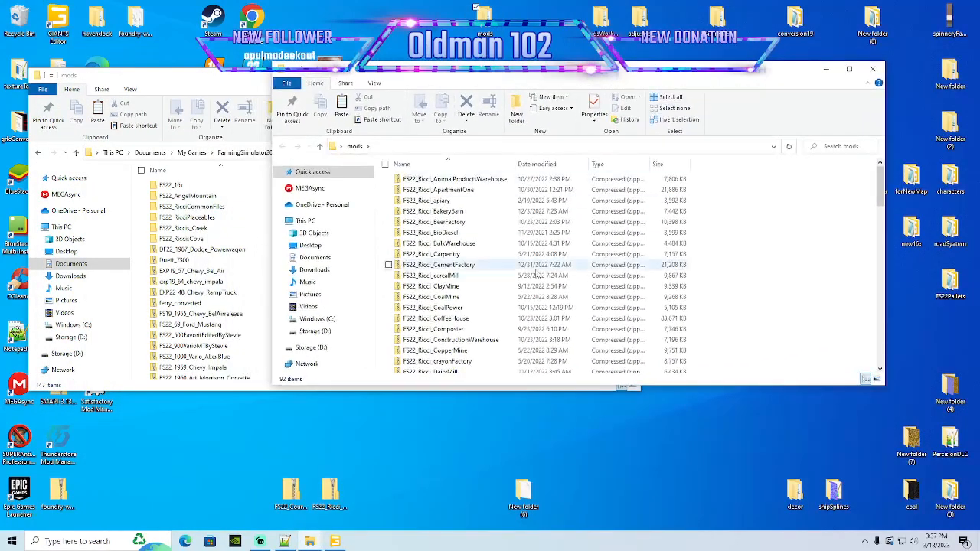
Copy FS22_Ricci_CementFactory from the desktop mods folder into the FarmingSimulator2022 mods folder and minimize both windows
{"action": "left_click", "coordinate": [470, 266]}
{"action": "right_click", "coordinate": [470, 265]}
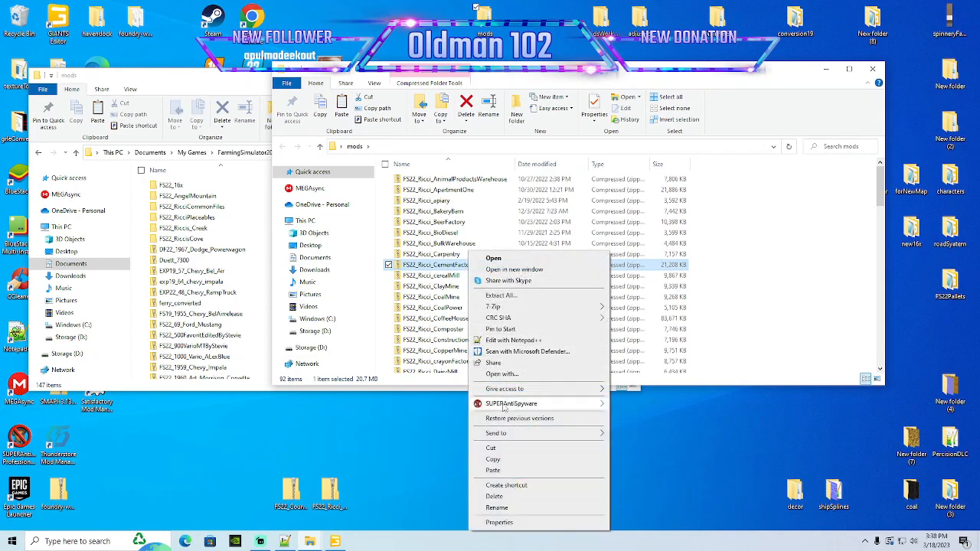
{"action": "left_click", "coordinate": [493, 458]}
{"action": "left_click", "coordinate": [196, 82]}
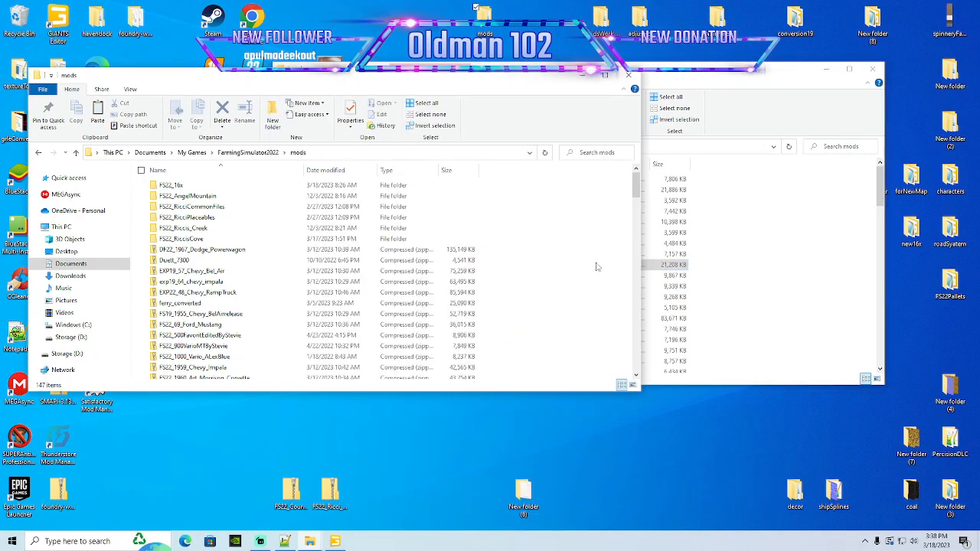
{"action": "right_click", "coordinate": [539, 304]}
{"action": "left_click", "coordinate": [561, 374]}
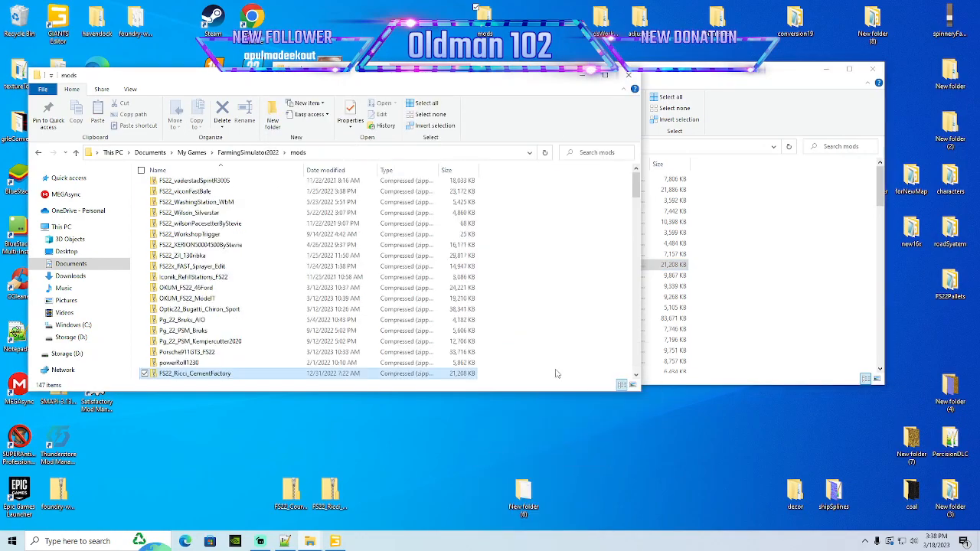
{"action": "left_click", "coordinate": [582, 74]}
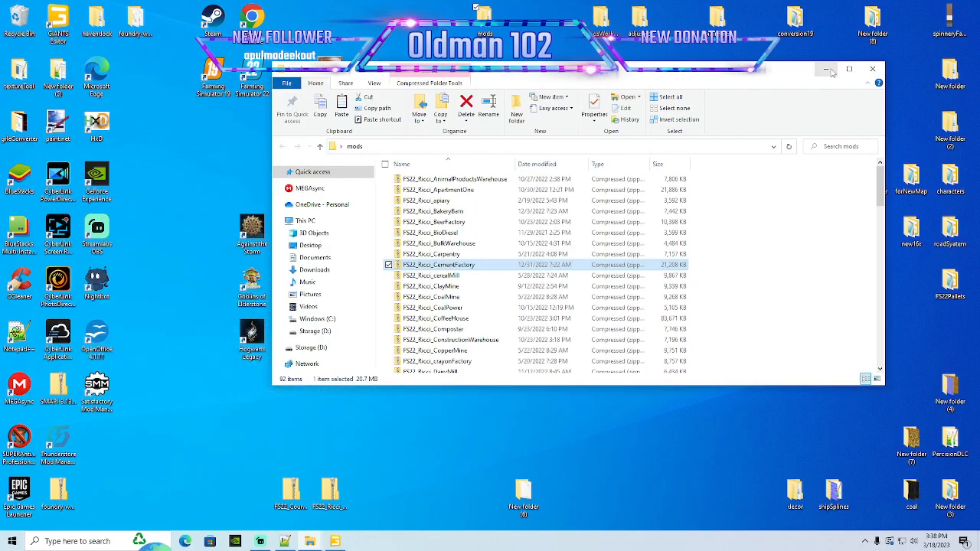
{"action": "left_click", "coordinate": [825, 69]}
Launch Farming Simulator 22 and start game save 20 with all mods selected, continuing despite the missing downloadable content
{"action": "double_click", "coordinate": [253, 76]}
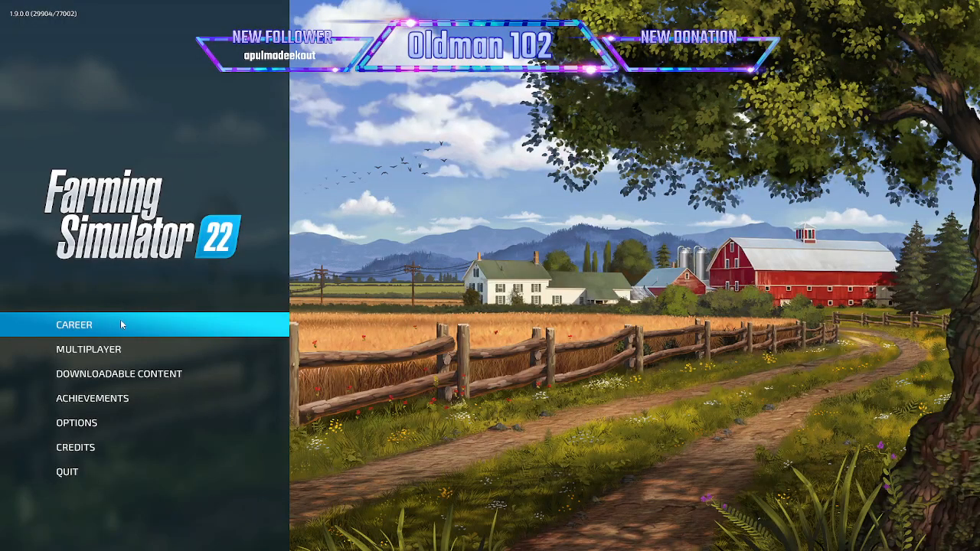
{"action": "left_click", "coordinate": [121, 324]}
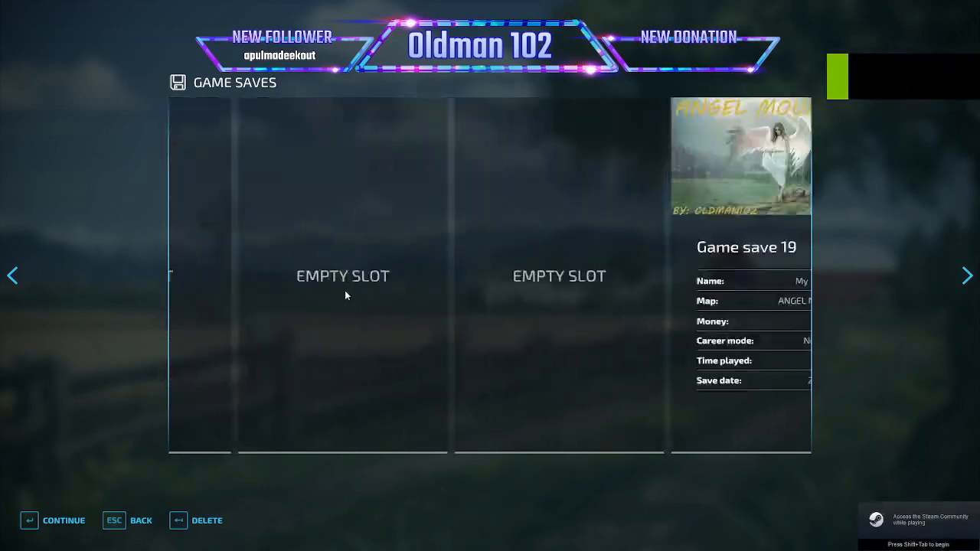
{"action": "left_click", "coordinate": [54, 522]}
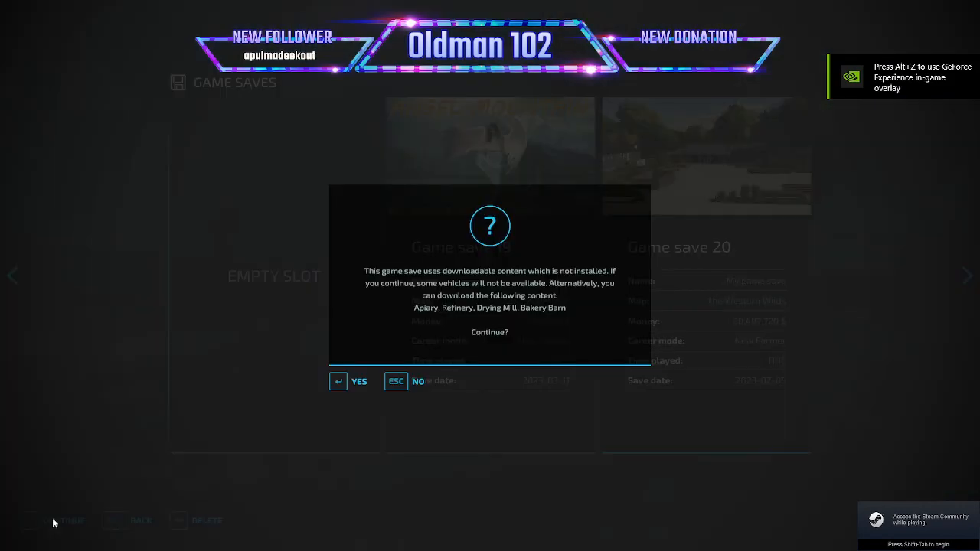
{"action": "left_click", "coordinate": [357, 382]}
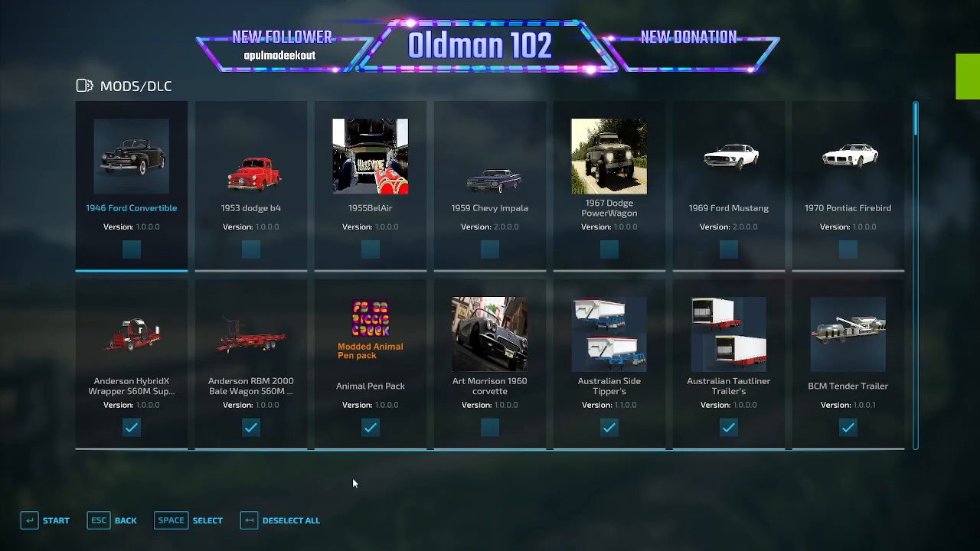
{"action": "left_click", "coordinate": [292, 522]}
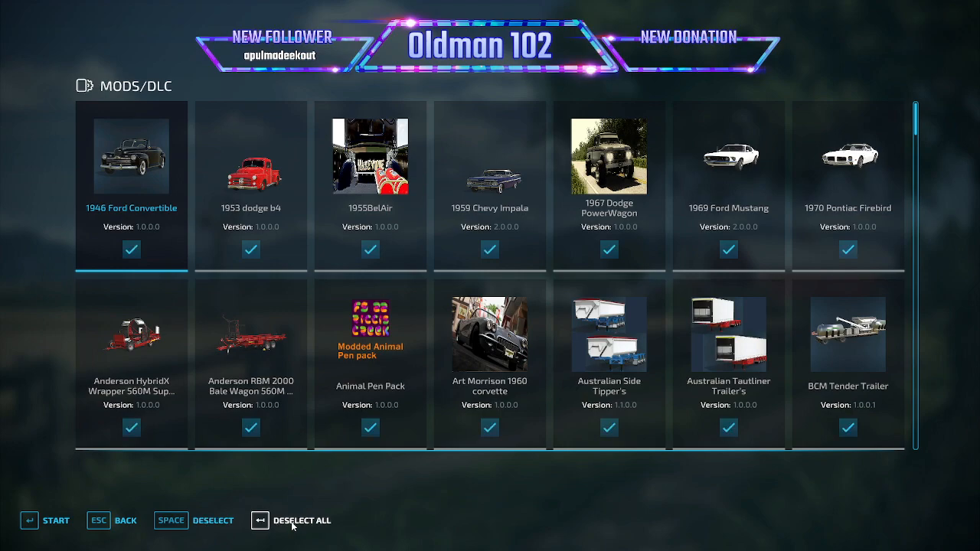
{"action": "left_click", "coordinate": [61, 528]}
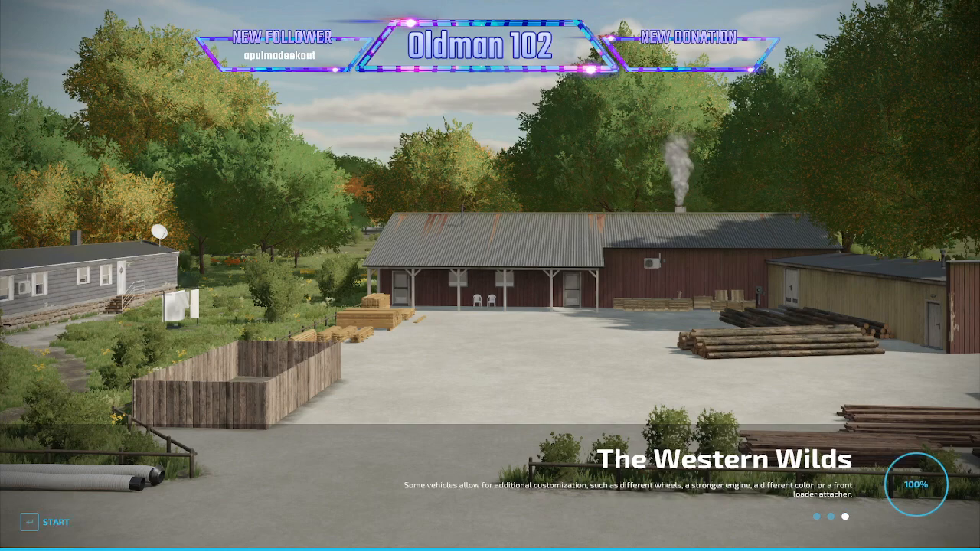
{"action": "key", "text": "Return"}
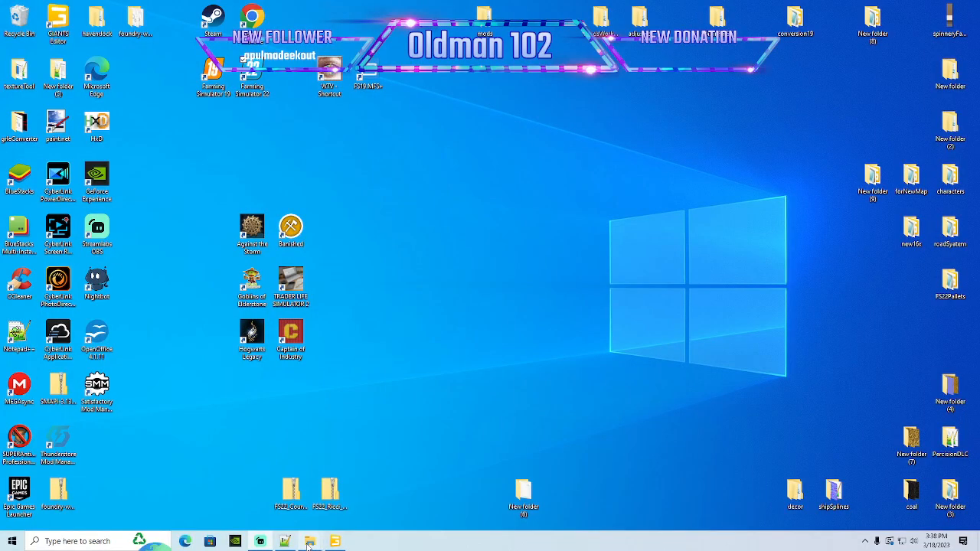
Switch back to File Explorer and show the game's mods folder alongside the desktop mods folder again
{"action": "mouse_move", "coordinate": [310, 541]}
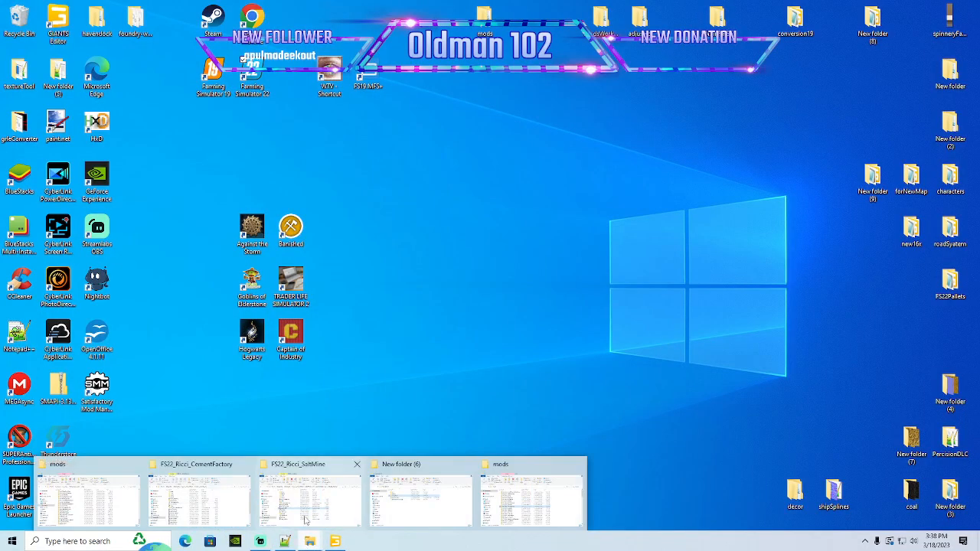
{"action": "left_click", "coordinate": [84, 497]}
{"action": "left_click_drag", "start_coordinate": [429, 84], "coordinate": [423, 96]}
{"action": "double_click", "coordinate": [478, 12]}
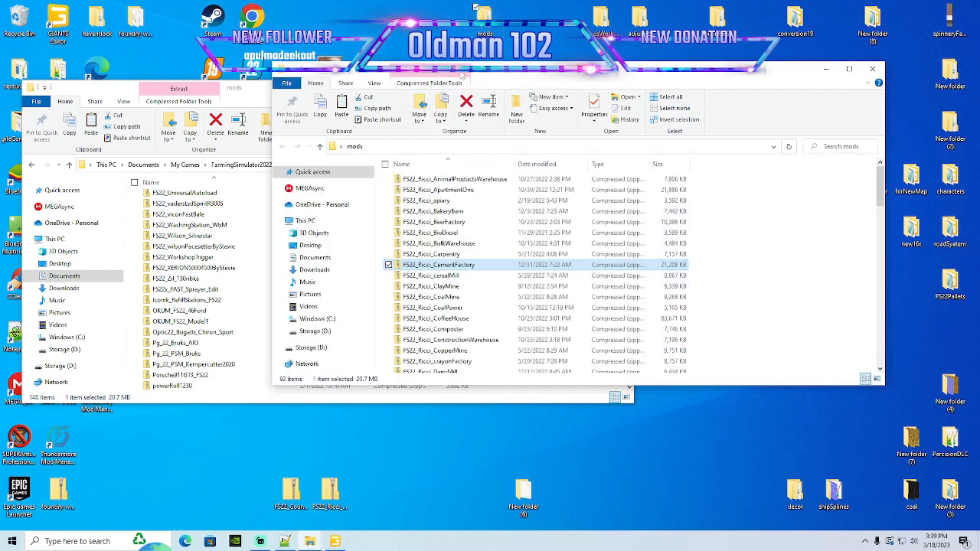
{"action": "left_click_drag", "start_coordinate": [518, 79], "coordinate": [570, 73]}
Copy all mods from the desktop mods folder into the FarmingSimulator2022 mods folder, replacing the existing FS22_Ricci_CementFactory.zip, and minimize both windows
{"action": "left_click", "coordinate": [451, 157]}
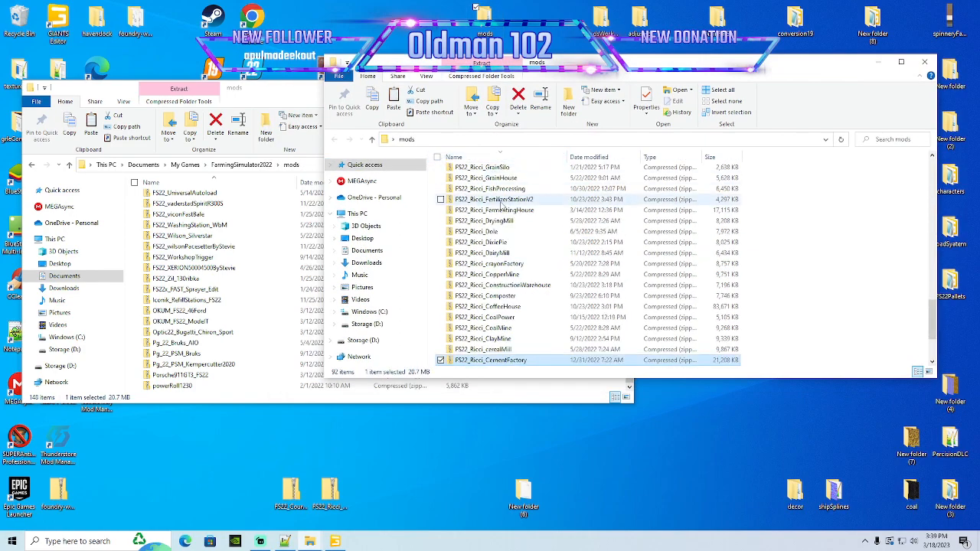
{"action": "left_click", "coordinate": [437, 158]}
{"action": "right_click", "coordinate": [517, 211]}
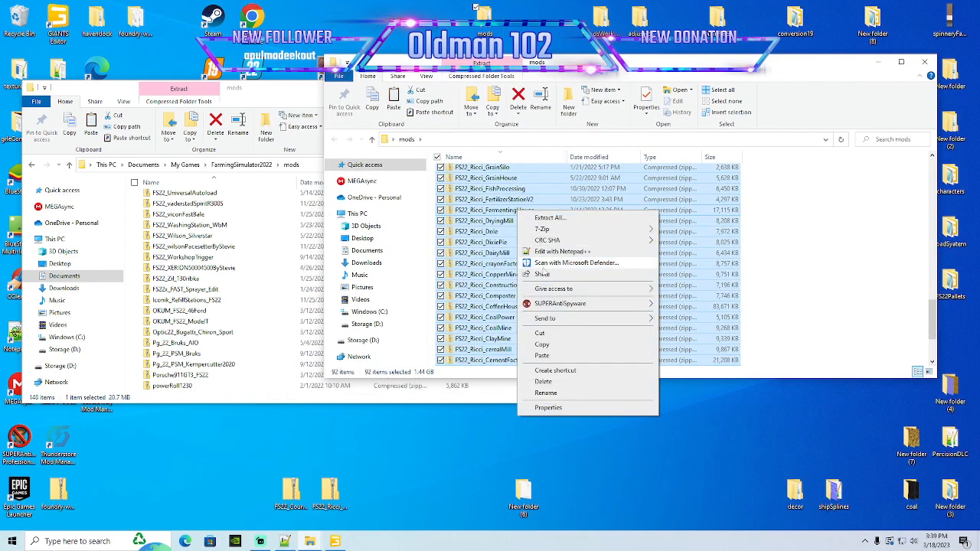
{"action": "left_click", "coordinate": [546, 346]}
{"action": "left_click", "coordinate": [283, 102]}
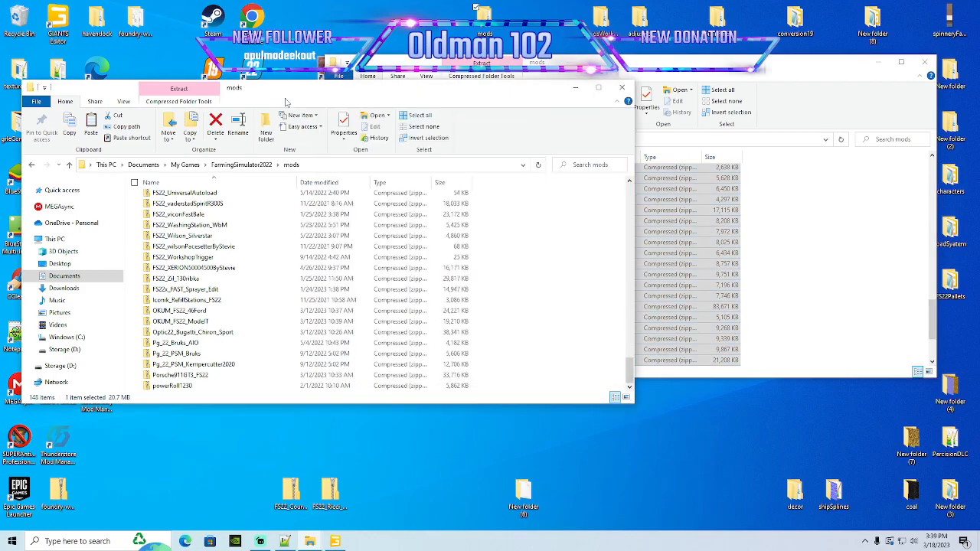
{"action": "right_click", "coordinate": [579, 236]}
{"action": "left_click", "coordinate": [602, 303]}
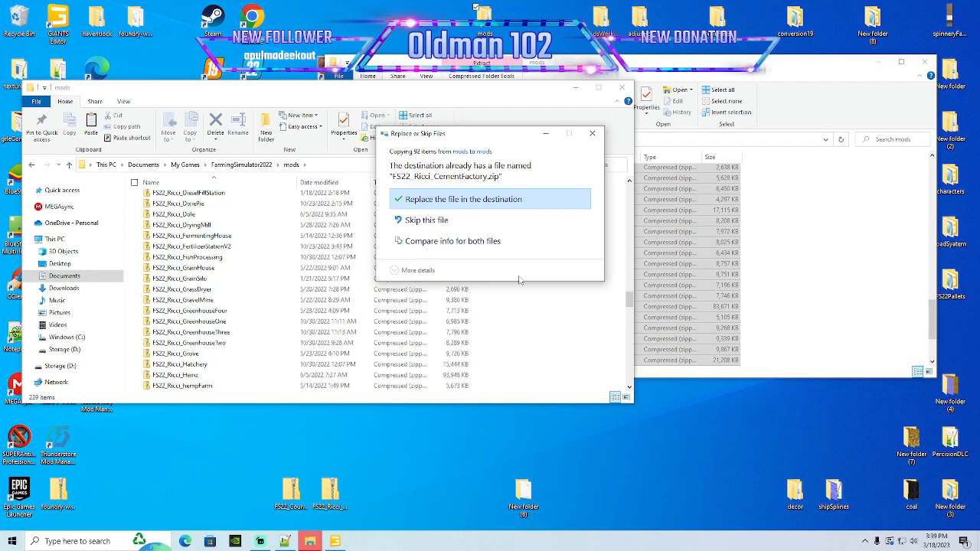
{"action": "left_click", "coordinate": [464, 199]}
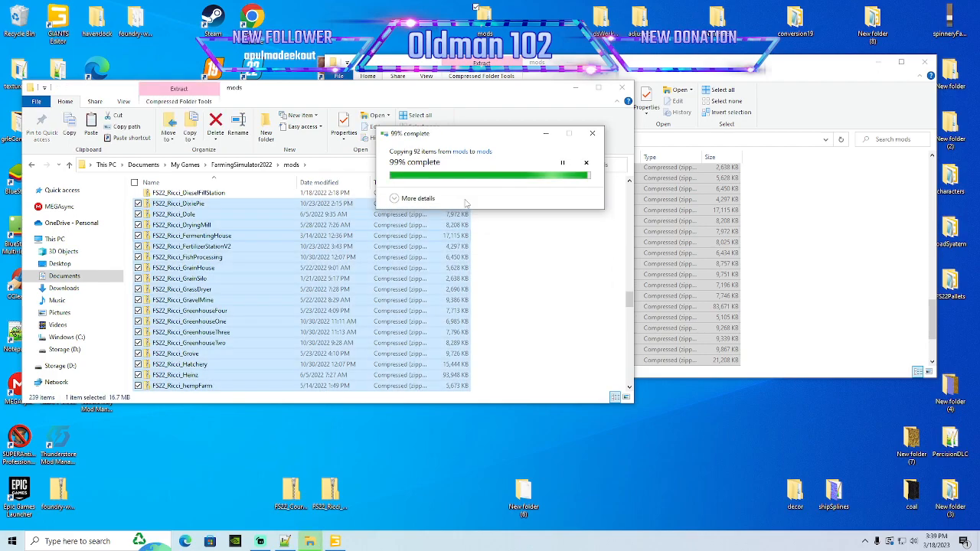
{"action": "left_click", "coordinate": [777, 81]}
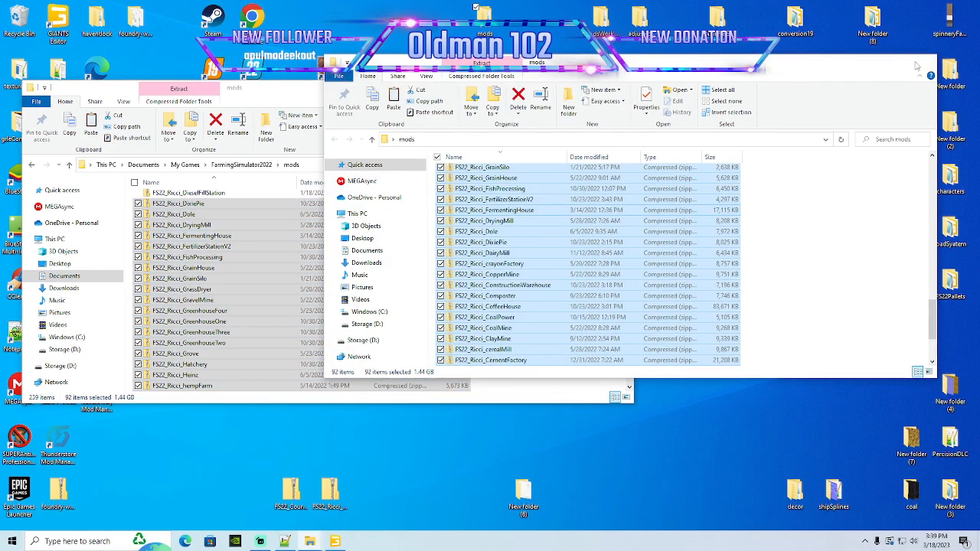
{"action": "left_click", "coordinate": [878, 62]}
{"action": "left_click", "coordinate": [575, 87]}
Relaunch Farming Simulator 22 and start game save 20 on The Western Wilds, keeping the ticked mods
{"action": "right_click", "coordinate": [234, 74]}
{"action": "left_click", "coordinate": [281, 81]}
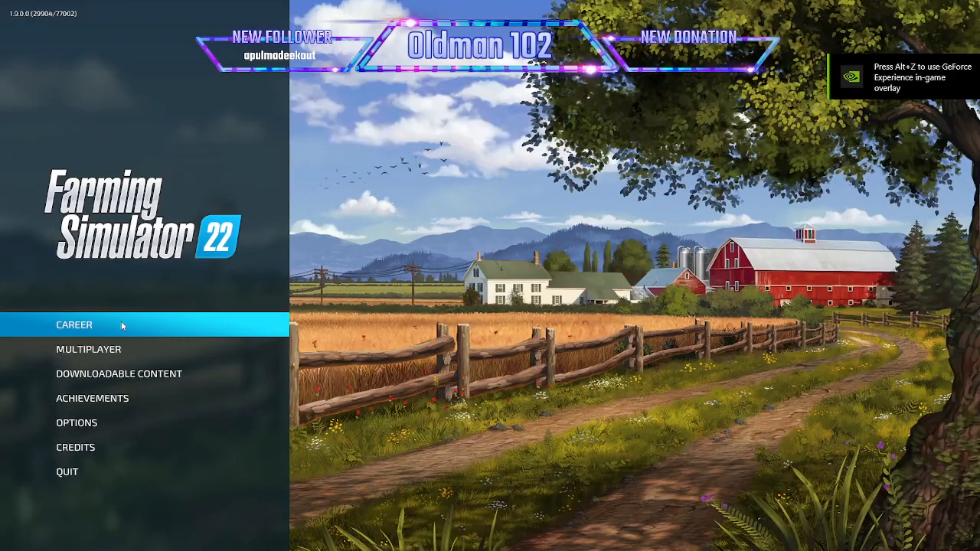
{"action": "left_click", "coordinate": [122, 326]}
{"action": "scroll", "coordinate": [356, 310], "scroll_direction": "down", "scroll_amount": 12}
{"action": "scroll", "coordinate": [357, 310], "scroll_direction": "down", "scroll_amount": 6}
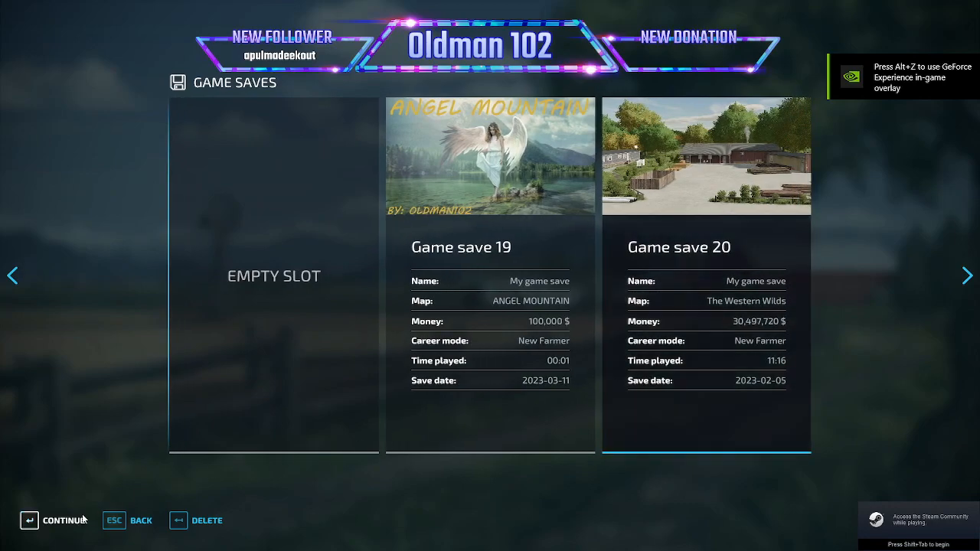
{"action": "left_click", "coordinate": [83, 519]}
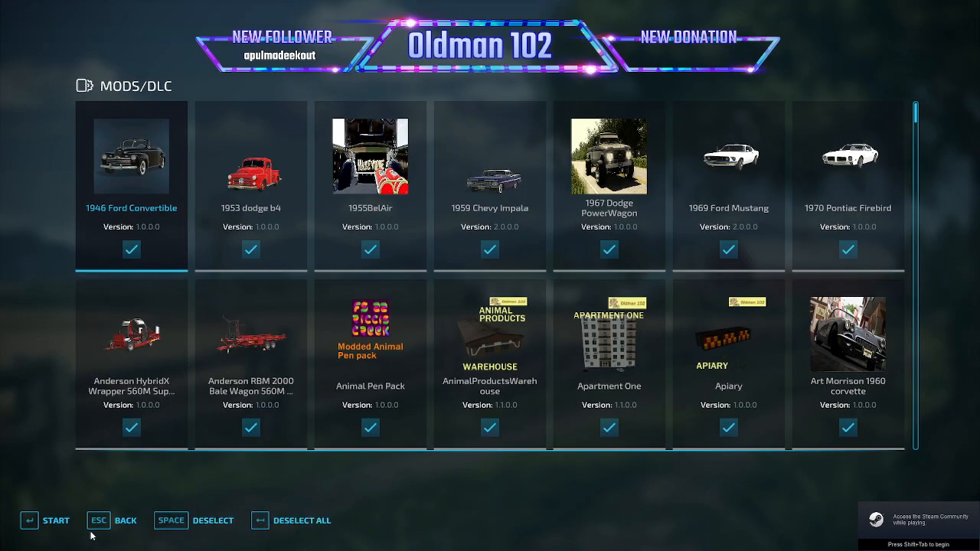
{"action": "left_click", "coordinate": [48, 520]}
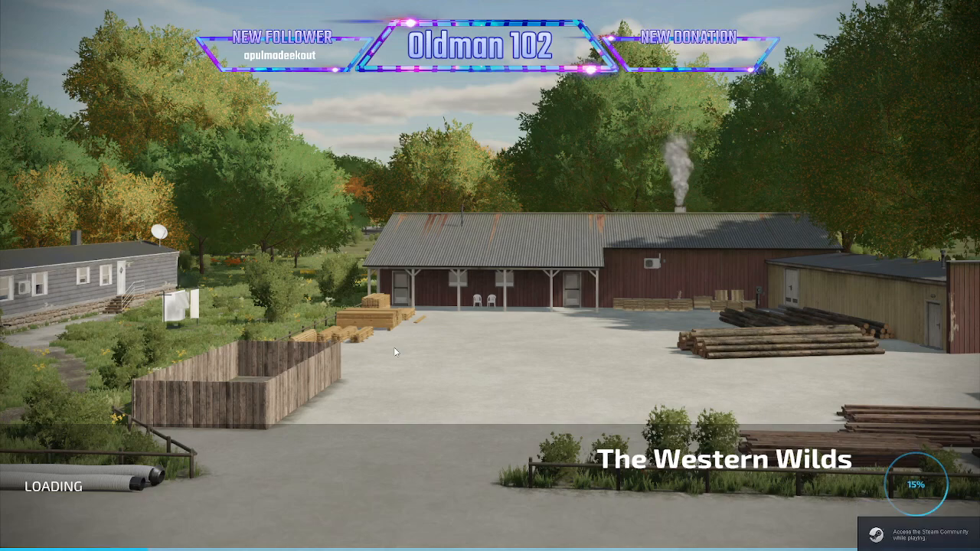
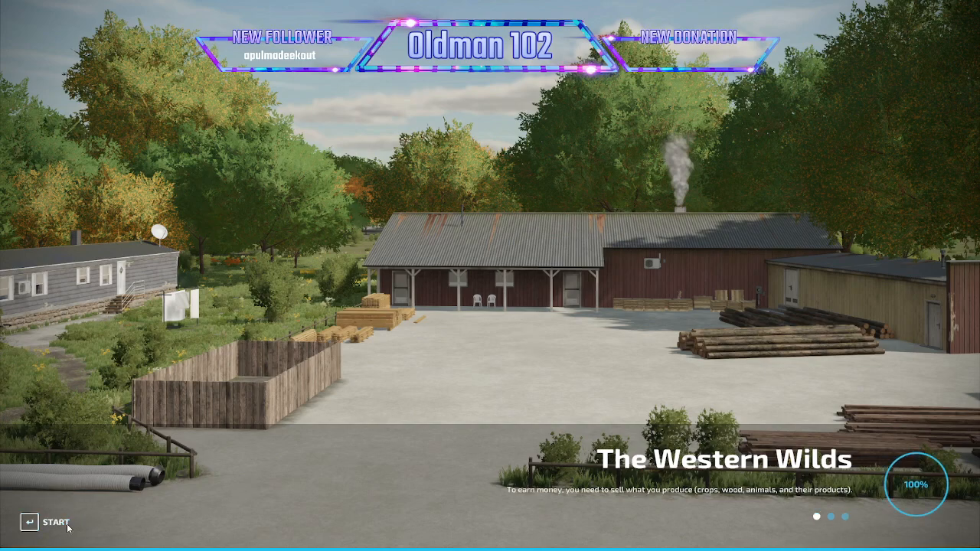
{"action": "left_click", "coordinate": [47, 522]}
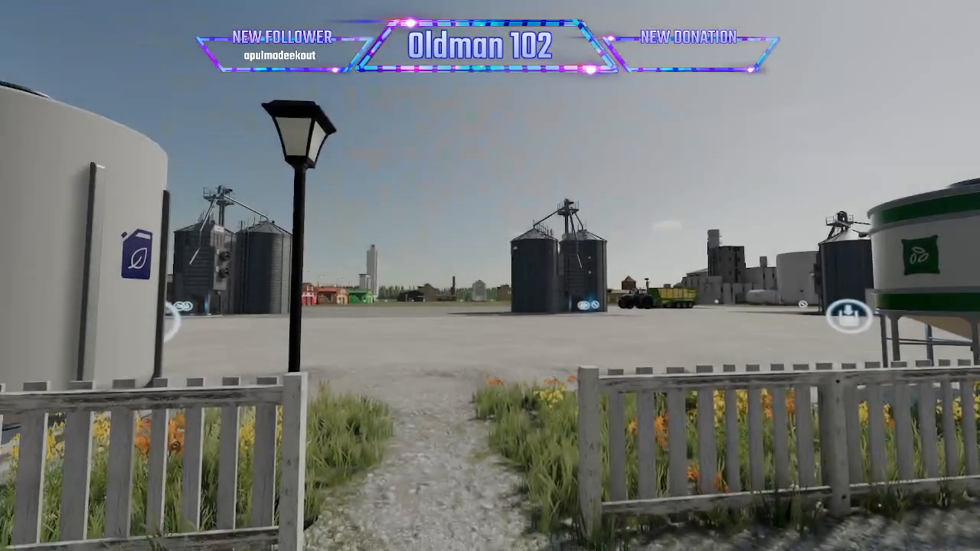
Set the player's running multiplier to 4x in the cheat settings and switch the multiplier on
{"action": "key", "text": "Escape"}
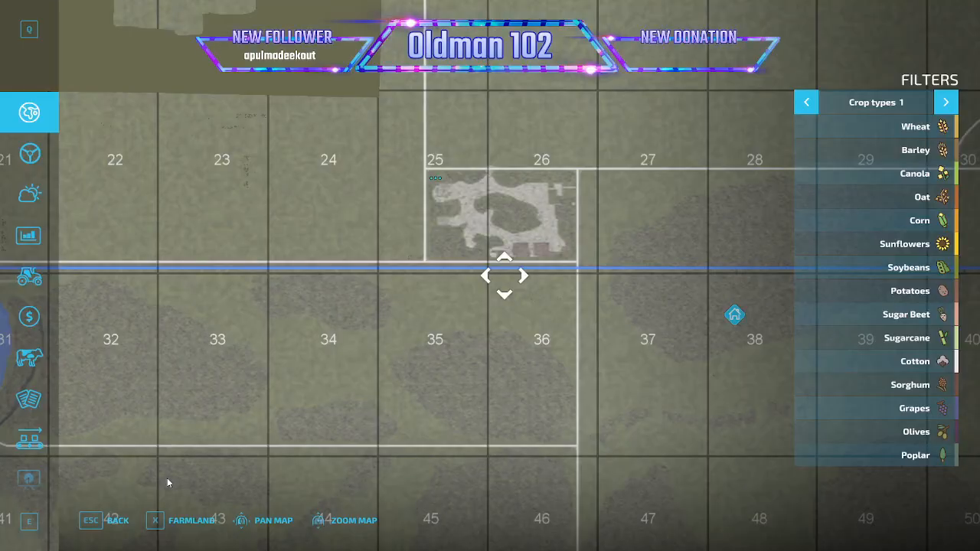
{"action": "scroll", "coordinate": [30, 276], "scroll_direction": "down", "scroll_amount": 5}
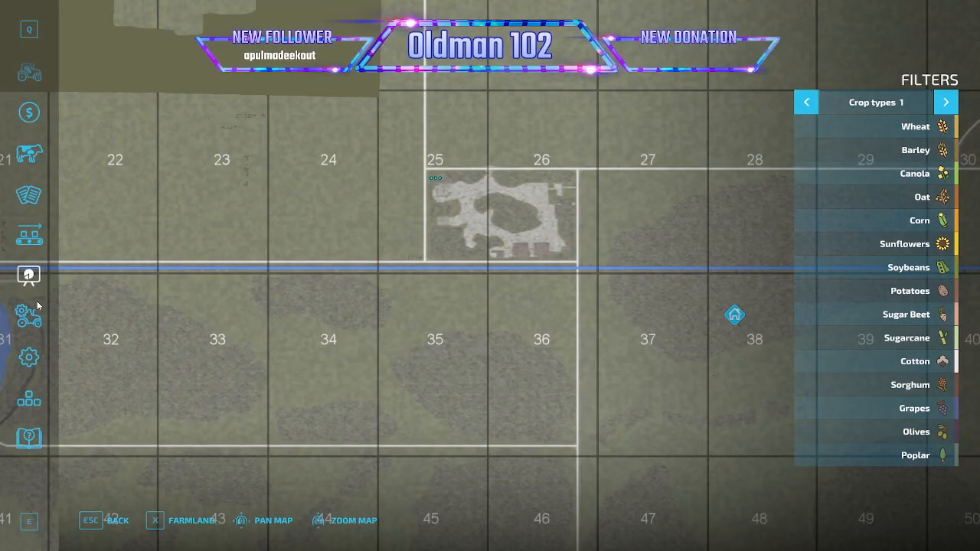
{"action": "left_click", "coordinate": [29, 316]}
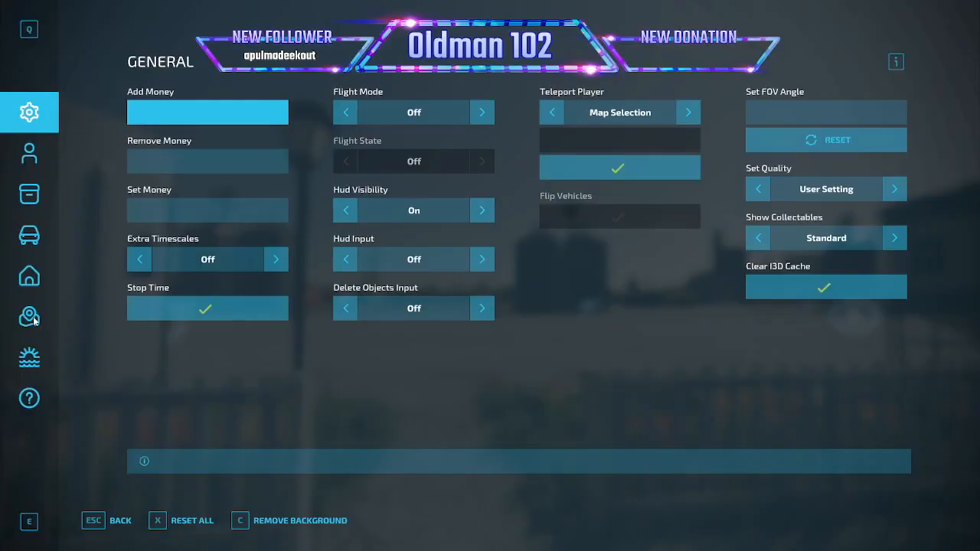
{"action": "key", "text": "e"}
{"action": "left_click", "coordinate": [481, 112]}
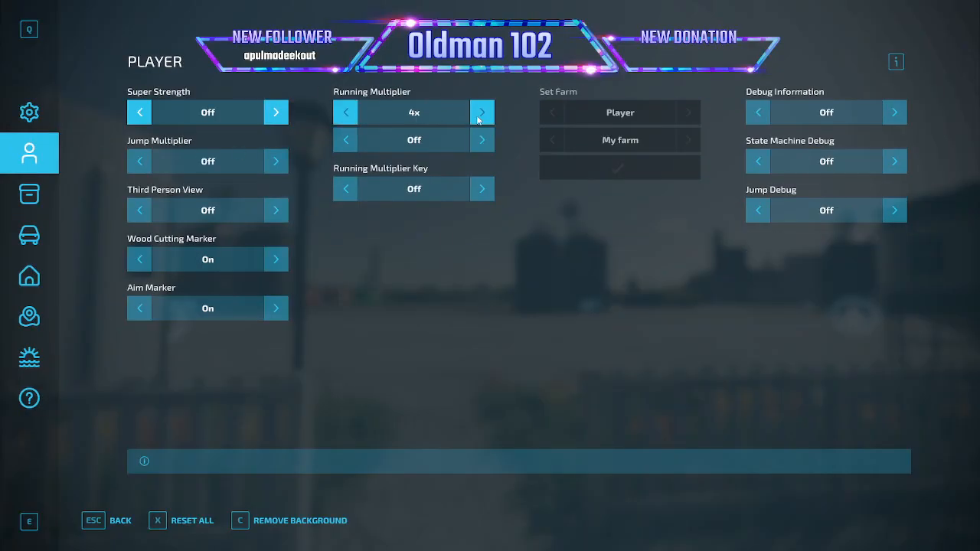
{"action": "left_click", "coordinate": [481, 140]}
{"action": "key", "text": "Escape"}
{"action": "key", "text": "w"}
Check the cement factory's entries in the production chains overview for road salt
{"action": "key", "text": "Escape"}
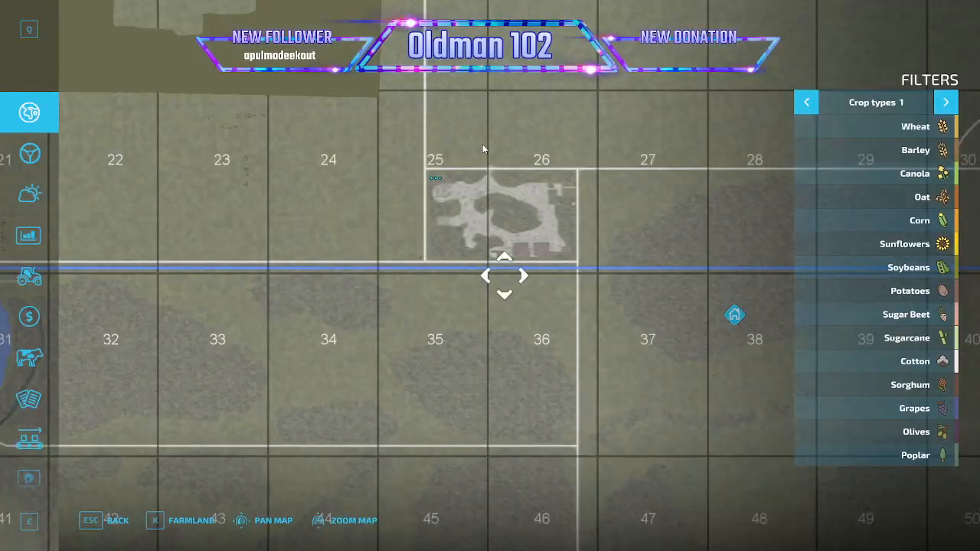
{"action": "scroll", "coordinate": [40, 360], "scroll_direction": "down", "scroll_amount": 5}
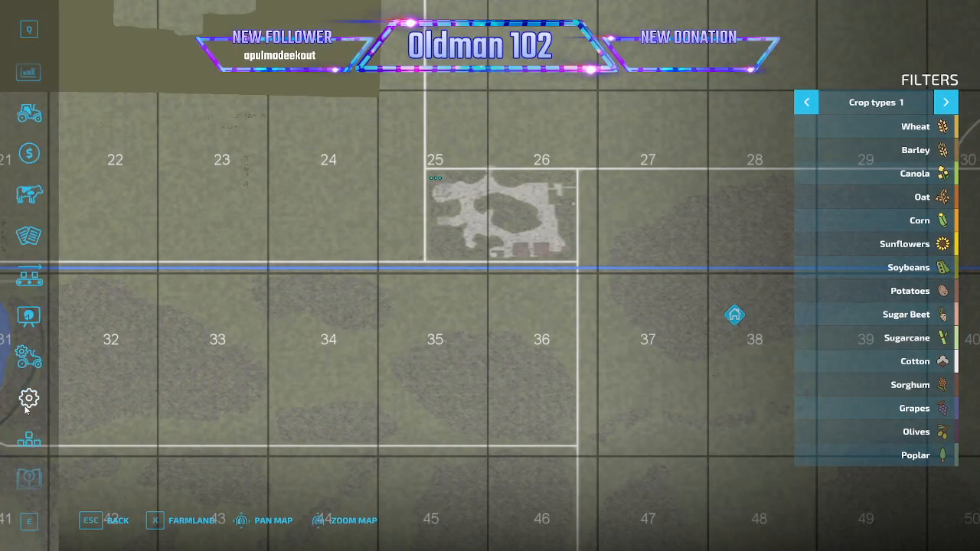
{"action": "left_click", "coordinate": [45, 236]}
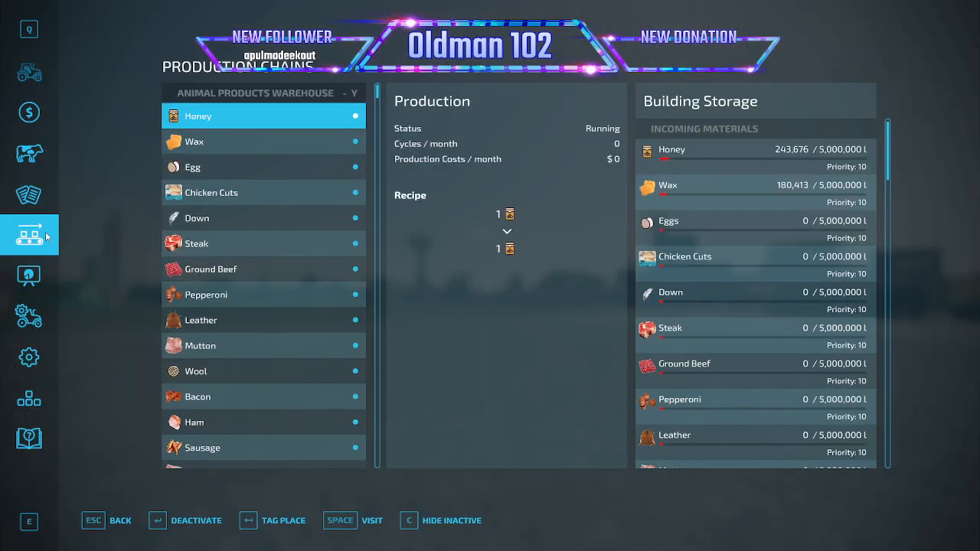
{"action": "scroll", "coordinate": [265, 271], "scroll_direction": "down", "scroll_amount": 15}
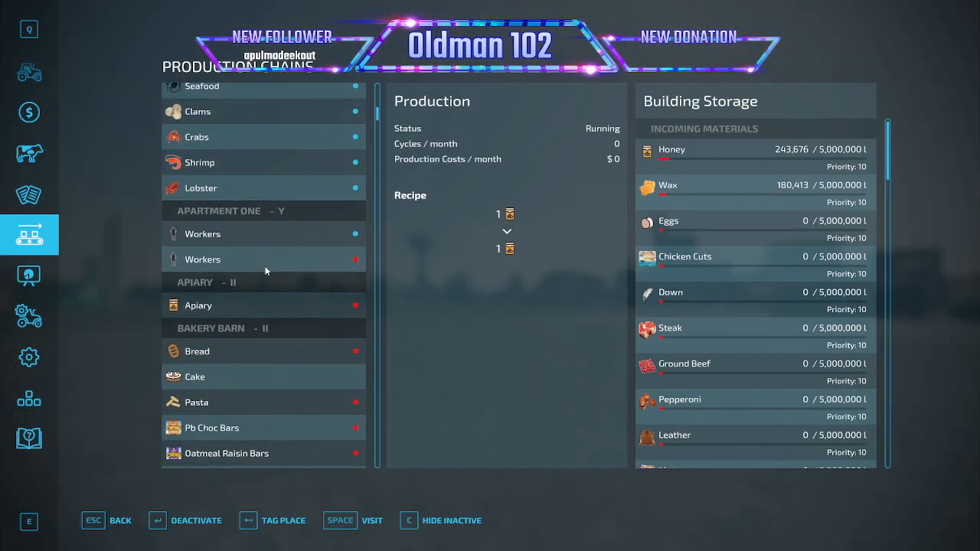
{"action": "scroll", "coordinate": [266, 270], "scroll_direction": "down", "scroll_amount": 12}
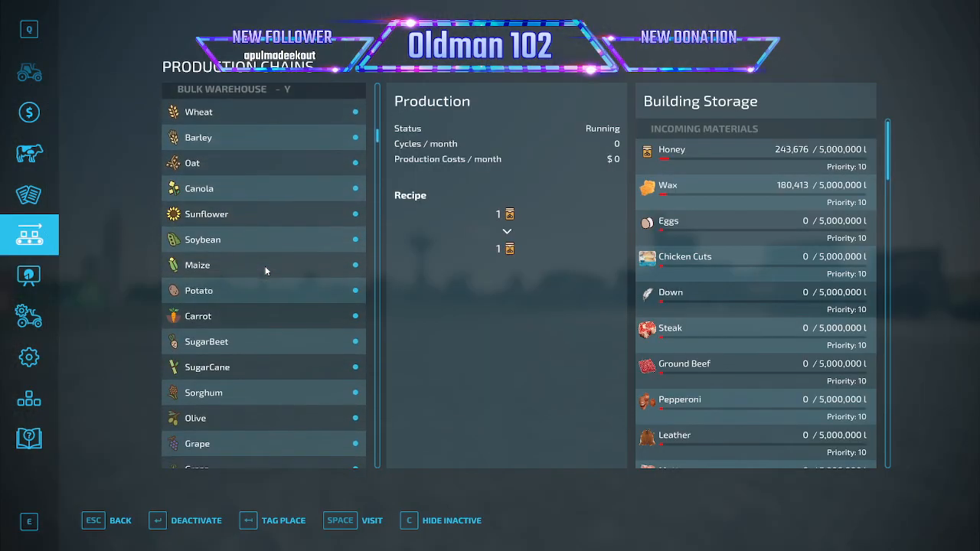
{"action": "scroll", "coordinate": [266, 271], "scroll_direction": "down", "scroll_amount": 12}
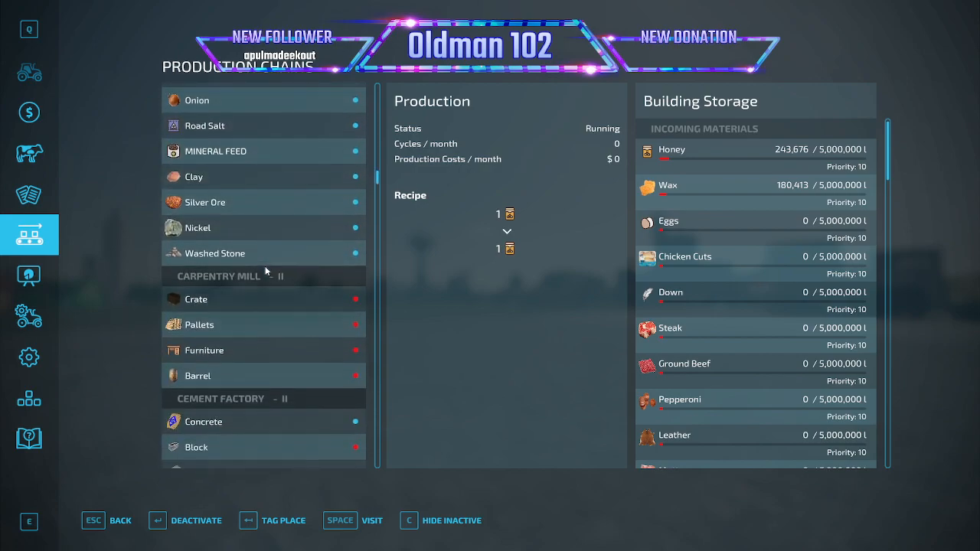
{"action": "scroll", "coordinate": [266, 270], "scroll_direction": "down", "scroll_amount": 6}
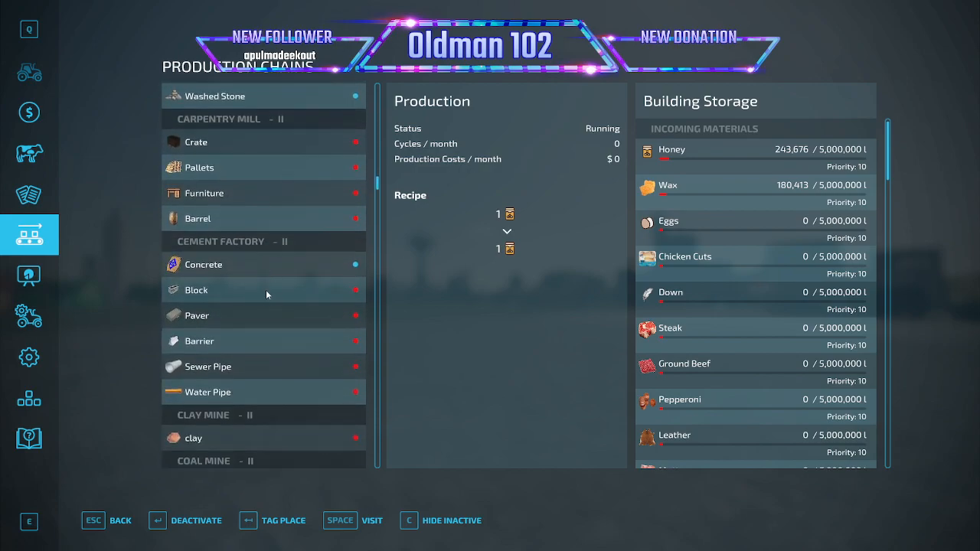
{"action": "key", "text": "Escape"}
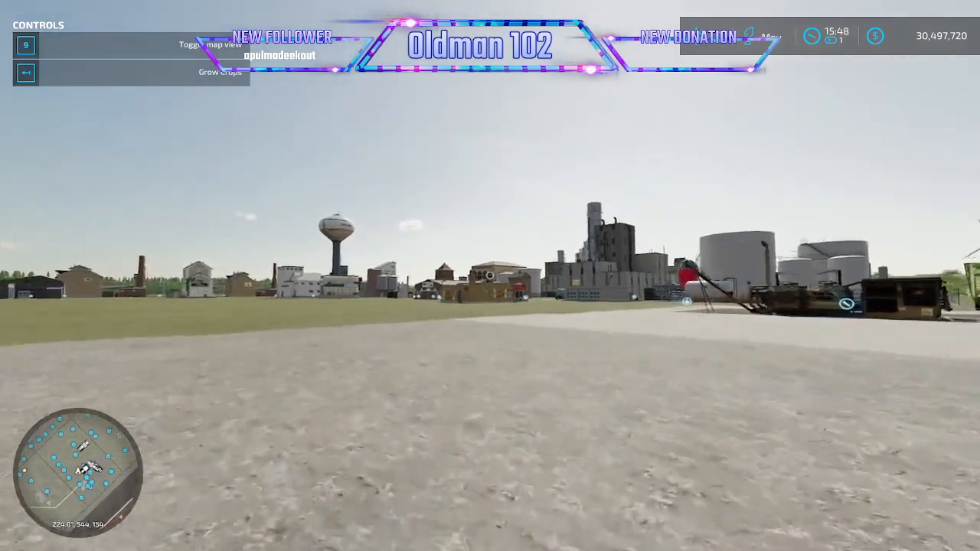
Run across the farm past the greenhouses and the Lipton building to the ReadyMix cement factory
{"action": "key", "text": "w"}
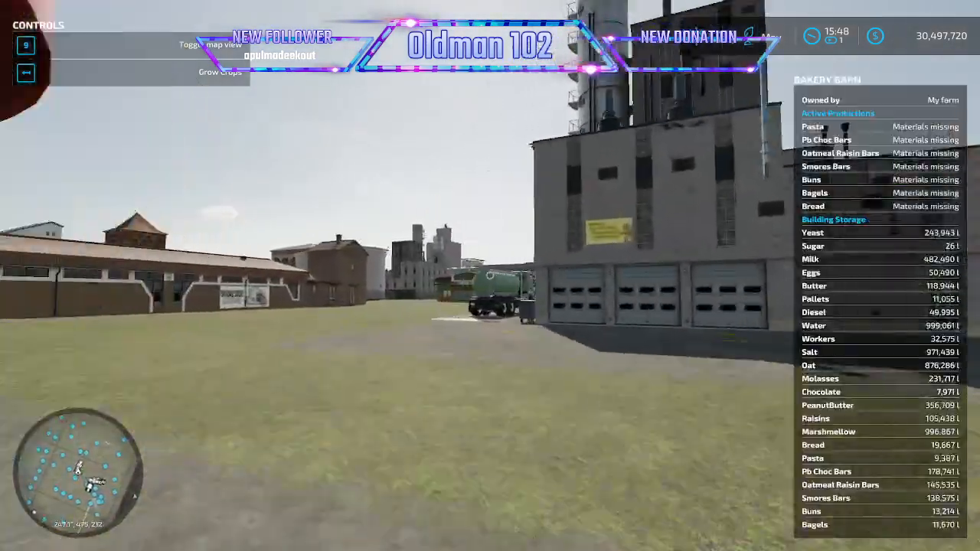
{"action": "key", "text": "w"}
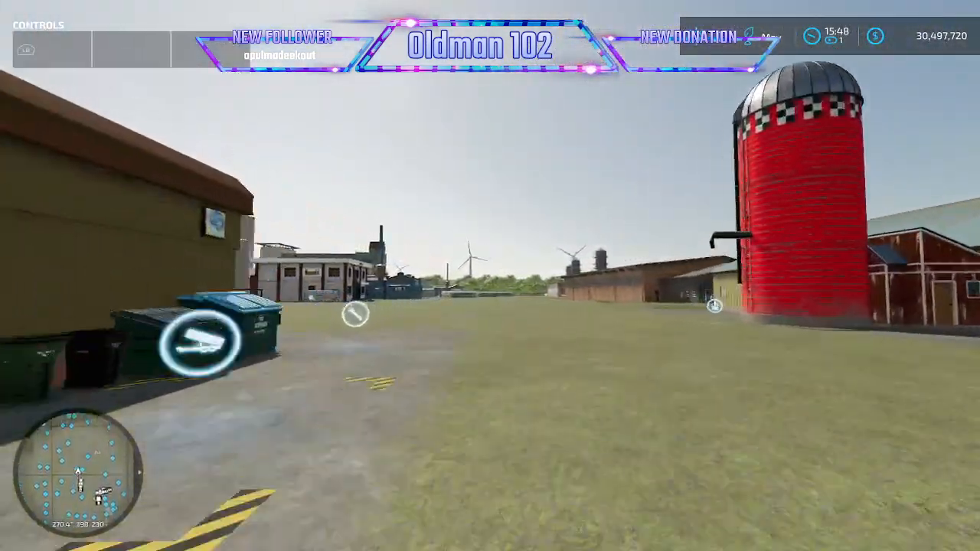
{"action": "key", "text": "w"}
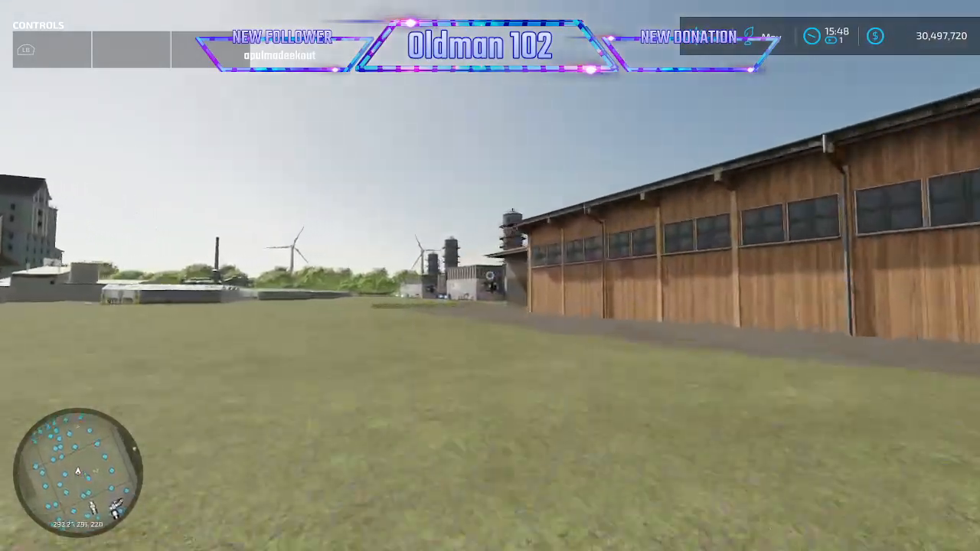
{"action": "key", "text": "w"}
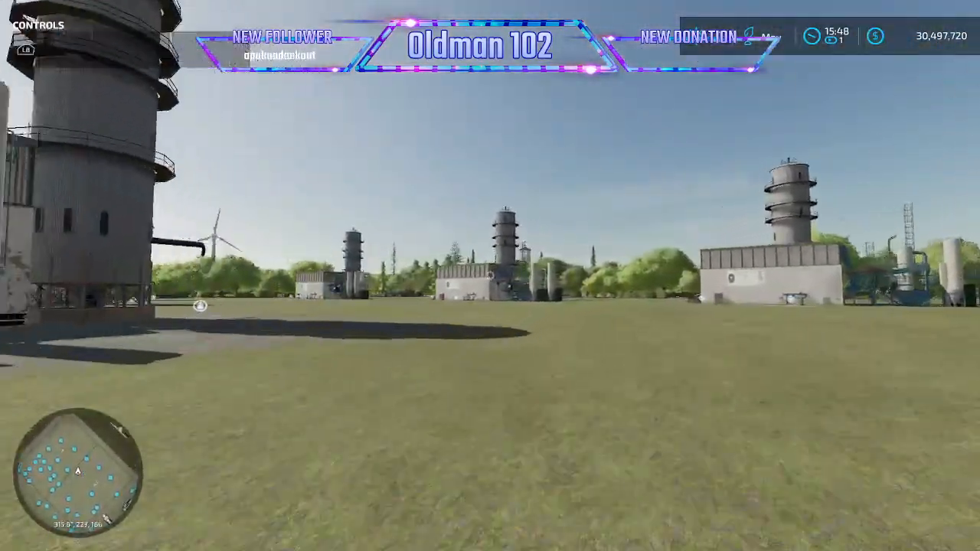
{"action": "key", "text": "w"}
{"action": "key", "text": "w"}
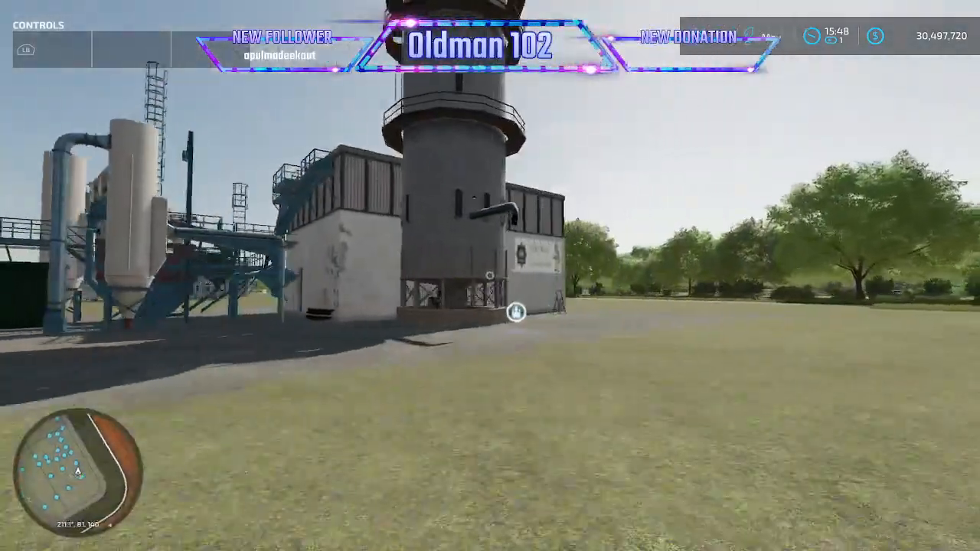
{"action": "key", "text": "w"}
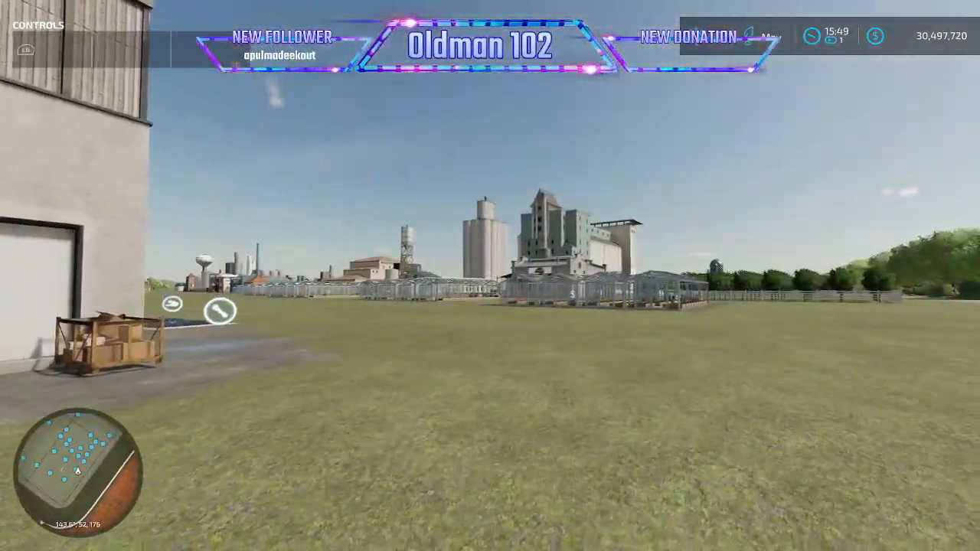
{"action": "key", "text": "w"}
{"action": "key", "text": "w"}
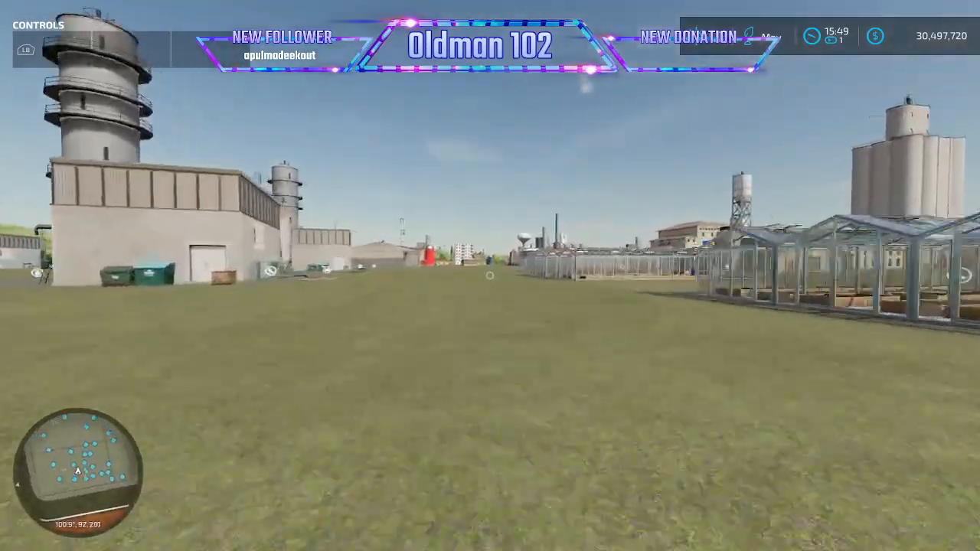
{"action": "key", "text": "w"}
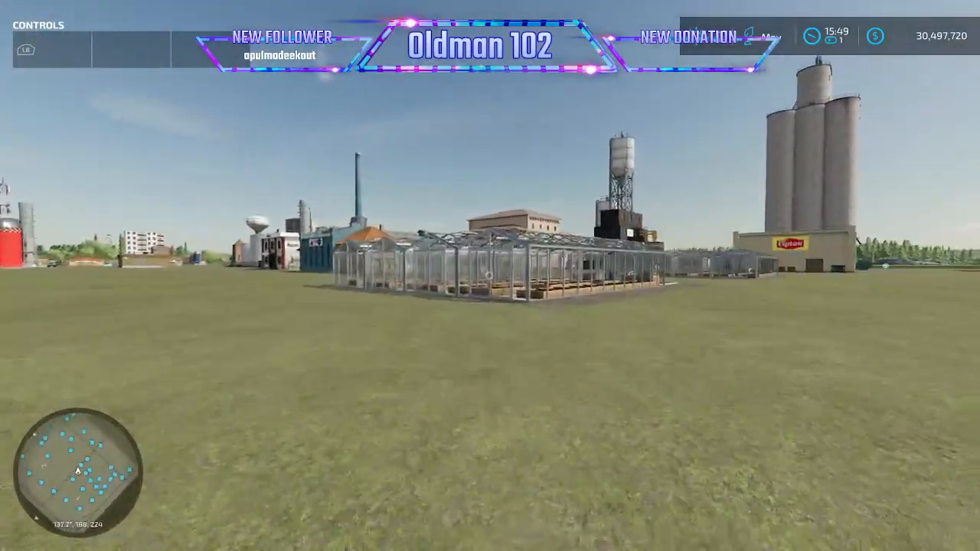
{"action": "key", "text": "w"}
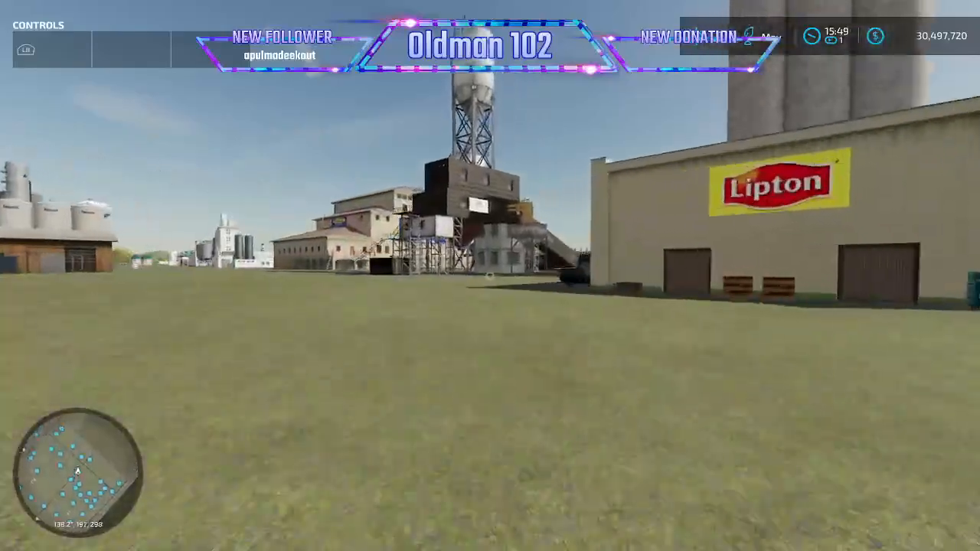
{"action": "key", "text": "w"}
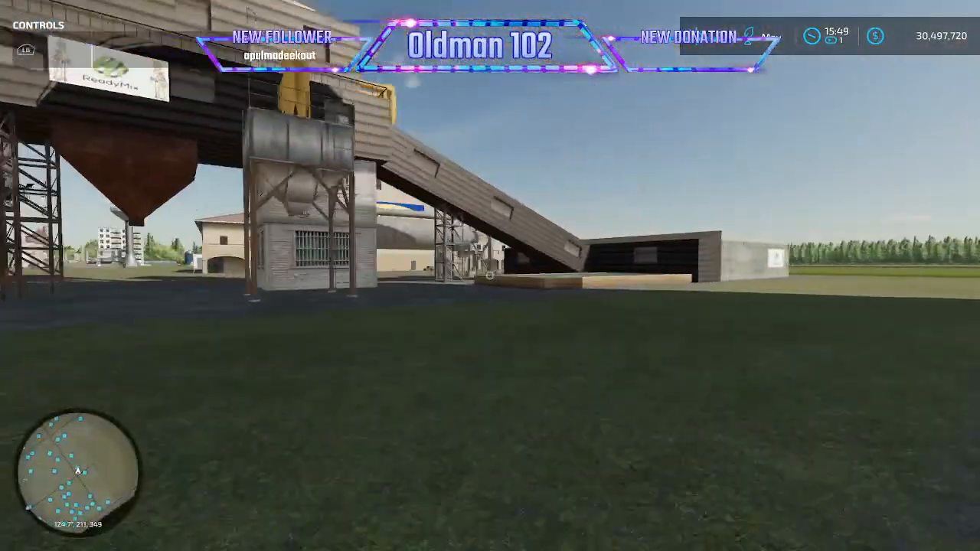
Walk around the cement factory to its production trigger and examine its active productions and building storage
{"action": "key", "text": "w"}
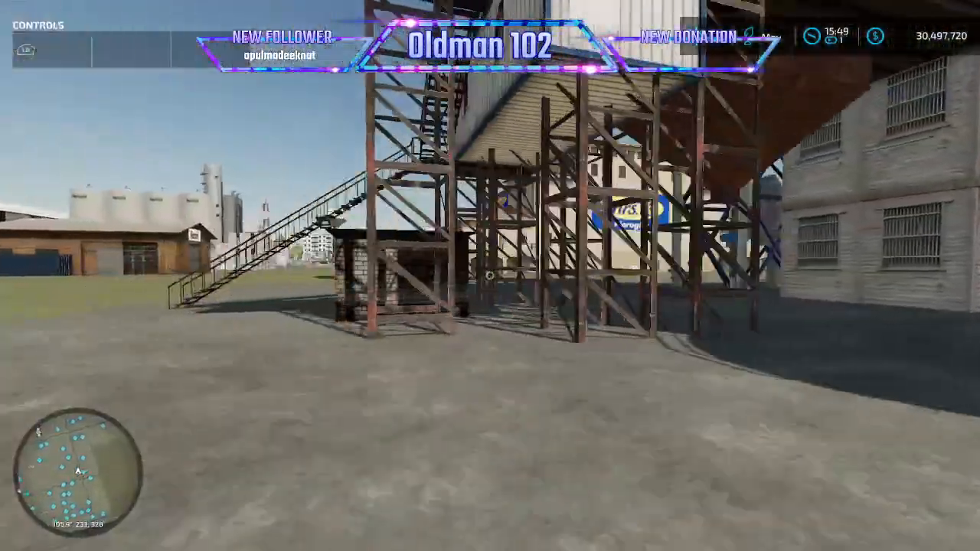
{"action": "key", "text": "w"}
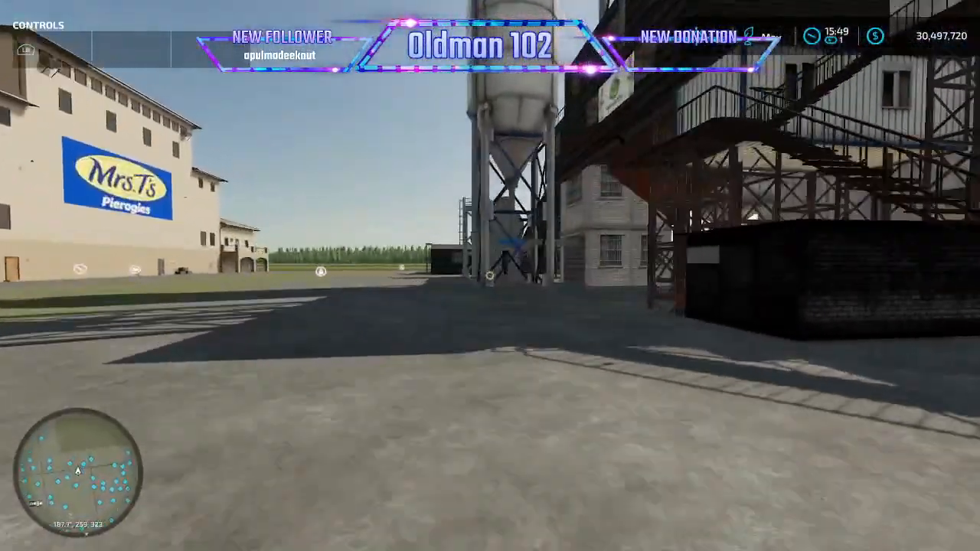
{"action": "key", "text": "w"}
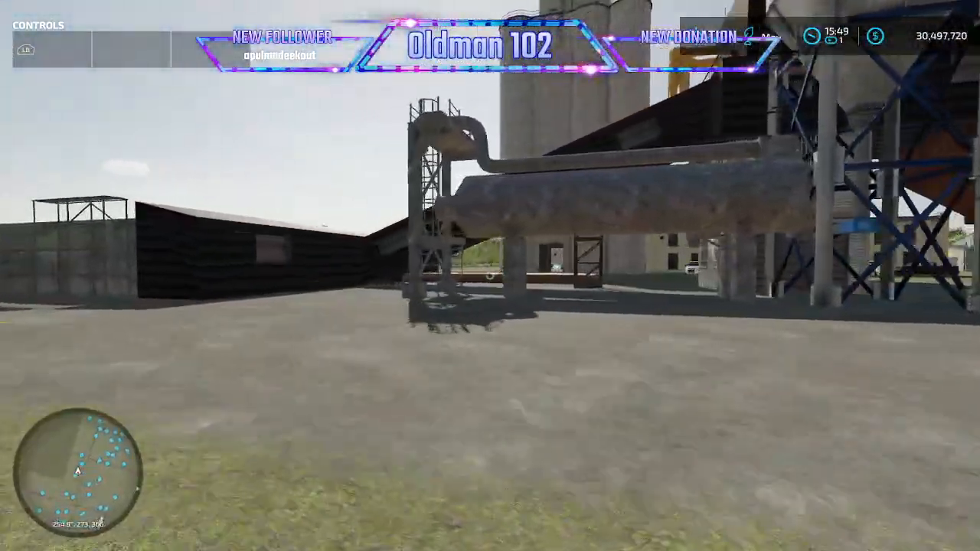
{"action": "key", "text": "w"}
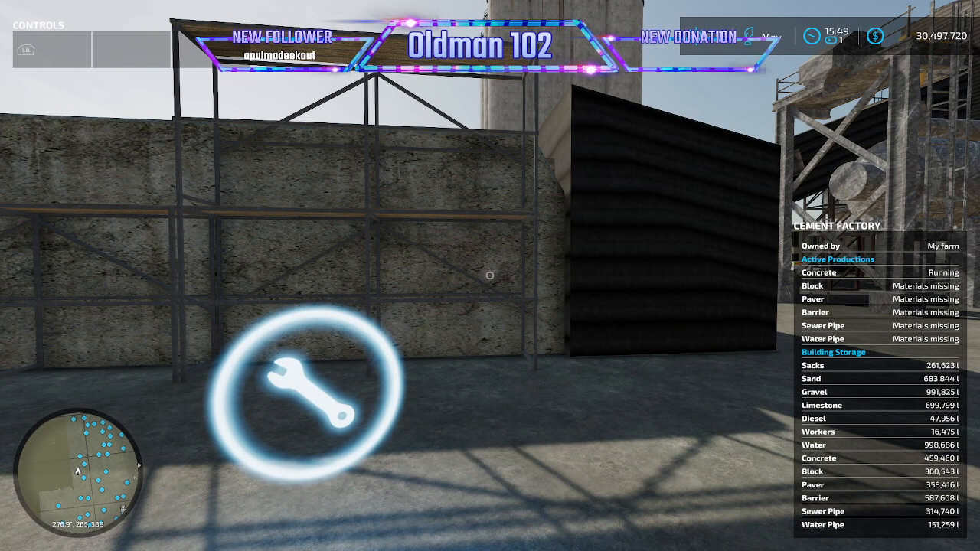
Save and quit the current game, and exit Farming Simulator 22 to the desktop
{"action": "key", "text": "r"}
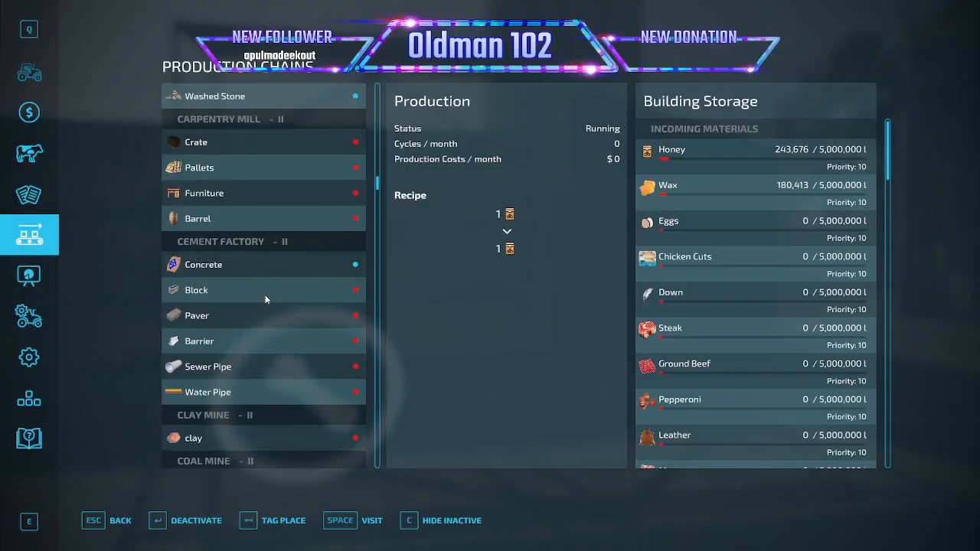
{"action": "left_click", "coordinate": [29, 316]}
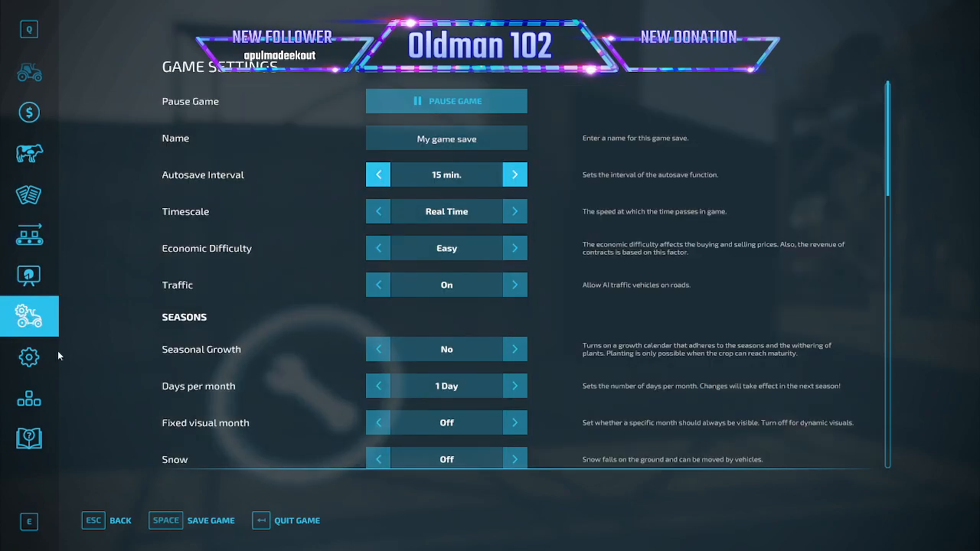
{"action": "left_click", "coordinate": [201, 523]}
{"action": "left_click", "coordinate": [297, 519]}
{"action": "key", "text": "Return"}
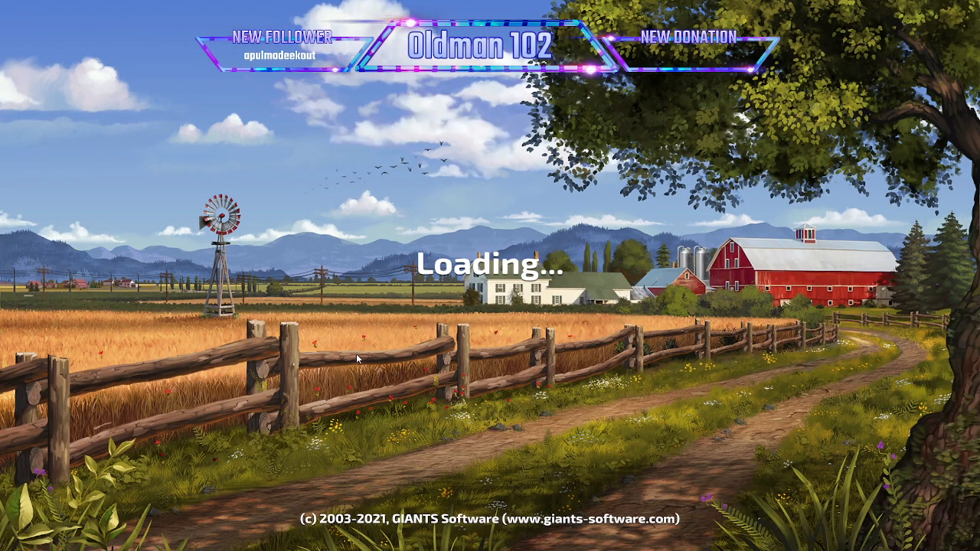
{"action": "left_click", "coordinate": [135, 468]}
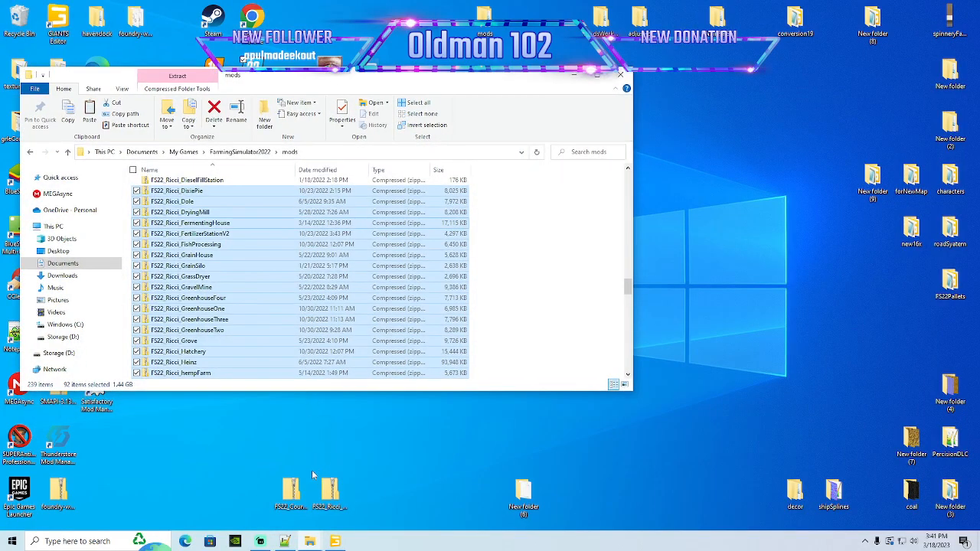
Show the FS22_Ricci_CementFactory folder in File Explorer beside the mods folder and delete the outdated FS22_Ricci_CementFactory zip from it
{"action": "left_click", "coordinate": [308, 544]}
{"action": "left_click", "coordinate": [283, 521]}
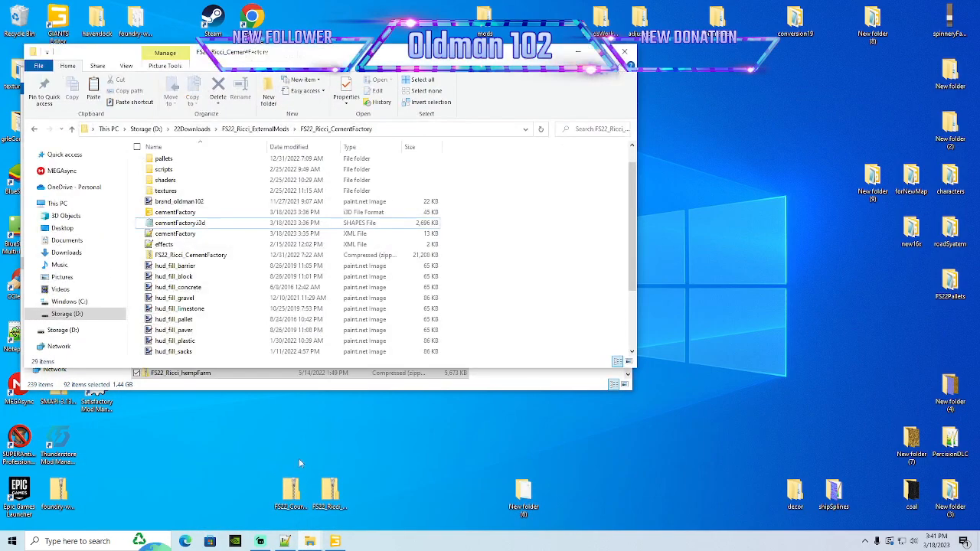
{"action": "left_click_drag", "start_coordinate": [413, 61], "coordinate": [668, 55]}
{"action": "left_click", "coordinate": [479, 251]}
{"action": "right_click", "coordinate": [481, 255]}
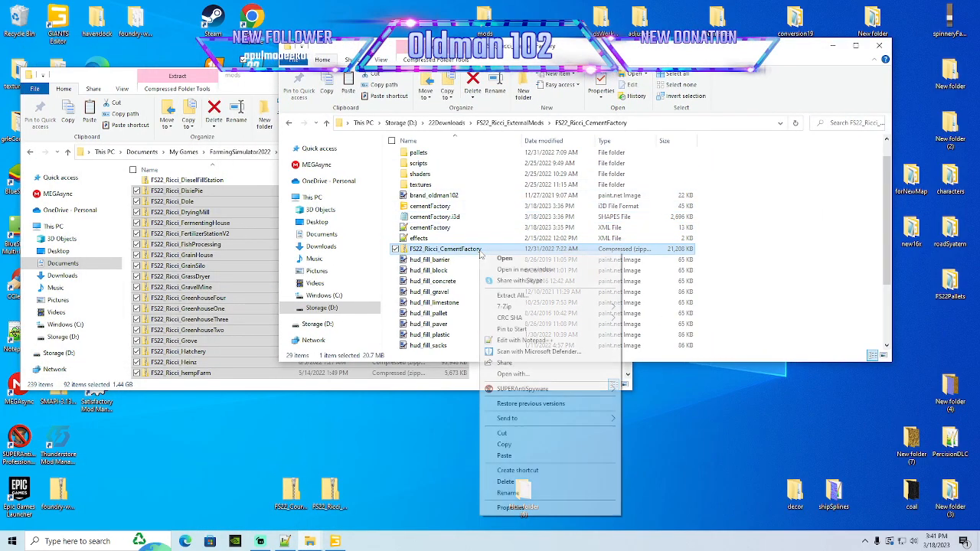
{"action": "left_click", "coordinate": [511, 481]}
Compress everything in the FS22_Ricci_CementFactory folder with 7-Zip into FS22_Ricci_CementFactory.zip
{"action": "left_click", "coordinate": [391, 141]}
{"action": "right_click", "coordinate": [440, 166]}
{"action": "mouse_move", "coordinate": [463, 181]}
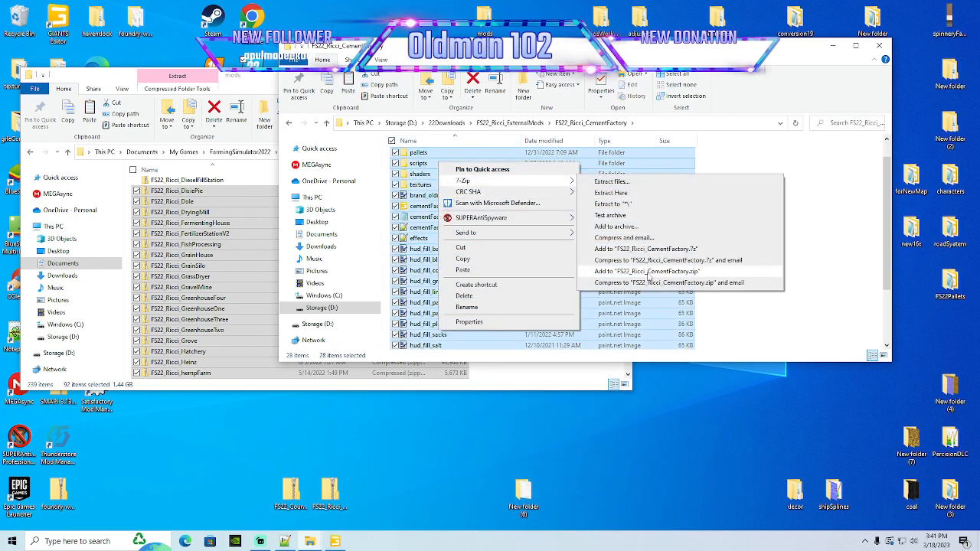
{"action": "left_click", "coordinate": [647, 274]}
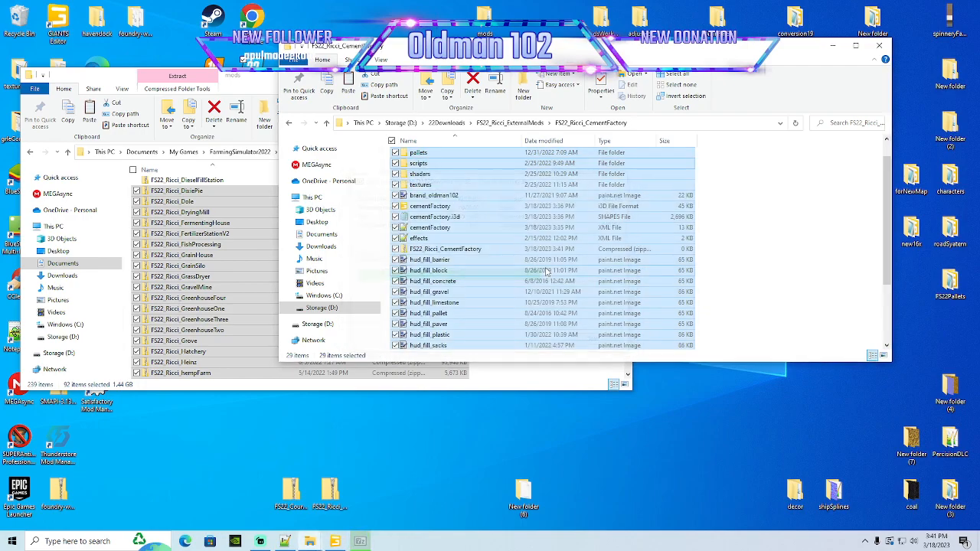
Copy the new FS22_Ricci_CementFactory zip into the FarmingSimulator2022 mods folder, replacing the existing file there
{"action": "left_click", "coordinate": [452, 251]}
{"action": "right_click", "coordinate": [453, 253]}
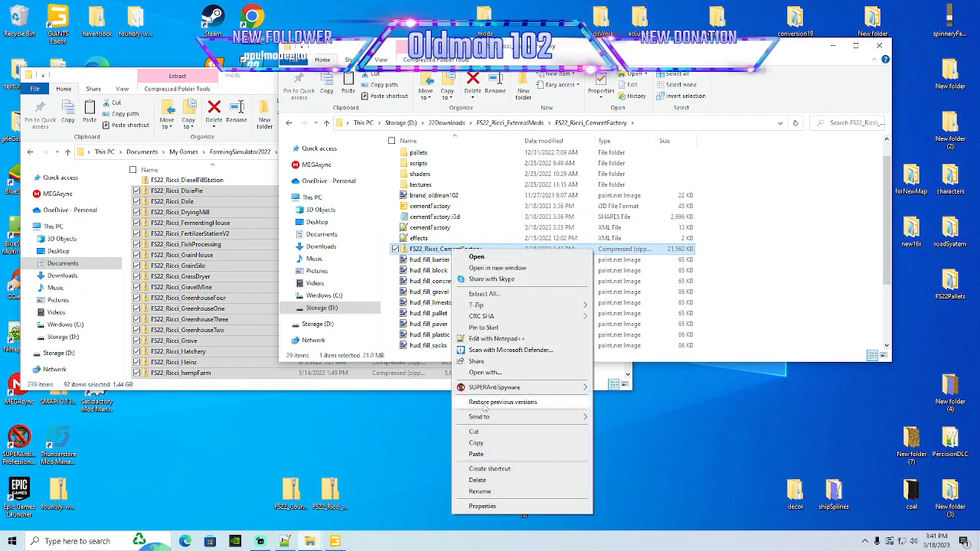
{"action": "left_click", "coordinate": [481, 444]}
{"action": "left_click", "coordinate": [269, 268]}
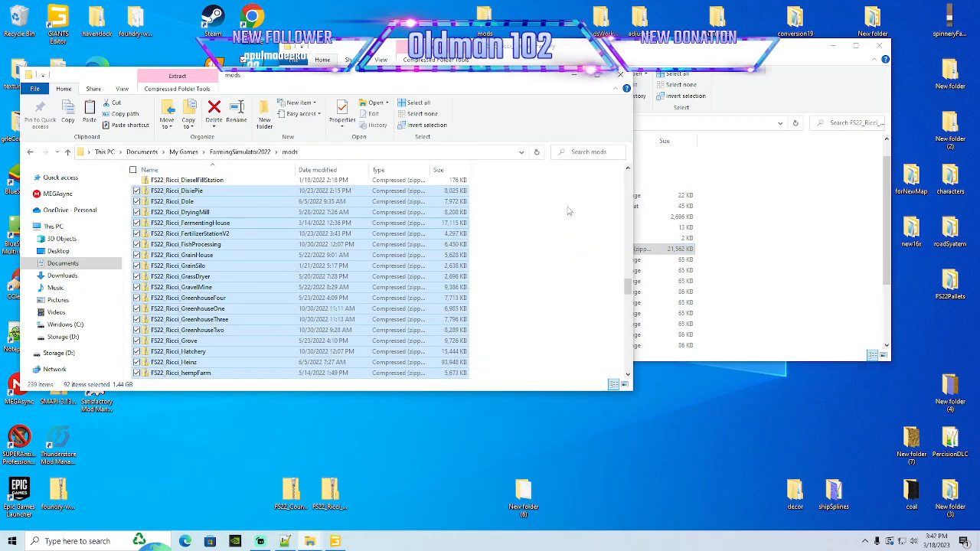
{"action": "right_click", "coordinate": [571, 214]}
{"action": "left_click", "coordinate": [596, 282]}
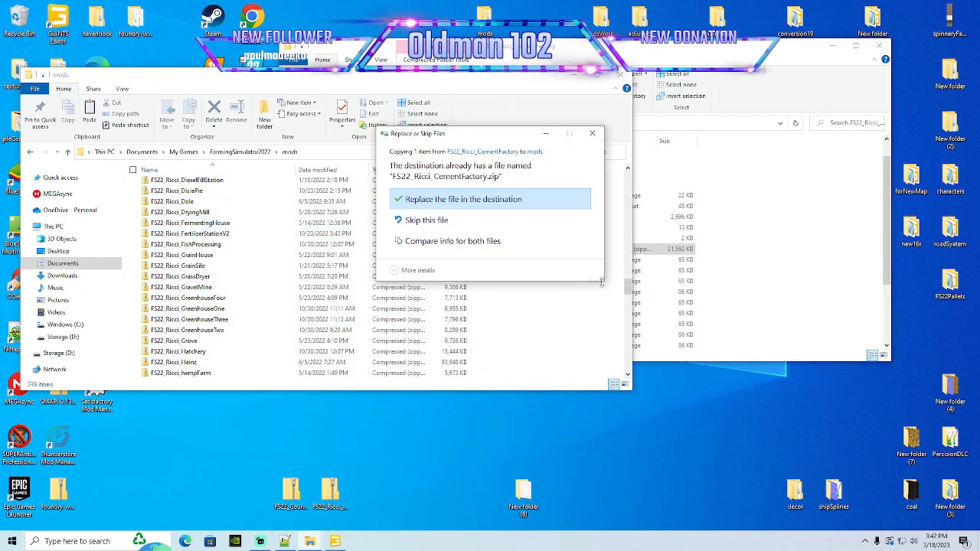
{"action": "left_click", "coordinate": [452, 199]}
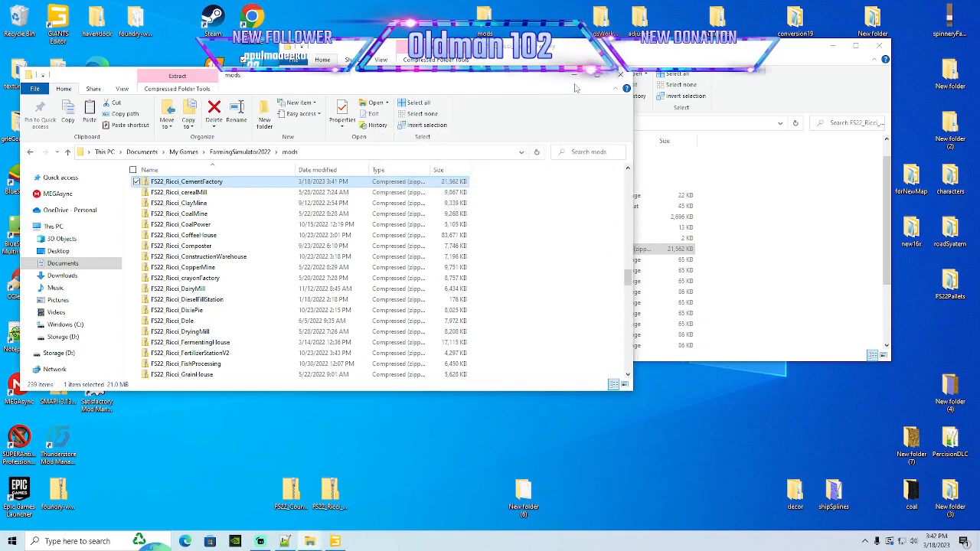
Clear the File Explorer windows off the desktop, launch Farming Simulator 22 and skip its intro videos
{"action": "left_click", "coordinate": [802, 65]}
{"action": "left_click", "coordinate": [832, 45]}
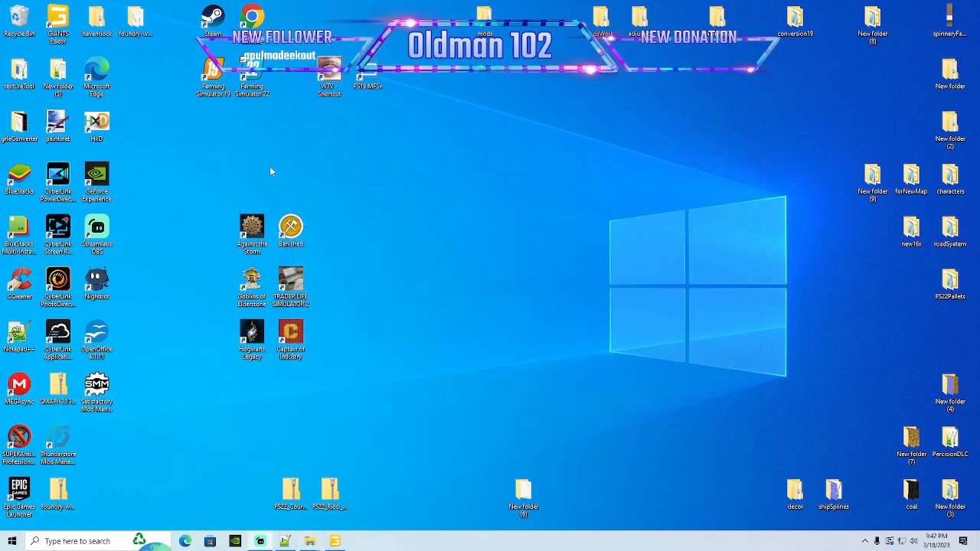
{"action": "right_click", "coordinate": [256, 74]}
{"action": "left_click", "coordinate": [267, 81]}
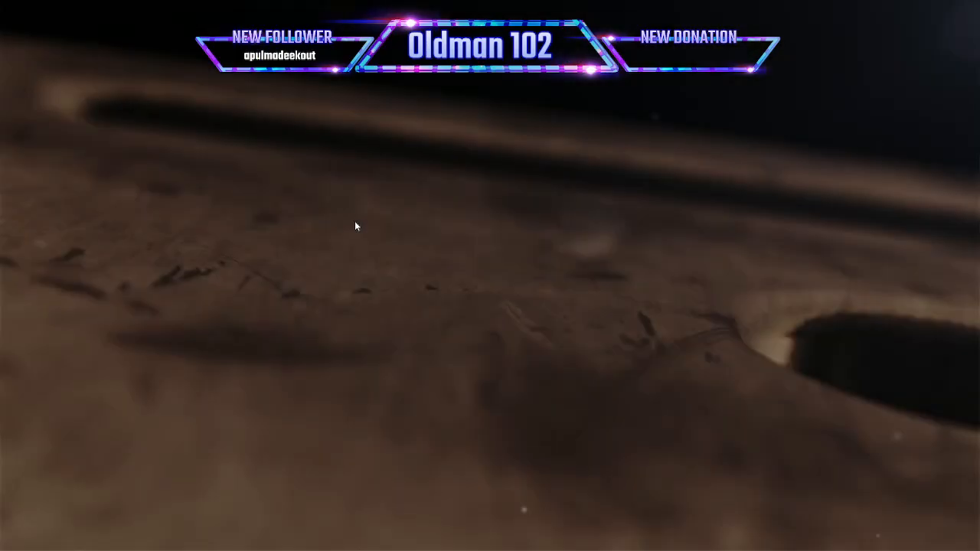
{"action": "left_click", "coordinate": [354, 222]}
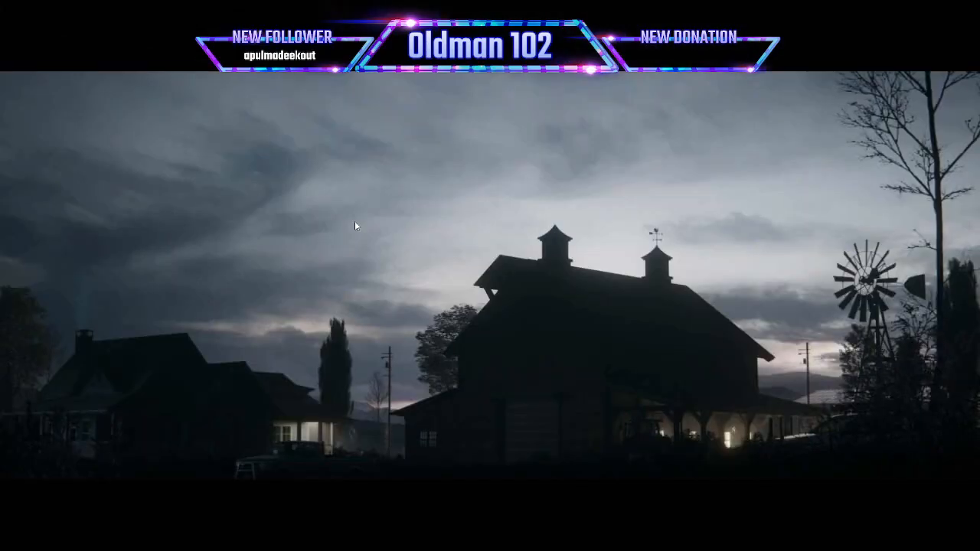
{"action": "left_click", "coordinate": [354, 222]}
Load Game save 20 on The Western Wilds map and start playing
{"action": "left_click", "coordinate": [284, 326]}
{"action": "scroll", "coordinate": [387, 317], "scroll_direction": "down", "scroll_amount": 14}
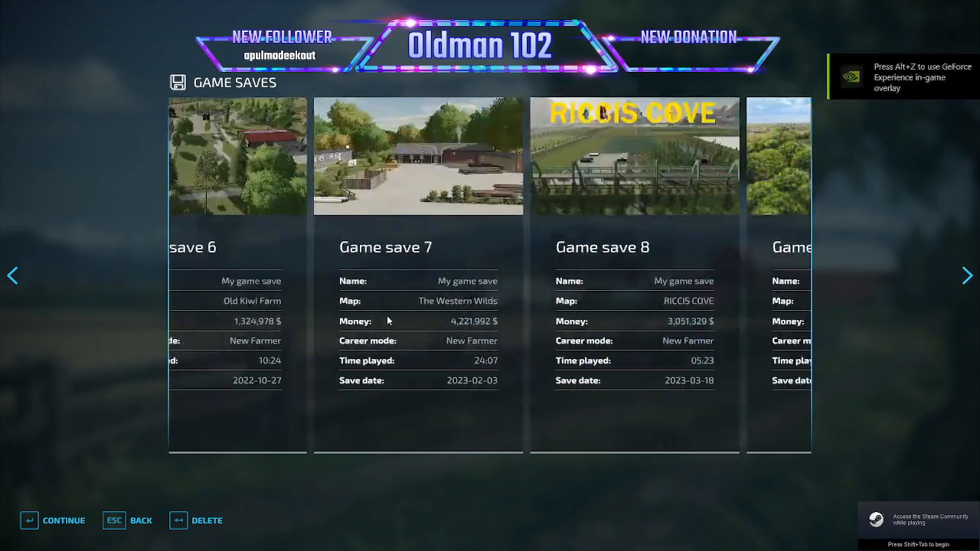
{"action": "scroll", "coordinate": [387, 317], "scroll_direction": "down", "scroll_amount": 3}
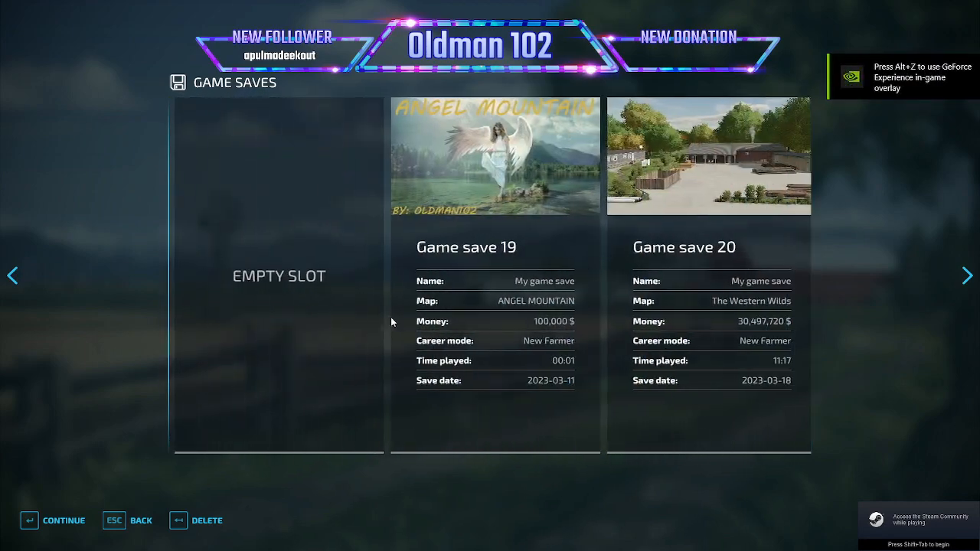
{"action": "left_click", "coordinate": [664, 359]}
{"action": "left_click", "coordinate": [55, 523]}
{"action": "left_click", "coordinate": [55, 524]}
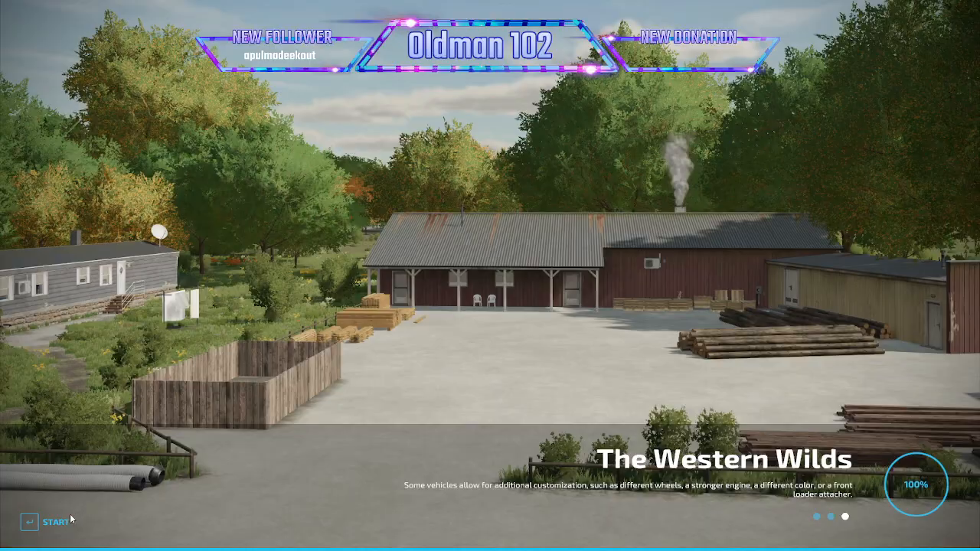
{"action": "key", "text": "Return"}
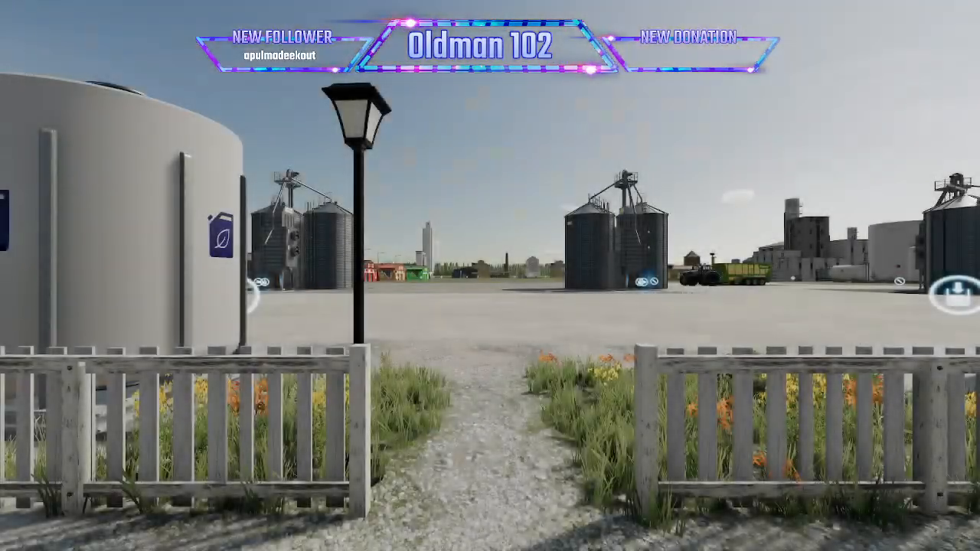
Raise the player's Running Multiplier and the setting directly beneath it, and return to the game
{"action": "key", "text": "alt+d"}
{"action": "left_click", "coordinate": [25, 150]}
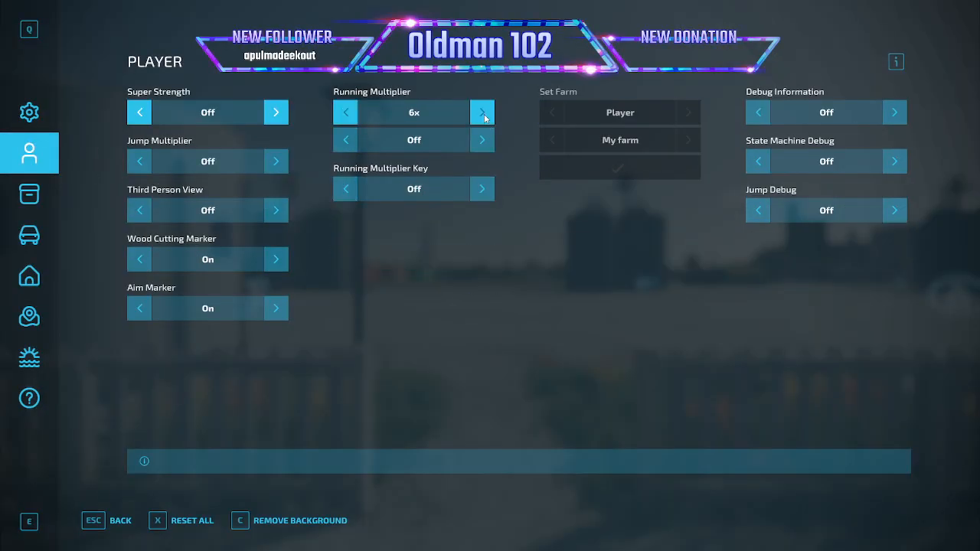
{"action": "left_click", "coordinate": [483, 115]}
{"action": "left_click", "coordinate": [481, 140]}
{"action": "key", "text": "Escape"}
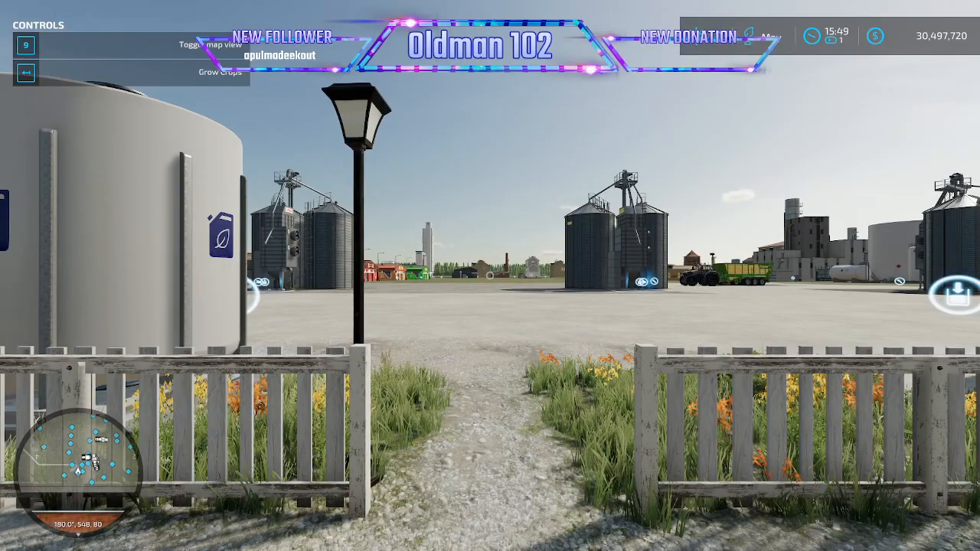
Run across the map past the greenhouses and factories to the cement factory's production trigger
{"action": "key", "text": "w"}
{"action": "key", "text": "w"}
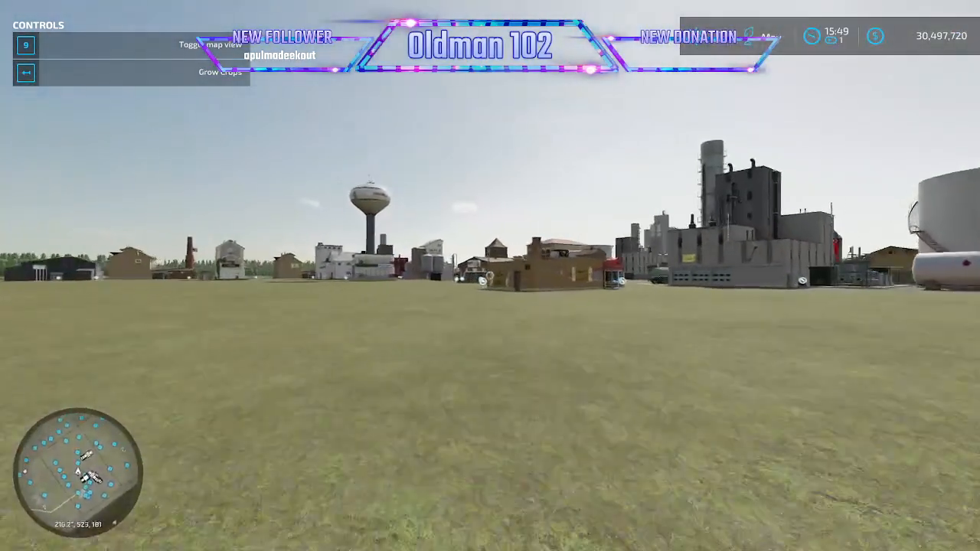
{"action": "key", "text": "w"}
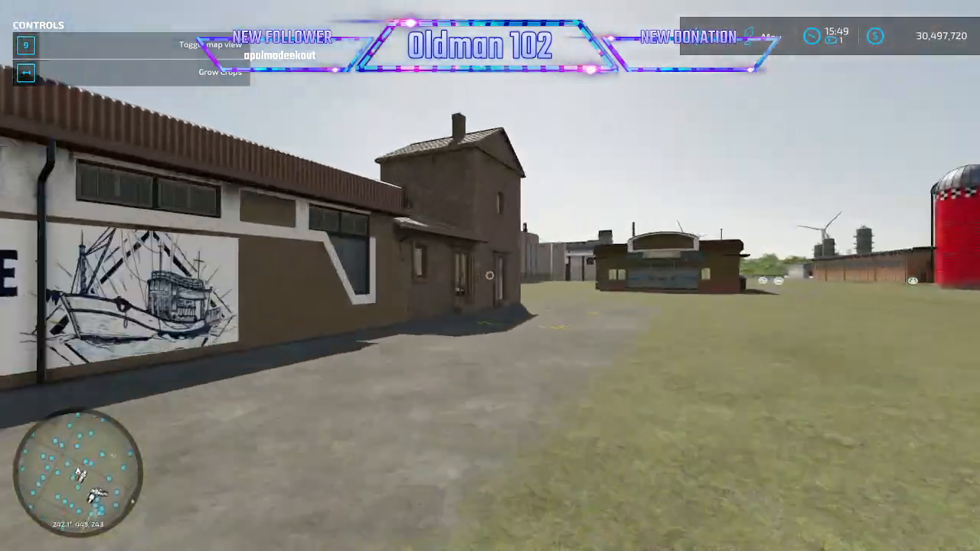
{"action": "key", "text": "w"}
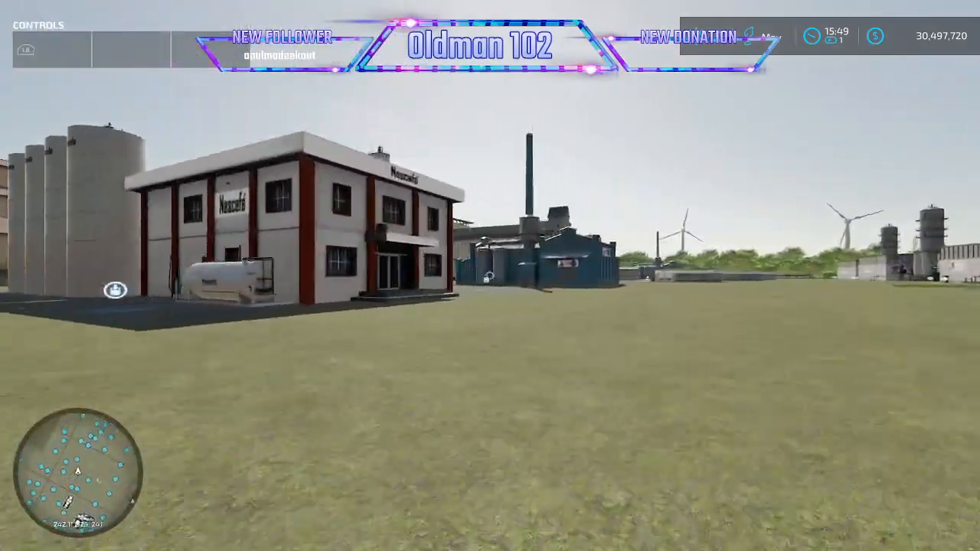
{"action": "key", "text": "w"}
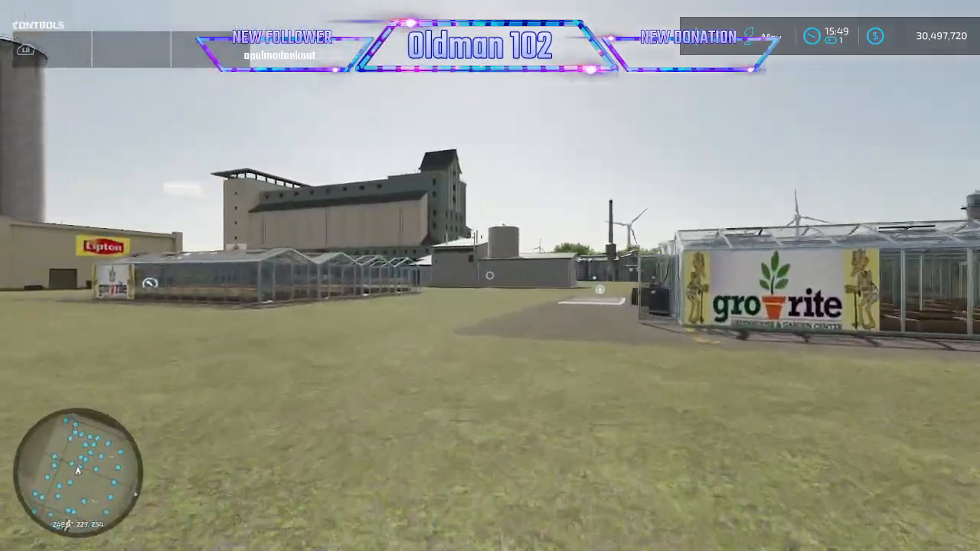
{"action": "key", "text": "w"}
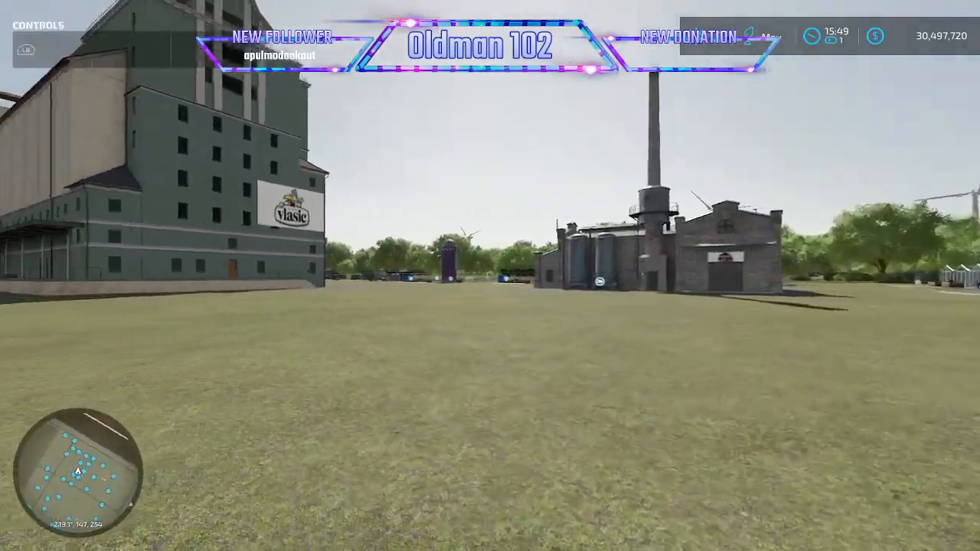
{"action": "key", "text": "w"}
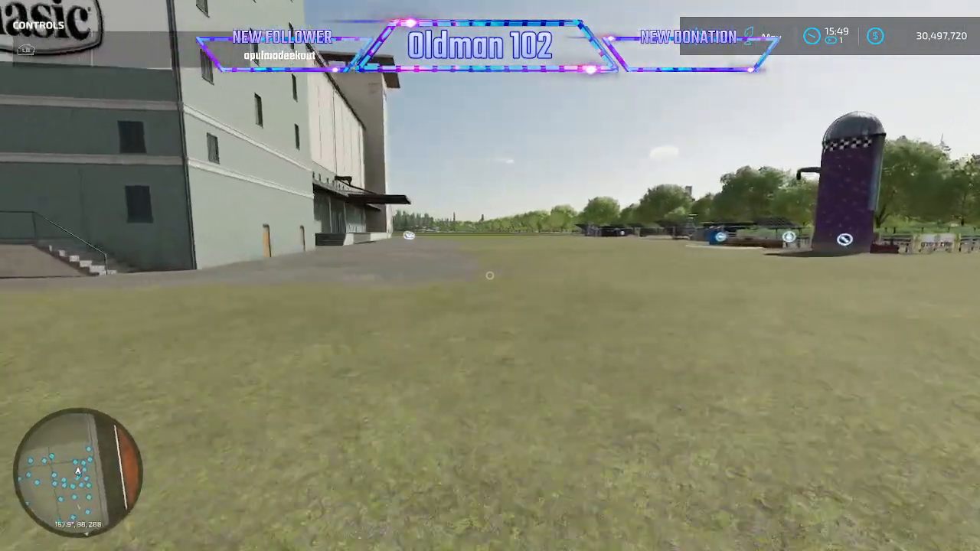
{"action": "key", "text": "w"}
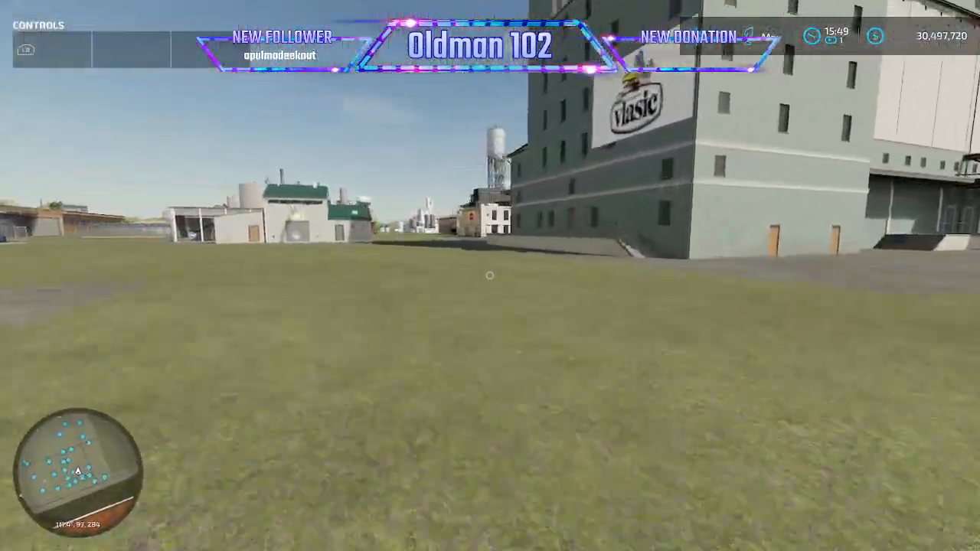
{"action": "key", "text": "w"}
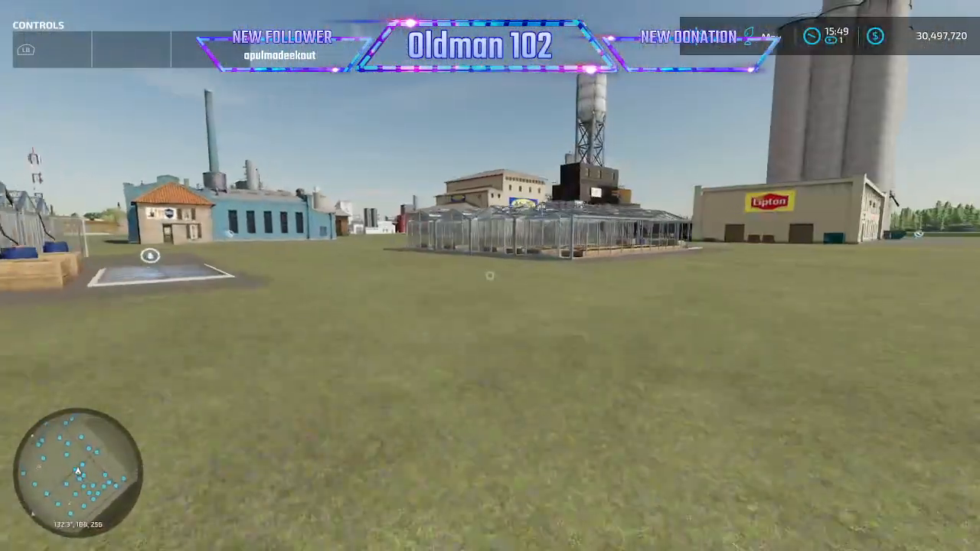
{"action": "key", "text": "w"}
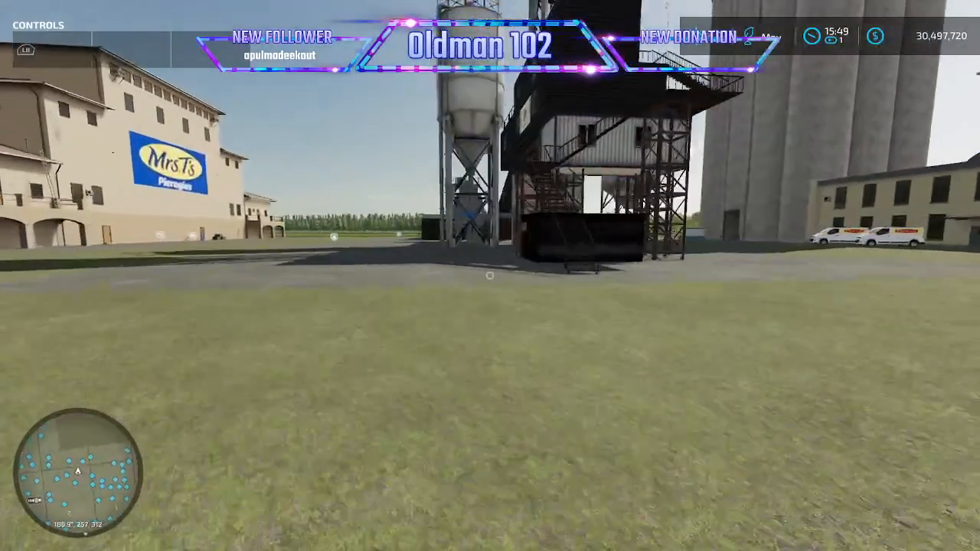
{"action": "key", "text": "w"}
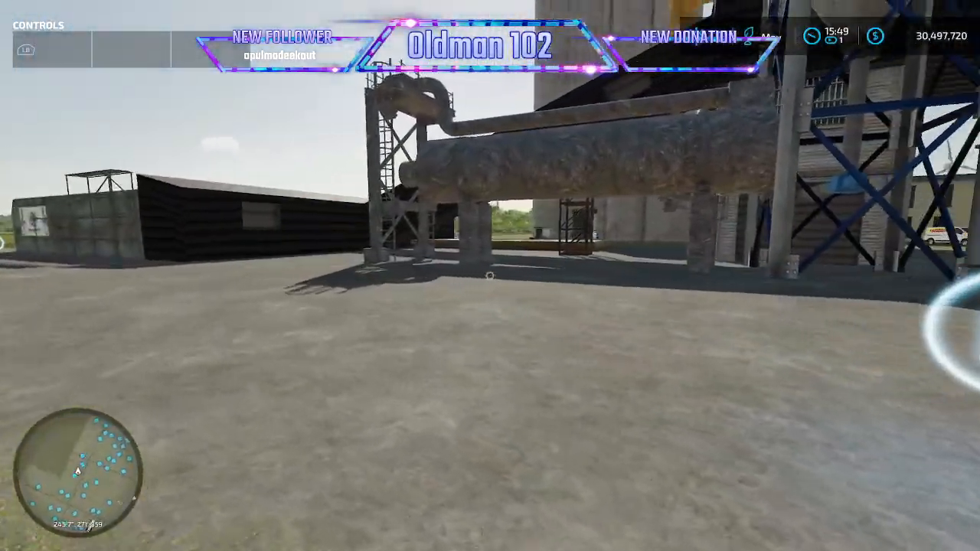
{"action": "key", "text": "w"}
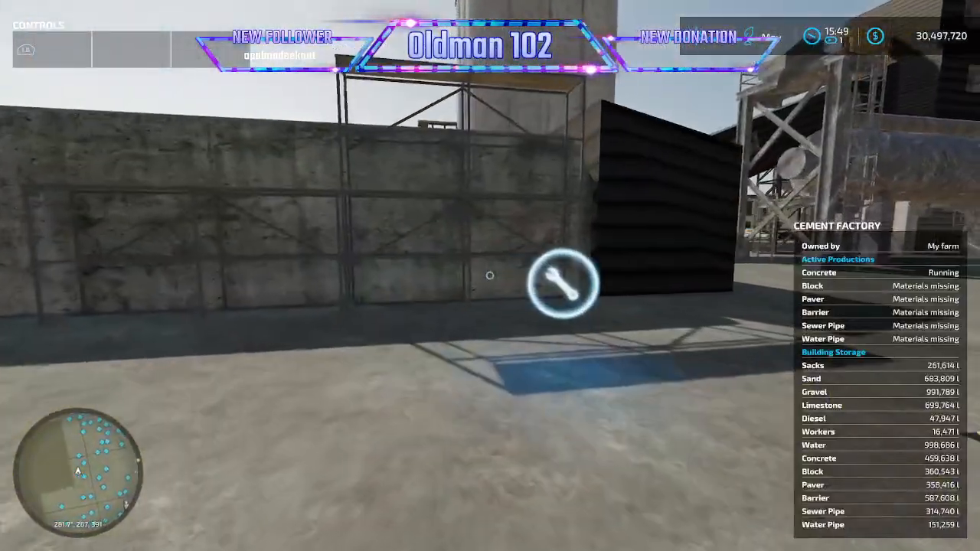
{"action": "key", "text": "w"}
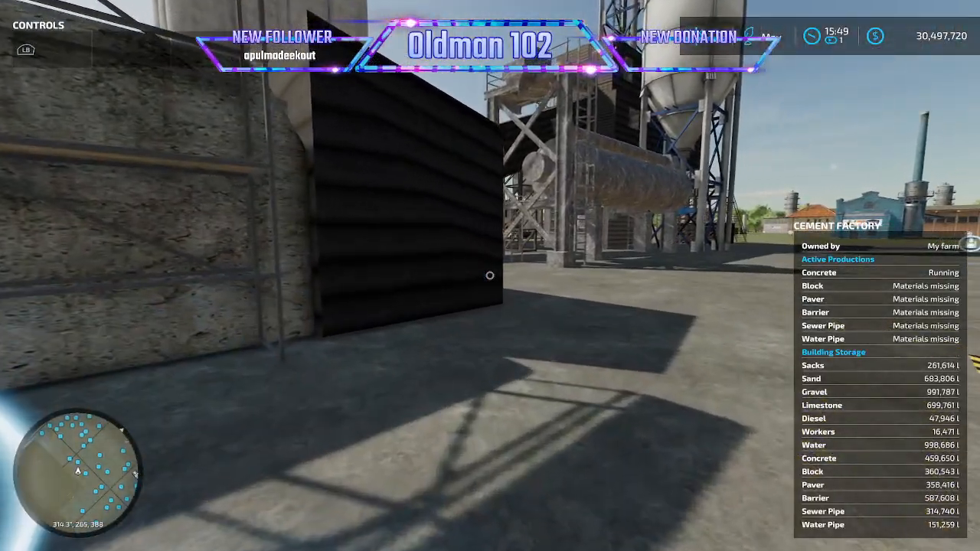
{"action": "key", "text": "w"}
Open the cement factory's production menu and examine its incoming materials and the Road Salt entry among its outgoing products
{"action": "key", "text": "r"}
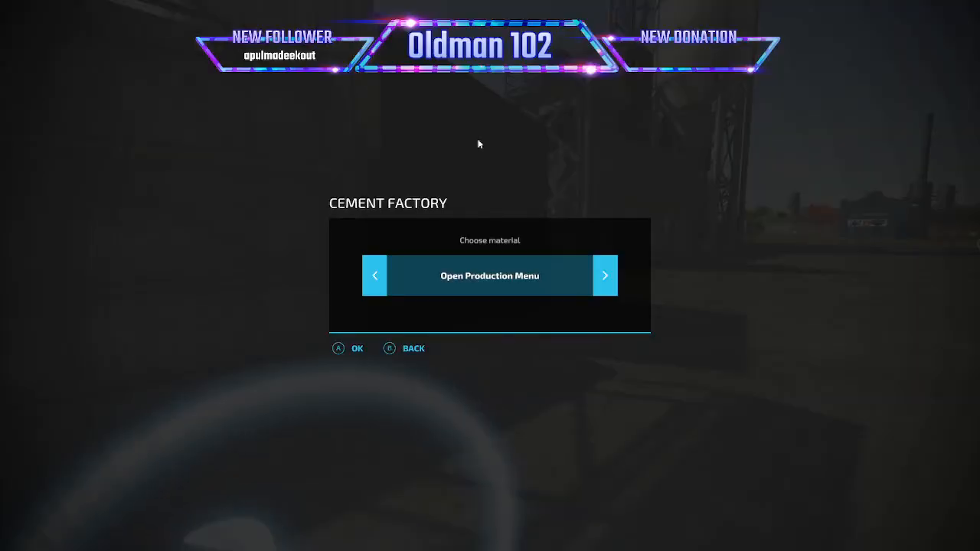
{"action": "key", "text": "Return"}
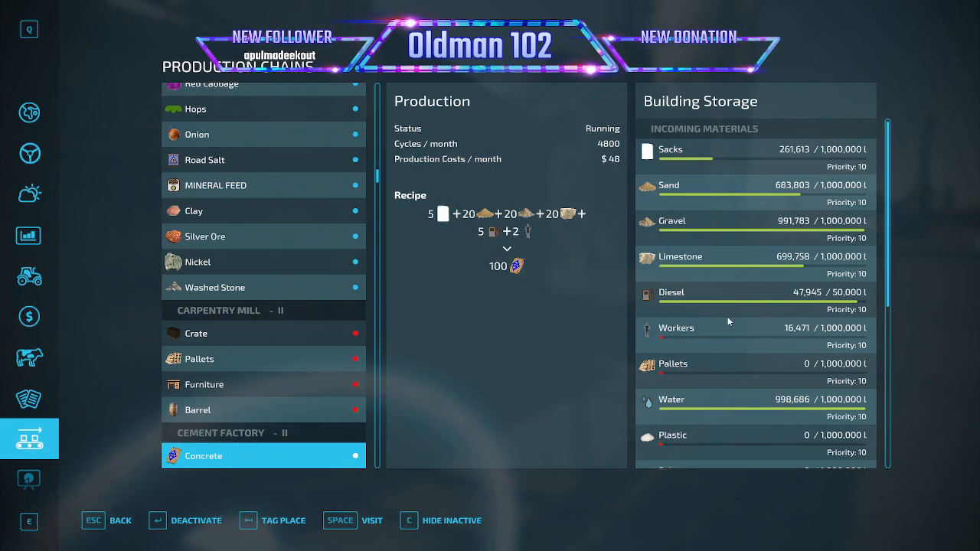
{"action": "scroll", "coordinate": [730, 316], "scroll_direction": "down", "scroll_amount": 8}
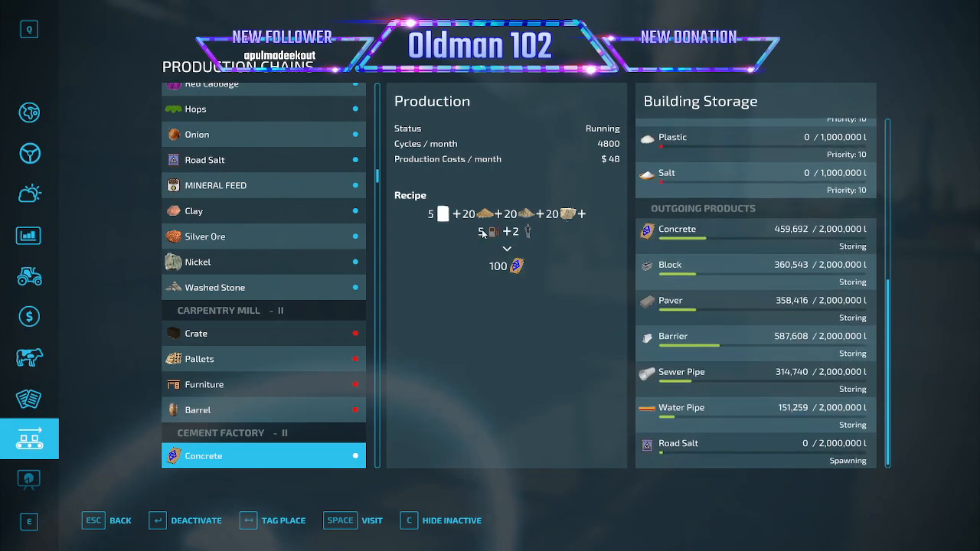
{"action": "left_click", "coordinate": [718, 461]}
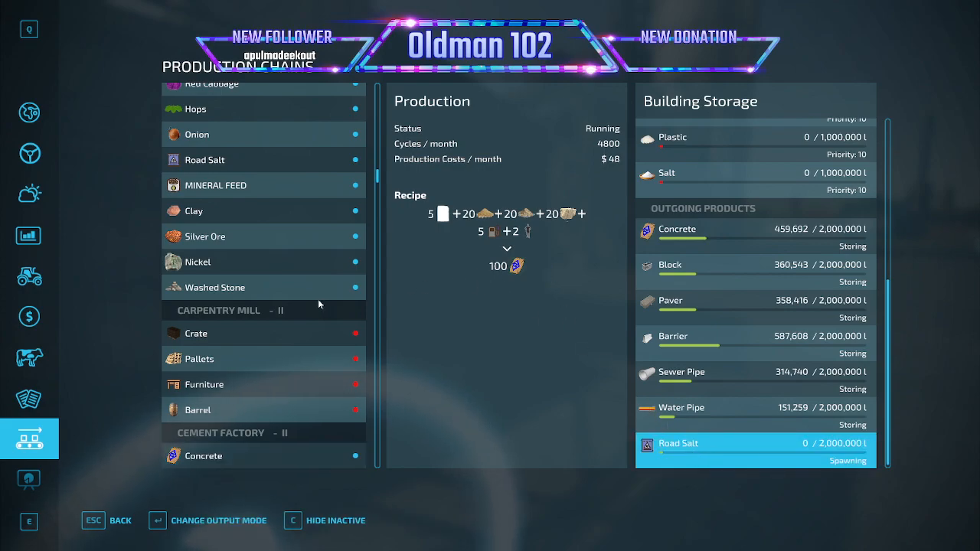
Find the Road Salt production under Cement Factory in the production chains and examine its recipe and storage
{"action": "left_click", "coordinate": [287, 164]}
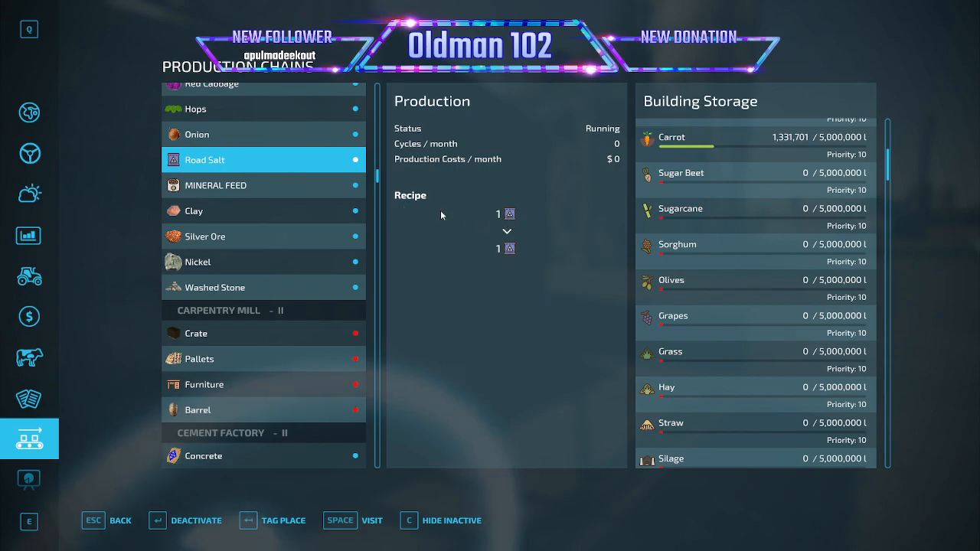
{"action": "scroll", "coordinate": [296, 233], "scroll_direction": "up", "scroll_amount": 3}
{"action": "scroll", "coordinate": [296, 233], "scroll_direction": "down", "scroll_amount": 3}
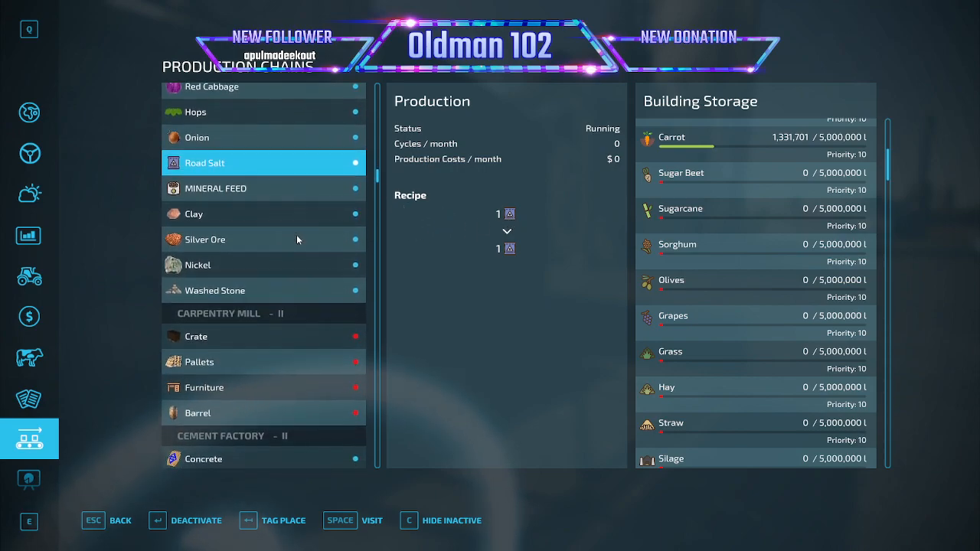
{"action": "scroll", "coordinate": [296, 234], "scroll_direction": "up", "scroll_amount": 6}
{"action": "scroll", "coordinate": [297, 240], "scroll_direction": "down", "scroll_amount": 6}
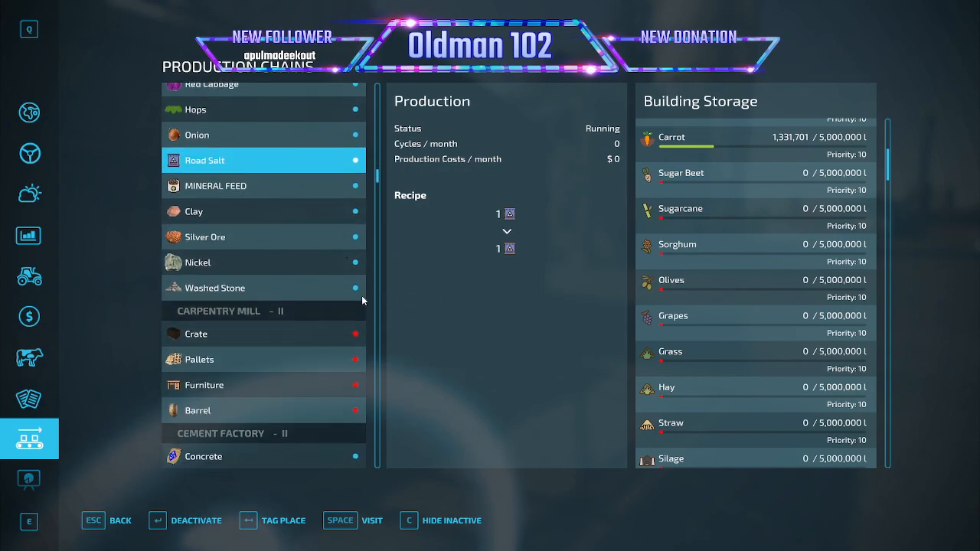
{"action": "scroll", "coordinate": [352, 306], "scroll_direction": "down", "scroll_amount": 6}
{"action": "left_click", "coordinate": [318, 330]}
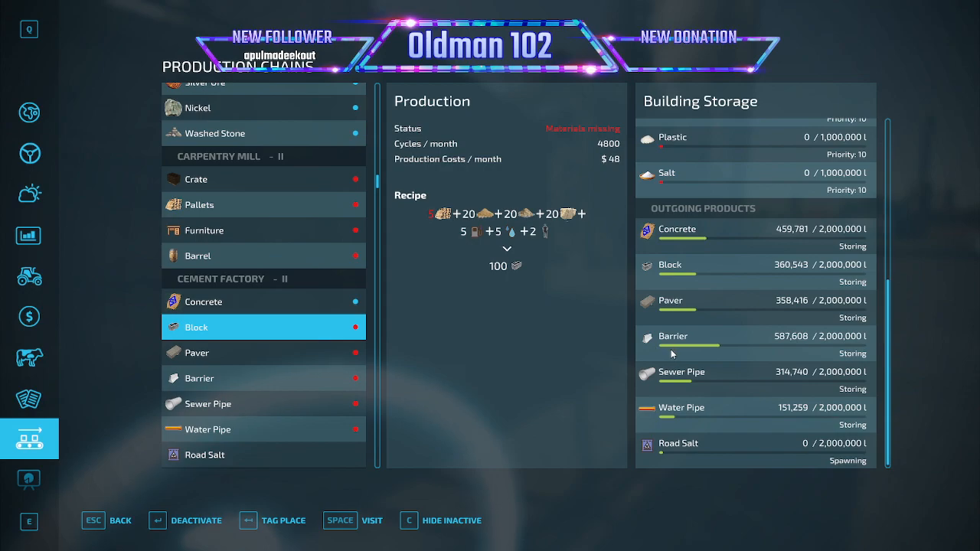
{"action": "left_click", "coordinate": [698, 458]}
{"action": "scroll", "coordinate": [272, 375], "scroll_direction": "down", "scroll_amount": 6}
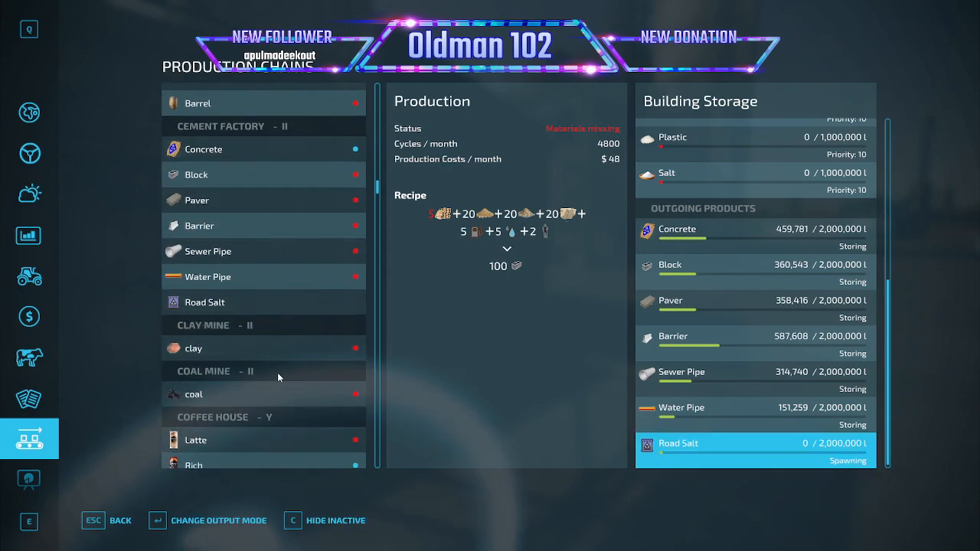
{"action": "left_click", "coordinate": [279, 303]}
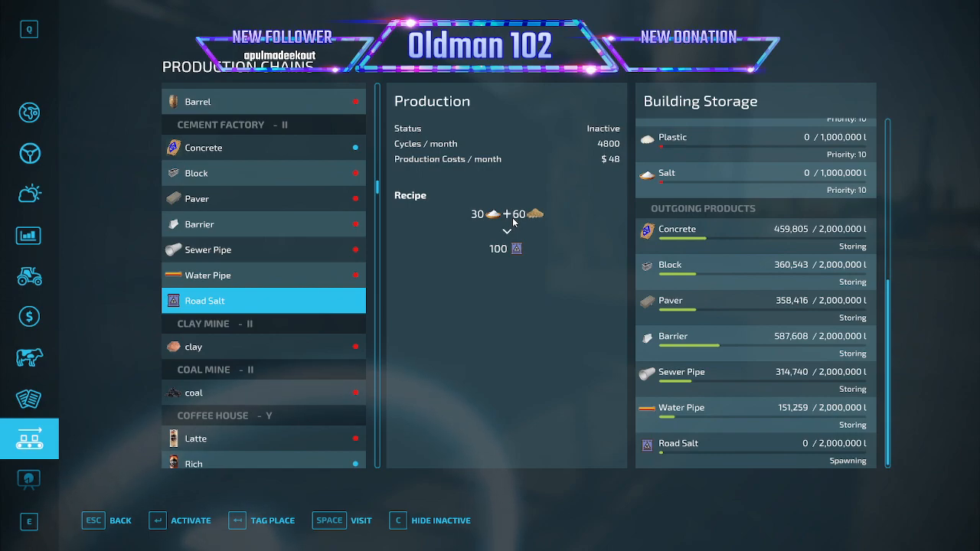
Examine the cement factory's stored incoming materials and return to the game
{"action": "scroll", "coordinate": [734, 176], "scroll_direction": "up", "scroll_amount": 5}
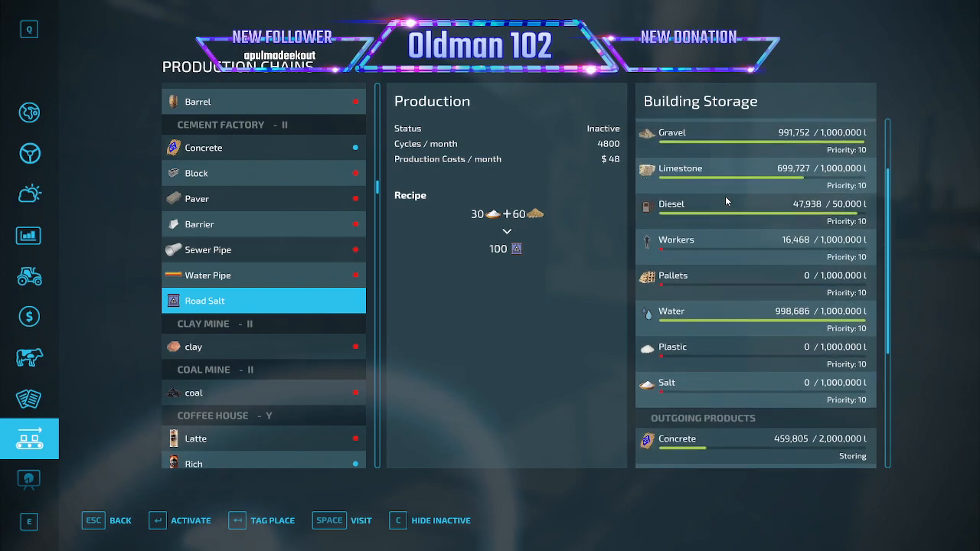
{"action": "scroll", "coordinate": [725, 201], "scroll_direction": "up", "scroll_amount": 2}
{"action": "key", "text": "Escape"}
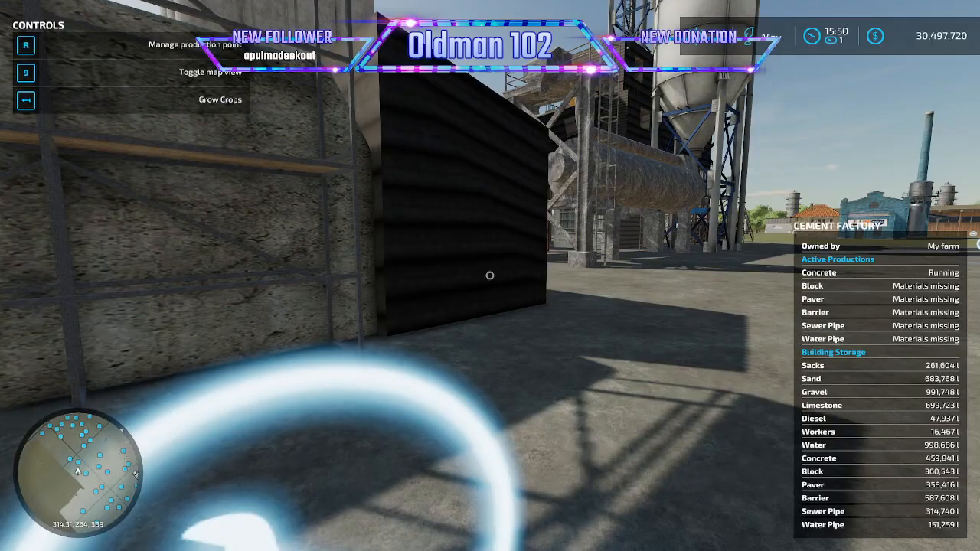
Switch to the Fendt 1050 and fill its trailer with 2,000,000 l of salt using the vehicle fill-level settings
{"action": "key", "text": "Tab"}
{"action": "key", "text": "Tab"}
{"action": "key", "text": "Tab"}
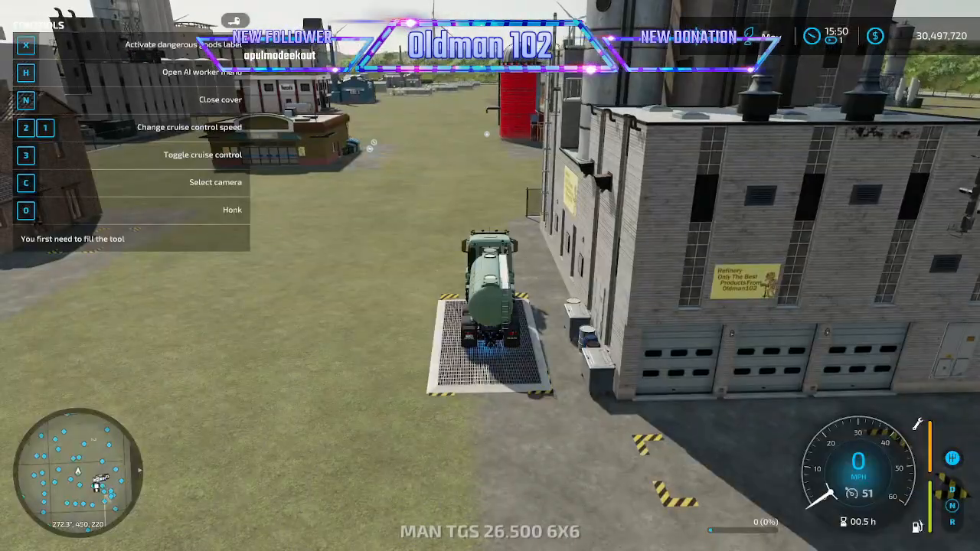
{"action": "key", "text": "ctrl+period"}
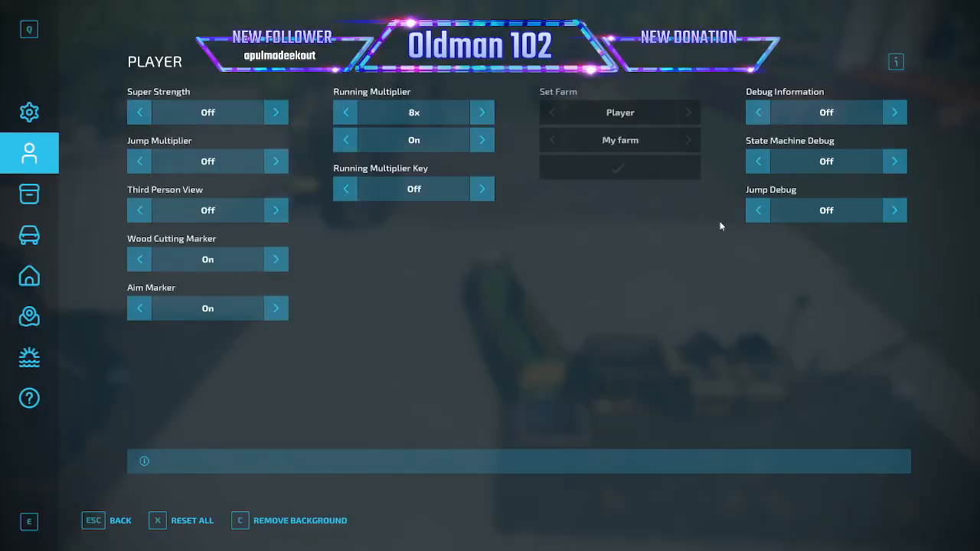
{"action": "left_click", "coordinate": [29, 235]}
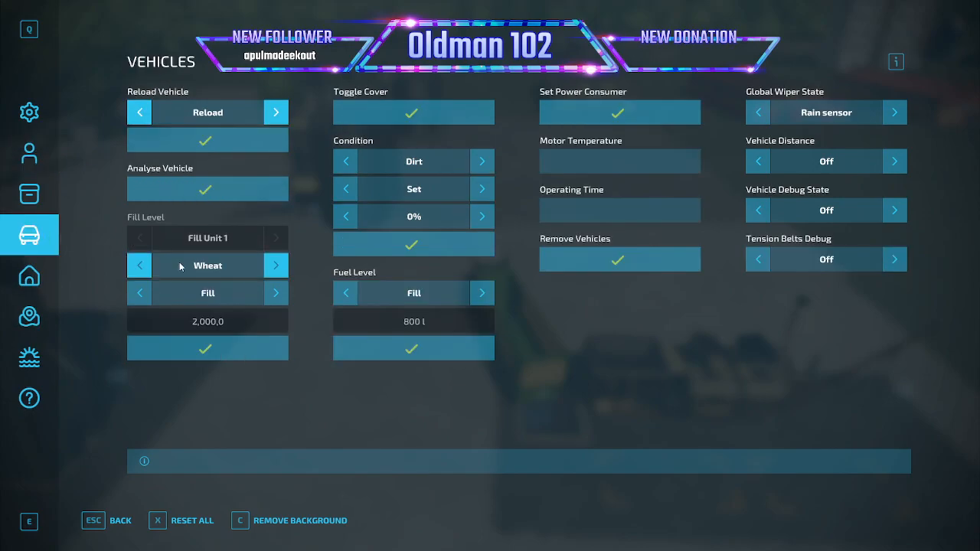
{"action": "left_click", "coordinate": [141, 266]}
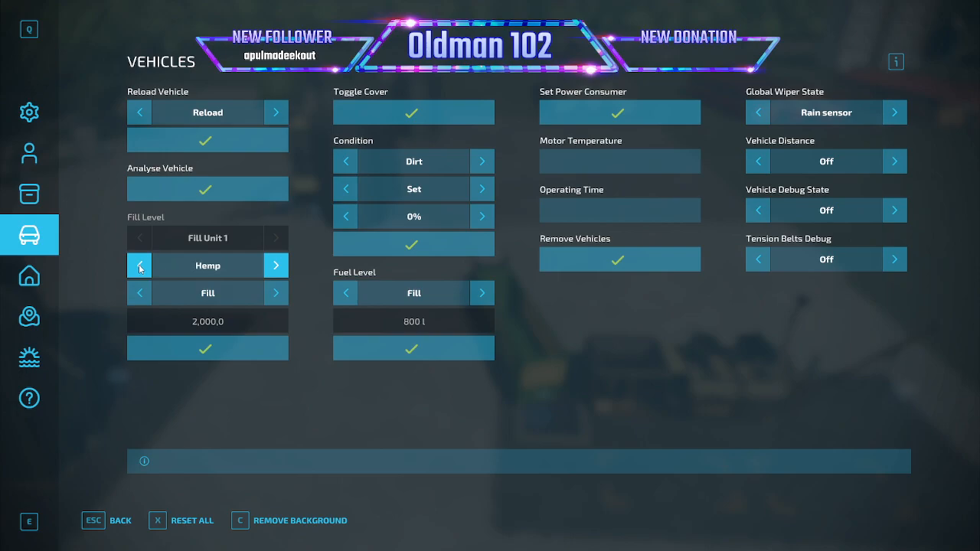
{"action": "left_click", "coordinate": [152, 349]}
{"action": "key", "text": "Escape"}
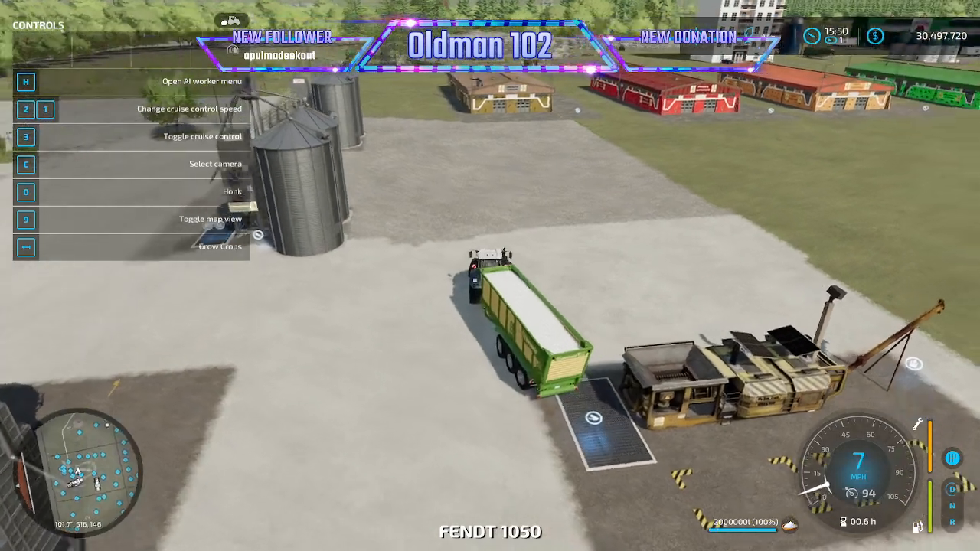
Drive the salt-loaded Fendt past the bread factory and refinery to the cement factory and unload 1,000,000 l at its grate
{"action": "key", "text": "w"}
{"action": "key", "text": "d"}
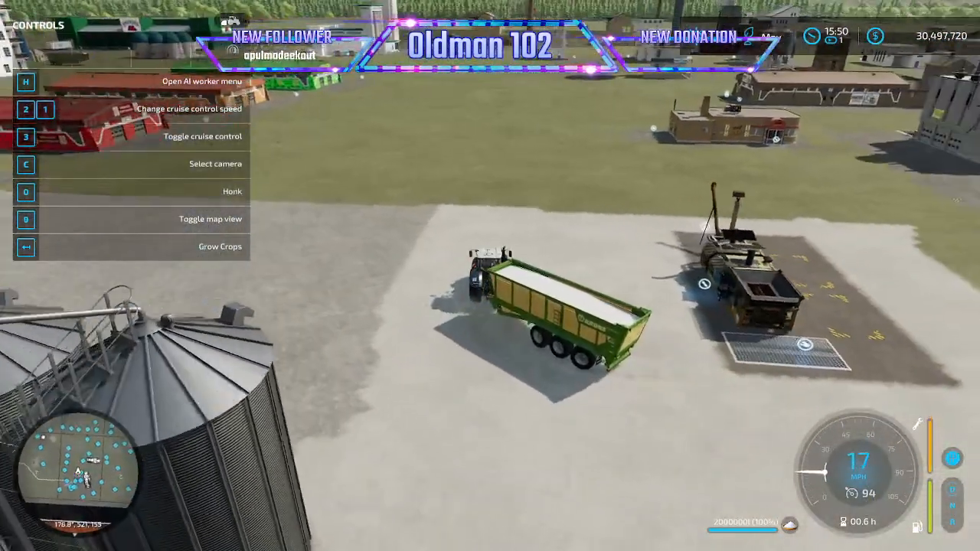
{"action": "key", "text": "w"}
{"action": "key", "text": "d"}
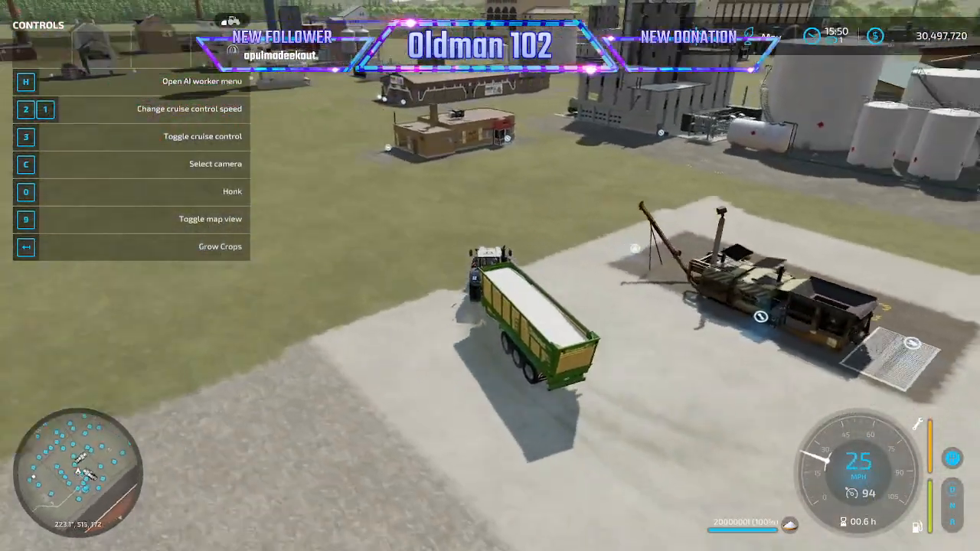
{"action": "key", "text": "w"}
{"action": "key", "text": "d"}
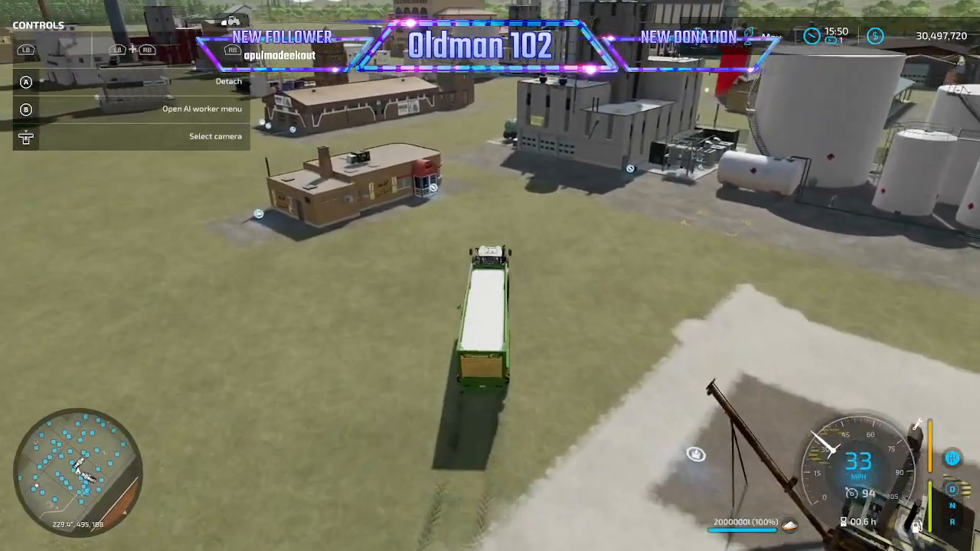
{"action": "key", "text": "w"}
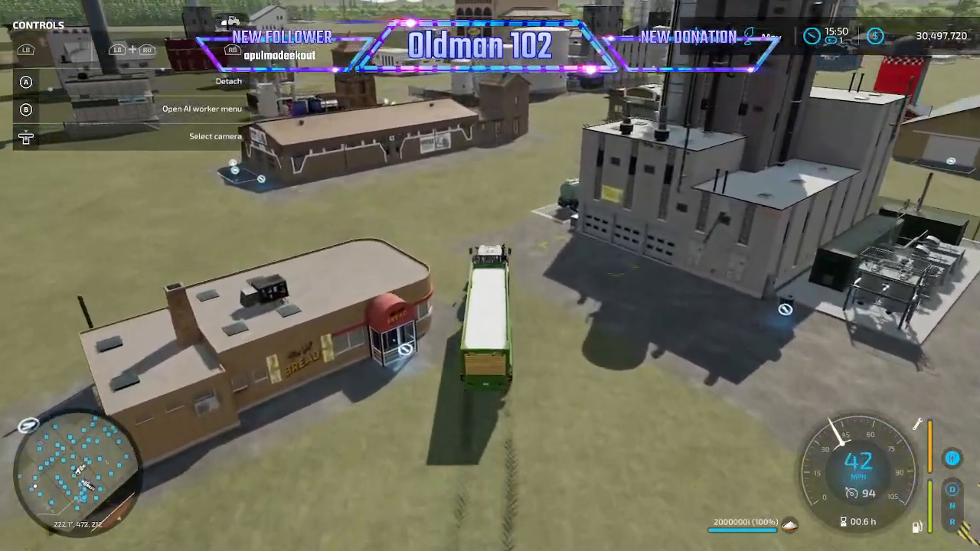
{"action": "key", "text": "w"}
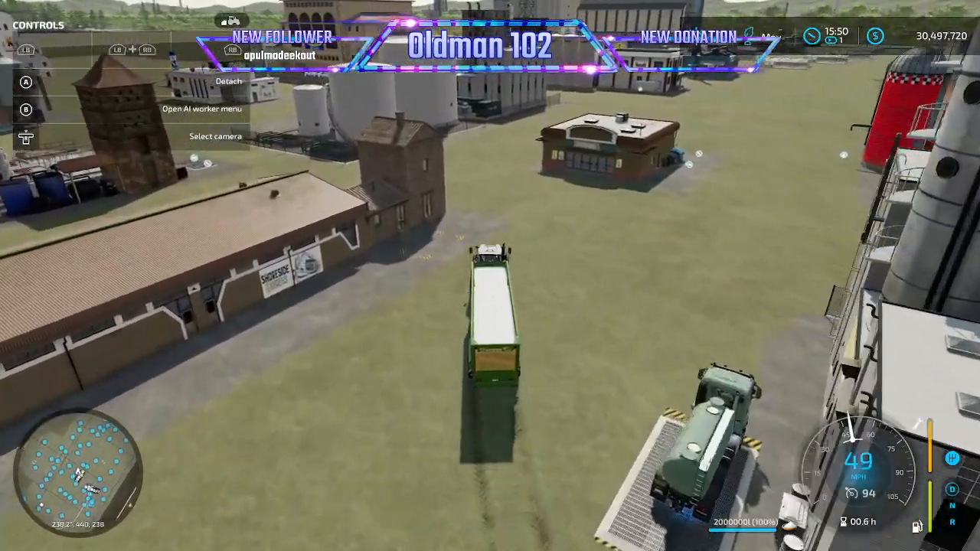
{"action": "key", "text": "w"}
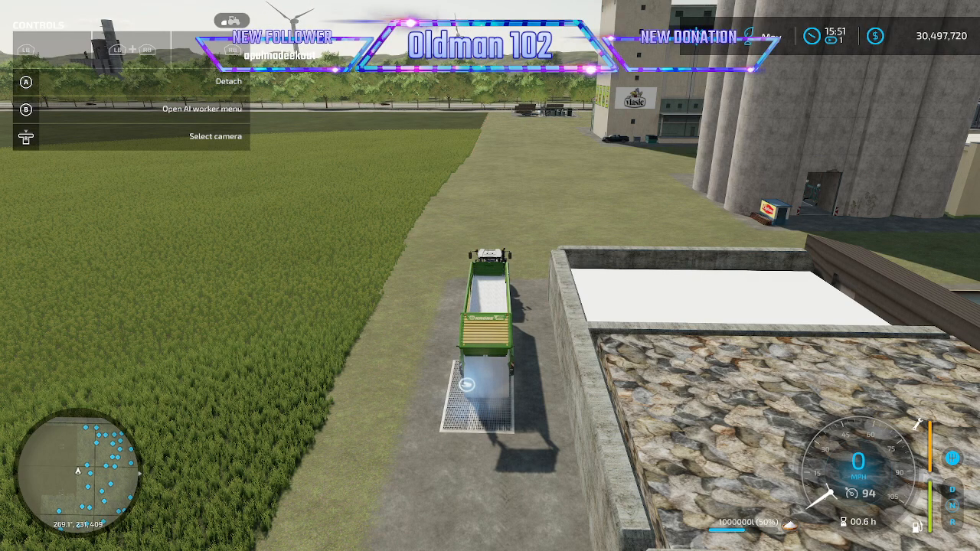
Leave the tractor, go to the cement factory's production trigger on foot and open its production menu
{"action": "key", "text": "e"}
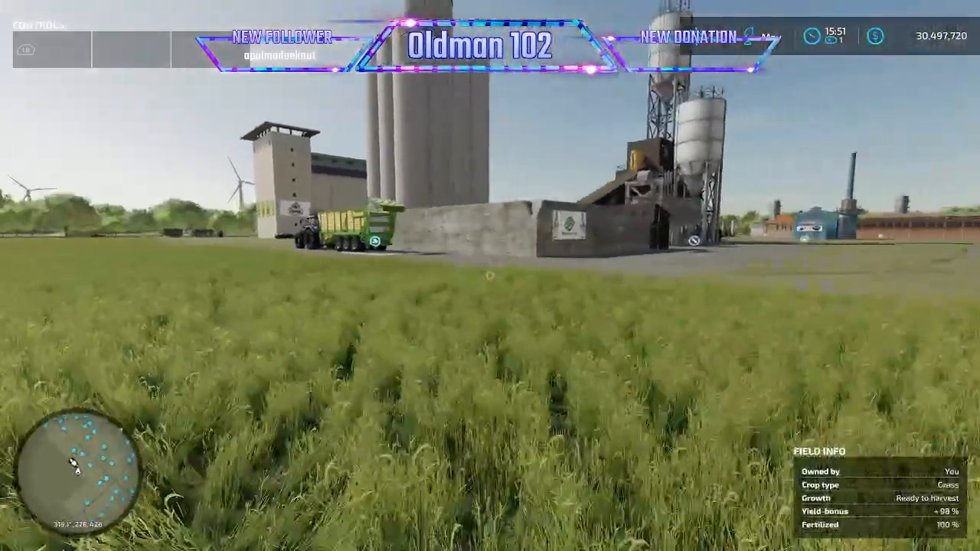
{"action": "key", "text": "w"}
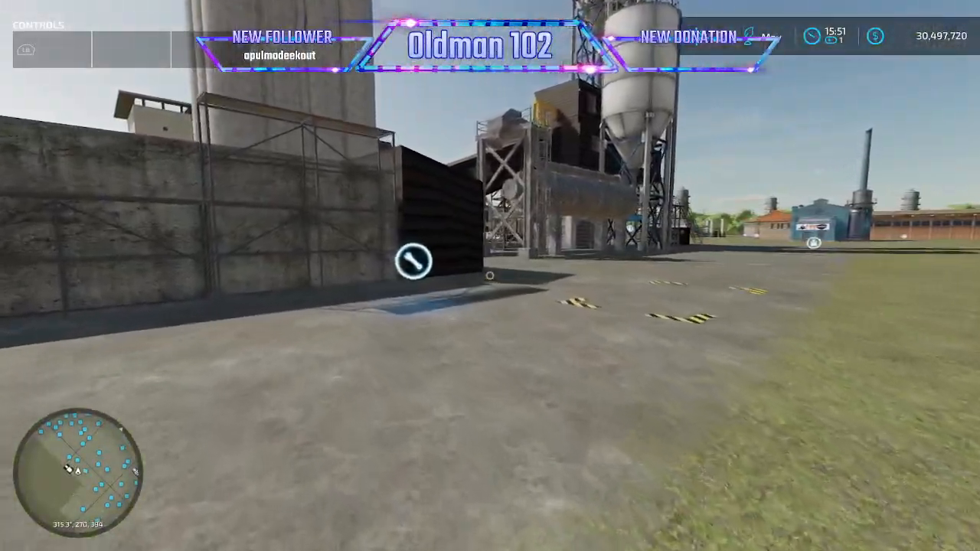
{"action": "key", "text": "w"}
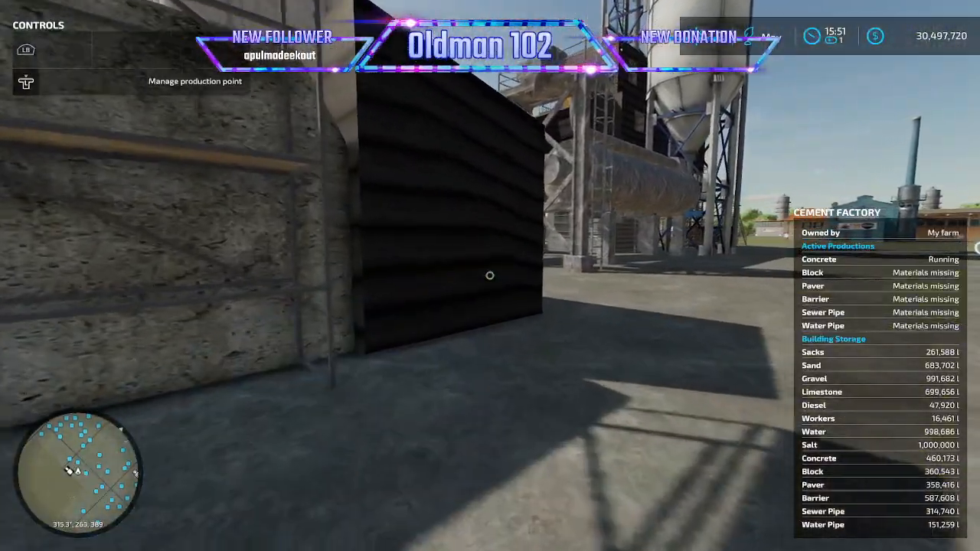
{"action": "key", "text": "r"}
{"action": "key", "text": "Return"}
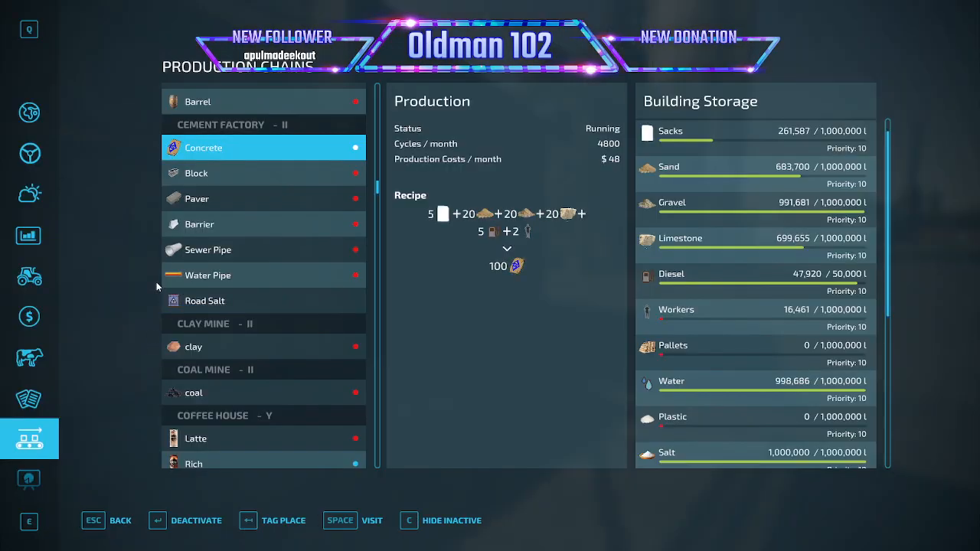
Activate the cement factory's Road Salt production and set the Road Salt output mode to Storing
{"action": "left_click", "coordinate": [289, 302]}
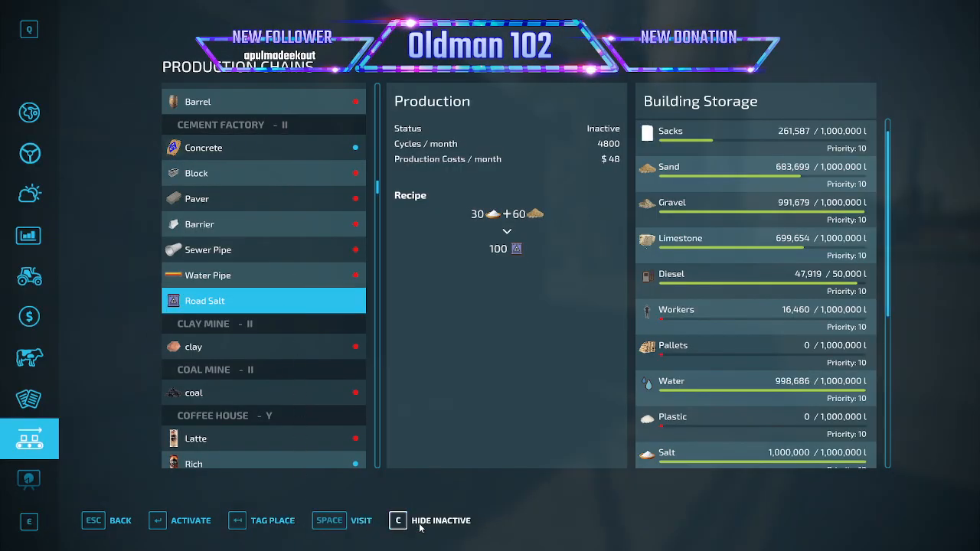
{"action": "scroll", "coordinate": [683, 449], "scroll_direction": "down", "scroll_amount": 5}
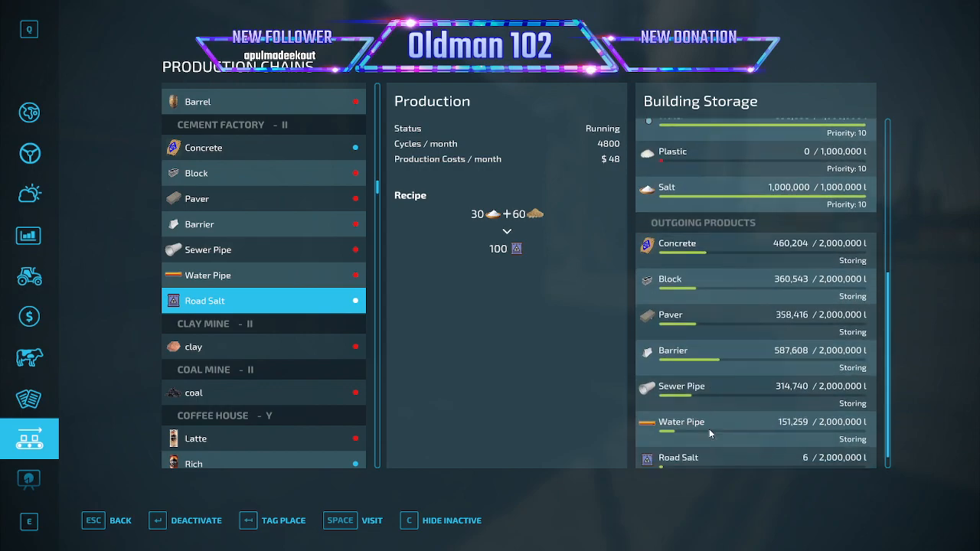
{"action": "left_click", "coordinate": [712, 451]}
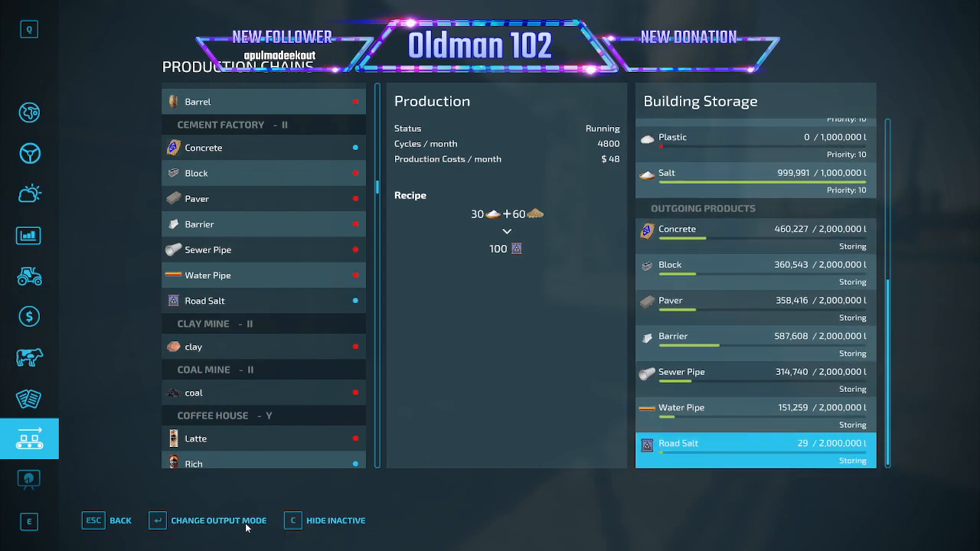
{"action": "key", "text": "Escape"}
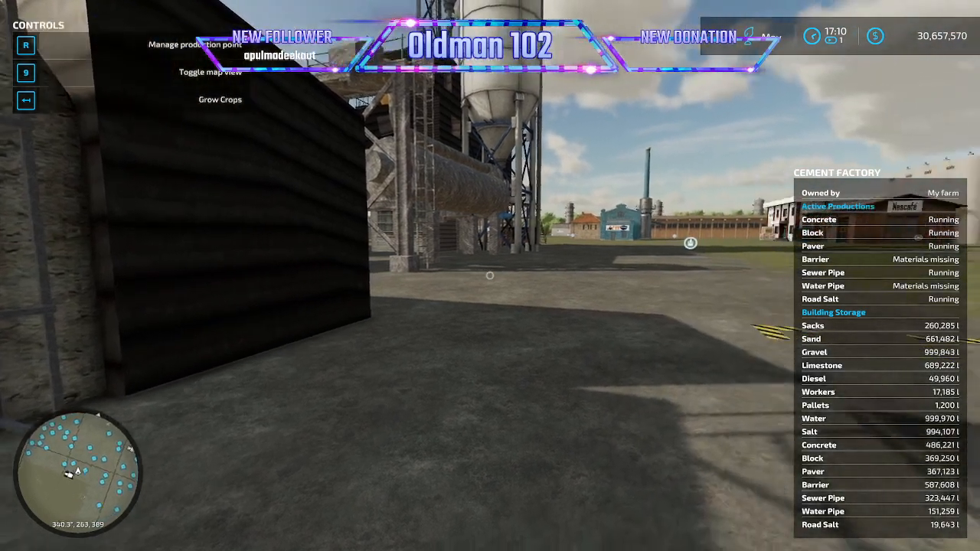
Open the game map from the production menu and visit the production site beside the rock on farmland 4
{"action": "key", "text": "r"}
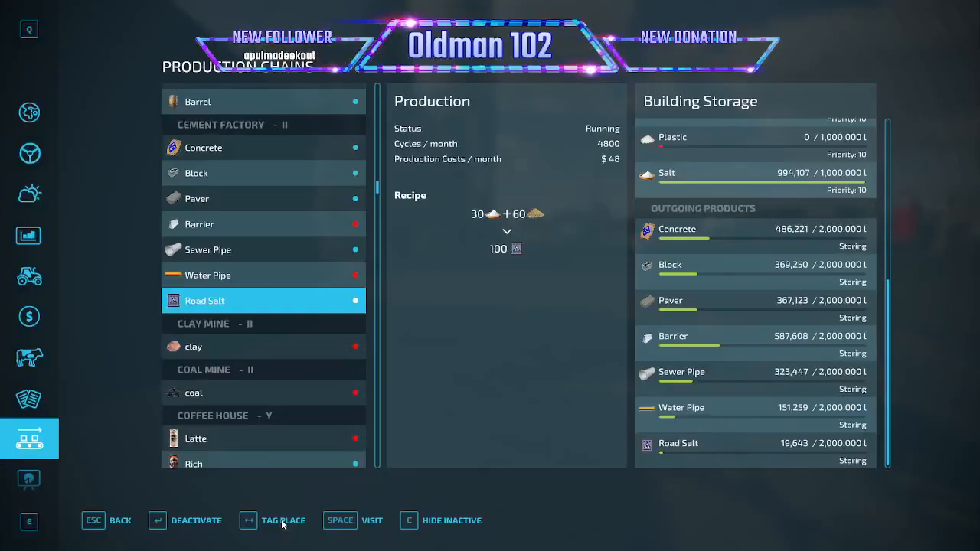
{"action": "left_click", "coordinate": [33, 120]}
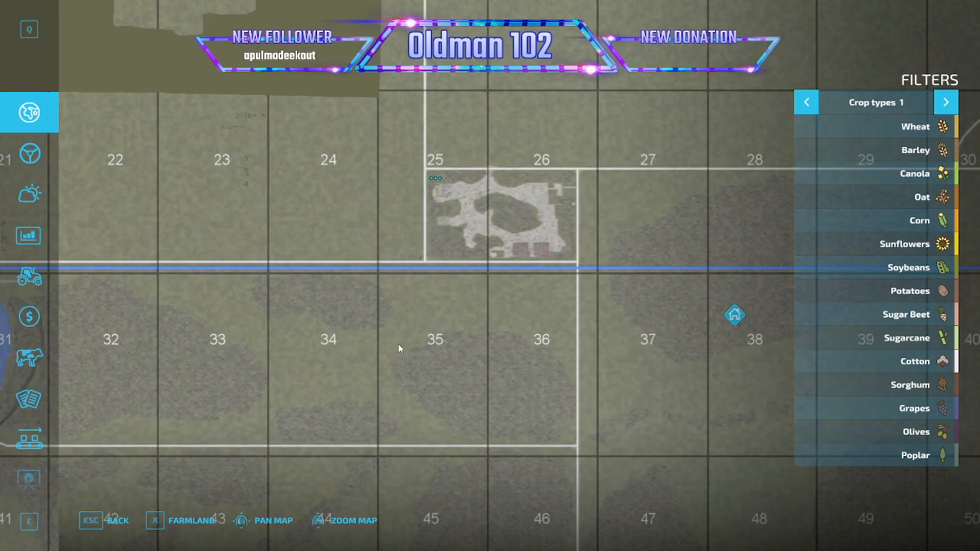
{"action": "key", "text": "s"}
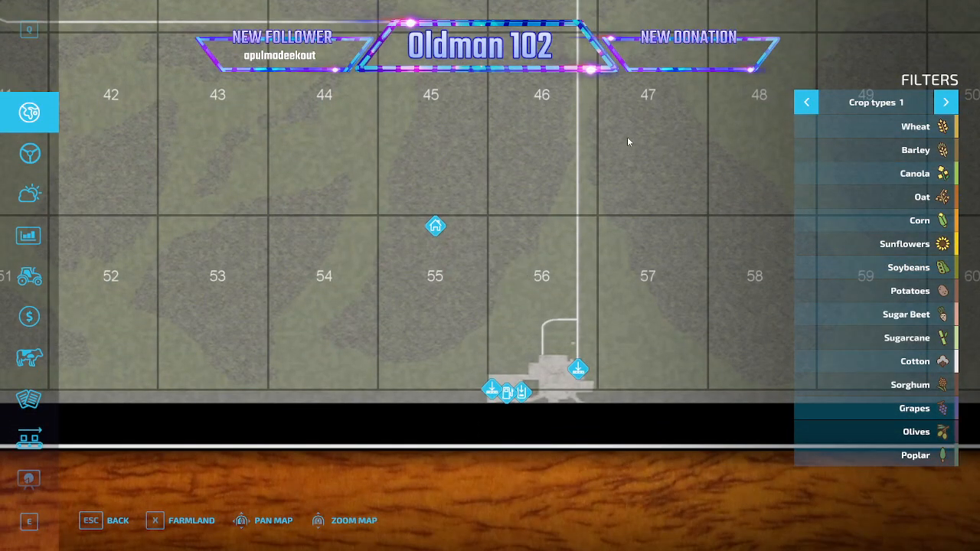
{"action": "left_click", "coordinate": [430, 229]}
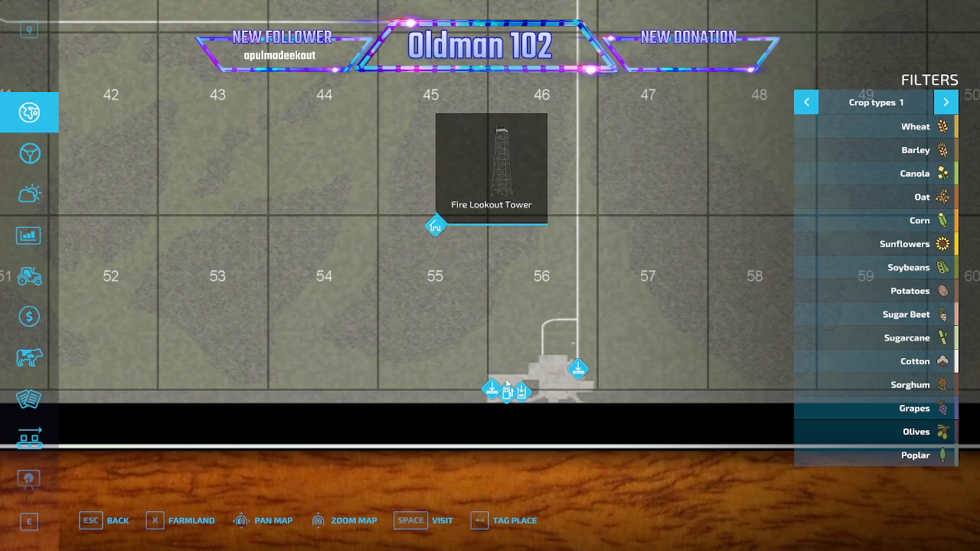
{"action": "key", "text": "w"}
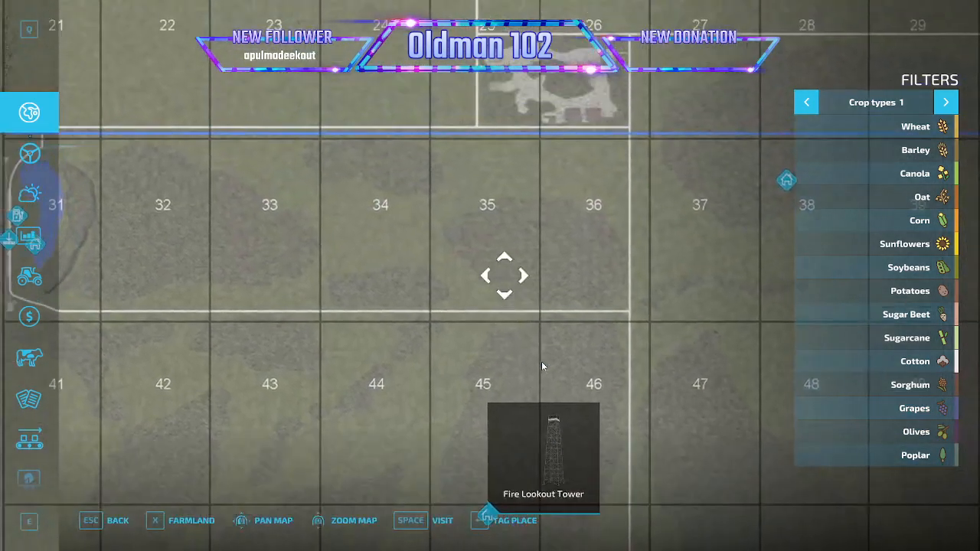
{"action": "key", "text": "w"}
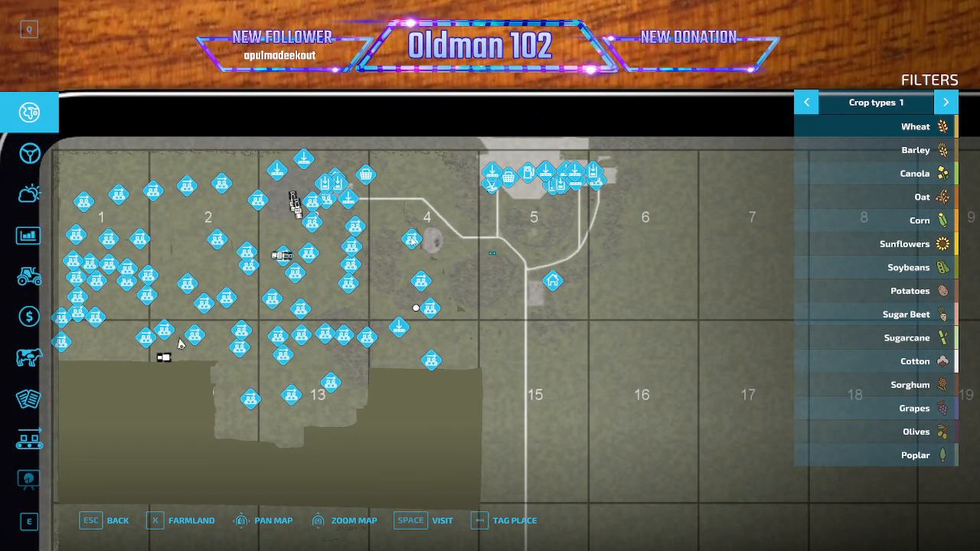
{"action": "mouse_move", "coordinate": [412, 241]}
{"action": "left_click", "coordinate": [456, 515]}
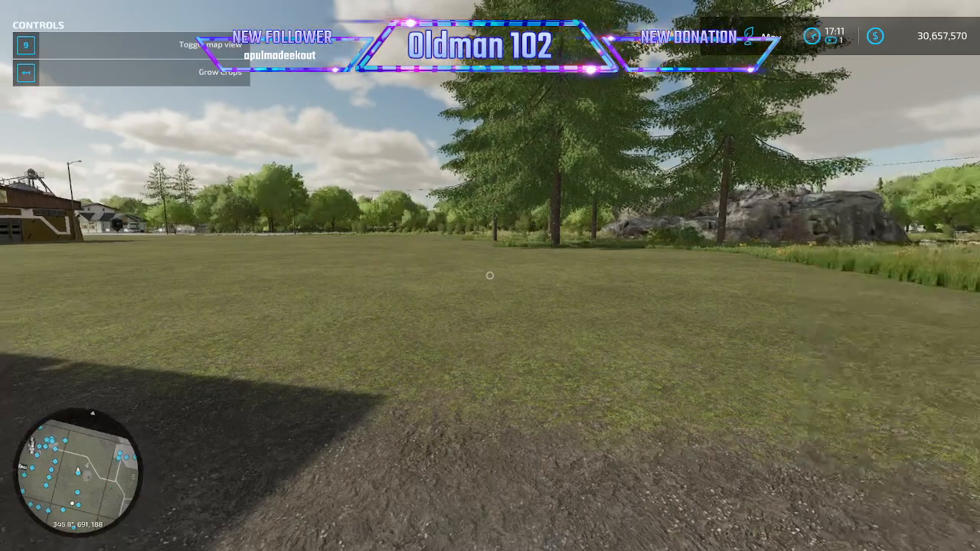
Go to the farmhouse door and sleep with the wake-up time at 8:00
{"action": "key", "text": "w"}
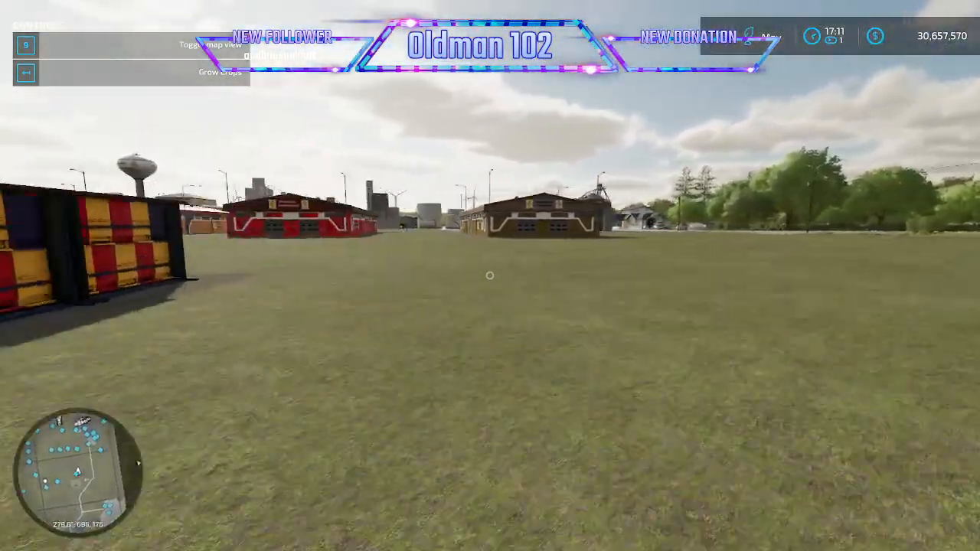
{"action": "key", "text": "w"}
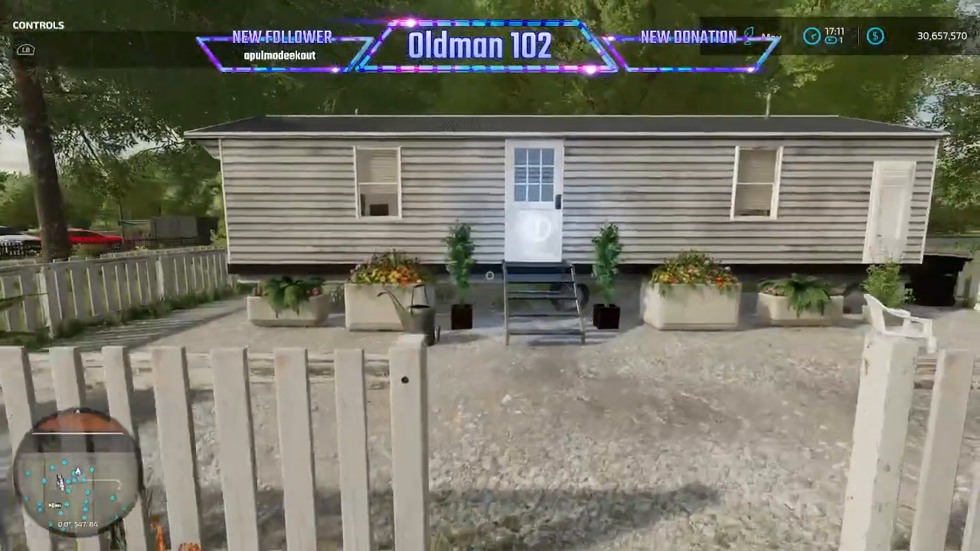
{"action": "key", "text": "w"}
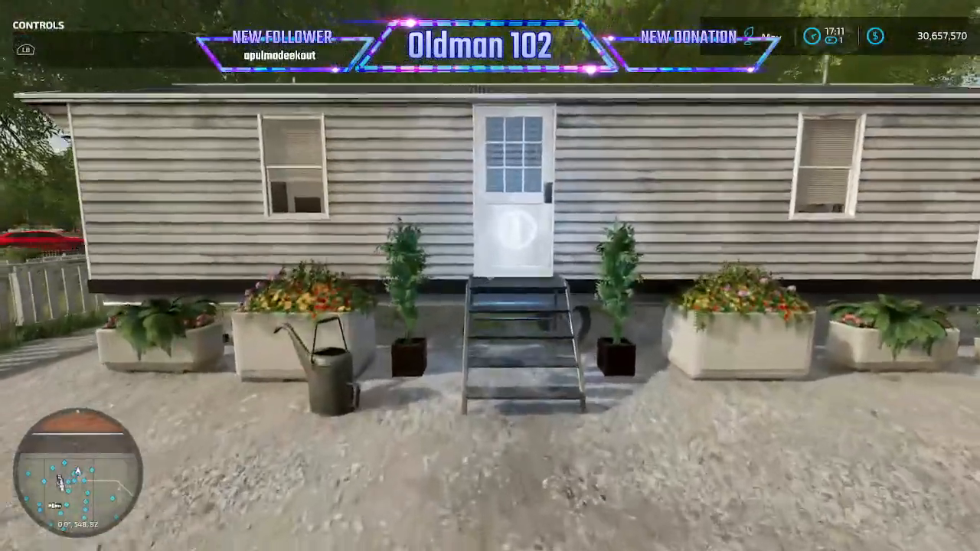
{"action": "key", "text": "r"}
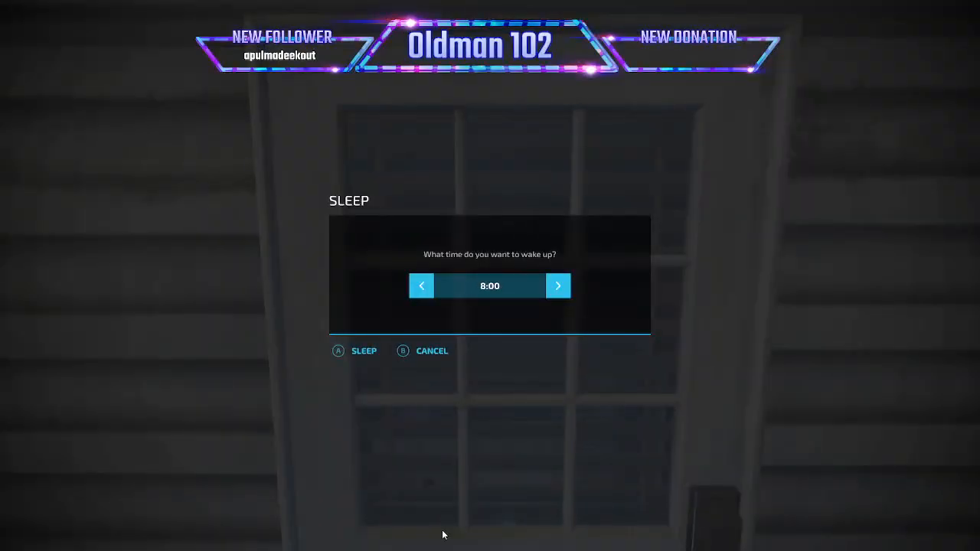
{"action": "left_click", "coordinate": [382, 349]}
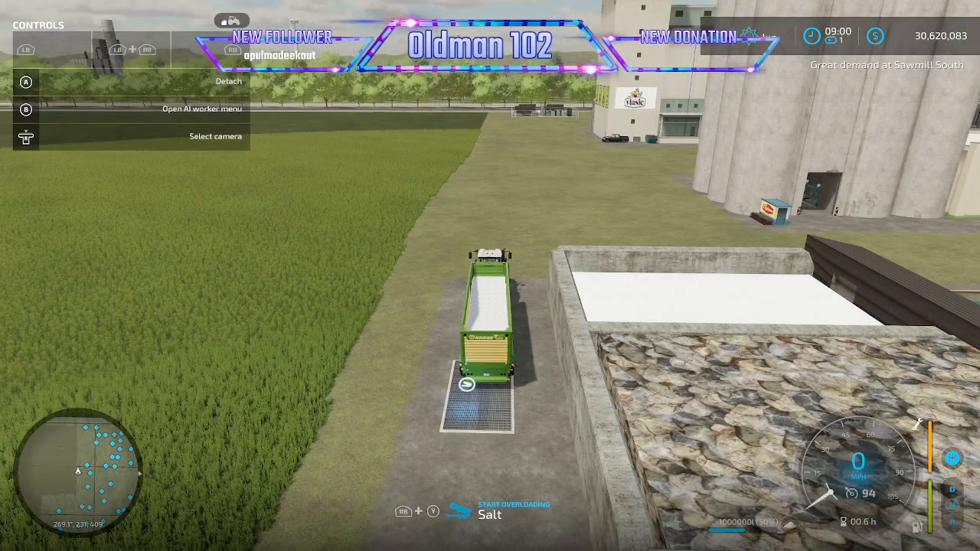
Empty the Fendt's trailer with the vehicle fill-level settings and pull forward off the unloading grate
{"action": "key", "text": "alt+e"}
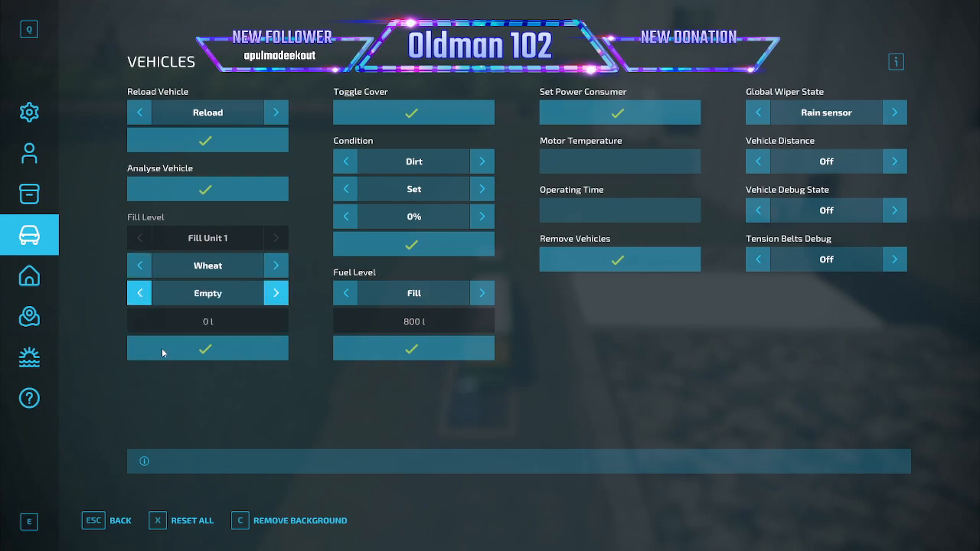
{"action": "key", "text": "Escape"}
{"action": "key", "text": "w"}
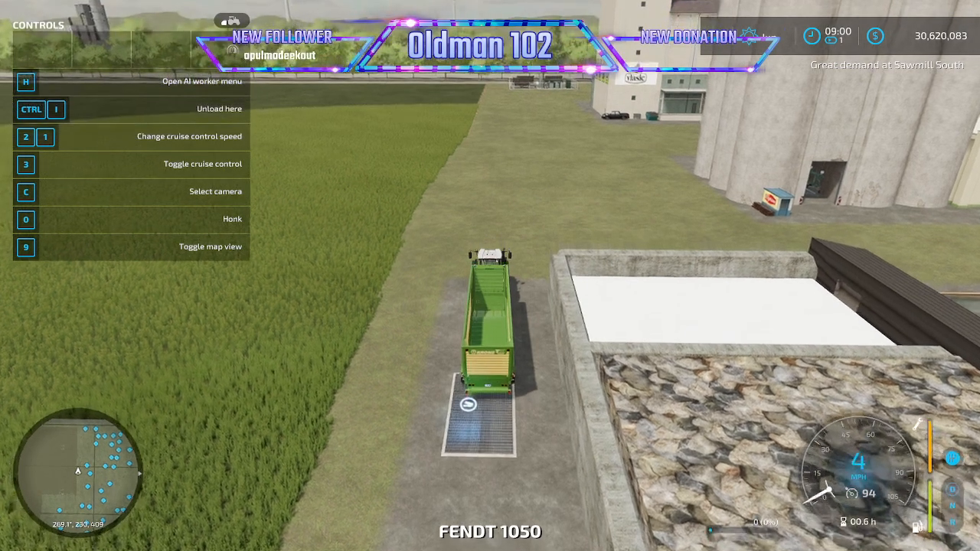
Drive the Fendt and trailer around the buildings to the cement factory's loading station and load road salt into the trailer
{"action": "key", "text": "d"}
{"action": "key", "text": "w"}
{"action": "key", "text": "d"}
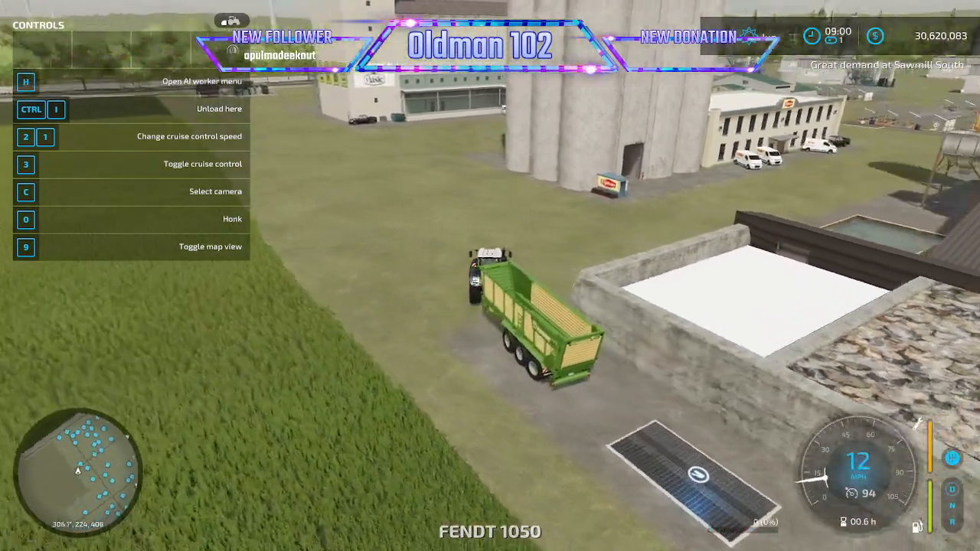
{"action": "key", "text": "w"}
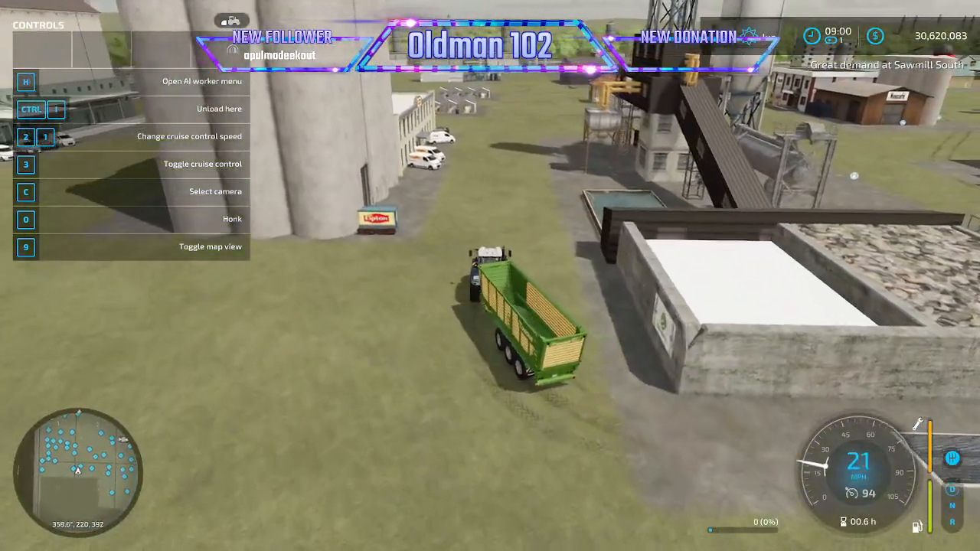
{"action": "key", "text": "w"}
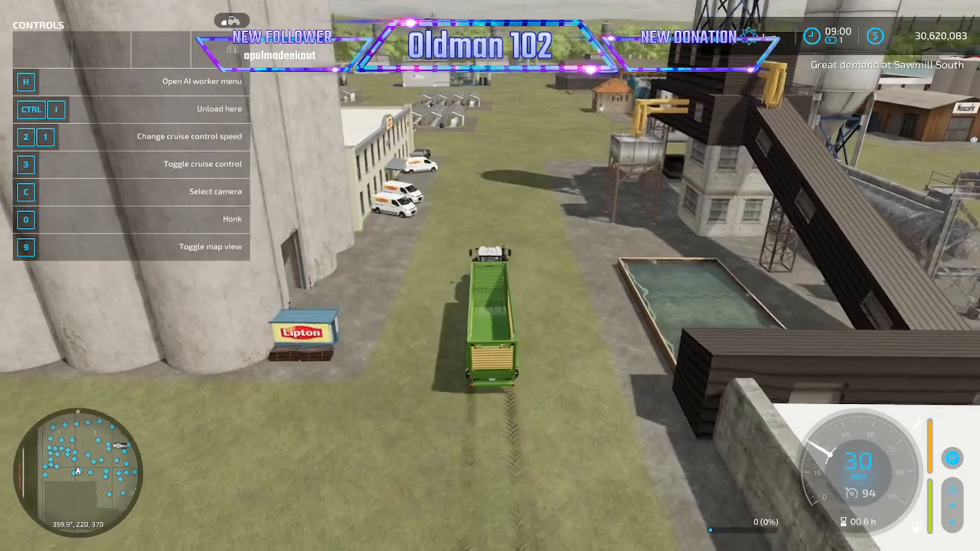
{"action": "key", "text": "d"}
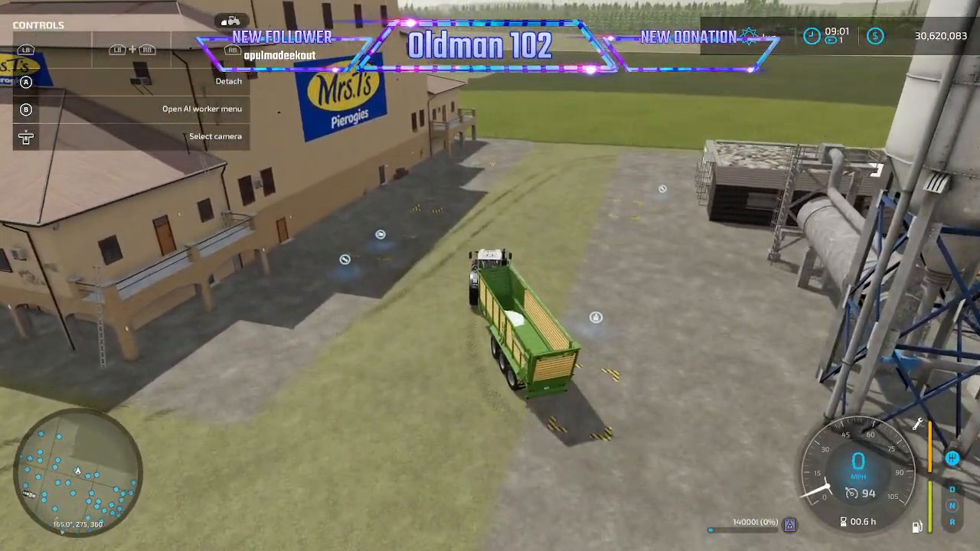
Buy the Mercedes-Benz Unimog U400 4x4 truck with the U400 Tuning engine and Standard Trelleborg wheels
{"action": "key", "text": "p"}
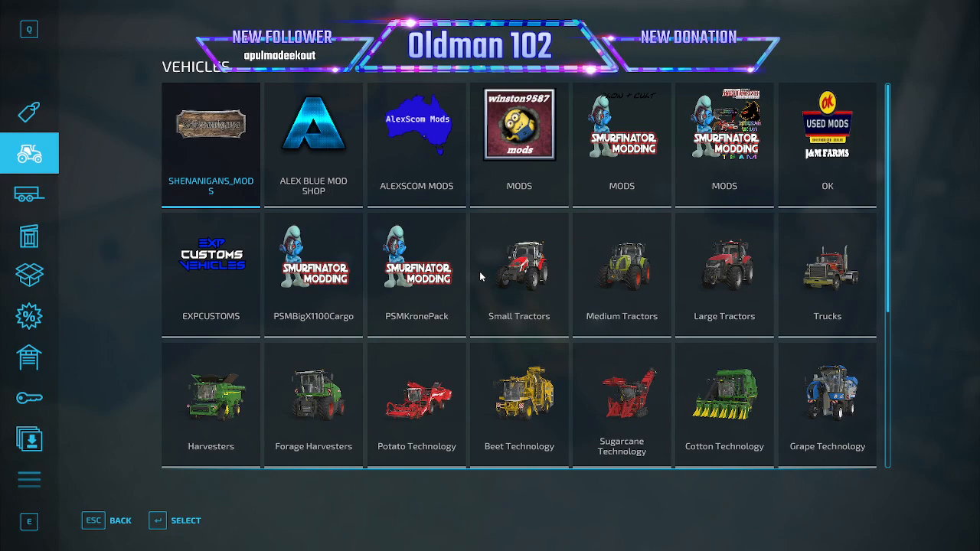
{"action": "left_click", "coordinate": [838, 312]}
{"action": "scroll", "coordinate": [487, 292], "scroll_direction": "down", "scroll_amount": 10}
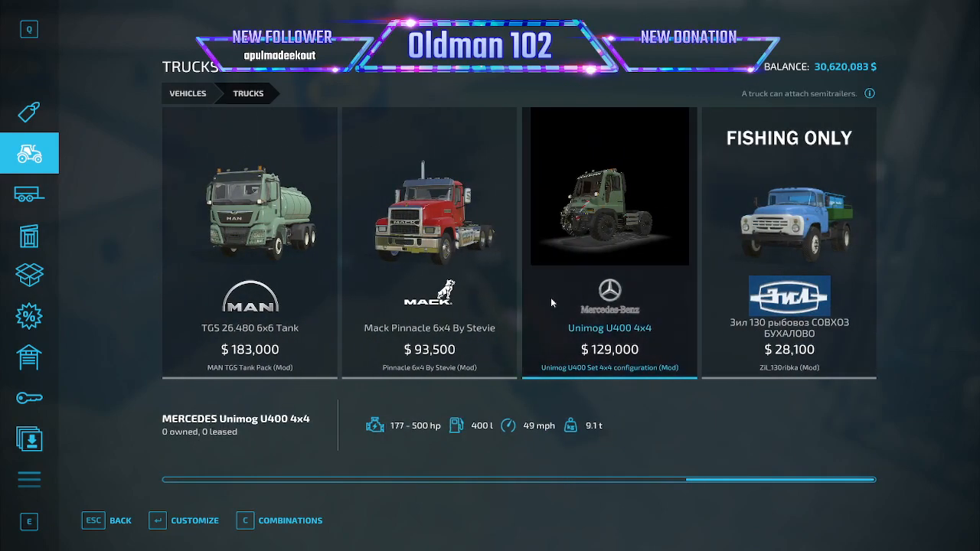
{"action": "left_click", "coordinate": [551, 297]}
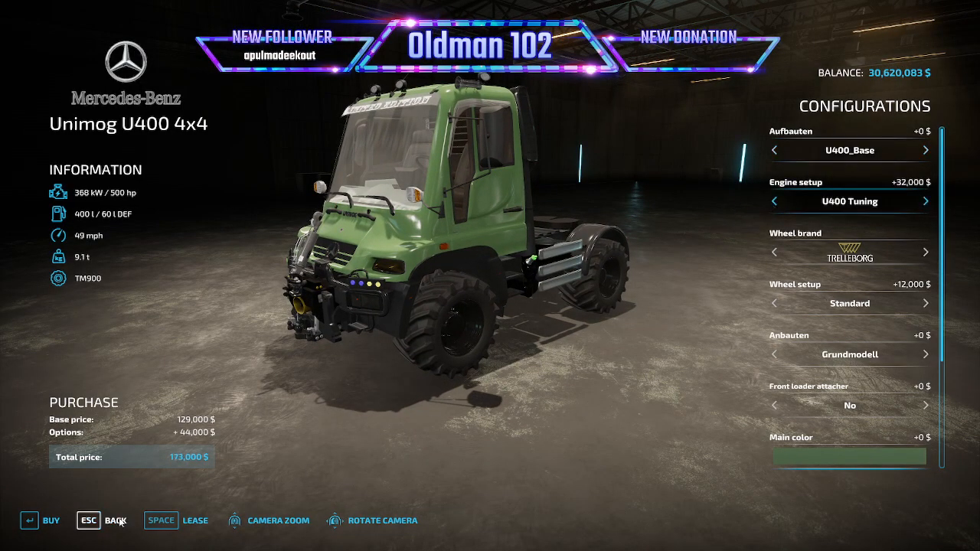
{"action": "left_click", "coordinate": [51, 522]}
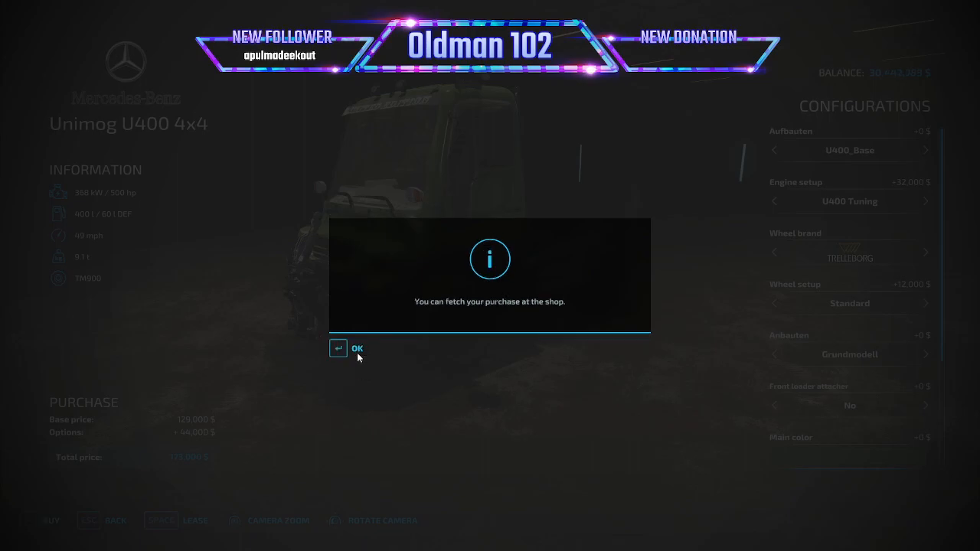
{"action": "left_click", "coordinate": [357, 349]}
{"action": "left_click", "coordinate": [114, 528]}
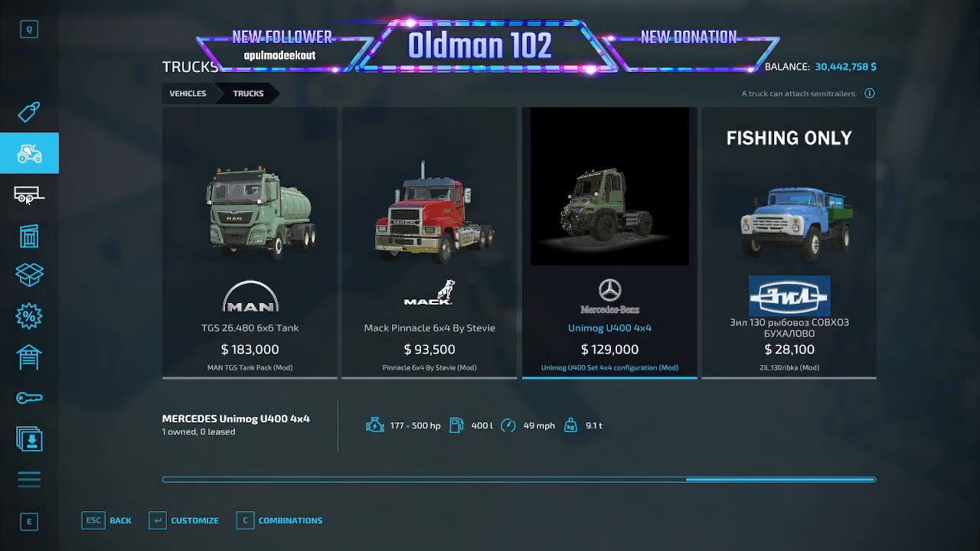
Buy the saltSpreader from the trailers category with the 150000 Liters capacity and leave the shop
{"action": "left_click", "coordinate": [27, 198]}
{"action": "key", "text": "Return"}
{"action": "scroll", "coordinate": [541, 261], "scroll_direction": "down", "scroll_amount": 10}
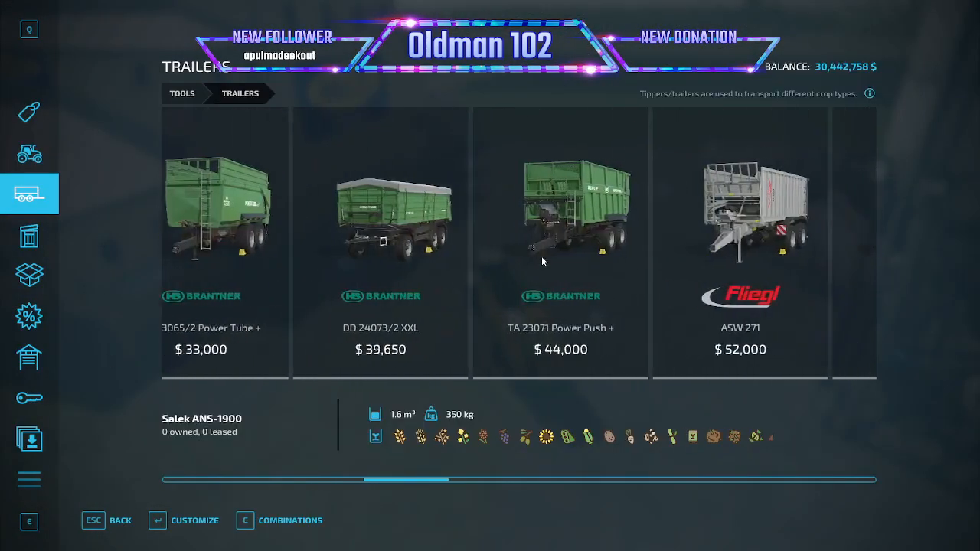
{"action": "scroll", "coordinate": [541, 261], "scroll_direction": "down", "scroll_amount": 6}
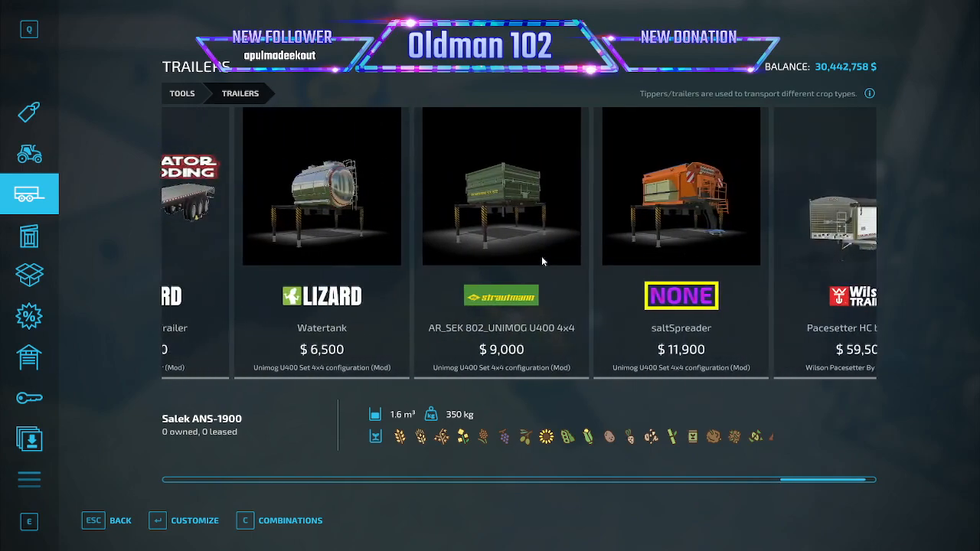
{"action": "left_click", "coordinate": [663, 299]}
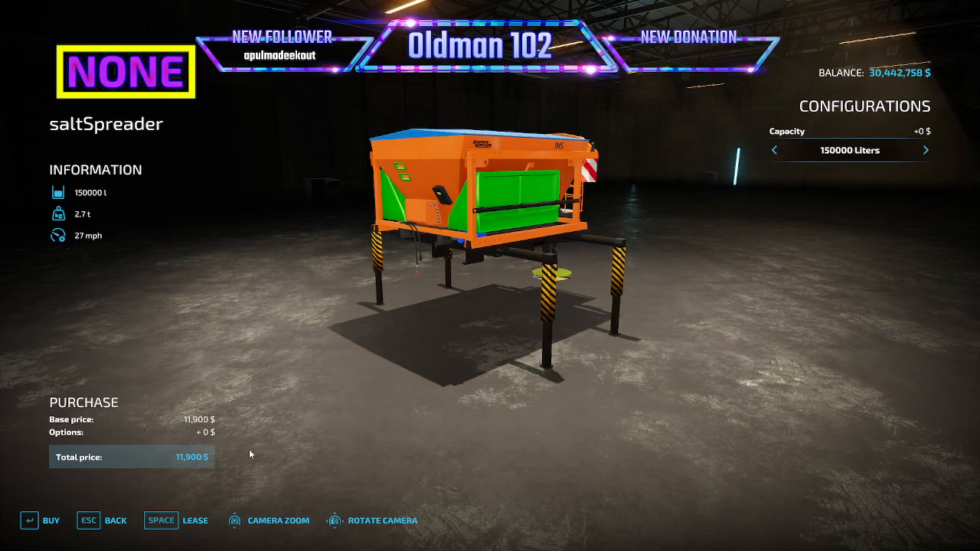
{"action": "left_click", "coordinate": [51, 521]}
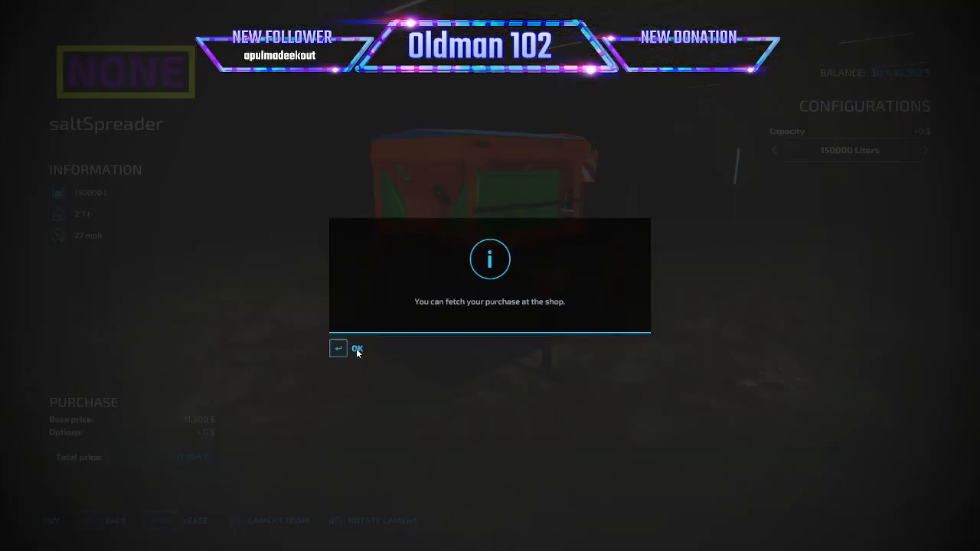
{"action": "left_click", "coordinate": [357, 351]}
{"action": "key", "text": "Escape"}
{"action": "key", "text": "Escape"}
{"action": "key", "text": "Escape"}
Switch to the new Unimog, back it under the salt spreader and attach the spreader
{"action": "key", "text": "Tab"}
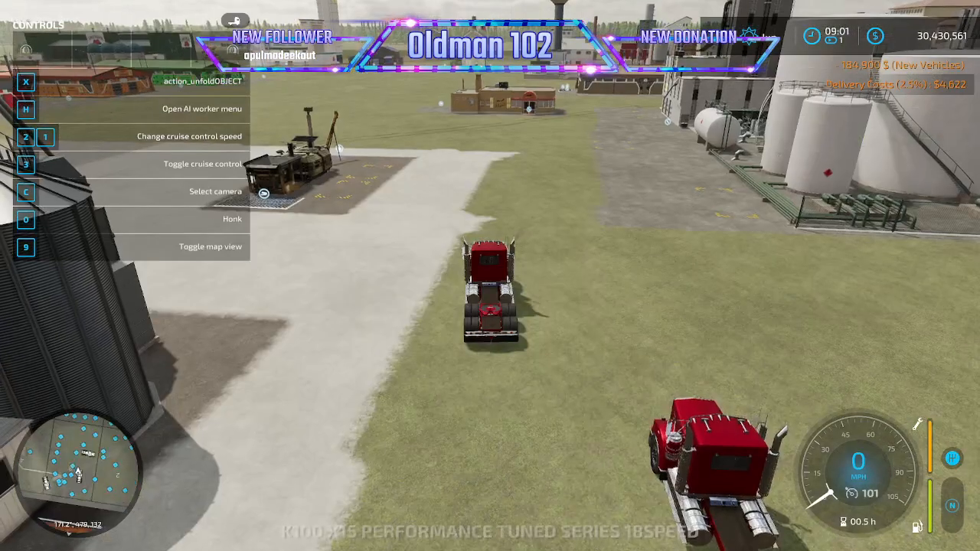
{"action": "key", "text": "Tab"}
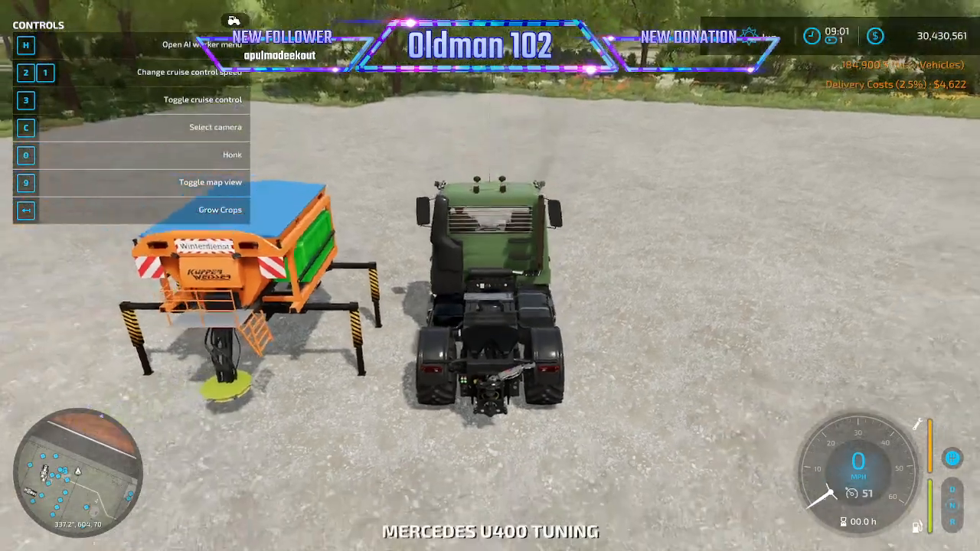
{"action": "key", "text": "w"}
{"action": "key", "text": "a"}
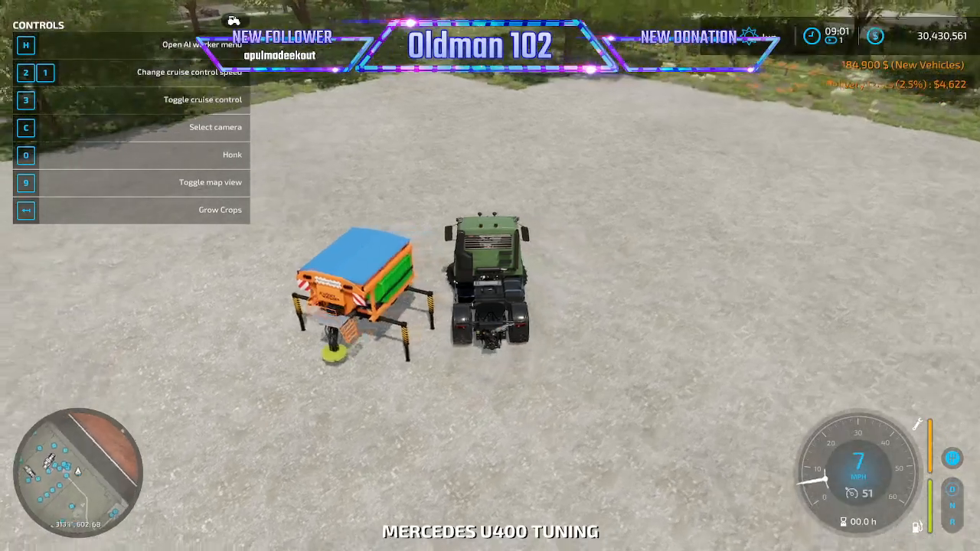
{"action": "key", "text": "s"}
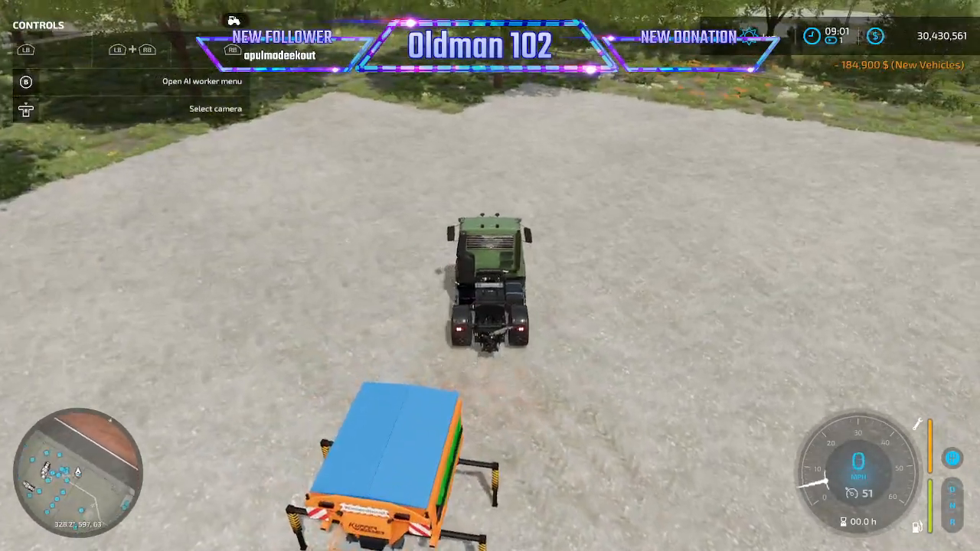
{"action": "key", "text": "s"}
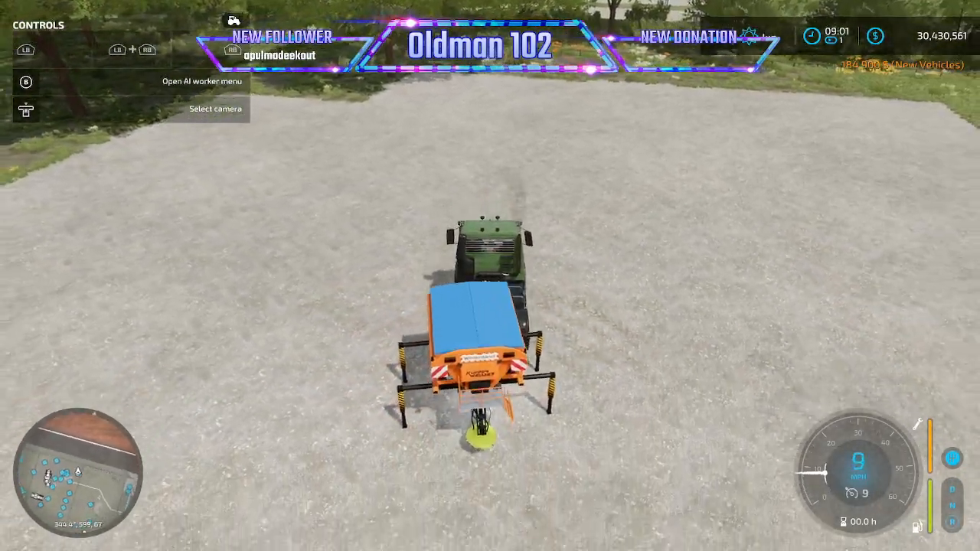
{"action": "key", "text": "q"}
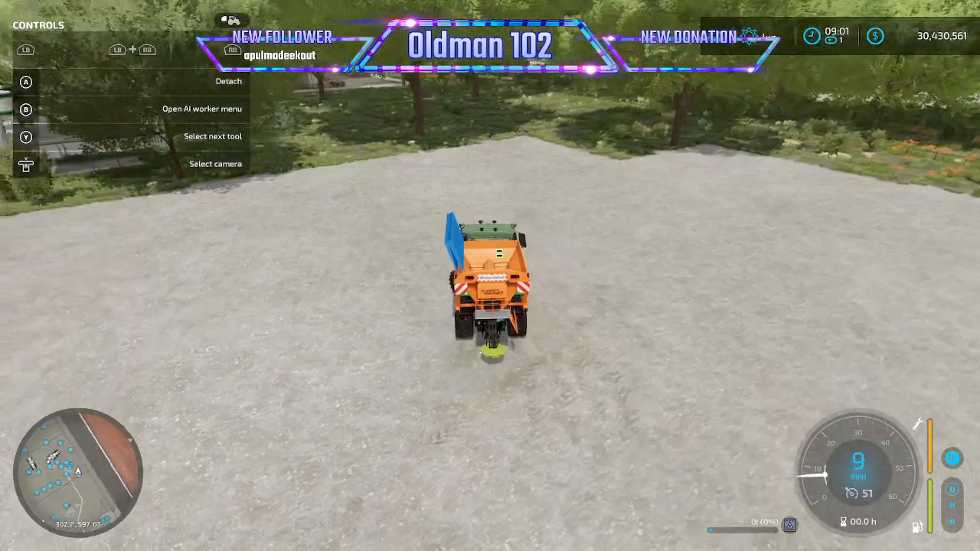
Drive the Unimog from the shop to the cement factory's loading station and fill the salt spreader with road salt
{"action": "key", "text": "w"}
{"action": "key", "text": "a"}
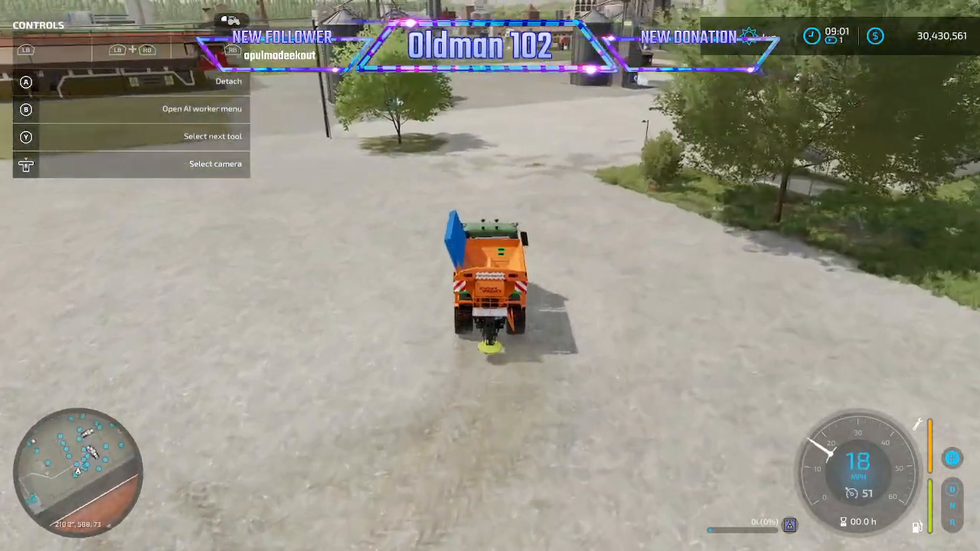
{"action": "key", "text": "w"}
{"action": "key", "text": "a"}
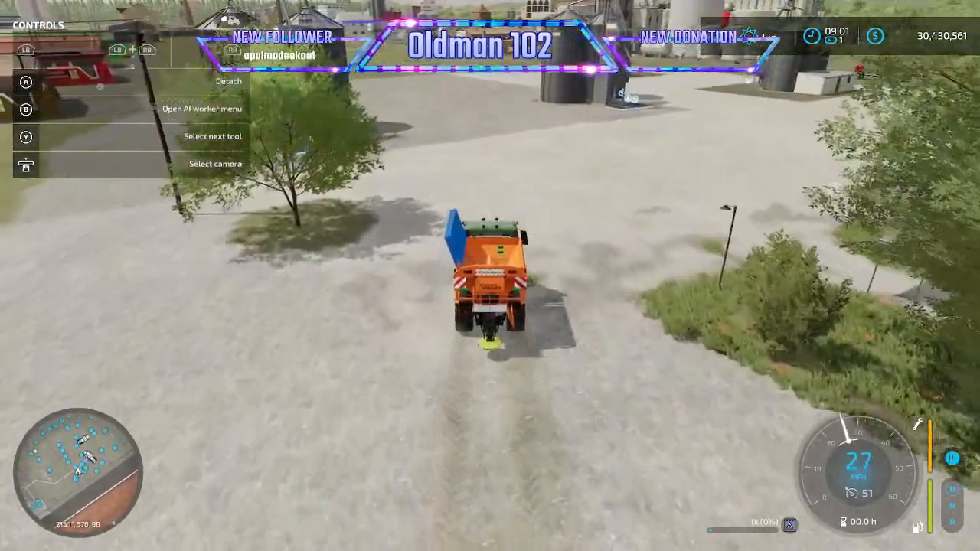
{"action": "key", "text": "w"}
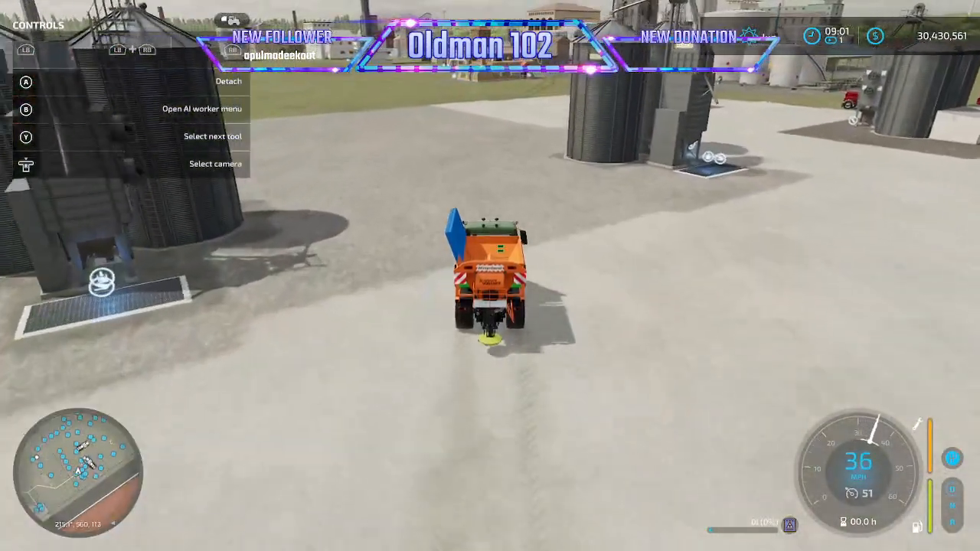
{"action": "key", "text": "w"}
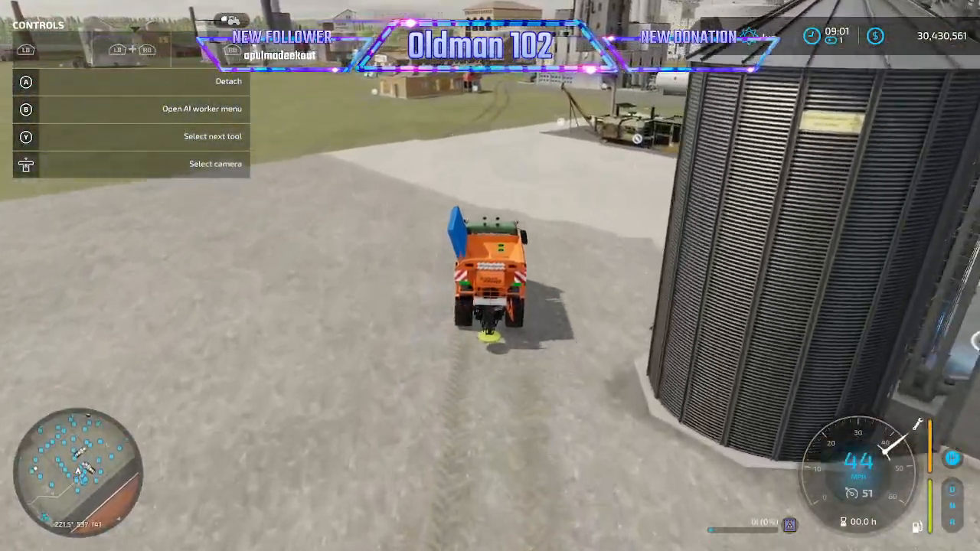
{"action": "key", "text": "w"}
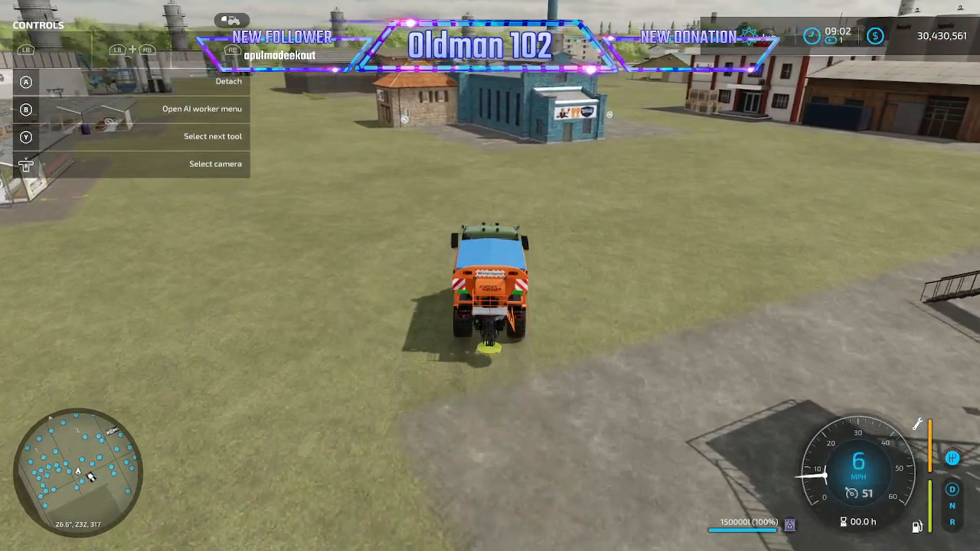
Save the game from the game settings page and return to the Unimog to spread road salt
{"action": "key", "text": "Escape"}
{"action": "scroll", "coordinate": [21, 325], "scroll_direction": "down", "scroll_amount": 5}
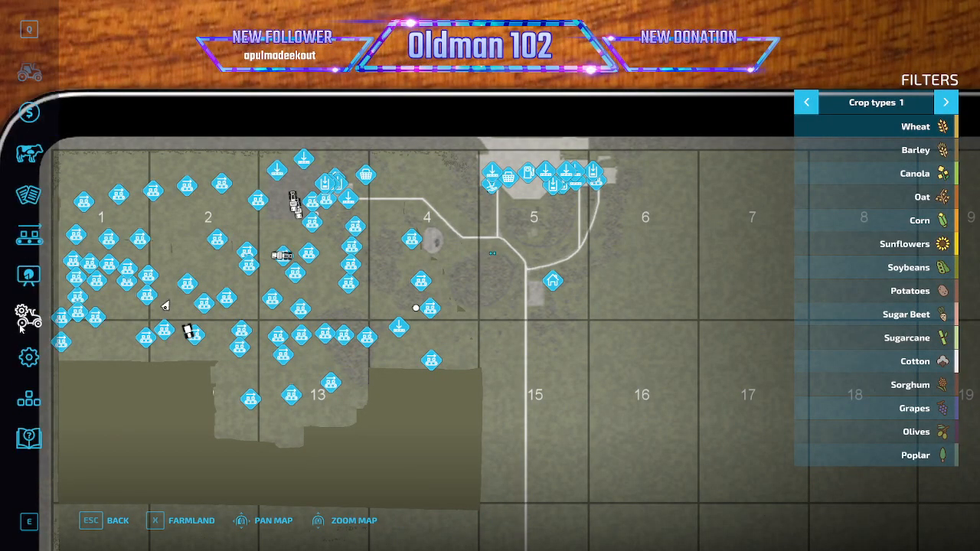
{"action": "left_click", "coordinate": [44, 327]}
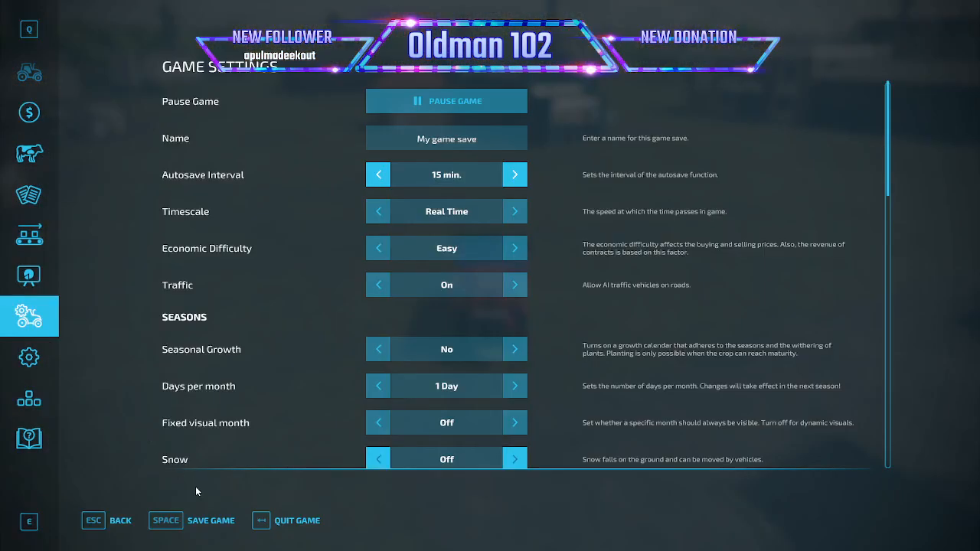
{"action": "left_click", "coordinate": [211, 520]}
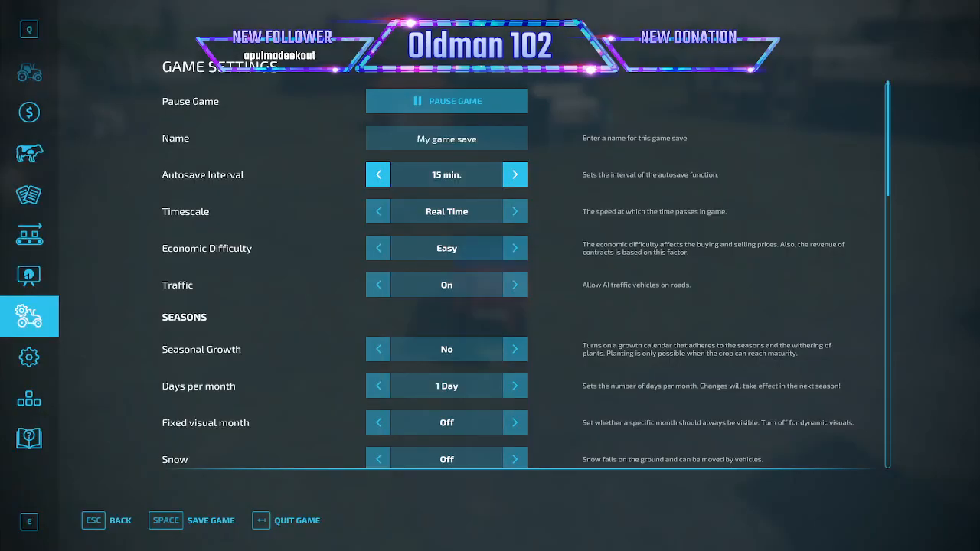
{"action": "key", "text": "Escape"}
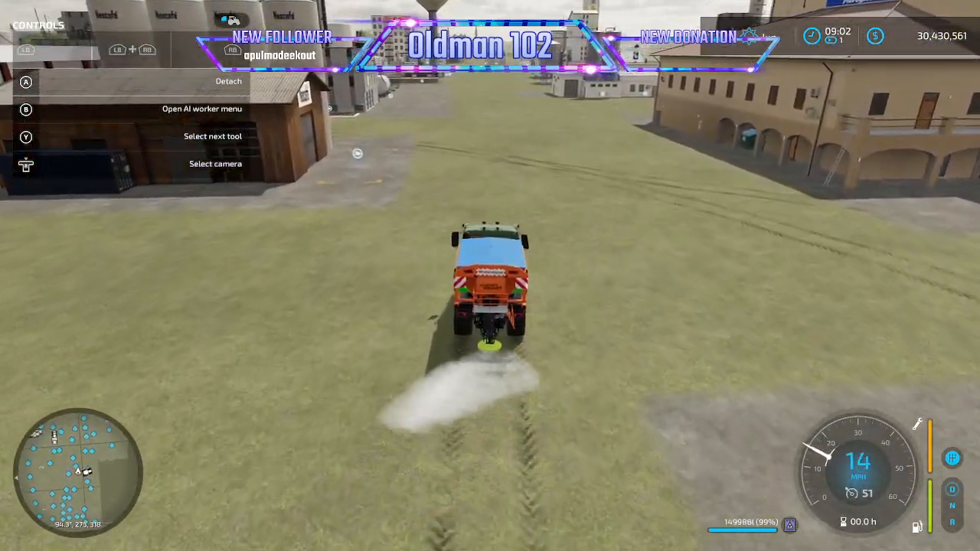
Quit the current savegame to the main menu and exit Farming Simulator 22
{"action": "key", "text": "Escape"}
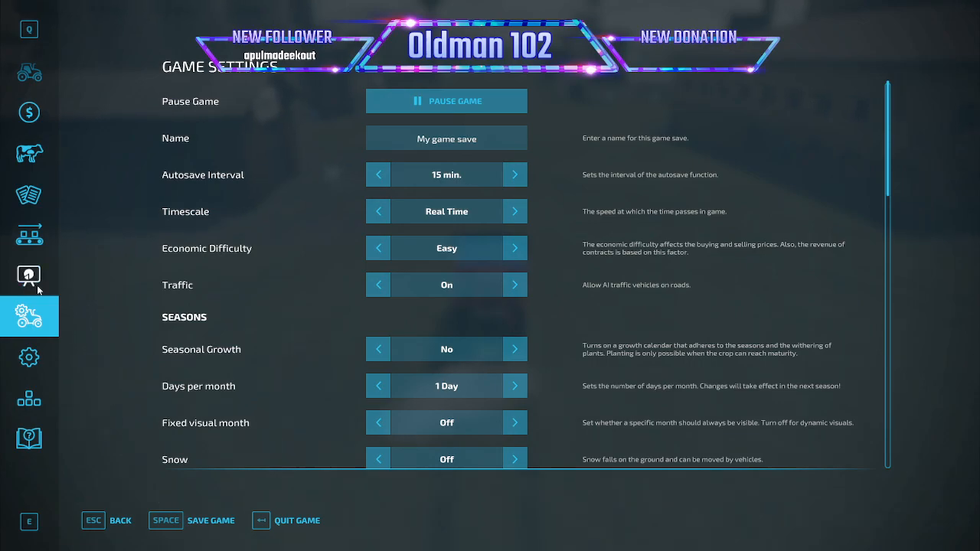
{"action": "left_click", "coordinate": [297, 527]}
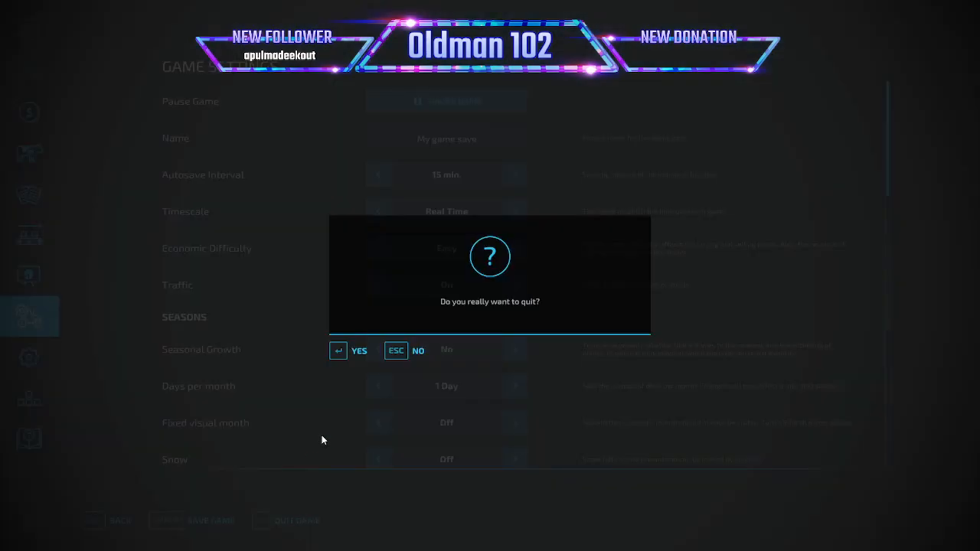
{"action": "left_click", "coordinate": [348, 357]}
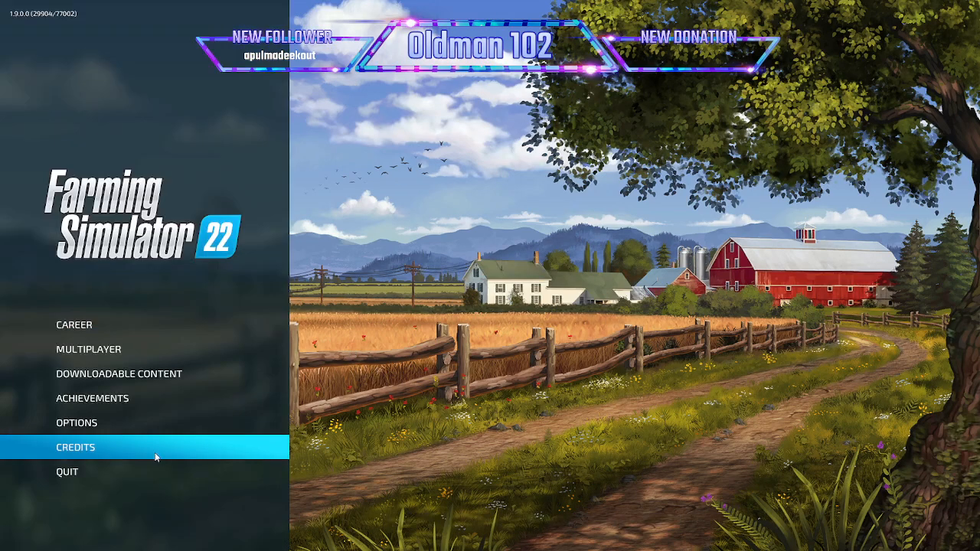
{"action": "left_click", "coordinate": [124, 472]}
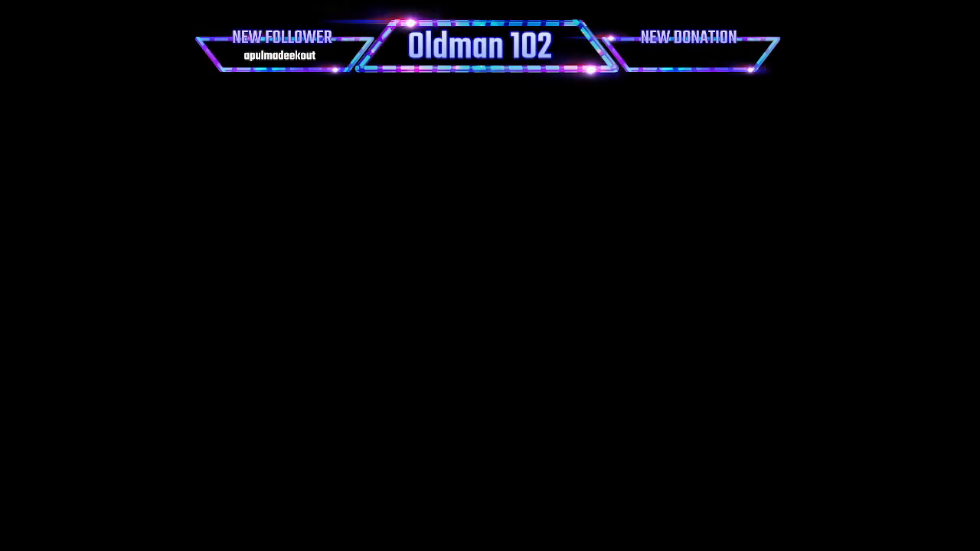
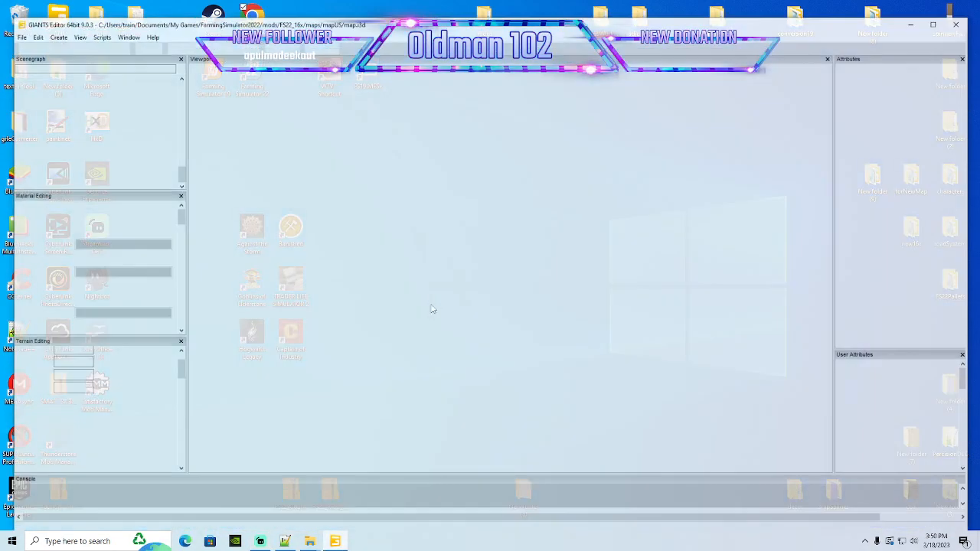
{"action": "scroll", "coordinate": [472, 312], "scroll_direction": "down", "scroll_amount": 3}
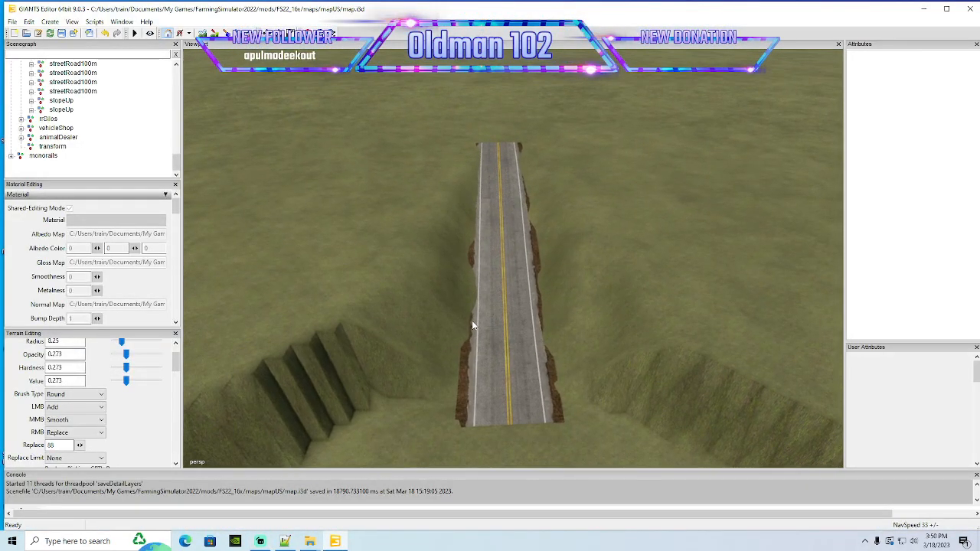
{"action": "scroll", "coordinate": [472, 326], "scroll_direction": "up", "scroll_amount": 4}
{"action": "scroll", "coordinate": [473, 326], "scroll_direction": "down", "scroll_amount": 5}
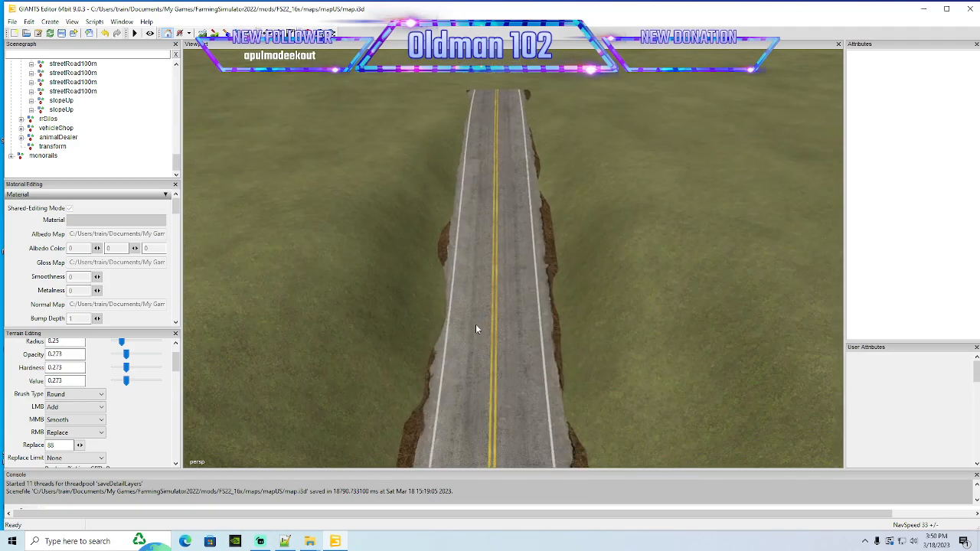
Sculpt the terrain along the ramp road's left edge to cover the exposed dirt shoulder, using a brush radius of about 3.75
{"action": "left_click_drag", "start_coordinate": [476, 326], "coordinate": [533, 329], "text": "alt"}
{"action": "scroll", "coordinate": [541, 341], "scroll_direction": "up", "scroll_amount": 5}
{"action": "scroll", "coordinate": [529, 330], "scroll_direction": "down", "scroll_amount": 4}
{"action": "scroll", "coordinate": [532, 329], "scroll_direction": "up", "scroll_amount": 3}
{"action": "scroll", "coordinate": [532, 329], "scroll_direction": "down", "scroll_amount": 2}
{"action": "scroll", "coordinate": [534, 333], "scroll_direction": "up", "scroll_amount": 3}
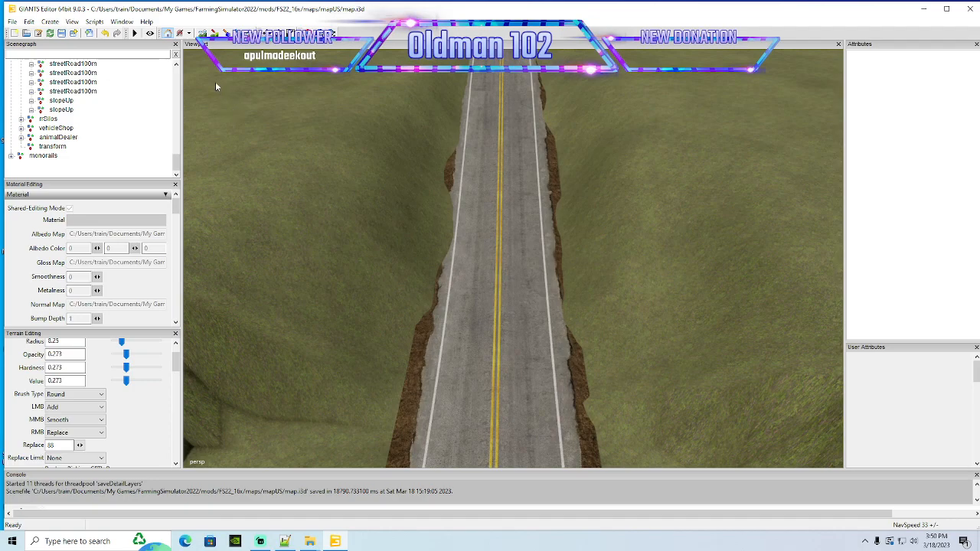
{"action": "left_click", "coordinate": [203, 33]}
{"action": "scroll", "coordinate": [463, 188], "scroll_direction": "down", "scroll_amount": 2}
{"action": "scroll", "coordinate": [459, 175], "scroll_direction": "down", "scroll_amount": 1}
{"action": "mouse_move", "coordinate": [441, 170]}
{"action": "middle_mouse_down"}
{"action": "mouse_move", "coordinate": [451, 237]}
{"action": "mouse_move", "coordinate": [434, 302]}
{"action": "mouse_move", "coordinate": [435, 280]}
{"action": "mouse_move", "coordinate": [421, 311]}
{"action": "middle_mouse_up"}
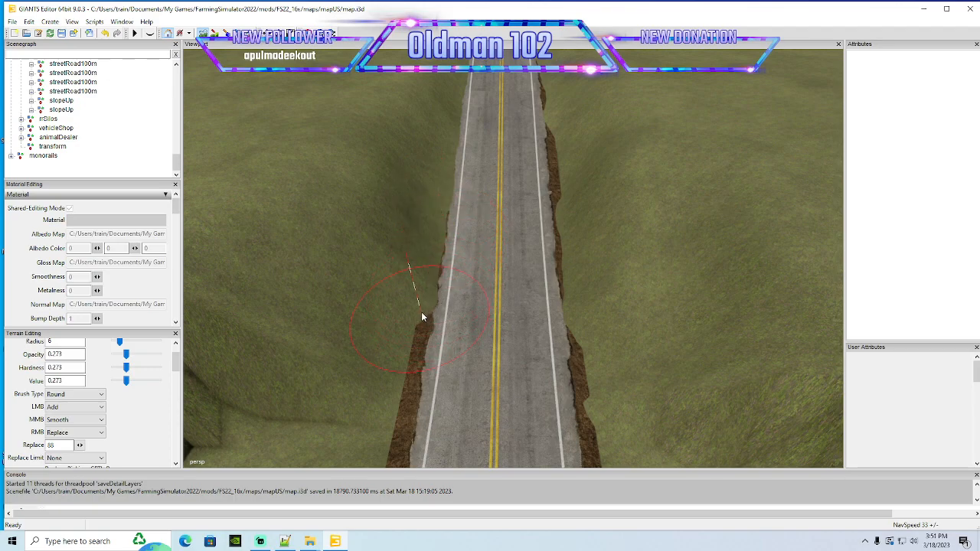
{"action": "scroll", "coordinate": [401, 366], "scroll_direction": "down", "scroll_amount": 9}
{"action": "mouse_move", "coordinate": [400, 367]}
{"action": "left_mouse_down"}
{"action": "mouse_move", "coordinate": [409, 359]}
{"action": "mouse_move", "coordinate": [412, 385]}
{"action": "mouse_move", "coordinate": [433, 361]}
{"action": "left_mouse_up"}
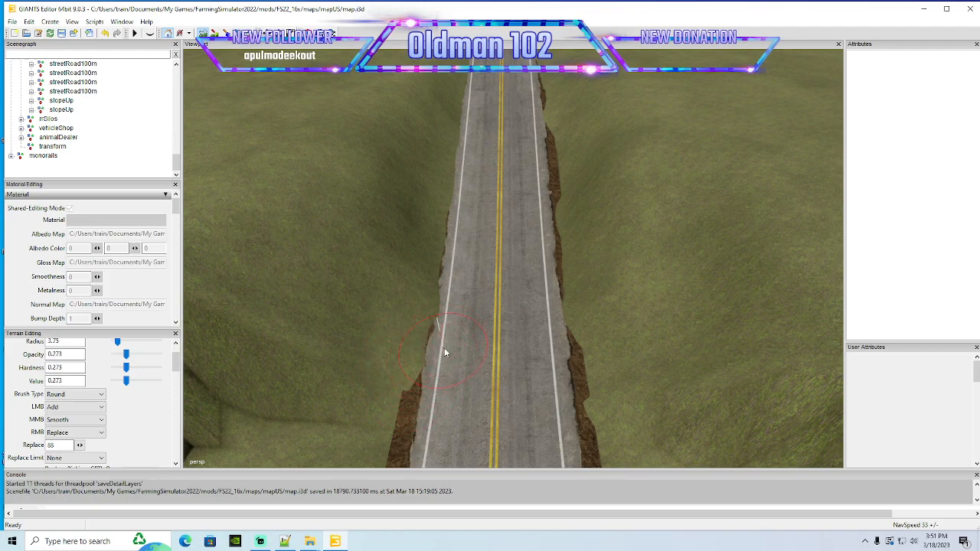
Sculpt the terrain along the ramp road's right edge to cover its exposed dirt shoulder, using a brush radius of about 4.5
{"action": "mouse_move", "coordinate": [544, 104]}
{"action": "left_mouse_down"}
{"action": "mouse_move", "coordinate": [540, 179]}
{"action": "mouse_move", "coordinate": [549, 192]}
{"action": "left_mouse_up"}
{"action": "scroll", "coordinate": [551, 169], "scroll_direction": "up", "scroll_amount": 2}
{"action": "scroll", "coordinate": [532, 180], "scroll_direction": "up", "scroll_amount": 1}
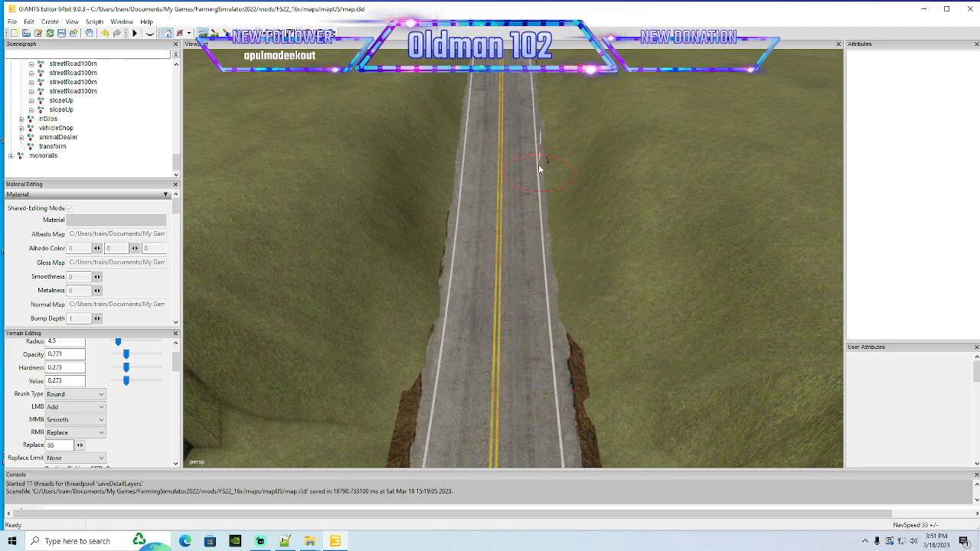
{"action": "scroll", "coordinate": [536, 122], "scroll_direction": "up", "scroll_amount": 1}
{"action": "scroll", "coordinate": [443, 208], "scroll_direction": "down", "scroll_amount": 3}
Blend the terrain over both dirt shoulders at the lower end of the ramp road and smooth the ground off the asphalt
{"action": "mouse_move", "coordinate": [443, 208]}
{"action": "left_mouse_down", "text": "alt"}
{"action": "mouse_move", "coordinate": [445, 252]}
{"action": "mouse_move", "coordinate": [446, 192]}
{"action": "left_mouse_up", "text": "alt"}
{"action": "scroll", "coordinate": [446, 252], "scroll_direction": "up", "scroll_amount": 2}
{"action": "scroll", "coordinate": [447, 249], "scroll_direction": "up", "scroll_amount": 2}
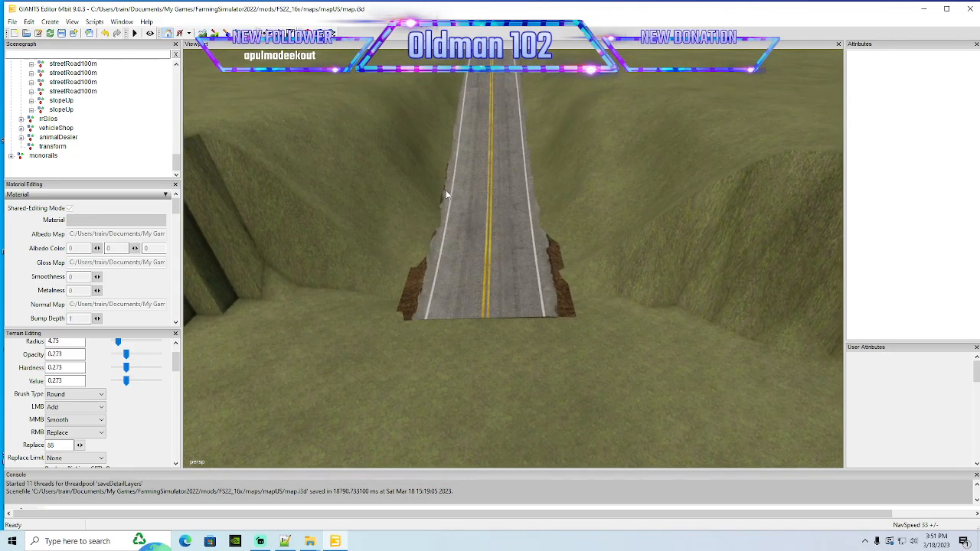
{"action": "left_click", "coordinate": [202, 32]}
{"action": "scroll", "coordinate": [391, 269], "scroll_direction": "down", "scroll_amount": 6}
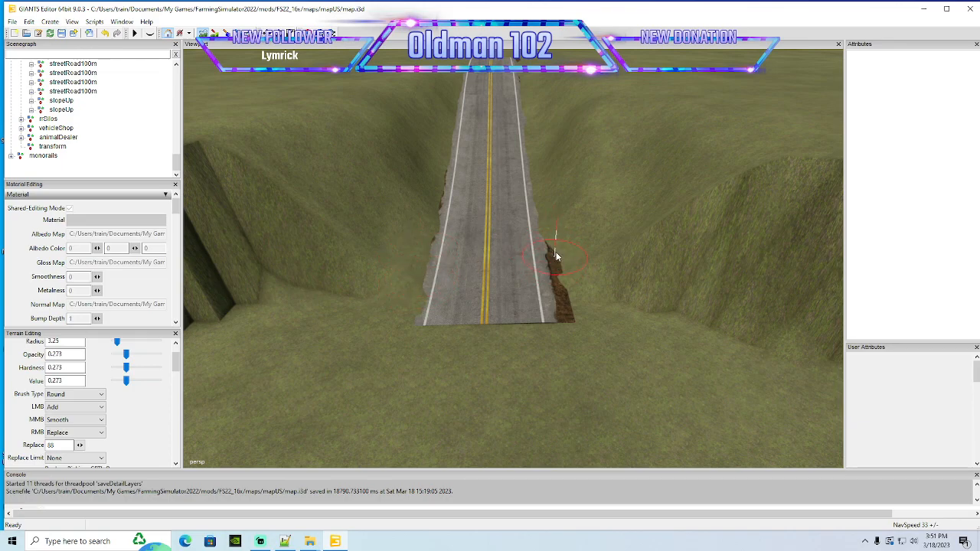
{"action": "left_click", "coordinate": [560, 298]}
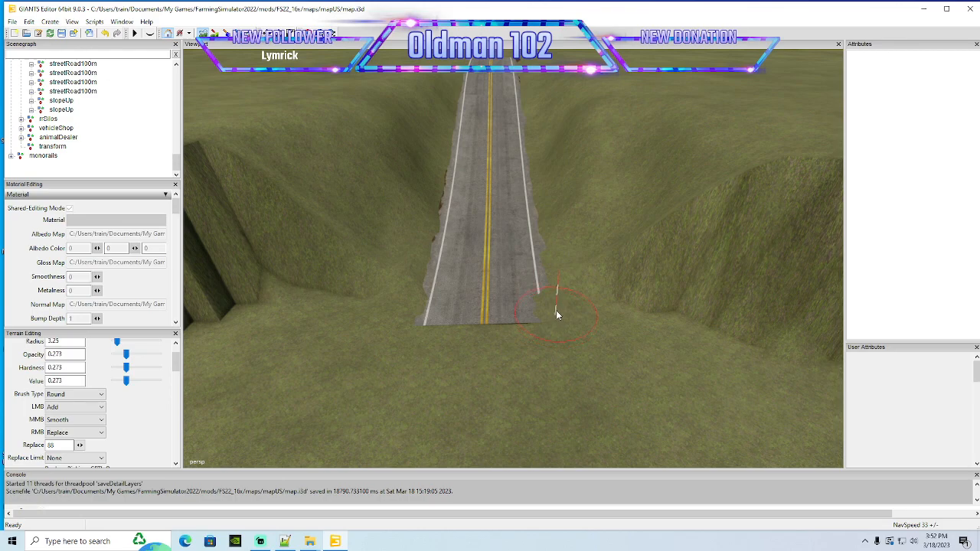
{"action": "middle_click", "coordinate": [535, 304]}
Keep Replace as the brush's third action and set the terrain brush's opacity, hardness and value to 1
{"action": "left_click", "coordinate": [77, 432]}
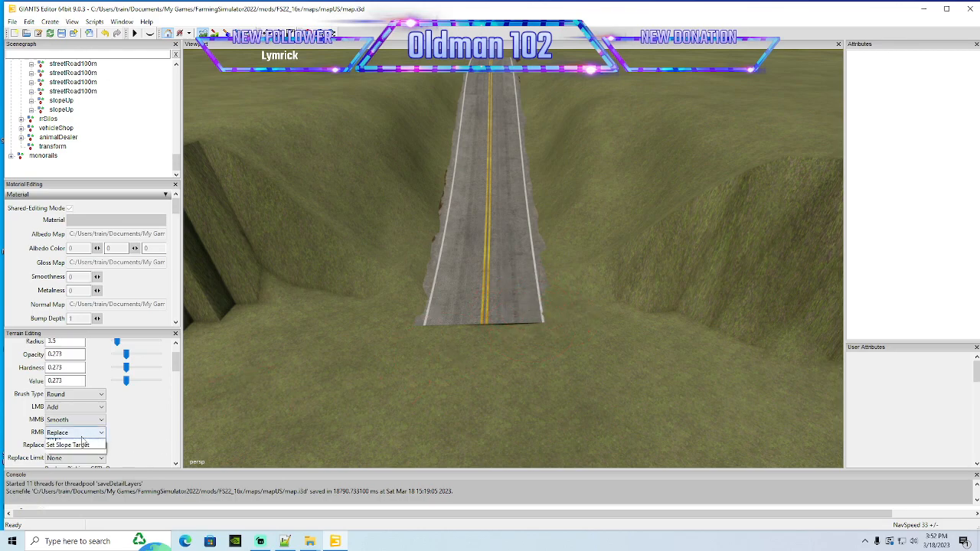
{"action": "left_click", "coordinate": [67, 435]}
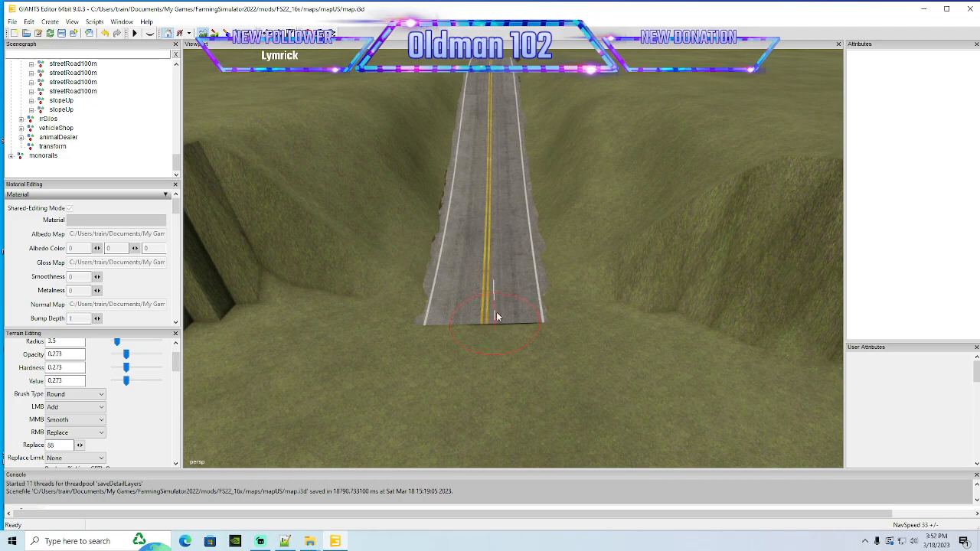
{"action": "mouse_move", "coordinate": [126, 355]}
{"action": "left_mouse_down"}
{"action": "mouse_move", "coordinate": [184, 360]}
{"action": "mouse_move", "coordinate": [159, 381]}
{"action": "left_mouse_up"}
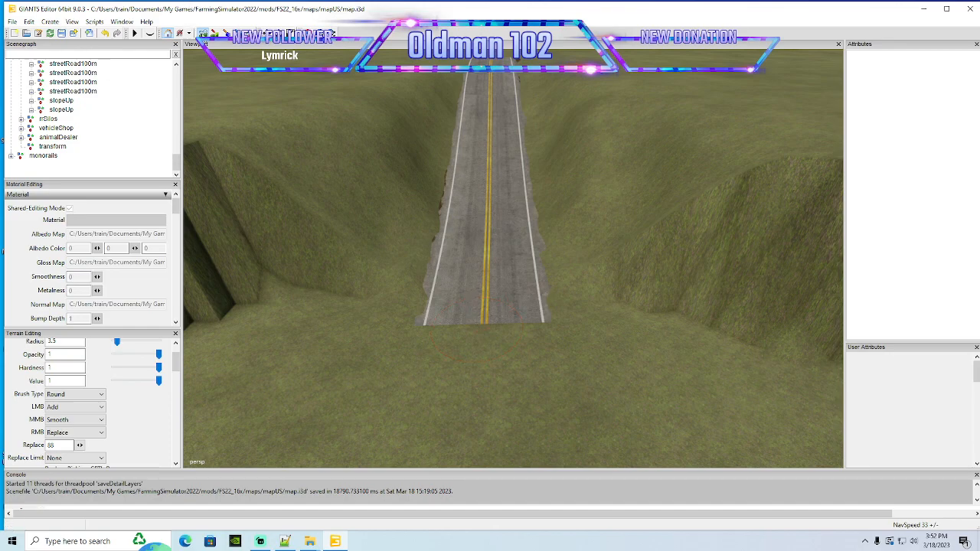
Survey the map from the dock ramp along the coast and its roads to the grain silos and the river bridges
{"action": "scroll", "coordinate": [446, 184], "scroll_direction": "down", "scroll_amount": 10}
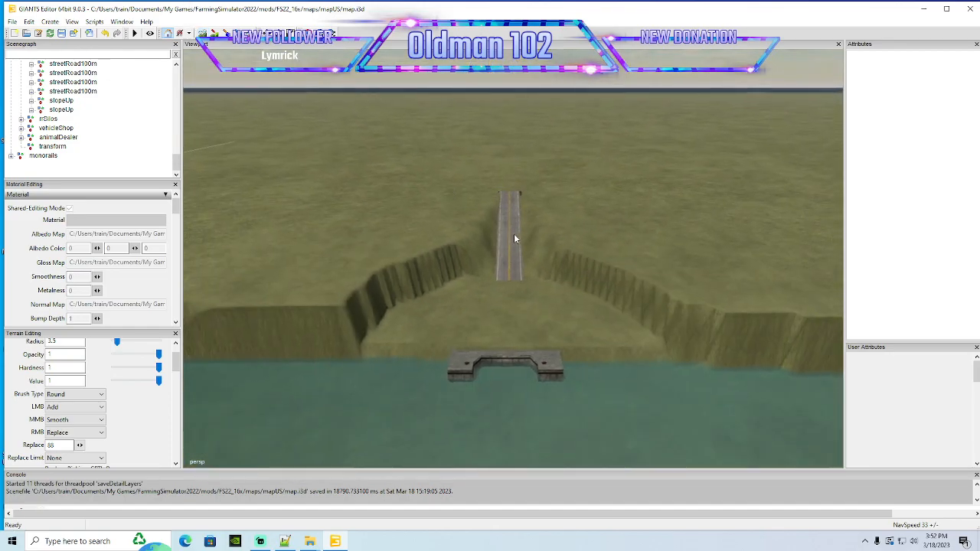
{"action": "right_click_drag", "start_coordinate": [521, 204], "coordinate": [379, 163]}
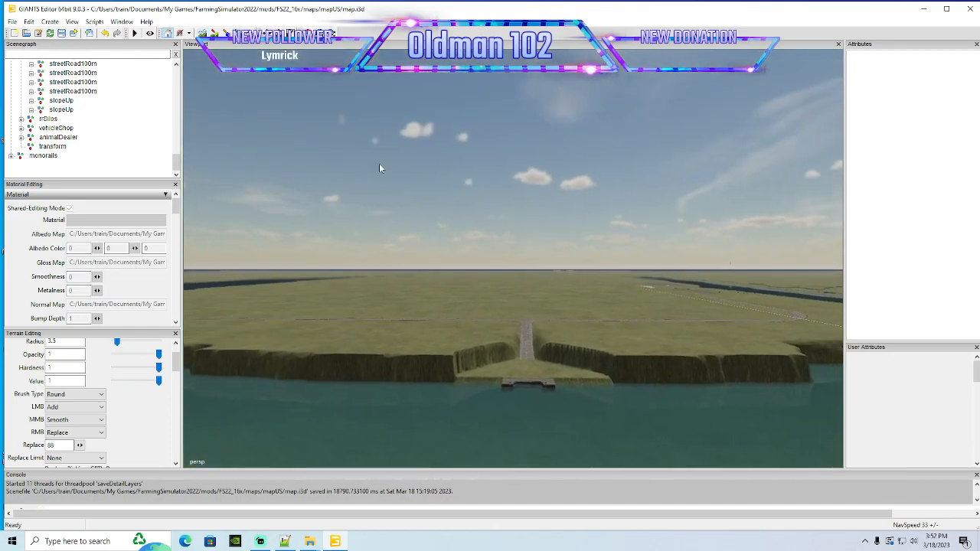
{"action": "scroll", "coordinate": [379, 164], "scroll_direction": "up", "scroll_amount": 8}
{"action": "left_click_drag", "start_coordinate": [379, 164], "coordinate": [437, 201], "text": "alt"}
{"action": "scroll", "coordinate": [433, 252], "scroll_direction": "down", "scroll_amount": 10}
{"action": "left_click_drag", "start_coordinate": [535, 238], "coordinate": [358, 218], "text": "alt"}
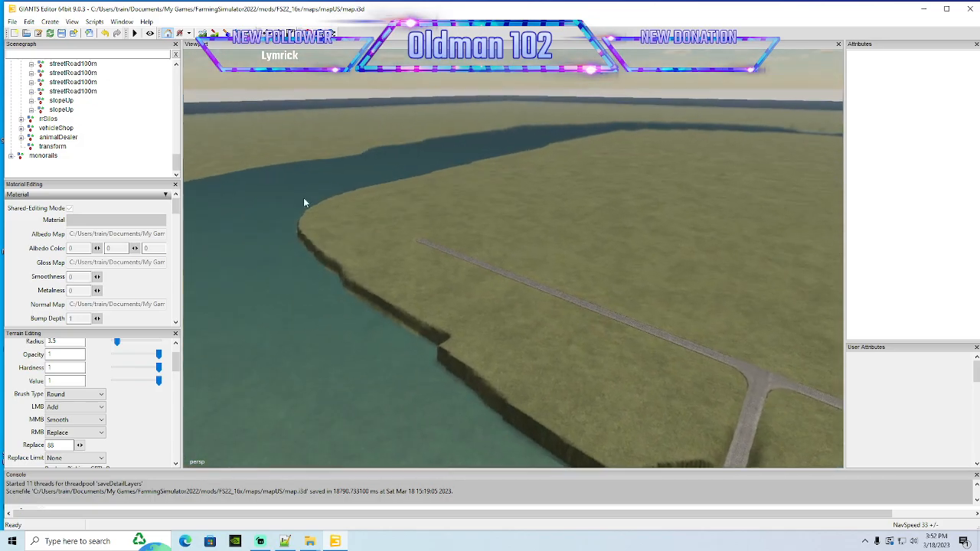
{"action": "left_click_drag", "start_coordinate": [404, 189], "coordinate": [525, 225], "text": "alt"}
{"action": "left_click_drag", "start_coordinate": [695, 158], "coordinate": [562, 163], "text": "alt"}
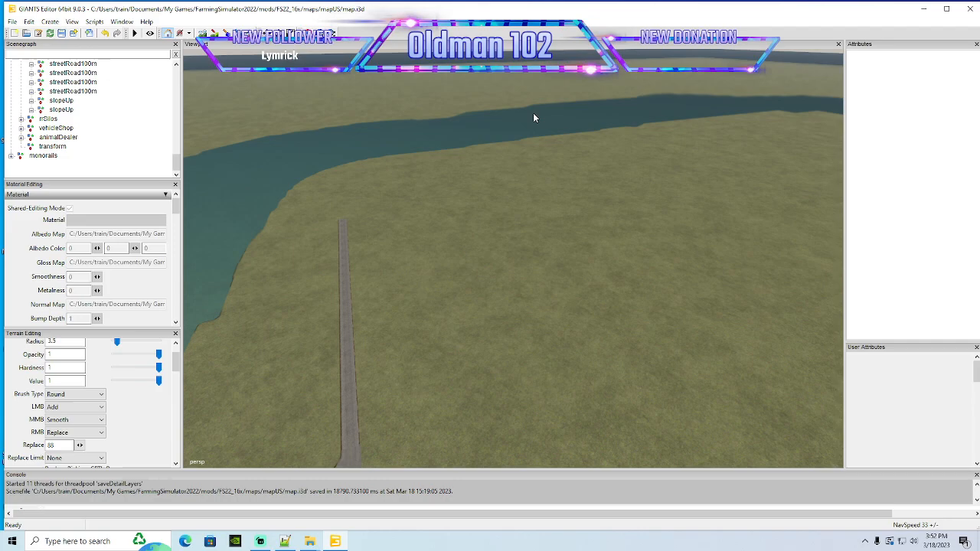
{"action": "left_click_drag", "start_coordinate": [326, 224], "coordinate": [700, 225], "text": "alt"}
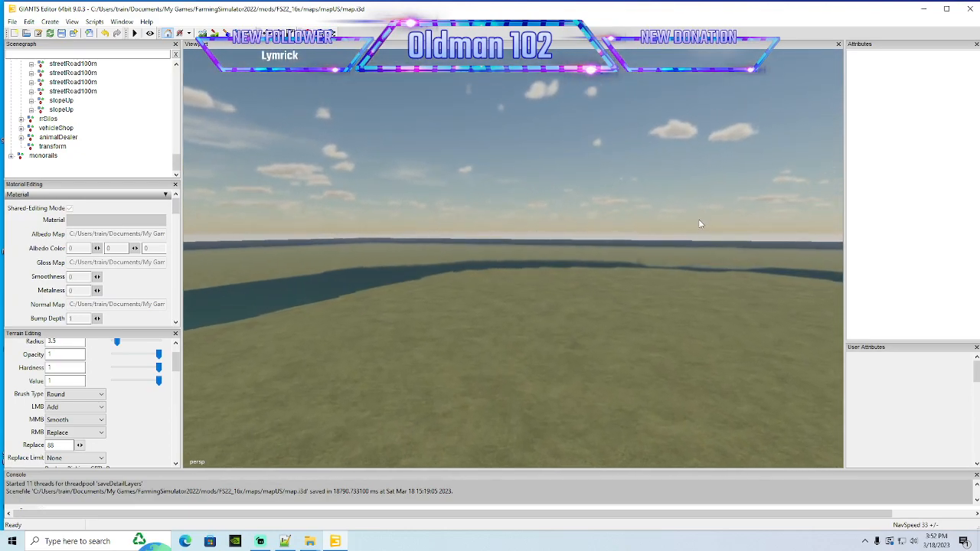
{"action": "scroll", "coordinate": [699, 223], "scroll_direction": "up", "scroll_amount": 3}
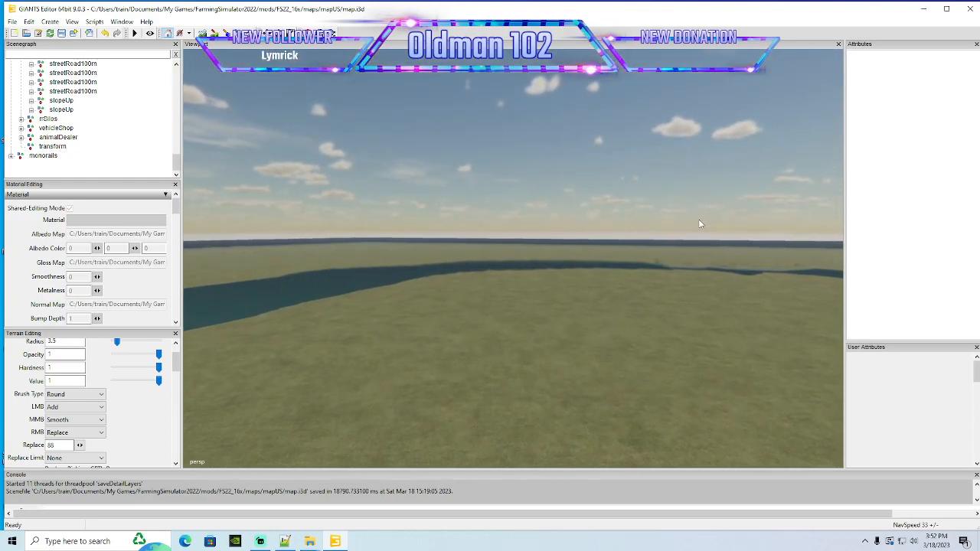
{"action": "scroll", "coordinate": [699, 224], "scroll_direction": "up", "scroll_amount": 4}
{"action": "left_click_drag", "start_coordinate": [699, 223], "coordinate": [796, 216], "text": "alt"}
{"action": "scroll", "coordinate": [699, 216], "scroll_direction": "up", "scroll_amount": 4}
{"action": "scroll", "coordinate": [769, 212], "scroll_direction": "up", "scroll_amount": 5}
{"action": "scroll", "coordinate": [795, 220], "scroll_direction": "up", "scroll_amount": 8}
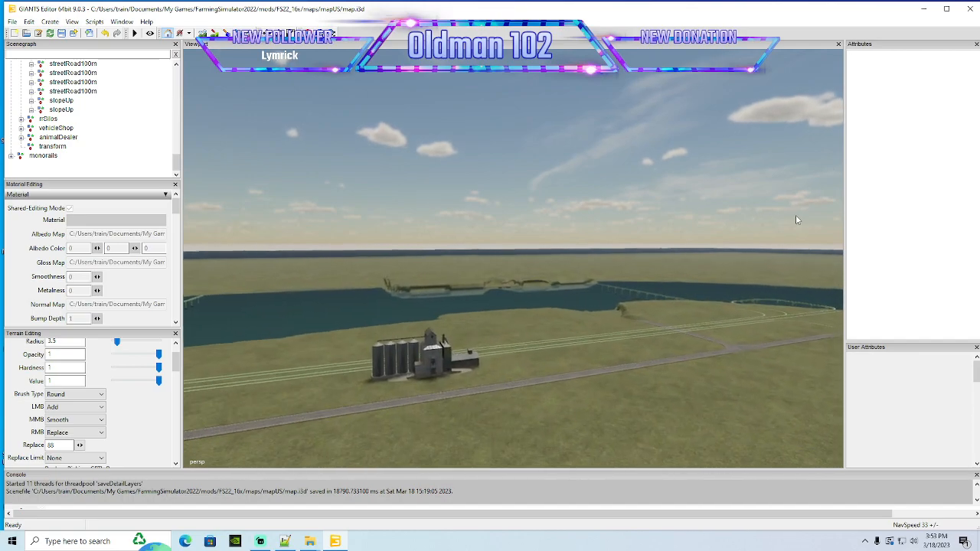
{"action": "scroll", "coordinate": [796, 218], "scroll_direction": "up", "scroll_amount": 6}
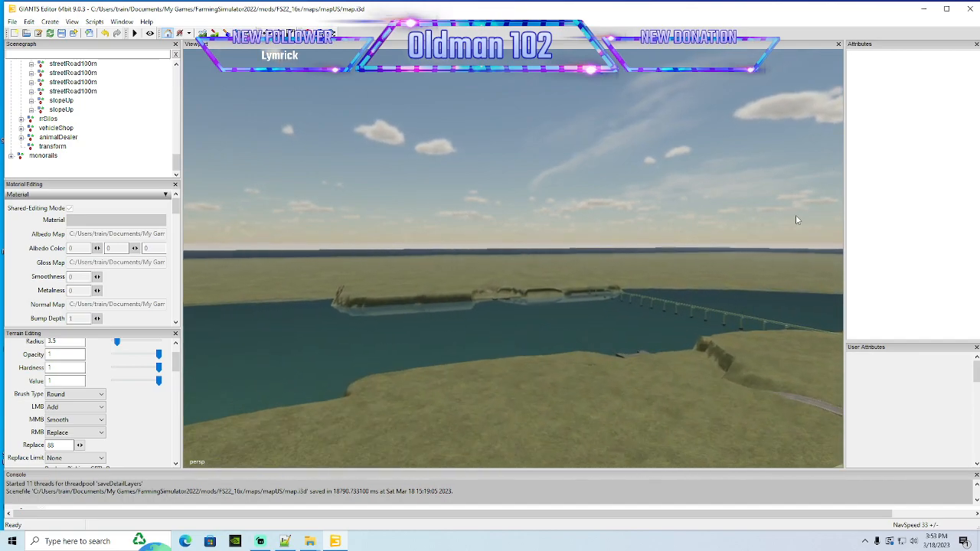
Examine the road beside the grain silos, its open end near the river and the monorail tracks next to it
{"action": "left_click_drag", "start_coordinate": [796, 217], "coordinate": [561, 314], "text": "alt"}
{"action": "scroll", "coordinate": [562, 310], "scroll_direction": "down", "scroll_amount": 8}
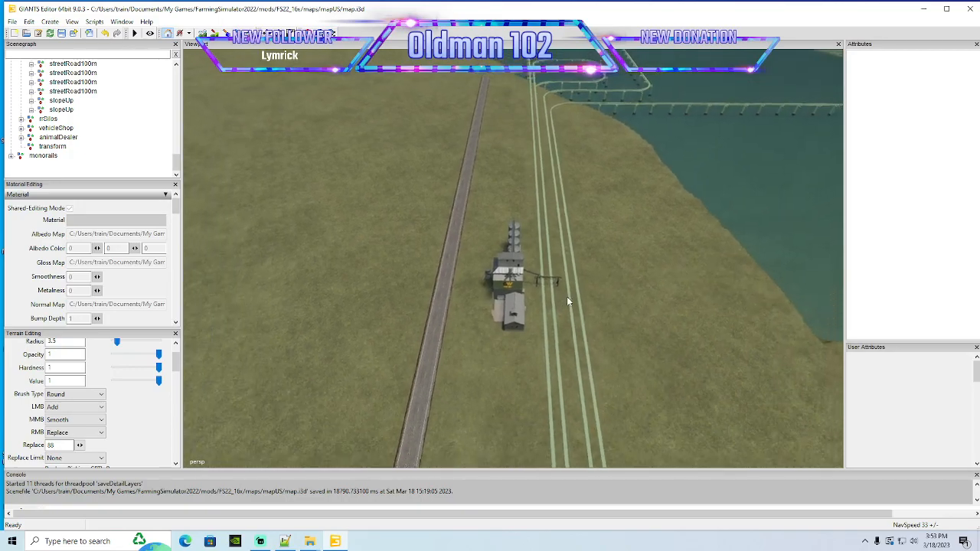
{"action": "left_click_drag", "start_coordinate": [485, 173], "coordinate": [481, 148], "text": "alt"}
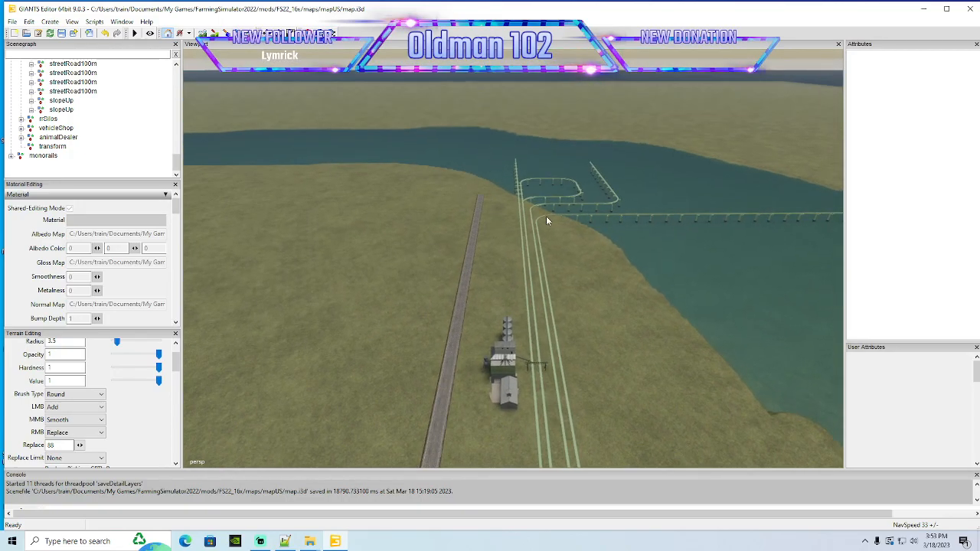
{"action": "left_click_drag", "start_coordinate": [545, 216], "coordinate": [617, 314], "text": "alt"}
{"action": "scroll", "coordinate": [618, 314], "scroll_direction": "up", "scroll_amount": 3}
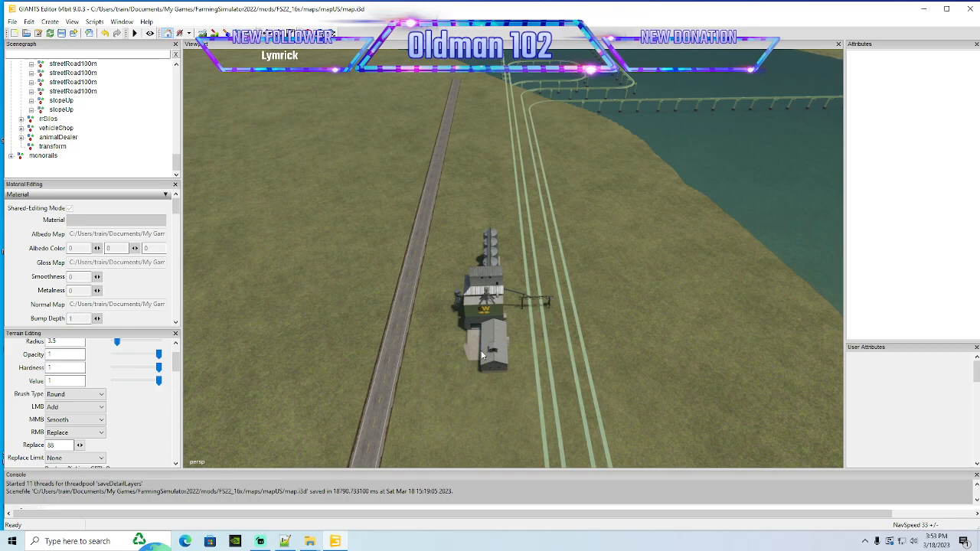
{"action": "left_click_drag", "start_coordinate": [595, 330], "coordinate": [420, 138], "text": "alt"}
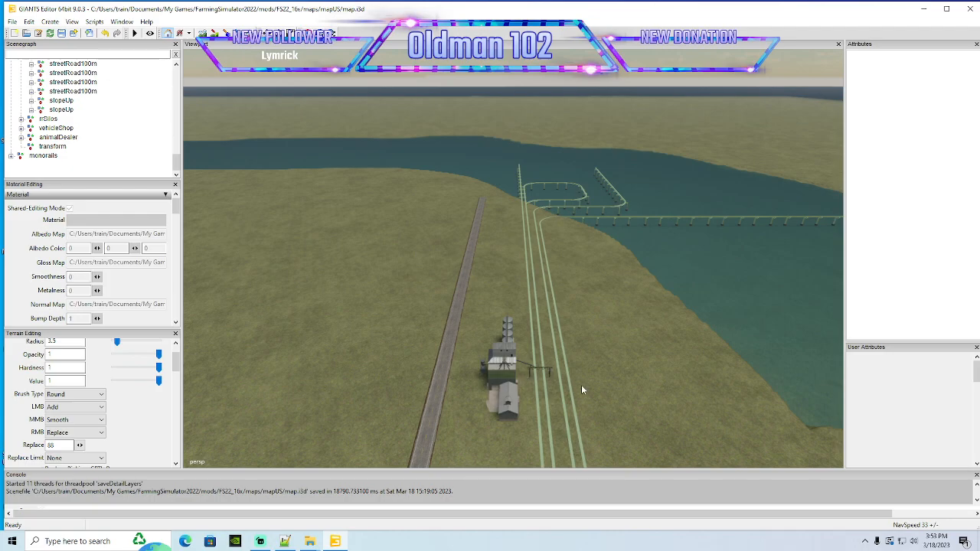
{"action": "left_click_drag", "start_coordinate": [577, 384], "coordinate": [577, 410], "text": "alt"}
{"action": "scroll", "coordinate": [577, 410], "scroll_direction": "up", "scroll_amount": 3}
{"action": "scroll", "coordinate": [578, 414], "scroll_direction": "up", "scroll_amount": 1}
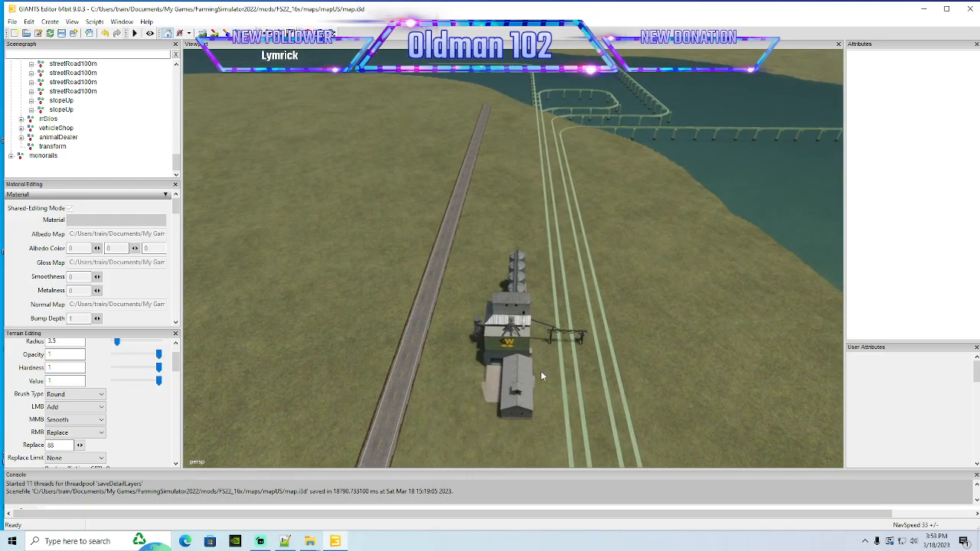
{"action": "left_click_drag", "start_coordinate": [544, 374], "coordinate": [581, 383], "text": "alt"}
{"action": "left_click_drag", "start_coordinate": [577, 290], "coordinate": [673, 291], "text": "alt"}
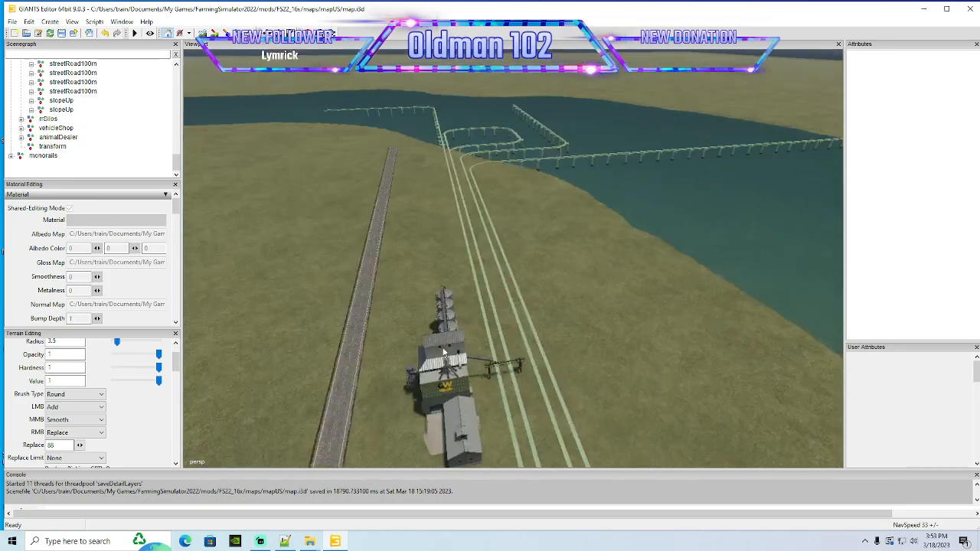
{"action": "left_click_drag", "start_coordinate": [521, 340], "coordinate": [227, 329], "text": "alt"}
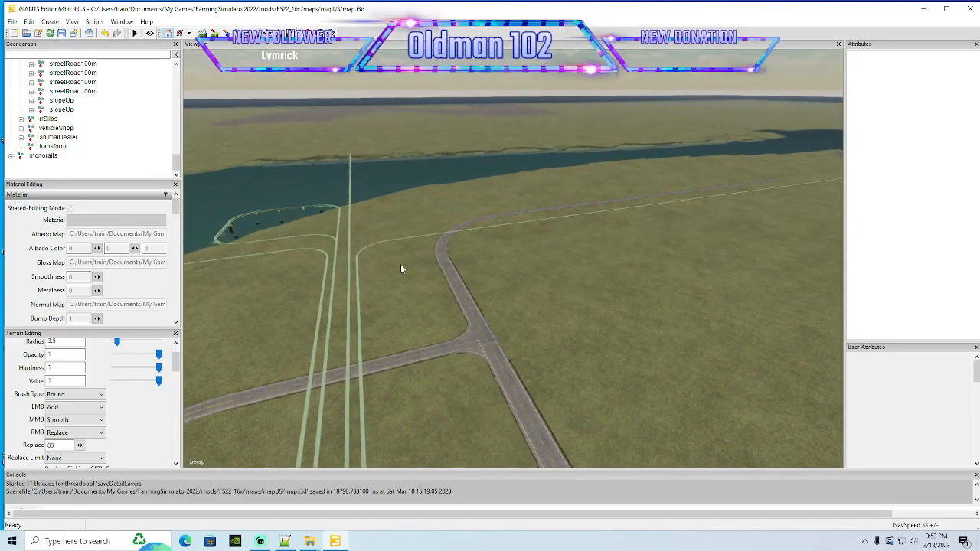
Duplicate the entire curve100m90Left road group beyond the T-junction
{"action": "left_click", "coordinate": [442, 247]}
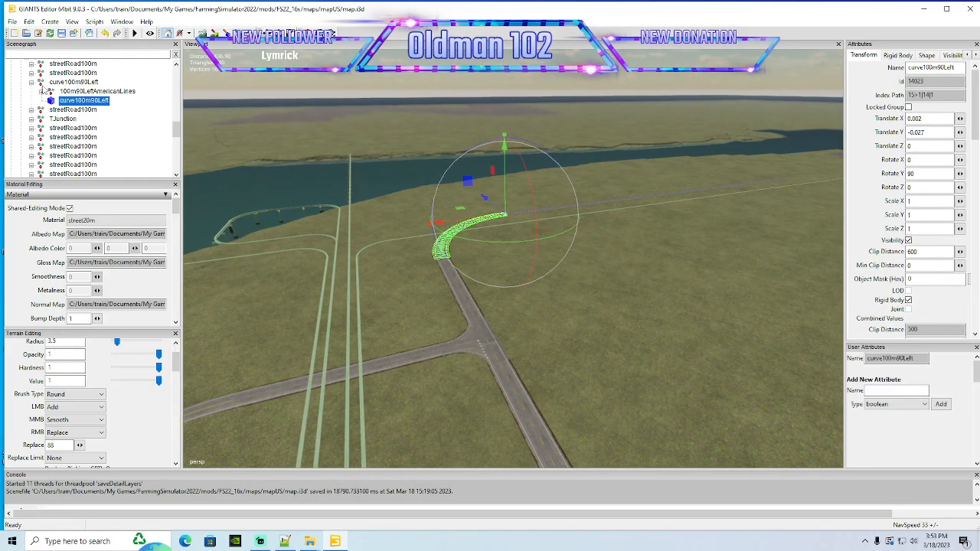
{"action": "left_click", "coordinate": [42, 83]}
{"action": "left_click", "coordinate": [32, 82]}
{"action": "left_click_drag", "start_coordinate": [252, 295], "coordinate": [372, 299], "text": "alt"}
{"action": "scroll", "coordinate": [373, 303], "scroll_direction": "down", "scroll_amount": 2}
{"action": "left_click_drag", "start_coordinate": [373, 299], "coordinate": [373, 303], "text": "alt"}
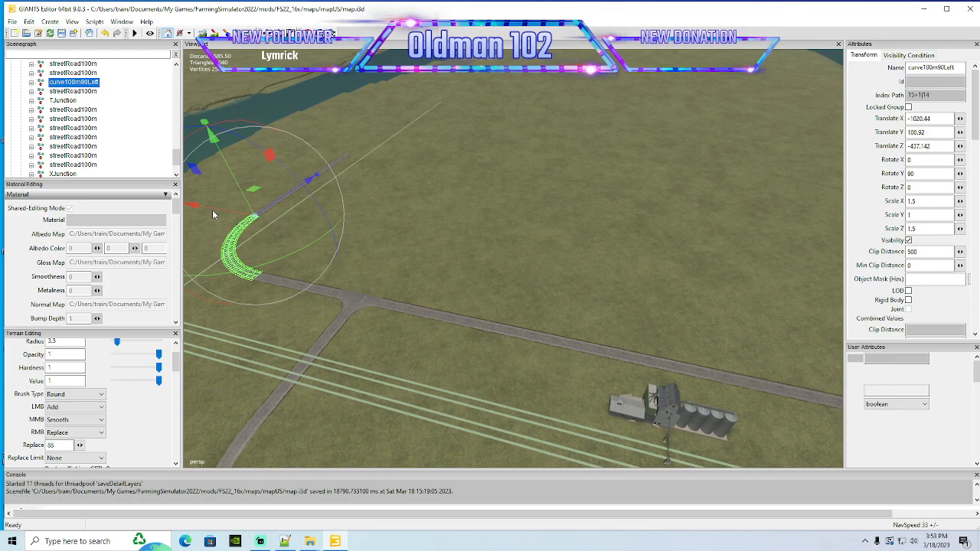
{"action": "key", "text": "ctrl+d"}
Move the duplicated curve along Z to about 535.55, past the open end of the silo road
{"action": "left_click_drag", "start_coordinate": [212, 210], "coordinate": [706, 304]}
{"action": "left_click_drag", "start_coordinate": [706, 304], "coordinate": [681, 313], "text": "alt"}
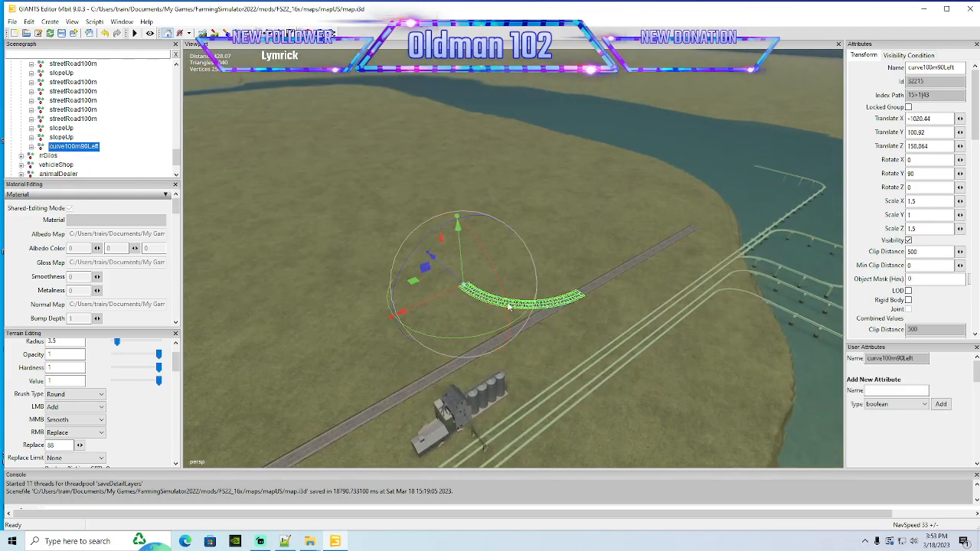
{"action": "left_click_drag", "start_coordinate": [444, 294], "coordinate": [641, 252]}
{"action": "scroll", "coordinate": [641, 253], "scroll_direction": "up", "scroll_amount": 2}
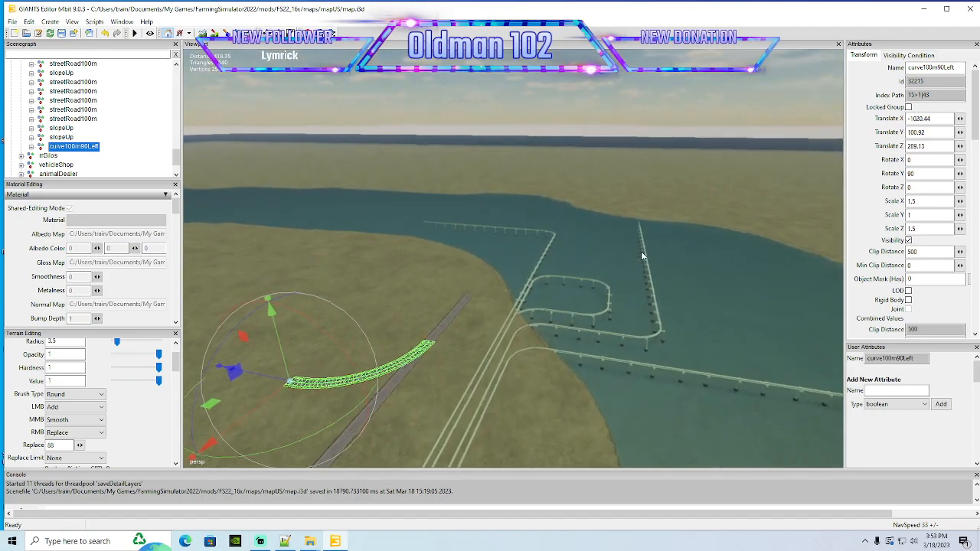
{"action": "scroll", "coordinate": [641, 252], "scroll_direction": "up", "scroll_amount": 2}
{"action": "left_click_drag", "start_coordinate": [258, 415], "coordinate": [471, 318]}
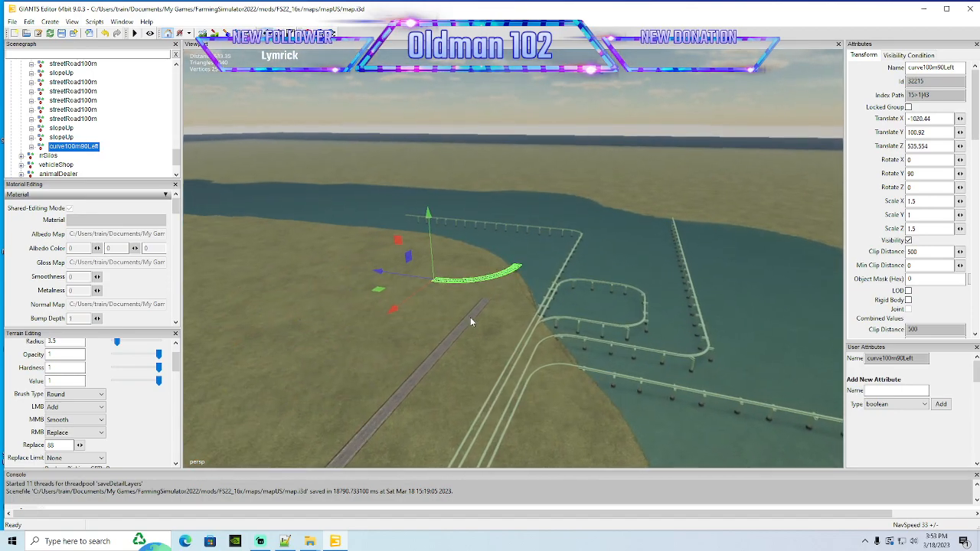
Bring the duplicated curve up to the open road end, turn it to continue the road, and set its Y rotation to 0
{"action": "scroll", "coordinate": [470, 318], "scroll_direction": "up", "scroll_amount": 4}
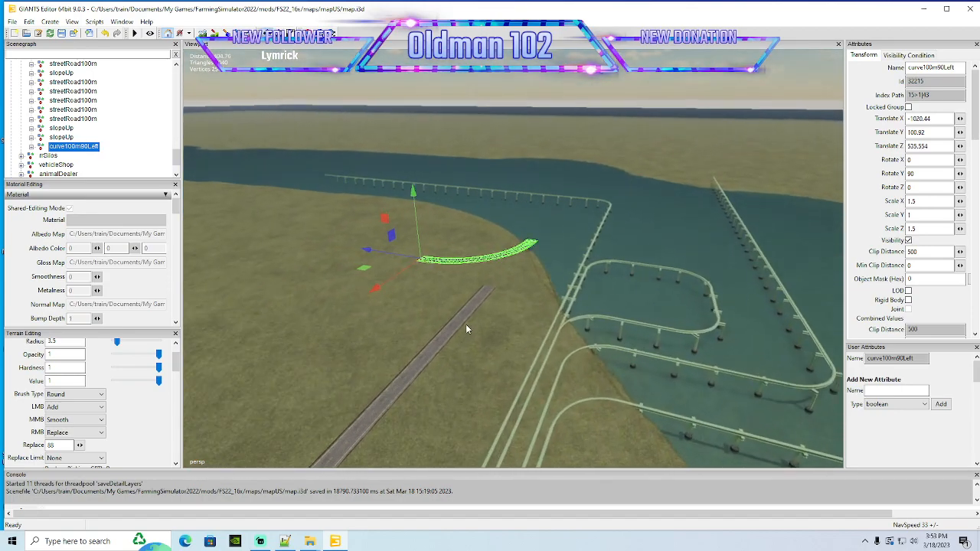
{"action": "scroll", "coordinate": [466, 324], "scroll_direction": "up", "scroll_amount": 5}
{"action": "scroll", "coordinate": [460, 322], "scroll_direction": "up", "scroll_amount": 2}
{"action": "left_click_drag", "start_coordinate": [460, 322], "coordinate": [446, 344], "text": "alt"}
{"action": "left_click", "coordinate": [265, 34]}
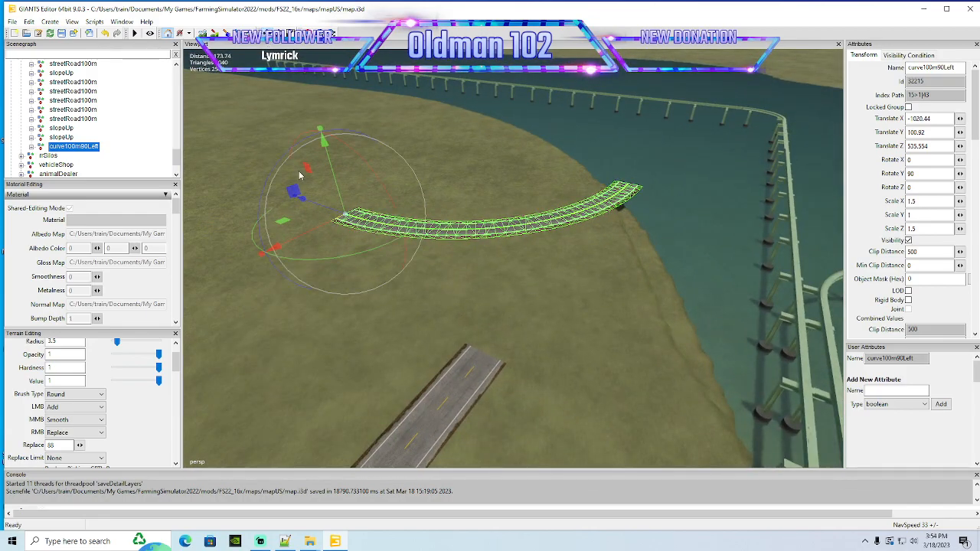
{"action": "left_click_drag", "start_coordinate": [322, 210], "coordinate": [653, 296]}
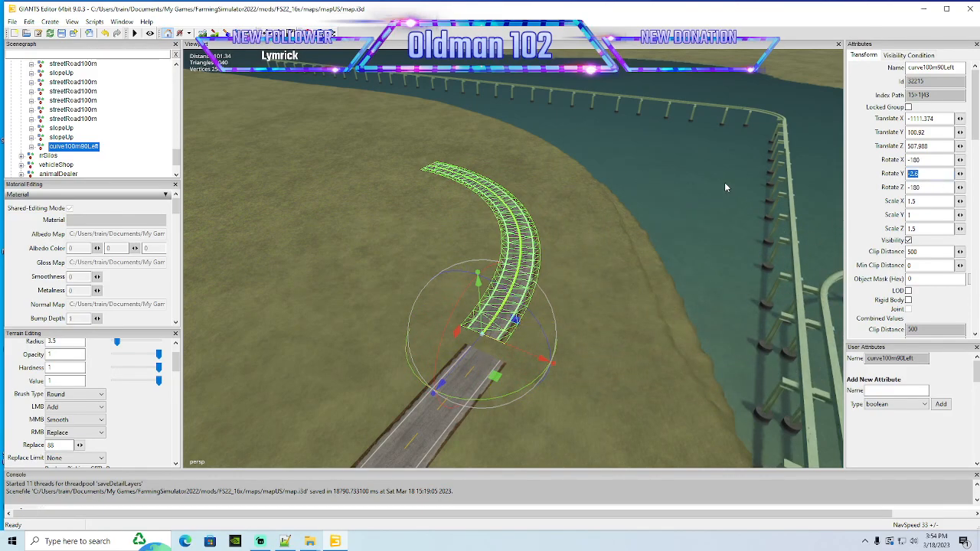
{"action": "type", "text": "0"}
{"action": "key", "text": "Return"}
Align the duplicated curve with the open end of the silo road at about X -1115.961 and Z 502.922
{"action": "left_click_drag", "start_coordinate": [608, 268], "coordinate": [515, 280], "text": "alt"}
{"action": "scroll", "coordinate": [583, 317], "scroll_direction": "up", "scroll_amount": 5}
{"action": "left_click_drag", "start_coordinate": [434, 257], "coordinate": [494, 306]}
{"action": "scroll", "coordinate": [503, 315], "scroll_direction": "up", "scroll_amount": 5}
{"action": "left_click_drag", "start_coordinate": [393, 280], "coordinate": [384, 314]}
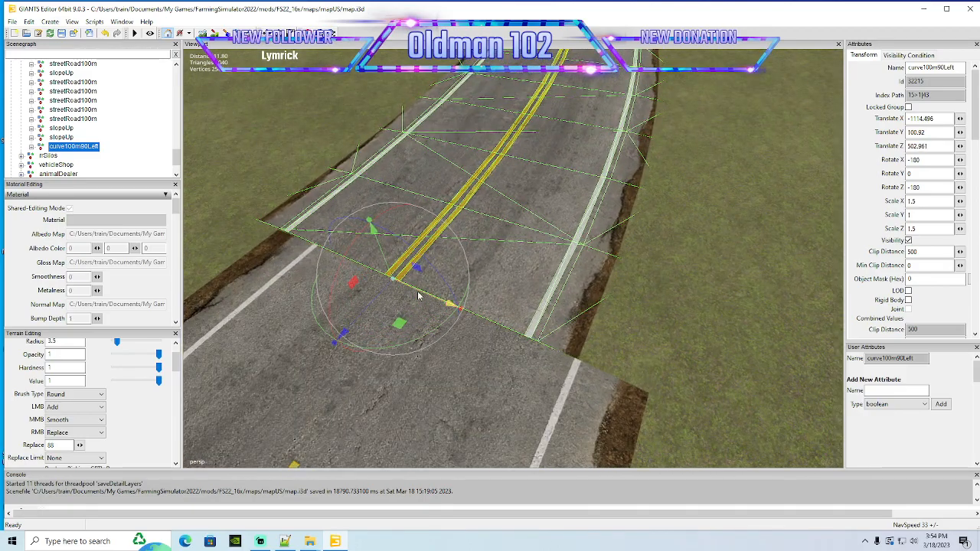
{"action": "left_click", "coordinate": [442, 303]}
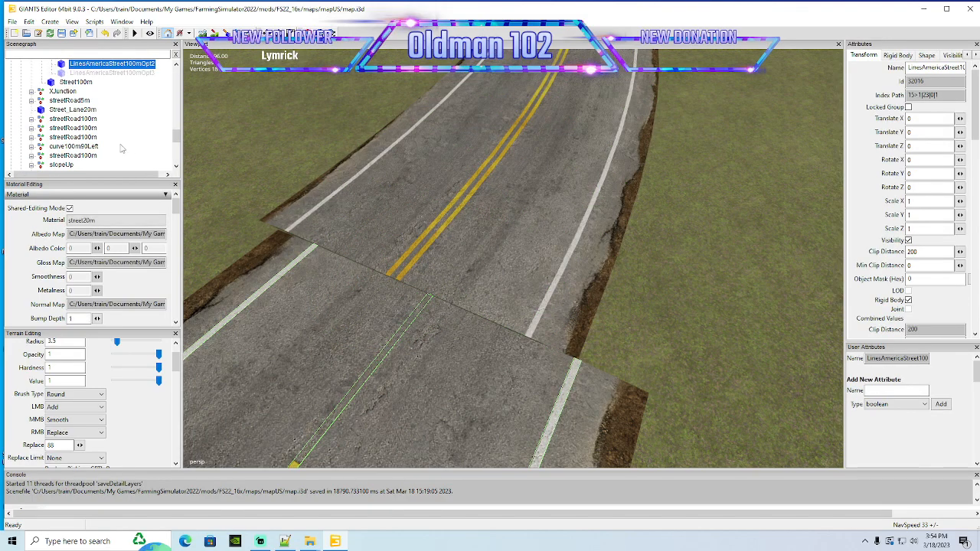
{"action": "scroll", "coordinate": [70, 108], "scroll_direction": "down", "scroll_amount": 3}
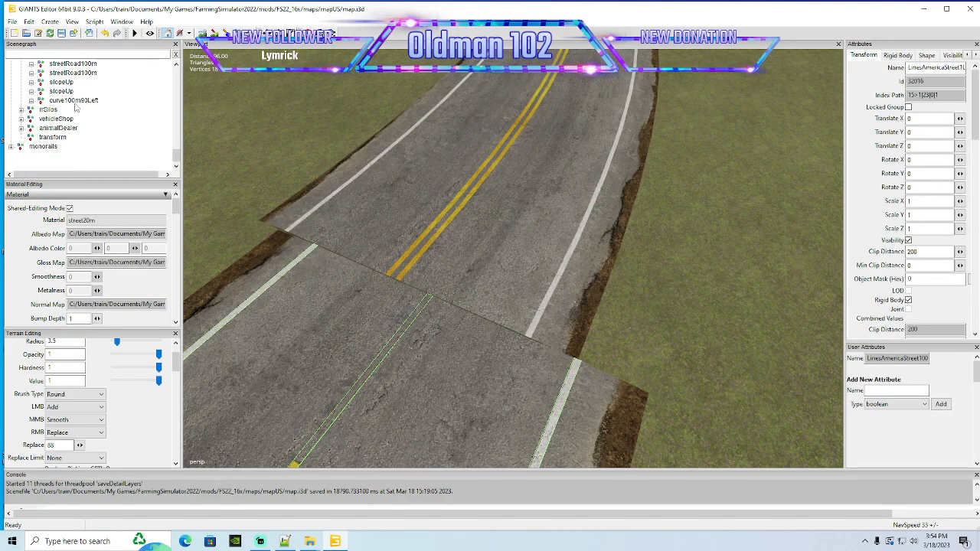
{"action": "left_click", "coordinate": [38, 102]}
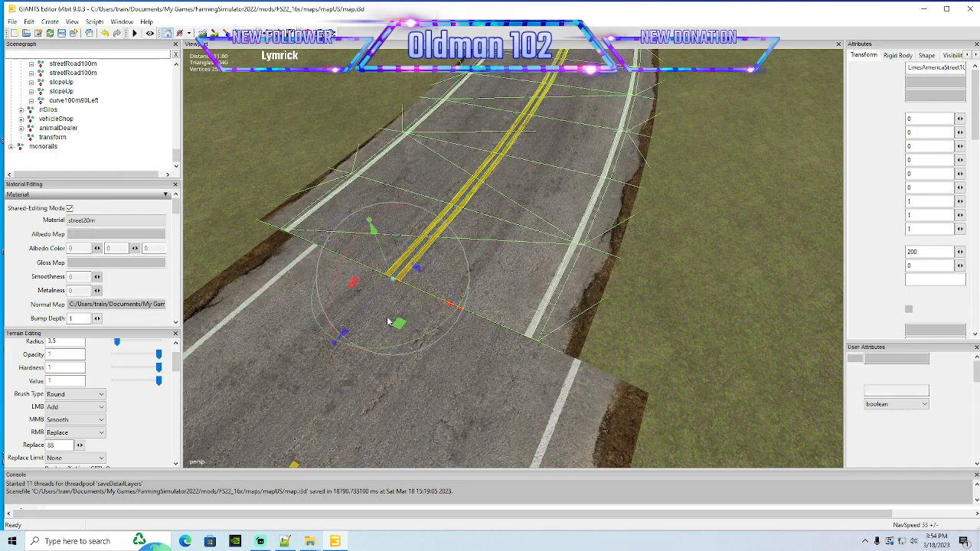
{"action": "left_click_drag", "start_coordinate": [435, 305], "coordinate": [471, 312]}
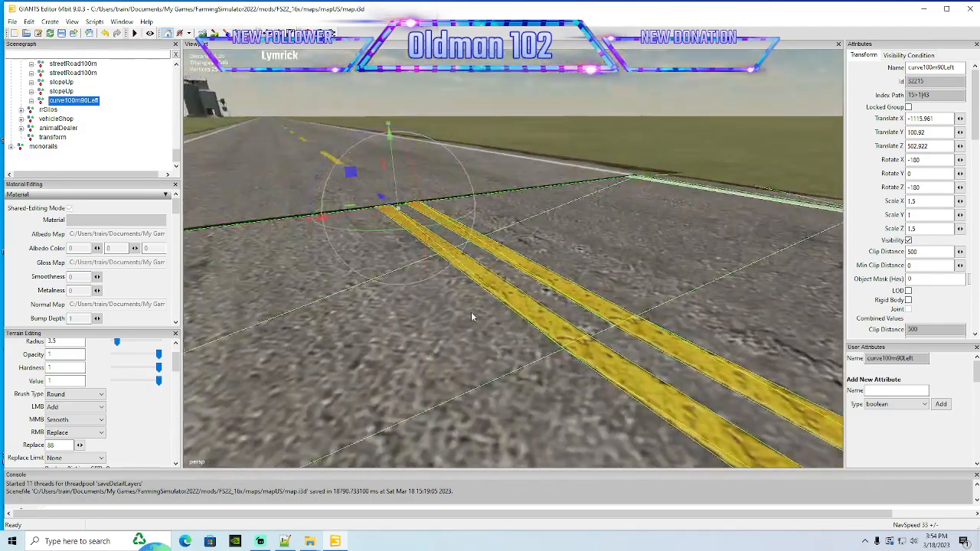
Try raising the duplicated curve's Y translation to 100.93 and 101, and check the seam with the straight road
{"action": "left_click", "coordinate": [923, 133]}
{"action": "key", "text": "BackSpace"}
{"action": "type", "text": "3"}
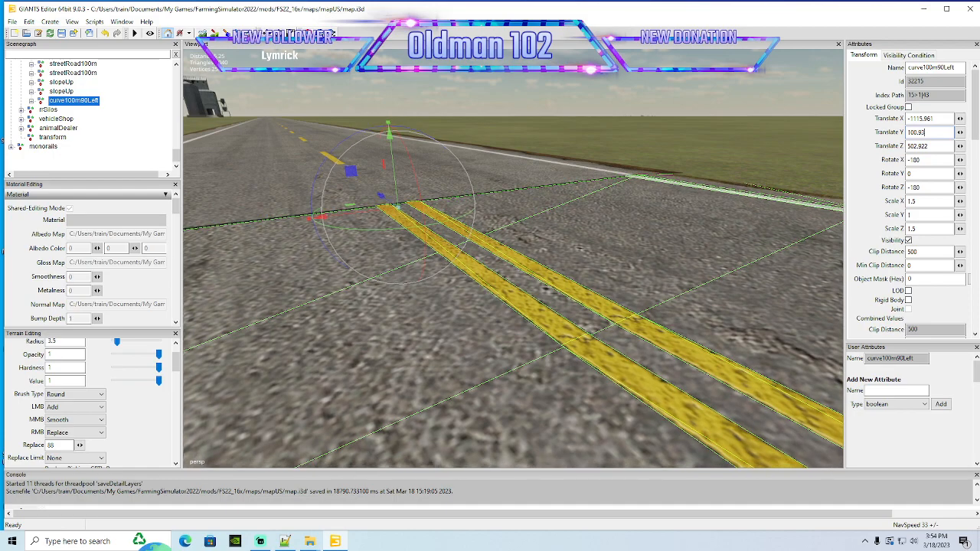
{"action": "type", "text": "8"}
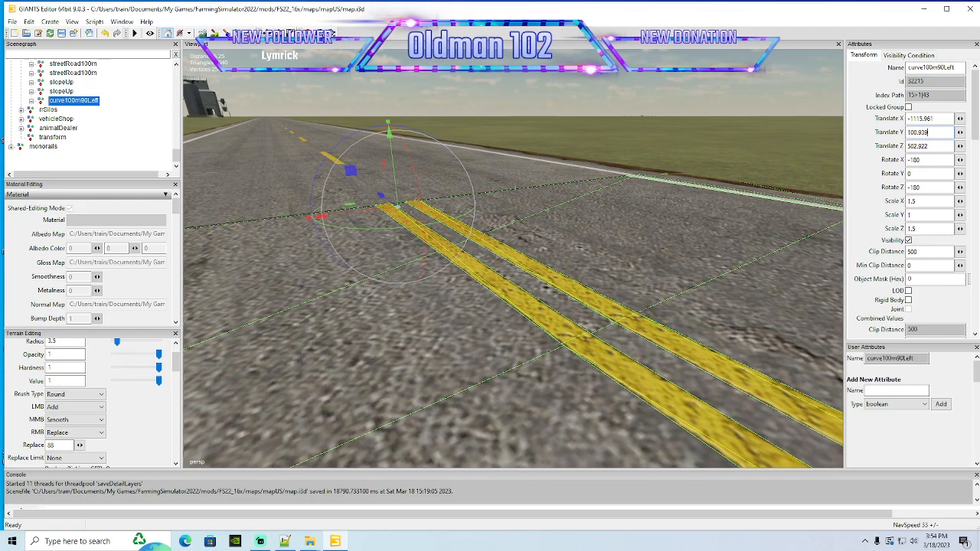
{"action": "key", "text": "BackSpace"}
{"action": "key", "text": "BackSpace"}
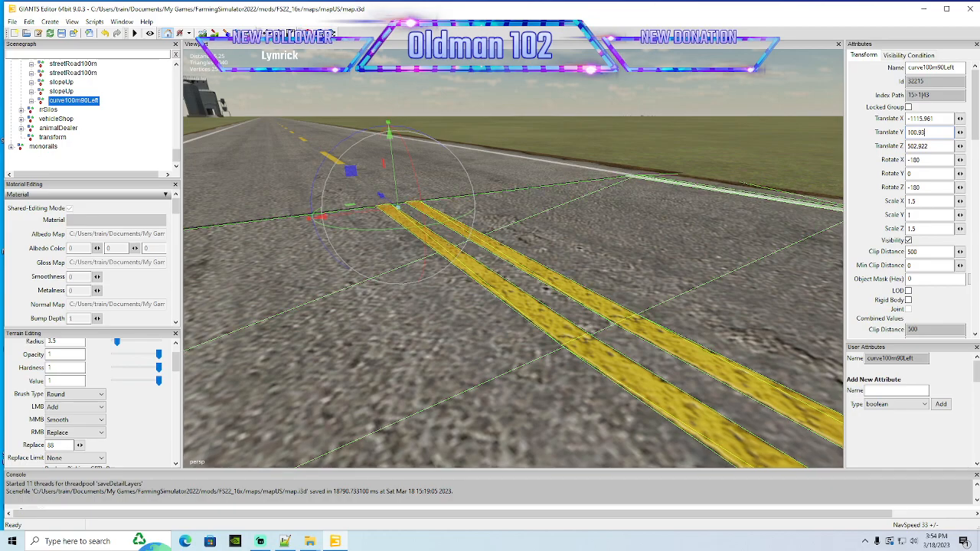
{"action": "key", "text": "BackSpace"}
{"action": "key", "text": "BackSpace"}
{"action": "key", "text": "BackSpace"}
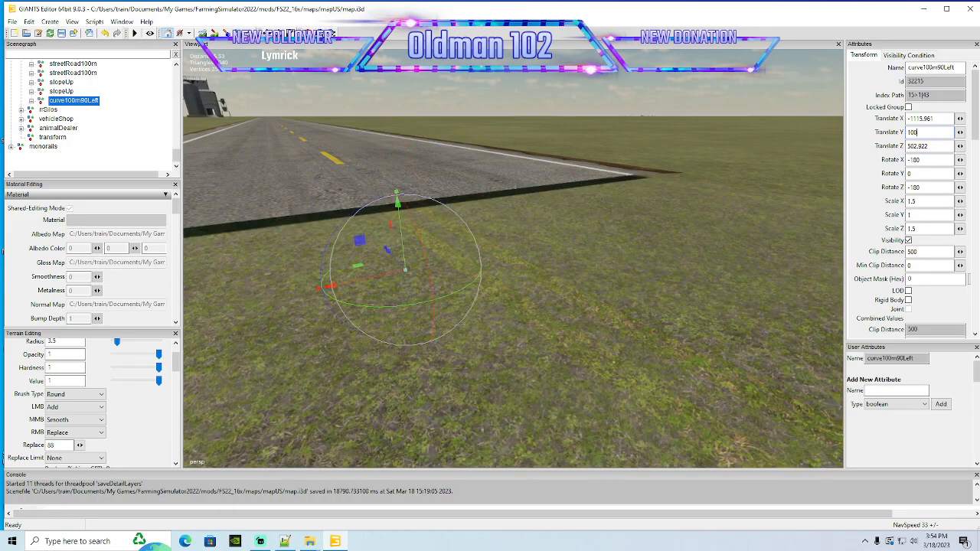
{"action": "type", "text": "1"}
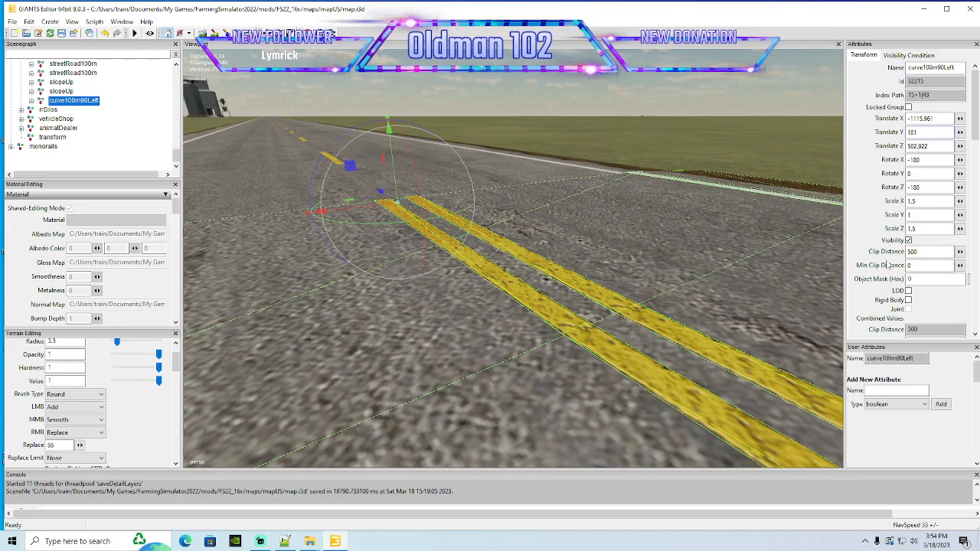
{"action": "scroll", "coordinate": [508, 279], "scroll_direction": "up", "scroll_amount": 2}
{"action": "left_click_drag", "start_coordinate": [556, 321], "coordinate": [754, 319], "text": "alt"}
{"action": "scroll", "coordinate": [746, 336], "scroll_direction": "down", "scroll_amount": 3}
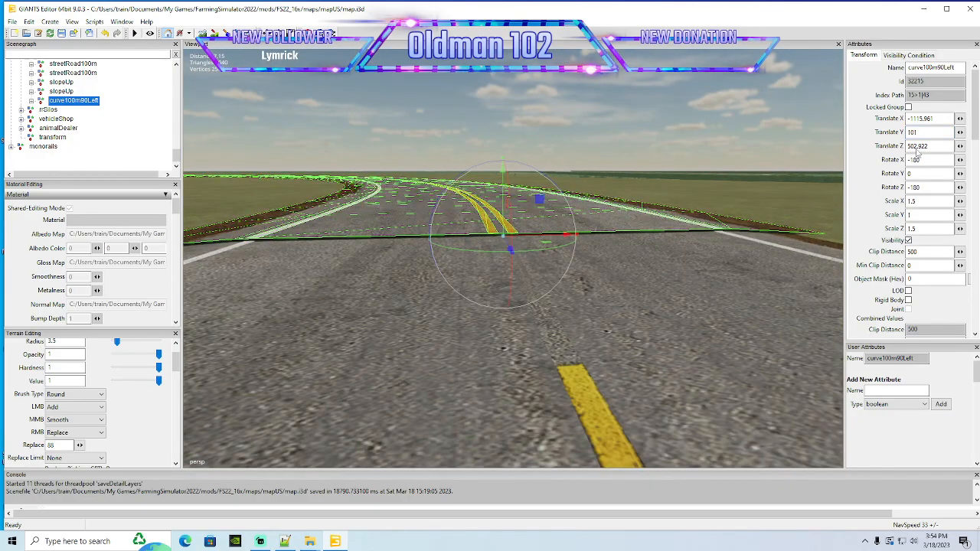
Try a Y translation of 100.9 for the duplicated curve and inspect the height difference at the seam up close
{"action": "key", "text": "BackSpace"}
{"action": "type", "text": "0"}
{"action": "type", "text": ".5"}
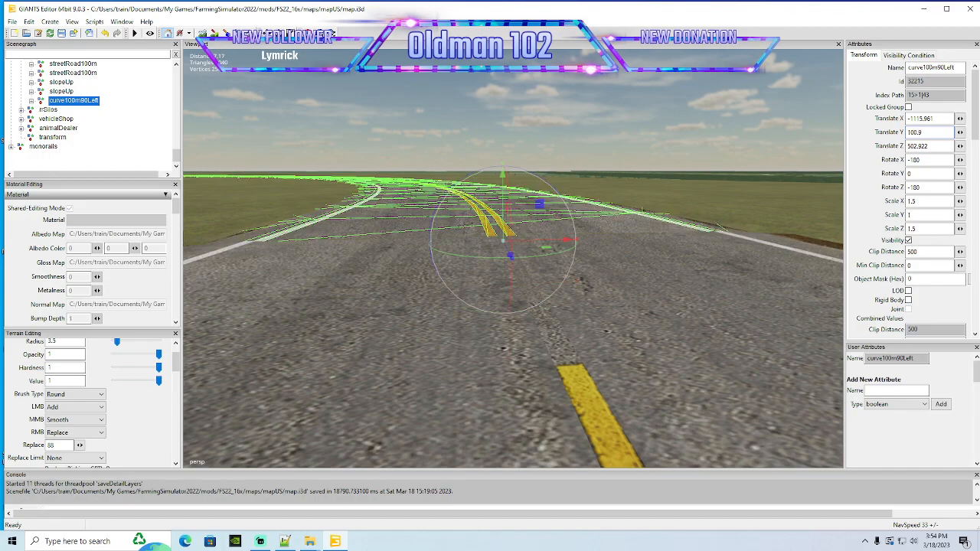
{"action": "scroll", "coordinate": [708, 236], "scroll_direction": "up", "scroll_amount": 3}
{"action": "left_click_drag", "start_coordinate": [707, 268], "coordinate": [329, 272], "text": "alt"}
{"action": "left_click_drag", "start_coordinate": [472, 250], "coordinate": [447, 218], "text": "alt"}
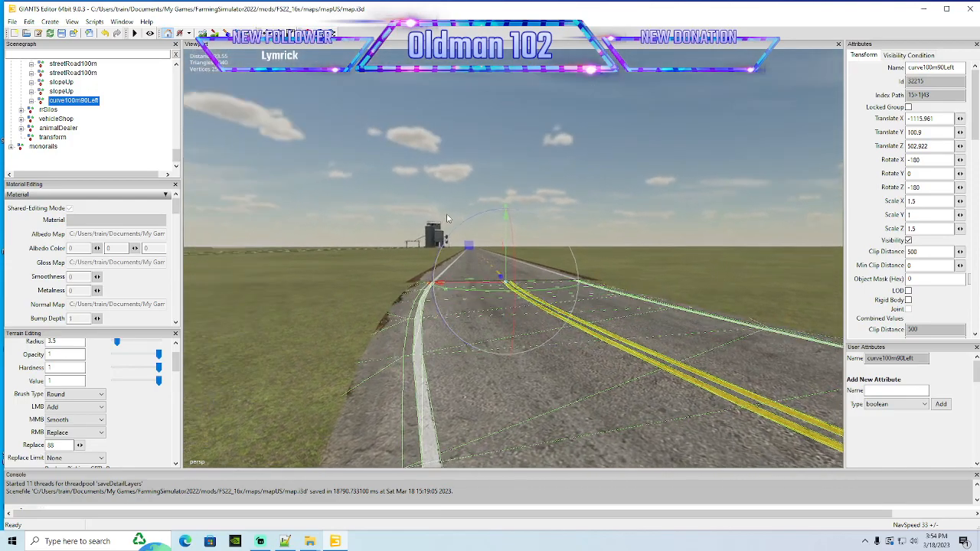
{"action": "scroll", "coordinate": [447, 218], "scroll_direction": "up", "scroll_amount": 2}
{"action": "key", "text": "minus"}
{"action": "key", "text": "minus"}
{"action": "key", "text": "minus"}
{"action": "key", "text": "minus"}
{"action": "key", "text": "minus"}
{"action": "mouse_move", "coordinate": [344, 238]}
{"action": "left_mouse_down", "text": "alt"}
{"action": "mouse_move", "coordinate": [316, 272]}
{"action": "mouse_move", "coordinate": [316, 241]}
{"action": "mouse_move", "coordinate": [328, 244]}
{"action": "left_mouse_up", "text": "alt"}
{"action": "scroll", "coordinate": [315, 241], "scroll_direction": "up", "scroll_amount": 2}
{"action": "scroll", "coordinate": [329, 243], "scroll_direction": "up", "scroll_amount": 1}
{"action": "scroll", "coordinate": [329, 244], "scroll_direction": "up", "scroll_amount": 4}
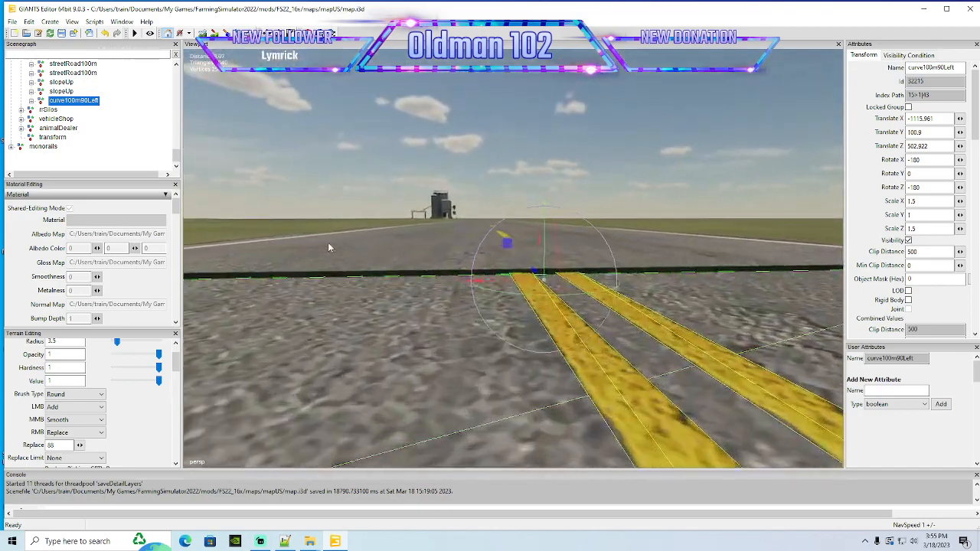
Try a Y translation of 100.99 for the duplicated curve, then return it to 100.9
{"action": "type", "text": "9"}
{"action": "key", "text": "Return"}
{"action": "left_click_drag", "start_coordinate": [694, 268], "coordinate": [634, 228], "text": "alt"}
{"action": "scroll", "coordinate": [694, 252], "scroll_direction": "up", "scroll_amount": 4}
{"action": "left_click", "coordinate": [938, 132]}
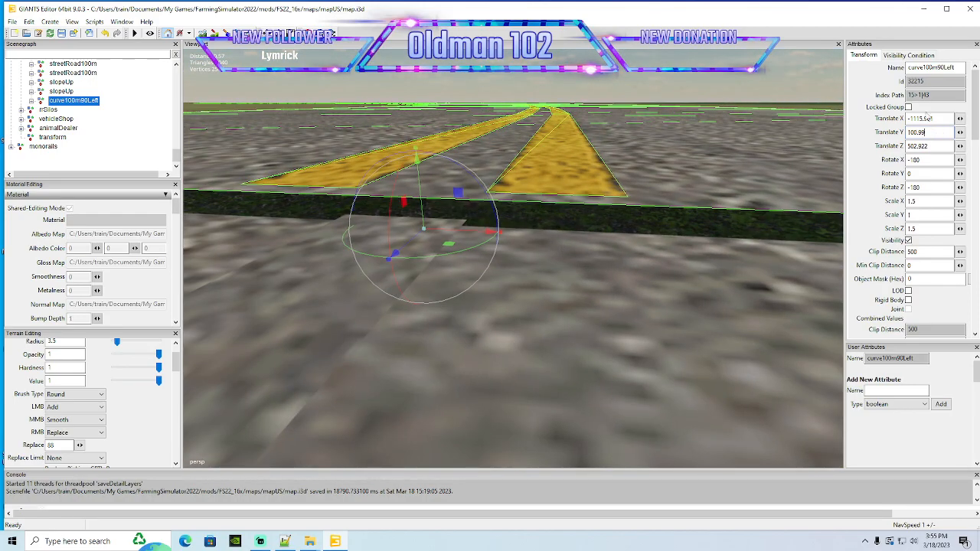
{"action": "key", "text": "BackSpace"}
{"action": "type", "text": "9"}
{"action": "key", "text": "BackSpace"}
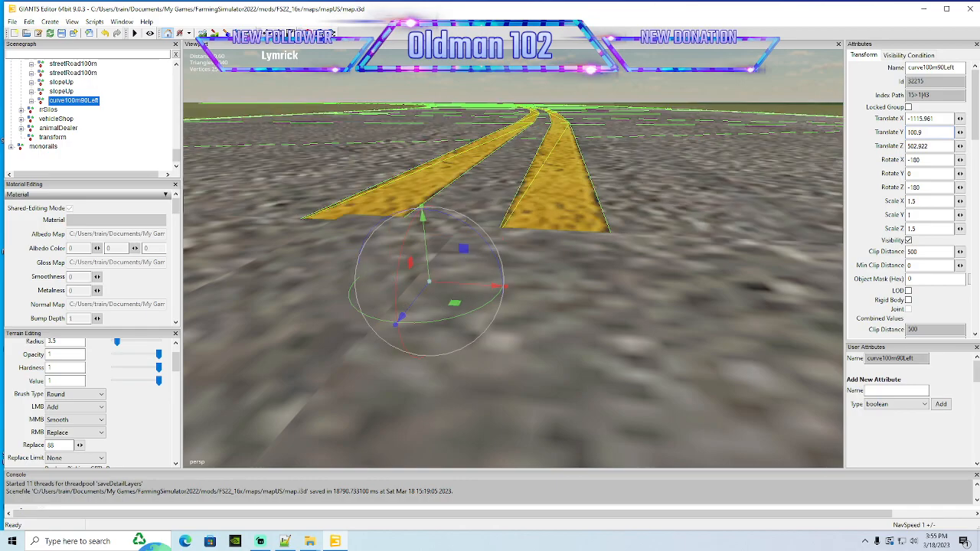
Set the duplicated curve's Y translation to 100.947 and check the road seam around the yellow centre lines
{"action": "left_click_drag", "start_coordinate": [711, 222], "coordinate": [490, 242], "text": "alt"}
{"action": "scroll", "coordinate": [704, 207], "scroll_direction": "up", "scroll_amount": 3}
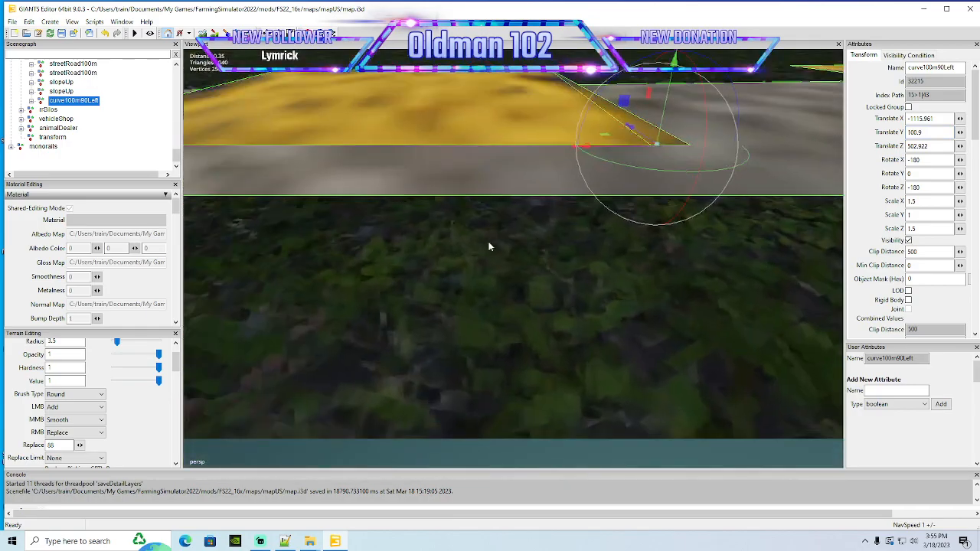
{"action": "scroll", "coordinate": [490, 242], "scroll_direction": "down", "scroll_amount": 3}
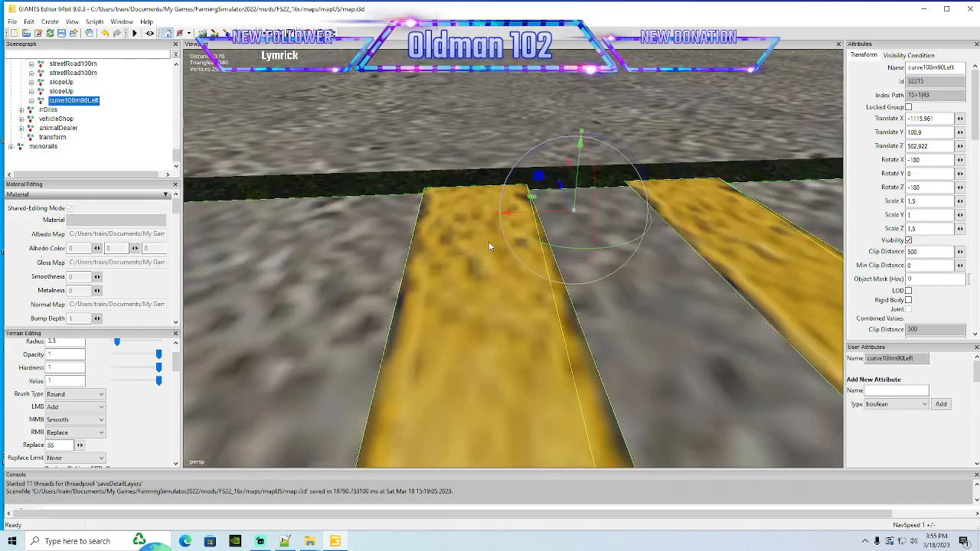
{"action": "left_click", "coordinate": [929, 134]}
{"action": "type", "text": "9"}
{"action": "key", "text": "BackSpace"}
{"action": "type", "text": "9"}
{"action": "key", "text": "BackSpace"}
{"action": "type", "text": "47"}
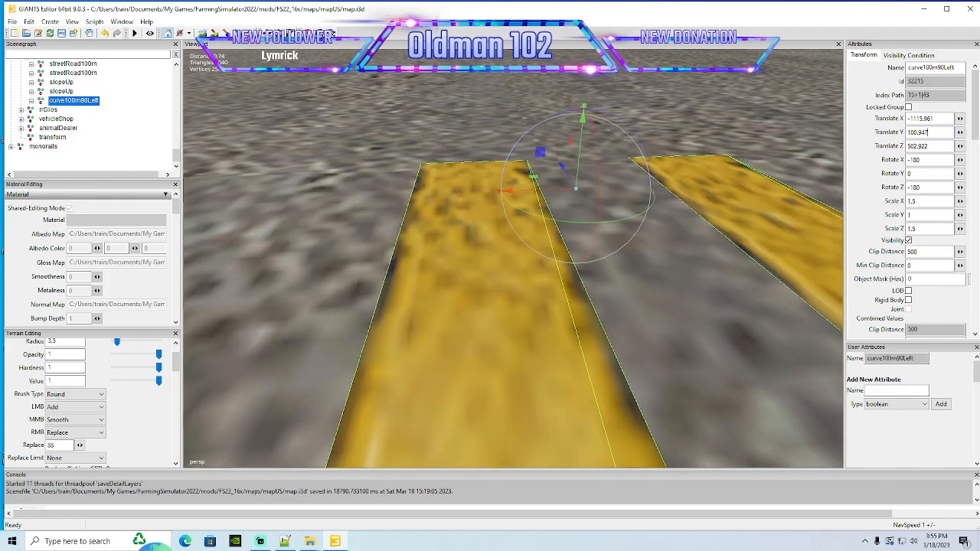
{"action": "scroll", "coordinate": [683, 192], "scroll_direction": "up", "scroll_amount": 5}
{"action": "left_click_drag", "start_coordinate": [764, 243], "coordinate": [337, 286], "text": "alt"}
{"action": "scroll", "coordinate": [357, 222], "scroll_direction": "down", "scroll_amount": 5}
{"action": "scroll", "coordinate": [337, 285], "scroll_direction": "down", "scroll_amount": 3}
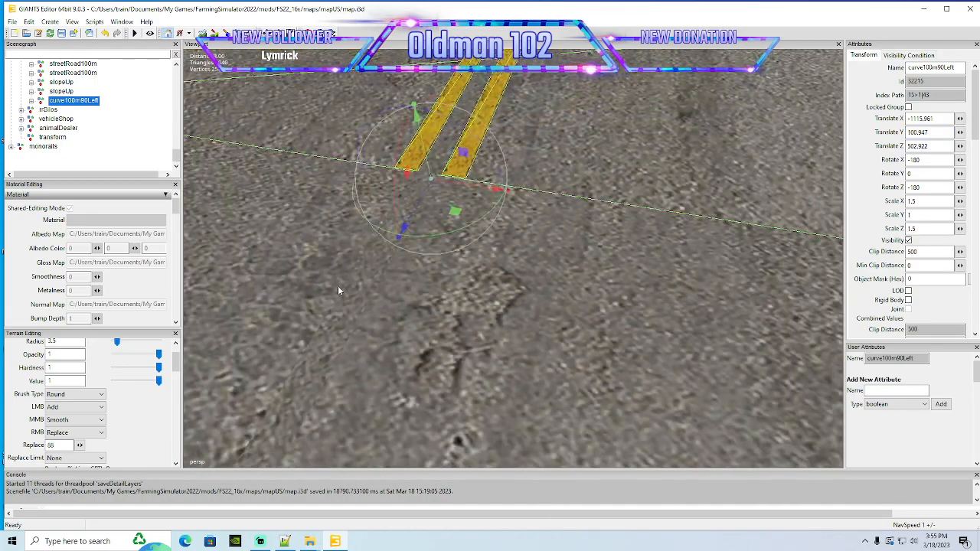
Set the Y translation of the original curve100m90Left group beyond the T-junction to 100.947
{"action": "key", "text": "plus"}
{"action": "key", "text": "plus"}
{"action": "scroll", "coordinate": [336, 293], "scroll_direction": "down", "scroll_amount": 5}
{"action": "left_click_drag", "start_coordinate": [455, 273], "coordinate": [429, 228], "text": "alt"}
{"action": "scroll", "coordinate": [429, 228], "scroll_direction": "up", "scroll_amount": 4}
{"action": "scroll", "coordinate": [429, 230], "scroll_direction": "up", "scroll_amount": 10}
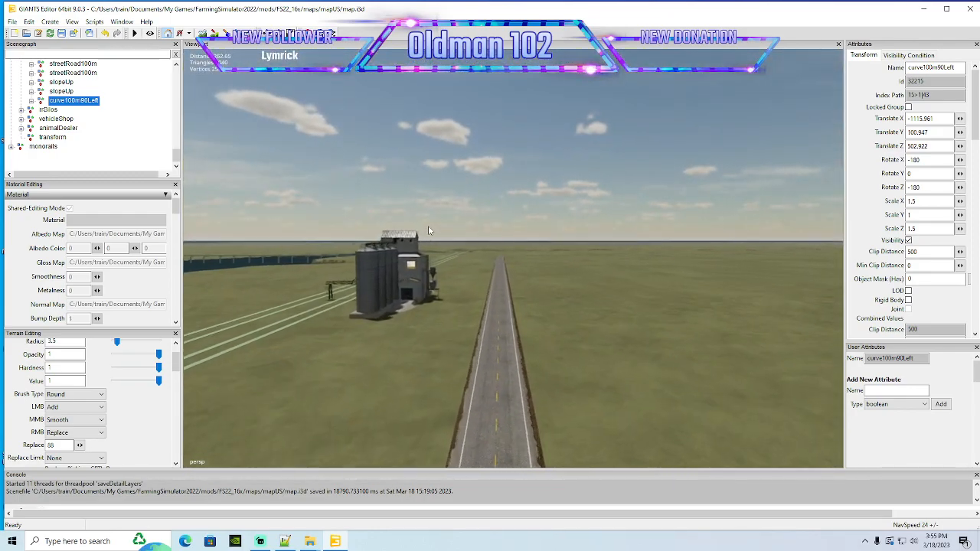
{"action": "scroll", "coordinate": [429, 229], "scroll_direction": "up", "scroll_amount": 10}
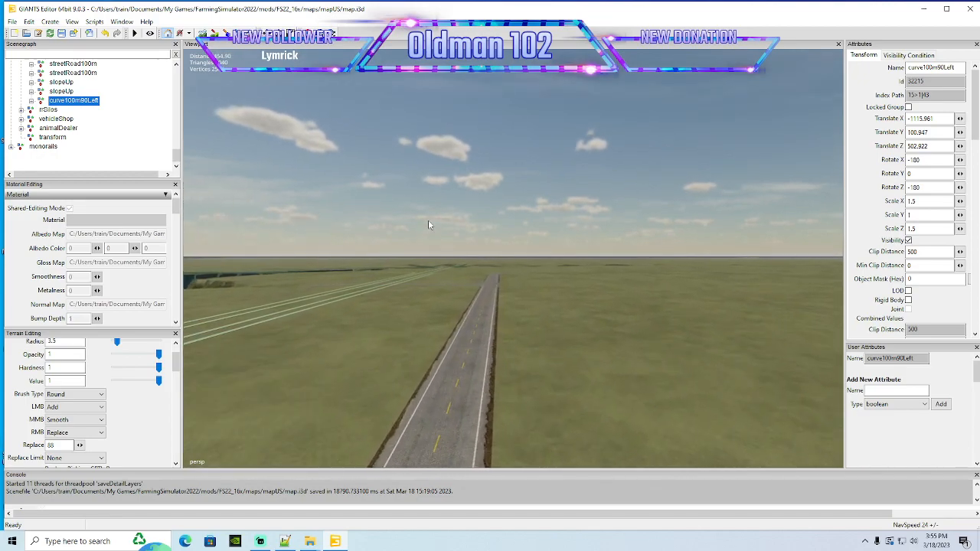
{"action": "scroll", "coordinate": [426, 227], "scroll_direction": "up", "scroll_amount": 10}
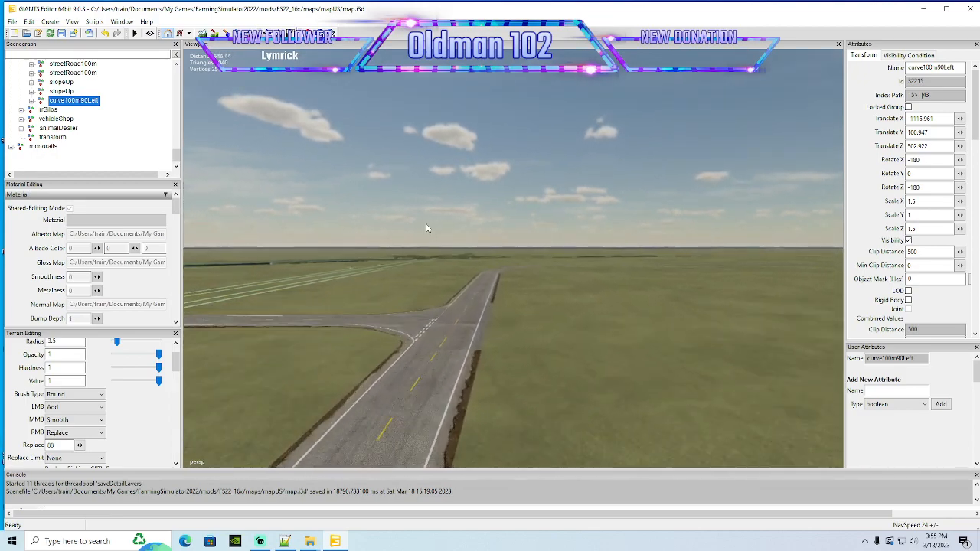
{"action": "scroll", "coordinate": [422, 228], "scroll_direction": "up", "scroll_amount": 8}
{"action": "left_click_drag", "start_coordinate": [422, 228], "coordinate": [346, 277], "text": "alt"}
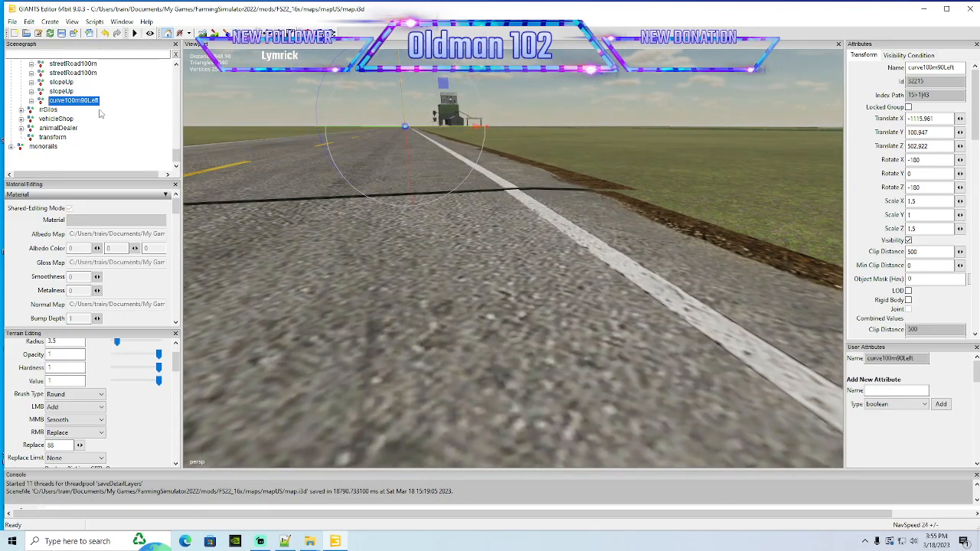
{"action": "left_click", "coordinate": [269, 311]}
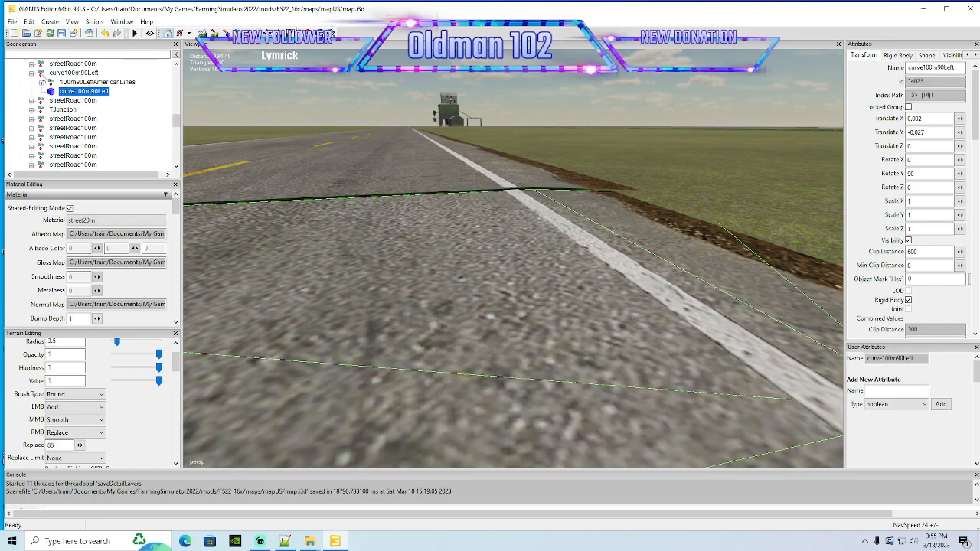
{"action": "left_click", "coordinate": [42, 74]}
{"action": "key", "text": "BackSpace"}
{"action": "type", "text": "47"}
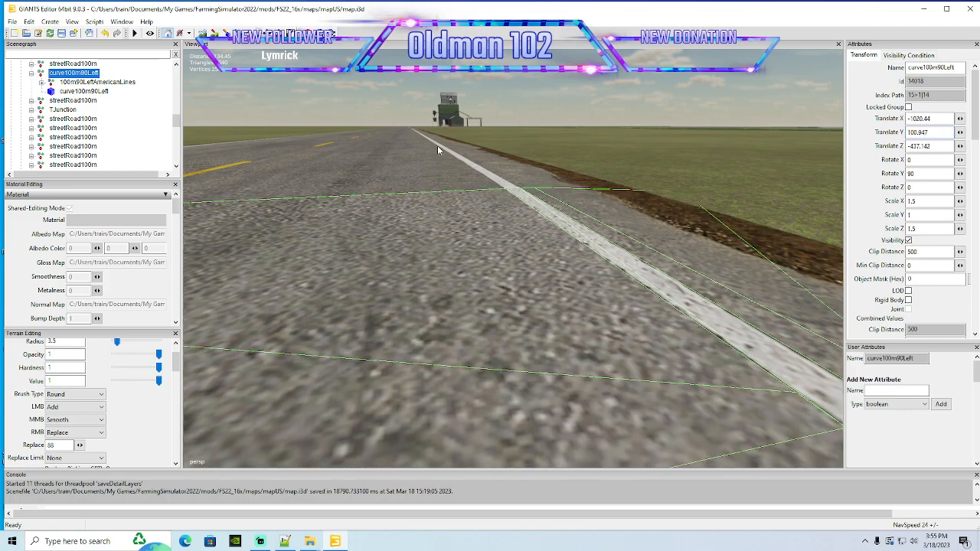
Reselect the duplicated curve at the silo road's end and examine how it joins the straight road and where it ends
{"action": "scroll", "coordinate": [82, 134], "scroll_direction": "up", "scroll_amount": 5}
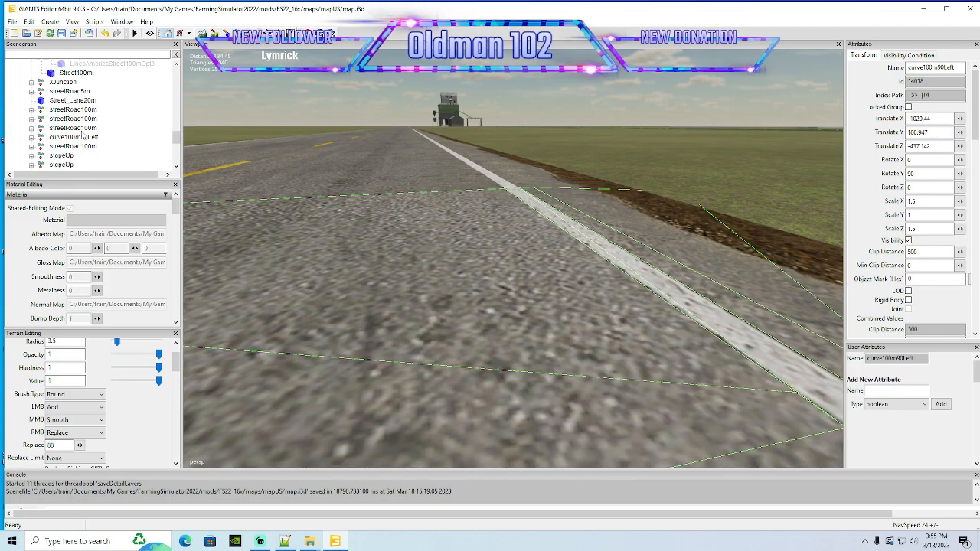
{"action": "scroll", "coordinate": [82, 134], "scroll_direction": "down", "scroll_amount": 5}
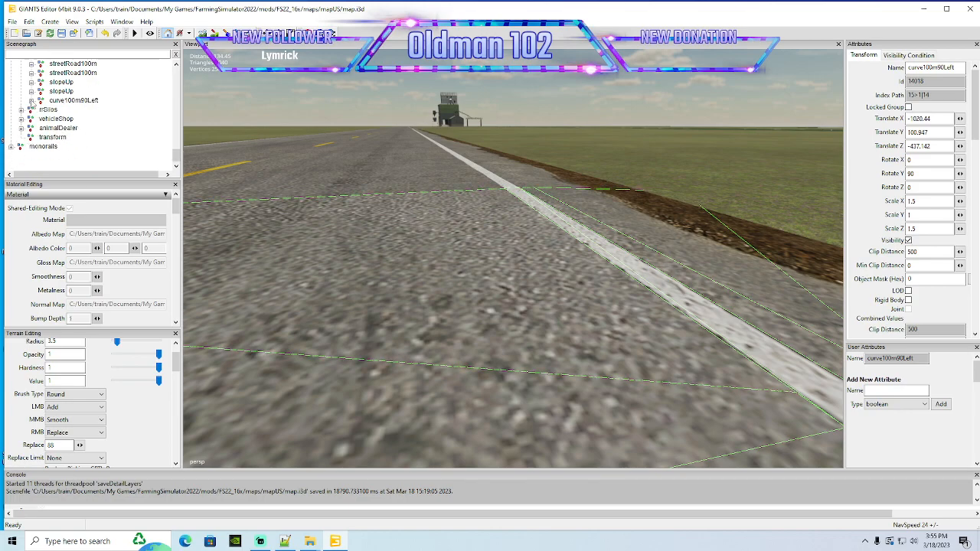
{"action": "left_click", "coordinate": [40, 101]}
{"action": "key", "text": "f"}
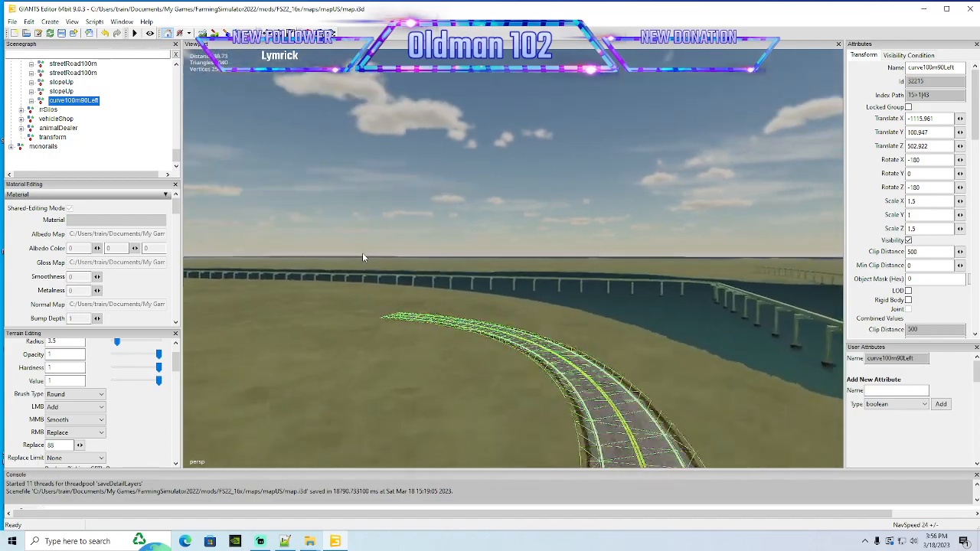
{"action": "scroll", "coordinate": [362, 253], "scroll_direction": "up", "scroll_amount": 3}
{"action": "left_click_drag", "start_coordinate": [363, 253], "coordinate": [430, 367], "text": "alt"}
{"action": "scroll", "coordinate": [441, 365], "scroll_direction": "down", "scroll_amount": 3}
{"action": "scroll", "coordinate": [441, 368], "scroll_direction": "down", "scroll_amount": 2}
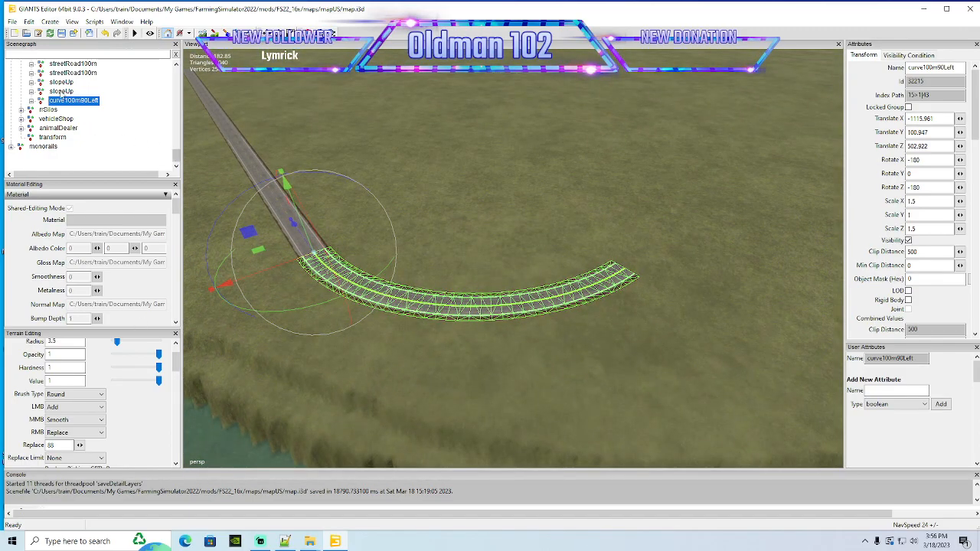
Duplicate the straight streetRoad100m group just before the curve and set the copy's Y rotation to -90
{"action": "left_click", "coordinate": [44, 75]}
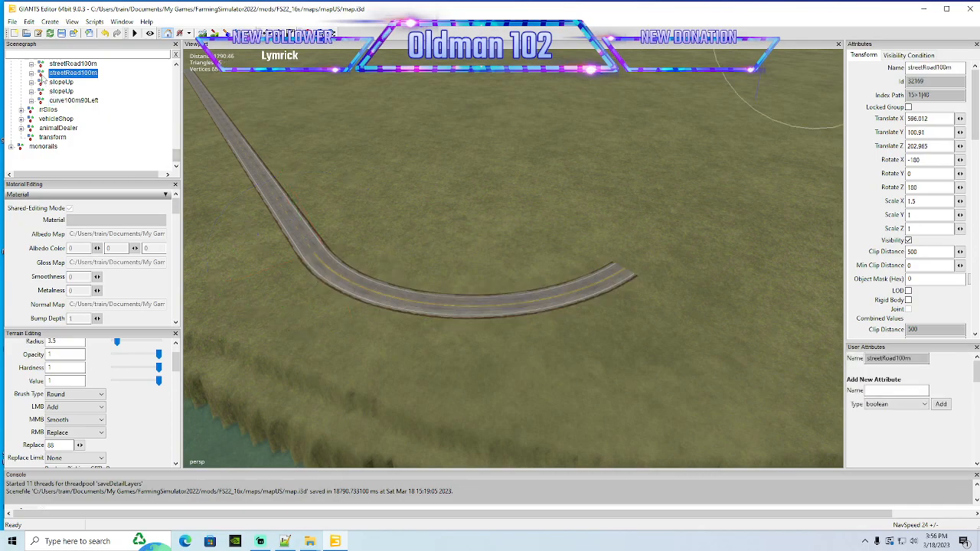
{"action": "left_click", "coordinate": [297, 212]}
{"action": "scroll", "coordinate": [48, 72], "scroll_direction": "up", "scroll_amount": 1}
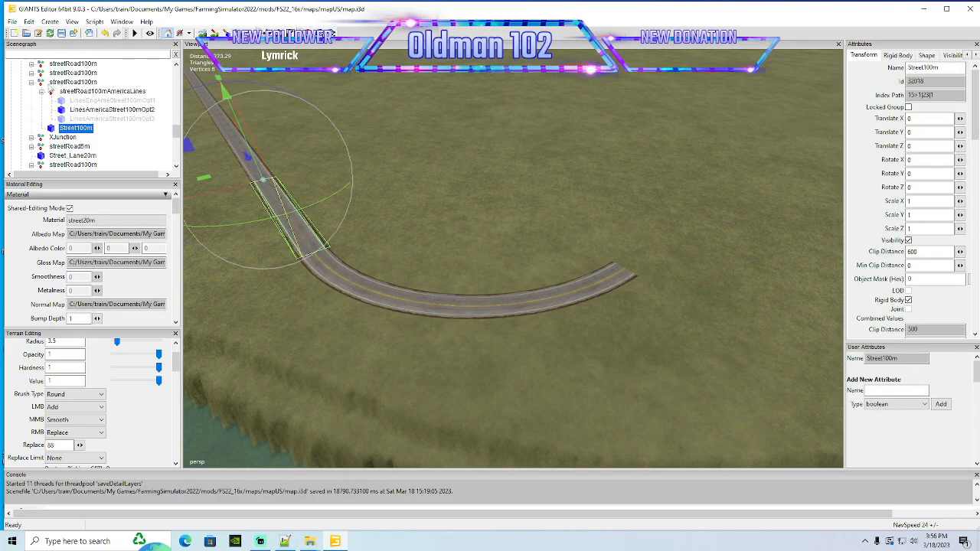
{"action": "left_click", "coordinate": [41, 82]}
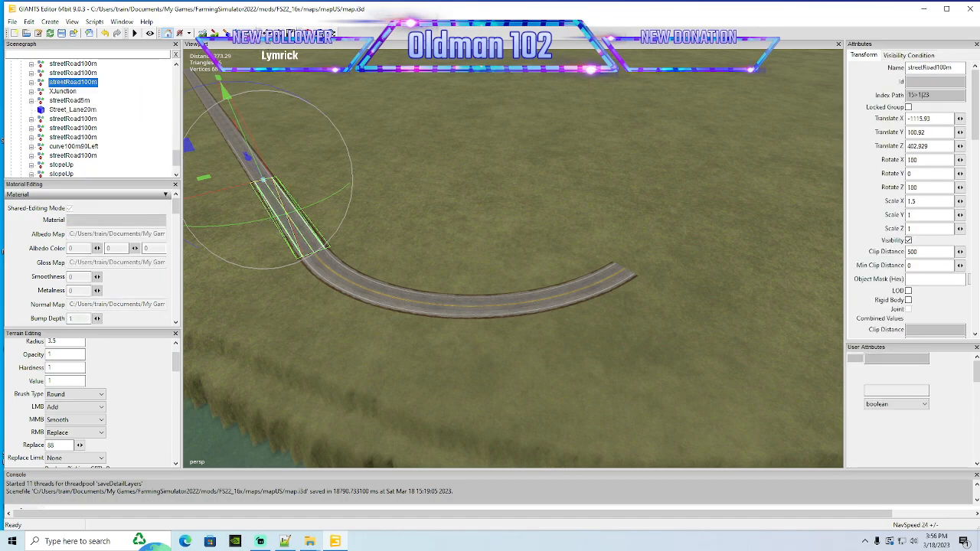
{"action": "key", "text": "ctrl+d"}
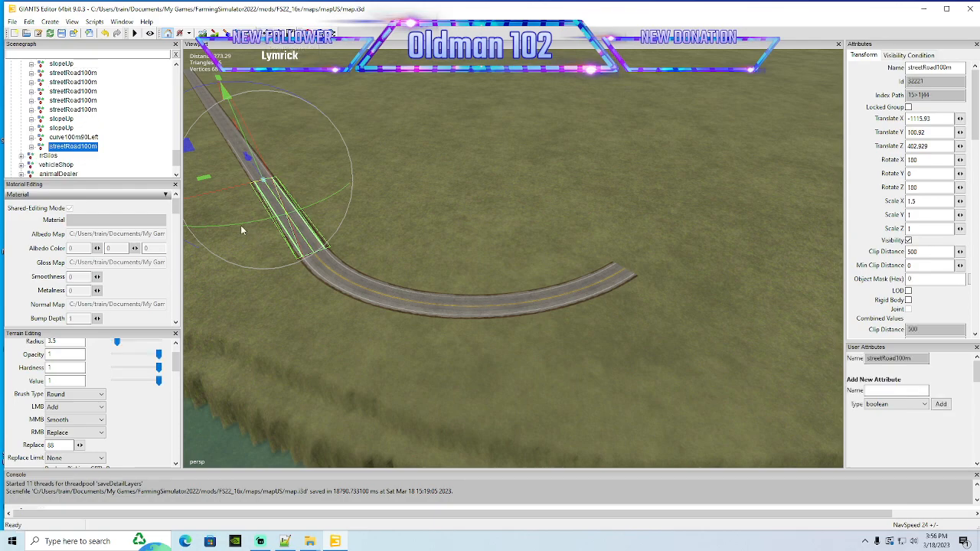
{"action": "left_click_drag", "start_coordinate": [281, 201], "coordinate": [286, 190]}
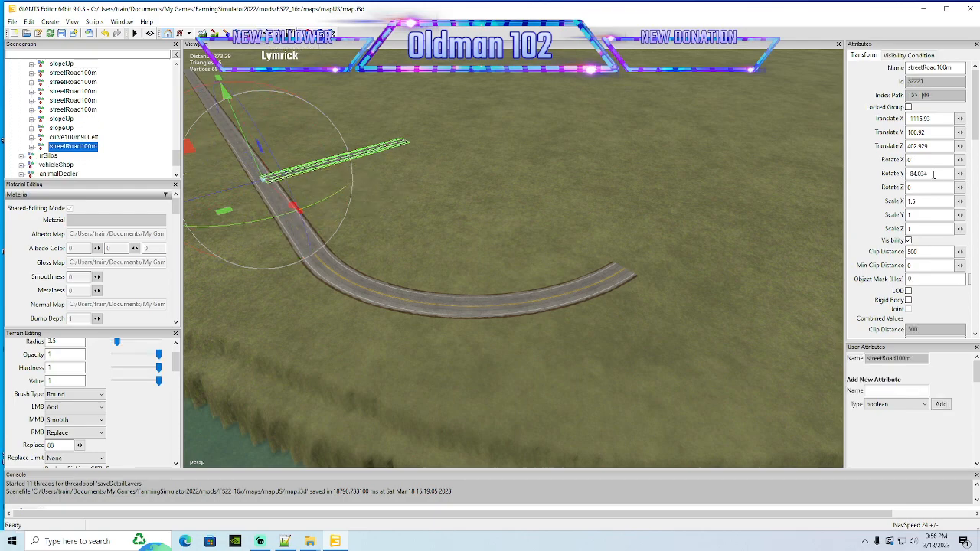
{"action": "type", "text": "-90"}
{"action": "key", "text": "Return"}
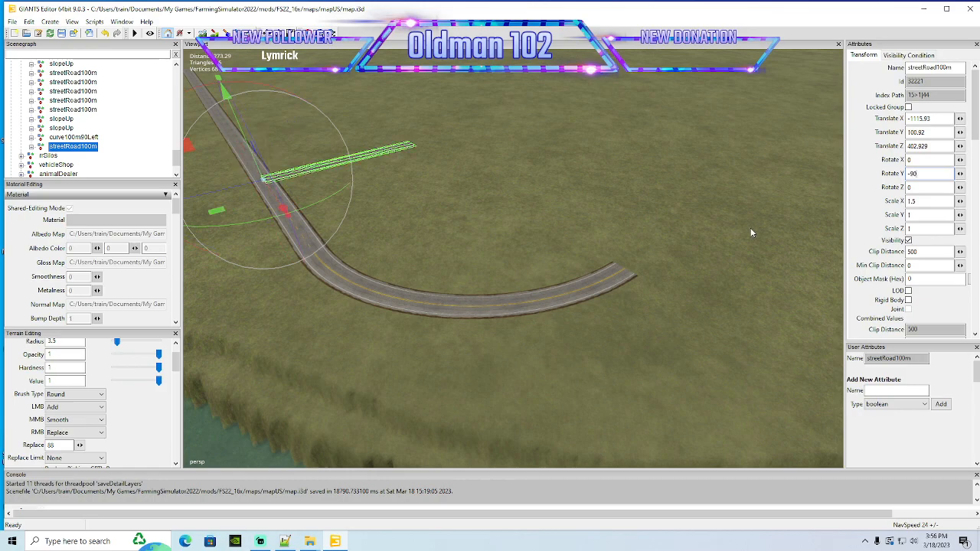
Move the rotated road copy onto the curve's open end, at about X -1020.48 and Z 598.43
{"action": "left_click_drag", "start_coordinate": [242, 192], "coordinate": [677, 293]}
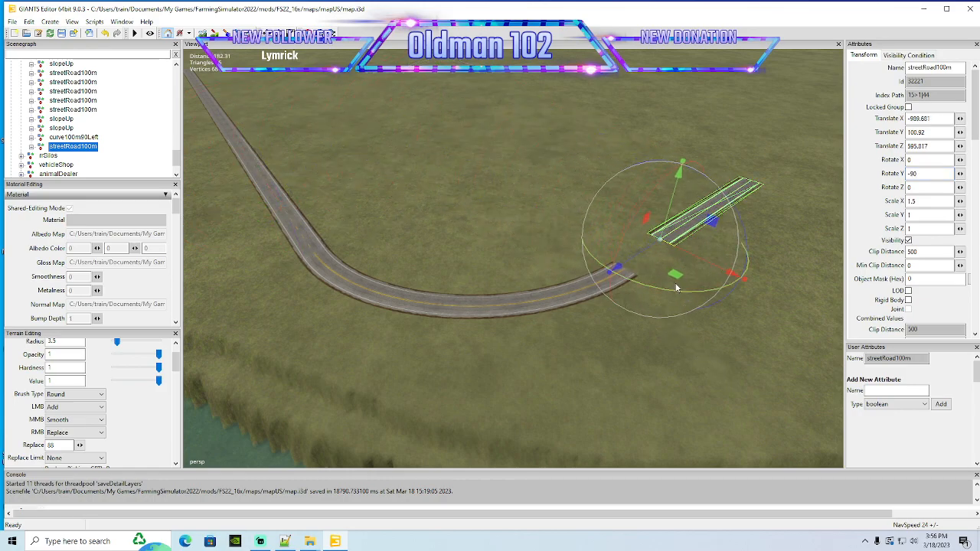
{"action": "left_click_drag", "start_coordinate": [648, 248], "coordinate": [625, 373]}
{"action": "scroll", "coordinate": [646, 292], "scroll_direction": "up", "scroll_amount": 3}
{"action": "scroll", "coordinate": [643, 294], "scroll_direction": "up", "scroll_amount": 5}
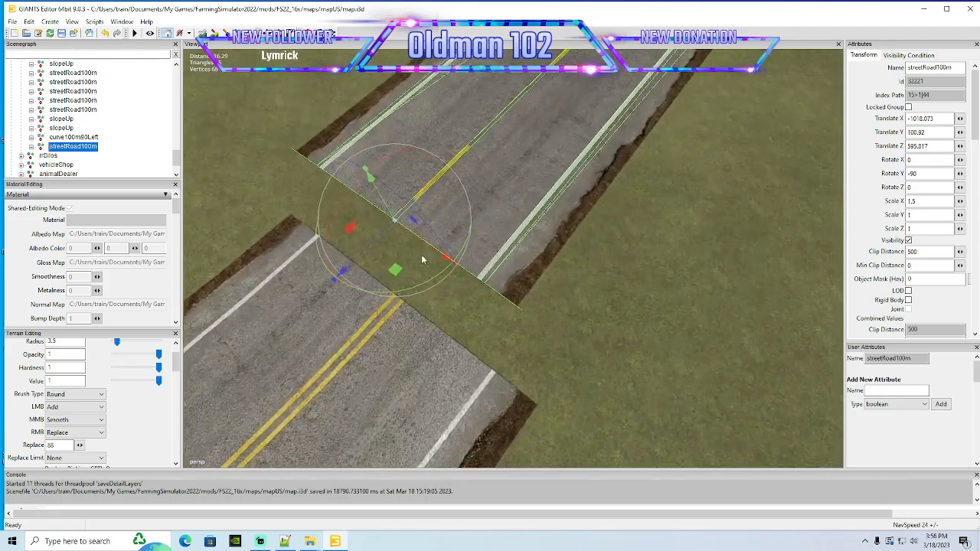
{"action": "left_click_drag", "start_coordinate": [375, 245], "coordinate": [518, 290]}
{"action": "scroll", "coordinate": [470, 328], "scroll_direction": "down", "scroll_amount": 6}
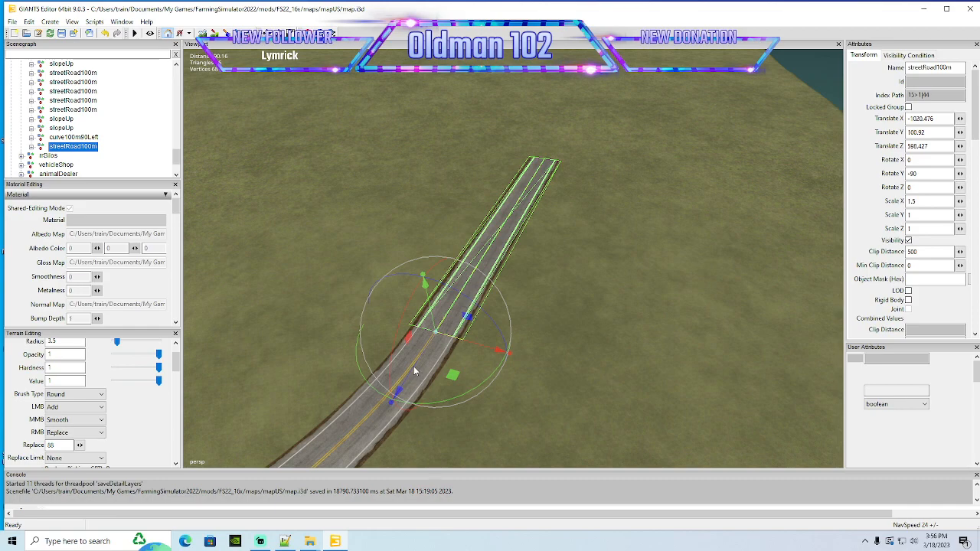
Duplicate the straight segment after the curve and butt the copy against its far end, at about X -920.52
{"action": "key", "text": "ctrl+d"}
{"action": "left_click_drag", "start_coordinate": [414, 371], "coordinate": [668, 97]}
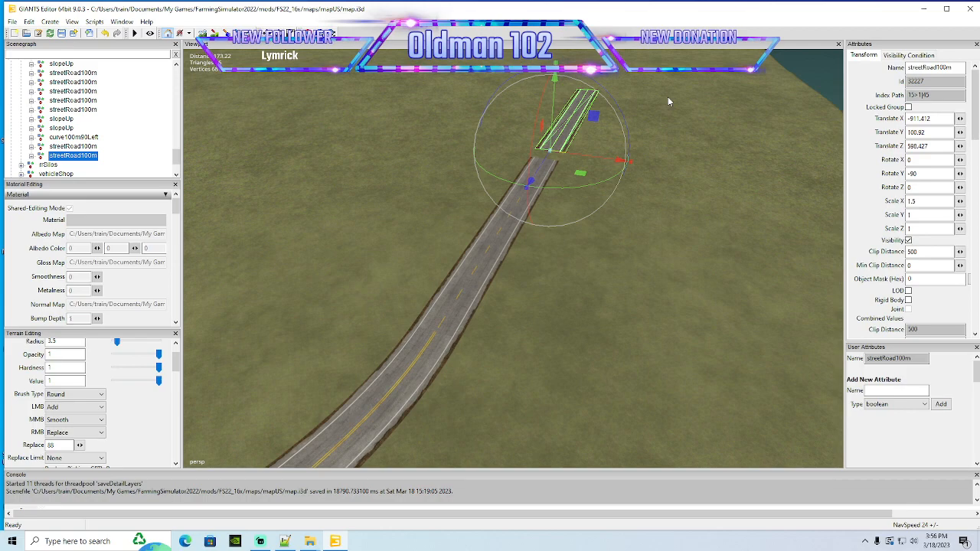
{"action": "left_click_drag", "start_coordinate": [667, 284], "coordinate": [653, 255], "text": "alt"}
{"action": "scroll", "coordinate": [688, 240], "scroll_direction": "up", "scroll_amount": 3}
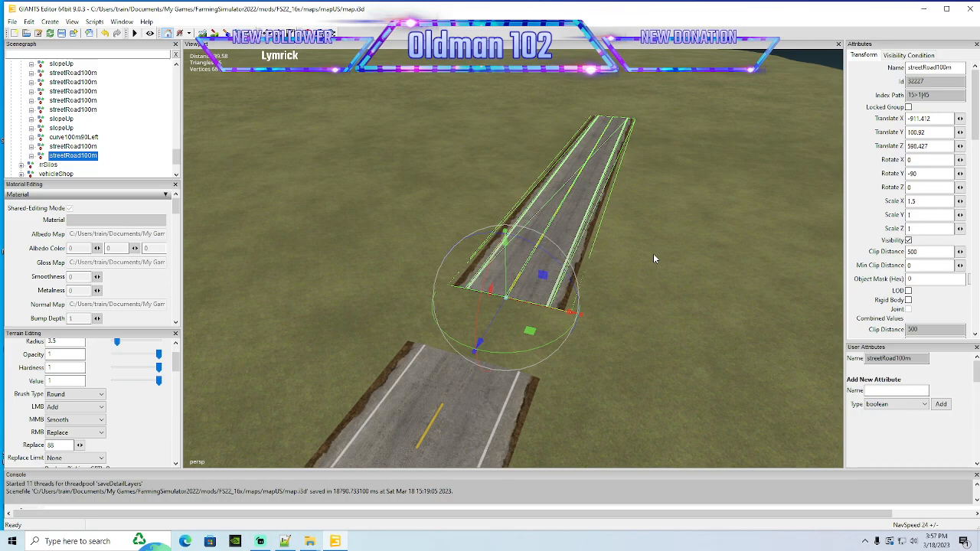
{"action": "left_click_drag", "start_coordinate": [653, 254], "coordinate": [588, 292], "text": "alt"}
{"action": "scroll", "coordinate": [654, 298], "scroll_direction": "up", "scroll_amount": 5}
{"action": "scroll", "coordinate": [637, 335], "scroll_direction": "down", "scroll_amount": 3}
{"action": "left_click_drag", "start_coordinate": [530, 213], "coordinate": [378, 441]}
{"action": "left_click_drag", "start_coordinate": [613, 354], "coordinate": [574, 324], "text": "alt"}
{"action": "scroll", "coordinate": [578, 329], "scroll_direction": "down", "scroll_amount": 5}
{"action": "scroll", "coordinate": [578, 317], "scroll_direction": "down", "scroll_amount": 2}
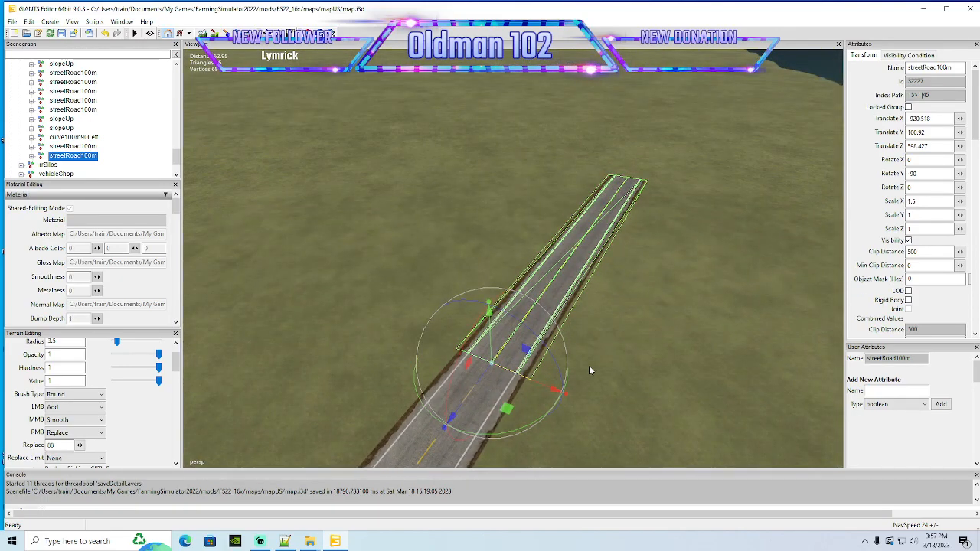
Add a third straight segment beyond the curve by duplicating the last one and joining it at about X -820.58
{"action": "key", "text": "ctrl+d"}
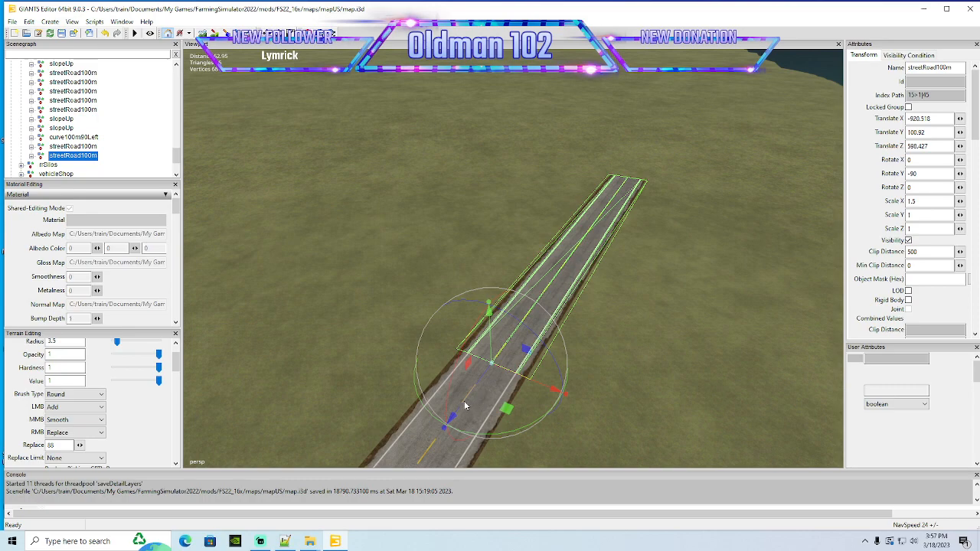
{"action": "left_click_drag", "start_coordinate": [465, 406], "coordinate": [640, 292]}
{"action": "scroll", "coordinate": [679, 201], "scroll_direction": "up", "scroll_amount": 3}
{"action": "scroll", "coordinate": [636, 298], "scroll_direction": "up", "scroll_amount": 3}
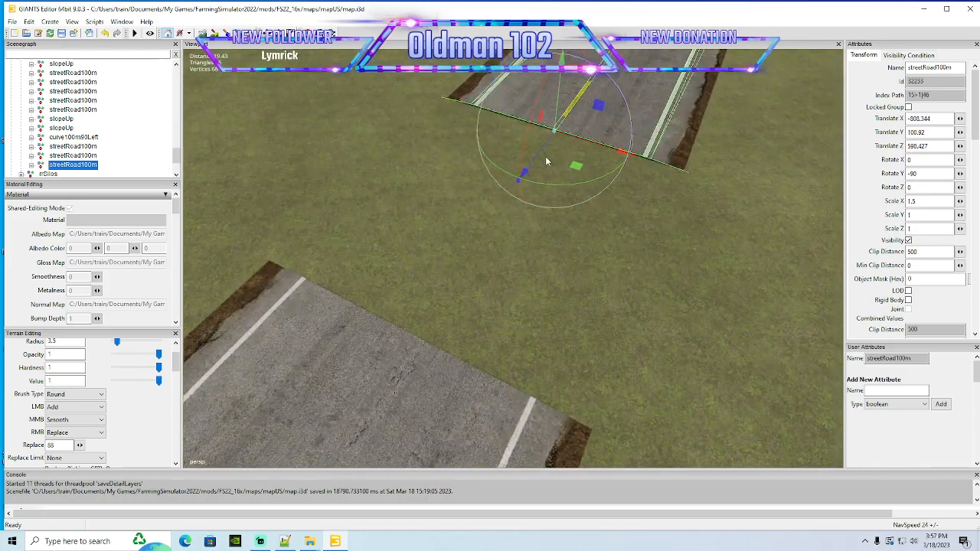
{"action": "left_click_drag", "start_coordinate": [541, 159], "coordinate": [375, 433]}
{"action": "scroll", "coordinate": [520, 381], "scroll_direction": "down", "scroll_amount": 5}
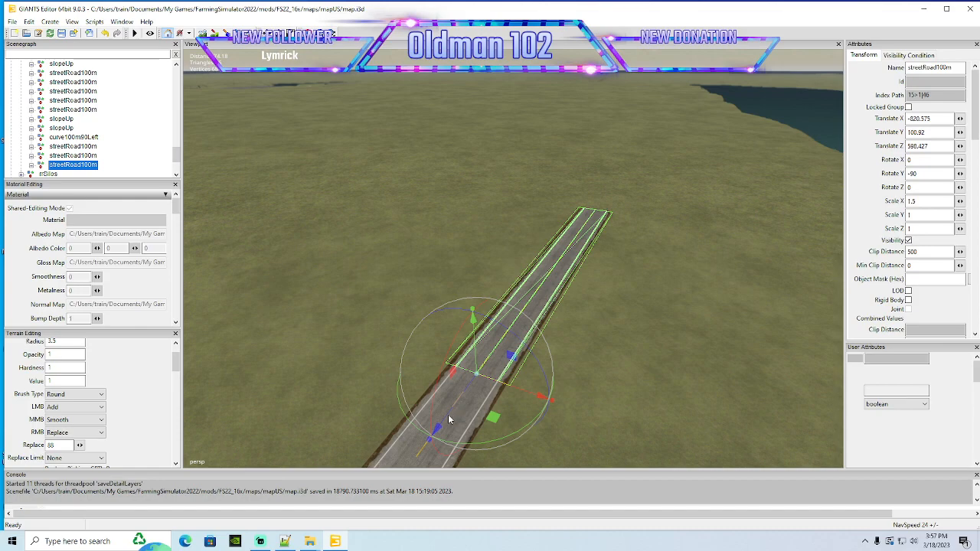
Extend the road with a fourth duplicated straight segment, joined to the previous one at about X -720.68
{"action": "key", "text": "ctrl+d"}
{"action": "left_click_drag", "start_coordinate": [446, 415], "coordinate": [612, 306]}
{"action": "scroll", "coordinate": [669, 188], "scroll_direction": "up", "scroll_amount": 6}
{"action": "left_click_drag", "start_coordinate": [562, 159], "coordinate": [506, 239]}
{"action": "scroll", "coordinate": [507, 231], "scroll_direction": "down", "scroll_amount": 5}
{"action": "scroll", "coordinate": [506, 240], "scroll_direction": "up", "scroll_amount": 3}
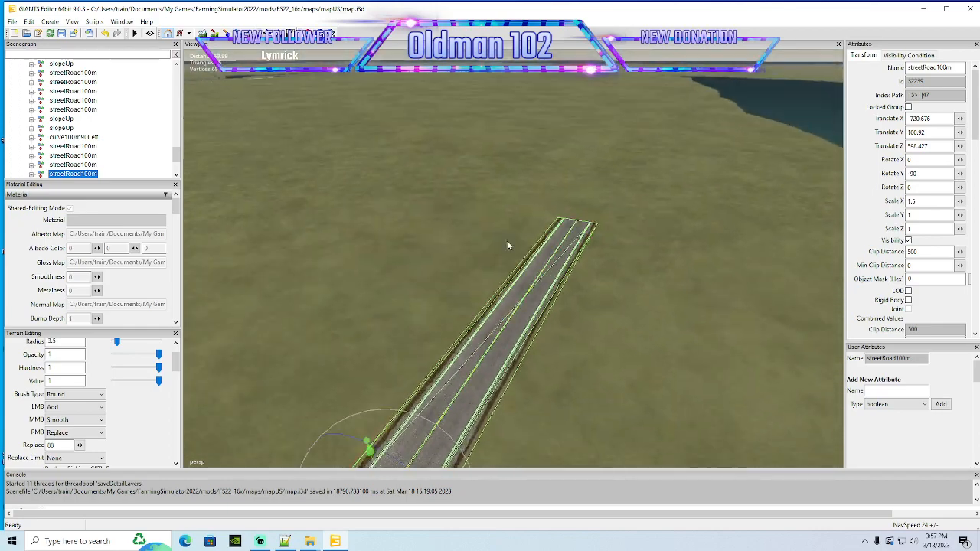
Extend the road with a fifth duplicated straight segment, joined to the previous one at about X -620.80
{"action": "left_click_drag", "start_coordinate": [652, 333], "coordinate": [620, 362], "text": "alt"}
{"action": "key", "text": "ctrl+d"}
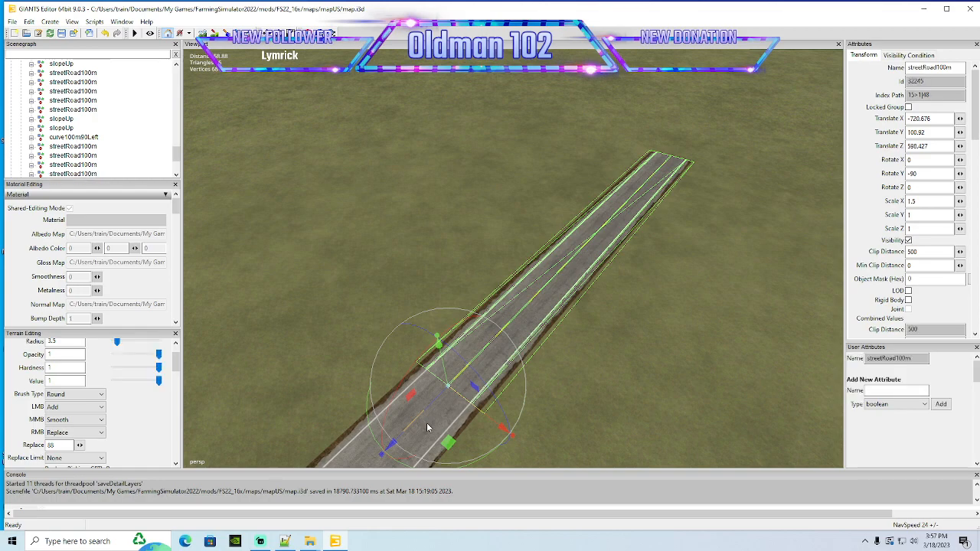
{"action": "left_click_drag", "start_coordinate": [415, 426], "coordinate": [886, 173]}
{"action": "left_click_drag", "start_coordinate": [608, 318], "coordinate": [572, 354], "text": "alt"}
{"action": "scroll", "coordinate": [698, 249], "scroll_direction": "up", "scroll_amount": 6}
{"action": "left_click_drag", "start_coordinate": [581, 222], "coordinate": [503, 154]}
{"action": "scroll", "coordinate": [462, 274], "scroll_direction": "down", "scroll_amount": 5}
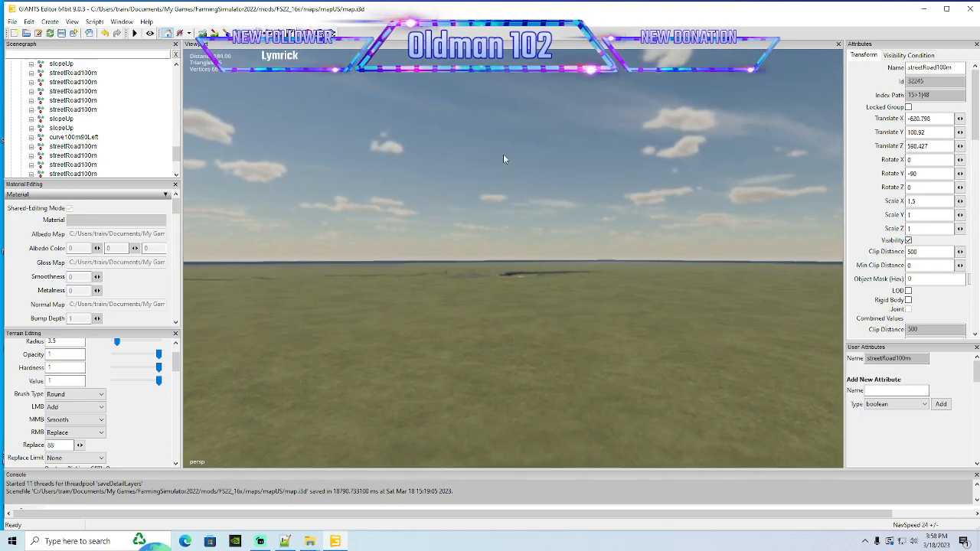
Duplicate the XJunction group at the crossroads near the red barn
{"action": "scroll", "coordinate": [503, 154], "scroll_direction": "up", "scroll_amount": 8}
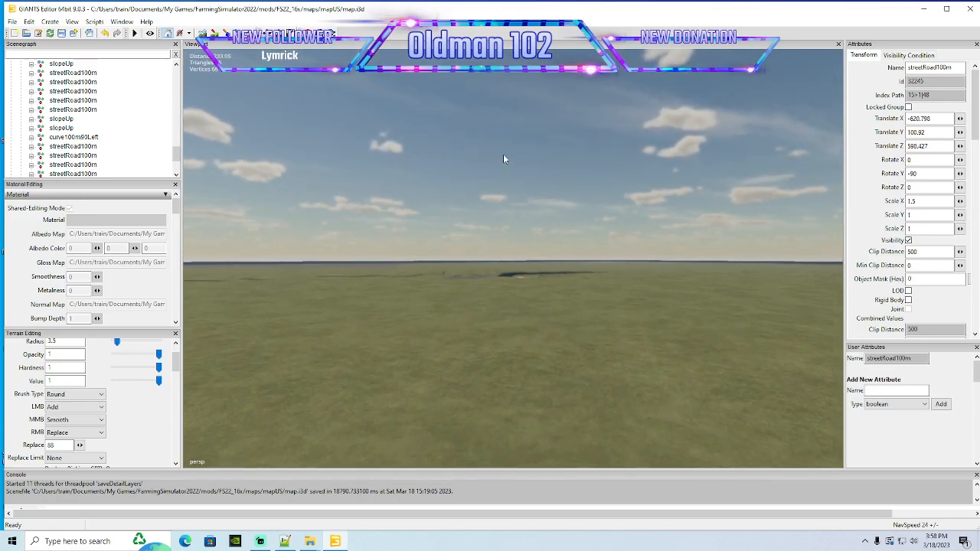
{"action": "scroll", "coordinate": [502, 159], "scroll_direction": "up", "scroll_amount": 3}
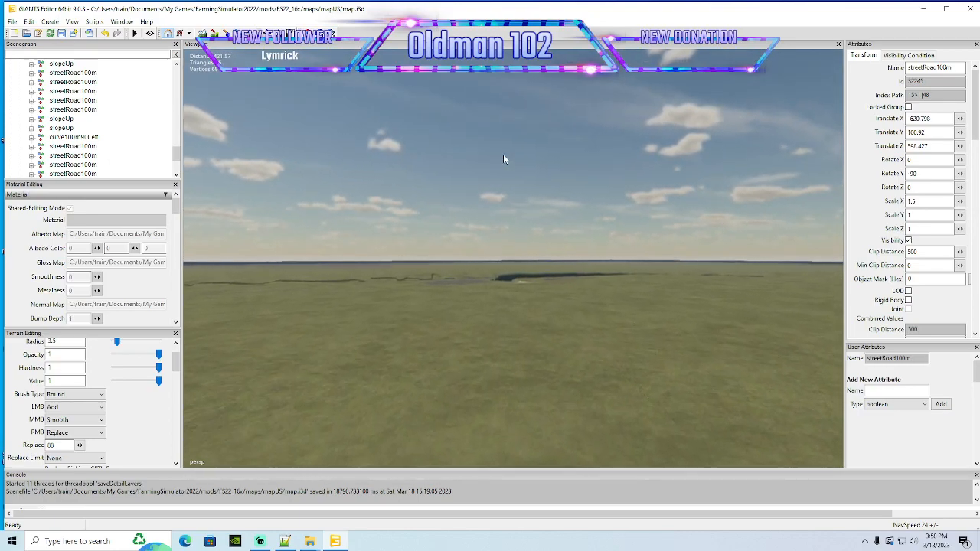
{"action": "mouse_move", "coordinate": [459, 340]}
{"action": "left_mouse_down", "text": "alt"}
{"action": "mouse_move", "coordinate": [460, 351]}
{"action": "mouse_move", "coordinate": [464, 333]}
{"action": "mouse_move", "coordinate": [452, 334]}
{"action": "left_mouse_up", "text": "alt"}
{"action": "scroll", "coordinate": [452, 334], "scroll_direction": "up", "scroll_amount": 4}
{"action": "scroll", "coordinate": [449, 338], "scroll_direction": "up", "scroll_amount": 8}
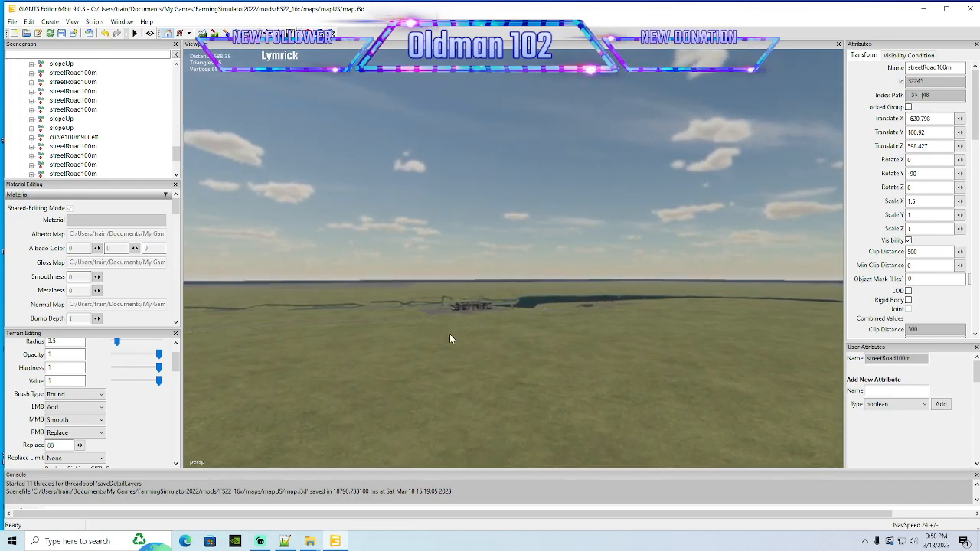
{"action": "scroll", "coordinate": [450, 336], "scroll_direction": "up", "scroll_amount": 8}
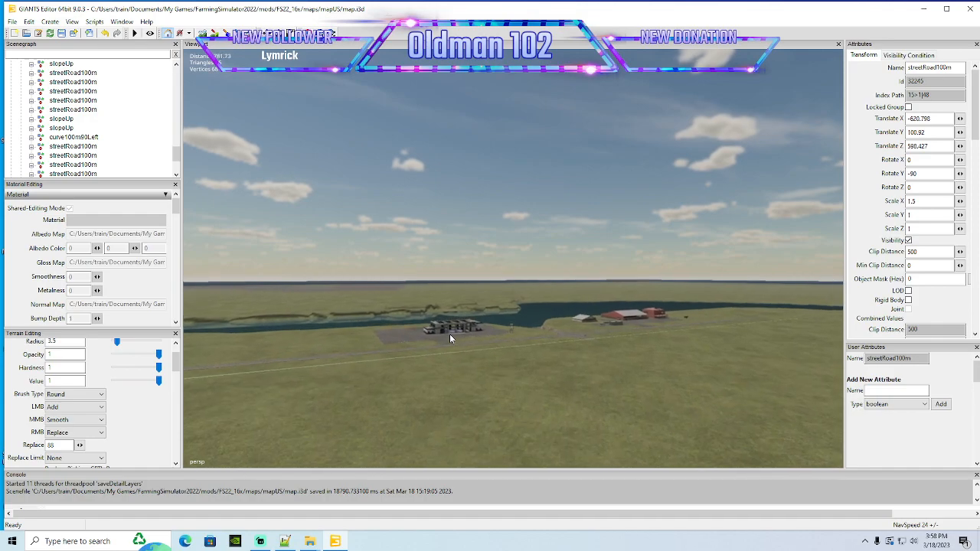
{"action": "scroll", "coordinate": [472, 345], "scroll_direction": "up", "scroll_amount": 8}
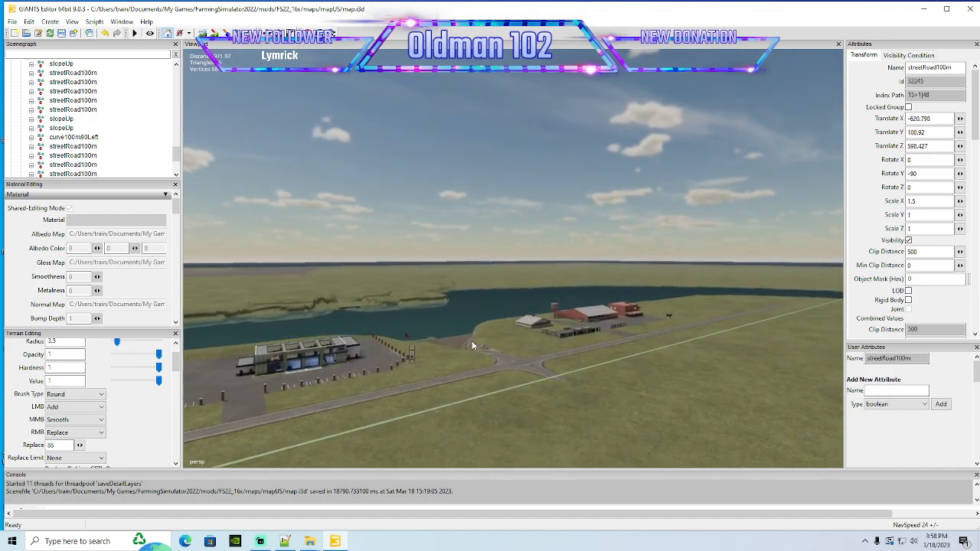
{"action": "left_click_drag", "start_coordinate": [471, 344], "coordinate": [433, 313], "text": "alt"}
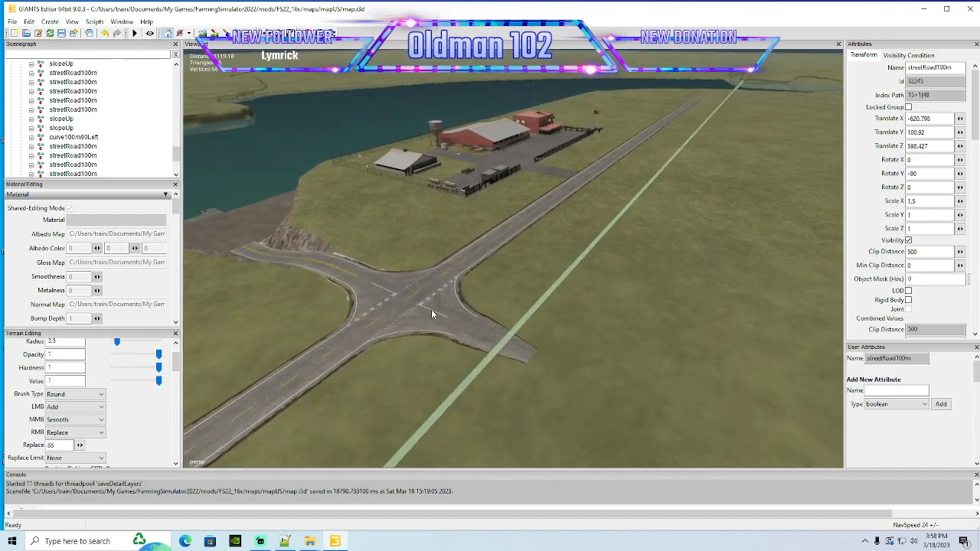
{"action": "left_click", "coordinate": [427, 292]}
{"action": "scroll", "coordinate": [49, 88], "scroll_direction": "up", "scroll_amount": 3}
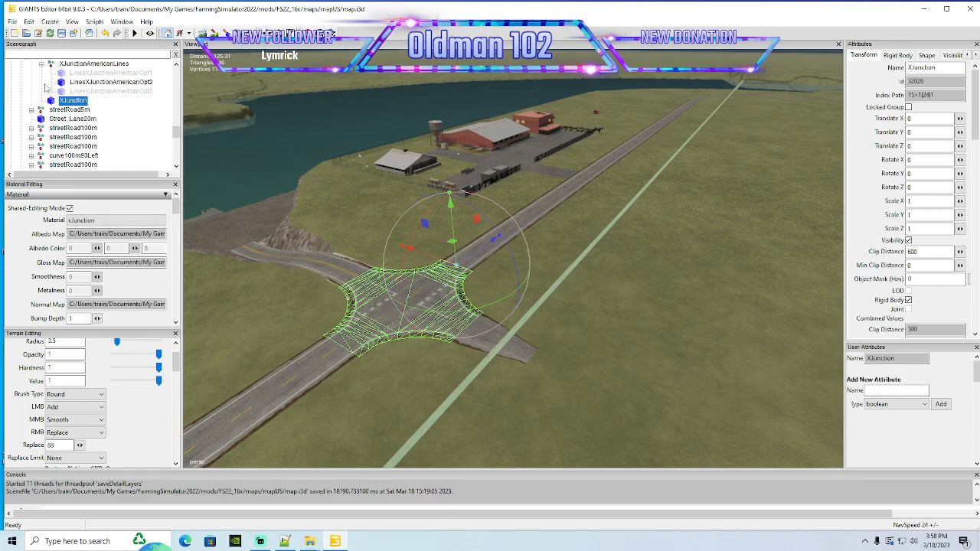
{"action": "left_click", "coordinate": [31, 91]}
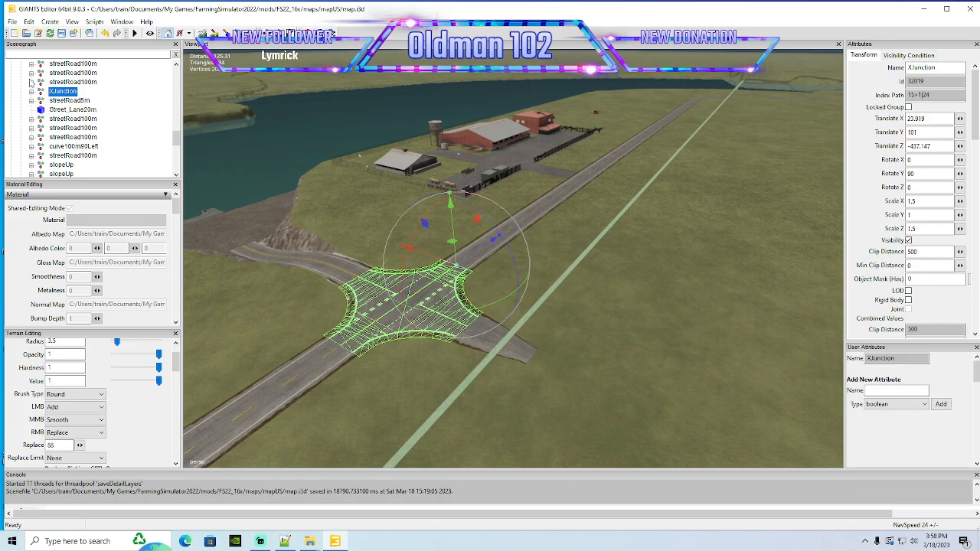
{"action": "left_click_drag", "start_coordinate": [495, 339], "coordinate": [548, 366], "text": "alt"}
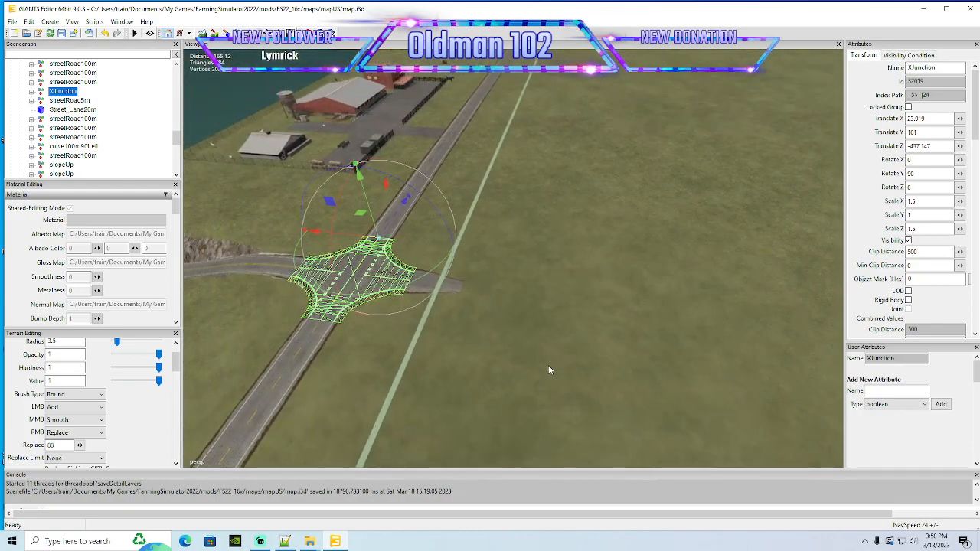
{"action": "key", "text": "ctrl+d"}
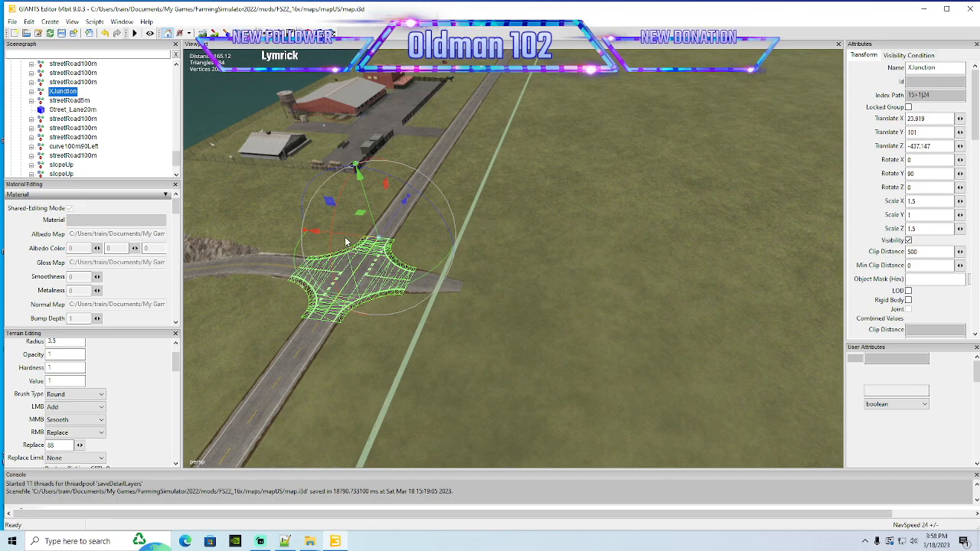
Move the duplicated XJunction across the open field to about X 23.92 and Z 546.77
{"action": "left_click_drag", "start_coordinate": [346, 236], "coordinate": [580, 330]}
{"action": "left_click_drag", "start_coordinate": [407, 339], "coordinate": [709, 181]}
{"action": "left_click_drag", "start_coordinate": [627, 246], "coordinate": [540, 255], "text": "alt"}
{"action": "scroll", "coordinate": [691, 191], "scroll_direction": "up", "scroll_amount": 7}
{"action": "left_click_drag", "start_coordinate": [487, 302], "coordinate": [649, 171]}
{"action": "left_click_drag", "start_coordinate": [626, 268], "coordinate": [605, 360], "text": "alt"}
{"action": "scroll", "coordinate": [385, 331], "scroll_direction": "down", "scroll_amount": 3}
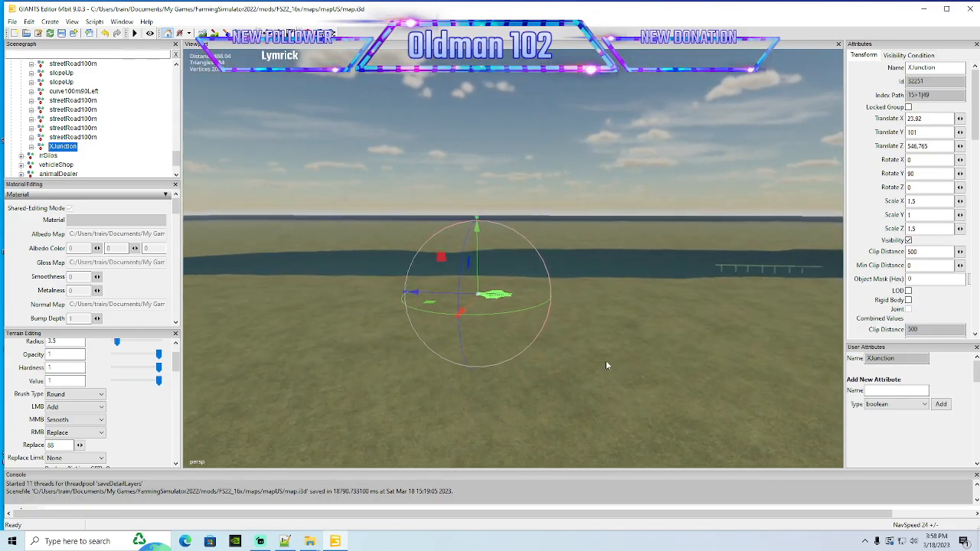
Return to the open end of the new road and duplicate its last streetRoad100m group
{"action": "scroll", "coordinate": [612, 352], "scroll_direction": "up", "scroll_amount": 3}
{"action": "scroll", "coordinate": [614, 352], "scroll_direction": "up", "scroll_amount": 3}
{"action": "left_click_drag", "start_coordinate": [614, 352], "coordinate": [764, 353], "text": "alt"}
{"action": "scroll", "coordinate": [753, 355], "scroll_direction": "up", "scroll_amount": 2}
{"action": "scroll", "coordinate": [764, 354], "scroll_direction": "up", "scroll_amount": 3}
{"action": "scroll", "coordinate": [764, 353], "scroll_direction": "up", "scroll_amount": 6}
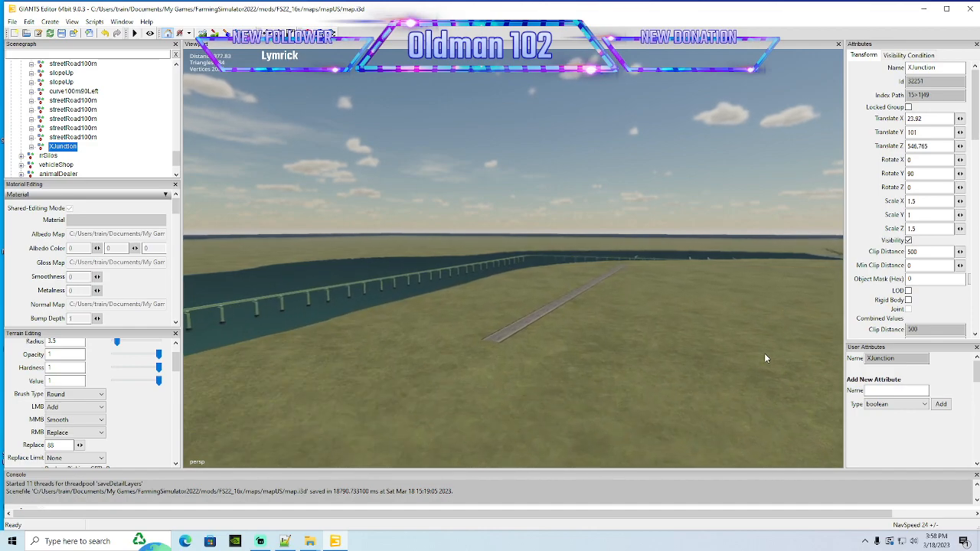
{"action": "scroll", "coordinate": [760, 366], "scroll_direction": "up", "scroll_amount": 3}
{"action": "left_click_drag", "start_coordinate": [760, 365], "coordinate": [432, 330], "text": "alt"}
{"action": "scroll", "coordinate": [487, 425], "scroll_direction": "down", "scroll_amount": 3}
{"action": "left_click", "coordinate": [427, 311]}
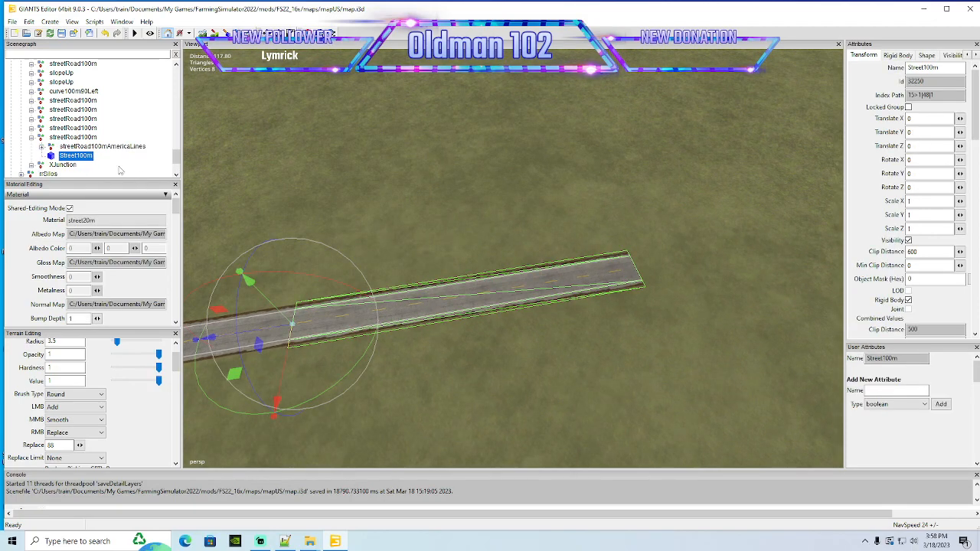
{"action": "left_click", "coordinate": [41, 138]}
{"action": "left_click", "coordinate": [31, 138]}
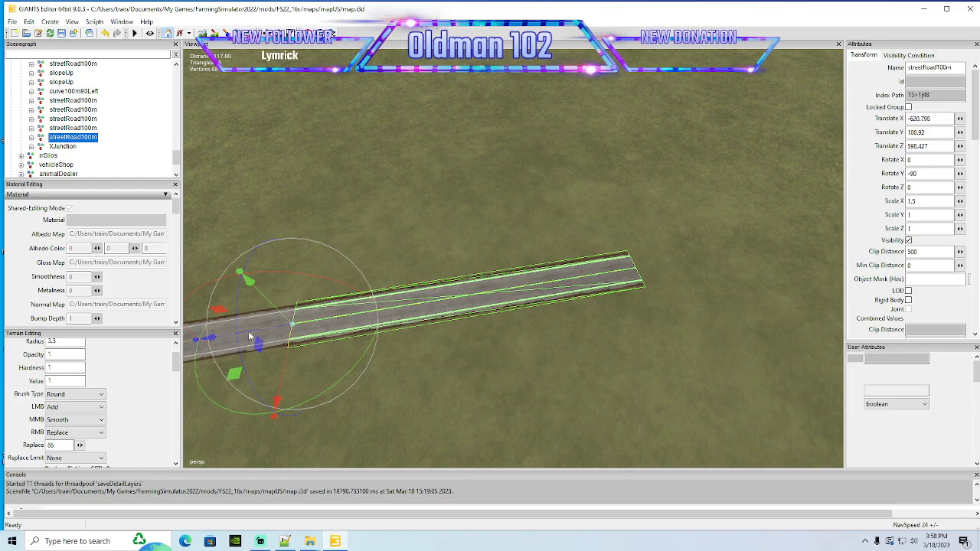
{"action": "key", "text": "ctrl+d"}
Move the new road copy flush against the previous segment's end, at about X -520.88
{"action": "left_click_drag", "start_coordinate": [248, 332], "coordinate": [681, 321]}
{"action": "scroll", "coordinate": [683, 326], "scroll_direction": "up", "scroll_amount": 5}
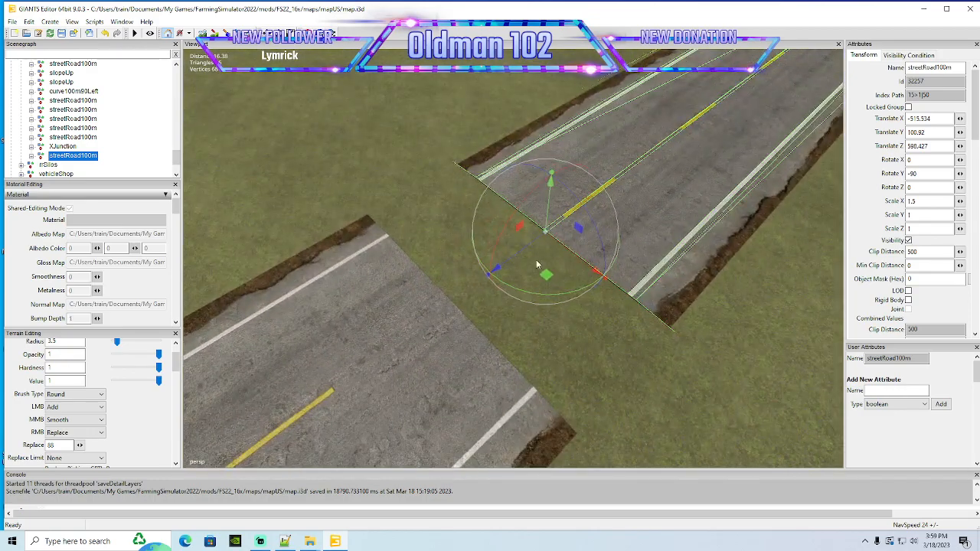
{"action": "left_click_drag", "start_coordinate": [522, 255], "coordinate": [420, 358]}
{"action": "scroll", "coordinate": [421, 359], "scroll_direction": "down", "scroll_amount": 5}
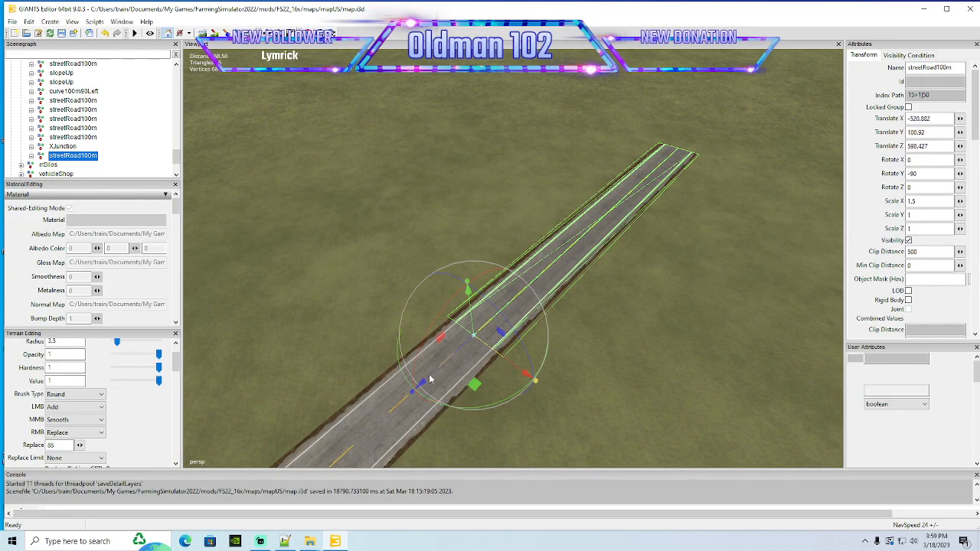
Extend the road with a seventh duplicated straight segment, joined to the previous one at about X -420.91
{"action": "key", "text": "ctrl+d"}
{"action": "left_click_drag", "start_coordinate": [431, 379], "coordinate": [792, 149]}
{"action": "left_click_drag", "start_coordinate": [748, 194], "coordinate": [687, 276], "text": "alt"}
{"action": "scroll", "coordinate": [802, 140], "scroll_direction": "up", "scroll_amount": 4}
{"action": "left_click_drag", "start_coordinate": [561, 159], "coordinate": [556, 232]}
{"action": "scroll", "coordinate": [562, 208], "scroll_direction": "down", "scroll_amount": 5}
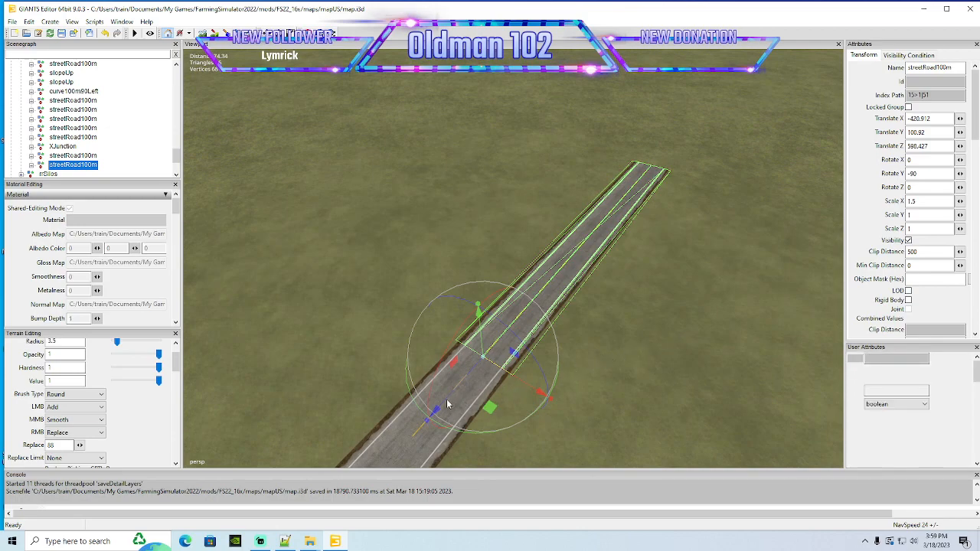
Duplicate the last streetRoad100m segment and join the copy to the road's open end at about X -321.04
{"action": "key", "text": "ctrl+d"}
{"action": "left_click_drag", "start_coordinate": [445, 399], "coordinate": [681, 240]}
{"action": "scroll", "coordinate": [807, 131], "scroll_direction": "up", "scroll_amount": 5}
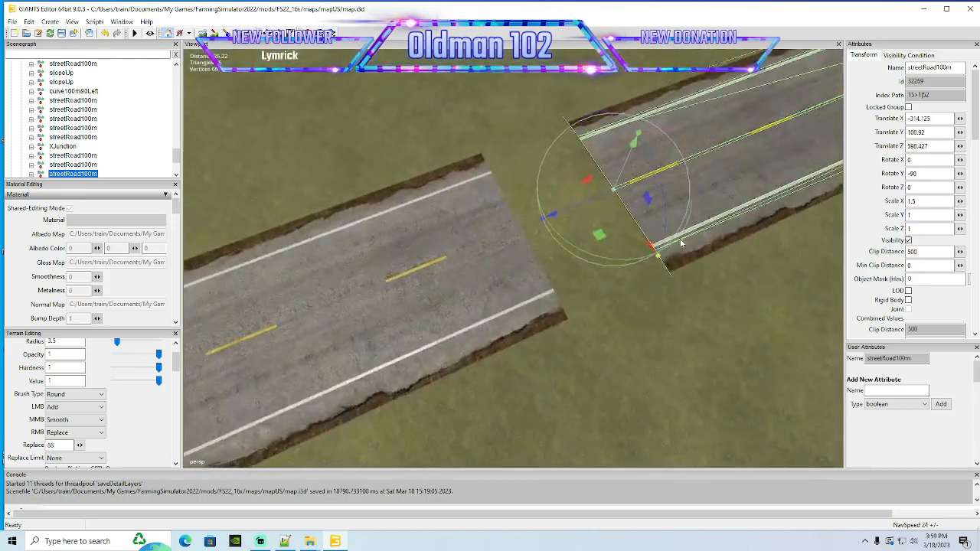
{"action": "left_click_drag", "start_coordinate": [602, 206], "coordinate": [537, 210]}
{"action": "scroll", "coordinate": [501, 258], "scroll_direction": "down", "scroll_amount": 5}
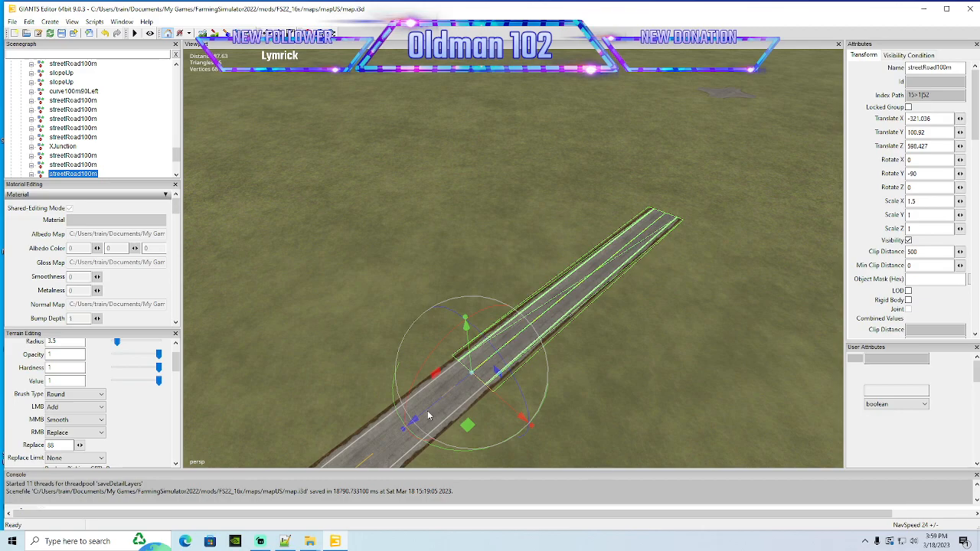
Add another duplicated straight segment flush with the previous one, at about X -221.12
{"action": "key", "text": "ctrl+d"}
{"action": "left_click_drag", "start_coordinate": [418, 418], "coordinate": [450, 299]}
{"action": "scroll", "coordinate": [831, 196], "scroll_direction": "up", "scroll_amount": 5}
{"action": "scroll", "coordinate": [462, 305], "scroll_direction": "down", "scroll_amount": 2}
{"action": "scroll", "coordinate": [463, 306], "scroll_direction": "down", "scroll_amount": 3}
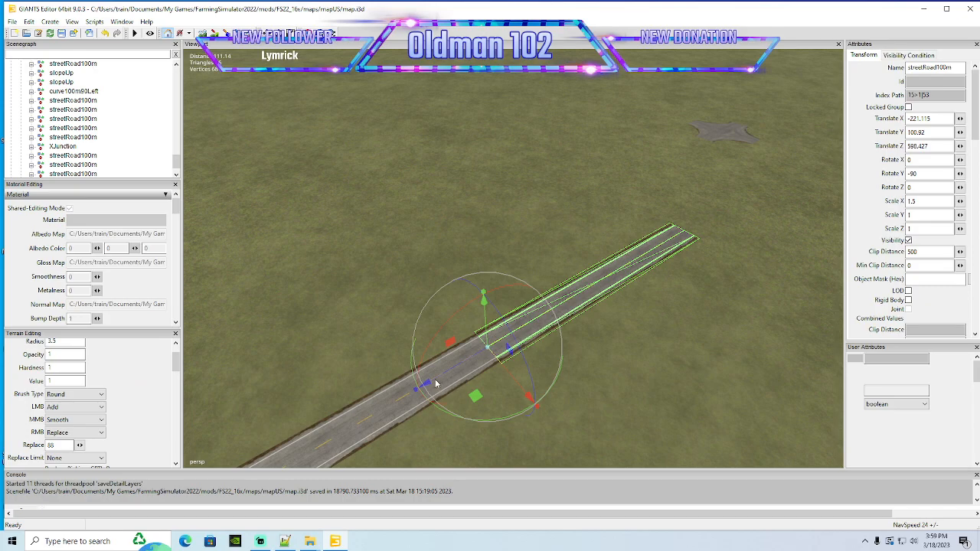
Extend the road towards the X junction with one more duplicated straight segment, joined at about X -121.17
{"action": "key", "text": "ctrl+d"}
{"action": "left_click_drag", "start_coordinate": [437, 383], "coordinate": [734, 242]}
{"action": "left_click_drag", "start_coordinate": [775, 257], "coordinate": [446, 290], "text": "alt"}
{"action": "scroll", "coordinate": [812, 222], "scroll_direction": "up", "scroll_amount": 4}
{"action": "scroll", "coordinate": [812, 222], "scroll_direction": "up", "scroll_amount": 3}
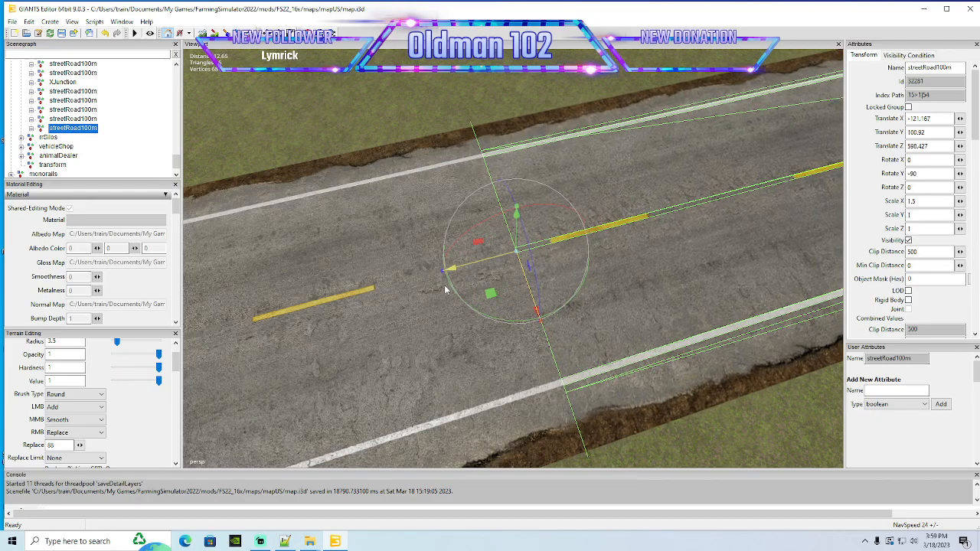
{"action": "scroll", "coordinate": [536, 247], "scroll_direction": "down", "scroll_amount": 8}
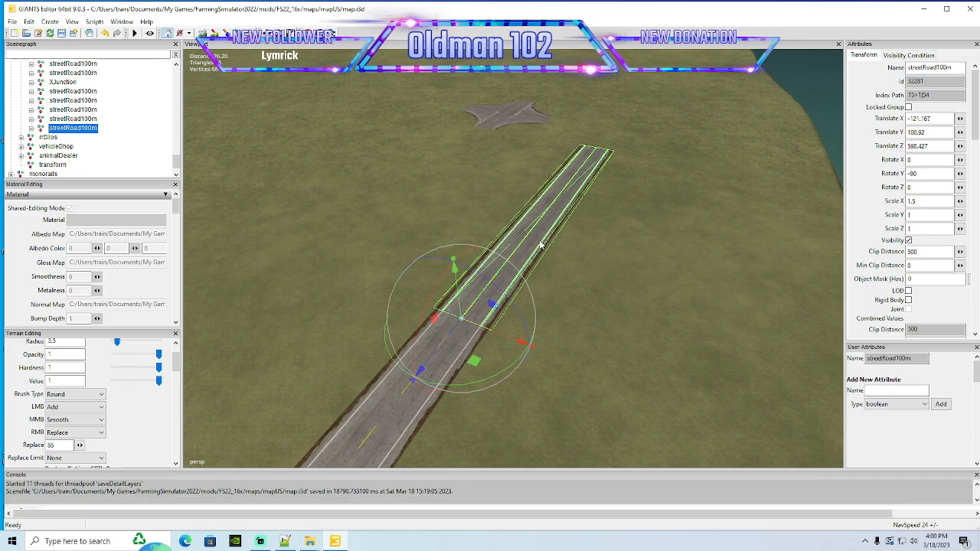
Move the duplicated XJunction in line with the road's open end, at about Z 598.44
{"action": "left_click", "coordinate": [42, 83]}
{"action": "left_click_drag", "start_coordinate": [415, 189], "coordinate": [409, 219], "text": "alt"}
{"action": "scroll", "coordinate": [427, 160], "scroll_direction": "up", "scroll_amount": 3}
{"action": "left_click_drag", "start_coordinate": [366, 162], "coordinate": [558, 199]}
{"action": "left_click_drag", "start_coordinate": [557, 200], "coordinate": [599, 268], "text": "alt"}
{"action": "scroll", "coordinate": [614, 318], "scroll_direction": "up", "scroll_amount": 2}
{"action": "scroll", "coordinate": [614, 319], "scroll_direction": "up", "scroll_amount": 3}
{"action": "left_click_drag", "start_coordinate": [397, 60], "coordinate": [471, 85]}
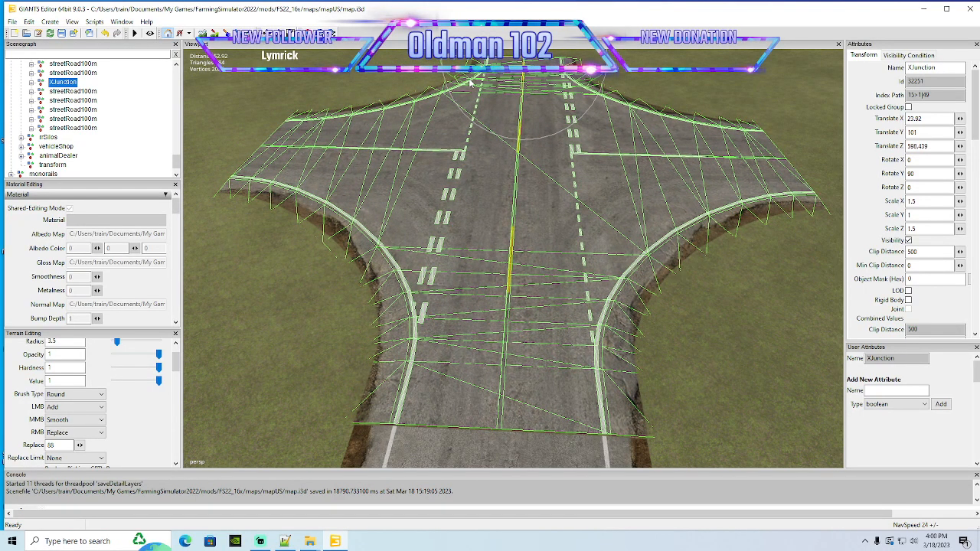
Lengthen the last streetRoad100m segment to meet the junction by setting its Scale Z to 1.002
{"action": "left_click", "coordinate": [71, 128]}
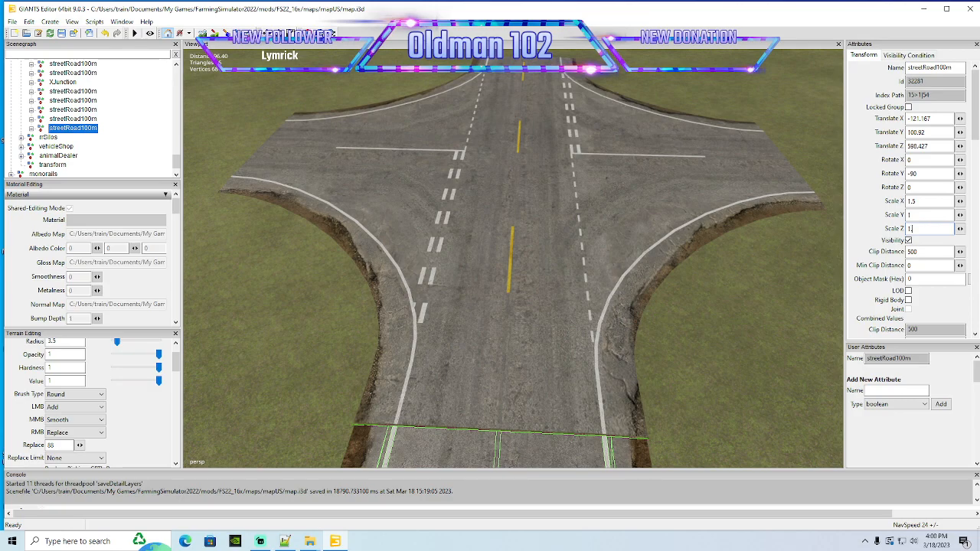
{"action": "type", "text": "2"}
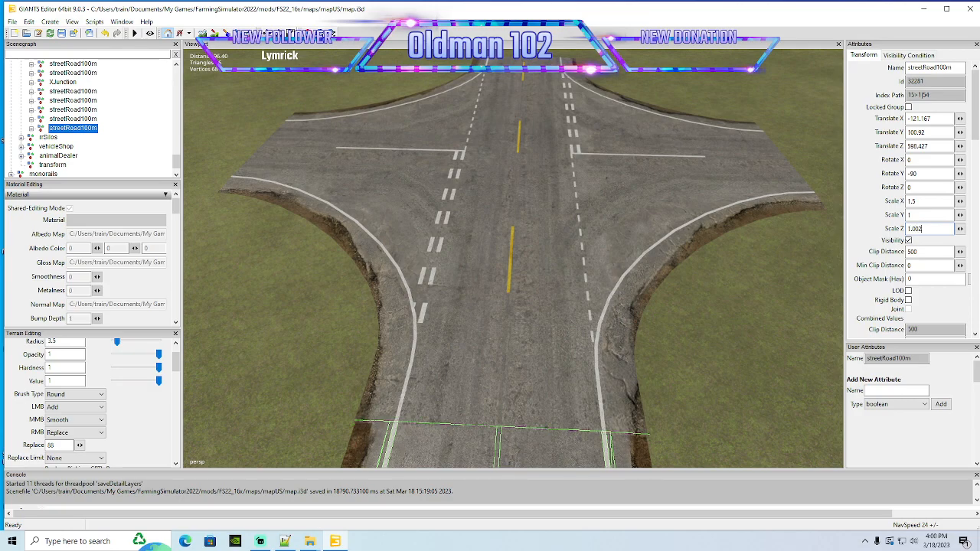
{"action": "scroll", "coordinate": [727, 306], "scroll_direction": "down", "scroll_amount": 3}
Duplicate the last road segment and attach the copy to the far side of the X junction, at about X 23.82
{"action": "left_click_drag", "start_coordinate": [706, 300], "coordinate": [574, 332], "text": "alt"}
{"action": "scroll", "coordinate": [570, 336], "scroll_direction": "down", "scroll_amount": 2}
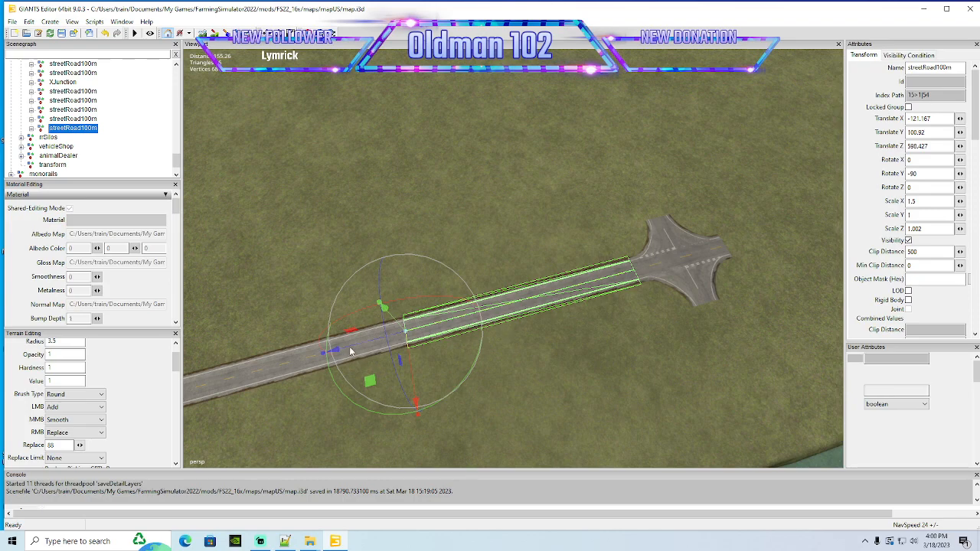
{"action": "key", "text": "ctrl+d"}
{"action": "left_click_drag", "start_coordinate": [349, 346], "coordinate": [744, 297]}
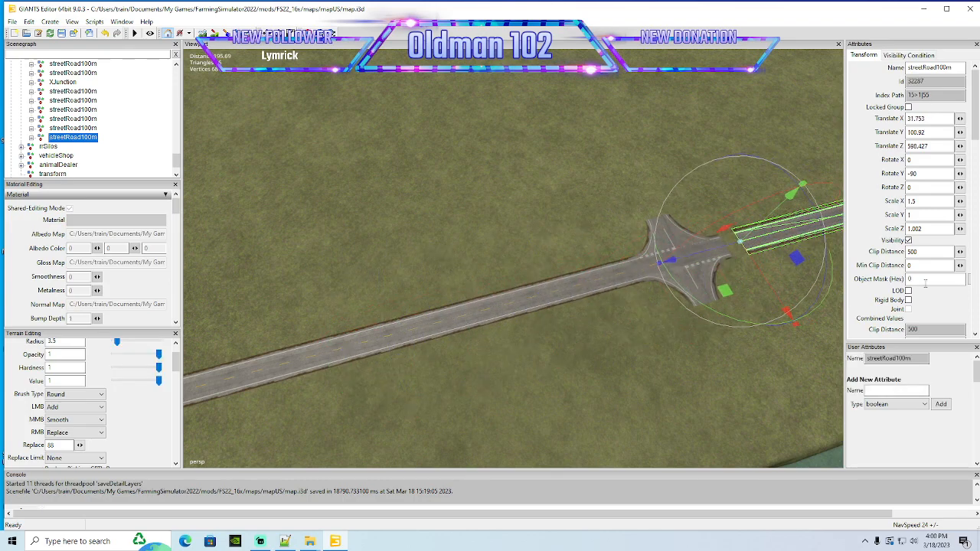
{"action": "left_click_drag", "start_coordinate": [502, 360], "coordinate": [604, 361], "text": "alt"}
{"action": "scroll", "coordinate": [622, 332], "scroll_direction": "up", "scroll_amount": 5}
{"action": "left_click_drag", "start_coordinate": [503, 253], "coordinate": [573, 258]}
{"action": "left_click_drag", "start_coordinate": [472, 277], "coordinate": [523, 340], "text": "alt"}
{"action": "scroll", "coordinate": [529, 339], "scroll_direction": "down", "scroll_amount": 3}
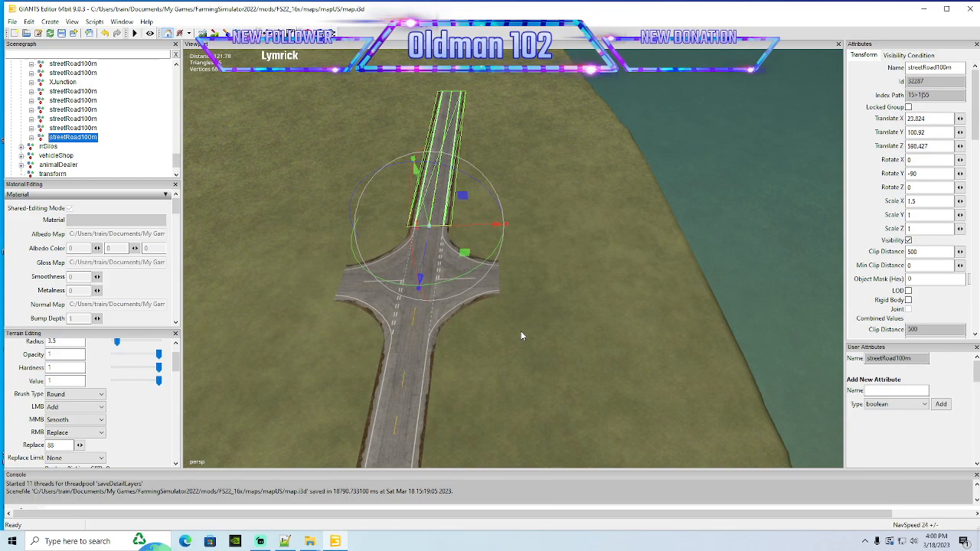
Go back to the harbour ramp and select its whole slopeUp group, collapsing the group in the scene tree
{"action": "left_click_drag", "start_coordinate": [620, 301], "coordinate": [449, 199], "text": "alt"}
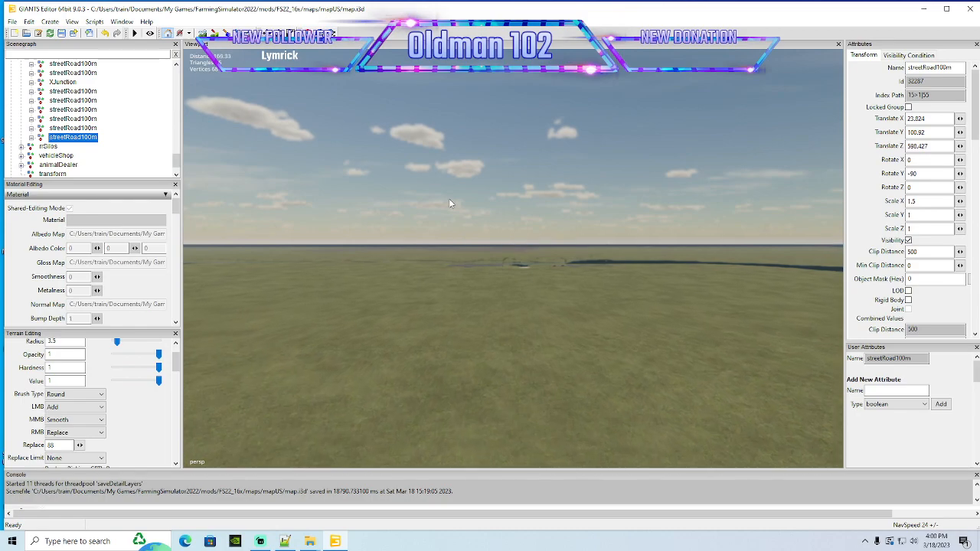
{"action": "left_click_drag", "start_coordinate": [404, 245], "coordinate": [472, 278], "text": "alt"}
{"action": "scroll", "coordinate": [472, 273], "scroll_direction": "up", "scroll_amount": 5}
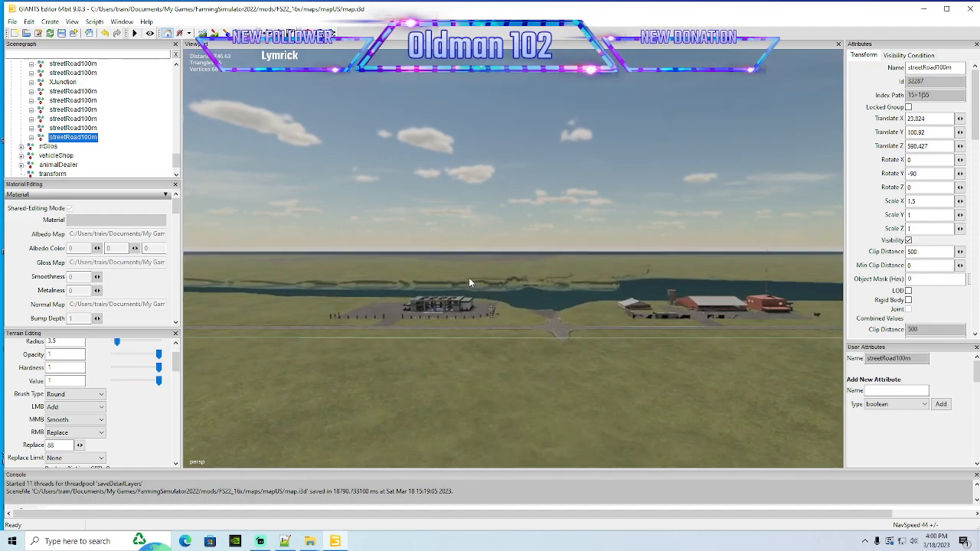
{"action": "scroll", "coordinate": [469, 277], "scroll_direction": "up", "scroll_amount": 10}
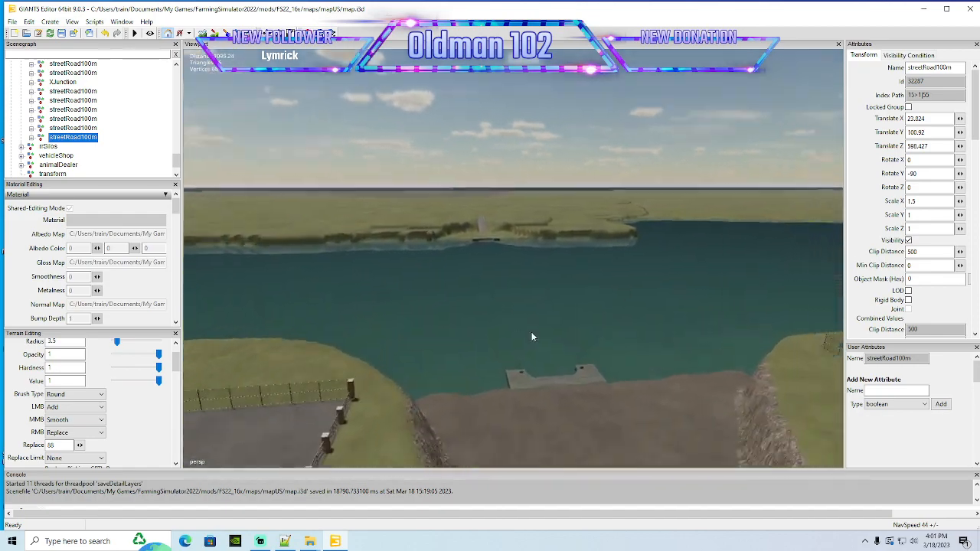
{"action": "key", "text": "f"}
{"action": "left_click", "coordinate": [443, 293]}
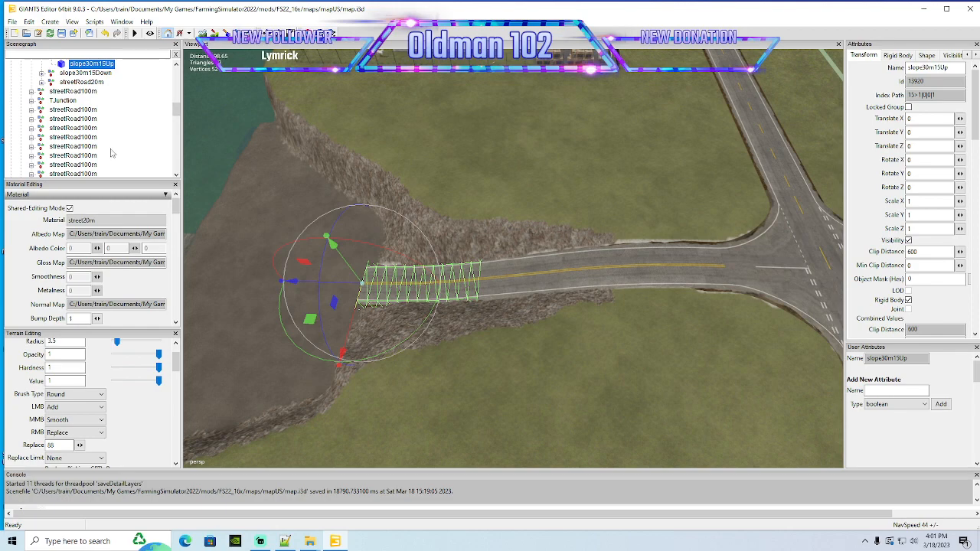
{"action": "scroll", "coordinate": [110, 154], "scroll_direction": "up", "scroll_amount": 3}
{"action": "left_click", "coordinate": [61, 100]}
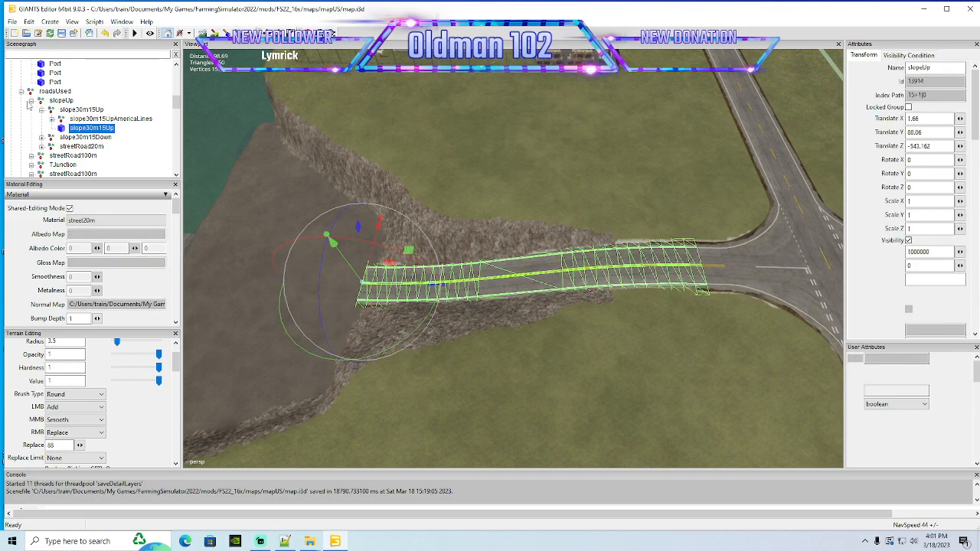
{"action": "left_click", "coordinate": [30, 101]}
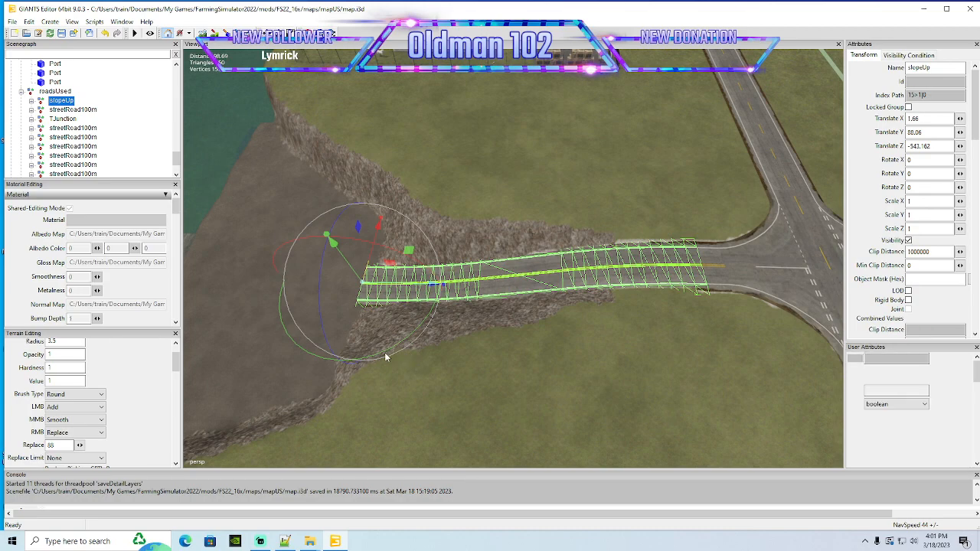
Duplicate the slopeUp group and turn the copy around to face the other way, with Rotate Y set to 0
{"action": "key", "text": "ctrl+d"}
{"action": "left_click_drag", "start_coordinate": [385, 353], "coordinate": [363, 267]}
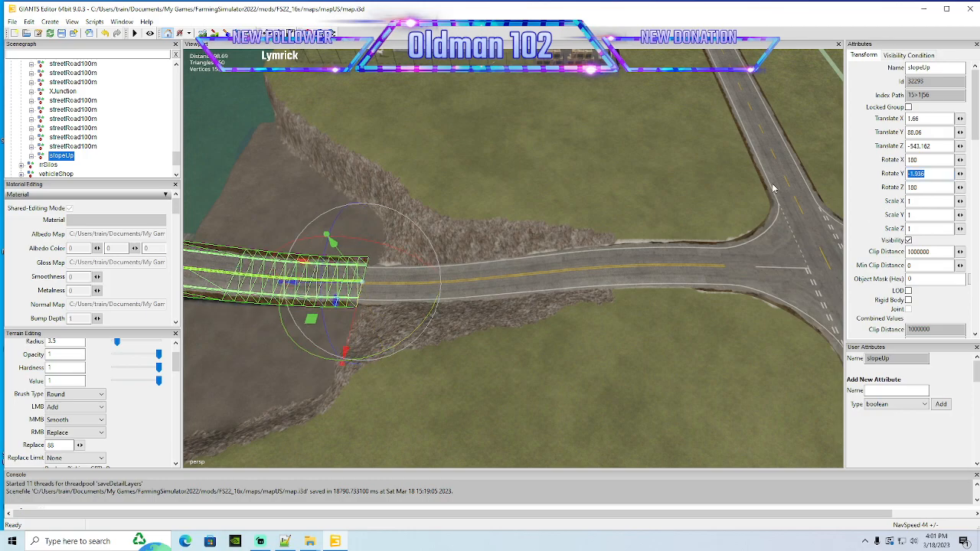
{"action": "type", "text": "0"}
{"action": "key", "text": "Return"}
Move the slopeUp copy along Z across the field to about Z 383.94, towards the new X junction
{"action": "right_click_drag", "start_coordinate": [586, 267], "coordinate": [641, 279]}
{"action": "left_click_drag", "start_coordinate": [356, 344], "coordinate": [949, 153]}
{"action": "right_click_drag", "start_coordinate": [650, 295], "coordinate": [703, 267]}
{"action": "left_click_drag", "start_coordinate": [643, 194], "coordinate": [925, 4]}
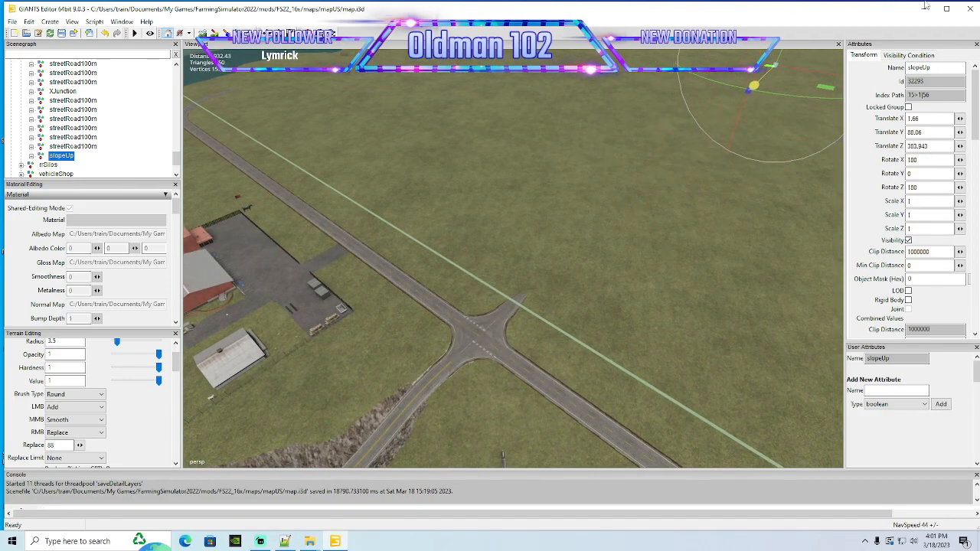
{"action": "key", "text": "f"}
{"action": "scroll", "coordinate": [742, 156], "scroll_direction": "up", "scroll_amount": 8}
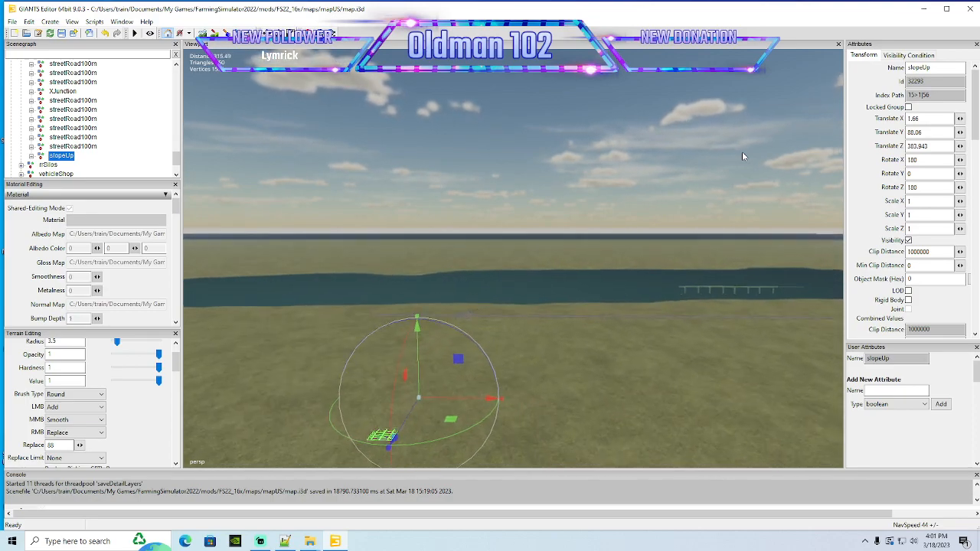
Bring the slopeUp copy up against the X junction's arm facing the water, at about Z 699.46
{"action": "scroll", "coordinate": [742, 156], "scroll_direction": "up", "scroll_amount": 1}
{"action": "left_click_drag", "start_coordinate": [742, 156], "coordinate": [527, 326], "text": "alt"}
{"action": "left_click_drag", "start_coordinate": [445, 363], "coordinate": [625, 274]}
{"action": "scroll", "coordinate": [651, 217], "scroll_direction": "up", "scroll_amount": 10}
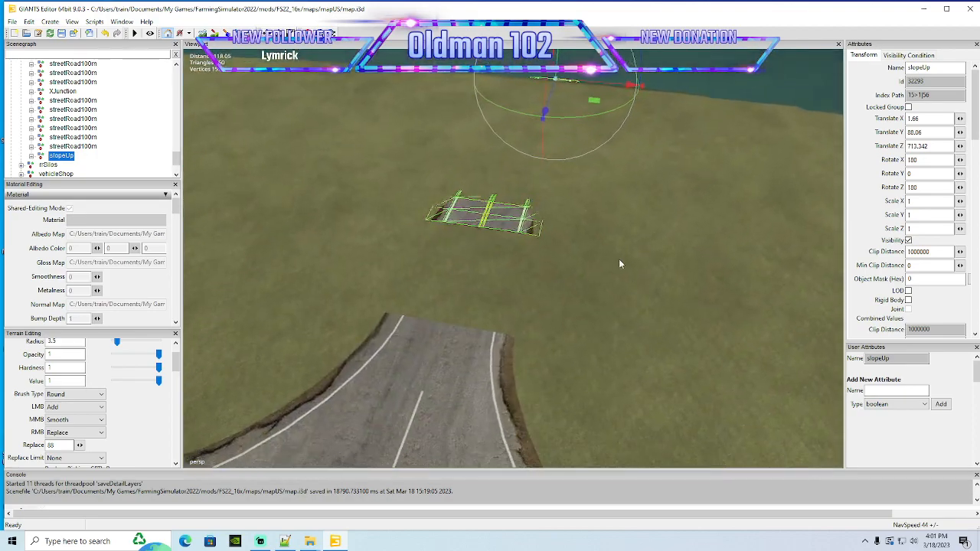
{"action": "left_click_drag", "start_coordinate": [549, 108], "coordinate": [564, 148]}
{"action": "scroll", "coordinate": [550, 173], "scroll_direction": "up", "scroll_amount": 6}
{"action": "left_click_drag", "start_coordinate": [564, 55], "coordinate": [566, 65]}
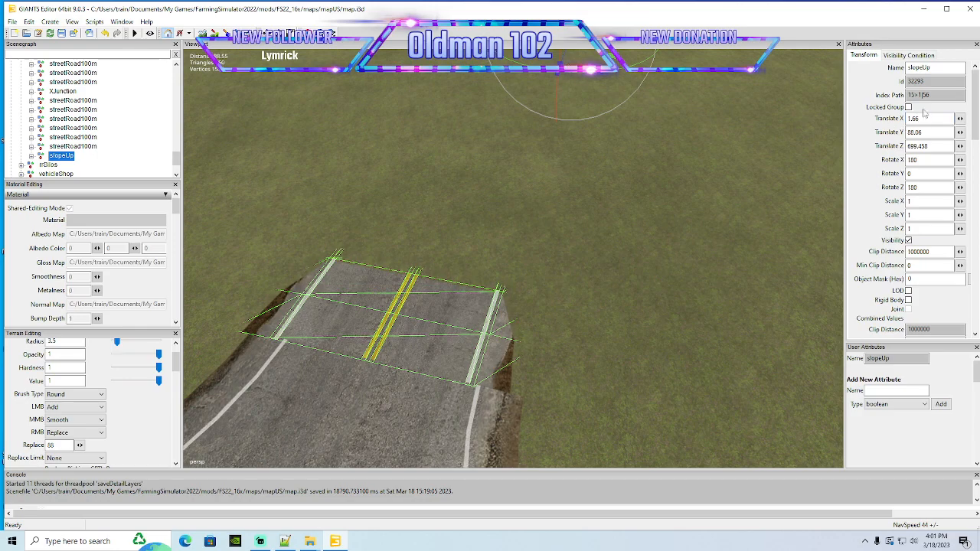
Align the slopeUp copy sideways with the junction arm by setting its Translate X to 1.2
{"action": "left_click", "coordinate": [918, 118]}
{"action": "key", "text": "BackSpace"}
{"action": "key", "text": "BackSpace"}
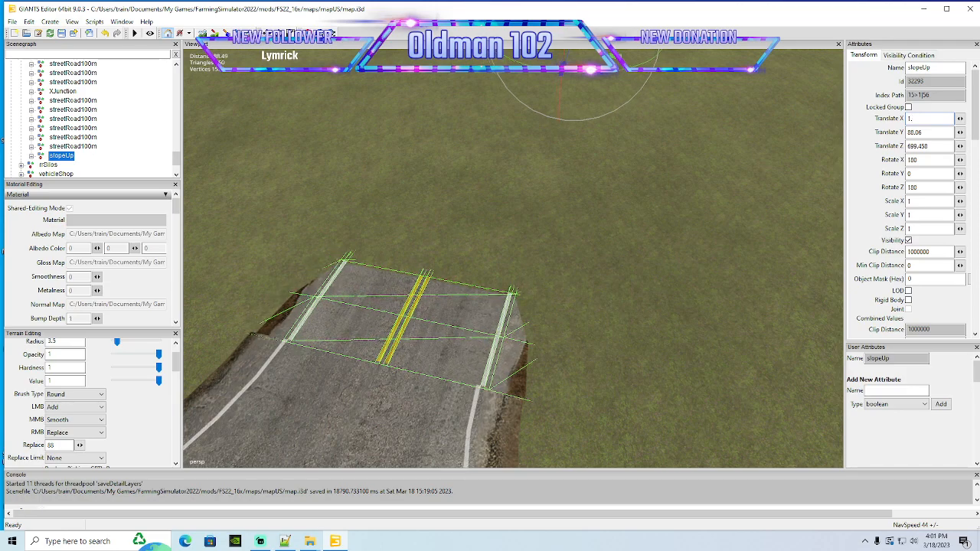
{"action": "type", "text": "2"}
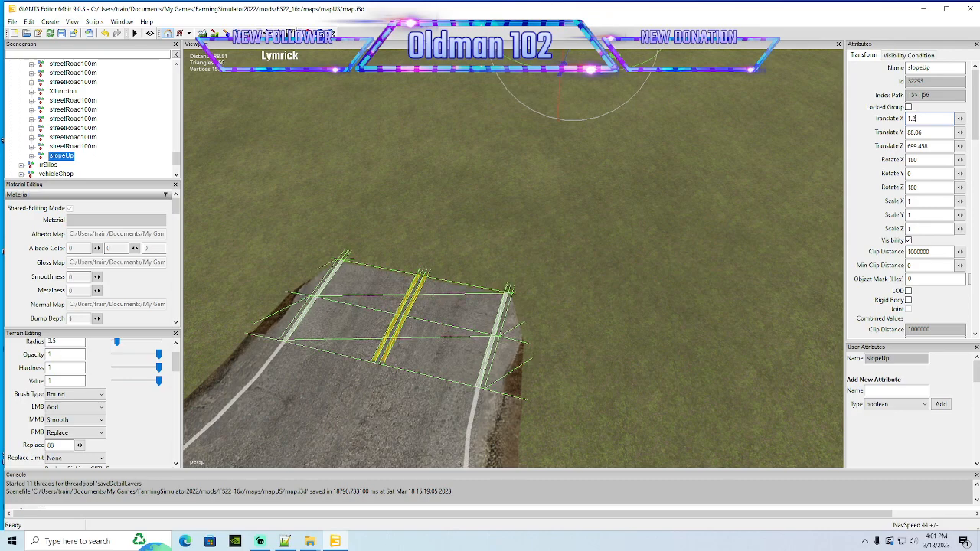
Set the terrain Replace height to 100.9, with the shoreline below the new junction in view
{"action": "left_click_drag", "start_coordinate": [658, 211], "coordinate": [445, 288], "text": "alt"}
{"action": "scroll", "coordinate": [559, 241], "scroll_direction": "down", "scroll_amount": 3}
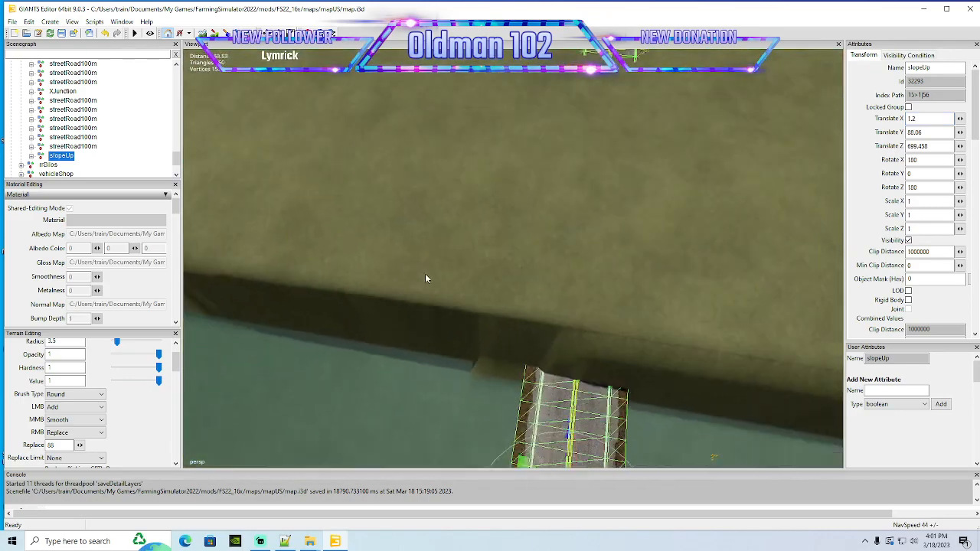
{"action": "scroll", "coordinate": [435, 263], "scroll_direction": "down", "scroll_amount": 5}
{"action": "scroll", "coordinate": [438, 272], "scroll_direction": "down", "scroll_amount": 2}
{"action": "scroll", "coordinate": [445, 288], "scroll_direction": "down", "scroll_amount": 3}
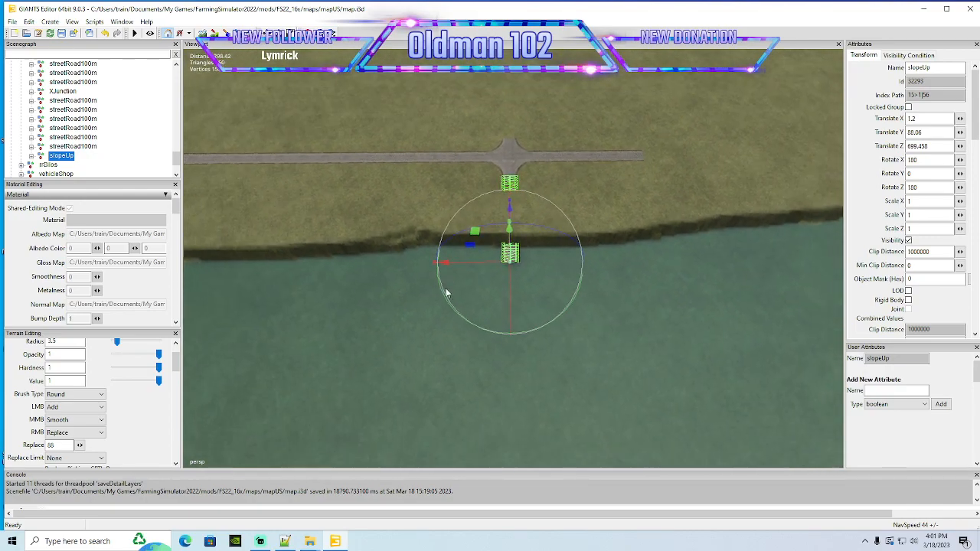
{"action": "scroll", "coordinate": [445, 287], "scroll_direction": "down", "scroll_amount": 2}
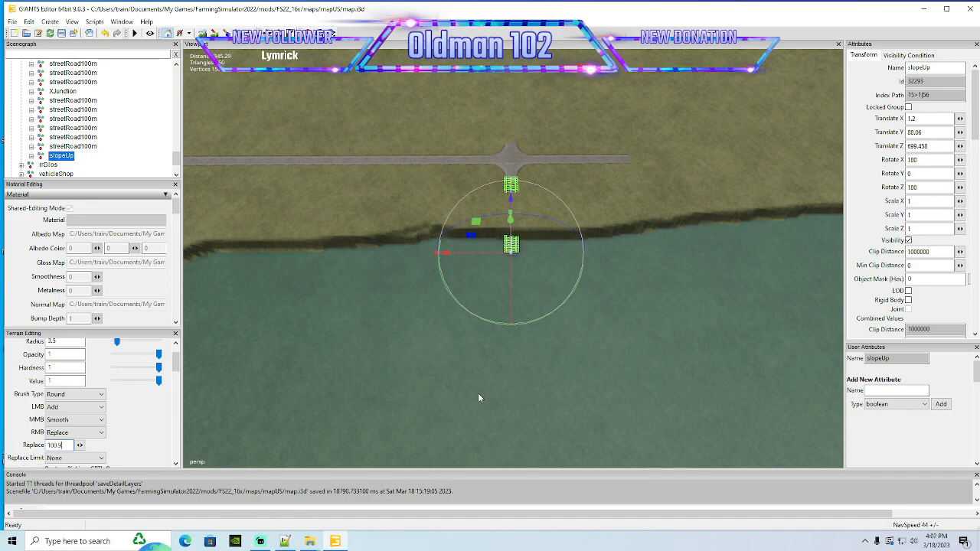
{"action": "scroll", "coordinate": [475, 386], "scroll_direction": "down", "scroll_amount": 3}
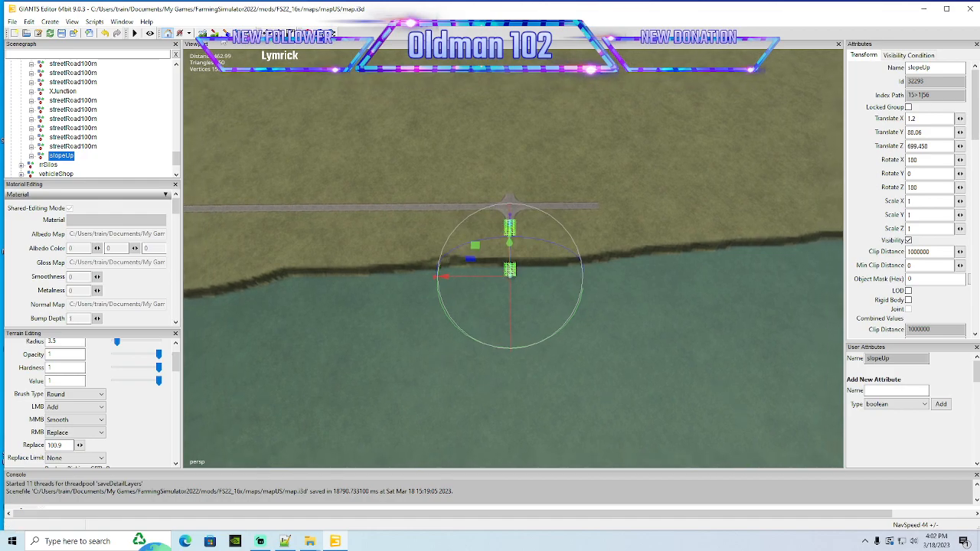
Enlarge the terrain sculpting brush to radius 26.5 and raise the shoreline beyond the slope to the Replace height
{"action": "scroll", "coordinate": [491, 269], "scroll_direction": "down", "scroll_amount": 1}
{"action": "left_click", "coordinate": [202, 33]}
{"action": "scroll", "coordinate": [310, 210], "scroll_direction": "up", "scroll_amount": 8}
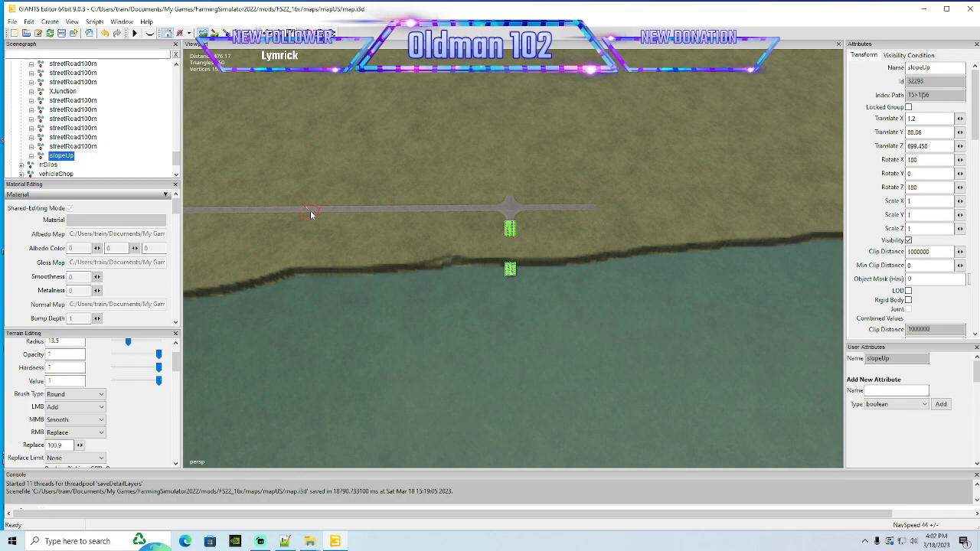
{"action": "mouse_move", "coordinate": [544, 244]}
{"action": "left_mouse_down"}
{"action": "mouse_move", "coordinate": [516, 271]}
{"action": "mouse_move", "coordinate": [431, 273]}
{"action": "mouse_move", "coordinate": [700, 263]}
{"action": "mouse_move", "coordinate": [265, 269]}
{"action": "mouse_move", "coordinate": [743, 263]}
{"action": "mouse_move", "coordinate": [738, 247]}
{"action": "mouse_move", "coordinate": [715, 247]}
{"action": "mouse_move", "coordinate": [615, 273]}
{"action": "mouse_move", "coordinate": [365, 273]}
{"action": "mouse_move", "coordinate": [721, 269]}
{"action": "mouse_move", "coordinate": [558, 270]}
{"action": "left_mouse_up"}
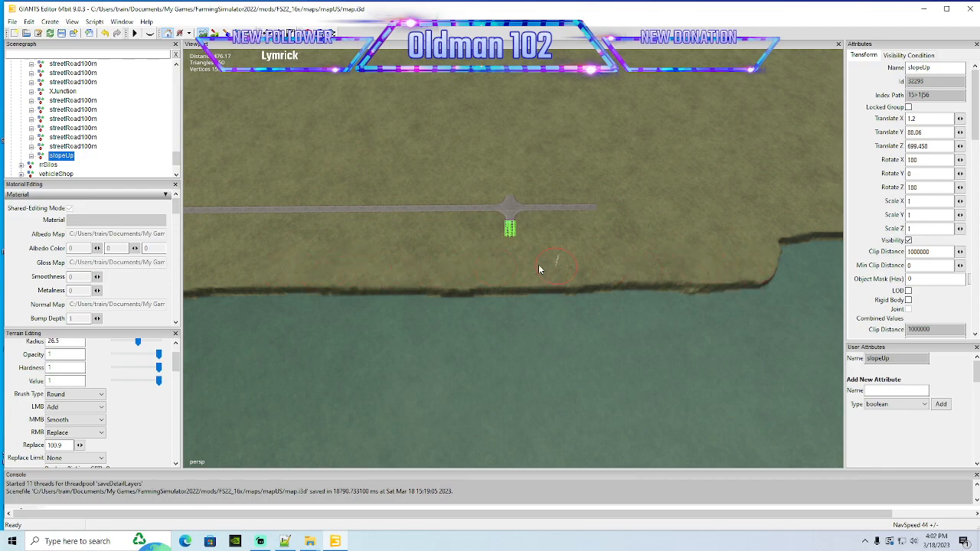
{"action": "left_click", "coordinate": [201, 33]}
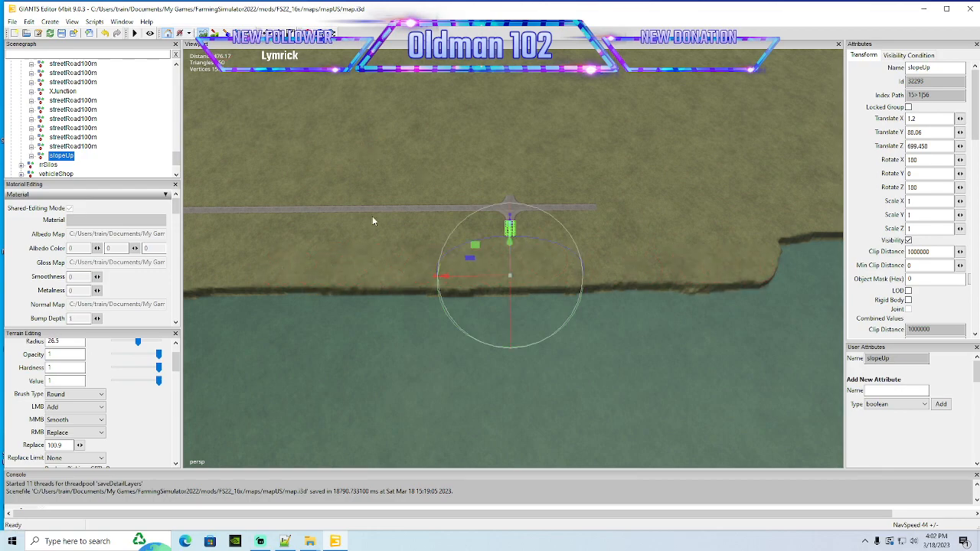
Extend the raised shoreline farther into the water beyond the slope, sculpting the terrain at the 100.9 Replace height
{"action": "middle_click_drag", "start_coordinate": [357, 205], "coordinate": [377, 242], "text": "alt"}
{"action": "scroll", "coordinate": [377, 245], "scroll_direction": "up", "scroll_amount": 5}
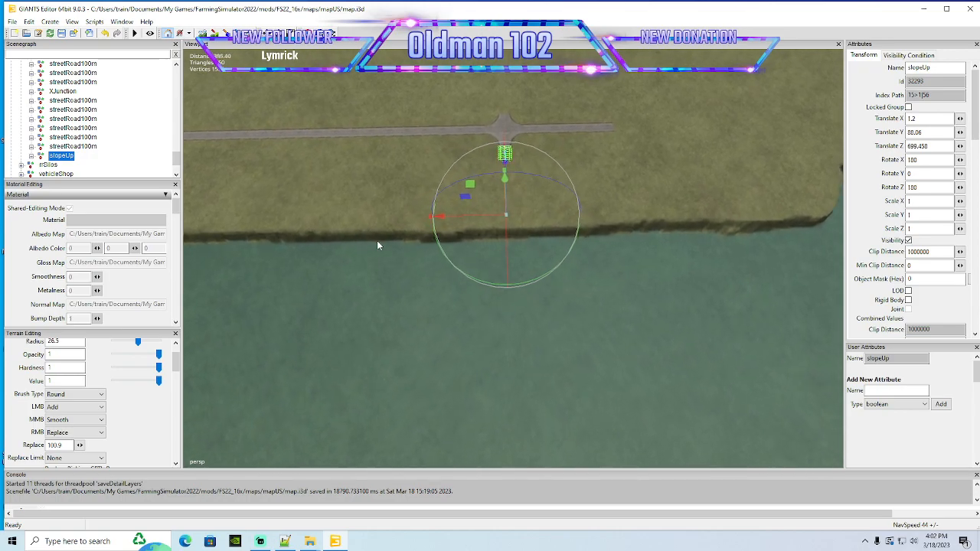
{"action": "scroll", "coordinate": [377, 245], "scroll_direction": "down", "scroll_amount": 2}
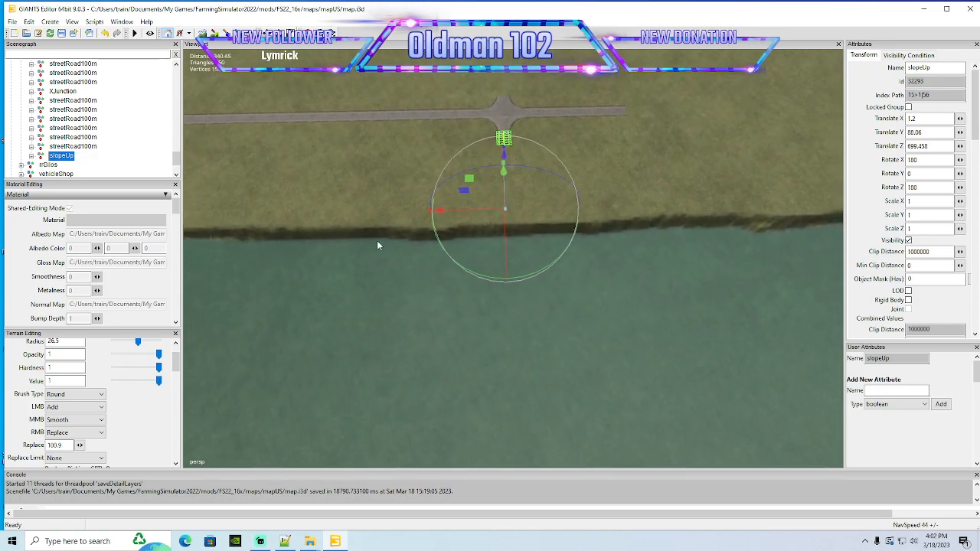
{"action": "scroll", "coordinate": [376, 245], "scroll_direction": "down", "scroll_amount": 1}
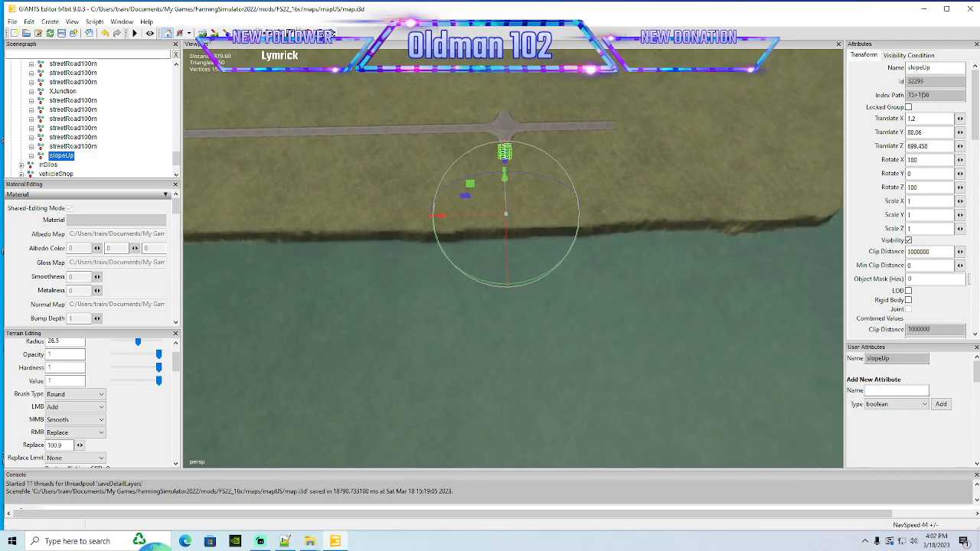
{"action": "left_click", "coordinate": [201, 33]}
{"action": "mouse_move", "coordinate": [512, 237]}
{"action": "right_mouse_down"}
{"action": "mouse_move", "coordinate": [309, 243]}
{"action": "mouse_move", "coordinate": [412, 252]}
{"action": "mouse_move", "coordinate": [773, 232]}
{"action": "mouse_move", "coordinate": [212, 256]}
{"action": "mouse_move", "coordinate": [543, 256]}
{"action": "mouse_move", "coordinate": [388, 267]}
{"action": "mouse_move", "coordinate": [248, 260]}
{"action": "mouse_move", "coordinate": [648, 260]}
{"action": "mouse_move", "coordinate": [778, 245]}
{"action": "mouse_move", "coordinate": [625, 238]}
{"action": "right_mouse_up"}
{"action": "right_click_drag", "start_coordinate": [252, 242], "coordinate": [206, 242]}
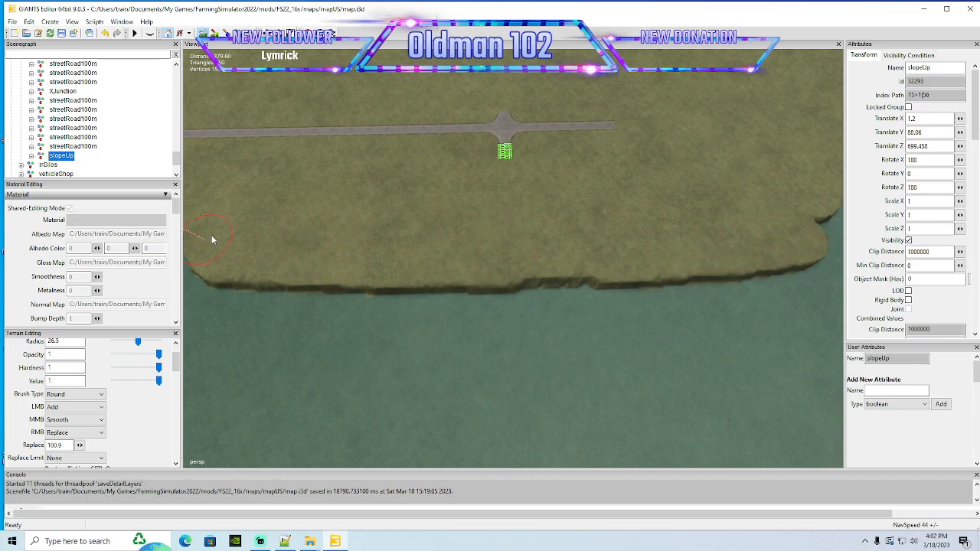
Set the Replace height to 88, shrink the brush to radius 12, and carve a widening basin from the slope's foot to the shoreline
{"action": "scroll", "coordinate": [366, 139], "scroll_direction": "up", "scroll_amount": 6}
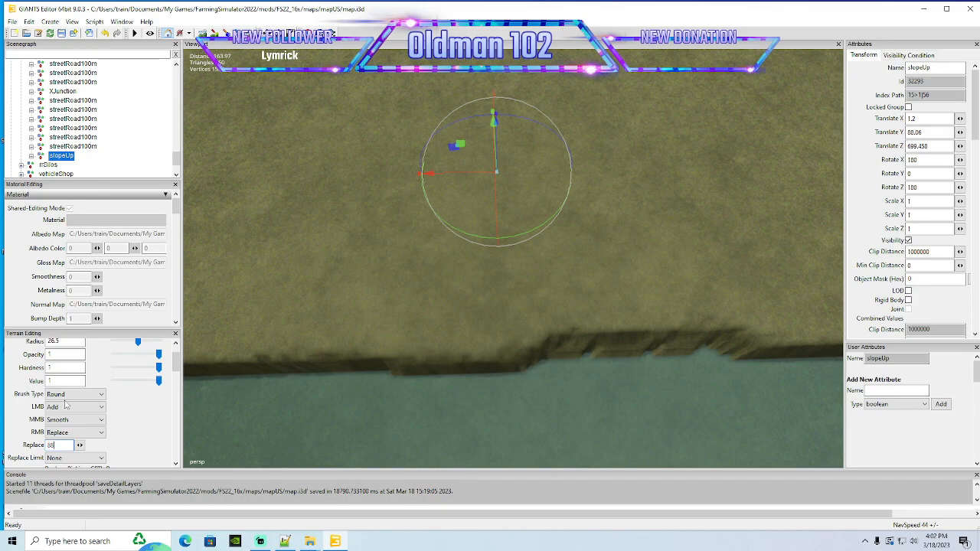
{"action": "left_click", "coordinate": [203, 33]}
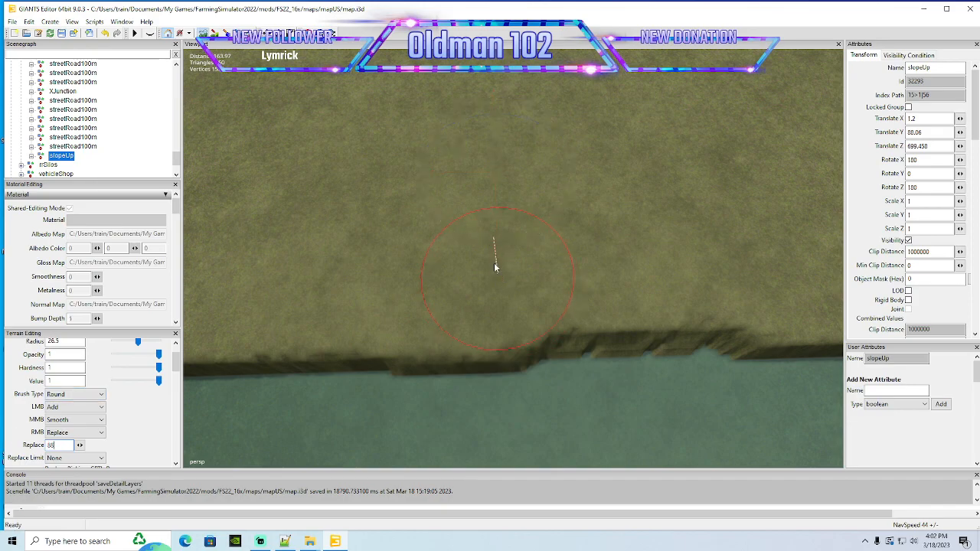
{"action": "middle_click_drag", "start_coordinate": [391, 67], "coordinate": [391, 150], "text": "alt"}
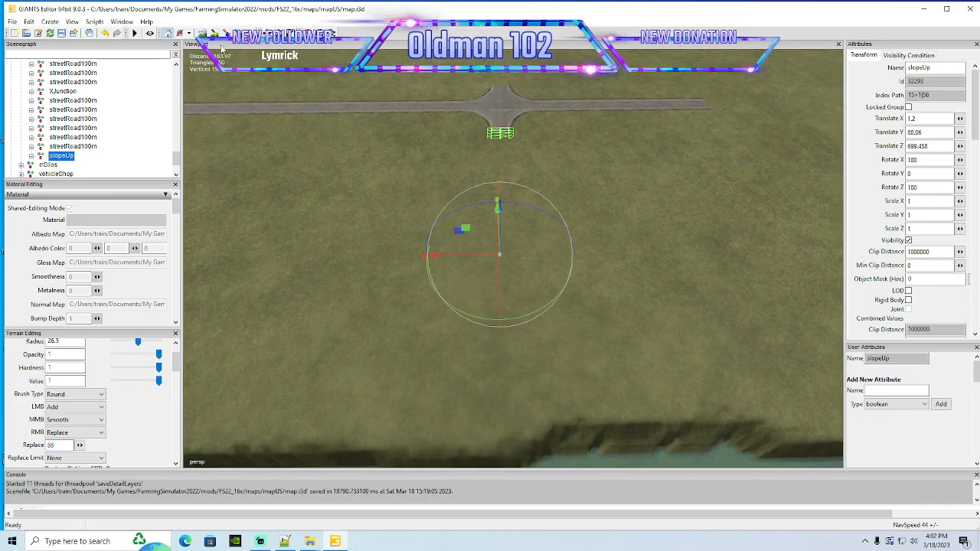
{"action": "scroll", "coordinate": [488, 364], "scroll_direction": "down", "scroll_amount": 2}
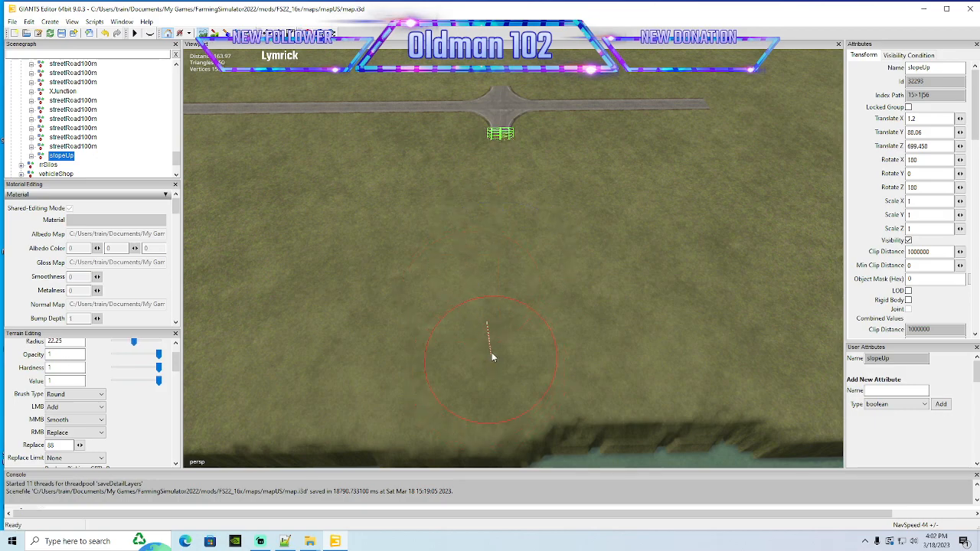
{"action": "scroll", "coordinate": [501, 363], "scroll_direction": "down", "scroll_amount": 1}
{"action": "mouse_move", "coordinate": [501, 363]}
{"action": "left_mouse_down"}
{"action": "mouse_move", "coordinate": [494, 372]}
{"action": "mouse_move", "coordinate": [511, 374]}
{"action": "mouse_move", "coordinate": [497, 355]}
{"action": "mouse_move", "coordinate": [516, 356]}
{"action": "mouse_move", "coordinate": [481, 347]}
{"action": "mouse_move", "coordinate": [499, 274]}
{"action": "mouse_move", "coordinate": [669, 426]}
{"action": "mouse_move", "coordinate": [553, 289]}
{"action": "mouse_move", "coordinate": [491, 274]}
{"action": "mouse_move", "coordinate": [329, 424]}
{"action": "mouse_move", "coordinate": [603, 433]}
{"action": "mouse_move", "coordinate": [385, 420]}
{"action": "mouse_move", "coordinate": [510, 382]}
{"action": "mouse_move", "coordinate": [469, 399]}
{"action": "mouse_move", "coordinate": [665, 431]}
{"action": "mouse_move", "coordinate": [711, 448]}
{"action": "mouse_move", "coordinate": [654, 417]}
{"action": "mouse_move", "coordinate": [550, 304]}
{"action": "mouse_move", "coordinate": [515, 283]}
{"action": "left_mouse_up"}
{"action": "right_click_drag", "start_coordinate": [516, 280], "coordinate": [684, 434]}
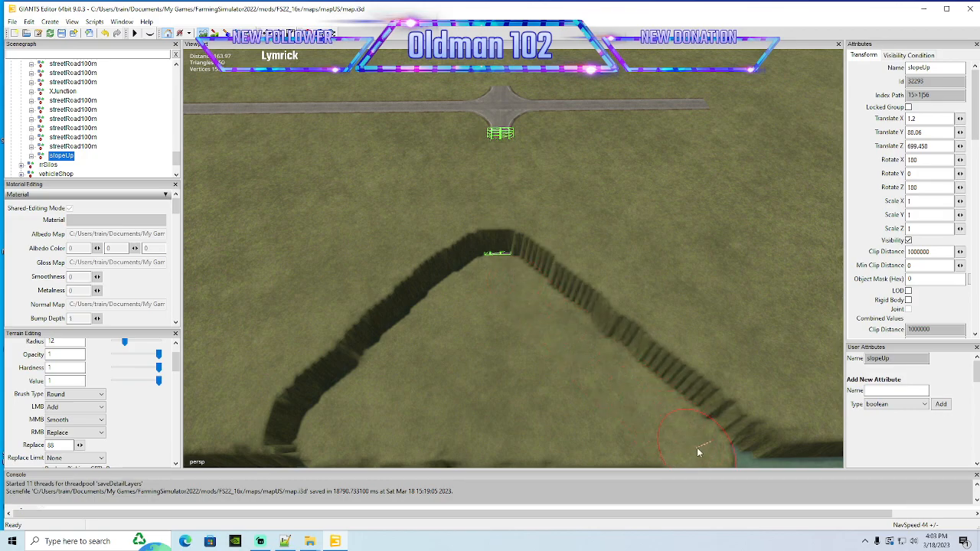
{"action": "mouse_move", "coordinate": [457, 294]}
{"action": "left_mouse_down"}
{"action": "mouse_move", "coordinate": [382, 342]}
{"action": "mouse_move", "coordinate": [316, 420]}
{"action": "mouse_move", "coordinate": [347, 399]}
{"action": "left_mouse_up"}
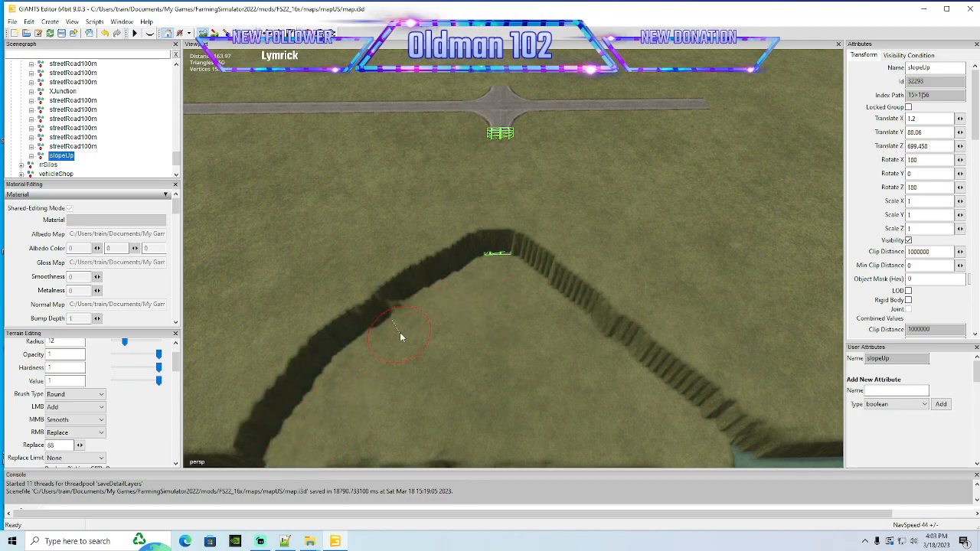
{"action": "left_click_drag", "start_coordinate": [482, 276], "coordinate": [441, 307], "text": "alt"}
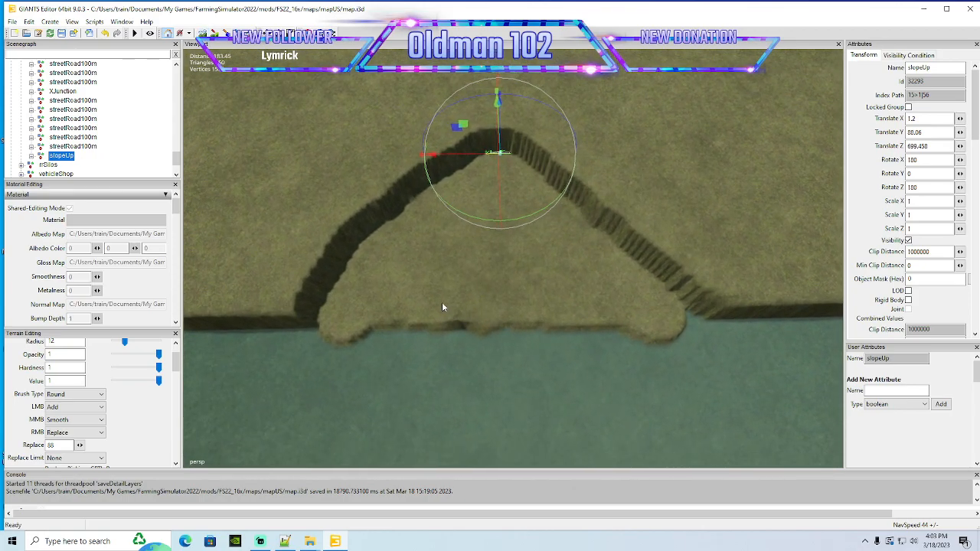
Cut the basin's water edge back to a straight line using a Square brush with Replace height 83.25
{"action": "left_click", "coordinate": [57, 394]}
{"action": "left_click", "coordinate": [53, 412]}
{"action": "left_click", "coordinate": [60, 444]}
{"action": "left_click", "coordinate": [202, 33]}
{"action": "mouse_move", "coordinate": [332, 375]}
{"action": "left_mouse_down"}
{"action": "mouse_move", "coordinate": [337, 357]}
{"action": "mouse_move", "coordinate": [450, 358]}
{"action": "left_mouse_up"}
{"action": "left_click_drag", "start_coordinate": [511, 356], "coordinate": [568, 357]}
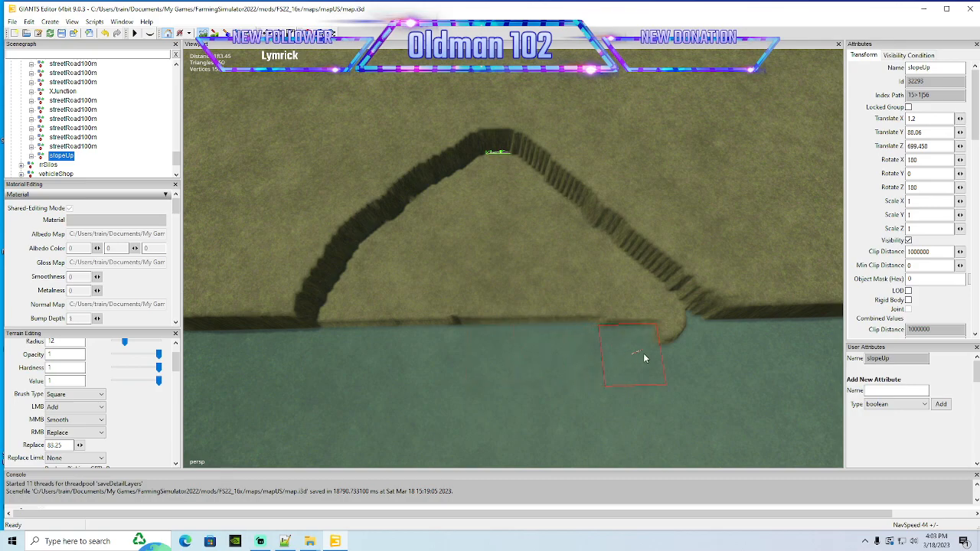
{"action": "left_click_drag", "start_coordinate": [632, 358], "coordinate": [663, 353]}
{"action": "mouse_move", "coordinate": [603, 352]}
{"action": "left_mouse_down"}
{"action": "mouse_move", "coordinate": [360, 355]}
{"action": "mouse_move", "coordinate": [436, 352]}
{"action": "left_mouse_up"}
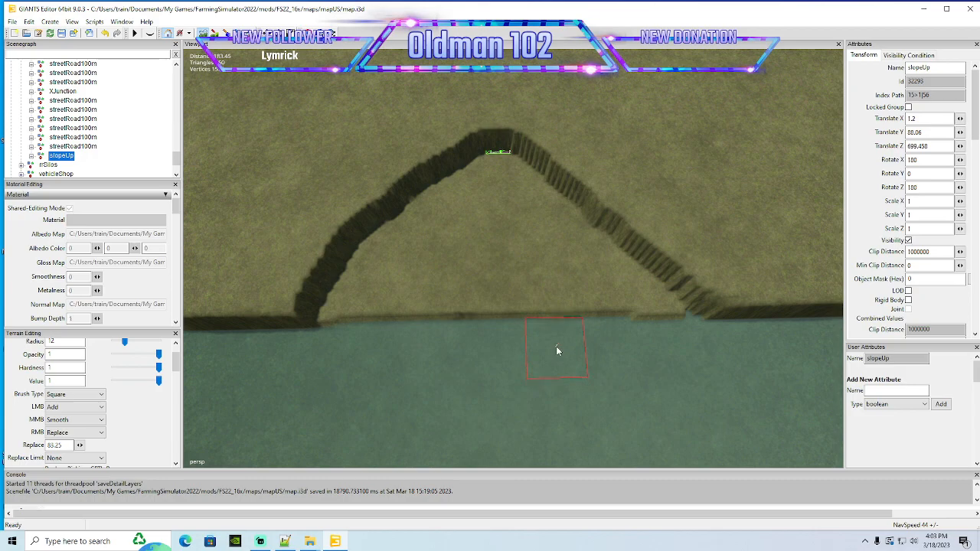
{"action": "left_click", "coordinate": [202, 33]}
Duplicate the first Port in the ports group and place the copy in the carved basin, at about Z 717.85
{"action": "left_click_drag", "start_coordinate": [496, 263], "coordinate": [496, 301], "text": "alt"}
{"action": "scroll", "coordinate": [178, 155], "scroll_direction": "up", "scroll_amount": 10}
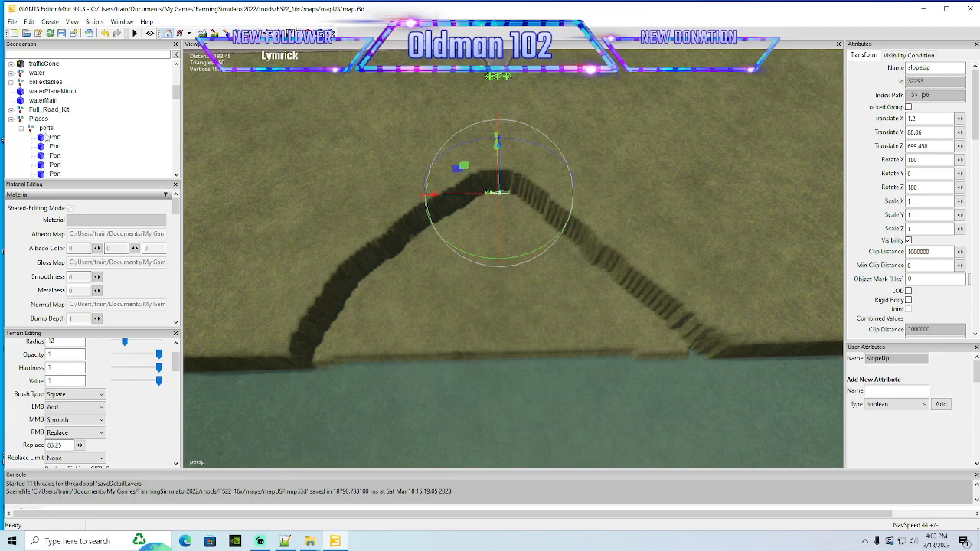
{"action": "left_click", "coordinate": [49, 137]}
{"action": "middle_click_drag", "start_coordinate": [335, 100], "coordinate": [334, 177], "text": "alt"}
{"action": "scroll", "coordinate": [332, 151], "scroll_direction": "down", "scroll_amount": 3}
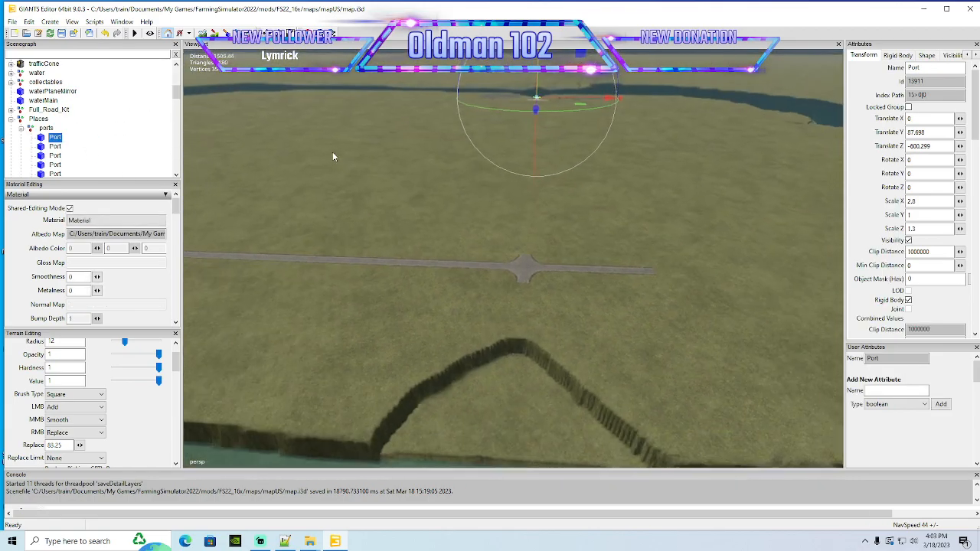
{"action": "scroll", "coordinate": [332, 151], "scroll_direction": "down", "scroll_amount": 4}
{"action": "left_click_drag", "start_coordinate": [332, 152], "coordinate": [289, 151], "text": "alt"}
{"action": "scroll", "coordinate": [288, 151], "scroll_direction": "down", "scroll_amount": 2}
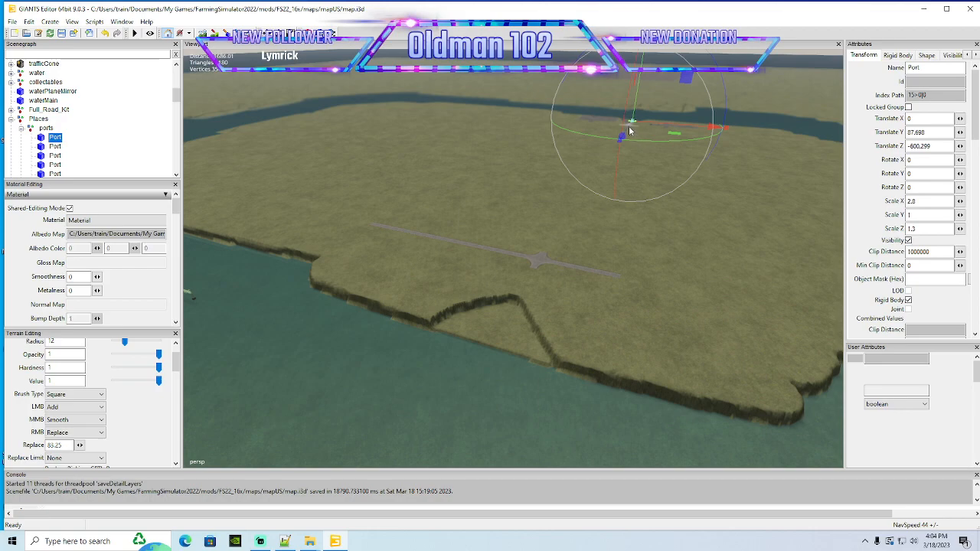
{"action": "key", "text": "ctrl+d"}
{"action": "left_click_drag", "start_coordinate": [629, 128], "coordinate": [377, 498]}
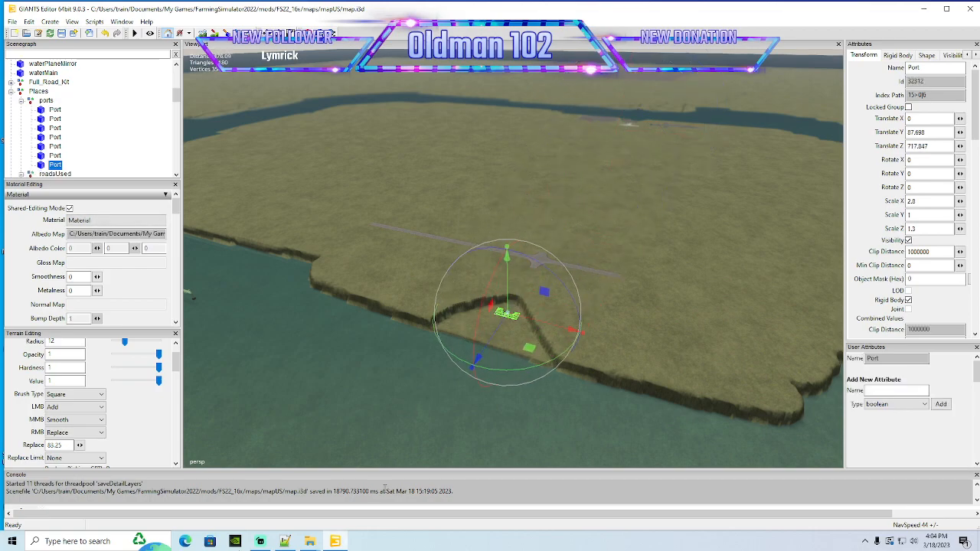
Turn the Port copy around half a turn, with Rotate X -180, Rotate Y 0 and Rotate Z 180
{"action": "scroll", "coordinate": [413, 459], "scroll_direction": "up", "scroll_amount": 6}
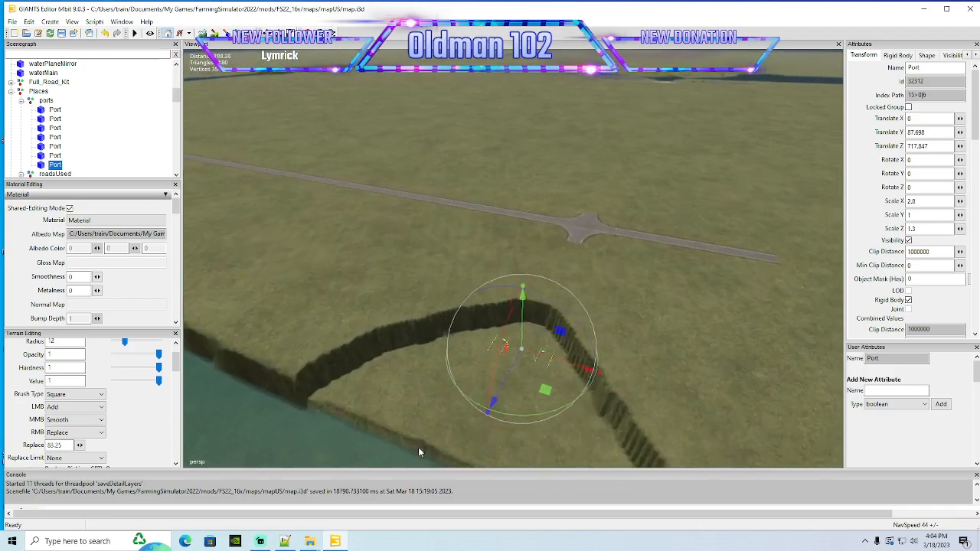
{"action": "left_click_drag", "start_coordinate": [418, 451], "coordinate": [464, 472], "text": "alt"}
{"action": "scroll", "coordinate": [474, 451], "scroll_direction": "down", "scroll_amount": 4}
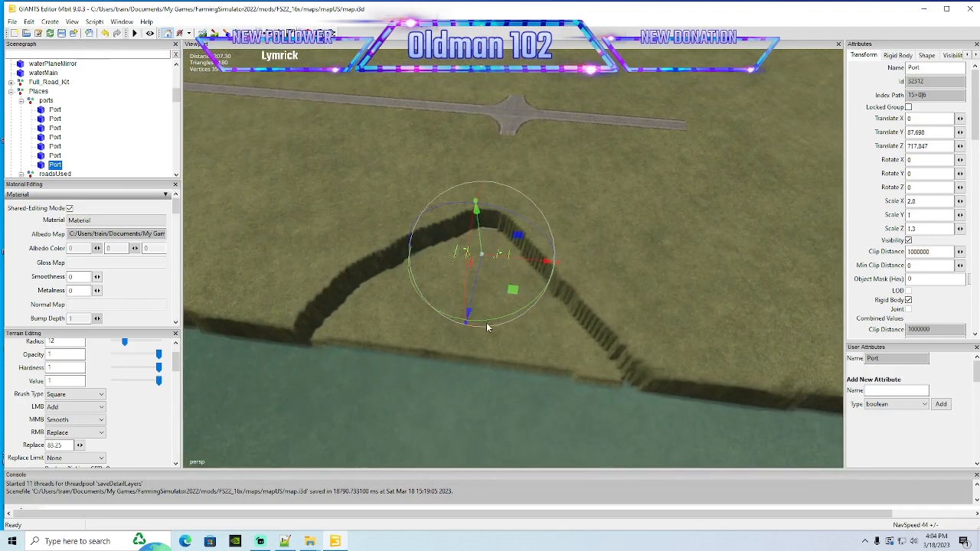
{"action": "left_click_drag", "start_coordinate": [469, 310], "coordinate": [455, 362]}
{"action": "left_click_drag", "start_coordinate": [924, 174], "coordinate": [793, 184]}
{"action": "type", "text": "0"}
{"action": "key", "text": "Return"}
Shift the Port copy sideways to Translate X 0.401 and move it out toward the water, to about Z 786.42
{"action": "left_click_drag", "start_coordinate": [463, 320], "coordinate": [519, 146]}
{"action": "scroll", "coordinate": [519, 146], "scroll_direction": "up", "scroll_amount": 2}
{"action": "scroll", "coordinate": [518, 151], "scroll_direction": "up", "scroll_amount": 4}
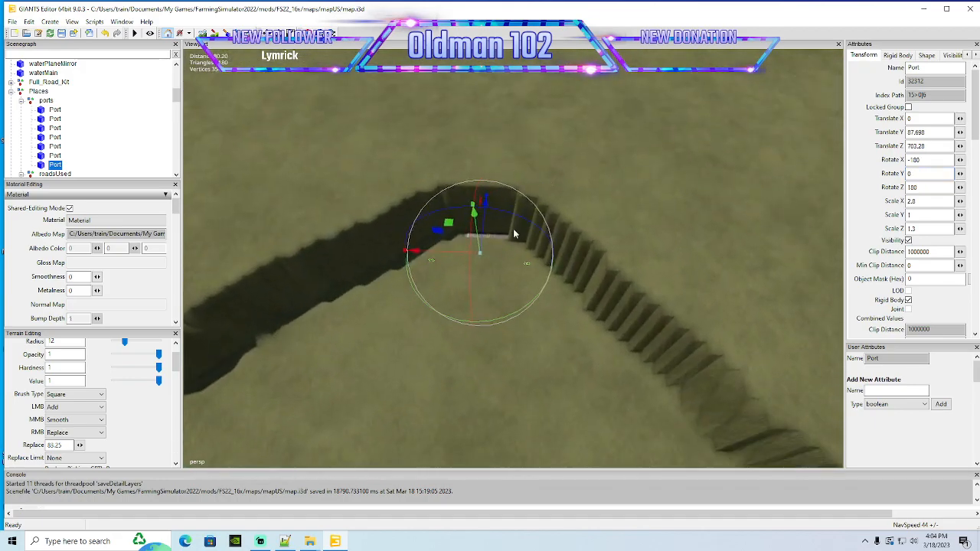
{"action": "left_click_drag", "start_coordinate": [453, 256], "coordinate": [457, 256]}
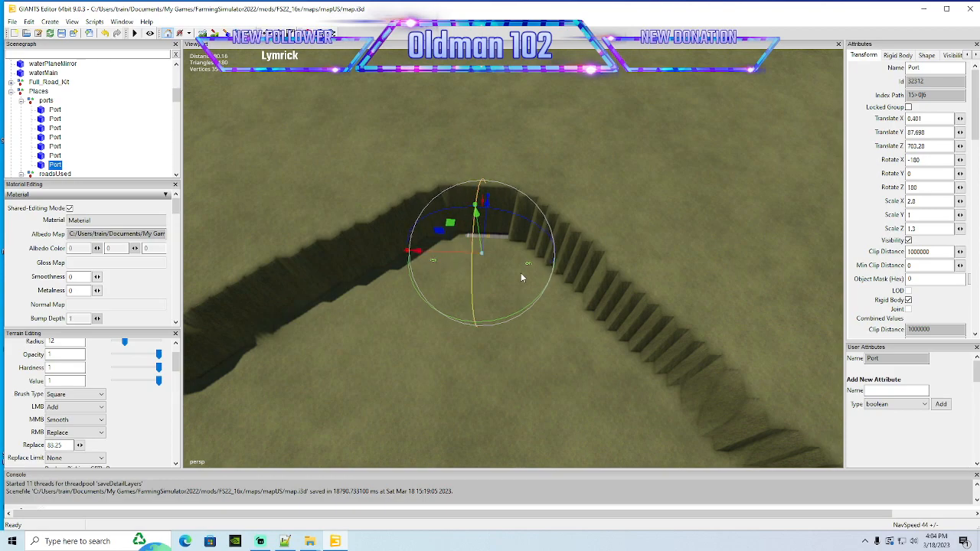
{"action": "scroll", "coordinate": [519, 275], "scroll_direction": "down", "scroll_amount": 5}
{"action": "left_click_drag", "start_coordinate": [520, 275], "coordinate": [542, 239], "text": "alt"}
{"action": "left_click_drag", "start_coordinate": [536, 202], "coordinate": [543, 334]}
Switch to a Round brush with Replace height 88 and cut the bank back around the slope's foot and along one side
{"action": "scroll", "coordinate": [502, 323], "scroll_direction": "up", "scroll_amount": 5}
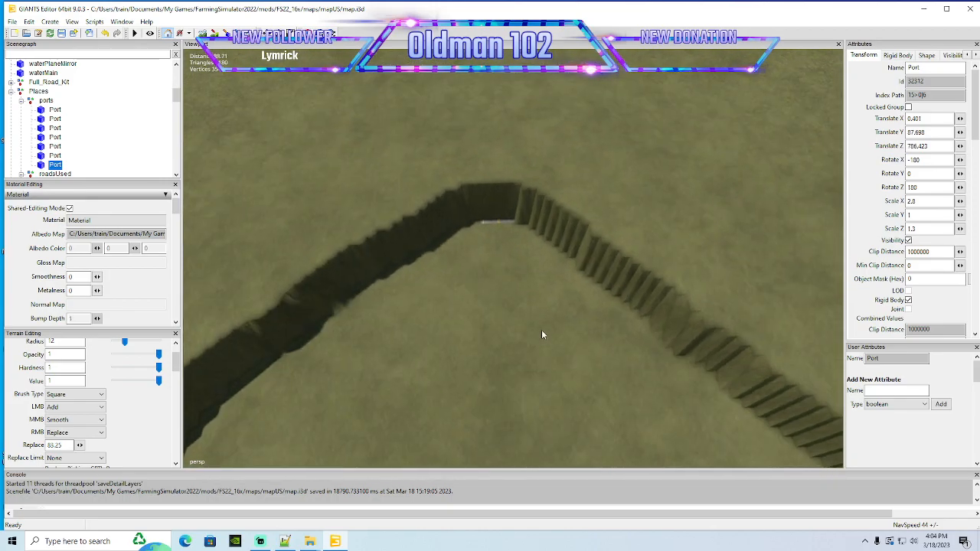
{"action": "double_click", "coordinate": [54, 445]}
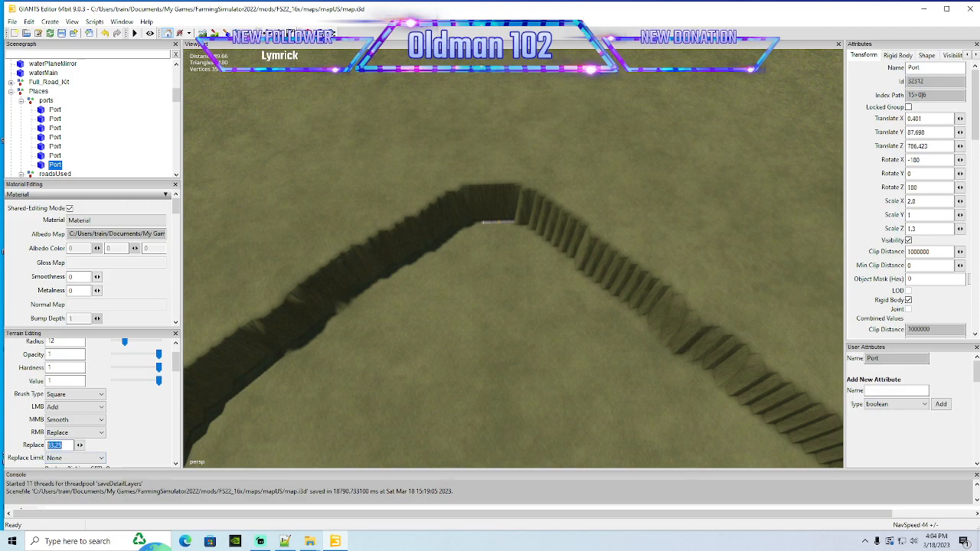
{"action": "type", "text": "88"}
{"action": "left_click", "coordinate": [55, 395]}
{"action": "left_click", "coordinate": [55, 410]}
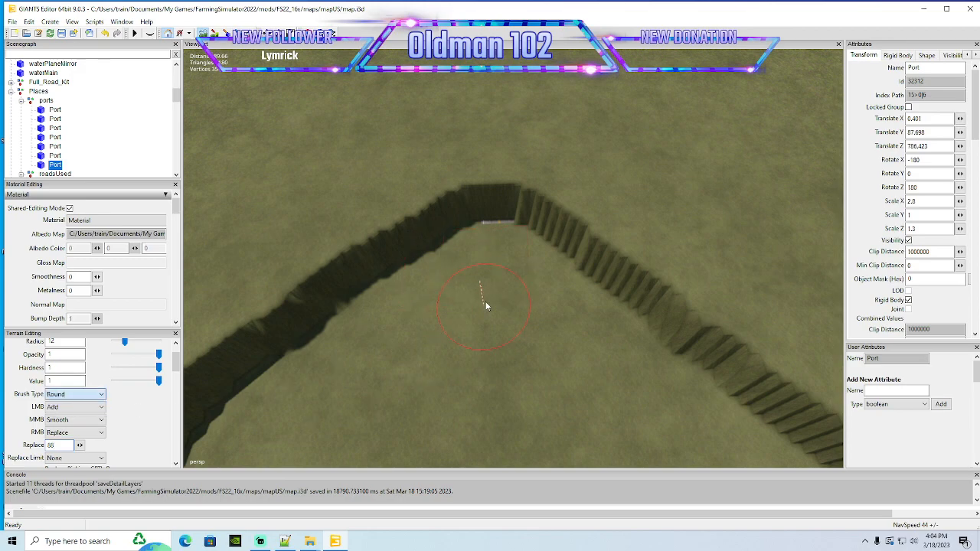
{"action": "mouse_move", "coordinate": [499, 230]}
{"action": "left_mouse_down"}
{"action": "mouse_move", "coordinate": [479, 252]}
{"action": "mouse_move", "coordinate": [488, 253]}
{"action": "mouse_move", "coordinate": [472, 255]}
{"action": "mouse_move", "coordinate": [551, 273]}
{"action": "mouse_move", "coordinate": [630, 334]}
{"action": "mouse_move", "coordinate": [584, 337]}
{"action": "left_mouse_up"}
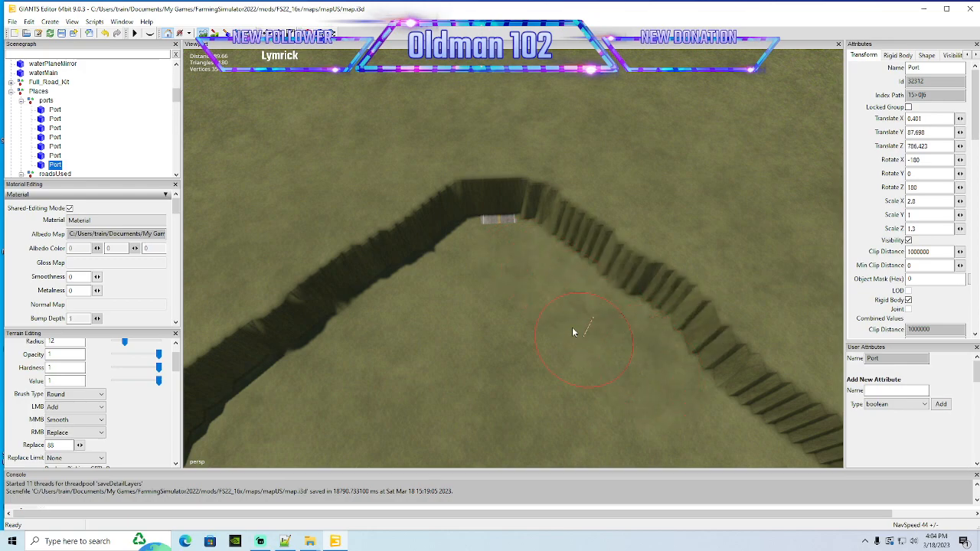
{"action": "mouse_move", "coordinate": [469, 261]}
{"action": "right_mouse_down"}
{"action": "mouse_move", "coordinate": [401, 299]}
{"action": "mouse_move", "coordinate": [588, 300]}
{"action": "mouse_move", "coordinate": [664, 372]}
{"action": "right_mouse_up"}
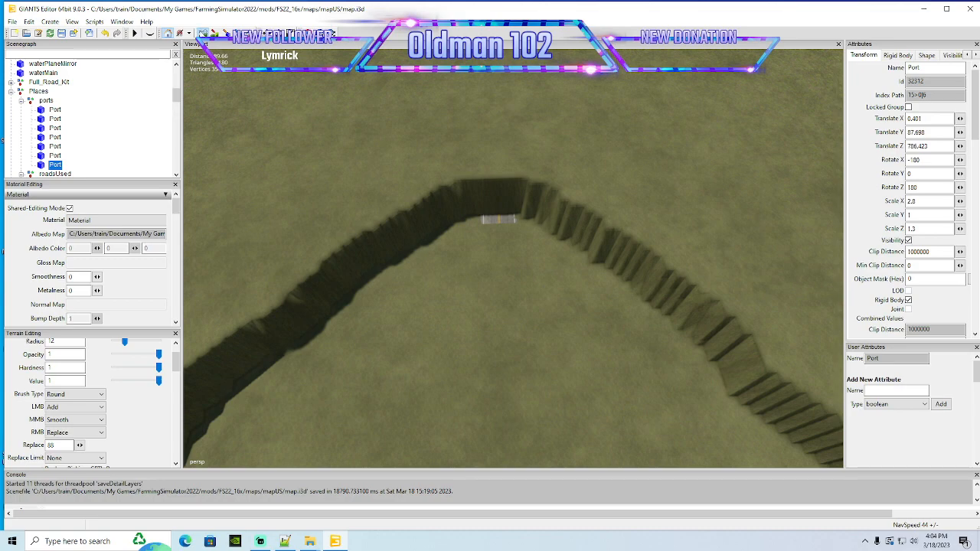
{"action": "middle_click_drag", "start_coordinate": [505, 320], "coordinate": [506, 287], "text": "alt"}
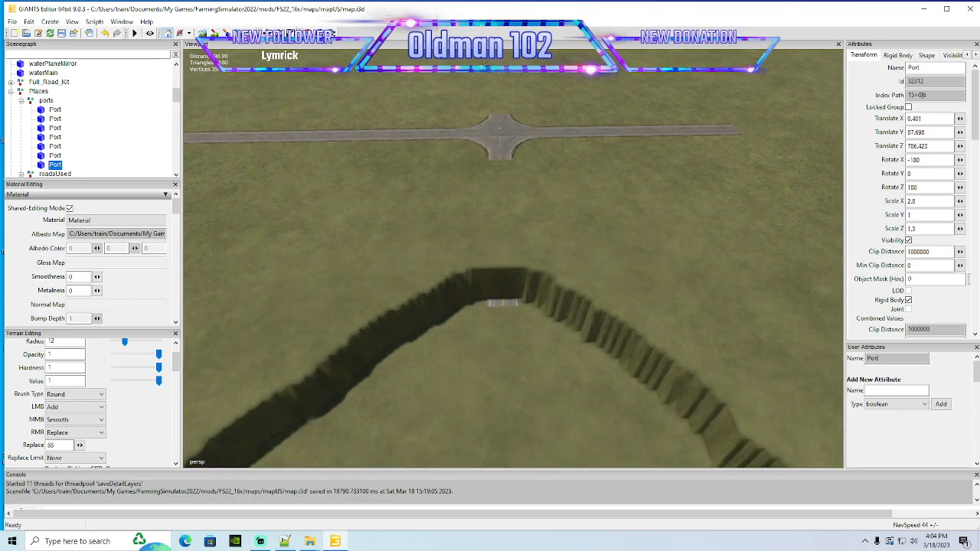